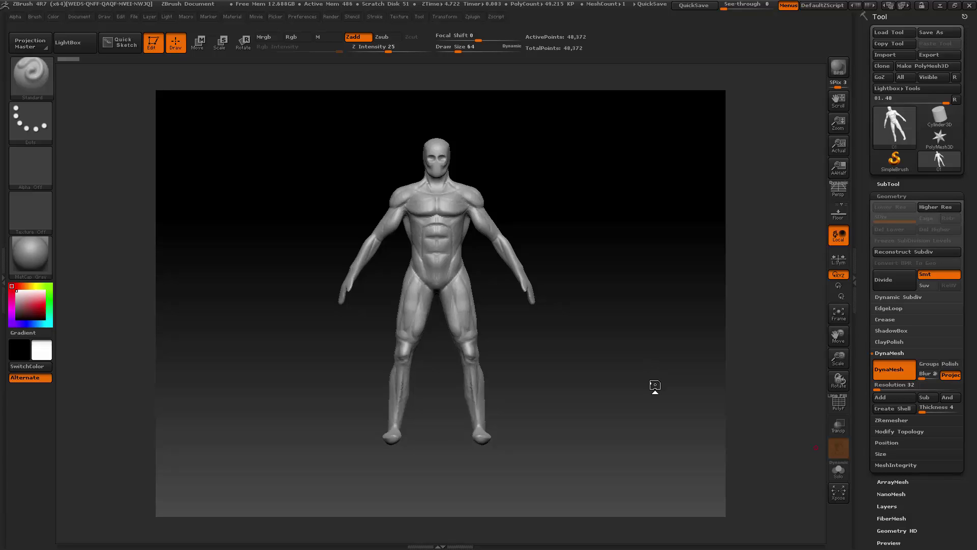
pyautogui.moveTo(652, 386)
pyautogui.mouseDown()
pyautogui.moveTo(645, 392)
pyautogui.moveTo(657, 386)
pyautogui.mouseUp()
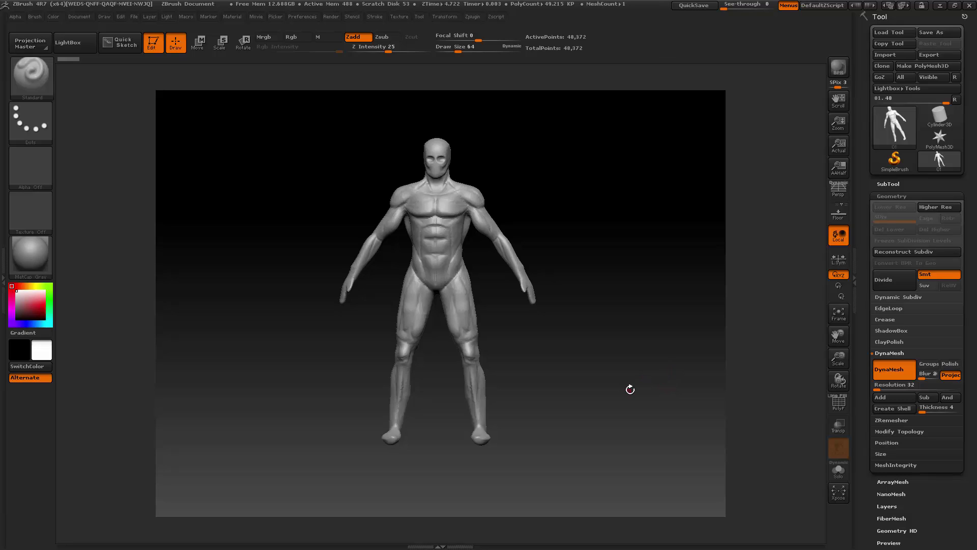
pyautogui.moveTo(636, 392); pyautogui.dragTo(646, 384)
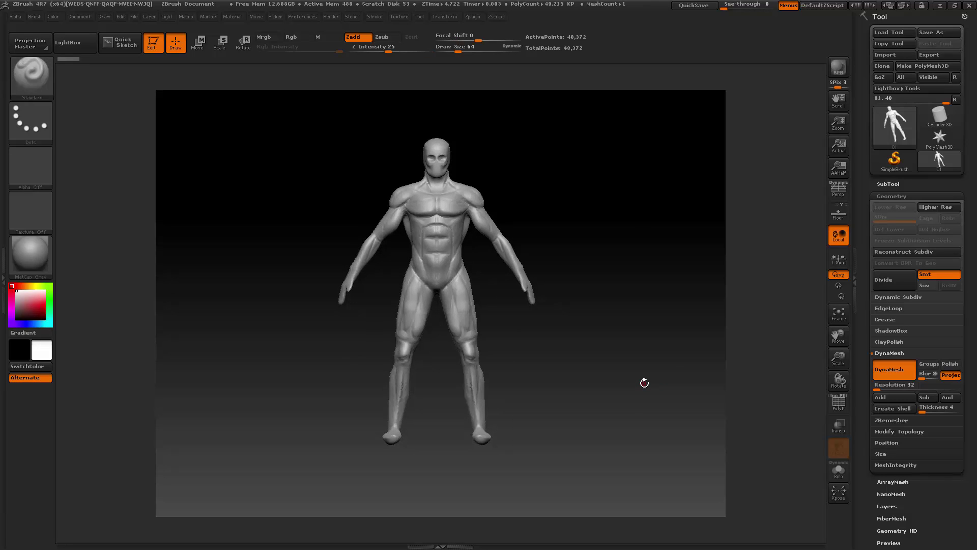
pyautogui.moveTo(838, 358); pyautogui.dragTo(835, 362)
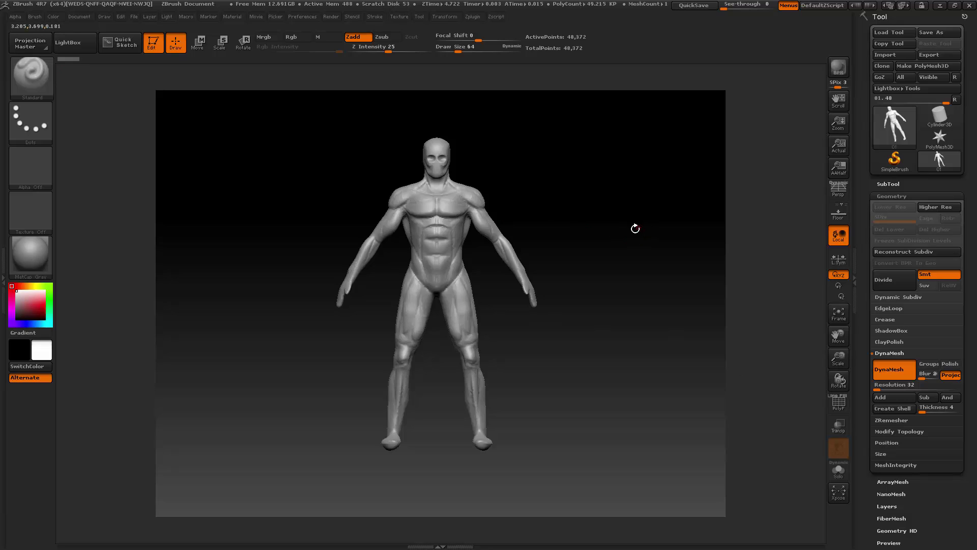
# - Switch the active tool to SimpleBrush and look through the 3D meshes and 2.5D brushes that can be chosen as tools
pyautogui.click(897, 159)
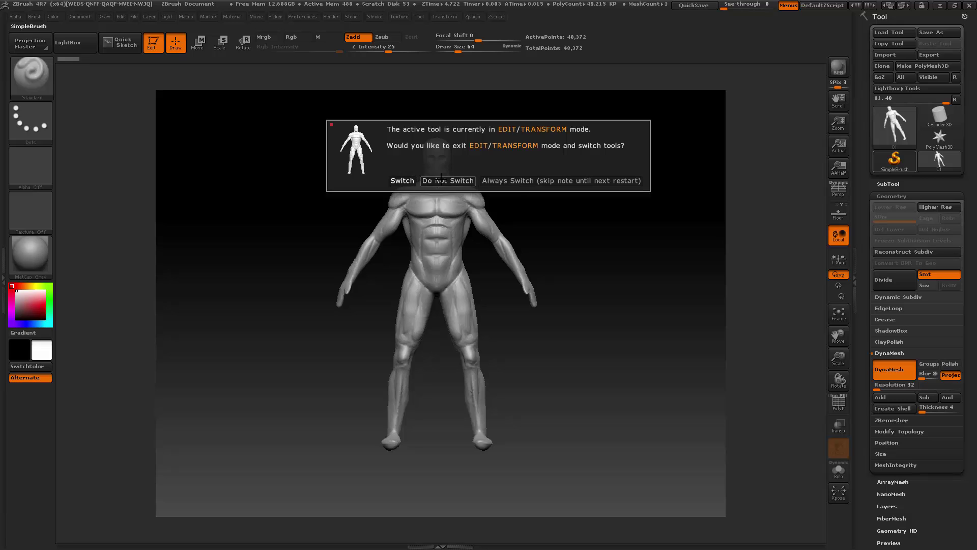
pyautogui.click(402, 180)
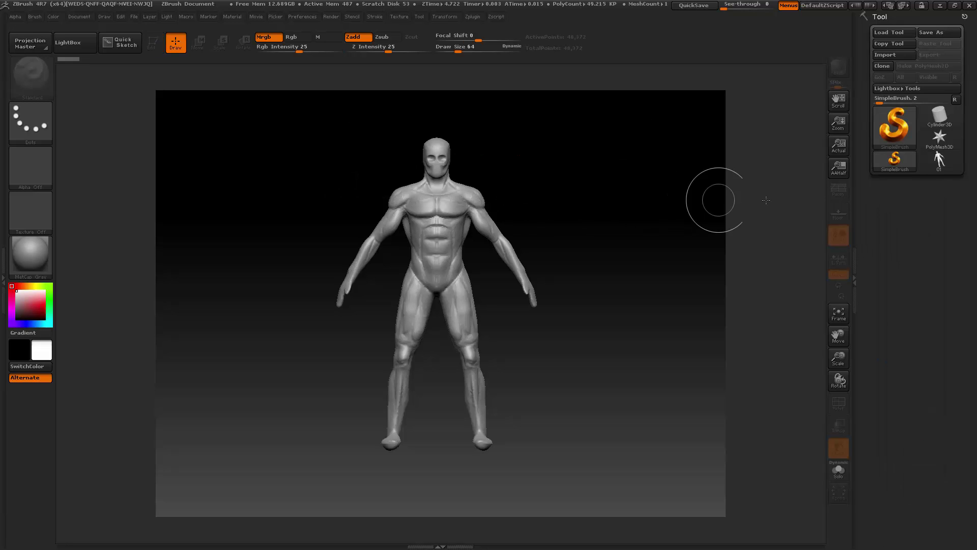
pyautogui.click(896, 127)
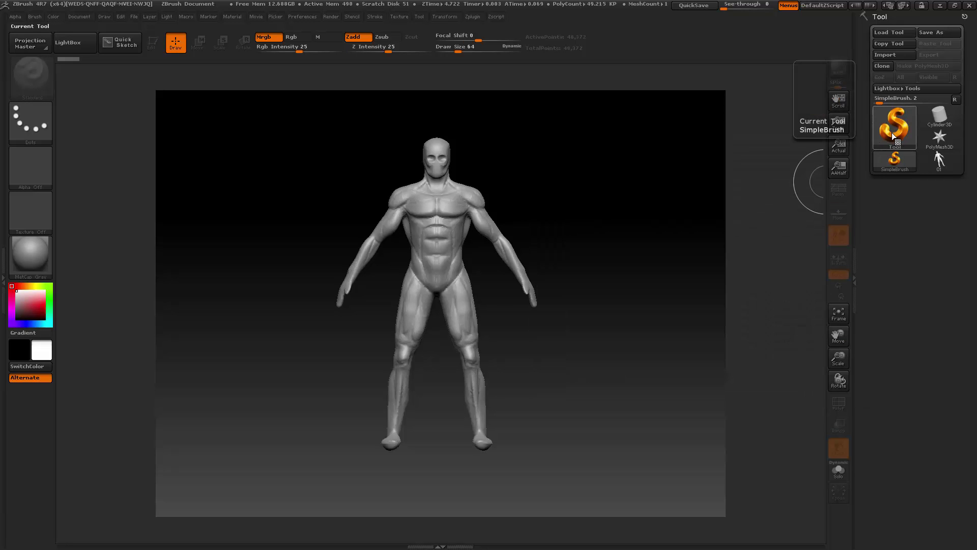
pyautogui.click(892, 133)
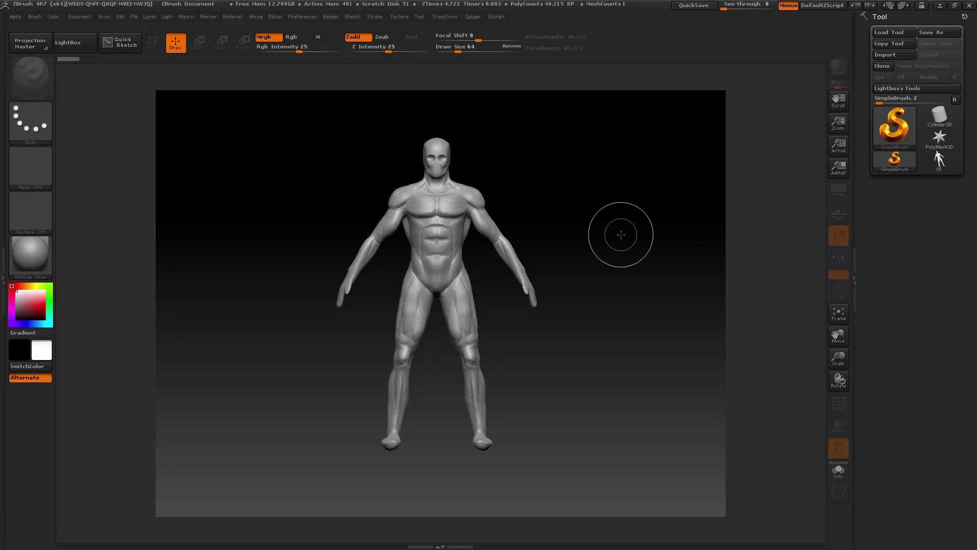
pyautogui.click(892, 126)
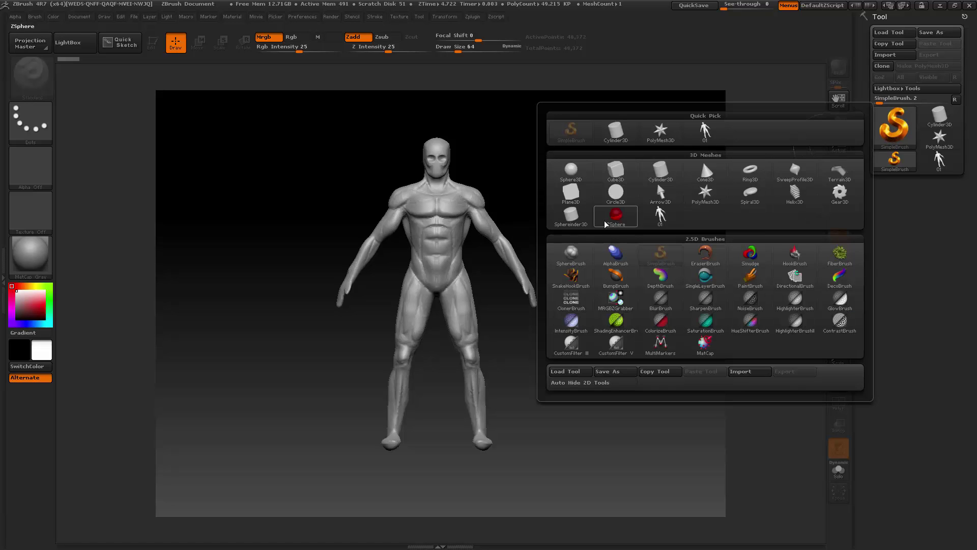
pyautogui.moveTo(622, 222)
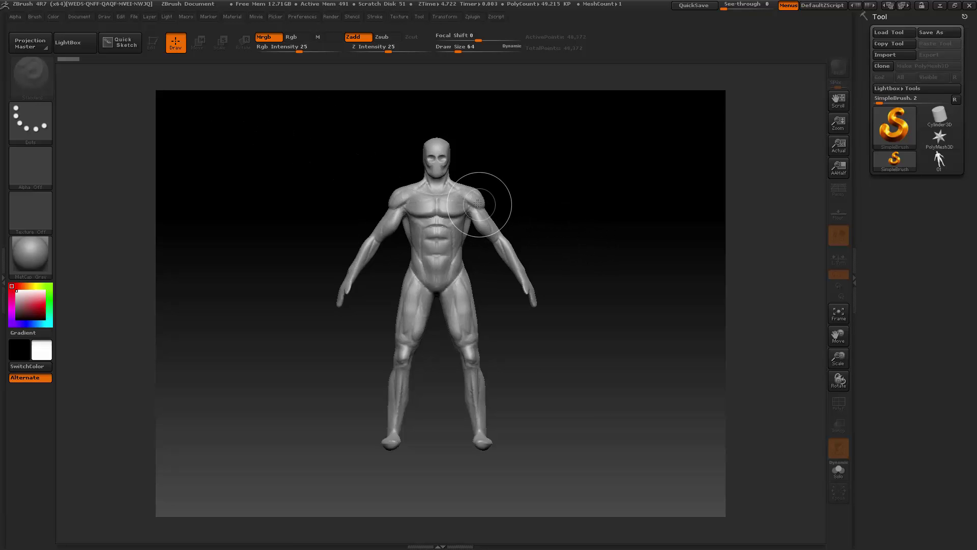
# - Look through the ready-made tool models in LightBox and close the browser again
pyautogui.click(83, 48)
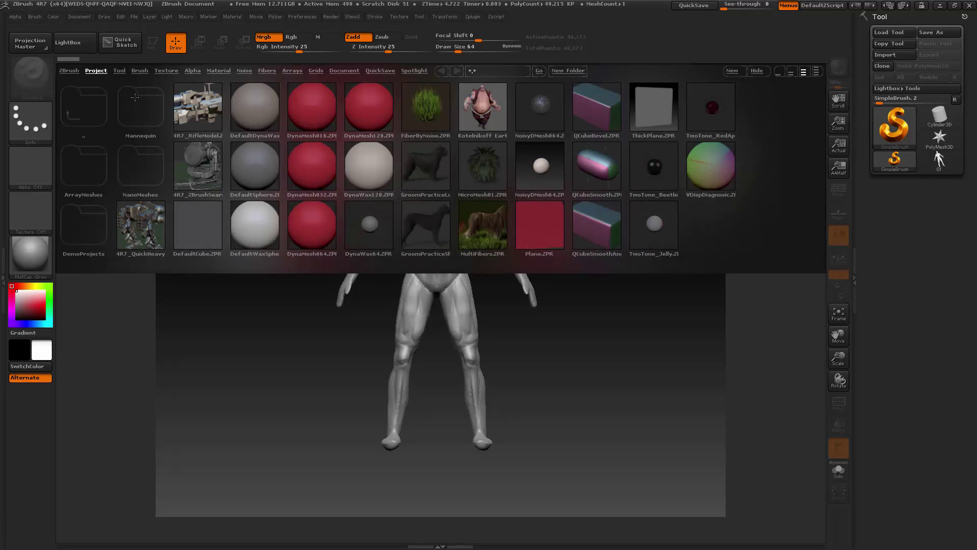
pyautogui.click(120, 70)
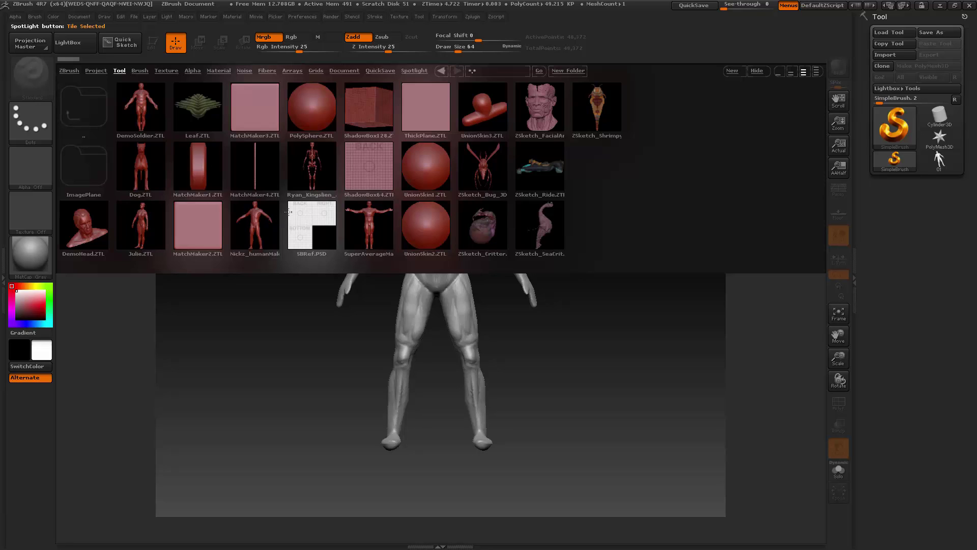
pyautogui.click(78, 44)
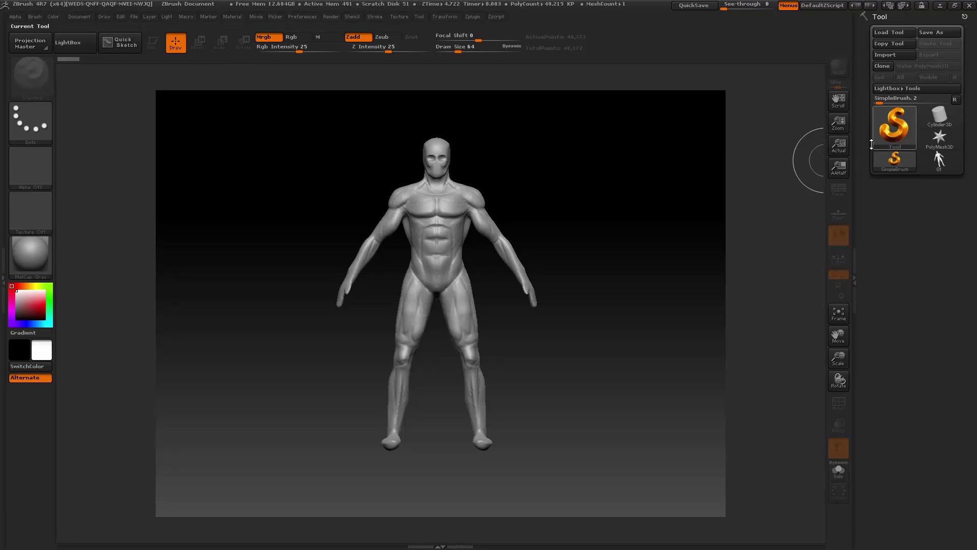
# - Clear the canvas and redraw the human figure tool in Edit mode, framed and centred in the view
pyautogui.hotkey('ctrl', 'n')
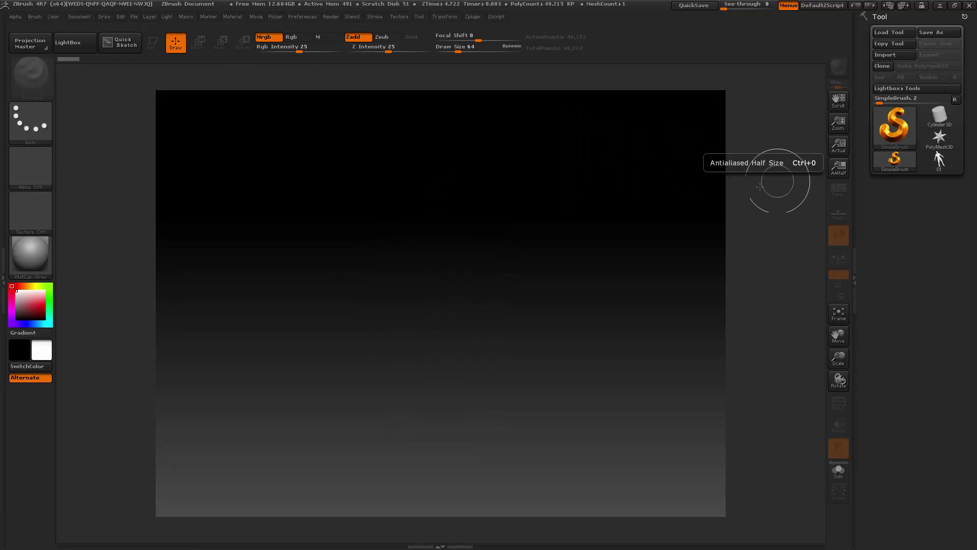
pyautogui.click(939, 162)
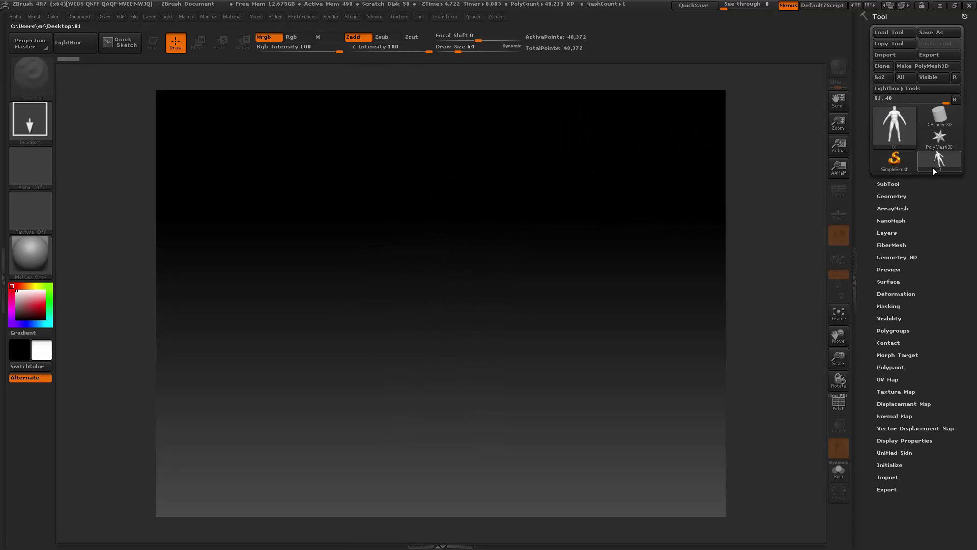
pyautogui.moveTo(442, 286); pyautogui.dragTo(442, 397)
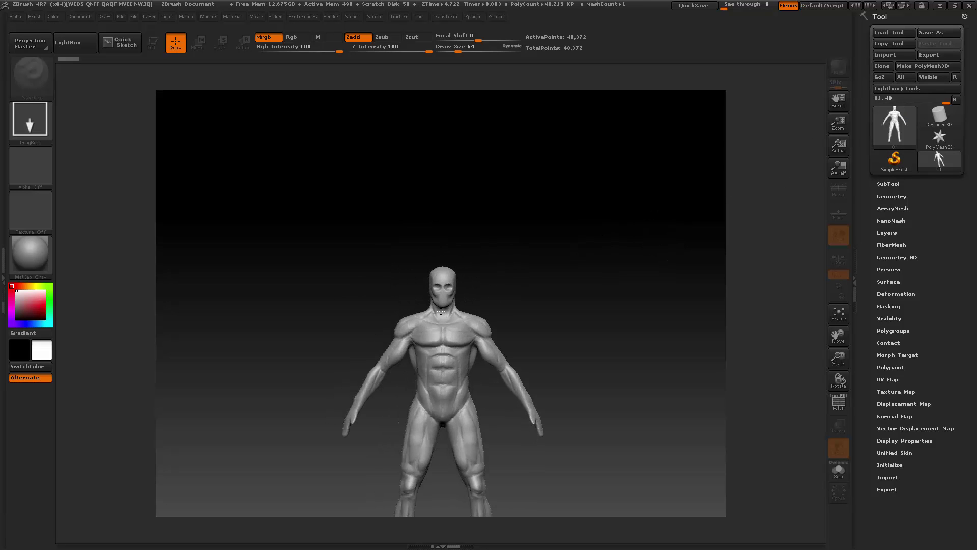
pyautogui.click(153, 44)
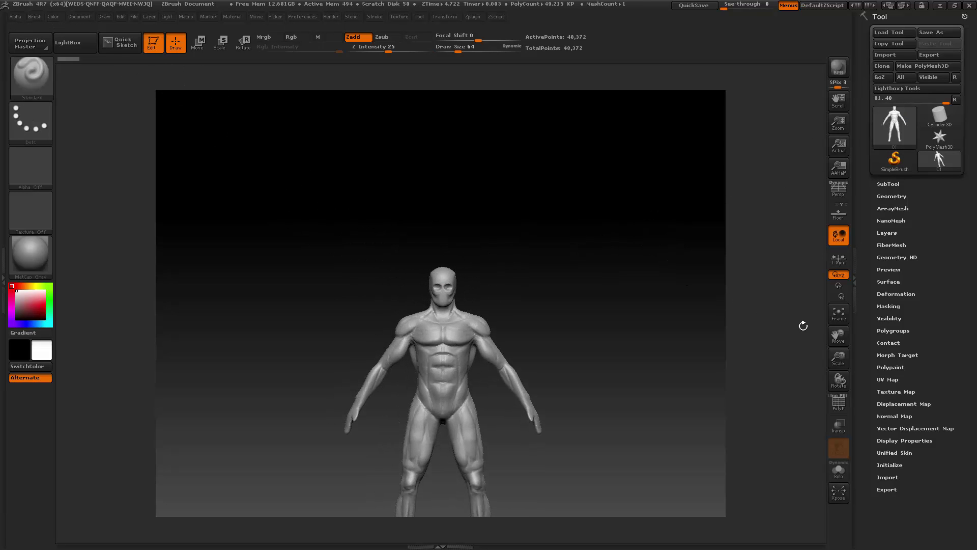
pyautogui.click(839, 313)
pyautogui.moveTo(839, 338); pyautogui.dragTo(839, 332)
pyautogui.moveTo(838, 328); pyautogui.dragTo(836, 336)
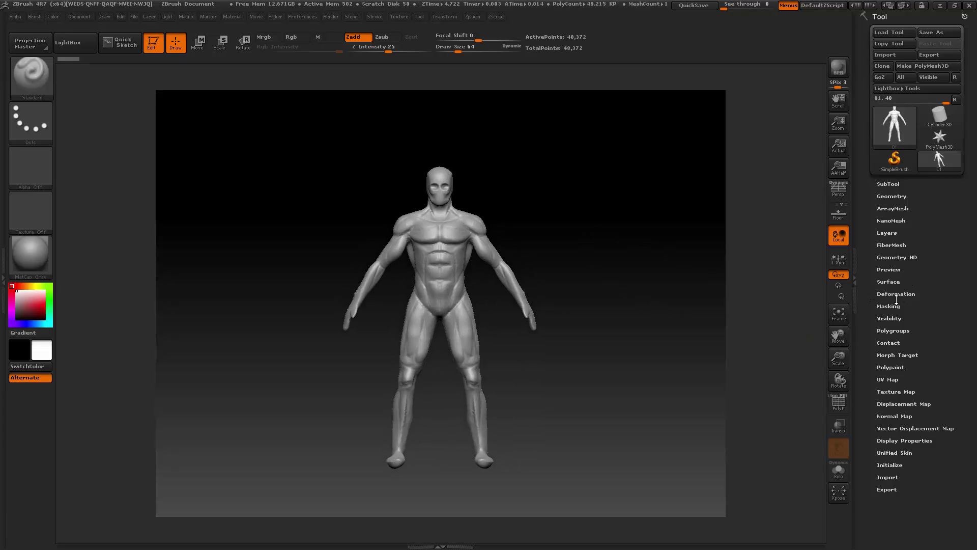
# - Expand the figure's Geometry settings and turn on perspective distortion for the view
pyautogui.click(900, 196)
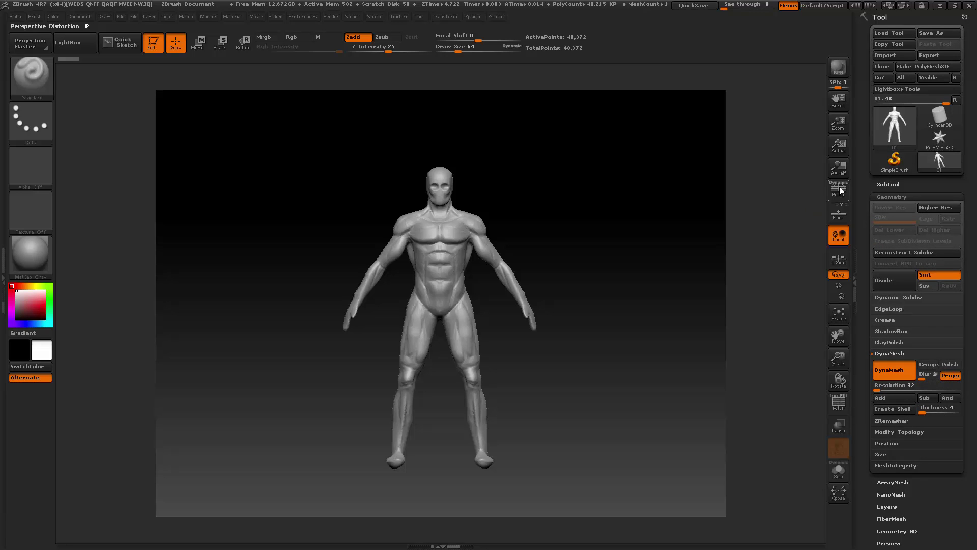
pyautogui.press('p')
pyautogui.moveTo(626, 275); pyautogui.dragTo(613, 287)
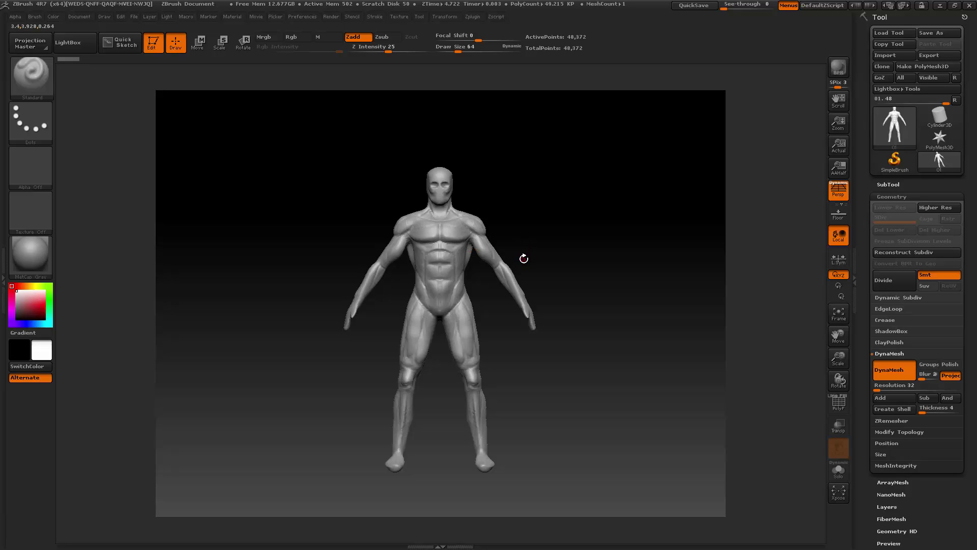
# - Enlarge the Standard brush's draw size to 442
pyautogui.moveTo(543, 246); pyautogui.dragTo(552, 253)
pyautogui.moveTo(549, 237)
pyautogui.mouseDown()
pyautogui.moveTo(499, 243)
pyautogui.moveTo(551, 238)
pyautogui.mouseUp()
pyautogui.press('space')
pyautogui.click(579, 242)
pyautogui.rightClick(537, 248)
pyautogui.moveTo(524, 222); pyautogui.dragTo(562, 244)
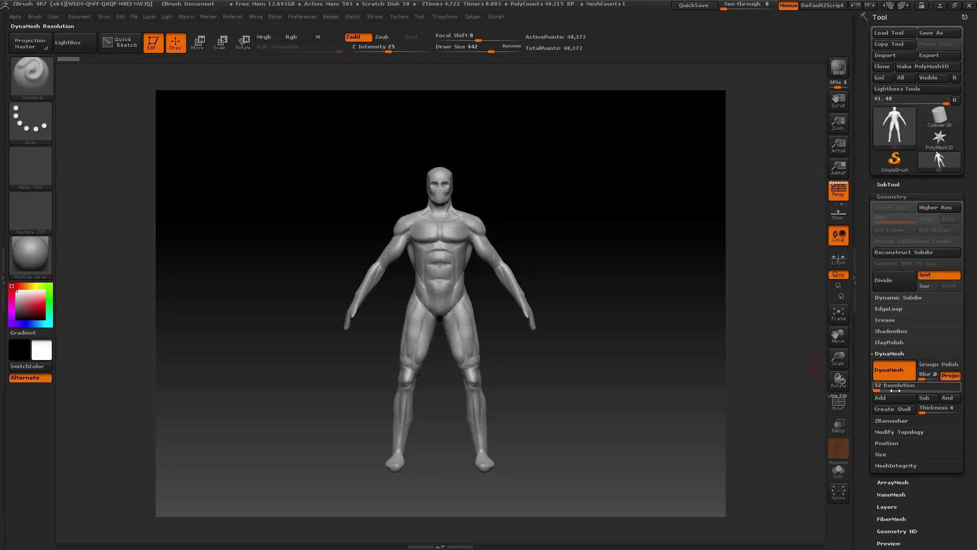
# - Remesh the figure with DynaMesh at resolution 32
pyautogui.moveTo(838, 358); pyautogui.dragTo(813, 344)
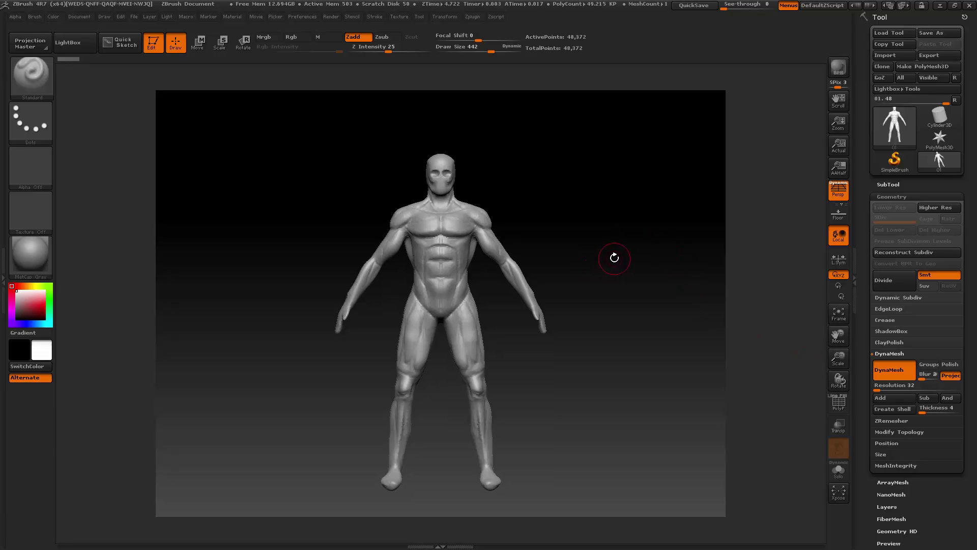
pyautogui.press('ctrl')
pyautogui.keyDown('ctrl'); pyautogui.moveTo(607, 259); pyautogui.dragTo(630, 260); pyautogui.keyUp('ctrl')
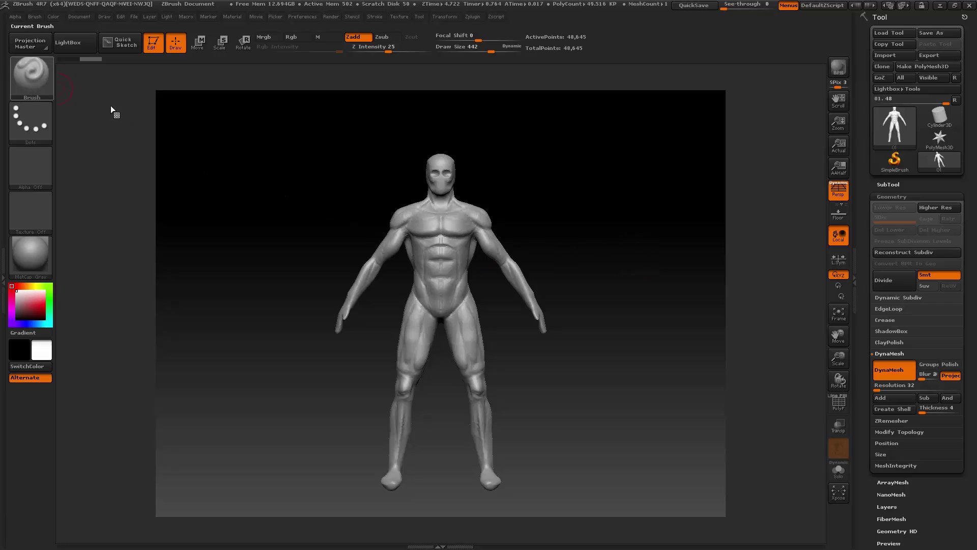
# - Choose the ClayBuildup brush and set its draw size to 494
pyautogui.click(31, 78)
pyautogui.click(144, 80)
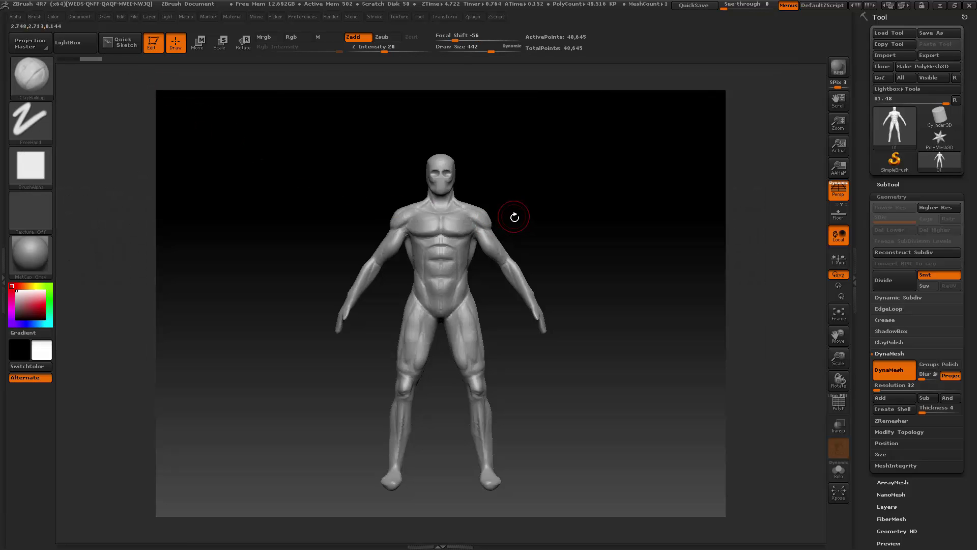
pyautogui.press('space')
pyautogui.moveTo(514, 218)
pyautogui.mouseDown()
pyautogui.moveTo(581, 223)
pyautogui.moveTo(529, 229)
pyautogui.moveTo(594, 225)
pyautogui.moveTo(558, 230)
pyautogui.mouseUp()
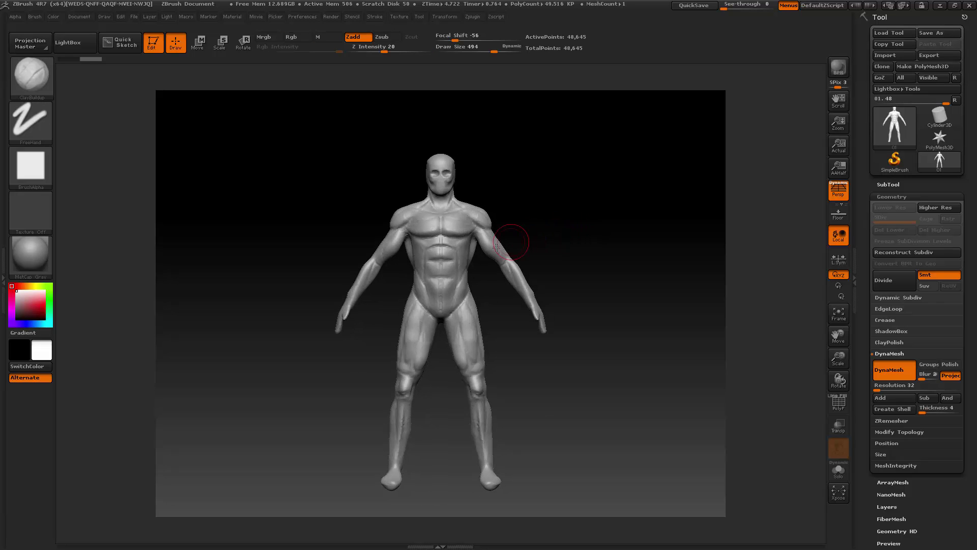
# - Switch the selection stroke to Lasso, isolate the arms with it, and invert the visibility so that the arms are hidden
pyautogui.press('shift')
pyautogui.hotkey('ctrl', 'shift')
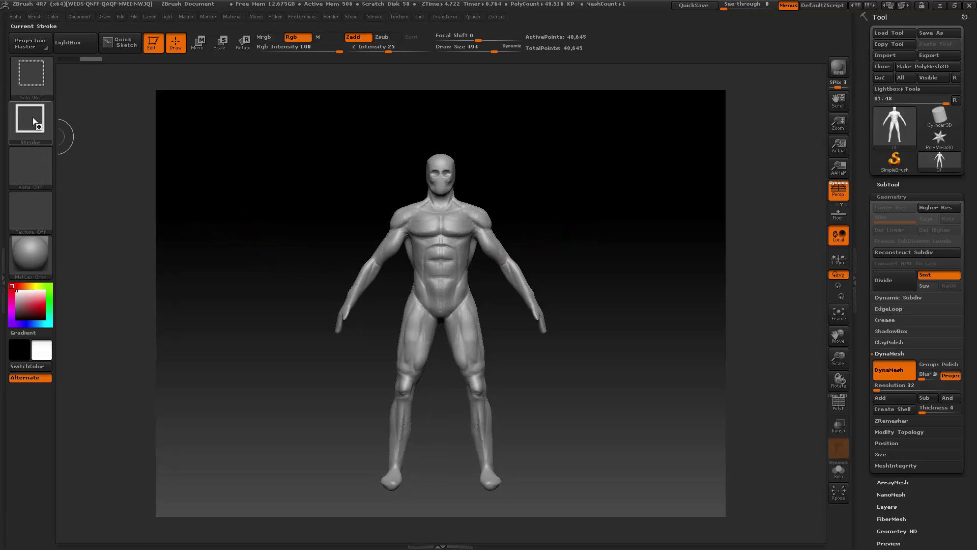
pyautogui.click(33, 119)
pyautogui.click(220, 125)
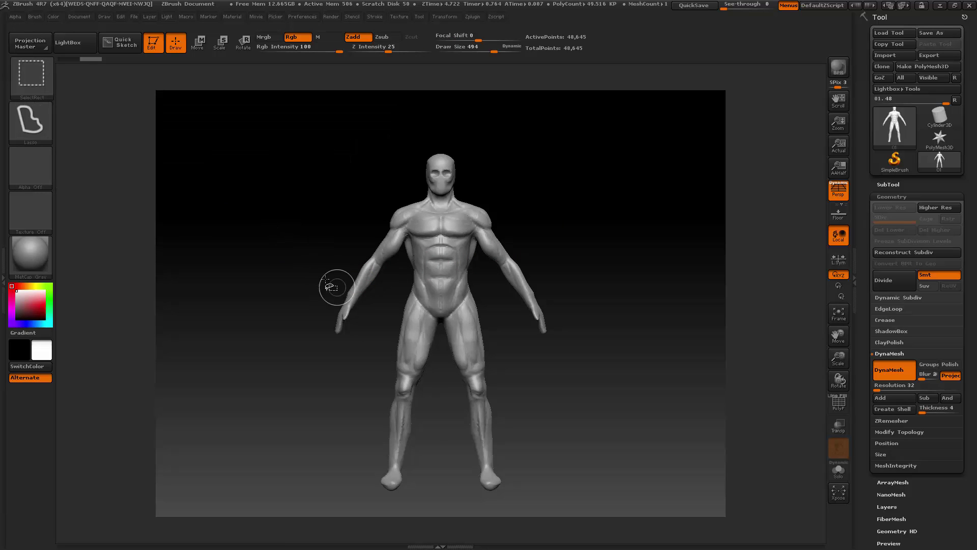
pyautogui.moveTo(299, 336)
pyautogui.keyDown('ctrl'); pyautogui.keyDown('shift'); pyautogui.mouseDown()
pyautogui.moveTo(401, 279)
pyautogui.moveTo(405, 244)
pyautogui.moveTo(392, 217)
pyautogui.mouseUp(); pyautogui.keyUp('shift'); pyautogui.keyUp('ctrl')
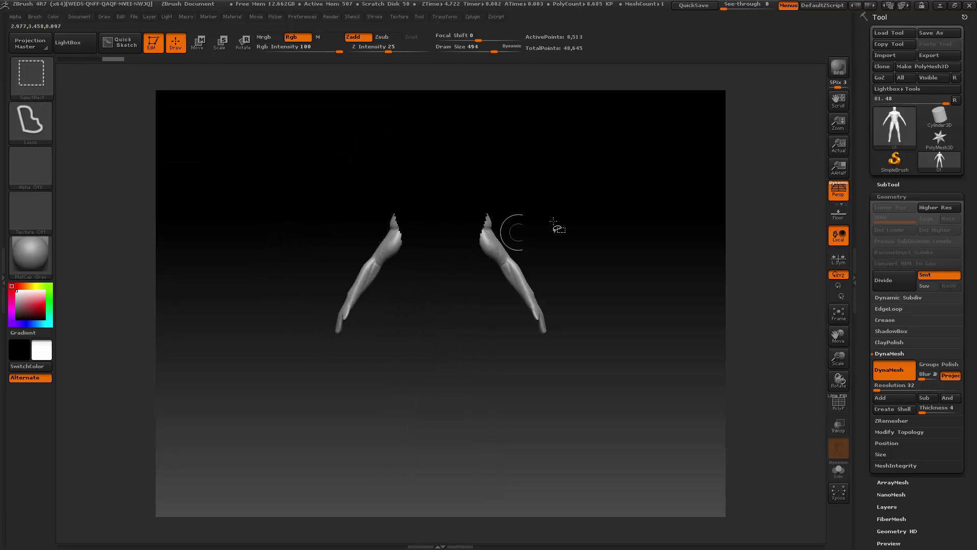
pyautogui.keyDown('ctrl'); pyautogui.keyDown('shift'); pyautogui.click(605, 218); pyautogui.keyUp('shift'); pyautogui.keyUp('ctrl')
pyautogui.moveTo(607, 221); pyautogui.dragTo(563, 227)
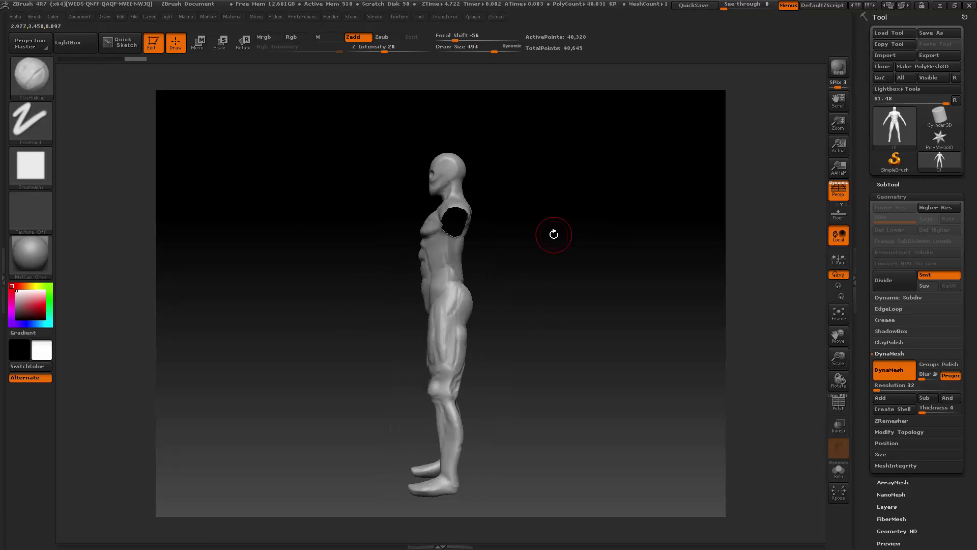
# - Turn off perspective in the side view and mask the body above the knees, leaving the lower legs unmasked
pyautogui.moveTo(837, 333); pyautogui.dragTo(843, 320)
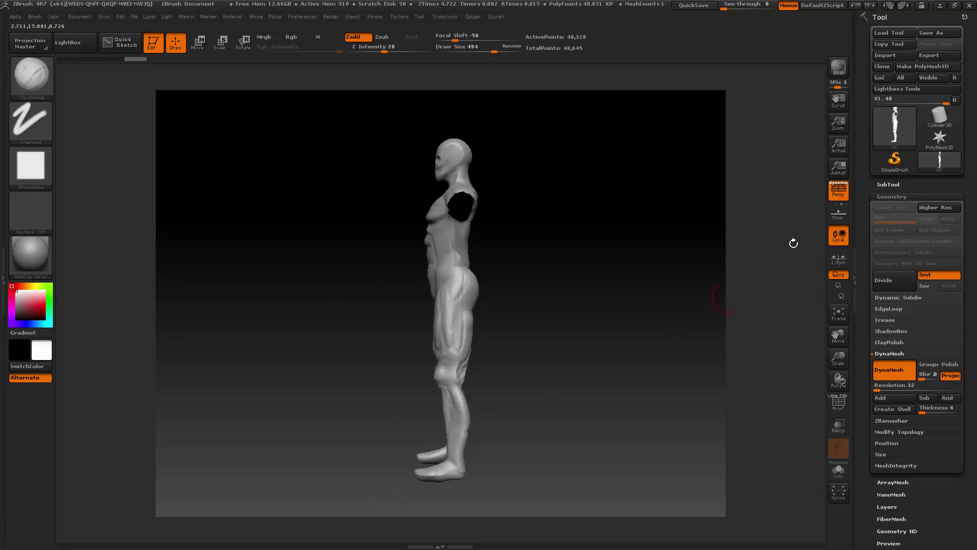
pyautogui.click(839, 191)
pyautogui.moveTo(345, 490)
pyautogui.keyDown('ctrl'); pyautogui.mouseDown()
pyautogui.moveTo(560, 436)
pyautogui.moveTo(571, 370)
pyautogui.mouseUp(); pyautogui.keyUp('ctrl')
pyautogui.keyDown('ctrl'); pyautogui.click(589, 403); pyautogui.keyUp('ctrl')
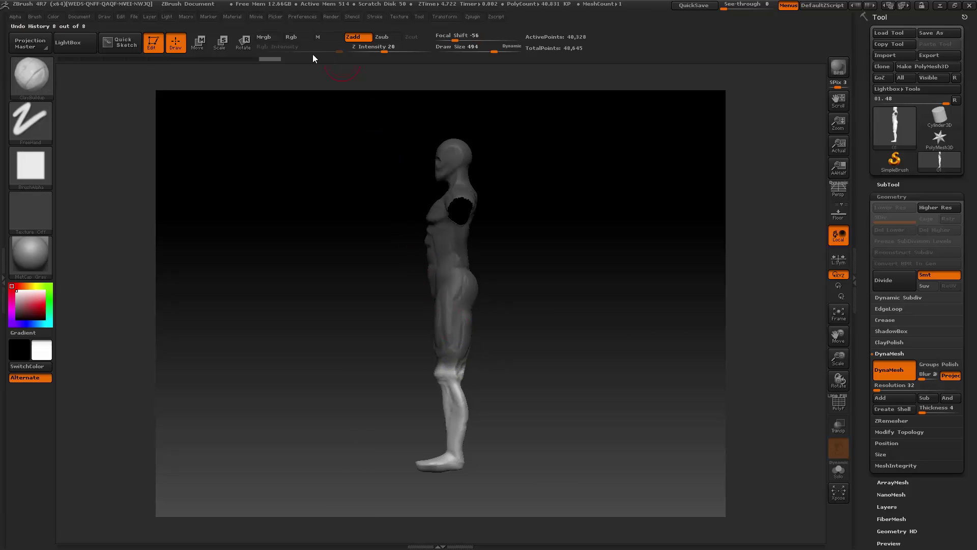
# - Rotate the unmasked lower legs slightly backward with a Transpose line pivoting at the knee
pyautogui.click(244, 42)
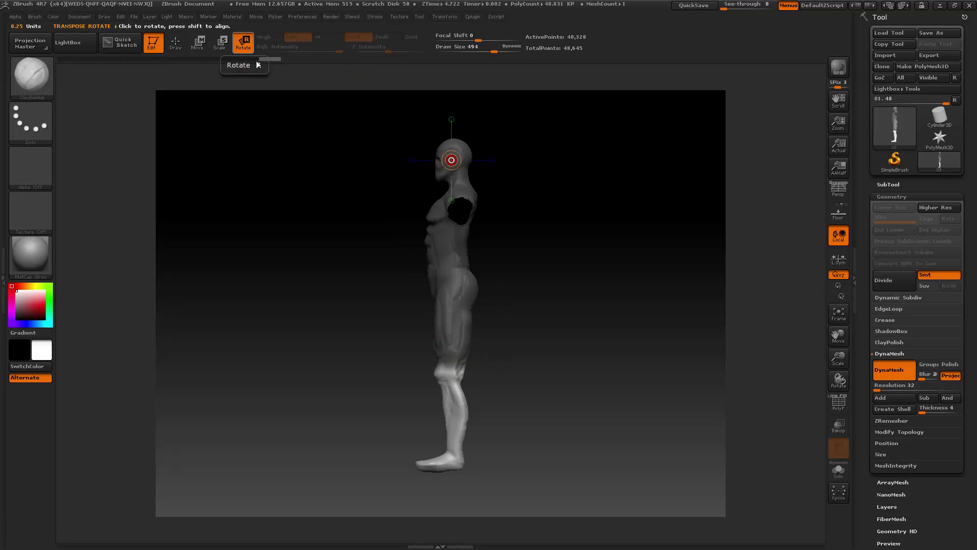
pyautogui.keyDown('shift'); pyautogui.moveTo(452, 365); pyautogui.dragTo(451, 308); pyautogui.keyUp('shift')
# - Check the figure's side alignment with a vertical Transpose Move line from head to feet, and return to Draw mode
pyautogui.click(198, 43)
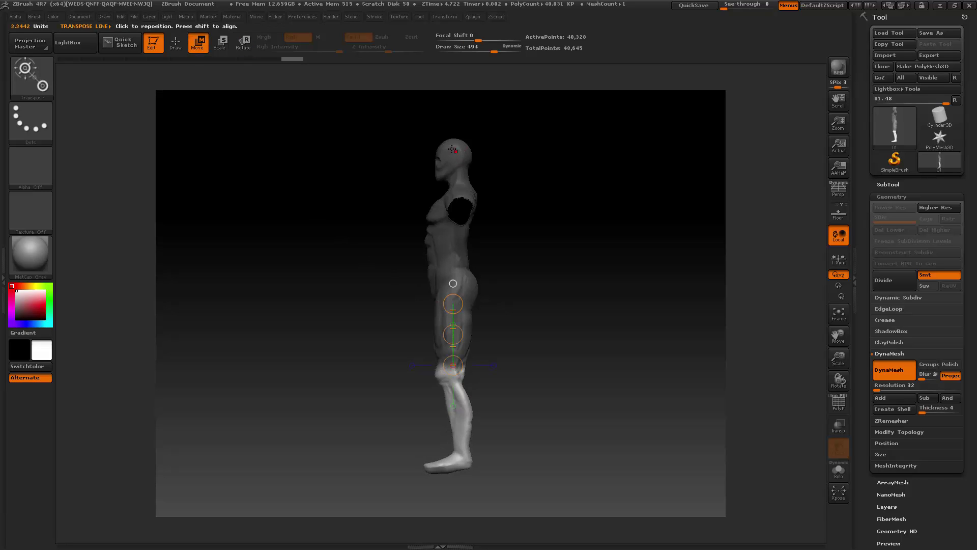
pyautogui.moveTo(453, 149); pyautogui.dragTo(449, 470)
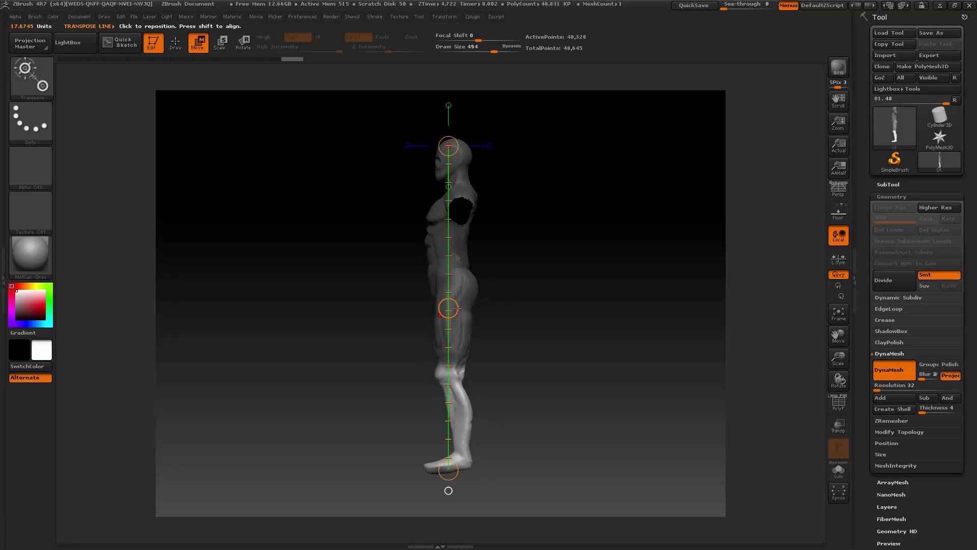
pyautogui.moveTo(450, 309); pyautogui.dragTo(458, 308)
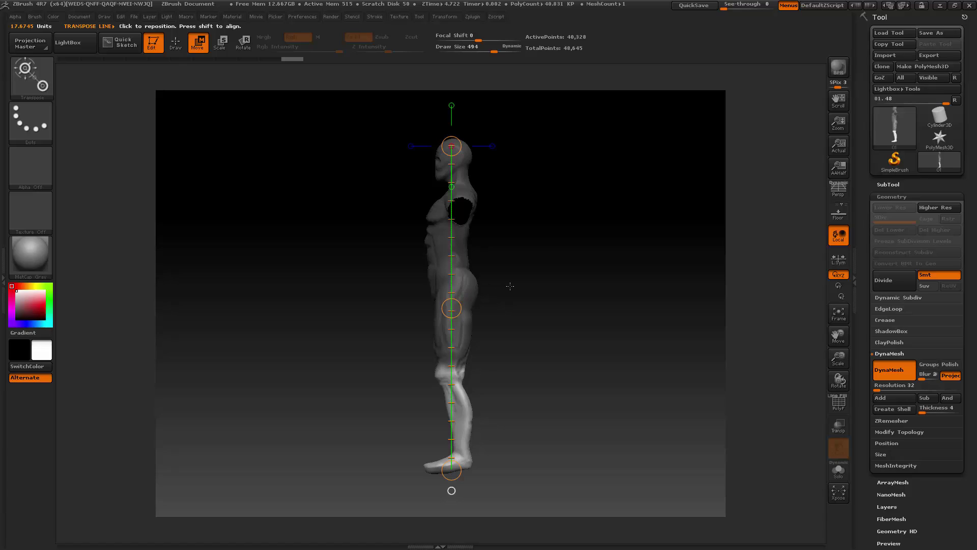
pyautogui.press('ctrl')
pyautogui.moveTo(460, 309); pyautogui.dragTo(462, 309)
pyautogui.click(176, 50)
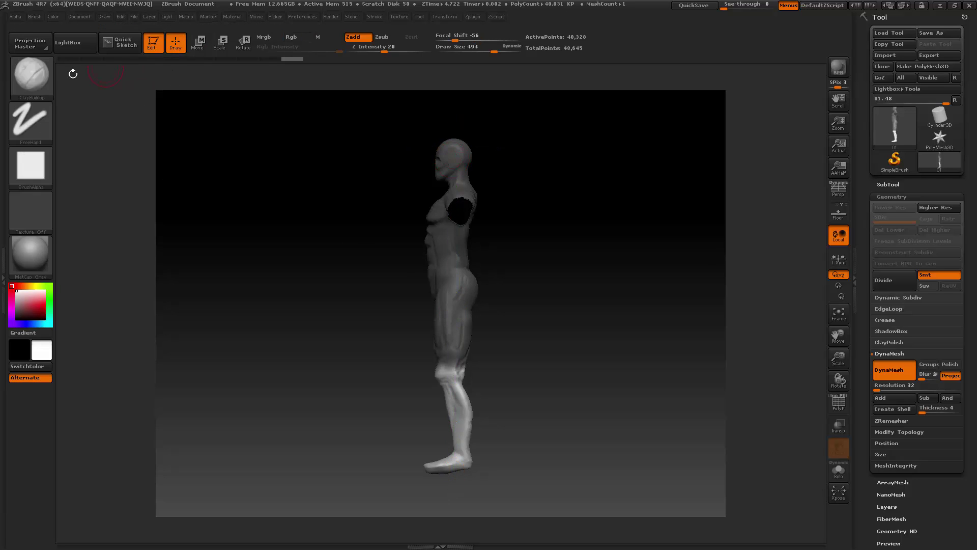
# - Nudge the front of the knees slightly backward in the side view with the Move brush at draw size 819, and enlarge the brush to 926
pyautogui.press('space')
pyautogui.moveTo(360, 227); pyautogui.dragTo(370, 227)
pyautogui.click(31, 79)
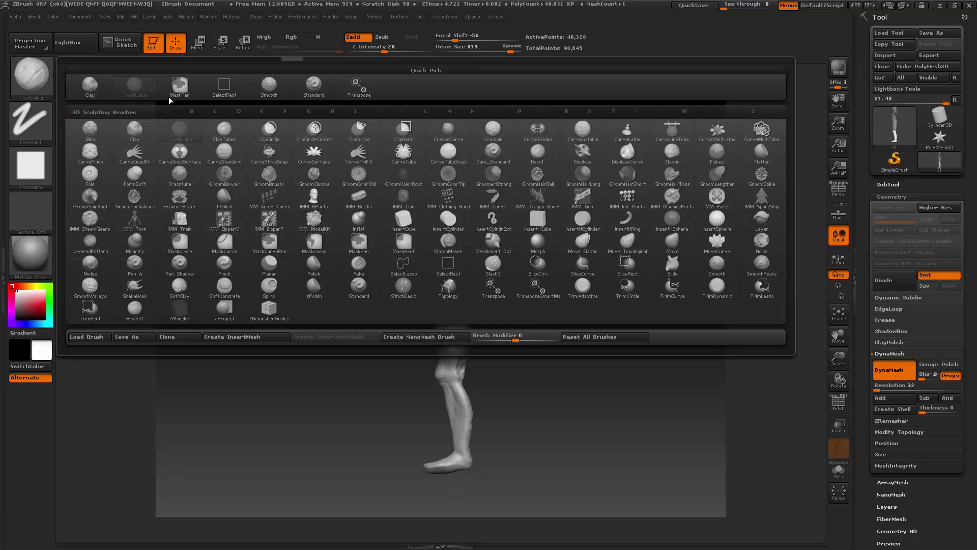
pyautogui.click(673, 247)
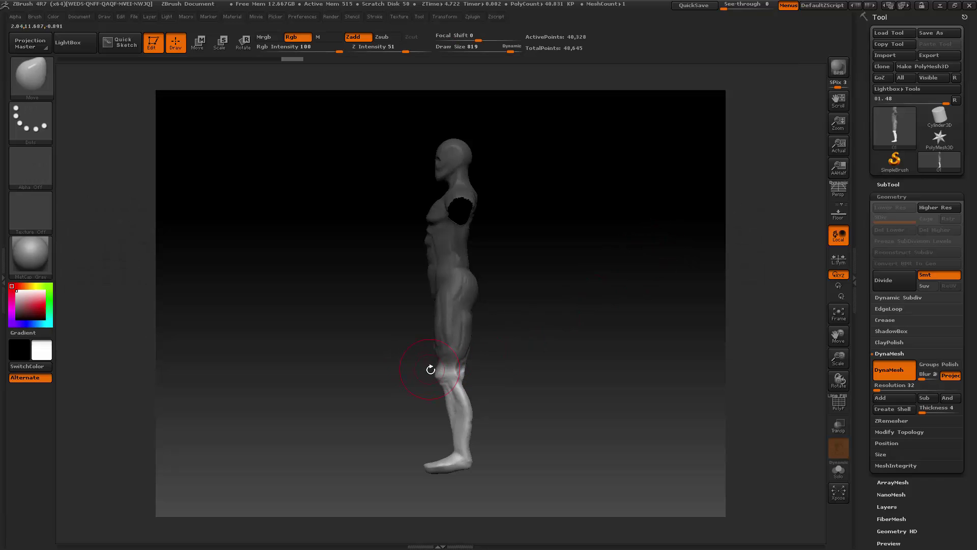
pyautogui.moveTo(436, 376)
pyautogui.mouseDown()
pyautogui.moveTo(442, 387)
pyautogui.moveTo(441, 376)
pyautogui.mouseUp()
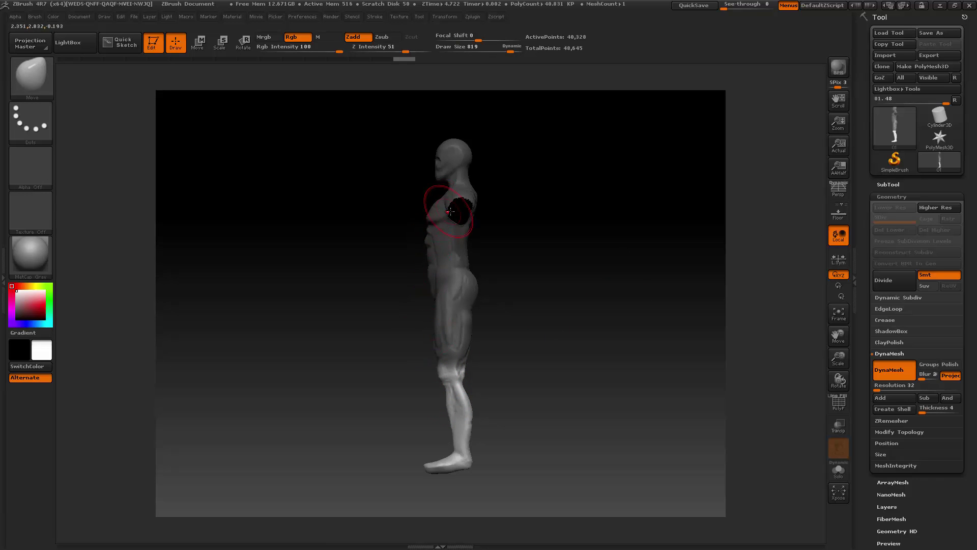
pyautogui.press('space')
pyautogui.moveTo(448, 209); pyautogui.dragTo(459, 209)
# - Clear the leg mask and mask the whole figure except the head in the front view
pyautogui.moveTo(594, 224)
pyautogui.mouseDown()
pyautogui.moveTo(580, 246)
pyautogui.moveTo(609, 242)
pyautogui.mouseUp()
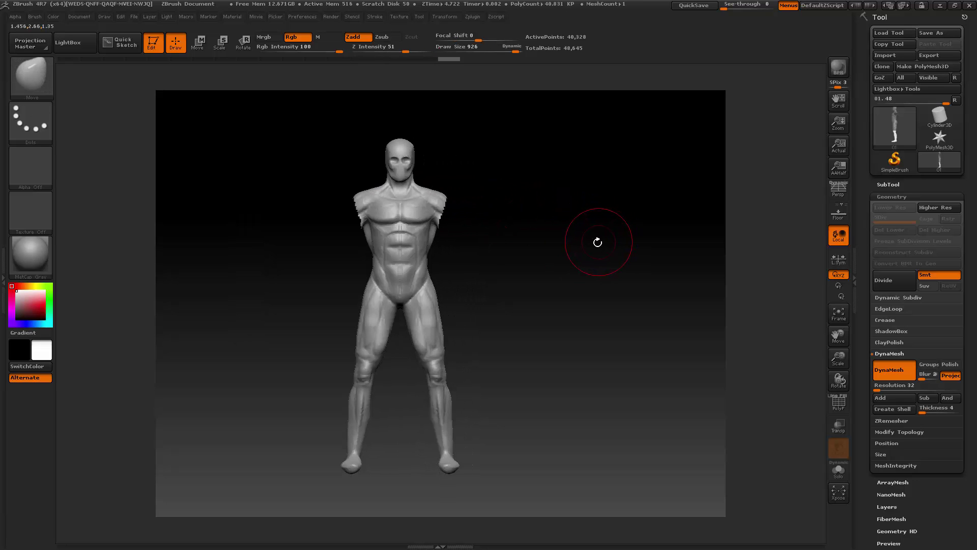
pyautogui.press('ctrl')
pyautogui.press('space')
pyautogui.moveTo(506, 159); pyautogui.dragTo(499, 159)
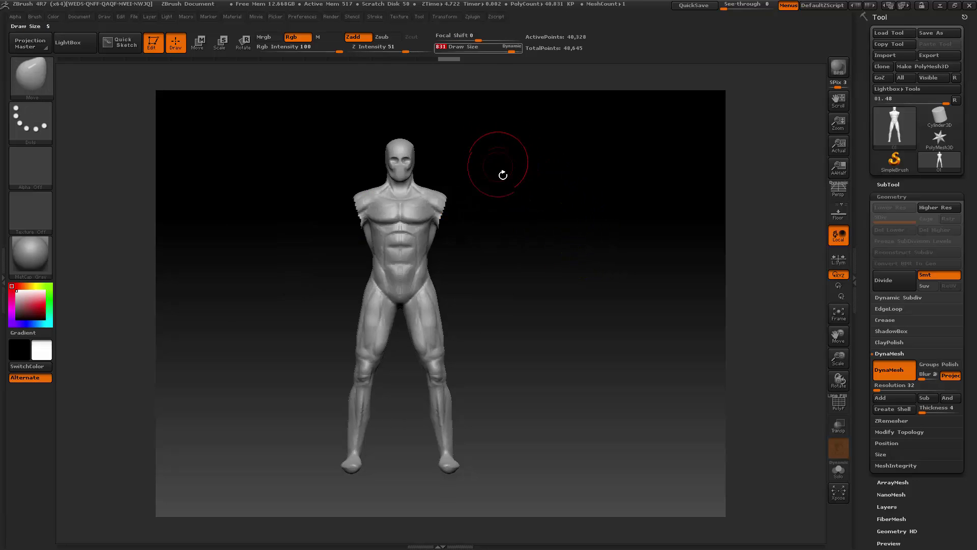
pyautogui.moveTo(843, 359)
pyautogui.mouseDown()
pyautogui.moveTo(847, 334)
pyautogui.moveTo(823, 364)
pyautogui.mouseUp()
pyautogui.press('space')
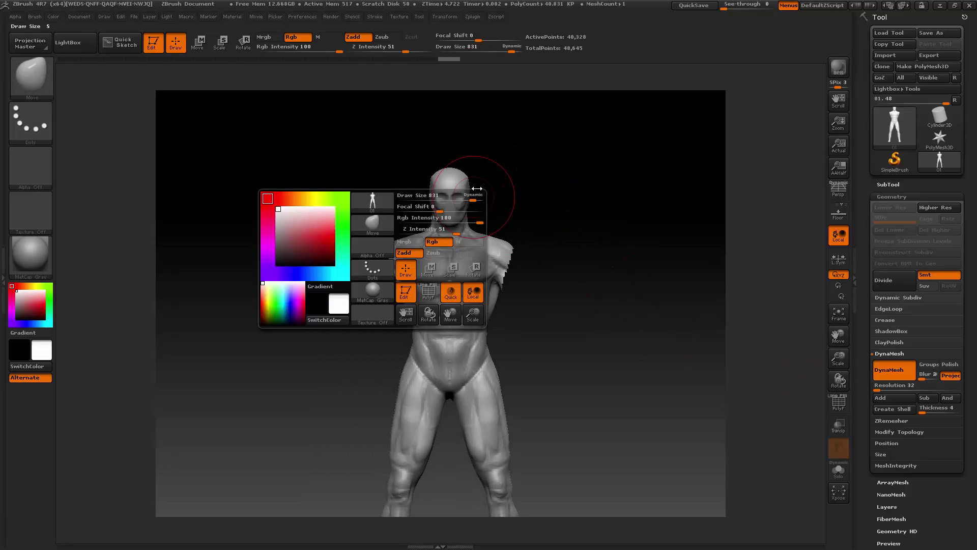
pyautogui.moveTo(472, 196); pyautogui.dragTo(461, 198)
pyautogui.moveTo(398, 137)
pyautogui.keyDown('ctrl'); pyautogui.mouseDown()
pyautogui.moveTo(494, 200)
pyautogui.moveTo(492, 228)
pyautogui.mouseUp(); pyautogui.keyUp('ctrl')
pyautogui.keyDown('ctrl'); pyautogui.click(563, 229); pyautogui.keyUp('ctrl')
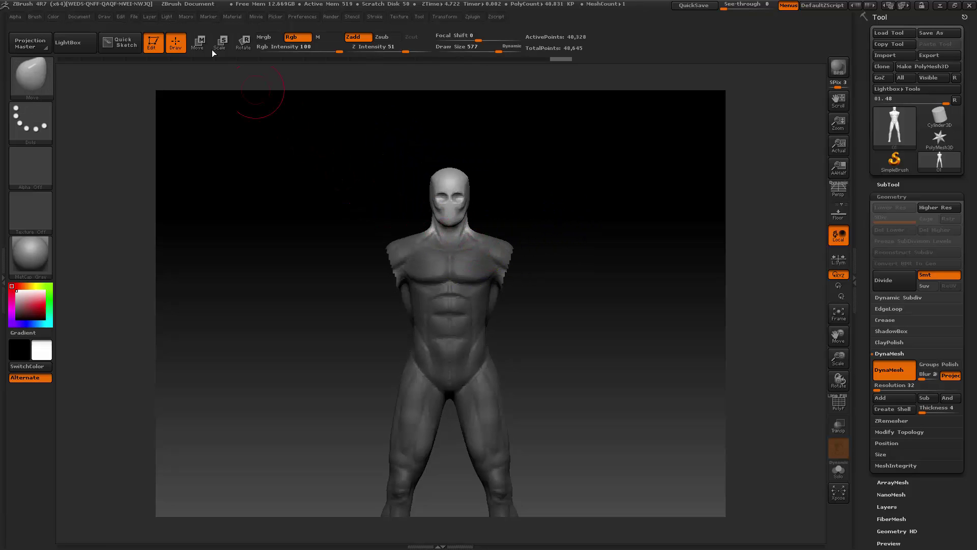
# - Raise the unmasked head slightly with a vertical Transpose Move line to lengthen the neck
pyautogui.press('w')
pyautogui.moveTo(467, 178); pyautogui.dragTo(468, 398)
pyautogui.moveTo(458, 215); pyautogui.dragTo(459, 182)
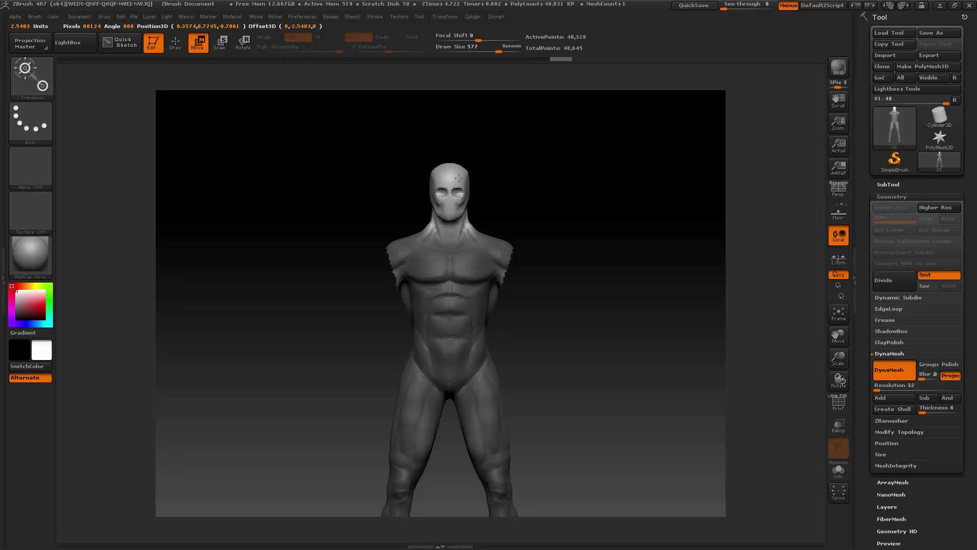
pyautogui.moveTo(459, 179); pyautogui.dragTo(458, 180)
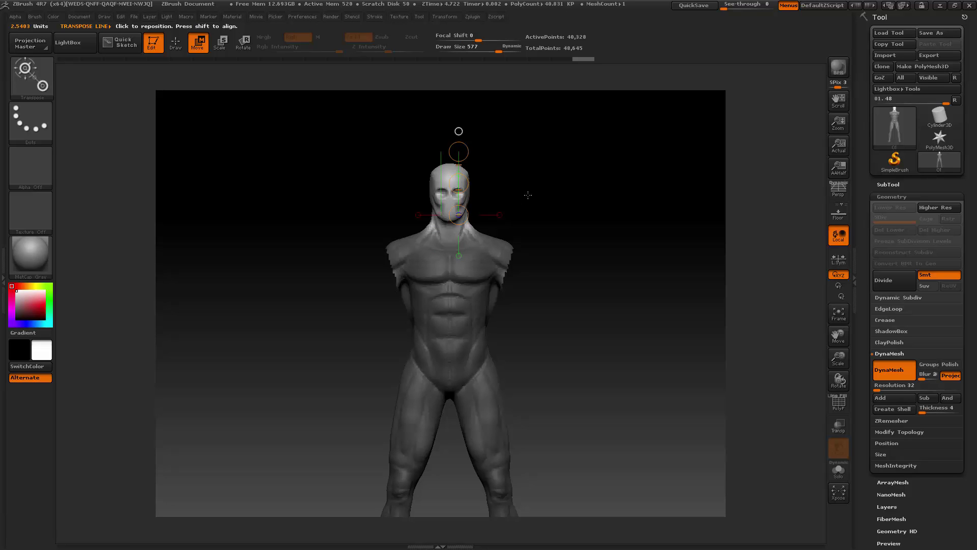
# - Clear the mask, bring back the hidden arms and update the figure's DynaMesh at resolution 32
pyautogui.moveTo(558, 174); pyautogui.dragTo(594, 190)
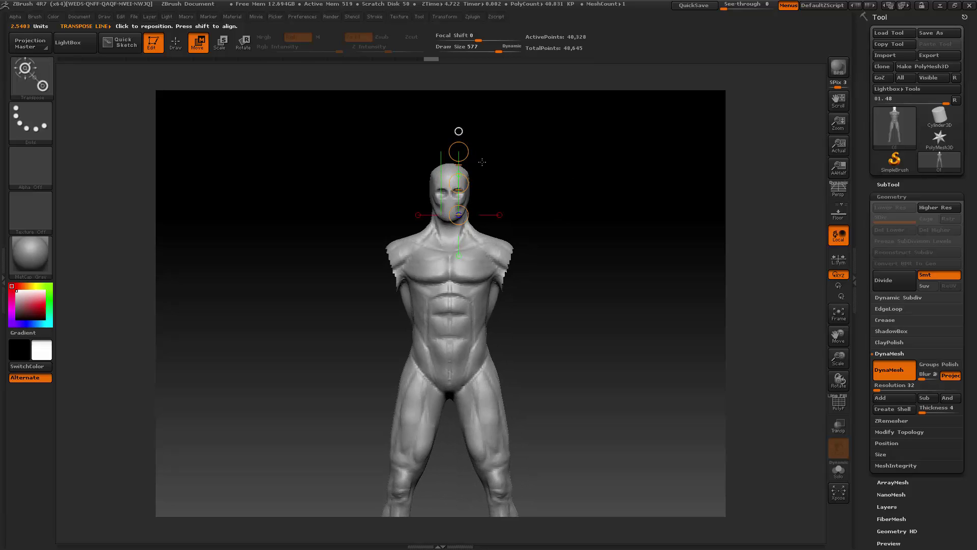
pyautogui.hotkey('ctrl', 'shift', 'z')
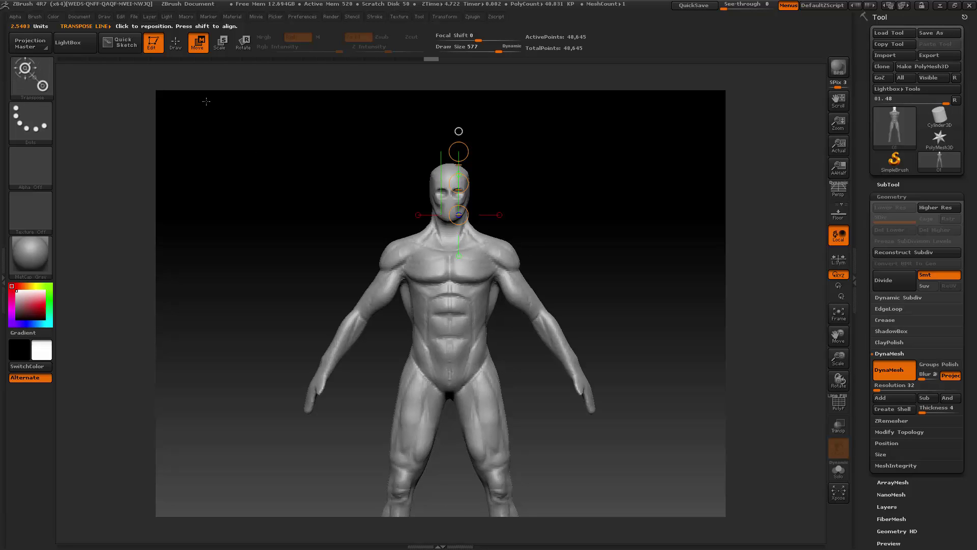
pyautogui.moveTo(598, 203)
pyautogui.mouseDown()
pyautogui.moveTo(547, 211)
pyautogui.moveTo(572, 225)
pyautogui.moveTo(604, 218)
pyautogui.moveTo(593, 219)
pyautogui.mouseUp()
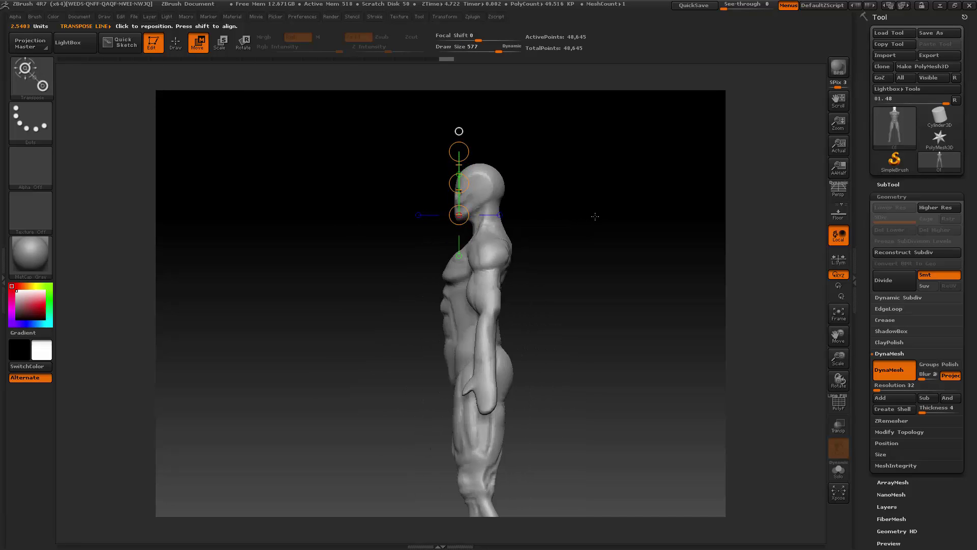
pyautogui.moveTo(593, 218); pyautogui.dragTo(626, 212)
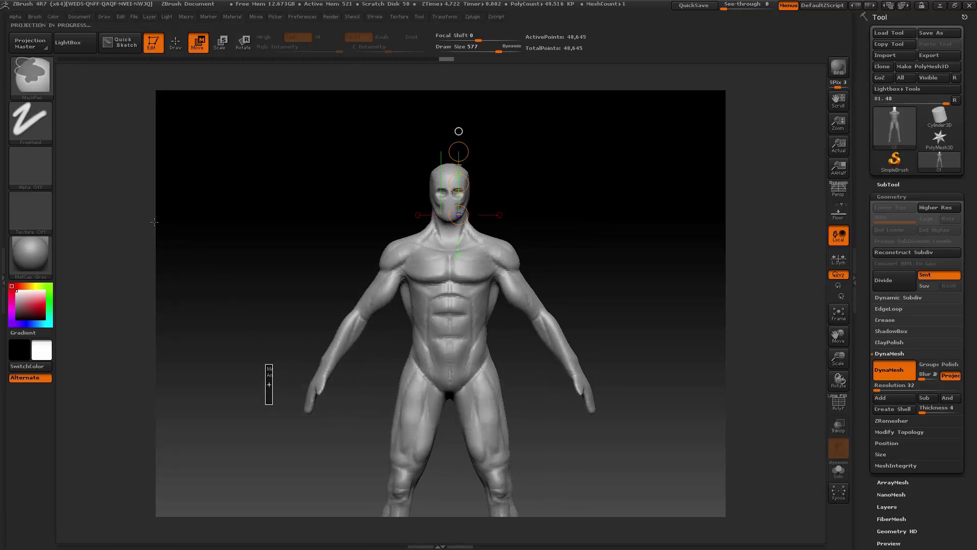
# - Set the masking stroke to Lasso and mask the whole figure except the forearms and hands
pyautogui.click(45, 126)
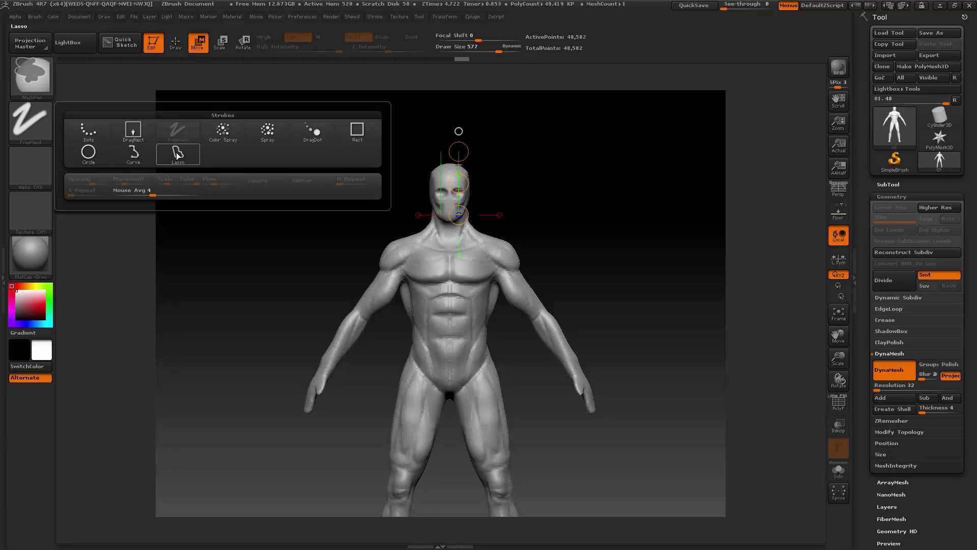
pyautogui.click(176, 153)
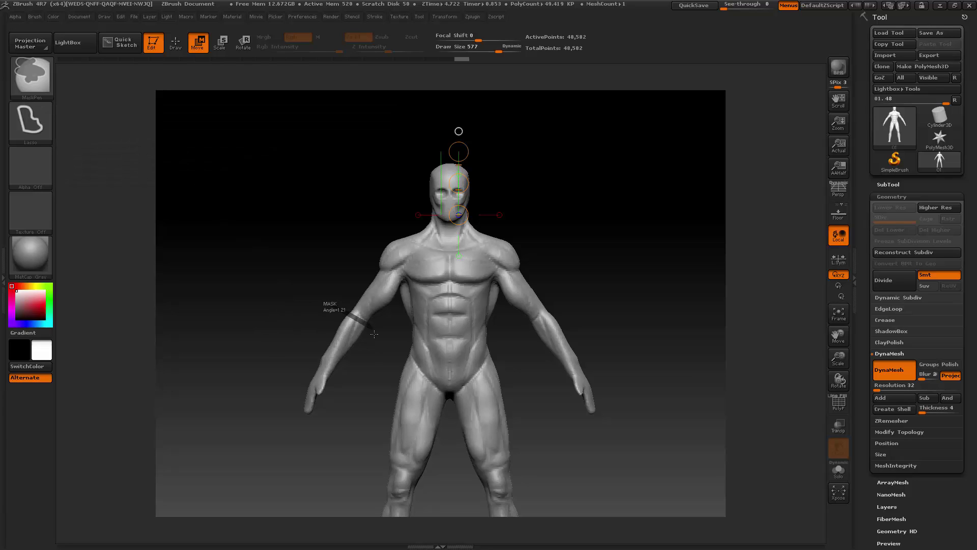
pyautogui.moveTo(374, 334)
pyautogui.keyDown('ctrl'); pyautogui.mouseDown()
pyautogui.moveTo(328, 422)
pyautogui.moveTo(277, 448)
pyautogui.moveTo(266, 405)
pyautogui.mouseUp(); pyautogui.keyUp('ctrl')
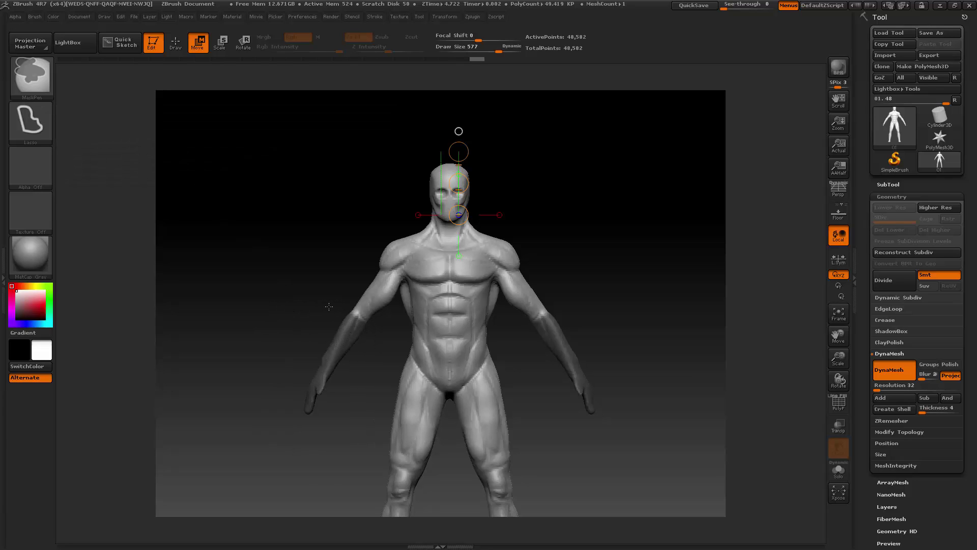
pyautogui.moveTo(367, 321)
pyautogui.keyDown('ctrl'); pyautogui.mouseDown()
pyautogui.moveTo(285, 435)
pyautogui.moveTo(272, 341)
pyautogui.mouseUp(); pyautogui.keyUp('ctrl')
pyautogui.moveTo(315, 417)
pyautogui.keyDown('ctrl'); pyautogui.keyDown('alt'); pyautogui.mouseDown()
pyautogui.moveTo(320, 300)
pyautogui.moveTo(292, 354)
pyautogui.mouseUp(); pyautogui.keyUp('alt'); pyautogui.keyUp('ctrl')
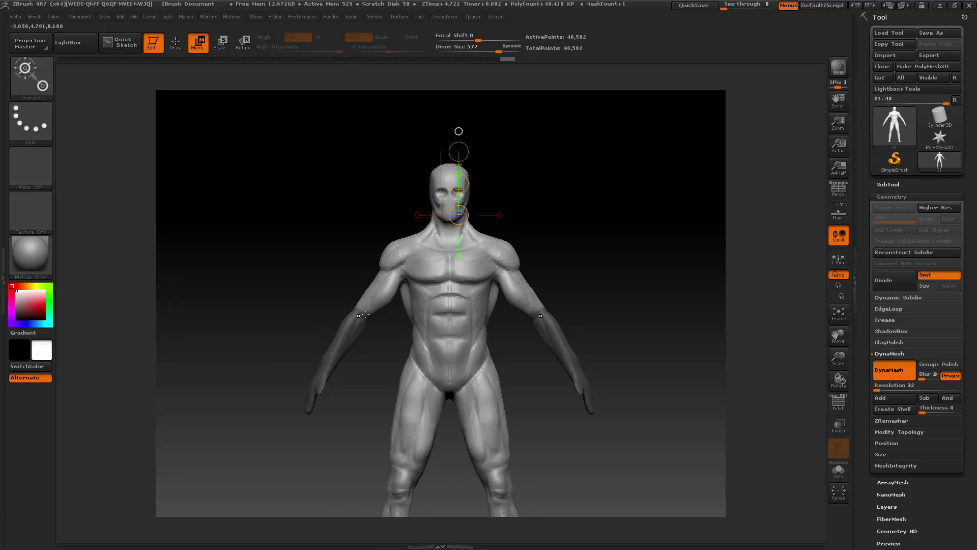
pyautogui.keyDown('ctrl'); pyautogui.click(293, 331); pyautogui.keyUp('ctrl')
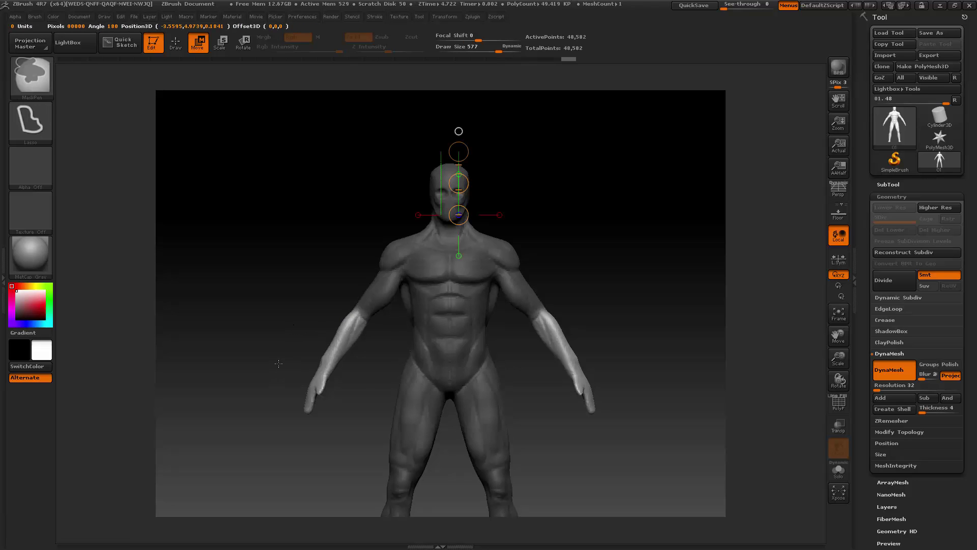
# - Rotate the unmasked forearms slightly forward about the elbows with a Transpose line in the side view, and clear the mask
pyautogui.moveTo(277, 362); pyautogui.dragTo(373, 299)
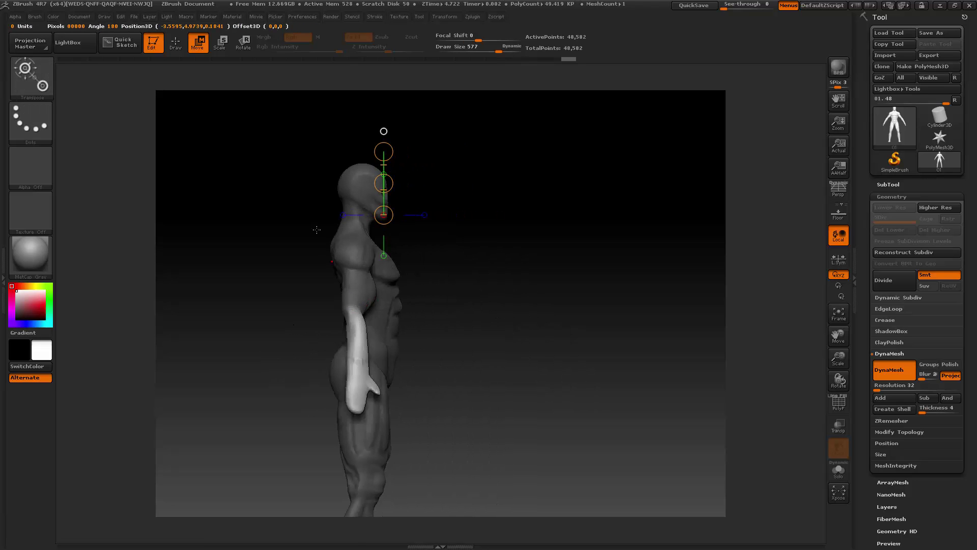
pyautogui.click(244, 43)
pyautogui.moveTo(347, 307)
pyautogui.keyDown('shift'); pyautogui.mouseDown()
pyautogui.moveTo(347, 230)
pyautogui.moveTo(331, 229)
pyautogui.mouseUp(); pyautogui.keyUp('shift')
pyautogui.press('ctrl')
pyautogui.keyDown('ctrl'); pyautogui.moveTo(299, 310); pyautogui.dragTo(316, 326); pyautogui.keyUp('ctrl')
pyautogui.keyDown('shift'); pyautogui.moveTo(514, 200); pyautogui.dragTo(476, 205); pyautogui.keyUp('shift')
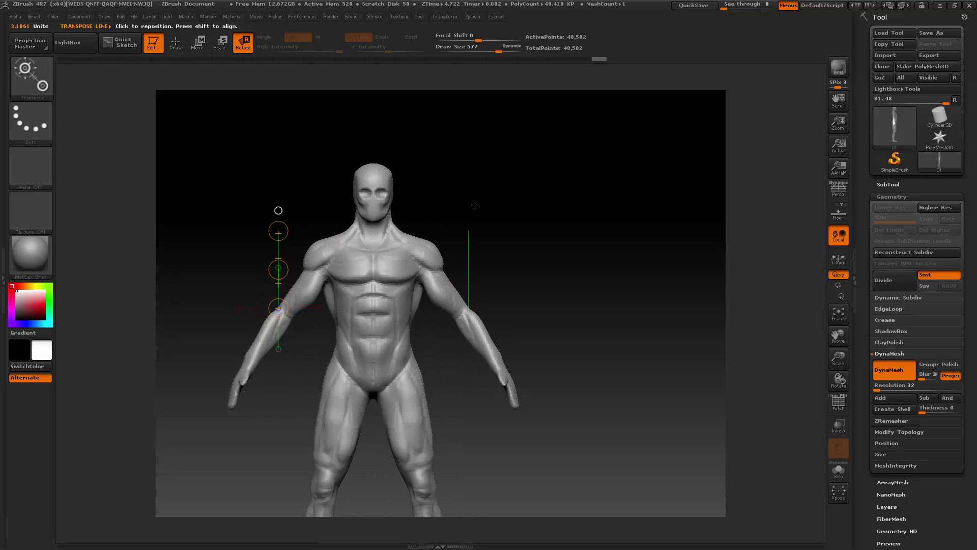
# - Return to Draw mode with the ClayBuildup brush and update the figure's DynaMesh
pyautogui.press('q')
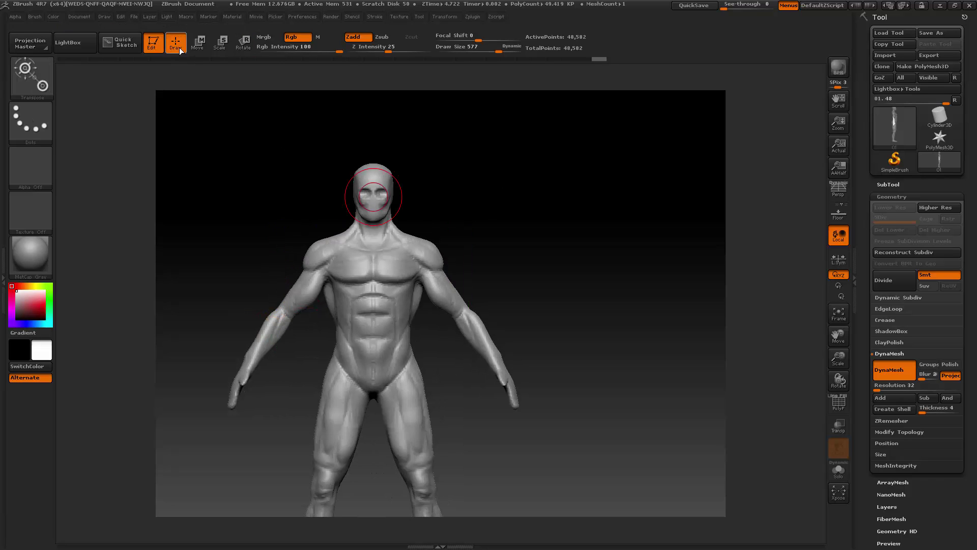
pyautogui.click(47, 90)
pyautogui.click(132, 90)
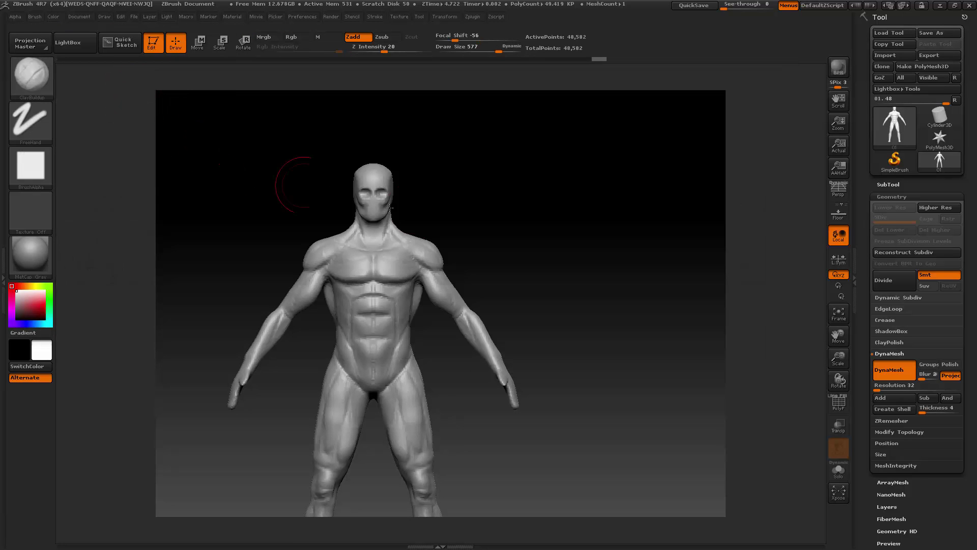
pyautogui.moveTo(528, 191)
pyautogui.keyDown('ctrl'); pyautogui.mouseDown()
pyautogui.moveTo(568, 227)
pyautogui.moveTo(533, 218)
pyautogui.mouseUp(); pyautogui.keyUp('ctrl')
# - Reduce the ClayBuildup draw size to 244 and refine and smooth the sides of the face and neck in the front view
pyautogui.press('space')
pyautogui.moveTo(838, 337); pyautogui.dragTo(933, 336)
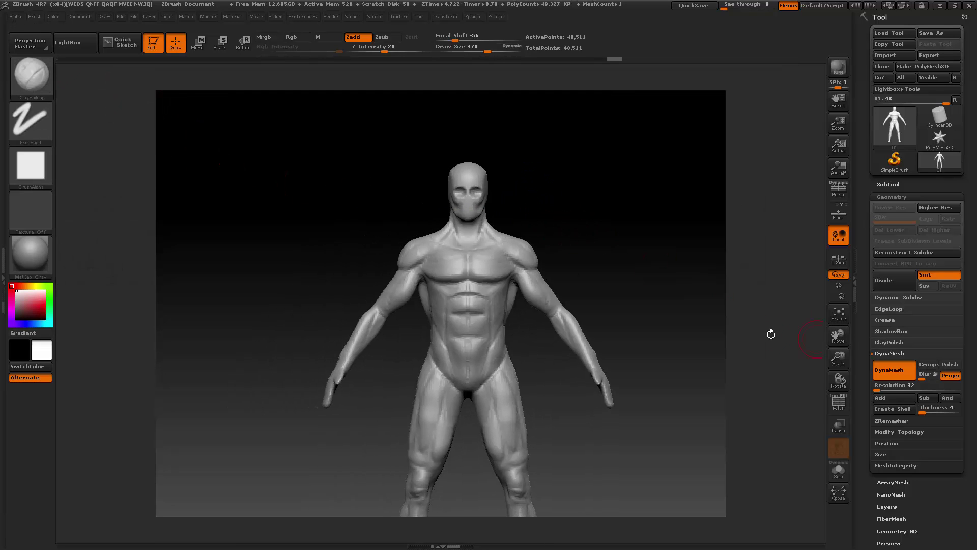
pyautogui.press('space')
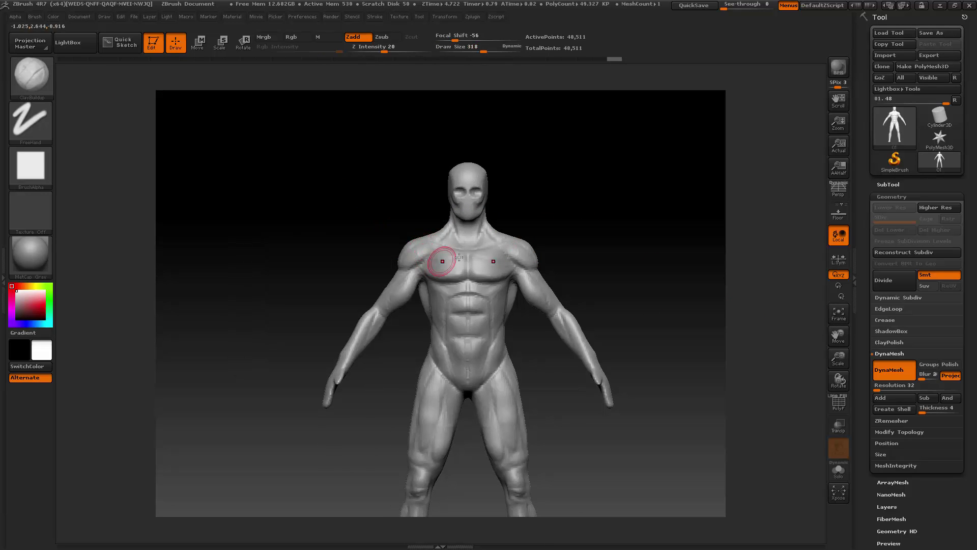
pyautogui.moveTo(840, 355); pyautogui.dragTo(751, 305)
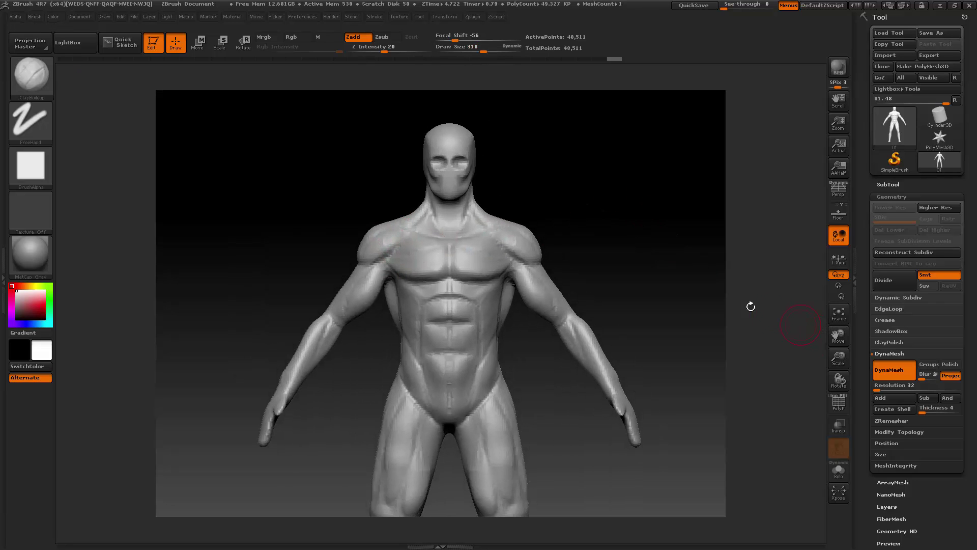
pyautogui.moveTo(836, 340); pyautogui.dragTo(819, 388)
pyautogui.moveTo(839, 355); pyautogui.dragTo(827, 380)
pyautogui.moveTo(837, 331); pyautogui.dragTo(832, 342)
pyautogui.press('space')
pyautogui.moveTo(416, 271); pyautogui.dragTo(407, 271)
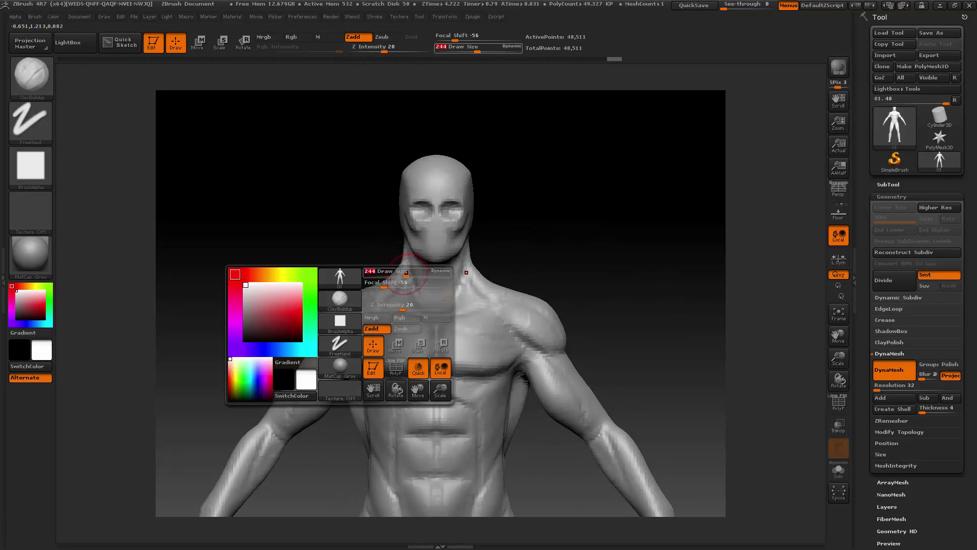
pyautogui.press('shift')
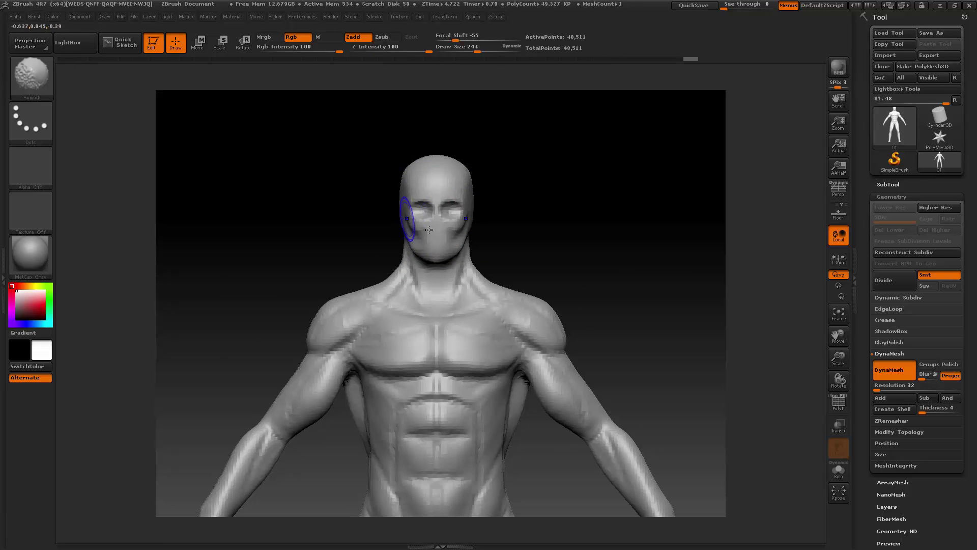
# - Build up the jawline toward the neck in the side view with ClayBuildup
pyautogui.moveTo(516, 190)
pyautogui.mouseDown()
pyautogui.moveTo(545, 193)
pyautogui.moveTo(497, 207)
pyautogui.mouseUp()
pyautogui.moveTo(575, 192); pyautogui.dragTo(548, 198)
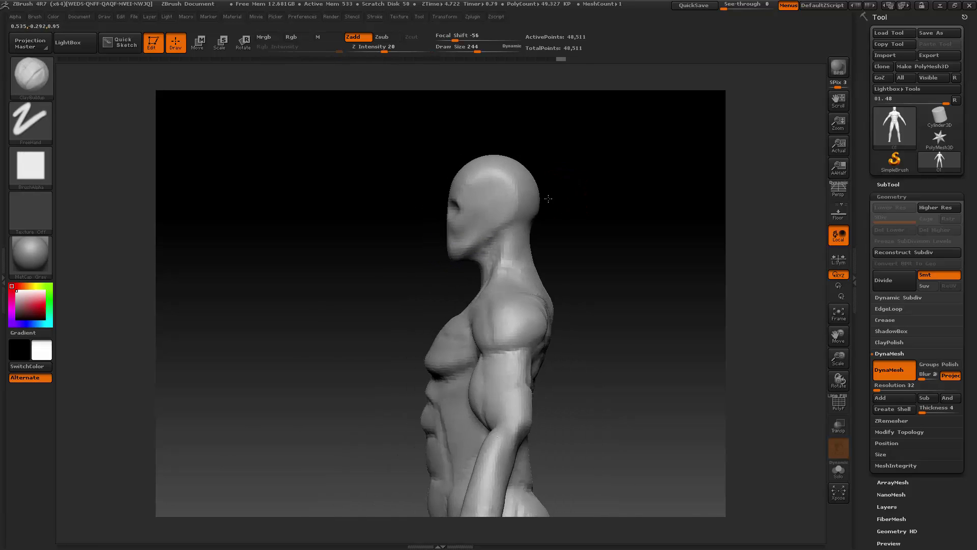
pyautogui.moveTo(489, 222)
pyautogui.mouseDown()
pyautogui.moveTo(498, 214)
pyautogui.moveTo(484, 235)
pyautogui.mouseUp()
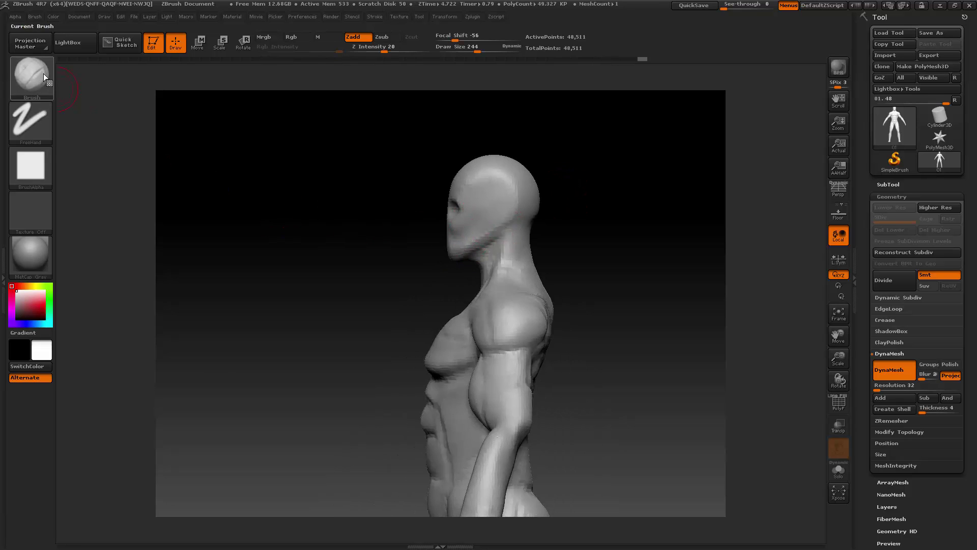
# - Reshape the chin and jaw with the Move brush at draw size 340, and the face and forehead at 521
pyautogui.click(31, 76)
pyautogui.click(238, 89)
pyautogui.press('space')
pyautogui.moveTo(481, 235)
pyautogui.mouseDown()
pyautogui.moveTo(489, 235)
pyautogui.moveTo(469, 237)
pyautogui.moveTo(455, 253)
pyautogui.mouseUp()
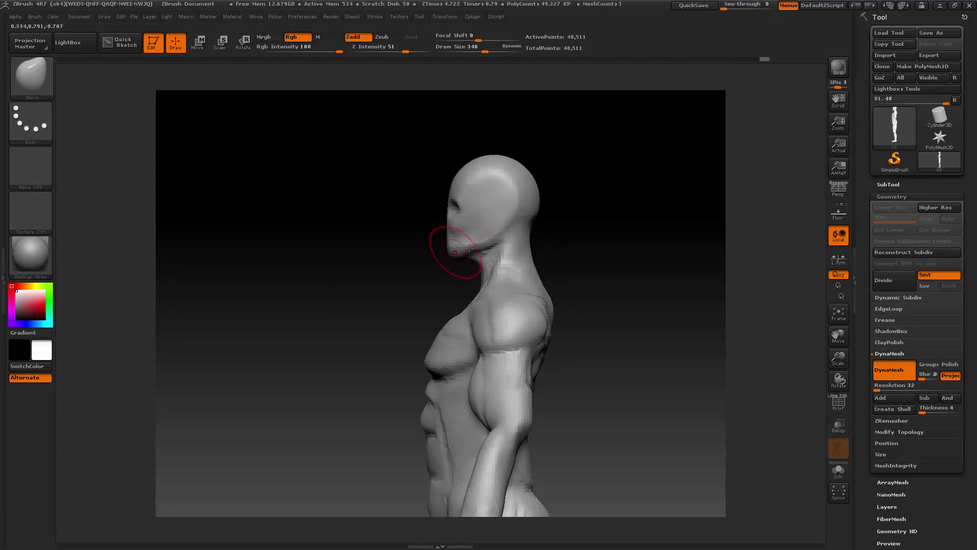
pyautogui.press('space')
pyautogui.moveTo(458, 231)
pyautogui.mouseDown()
pyautogui.moveTo(470, 230)
pyautogui.moveTo(450, 222)
pyautogui.mouseUp()
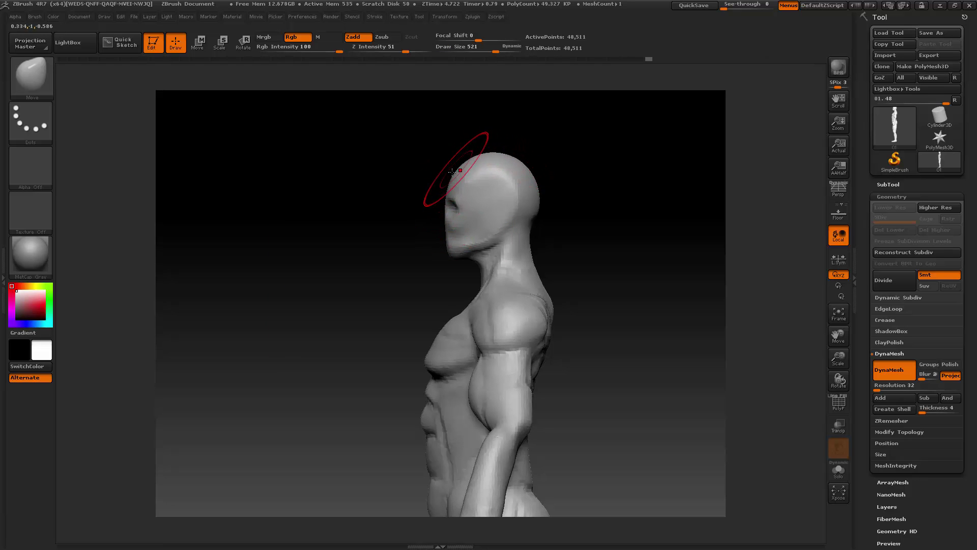
pyautogui.keyDown('shift'); pyautogui.moveTo(397, 229); pyautogui.dragTo(471, 218); pyautogui.keyUp('shift')
pyautogui.press('space')
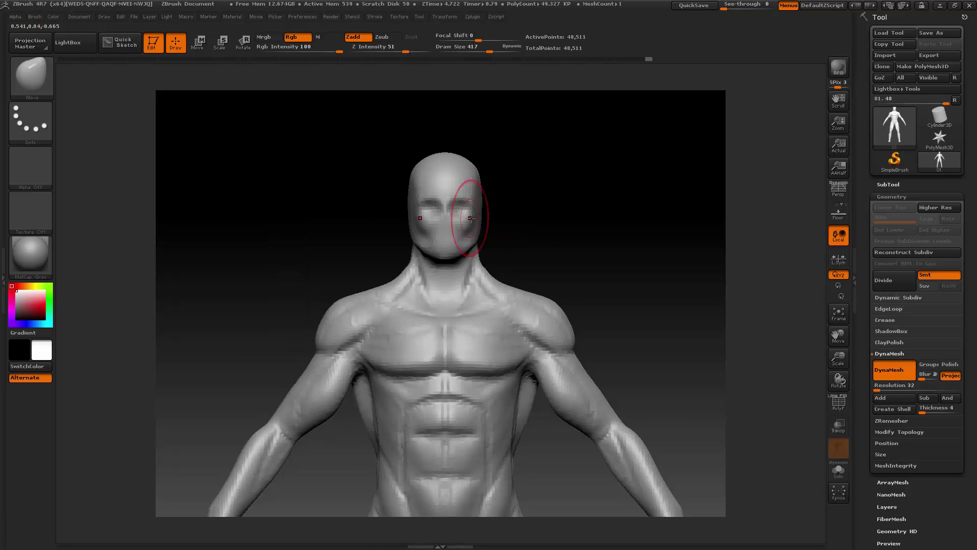
# - Build up the nose on the front of the face with ClayBuildup at draw size 78 and focal shift -22
pyautogui.click(32, 77)
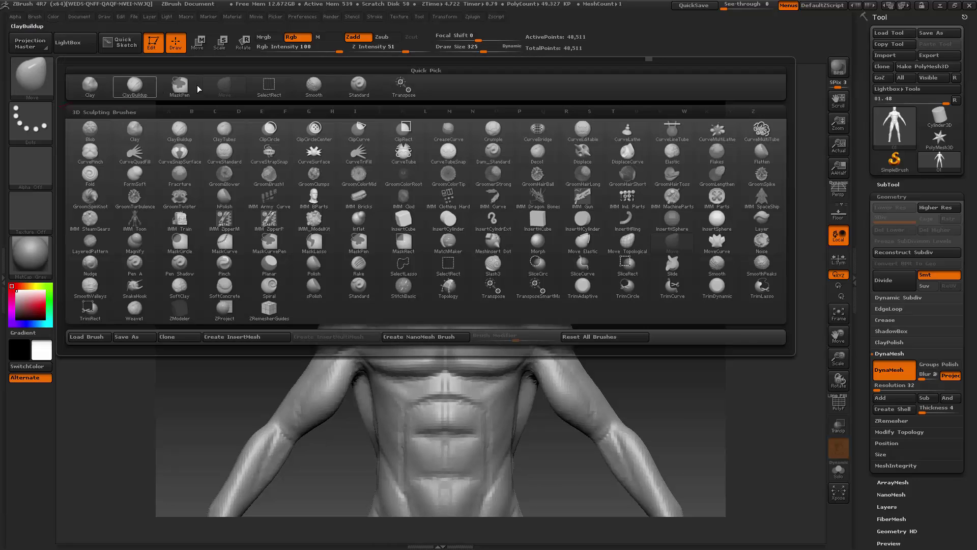
pyautogui.click(147, 90)
pyautogui.press('space')
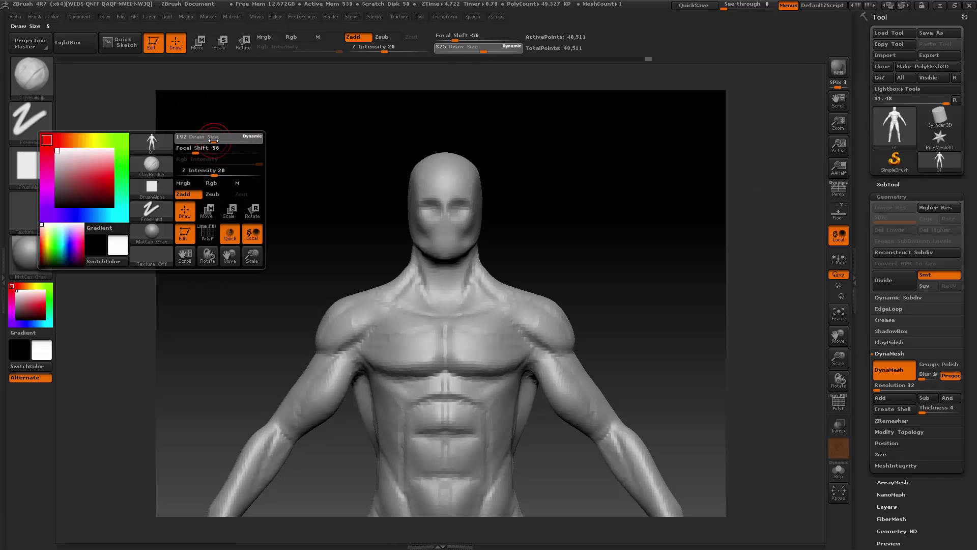
pyautogui.moveTo(839, 358); pyautogui.dragTo(866, 394)
pyautogui.moveTo(839, 336); pyautogui.dragTo(870, 351)
pyautogui.press('space')
pyautogui.moveTo(511, 268)
pyautogui.mouseDown()
pyautogui.moveTo(520, 268)
pyautogui.moveTo(511, 258)
pyautogui.mouseUp()
pyautogui.moveTo(484, 297); pyautogui.dragTo(488, 261)
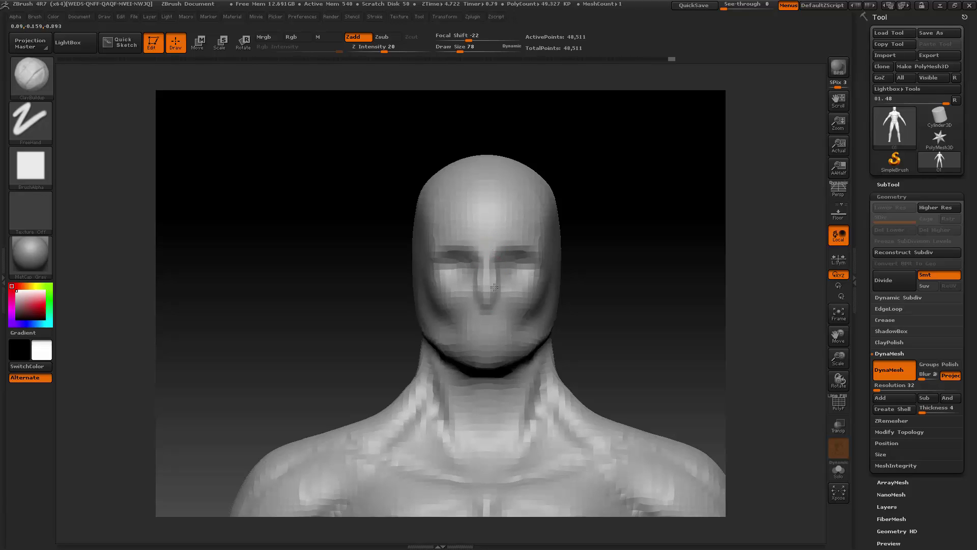
# - Update the DynaMesh and build up the cheeks below the eyes with ClayBuildup at draw size 78
pyautogui.keyDown('ctrl'); pyautogui.moveTo(655, 218); pyautogui.dragTo(446, 275); pyautogui.keyUp('ctrl')
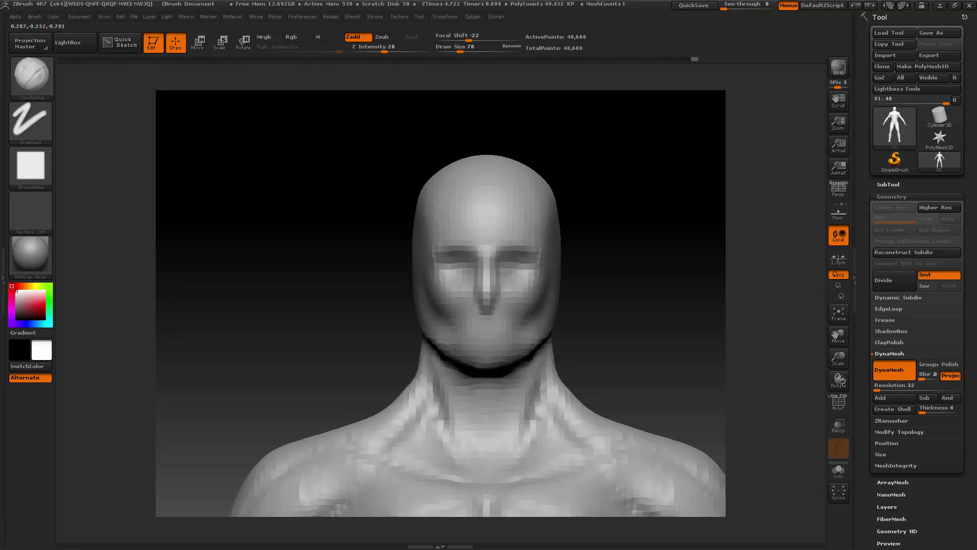
pyautogui.moveTo(512, 264)
pyautogui.mouseDown()
pyautogui.moveTo(504, 274)
pyautogui.moveTo(534, 270)
pyautogui.mouseUp()
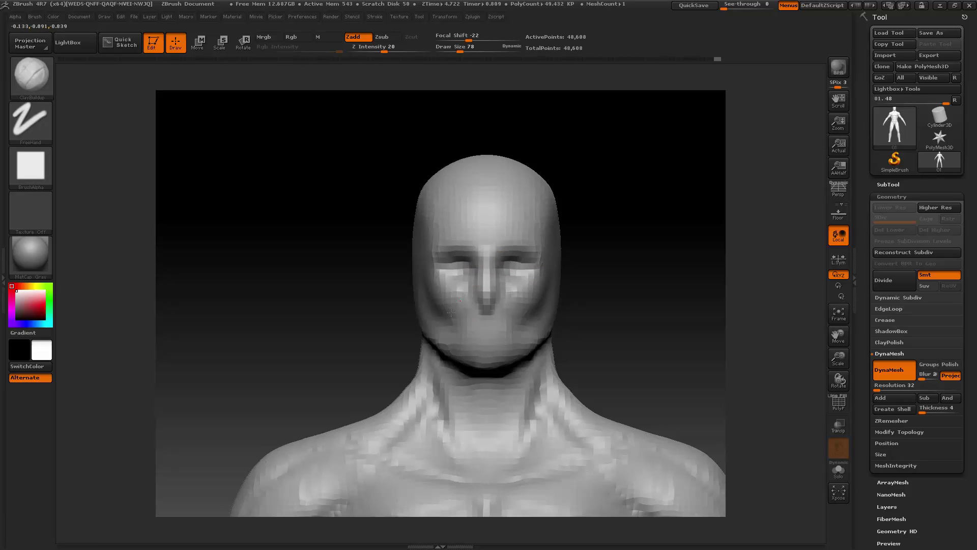
# - Sculpt the temples and the sides of the head with ClayBuildup at draw size 105, then smooth them and update the DynaMesh
pyautogui.moveTo(589, 247); pyautogui.dragTo(563, 247)
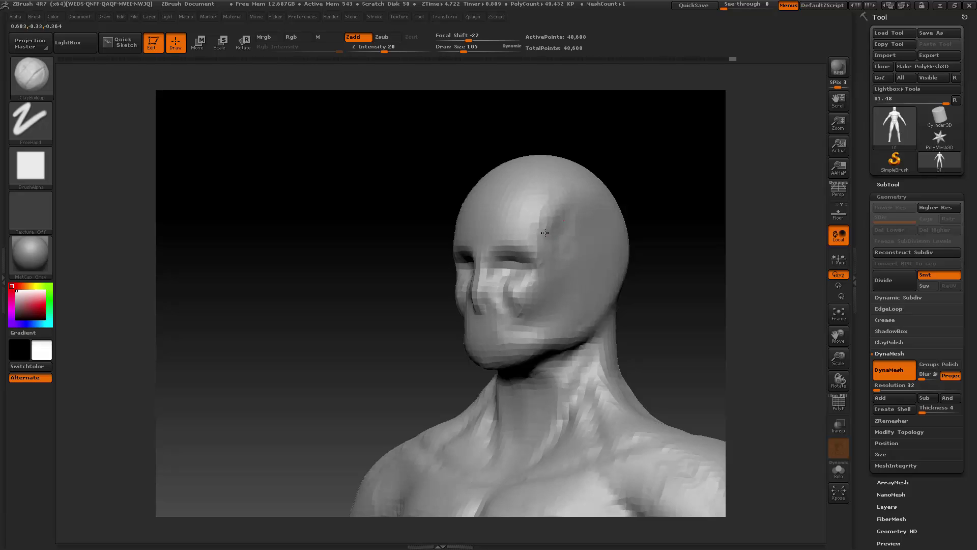
pyautogui.keyDown('ctrl'); pyautogui.moveTo(662, 150); pyautogui.dragTo(680, 169); pyautogui.keyUp('ctrl')
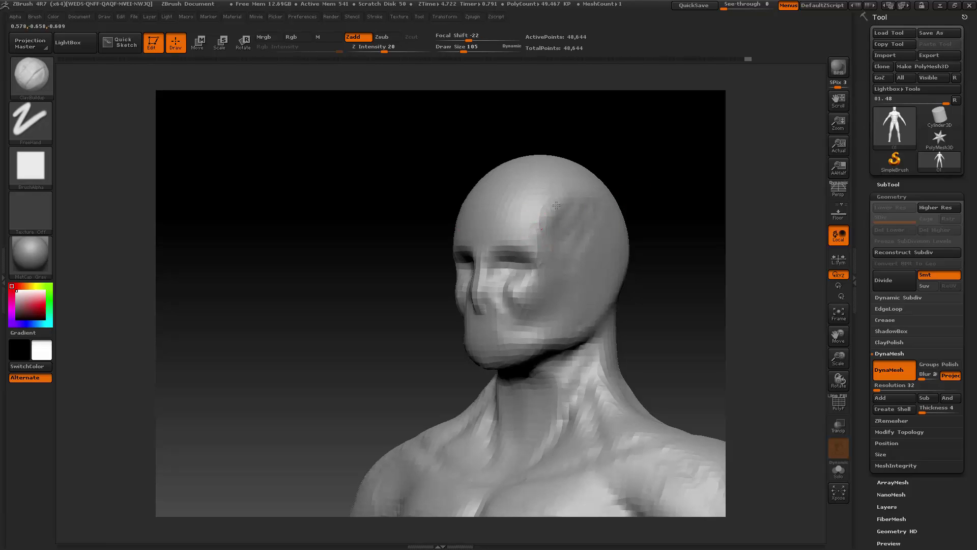
pyautogui.moveTo(549, 204); pyautogui.dragTo(596, 178)
pyautogui.keyDown('shift'); pyautogui.moveTo(656, 172); pyautogui.dragTo(697, 174); pyautogui.keyUp('shift')
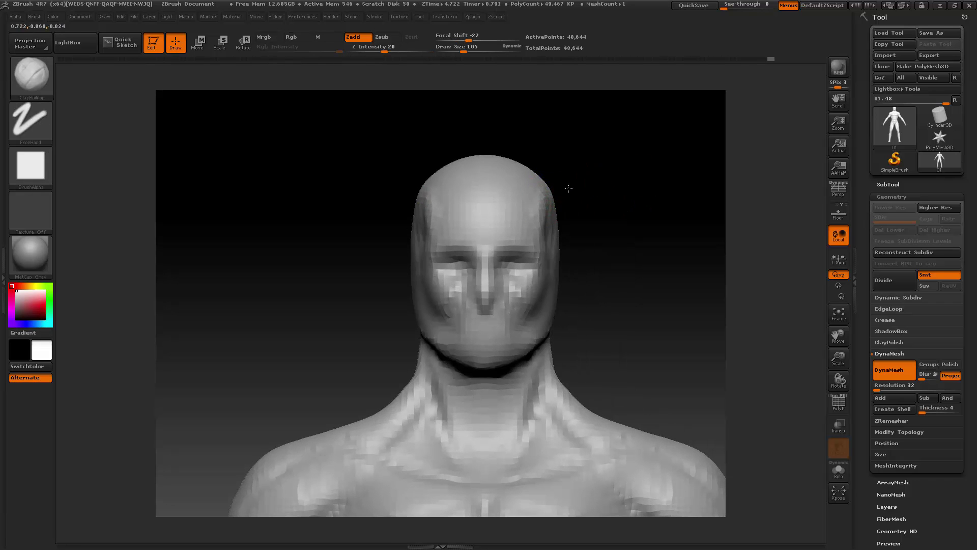
pyautogui.moveTo(569, 189); pyautogui.dragTo(525, 196)
pyautogui.moveTo(558, 209)
pyautogui.keyDown('shift'); pyautogui.mouseDown()
pyautogui.moveTo(542, 229)
pyautogui.moveTo(548, 204)
pyautogui.moveTo(552, 254)
pyautogui.mouseUp(); pyautogui.keyUp('shift')
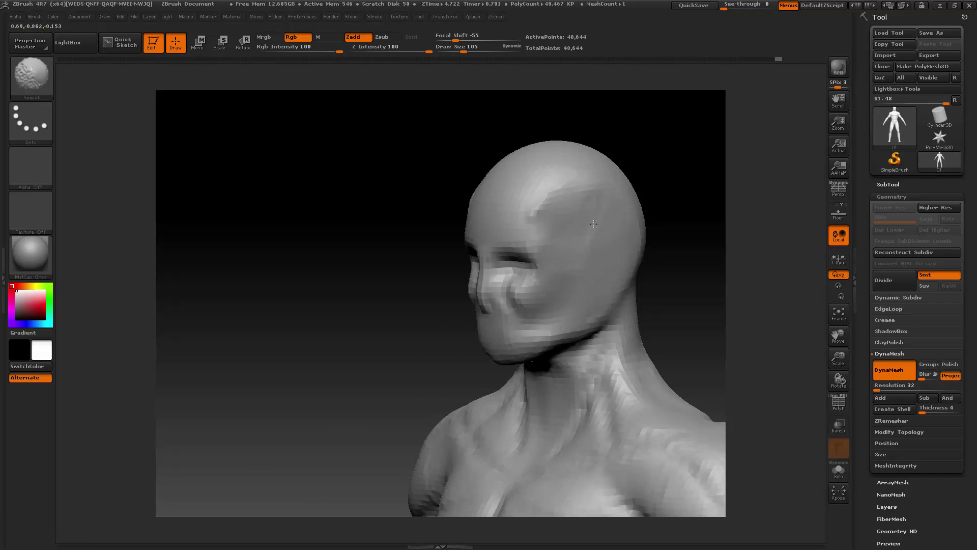
# - Build up the mouth area below the nose with ClayBuildup at draw size 118 and smooth it
pyautogui.keyDown('shift'); pyautogui.moveTo(365, 338); pyautogui.dragTo(458, 284); pyautogui.keyUp('shift')
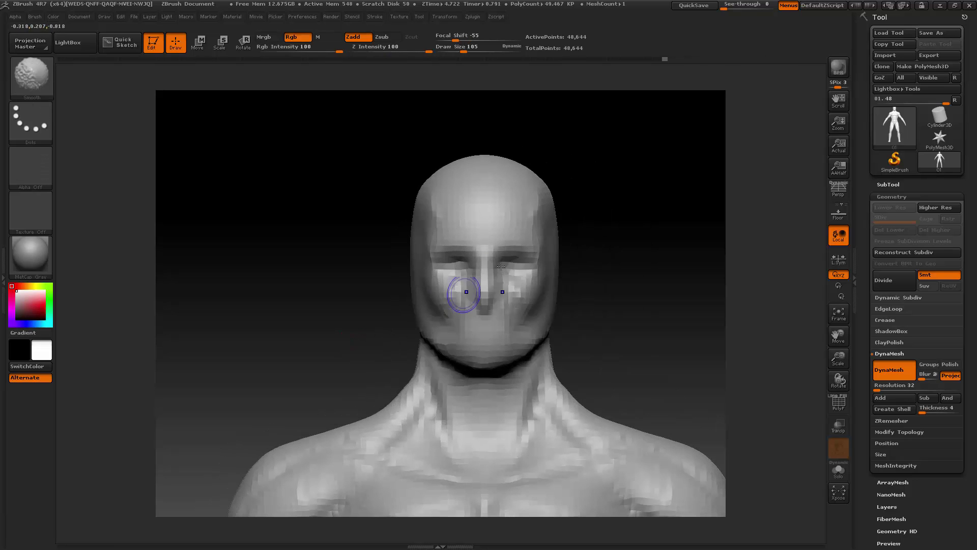
pyautogui.press('space')
pyautogui.click(561, 297)
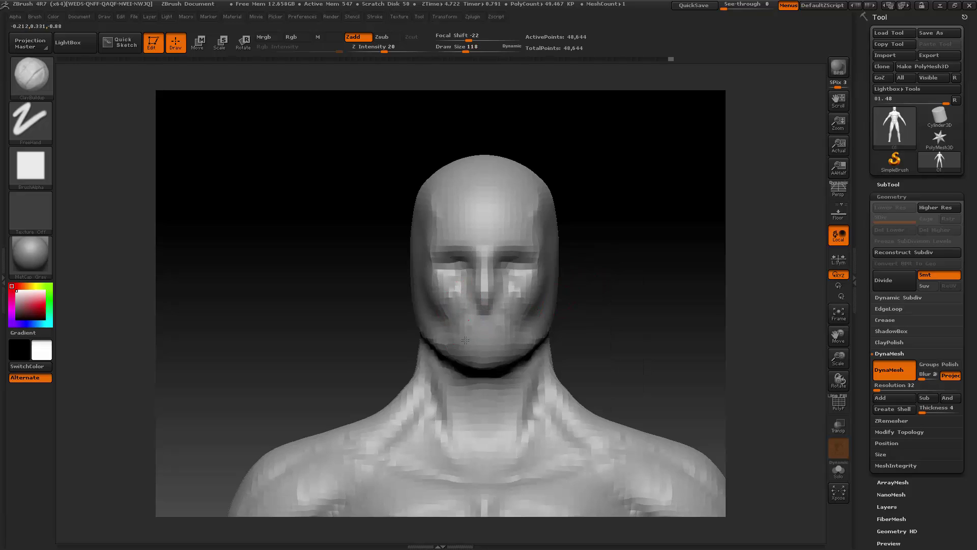
pyautogui.press('shift')
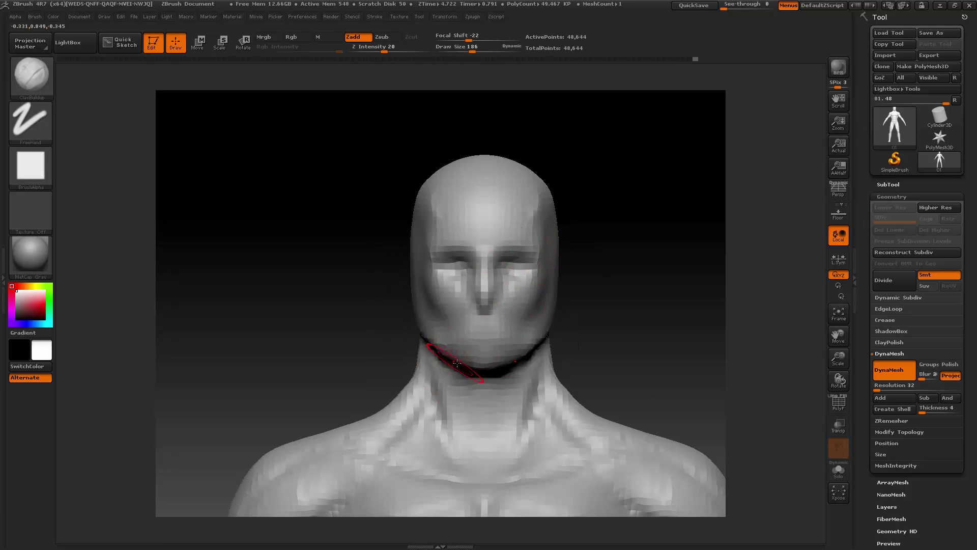
# - Square off the chin and reshape the jawline with the Move brush at draw size 186
pyautogui.press('b')
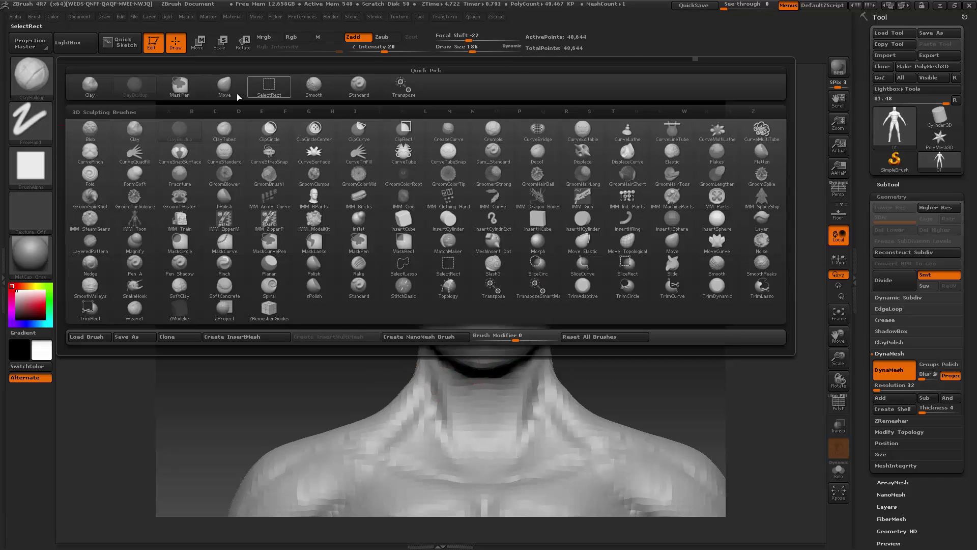
pyautogui.click(236, 93)
pyautogui.moveTo(466, 361); pyautogui.dragTo(466, 374)
pyautogui.moveTo(461, 367); pyautogui.dragTo(464, 373)
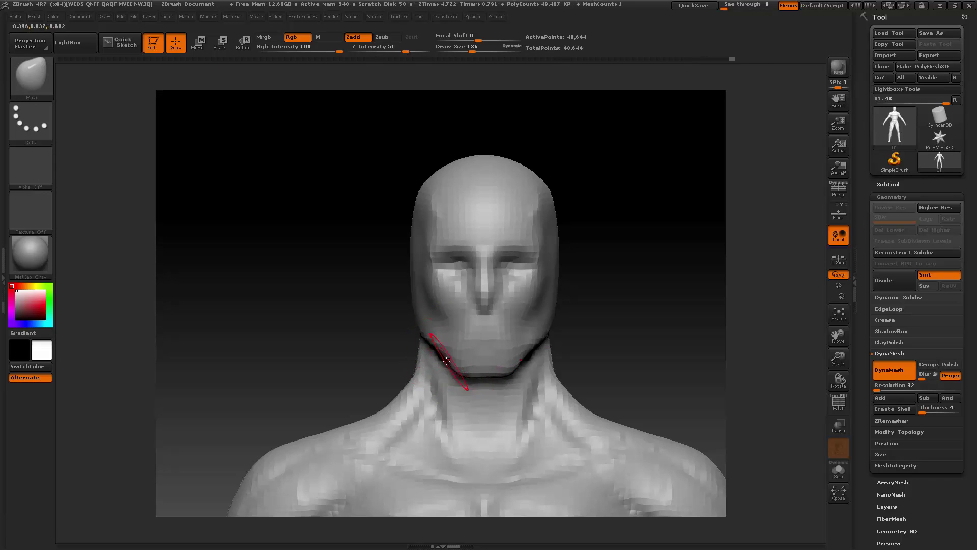
pyautogui.moveTo(613, 322)
pyautogui.mouseDown()
pyautogui.moveTo(514, 325)
pyautogui.moveTo(458, 376)
pyautogui.mouseUp()
pyautogui.moveTo(518, 343); pyautogui.dragTo(520, 348)
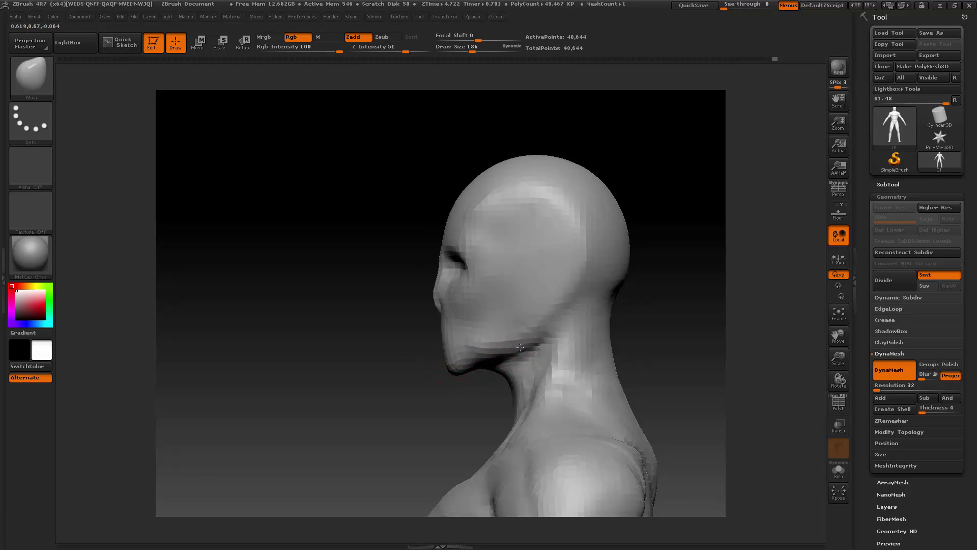
# - Mask the head, invert the mask, move the head slightly upward with a transpose line, and clear the mask
pyautogui.press('ctrl')
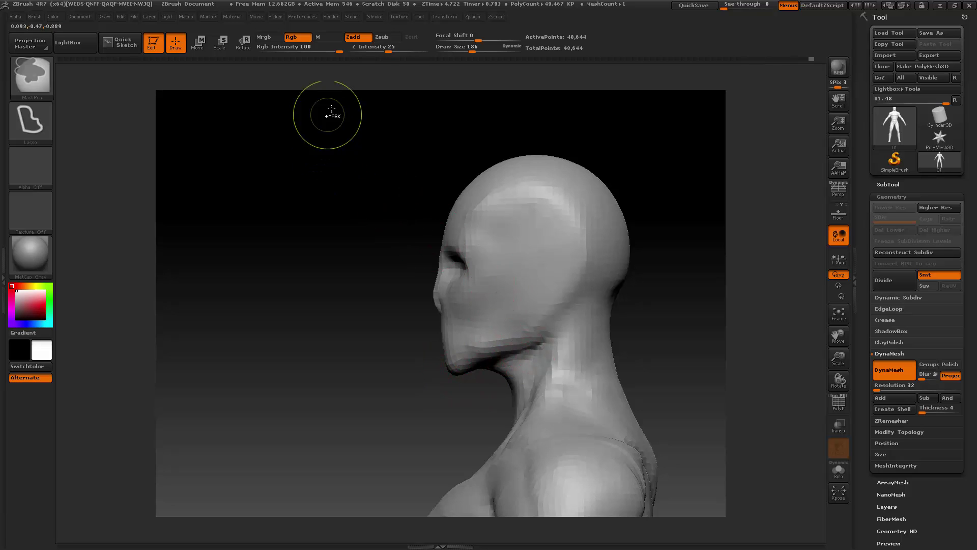
pyautogui.moveTo(295, 281)
pyautogui.keyDown('ctrl'); pyautogui.mouseDown()
pyautogui.moveTo(381, 377)
pyautogui.moveTo(550, 311)
pyautogui.moveTo(677, 240)
pyautogui.moveTo(652, 132)
pyautogui.moveTo(540, 63)
pyautogui.mouseUp(); pyautogui.keyUp('ctrl')
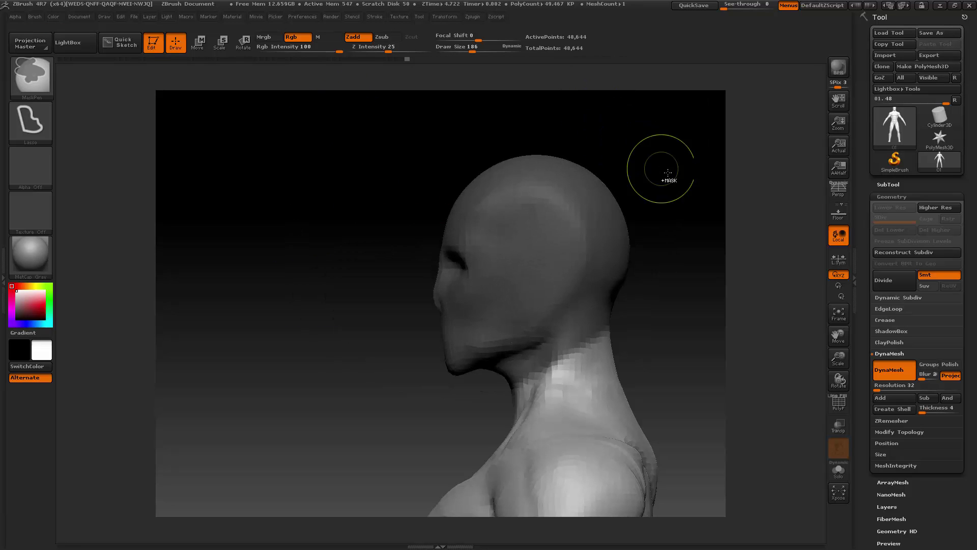
pyautogui.keyDown('ctrl'); pyautogui.click(677, 188); pyautogui.keyUp('ctrl')
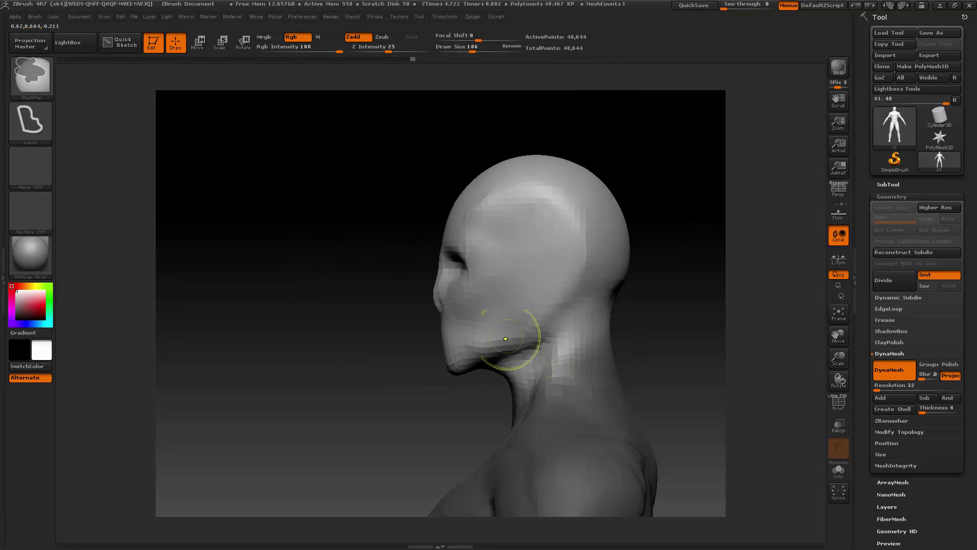
pyautogui.click(200, 45)
pyautogui.keyDown('shift'); pyautogui.moveTo(574, 325); pyautogui.dragTo(574, 258); pyautogui.keyUp('shift')
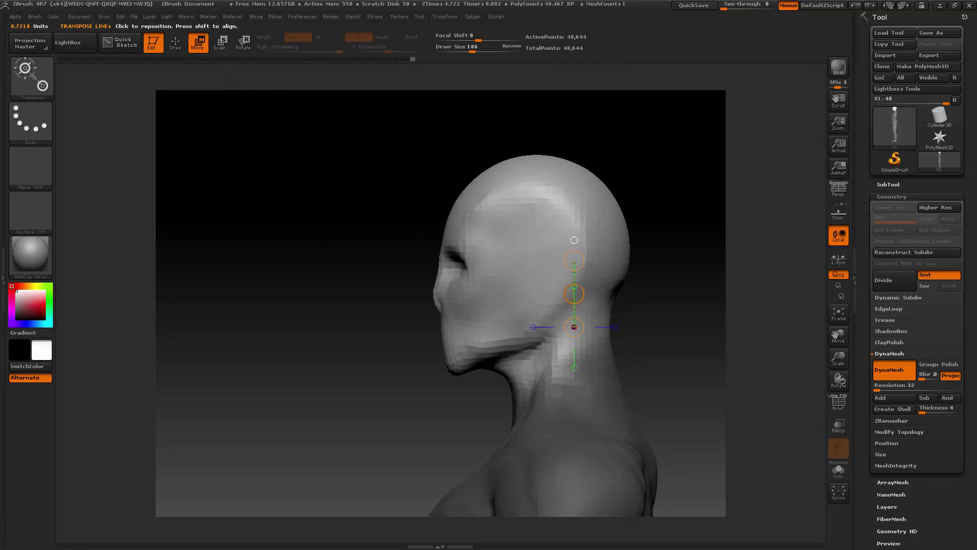
pyautogui.moveTo(574, 293); pyautogui.dragTo(575, 290)
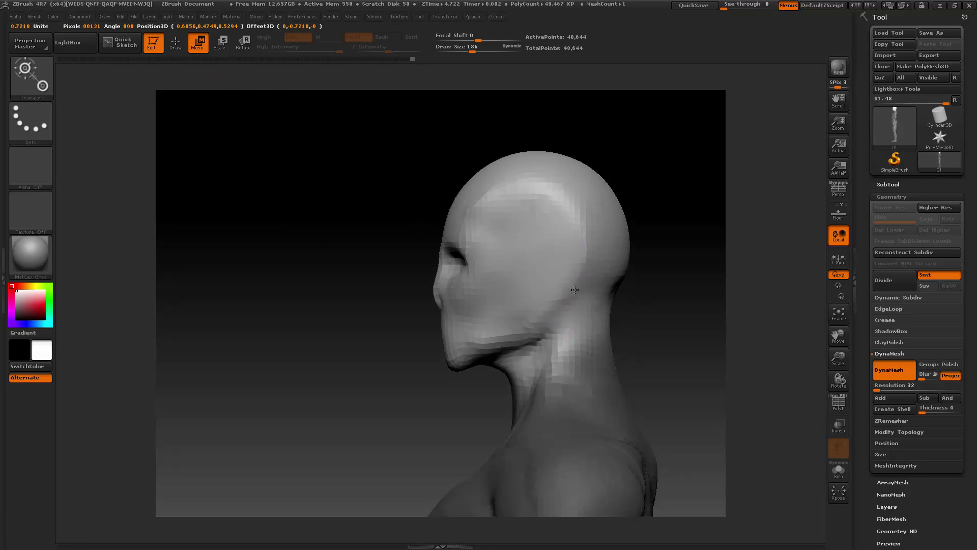
pyautogui.keyDown('ctrl'); pyautogui.moveTo(302, 285); pyautogui.dragTo(328, 306); pyautogui.keyUp('ctrl')
pyautogui.click(176, 42)
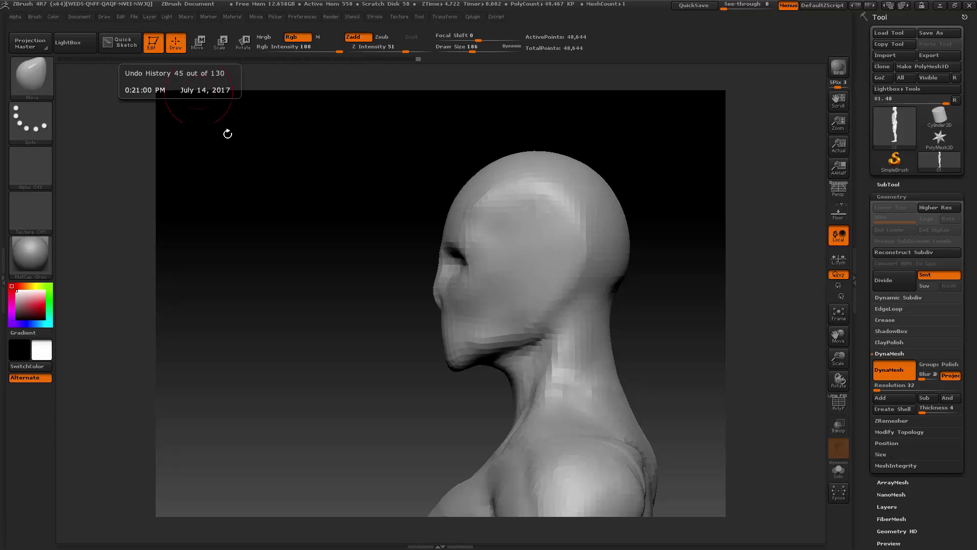
# - Refine the base of the nose with ClayBuildup at draw size 126 and update the DynaMesh
pyautogui.moveTo(227, 133)
pyautogui.mouseDown()
pyautogui.moveTo(301, 290)
pyautogui.moveTo(312, 274)
pyautogui.mouseUp()
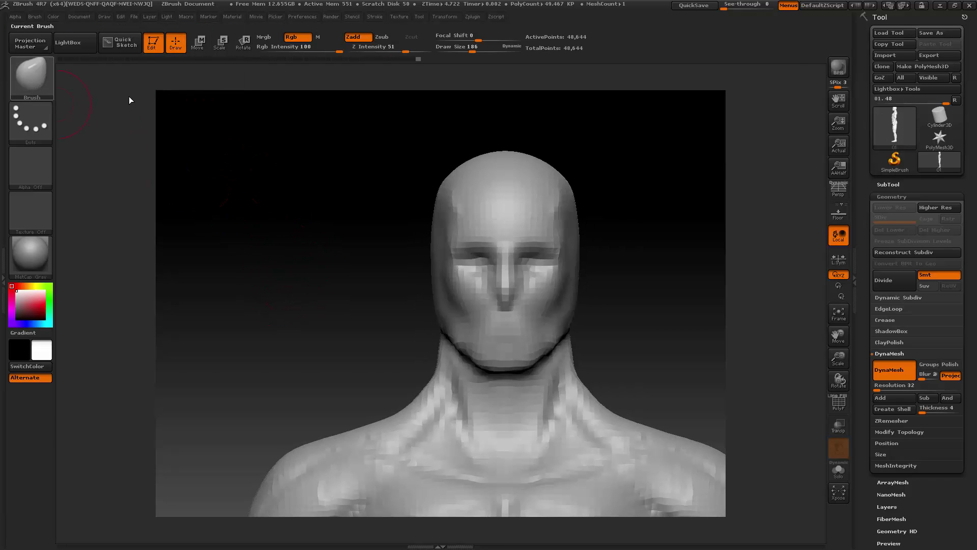
pyautogui.press('b')
pyautogui.press('c')
pyautogui.press('b')
pyautogui.press('space')
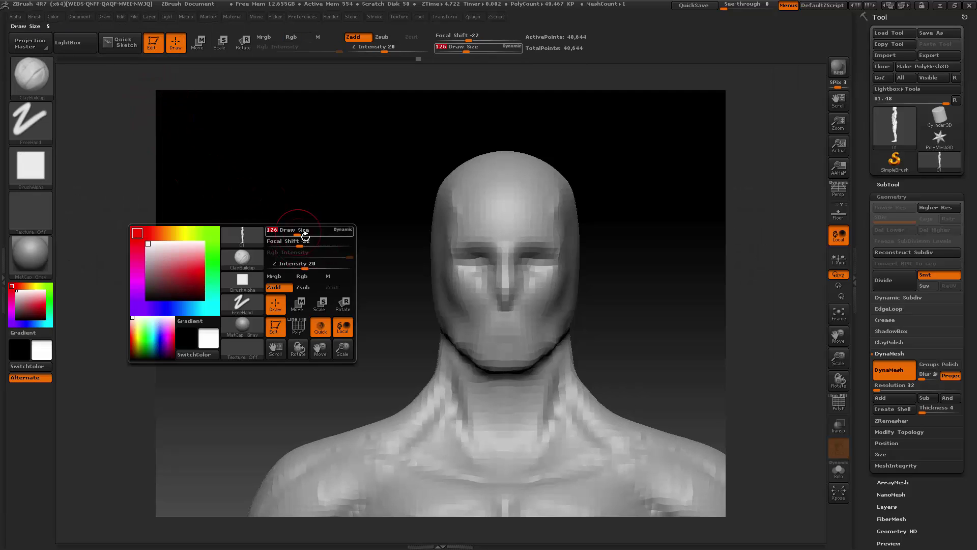
pyautogui.press('ctrl')
pyautogui.keyDown('ctrl'); pyautogui.moveTo(322, 274); pyautogui.dragTo(325, 272); pyautogui.keyUp('ctrl')
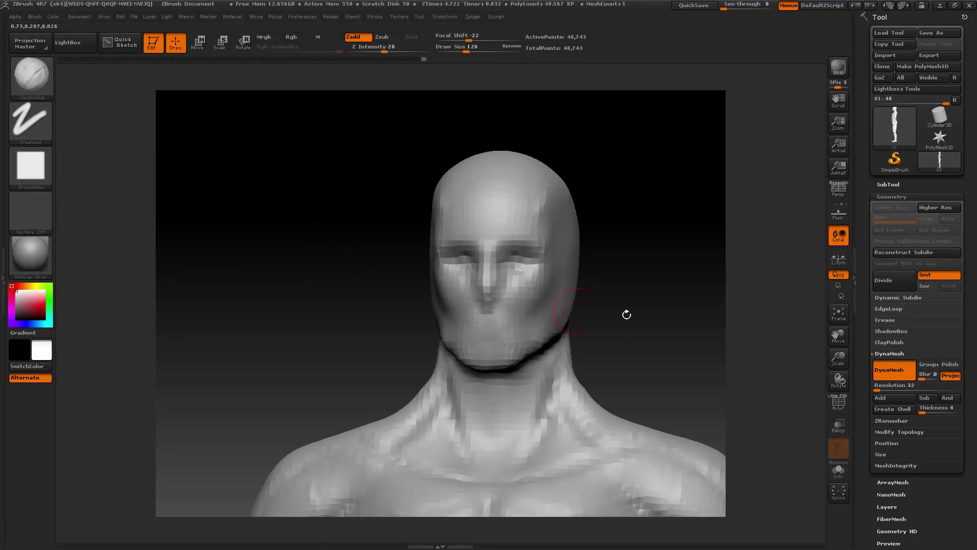
# - Build up the muscles on the front and sides of the neck with ClayBuildup at draw size 155 and update the DynaMesh
pyautogui.moveTo(837, 357); pyautogui.dragTo(838, 337)
pyautogui.moveTo(838, 336); pyautogui.dragTo(828, 282)
pyautogui.moveTo(687, 300)
pyautogui.mouseDown()
pyautogui.moveTo(613, 293)
pyautogui.moveTo(581, 270)
pyautogui.moveTo(535, 300)
pyautogui.mouseUp()
pyautogui.press('space')
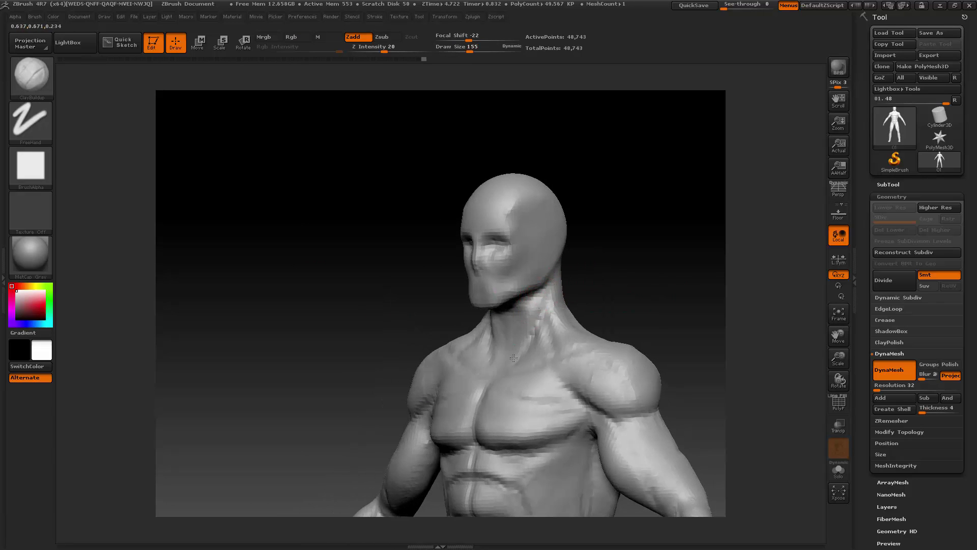
pyautogui.moveTo(514, 358); pyautogui.dragTo(543, 301)
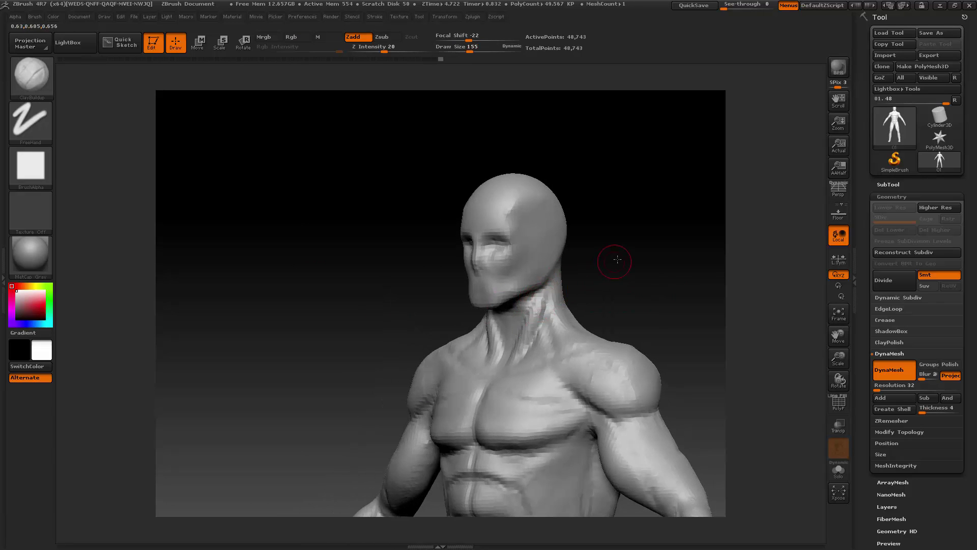
pyautogui.keyDown('shift'); pyautogui.moveTo(618, 259); pyautogui.dragTo(545, 303); pyautogui.keyUp('shift')
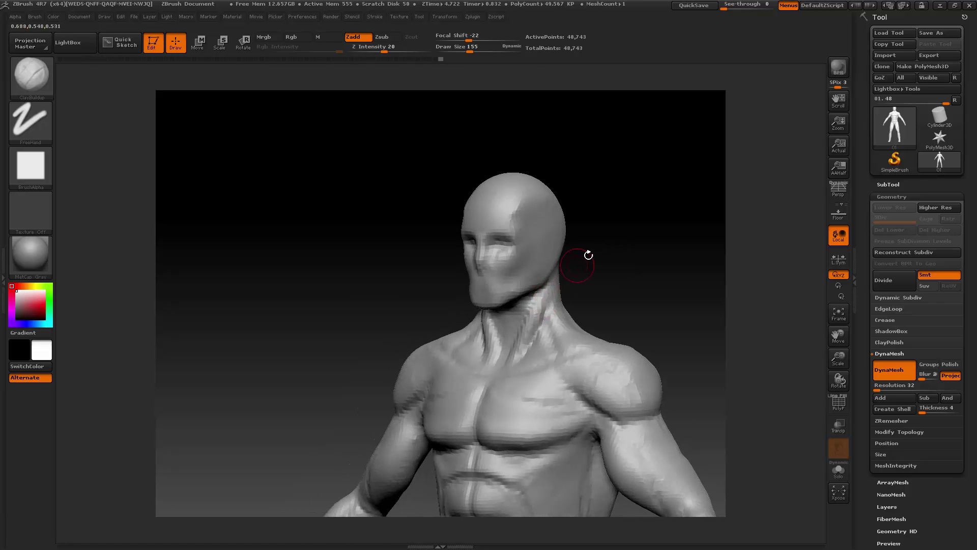
pyautogui.moveTo(588, 254); pyautogui.dragTo(543, 305)
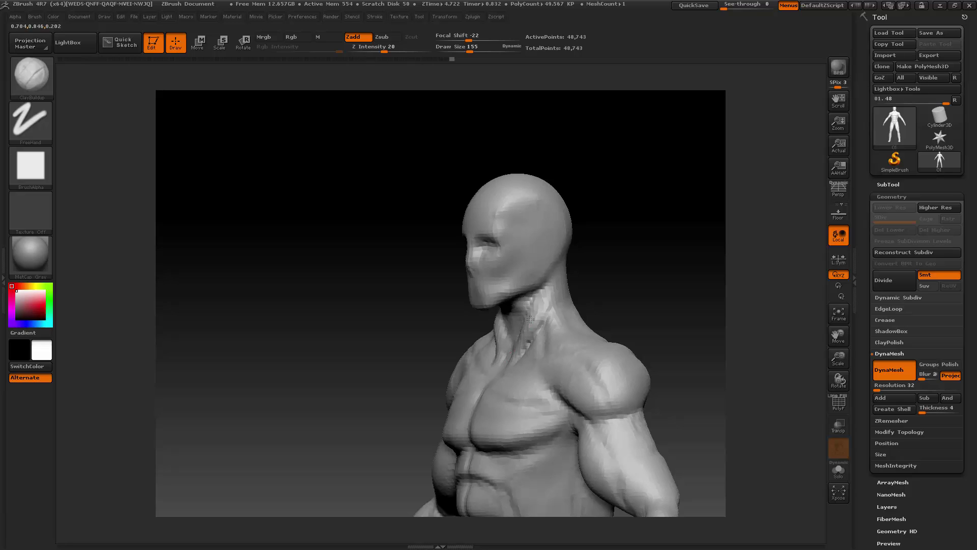
pyautogui.keyDown('shift'); pyautogui.moveTo(597, 267); pyautogui.dragTo(604, 264); pyautogui.keyUp('shift')
pyautogui.press('space')
pyautogui.press('ctrl')
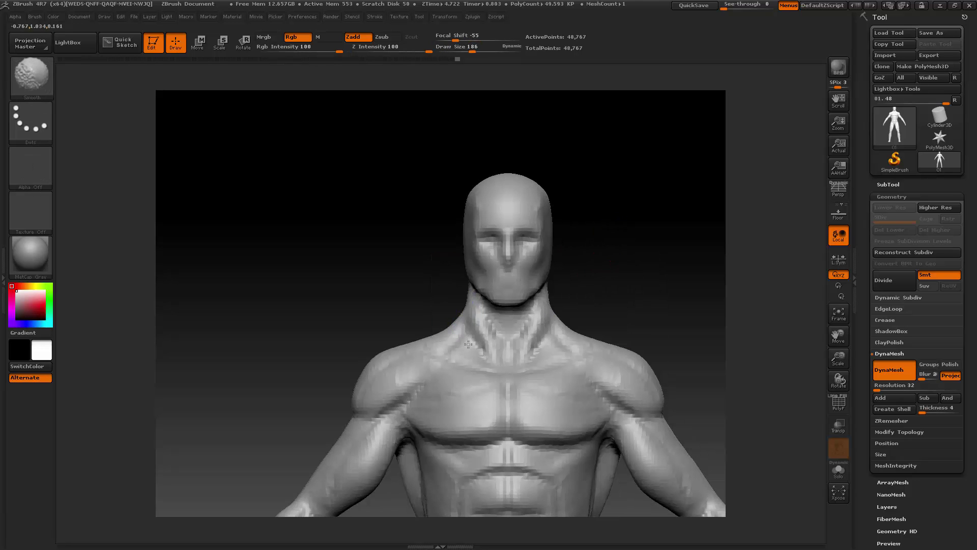
# - Reshape the neck with the Move brush and smooth its front and sides at draw size 208, updating the DynaMesh
pyautogui.click(42, 76)
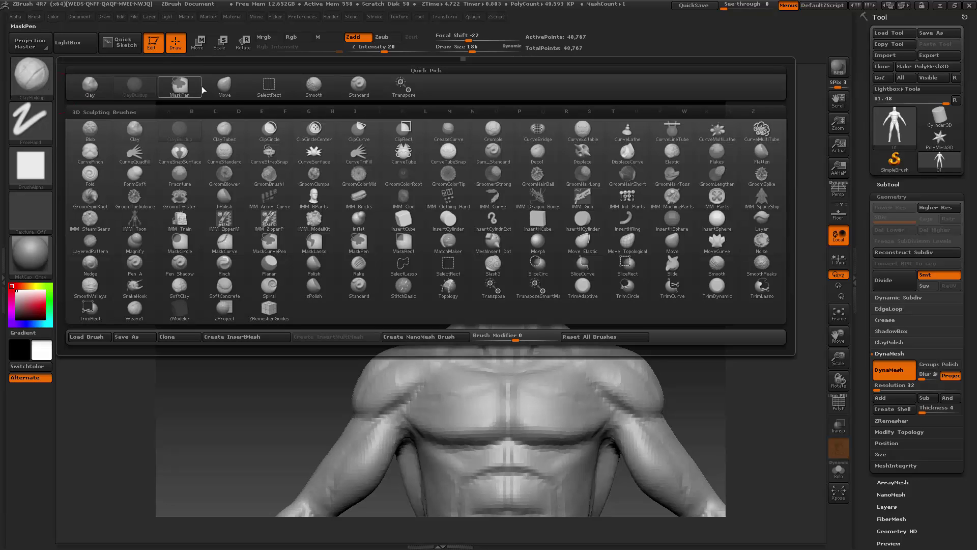
pyautogui.click(225, 85)
pyautogui.press('space')
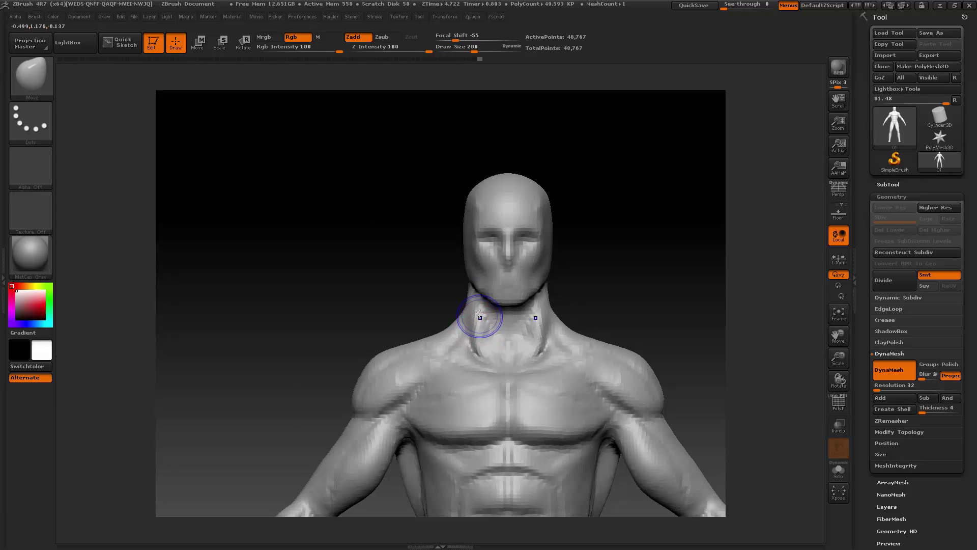
pyautogui.keyDown('shift'); pyautogui.moveTo(480, 321); pyautogui.dragTo(474, 342); pyautogui.keyUp('shift')
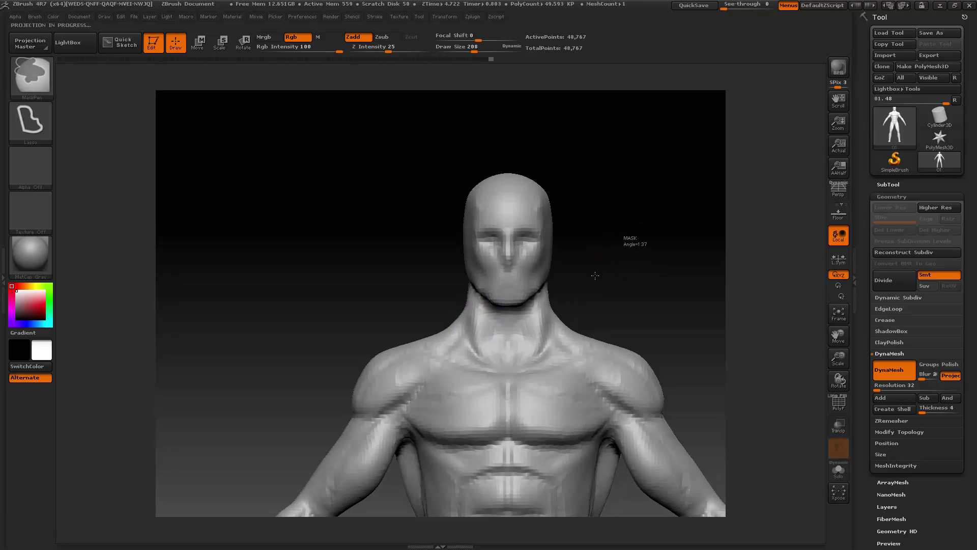
# - Set the masking brush's stroke to Dots and the Move brush's draw size to 226
pyautogui.click(36, 122)
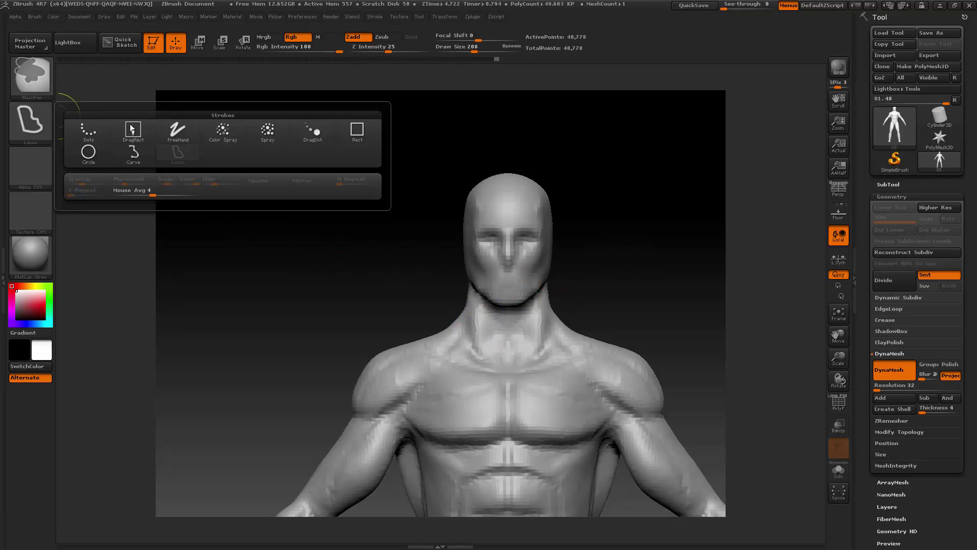
pyautogui.keyDown('ctrl'); pyautogui.click(88, 131); pyautogui.keyUp('ctrl')
pyautogui.press('space')
pyautogui.moveTo(338, 221)
pyautogui.mouseDown()
pyautogui.moveTo(430, 254)
pyautogui.moveTo(494, 263)
pyautogui.mouseUp()
pyautogui.press('space')
pyautogui.moveTo(609, 249); pyautogui.dragTo(638, 252)
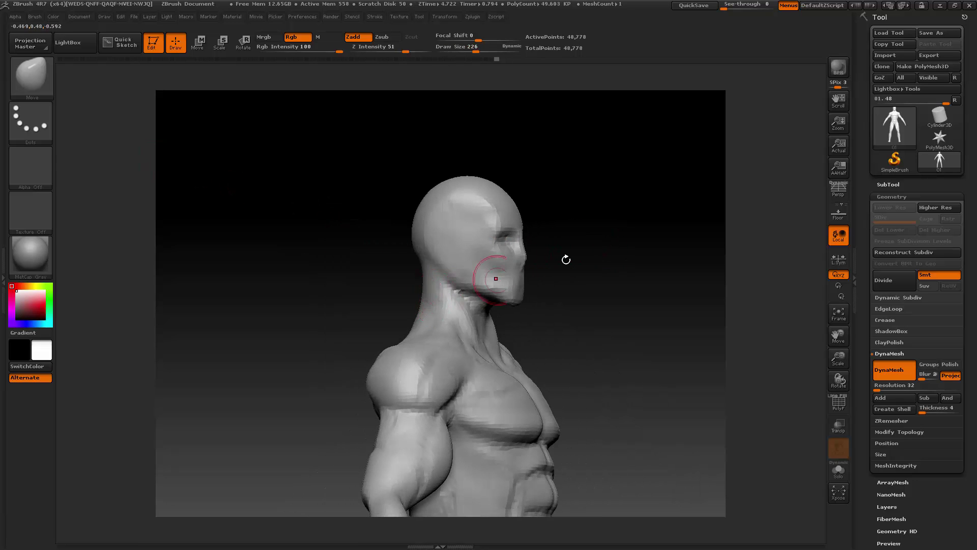
pyautogui.moveTo(566, 260); pyautogui.dragTo(588, 265)
# - Set the SelectRect stroke to Rect and isolate the head, shoulders and upper chest of the figure
pyautogui.hotkey('ctrl', 'shift')
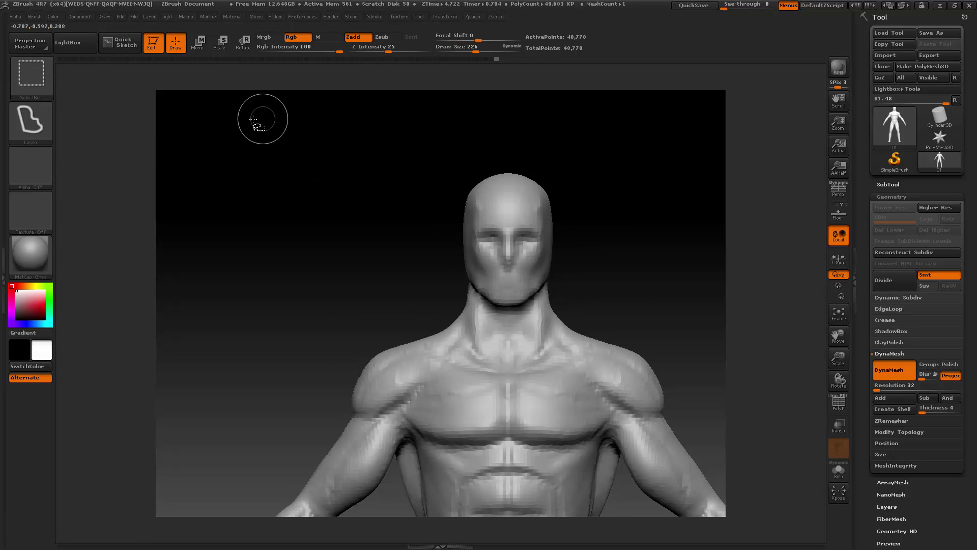
pyautogui.click(23, 118)
pyautogui.click(105, 138)
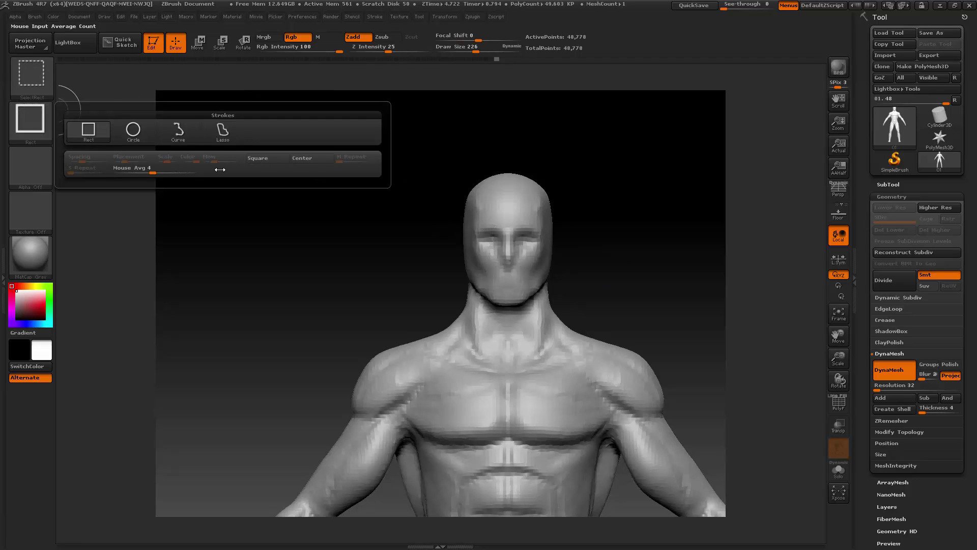
pyautogui.moveTo(273, 119)
pyautogui.keyDown('ctrl'); pyautogui.keyDown('shift'); pyautogui.mouseDown()
pyautogui.moveTo(701, 255)
pyautogui.moveTo(713, 421)
pyautogui.mouseUp(); pyautogui.keyUp('shift'); pyautogui.keyUp('ctrl')
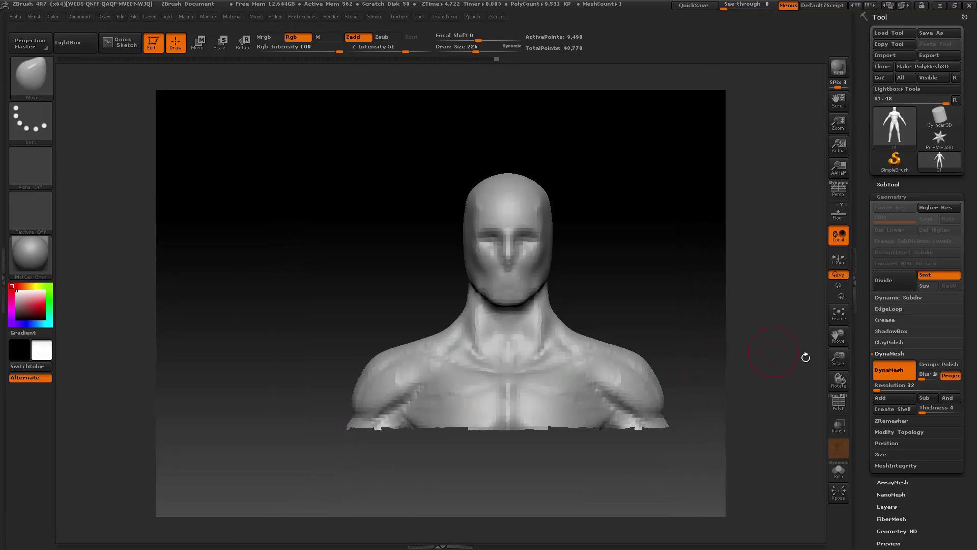
# - Build up the back and side of the neck with the ClayBuildup brush at draw size 232
pyautogui.moveTo(834, 337); pyautogui.dragTo(737, 337)
pyautogui.moveTo(620, 329)
pyautogui.mouseDown()
pyautogui.moveTo(632, 350)
pyautogui.moveTo(652, 326)
pyautogui.moveTo(639, 338)
pyautogui.moveTo(515, 331)
pyautogui.mouseUp()
pyautogui.press('space')
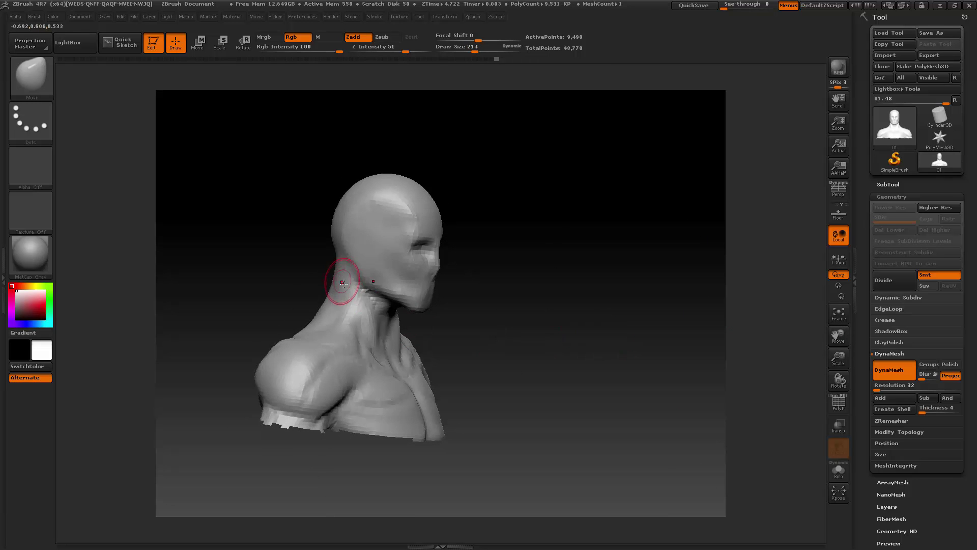
pyautogui.press('space')
pyautogui.moveTo(342, 283); pyautogui.dragTo(346, 283)
pyautogui.click(42, 65)
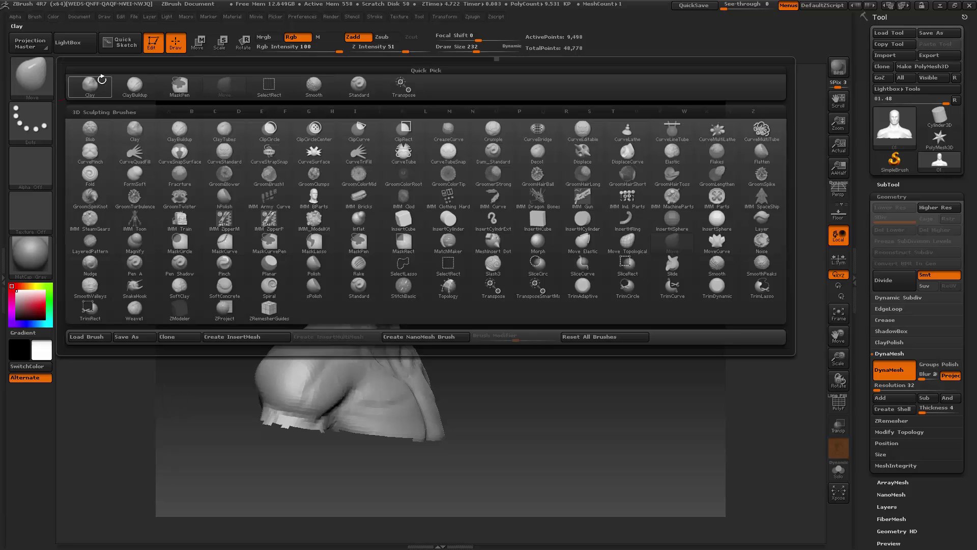
pyautogui.click(102, 79)
pyautogui.click(25, 75)
pyautogui.click(135, 84)
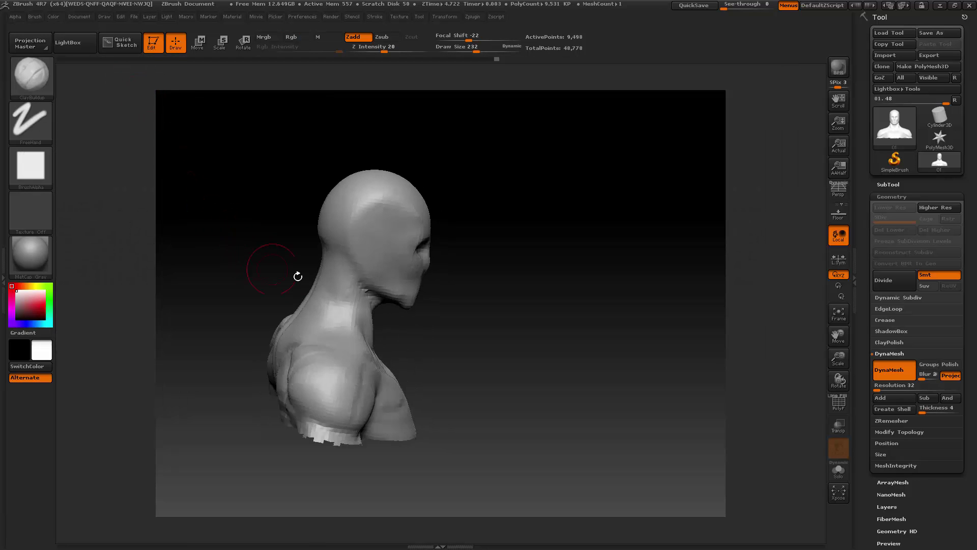
pyautogui.moveTo(322, 332)
pyautogui.mouseDown()
pyautogui.moveTo(337, 293)
pyautogui.moveTo(347, 335)
pyautogui.mouseUp()
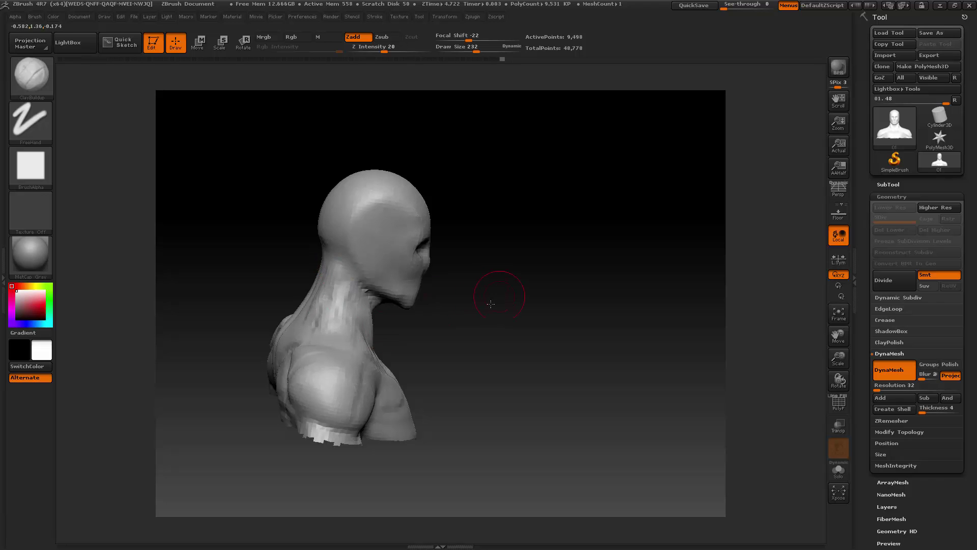
# - Build up the back of the neck and the trapezius down the upper back with ClayBuildup, smoothing the surface
pyautogui.moveTo(490, 304)
pyautogui.mouseDown()
pyautogui.moveTo(451, 296)
pyautogui.moveTo(443, 273)
pyautogui.moveTo(387, 278)
pyautogui.mouseUp()
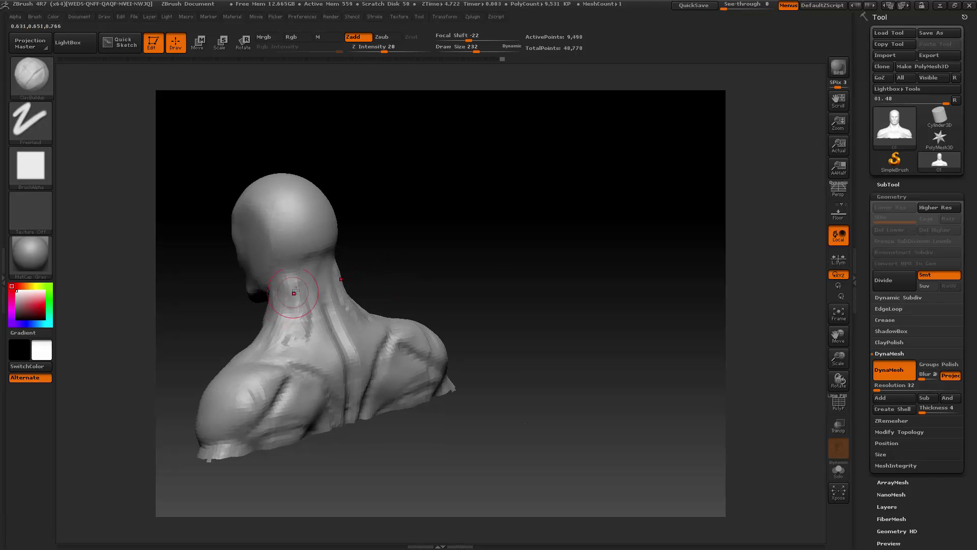
pyautogui.moveTo(308, 304)
pyautogui.mouseDown()
pyautogui.moveTo(305, 346)
pyautogui.moveTo(323, 349)
pyautogui.moveTo(285, 342)
pyautogui.moveTo(251, 350)
pyautogui.moveTo(279, 323)
pyautogui.moveTo(346, 385)
pyautogui.moveTo(318, 353)
pyautogui.moveTo(277, 359)
pyautogui.mouseUp()
pyautogui.keyDown('shift'); pyautogui.moveTo(480, 248); pyautogui.dragTo(378, 303); pyautogui.keyUp('shift')
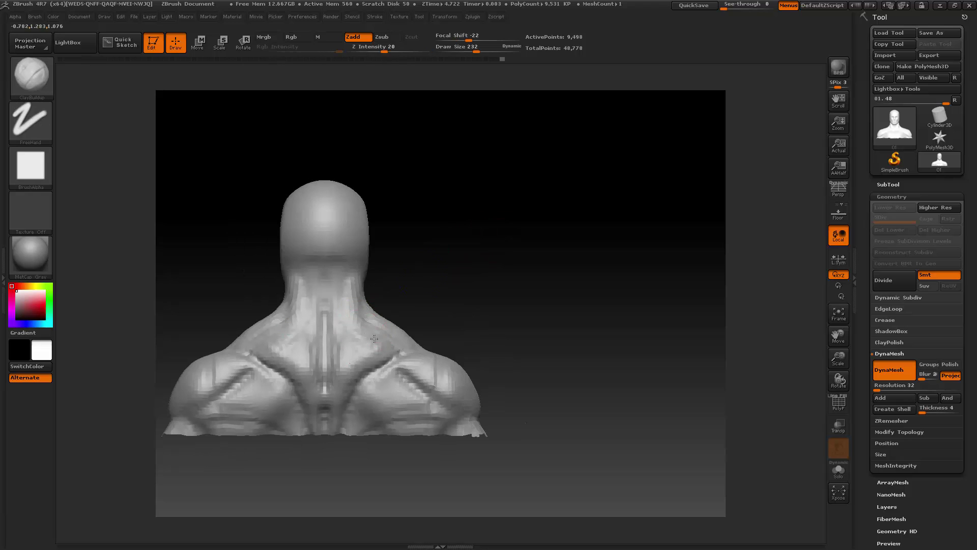
pyautogui.moveTo(335, 418)
pyautogui.mouseDown()
pyautogui.moveTo(396, 358)
pyautogui.moveTo(332, 424)
pyautogui.mouseUp()
pyautogui.moveTo(384, 363); pyautogui.dragTo(359, 392)
pyautogui.moveTo(491, 288); pyautogui.dragTo(427, 331)
pyautogui.moveTo(415, 363)
pyautogui.mouseDown()
pyautogui.moveTo(382, 344)
pyautogui.moveTo(429, 346)
pyautogui.moveTo(370, 371)
pyautogui.moveTo(377, 318)
pyautogui.moveTo(326, 404)
pyautogui.mouseUp()
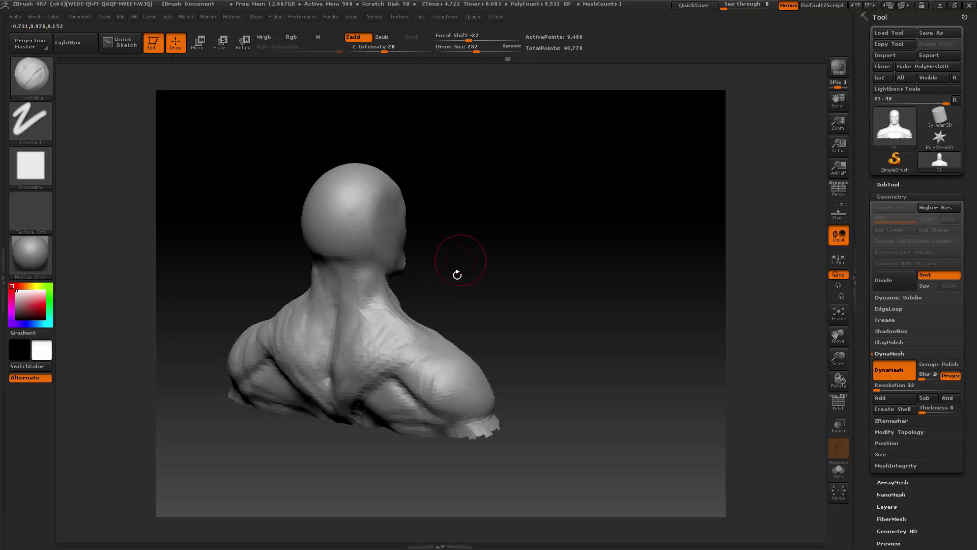
# - Fill out the trapezius slopes between the neck and shoulders with ClayBuildup and smooth them from the front
pyautogui.moveTo(457, 275)
pyautogui.mouseDown()
pyautogui.moveTo(560, 220)
pyautogui.moveTo(471, 261)
pyautogui.mouseUp()
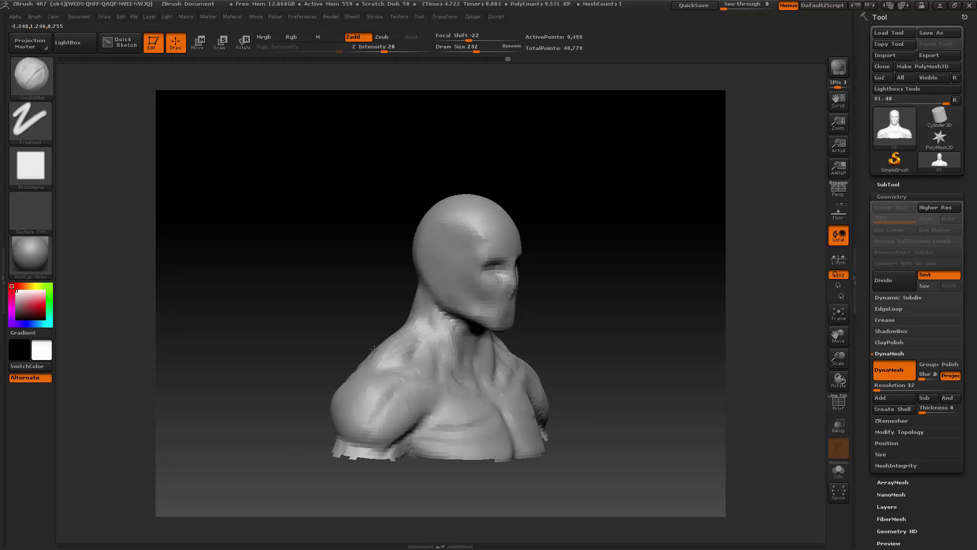
pyautogui.moveTo(374, 349)
pyautogui.mouseDown()
pyautogui.moveTo(335, 323)
pyautogui.moveTo(367, 315)
pyautogui.moveTo(395, 326)
pyautogui.moveTo(417, 303)
pyautogui.mouseUp()
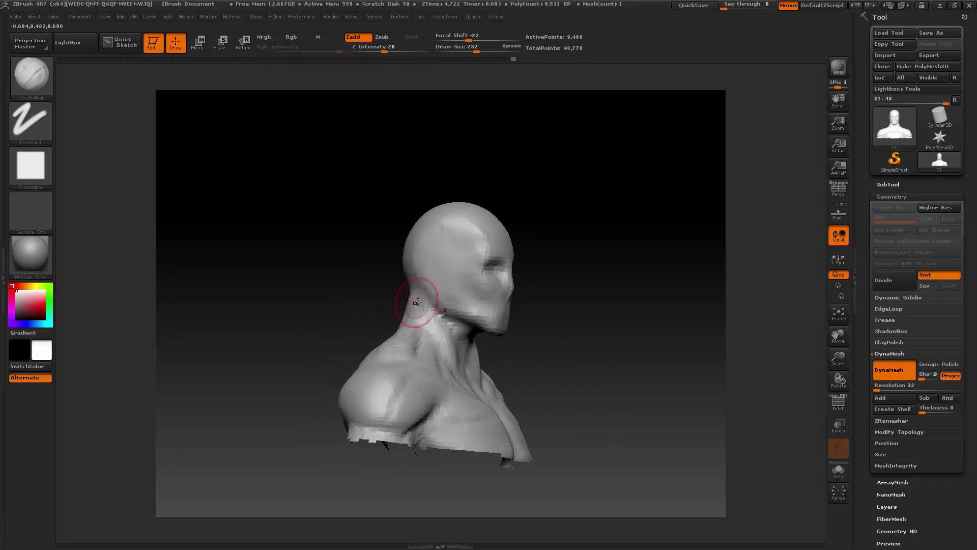
pyautogui.moveTo(345, 338)
pyautogui.keyDown('shift'); pyautogui.mouseDown()
pyautogui.moveTo(311, 338)
pyautogui.moveTo(401, 358)
pyautogui.mouseUp(); pyautogui.keyUp('shift')
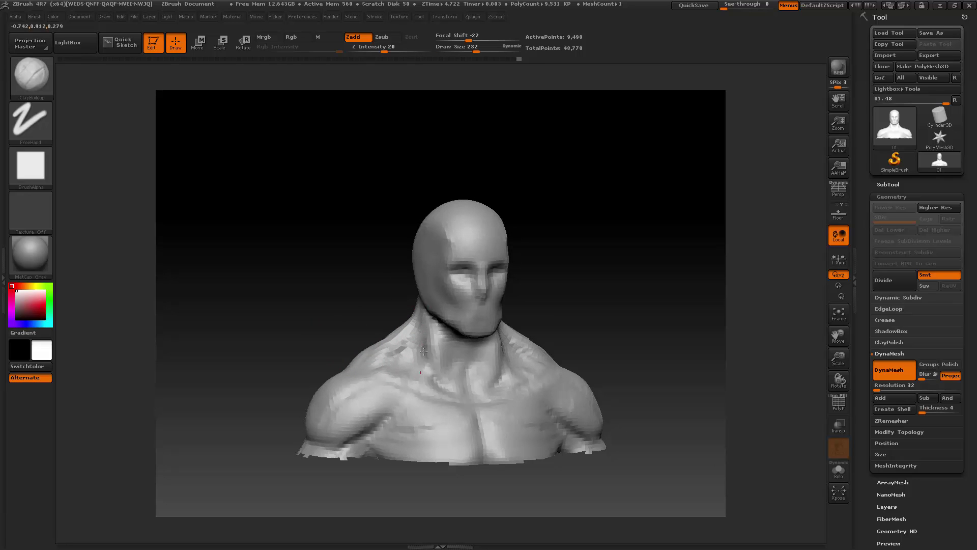
pyautogui.keyDown('shift'); pyautogui.moveTo(541, 291); pyautogui.dragTo(534, 293); pyautogui.keyUp('shift')
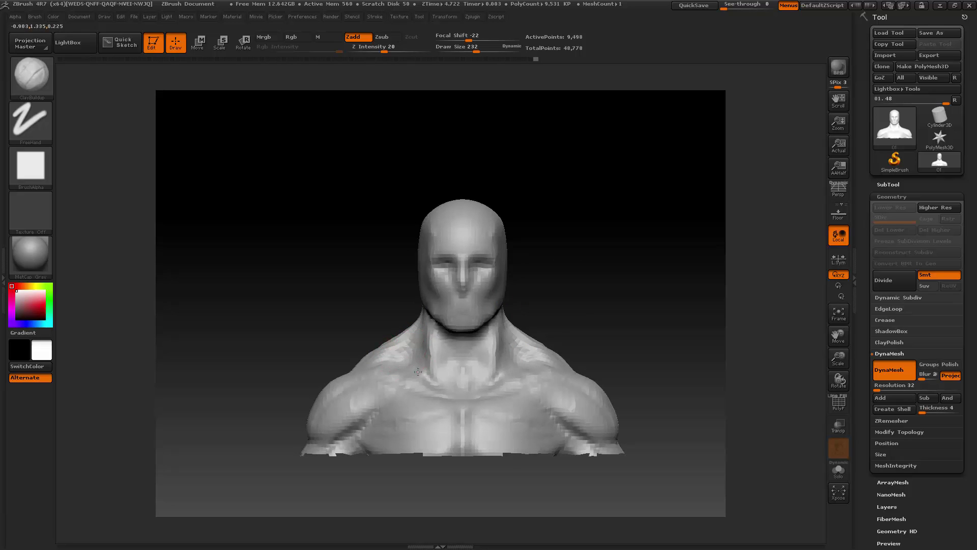
pyautogui.press('shift')
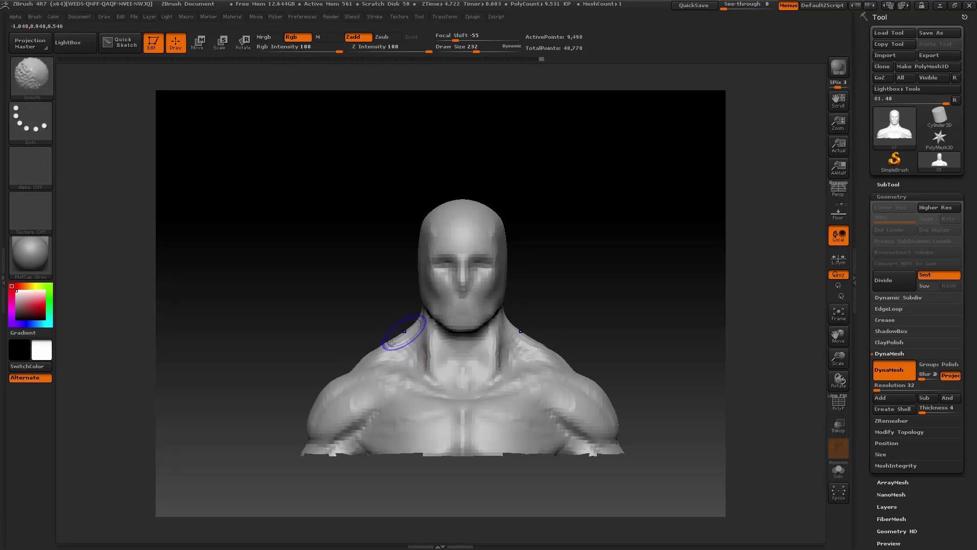
pyautogui.moveTo(641, 291); pyautogui.dragTo(596, 288)
pyautogui.press('shift')
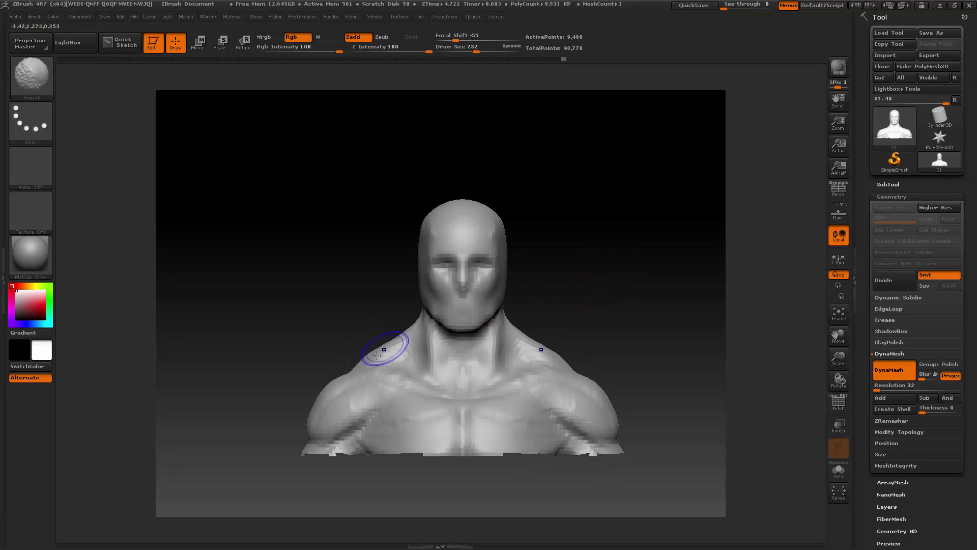
# - Build up the collarbones with ClayBuildup at draw size 175 and smooth them across the upper chest
pyautogui.press('space')
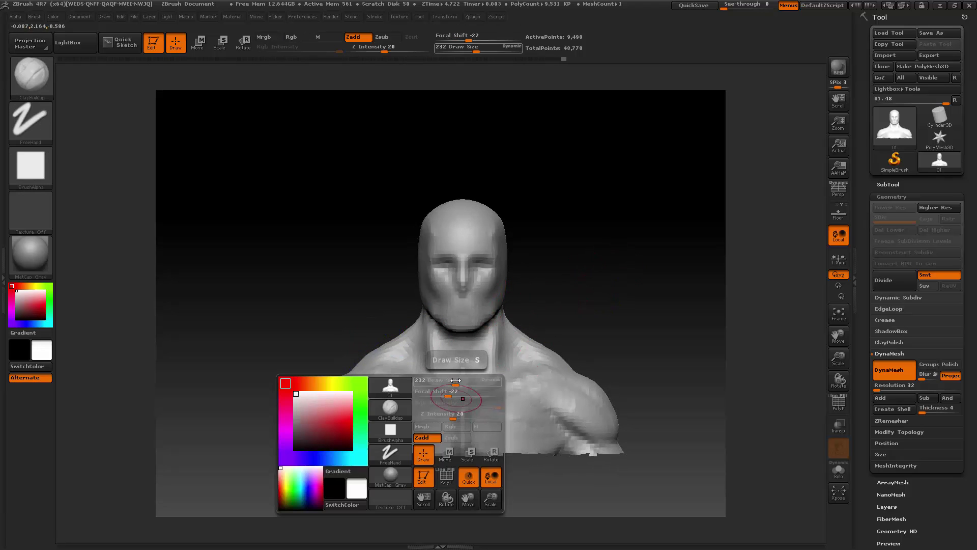
pyautogui.moveTo(457, 384); pyautogui.dragTo(519, 378)
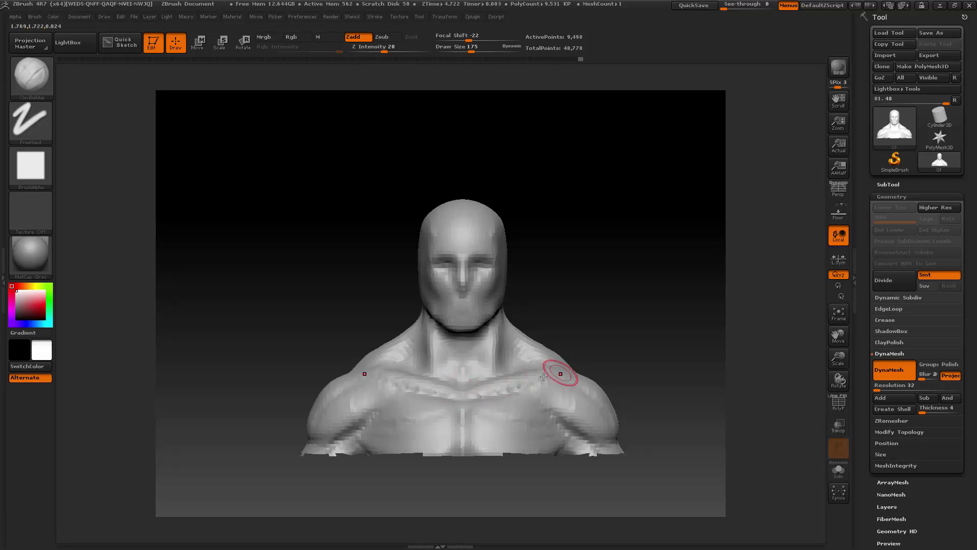
pyautogui.press('shift')
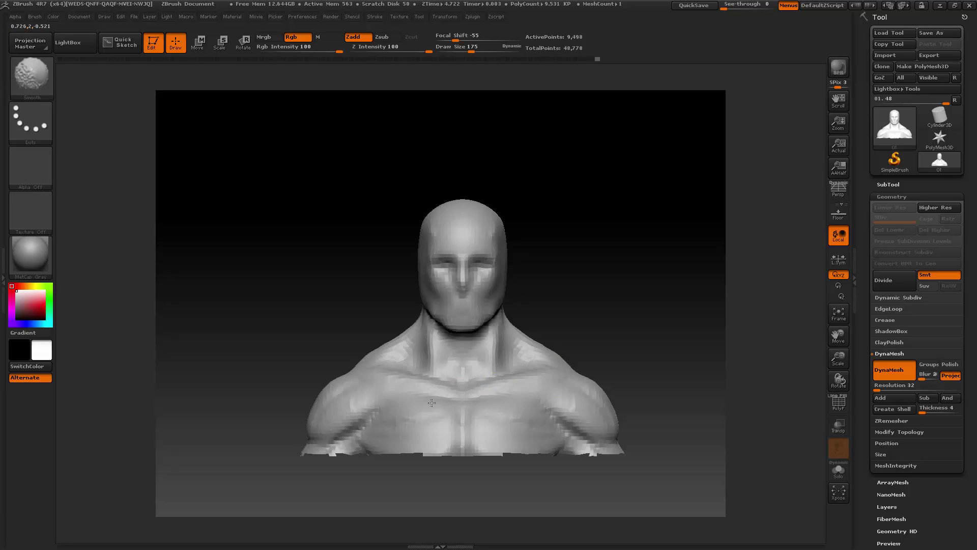
pyautogui.moveTo(432, 403)
pyautogui.keyDown('shift'); pyautogui.mouseDown()
pyautogui.moveTo(461, 394)
pyautogui.moveTo(385, 383)
pyautogui.moveTo(448, 387)
pyautogui.mouseUp(); pyautogui.keyUp('shift')
pyautogui.moveTo(470, 387)
pyautogui.keyDown('shift'); pyautogui.mouseDown()
pyautogui.moveTo(461, 389)
pyautogui.moveTo(482, 392)
pyautogui.mouseUp(); pyautogui.keyUp('shift')
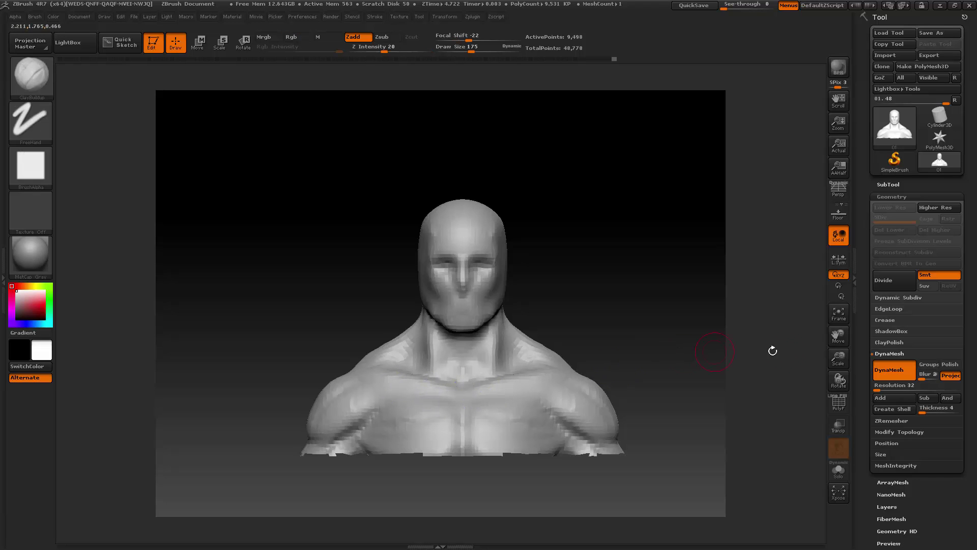
# - Sculpt the upper chest just below the collarbones with ClayBuildup and smooth it near the sternum
pyautogui.moveTo(840, 335); pyautogui.dragTo(836, 245)
pyautogui.moveTo(666, 349)
pyautogui.mouseDown()
pyautogui.moveTo(617, 362)
pyautogui.moveTo(710, 360)
pyautogui.mouseUp()
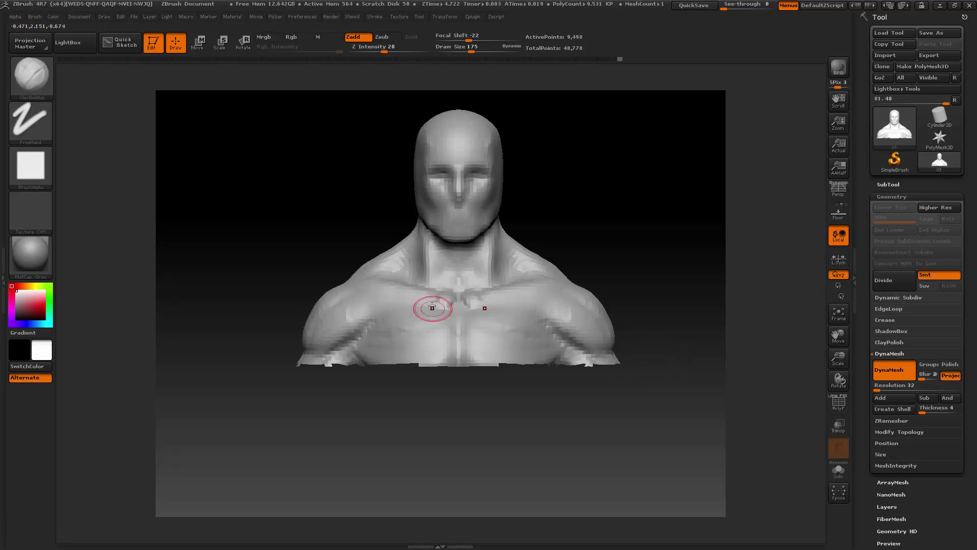
pyautogui.moveTo(439, 304); pyautogui.dragTo(384, 294)
pyautogui.moveTo(433, 301)
pyautogui.mouseDown()
pyautogui.moveTo(367, 289)
pyautogui.moveTo(410, 300)
pyautogui.moveTo(383, 292)
pyautogui.mouseUp()
pyautogui.keyDown('shift'); pyautogui.moveTo(465, 281); pyautogui.dragTo(432, 308); pyautogui.keyUp('shift')
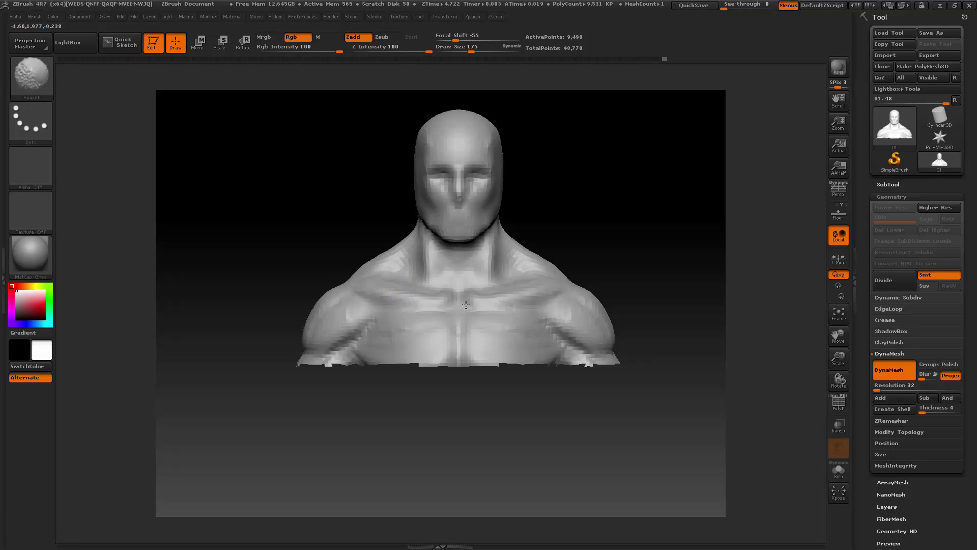
# - Unhide the rest of the figure and set the ClayBuildup draw size to 203
pyautogui.moveTo(692, 308)
pyautogui.mouseDown()
pyautogui.moveTo(656, 312)
pyautogui.moveTo(705, 309)
pyautogui.mouseUp()
pyautogui.keyDown('ctrl'); pyautogui.keyDown('shift'); pyautogui.click(676, 304); pyautogui.keyUp('shift'); pyautogui.keyUp('ctrl')
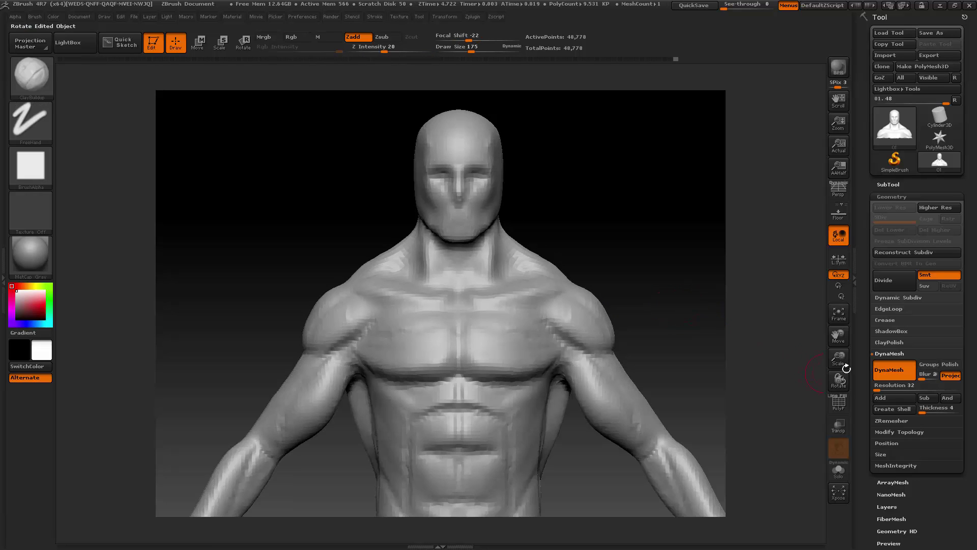
pyautogui.moveTo(839, 359); pyautogui.dragTo(646, 331)
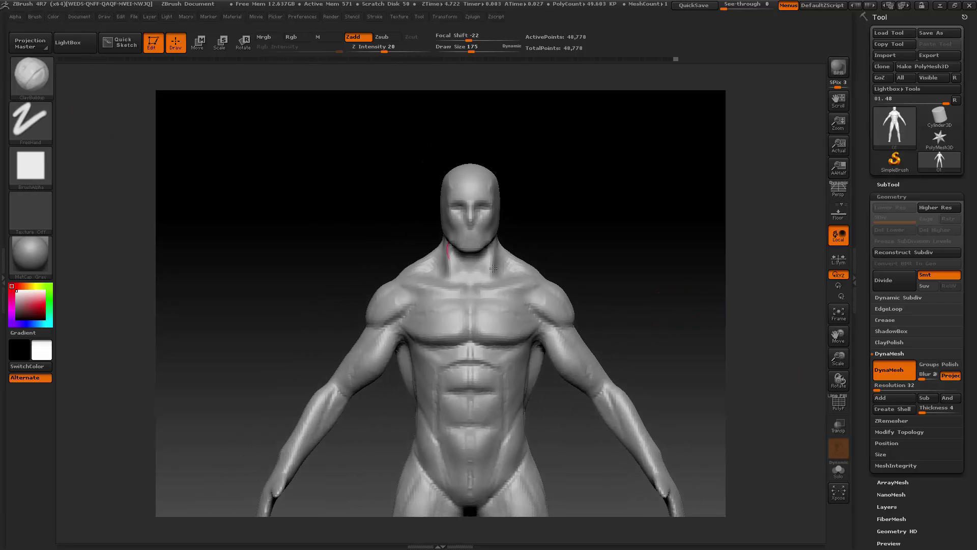
pyautogui.press('space')
pyautogui.moveTo(506, 274); pyautogui.dragTo(525, 278)
pyautogui.press('space')
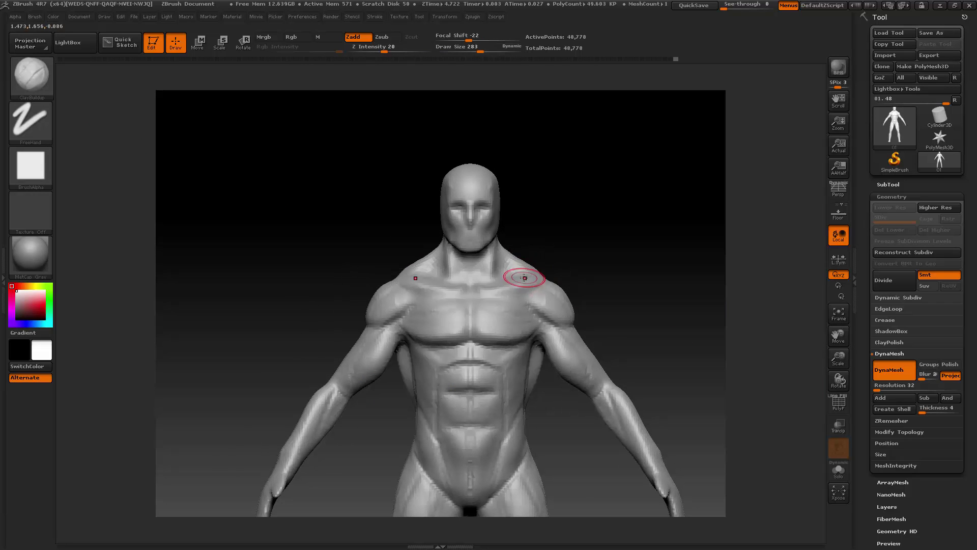
# - Build up the pectorals and their junction with the front of the shoulders using ClayBuildup at draw size 203
pyautogui.moveTo(839, 354)
pyautogui.mouseDown()
pyautogui.moveTo(825, 310)
pyautogui.moveTo(795, 315)
pyautogui.mouseUp()
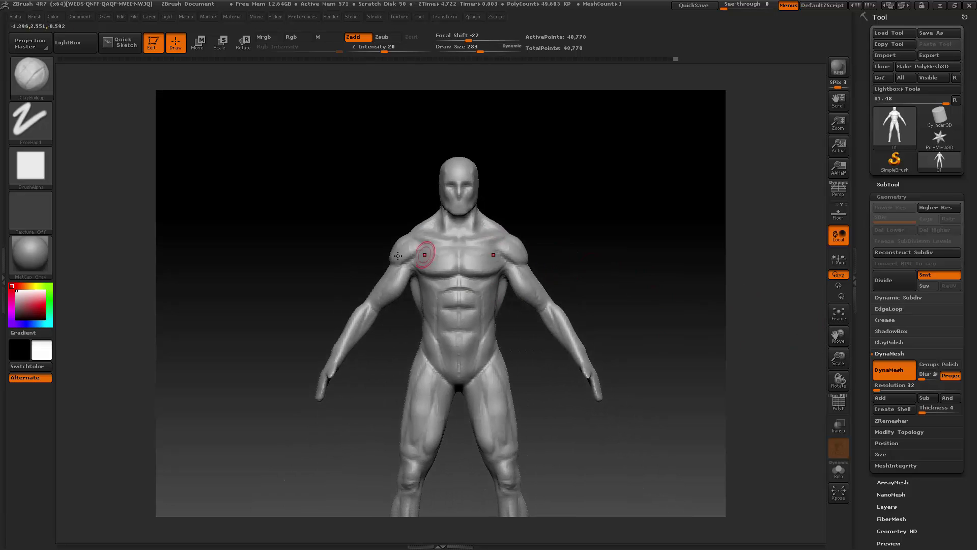
pyautogui.moveTo(839, 356)
pyautogui.mouseDown()
pyautogui.moveTo(856, 345)
pyautogui.moveTo(815, 342)
pyautogui.moveTo(861, 362)
pyautogui.moveTo(856, 340)
pyautogui.mouseUp()
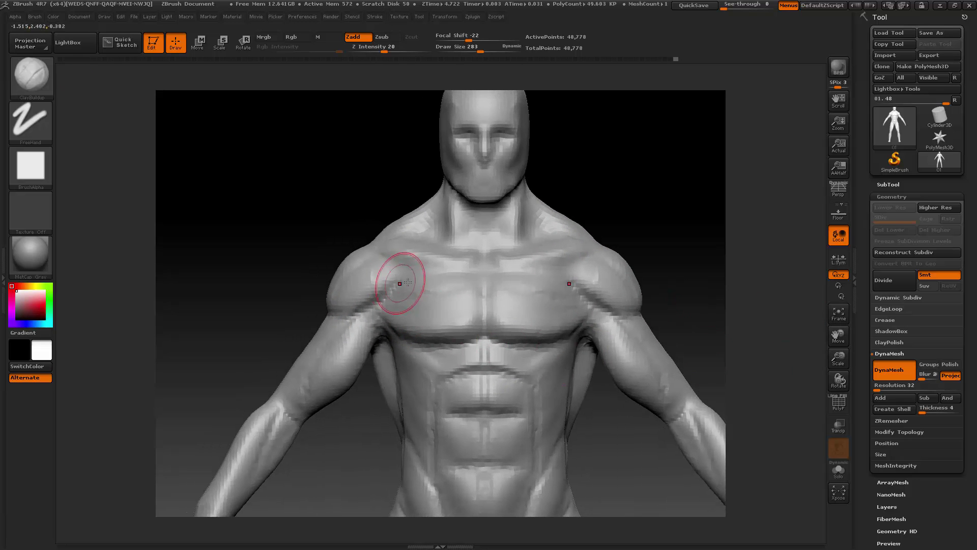
pyautogui.moveTo(408, 279); pyautogui.dragTo(395, 294)
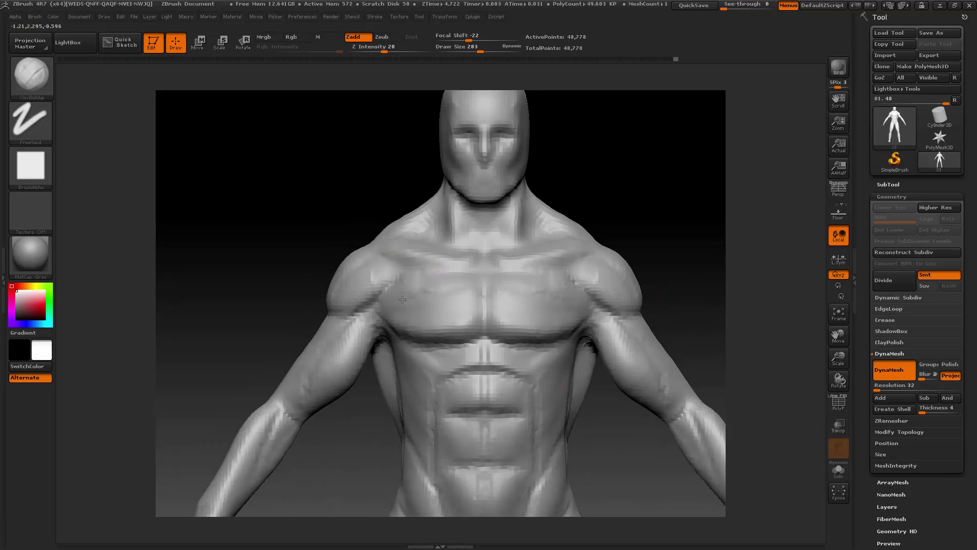
pyautogui.moveTo(442, 278)
pyautogui.mouseDown()
pyautogui.moveTo(428, 305)
pyautogui.moveTo(450, 288)
pyautogui.moveTo(473, 316)
pyautogui.moveTo(459, 341)
pyautogui.moveTo(415, 341)
pyautogui.moveTo(446, 320)
pyautogui.moveTo(443, 351)
pyautogui.moveTo(430, 337)
pyautogui.moveTo(410, 338)
pyautogui.moveTo(443, 332)
pyautogui.moveTo(376, 315)
pyautogui.moveTo(403, 297)
pyautogui.mouseUp()
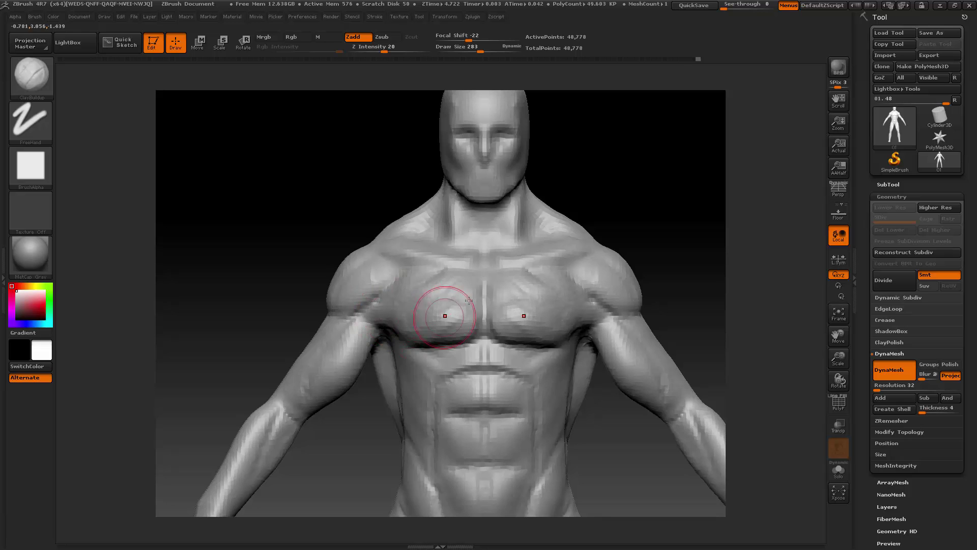
pyautogui.moveTo(621, 240); pyautogui.dragTo(660, 249)
# - Define the area between the collarbones and front deltoids with ClayBuildup at draw size 160
pyautogui.press('space')
pyautogui.moveTo(397, 268); pyautogui.dragTo(386, 267)
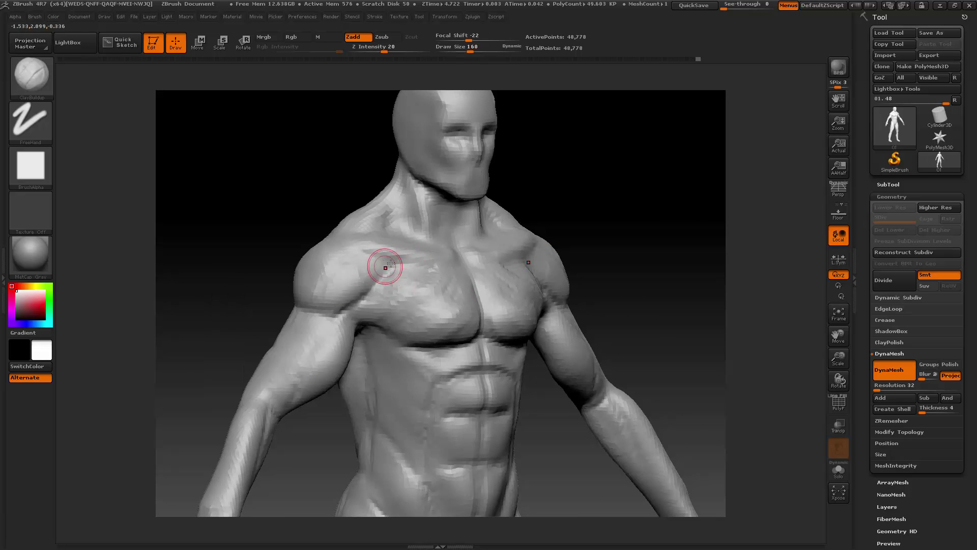
pyautogui.moveTo(642, 213); pyautogui.dragTo(603, 214)
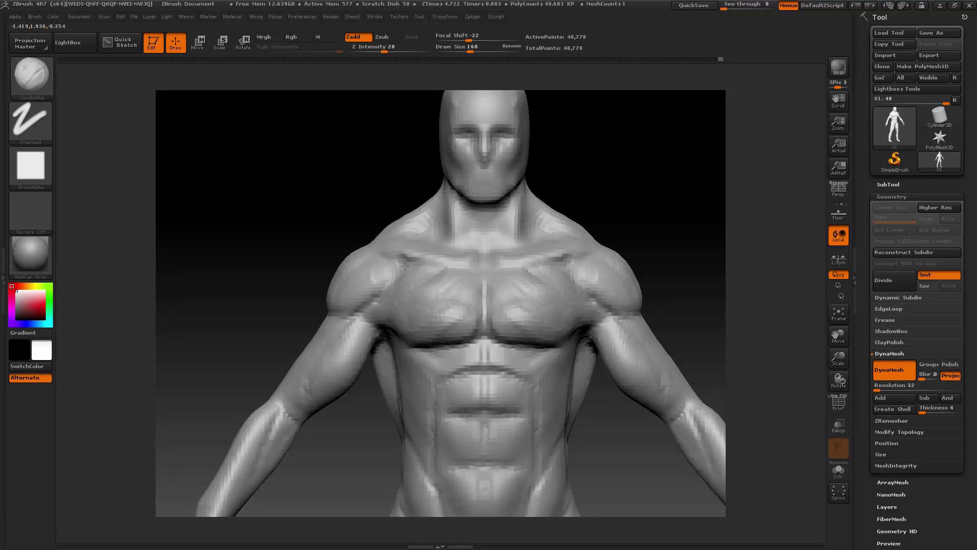
# - Add volume to the pectorals with ClayBuildup at draw size 251 and smooth their surface
pyautogui.press('space')
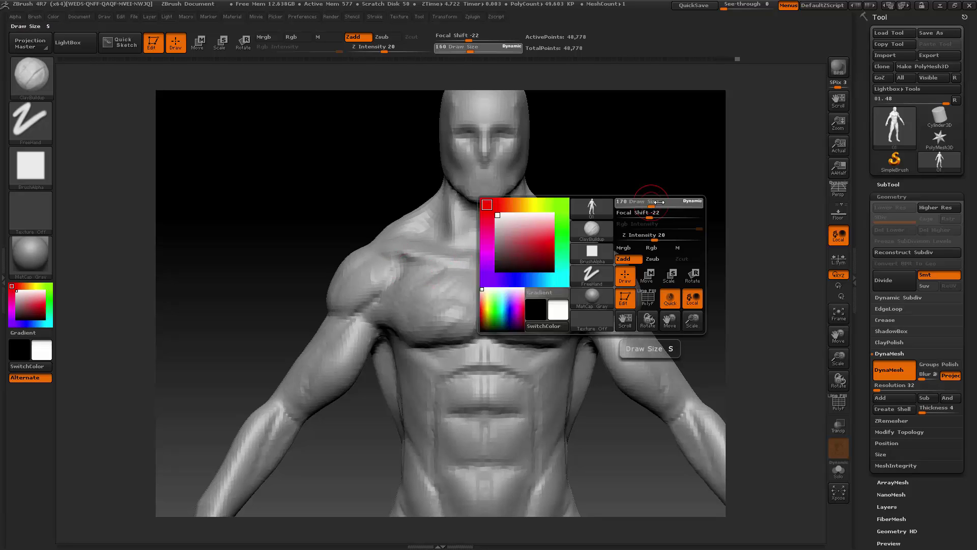
pyautogui.moveTo(648, 203); pyautogui.dragTo(658, 202)
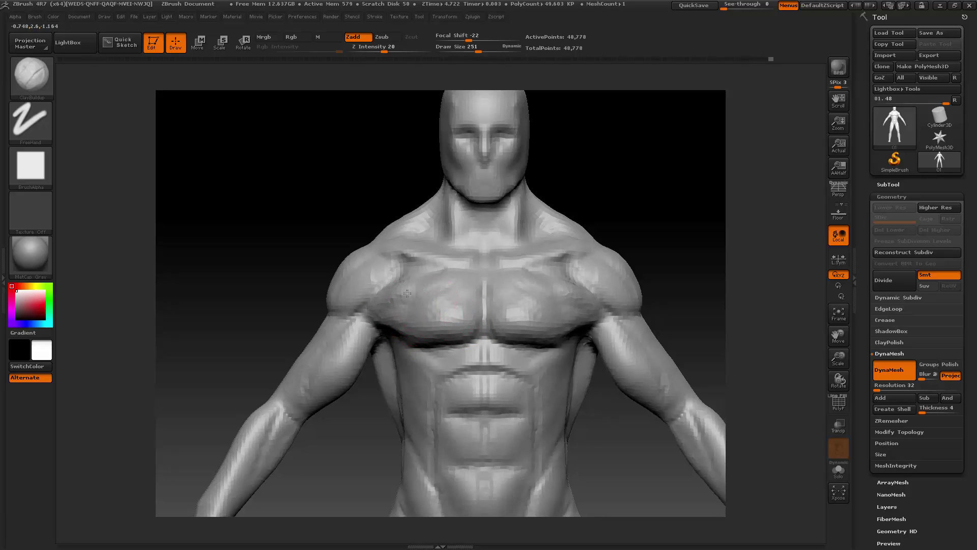
pyautogui.press('shift')
pyautogui.moveTo(383, 309)
pyautogui.keyDown('shift'); pyautogui.mouseDown()
pyautogui.moveTo(404, 284)
pyautogui.moveTo(463, 278)
pyautogui.moveTo(458, 318)
pyautogui.moveTo(463, 301)
pyautogui.moveTo(437, 337)
pyautogui.mouseUp(); pyautogui.keyUp('shift')
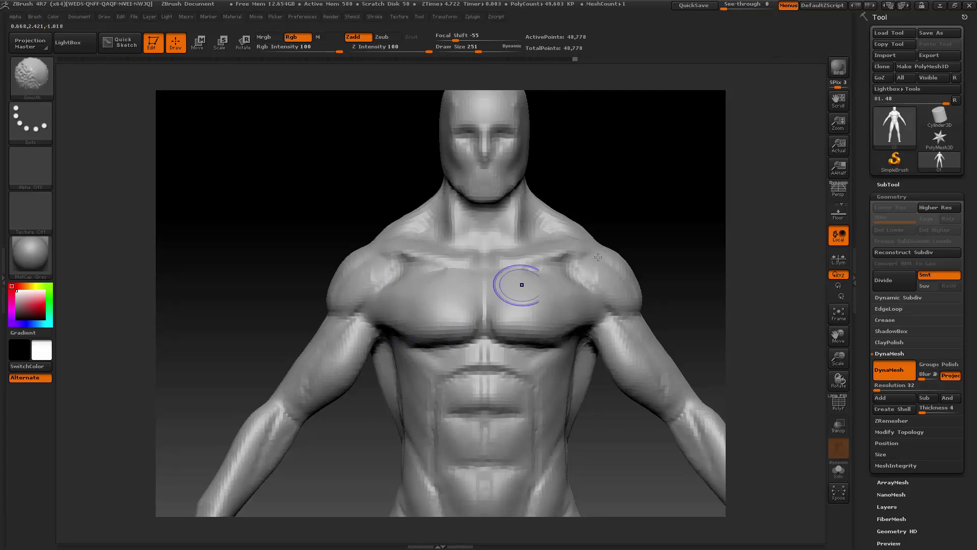
pyautogui.keyDown('shift'); pyautogui.moveTo(700, 209); pyautogui.dragTo(657, 222); pyautogui.keyUp('shift')
pyautogui.click(548, 267)
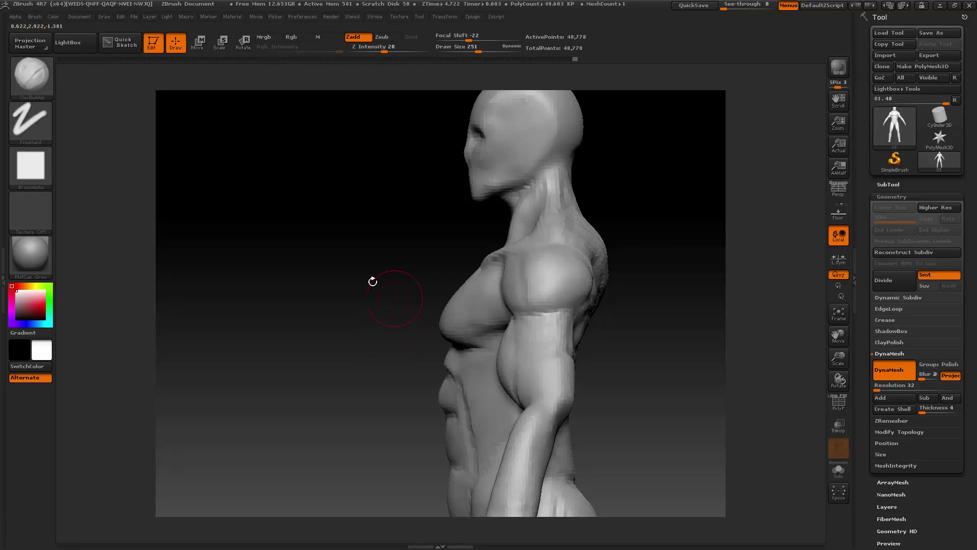
# - Reshape the chest profile from the side with the Move brush at draw size 192
pyautogui.click(46, 80)
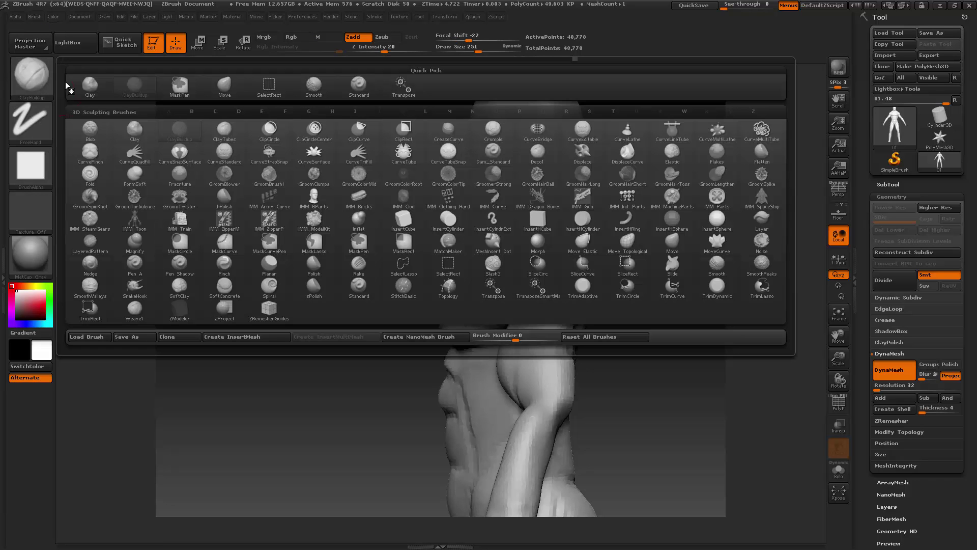
pyautogui.click(227, 91)
pyautogui.press('space')
pyautogui.moveTo(349, 267); pyautogui.dragTo(358, 267)
pyautogui.moveTo(377, 352)
pyautogui.mouseDown()
pyautogui.moveTo(438, 346)
pyautogui.moveTo(509, 311)
pyautogui.mouseUp()
pyautogui.press('space')
pyautogui.press('space')
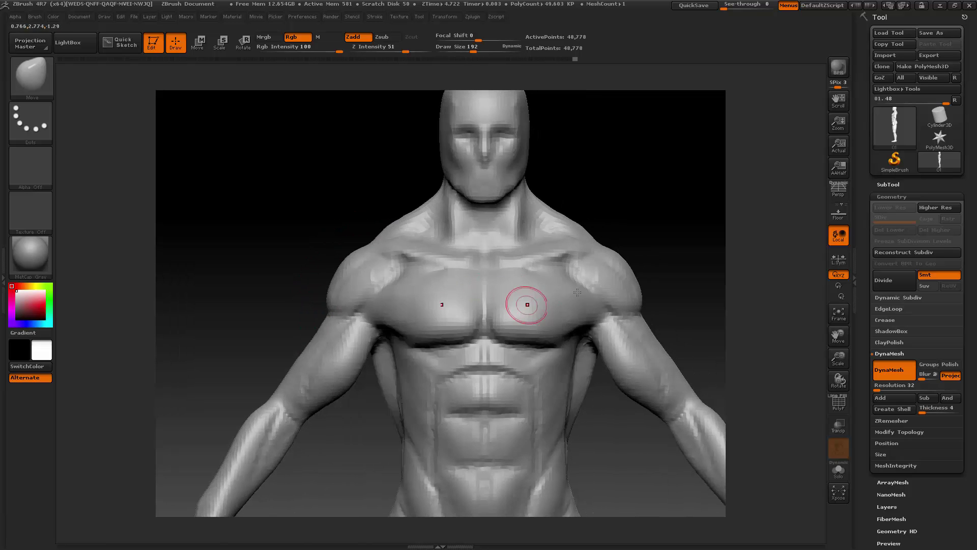
# - Adjust the lower edge of the pectorals with the Move brush at draw size 136 and smooth the chest
pyautogui.moveTo(685, 254); pyautogui.dragTo(656, 236)
pyautogui.press('space')
pyautogui.moveTo(586, 336)
pyautogui.mouseDown()
pyautogui.moveTo(524, 329)
pyautogui.moveTo(483, 339)
pyautogui.mouseUp()
pyautogui.press('shift')
pyautogui.moveTo(682, 269); pyautogui.dragTo(723, 301)
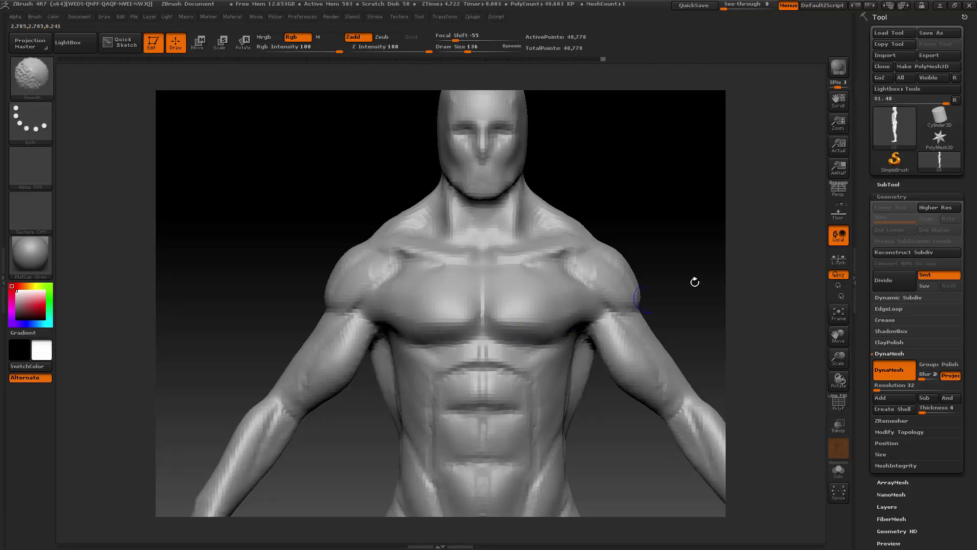
# - Reshape the side profile of the pectorals with the Move brush at draw size 558
pyautogui.moveTo(694, 282); pyautogui.dragTo(568, 311)
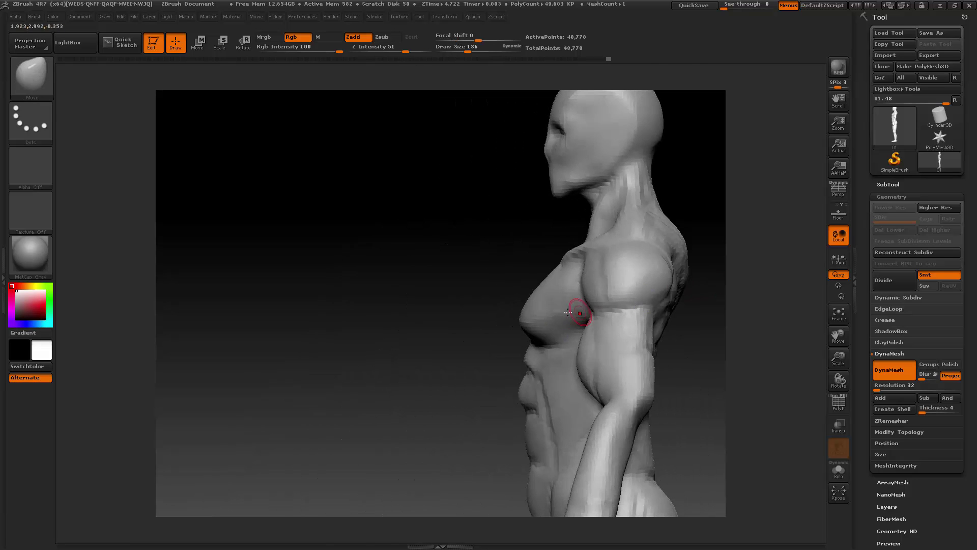
pyautogui.click(51, 80)
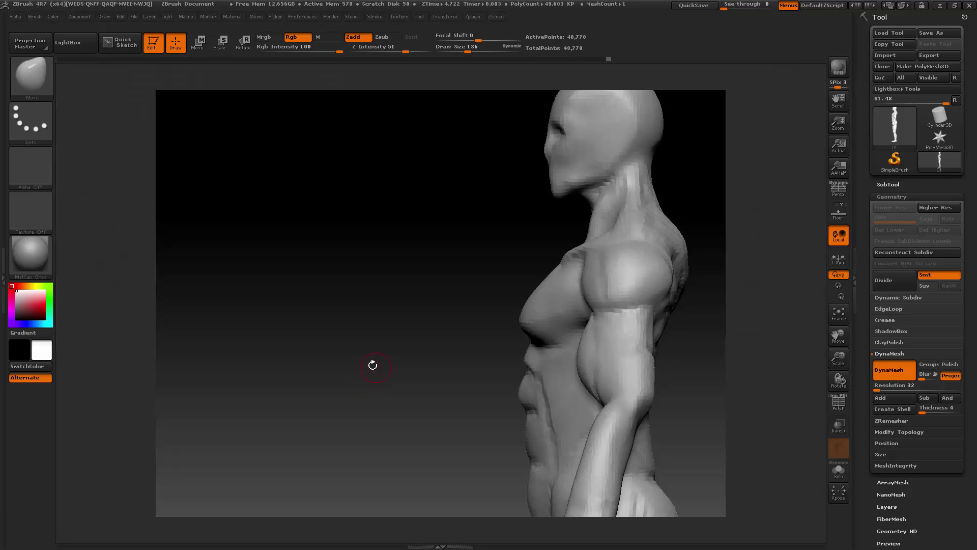
pyautogui.press('space')
pyautogui.moveTo(384, 369); pyautogui.dragTo(406, 369)
pyautogui.rightClick(513, 311)
pyautogui.moveTo(513, 315); pyautogui.dragTo(522, 315)
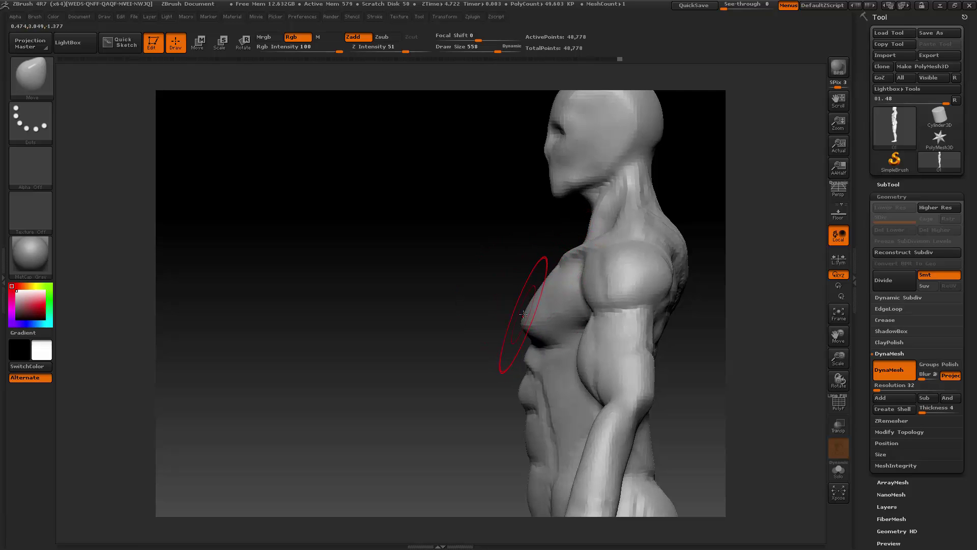
pyautogui.moveTo(548, 320)
pyautogui.mouseDown()
pyautogui.moveTo(570, 327)
pyautogui.moveTo(546, 341)
pyautogui.mouseUp()
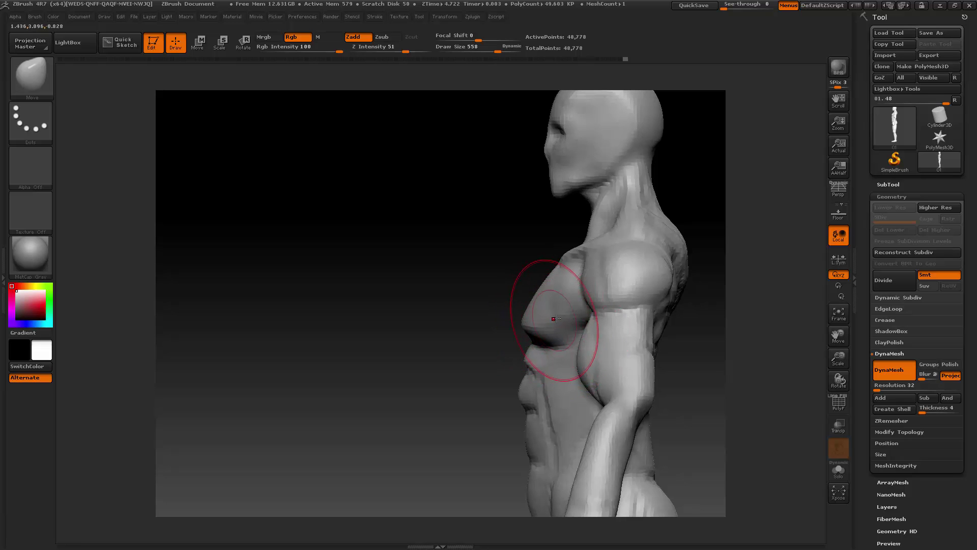
# - Refine the chest volume with the Move brush at draw size 393 and smooth the outer pectorals
pyautogui.press('space')
pyautogui.moveTo(569, 315); pyautogui.dragTo(555, 316)
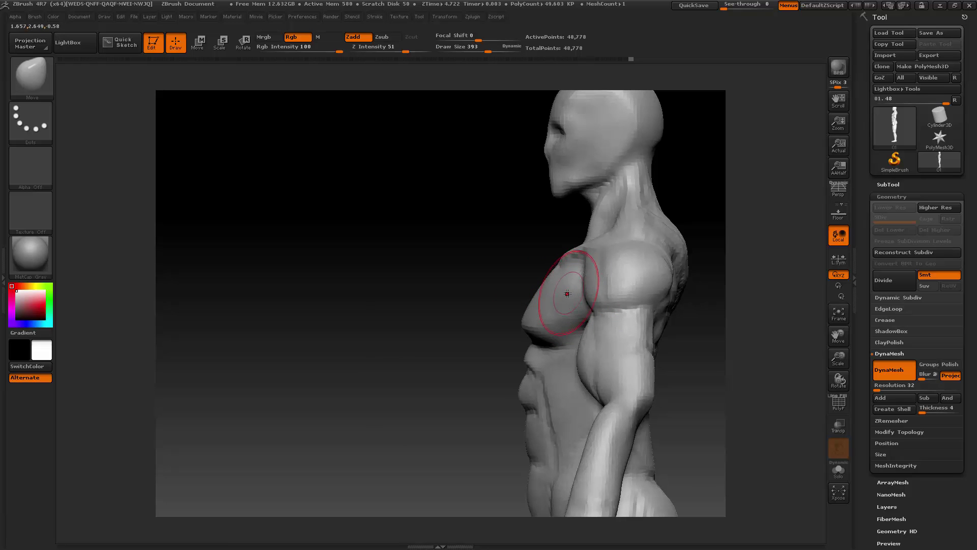
pyautogui.moveTo(416, 351); pyautogui.dragTo(667, 376)
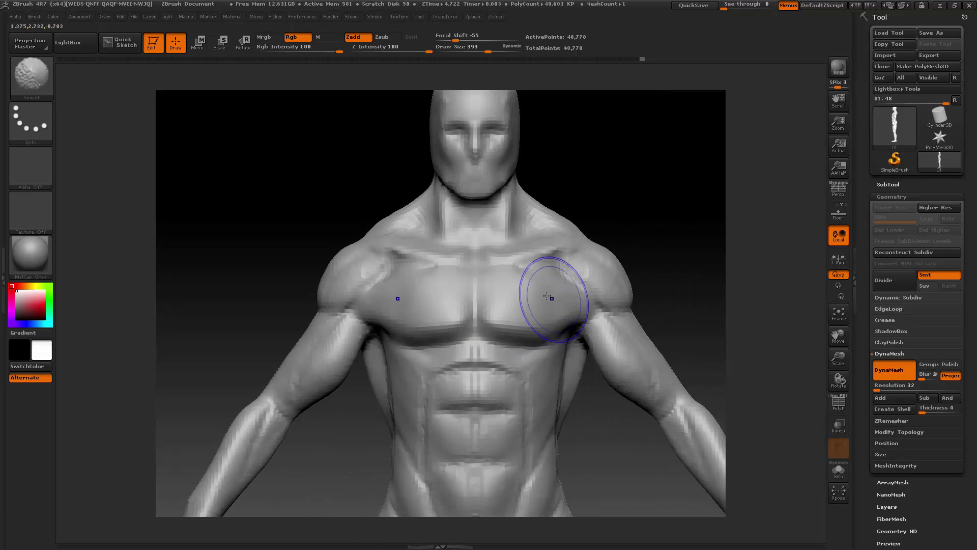
pyautogui.moveTo(696, 260)
pyautogui.mouseDown()
pyautogui.moveTo(430, 338)
pyautogui.moveTo(496, 331)
pyautogui.mouseUp()
# - Adjust the front contour of the pectorals from the side with the Move brush at draw size 311 and smooth the upper chest
pyautogui.press('space')
pyautogui.moveTo(541, 297); pyautogui.dragTo(532, 297)
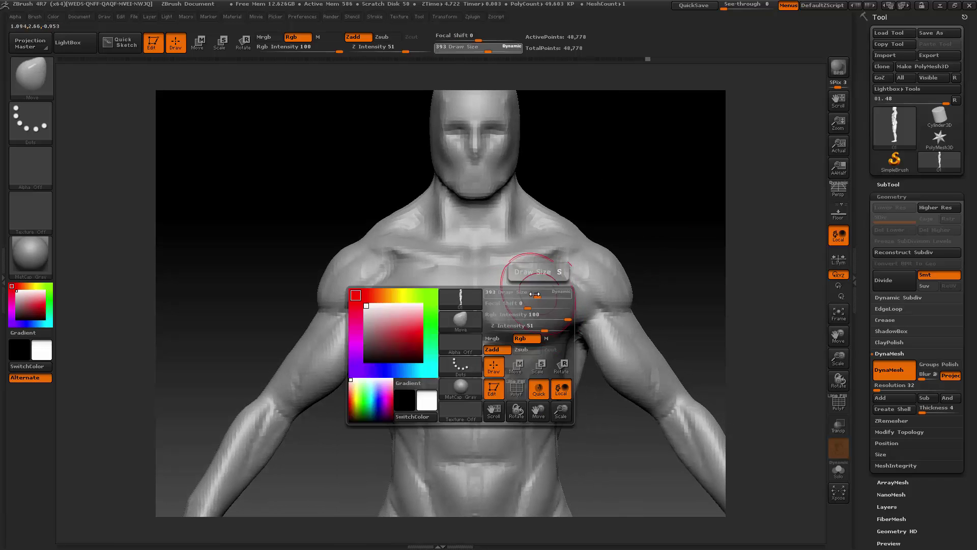
pyautogui.keyDown('shift'); pyautogui.moveTo(650, 256); pyautogui.dragTo(588, 269); pyautogui.keyUp('shift')
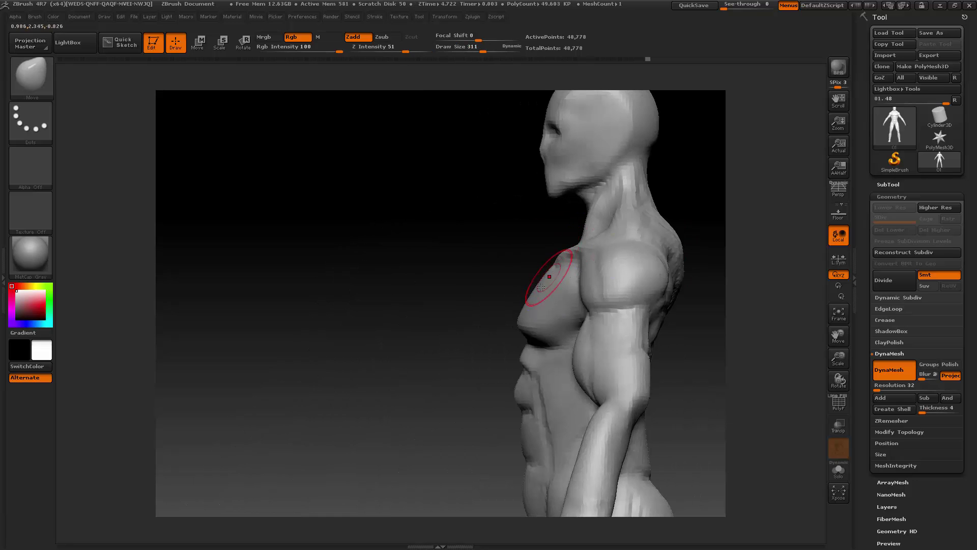
pyautogui.moveTo(548, 325); pyautogui.dragTo(514, 326)
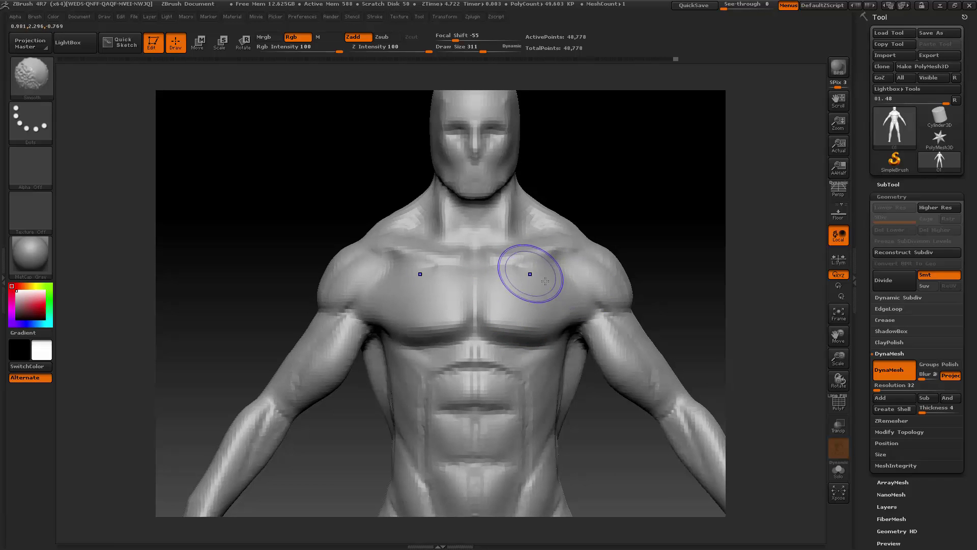
# - Refine the lower pectoral edge in profile with the Move brush at draw sizes 347 and 232, and smooth the side of the chest
pyautogui.moveTo(665, 251); pyautogui.dragTo(635, 257)
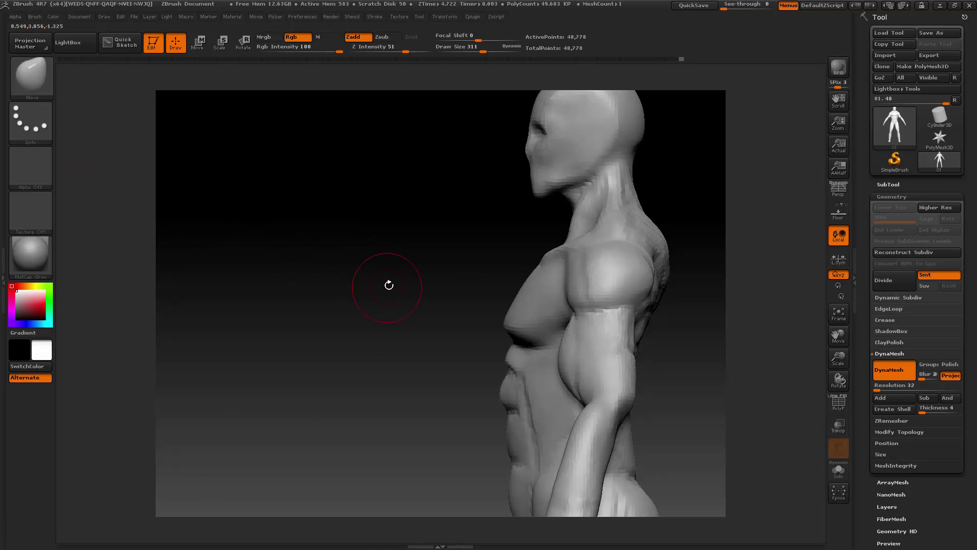
pyautogui.press('space')
pyautogui.moveTo(390, 285); pyautogui.dragTo(396, 286)
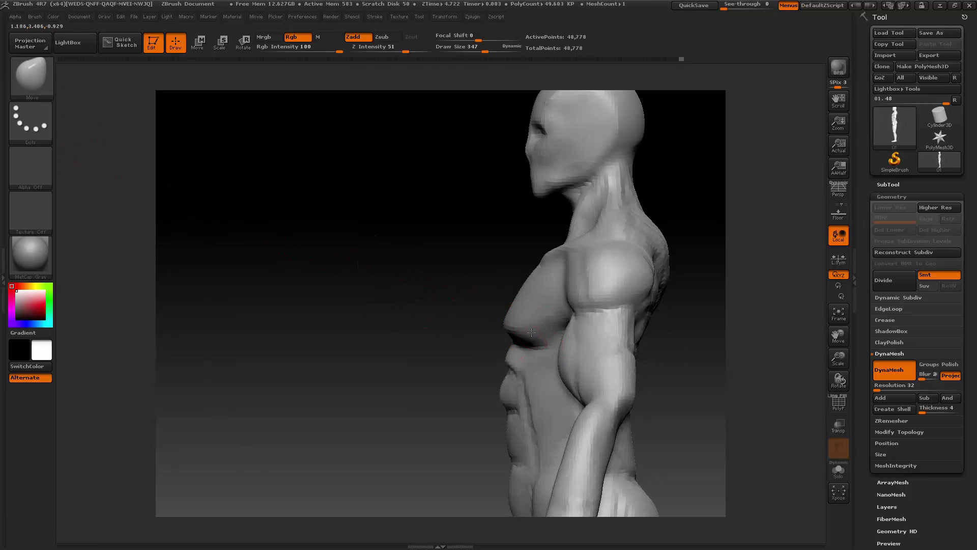
pyautogui.press('space')
pyautogui.press('shift')
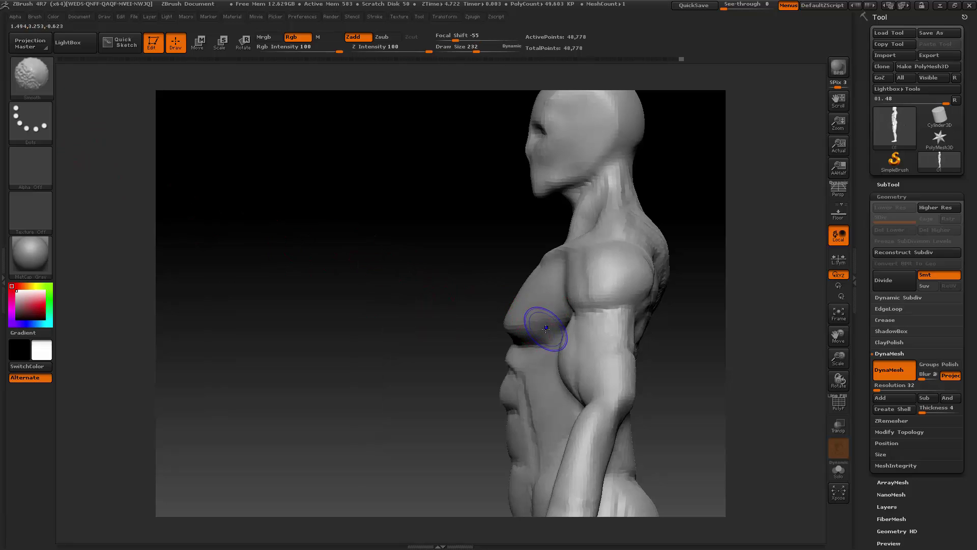
pyautogui.keyDown('shift'); pyautogui.moveTo(545, 329); pyautogui.dragTo(539, 327); pyautogui.keyUp('shift')
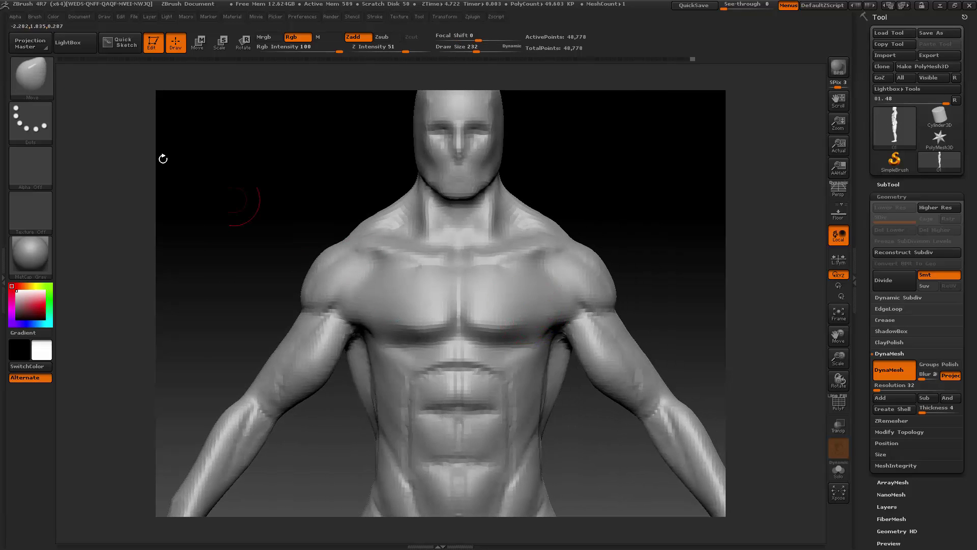
# - Sharpen the lower, outer and inner edges of the pectorals with the Pinch brush at draw size 186
pyautogui.click(45, 82)
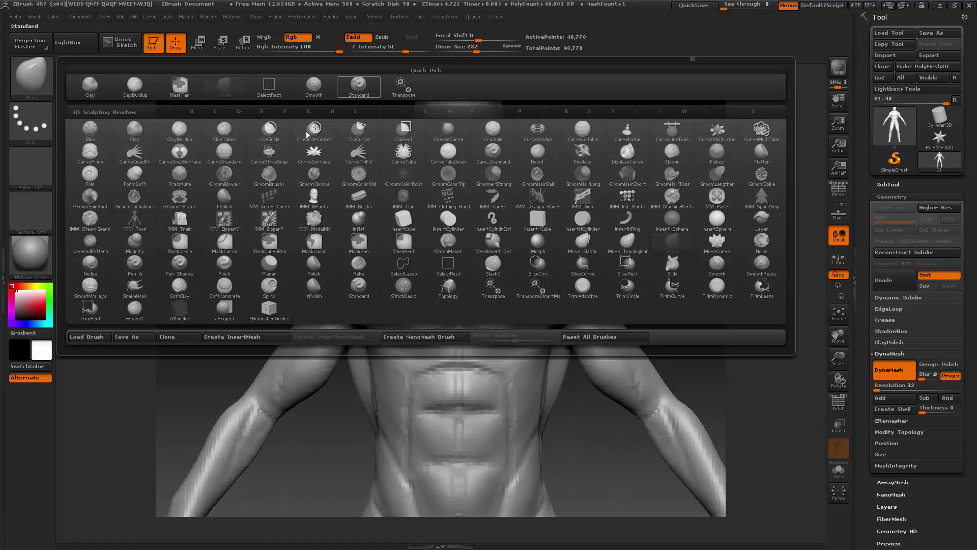
pyautogui.click(224, 263)
pyautogui.press('space')
pyautogui.moveTo(475, 326); pyautogui.dragTo(467, 327)
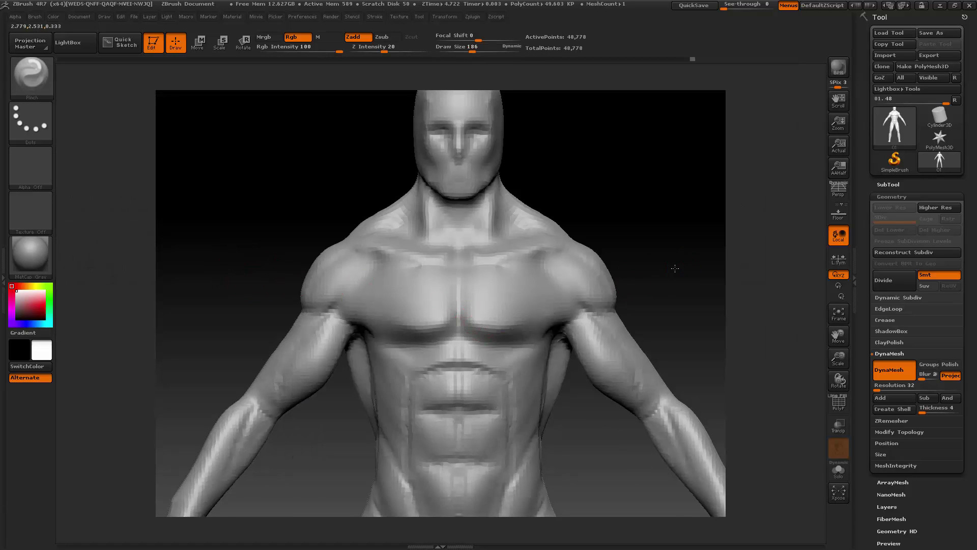
pyautogui.moveTo(675, 268); pyautogui.dragTo(637, 272)
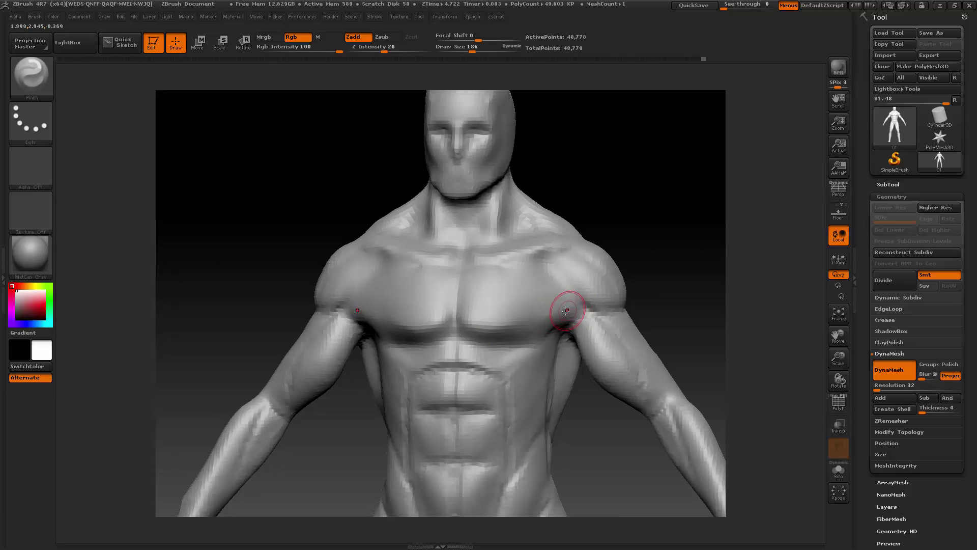
pyautogui.moveTo(578, 306); pyautogui.dragTo(573, 310)
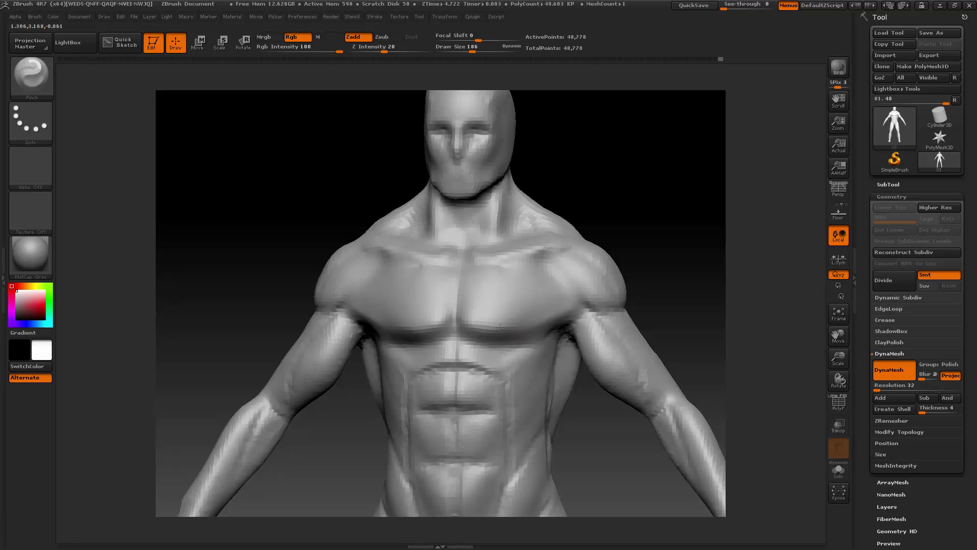
pyautogui.moveTo(500, 328); pyautogui.dragTo(486, 328)
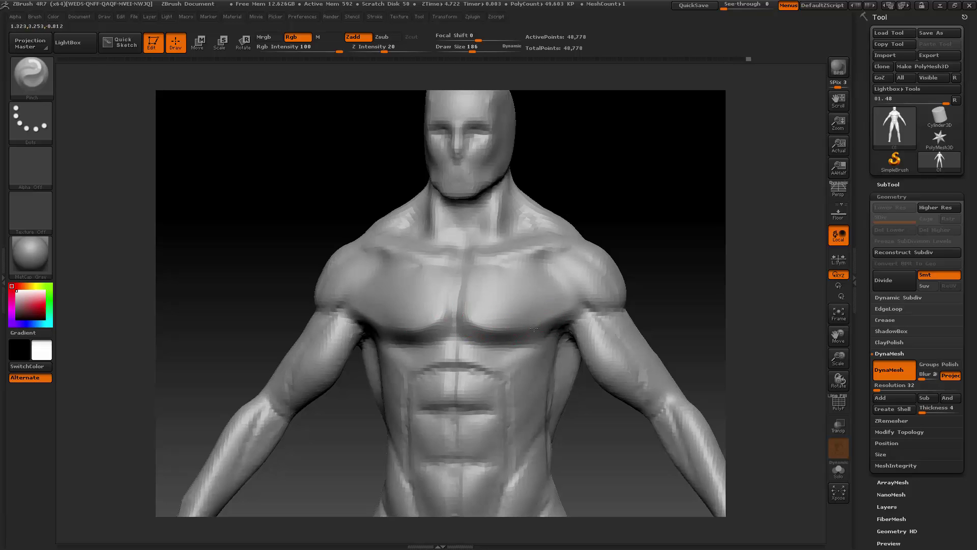
# - Smooth the pinched pectorals at draw size 186 and check the chest from the side and the front
pyautogui.moveTo(670, 277)
pyautogui.mouseDown()
pyautogui.moveTo(661, 273)
pyautogui.moveTo(671, 274)
pyautogui.mouseUp()
pyautogui.press('shift')
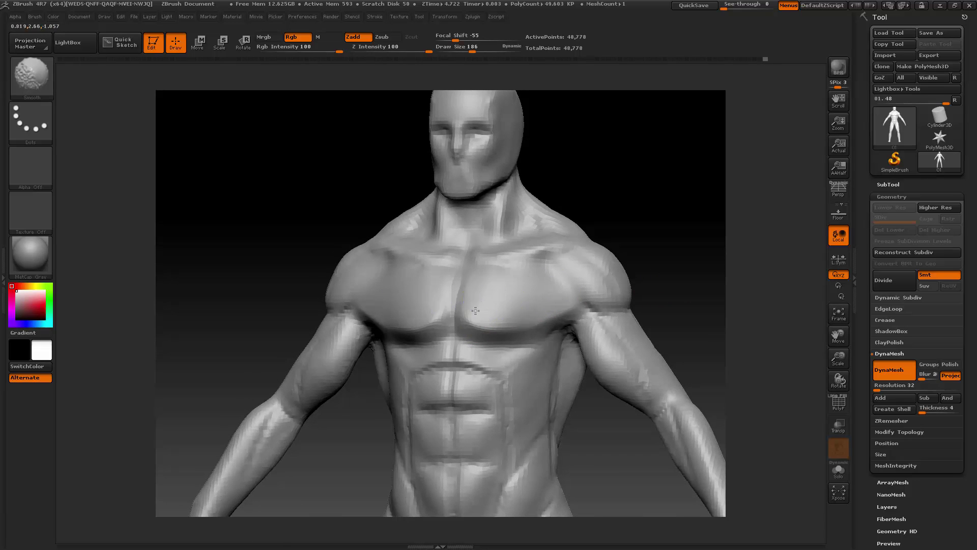
pyautogui.press('shift')
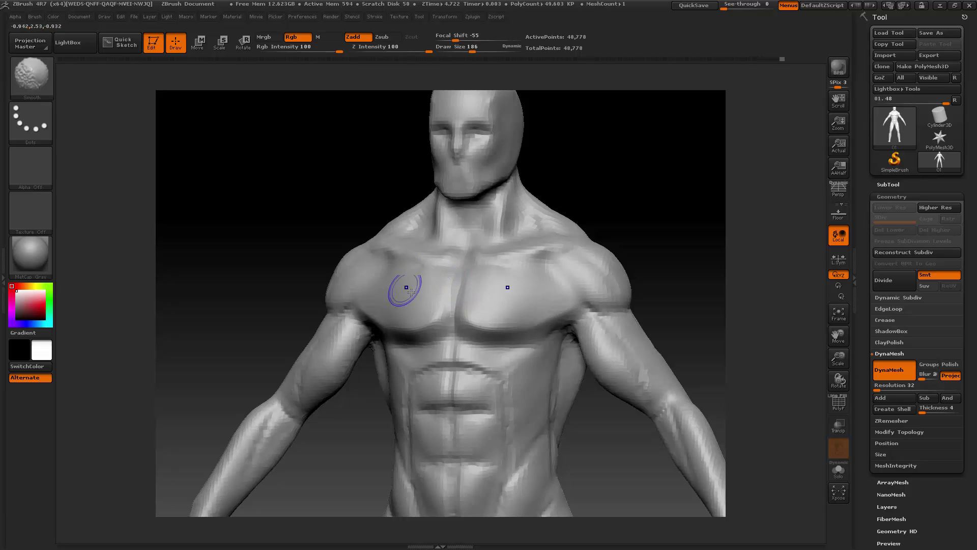
pyautogui.moveTo(671, 285); pyautogui.dragTo(548, 294)
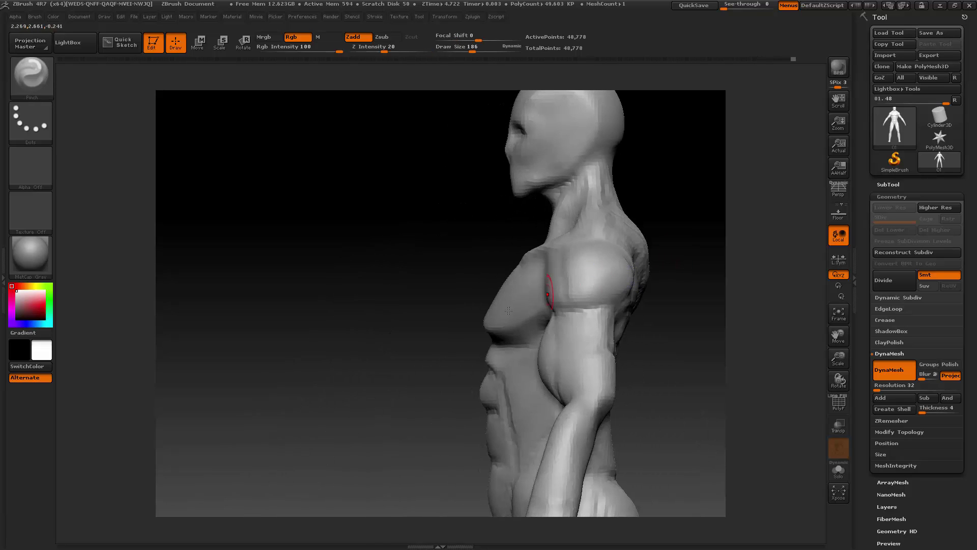
pyautogui.moveTo(428, 362); pyautogui.dragTo(471, 348)
pyautogui.moveTo(842, 345); pyautogui.dragTo(764, 327)
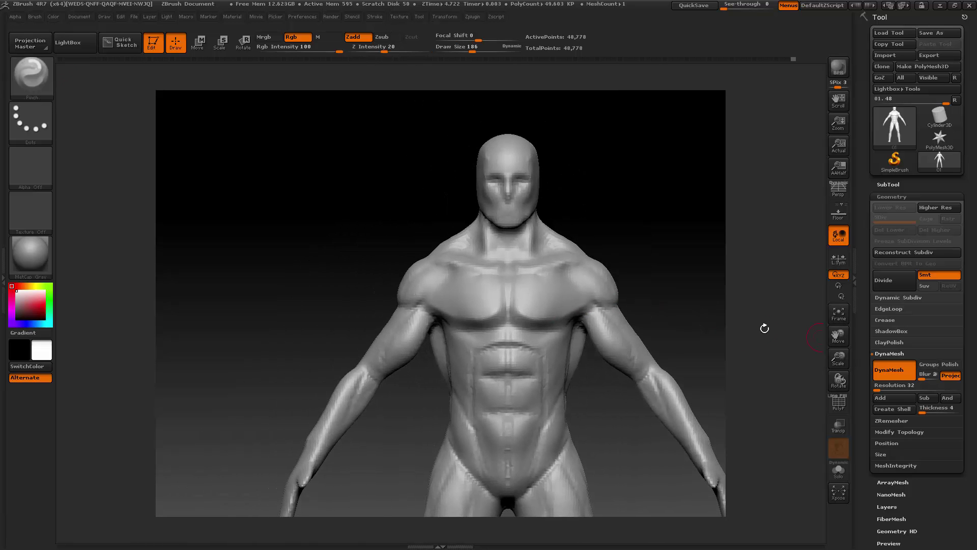
# - Build up the front and outer deltoids with ClayBuildup at draw size 238 and smooth them
pyautogui.click(31, 76)
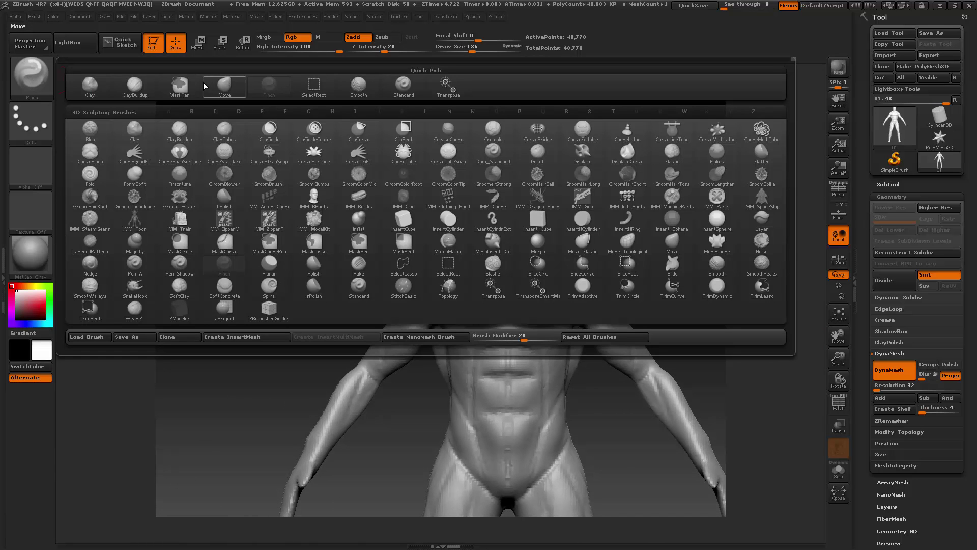
pyautogui.click(133, 86)
pyautogui.press('space')
pyautogui.moveTo(323, 234); pyautogui.dragTo(321, 251)
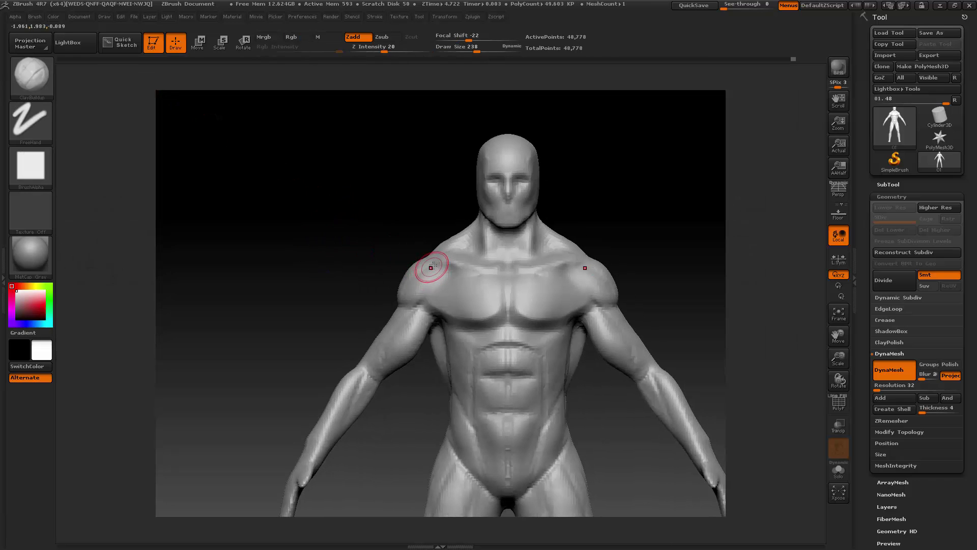
pyautogui.moveTo(422, 263)
pyautogui.mouseDown()
pyautogui.moveTo(436, 273)
pyautogui.moveTo(412, 296)
pyautogui.mouseUp()
pyautogui.press('shift')
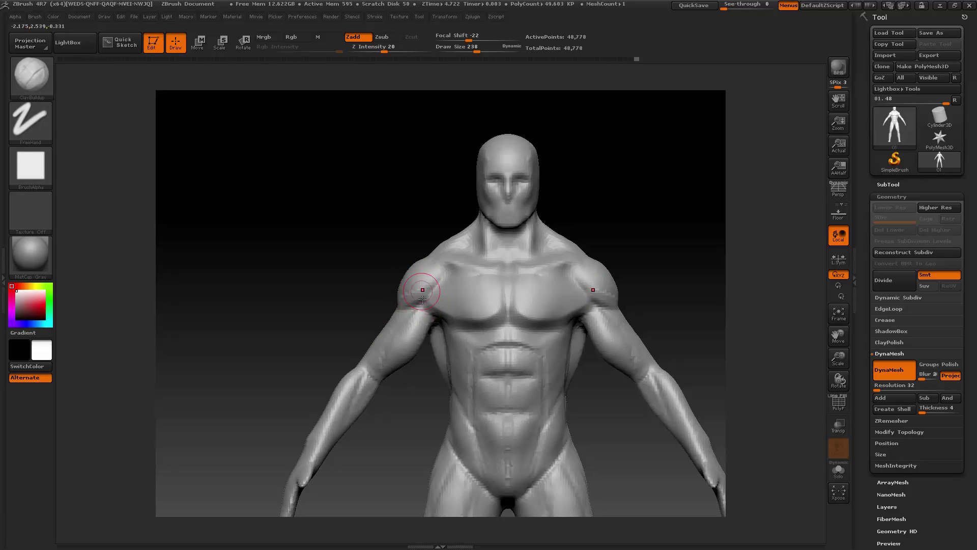
pyautogui.moveTo(422, 298); pyautogui.dragTo(425, 300)
pyautogui.press('shift')
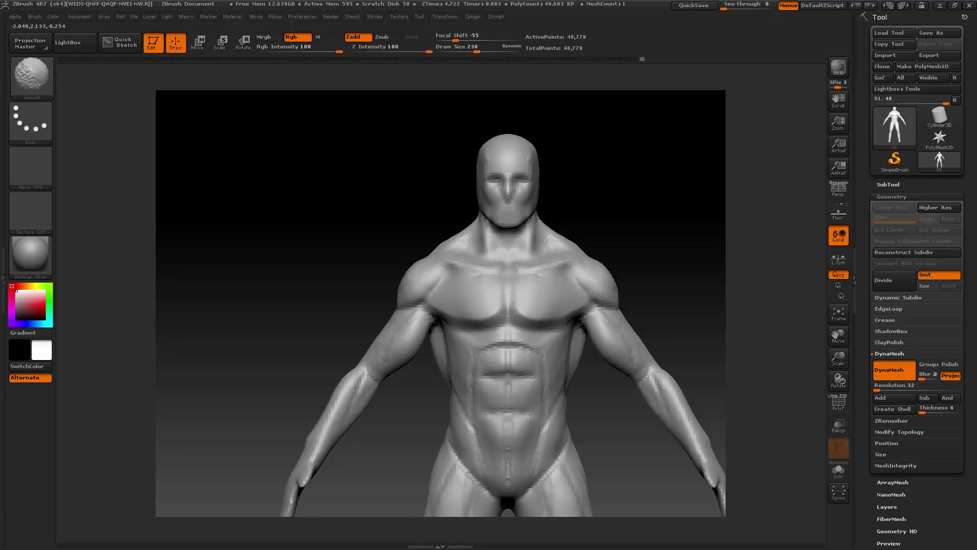
pyautogui.keyDown('shift'); pyautogui.moveTo(402, 294); pyautogui.dragTo(402, 306); pyautogui.keyUp('shift')
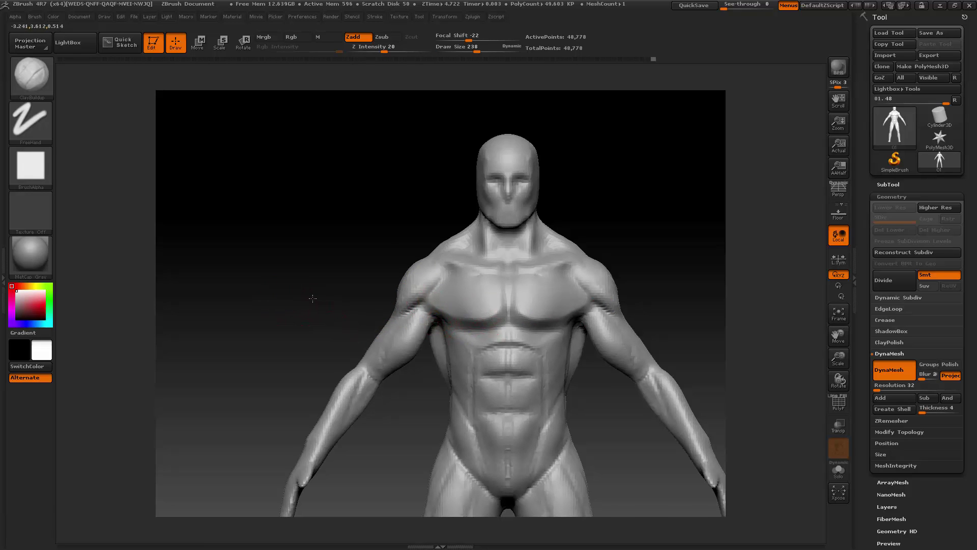
# - Add volume to the side and rear of the deltoids with ClayBuildup at draw size 238 and smooth the shoulders all around
pyautogui.moveTo(311, 295); pyautogui.dragTo(333, 298)
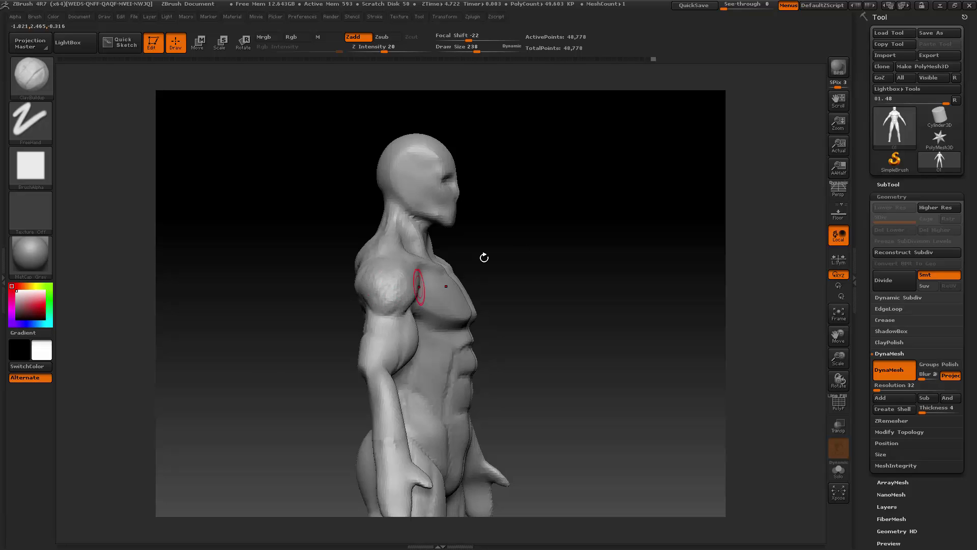
pyautogui.moveTo(484, 257); pyautogui.dragTo(438, 280)
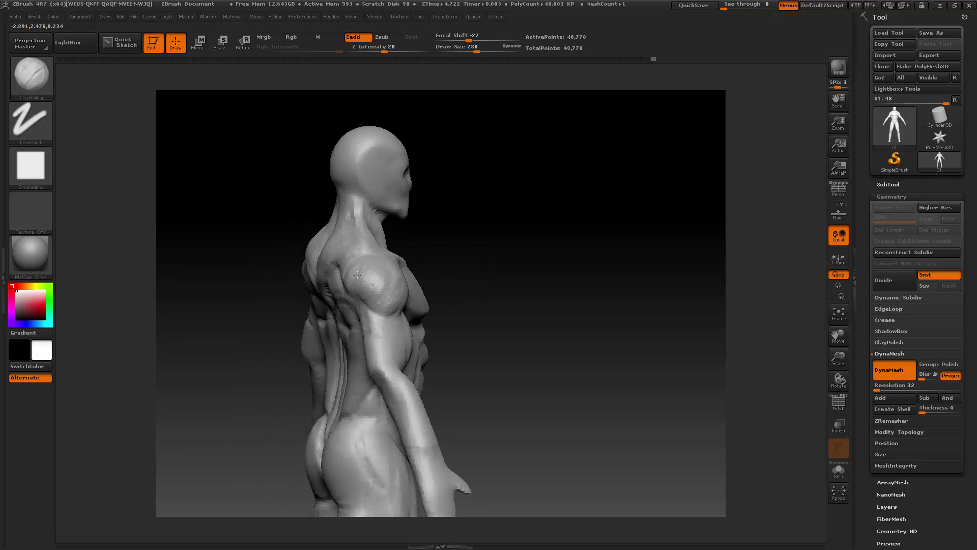
pyautogui.moveTo(486, 248); pyautogui.dragTo(375, 277)
pyautogui.press('shift')
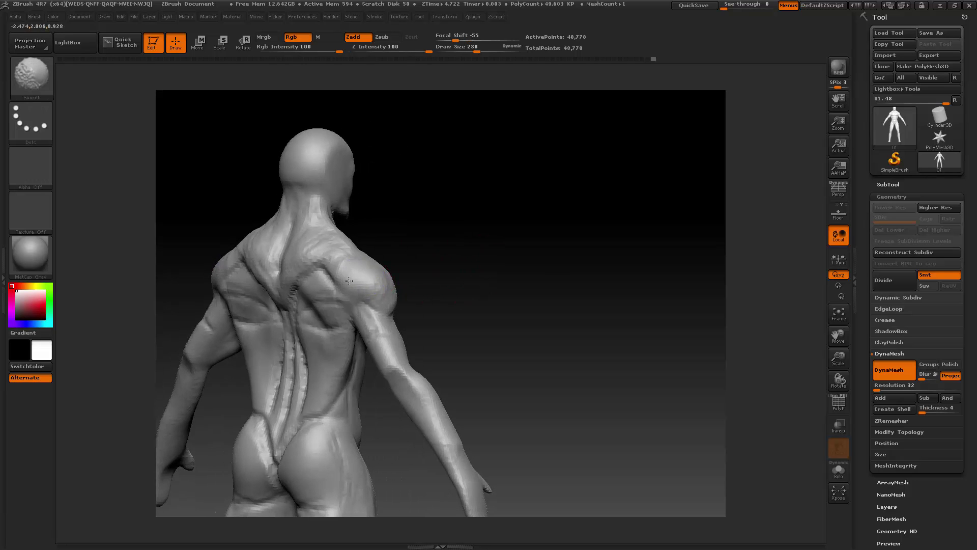
pyautogui.moveTo(450, 257); pyautogui.dragTo(560, 258)
pyautogui.moveTo(378, 279)
pyautogui.keyDown('shift'); pyautogui.mouseDown()
pyautogui.moveTo(385, 275)
pyautogui.moveTo(388, 297)
pyautogui.mouseUp(); pyautogui.keyUp('shift')
pyautogui.moveTo(487, 270); pyautogui.dragTo(408, 277)
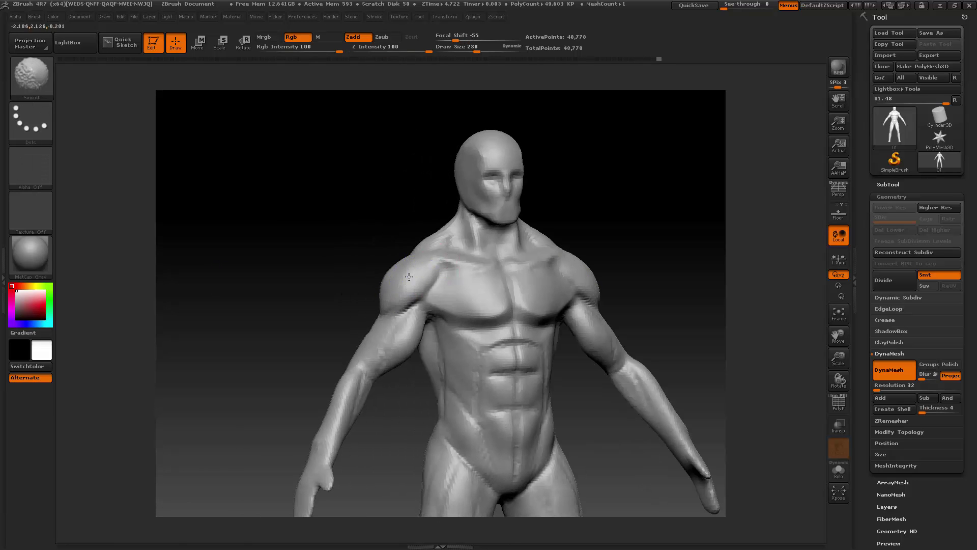
pyautogui.moveTo(353, 302)
pyautogui.mouseDown()
pyautogui.moveTo(318, 314)
pyautogui.moveTo(352, 303)
pyautogui.mouseUp()
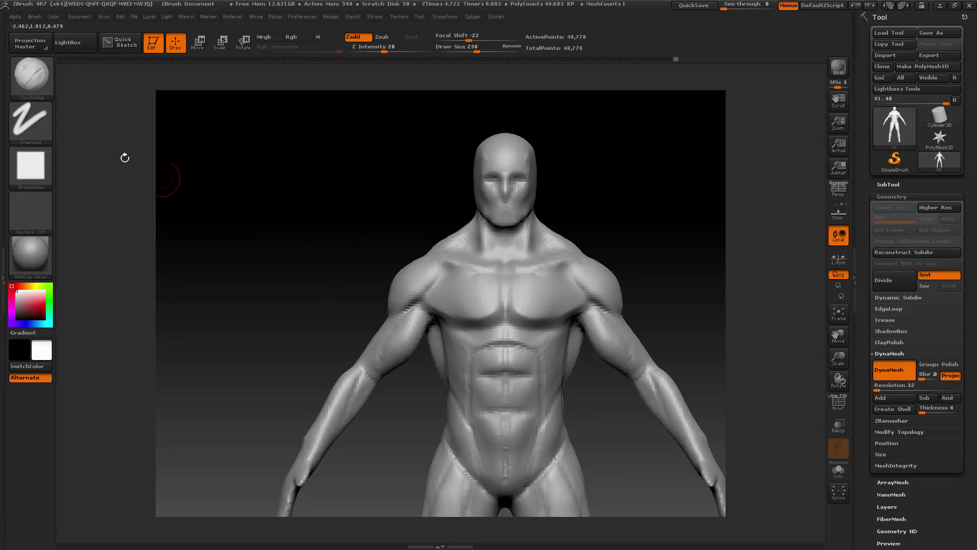
# - Adjust the outer contour of the shoulders from the front with the Move brush at draw sizes 667 and 512
pyautogui.click(30, 76)
pyautogui.click(224, 86)
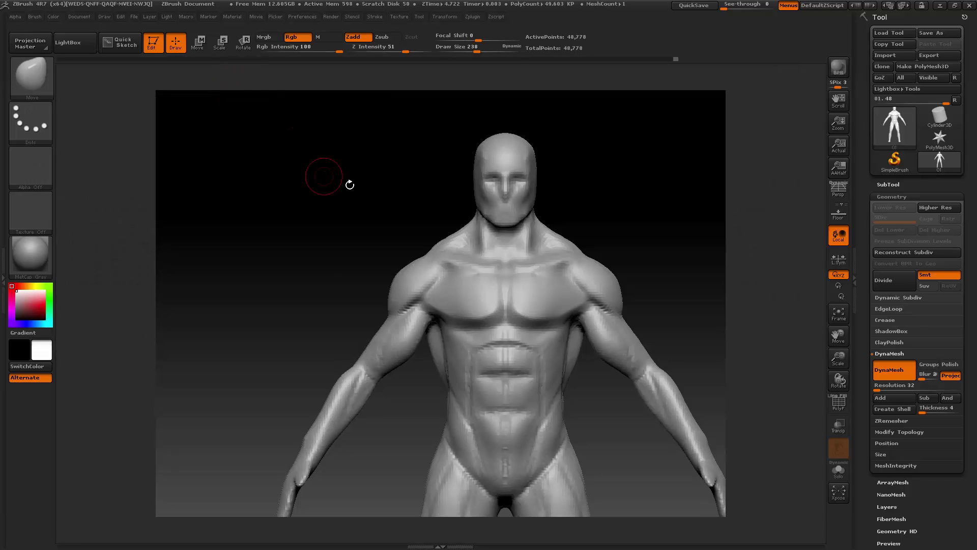
pyautogui.press('space')
pyautogui.press('space')
pyautogui.moveTo(429, 252)
pyautogui.mouseDown()
pyautogui.moveTo(439, 251)
pyautogui.moveTo(422, 249)
pyautogui.mouseUp()
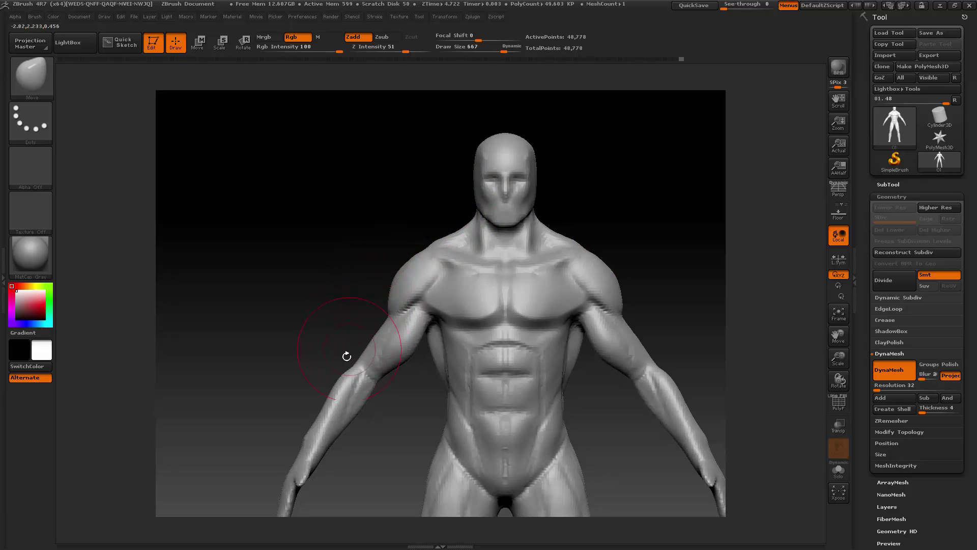
pyautogui.press('space')
pyautogui.click(411, 258)
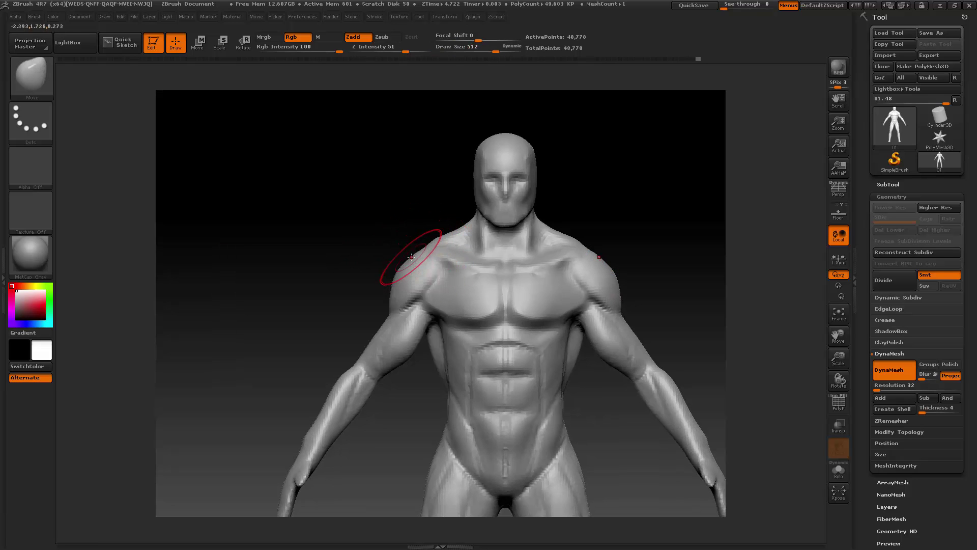
# - Refine the lower outer contour of the deltoids with the Move brush at draw size 512, checking the shape from the side
pyautogui.press('shift')
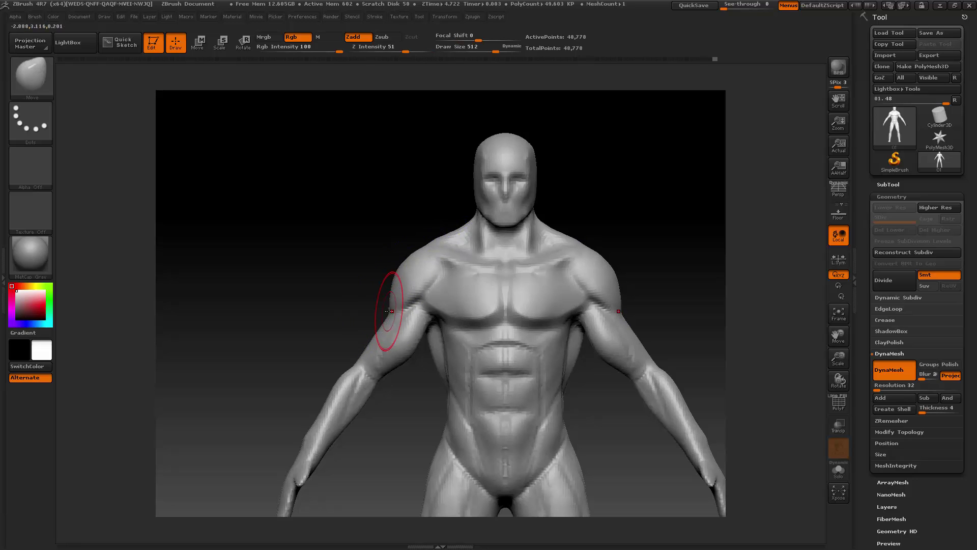
pyautogui.moveTo(402, 308); pyautogui.dragTo(391, 307)
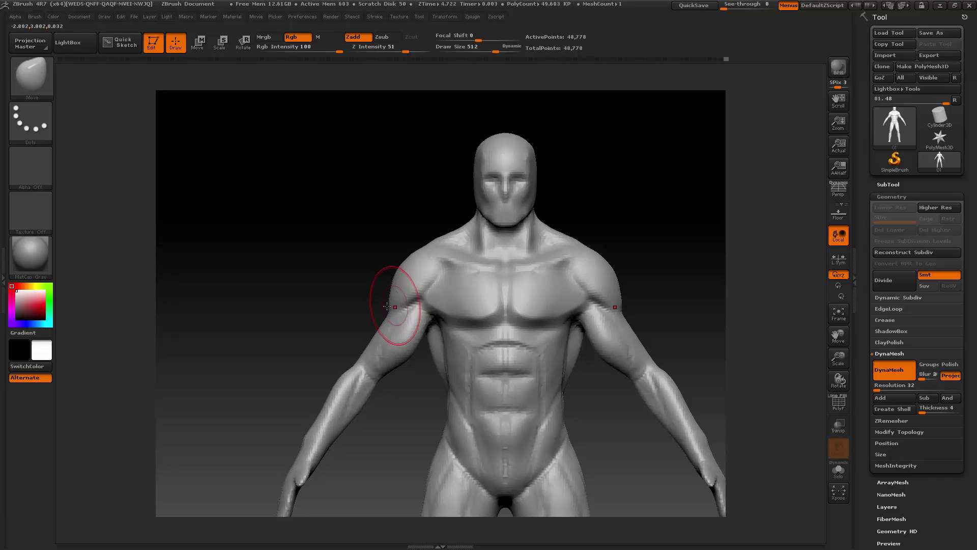
pyautogui.press('shift')
pyautogui.moveTo(356, 328)
pyautogui.mouseDown()
pyautogui.moveTo(386, 321)
pyautogui.moveTo(376, 310)
pyautogui.mouseUp()
pyautogui.moveTo(463, 262)
pyautogui.mouseDown()
pyautogui.moveTo(500, 277)
pyautogui.moveTo(395, 273)
pyautogui.mouseUp()
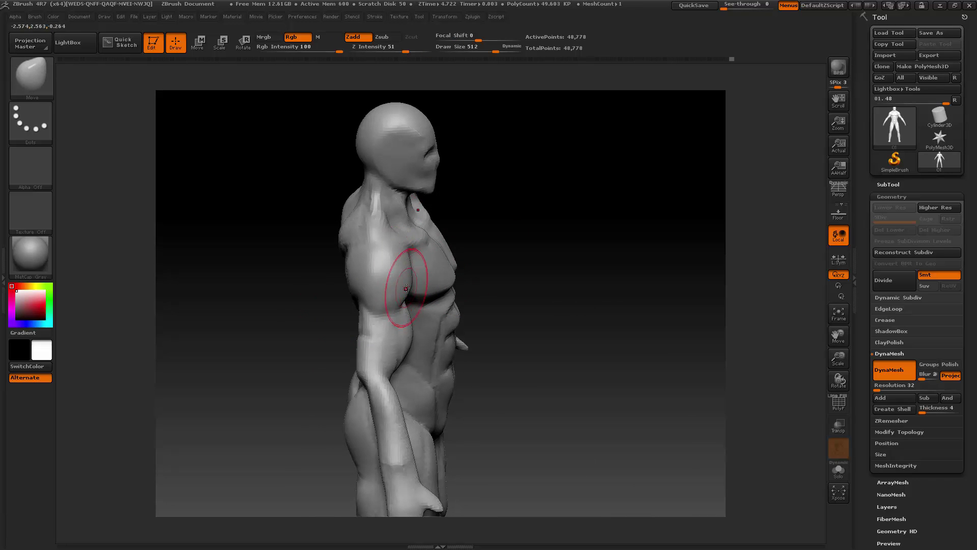
pyautogui.moveTo(563, 230); pyautogui.dragTo(460, 260)
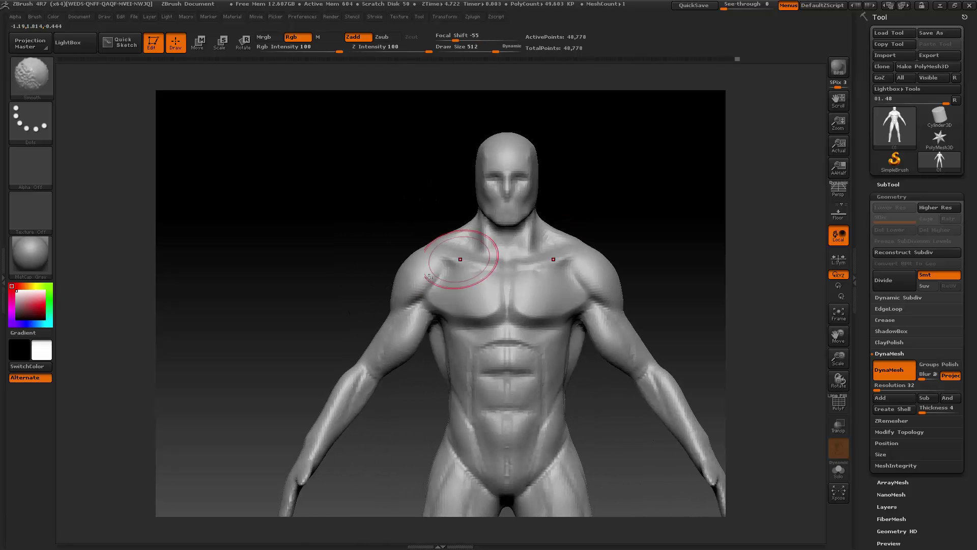
# - Start building up the biceps on the upper arms with ClayBuildup at draw sizes 170 and 203
pyautogui.press('space')
pyautogui.moveTo(419, 291); pyautogui.dragTo(407, 292)
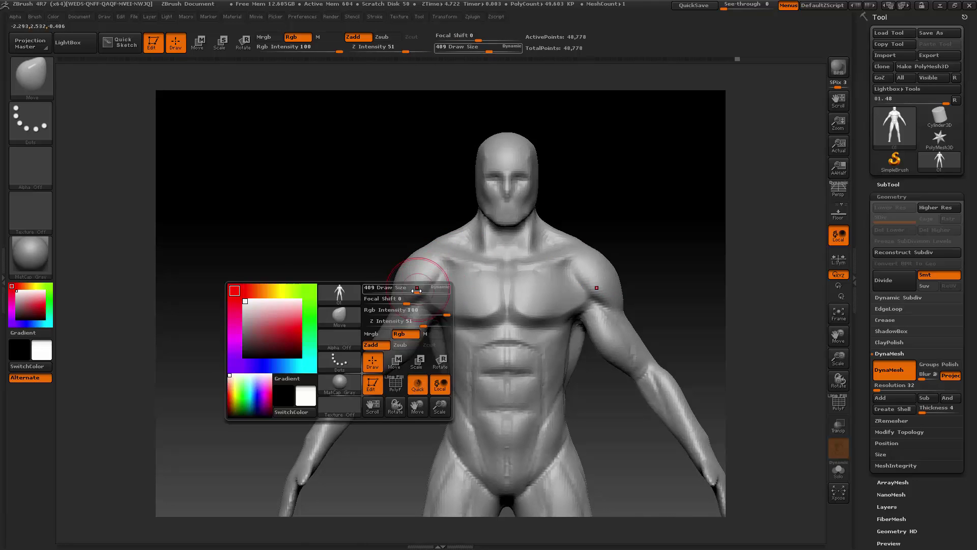
pyautogui.click(37, 88)
pyautogui.click(134, 86)
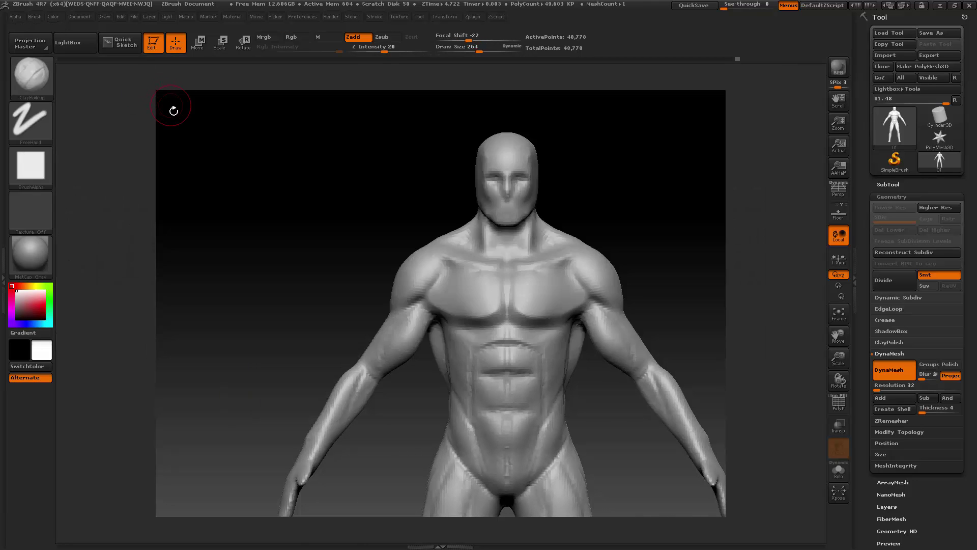
pyautogui.rightClick(176, 110)
pyautogui.moveTo(196, 112); pyautogui.dragTo(209, 108)
pyautogui.rightClick(203, 108)
pyautogui.moveTo(830, 333); pyautogui.dragTo(810, 328)
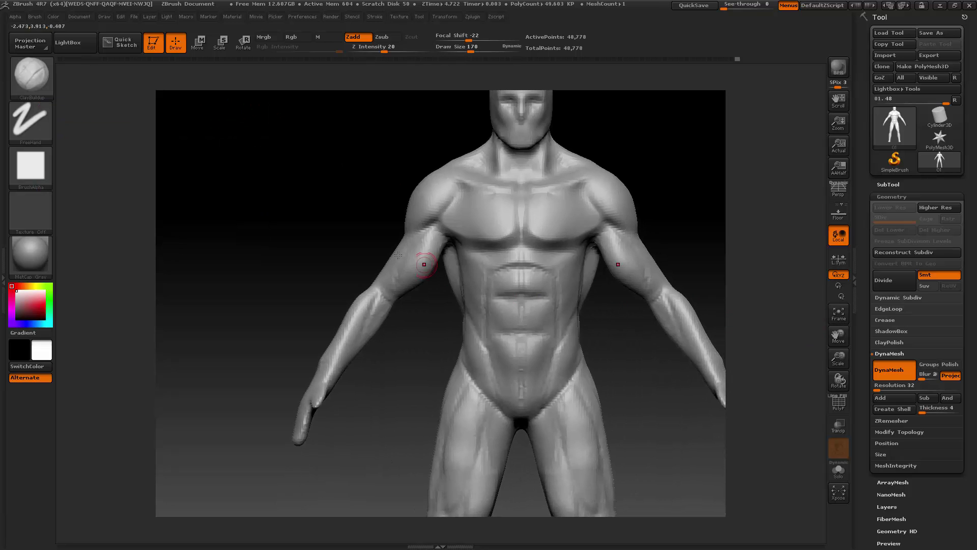
pyautogui.moveTo(419, 304)
pyautogui.mouseDown()
pyautogui.moveTo(420, 326)
pyautogui.moveTo(419, 318)
pyautogui.mouseUp()
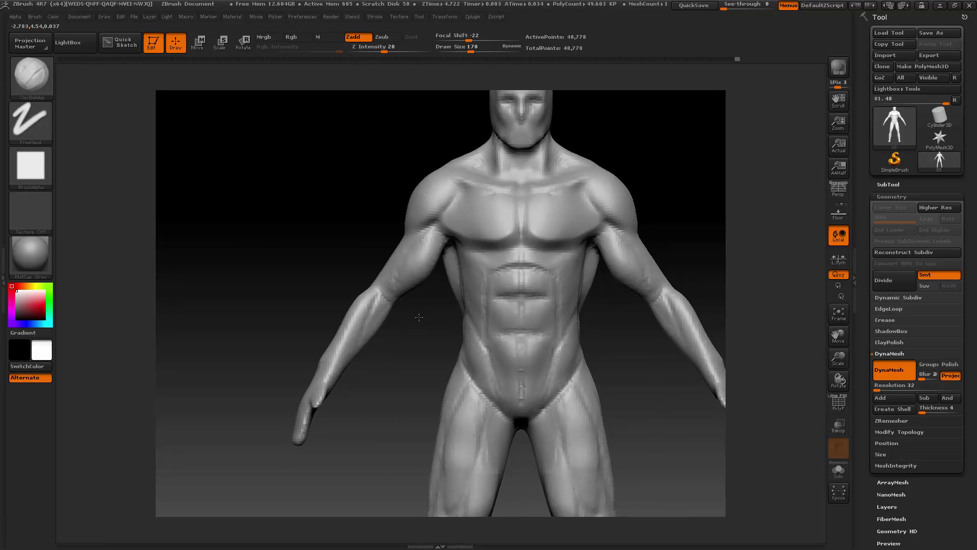
pyautogui.press('space')
pyautogui.moveTo(574, 297); pyautogui.dragTo(594, 303)
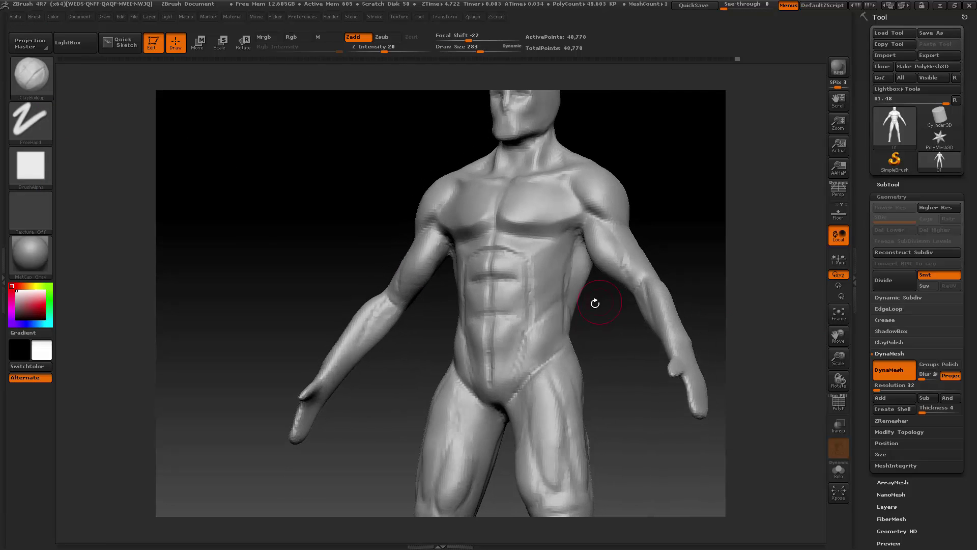
pyautogui.press('shift')
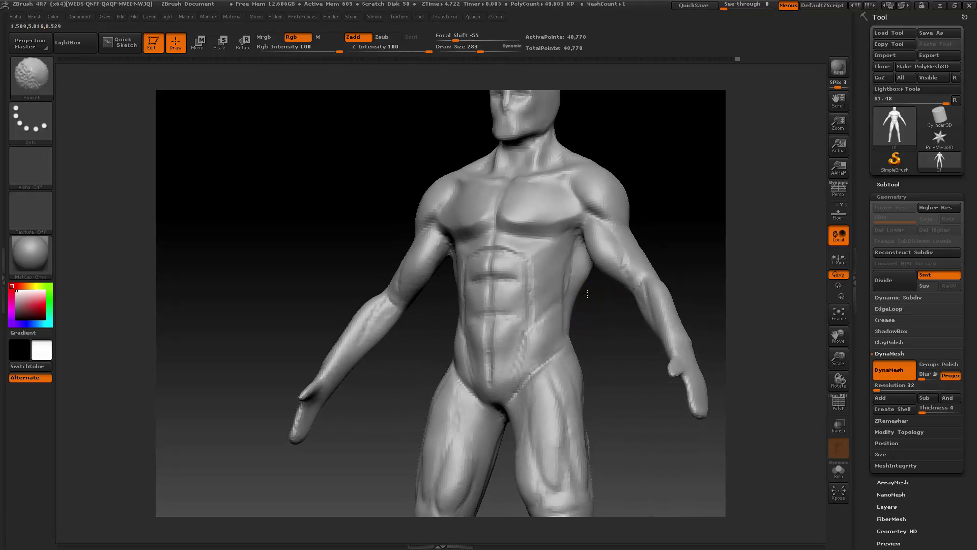
pyautogui.moveTo(578, 332); pyautogui.dragTo(605, 322)
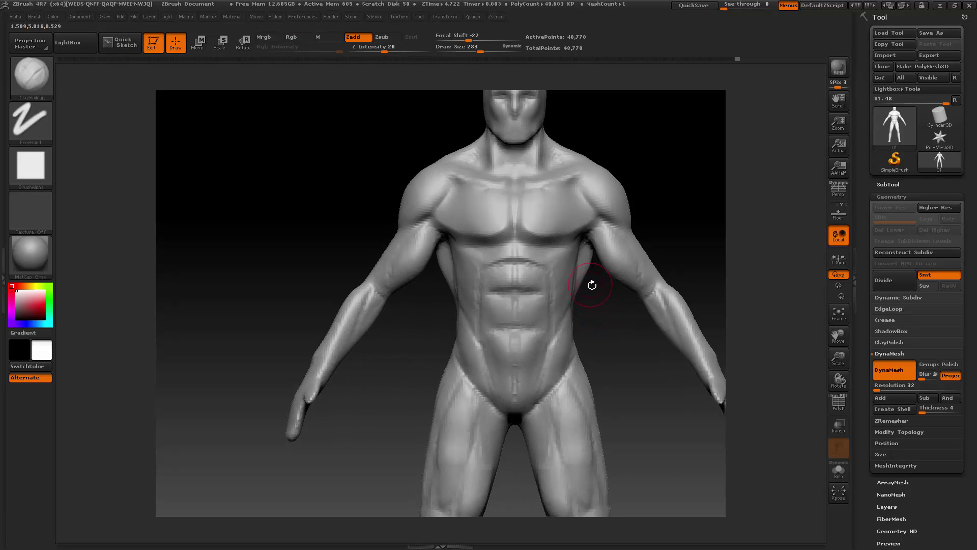
# - Reshape the sides of the torso from the back and the front with the Move brush at draw sizes 530 and 417
pyautogui.moveTo(592, 285)
pyautogui.mouseDown()
pyautogui.moveTo(585, 269)
pyautogui.moveTo(685, 196)
pyautogui.moveTo(718, 265)
pyautogui.moveTo(696, 219)
pyautogui.moveTo(688, 291)
pyautogui.moveTo(726, 185)
pyautogui.moveTo(713, 193)
pyautogui.mouseUp()
pyautogui.click(31, 76)
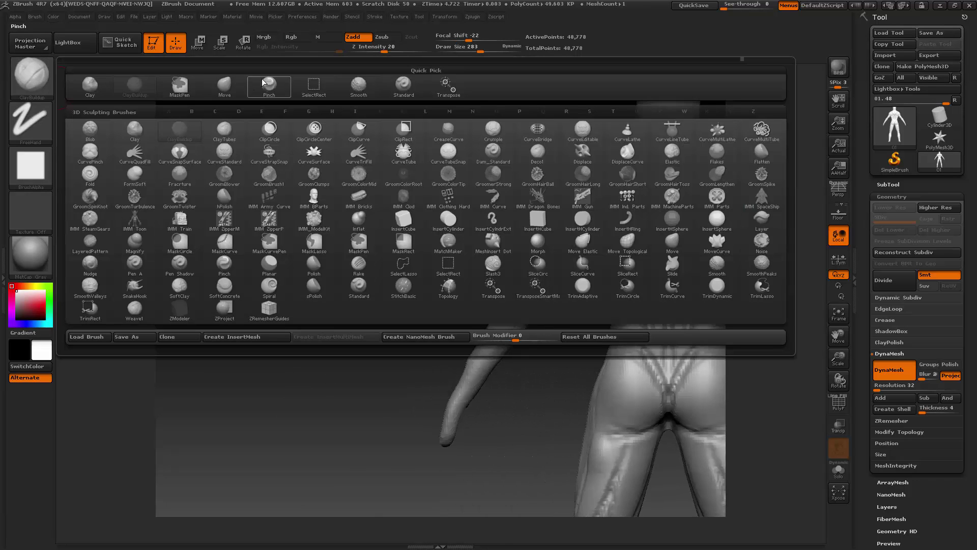
pyautogui.click(265, 83)
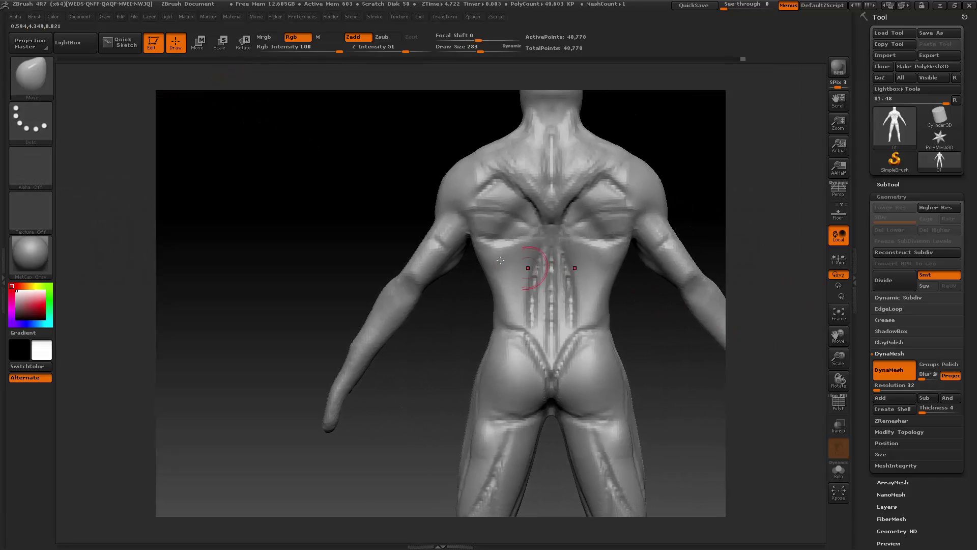
pyautogui.press('space')
pyautogui.moveTo(480, 250)
pyautogui.mouseDown()
pyautogui.moveTo(497, 250)
pyautogui.moveTo(475, 239)
pyautogui.mouseUp()
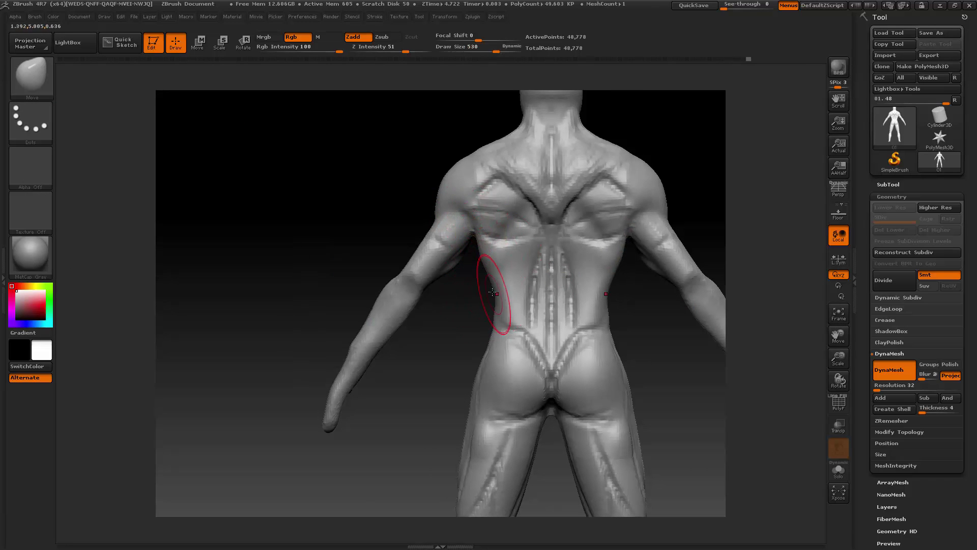
pyautogui.moveTo(493, 299)
pyautogui.mouseDown()
pyautogui.moveTo(488, 307)
pyautogui.moveTo(539, 312)
pyautogui.moveTo(520, 308)
pyautogui.mouseUp()
pyautogui.press('space')
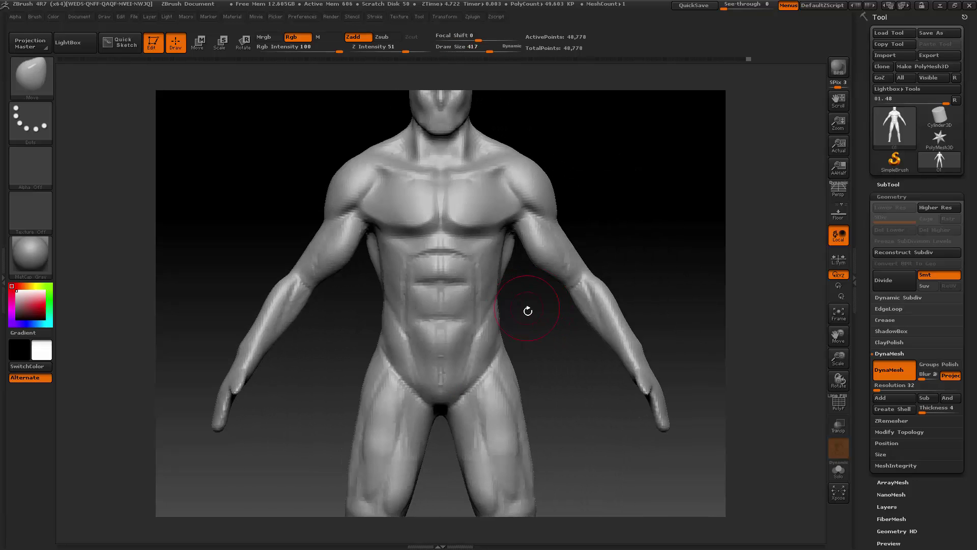
pyautogui.moveTo(528, 310)
pyautogui.mouseDown(button='right')
pyautogui.moveTo(509, 279)
pyautogui.moveTo(540, 336)
pyautogui.mouseUp(button='right')
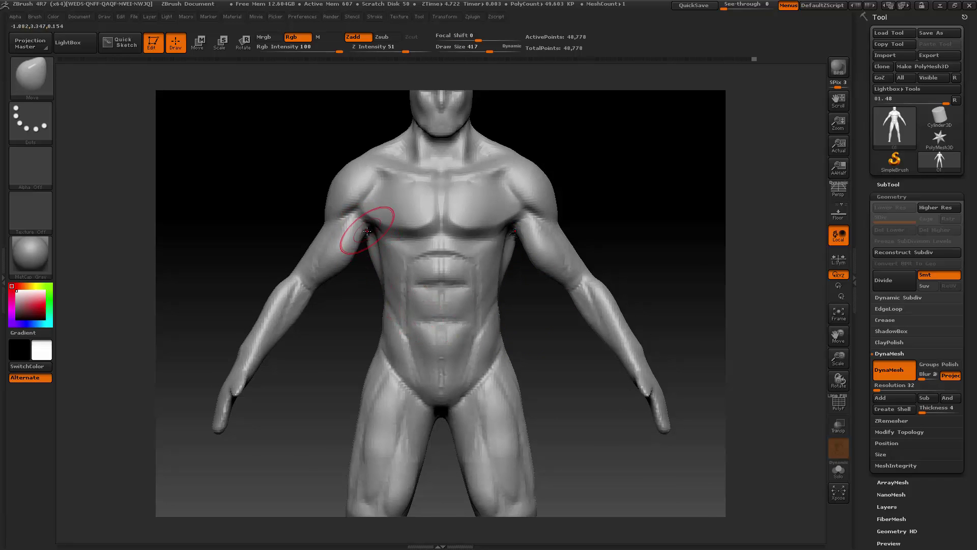
# - Adjust the armpit area from the front with the Move brush, reducing its draw size to 290
pyautogui.press('space')
pyautogui.moveTo(614, 219)
pyautogui.mouseDown()
pyautogui.moveTo(622, 201)
pyautogui.moveTo(625, 209)
pyautogui.mouseUp()
pyautogui.press('space')
pyautogui.moveTo(625, 209); pyautogui.dragTo(617, 210)
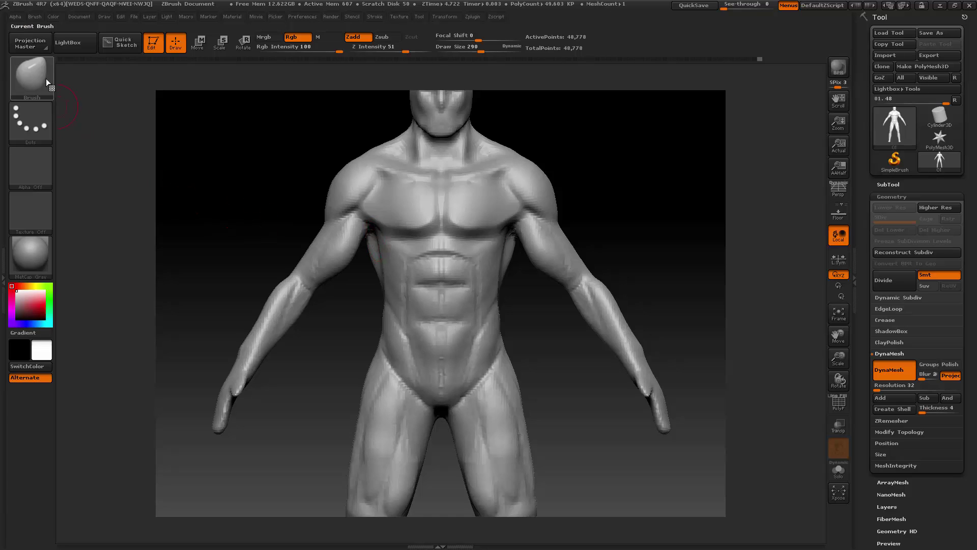
# - Remesh the figure with DynaMesh and add volume to the biceps with ClayBuildup at draw size 197
pyautogui.click(47, 81)
pyautogui.click(123, 80)
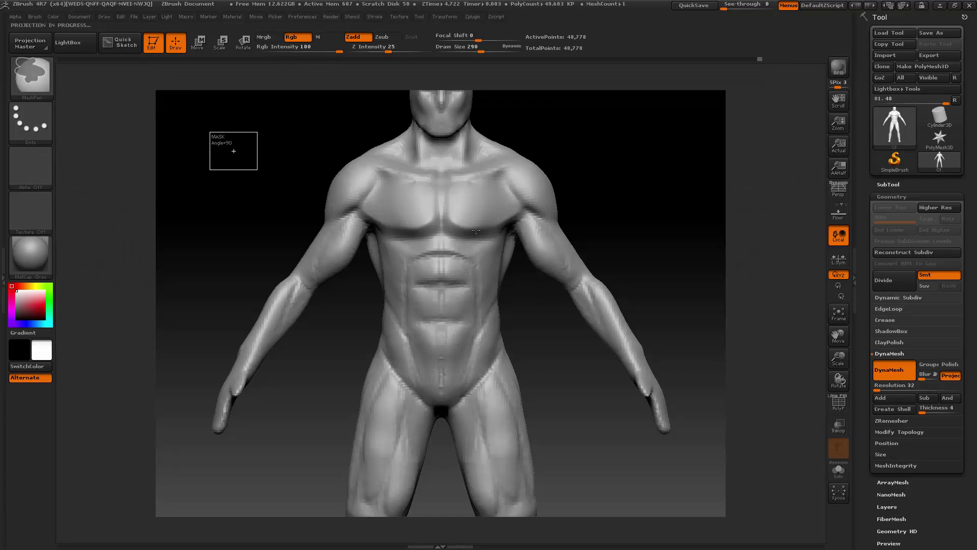
pyautogui.moveTo(840, 335); pyautogui.dragTo(925, 376)
pyautogui.press('space')
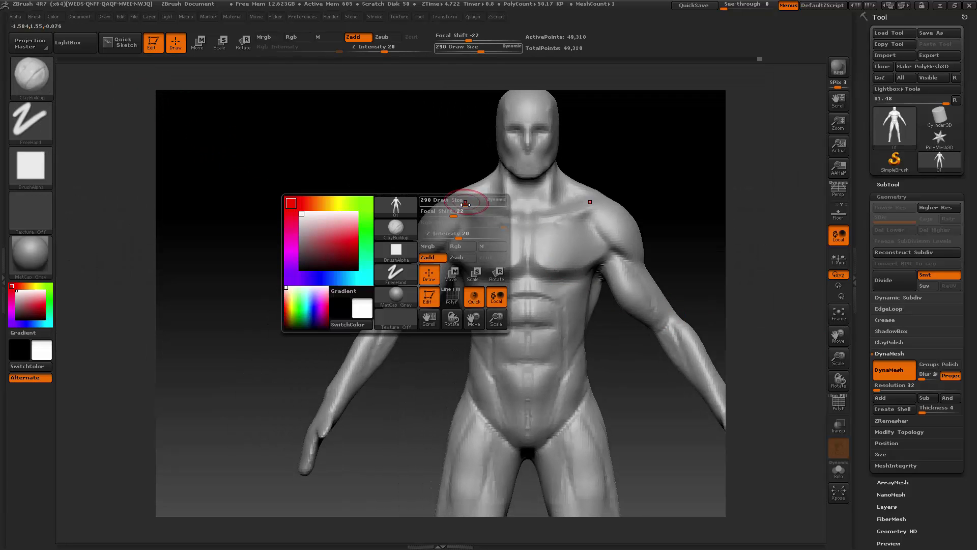
pyautogui.moveTo(465, 204); pyautogui.dragTo(459, 204)
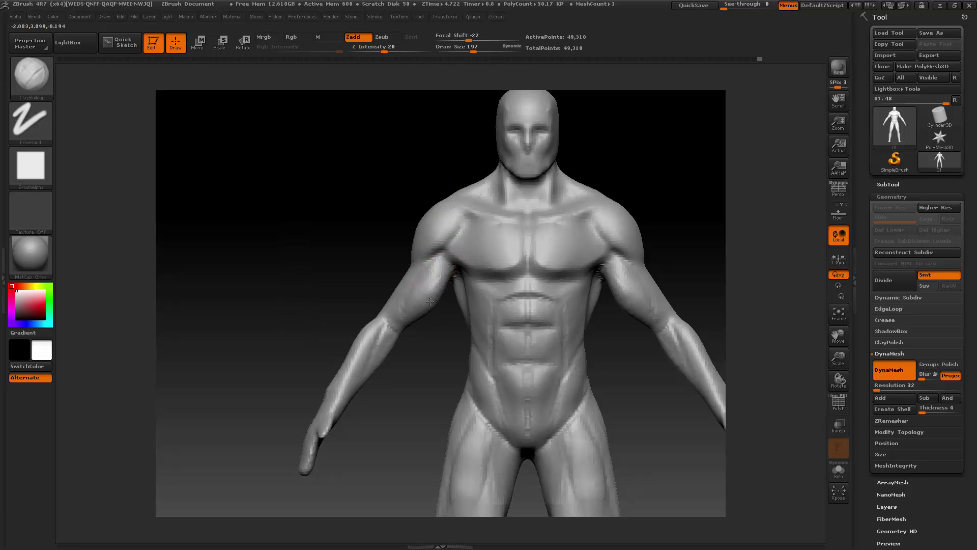
pyautogui.moveTo(436, 284)
pyautogui.mouseDown()
pyautogui.moveTo(428, 273)
pyautogui.moveTo(436, 267)
pyautogui.mouseUp()
pyautogui.moveTo(419, 312); pyautogui.dragTo(419, 322)
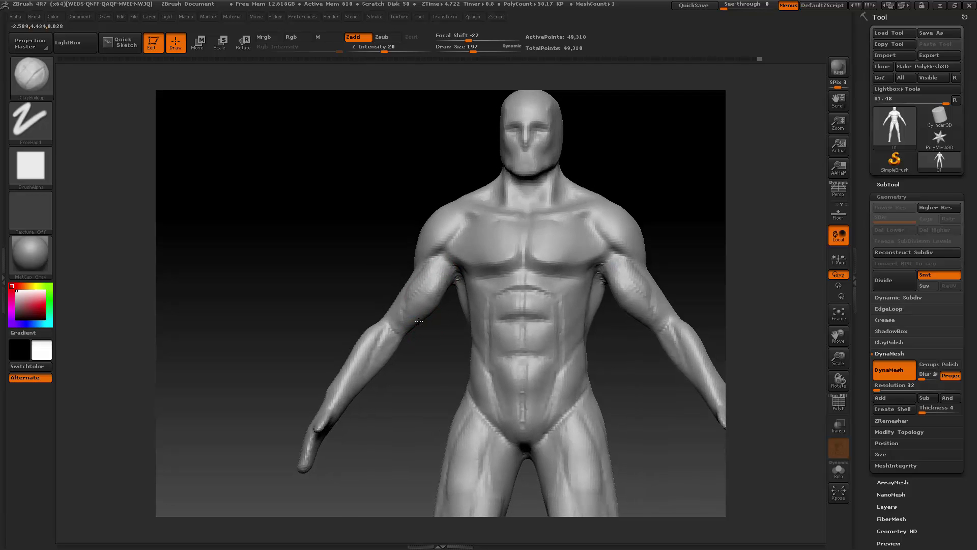
pyautogui.moveTo(689, 200); pyautogui.dragTo(702, 211)
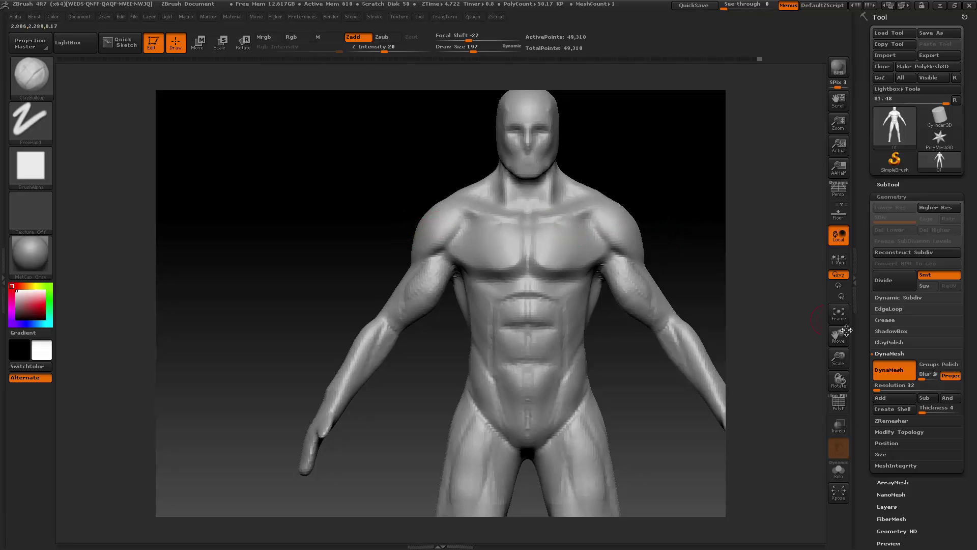
# - Smooth the inner upper arms near the armpits and refine the biceps close up with ClayBuildup at draw size 197
pyautogui.moveTo(842, 333)
pyautogui.mouseDown()
pyautogui.moveTo(809, 334)
pyautogui.moveTo(830, 349)
pyautogui.moveTo(713, 316)
pyautogui.mouseUp()
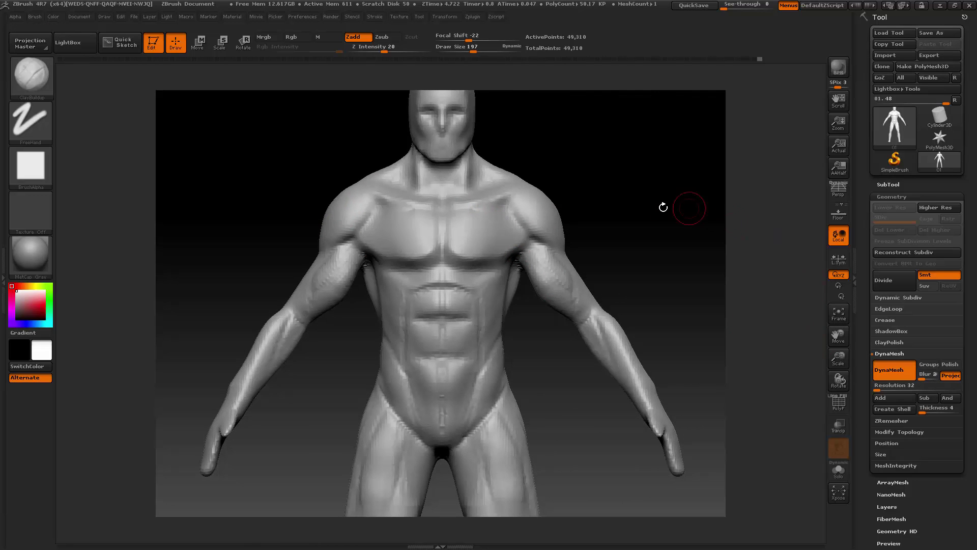
pyautogui.moveTo(661, 207); pyautogui.dragTo(719, 248)
pyautogui.moveTo(837, 357)
pyautogui.mouseDown()
pyautogui.moveTo(835, 340)
pyautogui.moveTo(857, 362)
pyautogui.mouseUp()
pyautogui.moveTo(716, 203); pyautogui.dragTo(714, 194)
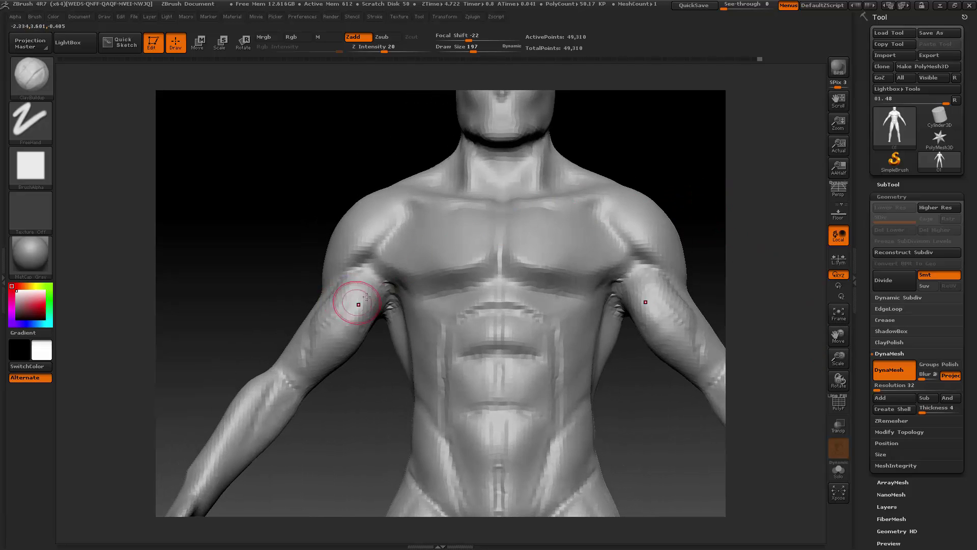
pyautogui.keyDown('shift'); pyautogui.moveTo(381, 284); pyautogui.dragTo(386, 302); pyautogui.keyUp('shift')
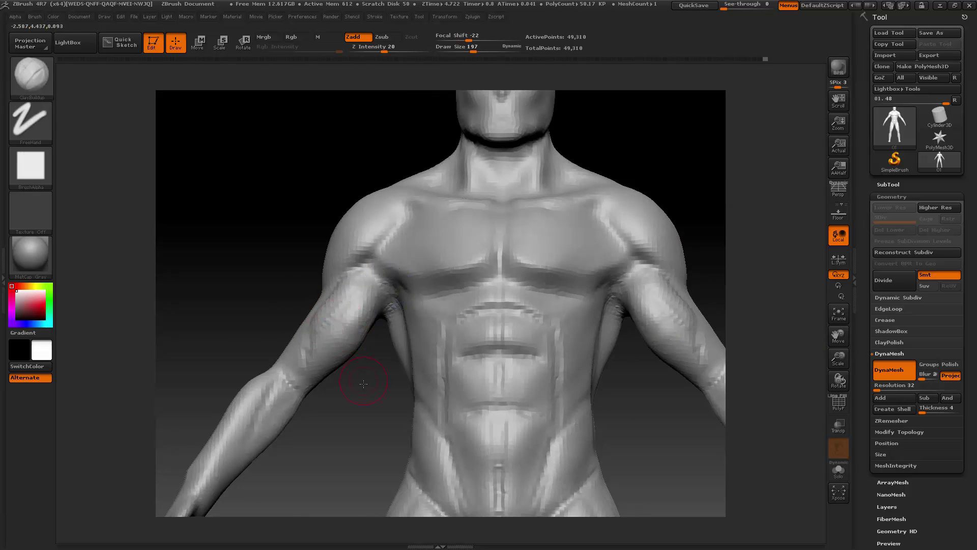
pyautogui.keyDown('shift'); pyautogui.moveTo(349, 403); pyautogui.dragTo(355, 366); pyautogui.keyUp('shift')
pyautogui.moveTo(354, 306); pyautogui.dragTo(369, 289)
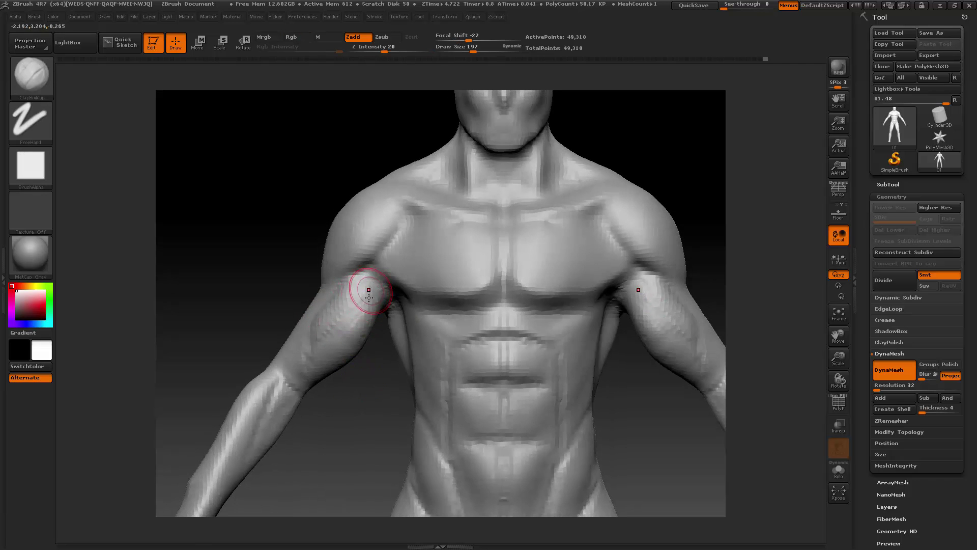
# - Set up the Standard brush with Alpha 41, focal shift 49 and draw size 86
pyautogui.moveTo(368, 373); pyautogui.dragTo(369, 345)
pyautogui.press('space')
pyautogui.moveTo(381, 307); pyautogui.dragTo(364, 307)
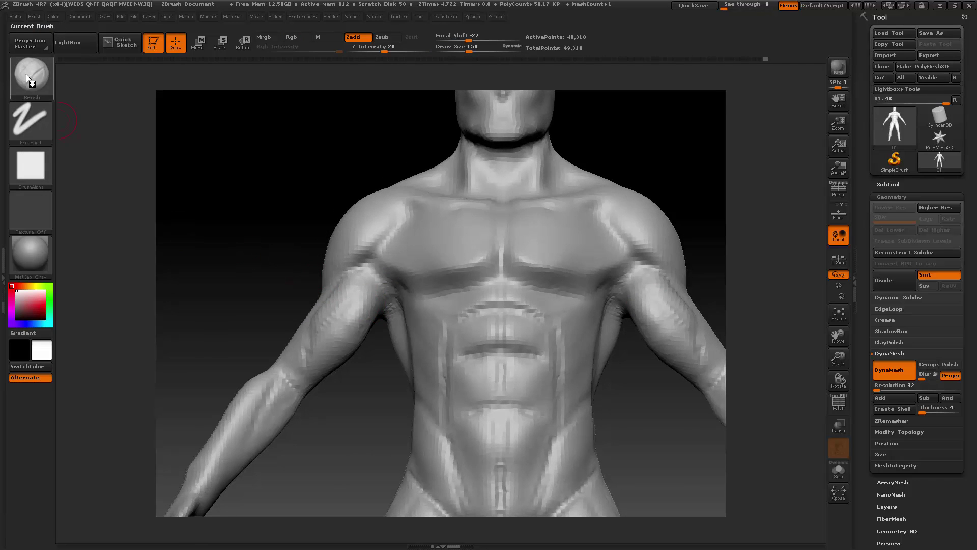
pyautogui.click(26, 75)
pyautogui.click(403, 99)
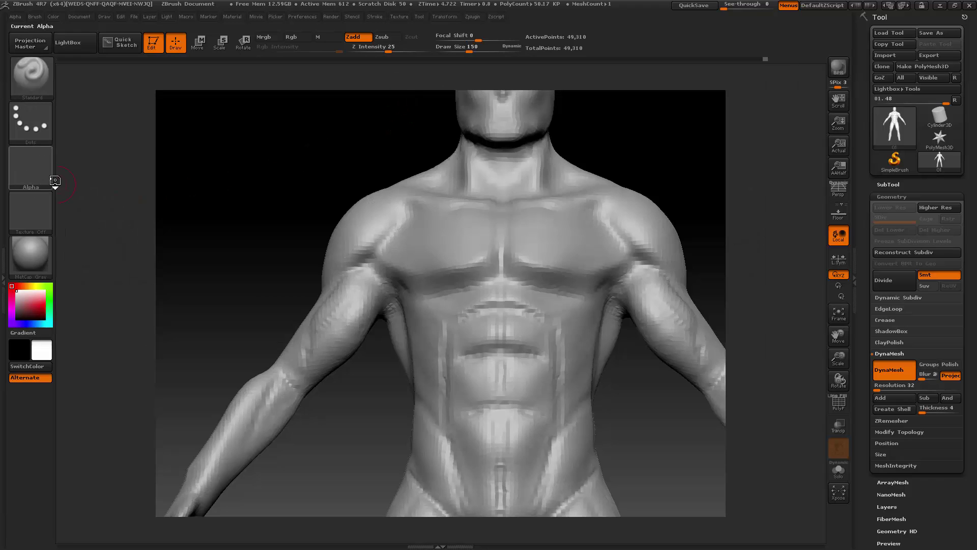
pyautogui.click(51, 178)
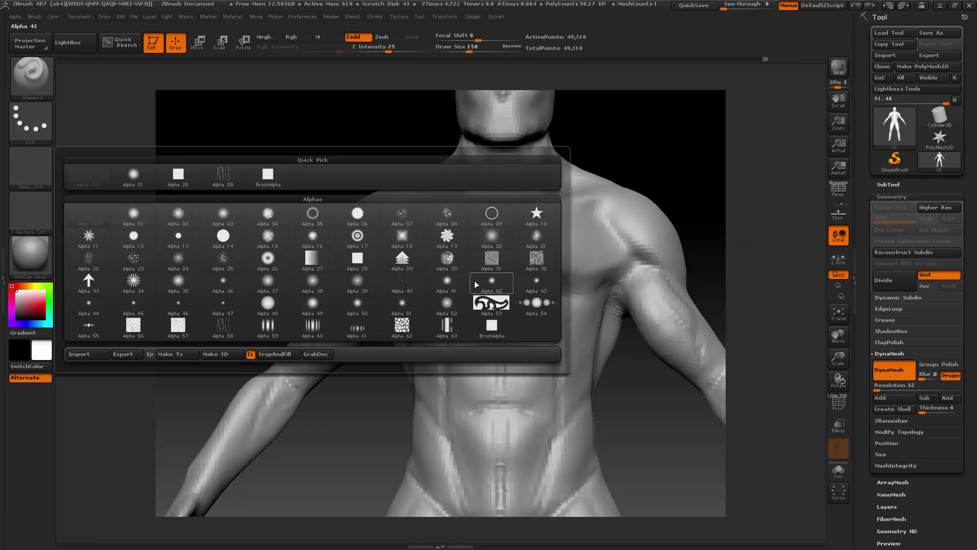
pyautogui.click(443, 284)
pyautogui.press('space')
pyautogui.moveTo(448, 304)
pyautogui.mouseDown()
pyautogui.moveTo(467, 304)
pyautogui.moveTo(425, 294)
pyautogui.mouseUp()
pyautogui.press('space')
pyautogui.moveTo(353, 350); pyautogui.dragTo(368, 357)
# - Carve the crease between deltoids, armpits and biceps and along the outer biceps with the Standard brush at draw size 86
pyautogui.moveTo(367, 273); pyautogui.dragTo(386, 269)
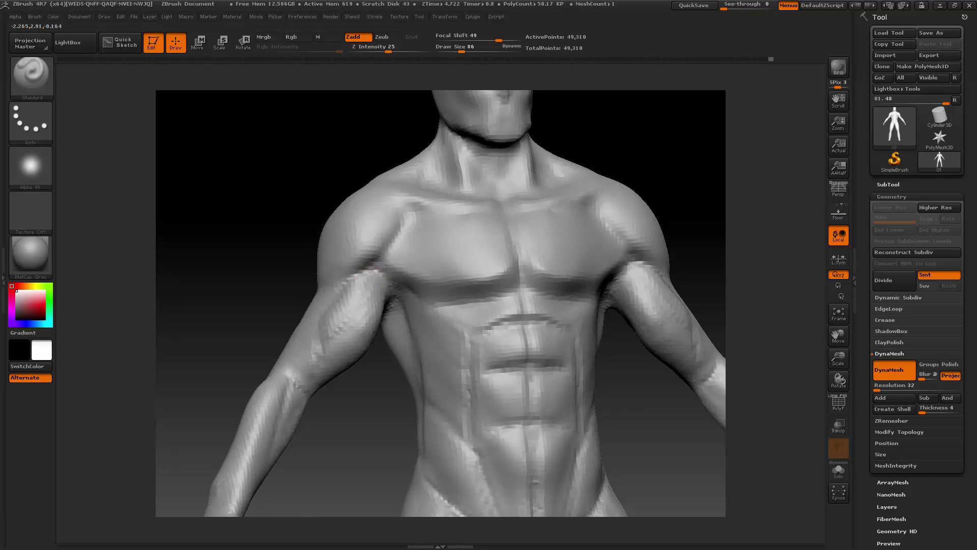
pyautogui.moveTo(392, 305); pyautogui.dragTo(381, 279)
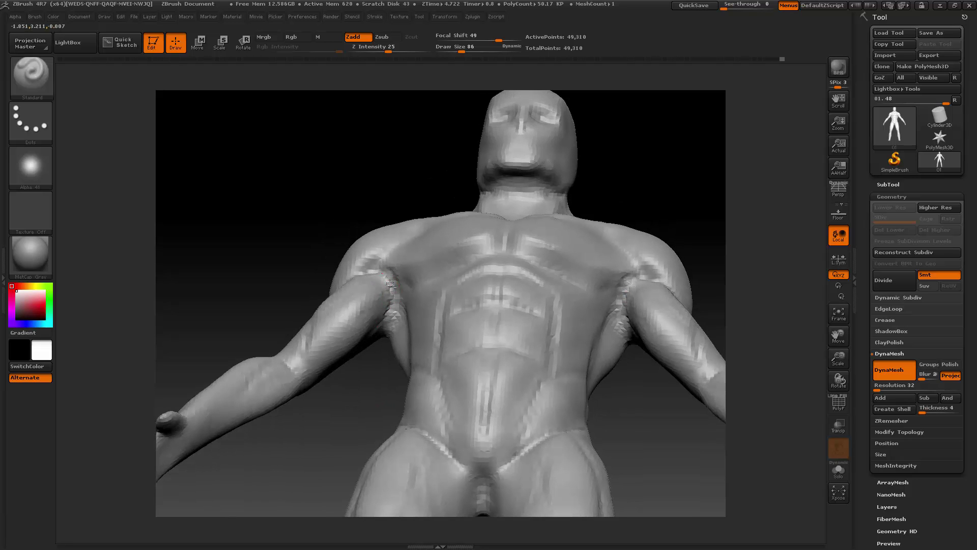
pyautogui.moveTo(310, 244); pyautogui.dragTo(322, 259)
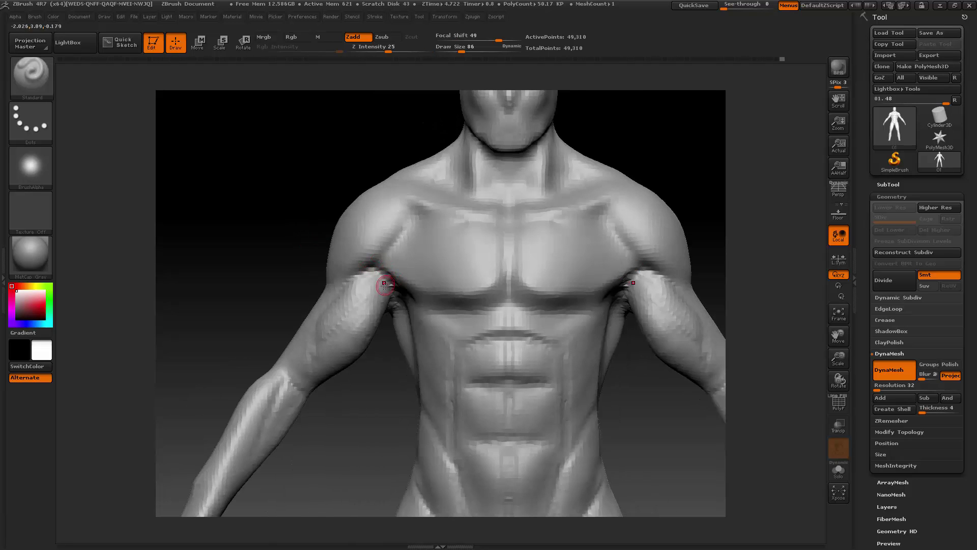
pyautogui.moveTo(388, 305); pyautogui.dragTo(381, 291, button='right')
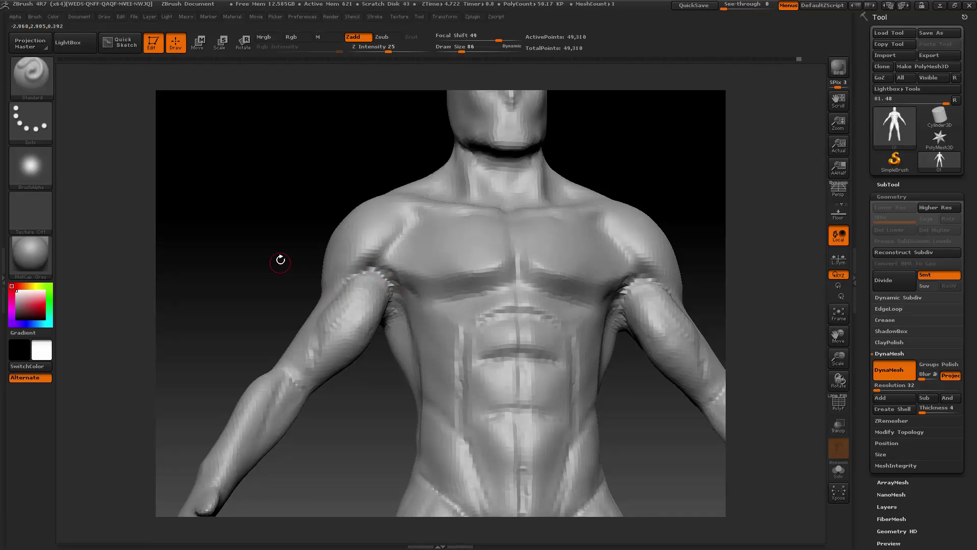
pyautogui.moveTo(280, 258); pyautogui.dragTo(312, 286)
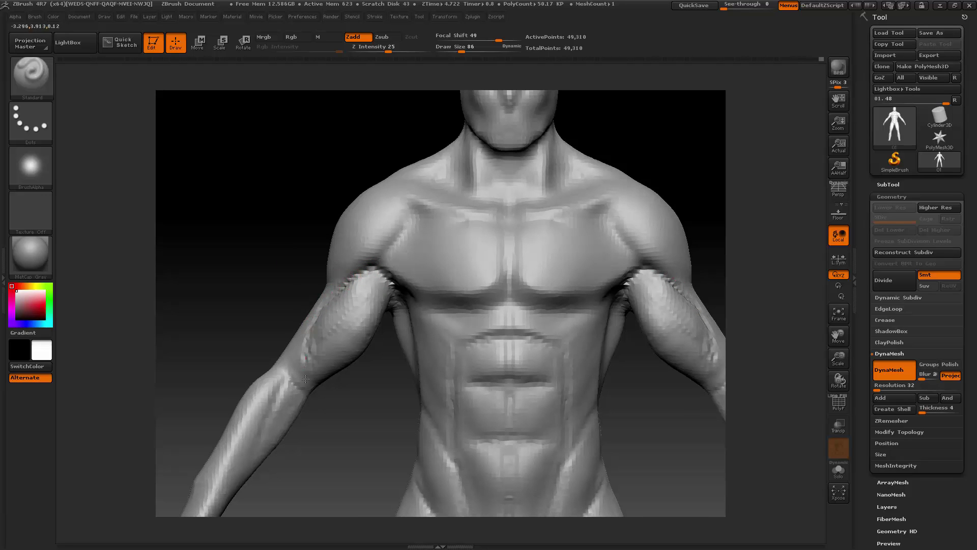
pyautogui.moveTo(348, 403); pyautogui.dragTo(388, 292)
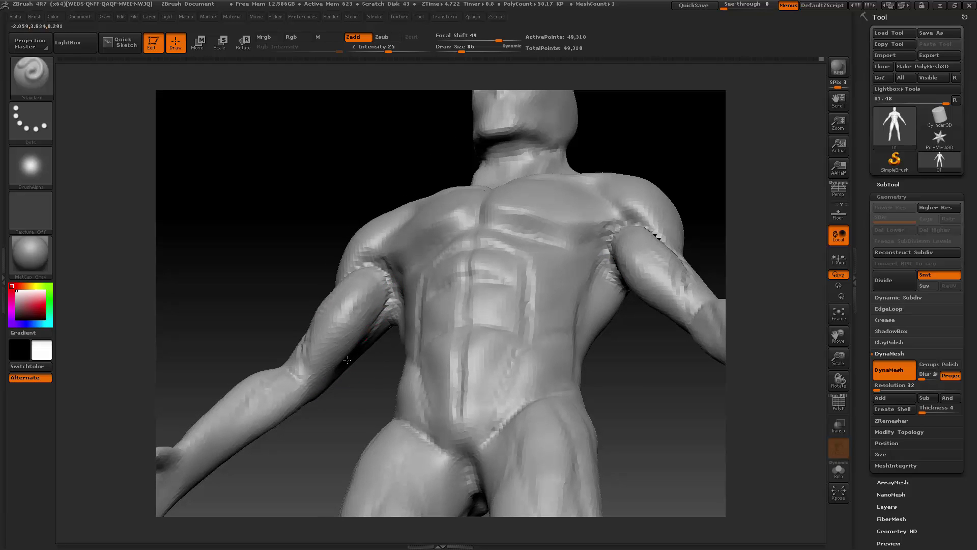
pyautogui.moveTo(340, 358)
pyautogui.mouseDown()
pyautogui.moveTo(321, 362)
pyautogui.moveTo(349, 348)
pyautogui.moveTo(347, 438)
pyautogui.mouseUp()
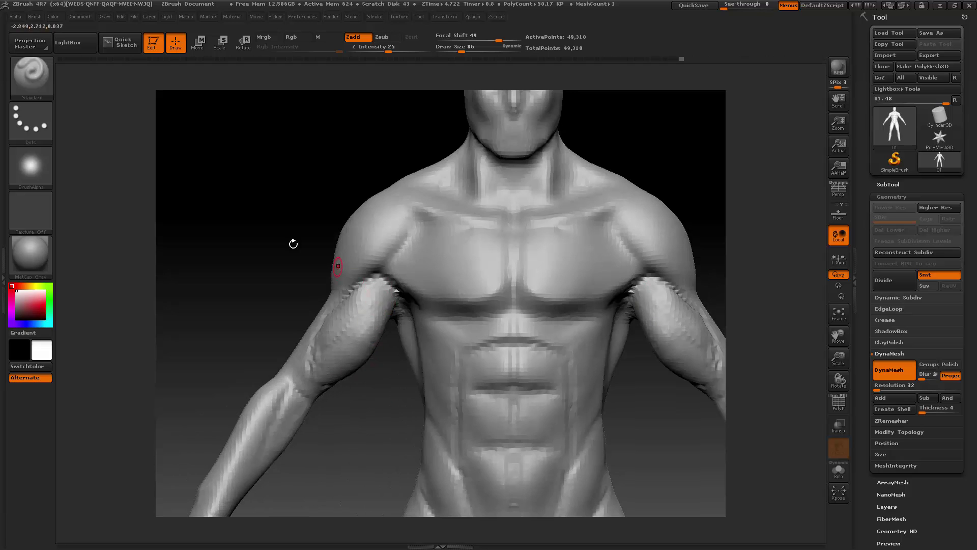
# - Build up the biceps from several angles with the ClayBuildup brush, starting at draw size 165
pyautogui.click(38, 82)
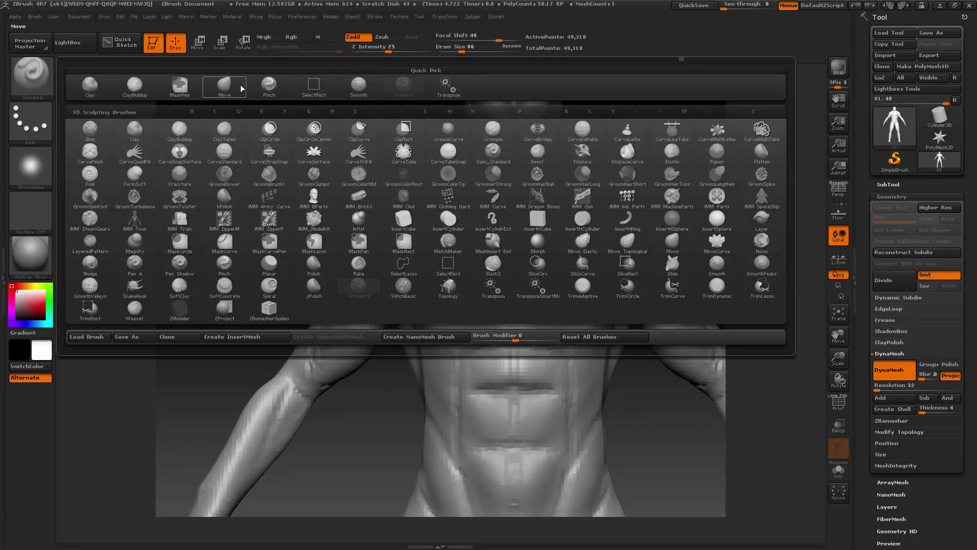
pyautogui.click(135, 85)
pyautogui.press('space')
pyautogui.press('s')
pyautogui.moveTo(228, 110); pyautogui.dragTo(224, 109)
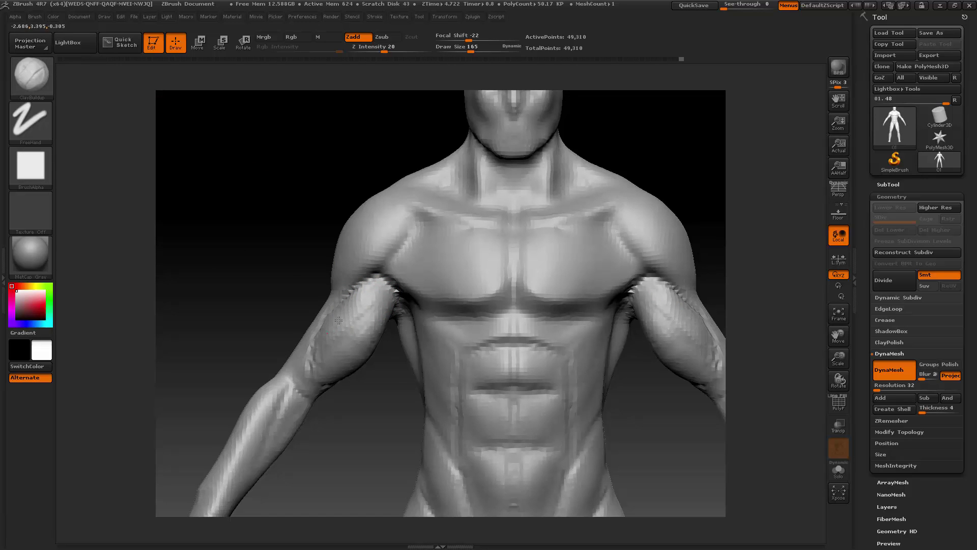
pyautogui.moveTo(253, 309)
pyautogui.mouseDown()
pyautogui.moveTo(338, 306)
pyautogui.moveTo(344, 334)
pyautogui.moveTo(317, 373)
pyautogui.moveTo(358, 367)
pyautogui.moveTo(376, 328)
pyautogui.moveTo(351, 336)
pyautogui.mouseUp()
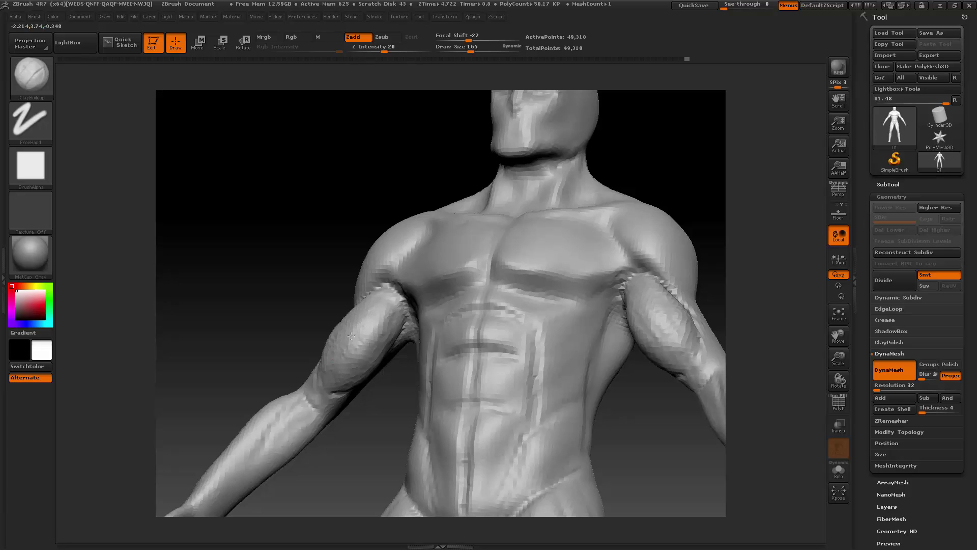
pyautogui.moveTo(371, 395); pyautogui.dragTo(396, 353)
pyautogui.moveTo(326, 285)
pyautogui.mouseDown()
pyautogui.moveTo(332, 310)
pyautogui.moveTo(384, 356)
pyautogui.moveTo(363, 365)
pyautogui.moveTo(373, 351)
pyautogui.mouseUp()
pyautogui.moveTo(367, 443)
pyautogui.mouseDown()
pyautogui.moveTo(383, 365)
pyautogui.moveTo(366, 381)
pyautogui.moveTo(397, 354)
pyautogui.moveTo(373, 345)
pyautogui.mouseUp()
pyautogui.moveTo(357, 291); pyautogui.dragTo(360, 323)
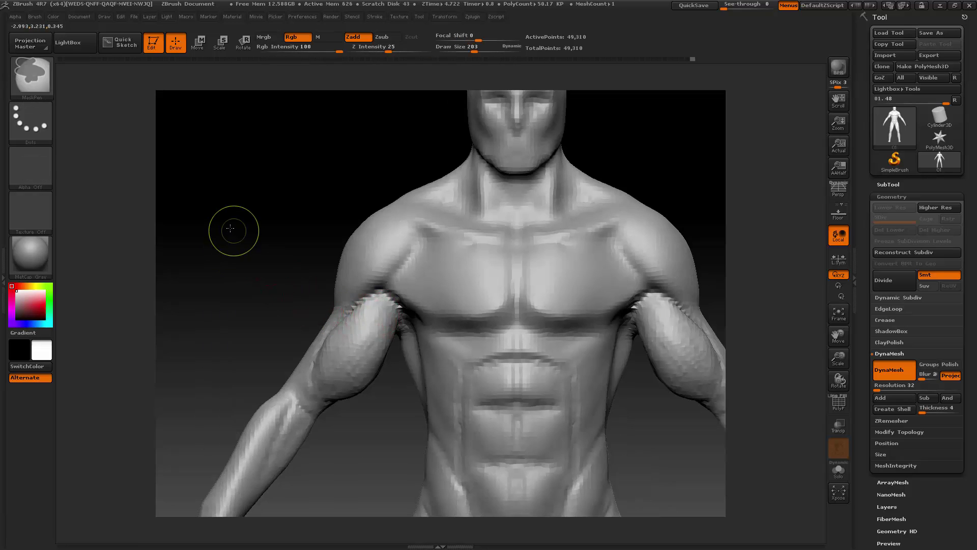
# - Remesh the figure with DynaMesh and smooth the biceps up to the armpit creases
pyautogui.keyDown('ctrl'); pyautogui.moveTo(232, 229); pyautogui.dragTo(277, 277); pyautogui.keyUp('ctrl')
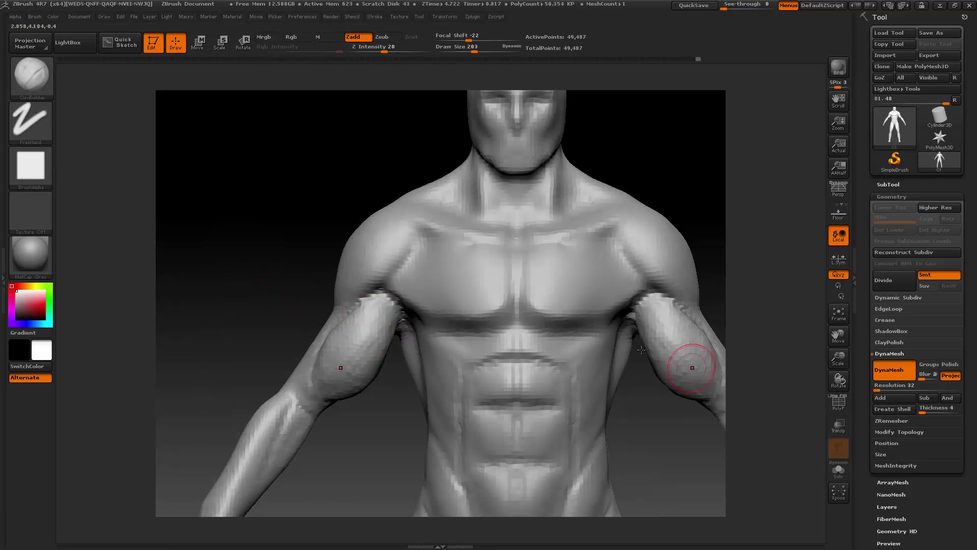
pyautogui.moveTo(371, 312)
pyautogui.keyDown('shift'); pyautogui.mouseDown()
pyautogui.moveTo(371, 299)
pyautogui.moveTo(345, 319)
pyautogui.moveTo(347, 386)
pyautogui.moveTo(384, 316)
pyautogui.moveTo(371, 296)
pyautogui.mouseUp(); pyautogui.keyUp('shift')
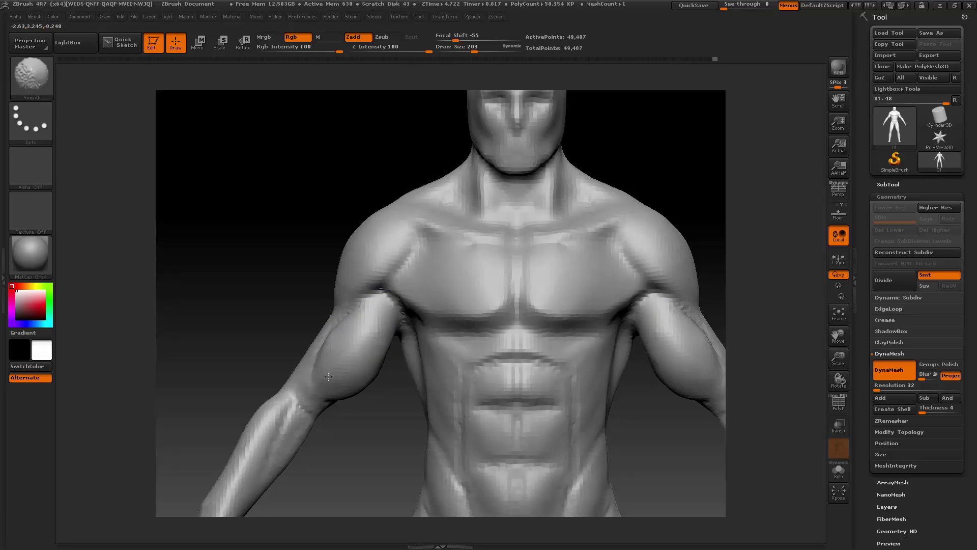
pyautogui.moveTo(372, 343)
pyautogui.keyDown('shift'); pyautogui.mouseDown()
pyautogui.moveTo(360, 318)
pyautogui.moveTo(366, 301)
pyautogui.mouseUp(); pyautogui.keyUp('shift')
pyautogui.moveTo(837, 360); pyautogui.dragTo(836, 324)
pyautogui.press('shift')
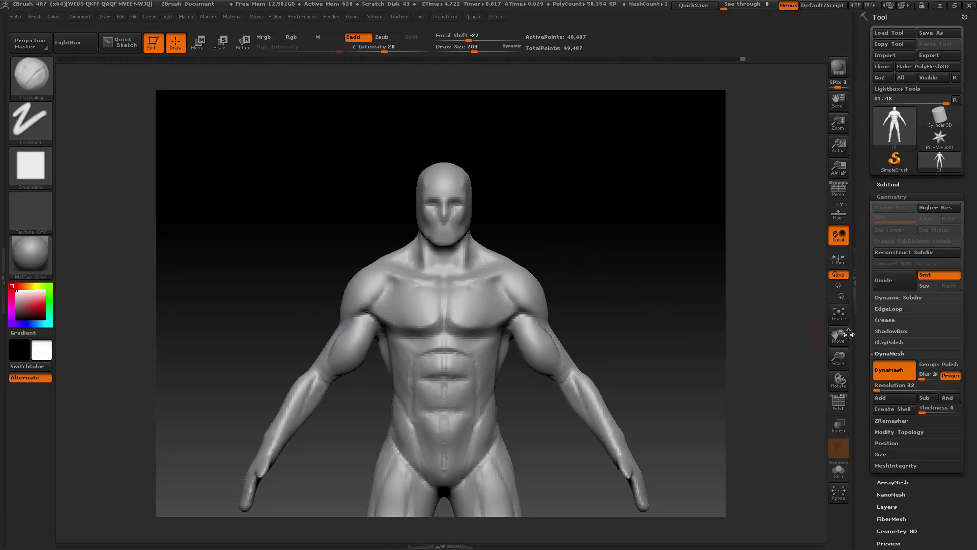
# - Adjust the upper arm and elbow shape from the front with the Move brush at draw sizes 698 and 290
pyautogui.moveTo(849, 335); pyautogui.dragTo(839, 328)
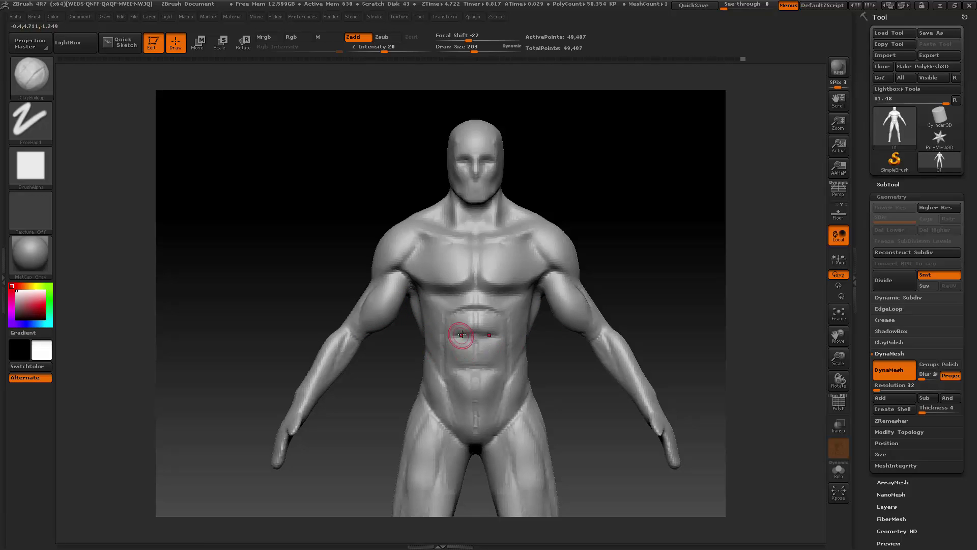
pyautogui.moveTo(453, 339)
pyautogui.mouseDown()
pyautogui.moveTo(462, 316)
pyautogui.moveTo(458, 345)
pyautogui.moveTo(440, 350)
pyautogui.mouseUp()
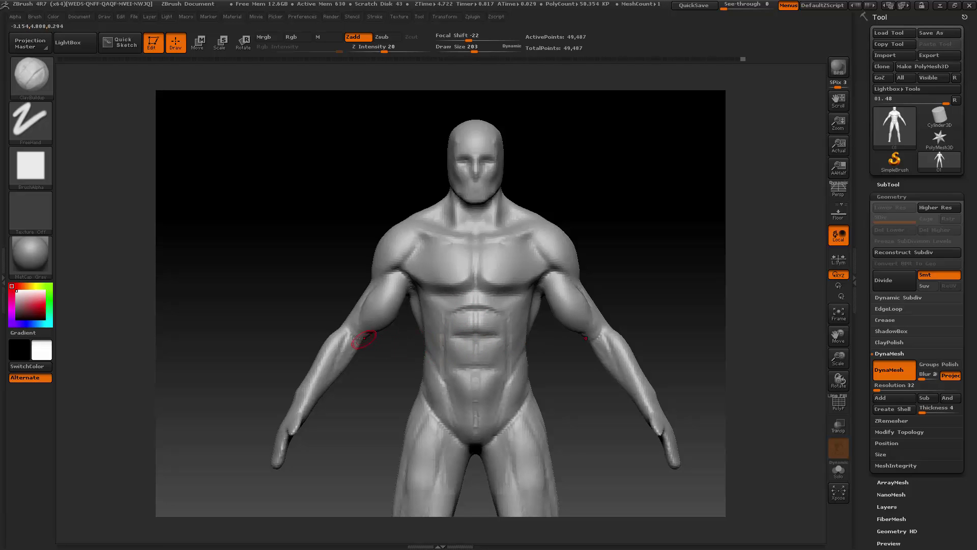
pyautogui.press('b')
pyautogui.press('m')
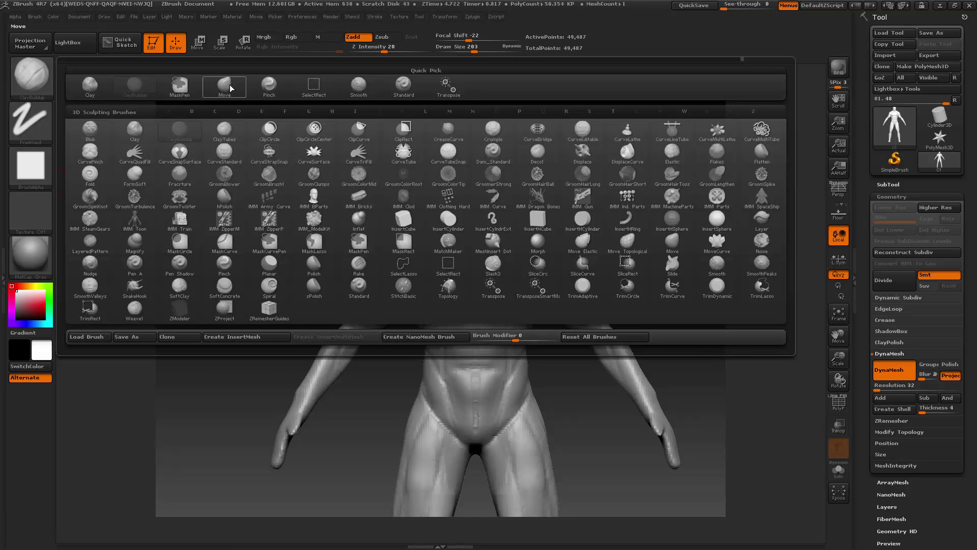
pyautogui.press('v')
pyautogui.press('space')
pyautogui.moveTo(359, 291); pyautogui.dragTo(389, 290)
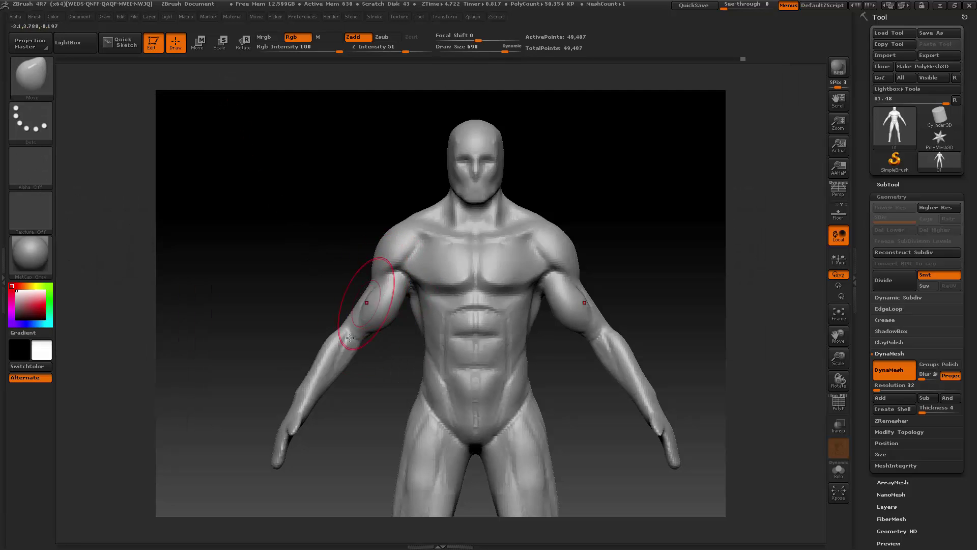
pyautogui.moveTo(363, 328); pyautogui.dragTo(364, 328)
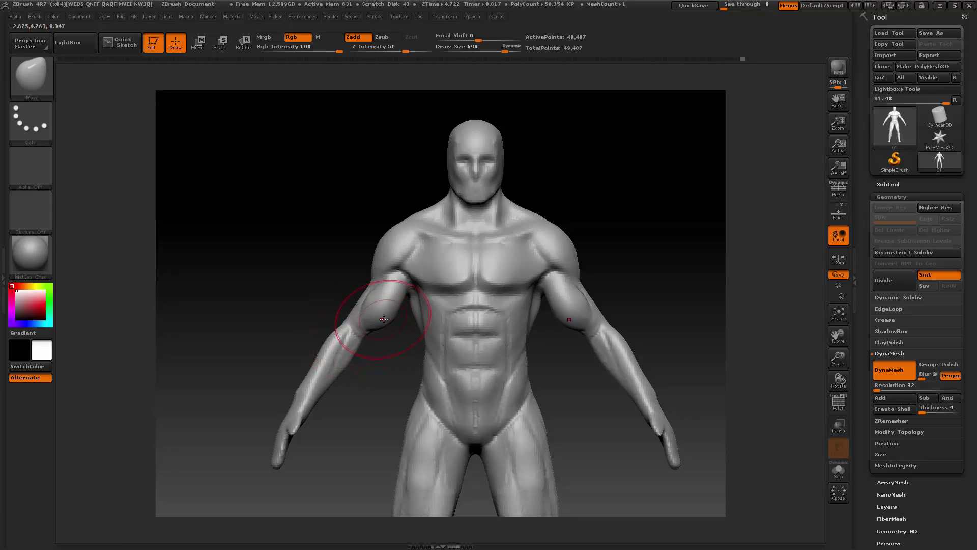
pyautogui.press('space')
pyautogui.moveTo(369, 328); pyautogui.dragTo(339, 327)
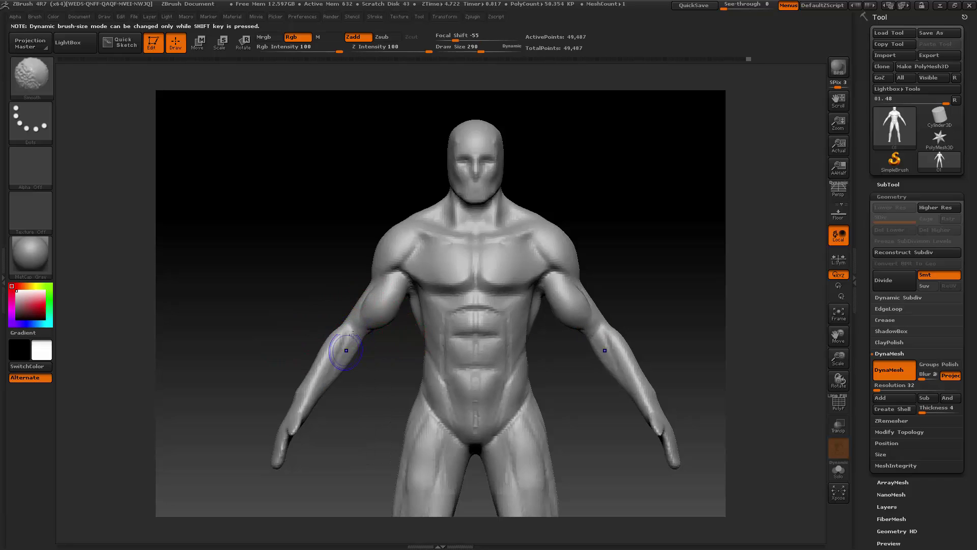
# - Add volume to the outer upper arm below the deltoid with ClayBuildup at draw size 208
pyautogui.click(43, 81)
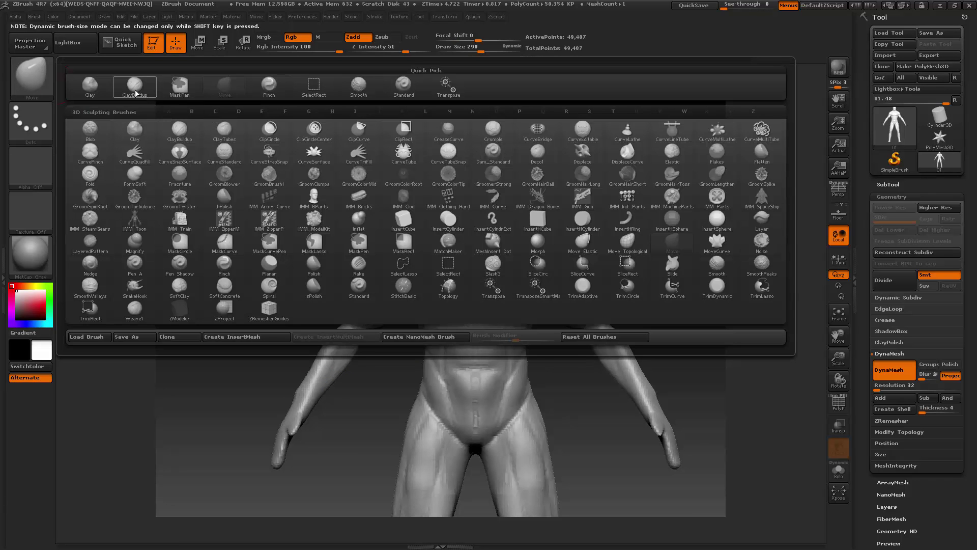
pyautogui.click(212, 118)
pyautogui.press('space')
pyautogui.moveTo(216, 139); pyautogui.dragTo(209, 138)
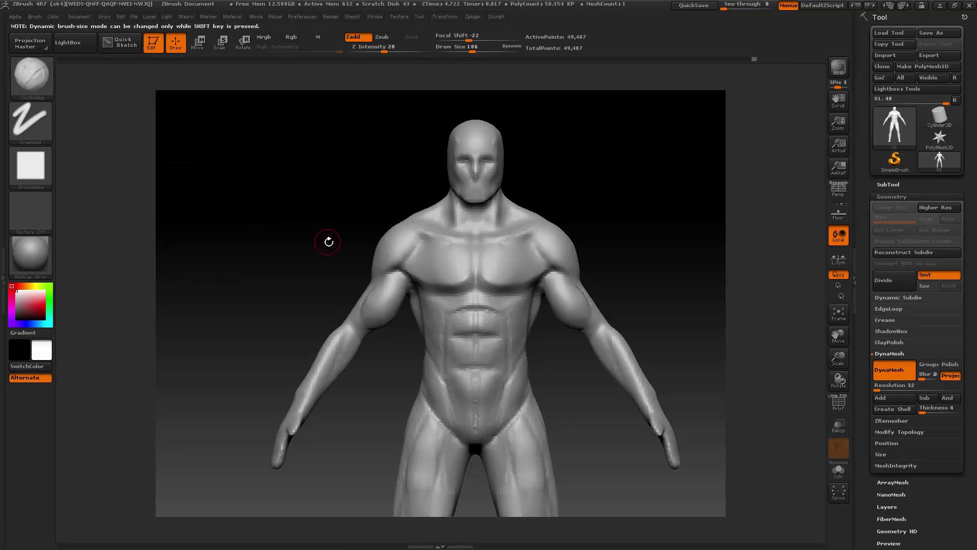
pyautogui.moveTo(324, 243); pyautogui.dragTo(458, 237)
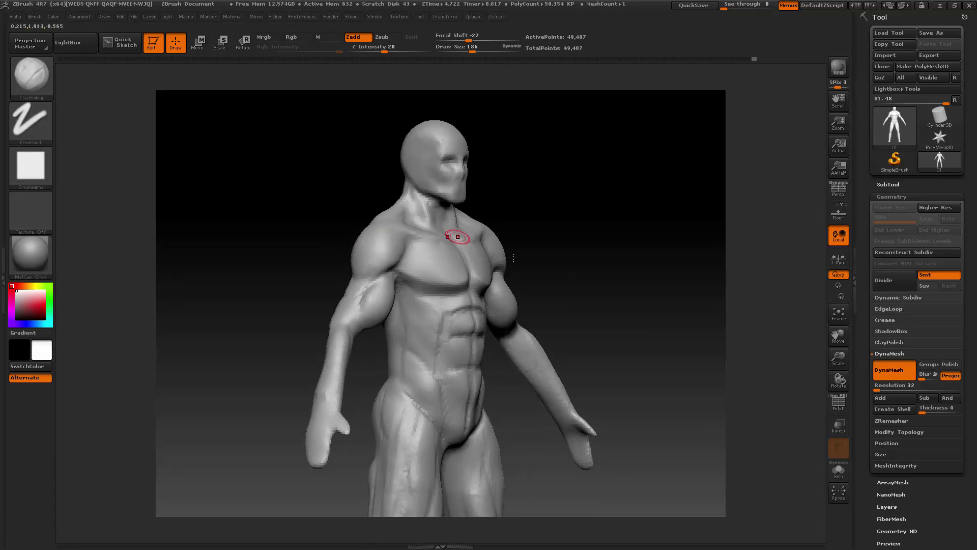
pyautogui.moveTo(839, 355); pyautogui.dragTo(839, 387)
pyautogui.moveTo(839, 334); pyautogui.dragTo(820, 341)
pyautogui.moveTo(326, 273); pyautogui.dragTo(465, 273)
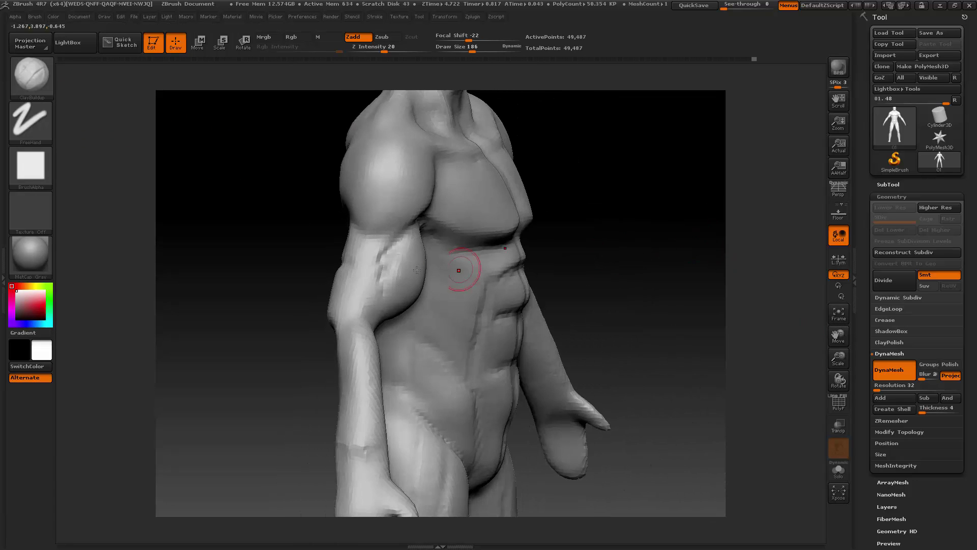
pyautogui.press('space')
pyautogui.moveTo(369, 242); pyautogui.dragTo(372, 242)
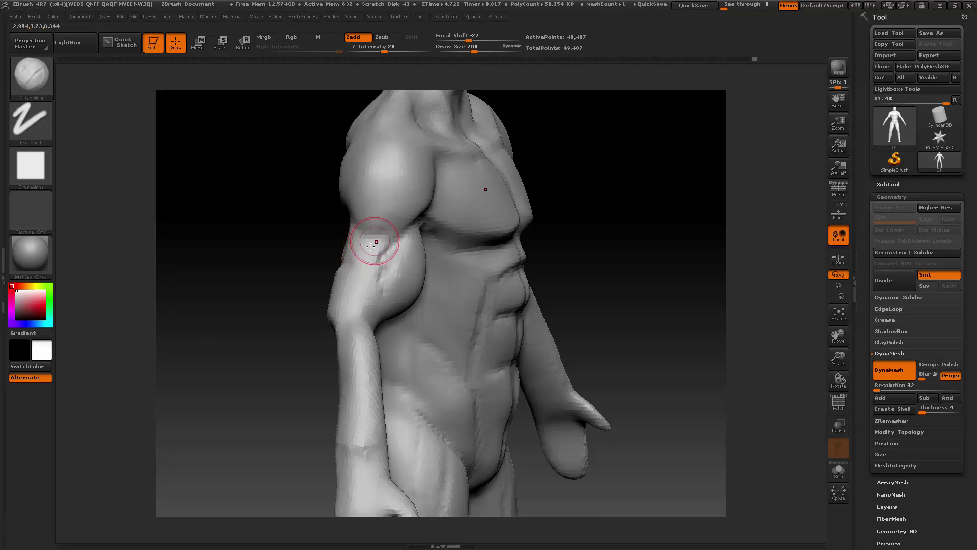
pyautogui.moveTo(359, 237); pyautogui.dragTo(365, 279)
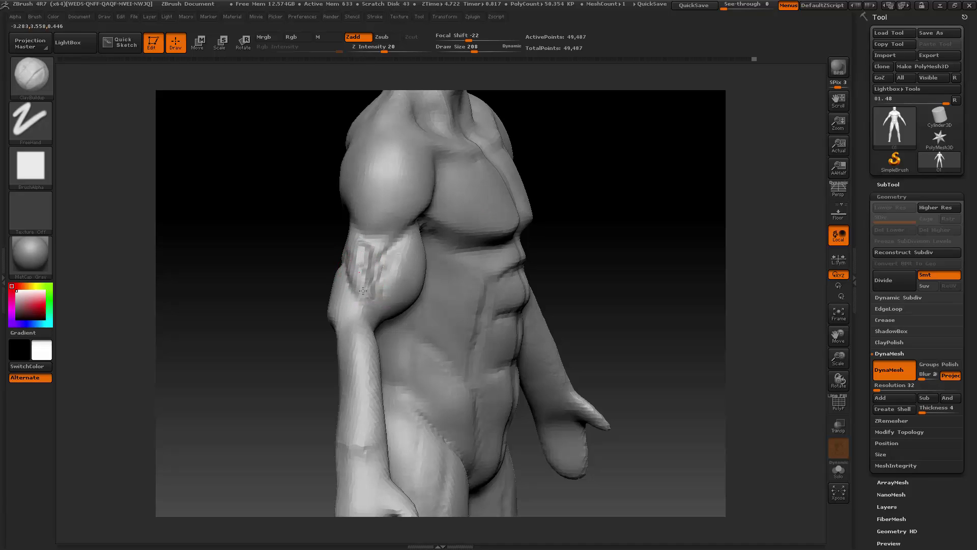
# - Shape the muscle between biceps and triceps on the outer upper arm from the side and back, smoothing its strokes
pyautogui.moveTo(606, 160); pyautogui.dragTo(540, 145)
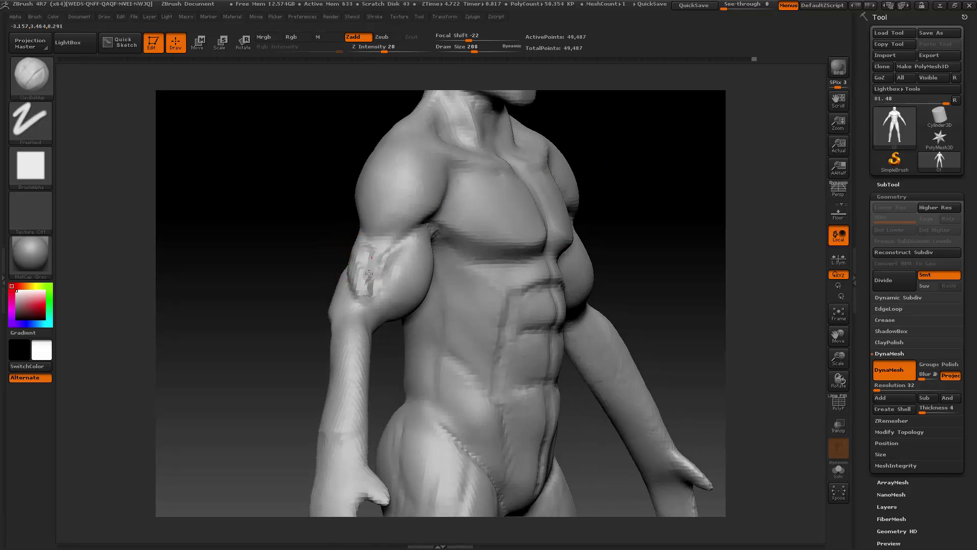
pyautogui.moveTo(262, 300); pyautogui.dragTo(346, 296)
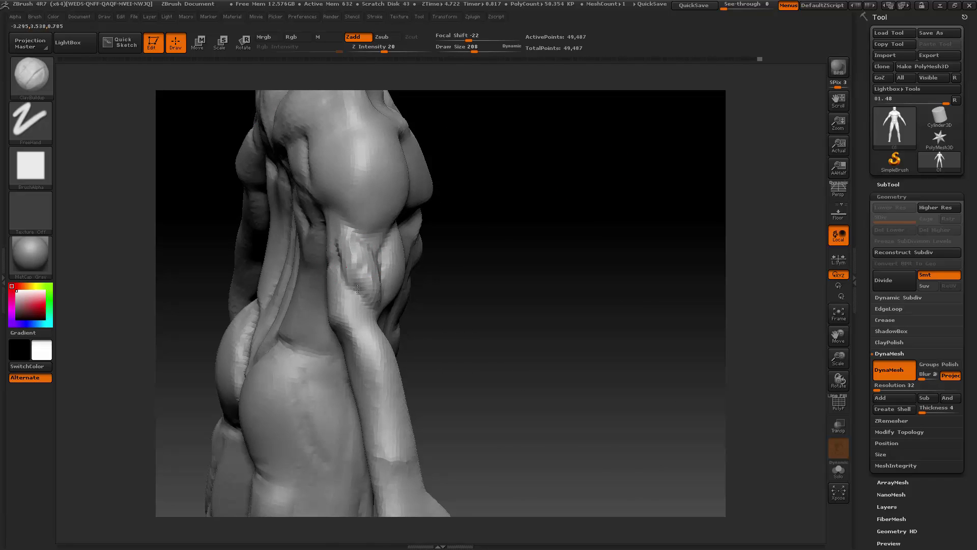
pyautogui.moveTo(416, 250)
pyautogui.mouseDown()
pyautogui.moveTo(360, 261)
pyautogui.moveTo(375, 308)
pyautogui.mouseUp()
pyautogui.press('shift')
pyautogui.moveTo(620, 175); pyautogui.dragTo(618, 184)
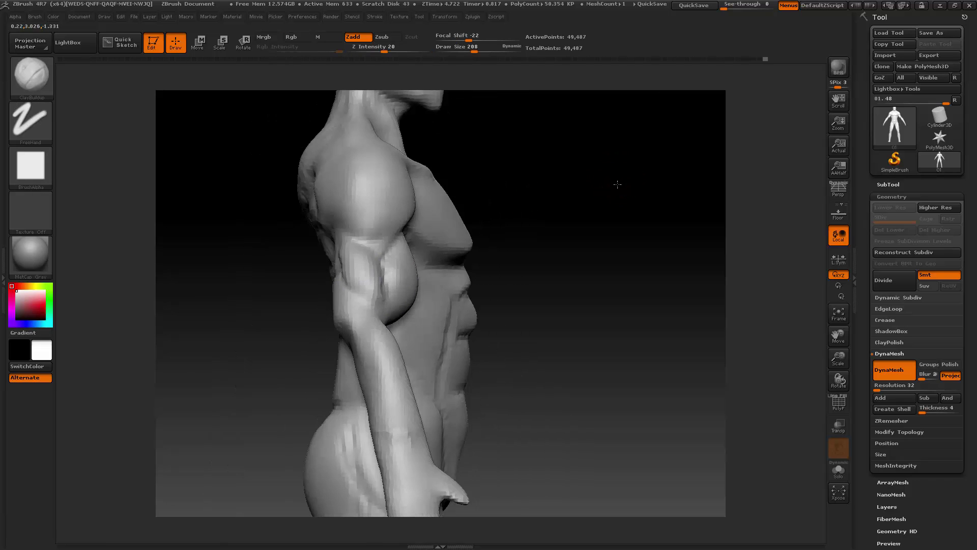
pyautogui.keyDown('shift'); pyautogui.moveTo(371, 316); pyautogui.dragTo(374, 323); pyautogui.keyUp('shift')
pyautogui.moveTo(576, 239); pyautogui.dragTo(448, 247)
pyautogui.moveTo(319, 278)
pyautogui.mouseDown()
pyautogui.moveTo(371, 255)
pyautogui.moveTo(382, 266)
pyautogui.moveTo(366, 299)
pyautogui.mouseUp()
pyautogui.moveTo(414, 255); pyautogui.dragTo(391, 307)
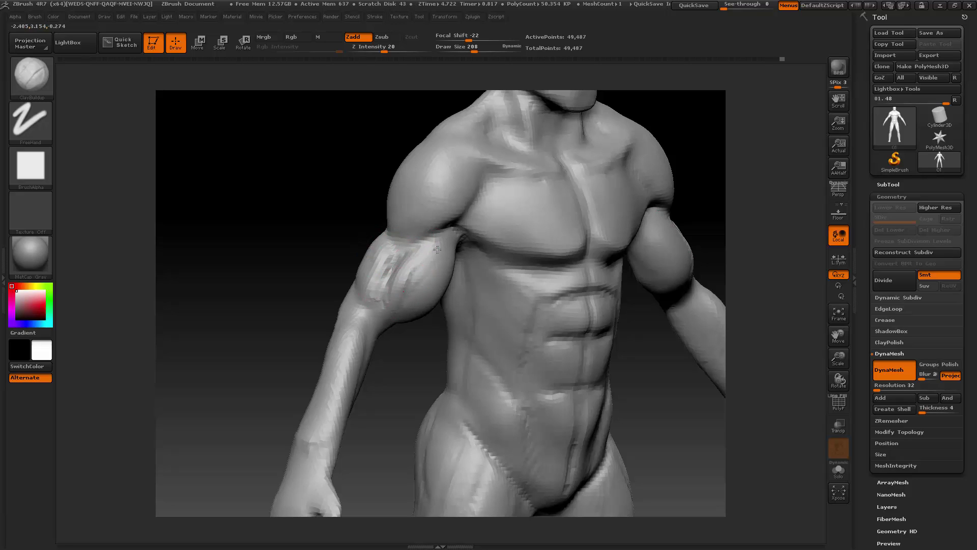
# - Fill the upper biceps near the armpit with ClayBuildup and smooth the biceps and outer arm muscle
pyautogui.moveTo(437, 250); pyautogui.dragTo(417, 285)
pyautogui.keyDown('shift'); pyautogui.moveTo(435, 249); pyautogui.dragTo(386, 258); pyautogui.keyUp('shift')
pyautogui.keyDown('shift'); pyautogui.moveTo(365, 305); pyautogui.dragTo(371, 251); pyautogui.keyUp('shift')
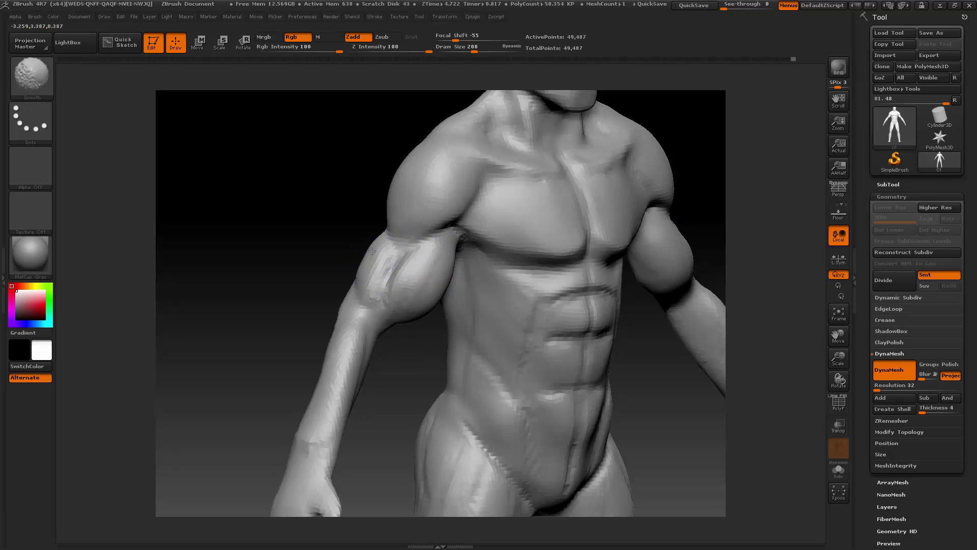
pyautogui.moveTo(297, 273)
pyautogui.mouseDown()
pyautogui.moveTo(313, 258)
pyautogui.moveTo(340, 292)
pyautogui.mouseUp()
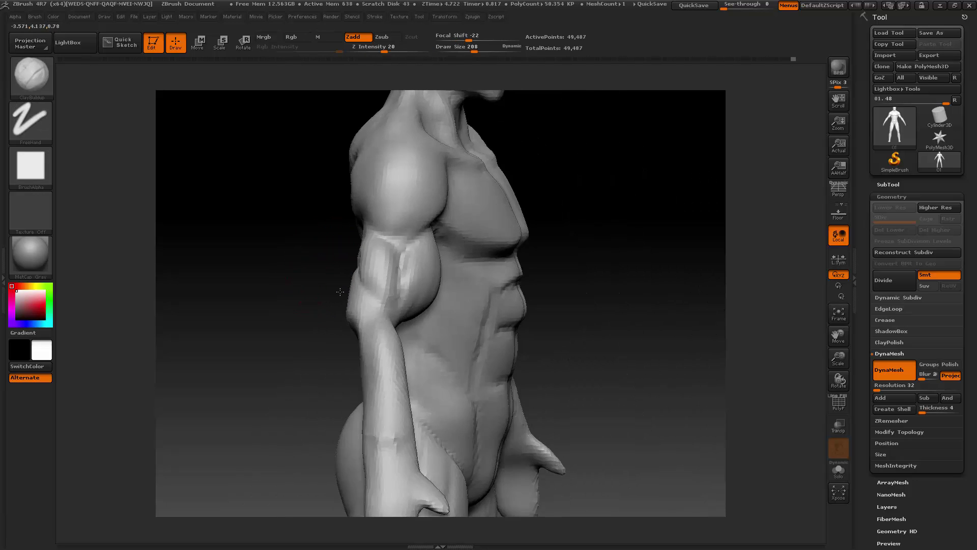
pyautogui.press('shift')
pyautogui.moveTo(382, 255)
pyautogui.keyDown('shift'); pyautogui.mouseDown()
pyautogui.moveTo(338, 319)
pyautogui.moveTo(316, 326)
pyautogui.moveTo(374, 285)
pyautogui.mouseUp(); pyautogui.keyUp('shift')
# - Reshape the upper torso outline below the armpit from the back with the Move brush at draw size 558
pyautogui.moveTo(839, 336); pyautogui.dragTo(970, 351)
pyautogui.press('space')
pyautogui.moveTo(373, 200)
pyautogui.mouseDown()
pyautogui.moveTo(367, 185)
pyautogui.moveTo(342, 202)
pyautogui.moveTo(380, 230)
pyautogui.moveTo(413, 294)
pyautogui.mouseUp()
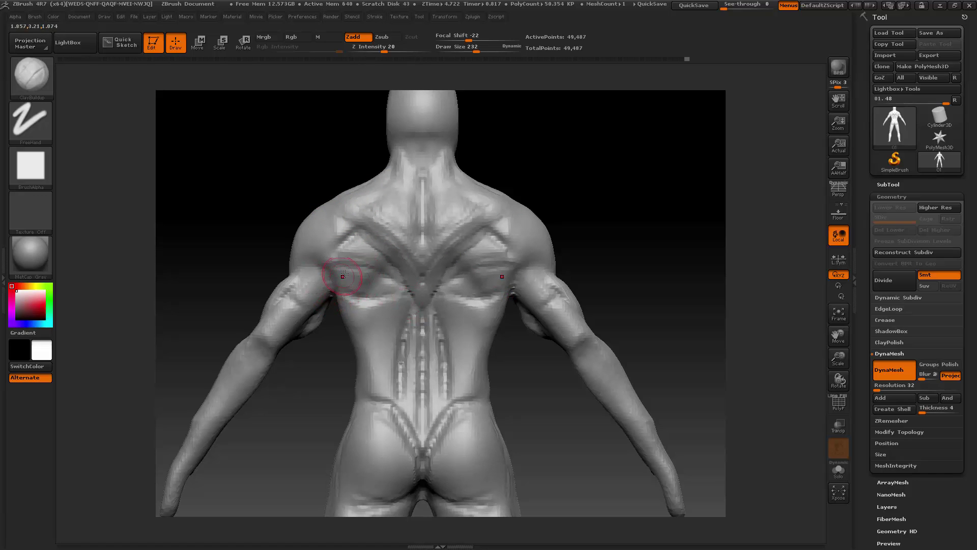
pyautogui.click(29, 73)
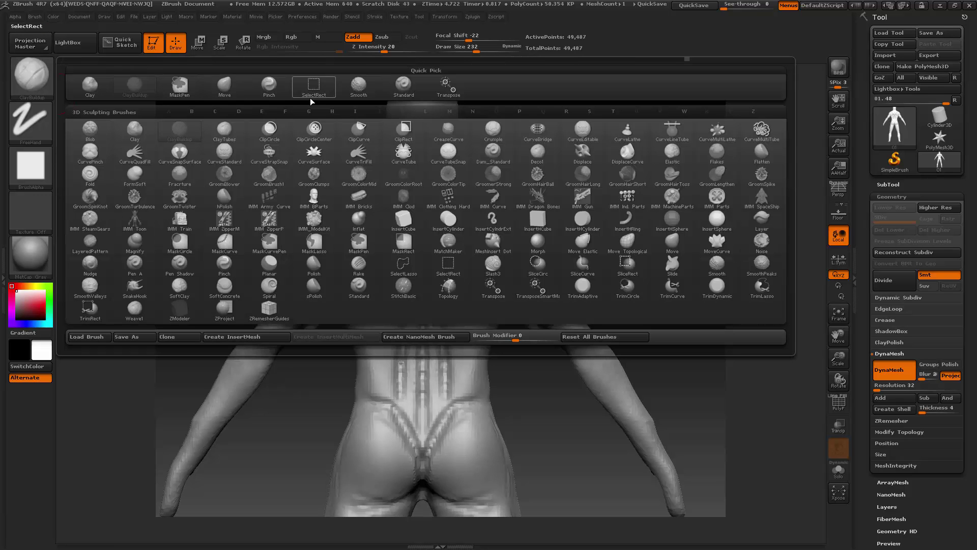
pyautogui.click(225, 86)
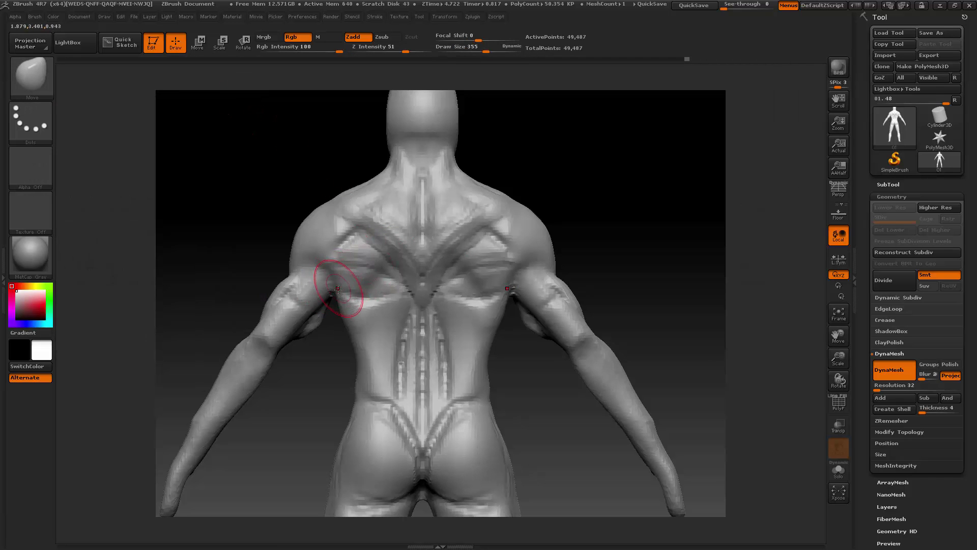
pyautogui.press('space')
pyautogui.moveTo(345, 290); pyautogui.dragTo(363, 290)
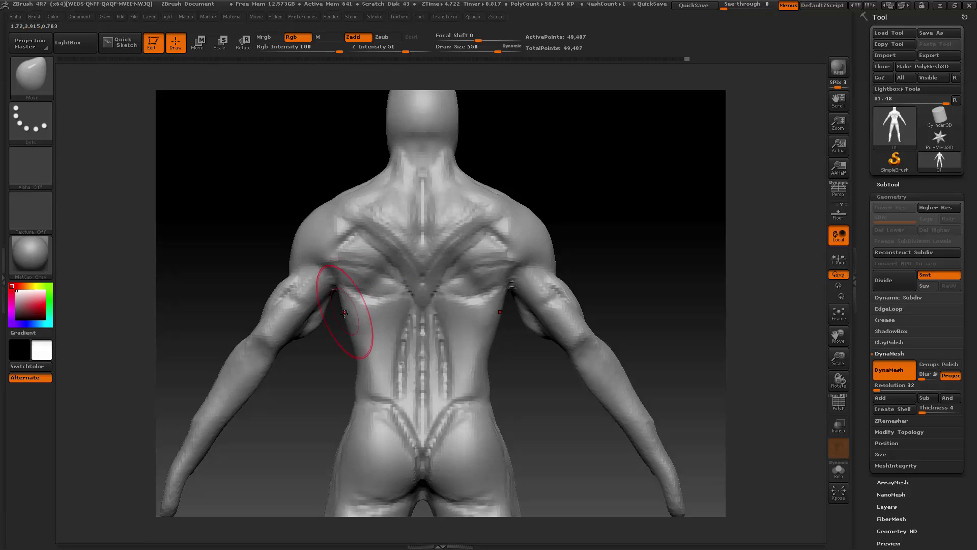
# - Build up the lower trapezius between the shoulder blades with ClayBuildup at draw size 232
pyautogui.click(49, 91)
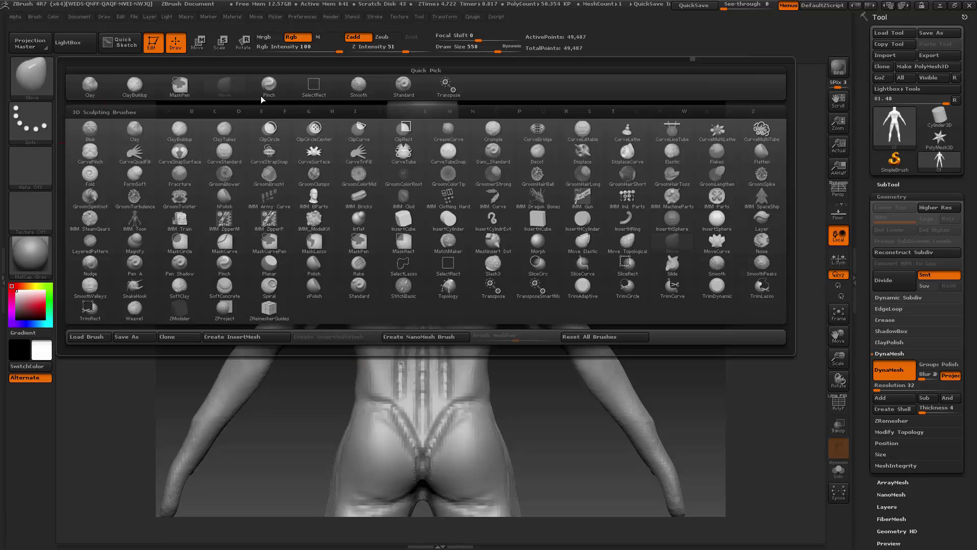
pyautogui.click(142, 88)
pyautogui.press('space')
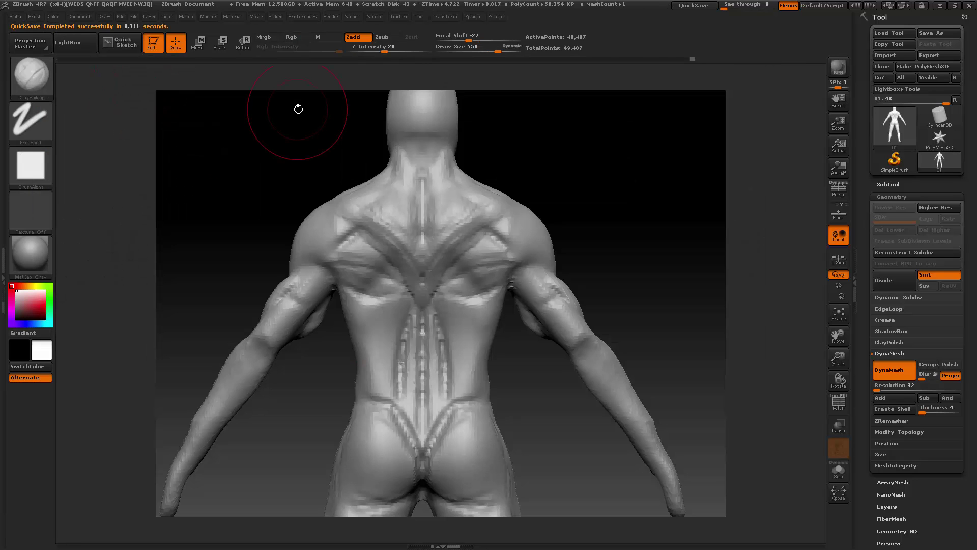
pyautogui.press('space')
pyautogui.moveTo(338, 192); pyautogui.dragTo(325, 192)
pyautogui.press('space')
pyautogui.moveTo(367, 225); pyautogui.dragTo(357, 224)
pyautogui.moveTo(491, 214)
pyautogui.mouseDown()
pyautogui.moveTo(452, 234)
pyautogui.moveTo(444, 265)
pyautogui.moveTo(457, 244)
pyautogui.mouseUp()
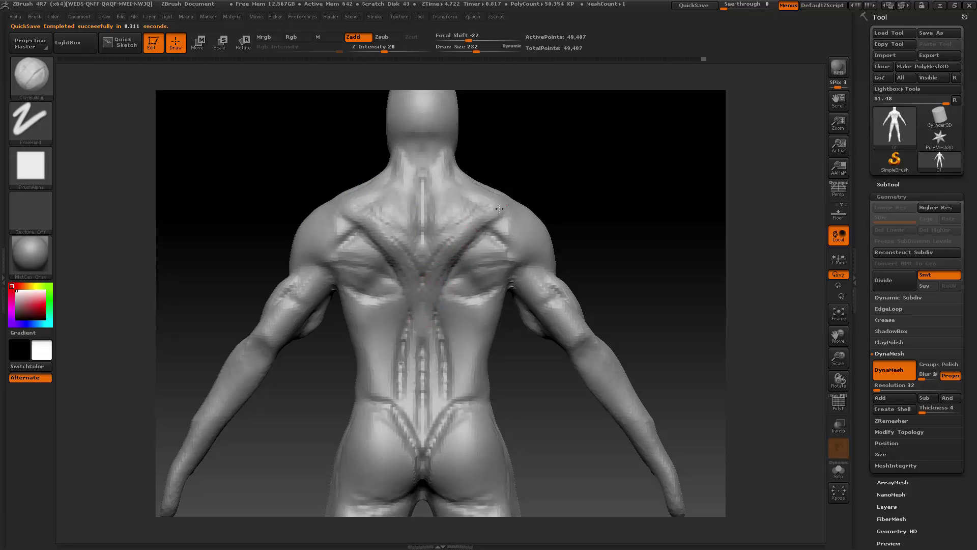
pyautogui.moveTo(499, 209)
pyautogui.mouseDown()
pyautogui.moveTo(476, 207)
pyautogui.moveTo(441, 245)
pyautogui.mouseUp()
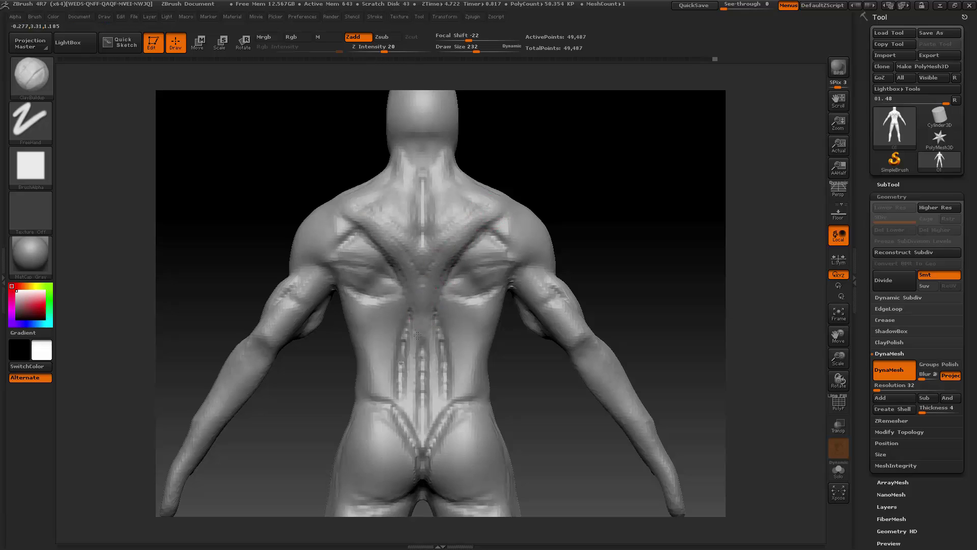
# - Smooth the trapezius and upper back between the neck and shoulder blades, including the shoulder blades' inner and upper edges
pyautogui.press('shift')
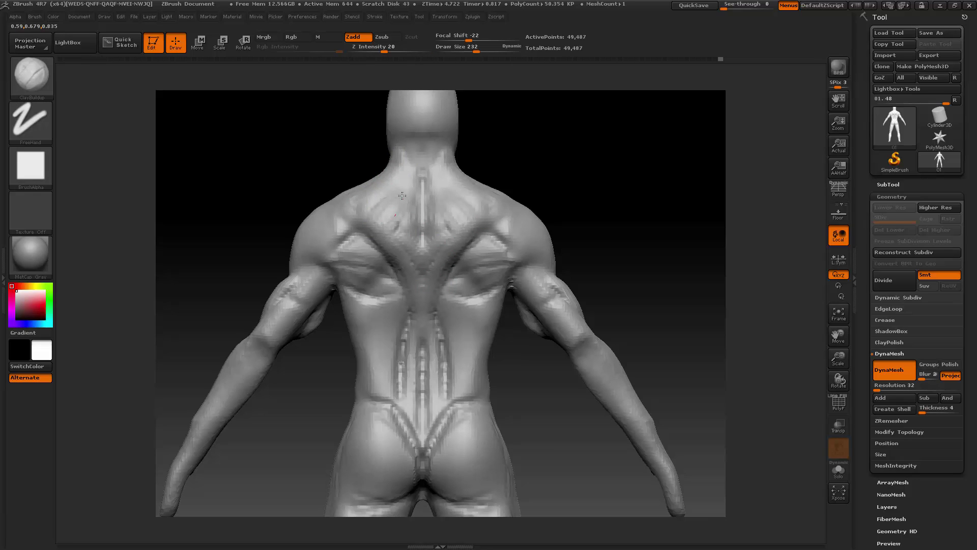
pyautogui.press('shift')
pyautogui.keyDown('shift'); pyautogui.moveTo(393, 175); pyautogui.dragTo(418, 252); pyautogui.keyUp('shift')
pyautogui.moveTo(401, 209)
pyautogui.keyDown('shift'); pyautogui.mouseDown()
pyautogui.moveTo(377, 193)
pyautogui.moveTo(395, 156)
pyautogui.moveTo(418, 156)
pyautogui.mouseUp(); pyautogui.keyUp('shift')
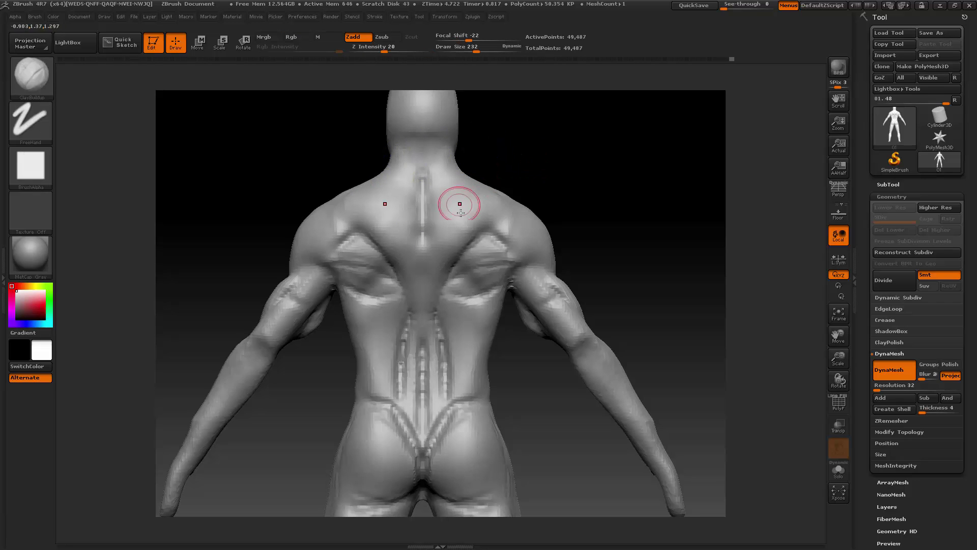
pyautogui.keyDown('shift'); pyautogui.moveTo(446, 237); pyautogui.dragTo(446, 238); pyautogui.keyUp('shift')
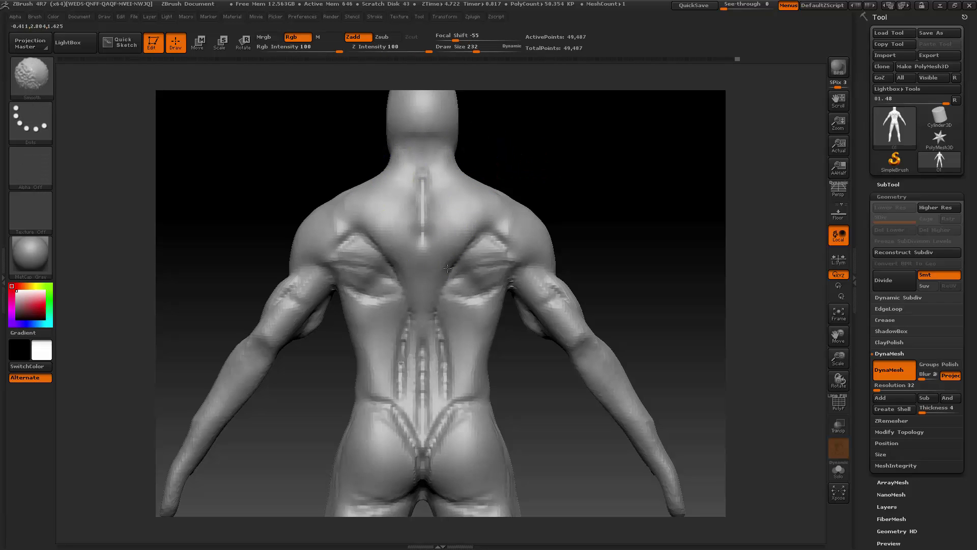
pyautogui.moveTo(600, 162); pyautogui.dragTo(673, 166)
pyautogui.moveTo(559, 191); pyautogui.dragTo(478, 212)
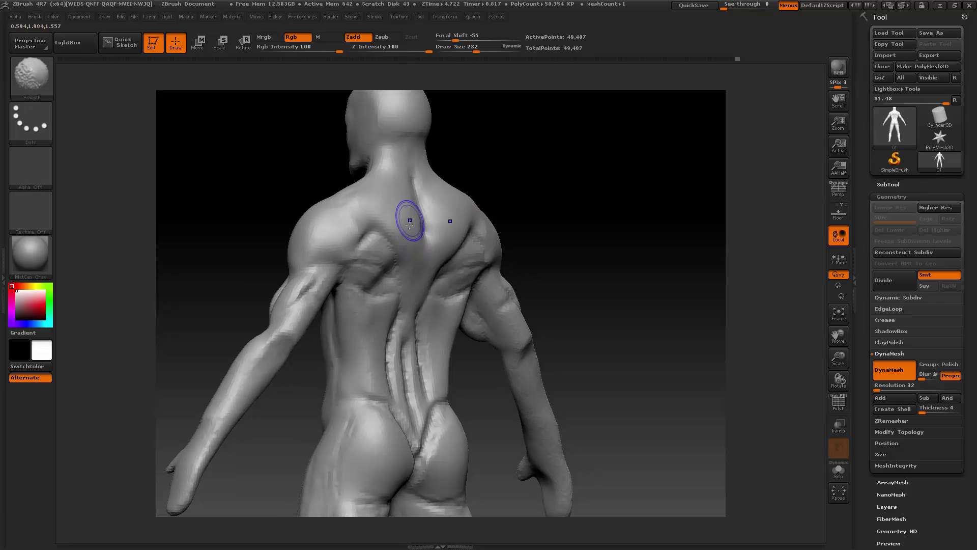
pyautogui.keyDown('shift'); pyautogui.moveTo(409, 225); pyautogui.dragTo(403, 212); pyautogui.keyUp('shift')
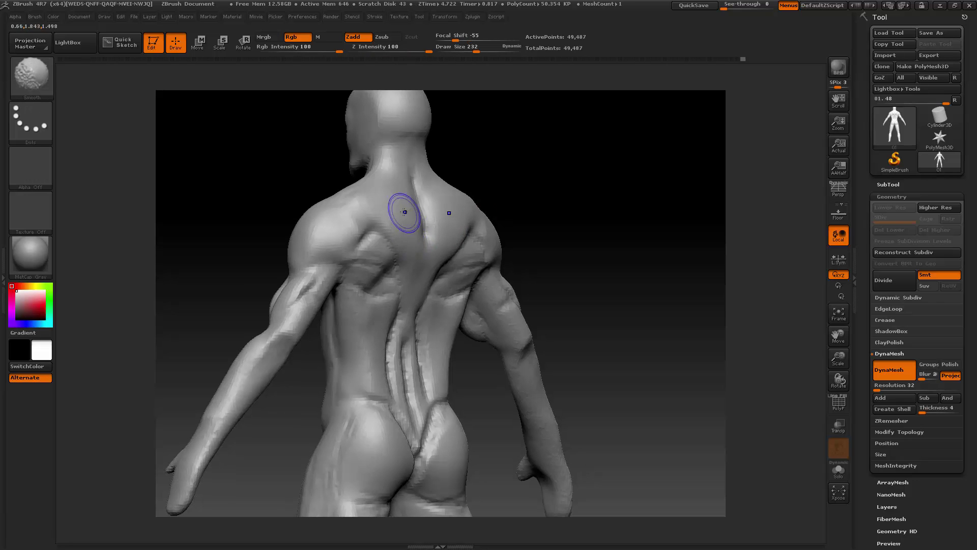
pyautogui.moveTo(545, 188); pyautogui.dragTo(563, 183)
pyautogui.moveTo(504, 203); pyautogui.dragTo(352, 239)
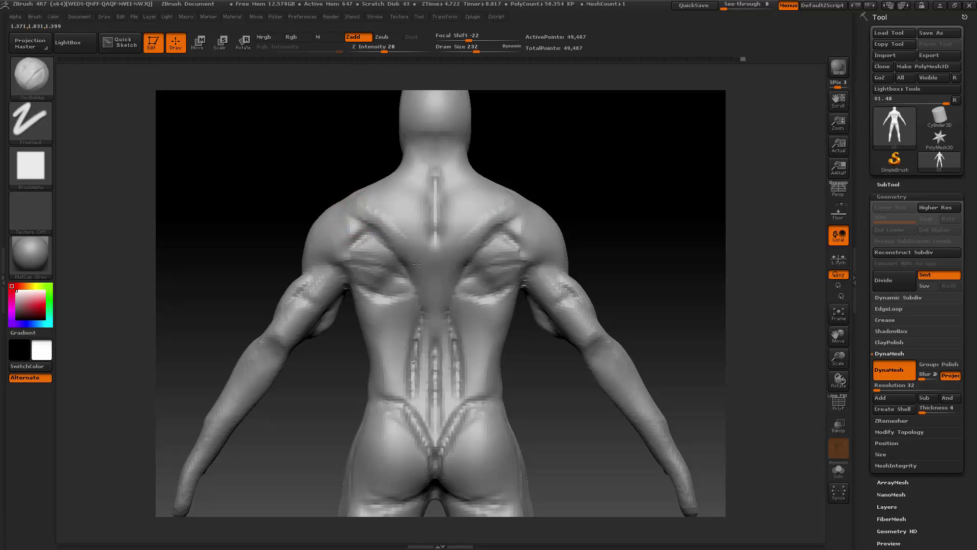
pyautogui.press('shift')
# - Add volume to the upper outer shoulder blade with ClayBuildup at draw size 186 and smooth its strokes
pyautogui.moveTo(839, 358); pyautogui.dragTo(845, 355)
pyautogui.moveTo(839, 337); pyautogui.dragTo(834, 332)
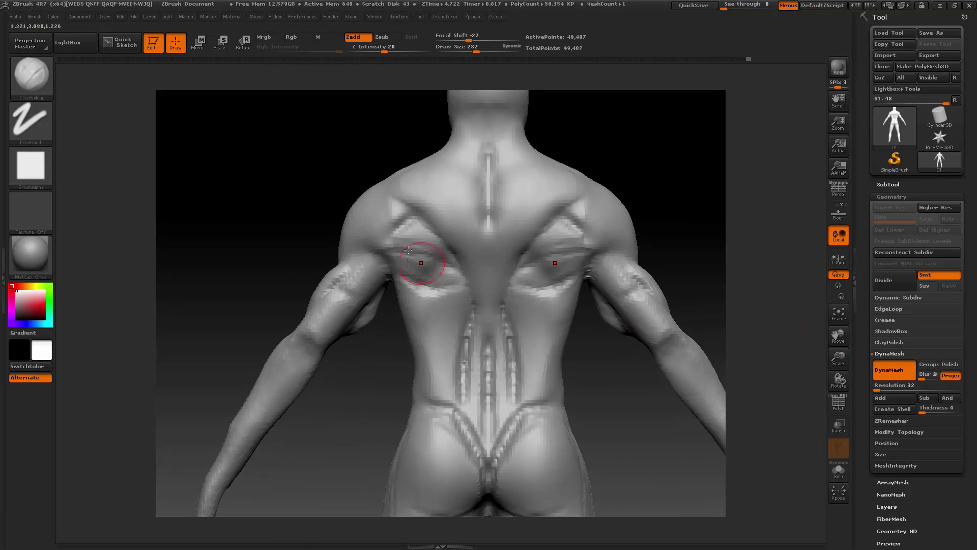
pyautogui.press('space')
pyautogui.moveTo(426, 229); pyautogui.dragTo(393, 230)
pyautogui.press('space')
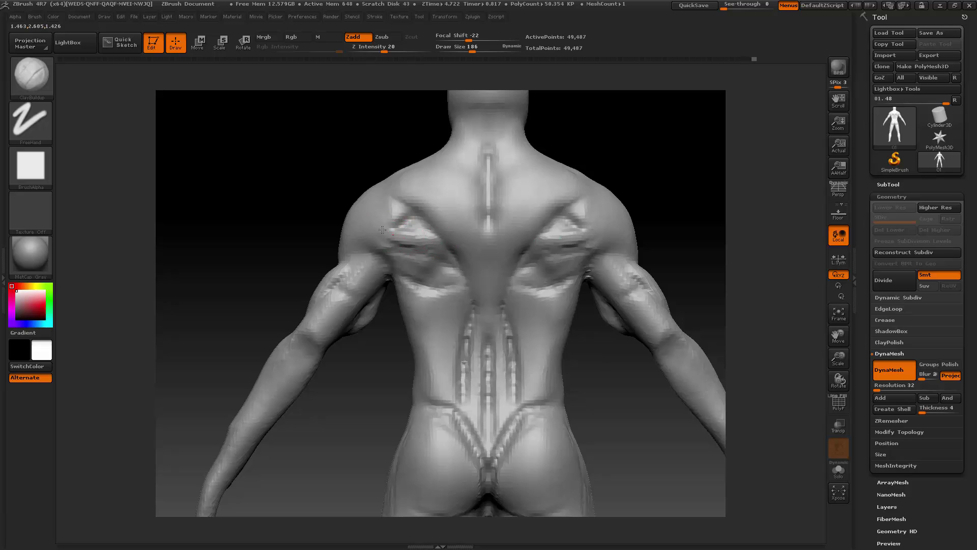
pyautogui.moveTo(396, 236); pyautogui.dragTo(428, 238)
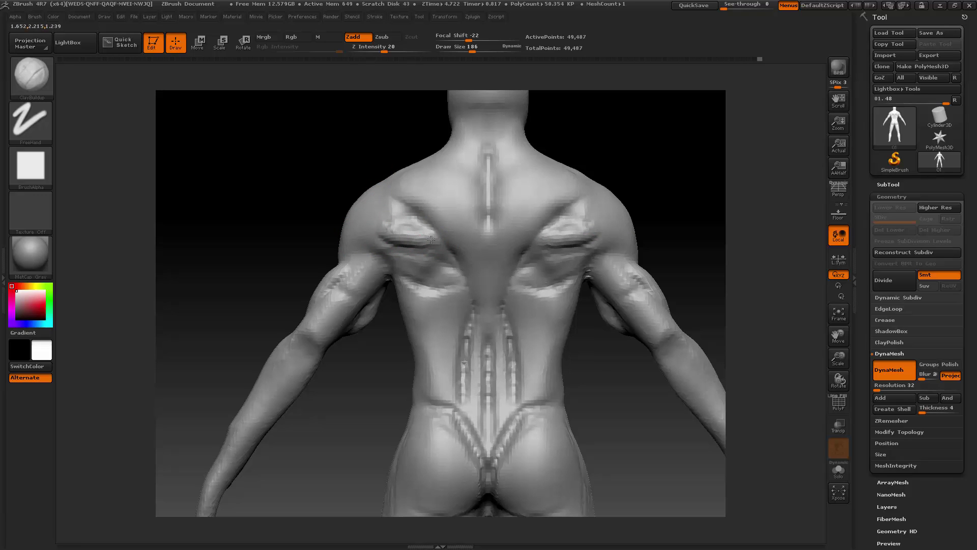
pyautogui.keyDown('shift'); pyautogui.moveTo(430, 240); pyautogui.dragTo(417, 223); pyautogui.keyUp('shift')
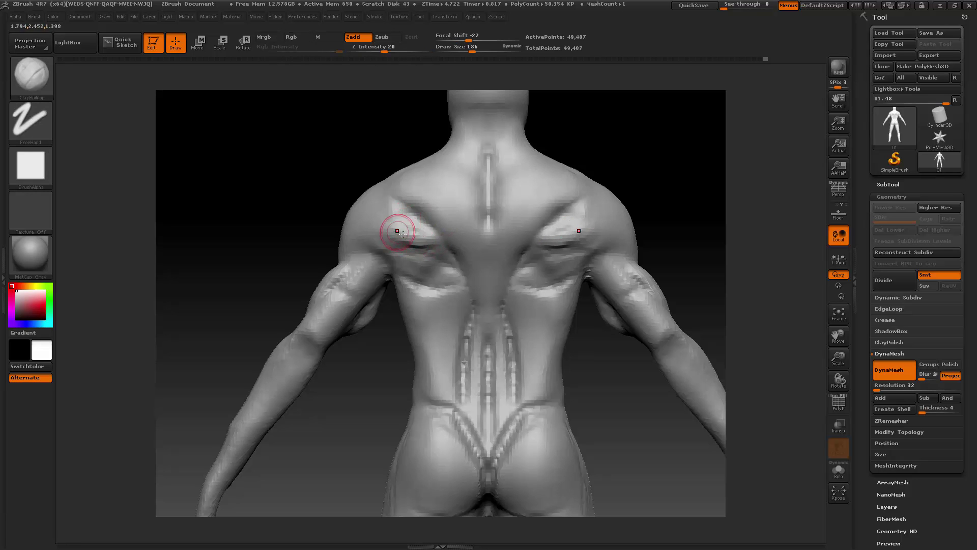
# - Sculpt diagonal muscle forms across the shoulder blade toward the spine with ClayBuildup and blend them with smoothing
pyautogui.moveTo(402, 234); pyautogui.dragTo(437, 253)
pyautogui.moveTo(400, 207)
pyautogui.mouseDown()
pyautogui.moveTo(413, 220)
pyautogui.moveTo(435, 218)
pyautogui.moveTo(430, 227)
pyautogui.moveTo(444, 222)
pyautogui.mouseUp()
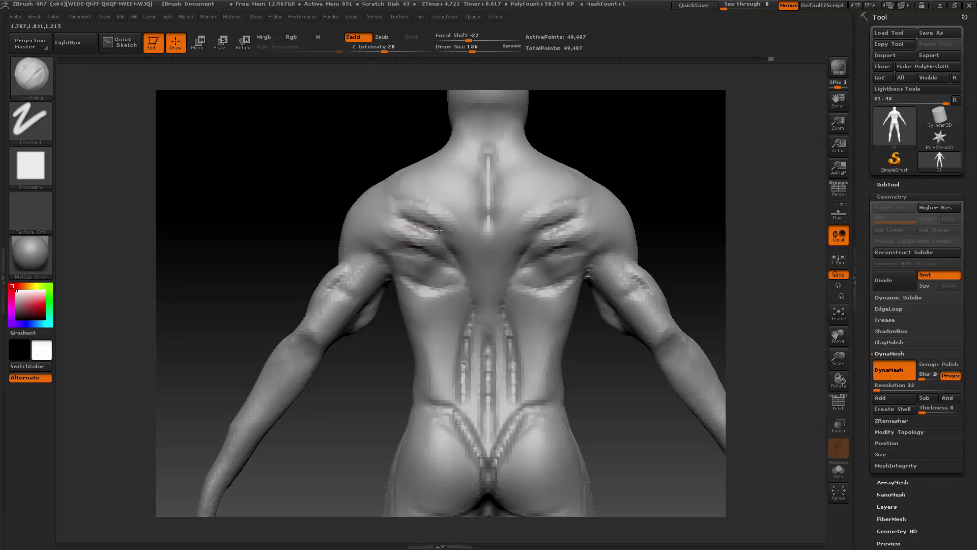
pyautogui.press('shift')
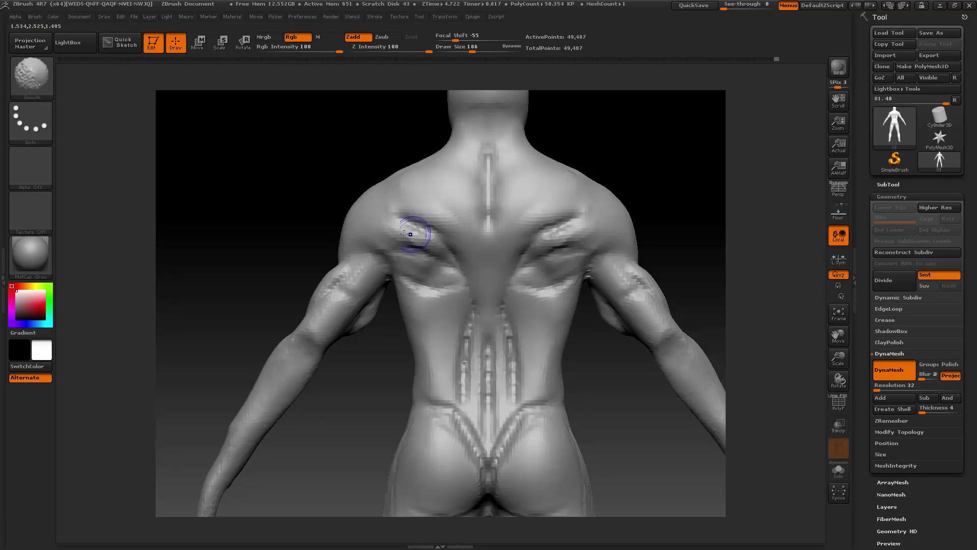
pyautogui.moveTo(434, 247)
pyautogui.keyDown('shift'); pyautogui.mouseDown()
pyautogui.moveTo(406, 229)
pyautogui.moveTo(449, 268)
pyautogui.mouseUp(); pyautogui.keyUp('shift')
pyautogui.keyDown('shift'); pyautogui.moveTo(406, 235); pyautogui.dragTo(411, 245); pyautogui.keyUp('shift')
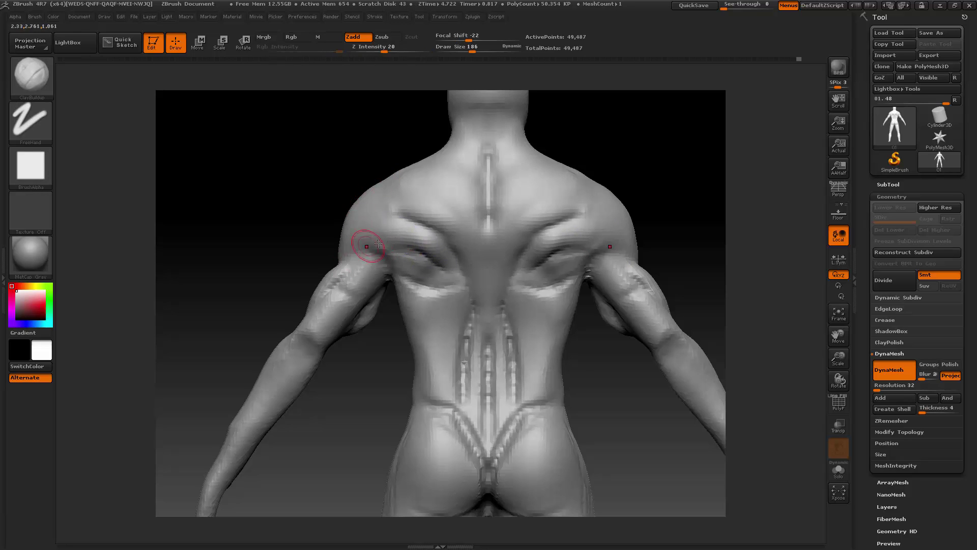
# - Fill the hollow on the lower shoulder blade near the armpit with ClayBuildup and smooth the muscle
pyautogui.moveTo(371, 243)
pyautogui.mouseDown()
pyautogui.moveTo(338, 262)
pyautogui.moveTo(405, 265)
pyautogui.mouseUp()
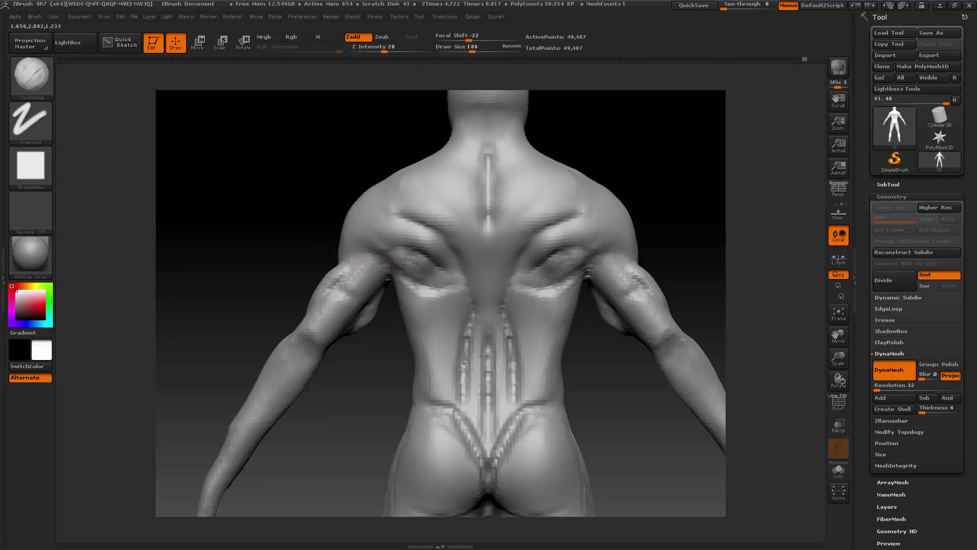
pyautogui.moveTo(405, 269)
pyautogui.mouseDown()
pyautogui.moveTo(416, 273)
pyautogui.moveTo(423, 259)
pyautogui.moveTo(411, 264)
pyautogui.mouseUp()
pyautogui.press('shift')
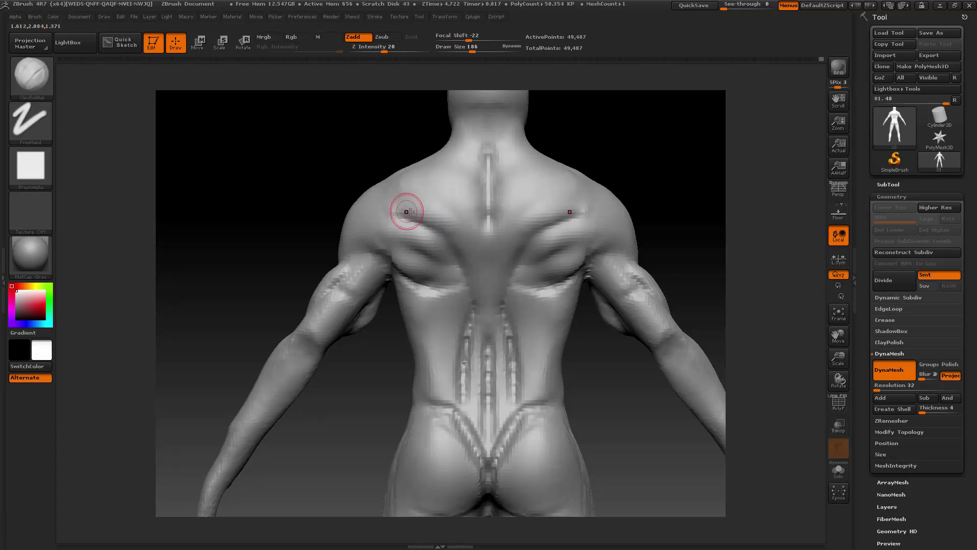
# - Build up the rear deltoid and the ridge above the shoulder blade with ClayBuildup at draw size 186, then smooth both
pyautogui.press('space')
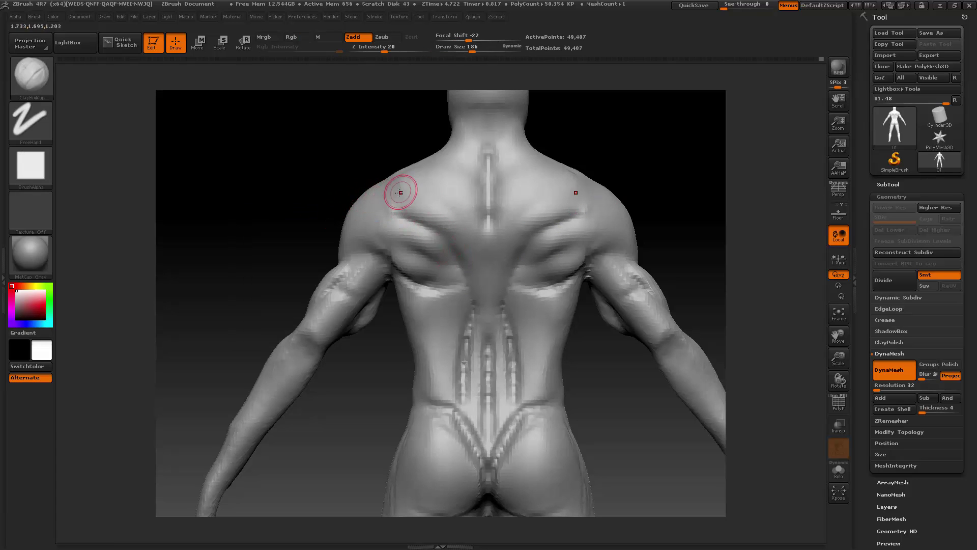
pyautogui.moveTo(395, 191)
pyautogui.mouseDown()
pyautogui.moveTo(372, 184)
pyautogui.moveTo(426, 216)
pyautogui.moveTo(360, 192)
pyautogui.moveTo(379, 190)
pyautogui.moveTo(429, 214)
pyautogui.moveTo(405, 208)
pyautogui.mouseUp()
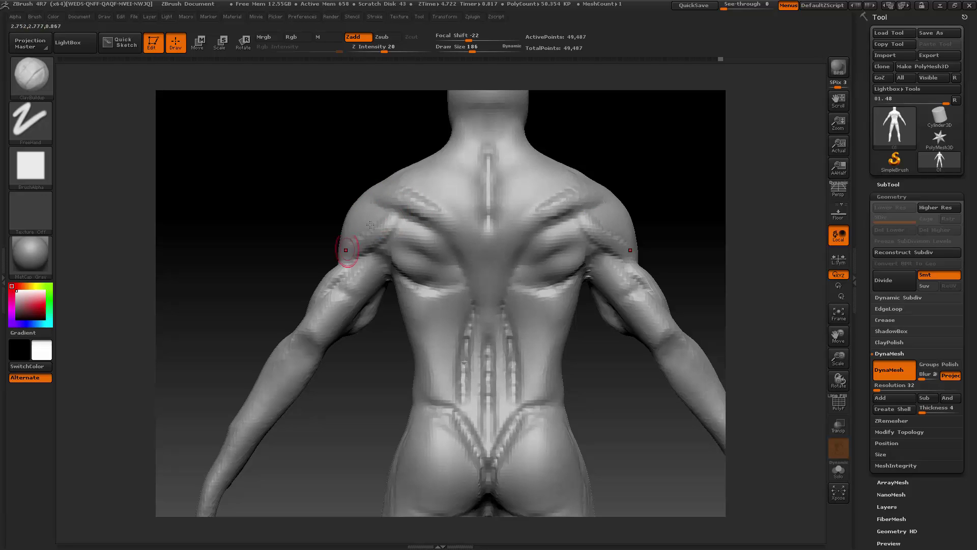
pyautogui.moveTo(387, 222)
pyautogui.mouseDown()
pyautogui.moveTo(358, 256)
pyautogui.moveTo(390, 225)
pyautogui.moveTo(355, 239)
pyautogui.moveTo(371, 217)
pyautogui.moveTo(387, 219)
pyautogui.moveTo(367, 239)
pyautogui.moveTo(387, 219)
pyautogui.mouseUp()
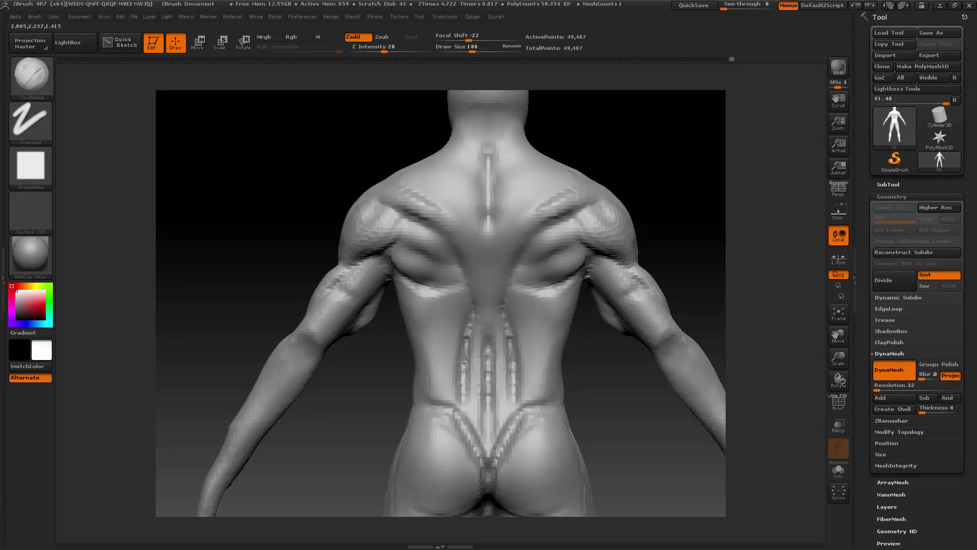
pyautogui.press('shift')
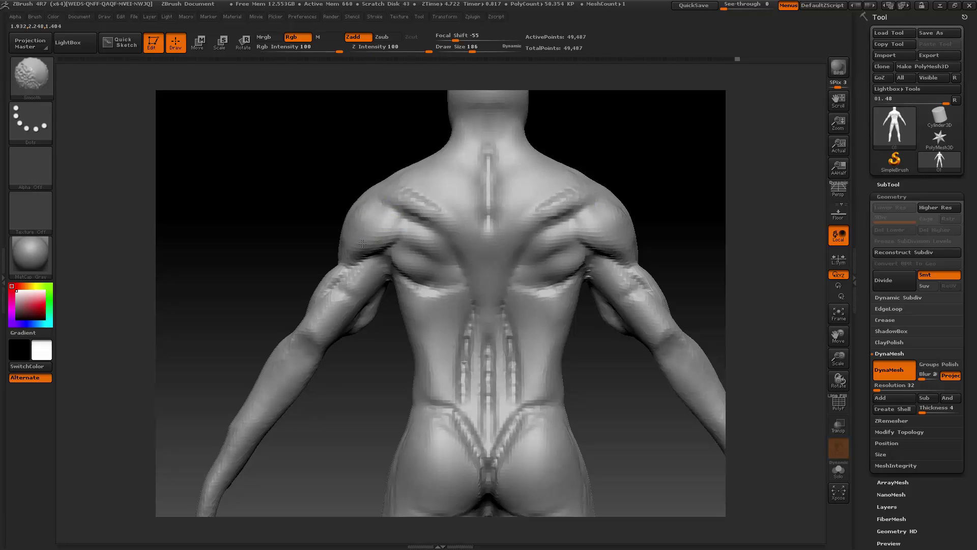
pyautogui.keyDown('shift'); pyautogui.moveTo(379, 203); pyautogui.dragTo(435, 214); pyautogui.keyUp('shift')
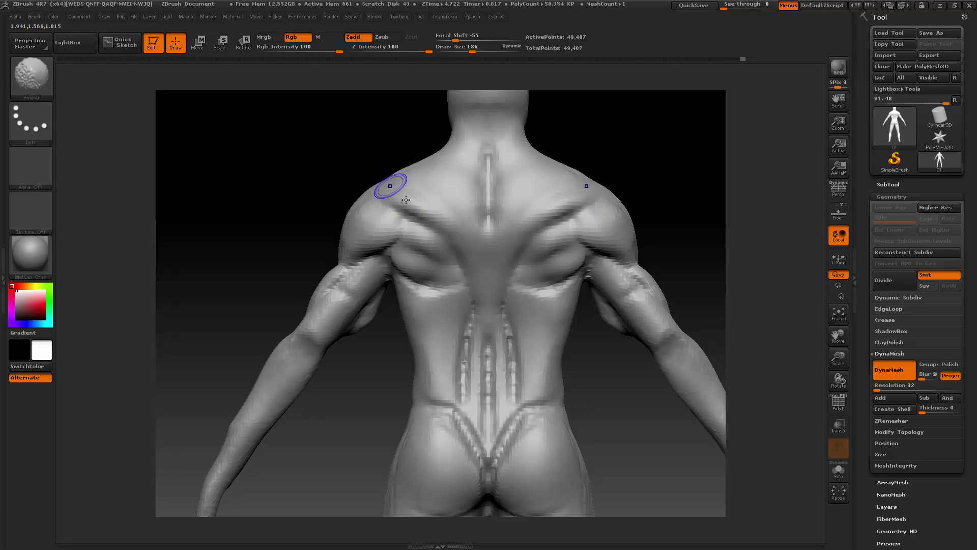
# - Round out the side and rear of the deltoid with ClayBuildup at draw size 277 and smooth it
pyautogui.moveTo(283, 253)
pyautogui.mouseDown()
pyautogui.moveTo(372, 221)
pyautogui.moveTo(358, 213)
pyautogui.moveTo(337, 247)
pyautogui.mouseUp()
pyautogui.moveTo(563, 144); pyautogui.dragTo(480, 170)
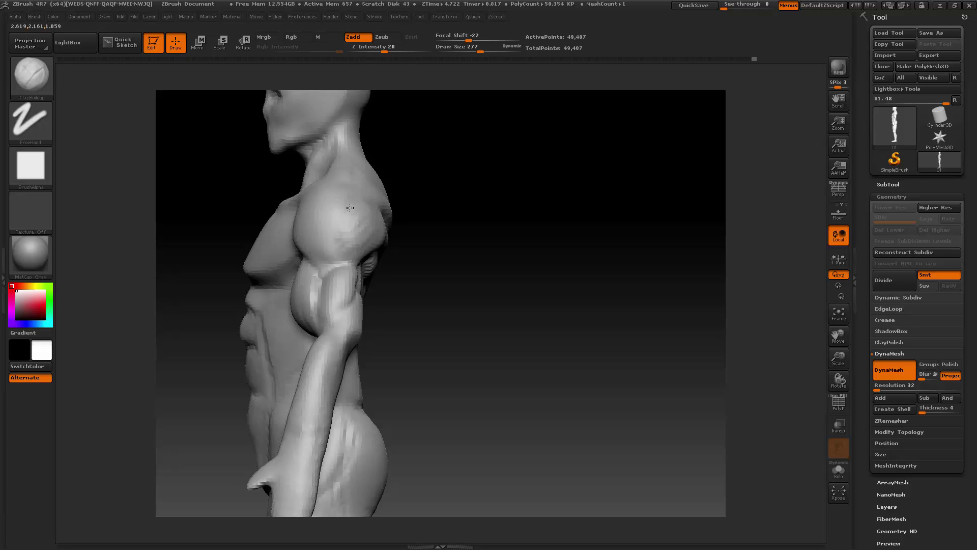
pyautogui.moveTo(431, 190); pyautogui.dragTo(356, 198)
pyautogui.moveTo(359, 202)
pyautogui.mouseDown()
pyautogui.moveTo(389, 230)
pyautogui.moveTo(371, 227)
pyautogui.mouseUp()
pyautogui.press('shift')
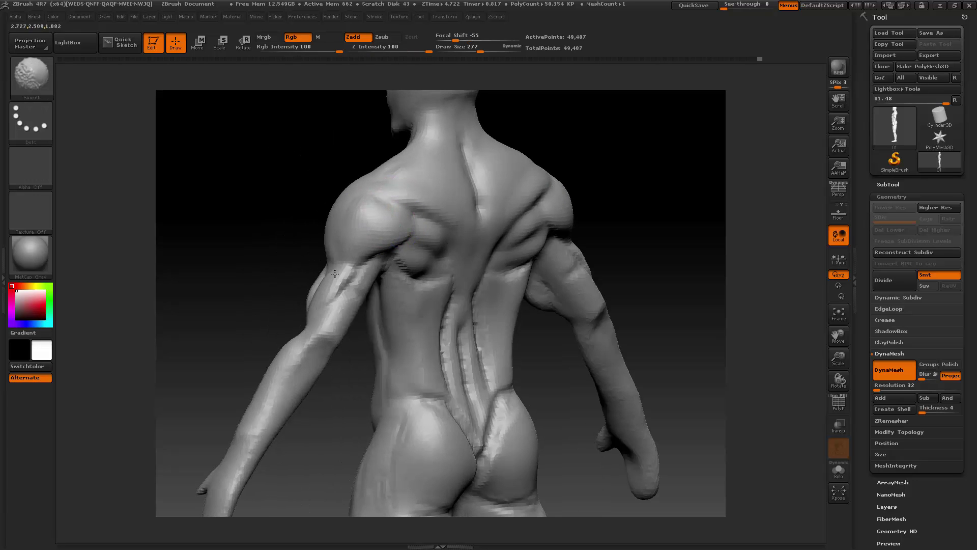
pyautogui.moveTo(626, 141); pyautogui.dragTo(586, 142)
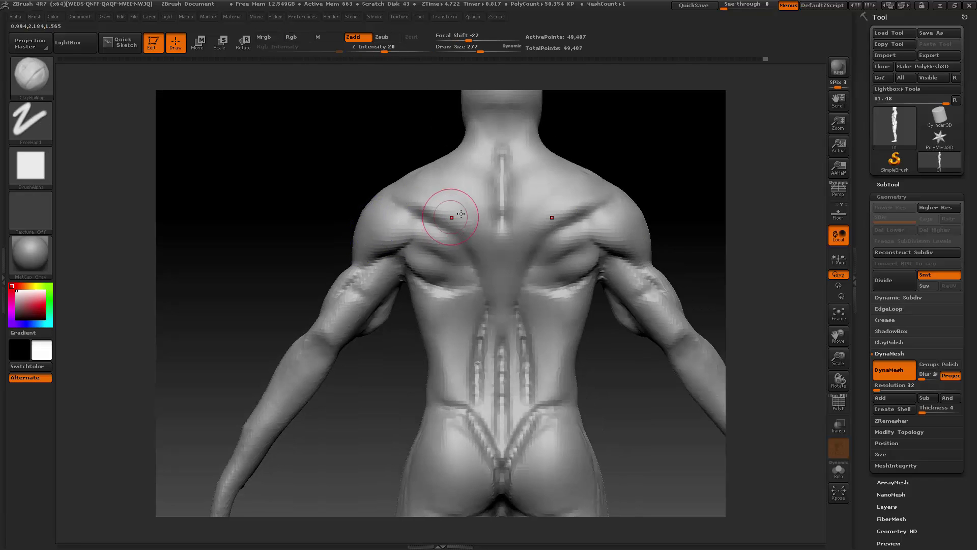
# - Touch up the lower edge of the shoulder blade and the rear upper arm near the armpit with ClayBuildup
pyautogui.moveTo(843, 333); pyautogui.dragTo(850, 305)
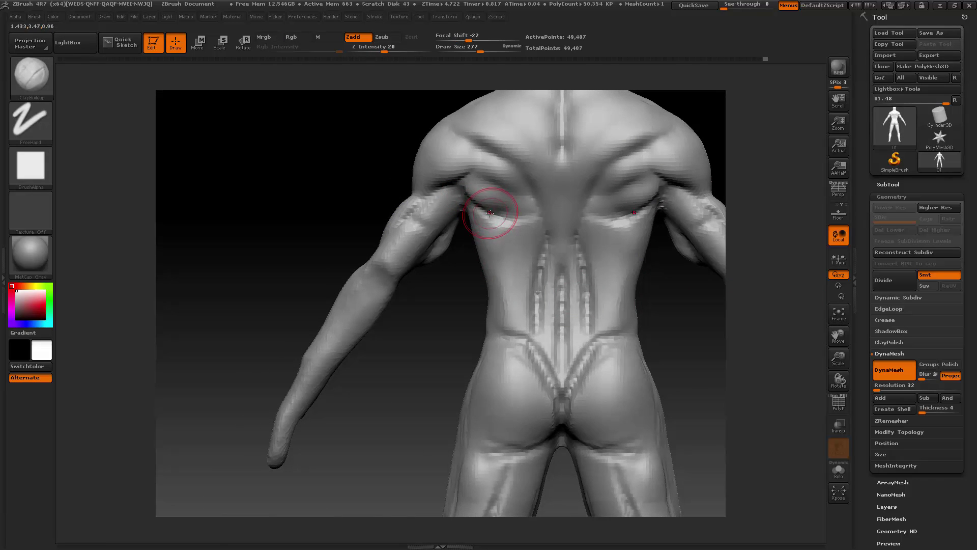
pyautogui.moveTo(490, 213)
pyautogui.mouseDown()
pyautogui.moveTo(476, 197)
pyautogui.moveTo(495, 219)
pyautogui.mouseUp()
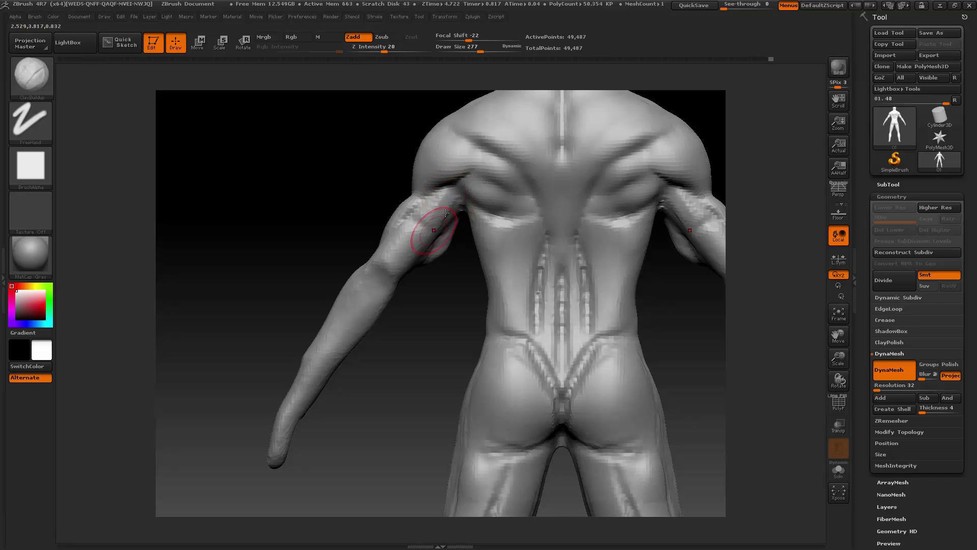
pyautogui.moveTo(443, 297); pyautogui.dragTo(445, 258)
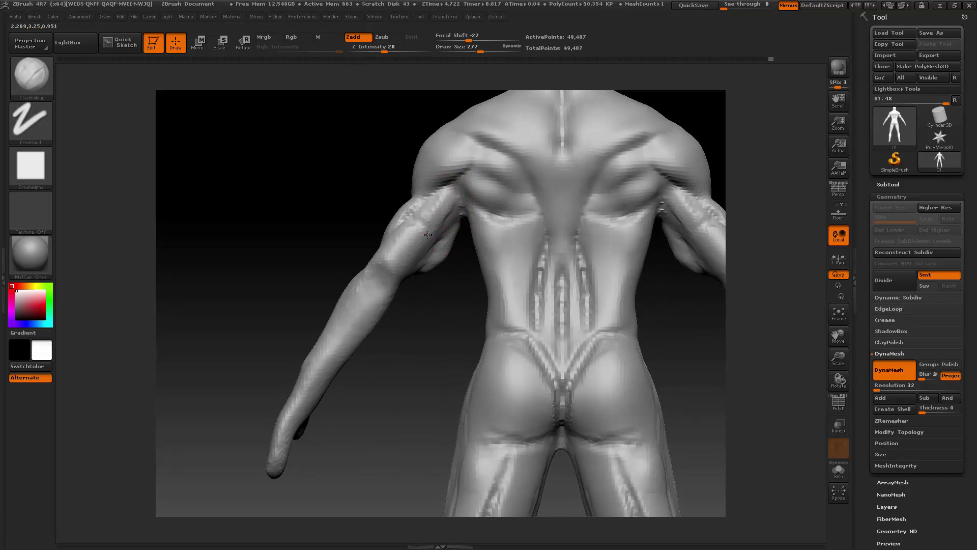
pyautogui.moveTo(451, 208); pyautogui.dragTo(438, 225)
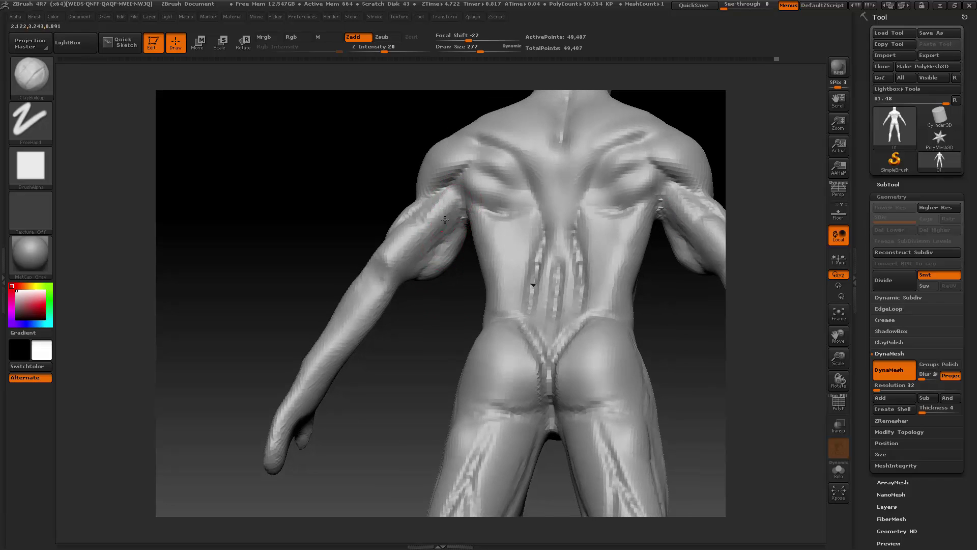
# - Build up the inner triceps from the armpit toward the elbow with ClayBuildup at draw size 226
pyautogui.press('space')
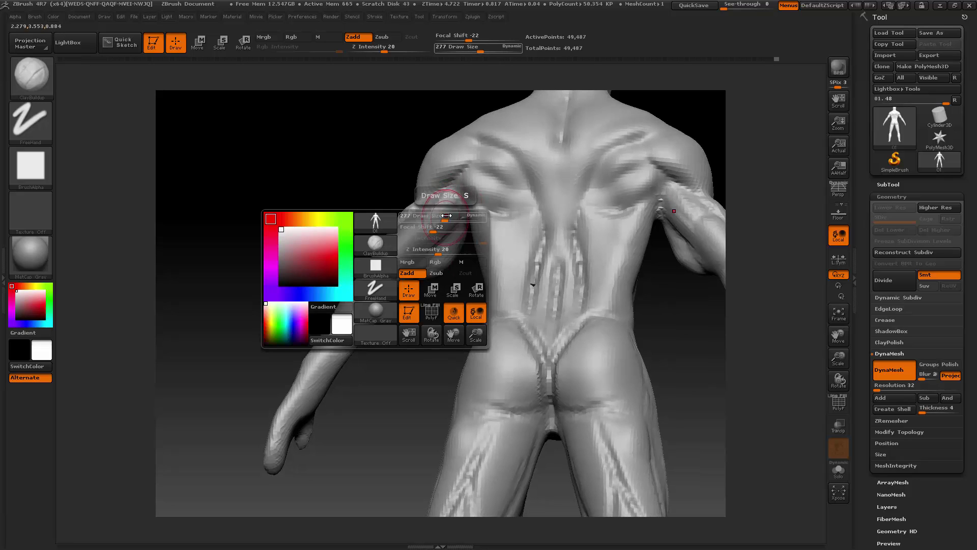
pyautogui.moveTo(446, 215)
pyautogui.mouseDown()
pyautogui.moveTo(425, 252)
pyautogui.moveTo(429, 221)
pyautogui.mouseUp()
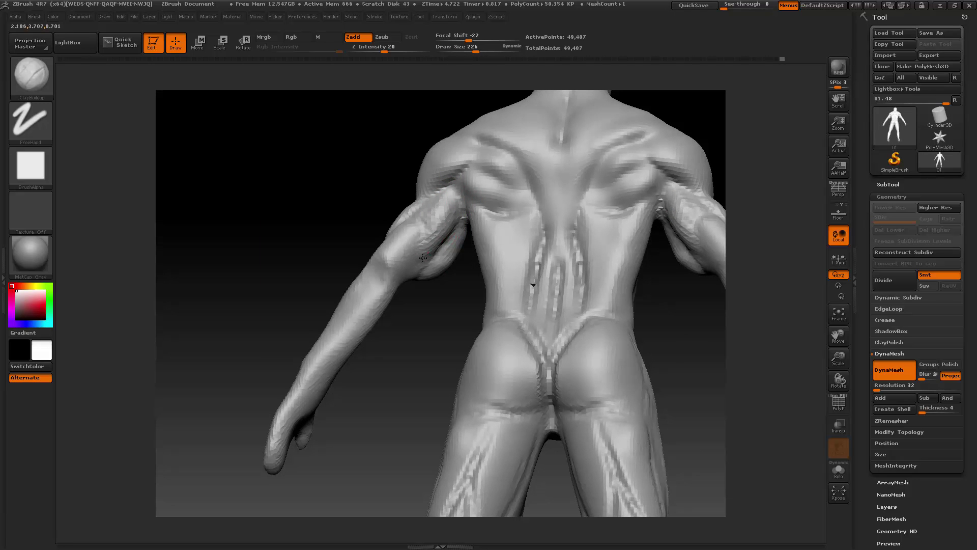
pyautogui.moveTo(423, 258); pyautogui.dragTo(438, 221)
pyautogui.moveTo(413, 326)
pyautogui.mouseDown()
pyautogui.moveTo(379, 297)
pyautogui.moveTo(409, 323)
pyautogui.mouseUp()
pyautogui.moveTo(442, 229); pyautogui.dragTo(424, 261)
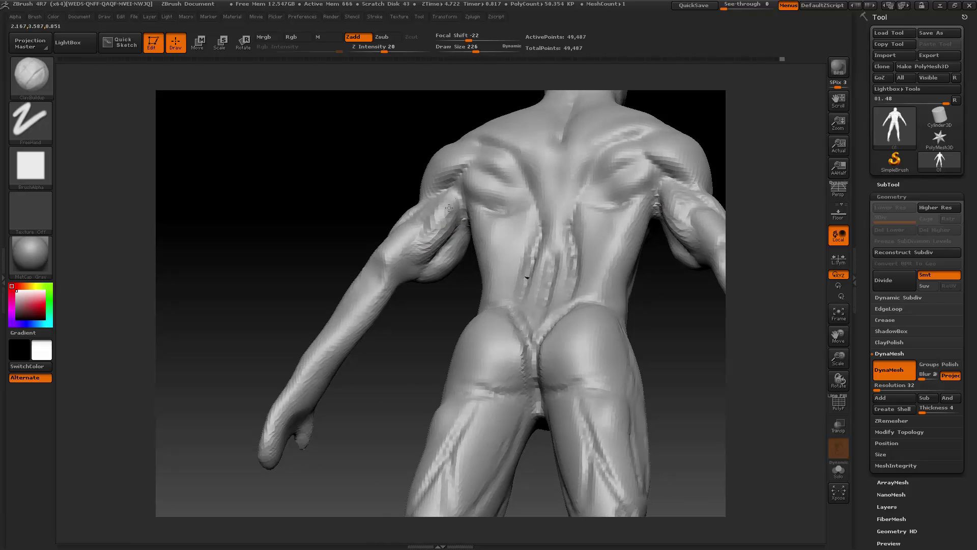
pyautogui.moveTo(456, 211)
pyautogui.mouseDown()
pyautogui.moveTo(420, 247)
pyautogui.moveTo(443, 219)
pyautogui.moveTo(424, 231)
pyautogui.mouseUp()
pyautogui.moveTo(342, 235)
pyautogui.mouseDown()
pyautogui.moveTo(349, 262)
pyautogui.moveTo(331, 257)
pyautogui.mouseUp()
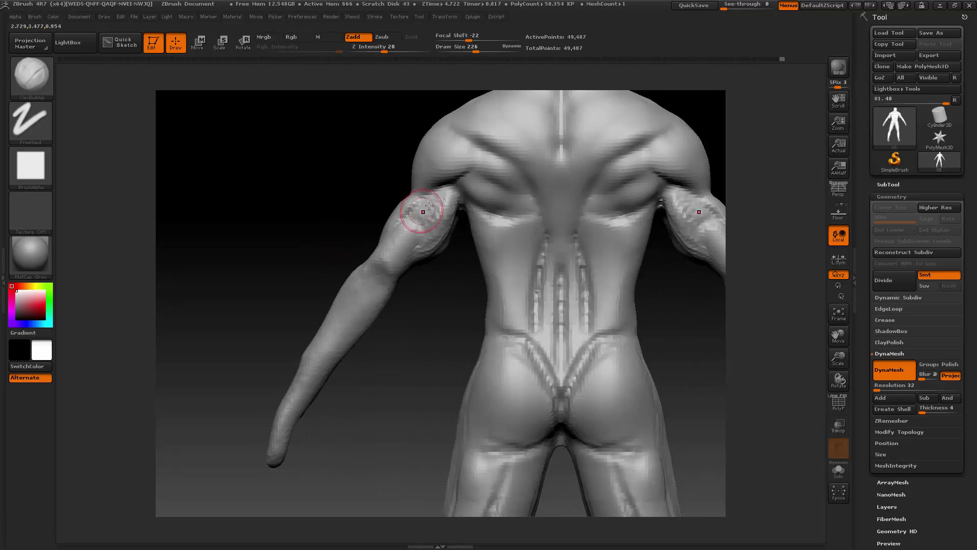
# - Bulk up the upper triceps below the deltoid and its inner edge with ClayBuildup
pyautogui.moveTo(429, 206); pyautogui.dragTo(400, 220)
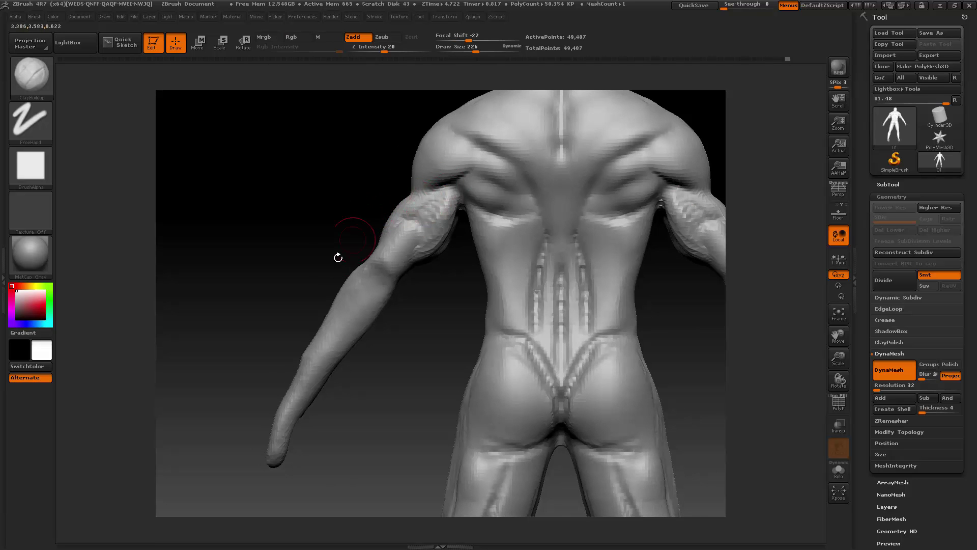
pyautogui.moveTo(334, 250); pyautogui.dragTo(360, 243)
pyautogui.moveTo(411, 209)
pyautogui.mouseDown()
pyautogui.moveTo(391, 243)
pyautogui.moveTo(407, 204)
pyautogui.moveTo(394, 235)
pyautogui.moveTo(437, 195)
pyautogui.moveTo(422, 183)
pyautogui.moveTo(445, 202)
pyautogui.mouseUp()
pyautogui.moveTo(405, 271); pyautogui.dragTo(427, 269)
pyautogui.moveTo(445, 206); pyautogui.dragTo(439, 228)
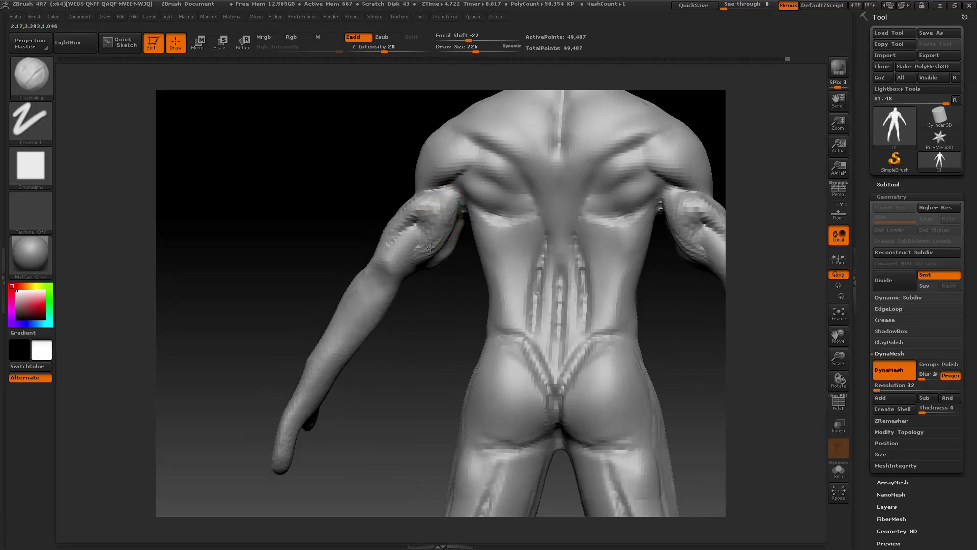
pyautogui.moveTo(430, 277)
pyautogui.mouseDown()
pyautogui.moveTo(426, 236)
pyautogui.moveTo(444, 239)
pyautogui.mouseUp()
# - Sculpt the outer head of the triceps down toward the elbow and fill out its inner side with ClayBuildup
pyautogui.moveTo(333, 250); pyautogui.dragTo(382, 249)
pyautogui.moveTo(425, 209)
pyautogui.mouseDown()
pyautogui.moveTo(415, 234)
pyautogui.moveTo(434, 237)
pyautogui.moveTo(396, 229)
pyautogui.moveTo(397, 255)
pyautogui.mouseUp()
pyautogui.moveTo(328, 283); pyautogui.dragTo(324, 266)
pyautogui.moveTo(406, 205); pyautogui.dragTo(391, 220)
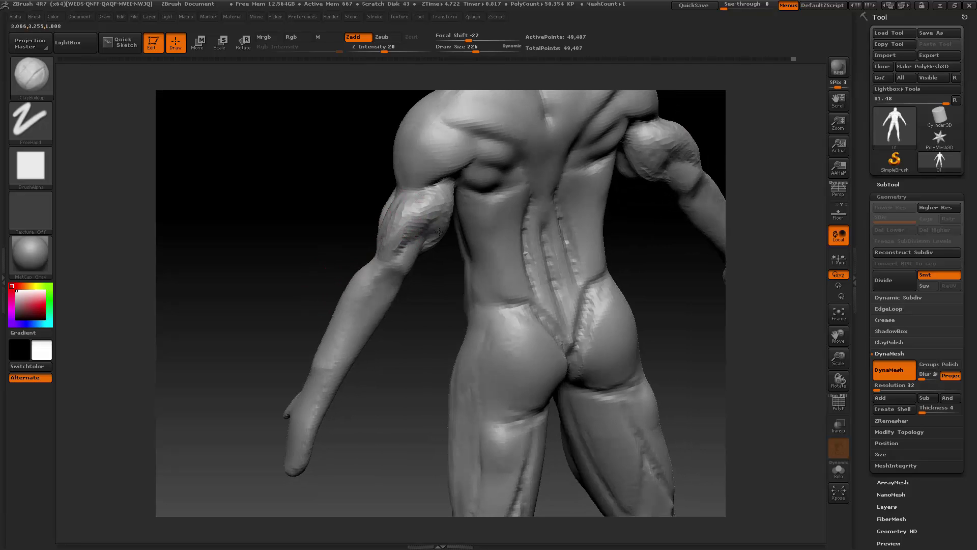
pyautogui.moveTo(427, 297); pyautogui.dragTo(459, 298)
pyautogui.moveTo(448, 207); pyautogui.dragTo(446, 241)
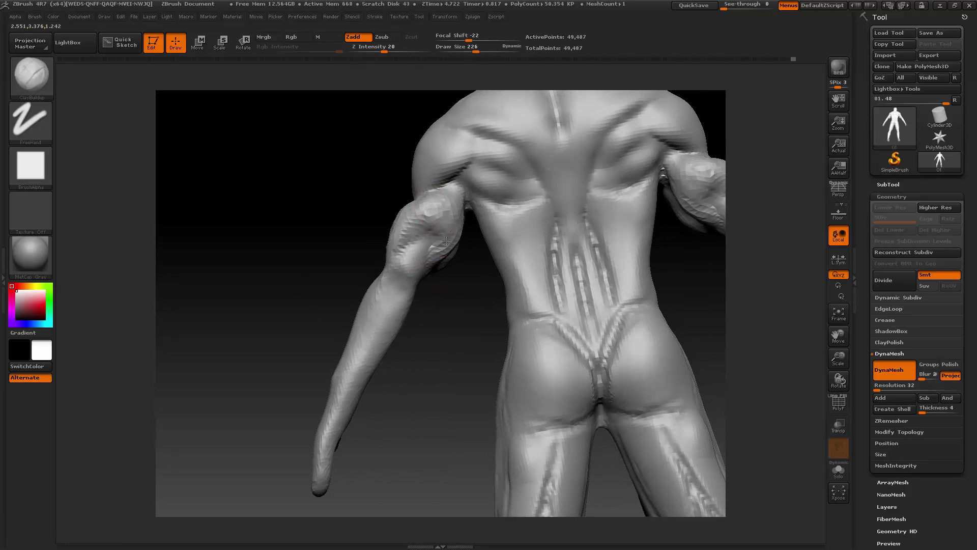
# - Remesh the figure with DynaMesh and smooth the triceps into a rounded muscle with a hollow above the elbow
pyautogui.keyDown('ctrl'); pyautogui.moveTo(268, 271); pyautogui.dragTo(328, 296); pyautogui.keyUp('ctrl')
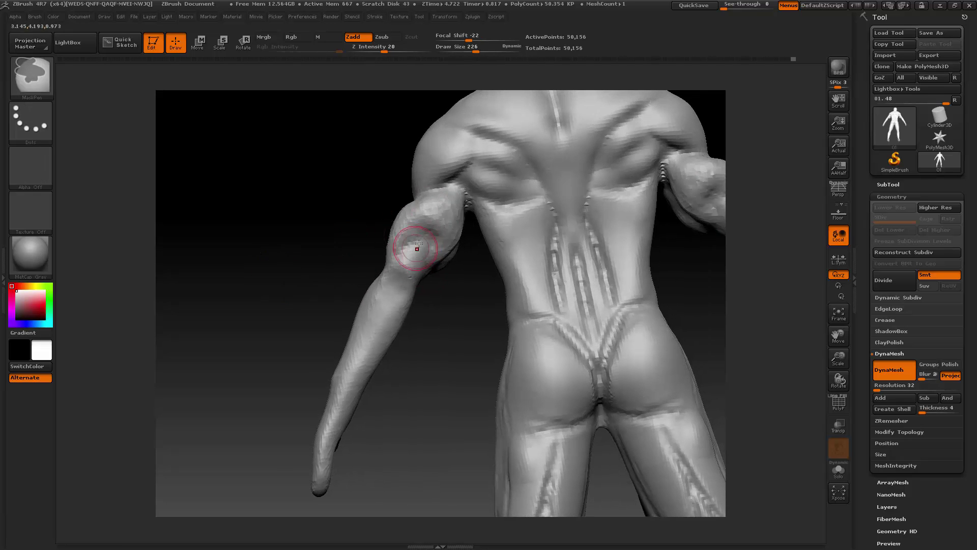
pyautogui.moveTo(426, 218)
pyautogui.keyDown('shift'); pyautogui.mouseDown()
pyautogui.moveTo(421, 206)
pyautogui.moveTo(390, 241)
pyautogui.mouseUp(); pyautogui.keyUp('shift')
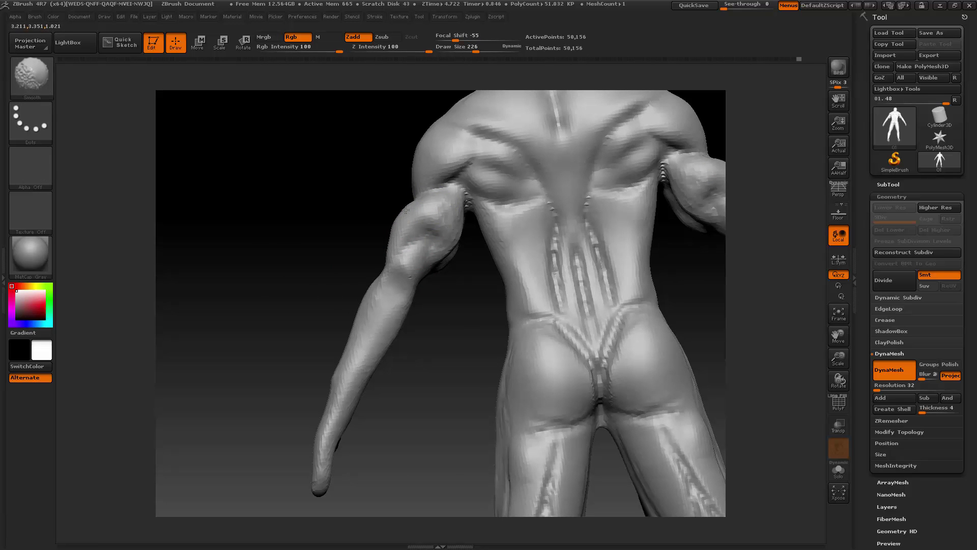
pyautogui.keyDown('shift'); pyautogui.moveTo(419, 211); pyautogui.dragTo(436, 202); pyautogui.keyUp('shift')
pyautogui.moveTo(477, 239)
pyautogui.mouseDown()
pyautogui.moveTo(453, 236)
pyautogui.moveTo(458, 262)
pyautogui.moveTo(471, 232)
pyautogui.moveTo(467, 247)
pyautogui.mouseUp()
pyautogui.press('shift')
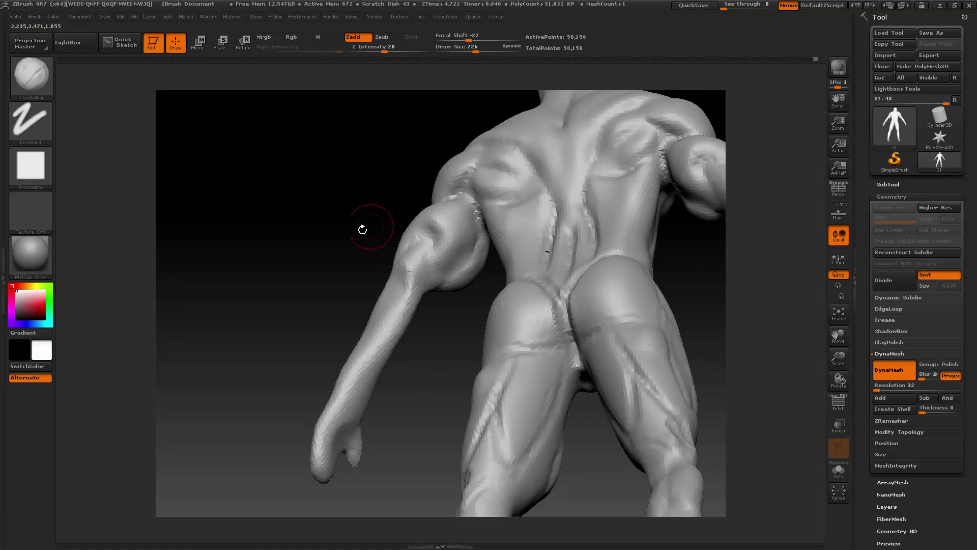
pyautogui.moveTo(360, 225); pyautogui.dragTo(418, 233)
pyautogui.press('shift')
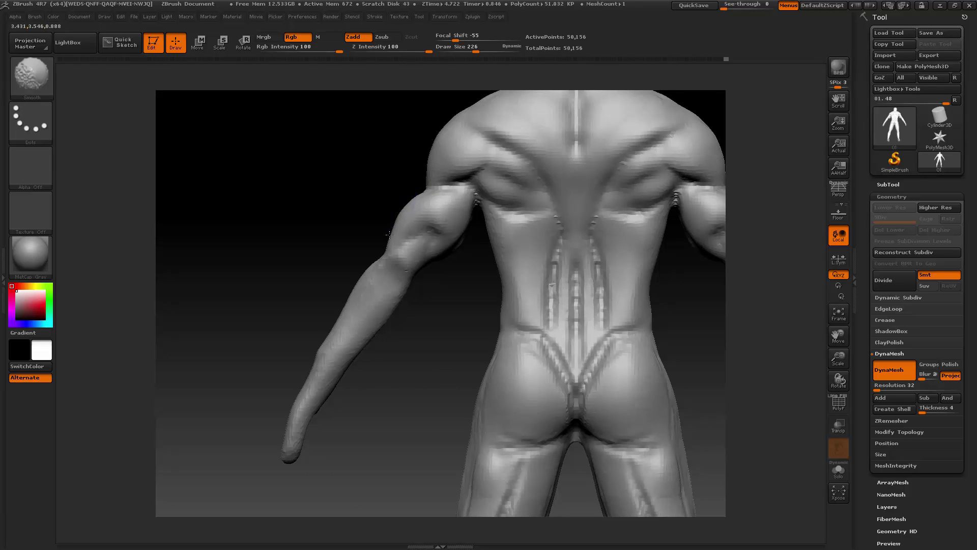
pyautogui.moveTo(346, 219)
pyautogui.mouseDown()
pyautogui.moveTo(388, 236)
pyautogui.moveTo(404, 202)
pyautogui.moveTo(534, 204)
pyautogui.mouseUp()
pyautogui.press('shift')
pyautogui.moveTo(463, 212)
pyautogui.mouseDown()
pyautogui.moveTo(450, 210)
pyautogui.moveTo(519, 188)
pyautogui.moveTo(414, 220)
pyautogui.mouseUp()
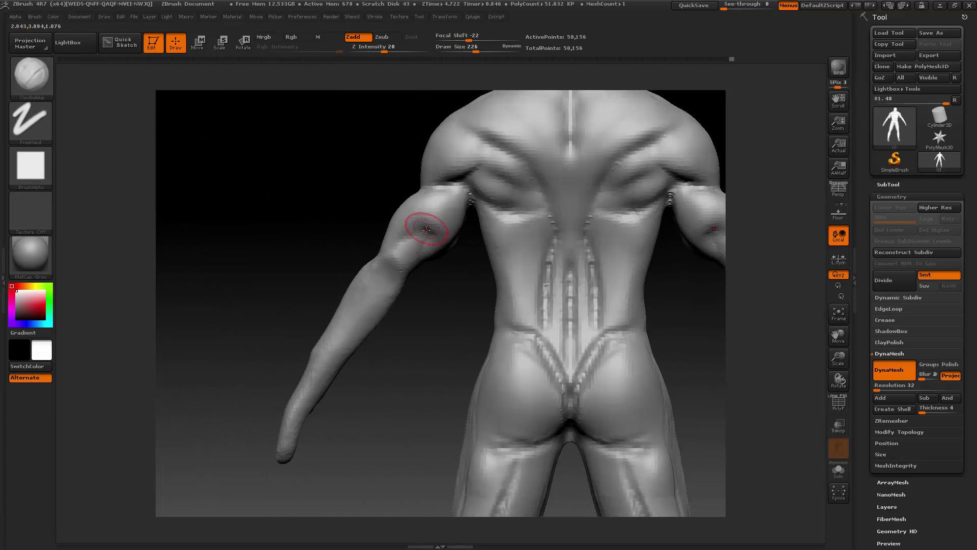
# - Build up the back of the elbow and the adjoining upper forearm muscle with ClayBuildup at draw size 197
pyautogui.press('[')
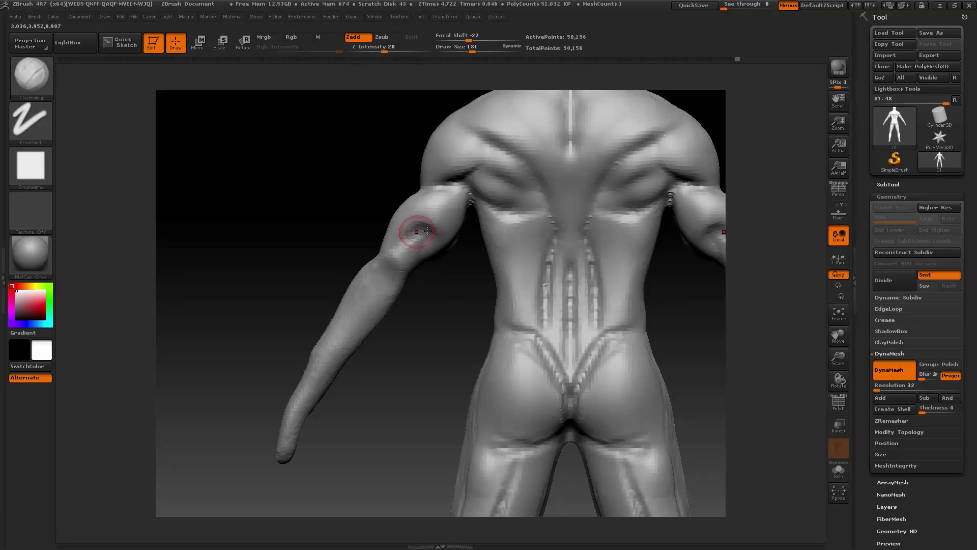
pyautogui.moveTo(435, 295); pyautogui.dragTo(407, 281)
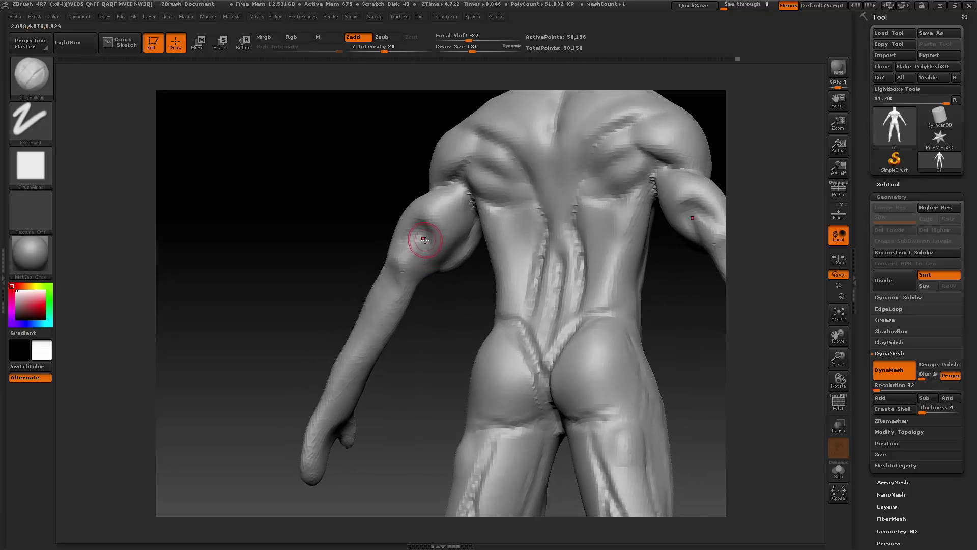
pyautogui.moveTo(348, 259)
pyautogui.mouseDown()
pyautogui.moveTo(415, 233)
pyautogui.moveTo(421, 241)
pyautogui.mouseUp()
pyautogui.press('space')
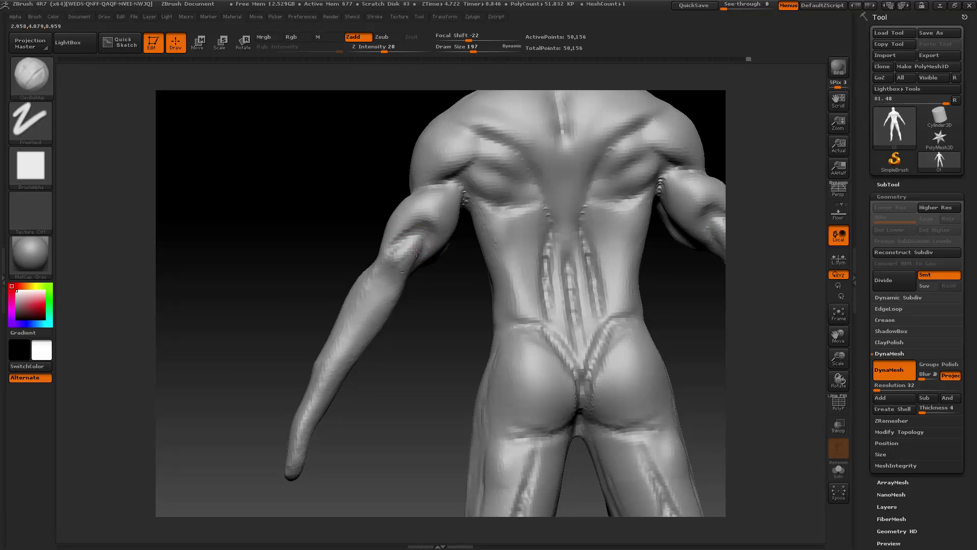
pyautogui.moveTo(417, 245)
pyautogui.mouseDown()
pyautogui.moveTo(408, 266)
pyautogui.moveTo(418, 252)
pyautogui.mouseUp()
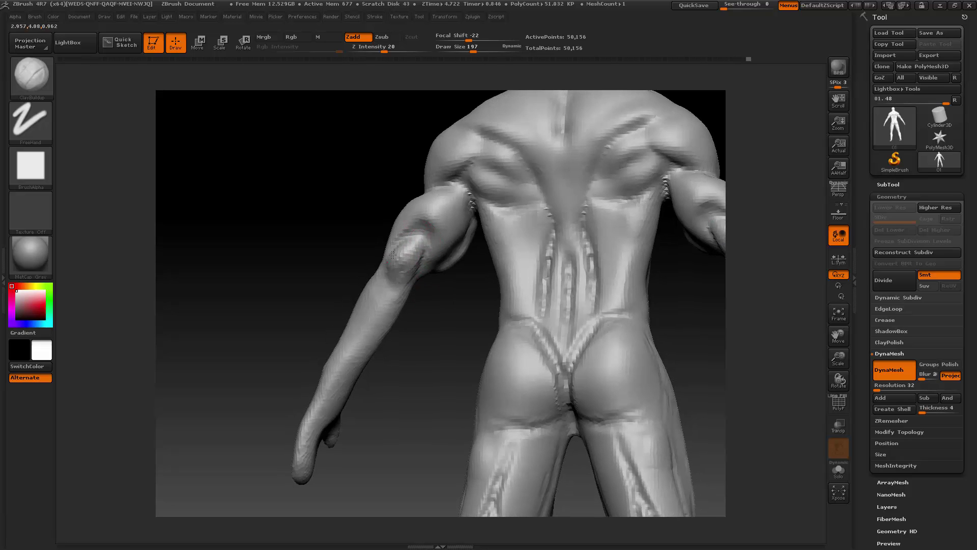
pyautogui.moveTo(396, 260)
pyautogui.mouseDown()
pyautogui.moveTo(378, 312)
pyautogui.moveTo(375, 294)
pyautogui.moveTo(390, 289)
pyautogui.mouseUp()
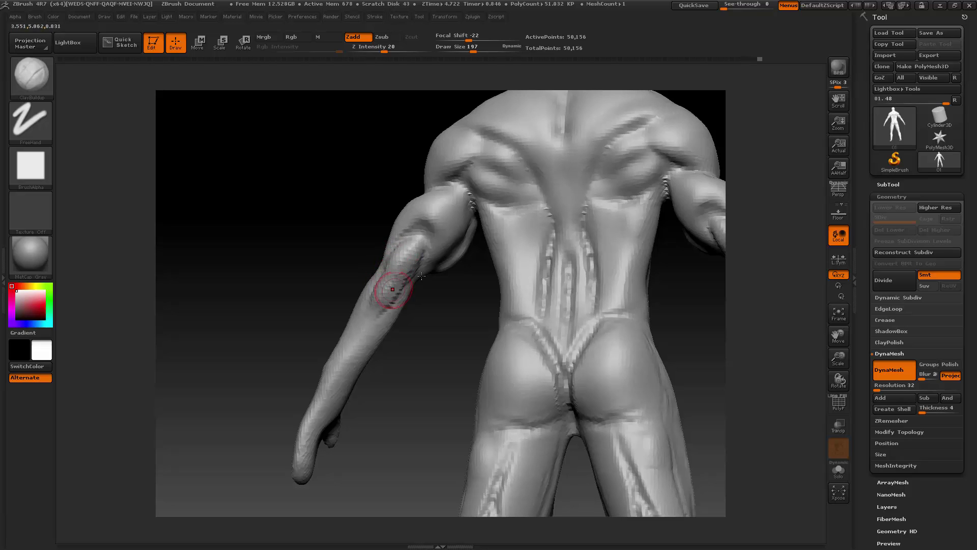
# - Smooth the lower triceps, elbow and rear forearm muscle so they blend together
pyautogui.moveTo(428, 321); pyautogui.dragTo(448, 324)
pyautogui.moveTo(426, 220)
pyautogui.mouseDown()
pyautogui.moveTo(405, 227)
pyautogui.moveTo(421, 203)
pyautogui.moveTo(387, 235)
pyautogui.mouseUp()
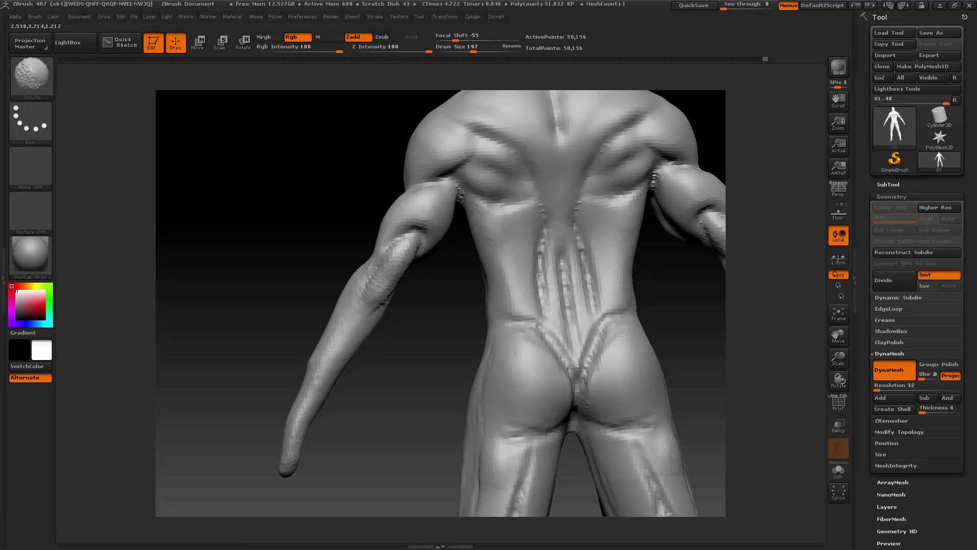
pyautogui.moveTo(437, 279); pyautogui.dragTo(410, 279)
pyautogui.moveTo(416, 240)
pyautogui.keyDown('shift'); pyautogui.mouseDown()
pyautogui.moveTo(399, 275)
pyautogui.moveTo(386, 273)
pyautogui.mouseUp(); pyautogui.keyUp('shift')
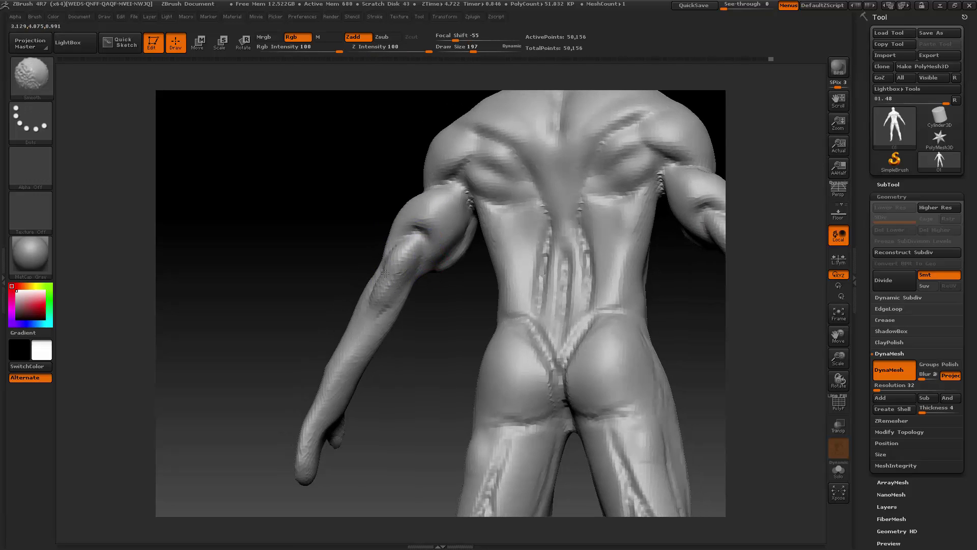
pyautogui.moveTo(316, 290)
pyautogui.mouseDown()
pyautogui.moveTo(367, 279)
pyautogui.moveTo(478, 327)
pyautogui.moveTo(408, 260)
pyautogui.moveTo(404, 229)
pyautogui.moveTo(402, 242)
pyautogui.mouseUp()
# - Mask everything except the hands and wrists, move them down and outward with Transpose Move, and clear the mask
pyautogui.moveTo(295, 309); pyautogui.dragTo(476, 234)
pyautogui.press('space')
pyautogui.moveTo(476, 234); pyautogui.dragTo(513, 242)
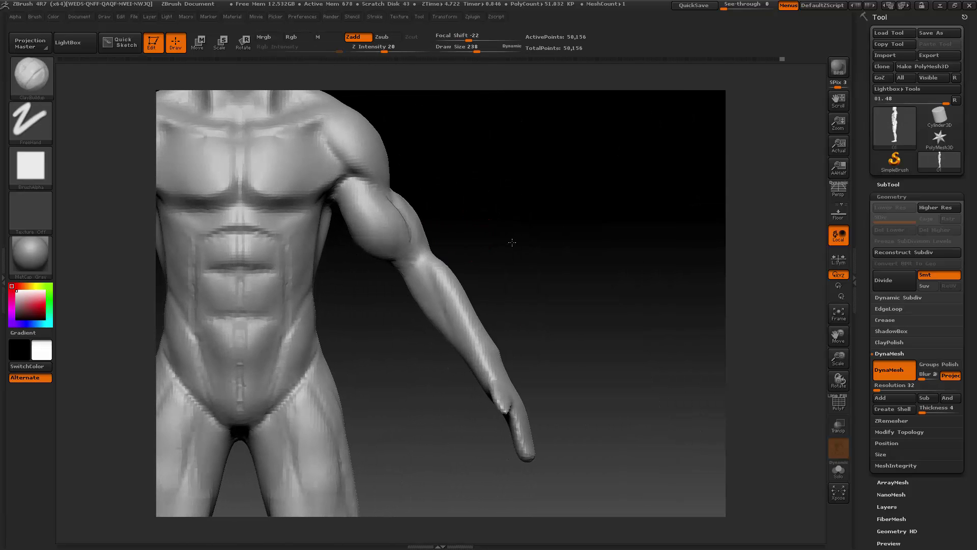
pyautogui.moveTo(840, 335); pyautogui.dragTo(975, 329)
pyautogui.moveTo(839, 358); pyautogui.dragTo(832, 351)
pyautogui.moveTo(839, 335); pyautogui.dragTo(955, 332)
pyautogui.press('space')
pyautogui.moveTo(297, 249); pyautogui.dragTo(299, 249)
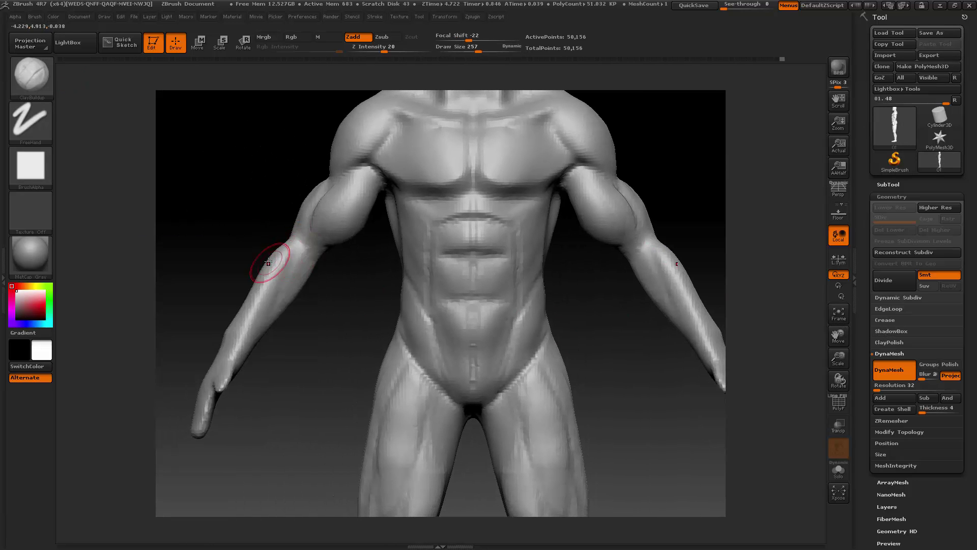
pyautogui.moveTo(840, 346); pyautogui.dragTo(840, 367)
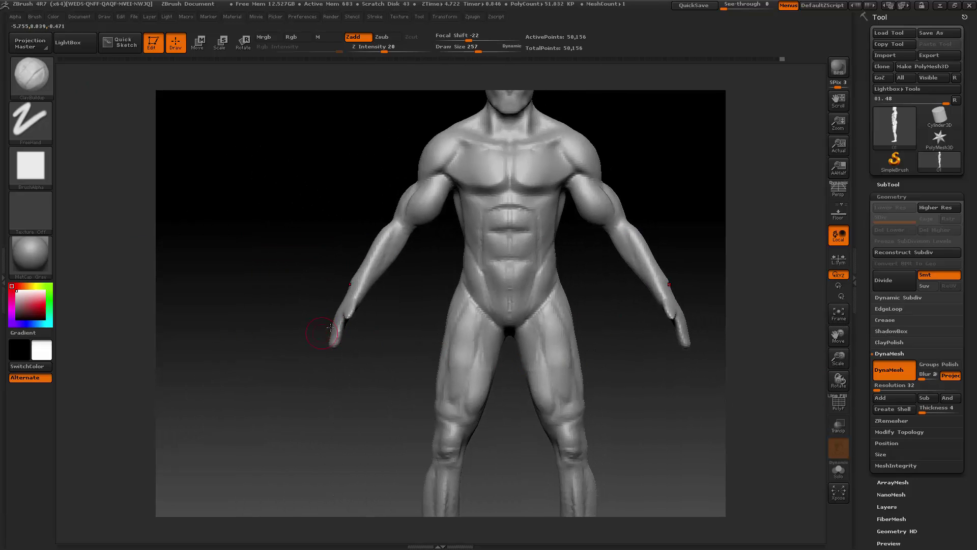
pyautogui.keyDown('ctrl'); pyautogui.moveTo(296, 376); pyautogui.dragTo(387, 275); pyautogui.keyUp('ctrl')
pyautogui.keyDown('ctrl'); pyautogui.click(387, 328); pyautogui.keyUp('ctrl')
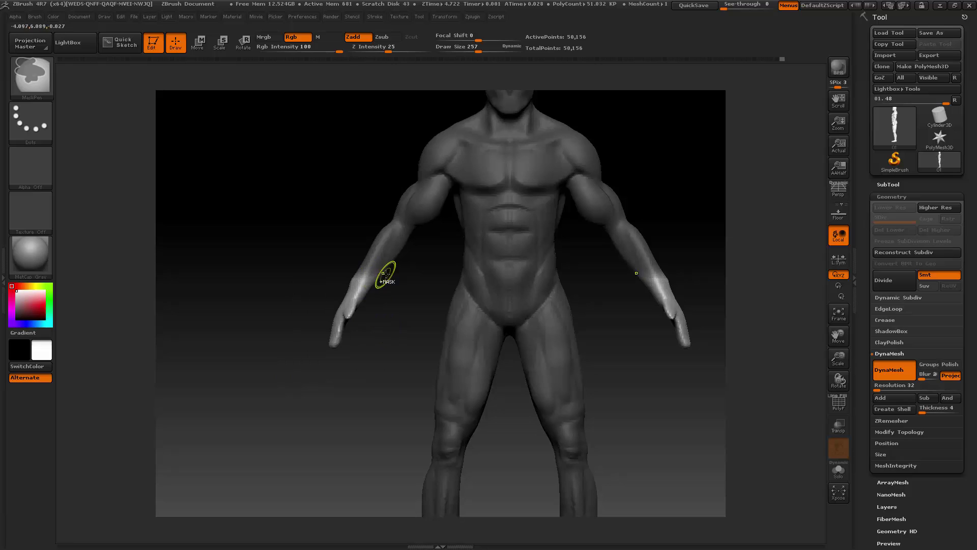
pyautogui.click(198, 44)
pyautogui.moveTo(356, 292); pyautogui.dragTo(342, 323)
pyautogui.keyDown('ctrl'); pyautogui.click(313, 391); pyautogui.keyUp('ctrl')
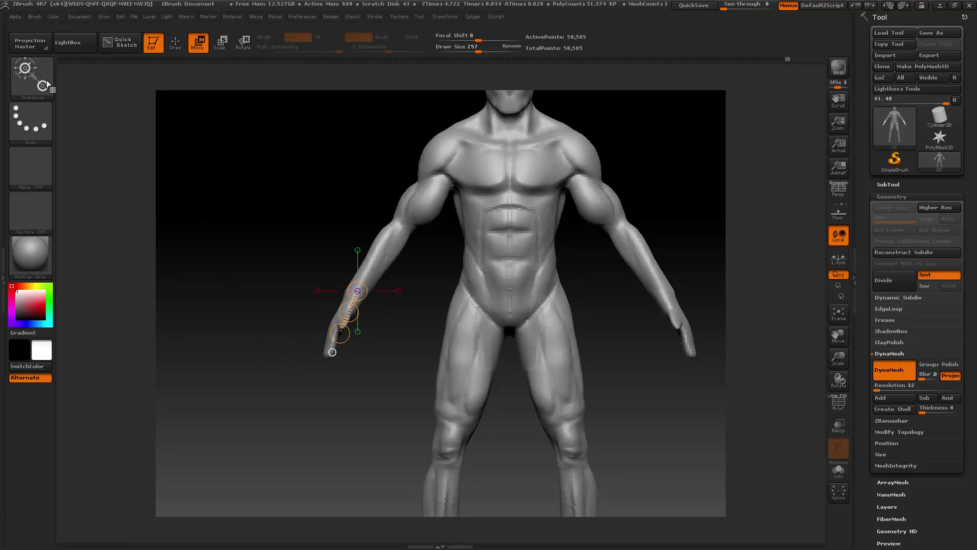
# - Return to ClayBuildup and build up the elbow and outer forearm muscle at draw size 264
pyautogui.click(176, 43)
pyautogui.press('space')
pyautogui.moveTo(416, 245); pyautogui.dragTo(411, 246)
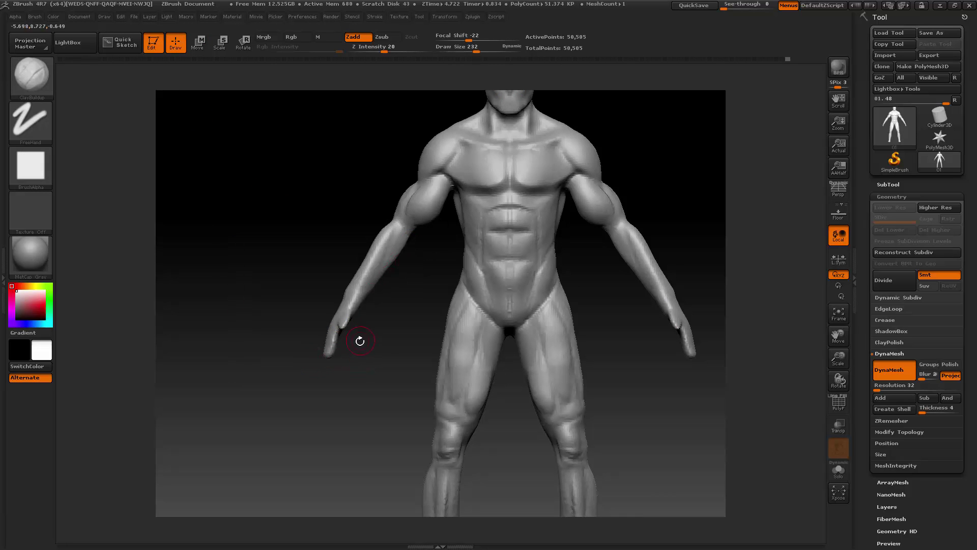
pyautogui.moveTo(356, 322)
pyautogui.mouseDown()
pyautogui.moveTo(421, 316)
pyautogui.moveTo(387, 309)
pyautogui.moveTo(356, 331)
pyautogui.moveTo(452, 325)
pyautogui.moveTo(338, 349)
pyautogui.moveTo(360, 334)
pyautogui.moveTo(402, 381)
pyautogui.moveTo(349, 312)
pyautogui.moveTo(402, 295)
pyautogui.moveTo(374, 257)
pyautogui.mouseUp()
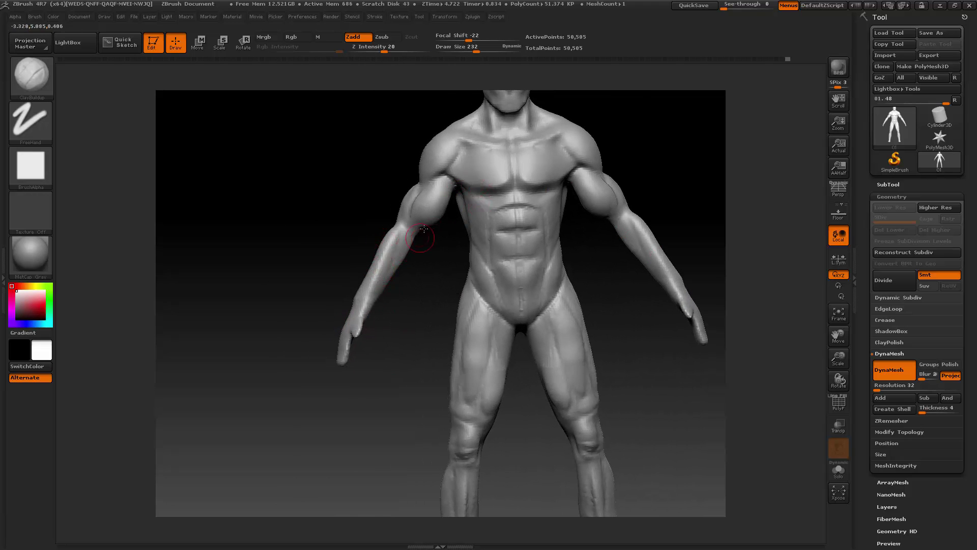
pyautogui.moveTo(441, 253)
pyautogui.mouseDown()
pyautogui.moveTo(437, 269)
pyautogui.moveTo(438, 239)
pyautogui.mouseUp()
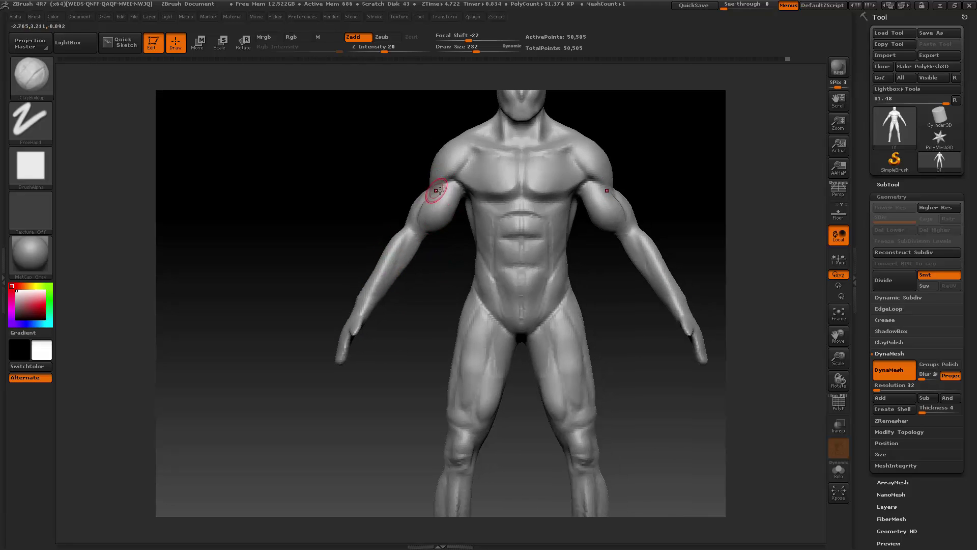
pyautogui.moveTo(436, 207); pyautogui.dragTo(437, 231)
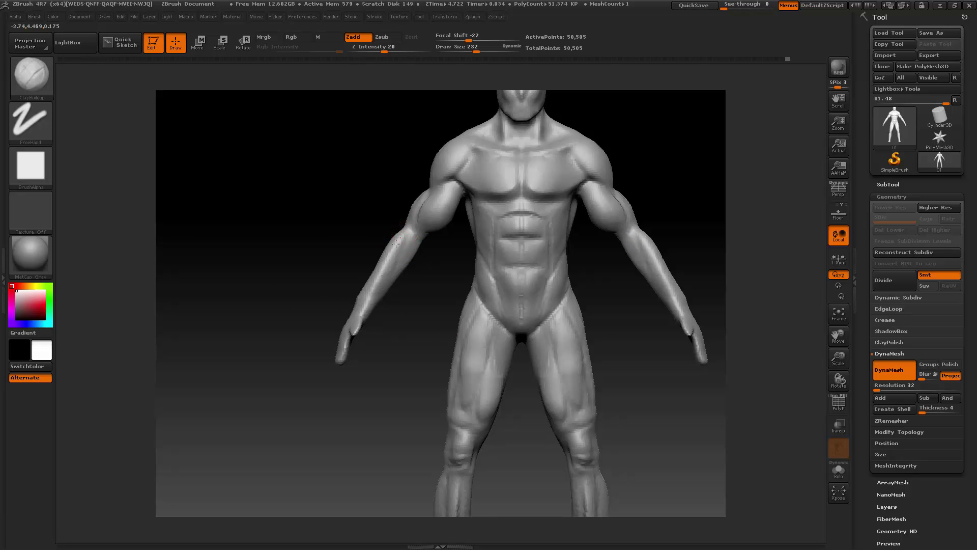
pyautogui.moveTo(373, 253)
pyautogui.mouseDown()
pyautogui.moveTo(406, 231)
pyautogui.moveTo(406, 242)
pyautogui.mouseUp()
pyautogui.press('space')
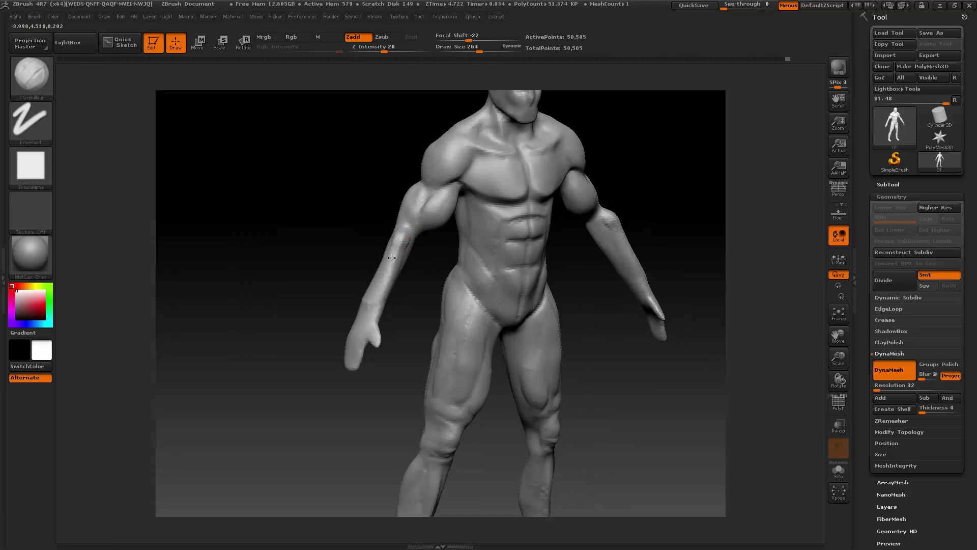
pyautogui.moveTo(396, 230)
pyautogui.mouseDown()
pyautogui.moveTo(413, 229)
pyautogui.moveTo(423, 249)
pyautogui.moveTo(406, 236)
pyautogui.moveTo(474, 258)
pyautogui.mouseUp()
pyautogui.moveTo(550, 232); pyautogui.dragTo(390, 260)
# - Isolate both arms with a Lasso selection, hiding the head, torso and legs
pyautogui.hotkey('ctrl', 'shift')
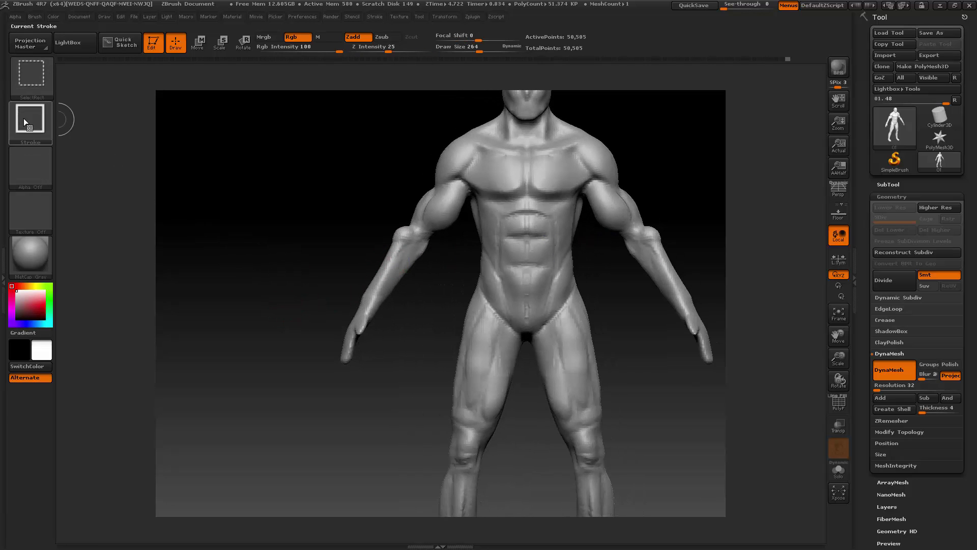
pyautogui.keyDown('ctrl'); pyautogui.keyDown('shift'); pyautogui.click(29, 121); pyautogui.keyUp('shift'); pyautogui.keyUp('ctrl')
pyautogui.click(221, 132)
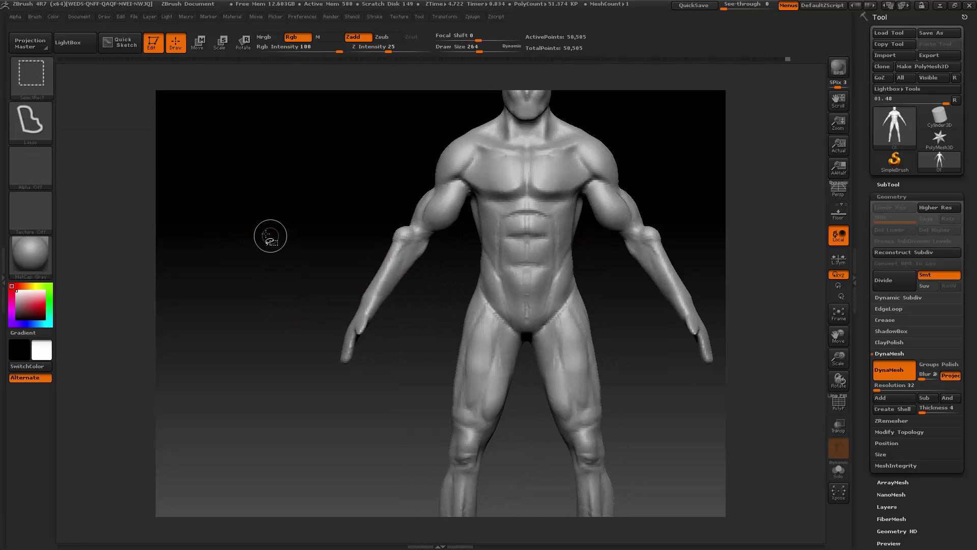
pyautogui.moveTo(253, 227)
pyautogui.keyDown('ctrl'); pyautogui.keyDown('shift'); pyautogui.mouseDown()
pyautogui.moveTo(256, 295)
pyautogui.moveTo(406, 353)
pyautogui.moveTo(474, 227)
pyautogui.moveTo(475, 113)
pyautogui.mouseUp(); pyautogui.keyUp('shift'); pyautogui.keyUp('ctrl')
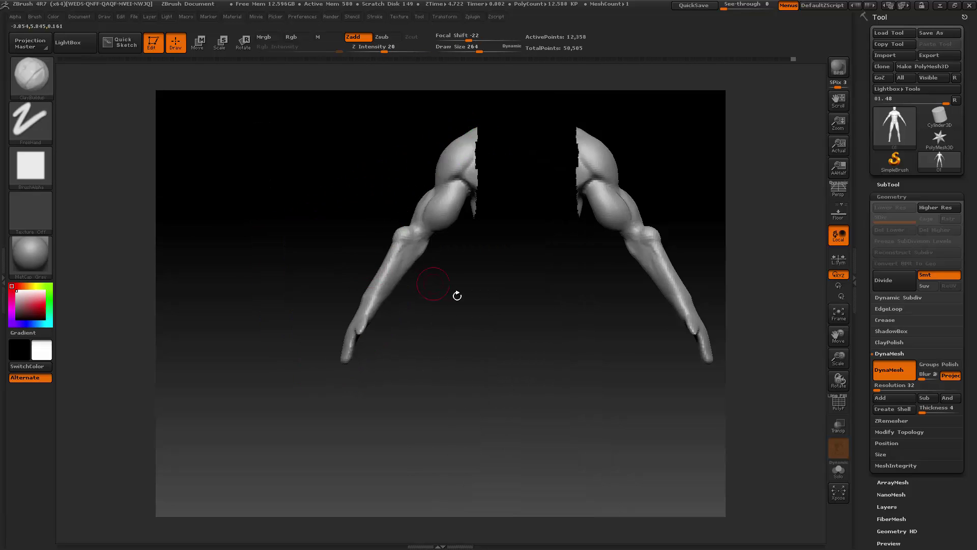
# - Build up the outer elbow and upper forearm with ClayBuildup at draw size 304, and smooth the muscle transitions there
pyautogui.moveTo(458, 294); pyautogui.dragTo(437, 248)
pyautogui.press('space')
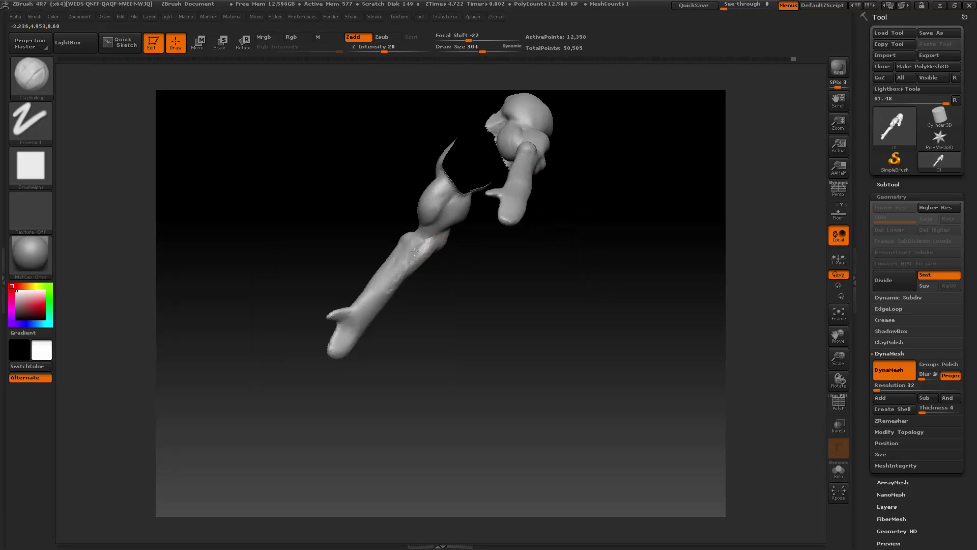
pyautogui.keyDown('shift'); pyautogui.moveTo(428, 301); pyautogui.dragTo(426, 290); pyautogui.keyUp('shift')
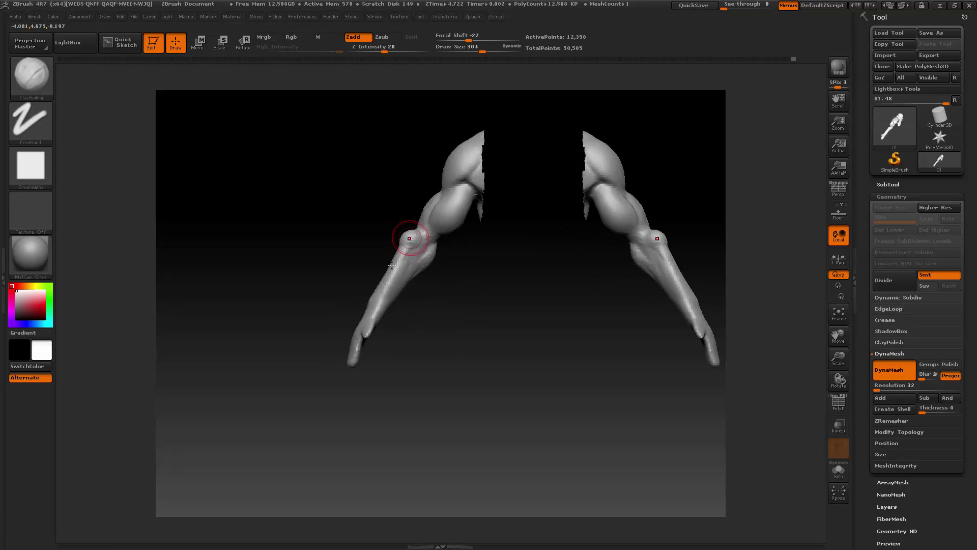
pyautogui.moveTo(411, 235)
pyautogui.mouseDown()
pyautogui.moveTo(388, 270)
pyautogui.moveTo(368, 277)
pyautogui.moveTo(395, 241)
pyautogui.mouseUp()
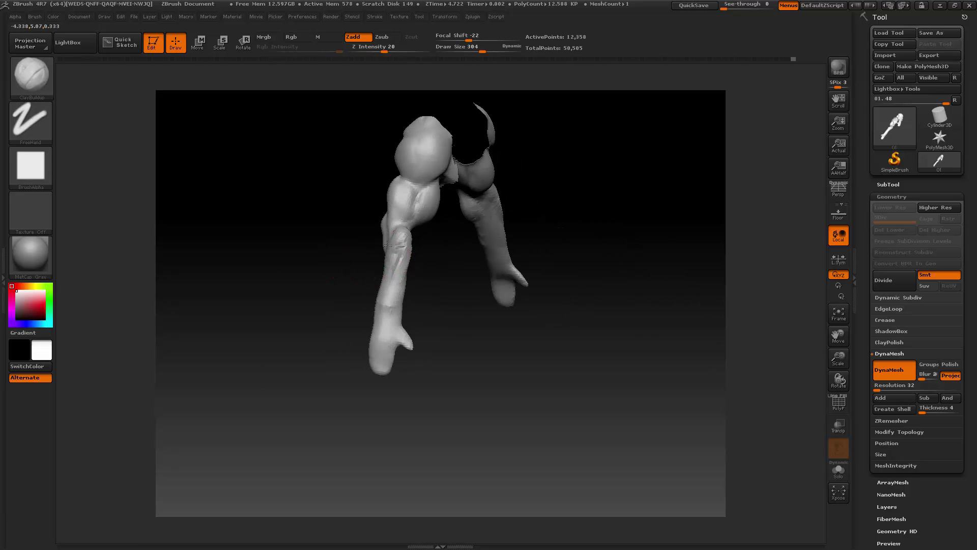
pyautogui.press('shift')
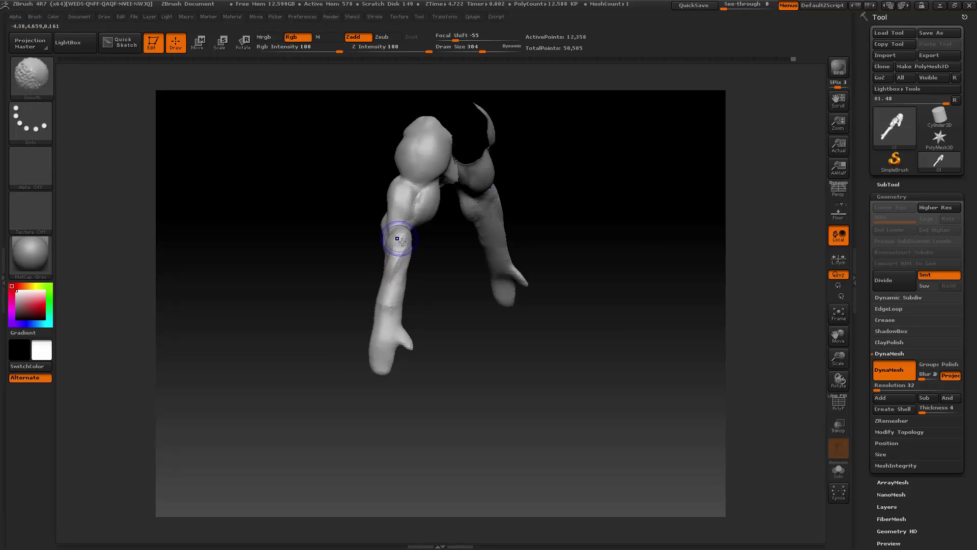
pyautogui.keyDown('shift'); pyautogui.moveTo(390, 248); pyautogui.dragTo(397, 279); pyautogui.keyUp('shift')
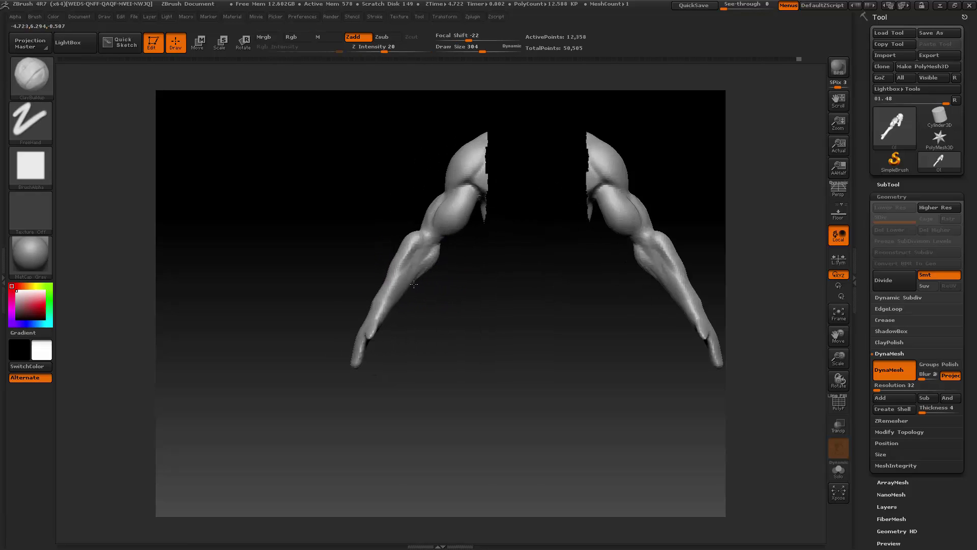
pyautogui.moveTo(414, 244)
pyautogui.keyDown('shift'); pyautogui.mouseDown()
pyautogui.moveTo(408, 239)
pyautogui.moveTo(430, 259)
pyautogui.moveTo(411, 241)
pyautogui.moveTo(417, 267)
pyautogui.mouseUp(); pyautogui.keyUp('shift')
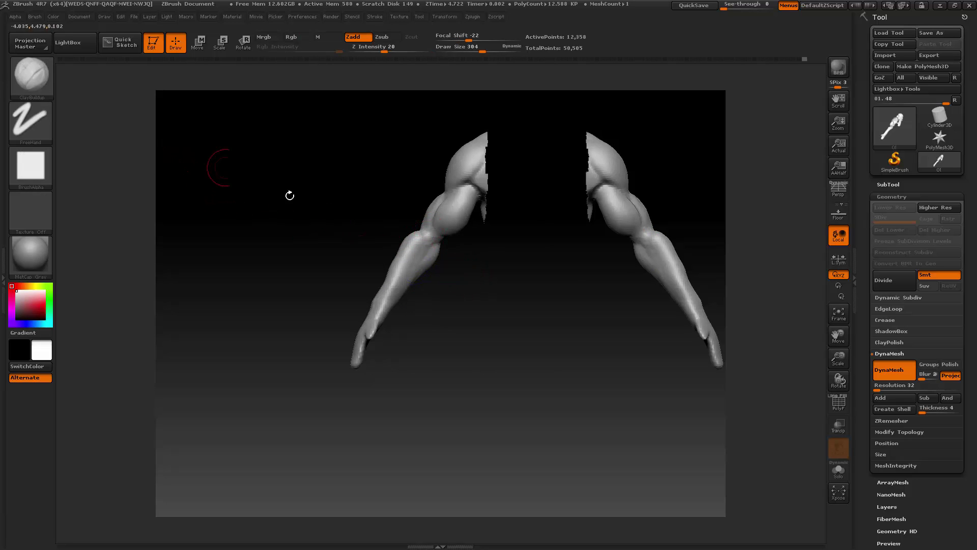
# - Reduce the draw size to 257 and build up the front forearm muscles from the elbow down to the wrist
pyautogui.moveTo(838, 359); pyautogui.dragTo(845, 366)
pyautogui.keyDown('alt'); pyautogui.moveTo(737, 317); pyautogui.dragTo(639, 420); pyautogui.keyUp('alt')
pyautogui.moveTo(294, 283)
pyautogui.mouseDown()
pyautogui.moveTo(357, 254)
pyautogui.moveTo(484, 235)
pyautogui.moveTo(411, 308)
pyautogui.moveTo(384, 310)
pyautogui.moveTo(390, 296)
pyautogui.mouseUp()
pyautogui.press('space')
pyautogui.click(384, 309)
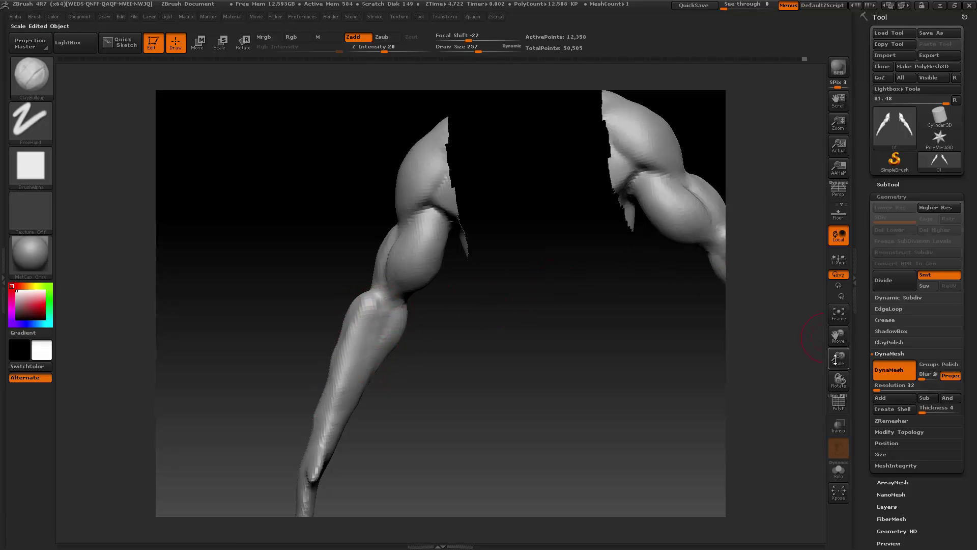
pyautogui.click(839, 313)
pyautogui.moveTo(399, 282)
pyautogui.mouseDown()
pyautogui.moveTo(374, 301)
pyautogui.moveTo(394, 288)
pyautogui.moveTo(383, 299)
pyautogui.mouseUp()
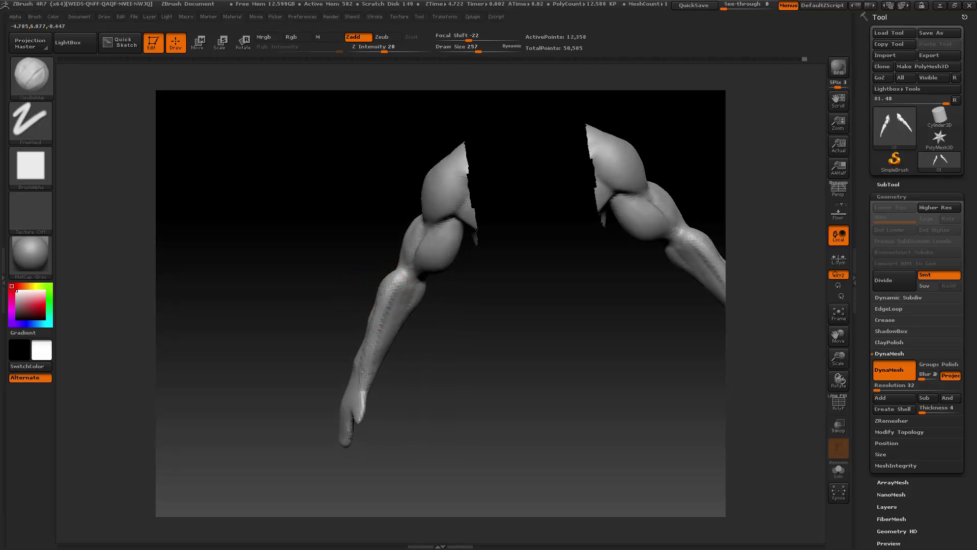
pyautogui.moveTo(448, 355)
pyautogui.mouseDown()
pyautogui.moveTo(454, 336)
pyautogui.moveTo(449, 347)
pyautogui.mouseUp()
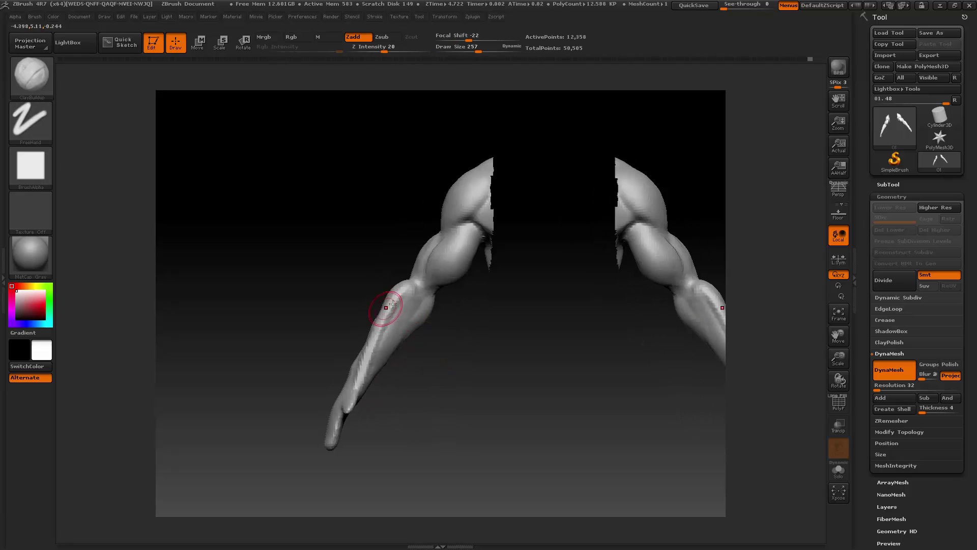
pyautogui.moveTo(409, 291); pyautogui.dragTo(368, 360)
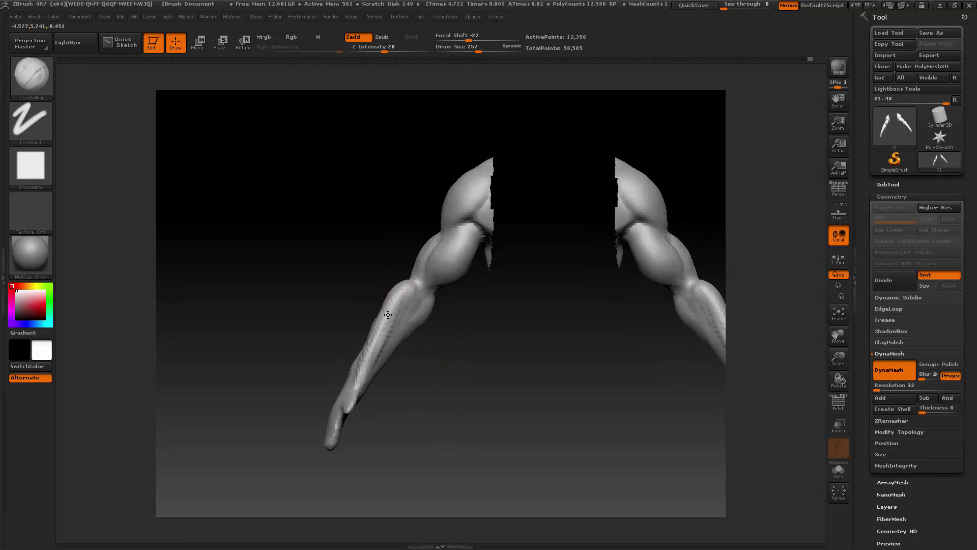
# - Add volume along the outer, thumb-side forearm from the elbow toward the wrist and smooth the strokes
pyautogui.moveTo(330, 310); pyautogui.dragTo(499, 284)
pyautogui.moveTo(336, 284)
pyautogui.mouseDown()
pyautogui.moveTo(332, 307)
pyautogui.moveTo(357, 357)
pyautogui.mouseUp()
pyautogui.moveTo(341, 303); pyautogui.dragTo(357, 336)
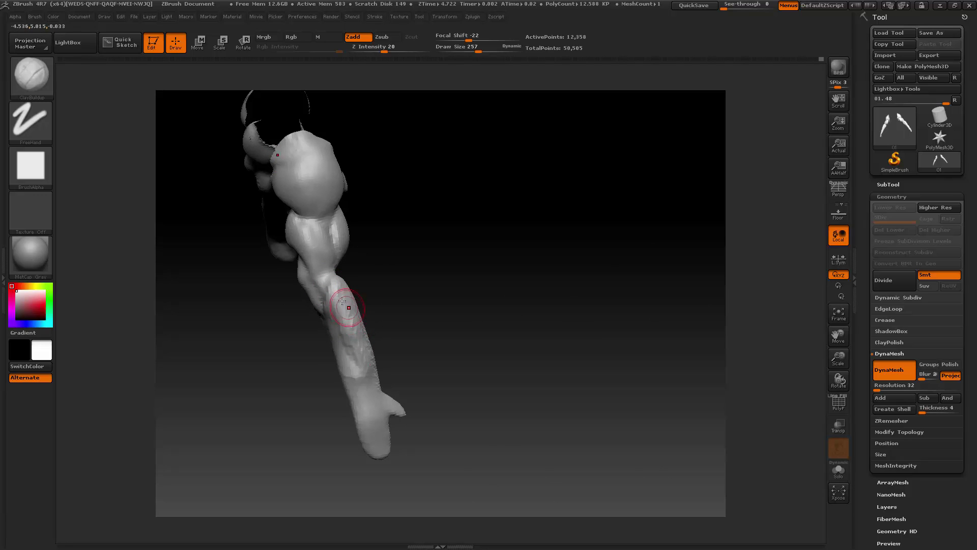
pyautogui.moveTo(343, 302)
pyautogui.mouseDown()
pyautogui.moveTo(338, 293)
pyautogui.moveTo(368, 354)
pyautogui.mouseUp()
pyautogui.moveTo(436, 288); pyautogui.dragTo(400, 285)
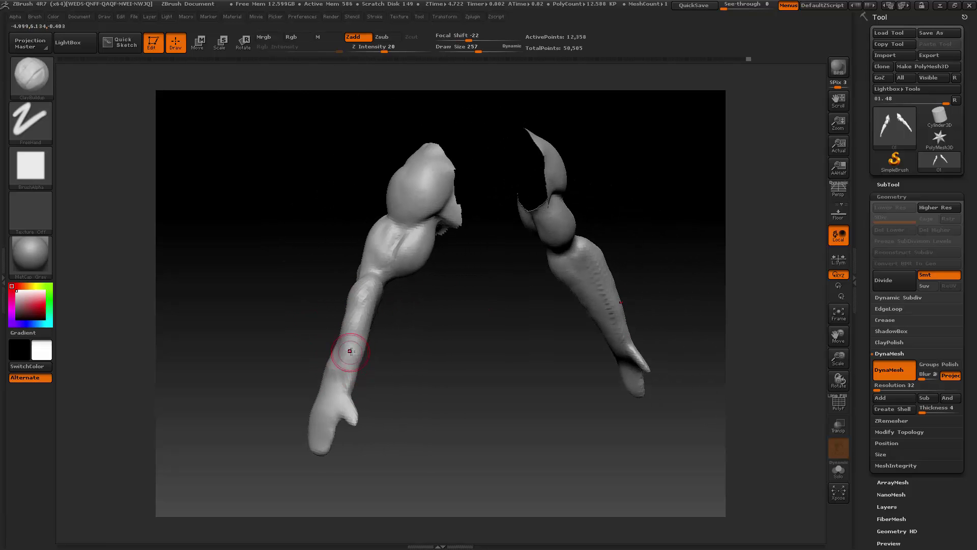
pyautogui.moveTo(343, 350); pyautogui.dragTo(355, 344)
pyautogui.moveTo(373, 283)
pyautogui.keyDown('shift'); pyautogui.mouseDown()
pyautogui.moveTo(362, 298)
pyautogui.moveTo(354, 390)
pyautogui.mouseUp(); pyautogui.keyUp('shift')
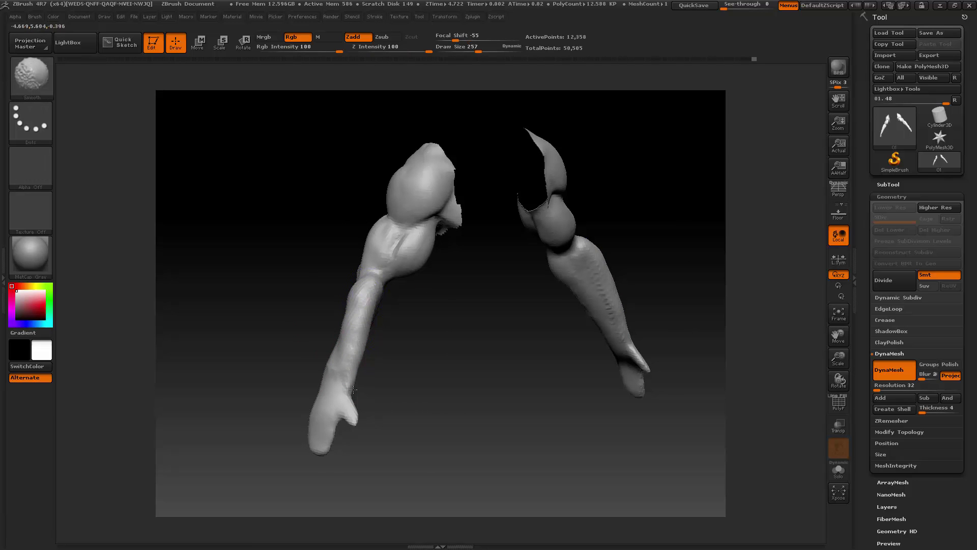
# - Build up the inner forearm muscles below the elbow crease and smooth them into the front of the forearm
pyautogui.moveTo(395, 351)
pyautogui.mouseDown()
pyautogui.moveTo(398, 325)
pyautogui.moveTo(431, 351)
pyautogui.mouseUp()
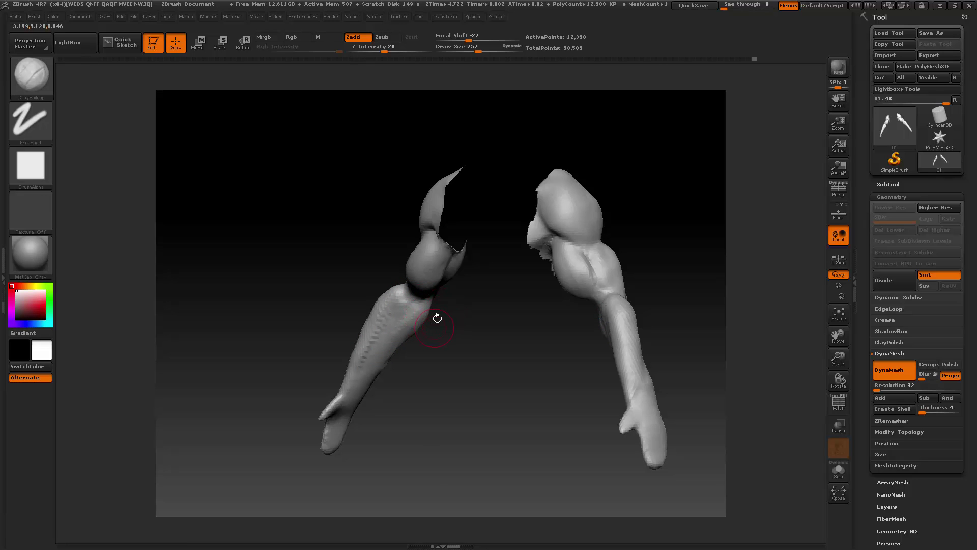
pyautogui.moveTo(452, 318); pyautogui.dragTo(429, 330)
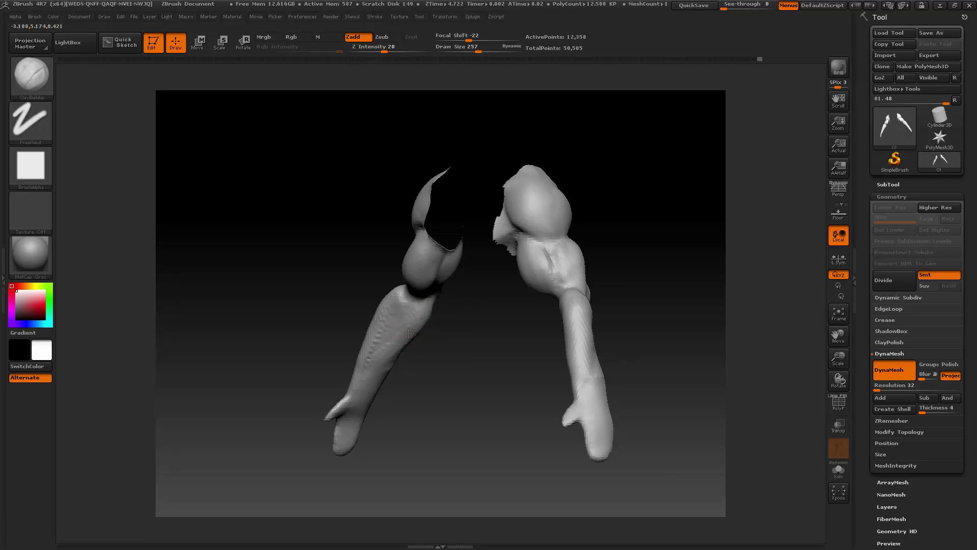
pyautogui.moveTo(436, 350); pyautogui.dragTo(427, 324)
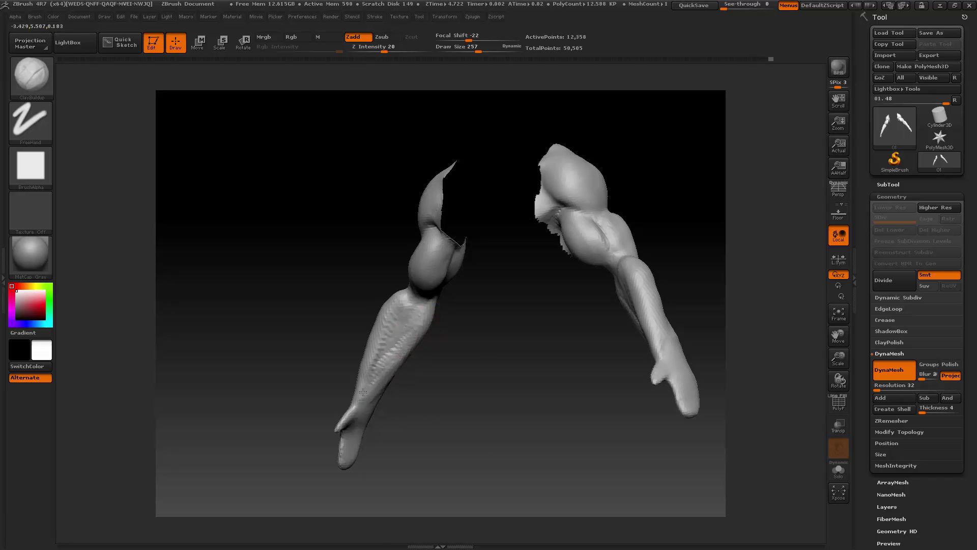
pyautogui.moveTo(399, 385); pyautogui.dragTo(439, 380)
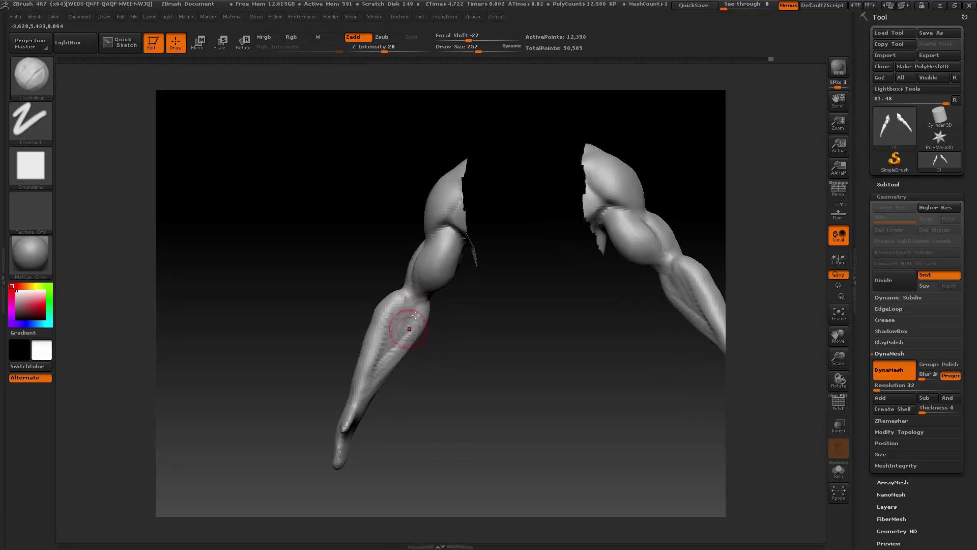
pyautogui.press('shift')
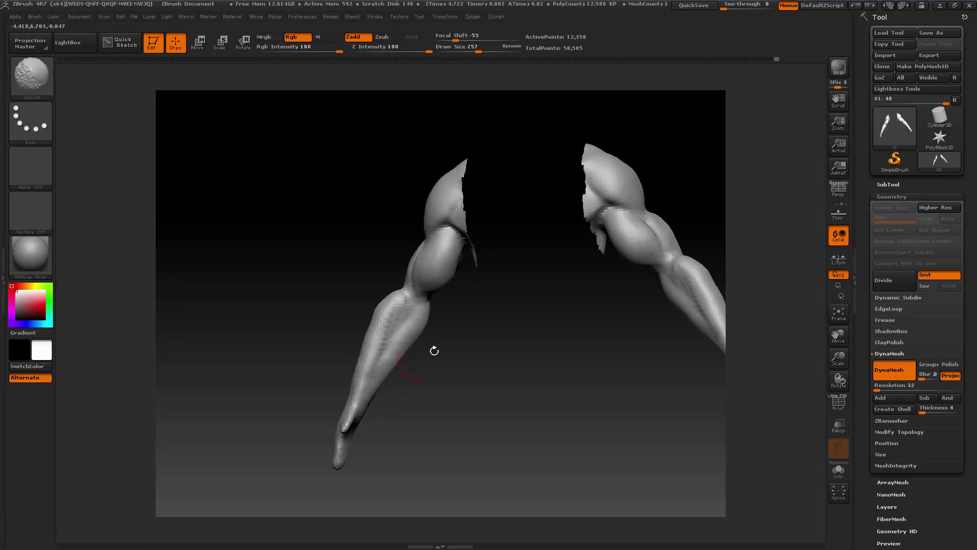
pyautogui.moveTo(435, 351)
pyautogui.keyDown('shift'); pyautogui.mouseDown()
pyautogui.moveTo(422, 368)
pyautogui.moveTo(432, 331)
pyautogui.moveTo(507, 335)
pyautogui.moveTo(467, 344)
pyautogui.moveTo(481, 351)
pyautogui.moveTo(493, 342)
pyautogui.moveTo(384, 343)
pyautogui.mouseUp(); pyautogui.keyUp('shift')
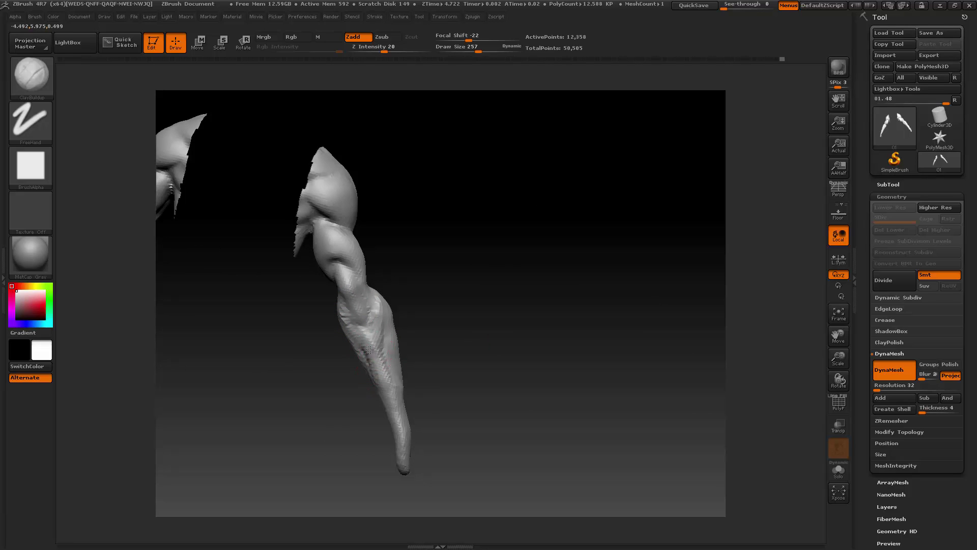
# - Smooth the rough muscle surface of the isolated arm's forearm below the elbow
pyautogui.press('shift')
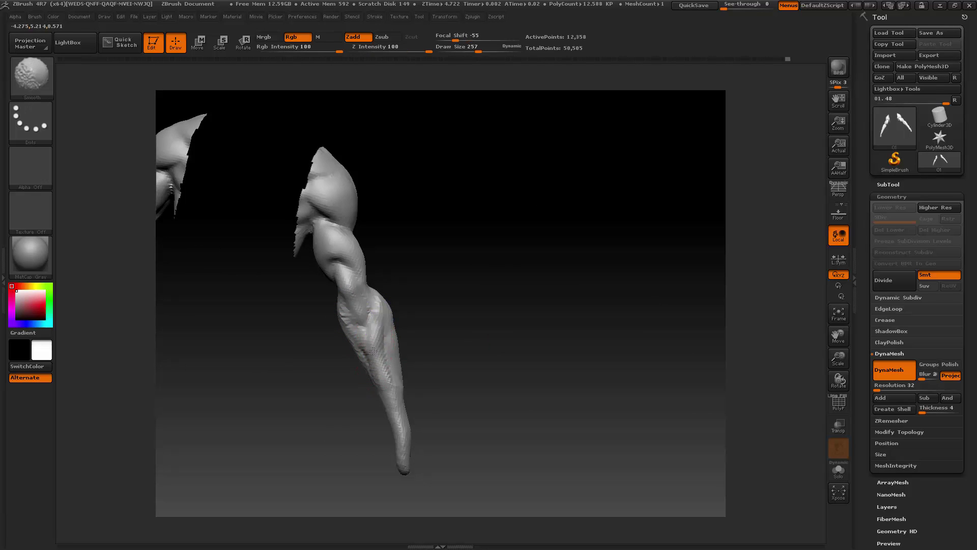
pyautogui.moveTo(354, 340)
pyautogui.keyDown('shift'); pyautogui.mouseDown()
pyautogui.moveTo(436, 280)
pyautogui.moveTo(425, 276)
pyautogui.mouseUp(); pyautogui.keyUp('shift')
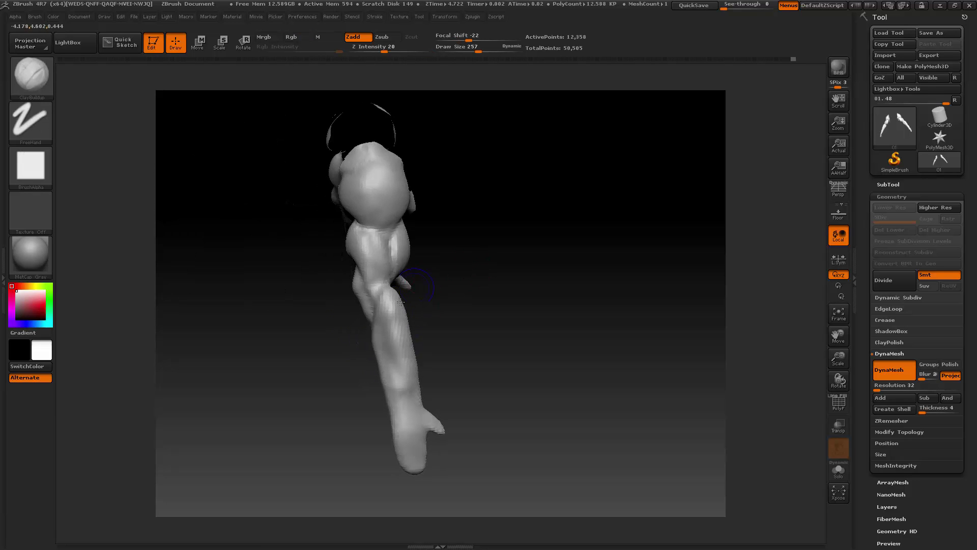
pyautogui.moveTo(456, 330)
pyautogui.mouseDown()
pyautogui.moveTo(407, 331)
pyautogui.moveTo(387, 303)
pyautogui.moveTo(391, 320)
pyautogui.moveTo(422, 336)
pyautogui.moveTo(388, 323)
pyautogui.moveTo(360, 360)
pyautogui.moveTo(392, 328)
pyautogui.moveTo(372, 377)
pyautogui.mouseUp()
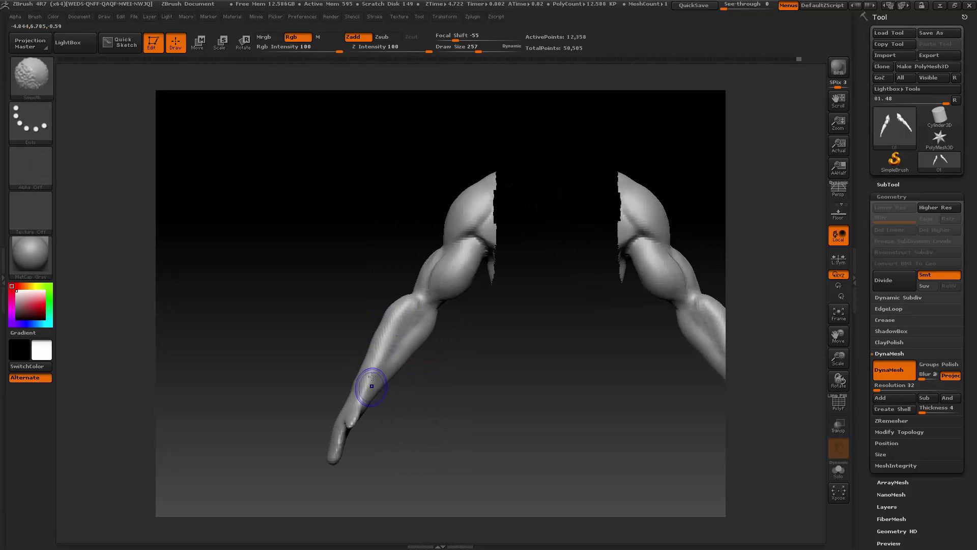
# - Sculpt the muscle separation from the elbow down the front of the forearm using the Standard brush at draw size 122
pyautogui.click(31, 76)
pyautogui.click(402, 87)
pyautogui.press('space')
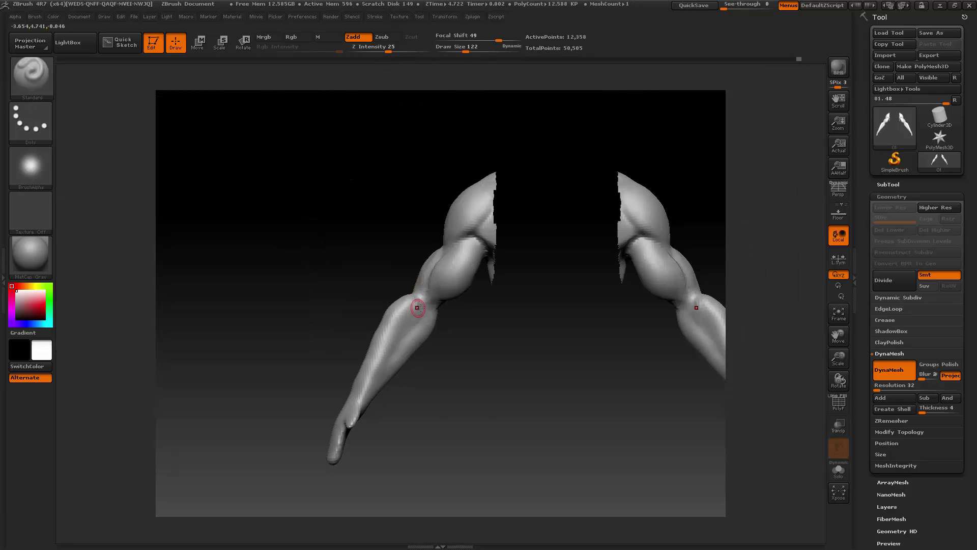
pyautogui.moveTo(462, 317); pyautogui.dragTo(433, 318)
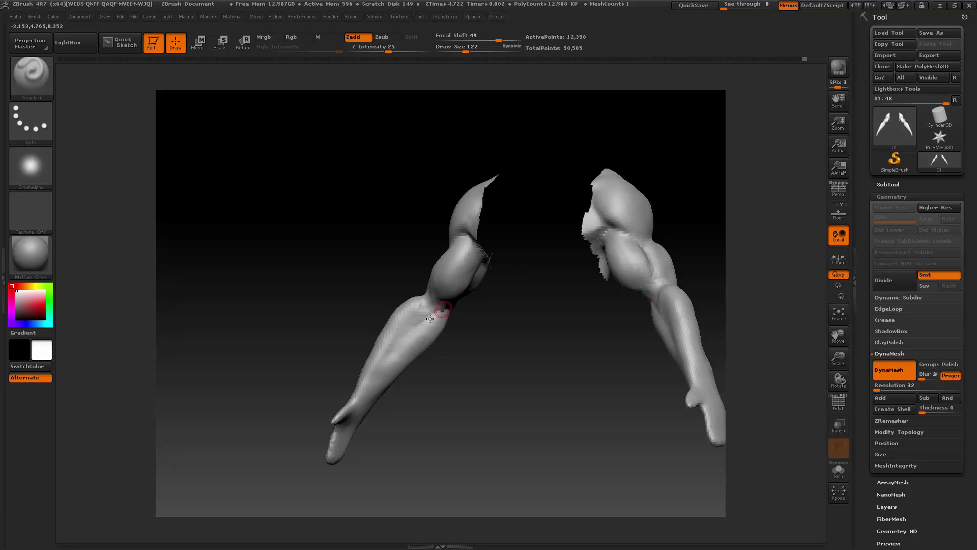
pyautogui.moveTo(468, 336); pyautogui.dragTo(418, 299)
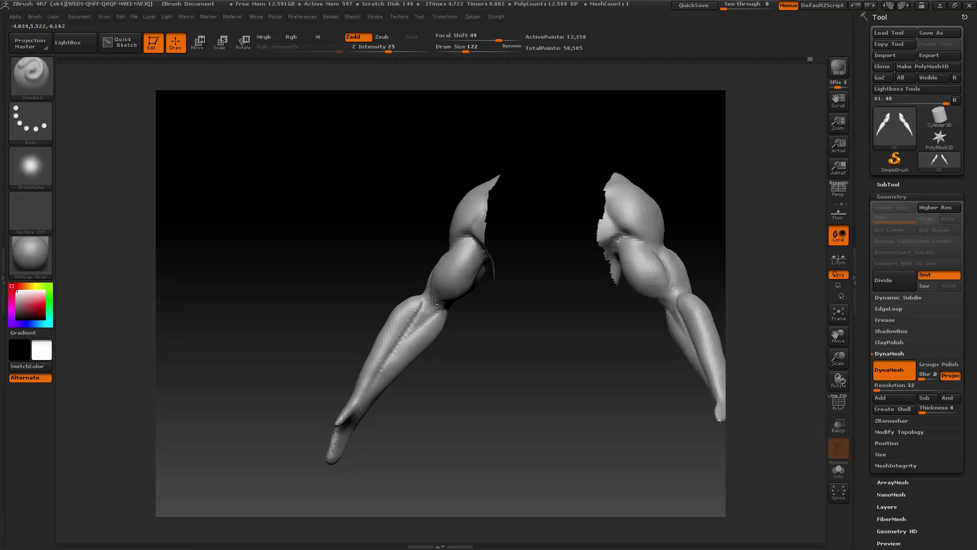
pyautogui.moveTo(433, 301); pyautogui.dragTo(490, 337)
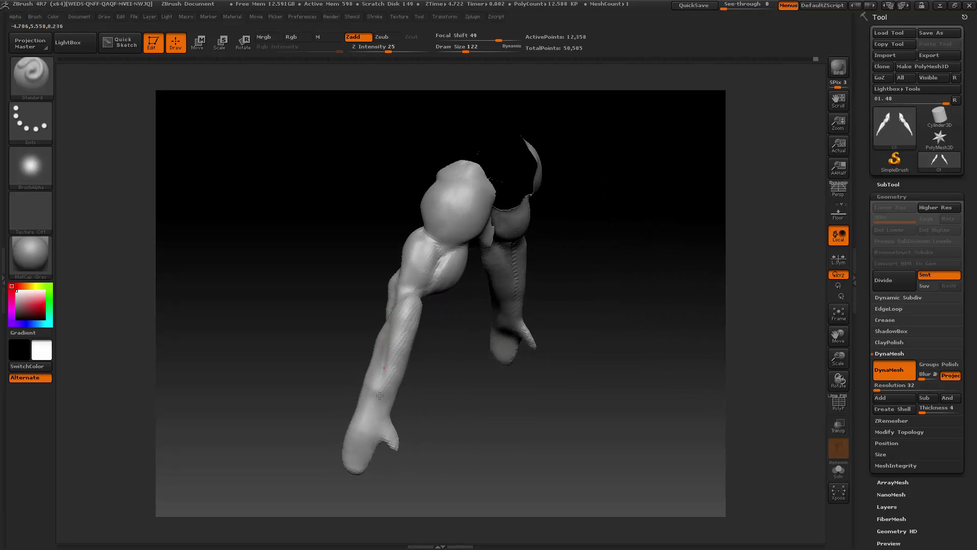
# - Define a muscle line along the side of the forearm toward the wrist and soften it
pyautogui.moveTo(387, 352); pyautogui.dragTo(383, 393)
pyautogui.moveTo(392, 312); pyautogui.dragTo(383, 375)
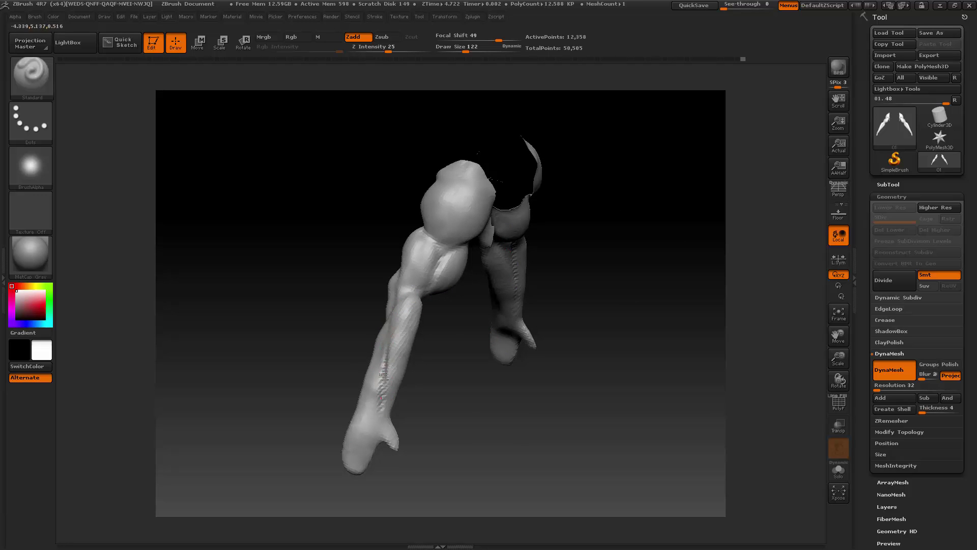
pyautogui.press('shift')
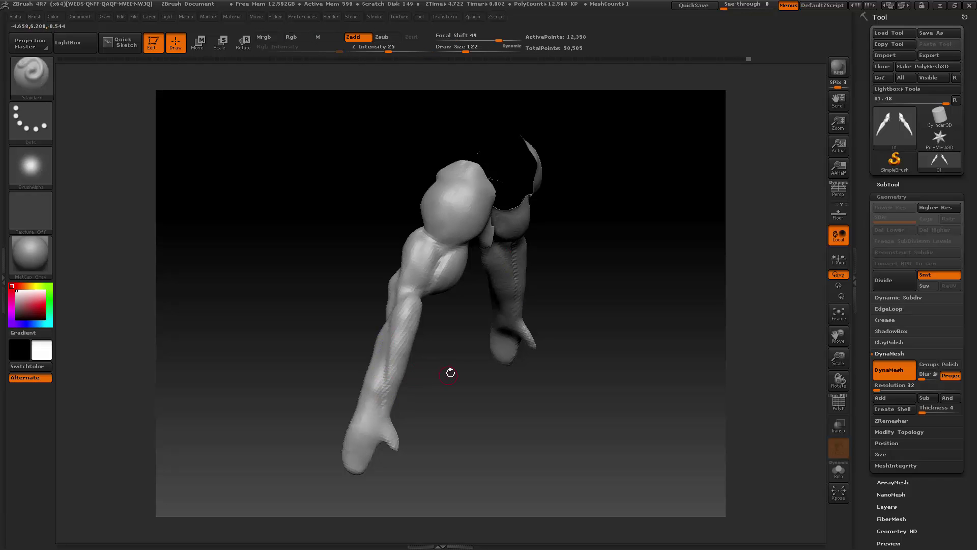
# - Refine and smooth the muscle forms at the back of the elbow and upper forearm
pyautogui.moveTo(450, 372)
pyautogui.mouseDown()
pyautogui.moveTo(432, 338)
pyautogui.moveTo(490, 349)
pyautogui.moveTo(541, 340)
pyautogui.moveTo(521, 323)
pyautogui.moveTo(399, 331)
pyautogui.mouseUp()
pyautogui.press('shift')
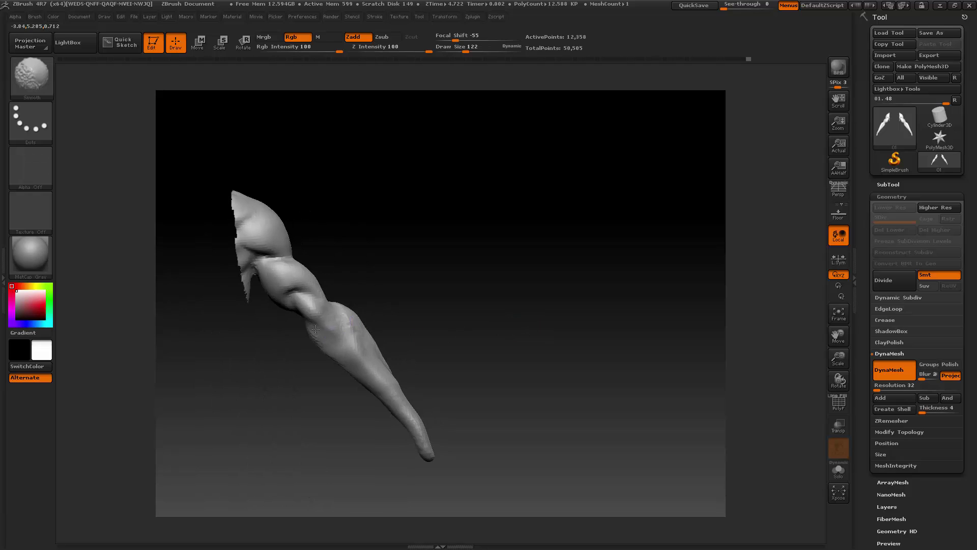
pyautogui.press('shift')
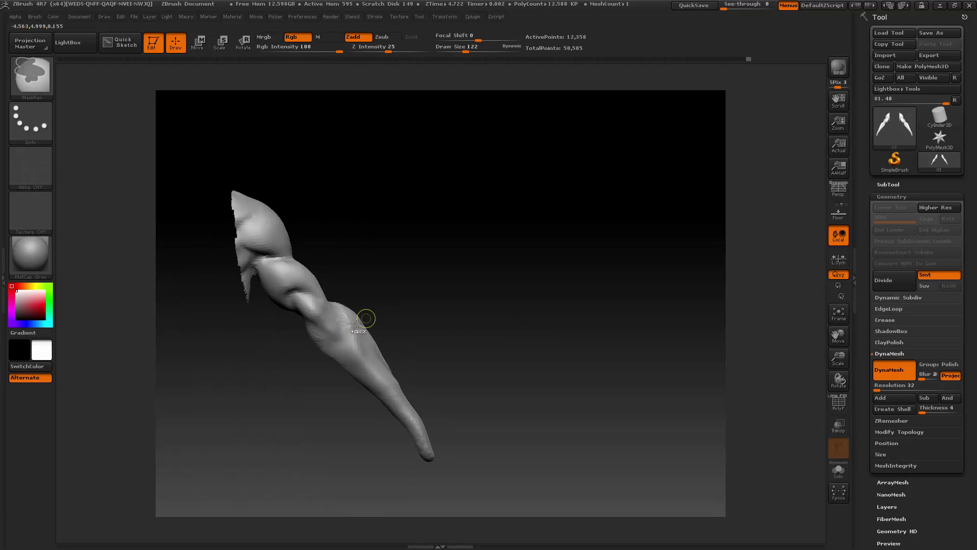
pyautogui.moveTo(346, 320); pyautogui.dragTo(340, 326)
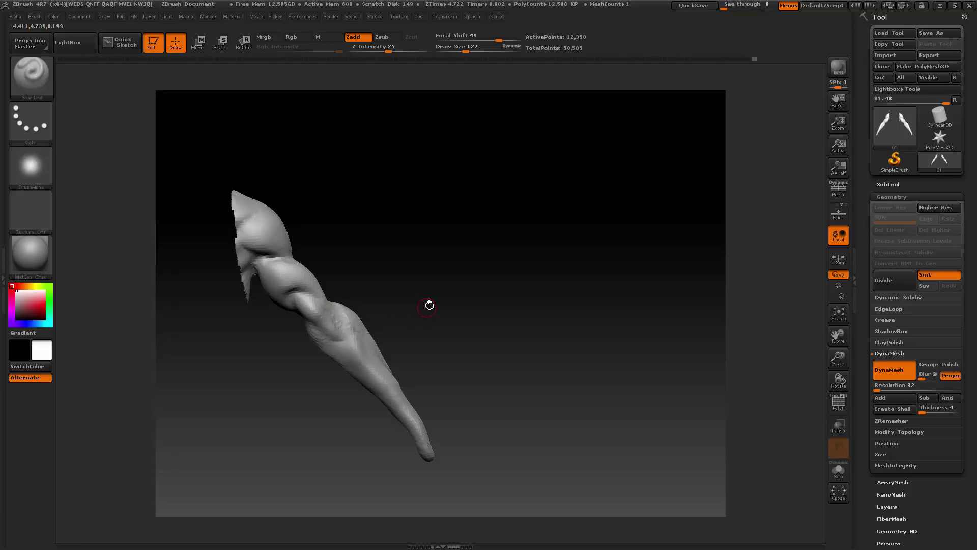
# - Sculpt the muscle lines from the elbow down the back of the forearm with the Standard brush
pyautogui.moveTo(837, 338); pyautogui.dragTo(839, 362)
pyautogui.moveTo(838, 337); pyautogui.dragTo(842, 337)
pyautogui.moveTo(642, 332); pyautogui.dragTo(609, 311)
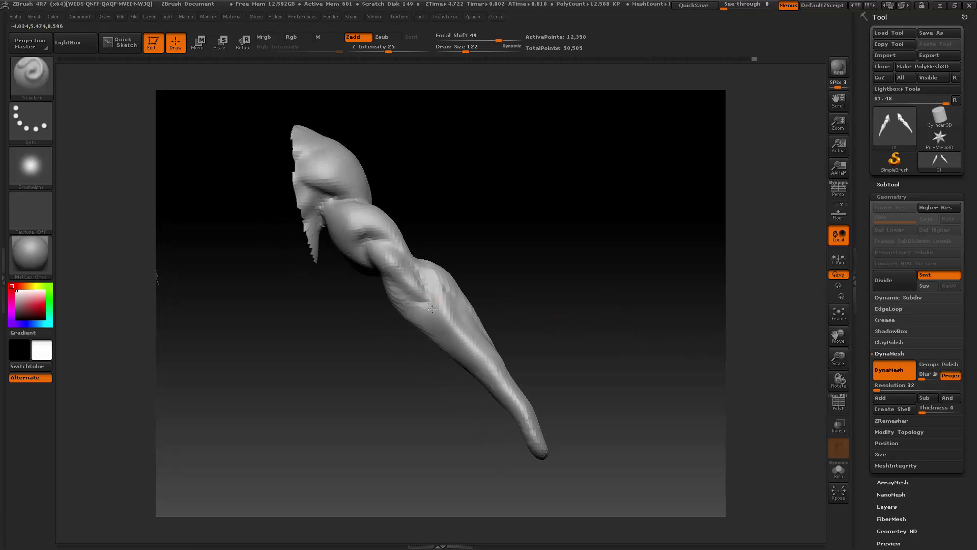
pyautogui.moveTo(519, 256); pyautogui.dragTo(504, 265)
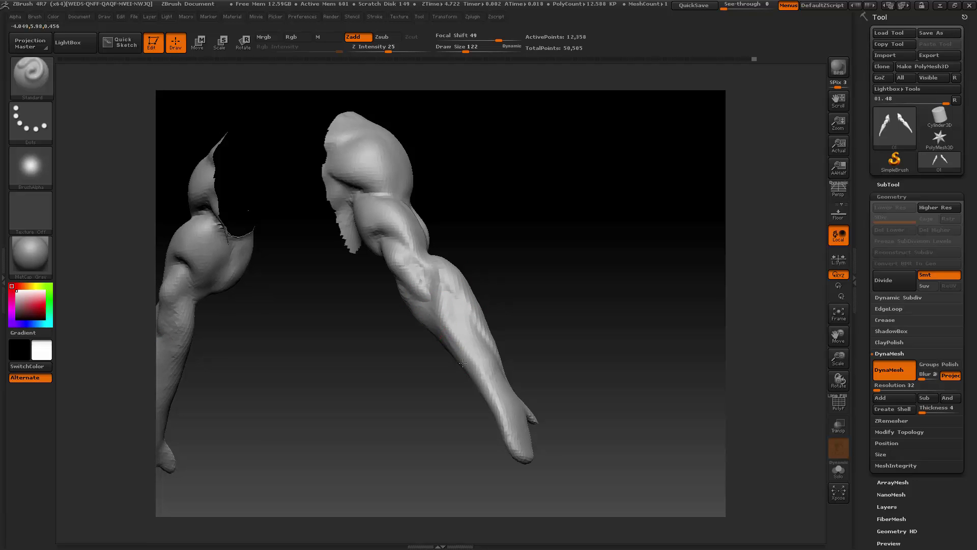
pyautogui.moveTo(439, 296); pyautogui.dragTo(482, 374)
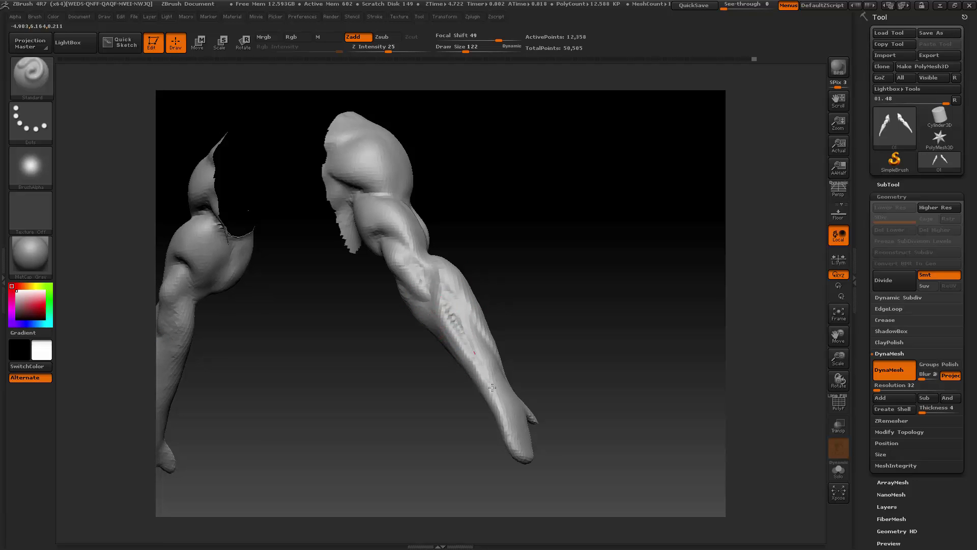
pyautogui.moveTo(559, 275)
pyautogui.mouseDown()
pyautogui.moveTo(512, 264)
pyautogui.moveTo(478, 284)
pyautogui.mouseUp()
# - Build up the outer forearm muscle with the ClayBuildup brush at draw size 232 and smooth the strokes
pyautogui.press('space')
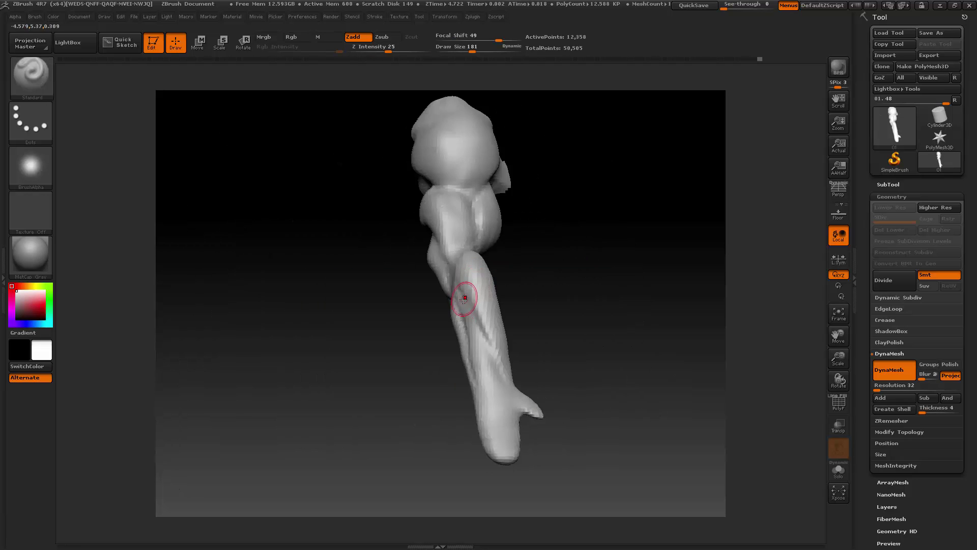
pyautogui.press('b')
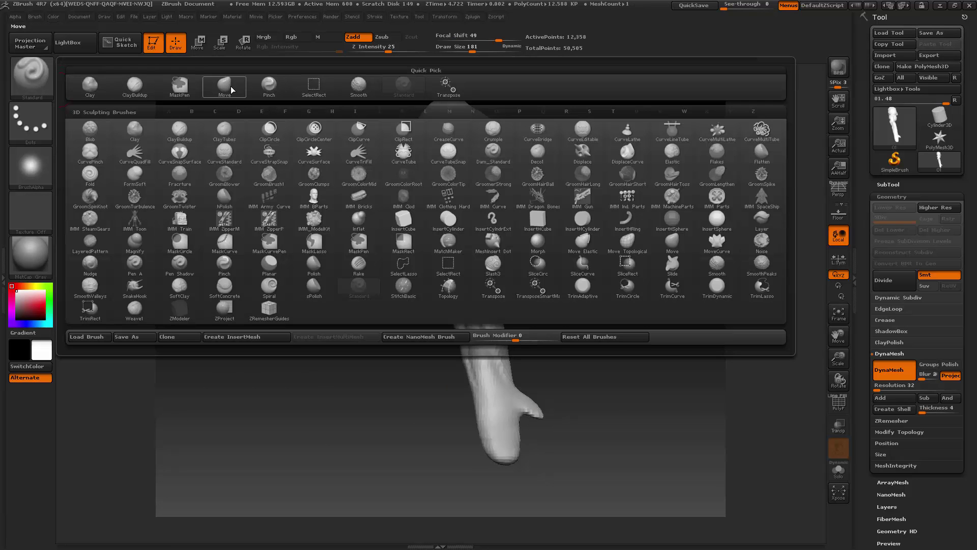
pyautogui.press('c')
pyautogui.press('b')
pyautogui.press('space')
pyautogui.moveTo(509, 273); pyautogui.dragTo(544, 278)
pyautogui.press('space')
pyautogui.moveTo(457, 293); pyautogui.dragTo(457, 292)
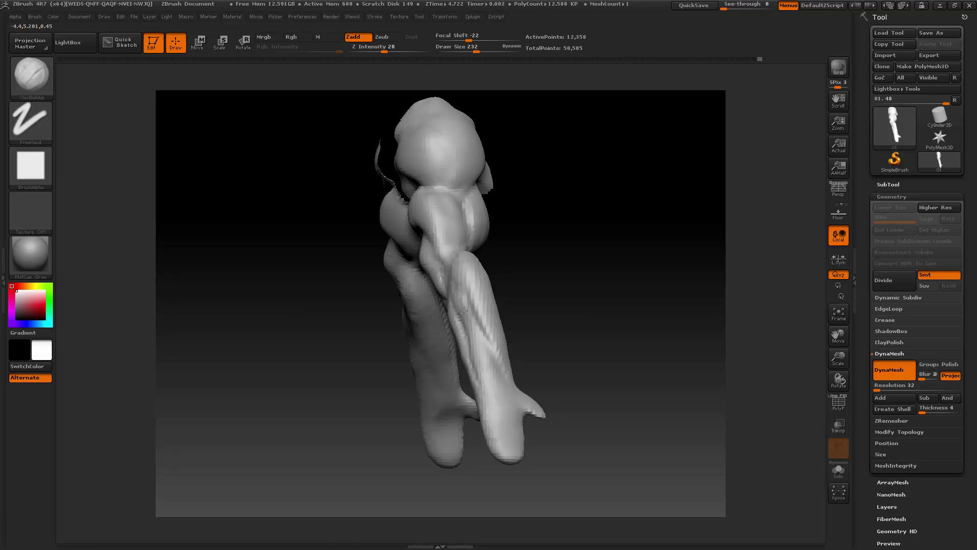
pyautogui.press('shift')
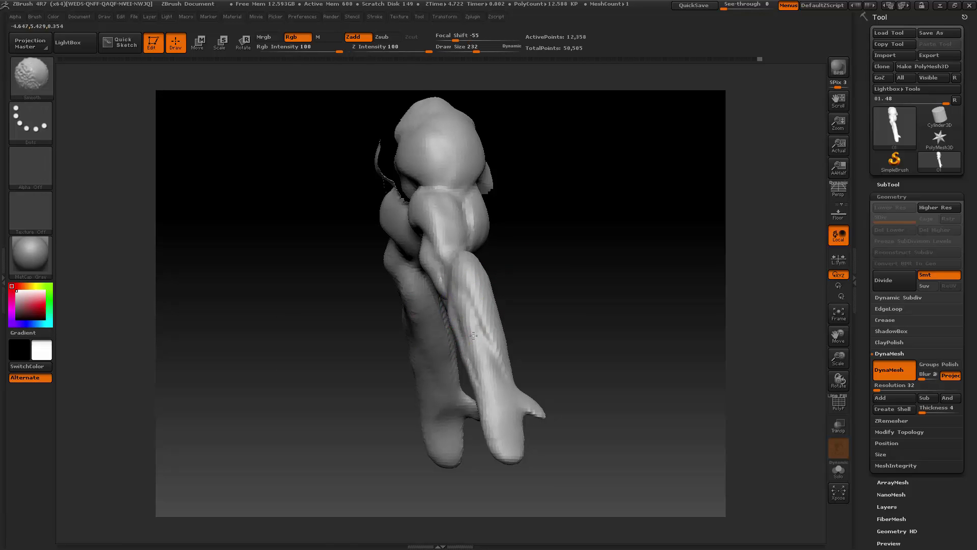
pyautogui.keyDown('shift'); pyautogui.moveTo(473, 336); pyautogui.dragTo(483, 370); pyautogui.keyUp('shift')
# - Reshape the forearm's side silhouette with the Move brush, enlarging the draw size to 378 and 558 to widen it below the elbow
pyautogui.moveTo(611, 316); pyautogui.dragTo(549, 281)
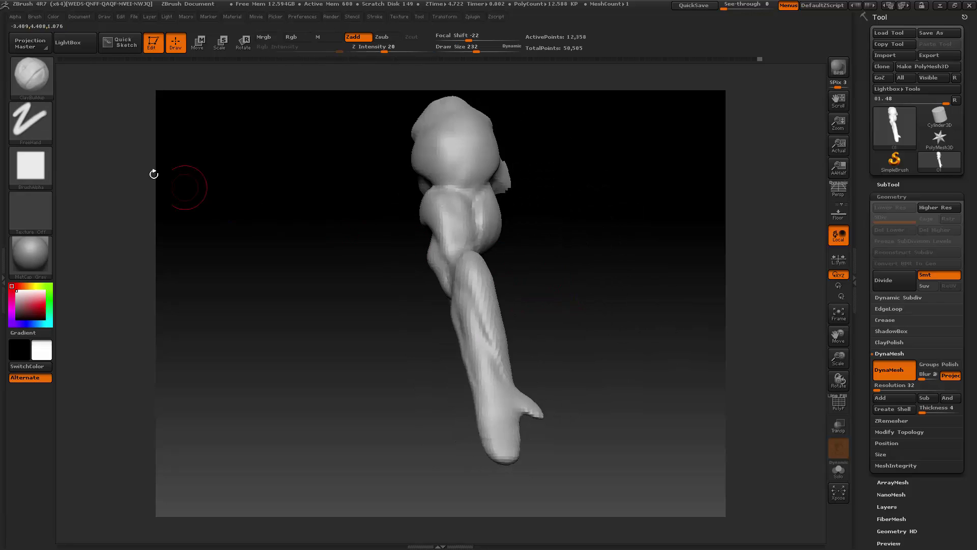
pyautogui.click(32, 76)
pyautogui.click(266, 133)
pyautogui.press('space')
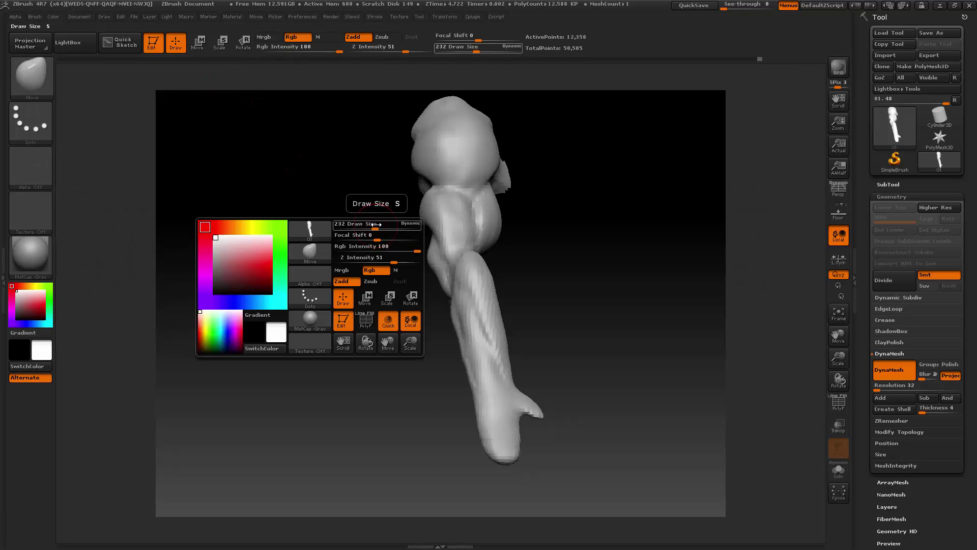
pyautogui.moveTo(377, 225)
pyautogui.mouseDown()
pyautogui.moveTo(387, 225)
pyautogui.moveTo(356, 314)
pyautogui.moveTo(362, 309)
pyautogui.mouseUp()
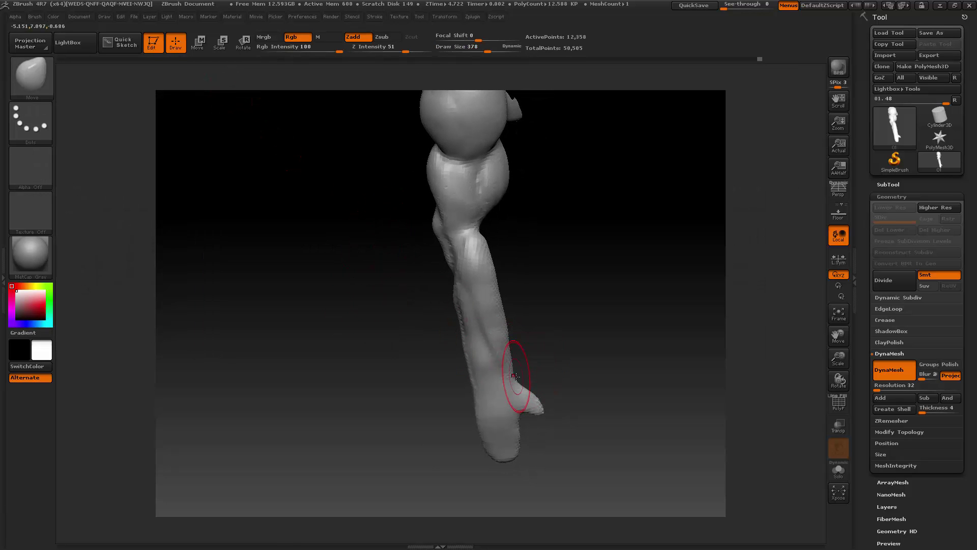
pyautogui.press('space')
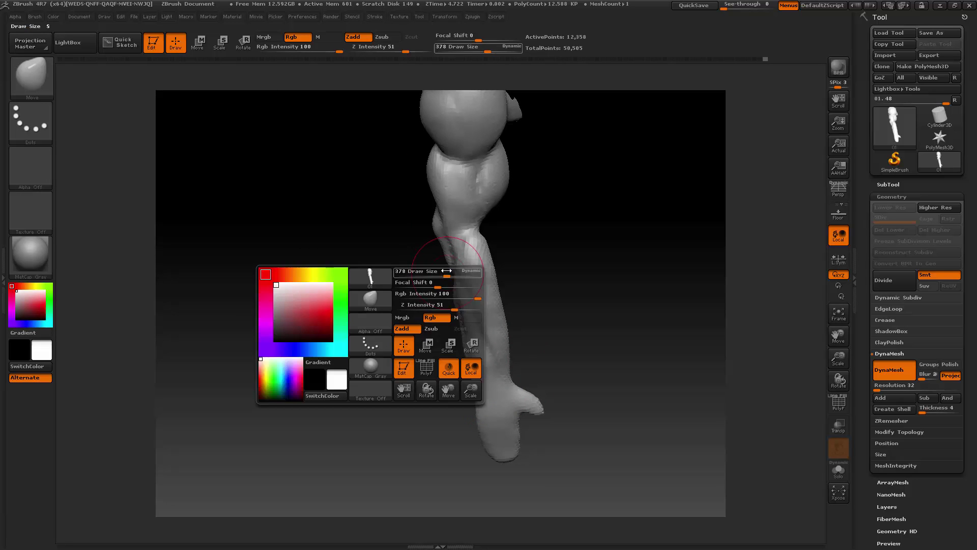
pyautogui.moveTo(446, 271); pyautogui.dragTo(460, 271)
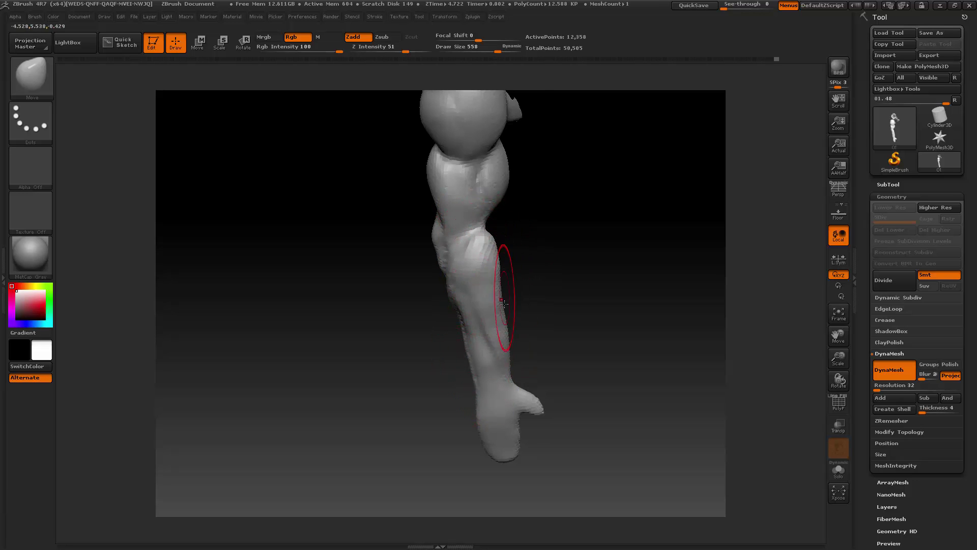
pyautogui.moveTo(570, 291); pyautogui.dragTo(567, 272)
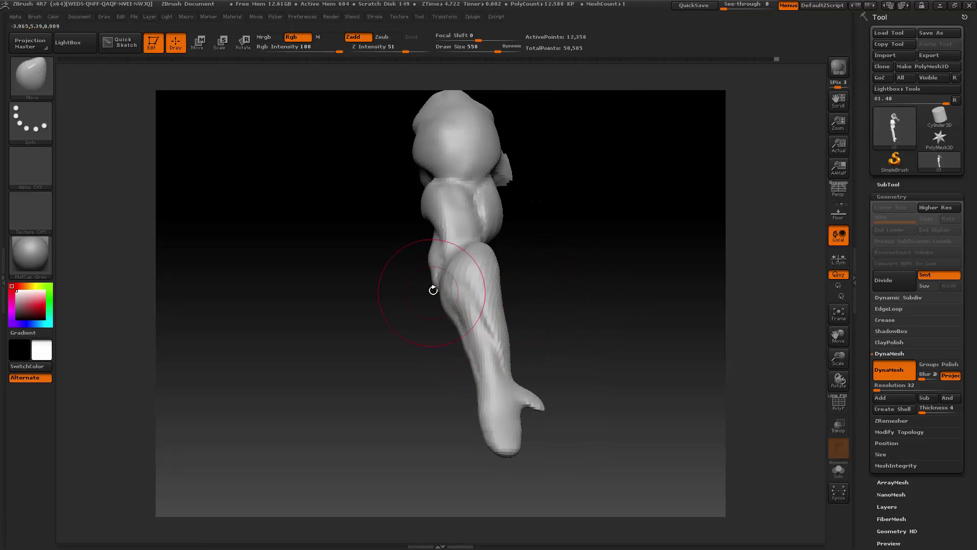
# - Adjust the wrist and lengthen the hand with the Move brush at draw sizes 409 and 521
pyautogui.press('space')
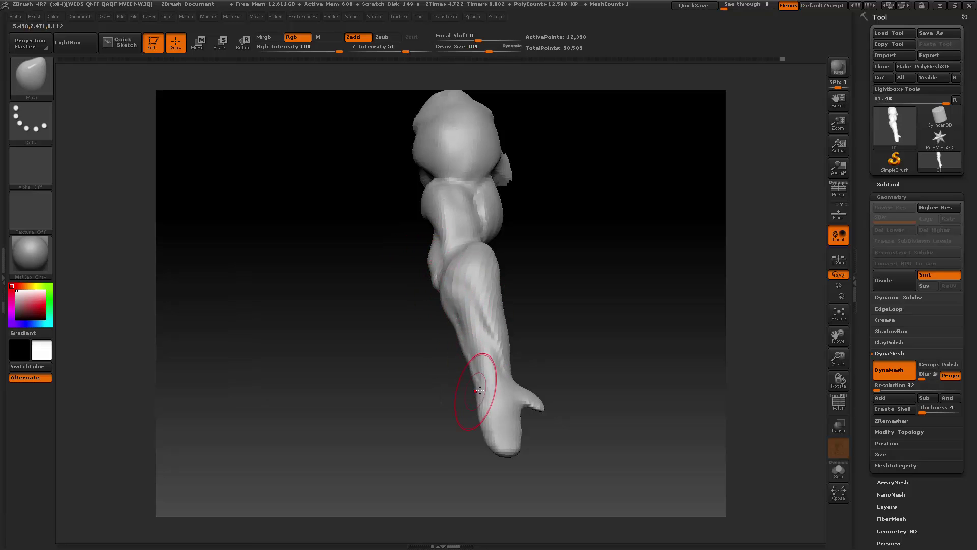
pyautogui.press('space')
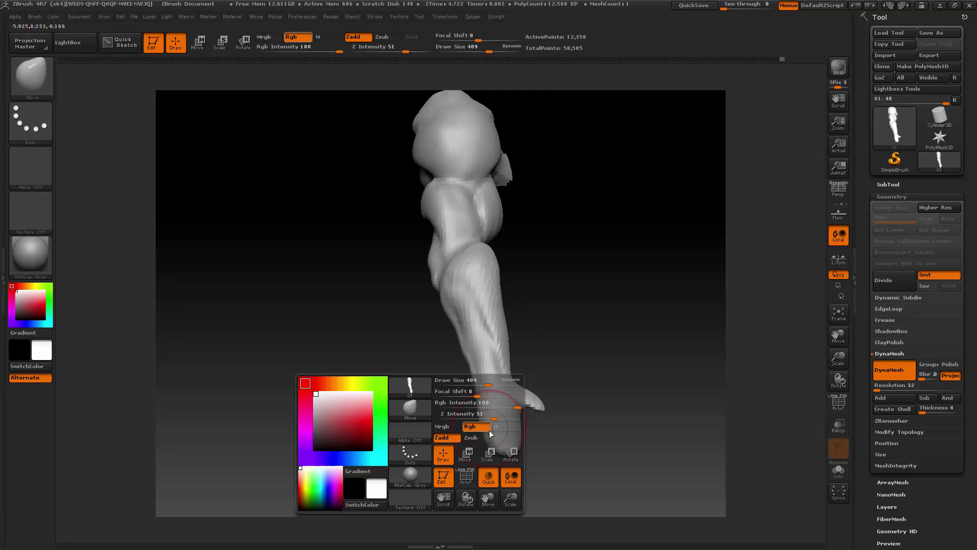
pyautogui.moveTo(488, 383); pyautogui.dragTo(495, 383)
pyautogui.moveTo(486, 429); pyautogui.dragTo(498, 486)
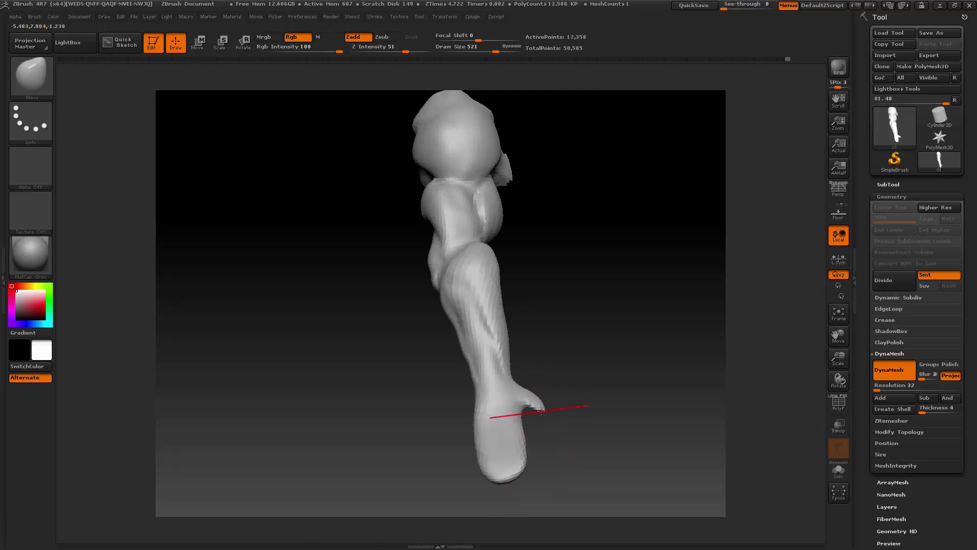
pyautogui.moveTo(541, 411)
pyautogui.mouseDown()
pyautogui.moveTo(543, 423)
pyautogui.moveTo(594, 360)
pyautogui.mouseUp()
# - Unhide the rest of the body and frame the whole figure from the front
pyautogui.moveTo(836, 362); pyautogui.dragTo(788, 322)
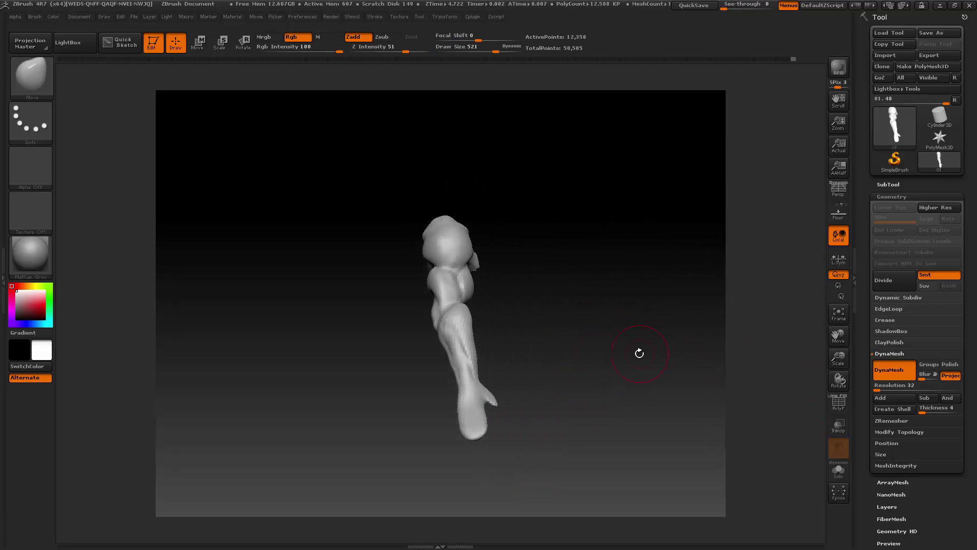
pyautogui.moveTo(640, 353); pyautogui.dragTo(662, 387)
pyautogui.keyDown('ctrl'); pyautogui.keyDown('shift'); pyautogui.click(741, 368); pyautogui.keyUp('shift'); pyautogui.keyUp('ctrl')
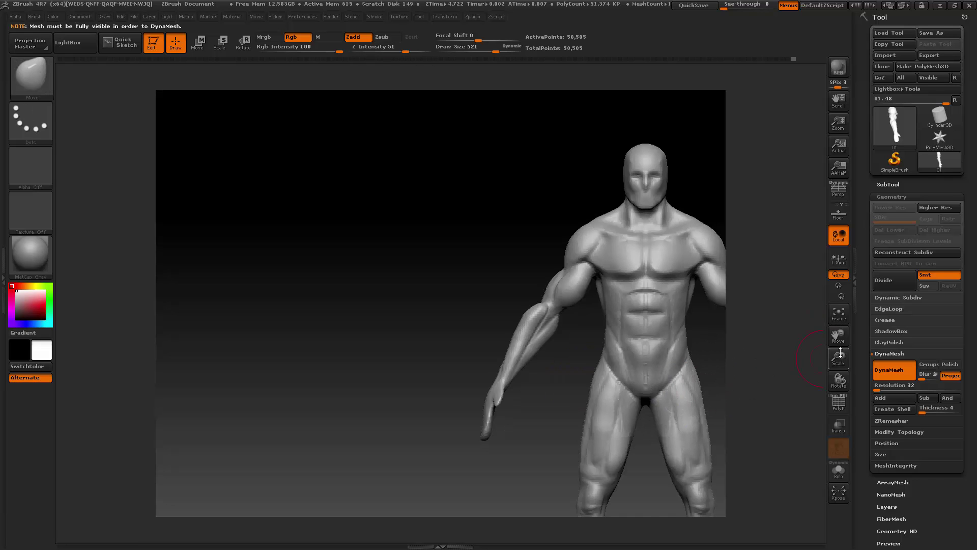
pyautogui.moveTo(840, 354); pyautogui.dragTo(836, 332)
pyautogui.moveTo(835, 333)
pyautogui.mouseDown()
pyautogui.moveTo(807, 319)
pyautogui.moveTo(732, 315)
pyautogui.mouseUp()
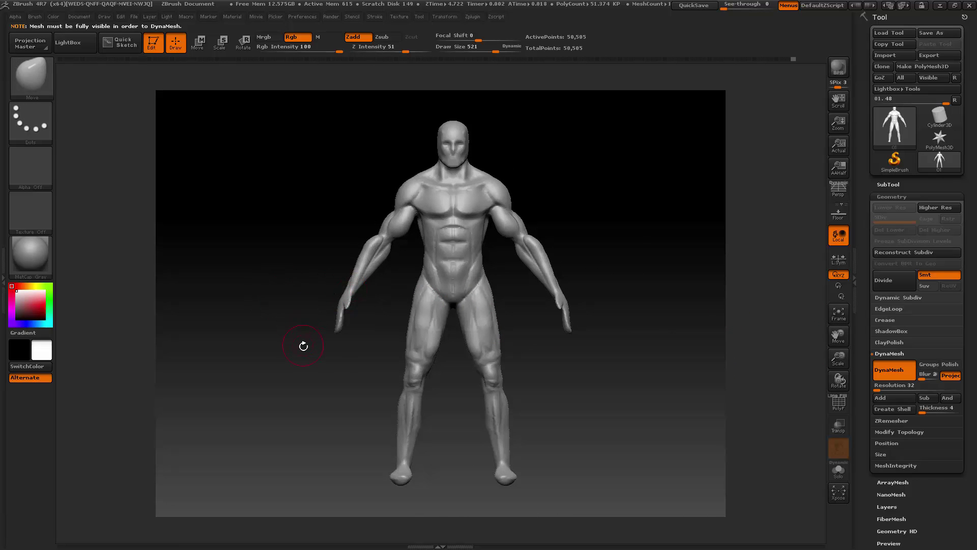
# - Mask everything except the lower forearms and hands with a blurred mask edge, and set the Move brush's draw size to 1000
pyautogui.keyDown('ctrl'); pyautogui.moveTo(301, 365); pyautogui.dragTo(374, 283); pyautogui.keyUp('ctrl')
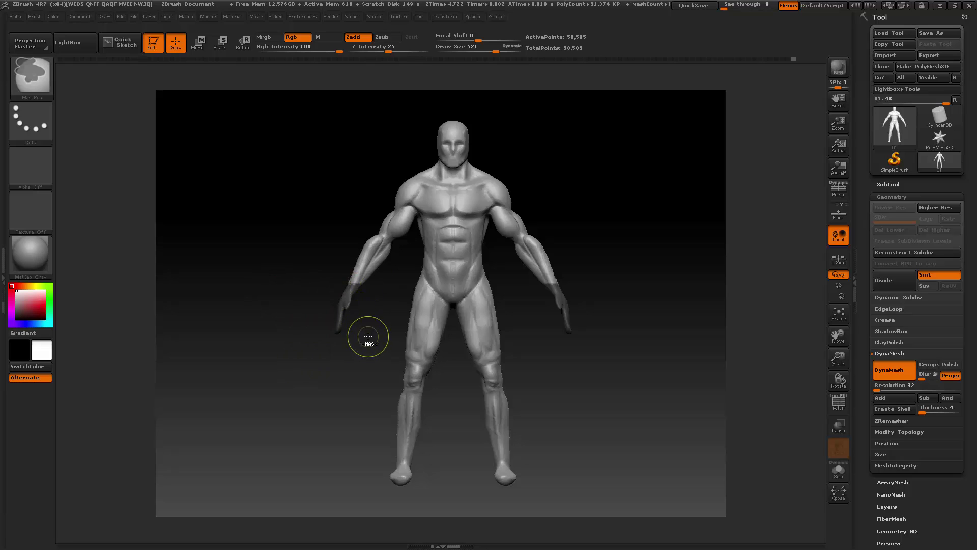
pyautogui.keyDown('ctrl'); pyautogui.moveTo(300, 402); pyautogui.dragTo(371, 279); pyautogui.keyUp('ctrl')
pyautogui.keyDown('ctrl'); pyautogui.click(373, 316); pyautogui.keyUp('ctrl')
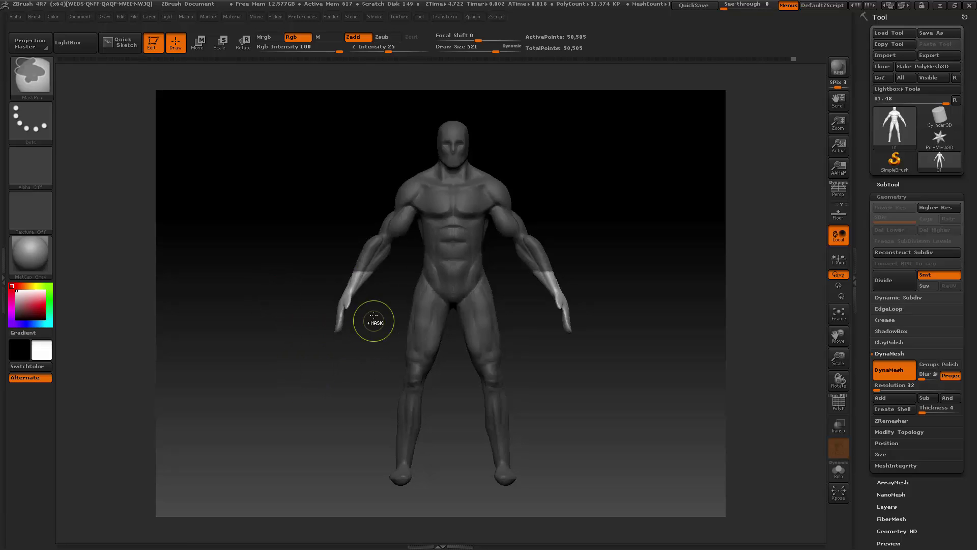
pyautogui.keyDown('ctrl'); pyautogui.click(366, 272); pyautogui.keyUp('ctrl')
pyautogui.keyDown('ctrl'); pyautogui.click(367, 270); pyautogui.keyUp('ctrl')
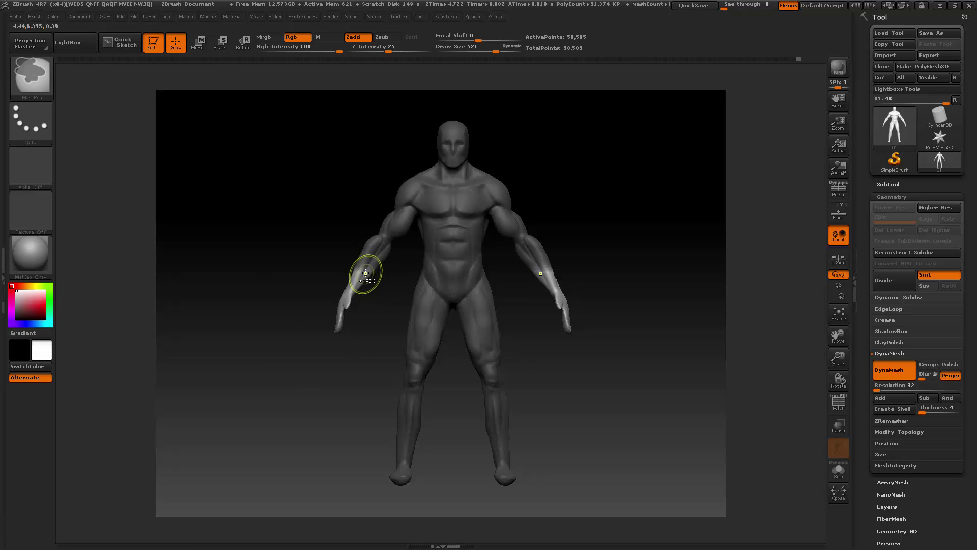
pyautogui.press('space')
pyautogui.moveTo(347, 301); pyautogui.dragTo(374, 291)
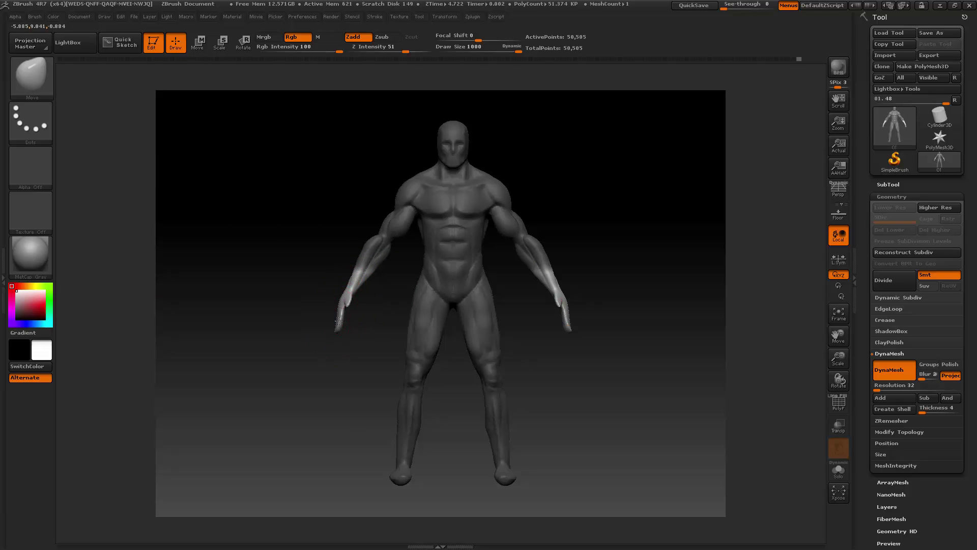
# - Shorten the hands with the Move brush, clear the mask, and refine the hands and wrists at draw sizes 667 and 494
pyautogui.moveTo(338, 320)
pyautogui.mouseDown()
pyautogui.moveTo(342, 304)
pyautogui.moveTo(338, 317)
pyautogui.mouseUp()
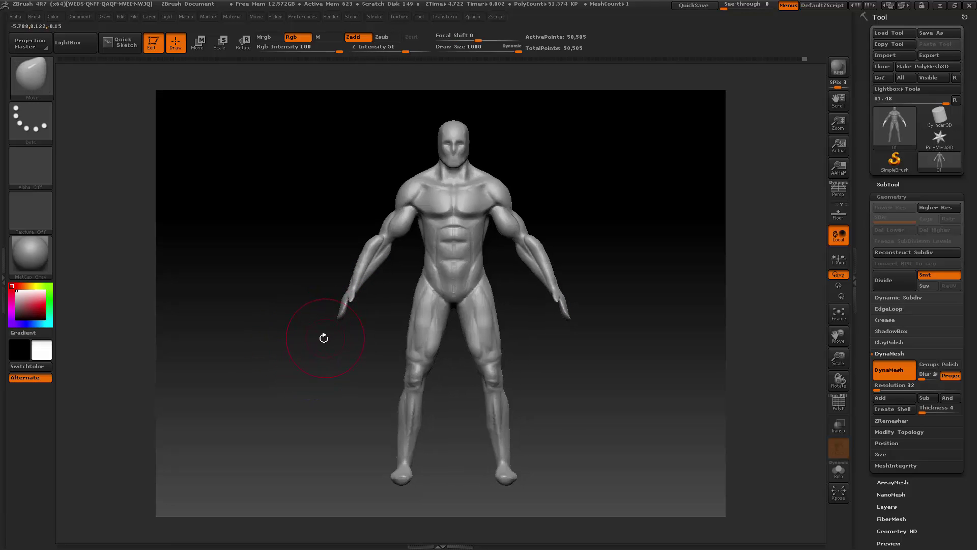
pyautogui.press('space')
pyautogui.press('shift')
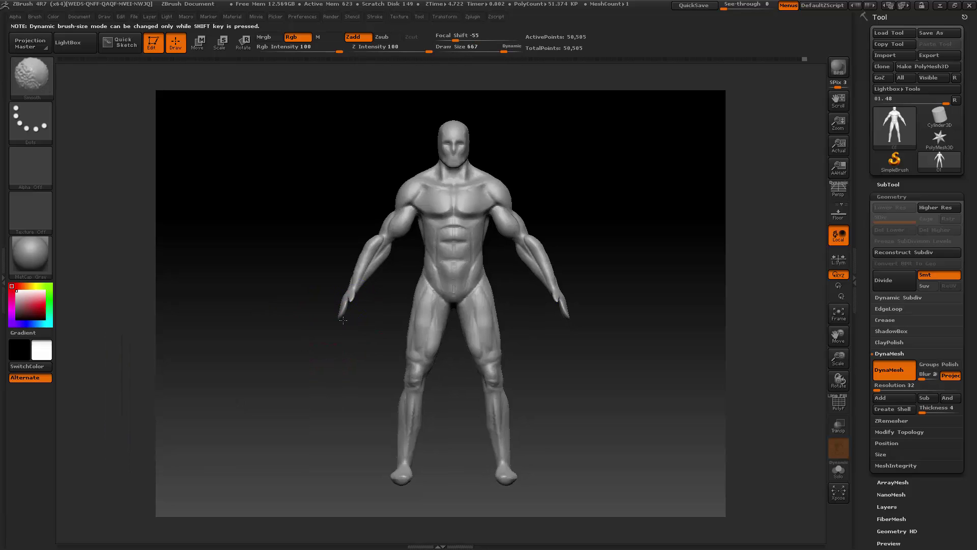
pyautogui.press('space')
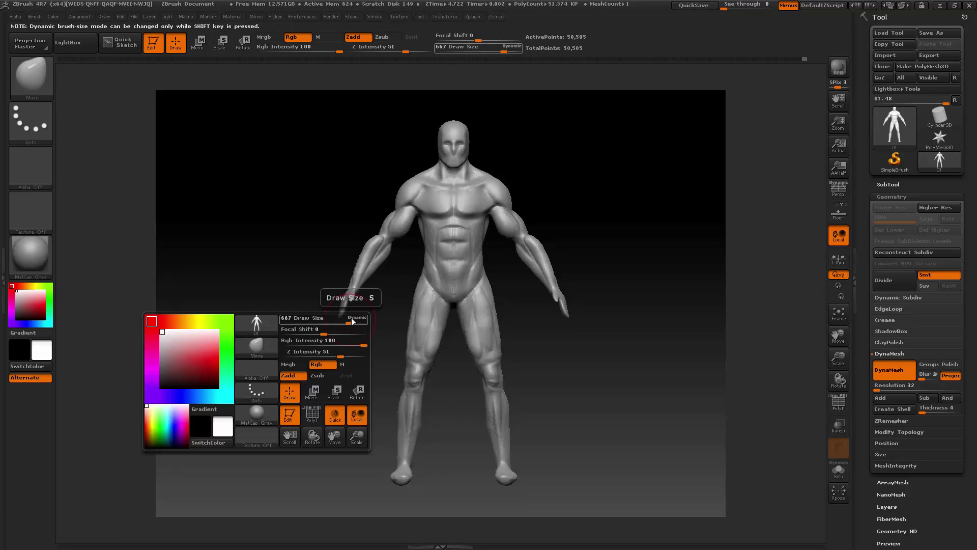
pyautogui.press('shift')
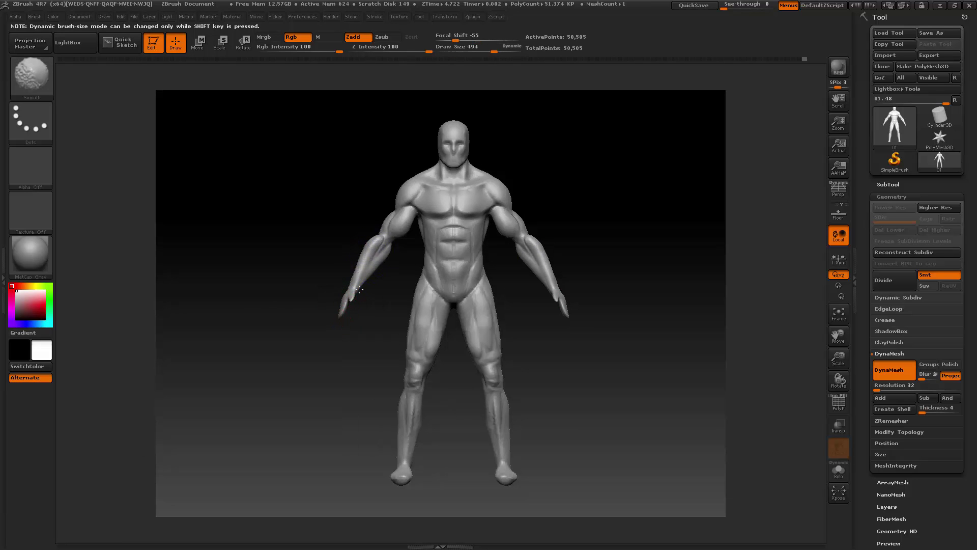
# - Adjust the back of the elbow with the Move brush at draw size 568 and smooth the upper forearm
pyautogui.moveTo(595, 192); pyautogui.dragTo(552, 201)
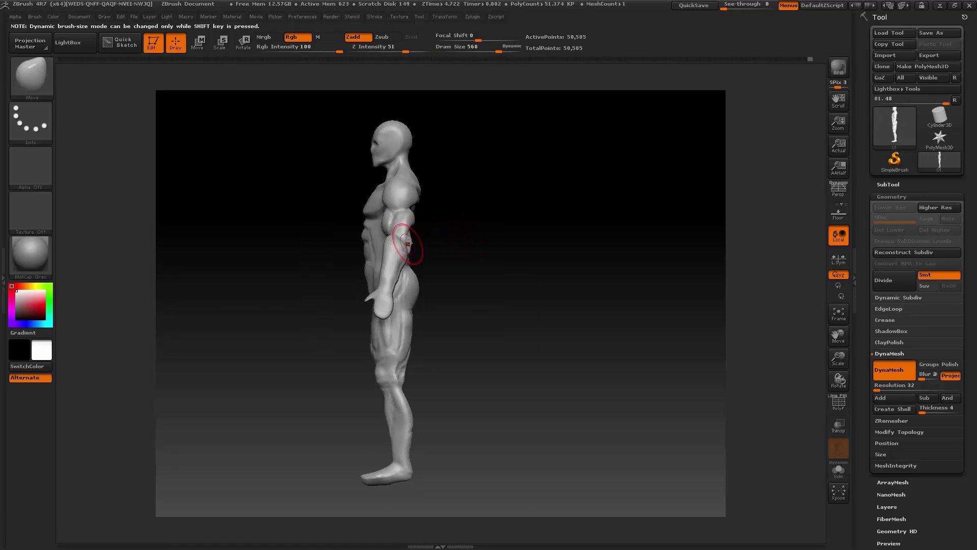
pyautogui.moveTo(408, 244); pyautogui.dragTo(440, 311)
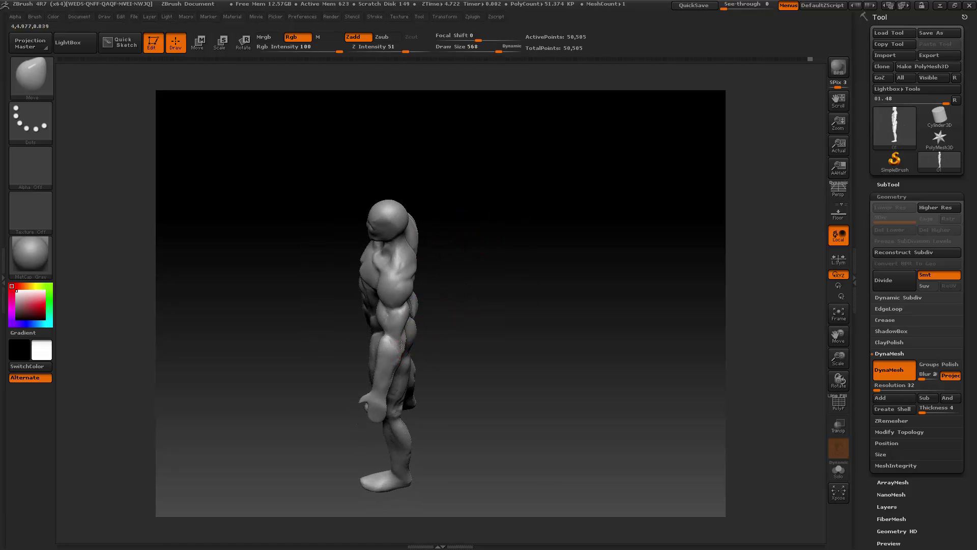
pyautogui.keyDown('shift'); pyautogui.moveTo(402, 347); pyautogui.dragTo(399, 352); pyautogui.keyUp('shift')
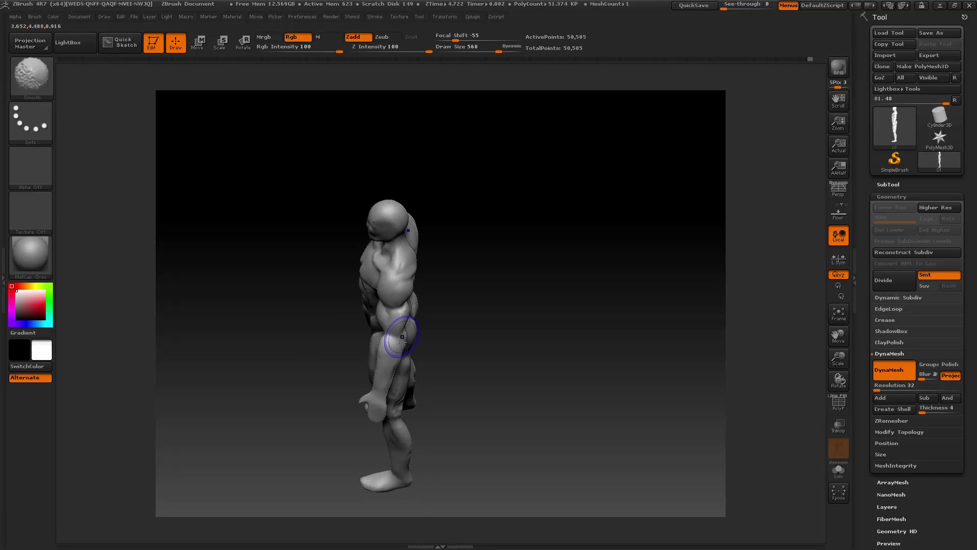
pyautogui.moveTo(445, 309); pyautogui.dragTo(460, 267)
pyautogui.moveTo(391, 374)
pyautogui.mouseDown()
pyautogui.moveTo(460, 273)
pyautogui.moveTo(394, 368)
pyautogui.moveTo(428, 302)
pyautogui.mouseUp()
# - Reshape the elbow and lower upper-arm contour from the front with the Move brush at draw sizes 476 and 378
pyautogui.moveTo(843, 334); pyautogui.dragTo(911, 286)
pyautogui.moveTo(839, 357); pyautogui.dragTo(845, 367)
pyautogui.moveTo(835, 336); pyautogui.dragTo(850, 343)
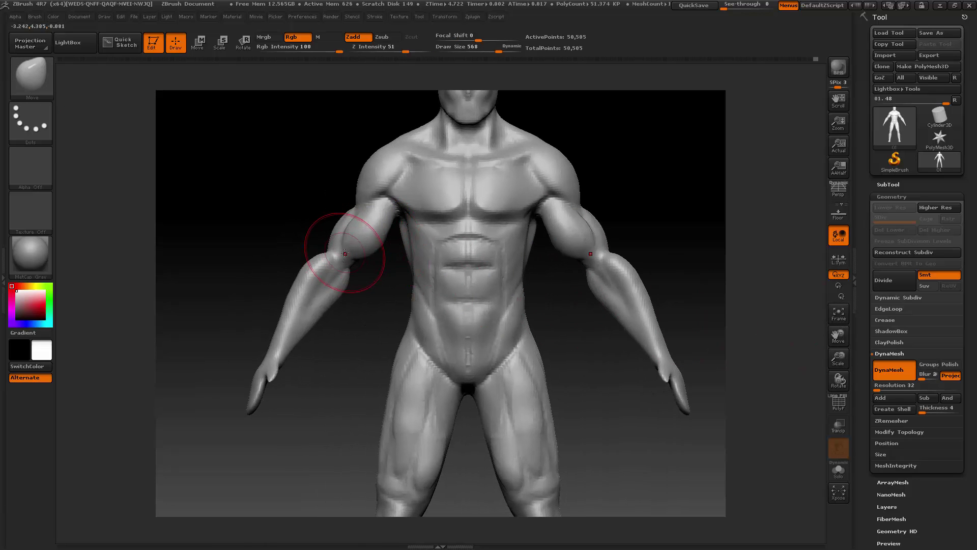
pyautogui.press('space')
pyautogui.moveTo(332, 250); pyautogui.dragTo(332, 249)
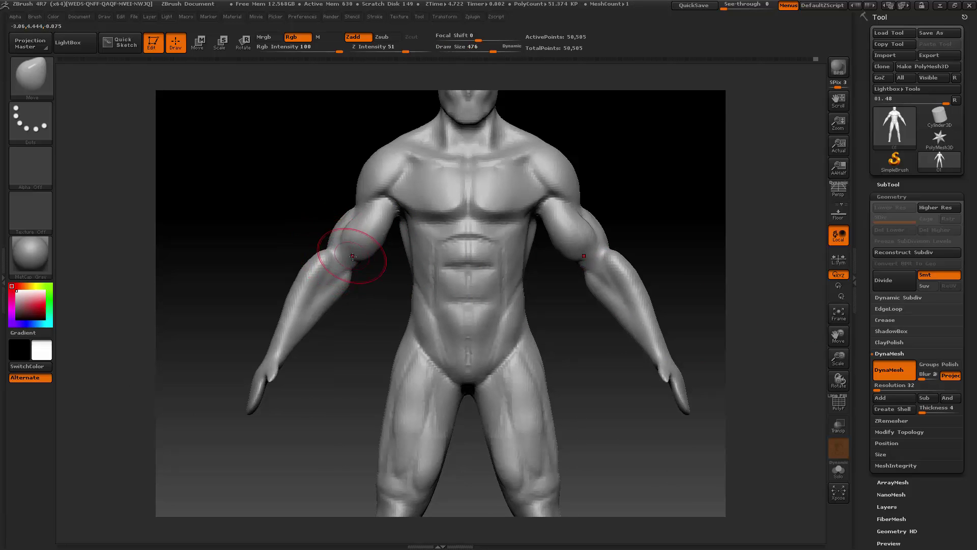
pyautogui.press('space')
pyautogui.moveTo(356, 256); pyautogui.dragTo(318, 257)
pyautogui.press('shift')
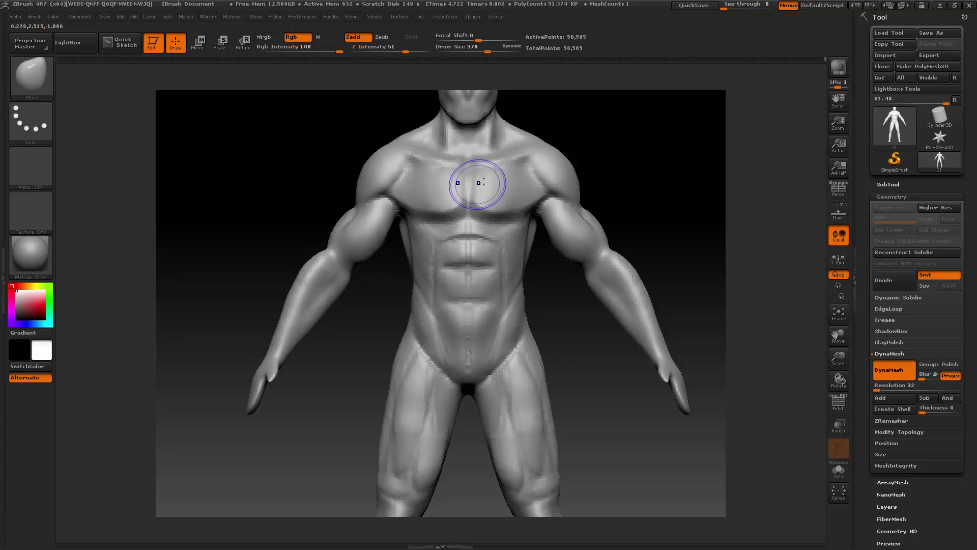
# - Refine and smooth the inner elbow and forearm from behind at draw size 378, and reduce the Move brush to 332
pyautogui.moveTo(640, 188)
pyautogui.keyDown('shift'); pyautogui.mouseDown()
pyautogui.moveTo(613, 195)
pyautogui.moveTo(577, 248)
pyautogui.mouseUp(); pyautogui.keyUp('shift')
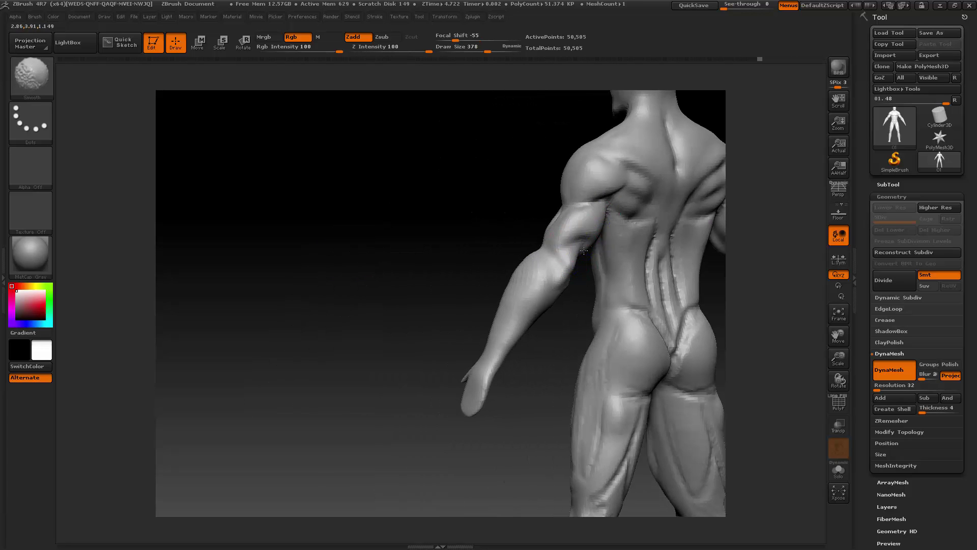
pyautogui.moveTo(469, 275); pyautogui.dragTo(547, 259)
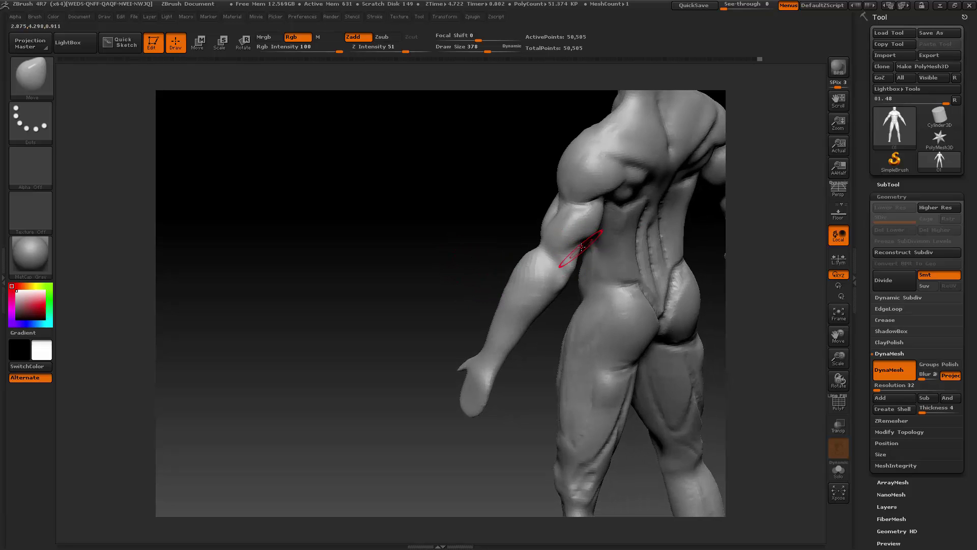
pyautogui.press('shift')
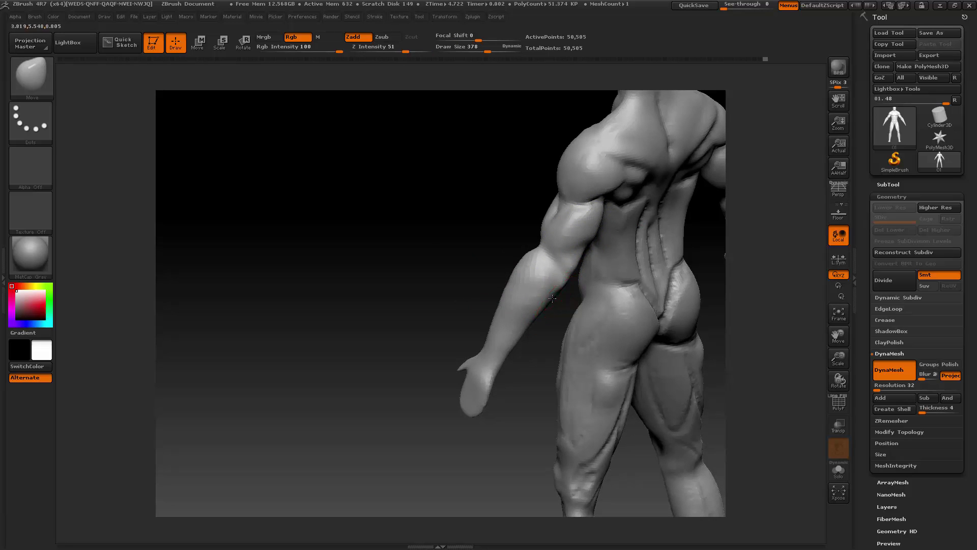
pyautogui.moveTo(542, 306)
pyautogui.keyDown('shift'); pyautogui.mouseDown()
pyautogui.moveTo(546, 298)
pyautogui.moveTo(541, 309)
pyautogui.mouseUp(); pyautogui.keyUp('shift')
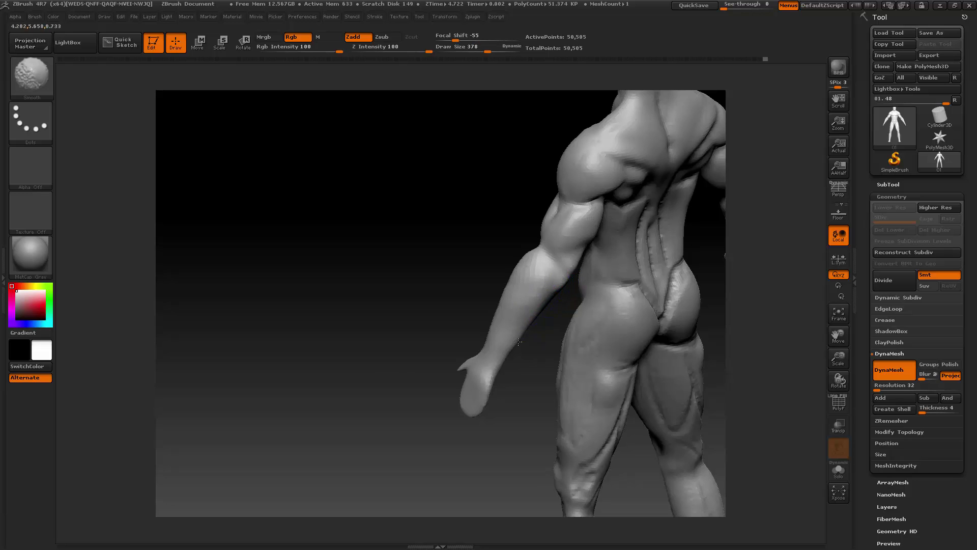
pyautogui.moveTo(420, 361); pyautogui.dragTo(470, 309)
pyautogui.moveTo(611, 241)
pyautogui.mouseDown()
pyautogui.moveTo(681, 235)
pyautogui.moveTo(627, 237)
pyautogui.mouseUp()
pyautogui.press('space')
pyautogui.moveTo(280, 214)
pyautogui.keyDown('shift'); pyautogui.mouseDown()
pyautogui.moveTo(264, 236)
pyautogui.moveTo(280, 239)
pyautogui.mouseUp(); pyautogui.keyUp('shift')
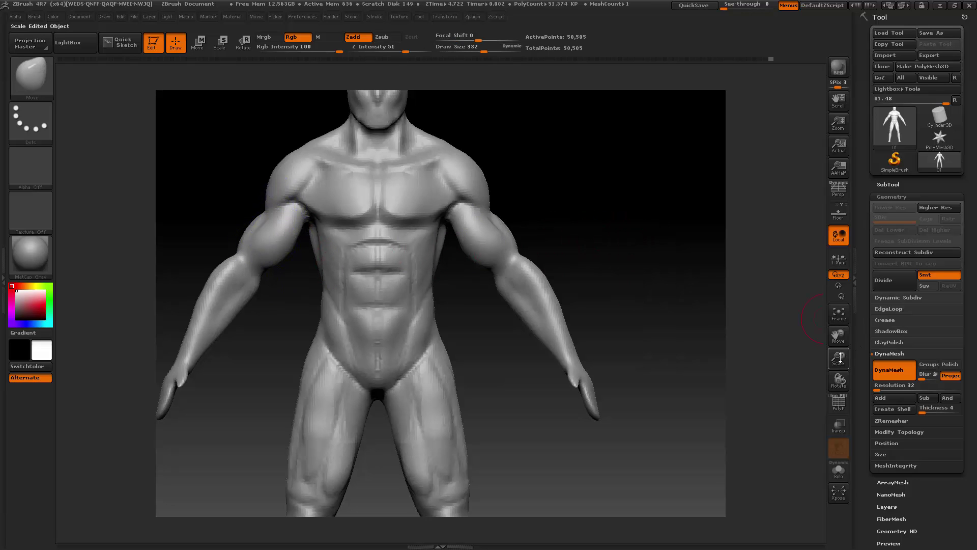
# - Build up the uppermost abdominal muscles below the chest with the ClayBuildup brush at draw size 208, and smooth them
pyautogui.click(32, 76)
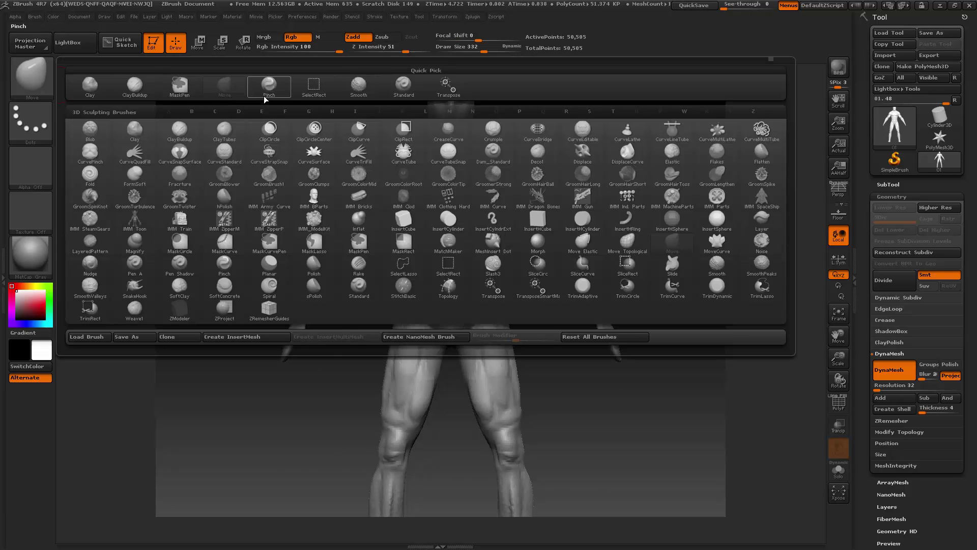
pyautogui.click(134, 87)
pyautogui.press('space')
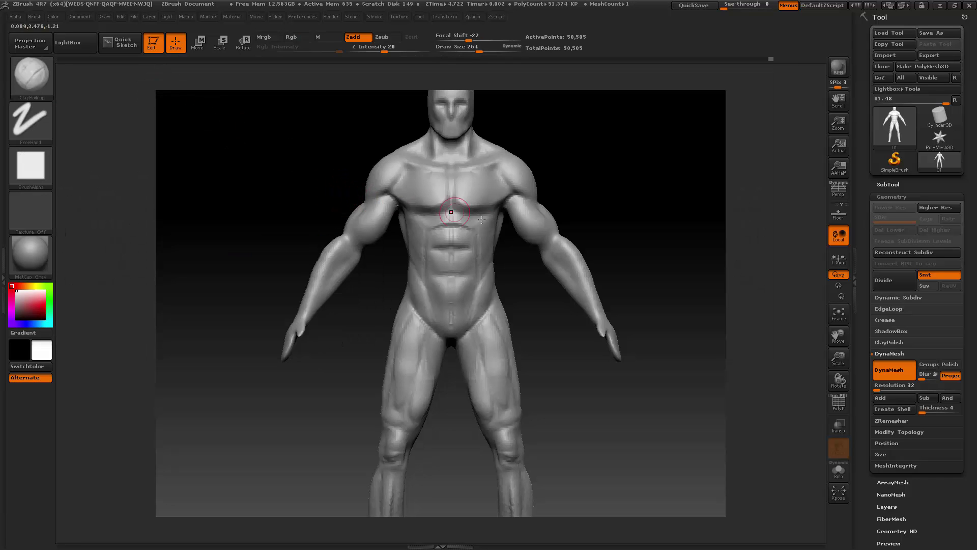
pyautogui.moveTo(841, 338); pyautogui.dragTo(743, 335)
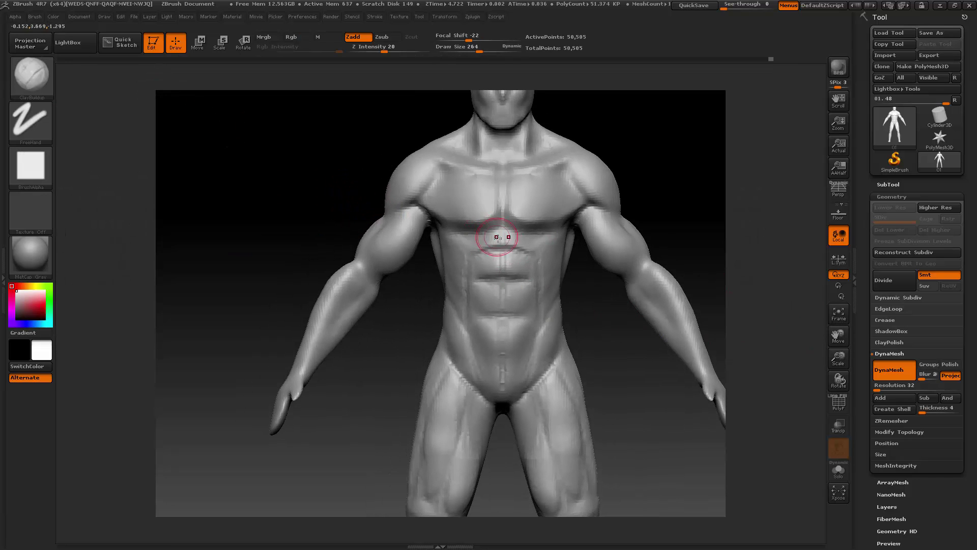
pyautogui.press('space')
pyautogui.moveTo(500, 237); pyautogui.dragTo(495, 236)
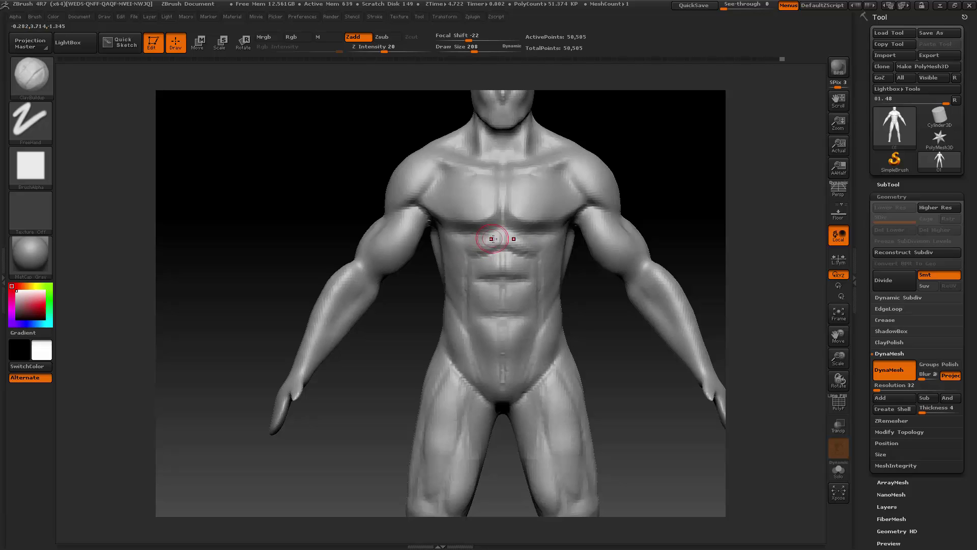
pyautogui.moveTo(492, 239); pyautogui.dragTo(494, 245)
pyautogui.press('shift')
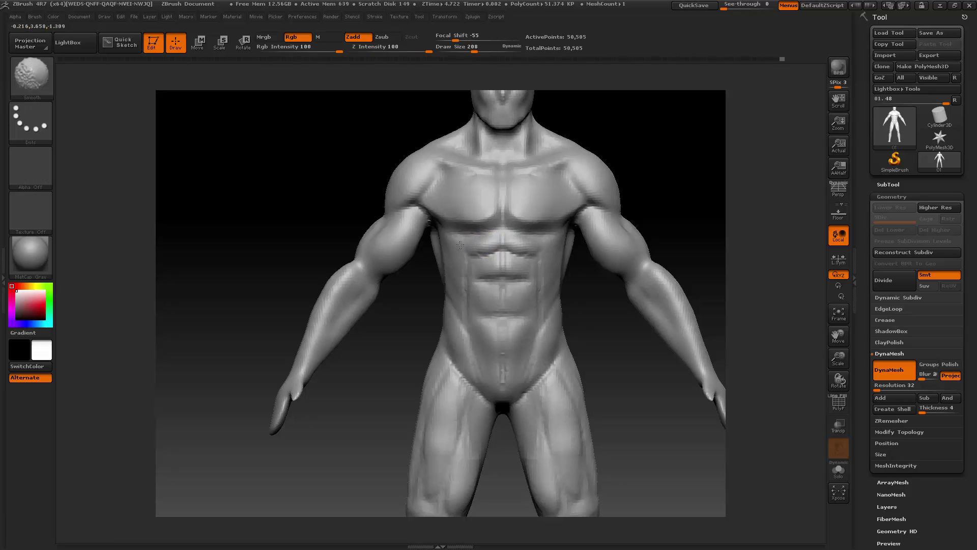
# - Build up the second and third rows of abdominal muscles with ClayBuildup and smooth their surfaces
pyautogui.moveTo(490, 258); pyautogui.dragTo(495, 274)
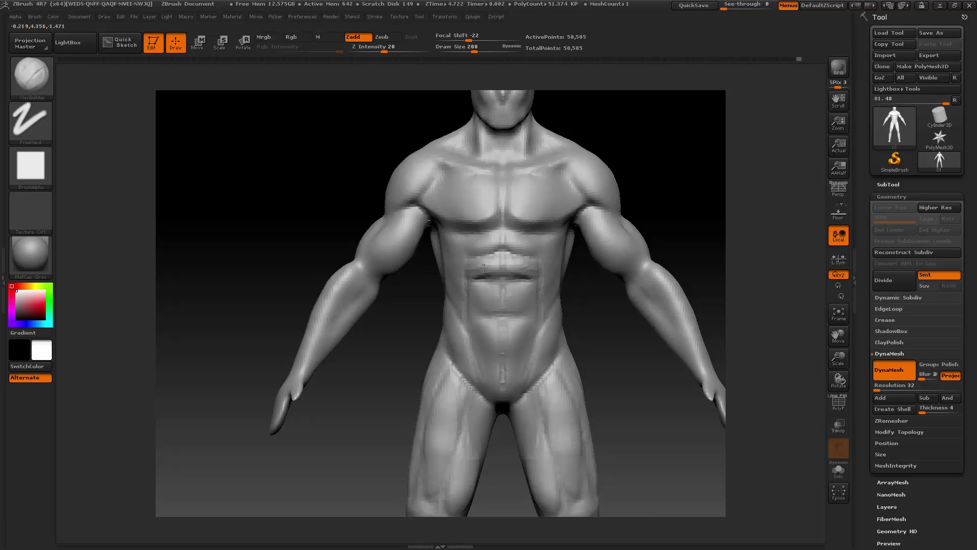
pyautogui.press('shift')
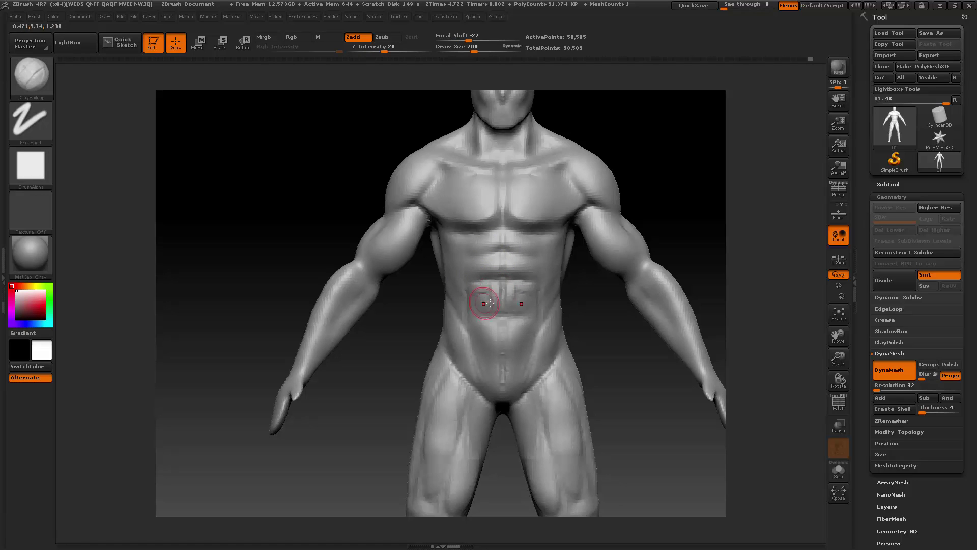
pyautogui.moveTo(484, 300); pyautogui.dragTo(472, 293)
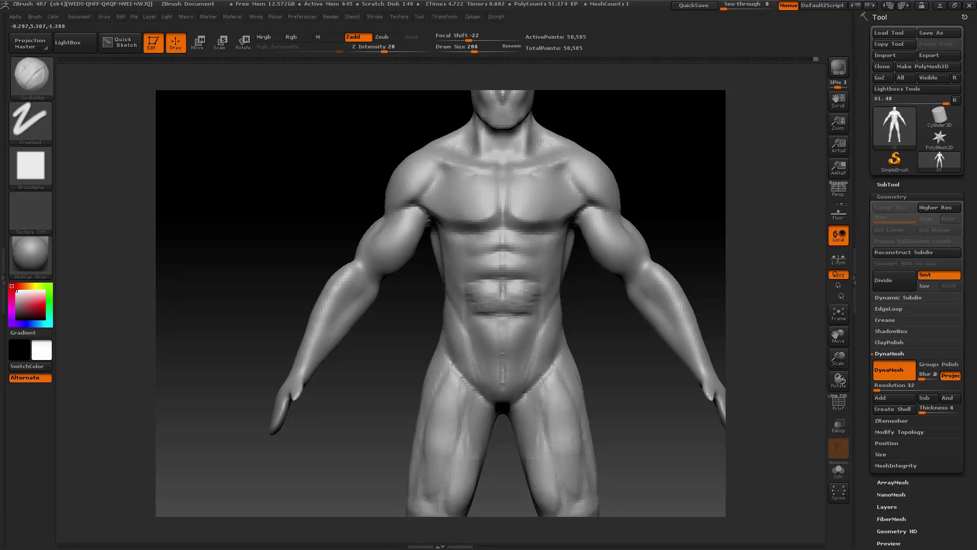
pyautogui.press('shift')
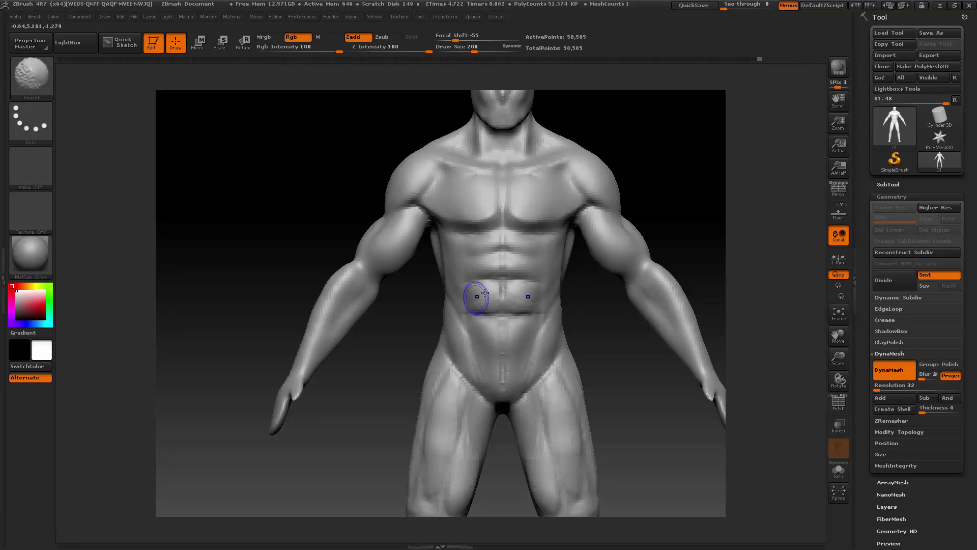
pyautogui.keyDown('shift'); pyautogui.moveTo(473, 306); pyautogui.dragTo(478, 298); pyautogui.keyUp('shift')
pyautogui.keyDown('shift'); pyautogui.moveTo(487, 241); pyautogui.dragTo(476, 249); pyautogui.keyUp('shift')
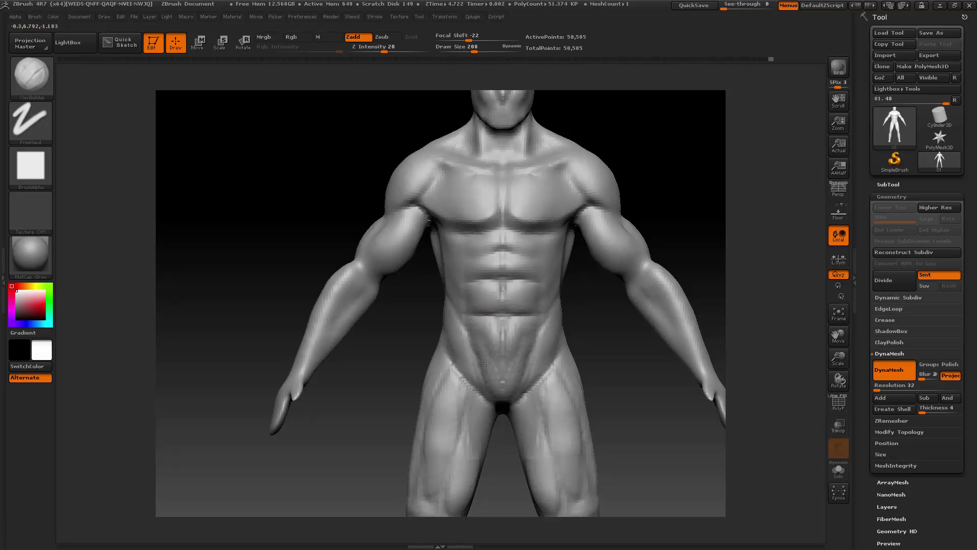
# - Fill out the lower abdomen down to the groin with ClayBuildup strokes and smooth the area
pyautogui.press('shift')
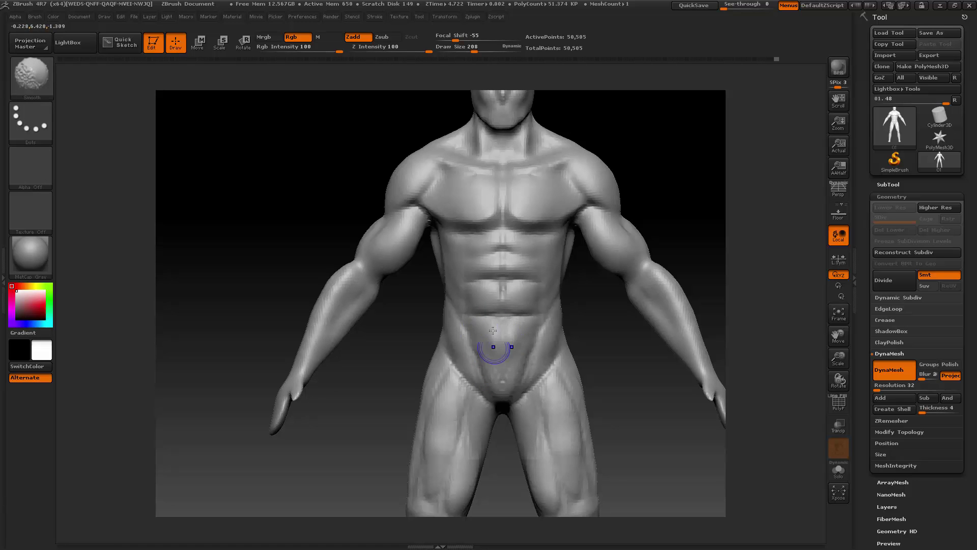
pyautogui.moveTo(628, 364); pyautogui.dragTo(664, 357)
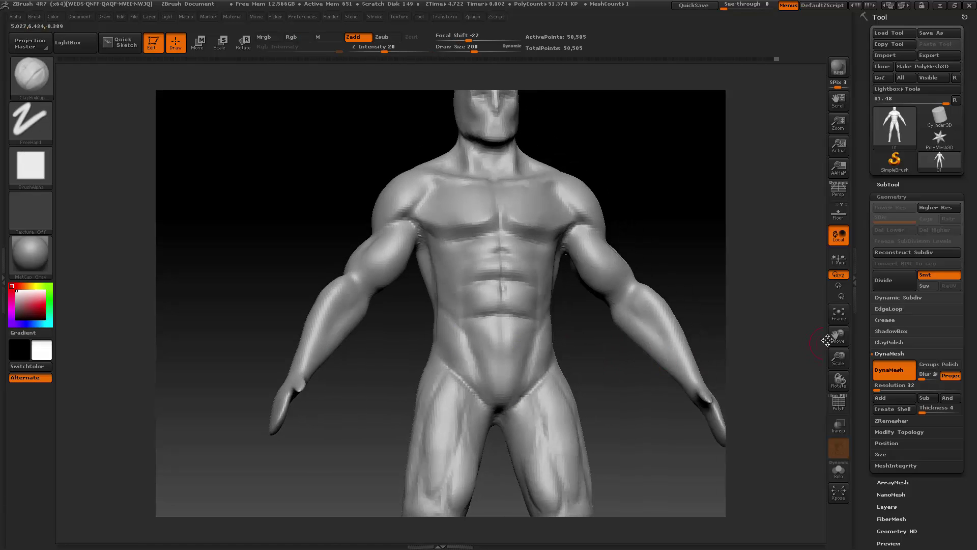
pyautogui.moveTo(833, 338); pyautogui.dragTo(805, 292)
pyautogui.moveTo(626, 359); pyautogui.dragTo(604, 373)
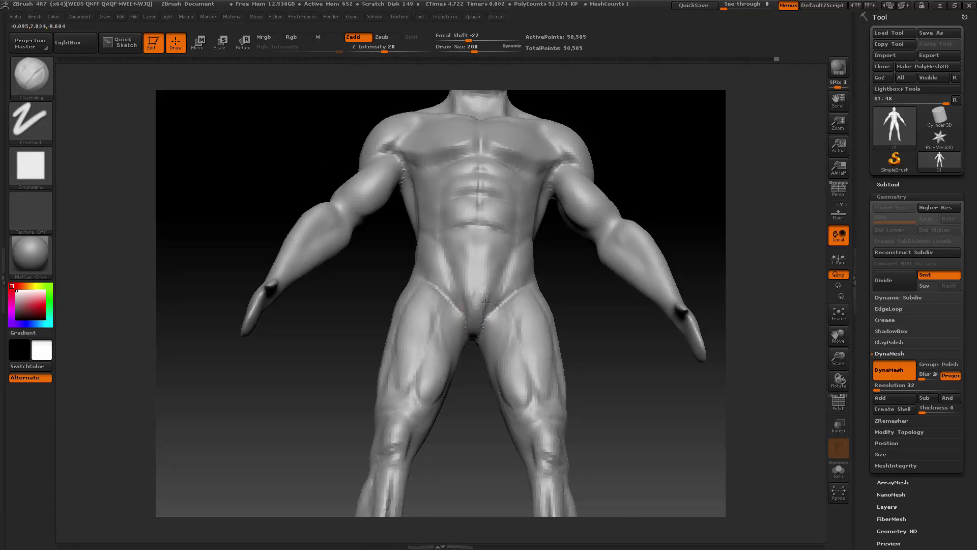
pyautogui.moveTo(486, 303); pyautogui.dragTo(484, 317)
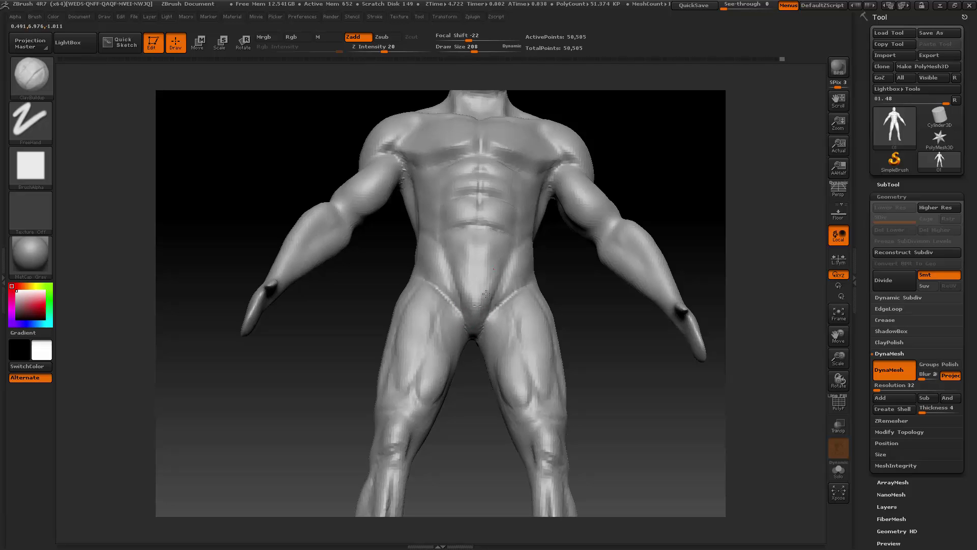
pyautogui.moveTo(584, 327); pyautogui.dragTo(591, 377)
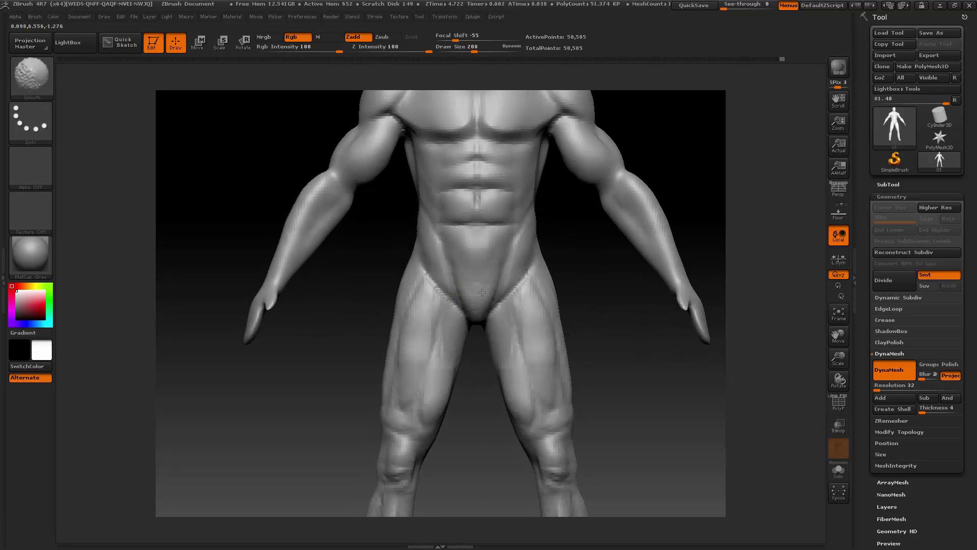
# - Build up the lower obliques above the hip crease with ClayBuildup at draw size 318 and smooth them into the waist
pyautogui.press('space')
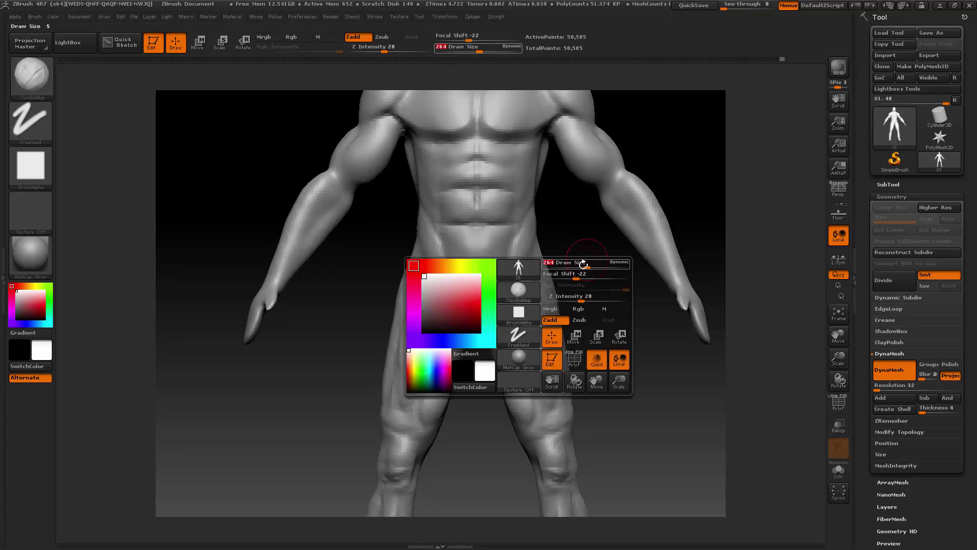
pyautogui.moveTo(580, 267)
pyautogui.mouseDown()
pyautogui.moveTo(541, 236)
pyautogui.moveTo(549, 223)
pyautogui.mouseUp()
pyautogui.press('space')
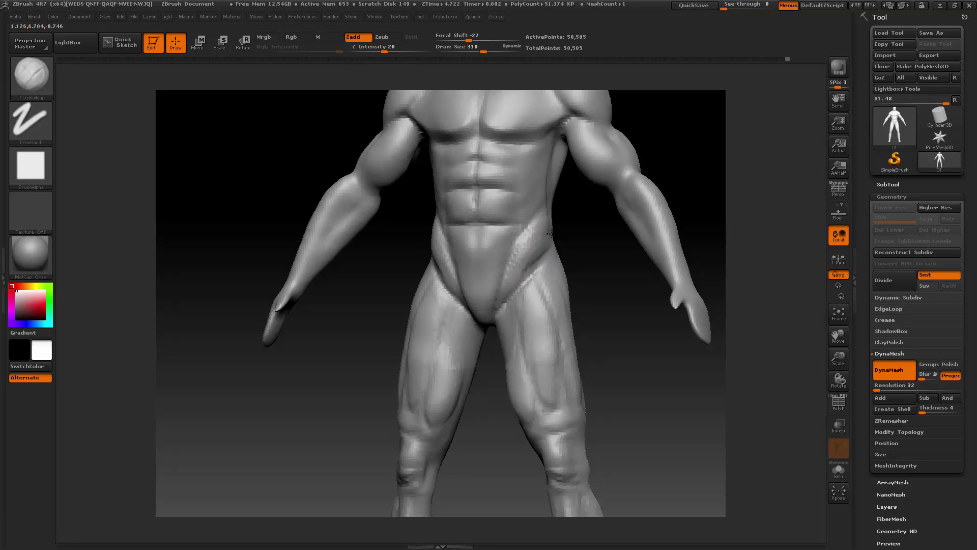
pyautogui.moveTo(531, 265); pyautogui.dragTo(546, 235)
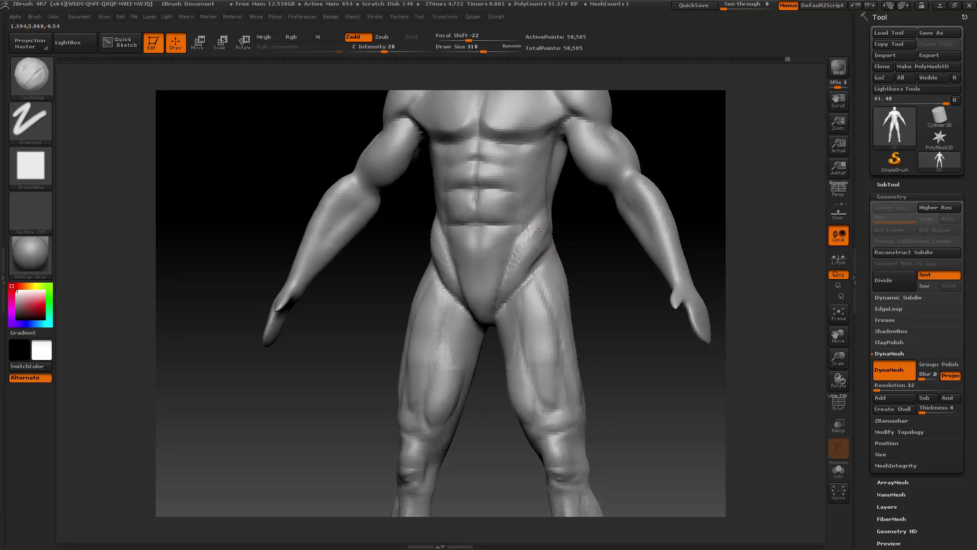
pyautogui.press('shift')
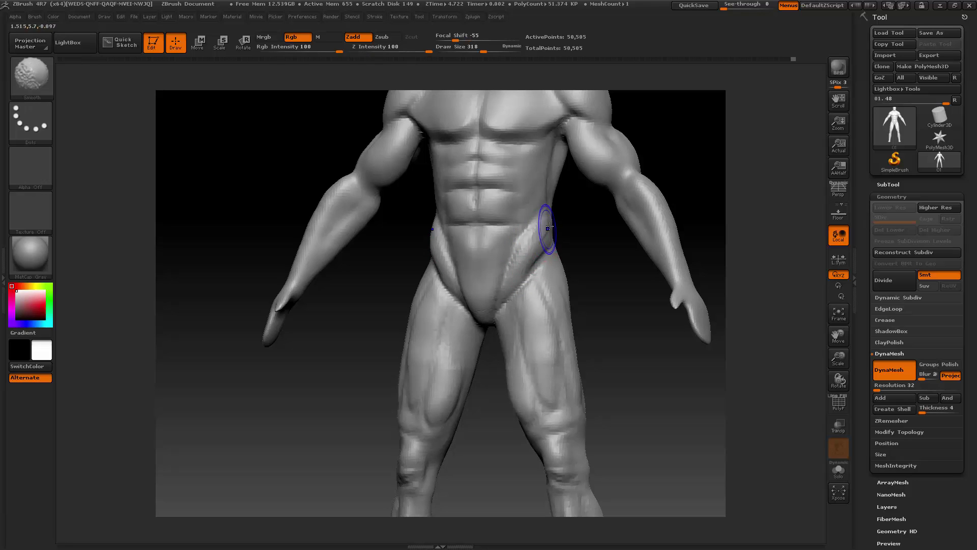
pyautogui.moveTo(587, 253)
pyautogui.keyDown('shift'); pyautogui.mouseDown()
pyautogui.moveTo(432, 312)
pyautogui.moveTo(479, 307)
pyautogui.moveTo(558, 235)
pyautogui.mouseUp(); pyautogui.keyUp('shift')
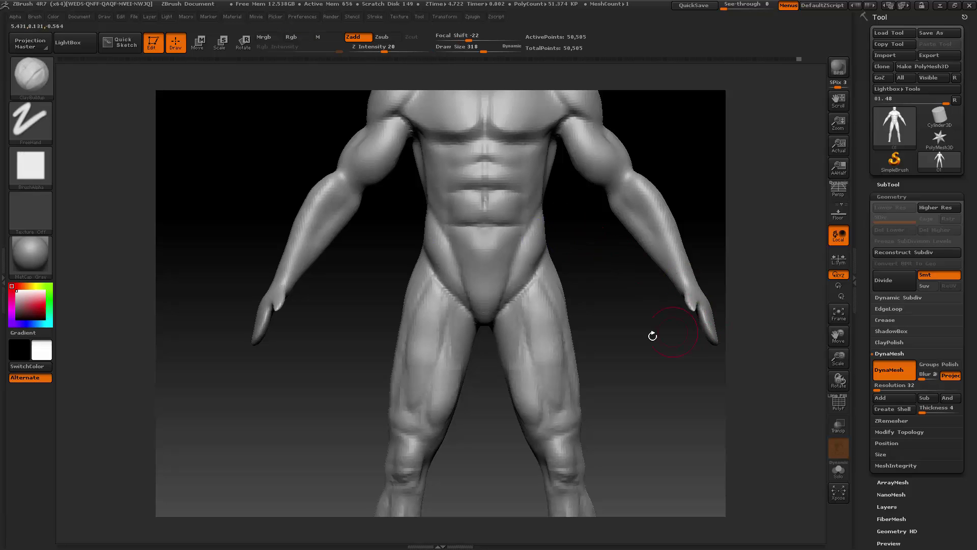
# - Hide both arms and add volume to the side of the waist above the hip with the ClayBuildup brush
pyautogui.moveTo(839, 359); pyautogui.dragTo(810, 356)
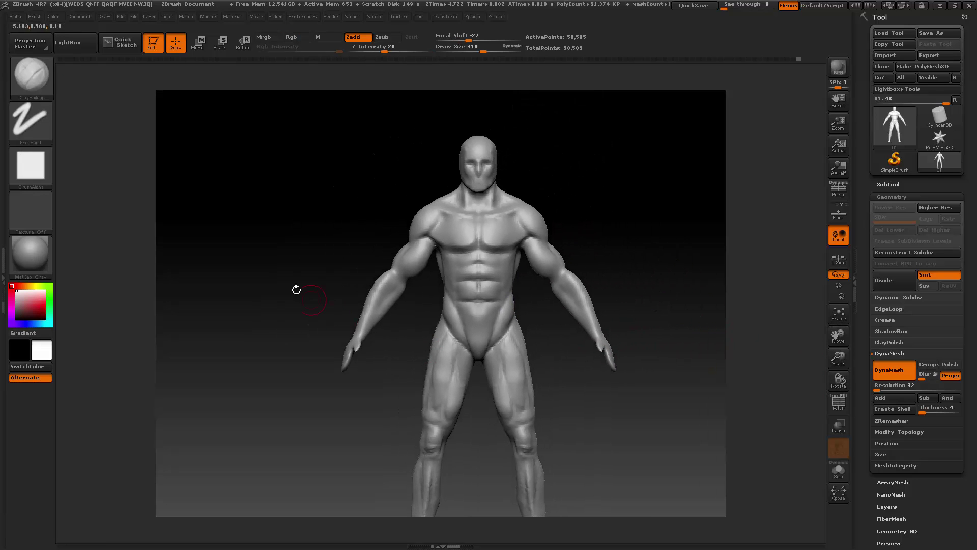
pyautogui.moveTo(284, 281)
pyautogui.keyDown('ctrl'); pyautogui.keyDown('shift'); pyautogui.mouseDown()
pyautogui.moveTo(374, 388)
pyautogui.moveTo(431, 254)
pyautogui.moveTo(428, 188)
pyautogui.moveTo(417, 181)
pyautogui.mouseUp(); pyautogui.keyUp('shift'); pyautogui.keyUp('ctrl')
pyautogui.moveTo(630, 308)
pyautogui.mouseDown()
pyautogui.moveTo(605, 306)
pyautogui.moveTo(620, 303)
pyautogui.mouseUp()
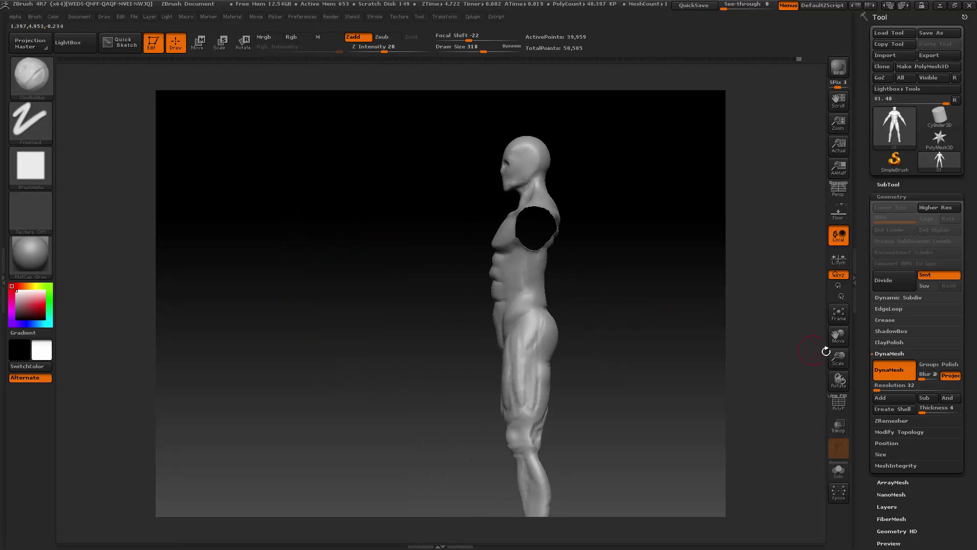
pyautogui.moveTo(837, 357); pyautogui.dragTo(778, 285)
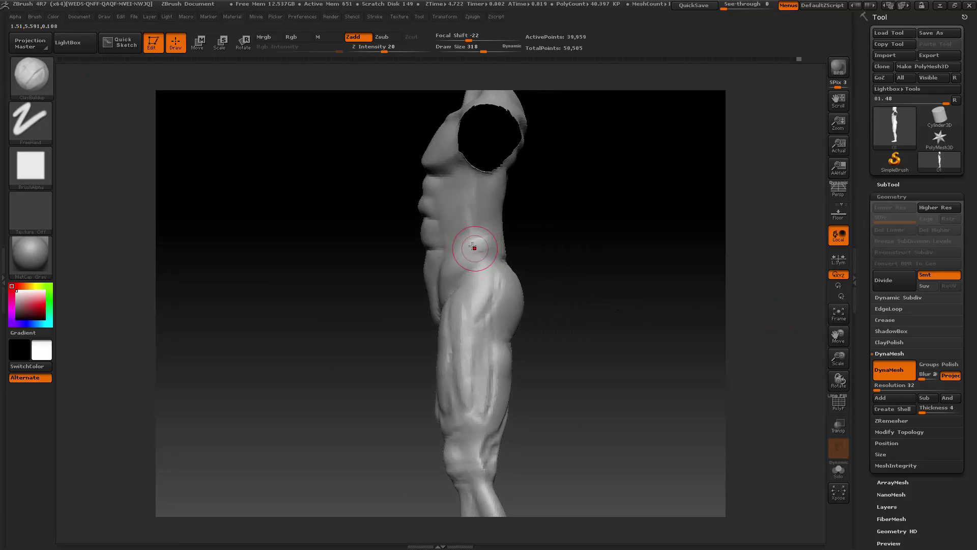
pyautogui.moveTo(472, 246); pyautogui.dragTo(494, 256)
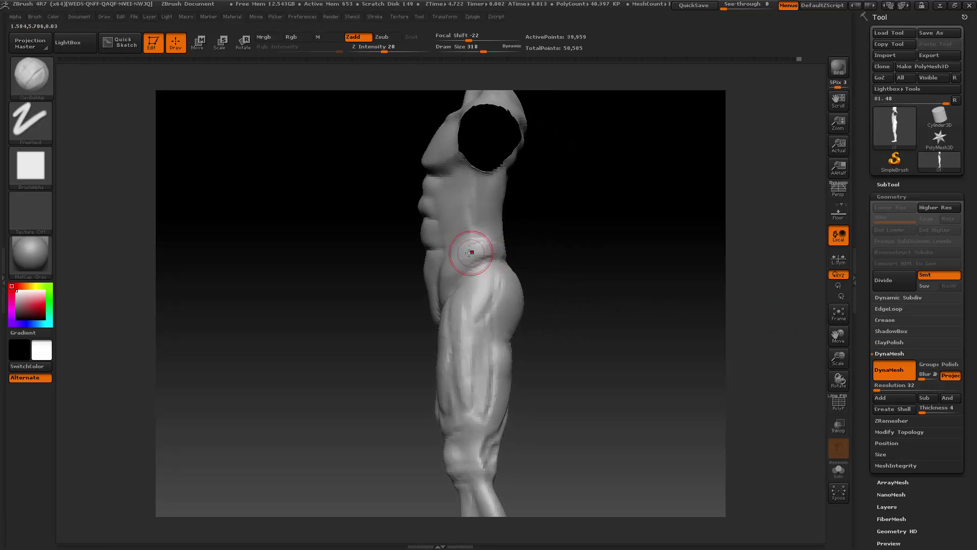
pyautogui.moveTo(567, 242)
pyautogui.mouseDown()
pyautogui.moveTo(428, 253)
pyautogui.moveTo(508, 257)
pyautogui.moveTo(491, 271)
pyautogui.moveTo(483, 252)
pyautogui.mouseUp()
# - Build up the lats below the shoulder blades with ClayBuildup at draw size 311, tapering them toward the waist
pyautogui.moveTo(583, 231); pyautogui.dragTo(723, 295)
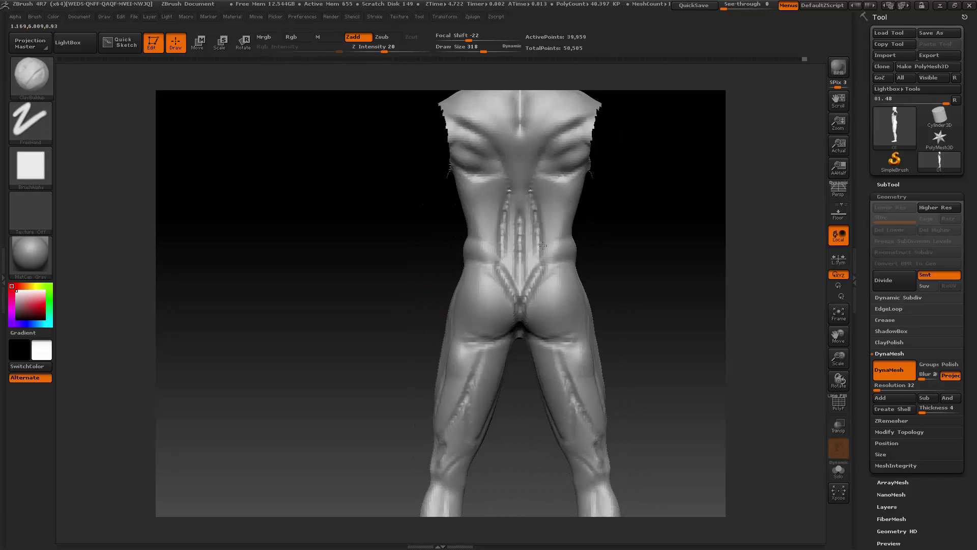
pyautogui.moveTo(841, 355); pyautogui.dragTo(840, 375)
pyautogui.moveTo(838, 336); pyautogui.dragTo(823, 441)
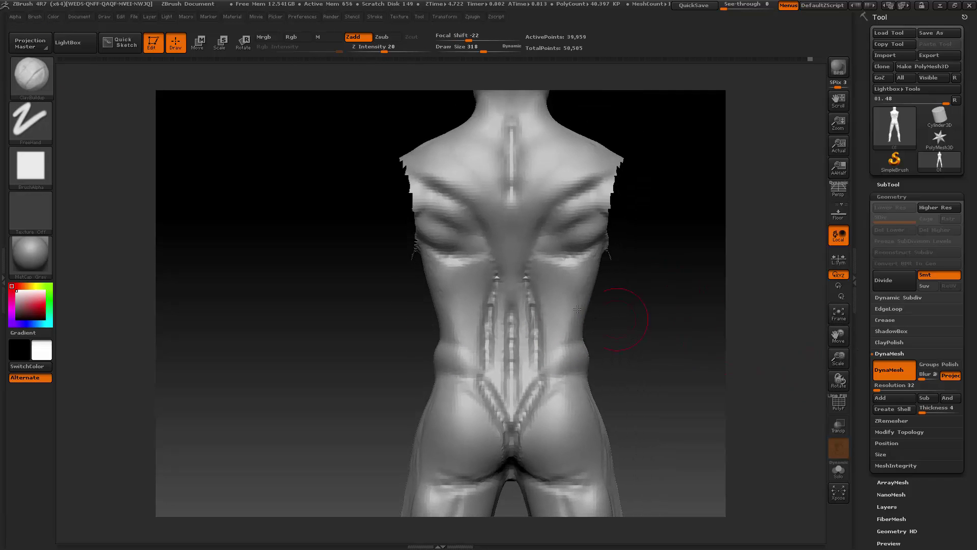
pyautogui.press('space')
pyautogui.moveTo(430, 267)
pyautogui.mouseDown()
pyautogui.moveTo(493, 266)
pyautogui.moveTo(480, 344)
pyautogui.moveTo(442, 289)
pyautogui.moveTo(466, 304)
pyautogui.moveTo(437, 275)
pyautogui.moveTo(471, 291)
pyautogui.mouseUp()
pyautogui.moveTo(635, 247); pyautogui.dragTo(602, 252)
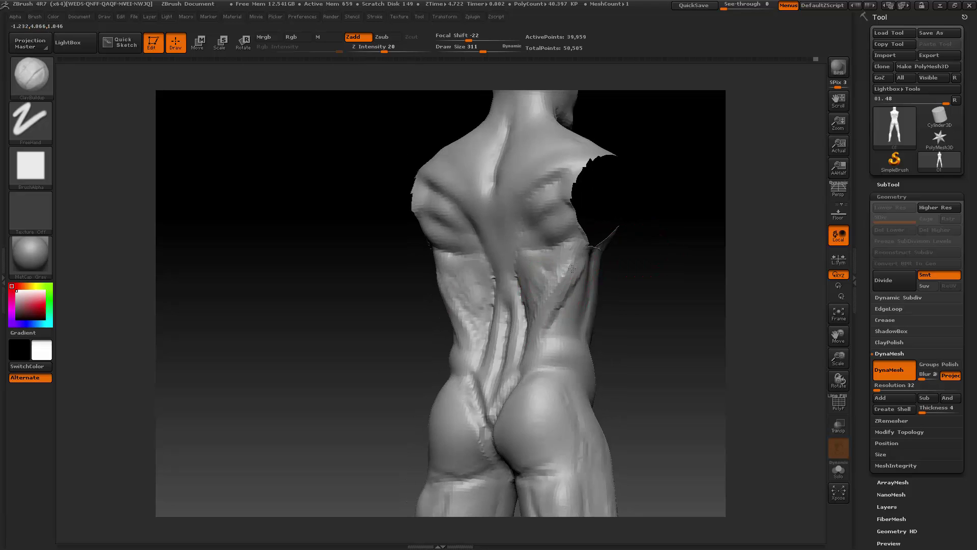
pyautogui.moveTo(578, 268)
pyautogui.mouseDown()
pyautogui.moveTo(519, 288)
pyautogui.moveTo(531, 285)
pyautogui.mouseUp()
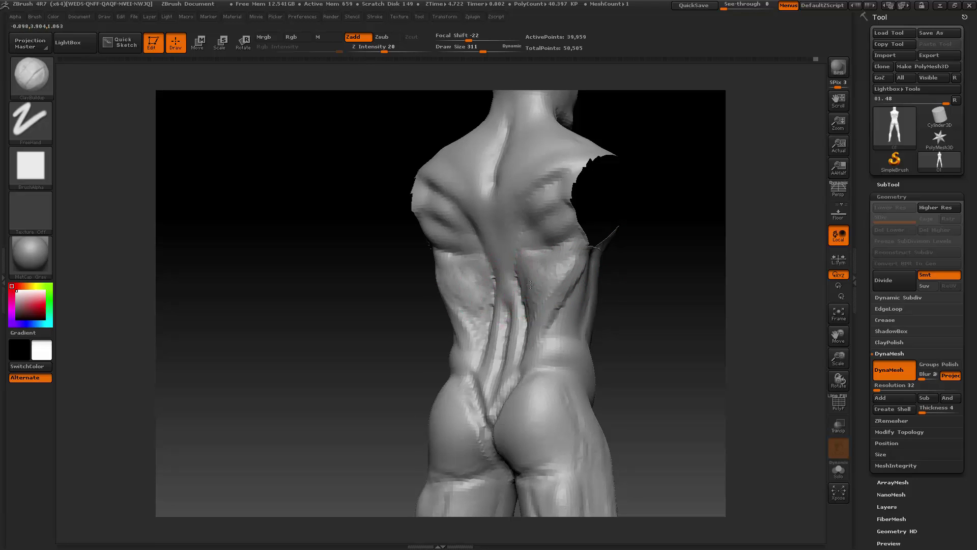
# - Smooth away the rough grooves along the spine and lower back
pyautogui.moveTo(649, 251); pyautogui.dragTo(489, 294)
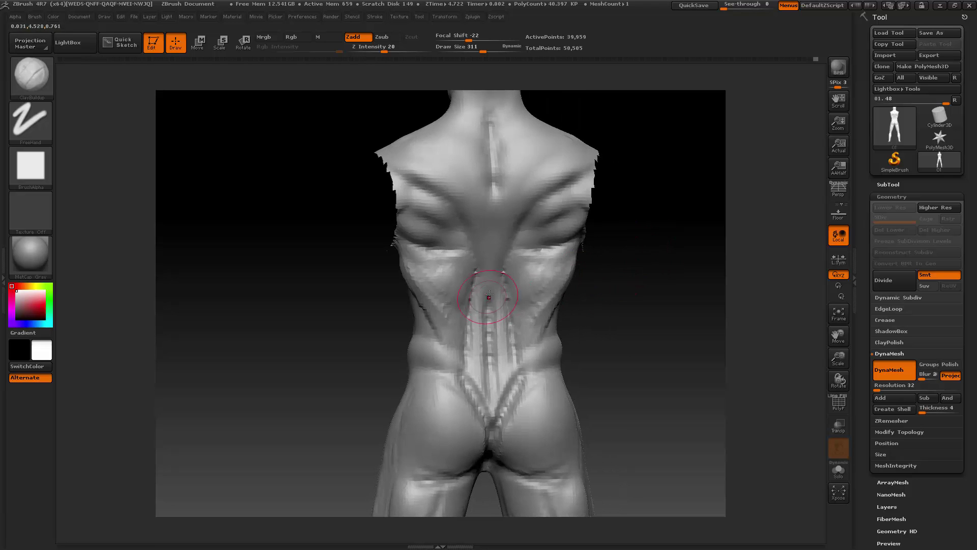
pyautogui.moveTo(478, 332)
pyautogui.keyDown('shift'); pyautogui.mouseDown()
pyautogui.moveTo(511, 316)
pyautogui.moveTo(489, 357)
pyautogui.moveTo(514, 305)
pyautogui.moveTo(510, 367)
pyautogui.moveTo(492, 377)
pyautogui.moveTo(482, 300)
pyautogui.mouseUp(); pyautogui.keyUp('shift')
pyautogui.keyDown('shift'); pyautogui.moveTo(484, 347); pyautogui.dragTo(494, 365); pyautogui.keyUp('shift')
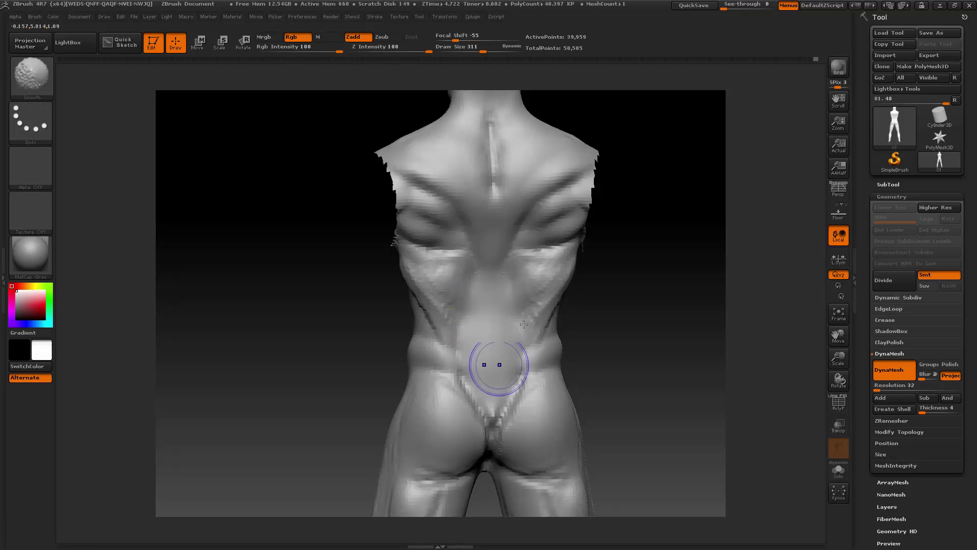
# - Build up the muscle columns beside the lower spine with ClayBuildup and smooth the lower edge of the lats
pyautogui.moveTo(591, 268)
pyautogui.mouseDown()
pyautogui.moveTo(672, 268)
pyautogui.moveTo(583, 275)
pyautogui.mouseUp()
pyautogui.moveTo(465, 280); pyautogui.dragTo(455, 329)
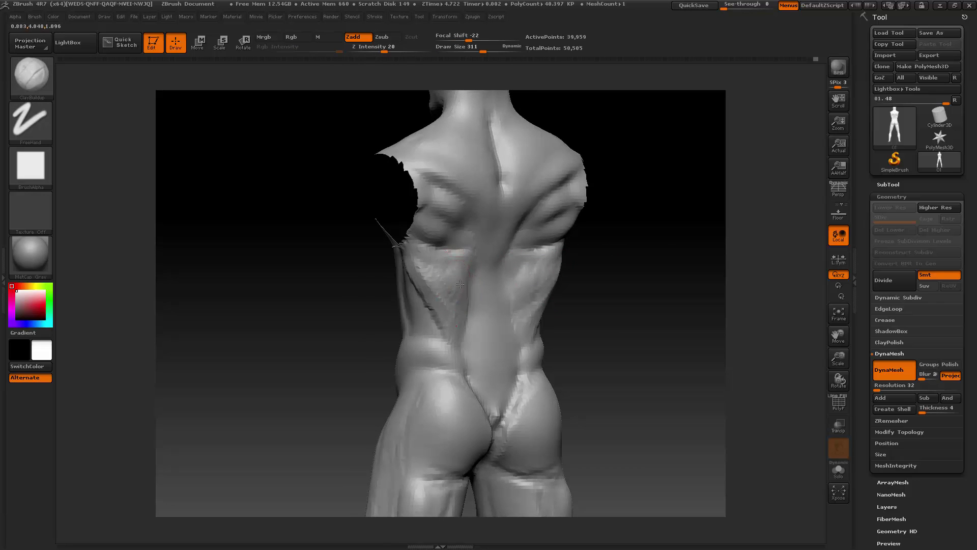
pyautogui.moveTo(475, 266); pyautogui.dragTo(468, 331)
pyautogui.moveTo(470, 298)
pyautogui.mouseDown()
pyautogui.moveTo(462, 330)
pyautogui.moveTo(449, 317)
pyautogui.moveTo(462, 329)
pyautogui.mouseUp()
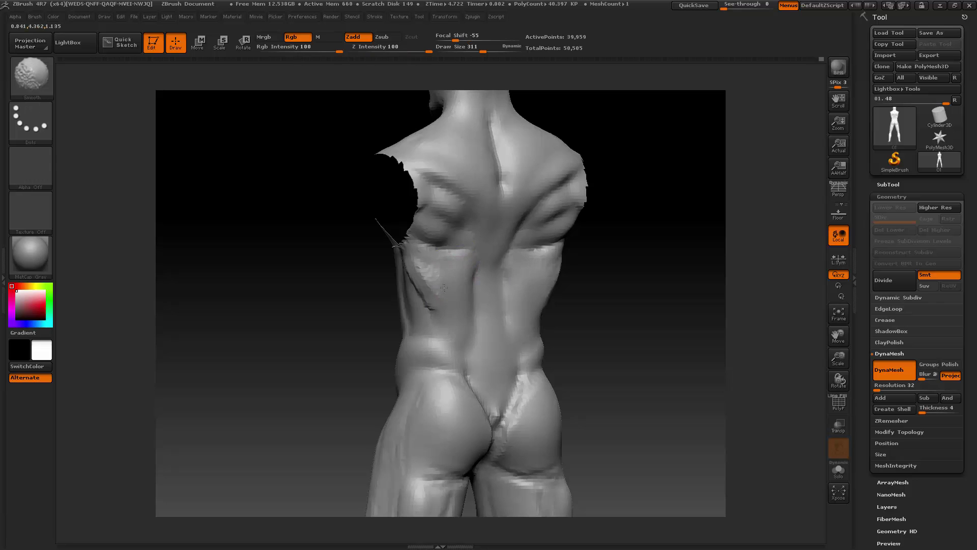
pyautogui.moveTo(444, 288)
pyautogui.keyDown('shift'); pyautogui.mouseDown()
pyautogui.moveTo(424, 267)
pyautogui.moveTo(428, 303)
pyautogui.mouseUp(); pyautogui.keyUp('shift')
# - Fill out the side of the lats below the armpit with ClayBuildup and smooth it down into the lower back
pyautogui.moveTo(602, 243)
pyautogui.mouseDown()
pyautogui.moveTo(557, 277)
pyautogui.moveTo(557, 256)
pyautogui.moveTo(566, 251)
pyautogui.moveTo(555, 268)
pyautogui.moveTo(567, 254)
pyautogui.mouseUp()
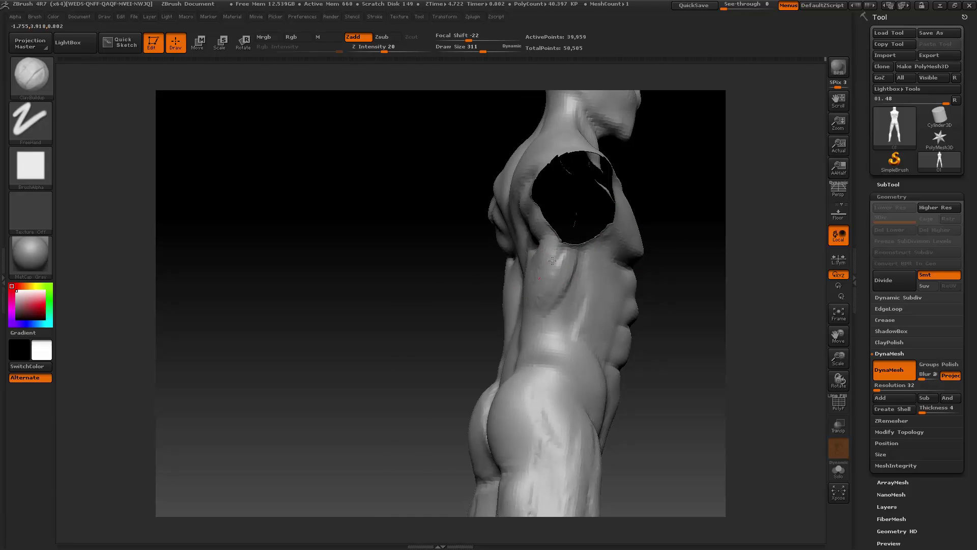
pyautogui.moveTo(553, 261)
pyautogui.mouseDown()
pyautogui.moveTo(524, 249)
pyautogui.moveTo(541, 242)
pyautogui.moveTo(492, 257)
pyautogui.moveTo(512, 272)
pyautogui.moveTo(527, 262)
pyautogui.moveTo(501, 311)
pyautogui.moveTo(502, 338)
pyautogui.moveTo(520, 326)
pyautogui.moveTo(500, 312)
pyautogui.mouseUp()
pyautogui.press('shift')
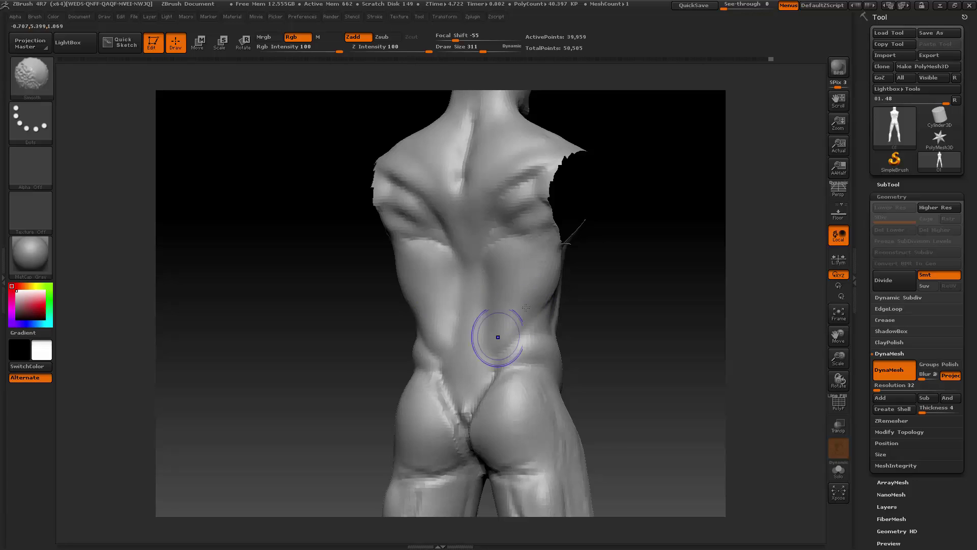
# - Check the torso from the front and below, and unhide the arms to restore the full figure
pyautogui.moveTo(647, 306); pyautogui.dragTo(526, 291)
pyautogui.moveTo(448, 338); pyautogui.dragTo(419, 345)
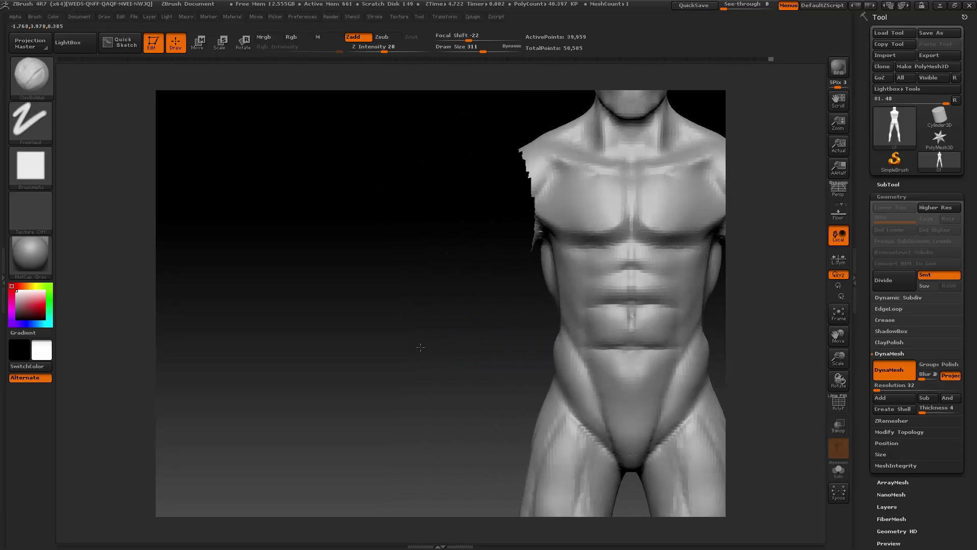
pyautogui.moveTo(832, 334); pyautogui.dragTo(742, 339)
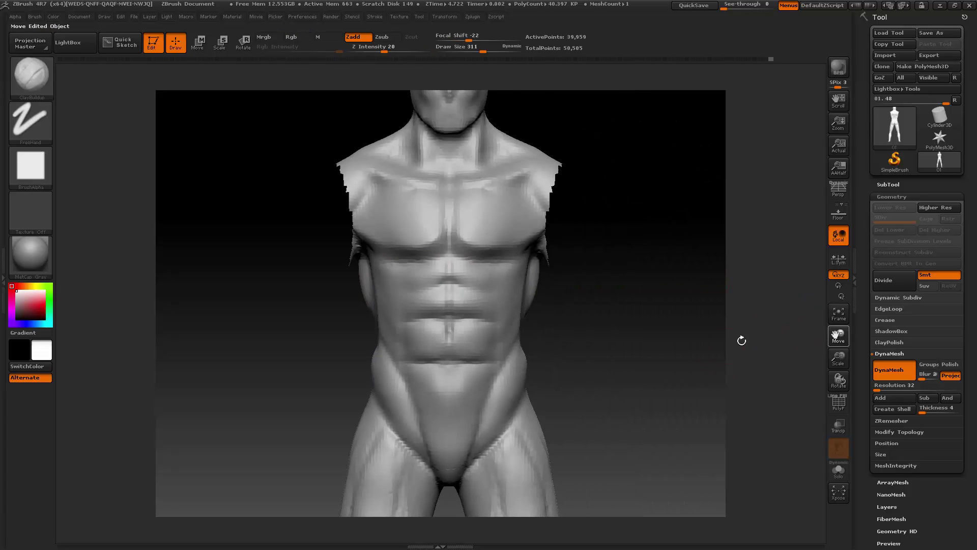
pyautogui.moveTo(662, 318); pyautogui.dragTo(581, 261)
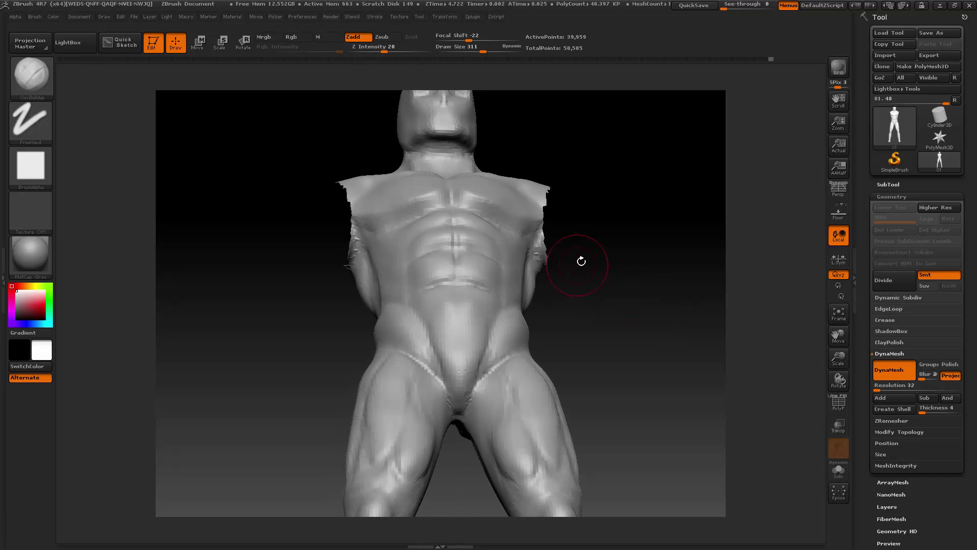
pyautogui.keyDown('ctrl'); pyautogui.keyDown('shift'); pyautogui.click(657, 257); pyautogui.keyUp('shift'); pyautogui.keyUp('ctrl')
pyautogui.moveTo(674, 273)
pyautogui.mouseDown()
pyautogui.moveTo(655, 231)
pyautogui.moveTo(674, 267)
pyautogui.mouseUp()
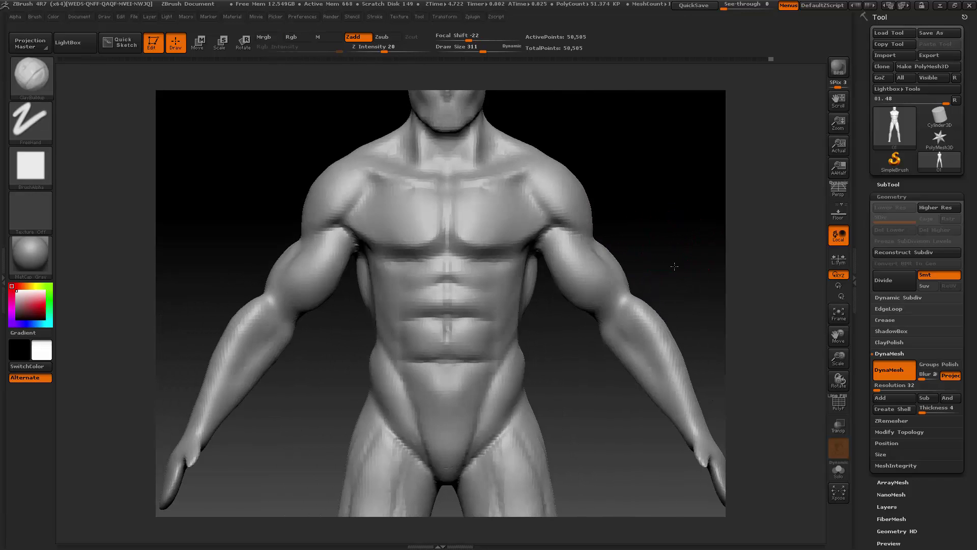
pyautogui.moveTo(683, 227); pyautogui.dragTo(677, 221)
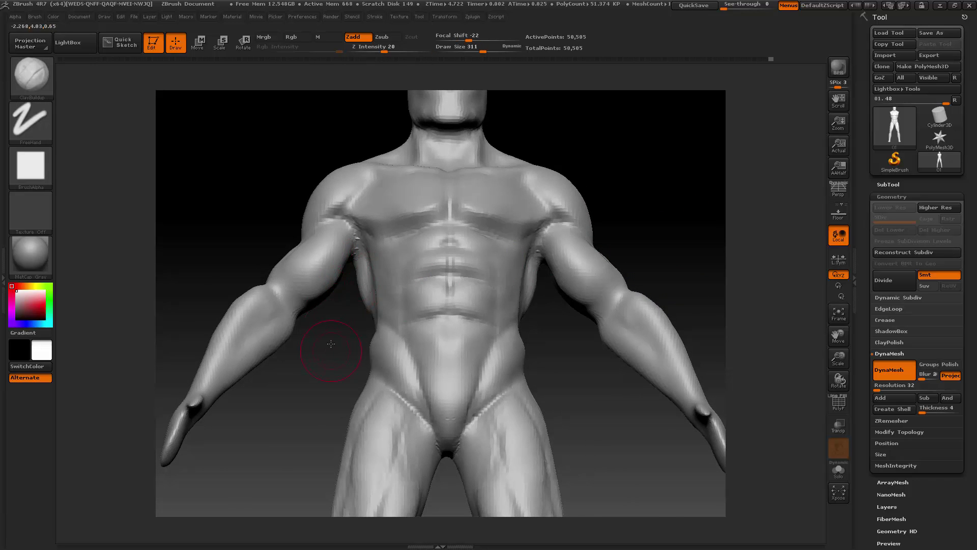
# - Reshape the contours of the lats and lower back with the Move brush at draw size 636
pyautogui.moveTo(329, 343)
pyautogui.mouseDown()
pyautogui.moveTo(387, 326)
pyautogui.moveTo(423, 244)
pyautogui.moveTo(417, 220)
pyautogui.moveTo(314, 290)
pyautogui.moveTo(326, 288)
pyautogui.mouseUp()
pyautogui.moveTo(448, 229)
pyautogui.mouseDown()
pyautogui.moveTo(387, 245)
pyautogui.moveTo(387, 265)
pyautogui.moveTo(321, 326)
pyautogui.moveTo(367, 336)
pyautogui.moveTo(334, 350)
pyautogui.mouseUp()
pyautogui.moveTo(614, 226); pyautogui.dragTo(577, 236)
pyautogui.moveTo(774, 326); pyautogui.dragTo(613, 351)
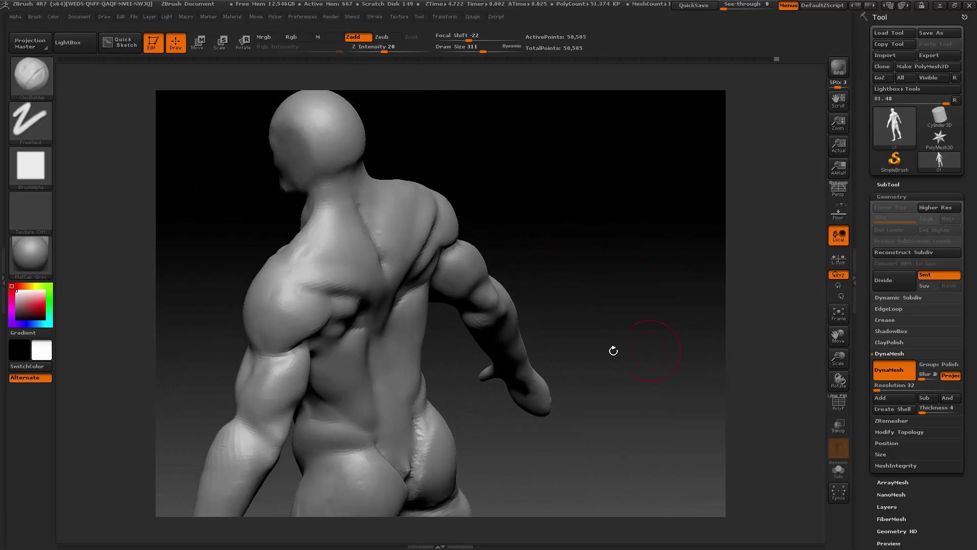
pyautogui.press('b')
pyautogui.press('m')
pyautogui.press('v')
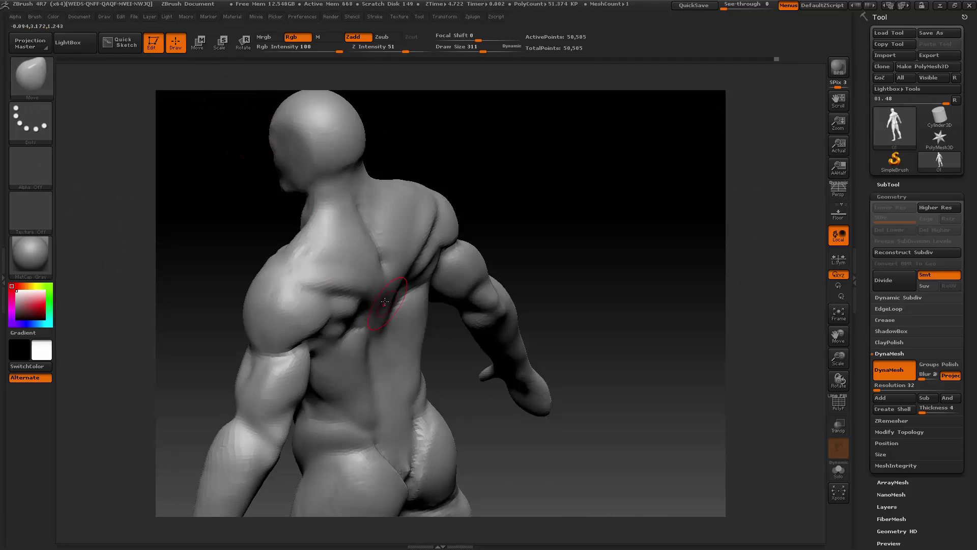
pyautogui.press('space')
pyautogui.moveTo(385, 301); pyautogui.dragTo(406, 301)
pyautogui.moveTo(587, 263); pyautogui.dragTo(586, 269)
pyautogui.press('[')
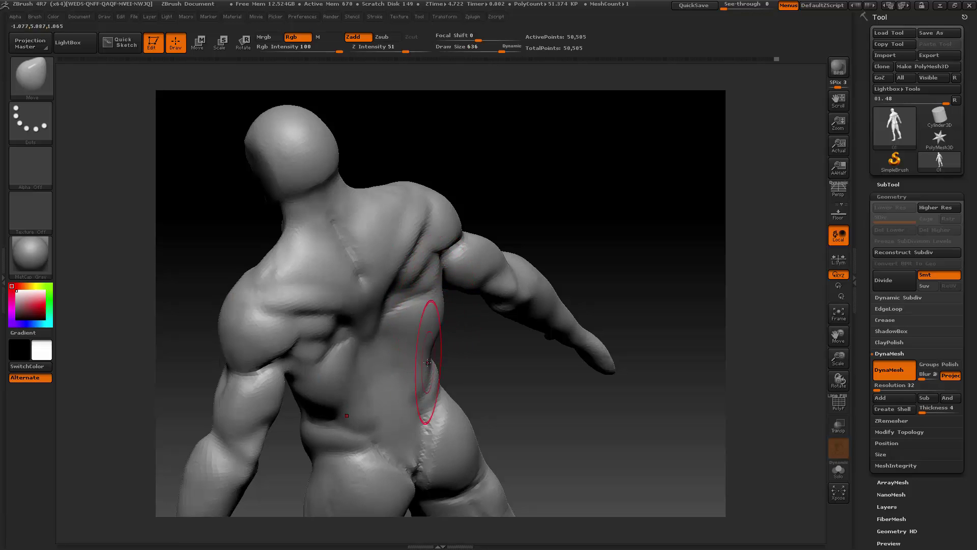
# - Adjust the back's side profile around the spine and shoulder blades with the Move brush
pyautogui.moveTo(476, 337)
pyautogui.mouseDown()
pyautogui.moveTo(578, 251)
pyautogui.moveTo(469, 257)
pyautogui.mouseUp()
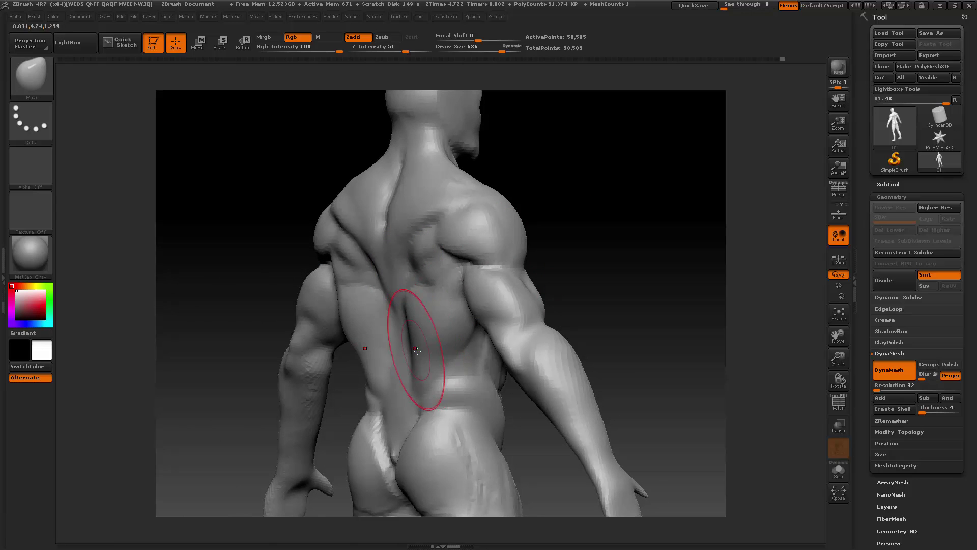
pyautogui.moveTo(589, 247)
pyautogui.mouseDown()
pyautogui.moveTo(589, 255)
pyautogui.moveTo(618, 253)
pyautogui.mouseUp()
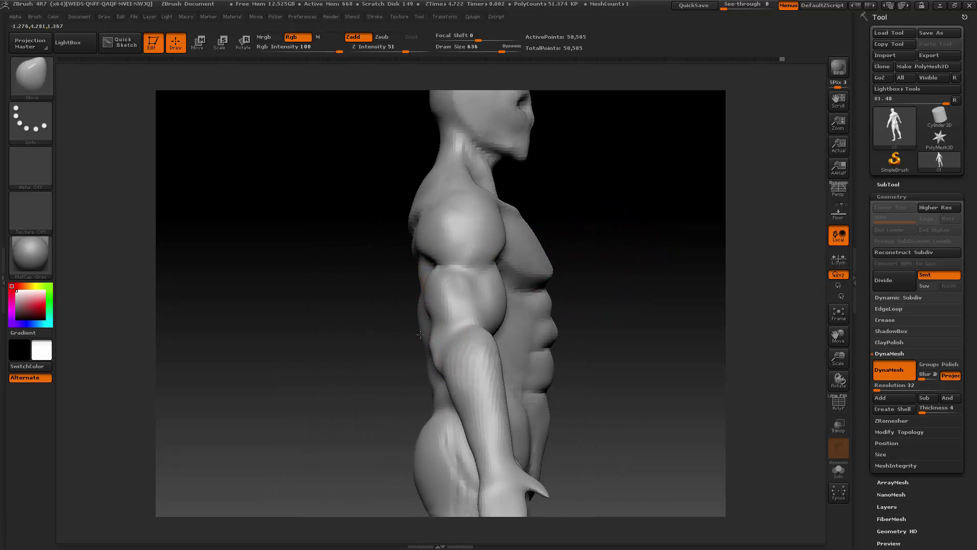
pyautogui.moveTo(371, 344)
pyautogui.mouseDown()
pyautogui.moveTo(687, 316)
pyautogui.moveTo(541, 284)
pyautogui.moveTo(425, 306)
pyautogui.mouseUp()
pyautogui.moveTo(481, 267); pyautogui.dragTo(411, 301)
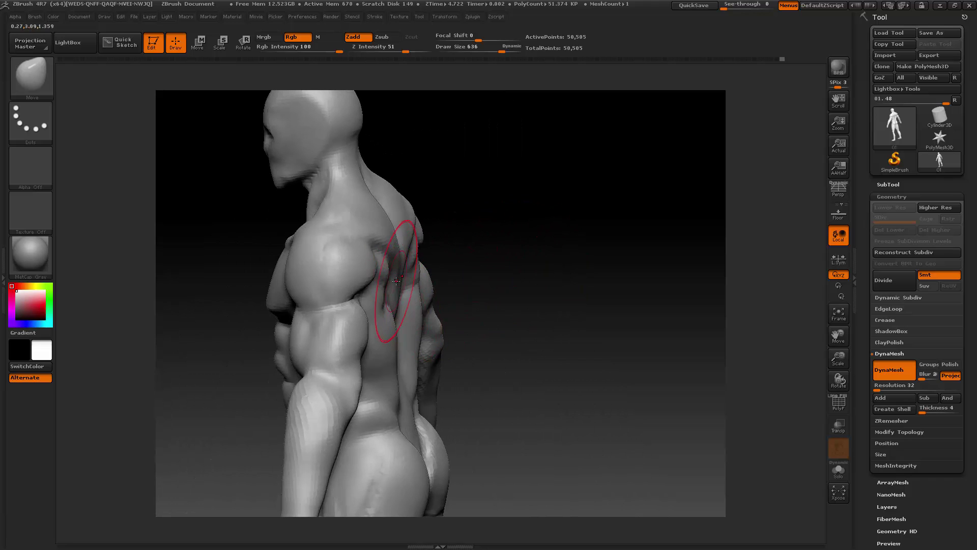
pyautogui.moveTo(378, 252); pyautogui.dragTo(385, 257)
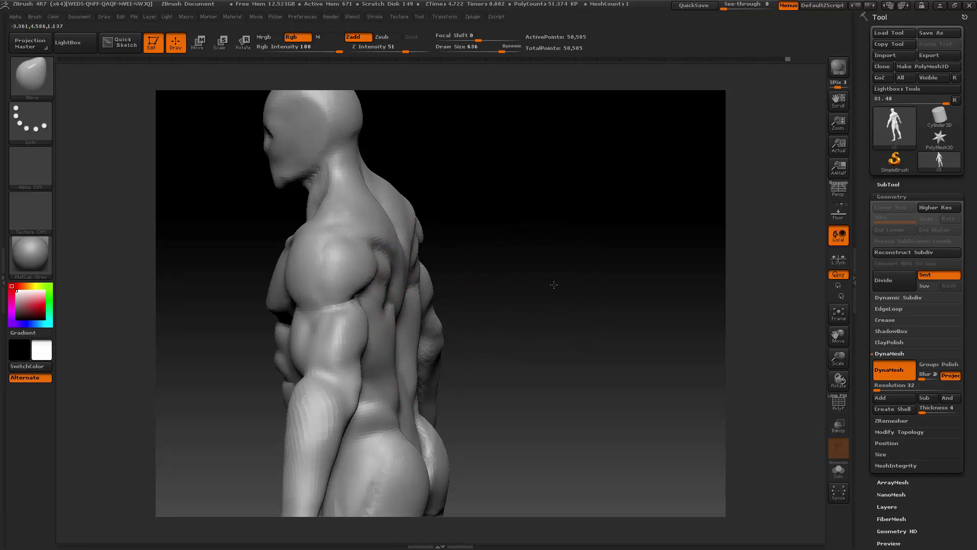
pyautogui.keyDown('shift'); pyautogui.moveTo(554, 284); pyautogui.dragTo(547, 286); pyautogui.keyUp('shift')
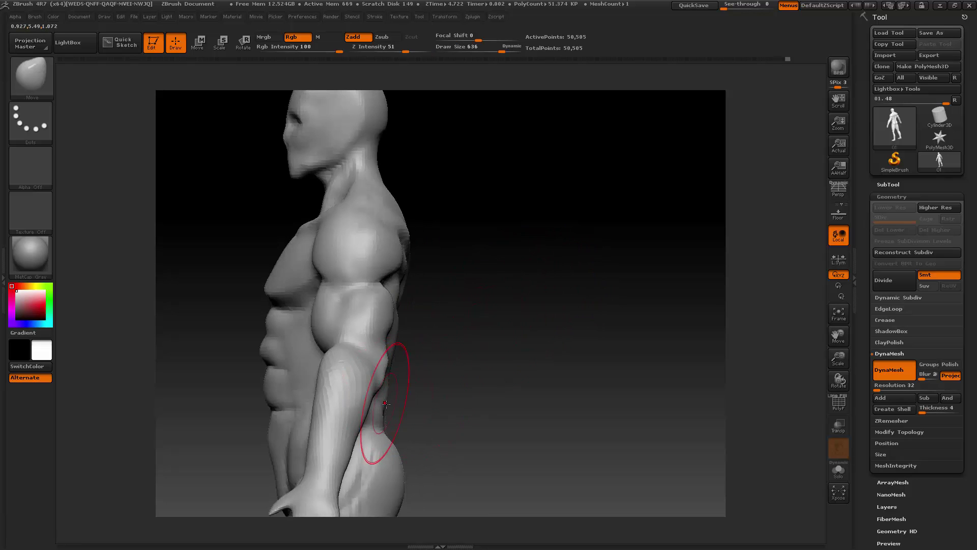
# - Refine the mid-back between the shoulder blades with Move and Smooth strokes, reducing the draw size to 347
pyautogui.moveTo(839, 358); pyautogui.dragTo(857, 299)
pyautogui.moveTo(524, 264)
pyautogui.mouseDown()
pyautogui.moveTo(495, 257)
pyautogui.moveTo(524, 236)
pyautogui.moveTo(449, 252)
pyautogui.mouseUp()
pyautogui.press('space')
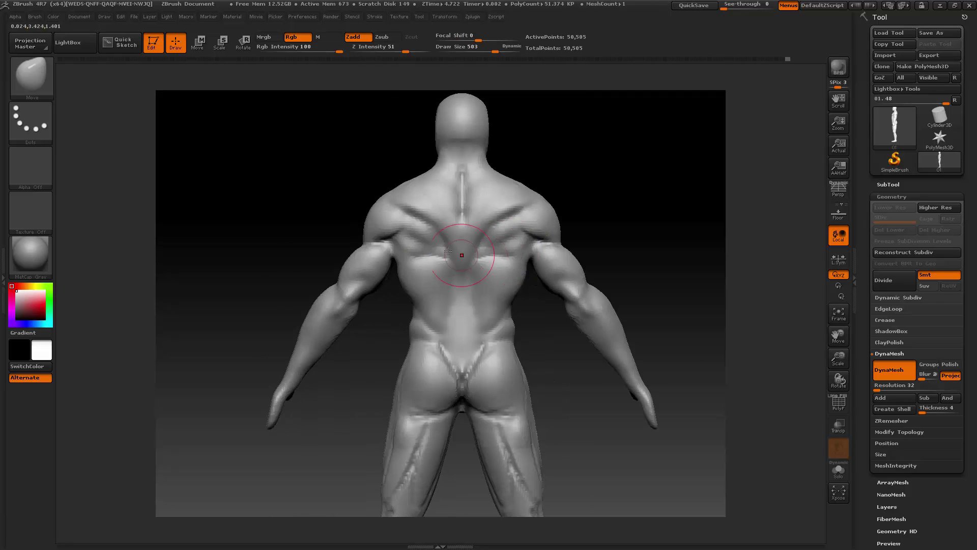
pyautogui.press('space')
pyautogui.press('shift')
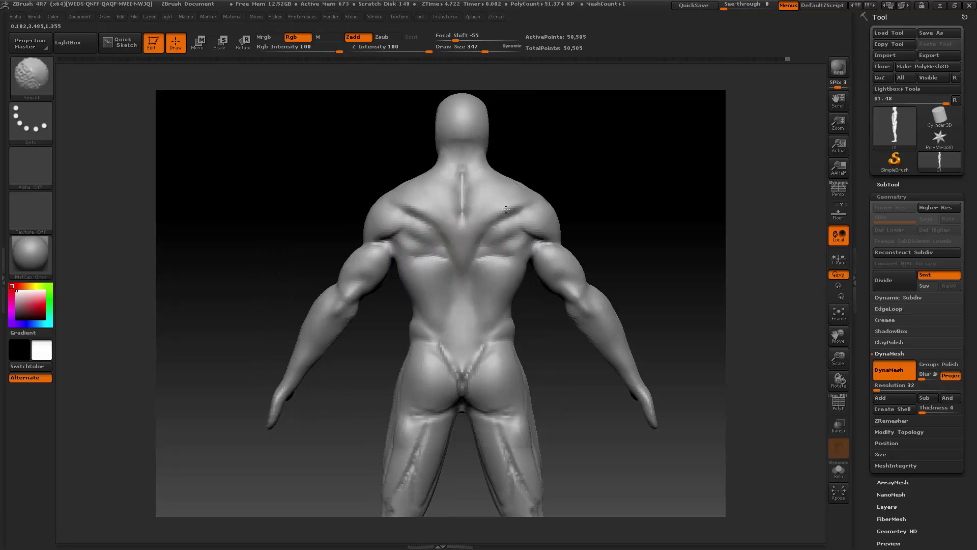
# - Build up the glutes from the center out to the hips with ClayBuildup at draw size 325
pyautogui.moveTo(837, 335); pyautogui.dragTo(834, 238)
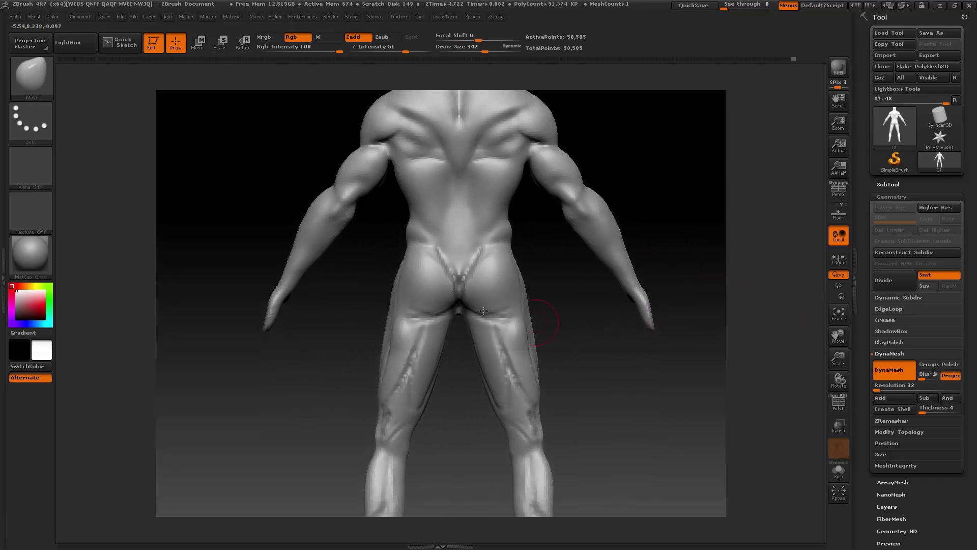
pyautogui.press('b')
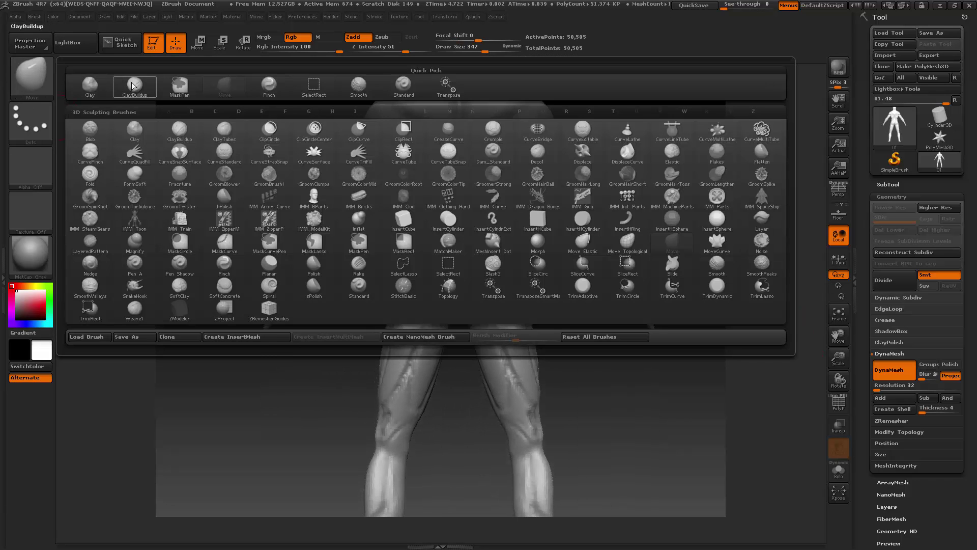
pyautogui.press('c')
pyautogui.press('b')
pyautogui.press('space')
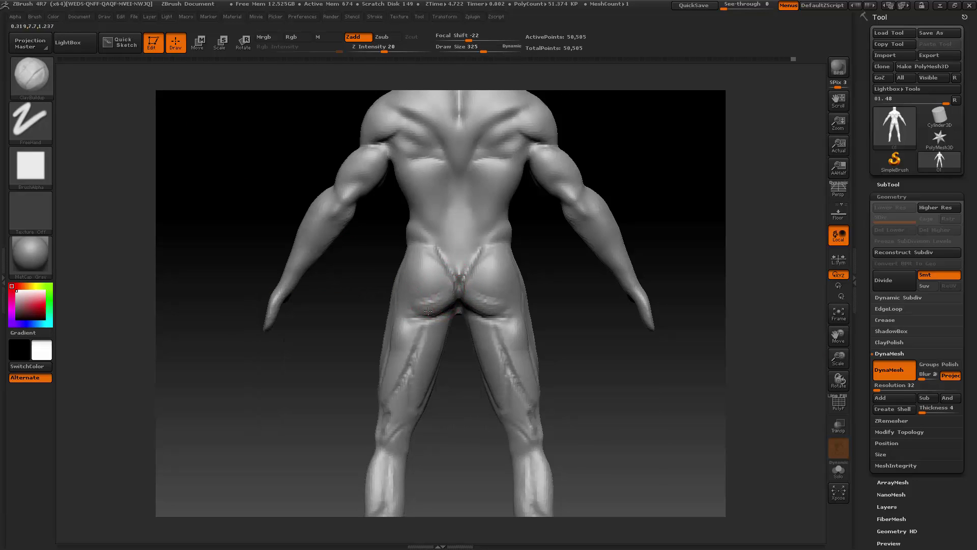
pyautogui.moveTo(543, 279)
pyautogui.mouseDown()
pyautogui.moveTo(550, 299)
pyautogui.moveTo(549, 275)
pyautogui.mouseUp()
pyautogui.moveTo(449, 306)
pyautogui.mouseDown()
pyautogui.moveTo(425, 318)
pyautogui.moveTo(422, 303)
pyautogui.moveTo(433, 308)
pyautogui.moveTo(444, 287)
pyautogui.moveTo(436, 272)
pyautogui.mouseUp()
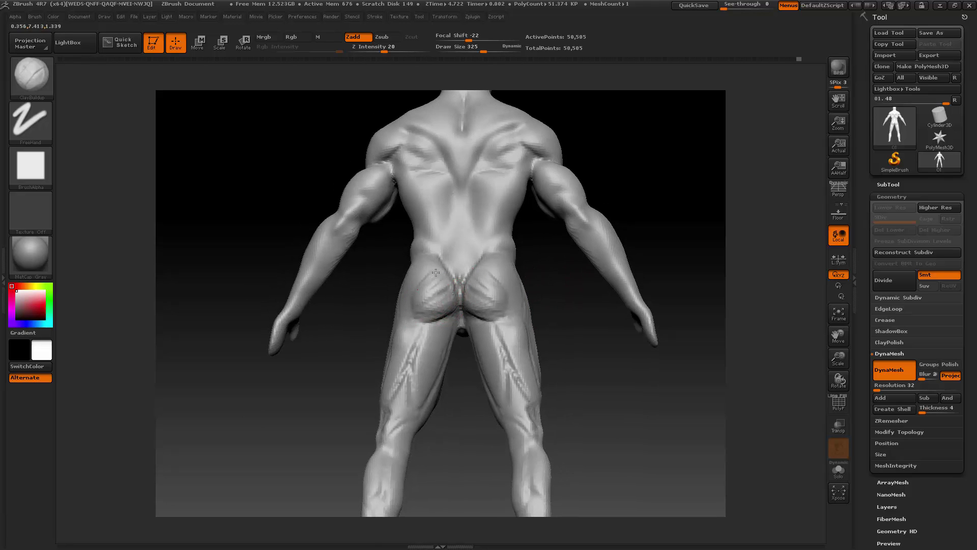
pyautogui.moveTo(346, 337); pyautogui.dragTo(364, 351)
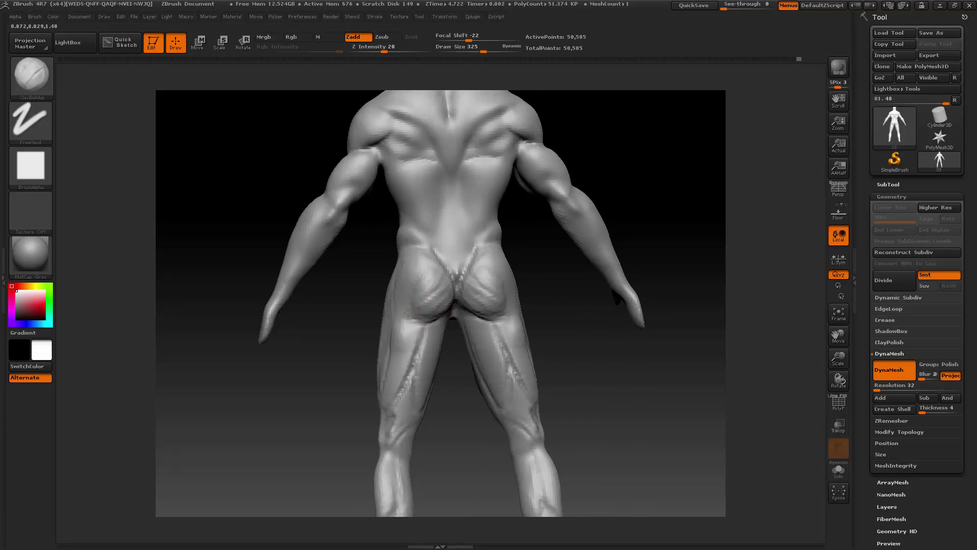
pyautogui.moveTo(438, 305)
pyautogui.mouseDown()
pyautogui.moveTo(422, 311)
pyautogui.moveTo(427, 302)
pyautogui.moveTo(403, 324)
pyautogui.mouseUp()
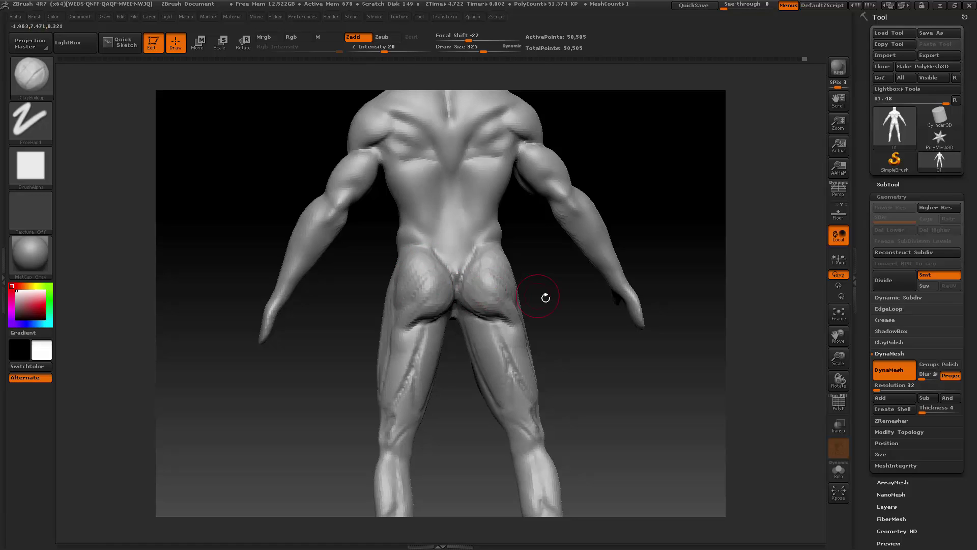
# - Add ClayBuildup volume to the upper glutes and smooth both glutes at draw size 325
pyautogui.moveTo(546, 297); pyautogui.dragTo(492, 264)
pyautogui.moveTo(551, 281); pyautogui.dragTo(527, 281)
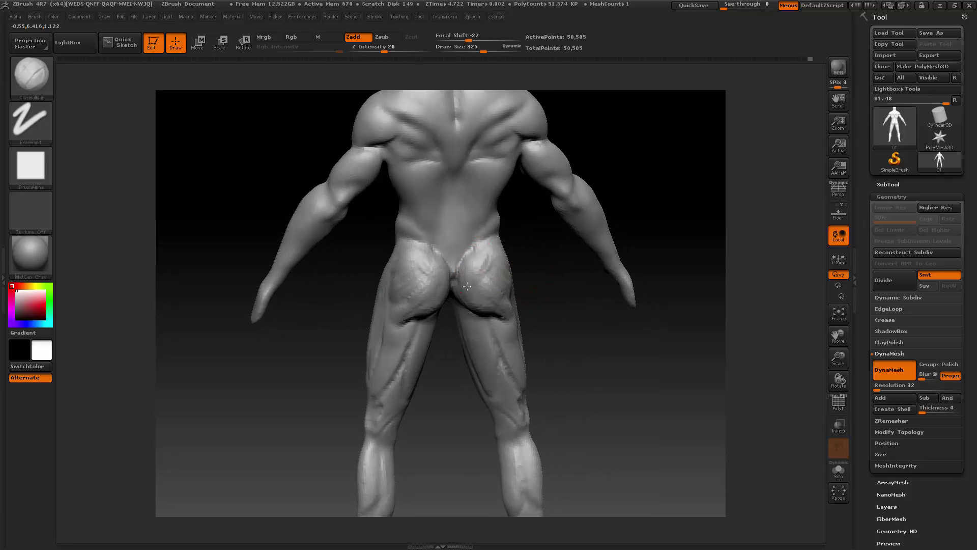
pyautogui.moveTo(427, 282)
pyautogui.keyDown('shift'); pyautogui.mouseDown()
pyautogui.moveTo(413, 259)
pyautogui.moveTo(441, 266)
pyautogui.mouseUp(); pyautogui.keyUp('shift')
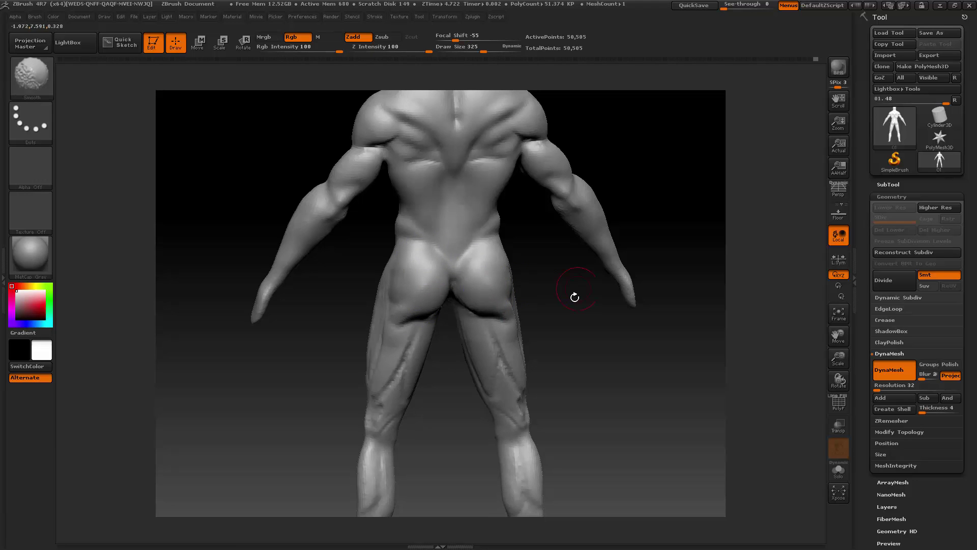
pyautogui.moveTo(575, 297); pyautogui.dragTo(540, 301)
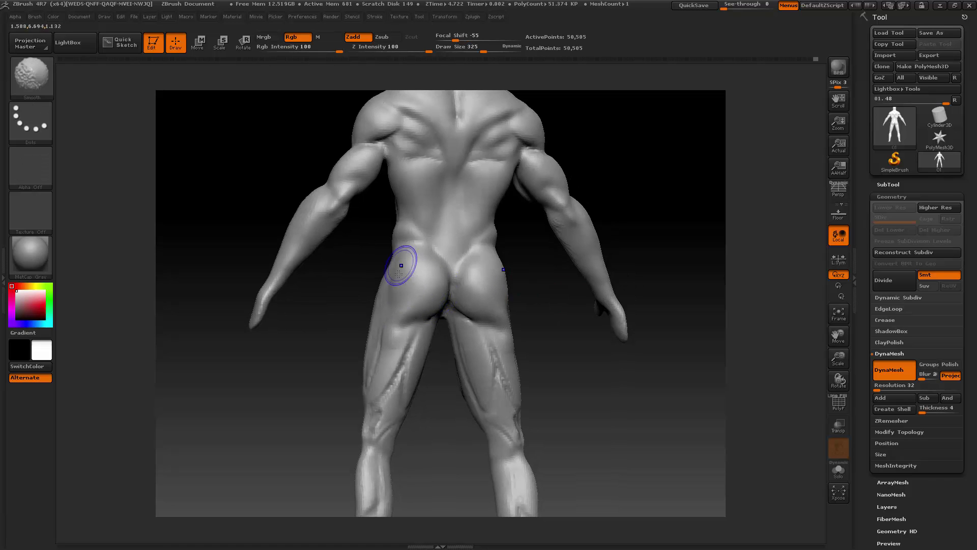
pyautogui.moveTo(541, 314); pyautogui.dragTo(569, 318)
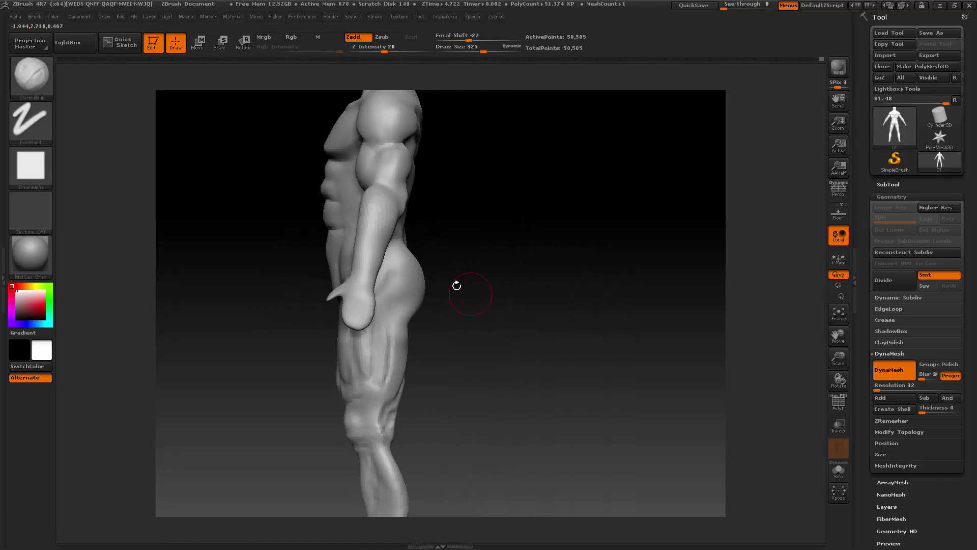
# - Smooth the lower glutes into the backs of the thighs at draw size 426
pyautogui.press('shift')
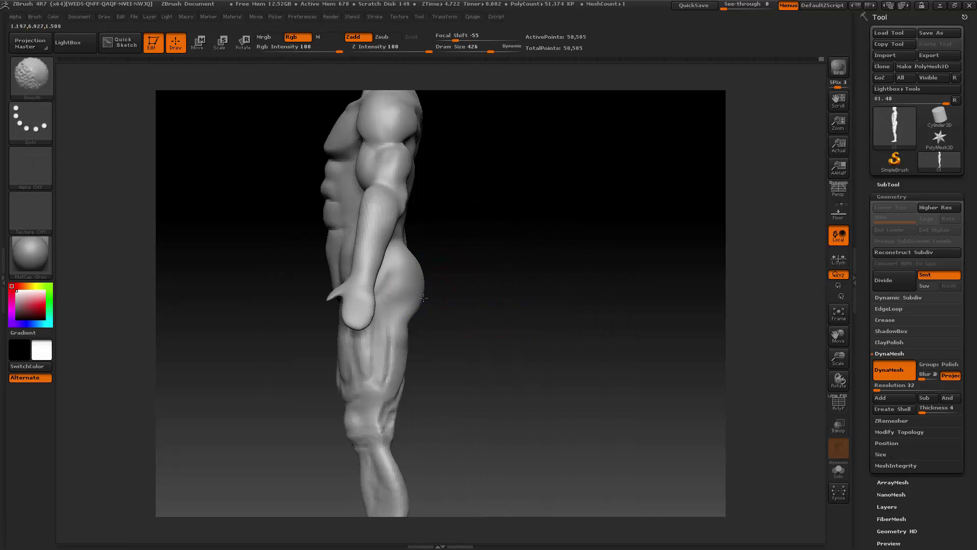
pyautogui.keyDown('shift'); pyautogui.moveTo(424, 298); pyautogui.dragTo(422, 307); pyautogui.keyUp('shift')
pyautogui.moveTo(487, 298)
pyautogui.keyDown('shift'); pyautogui.mouseDown()
pyautogui.moveTo(442, 298)
pyautogui.moveTo(402, 320)
pyautogui.mouseUp(); pyautogui.keyUp('shift')
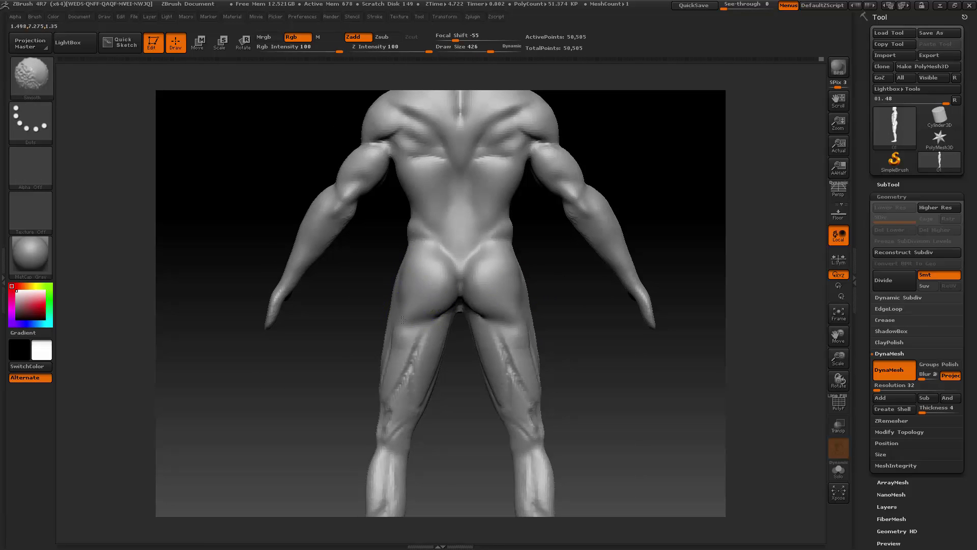
pyautogui.moveTo(839, 358); pyautogui.dragTo(838, 321)
pyautogui.moveTo(653, 366); pyautogui.dragTo(741, 362)
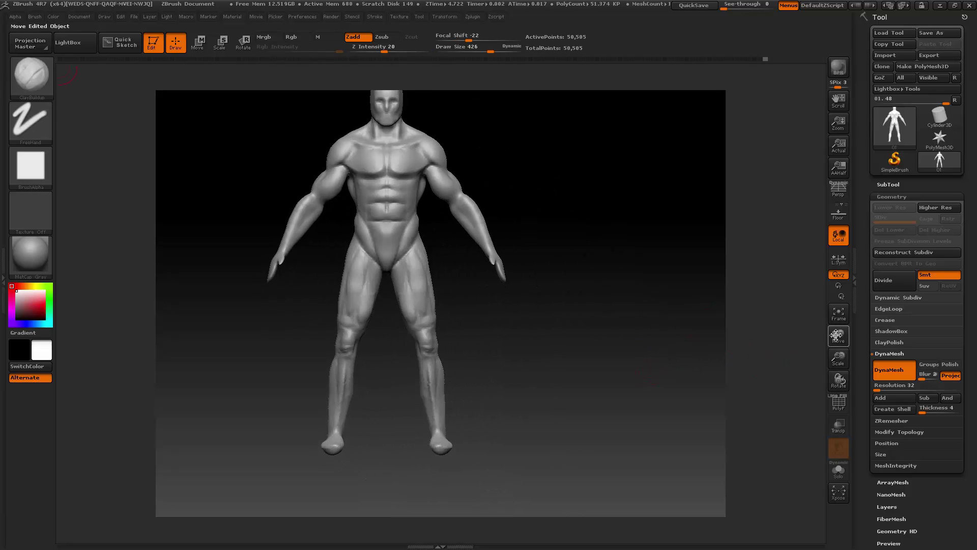
pyautogui.moveTo(836, 336); pyautogui.dragTo(838, 356)
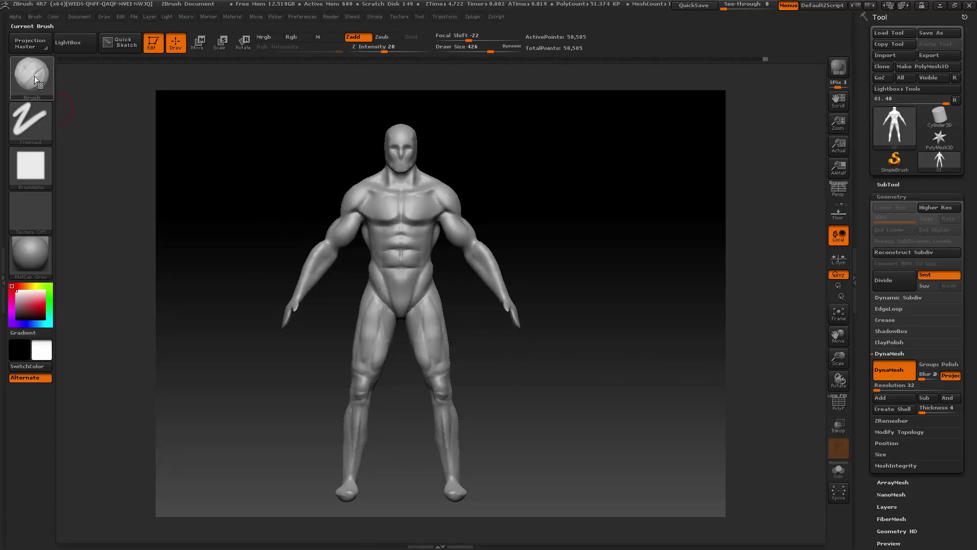
pyautogui.moveTo(837, 361)
pyautogui.mouseDown()
pyautogui.moveTo(844, 337)
pyautogui.moveTo(904, 367)
pyautogui.mouseUp()
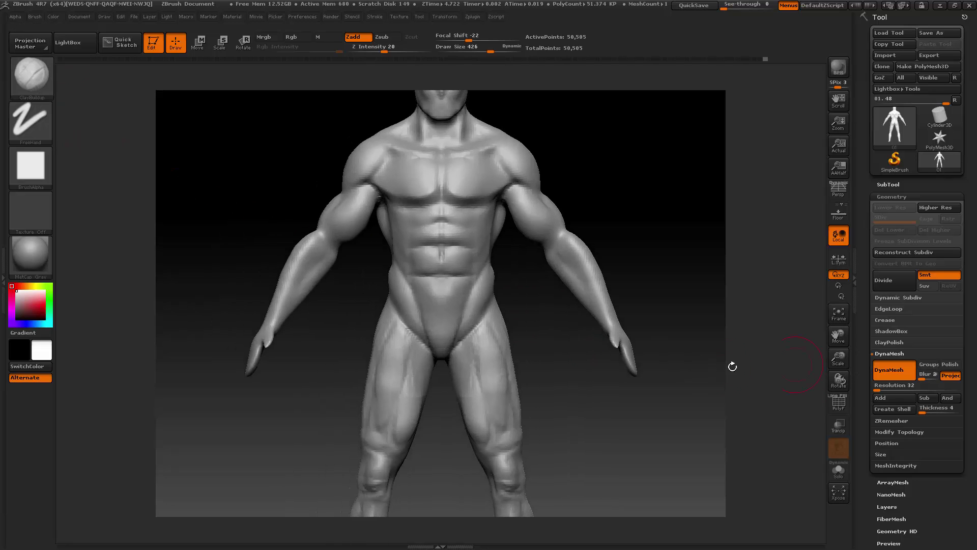
pyautogui.click(46, 83)
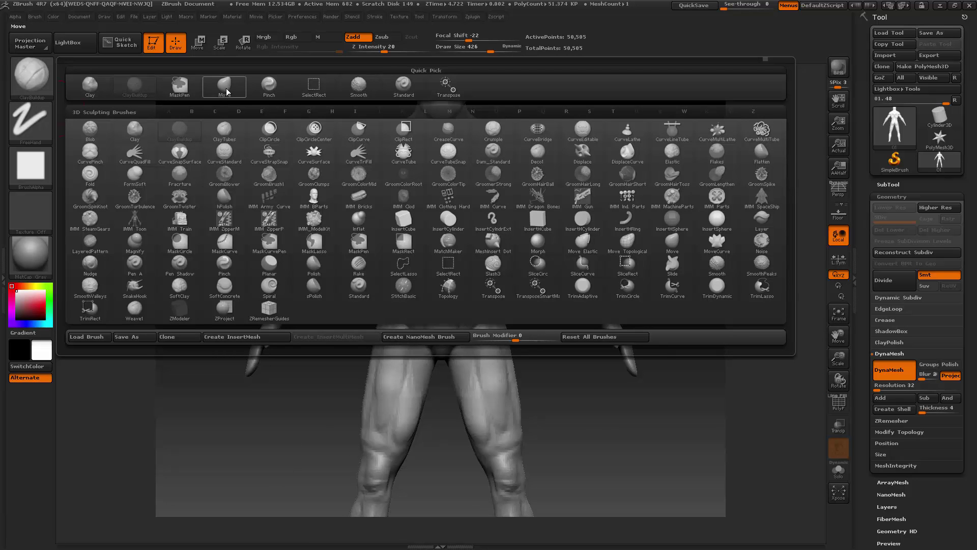
pyautogui.click(411, 87)
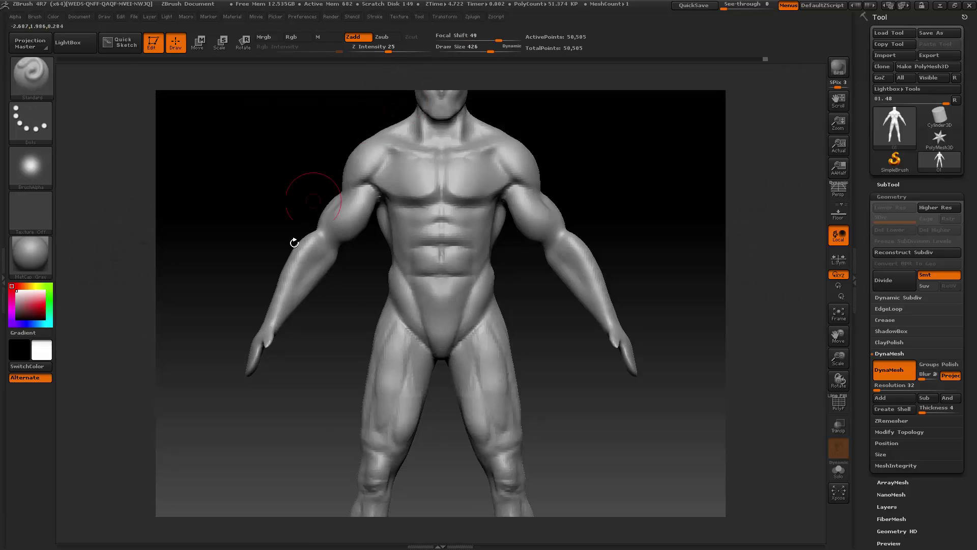
pyautogui.rightClick(294, 262)
pyautogui.moveTo(290, 265); pyautogui.dragTo(290, 265)
pyautogui.moveTo(832, 336); pyautogui.dragTo(846, 322)
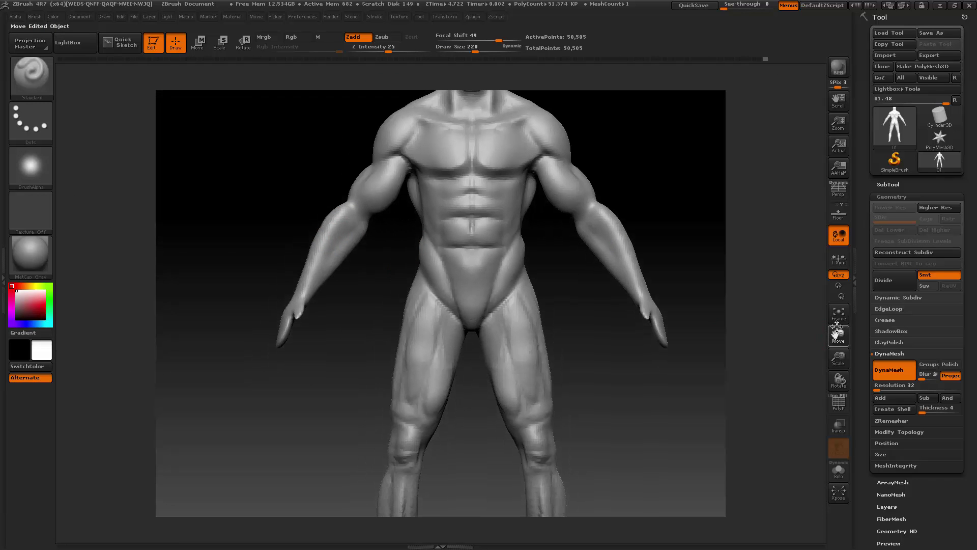
# - Adjust the outer hip contours from the front with the Move brush, reducing the draw size from 597 to 476
pyautogui.click(46, 83)
pyautogui.click(222, 88)
pyautogui.rightClick(411, 244)
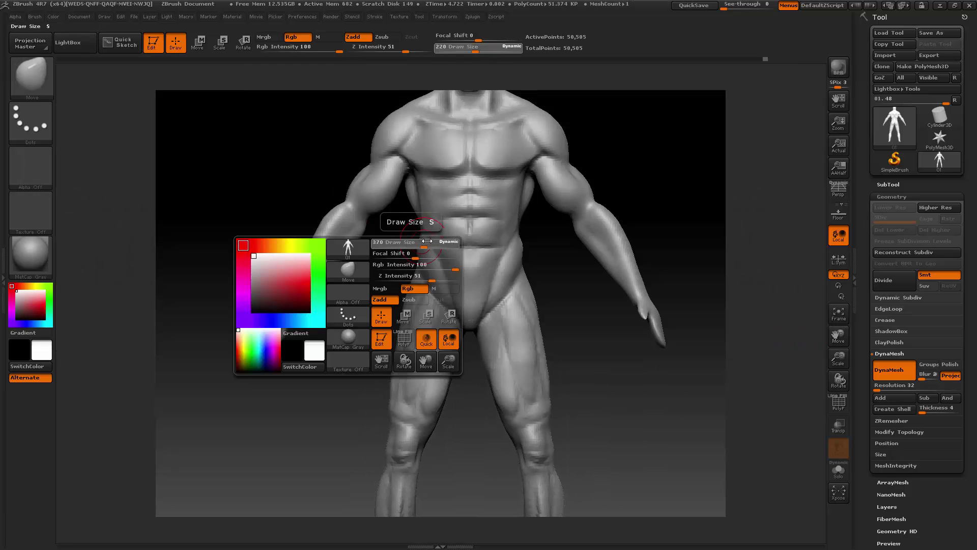
pyautogui.moveTo(412, 243); pyautogui.dragTo(438, 244)
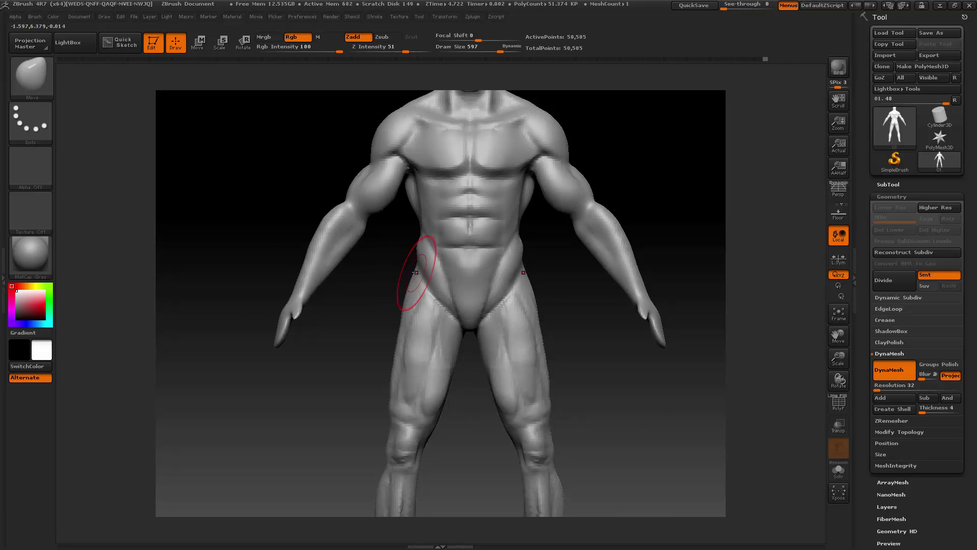
pyautogui.rightClick(410, 275)
pyautogui.moveTo(410, 275); pyautogui.dragTo(403, 275)
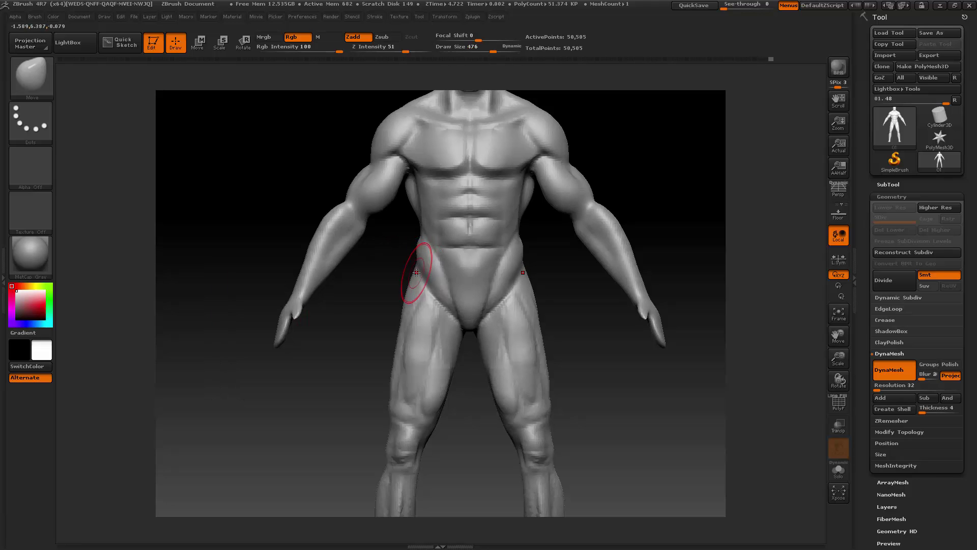
# - Carve a groove from the front of the hip down the outer thigh to above the knee with the Standard brush at draw size 145
pyautogui.click(31, 77)
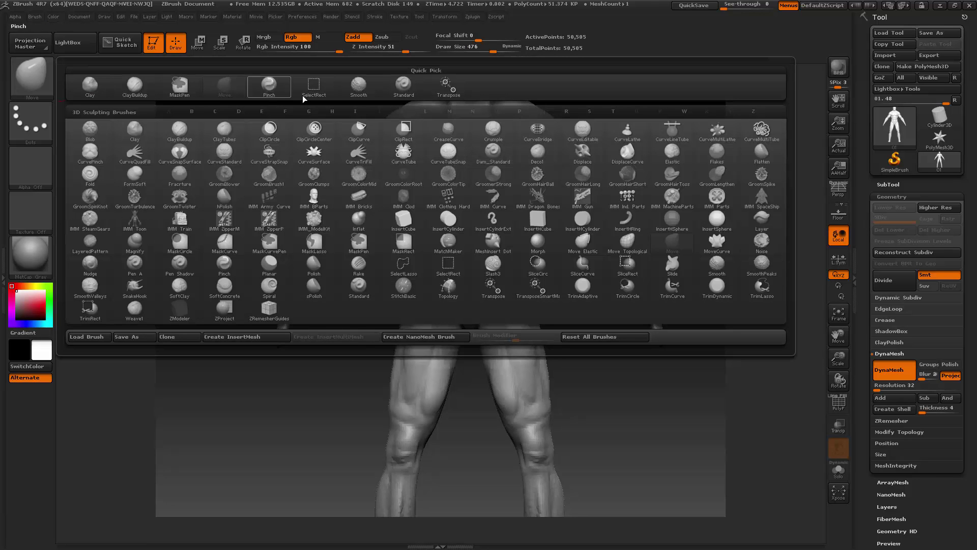
pyautogui.click(405, 85)
pyautogui.press('space')
pyautogui.moveTo(294, 152); pyautogui.dragTo(268, 151)
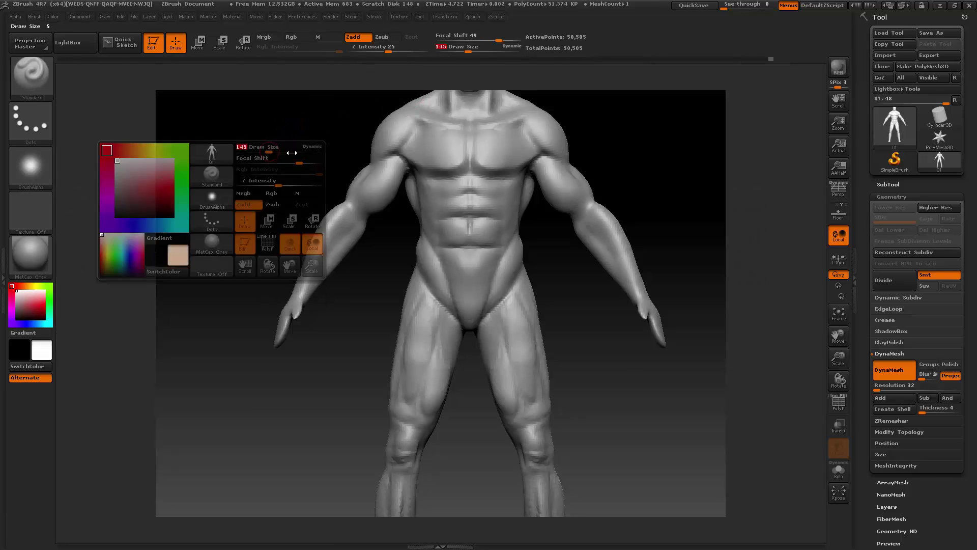
pyautogui.moveTo(839, 335); pyautogui.dragTo(866, 289)
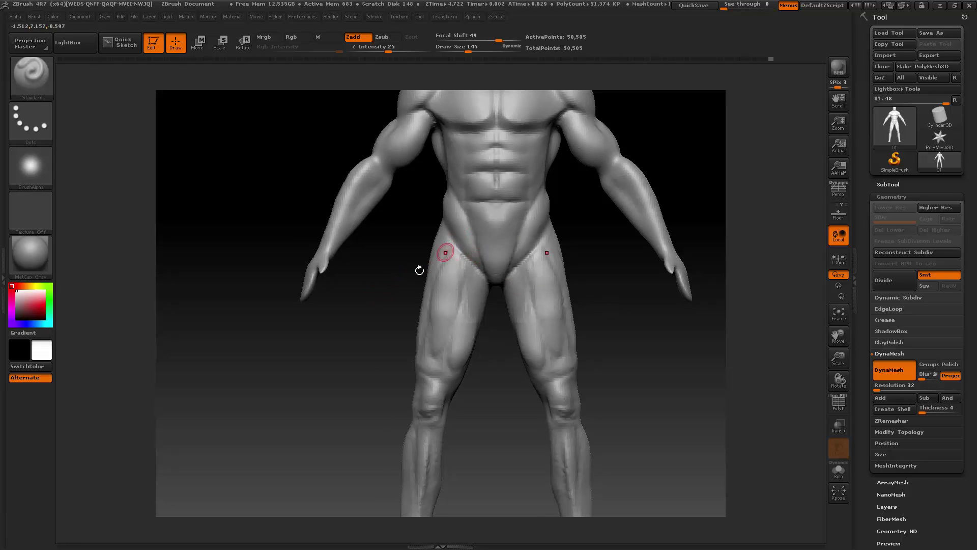
pyautogui.moveTo(419, 269); pyautogui.dragTo(438, 261)
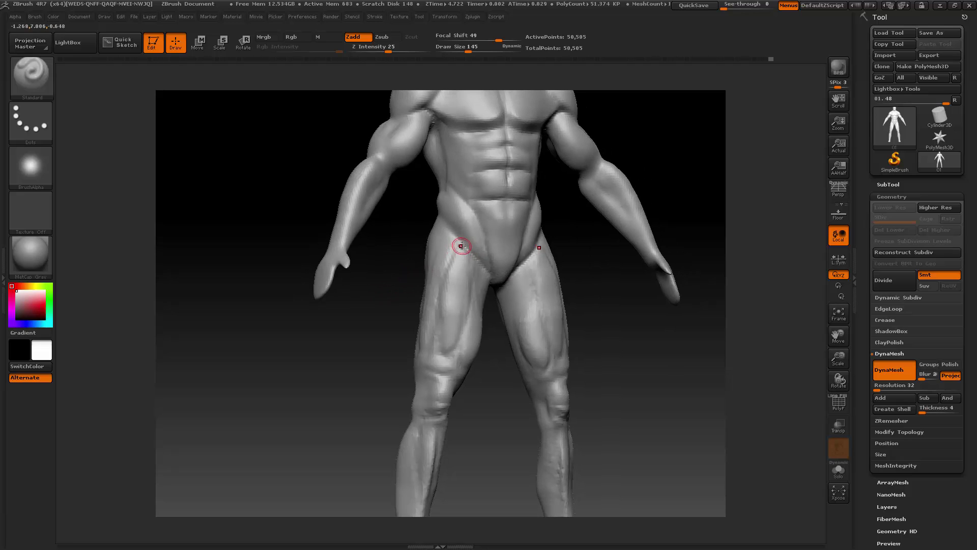
pyautogui.keyDown('alt'); pyautogui.moveTo(442, 268); pyautogui.dragTo(452, 253); pyautogui.keyUp('alt')
pyautogui.moveTo(383, 332); pyautogui.dragTo(436, 273)
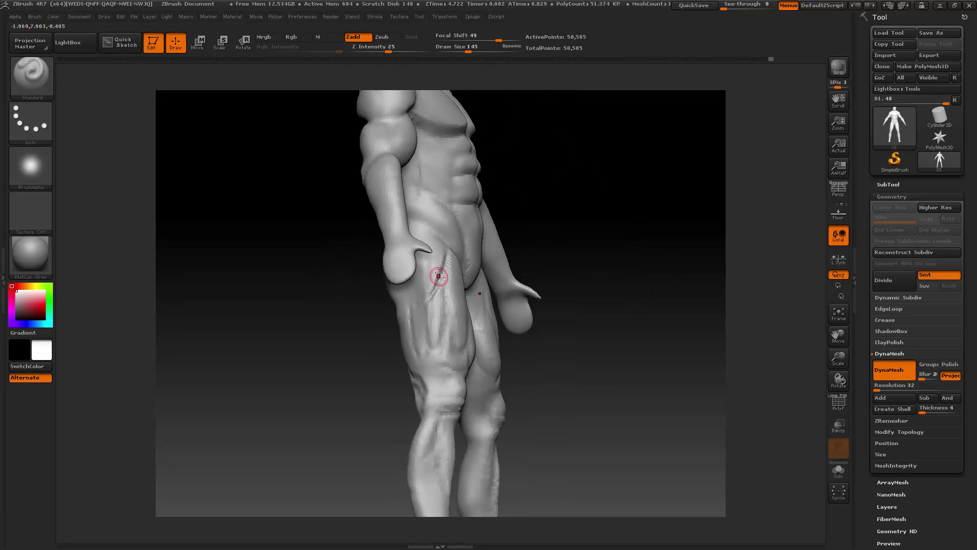
pyautogui.moveTo(420, 352); pyautogui.dragTo(429, 368)
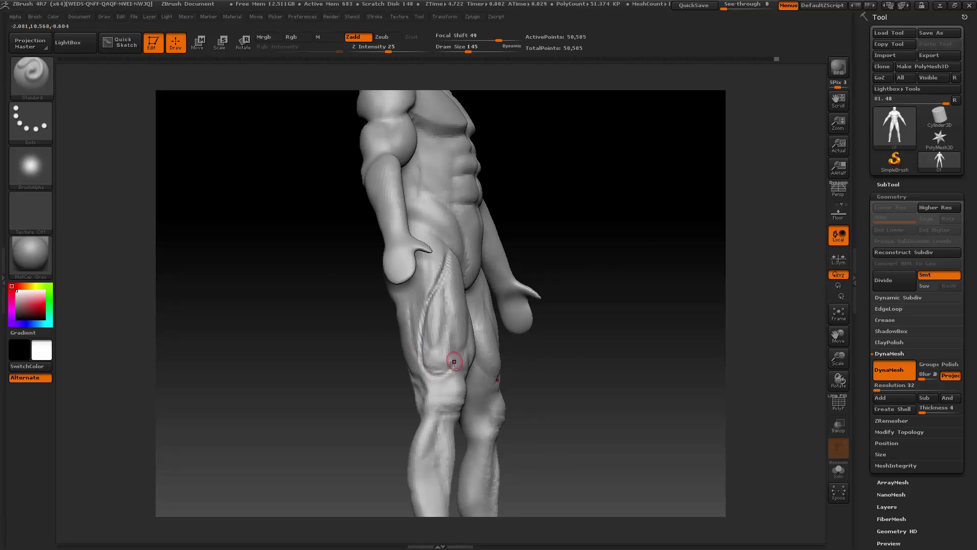
# - Carve the separation lines of the inner thigh muscles from the groin down to the knee with the Standard brush
pyautogui.moveTo(621, 277); pyautogui.dragTo(494, 269)
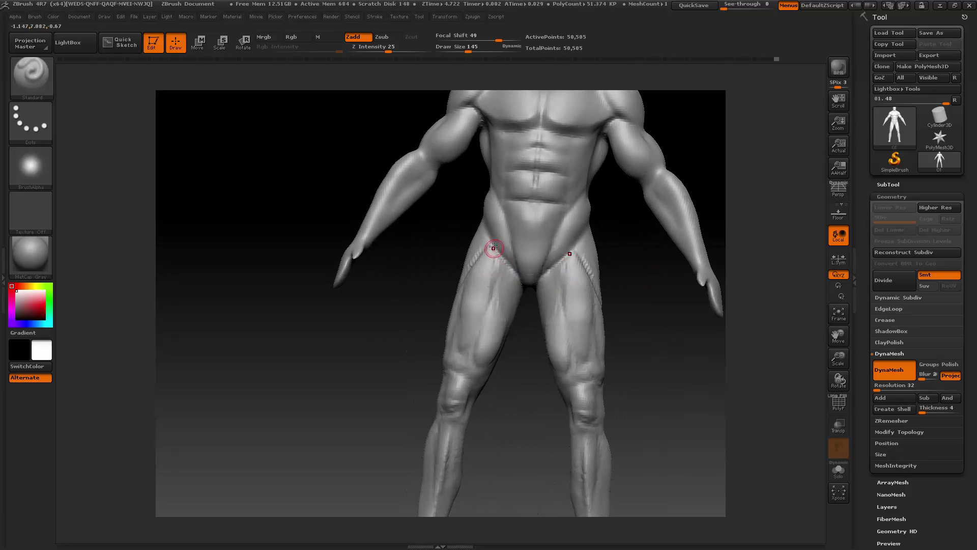
pyautogui.moveTo(503, 303); pyautogui.dragTo(501, 287)
pyautogui.moveTo(512, 345); pyautogui.dragTo(504, 304)
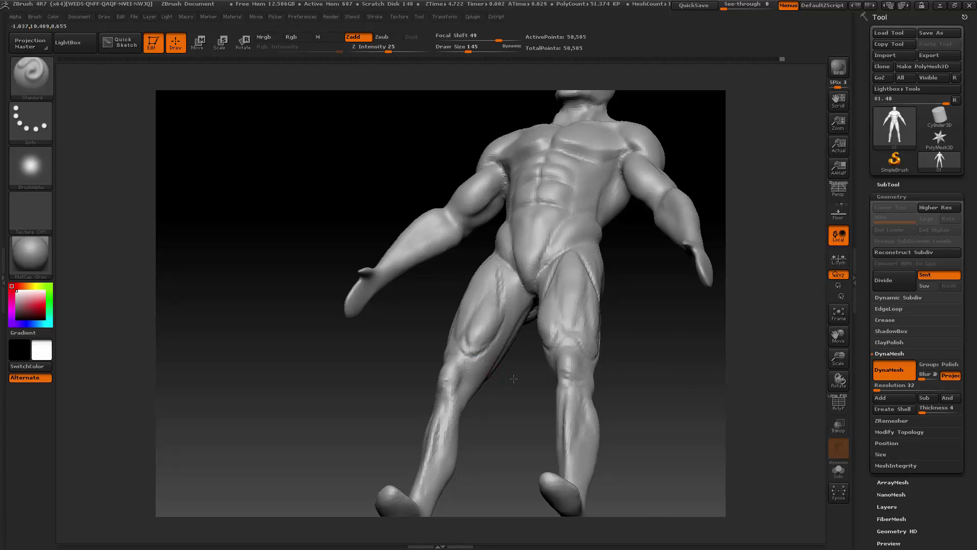
pyautogui.moveTo(513, 379); pyautogui.dragTo(484, 301)
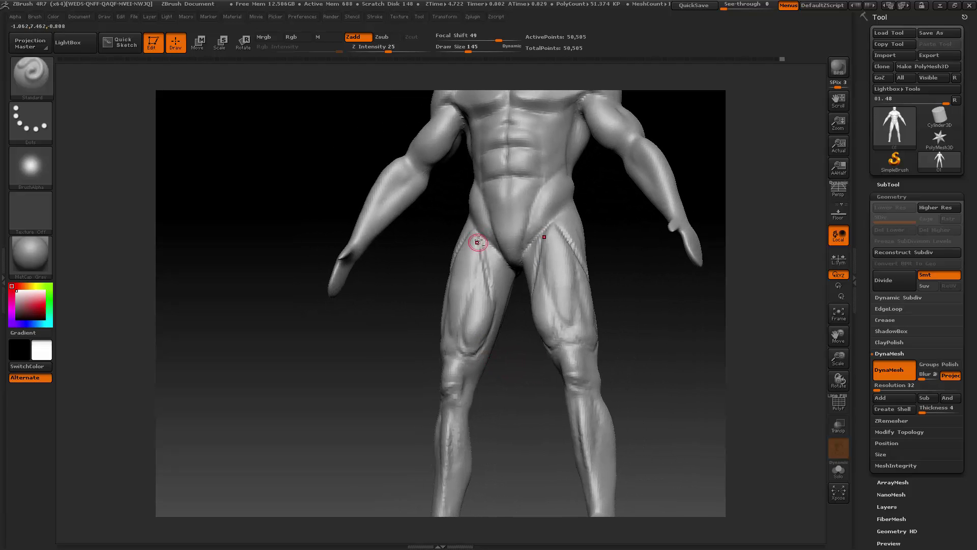
pyautogui.moveTo(506, 355); pyautogui.dragTo(486, 351)
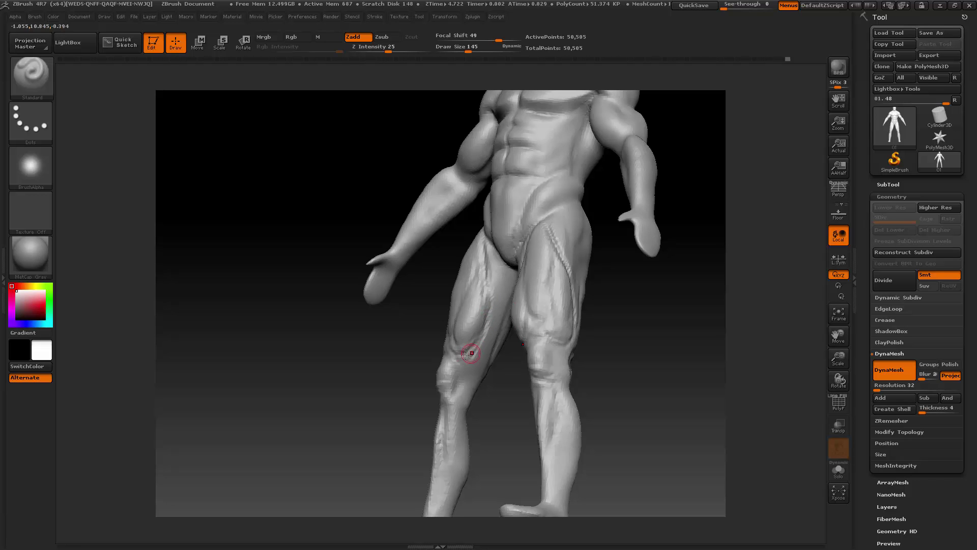
# - Deepen the hip-to-outer-thigh groove and outline the lower edge of the thigh muscles above the knee
pyautogui.moveTo(397, 325); pyautogui.dragTo(447, 283)
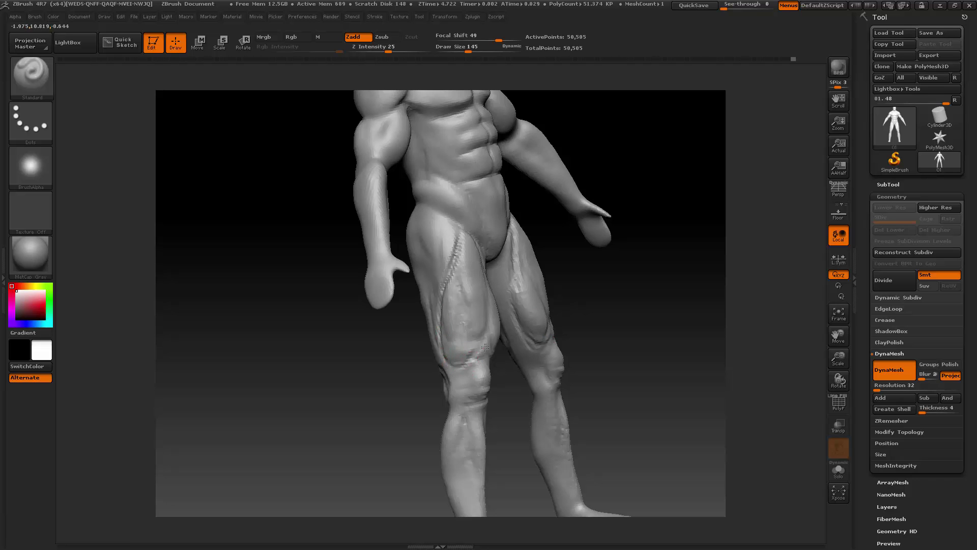
pyautogui.moveTo(619, 285)
pyautogui.mouseDown()
pyautogui.moveTo(512, 346)
pyautogui.moveTo(516, 368)
pyautogui.moveTo(531, 339)
pyautogui.moveTo(479, 358)
pyautogui.mouseUp()
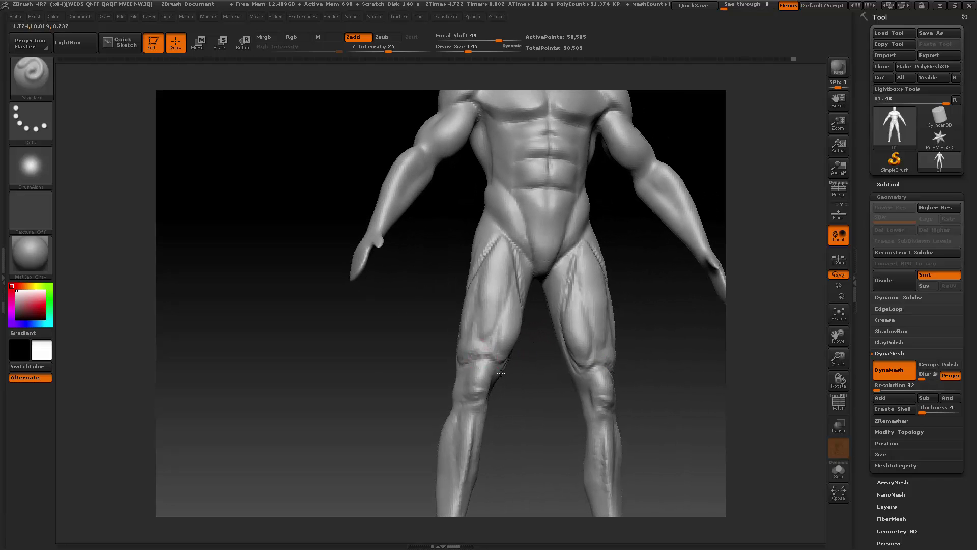
pyautogui.moveTo(436, 372); pyautogui.dragTo(481, 254)
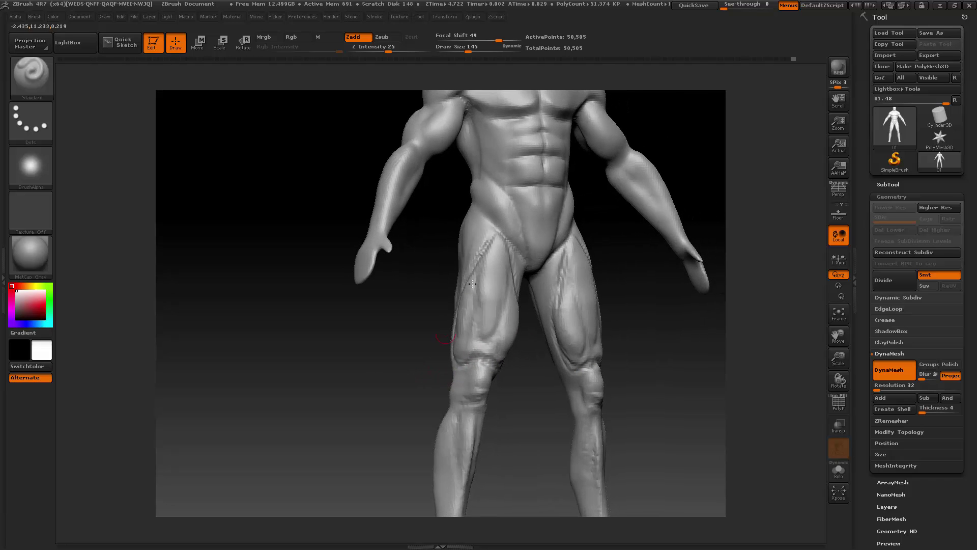
# - Carve grooves along both sides of the central front thigh muscle to separate the quadriceps heads
pyautogui.moveTo(632, 261); pyautogui.dragTo(583, 261)
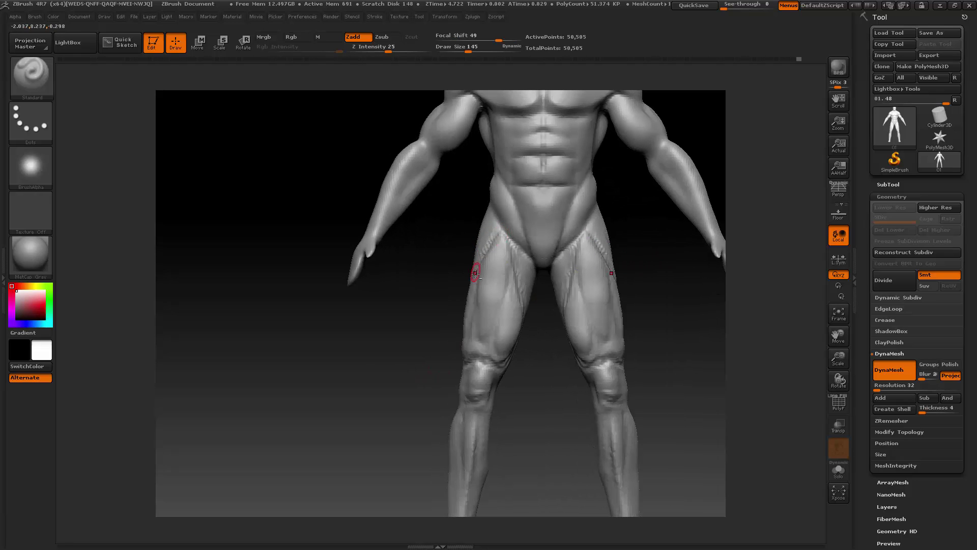
pyautogui.keyDown('alt'); pyautogui.moveTo(477, 312); pyautogui.dragTo(481, 347); pyautogui.keyUp('alt')
pyautogui.moveTo(504, 302)
pyautogui.keyDown('alt'); pyautogui.mouseDown()
pyautogui.moveTo(490, 325)
pyautogui.moveTo(508, 289)
pyautogui.mouseUp(); pyautogui.keyUp('alt')
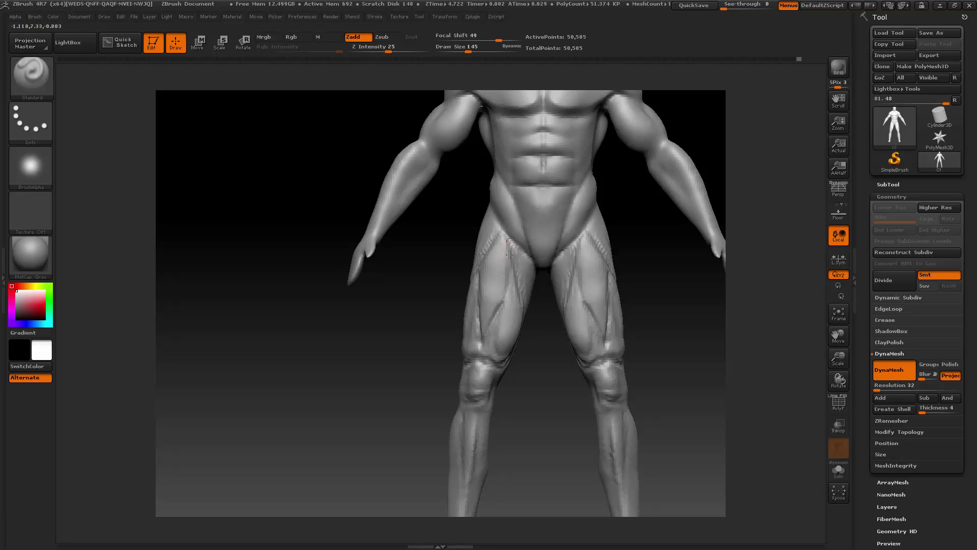
pyautogui.keyDown('alt'); pyautogui.moveTo(507, 247); pyautogui.dragTo(511, 299); pyautogui.keyUp('alt')
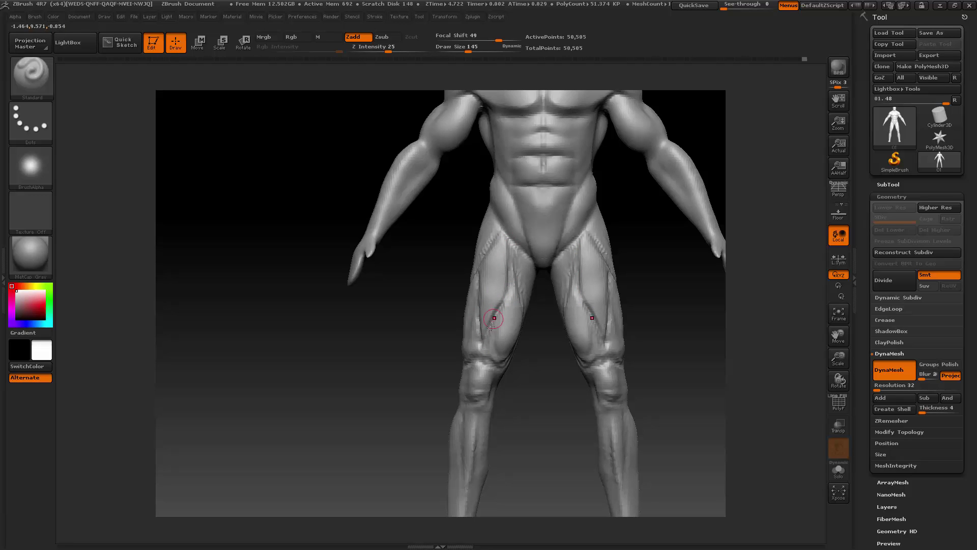
# - Refine the quadriceps grooves on the outer and lower front thigh from angled and front views
pyautogui.moveTo(395, 384)
pyautogui.mouseDown()
pyautogui.moveTo(362, 376)
pyautogui.moveTo(491, 233)
pyautogui.mouseUp()
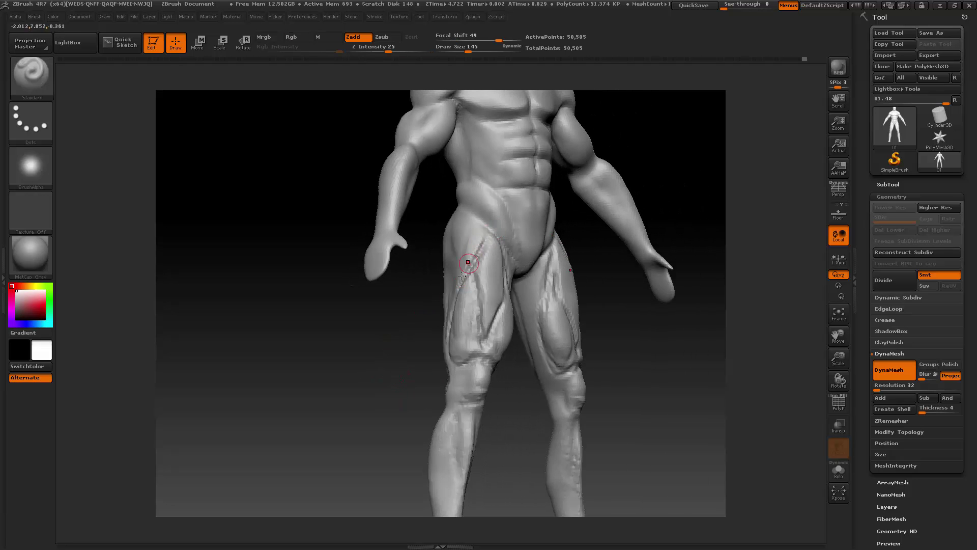
pyautogui.moveTo(518, 385); pyautogui.dragTo(537, 393)
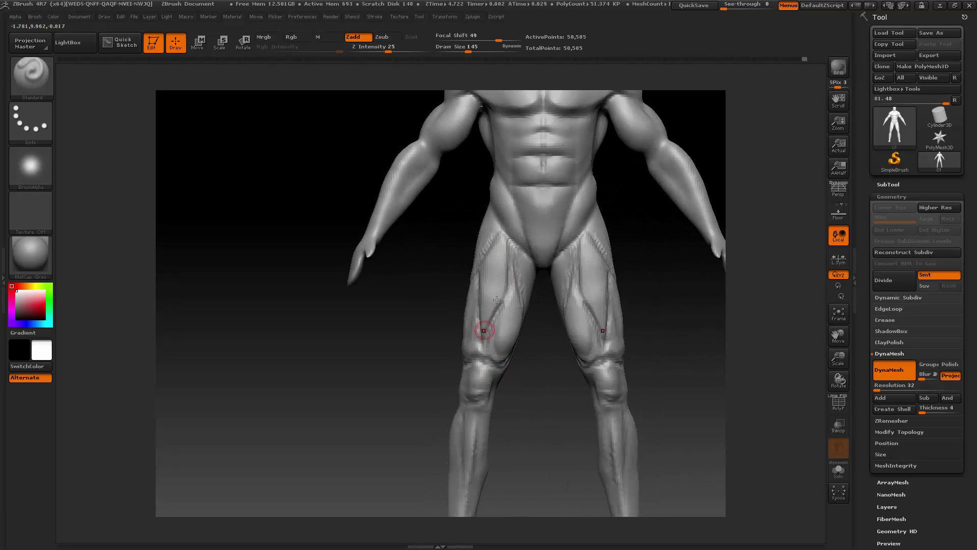
pyautogui.moveTo(421, 327); pyautogui.dragTo(454, 290)
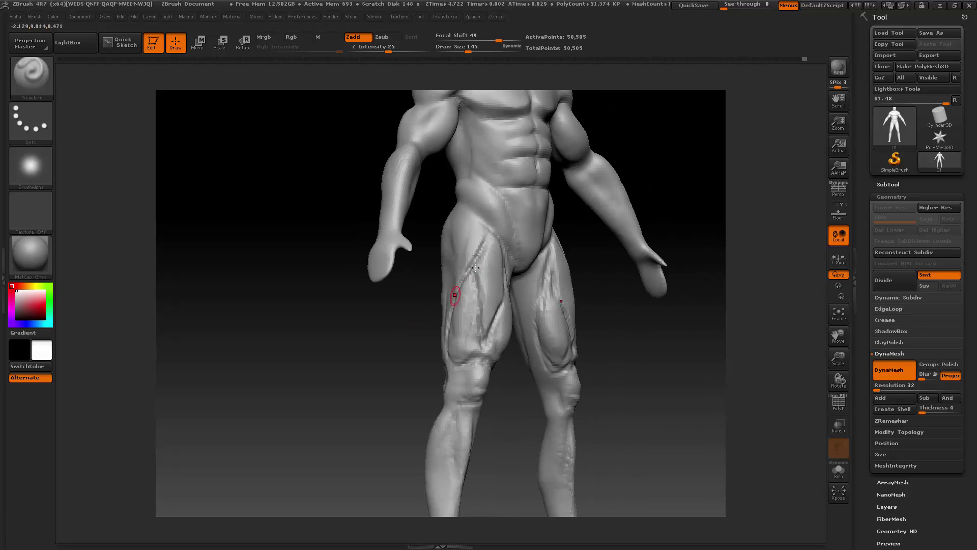
pyautogui.moveTo(508, 368); pyautogui.dragTo(501, 391)
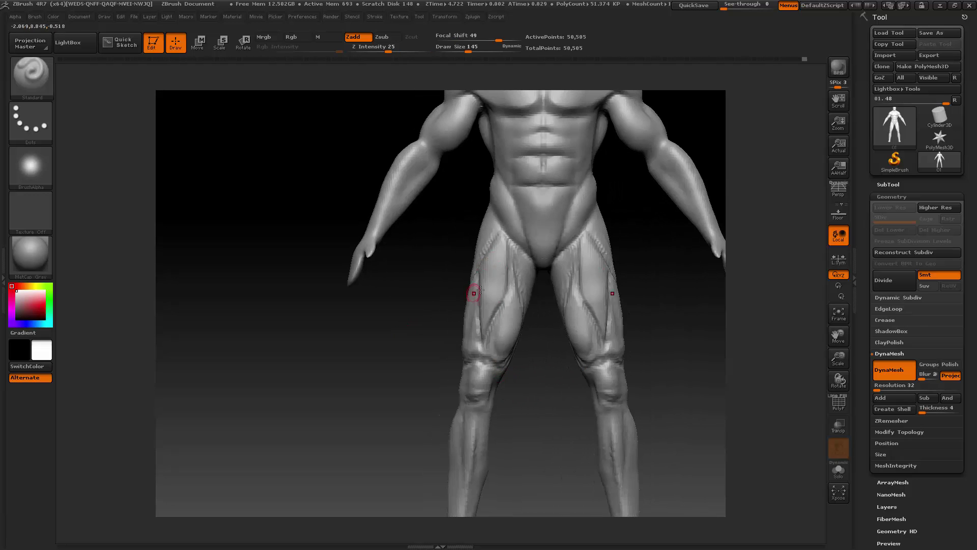
# - Build up the teardrop-shaped inner thigh muscle above the knee with the ClayBuildup brush at draw sizes 251 and 297
pyautogui.press('b')
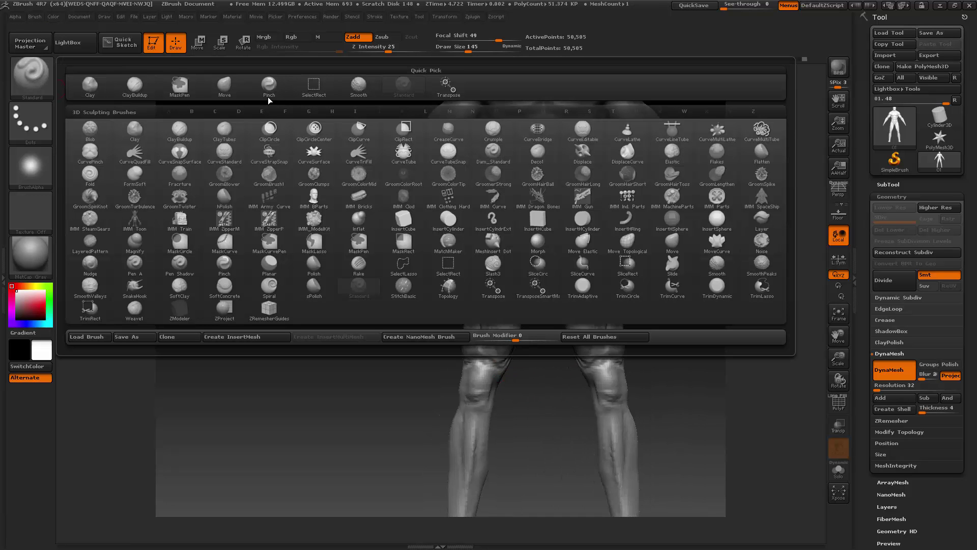
pyautogui.click(134, 85)
pyautogui.press('space')
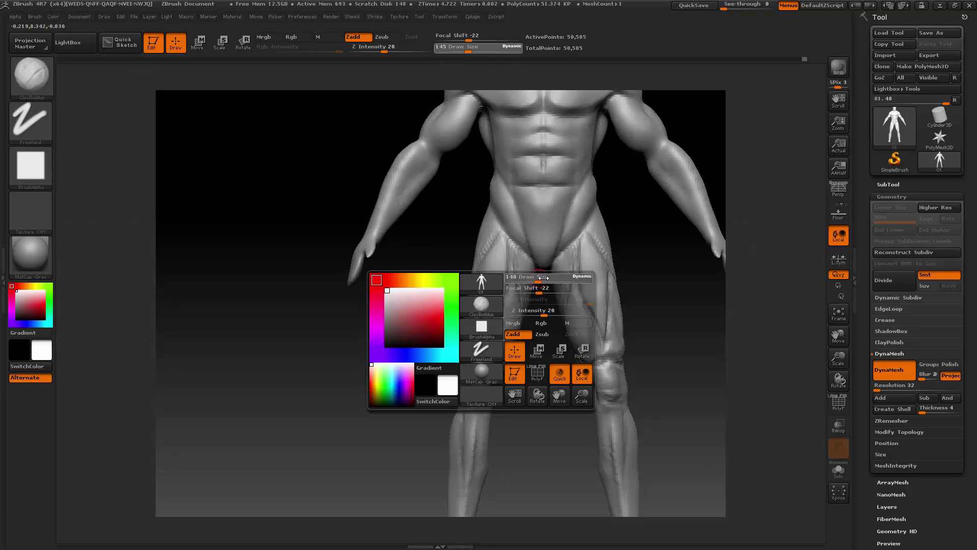
pyautogui.moveTo(839, 358); pyautogui.dragTo(840, 382)
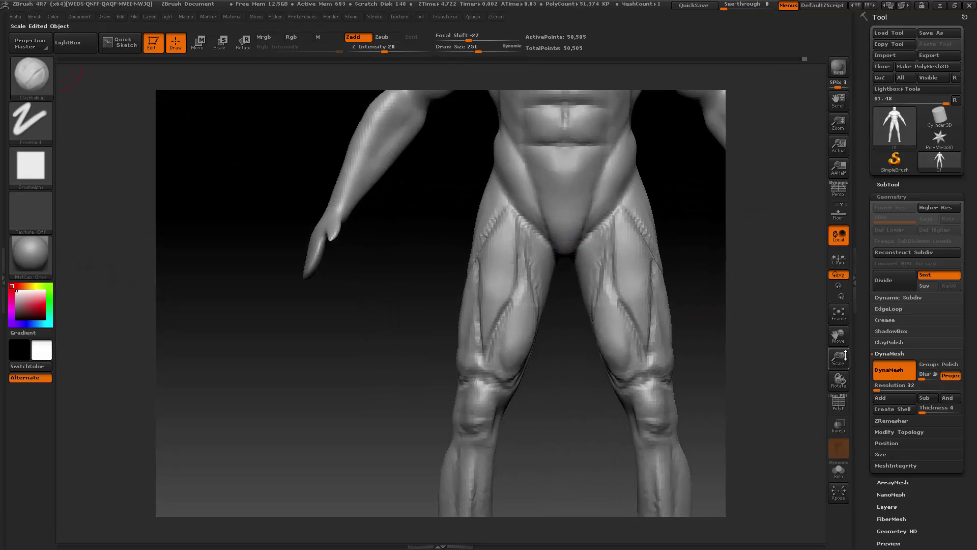
pyautogui.moveTo(836, 334); pyautogui.dragTo(788, 315)
pyautogui.moveTo(513, 363); pyautogui.dragTo(461, 311)
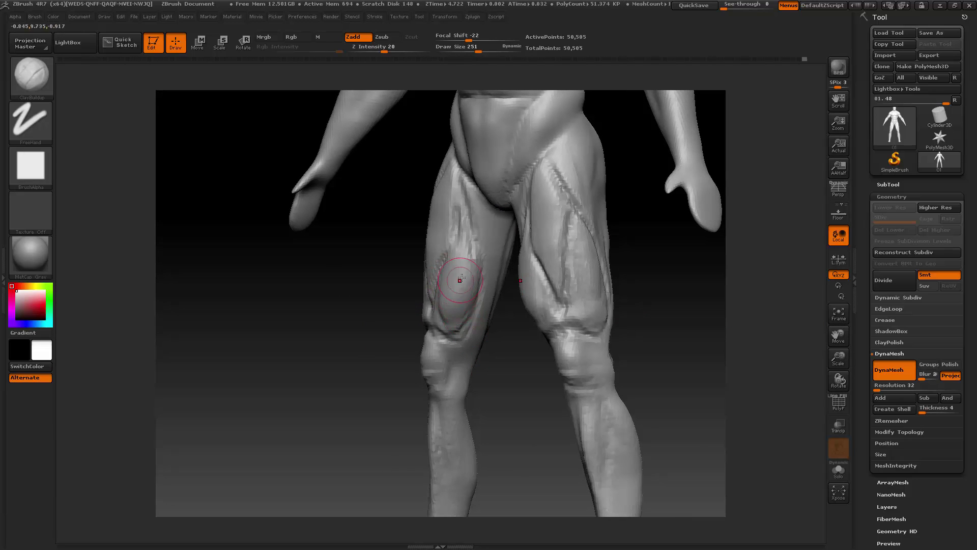
pyautogui.press('space')
pyautogui.moveTo(464, 276); pyautogui.dragTo(469, 276)
pyautogui.moveTo(463, 234); pyautogui.dragTo(468, 272)
pyautogui.moveTo(499, 340)
pyautogui.mouseDown()
pyautogui.moveTo(476, 317)
pyautogui.moveTo(450, 328)
pyautogui.mouseUp()
pyautogui.moveTo(474, 288); pyautogui.dragTo(457, 307)
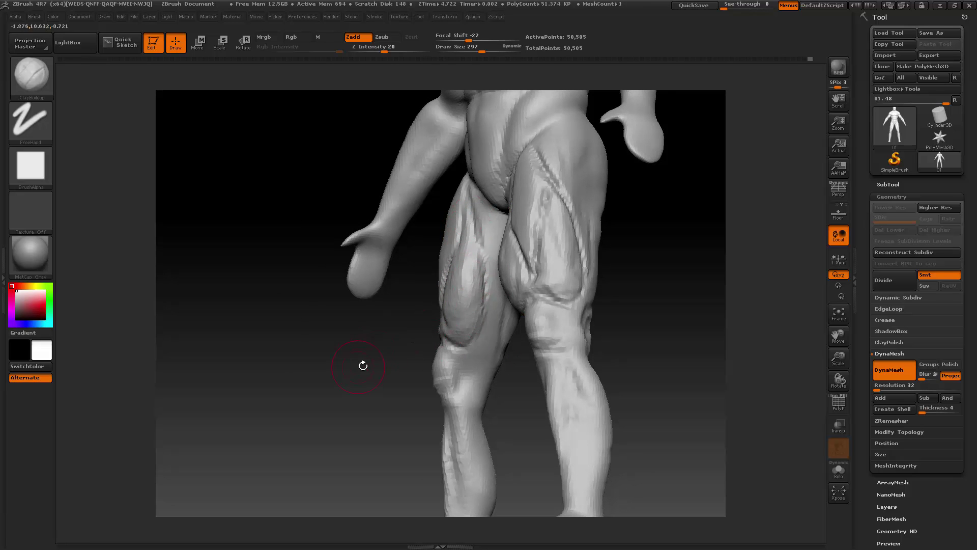
# - Round out the lower inner and outer thigh muscles with more clay and smooth the inner thigh surface
pyautogui.moveTo(360, 367)
pyautogui.mouseDown()
pyautogui.moveTo(449, 319)
pyautogui.moveTo(489, 326)
pyautogui.moveTo(477, 311)
pyautogui.mouseUp()
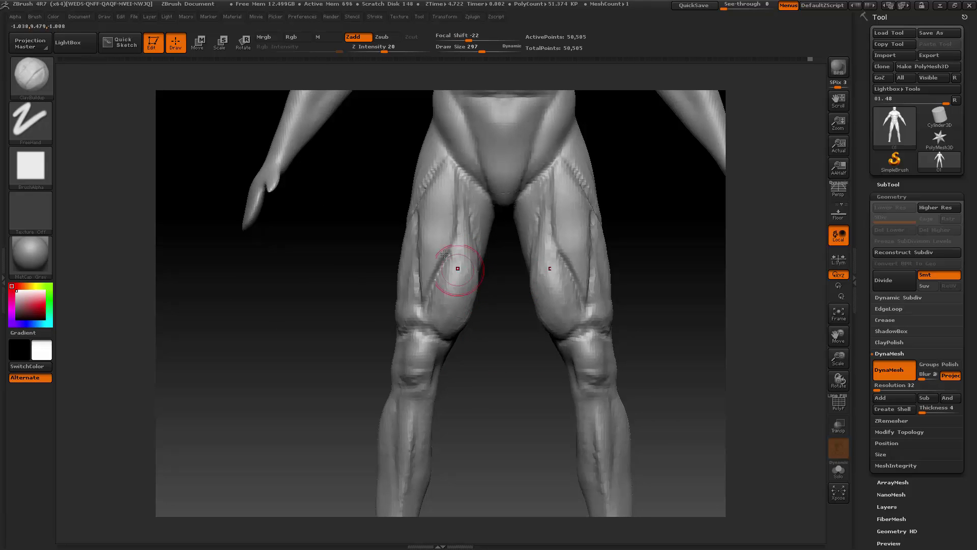
pyautogui.moveTo(493, 349); pyautogui.dragTo(464, 251)
pyautogui.moveTo(491, 362); pyautogui.dragTo(485, 284)
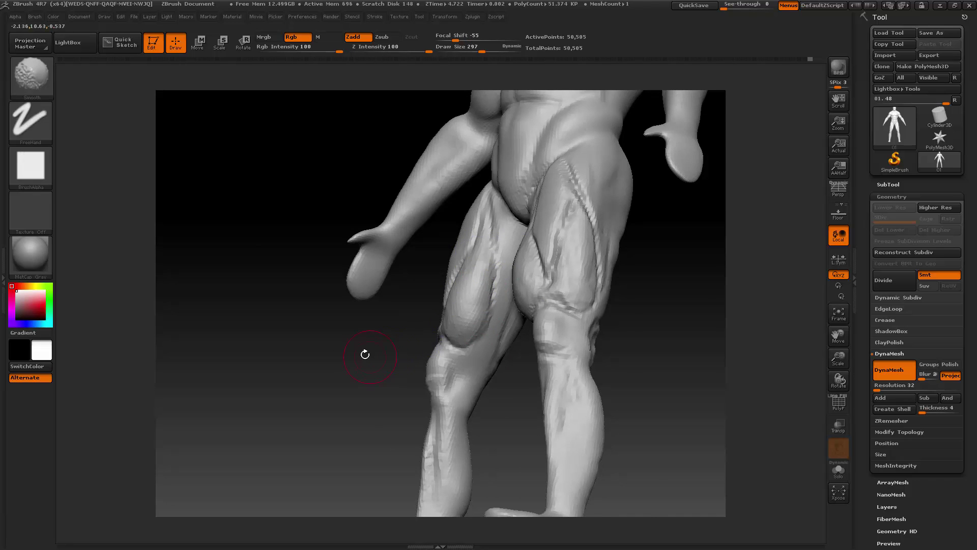
pyautogui.keyDown('shift'); pyautogui.moveTo(365, 352); pyautogui.dragTo(465, 229); pyautogui.keyUp('shift')
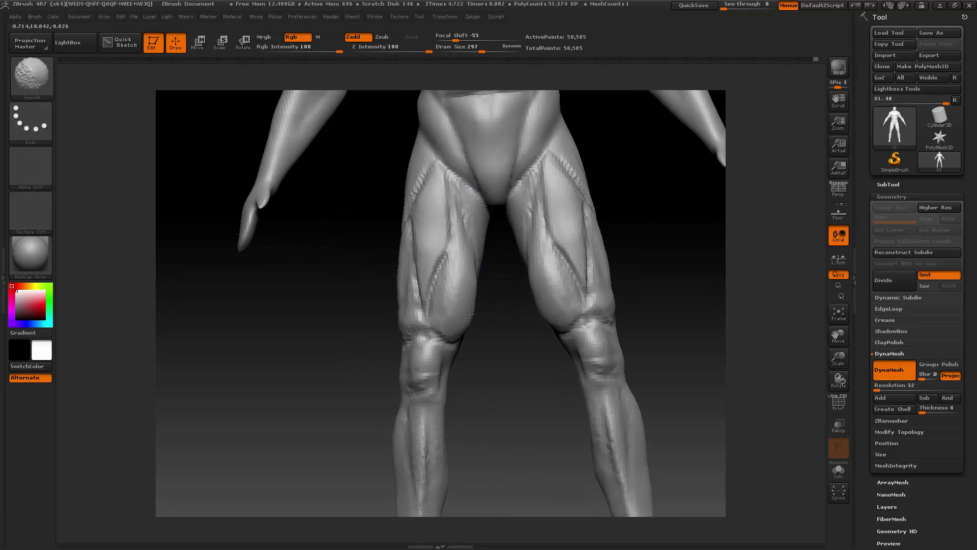
pyautogui.moveTo(473, 368)
pyautogui.mouseDown()
pyautogui.moveTo(493, 362)
pyautogui.moveTo(478, 359)
pyautogui.mouseUp()
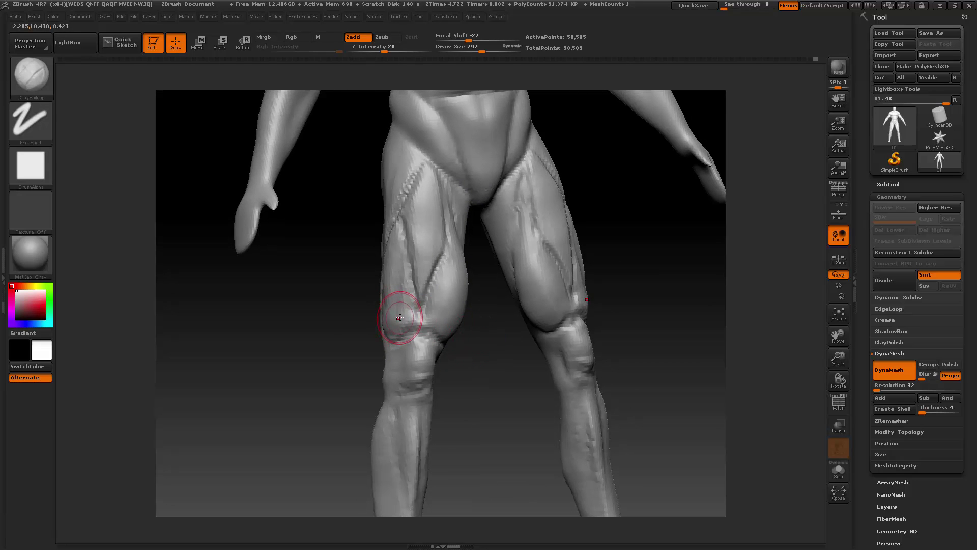
pyautogui.moveTo(330, 366); pyautogui.dragTo(388, 315)
# - Reshape the outer and inner thigh bulges just above the knee with the Move brush at draw size 606
pyautogui.click(49, 77)
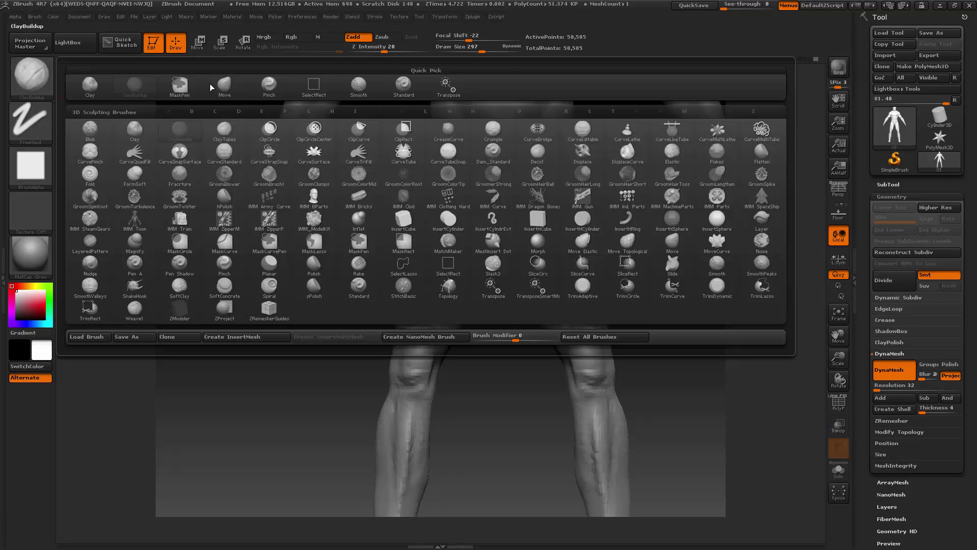
pyautogui.click(236, 92)
pyautogui.press('space')
pyautogui.moveTo(505, 288); pyautogui.dragTo(531, 288)
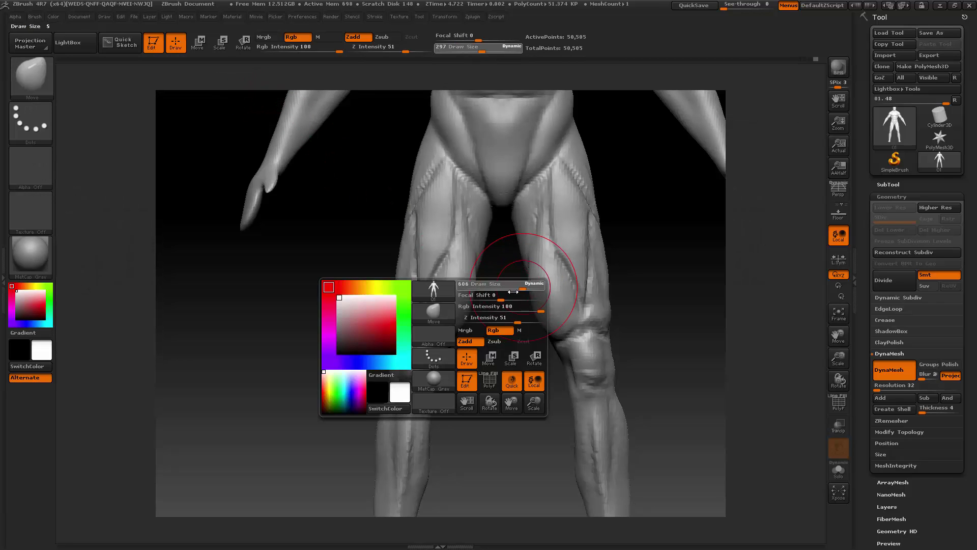
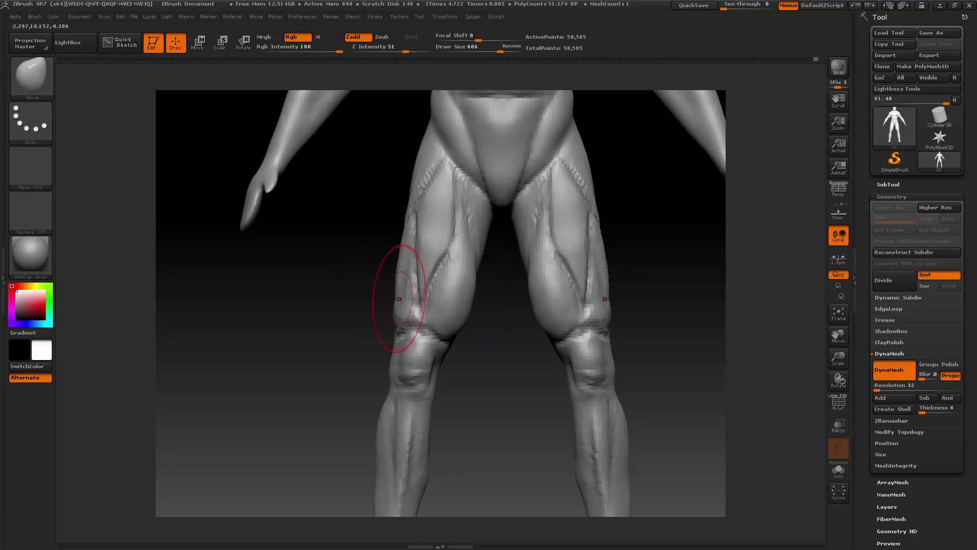
pyautogui.moveTo(399, 330); pyautogui.dragTo(395, 321)
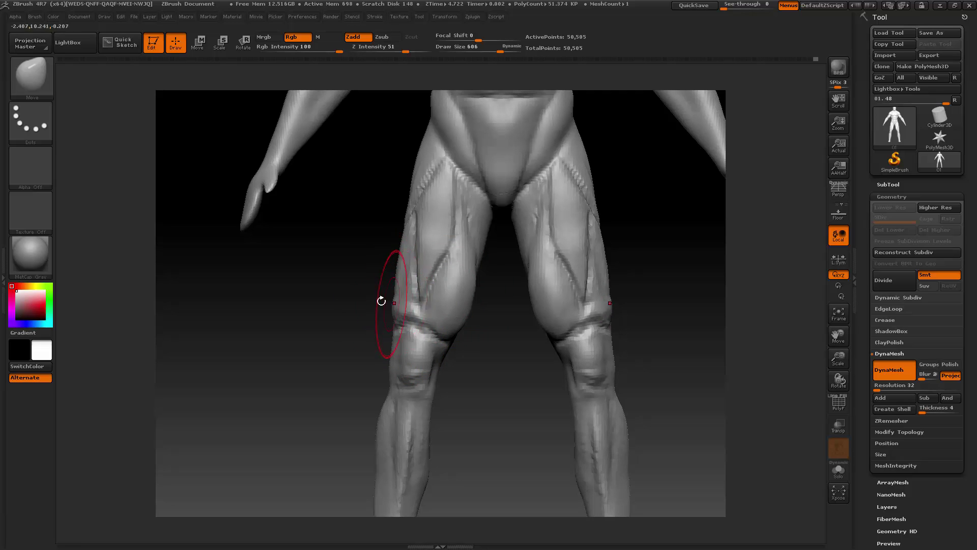
pyautogui.moveTo(448, 336)
pyautogui.mouseDown()
pyautogui.moveTo(453, 345)
pyautogui.moveTo(467, 323)
pyautogui.mouseUp()
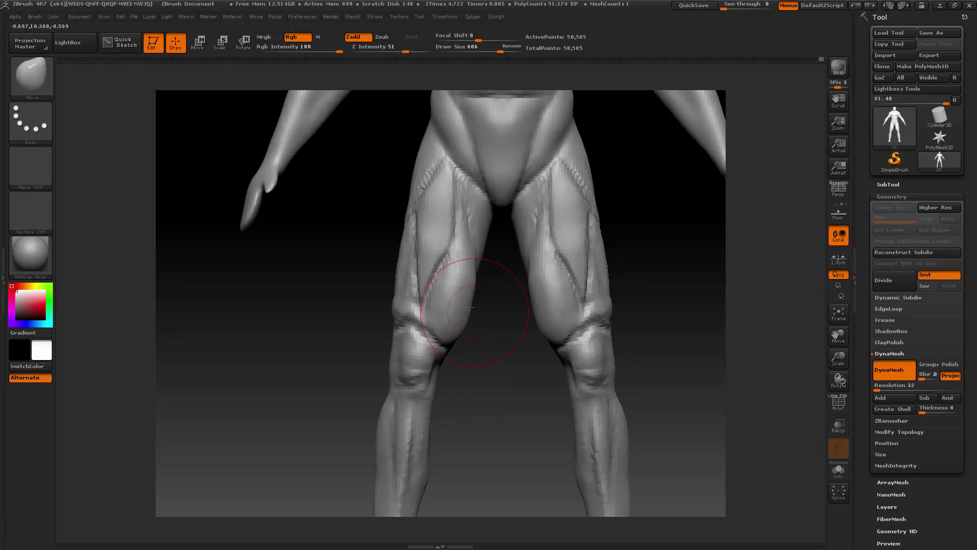
pyautogui.moveTo(457, 333)
pyautogui.mouseDown()
pyautogui.moveTo(451, 340)
pyautogui.moveTo(459, 339)
pyautogui.moveTo(414, 318)
pyautogui.mouseUp()
# - Return to the ClayBuildup brush with draw sizes of 150 to 192 and start thickening the lower outer thigh muscle
pyautogui.press('b')
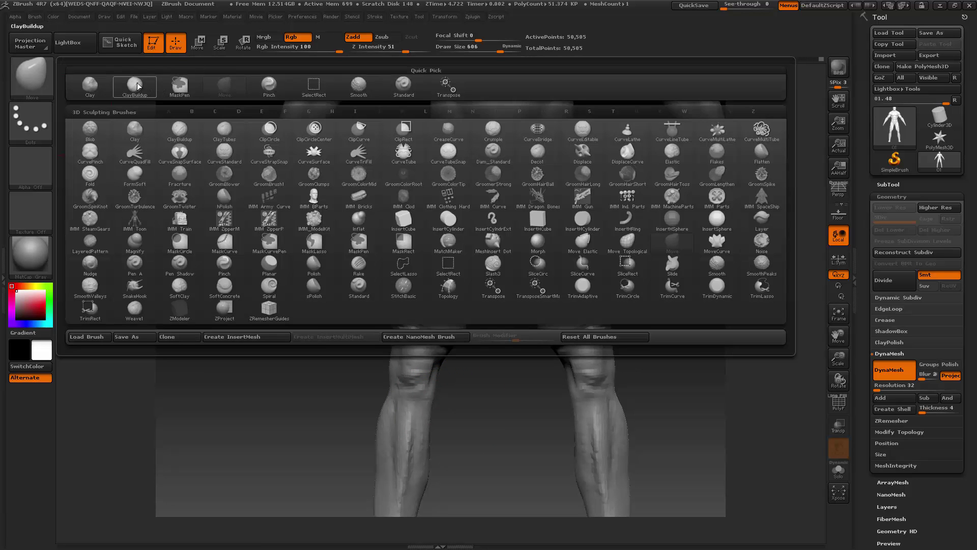
pyautogui.press('c')
pyautogui.press('b')
pyautogui.press('space')
pyautogui.moveTo(194, 171); pyautogui.dragTo(213, 187)
pyautogui.press('space')
pyautogui.moveTo(178, 247); pyautogui.dragTo(227, 255)
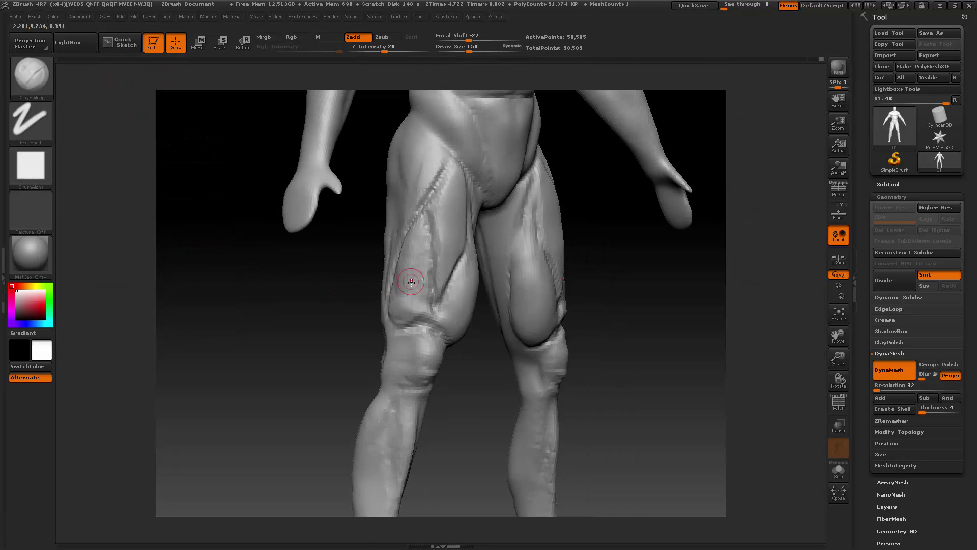
pyautogui.press('space')
pyautogui.moveTo(408, 285)
pyautogui.mouseDown()
pyautogui.moveTo(417, 297)
pyautogui.moveTo(400, 307)
pyautogui.moveTo(419, 273)
pyautogui.moveTo(414, 257)
pyautogui.moveTo(423, 293)
pyautogui.mouseUp()
# - Add clay along the length of the outer thigh muscle down to the knee to widen its silhouette
pyautogui.moveTo(454, 354); pyautogui.dragTo(488, 356)
pyautogui.moveTo(413, 295); pyautogui.dragTo(421, 259)
pyautogui.moveTo(356, 274); pyautogui.dragTo(387, 274)
pyautogui.moveTo(405, 273)
pyautogui.mouseDown()
pyautogui.moveTo(406, 246)
pyautogui.moveTo(396, 286)
pyautogui.moveTo(406, 300)
pyautogui.mouseUp()
pyautogui.keyDown('shift'); pyautogui.moveTo(453, 375); pyautogui.dragTo(436, 353); pyautogui.keyUp('shift')
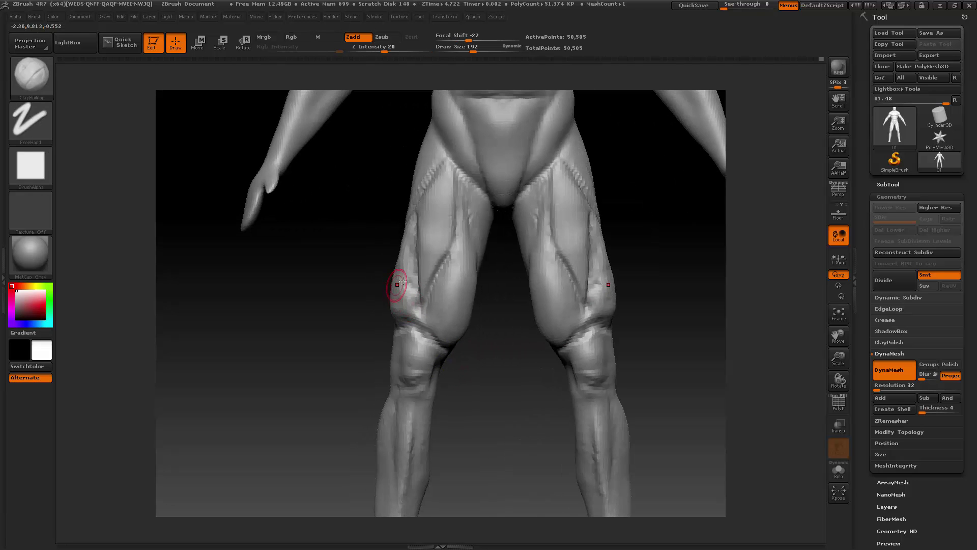
pyautogui.moveTo(402, 281)
pyautogui.mouseDown()
pyautogui.moveTo(448, 283)
pyautogui.moveTo(458, 350)
pyautogui.moveTo(477, 318)
pyautogui.mouseUp()
# - Build up the central front thigh muscle from the hip downward with ClayBuildup at draw size 270
pyautogui.press('space')
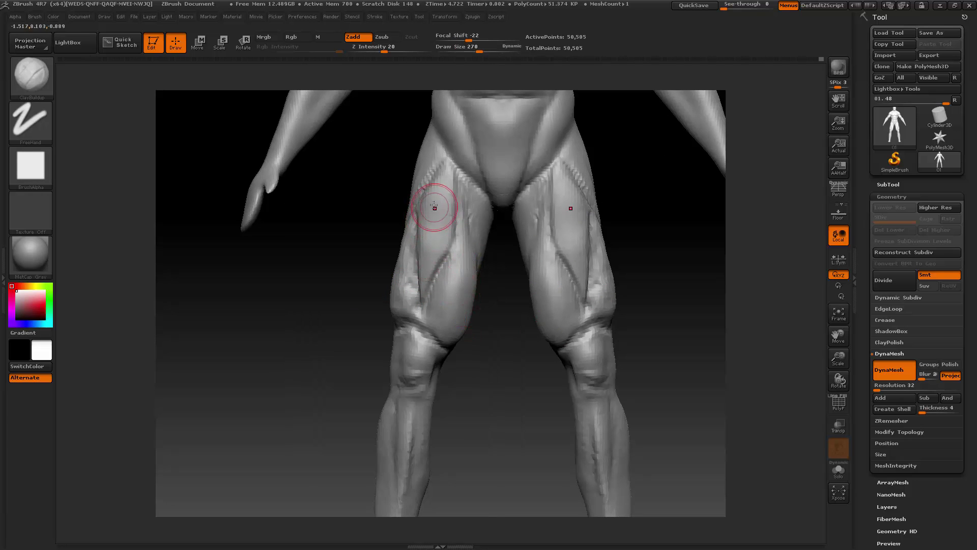
pyautogui.moveTo(445, 196); pyautogui.dragTo(448, 205)
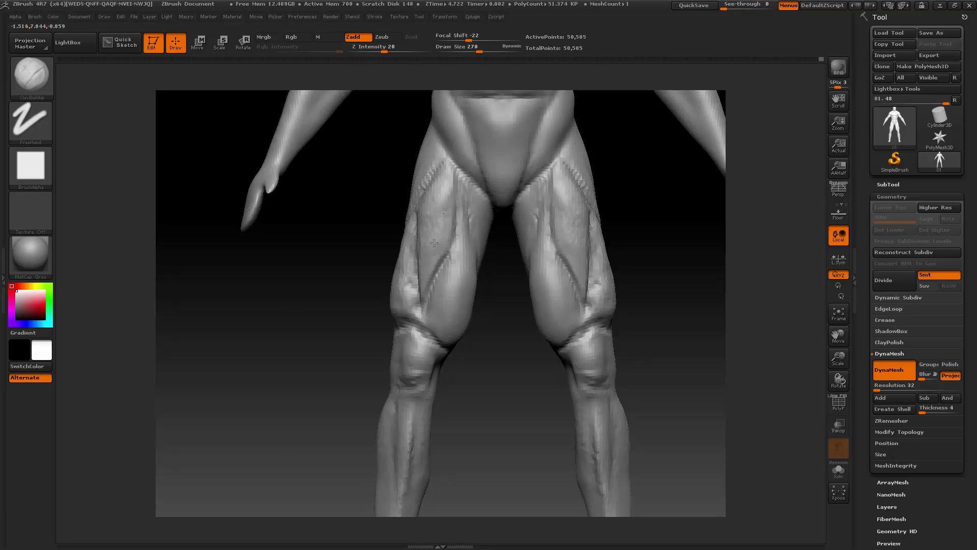
pyautogui.moveTo(434, 243); pyautogui.dragTo(423, 220)
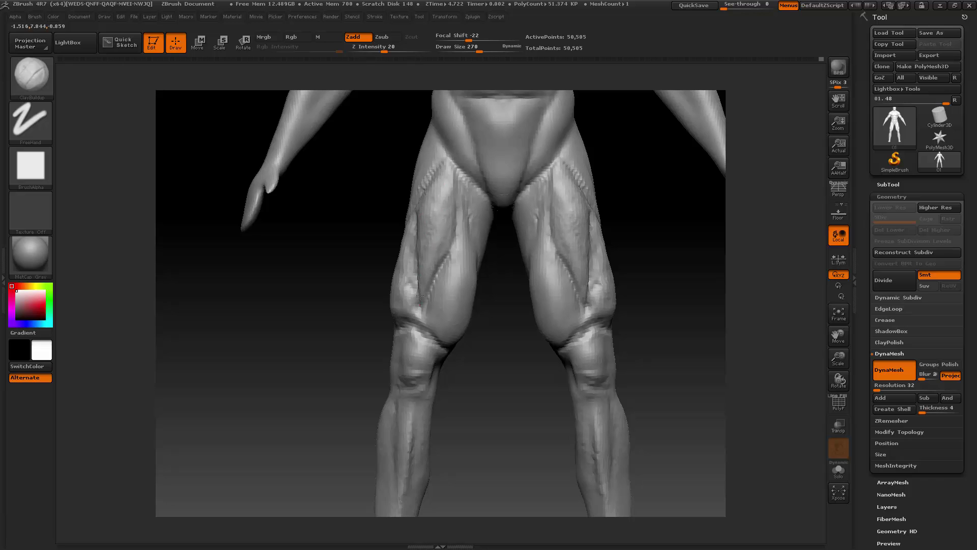
pyautogui.moveTo(418, 241); pyautogui.dragTo(417, 270)
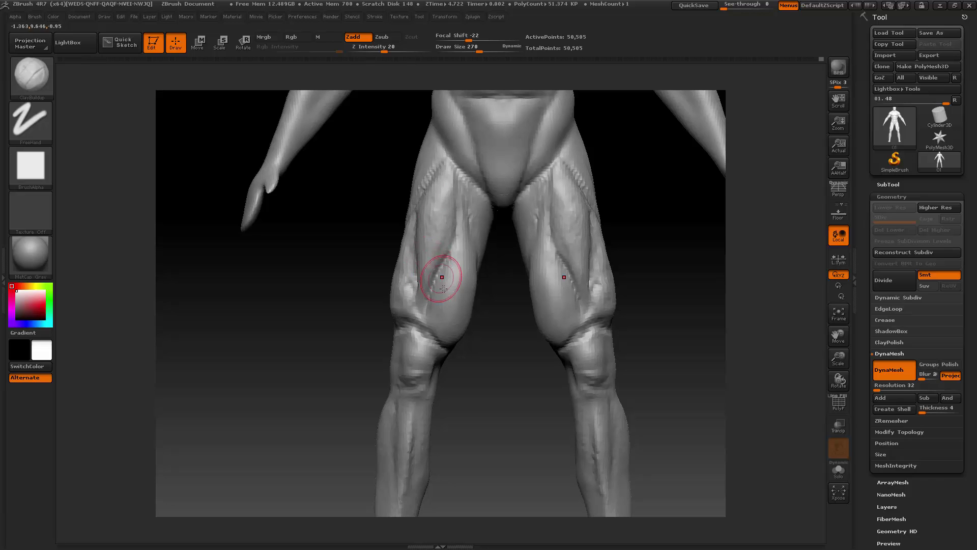
pyautogui.moveTo(465, 342)
pyautogui.mouseDown()
pyautogui.moveTo(483, 344)
pyautogui.moveTo(472, 341)
pyautogui.mouseUp()
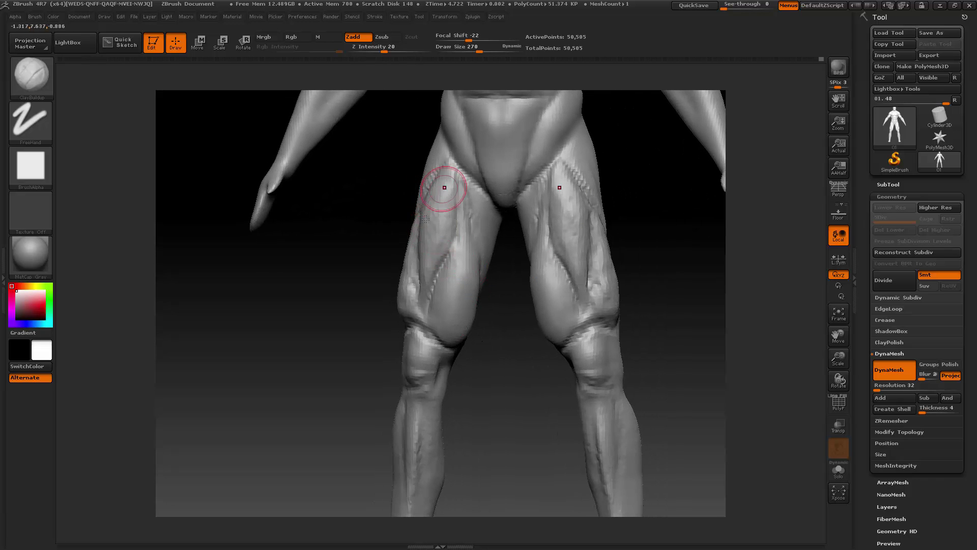
pyautogui.moveTo(349, 301); pyautogui.dragTo(410, 229)
# - Remesh the figure with DynaMesh and smooth the grooves between the front thigh muscles
pyautogui.press('shift')
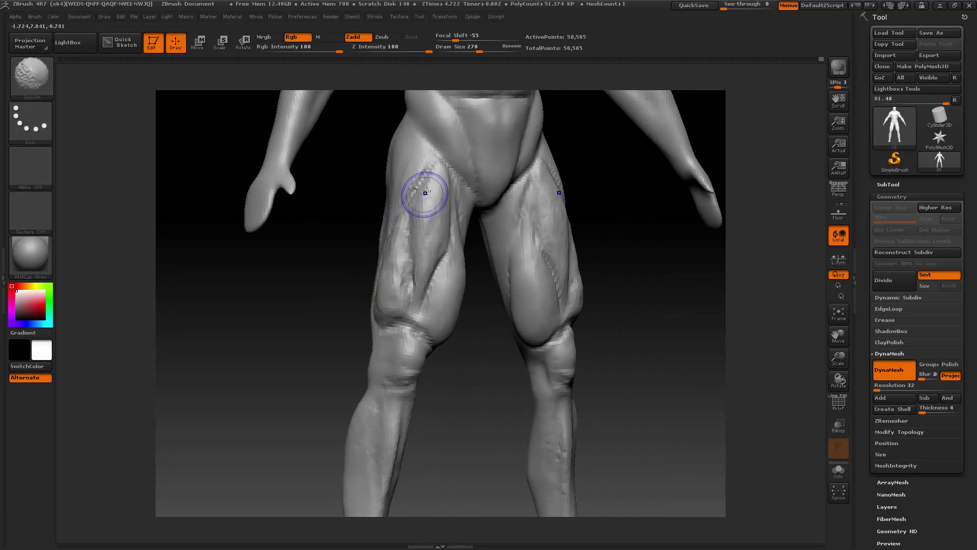
pyautogui.keyDown('ctrl'); pyautogui.moveTo(227, 321); pyautogui.dragTo(285, 380); pyautogui.keyUp('ctrl')
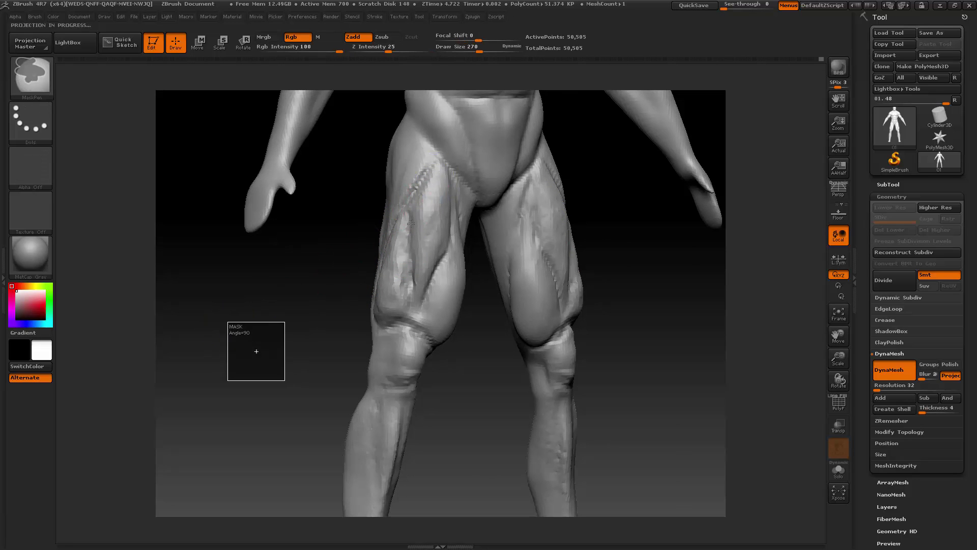
pyautogui.keyDown('shift'); pyautogui.moveTo(431, 174); pyautogui.dragTo(427, 218); pyautogui.keyUp('shift')
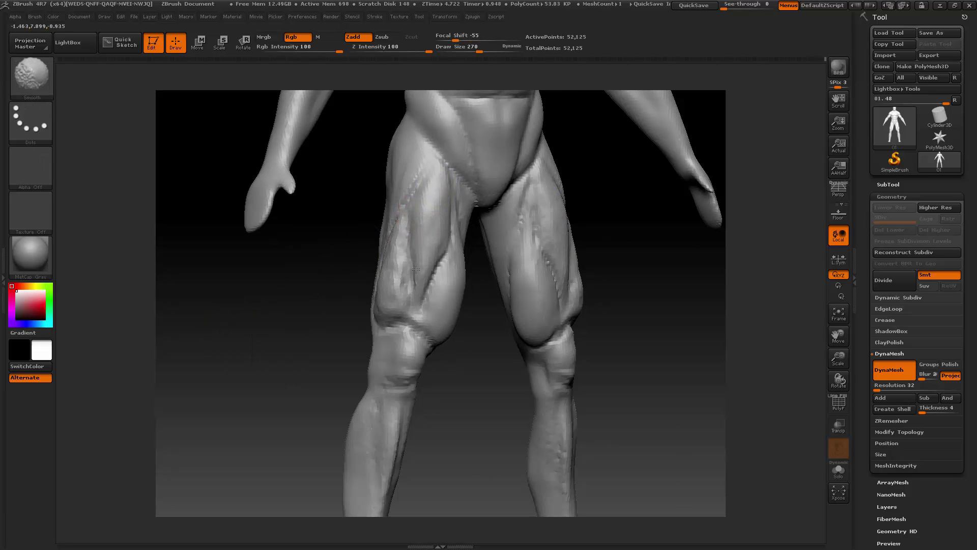
pyautogui.keyDown('shift'); pyautogui.moveTo(416, 269); pyautogui.dragTo(421, 267); pyautogui.keyUp('shift')
pyautogui.moveTo(356, 318)
pyautogui.keyDown('shift'); pyautogui.mouseDown()
pyautogui.moveTo(436, 225)
pyautogui.moveTo(436, 295)
pyautogui.mouseUp(); pyautogui.keyUp('shift')
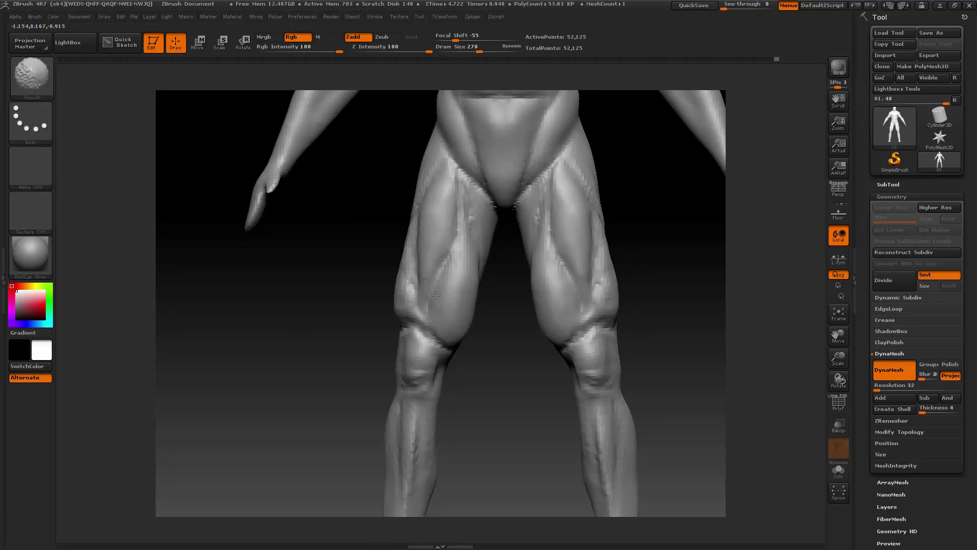
pyautogui.moveTo(453, 171)
pyautogui.keyDown('shift'); pyautogui.mouseDown()
pyautogui.moveTo(458, 227)
pyautogui.moveTo(476, 239)
pyautogui.moveTo(478, 270)
pyautogui.mouseUp(); pyautogui.keyUp('shift')
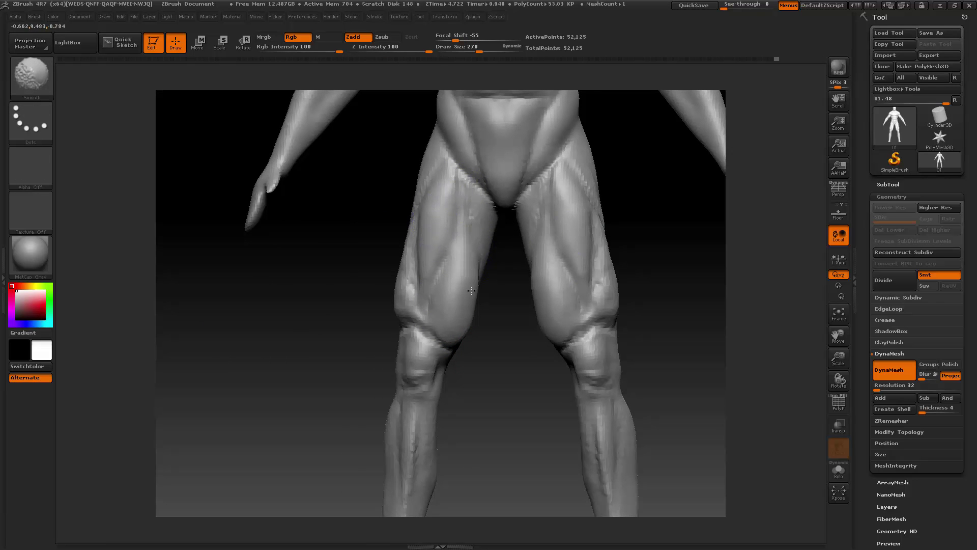
# - Smooth the inner thigh, the diagonal upper thigh groove and the outer thigh down to the knee from angled views
pyautogui.moveTo(488, 355); pyautogui.dragTo(478, 251)
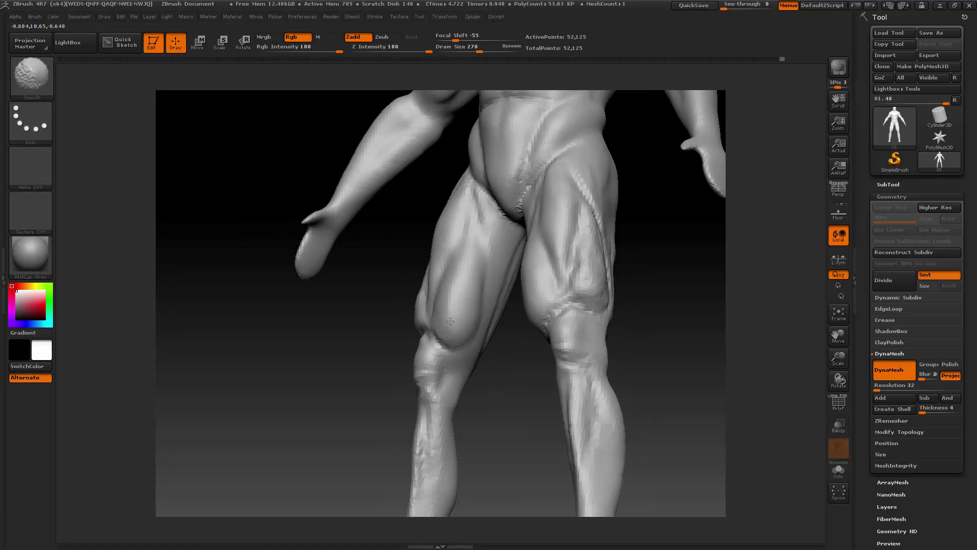
pyautogui.keyDown('shift'); pyautogui.moveTo(467, 249); pyautogui.dragTo(475, 218); pyautogui.keyUp('shift')
pyautogui.moveTo(365, 352); pyautogui.dragTo(407, 329)
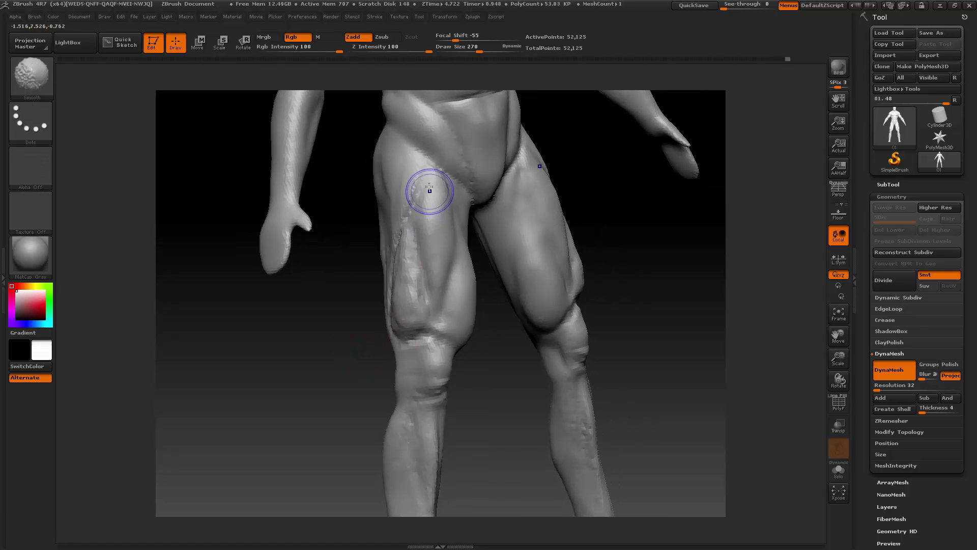
pyautogui.moveTo(430, 191)
pyautogui.keyDown('shift'); pyautogui.mouseDown()
pyautogui.moveTo(414, 189)
pyautogui.moveTo(399, 232)
pyautogui.moveTo(406, 343)
pyautogui.mouseUp(); pyautogui.keyUp('shift')
pyautogui.moveTo(356, 305); pyautogui.dragTo(382, 285)
pyautogui.press('shift')
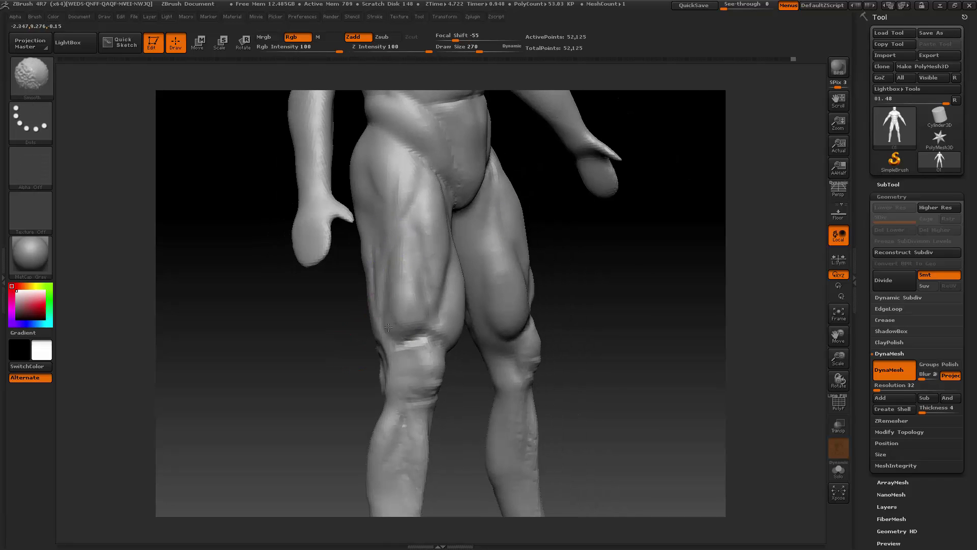
pyautogui.moveTo(388, 328)
pyautogui.keyDown('shift'); pyautogui.mouseDown()
pyautogui.moveTo(410, 312)
pyautogui.moveTo(405, 280)
pyautogui.mouseUp(); pyautogui.keyUp('shift')
# - Smooth the outer thigh bulge above the knee and the inner thigh muscle from the front
pyautogui.moveTo(618, 275); pyautogui.dragTo(547, 263)
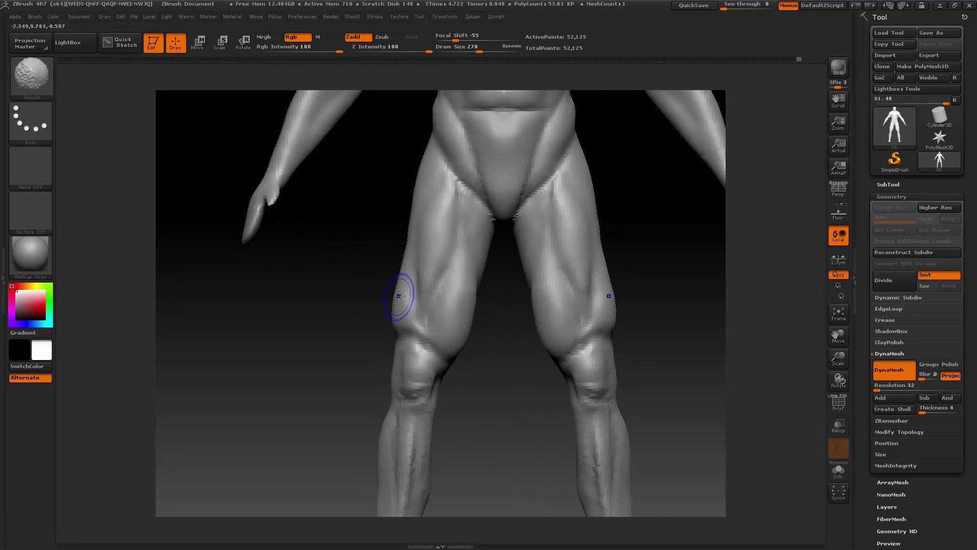
pyautogui.keyDown('shift'); pyautogui.moveTo(399, 299); pyautogui.dragTo(393, 330); pyautogui.keyUp('shift')
pyautogui.keyDown('shift'); pyautogui.moveTo(463, 267); pyautogui.dragTo(437, 309); pyautogui.keyUp('shift')
# - Sculpt along the inner thigh from the groin toward the knee with ClayBuildup at draw size 238
pyautogui.moveTo(838, 358); pyautogui.dragTo(829, 327)
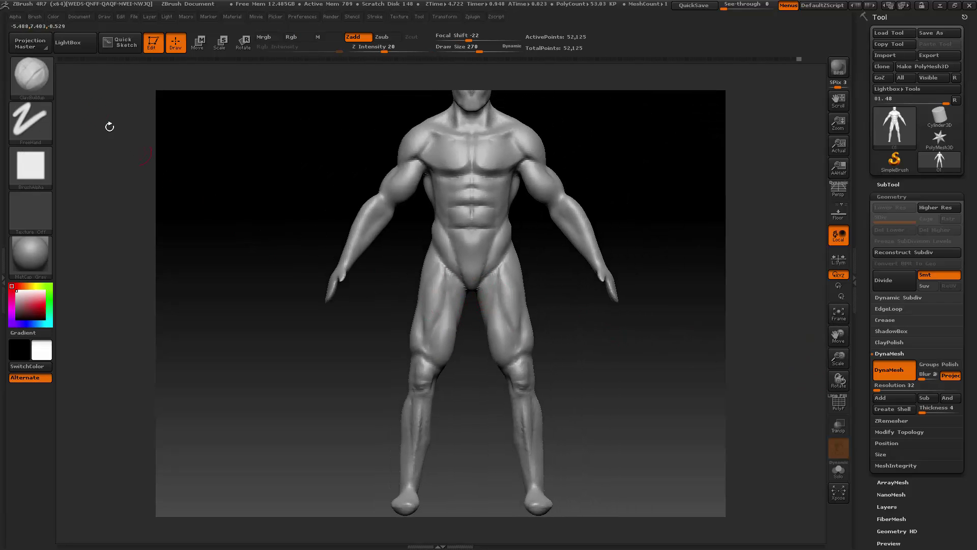
pyautogui.click(32, 78)
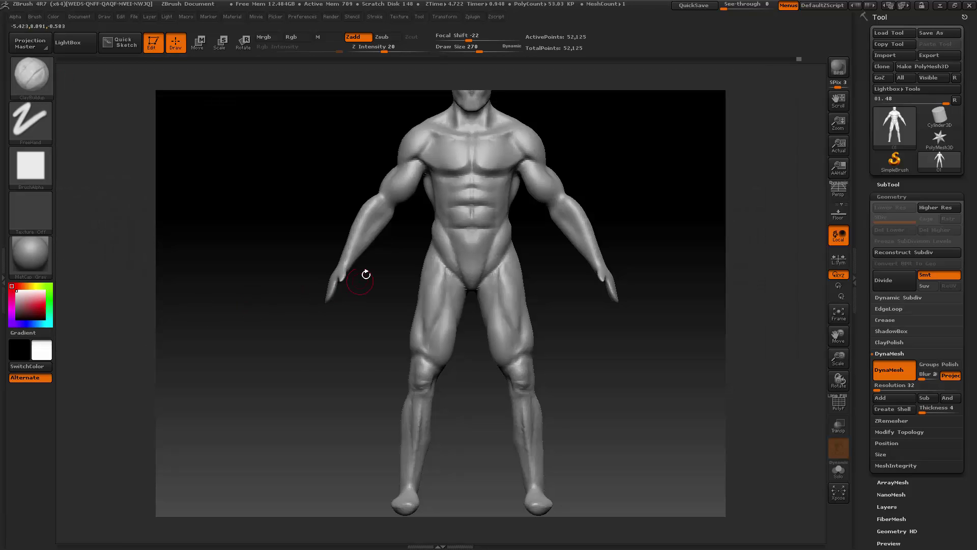
pyautogui.press('space')
pyautogui.click(370, 275)
pyautogui.moveTo(383, 275); pyautogui.dragTo(432, 257)
pyautogui.moveTo(375, 320); pyautogui.dragTo(434, 261)
pyautogui.press('space')
pyautogui.click(434, 261)
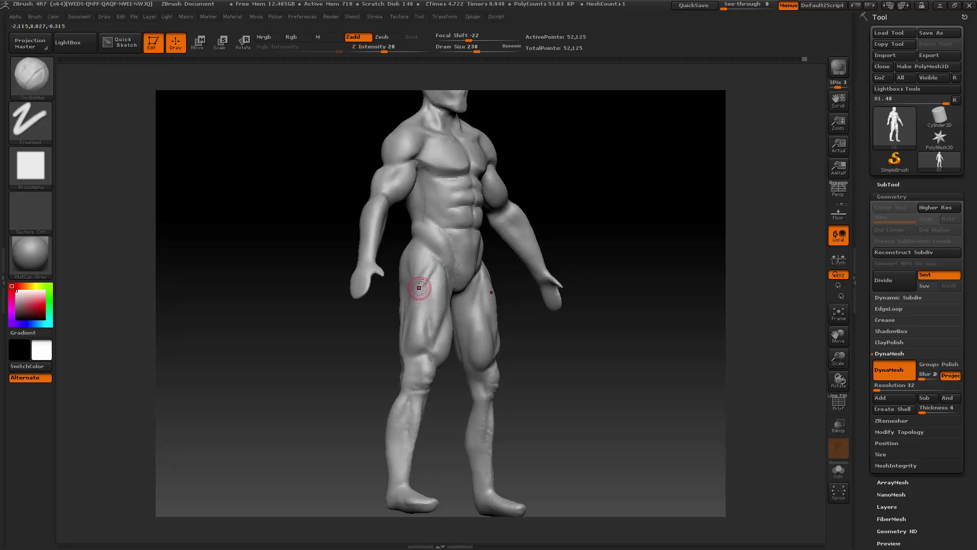
pyautogui.moveTo(597, 206); pyautogui.dragTo(519, 225)
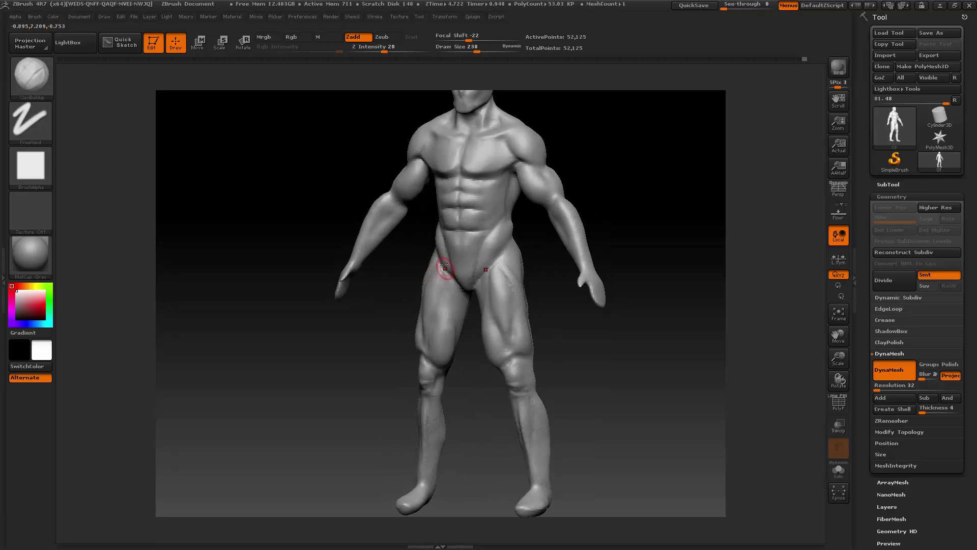
pyautogui.moveTo(454, 335); pyautogui.dragTo(450, 306)
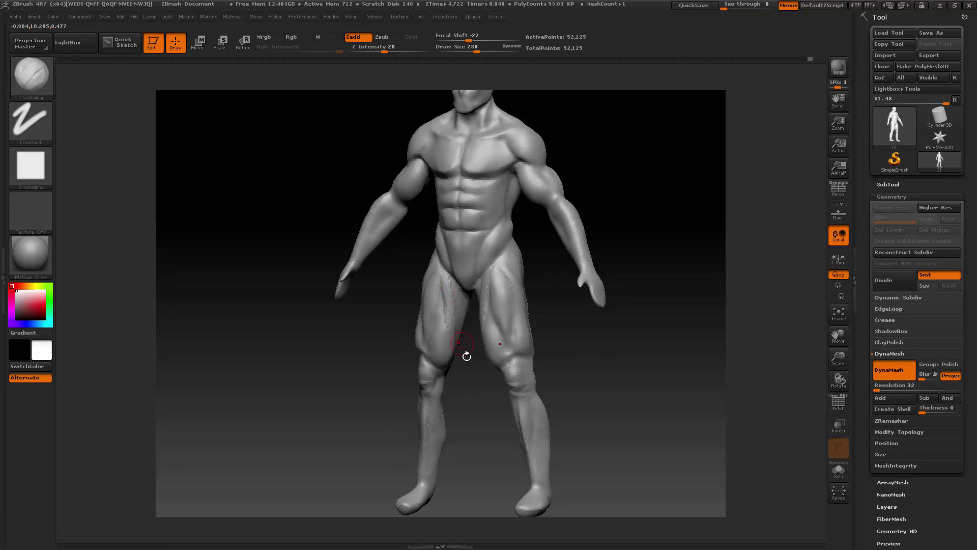
pyautogui.moveTo(467, 356); pyautogui.dragTo(458, 322)
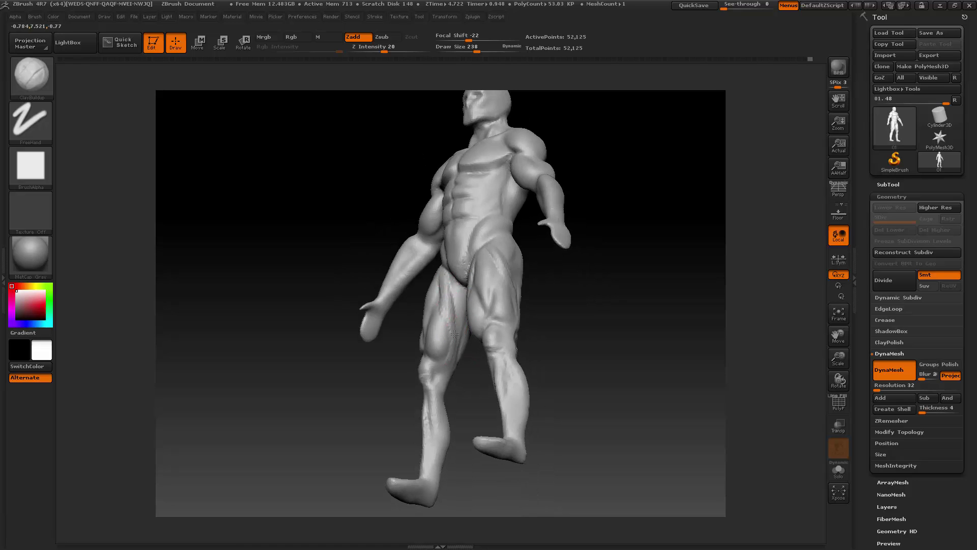
# - Build up the outer upper thigh below the hip, and smooth the thigh muscles with draw size up to 297
pyautogui.moveTo(439, 338); pyautogui.dragTo(421, 265)
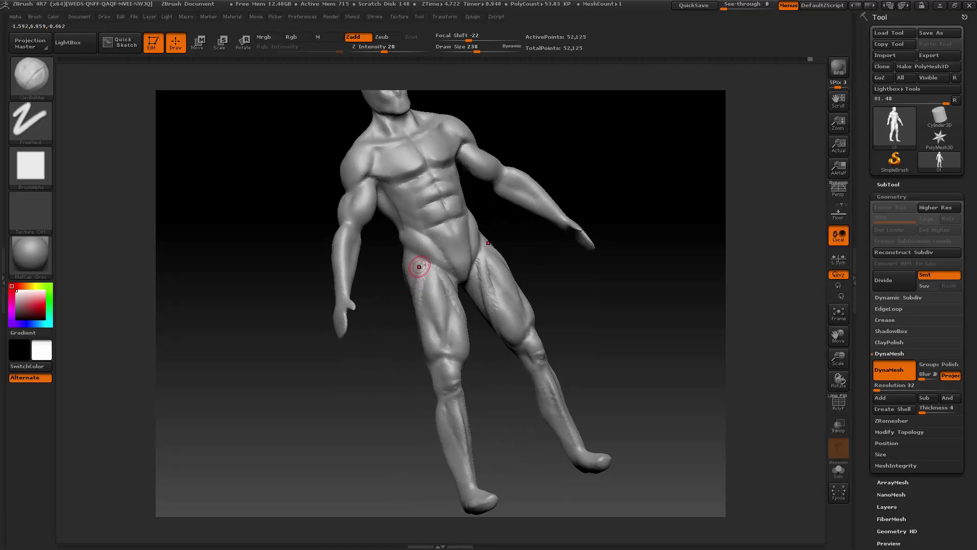
pyautogui.moveTo(399, 353); pyautogui.dragTo(421, 279)
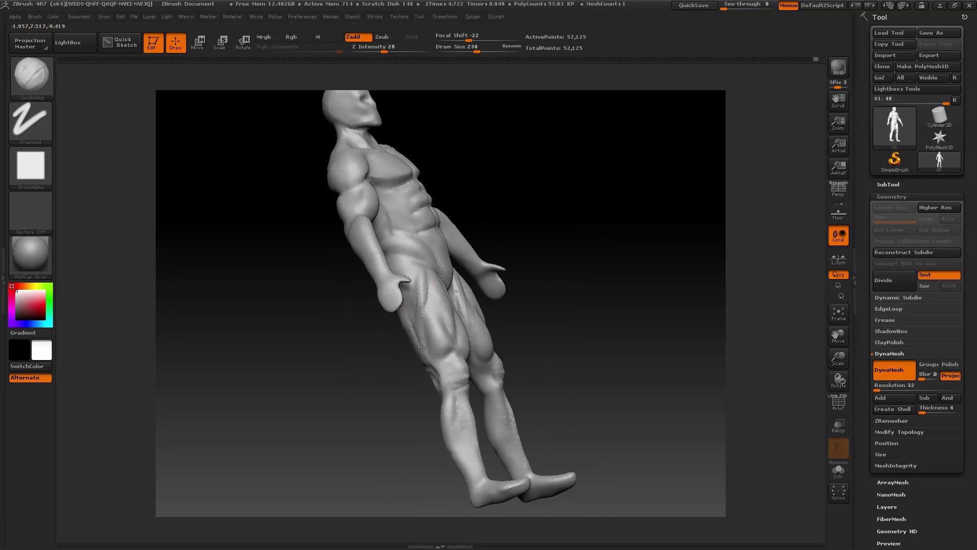
pyautogui.press('shift')
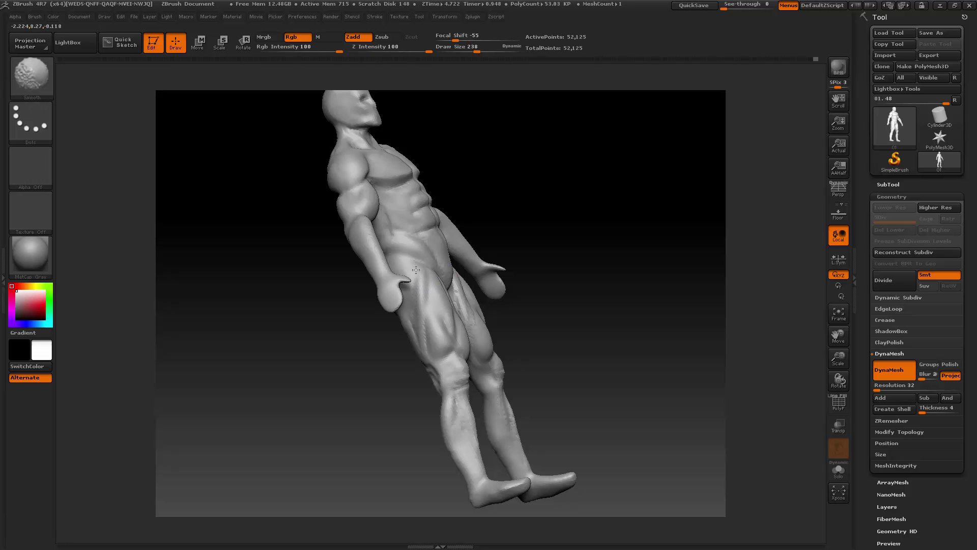
pyautogui.keyDown('shift'); pyautogui.moveTo(416, 270); pyautogui.dragTo(439, 295); pyautogui.keyUp('shift')
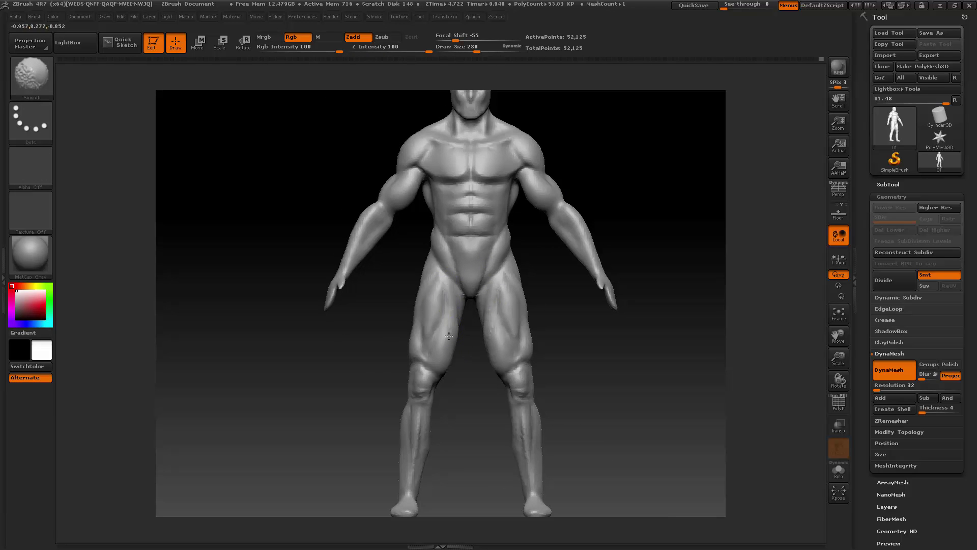
pyautogui.press('space')
pyautogui.moveTo(444, 291); pyautogui.dragTo(454, 292)
pyautogui.press('shift')
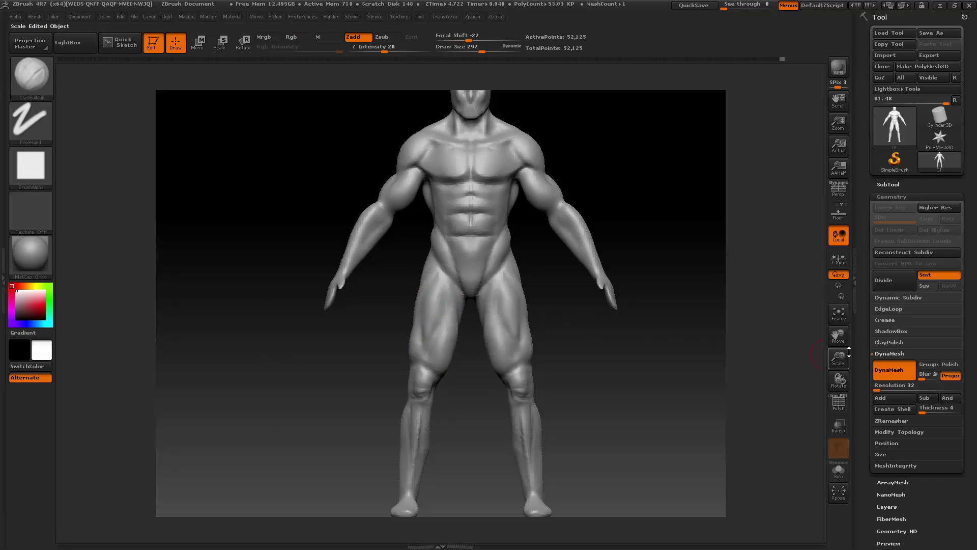
# - Sharpen the outer groove between the front thigh muscles with the Standard brush at draw size 131
pyautogui.moveTo(845, 355); pyautogui.dragTo(838, 300)
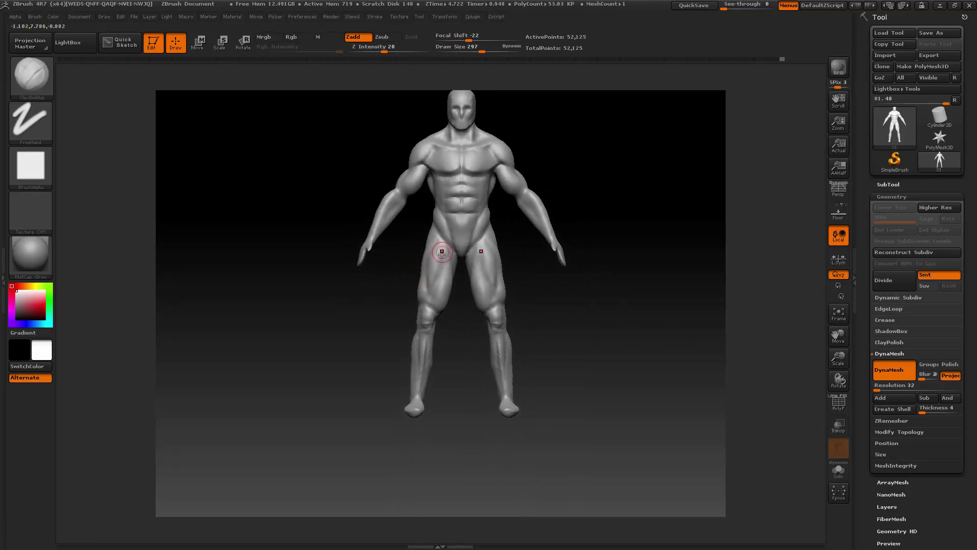
pyautogui.click(34, 81)
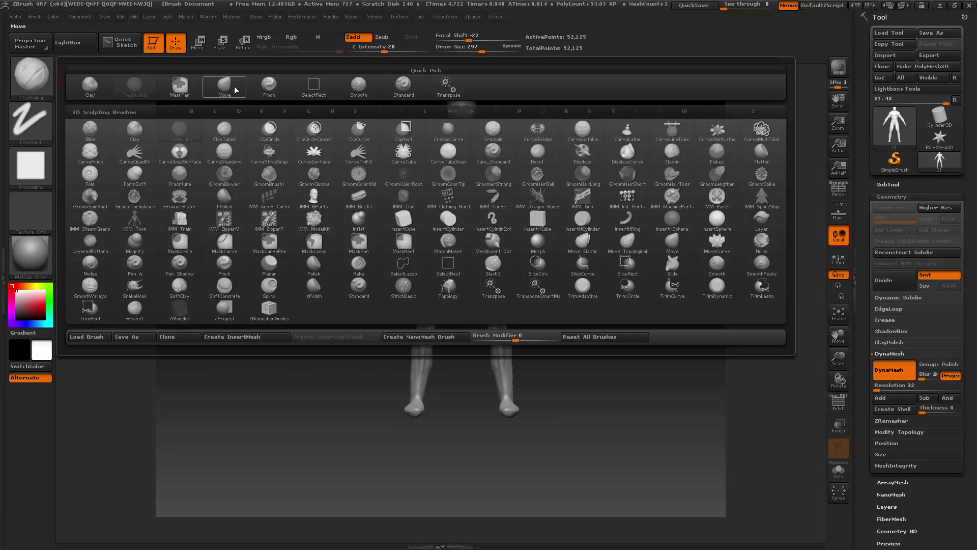
pyautogui.click(404, 85)
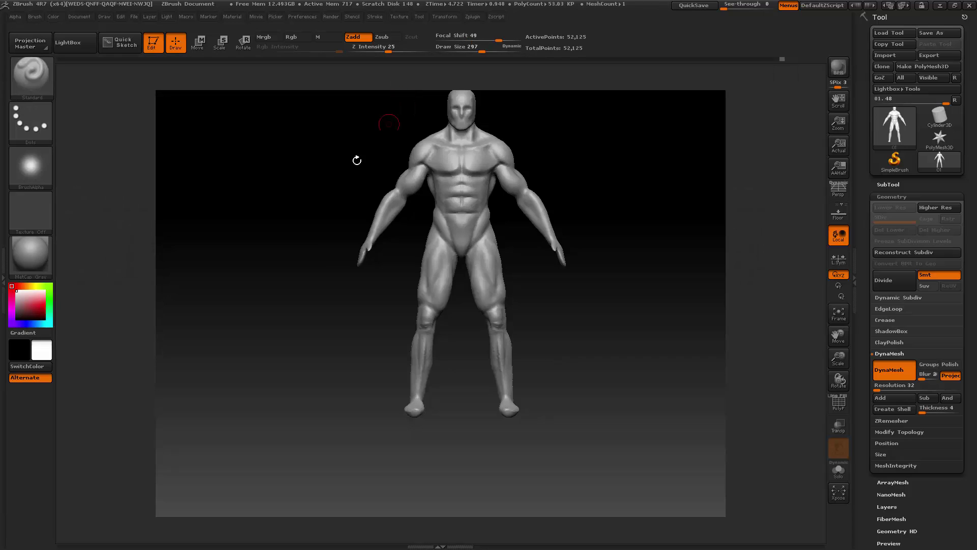
pyautogui.press('space')
pyautogui.moveTo(340, 216); pyautogui.dragTo(333, 217)
pyautogui.moveTo(837, 357); pyautogui.dragTo(854, 376)
pyautogui.moveTo(838, 335); pyautogui.dragTo(814, 341)
pyautogui.press('space')
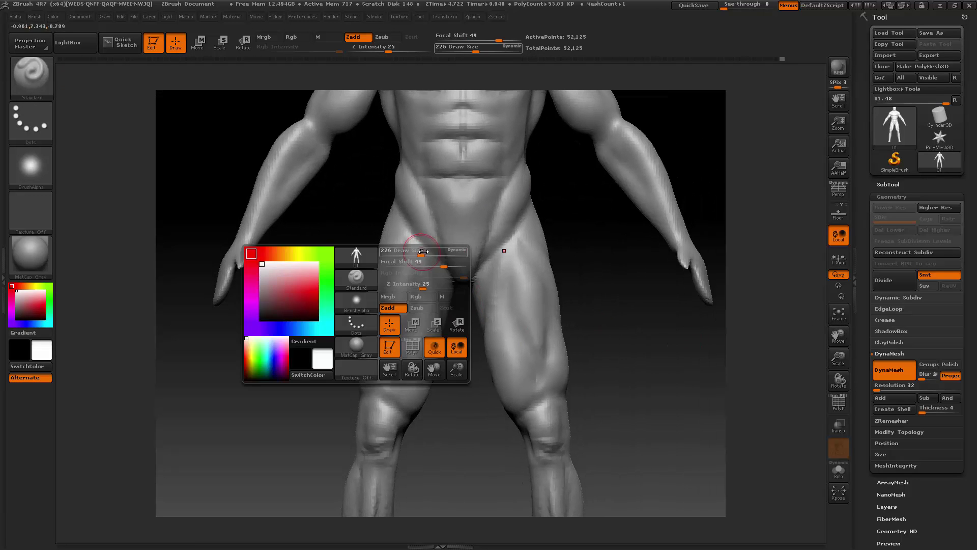
pyautogui.moveTo(423, 252); pyautogui.dragTo(420, 251)
pyautogui.moveTo(288, 332); pyautogui.dragTo(321, 330)
pyautogui.press('space')
pyautogui.moveTo(428, 258); pyautogui.dragTo(419, 259)
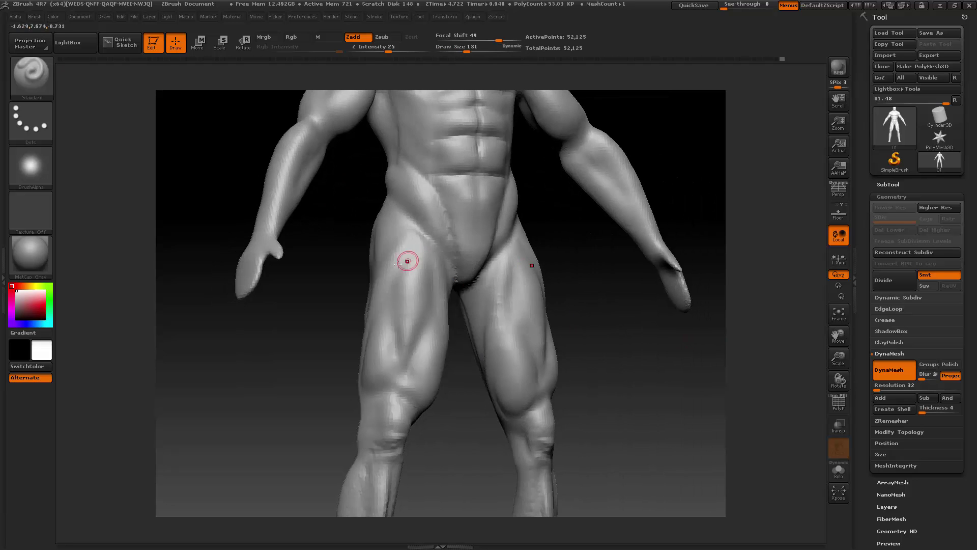
pyautogui.moveTo(319, 319)
pyautogui.mouseDown()
pyautogui.moveTo(410, 250)
pyautogui.moveTo(365, 371)
pyautogui.moveTo(414, 372)
pyautogui.mouseUp()
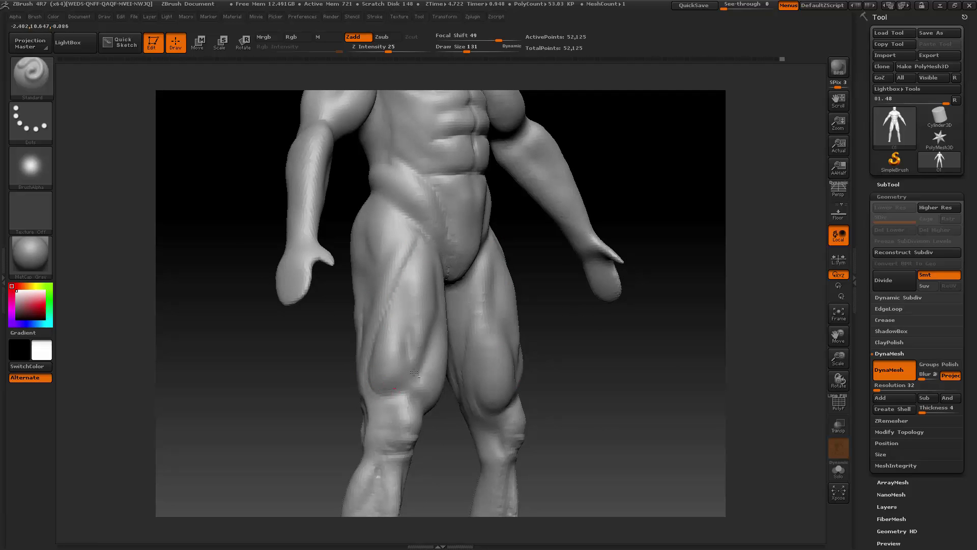
pyautogui.moveTo(567, 307)
pyautogui.mouseDown()
pyautogui.moveTo(560, 329)
pyautogui.moveTo(521, 336)
pyautogui.mouseUp()
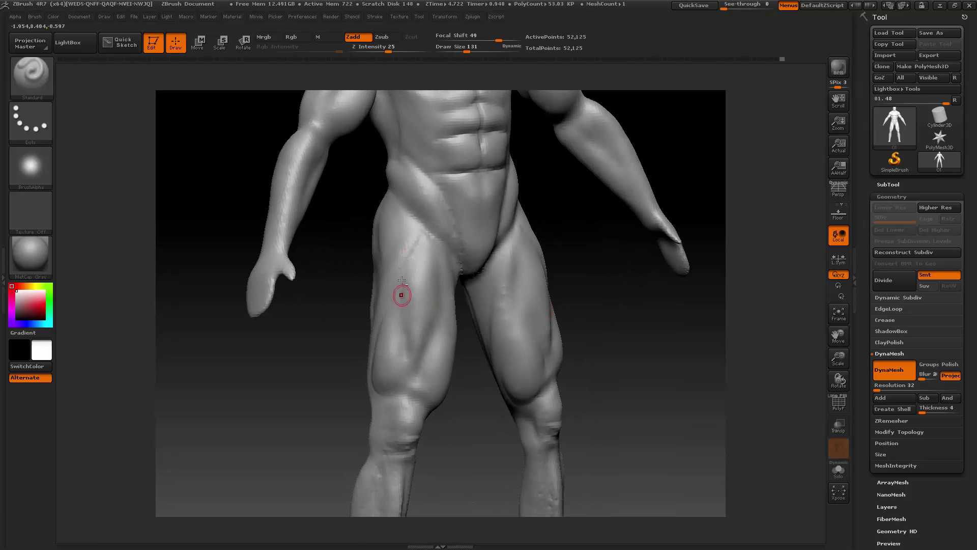
pyautogui.keyDown('alt'); pyautogui.moveTo(403, 328); pyautogui.dragTo(405, 356); pyautogui.keyUp('alt')
pyautogui.moveTo(465, 371); pyautogui.dragTo(451, 363)
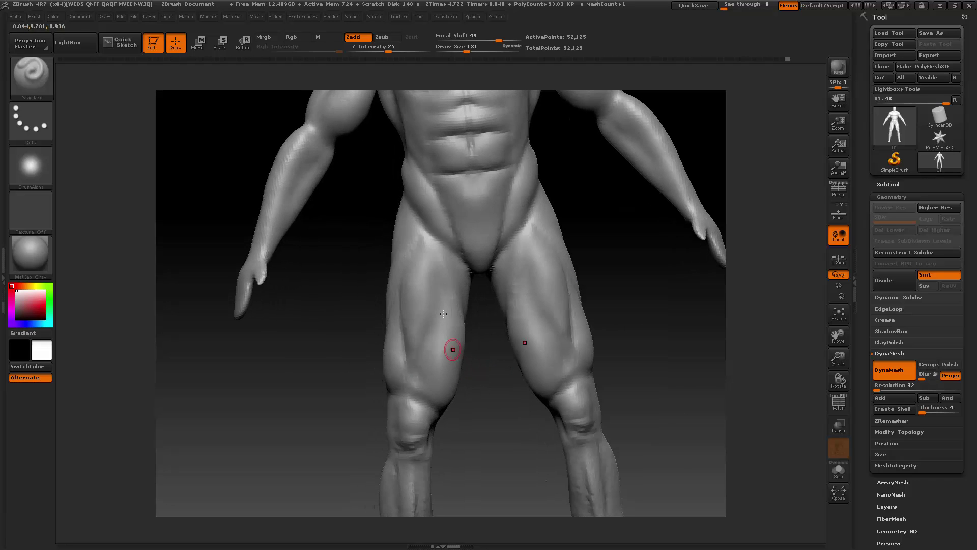
# - Carve the diagonal groove along the inner thigh muscles from the groin toward the knee with the Standard brush
pyautogui.moveTo(483, 332); pyautogui.dragTo(459, 329)
pyautogui.keyDown('alt'); pyautogui.moveTo(433, 244); pyautogui.dragTo(456, 336); pyautogui.keyUp('alt')
pyautogui.moveTo(444, 291)
pyautogui.keyDown('alt'); pyautogui.mouseDown()
pyautogui.moveTo(453, 331)
pyautogui.moveTo(454, 315)
pyautogui.mouseUp(); pyautogui.keyUp('alt')
pyautogui.moveTo(482, 392); pyautogui.dragTo(450, 376)
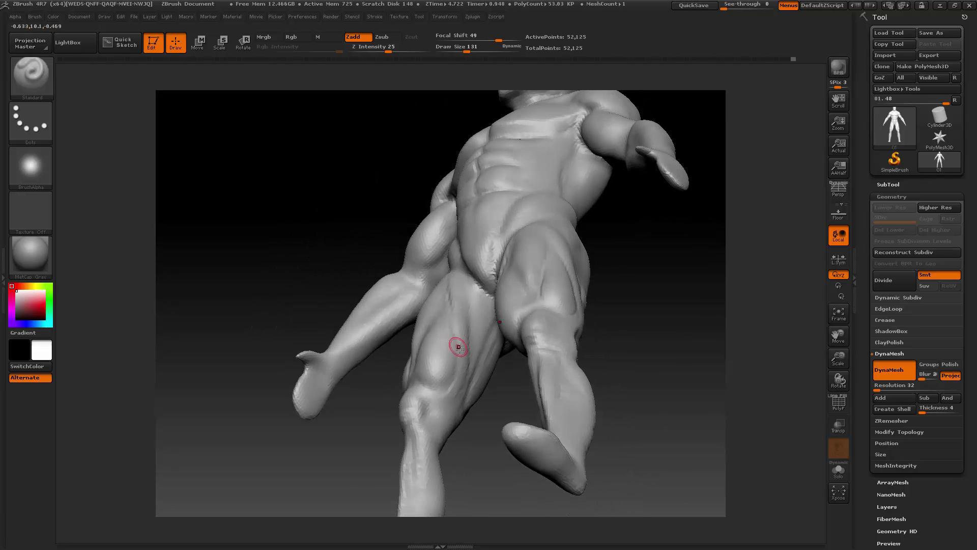
pyautogui.moveTo(379, 387); pyautogui.dragTo(402, 295)
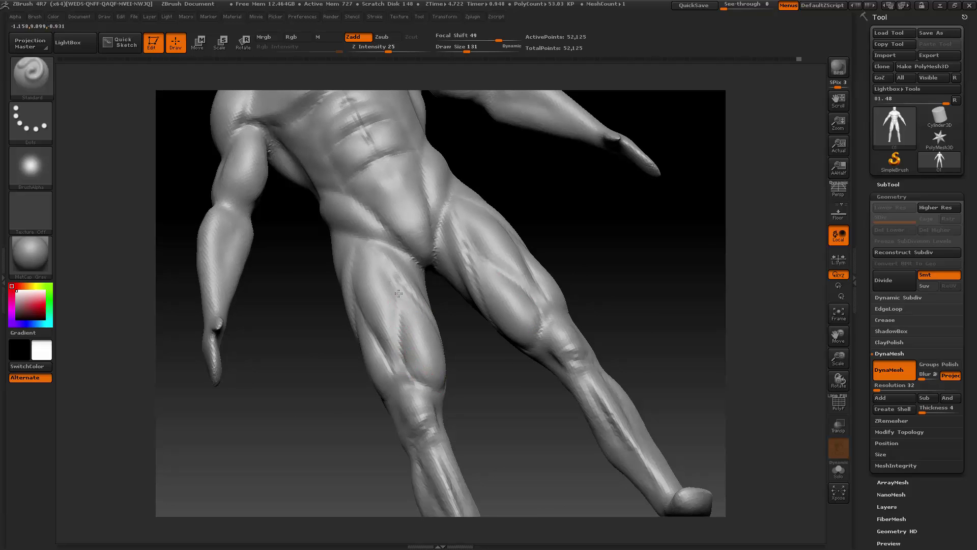
pyautogui.moveTo(582, 225); pyautogui.dragTo(584, 249)
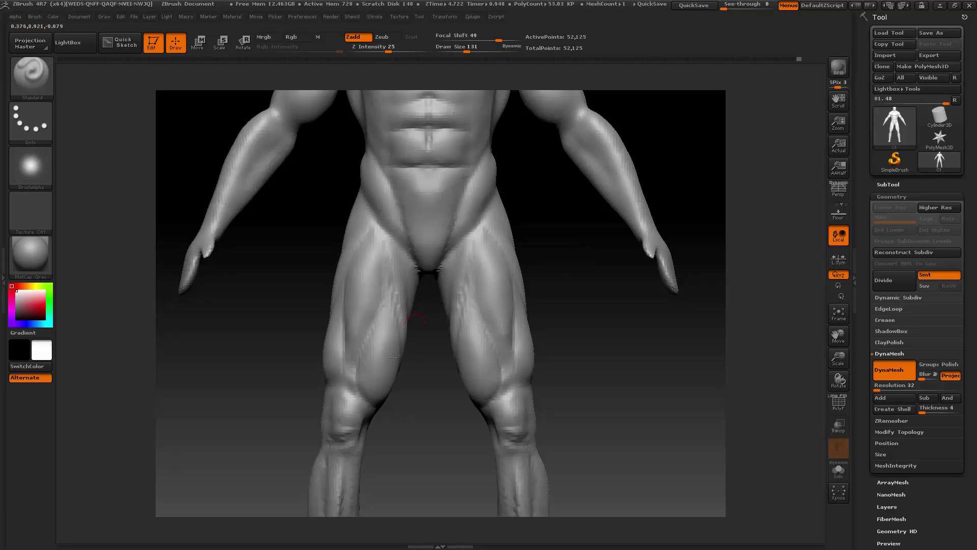
# - Refine the upper and outer thigh muscle separation with the Standard brush from angled and side views
pyautogui.moveTo(845, 356); pyautogui.dragTo(818, 336)
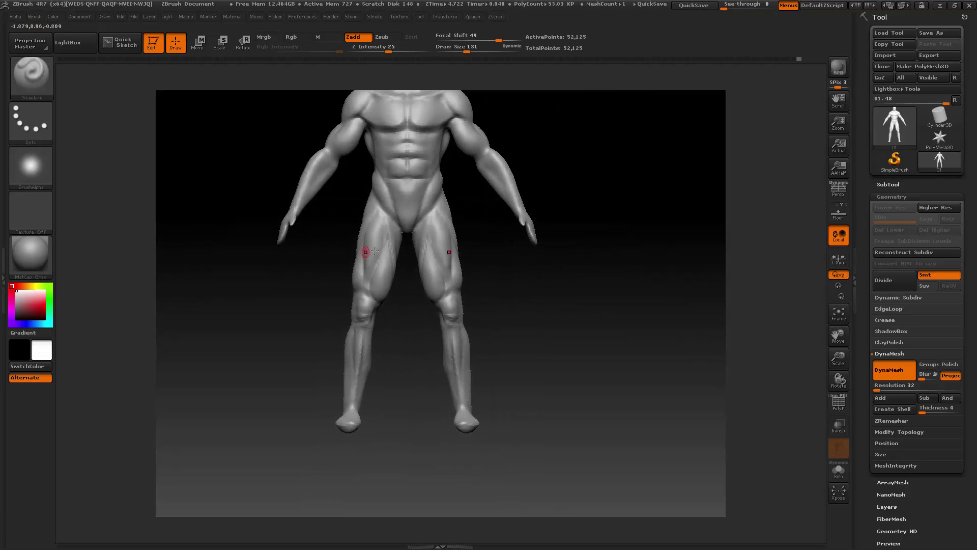
pyautogui.rightClick(392, 241)
pyautogui.rightClick(408, 248)
pyautogui.moveTo(408, 248)
pyautogui.mouseDown(button='right')
pyautogui.moveTo(390, 277)
pyautogui.moveTo(382, 273)
pyautogui.mouseUp(button='right')
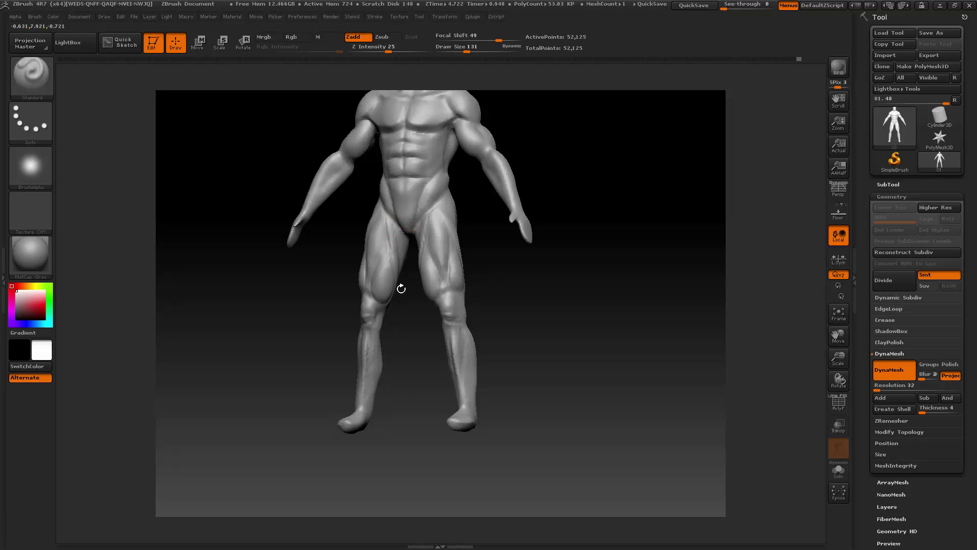
pyautogui.moveTo(401, 289); pyautogui.dragTo(371, 203)
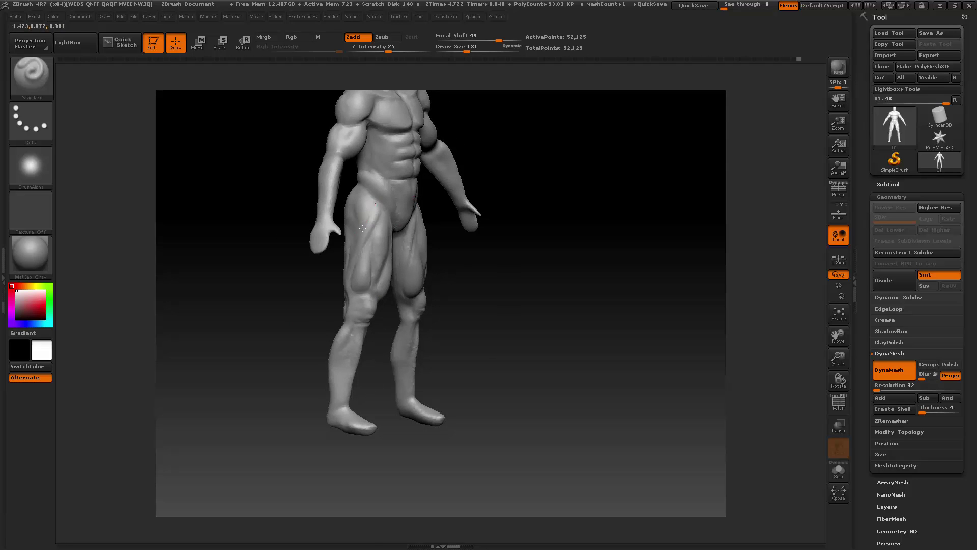
pyautogui.moveTo(363, 227); pyautogui.dragTo(349, 250, button='right')
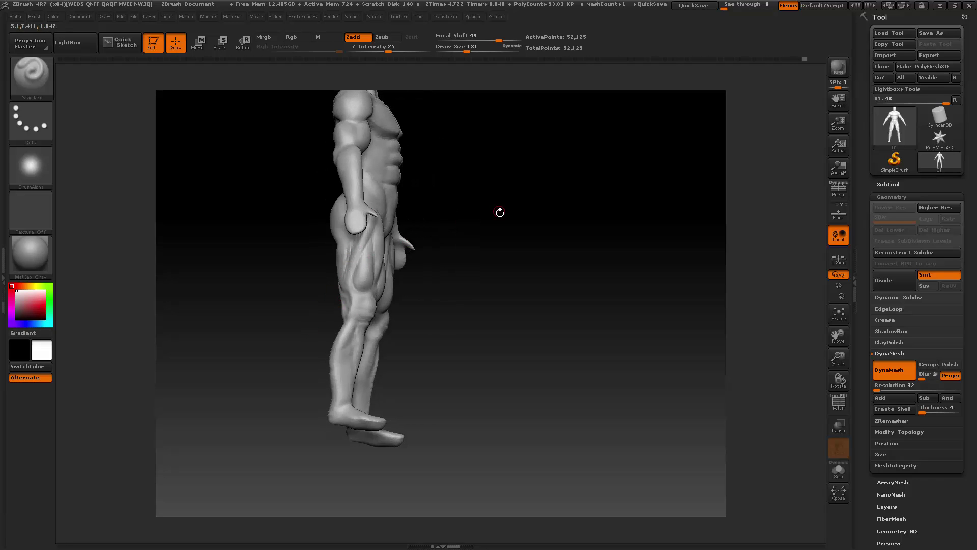
pyautogui.moveTo(500, 213)
pyautogui.keyDown('shift'); pyautogui.mouseDown()
pyautogui.moveTo(449, 243)
pyautogui.moveTo(481, 262)
pyautogui.moveTo(441, 266)
pyautogui.mouseUp(); pyautogui.keyUp('shift')
# - Carve the creases above and around the kneecaps with the Standard brush at draw size 170
pyautogui.press('space')
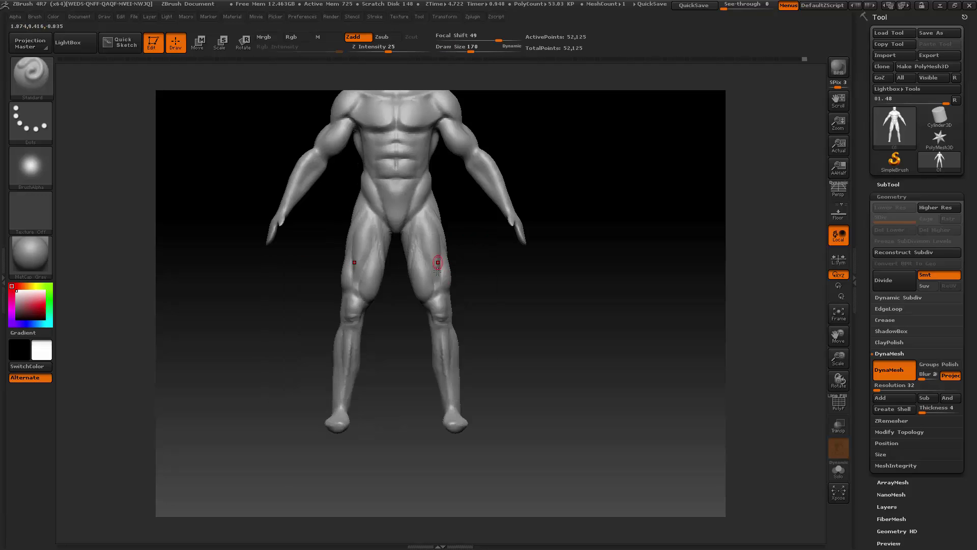
pyautogui.moveTo(839, 360)
pyautogui.mouseDown()
pyautogui.moveTo(840, 336)
pyautogui.moveTo(898, 337)
pyautogui.mouseUp()
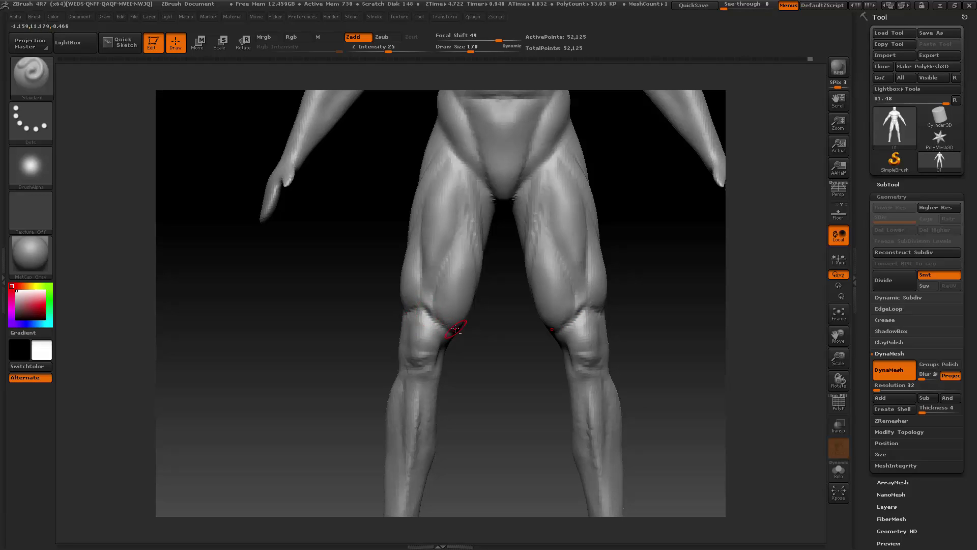
pyautogui.moveTo(411, 322)
pyautogui.mouseDown()
pyautogui.moveTo(421, 315)
pyautogui.moveTo(410, 323)
pyautogui.moveTo(414, 346)
pyautogui.moveTo(431, 355)
pyautogui.moveTo(414, 350)
pyautogui.mouseUp()
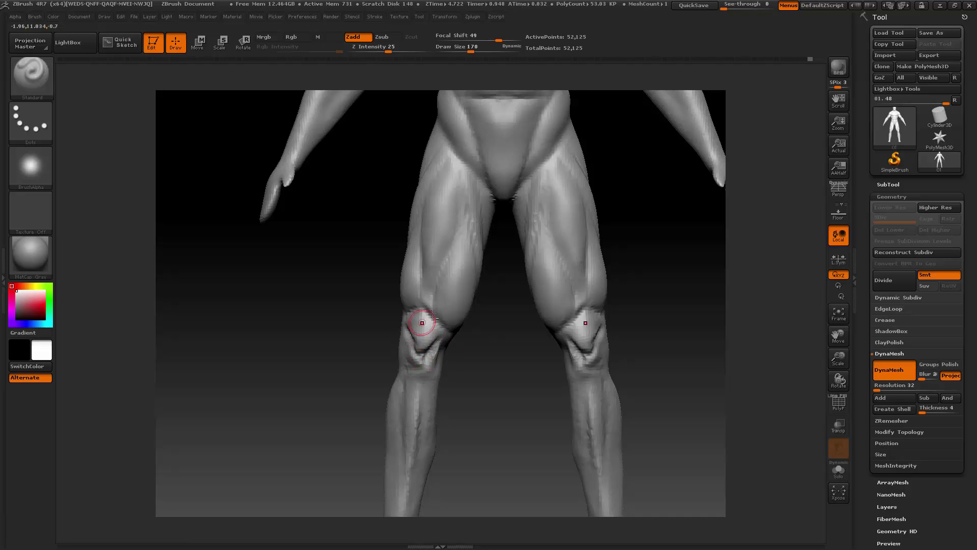
# - Fill out and round the kneecaps with ClayBuildup at draw size 251
pyautogui.click(21, 70)
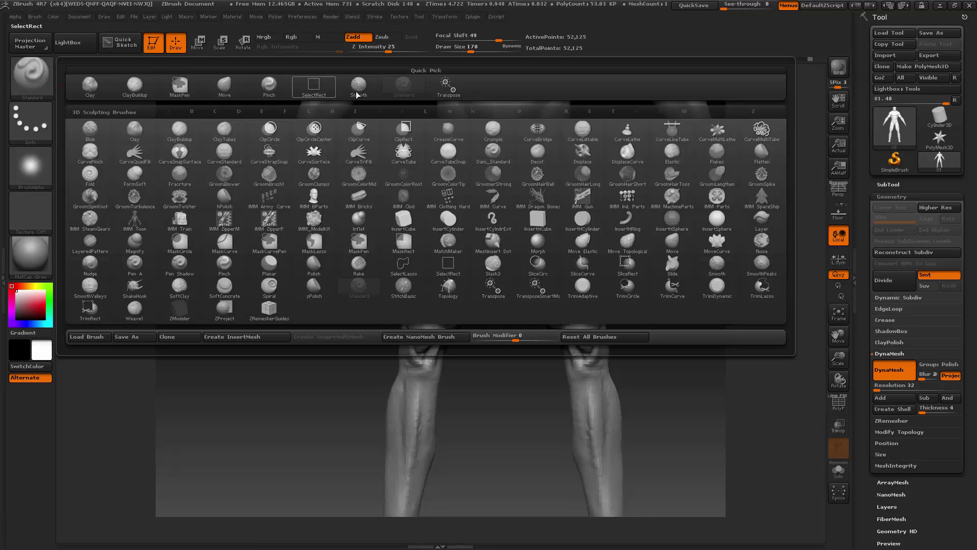
pyautogui.click(135, 87)
pyautogui.rightClick(292, 268)
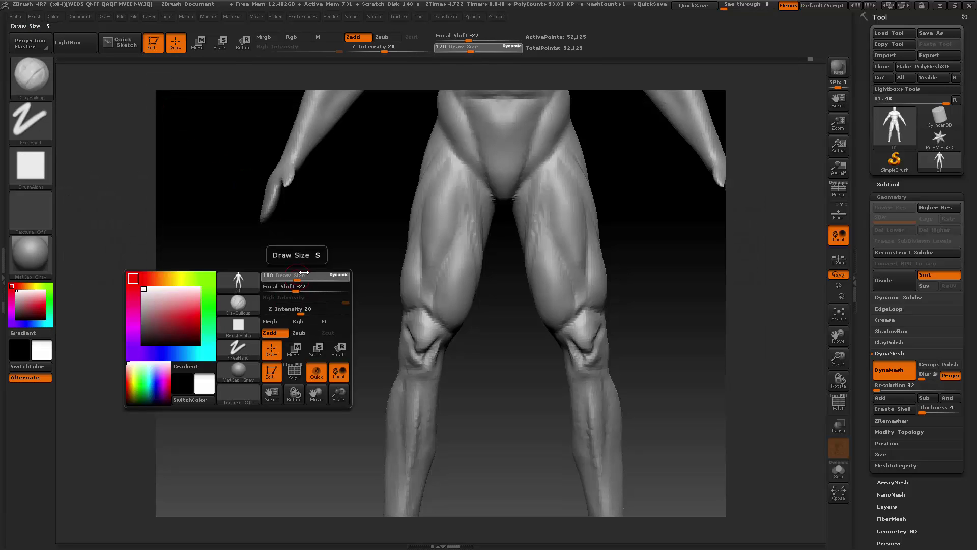
pyautogui.moveTo(301, 273); pyautogui.dragTo(306, 273)
pyautogui.moveTo(420, 332)
pyautogui.mouseDown()
pyautogui.moveTo(420, 345)
pyautogui.moveTo(410, 338)
pyautogui.moveTo(429, 349)
pyautogui.moveTo(425, 363)
pyautogui.moveTo(408, 337)
pyautogui.moveTo(409, 346)
pyautogui.mouseUp()
pyautogui.moveTo(839, 356); pyautogui.dragTo(818, 286)
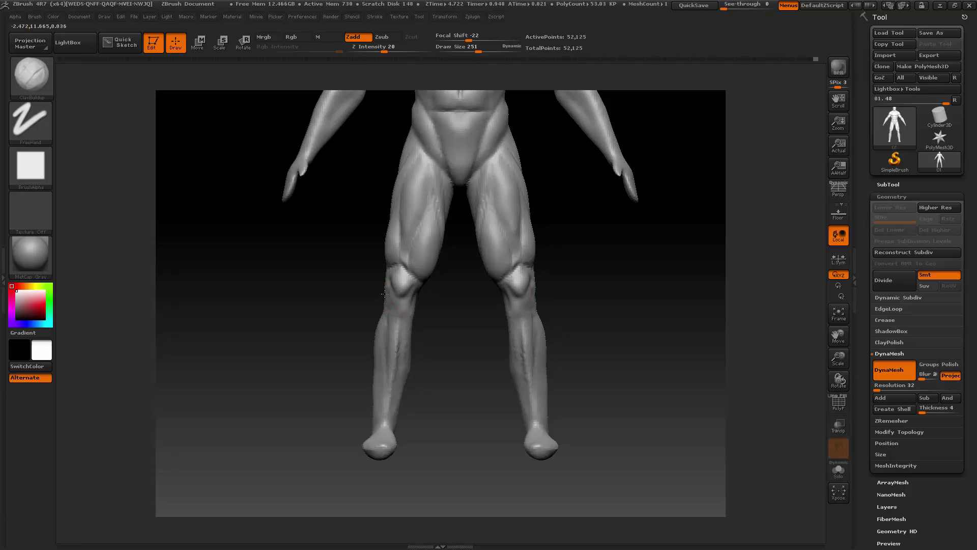
# - Smooth the area below the knees and build up the inner shins and calves with ClayBuildup at draw size 325
pyautogui.press('shift')
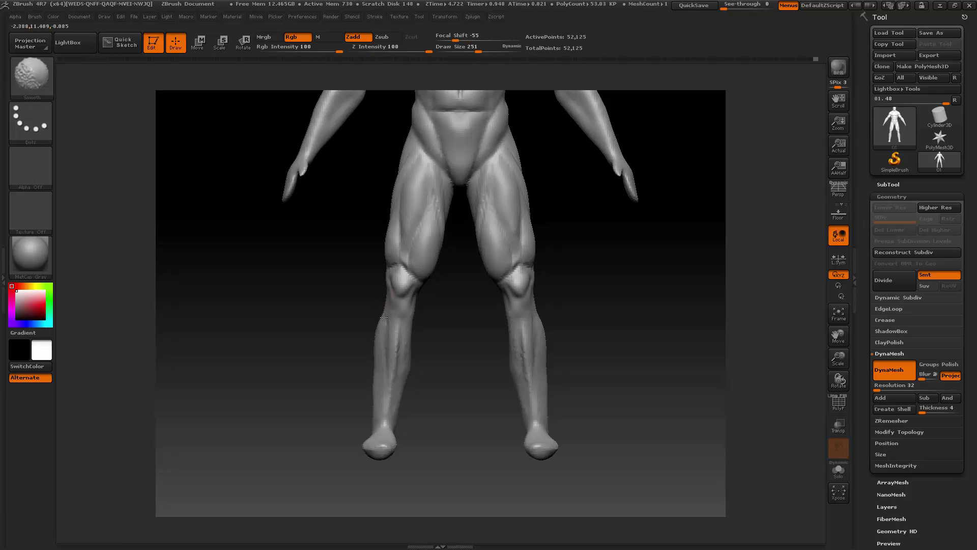
pyautogui.press('shift')
pyautogui.press('space')
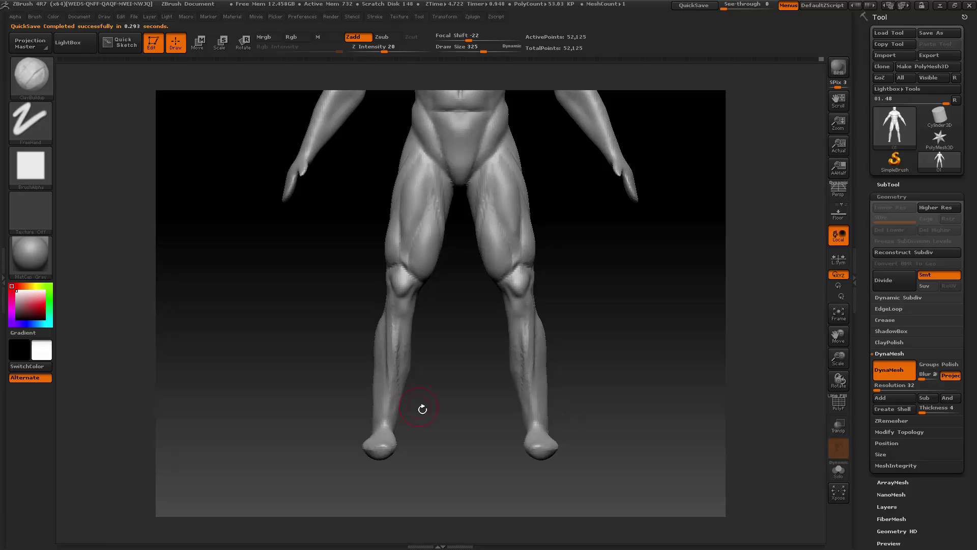
pyautogui.moveTo(423, 409); pyautogui.dragTo(399, 393)
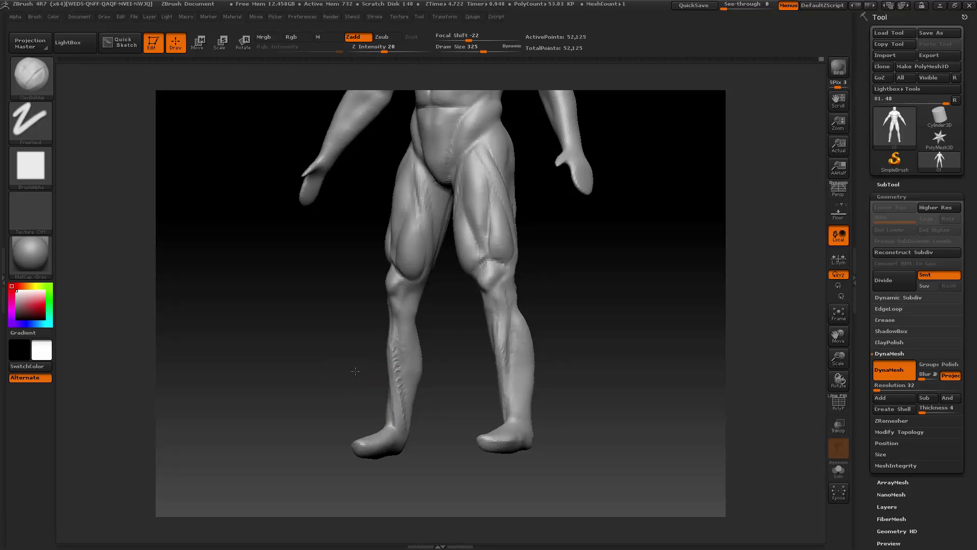
pyautogui.moveTo(355, 371)
pyautogui.mouseDown()
pyautogui.moveTo(394, 344)
pyautogui.moveTo(402, 404)
pyautogui.moveTo(387, 366)
pyautogui.moveTo(393, 301)
pyautogui.mouseUp()
pyautogui.moveTo(380, 361); pyautogui.dragTo(401, 331)
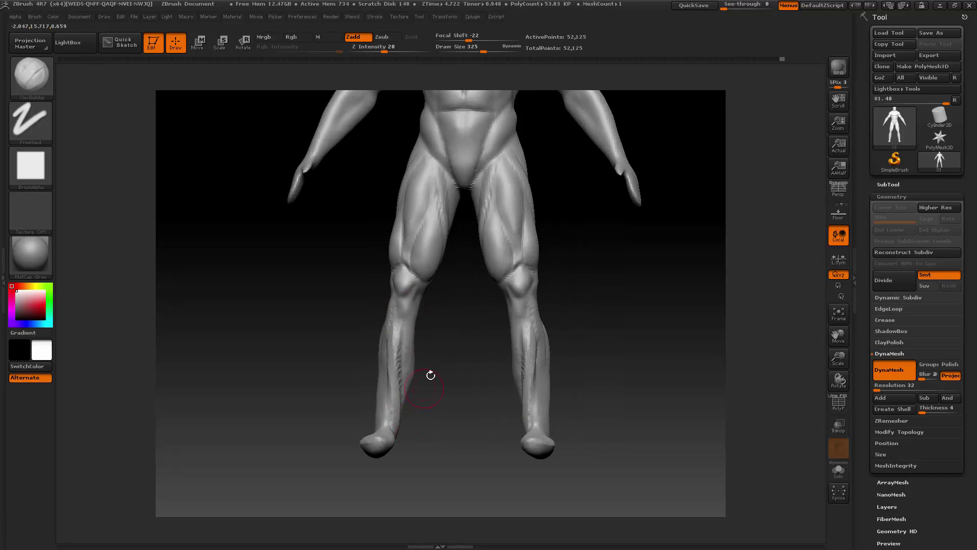
# - Build up the outer shin and upper calf muscles with ClayBuildup and remesh the figure with DynaMesh
pyautogui.moveTo(430, 375)
pyautogui.mouseDown()
pyautogui.moveTo(426, 350)
pyautogui.moveTo(378, 376)
pyautogui.mouseUp()
pyautogui.moveTo(387, 332); pyautogui.dragTo(395, 337)
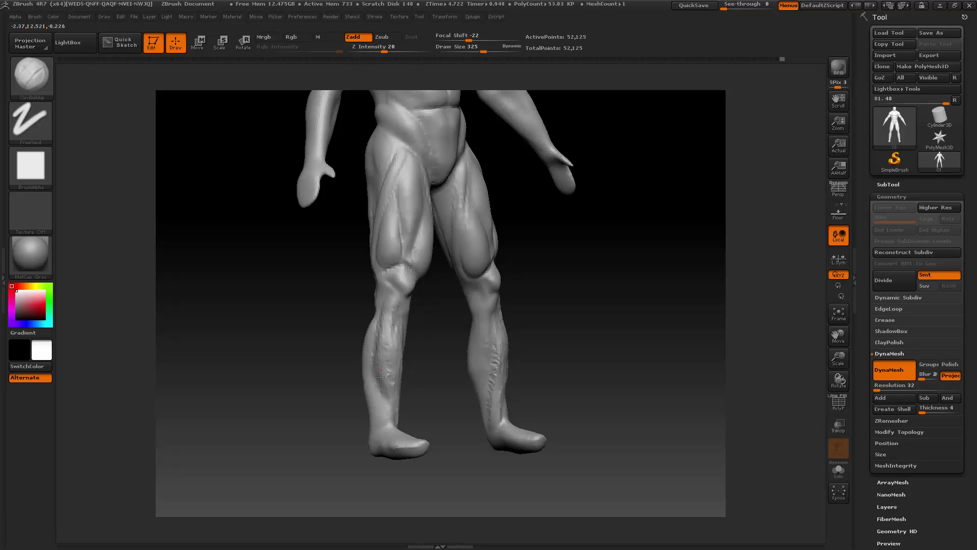
pyautogui.moveTo(389, 323); pyautogui.dragTo(393, 342)
pyautogui.moveTo(441, 337); pyautogui.dragTo(410, 331)
pyautogui.moveTo(400, 325); pyautogui.dragTo(388, 355)
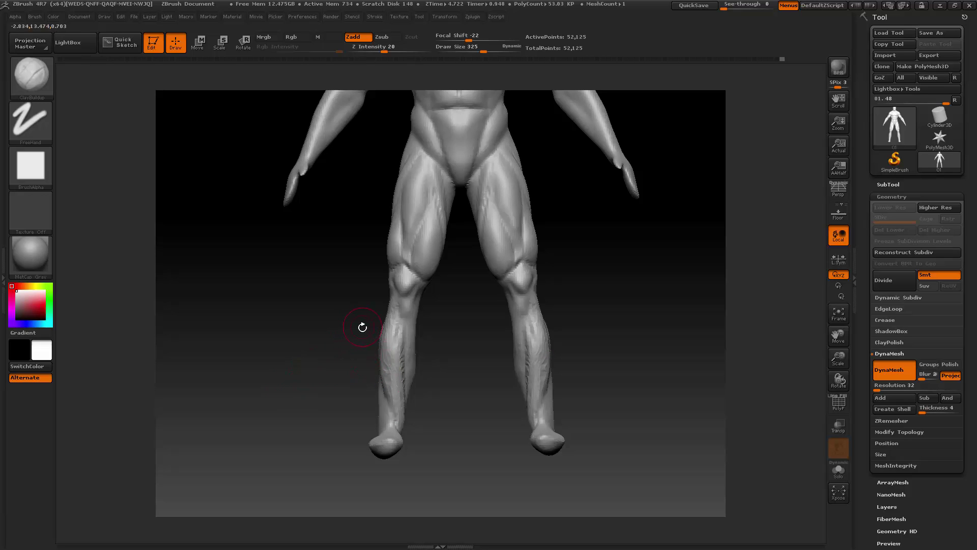
pyautogui.press('ctrl')
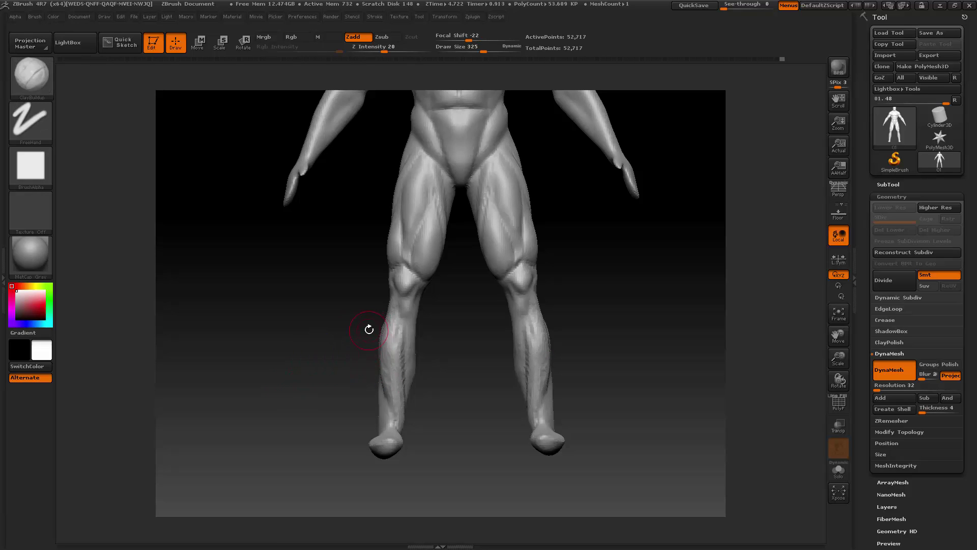
# - Fill out the lower legs with ClayBuildup at draw size 362 and smooth the shins and calves
pyautogui.press('space')
pyautogui.moveTo(341, 355)
pyautogui.mouseDown()
pyautogui.moveTo(348, 366)
pyautogui.moveTo(349, 351)
pyautogui.mouseUp()
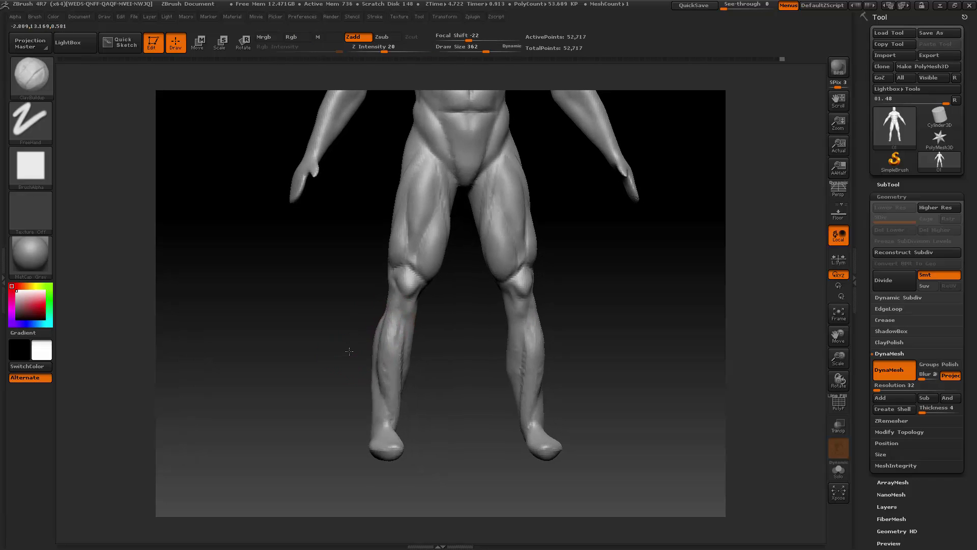
pyautogui.moveTo(424, 391); pyautogui.dragTo(382, 371)
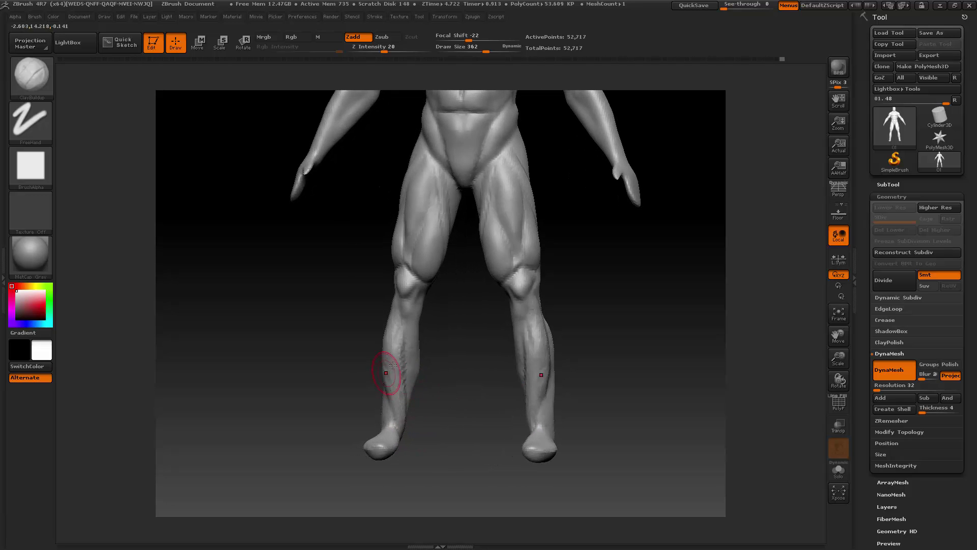
pyautogui.moveTo(323, 366)
pyautogui.mouseDown()
pyautogui.moveTo(346, 370)
pyautogui.moveTo(386, 404)
pyautogui.mouseUp()
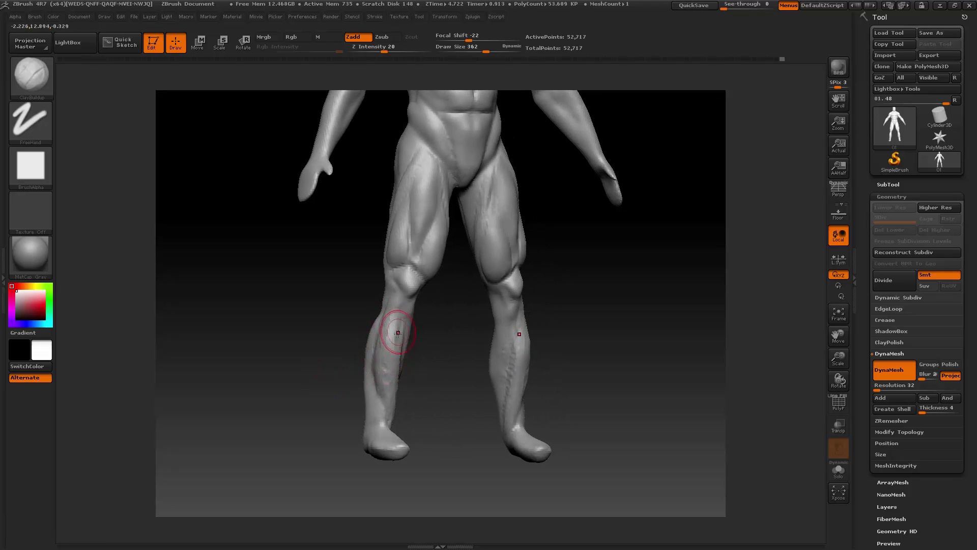
pyautogui.press('shift')
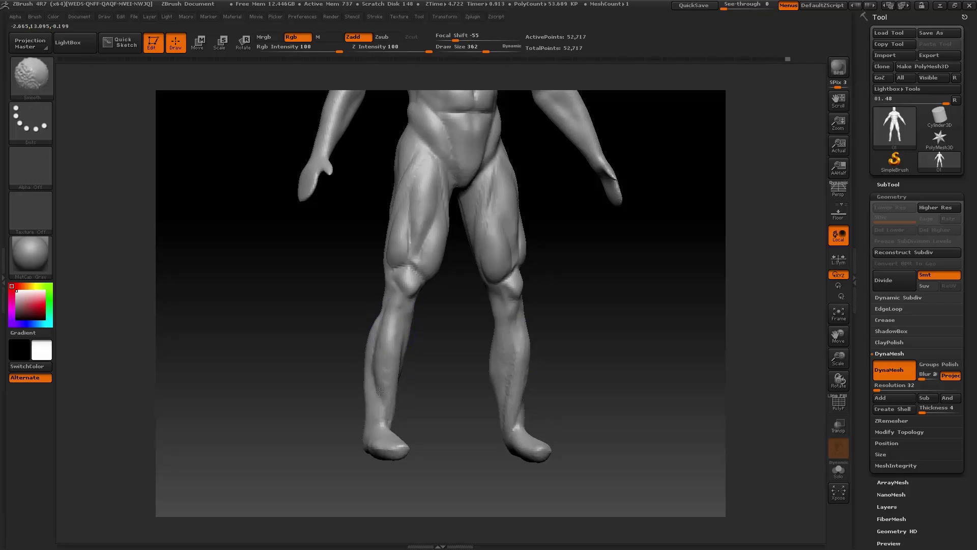
pyautogui.keyDown('shift'); pyautogui.moveTo(398, 424); pyautogui.dragTo(345, 303); pyautogui.keyUp('shift')
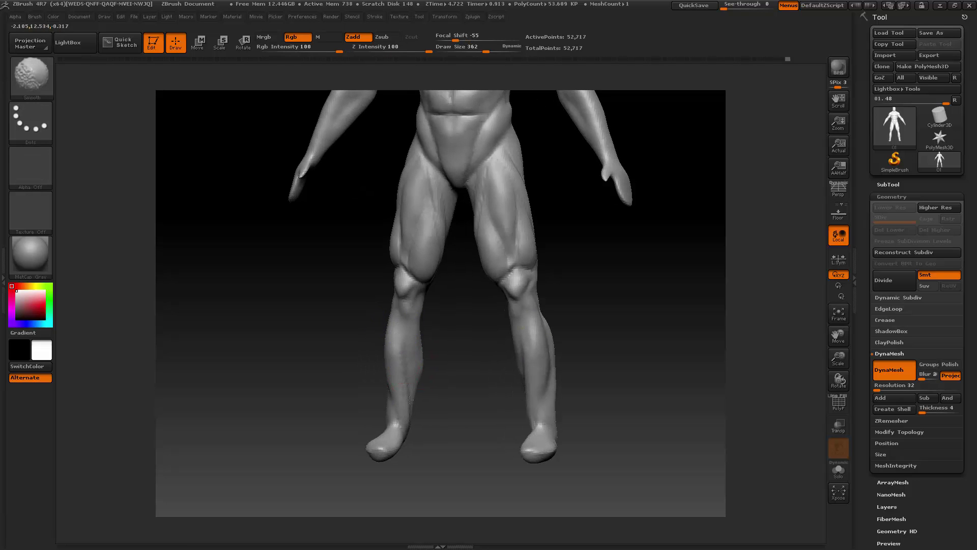
# - Define the shinbone edge running down from below the kneecaps with the Standard brush at draw size 192
pyautogui.click(48, 82)
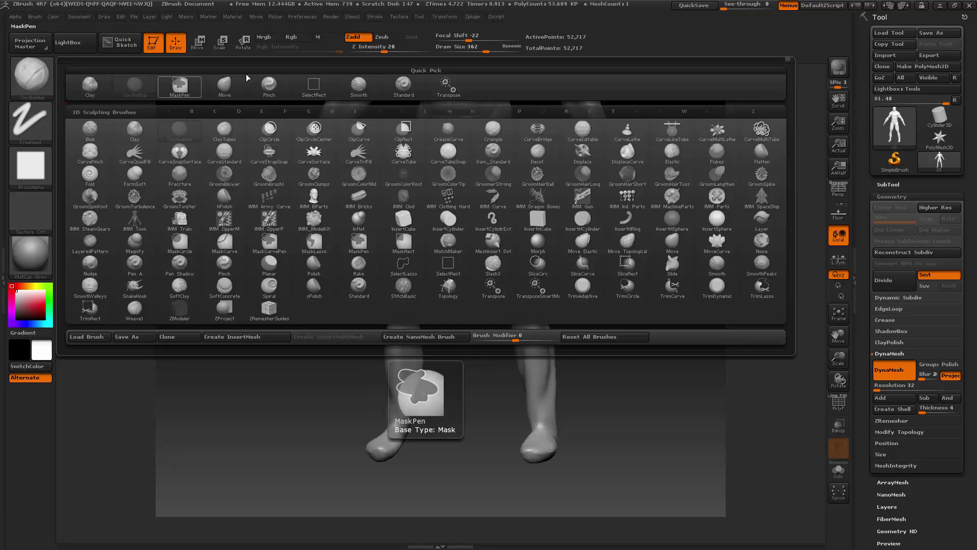
pyautogui.press('b')
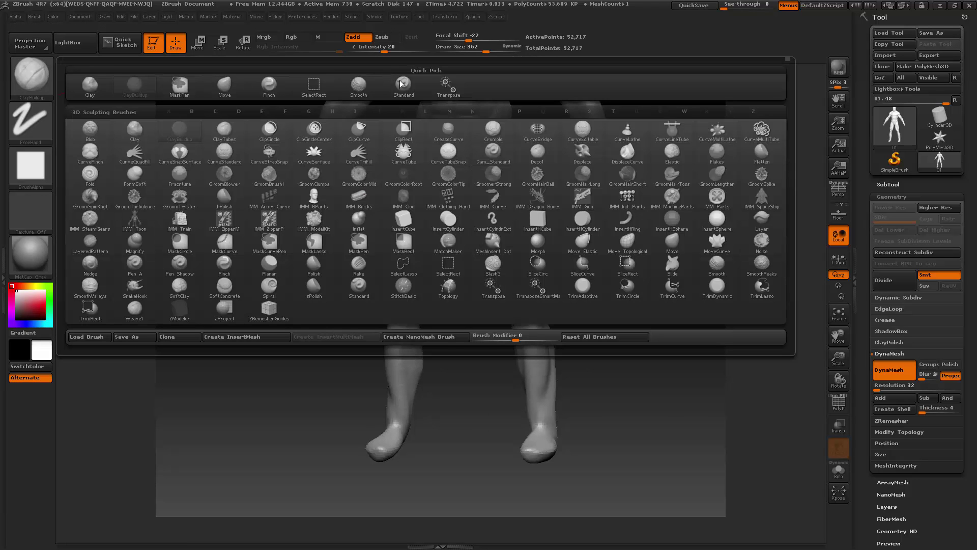
pyautogui.press('s')
pyautogui.press('t')
pyautogui.press('space')
pyautogui.moveTo(305, 197); pyautogui.dragTo(291, 200)
pyautogui.moveTo(270, 240); pyautogui.dragTo(311, 235)
pyautogui.moveTo(362, 330); pyautogui.dragTo(336, 326)
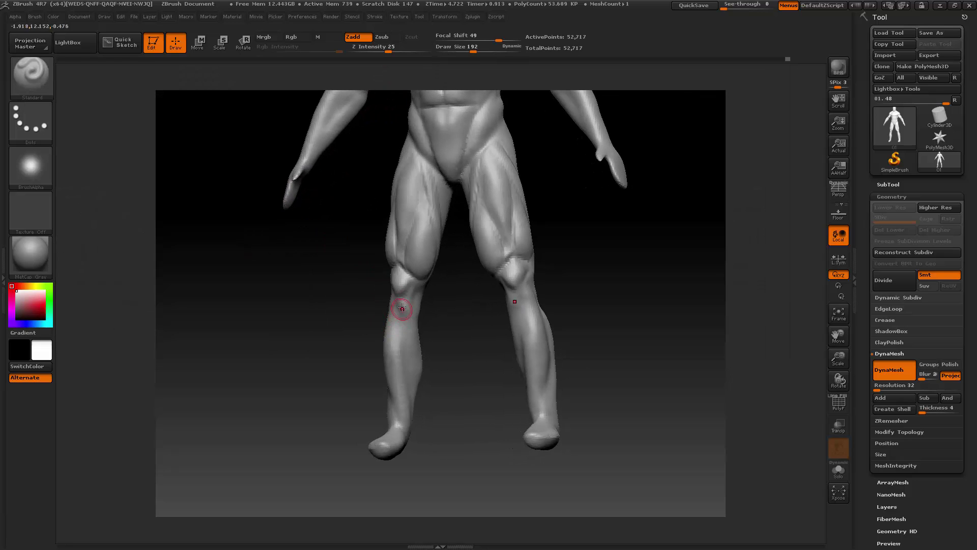
pyautogui.moveTo(443, 312); pyautogui.dragTo(464, 309)
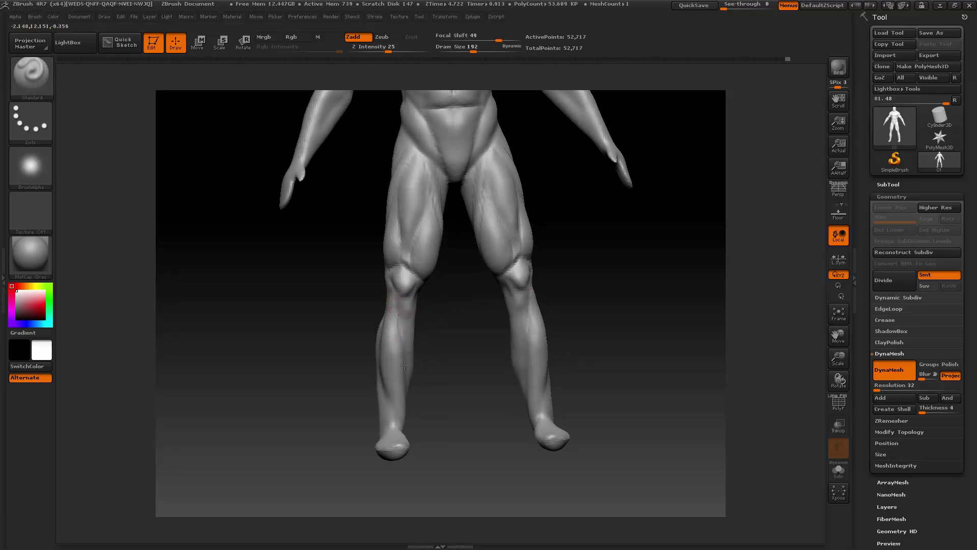
pyautogui.moveTo(438, 336); pyautogui.dragTo(408, 337)
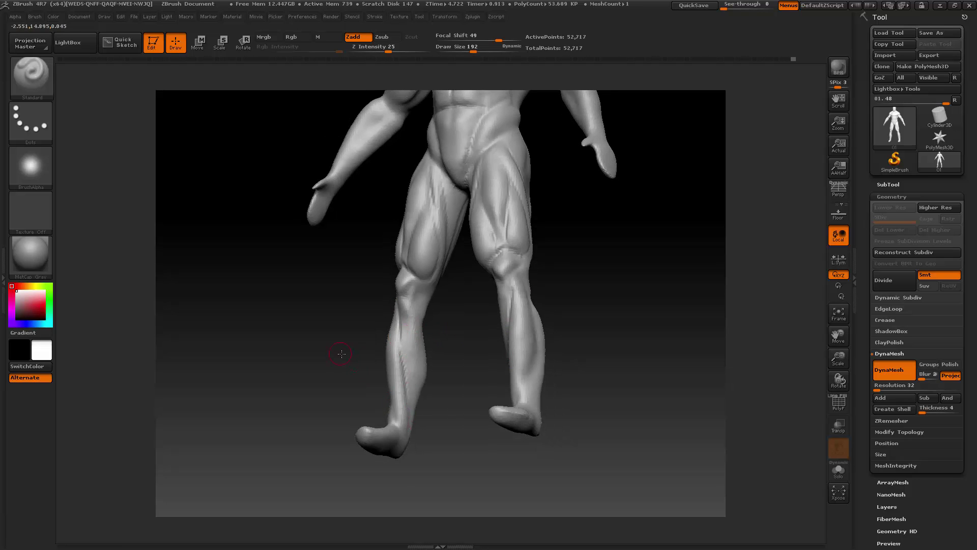
# - Carve the grooves separating the calf muscles from the shins and smooth the outer sides of the knees at draw size 244
pyautogui.moveTo(342, 353)
pyautogui.mouseDown()
pyautogui.moveTo(399, 323)
pyautogui.moveTo(384, 284)
pyautogui.moveTo(401, 304)
pyautogui.moveTo(387, 337)
pyautogui.mouseUp()
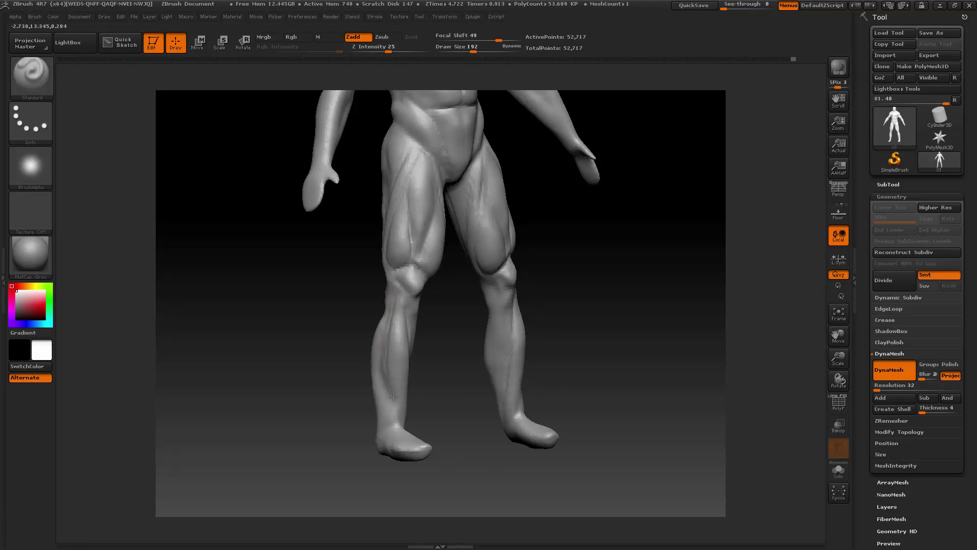
pyautogui.moveTo(449, 316)
pyautogui.mouseDown()
pyautogui.moveTo(393, 387)
pyautogui.moveTo(406, 430)
pyautogui.mouseUp()
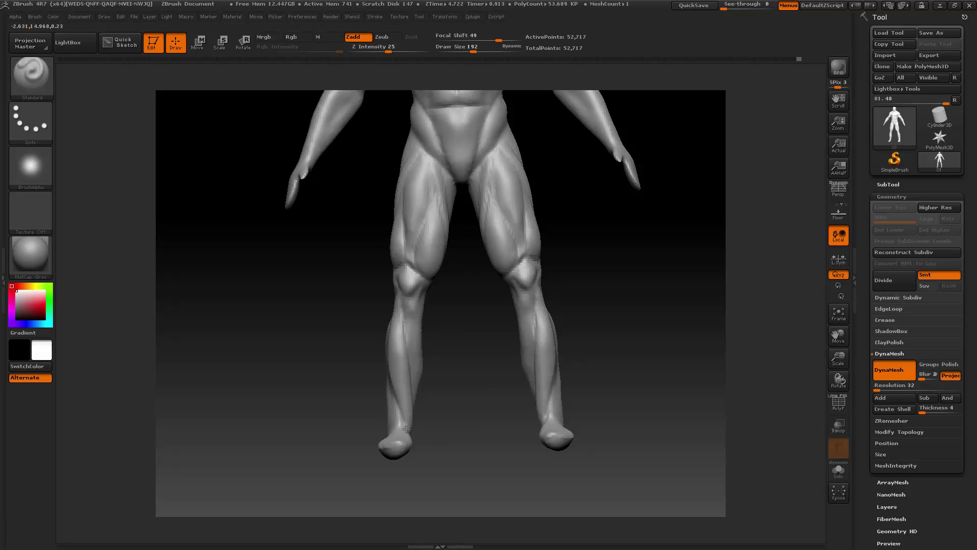
pyautogui.moveTo(383, 351); pyautogui.dragTo(392, 399)
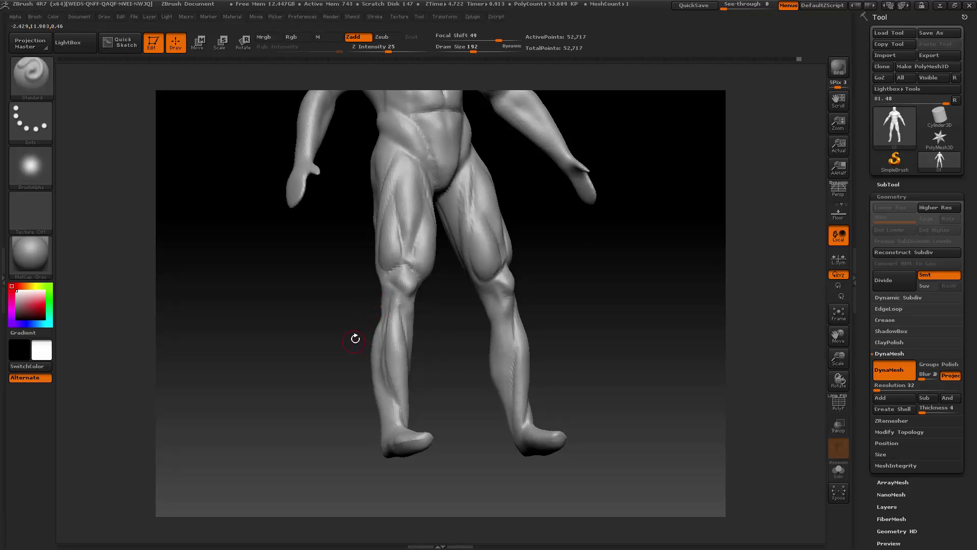
pyautogui.moveTo(348, 339)
pyautogui.mouseDown()
pyautogui.moveTo(334, 349)
pyautogui.moveTo(386, 312)
pyautogui.mouseUp()
pyautogui.press('space')
pyautogui.press('shift')
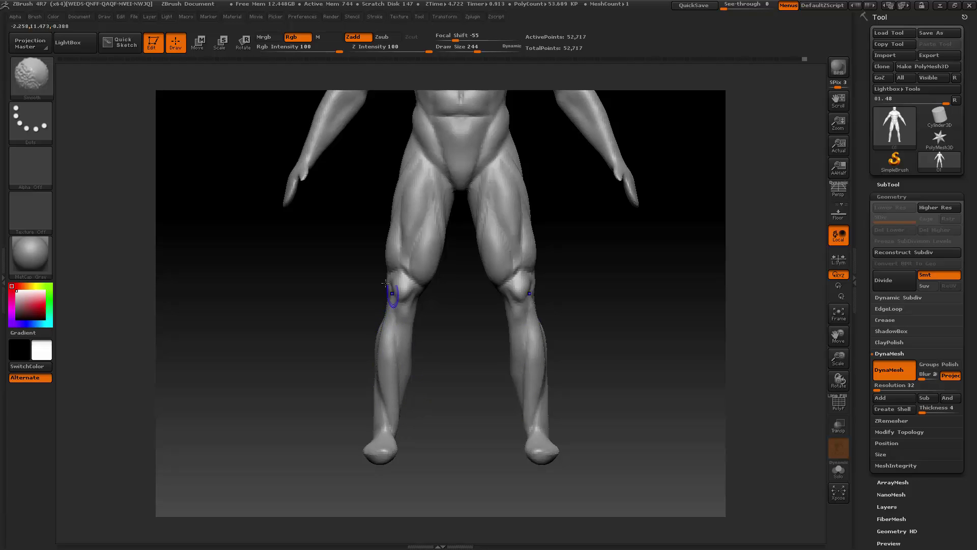
# - Reshape the inner calf contour below the knees with ClayBuildup at draw size 270 and smooth it
pyautogui.click(35, 81)
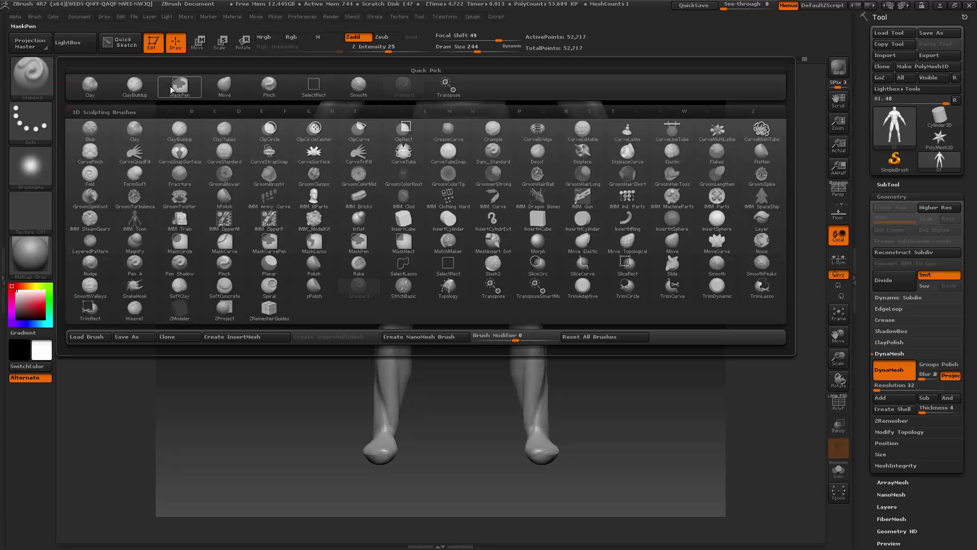
pyautogui.click(135, 84)
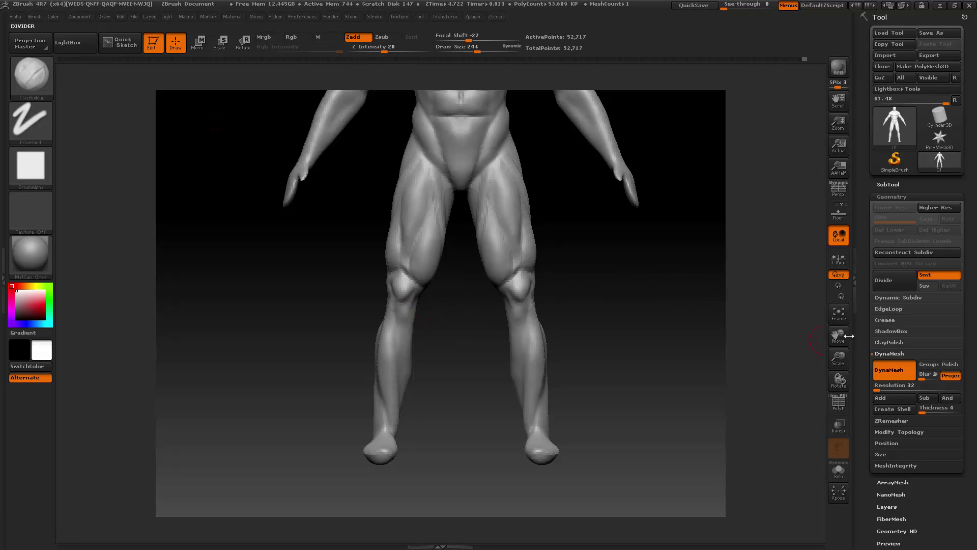
pyautogui.moveTo(846, 336); pyautogui.dragTo(746, 331)
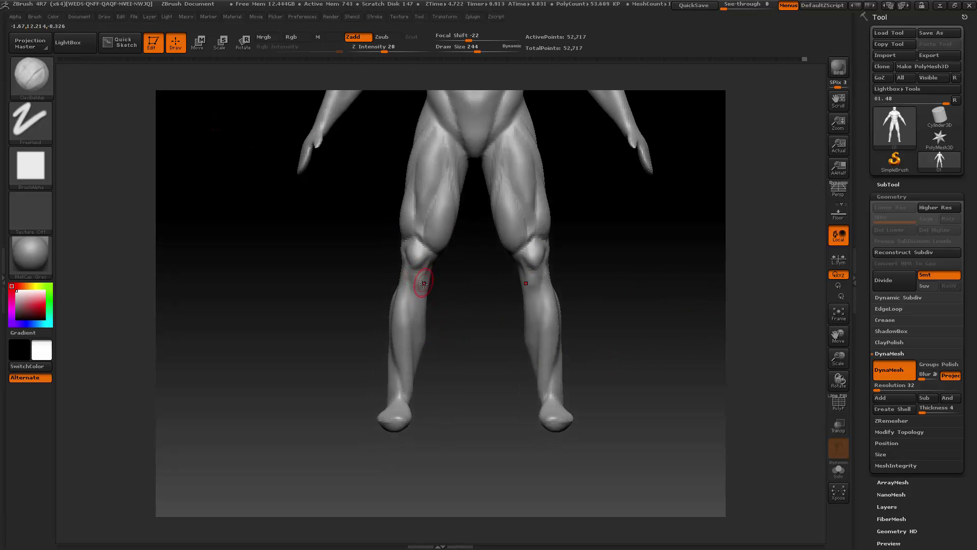
pyautogui.press('space')
pyautogui.moveTo(452, 283); pyautogui.dragTo(455, 282)
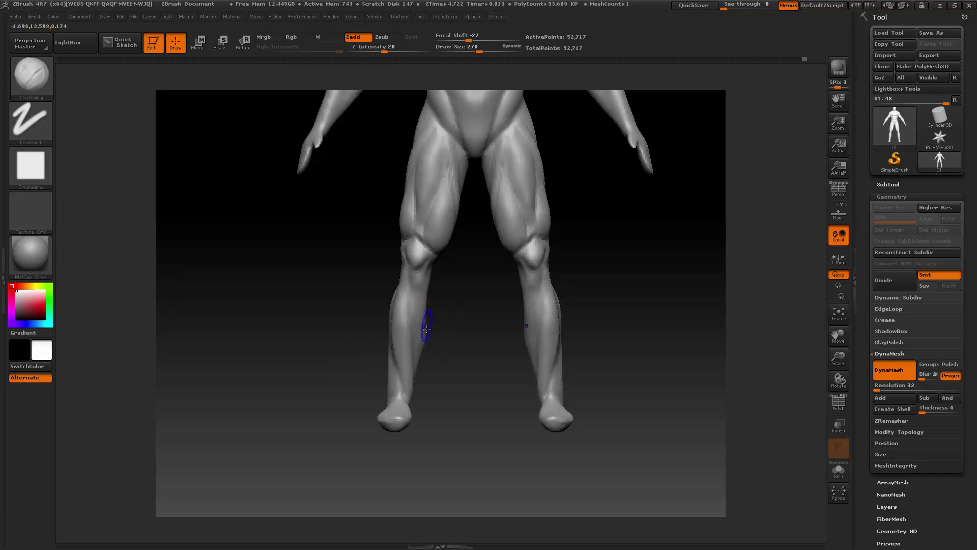
pyautogui.press('shift')
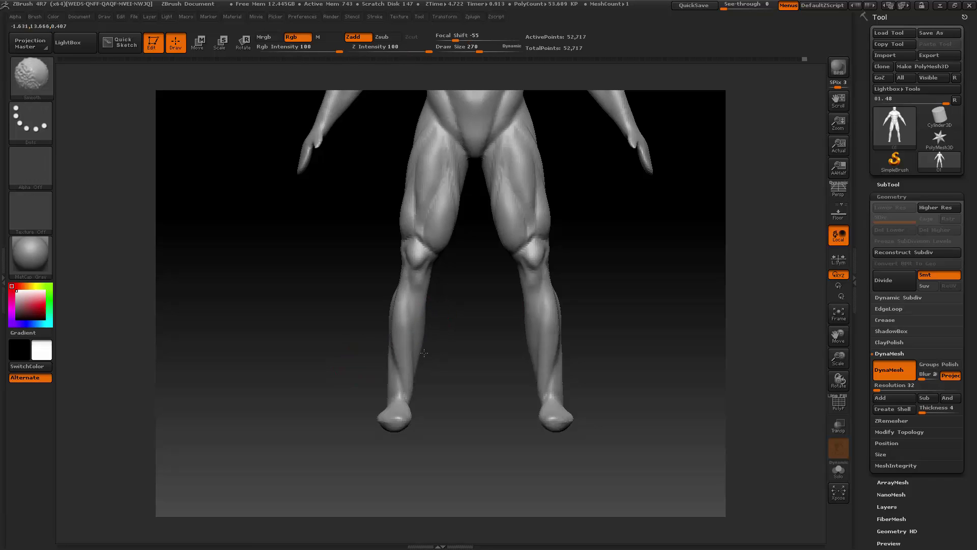
# - Smooth the outer lower shins and the inner calf edges at draw size 270
pyautogui.moveTo(345, 365); pyautogui.dragTo(382, 367)
pyautogui.press('shift')
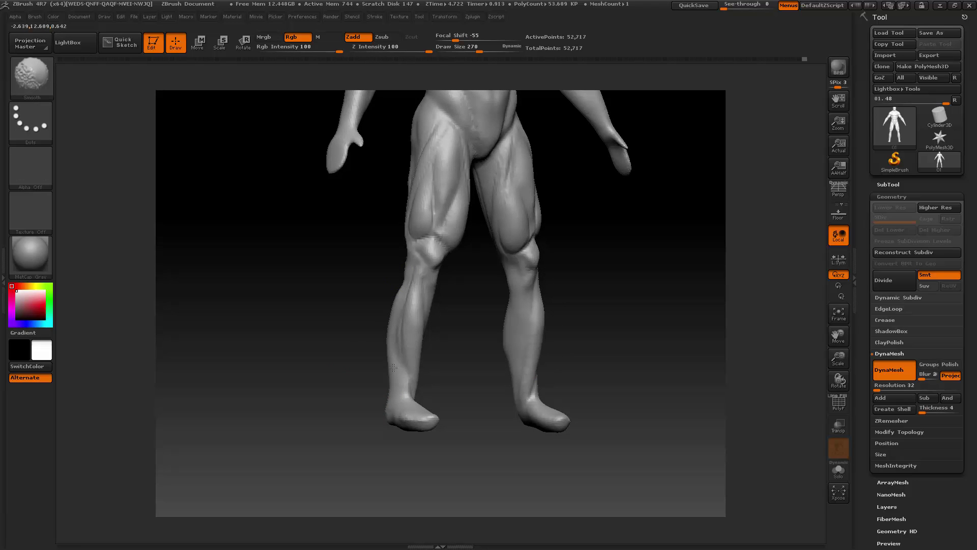
pyautogui.keyDown('shift'); pyautogui.moveTo(385, 402); pyautogui.dragTo(395, 387); pyautogui.keyUp('shift')
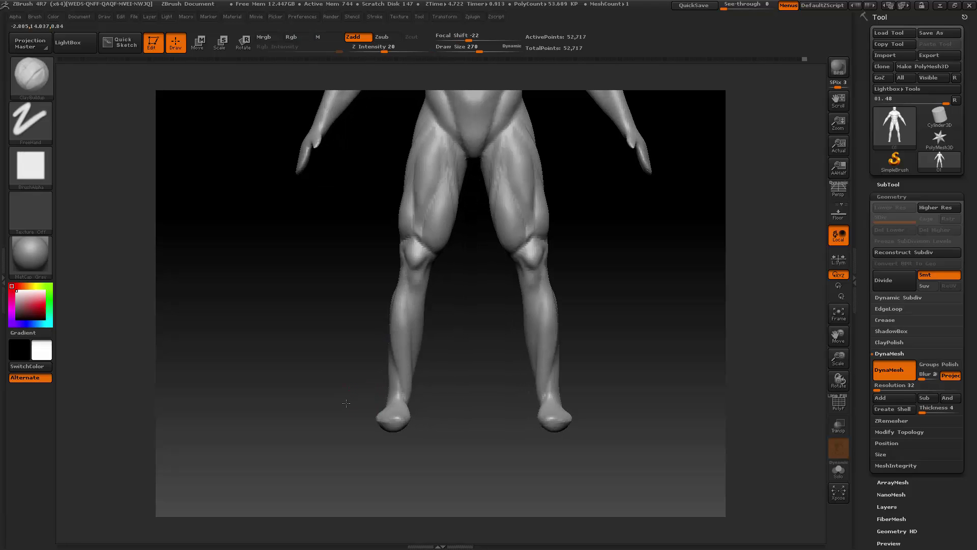
pyautogui.press('shift')
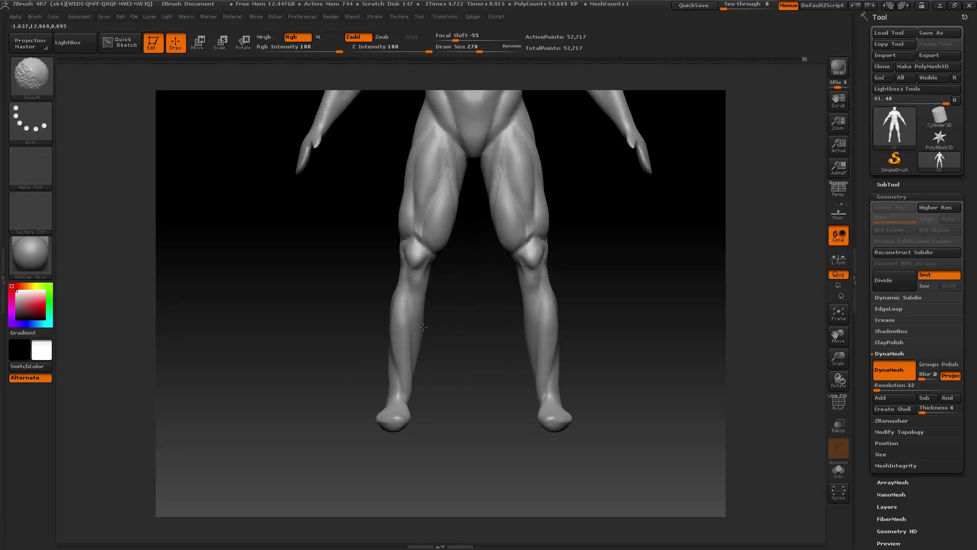
pyautogui.press('shift')
# - Sculpt the crease between and beneath the buttocks with ClayBuildup from the back view and smooth it at draw size 426
pyautogui.press('b')
pyautogui.press('c')
pyautogui.press('b')
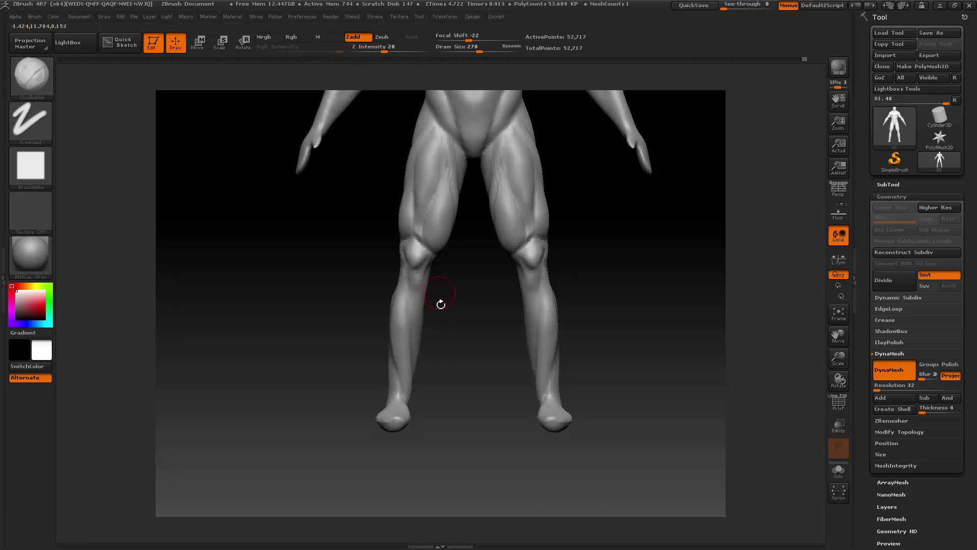
pyautogui.moveTo(473, 303); pyautogui.dragTo(406, 297)
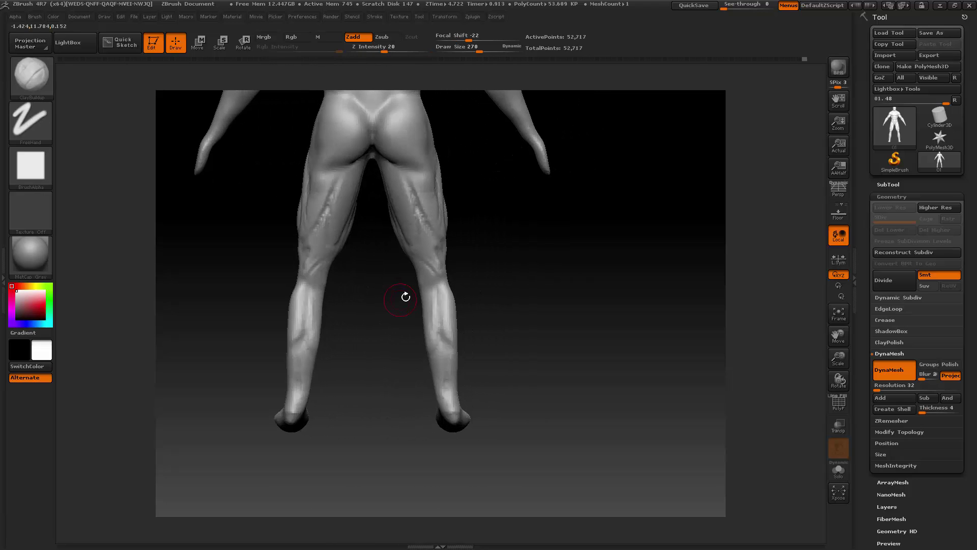
pyautogui.moveTo(838, 336); pyautogui.dragTo(861, 338)
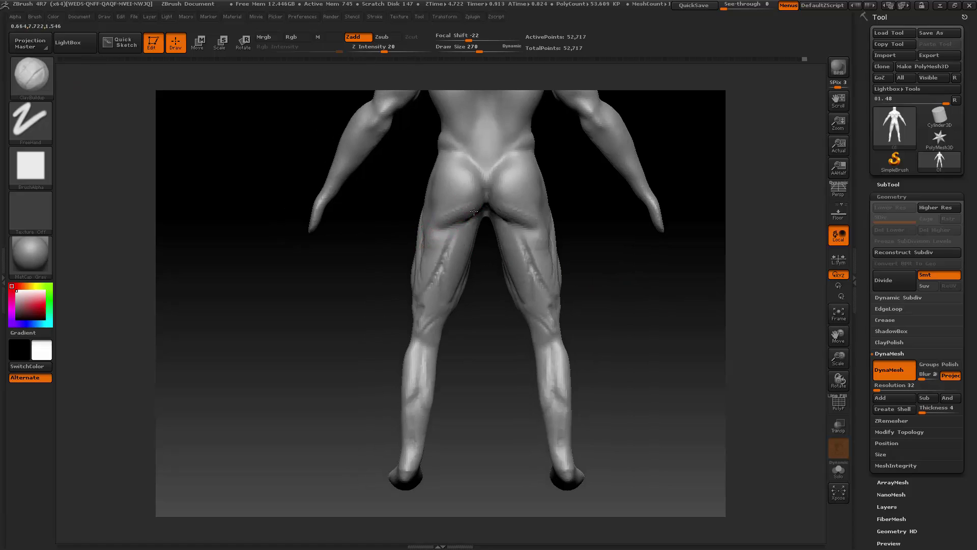
pyautogui.moveTo(474, 211)
pyautogui.mouseDown()
pyautogui.moveTo(437, 222)
pyautogui.moveTo(449, 201)
pyautogui.moveTo(437, 208)
pyautogui.moveTo(480, 206)
pyautogui.mouseUp()
pyautogui.press('space')
pyautogui.keyDown('shift'); pyautogui.moveTo(476, 201); pyautogui.dragTo(455, 210); pyautogui.keyUp('shift')
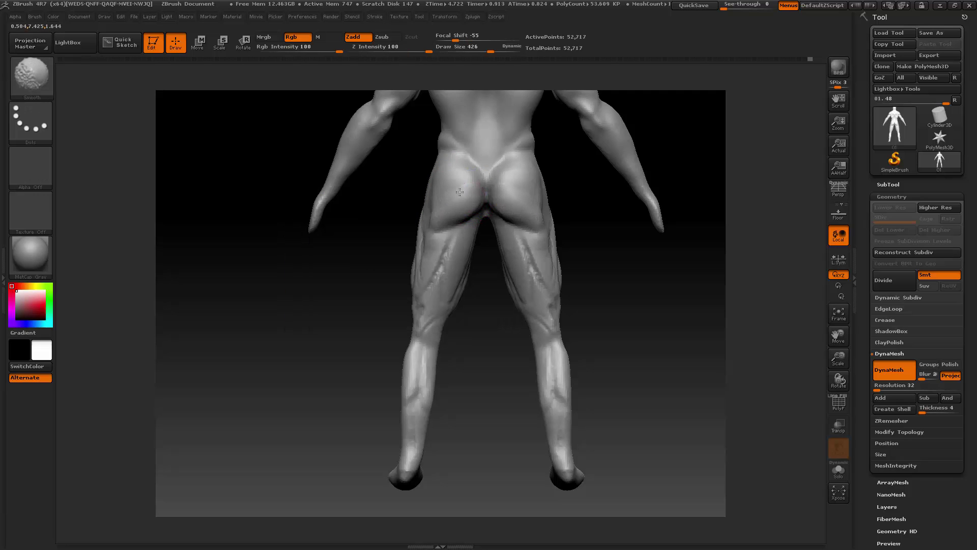
# - Refine the lower edge of the buttocks where they meet the thighs with ClayBuildup from angled and straight back views
pyautogui.moveTo(377, 270); pyautogui.dragTo(466, 214)
pyautogui.press('space')
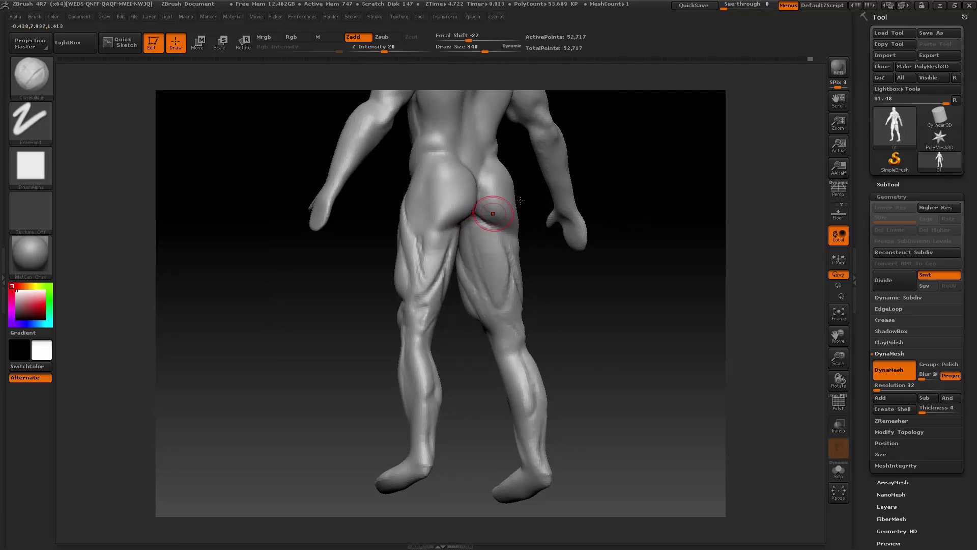
pyautogui.keyDown('shift'); pyautogui.moveTo(495, 214); pyautogui.dragTo(463, 218, button='right'); pyautogui.keyUp('shift')
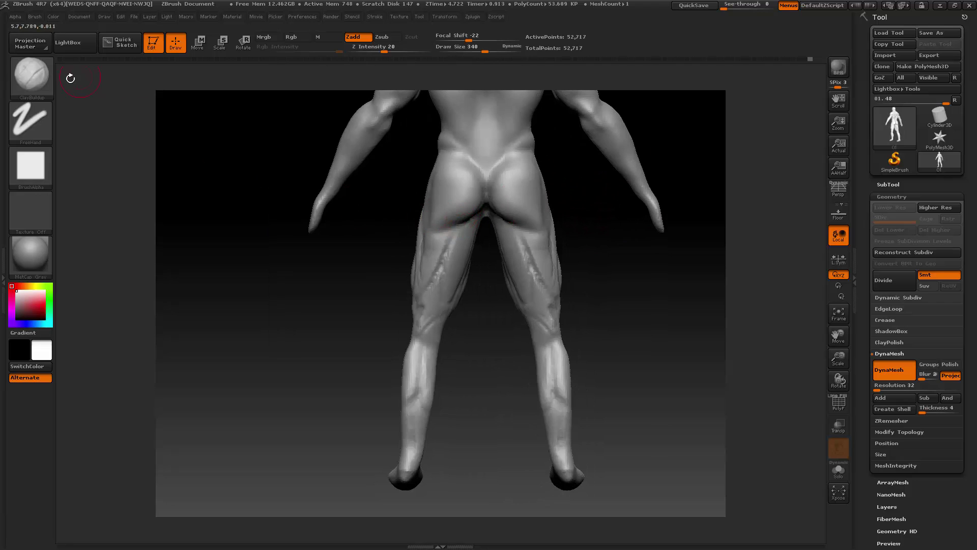
# - Carve the inner crease beneath the buttocks with the Standard brush at draw size 304
pyautogui.press('b')
pyautogui.click(403, 84)
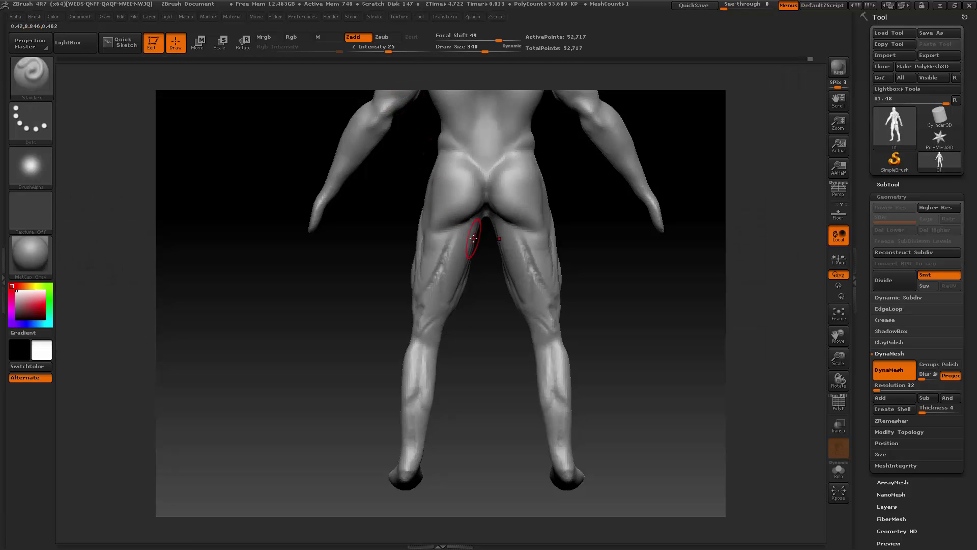
pyautogui.press('space')
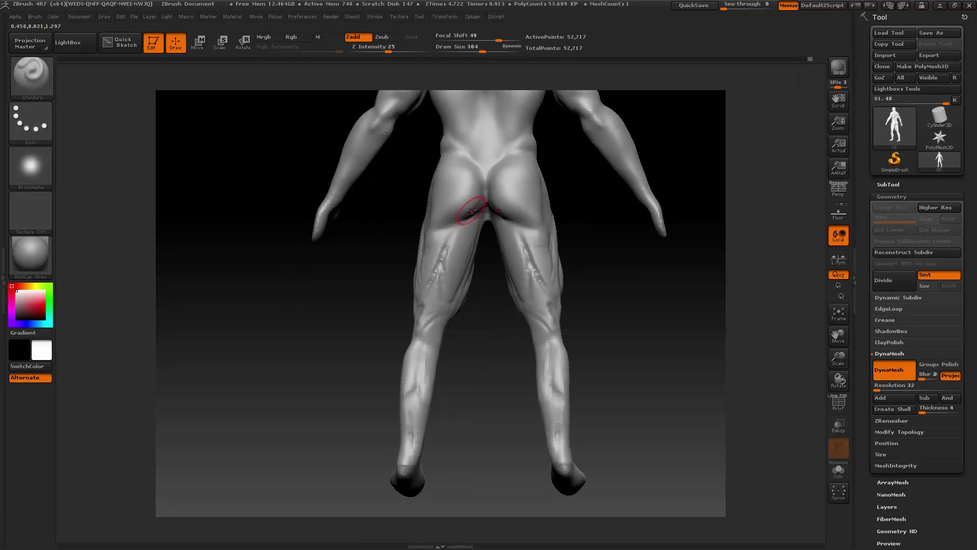
pyautogui.moveTo(469, 213)
pyautogui.keyDown('alt'); pyautogui.mouseDown()
pyautogui.moveTo(441, 225)
pyautogui.moveTo(445, 231)
pyautogui.moveTo(465, 208)
pyautogui.mouseUp(); pyautogui.keyUp('alt')
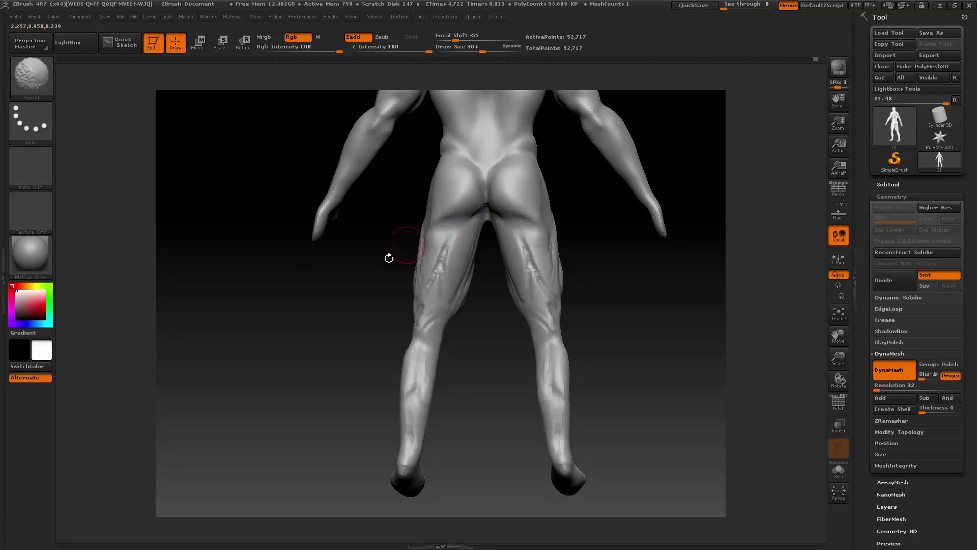
# - Smooth the backs of the thighs, knees and calves at draw size 426 from the back view
pyautogui.press('b')
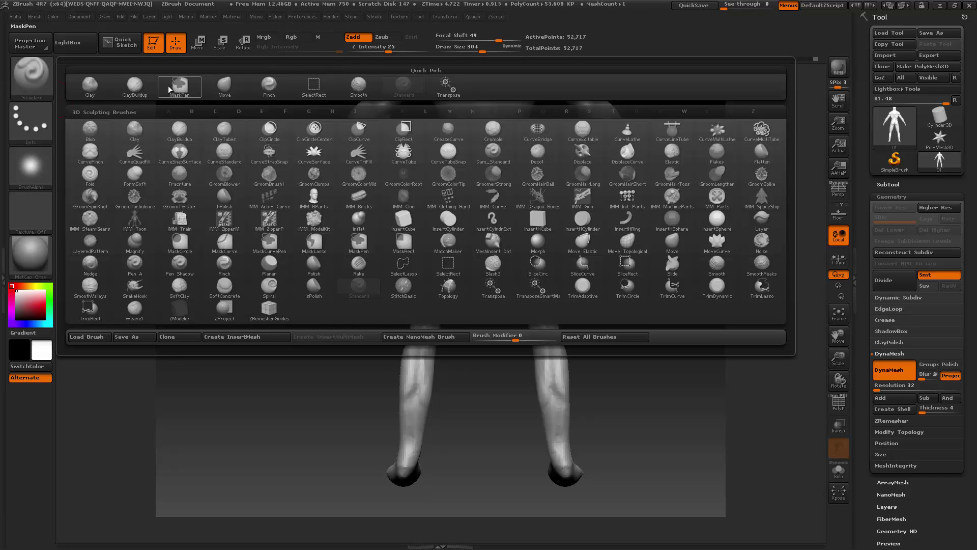
pyautogui.press('c')
pyautogui.press('b')
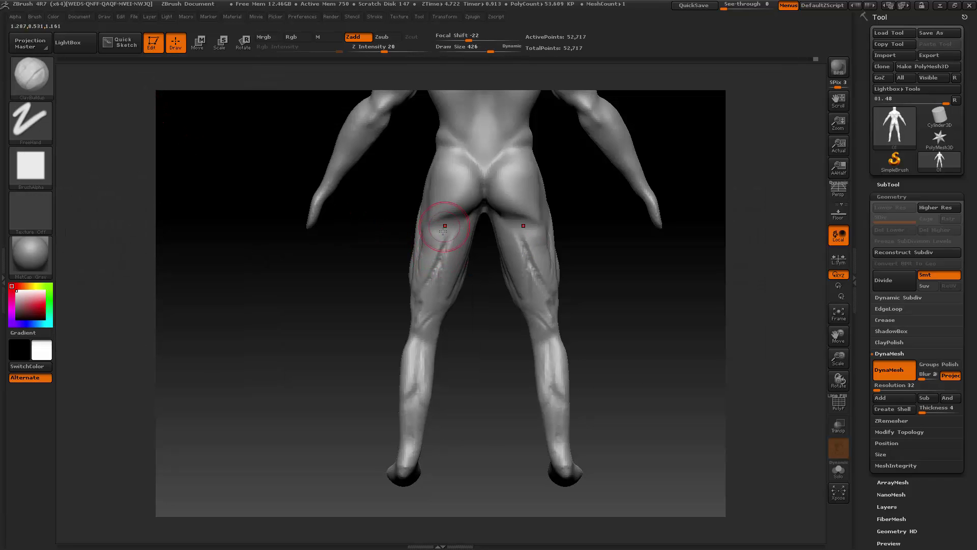
pyautogui.click(41, 81)
pyautogui.click(405, 84)
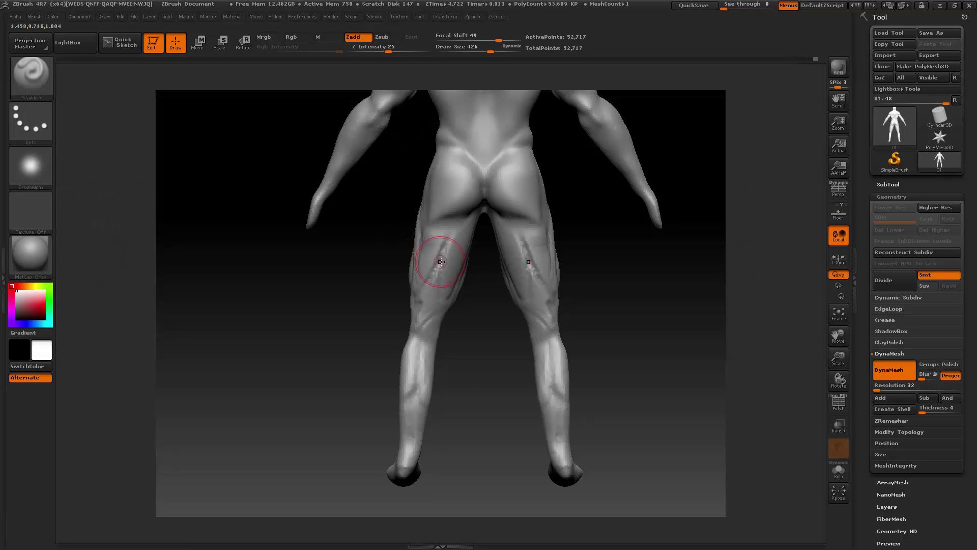
pyautogui.keyDown('shift'); pyautogui.moveTo(438, 265); pyautogui.dragTo(429, 263); pyautogui.keyUp('shift')
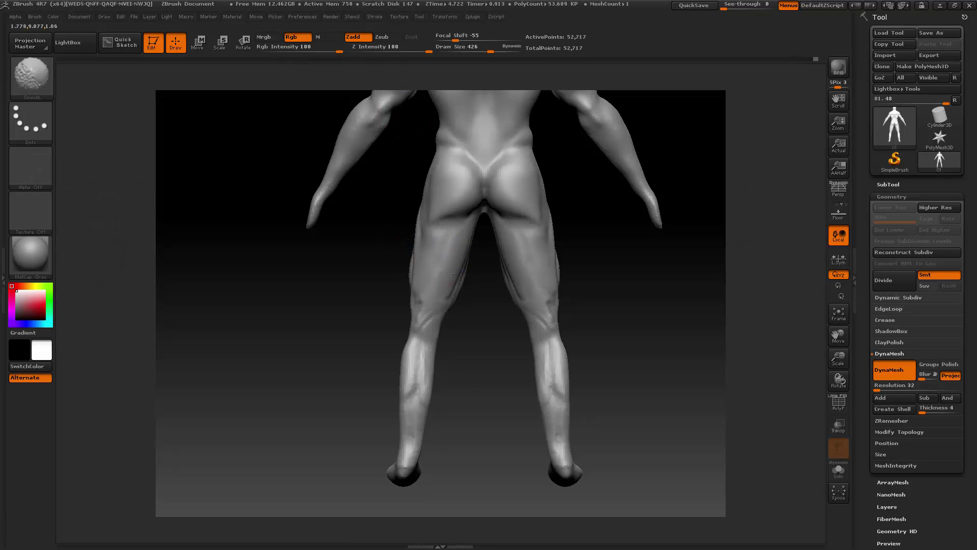
pyautogui.moveTo(417, 317); pyautogui.dragTo(423, 368)
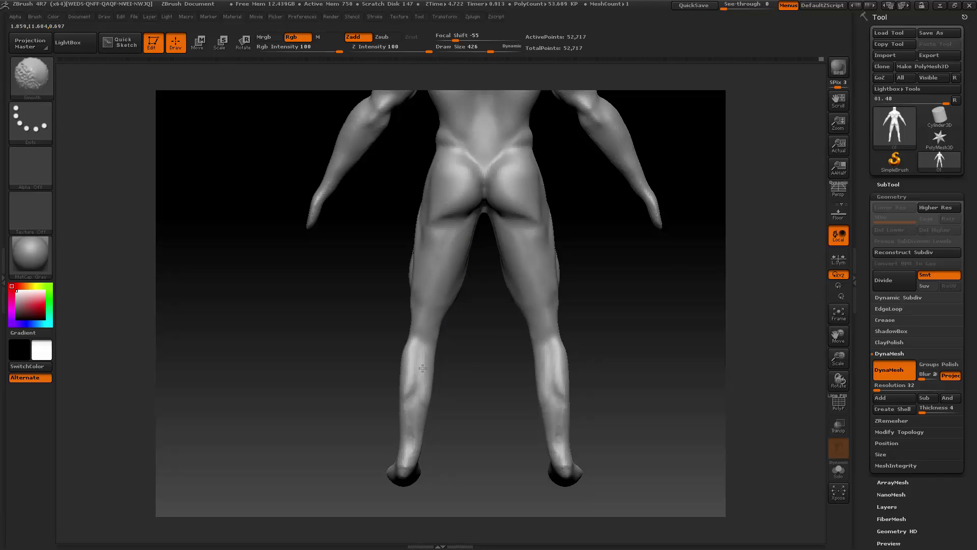
# - Mark the dividing lines down the back thighs and calves and across the knee backs with the Standard brush at draw size 208
pyautogui.click(33, 79)
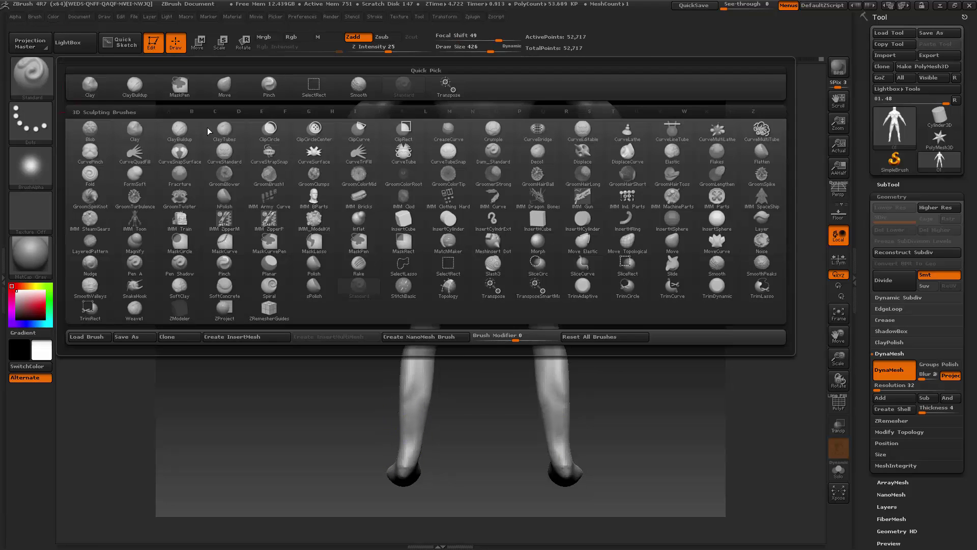
pyautogui.press('space')
pyautogui.moveTo(312, 381); pyautogui.dragTo(302, 382)
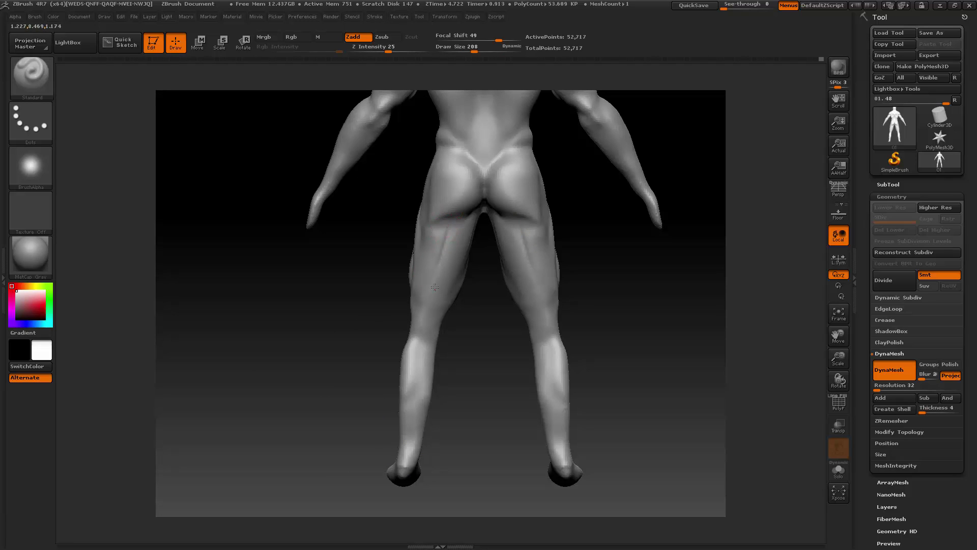
pyautogui.moveTo(437, 267); pyautogui.dragTo(424, 377)
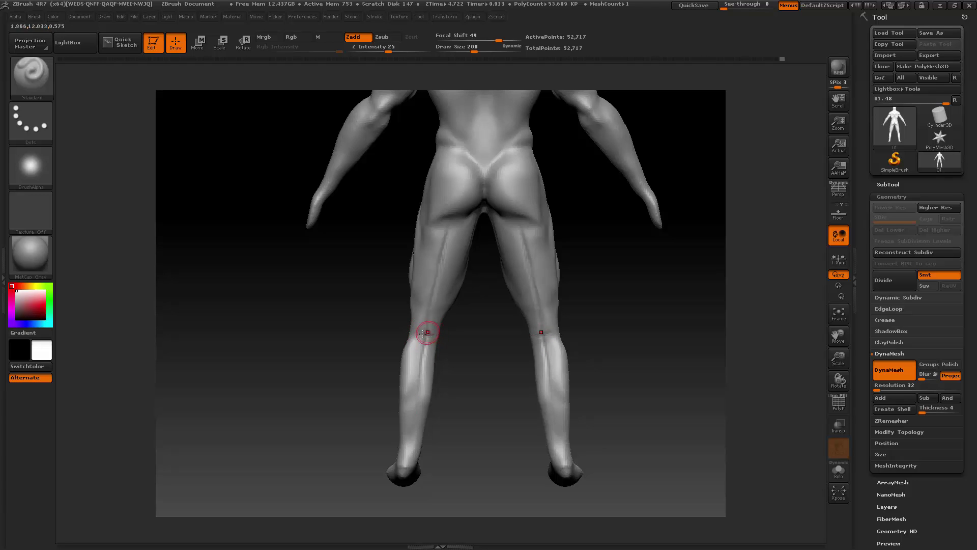
pyautogui.moveTo(423, 330)
pyautogui.mouseDown()
pyautogui.moveTo(414, 332)
pyautogui.moveTo(445, 336)
pyautogui.mouseUp()
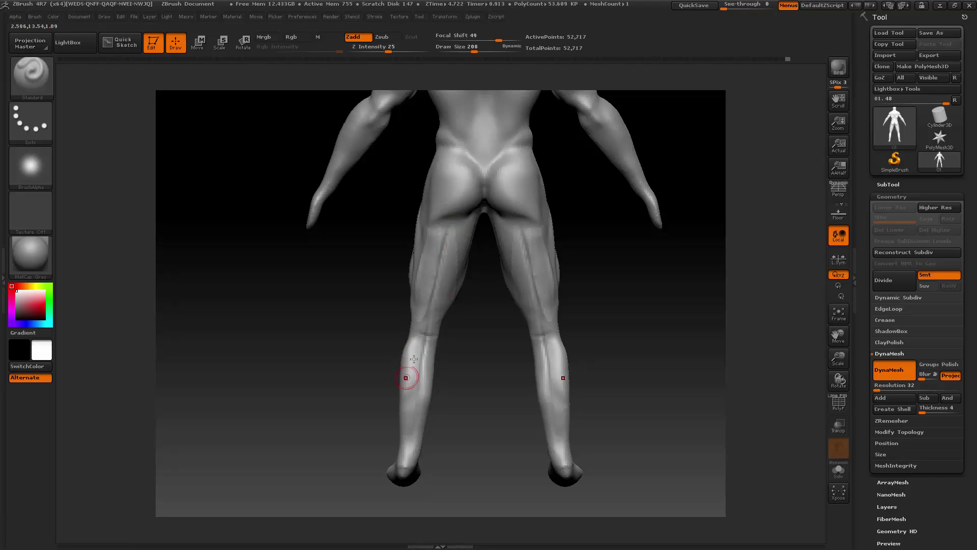
pyautogui.click(33, 89)
pyautogui.click(193, 93)
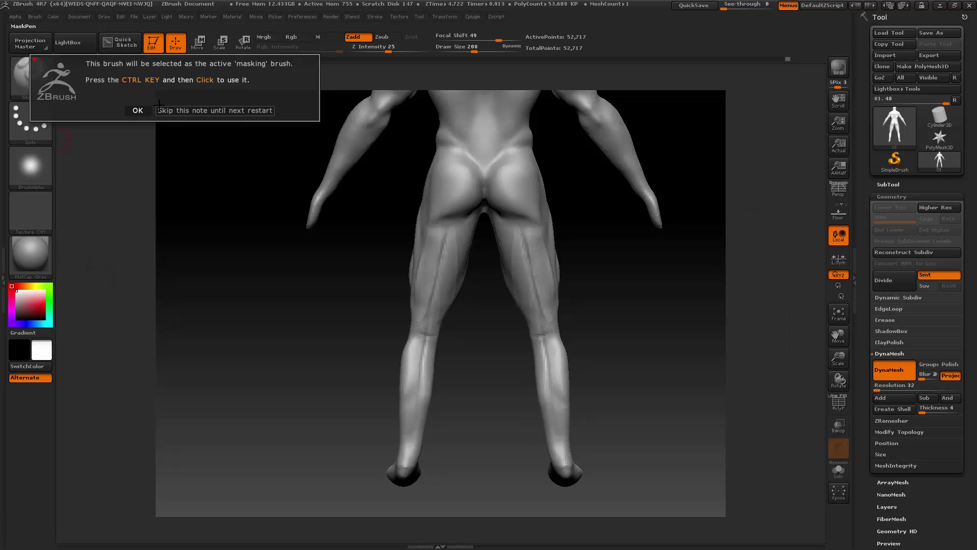
pyautogui.click(140, 111)
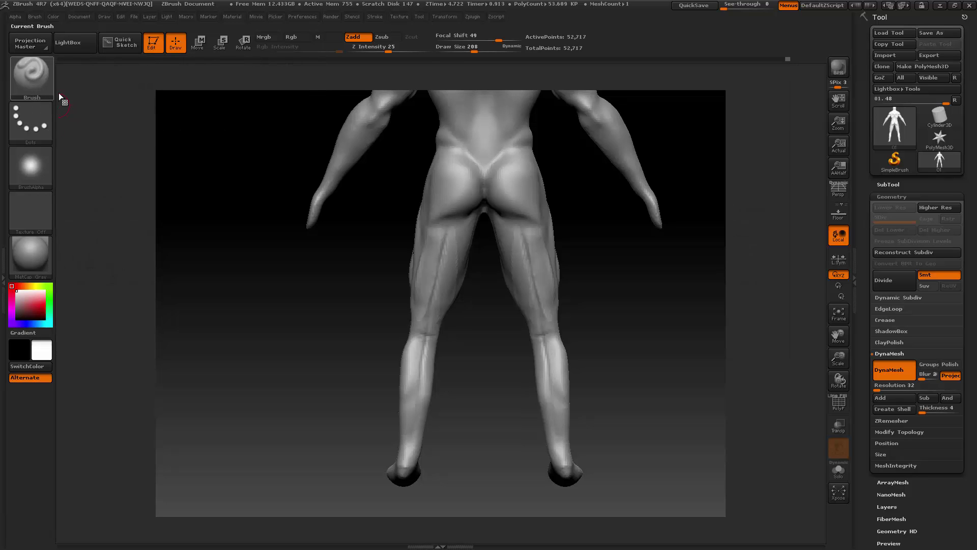
# - Build up the hamstring muscles on the backs of the thighs with ClayBuildup at draw size 417
pyautogui.click(52, 92)
pyautogui.click(137, 97)
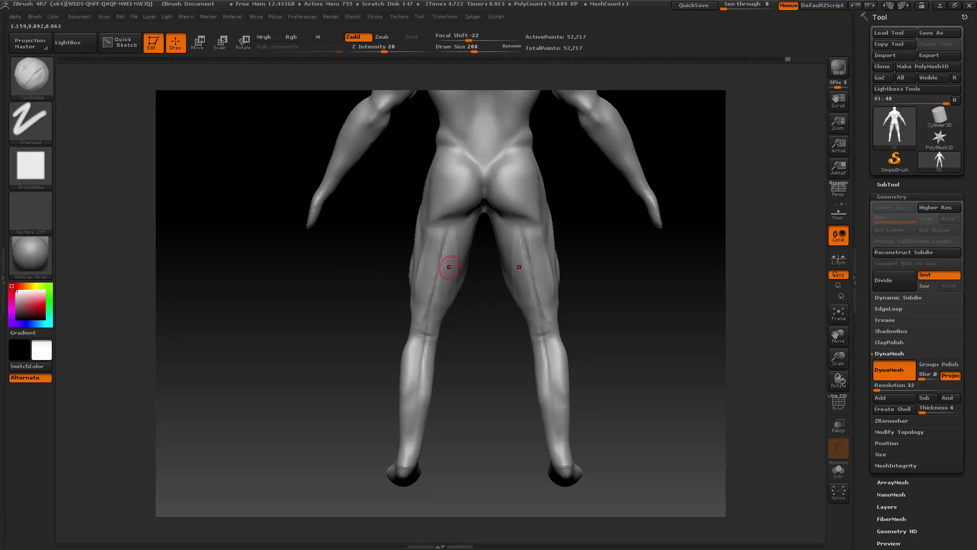
pyautogui.press('space')
pyautogui.moveTo(428, 279); pyautogui.dragTo(437, 236)
pyautogui.moveTo(359, 312)
pyautogui.mouseDown()
pyautogui.moveTo(424, 255)
pyautogui.moveTo(413, 292)
pyautogui.moveTo(336, 330)
pyautogui.mouseUp()
pyautogui.moveTo(427, 243); pyautogui.dragTo(417, 299)
pyautogui.moveTo(367, 321); pyautogui.dragTo(285, 336)
pyautogui.moveTo(460, 249)
pyautogui.mouseDown()
pyautogui.moveTo(454, 255)
pyautogui.moveTo(461, 245)
pyautogui.moveTo(474, 255)
pyautogui.moveTo(469, 232)
pyautogui.moveTo(461, 288)
pyautogui.moveTo(461, 265)
pyautogui.mouseUp()
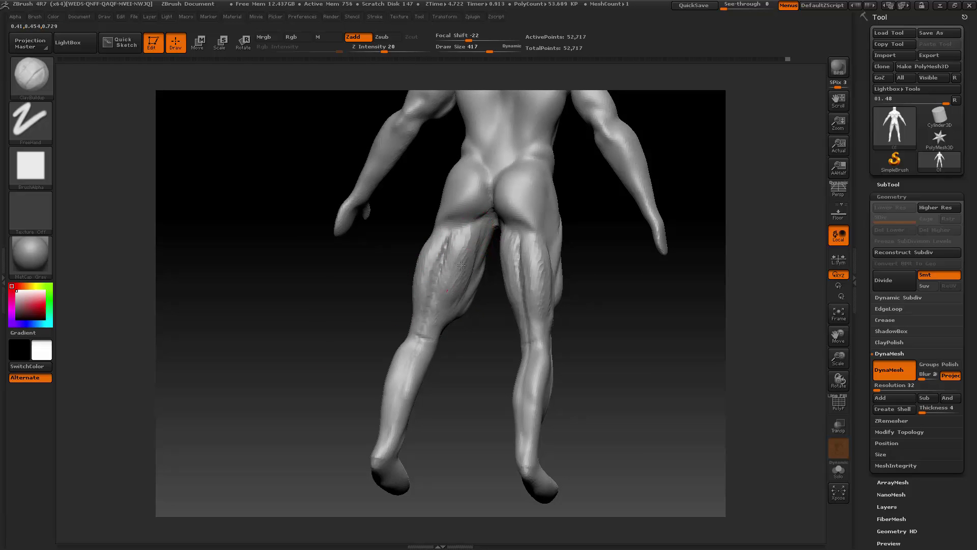
# - Fill out the inner and lower hamstrings down to the knees with ClayBuildup from angled back views
pyautogui.moveTo(437, 322)
pyautogui.mouseDown()
pyautogui.moveTo(458, 242)
pyautogui.moveTo(452, 304)
pyautogui.mouseUp()
pyautogui.moveTo(454, 312); pyautogui.dragTo(469, 255, button='right')
pyautogui.moveTo(469, 245); pyautogui.dragTo(479, 248)
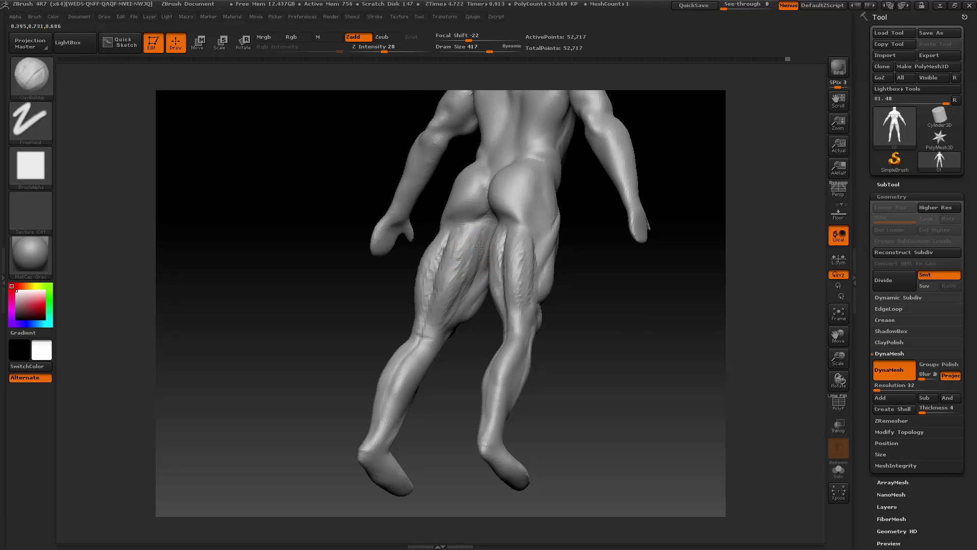
pyautogui.moveTo(446, 321)
pyautogui.mouseDown()
pyautogui.moveTo(466, 240)
pyautogui.moveTo(448, 270)
pyautogui.moveTo(439, 263)
pyautogui.mouseUp()
pyautogui.moveTo(371, 309); pyautogui.dragTo(403, 326)
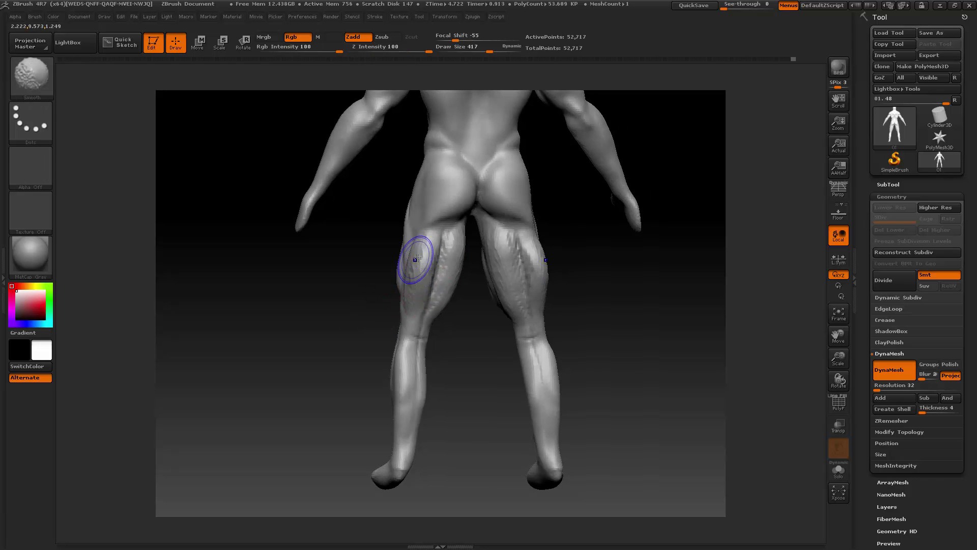
# - Smooth the built-up hamstrings across the backs of both thighs at draw size 417
pyautogui.moveTo(407, 258)
pyautogui.mouseDown()
pyautogui.moveTo(454, 256)
pyautogui.moveTo(420, 268)
pyautogui.moveTo(462, 245)
pyautogui.mouseUp()
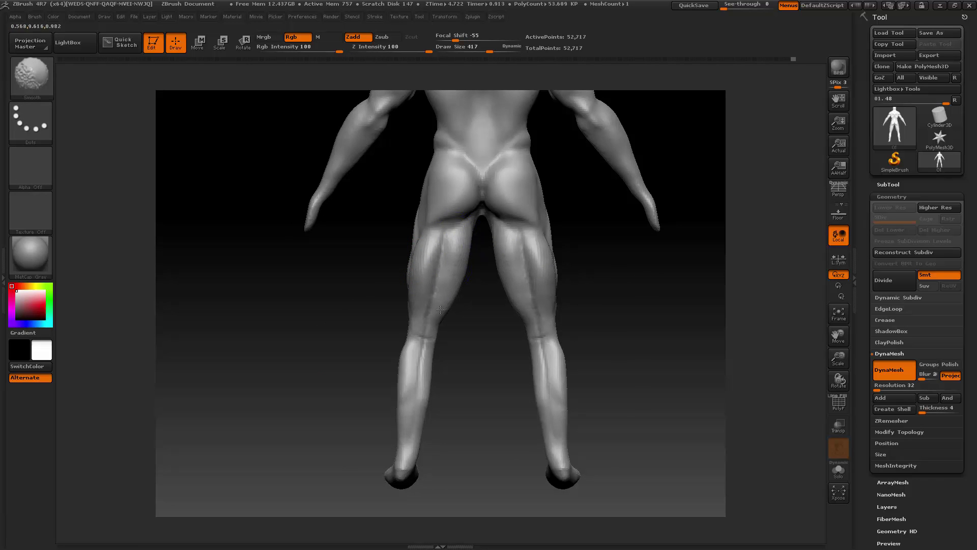
pyautogui.moveTo(344, 314)
pyautogui.mouseDown()
pyautogui.moveTo(383, 322)
pyautogui.moveTo(414, 279)
pyautogui.moveTo(399, 257)
pyautogui.moveTo(393, 295)
pyautogui.mouseUp()
pyautogui.press('shift')
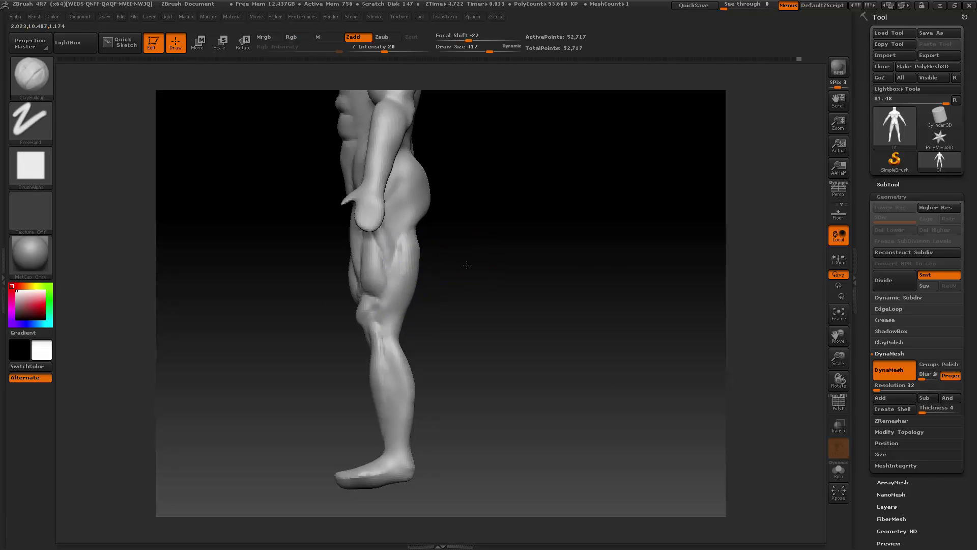
# - Refine the knee backs with ClayBuildup at draw size 332 and adjust the outer knee contour with the Move brush at draw size 549
pyautogui.keyDown('shift'); pyautogui.moveTo(466, 265); pyautogui.dragTo(401, 326); pyautogui.keyUp('shift')
pyautogui.press('space')
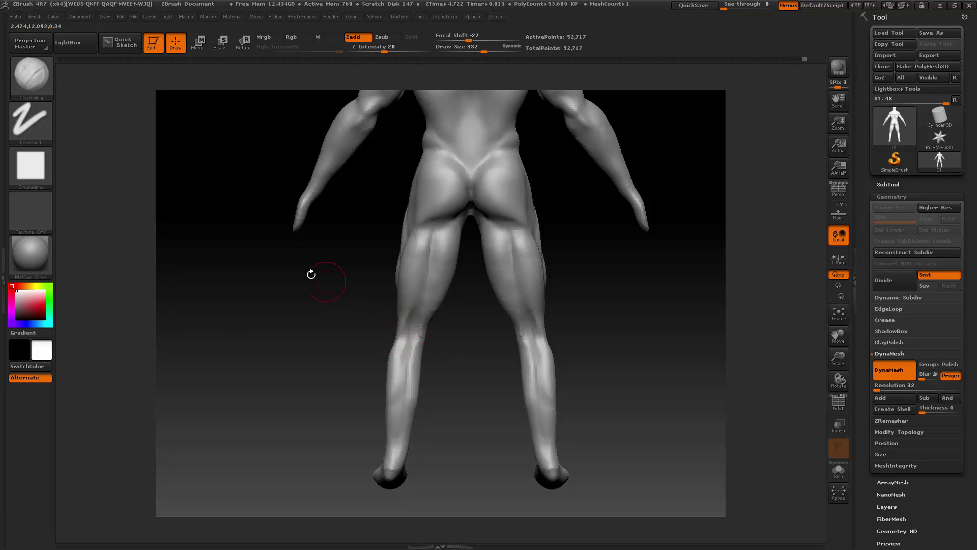
pyautogui.click(16, 81)
pyautogui.click(231, 85)
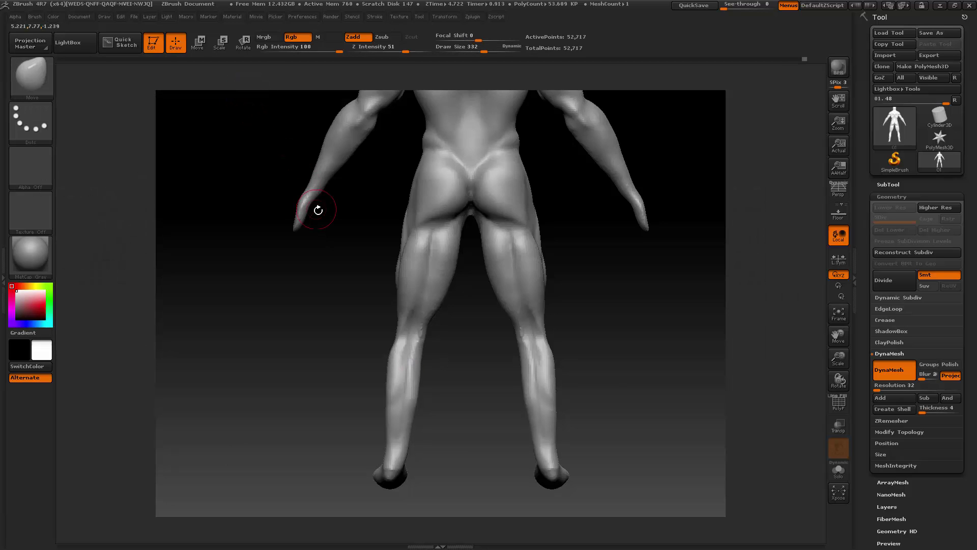
pyautogui.press('space')
pyautogui.moveTo(318, 210); pyautogui.dragTo(332, 210)
pyautogui.moveTo(400, 342); pyautogui.dragTo(395, 340)
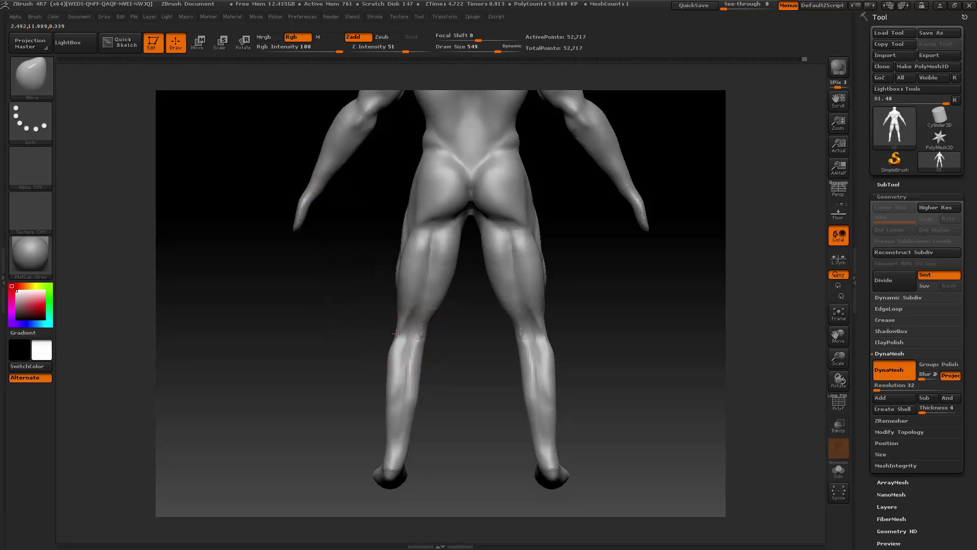
# - Sculpt the hollows and tendons behind the knees with ClayBuildup at draw size 290
pyautogui.click(47, 80)
pyautogui.click(152, 106)
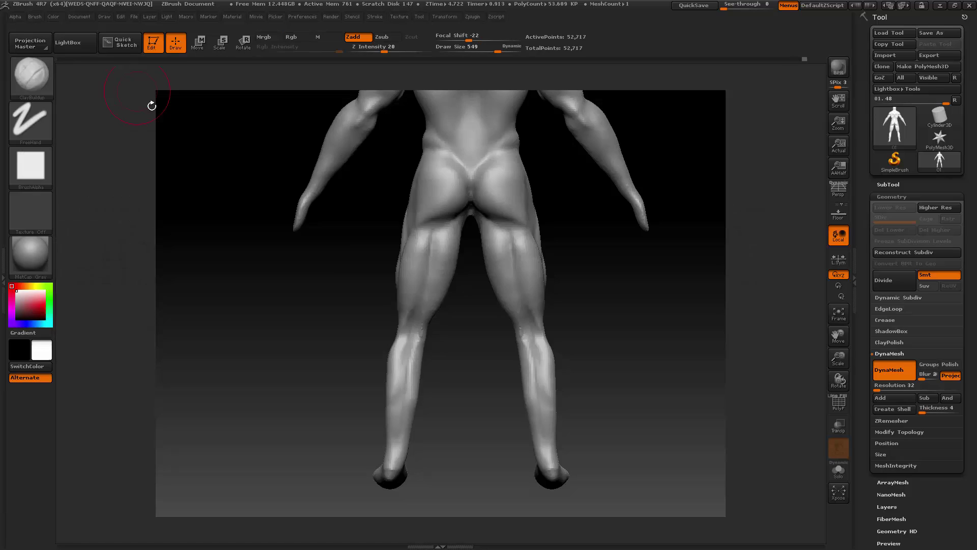
pyautogui.press('space')
pyautogui.moveTo(414, 292); pyautogui.dragTo(411, 317)
pyautogui.press('space')
pyautogui.press('space')
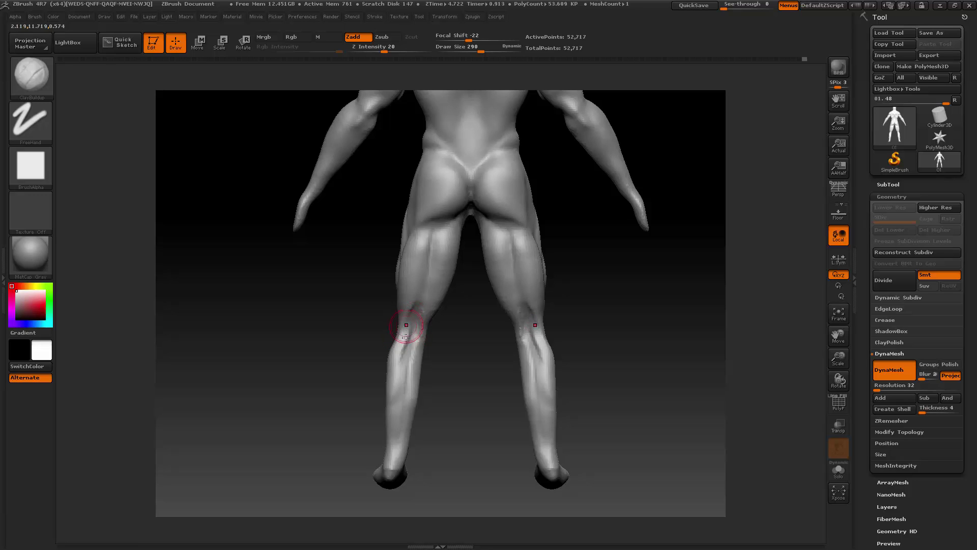
pyautogui.moveTo(405, 337)
pyautogui.mouseDown()
pyautogui.moveTo(396, 393)
pyautogui.moveTo(405, 336)
pyautogui.mouseUp()
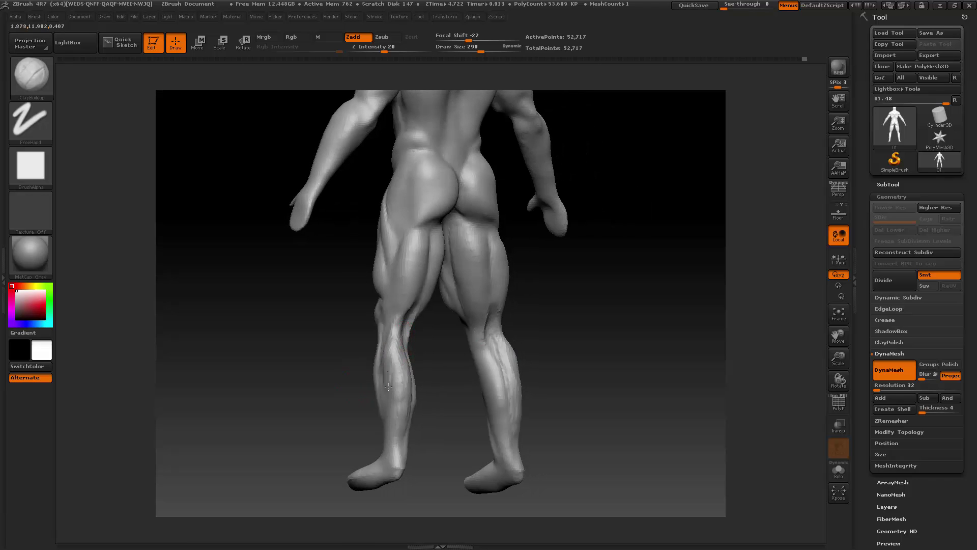
# - Shape the outer calf muscles from angled back views with ClayBuildup and smooth them at draw size 290
pyautogui.moveTo(388, 388); pyautogui.dragTo(395, 422)
pyautogui.moveTo(347, 383); pyautogui.dragTo(405, 362)
pyautogui.moveTo(456, 323)
pyautogui.mouseDown()
pyautogui.moveTo(421, 339)
pyautogui.moveTo(392, 332)
pyautogui.moveTo(415, 356)
pyautogui.mouseUp()
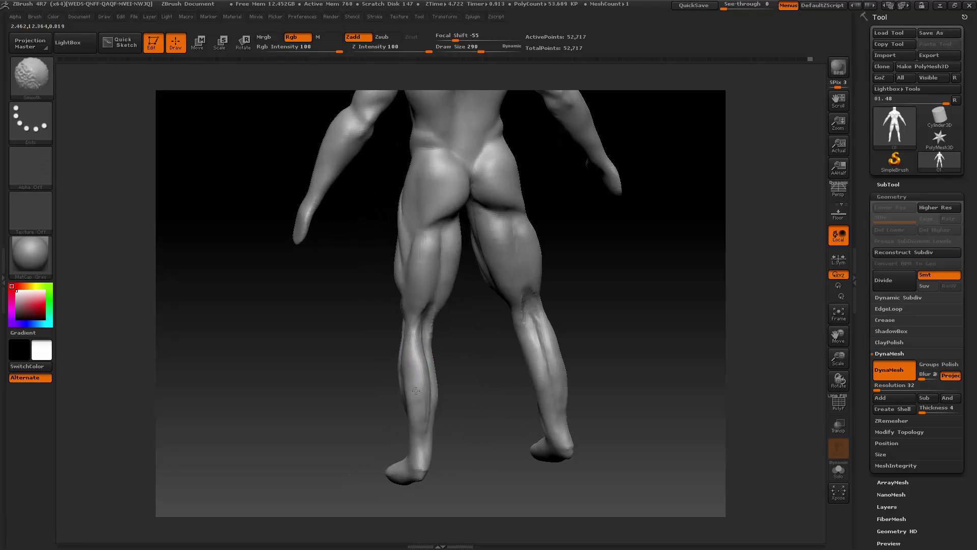
pyautogui.keyDown('shift'); pyautogui.moveTo(415, 390); pyautogui.dragTo(412, 416); pyautogui.keyUp('shift')
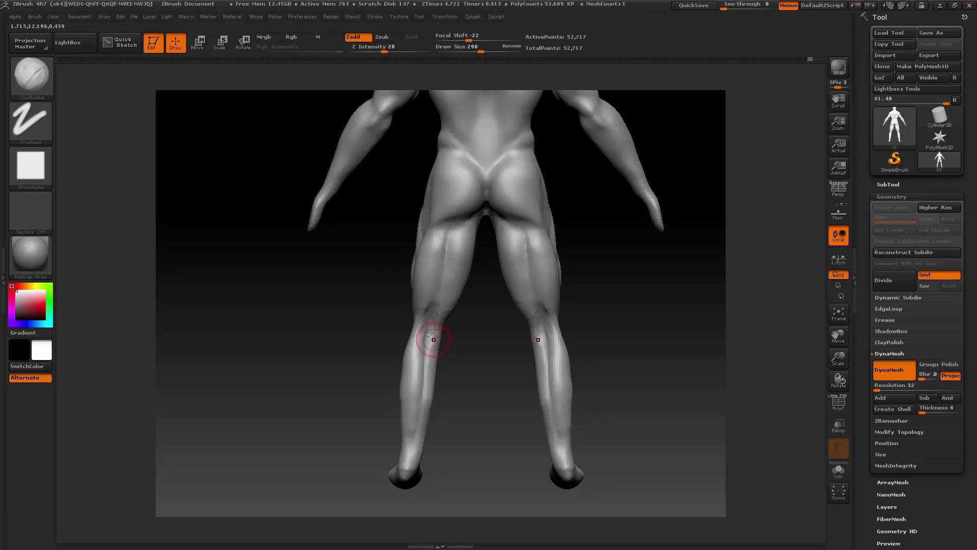
# - Build up the inner calf muscles from the knee backs downward with ClayBuildup at draw size 290
pyautogui.moveTo(453, 362)
pyautogui.mouseDown()
pyautogui.moveTo(423, 357)
pyautogui.moveTo(432, 390)
pyautogui.mouseUp()
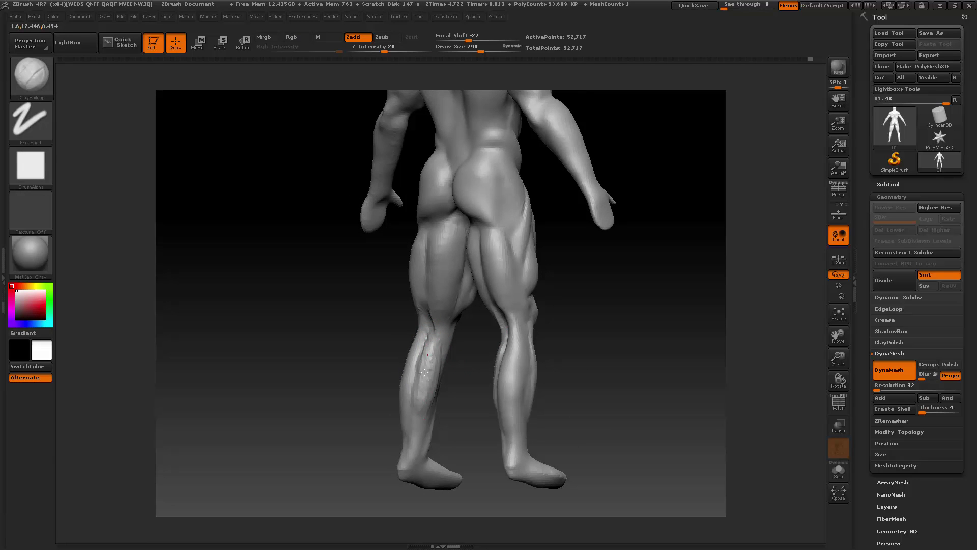
pyautogui.moveTo(428, 341); pyautogui.dragTo(427, 352)
pyautogui.moveTo(381, 387)
pyautogui.mouseDown()
pyautogui.moveTo(388, 376)
pyautogui.moveTo(412, 375)
pyautogui.mouseUp()
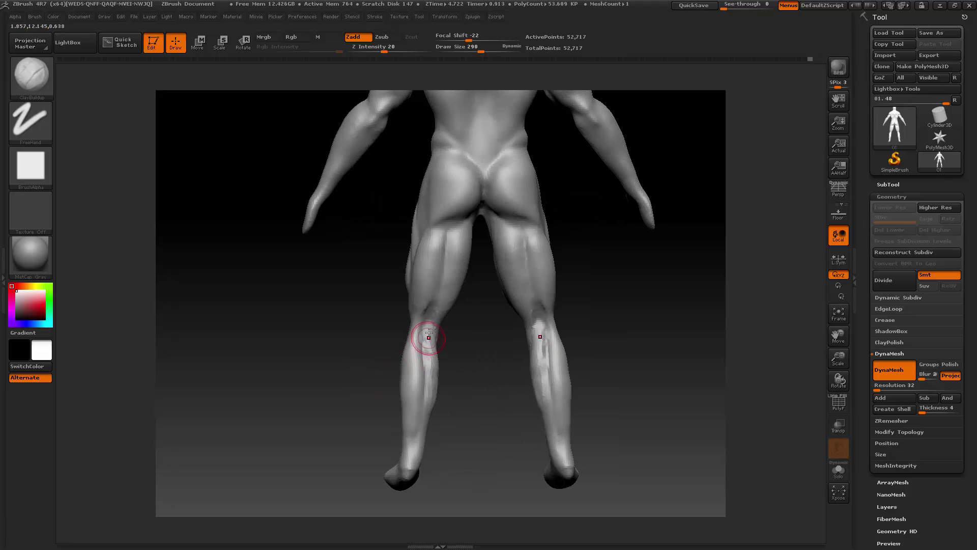
pyautogui.moveTo(429, 323); pyautogui.dragTo(423, 400)
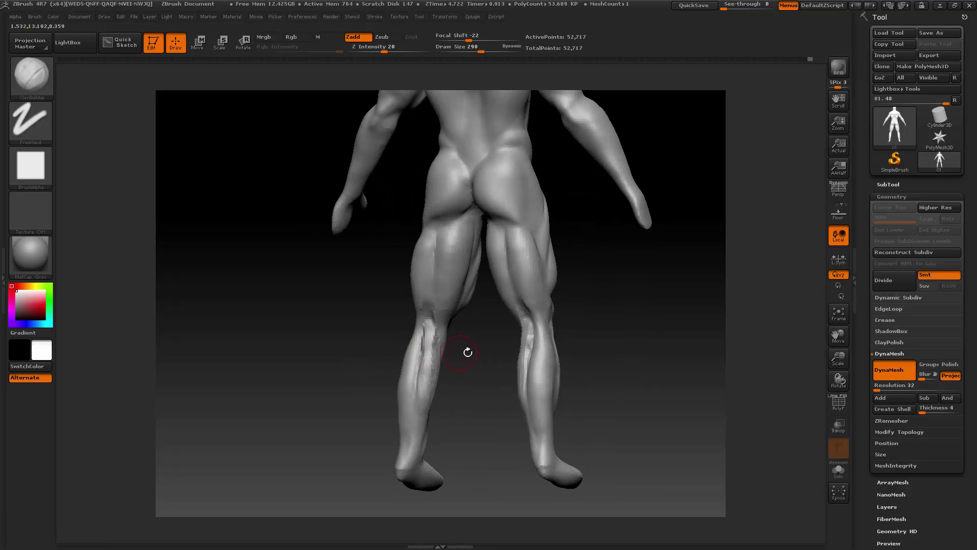
pyautogui.moveTo(468, 353); pyautogui.dragTo(438, 361)
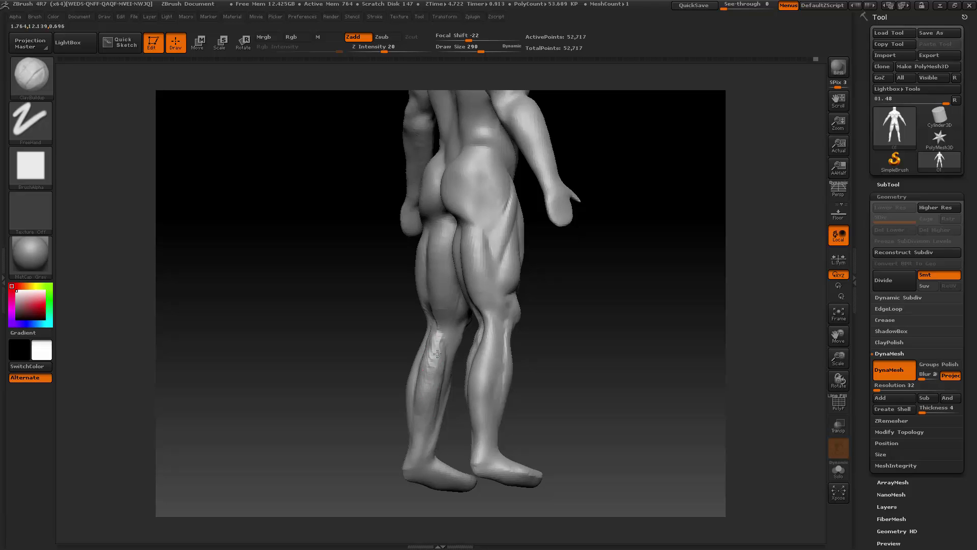
# - Fill out the inner calf contour with ClayBuildup from angled back and front views
pyautogui.moveTo(438, 354); pyautogui.dragTo(413, 363)
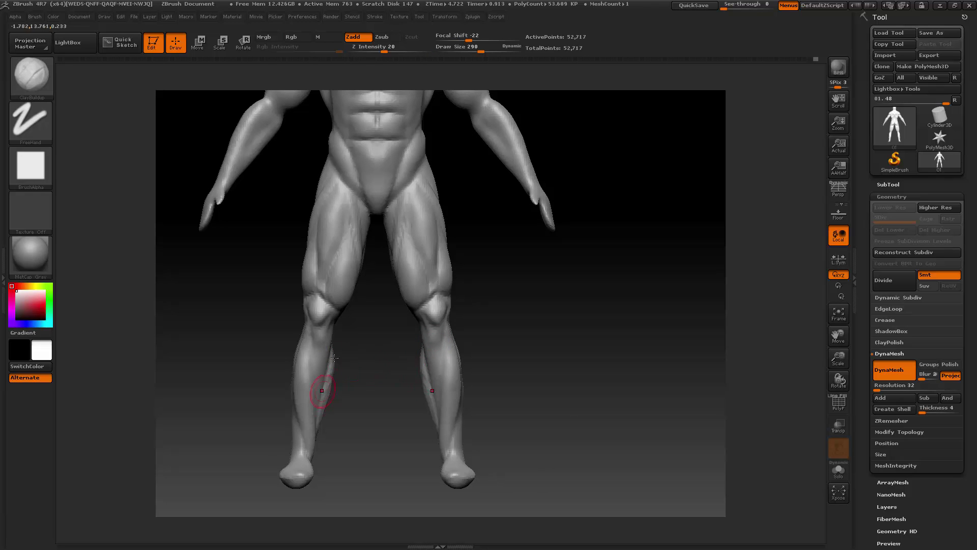
pyautogui.moveTo(371, 368); pyautogui.dragTo(353, 350)
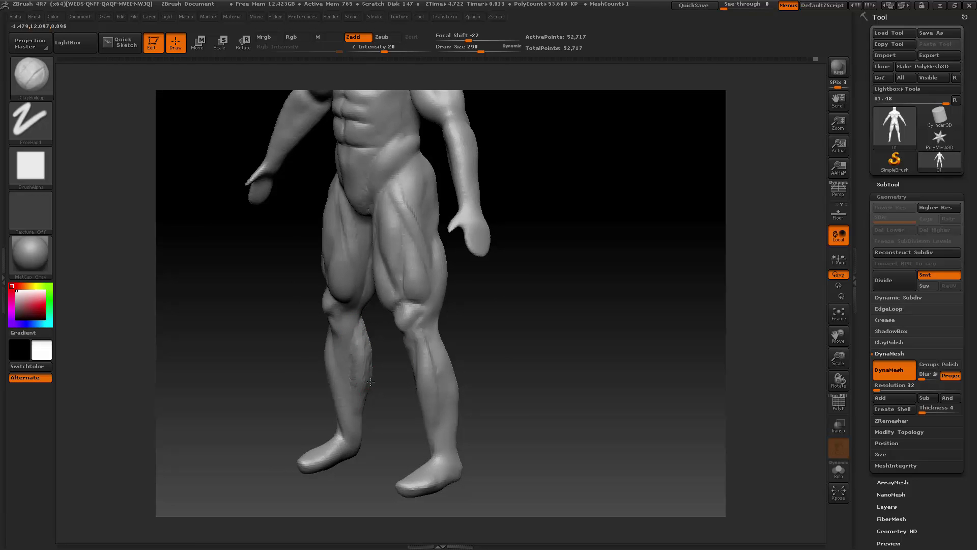
pyautogui.moveTo(371, 381); pyautogui.dragTo(379, 349)
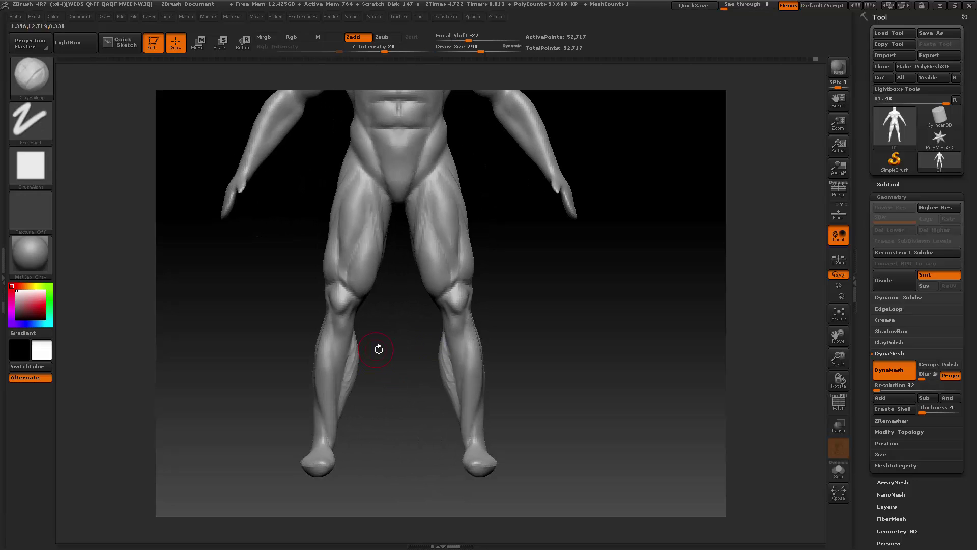
# - Smooth the inner calves and the backs of the knees at draw size 325
pyautogui.press('space')
pyautogui.press('shift')
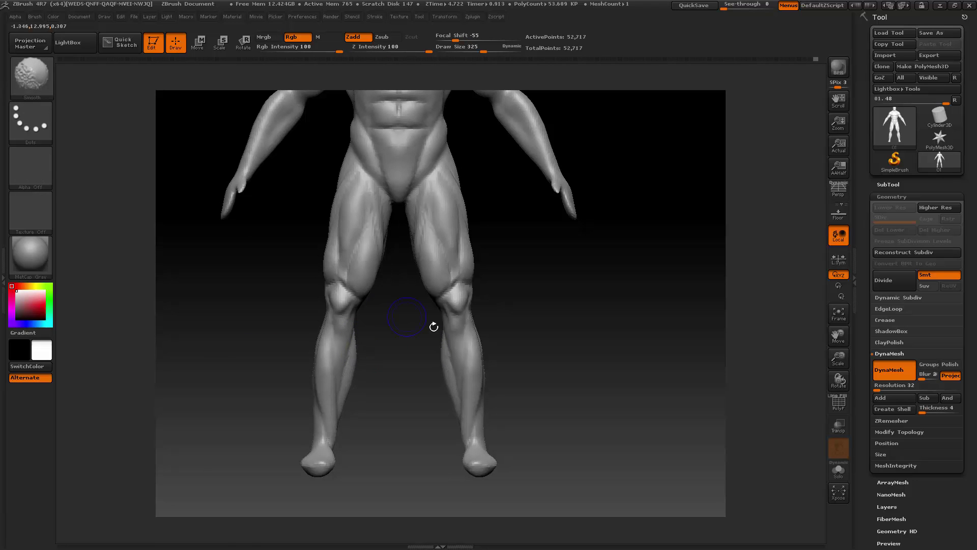
pyautogui.moveTo(519, 273); pyautogui.dragTo(460, 277)
pyautogui.press('shift')
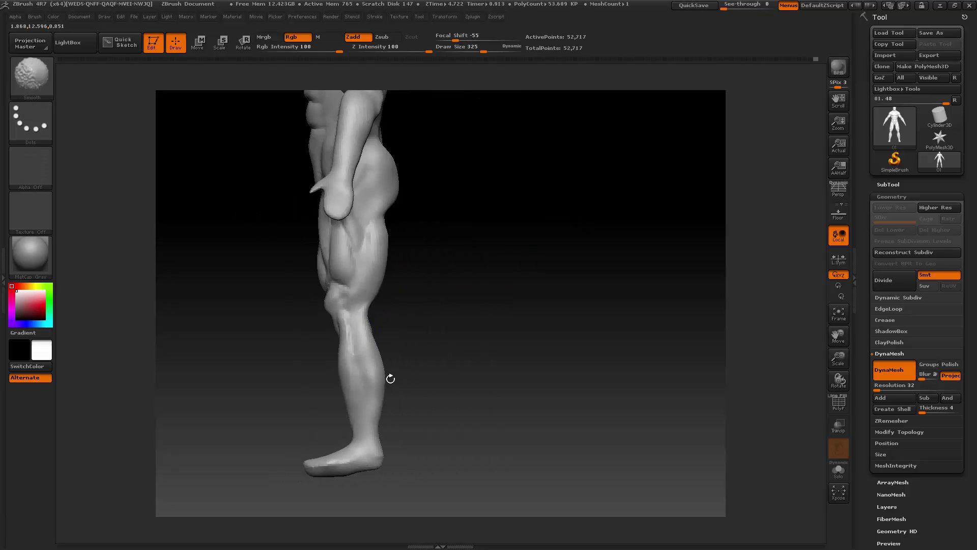
pyautogui.moveTo(390, 378); pyautogui.dragTo(394, 338)
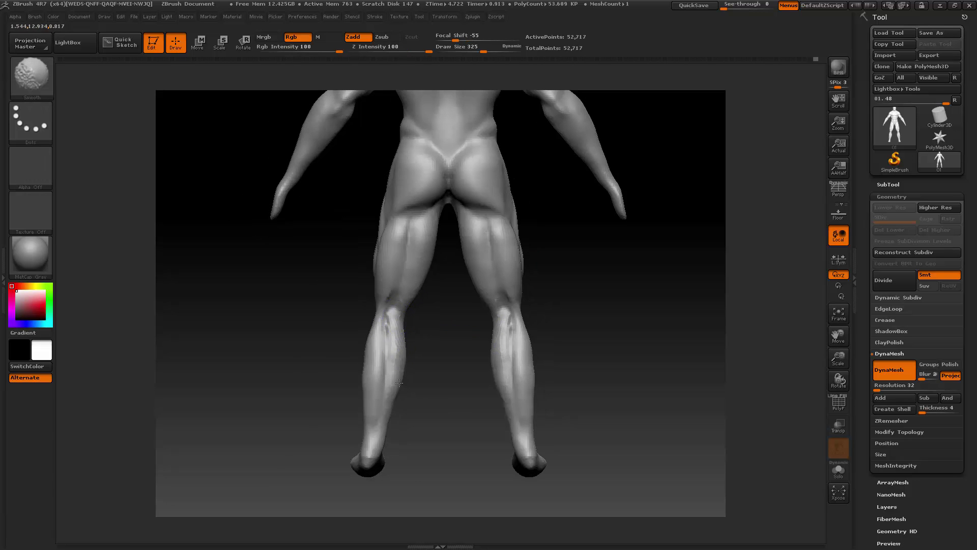
pyautogui.keyDown('shift'); pyautogui.moveTo(399, 383); pyautogui.dragTo(378, 363); pyautogui.keyUp('shift')
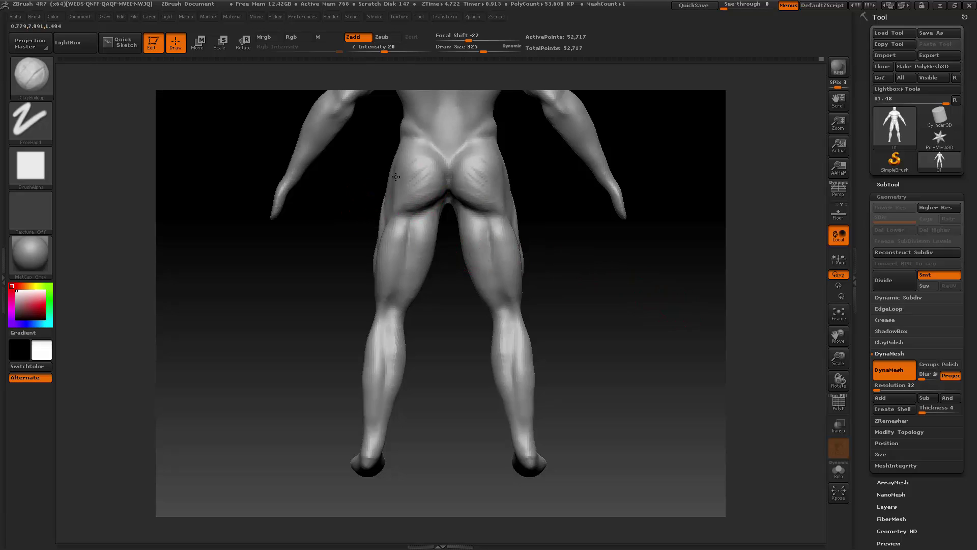
# - Build up the buttocks with ClayBuildup and smooth them at draw sizes 459 and 355
pyautogui.moveTo(396, 177)
pyautogui.mouseDown()
pyautogui.moveTo(399, 201)
pyautogui.moveTo(445, 170)
pyautogui.moveTo(418, 175)
pyautogui.mouseUp()
pyautogui.press('space')
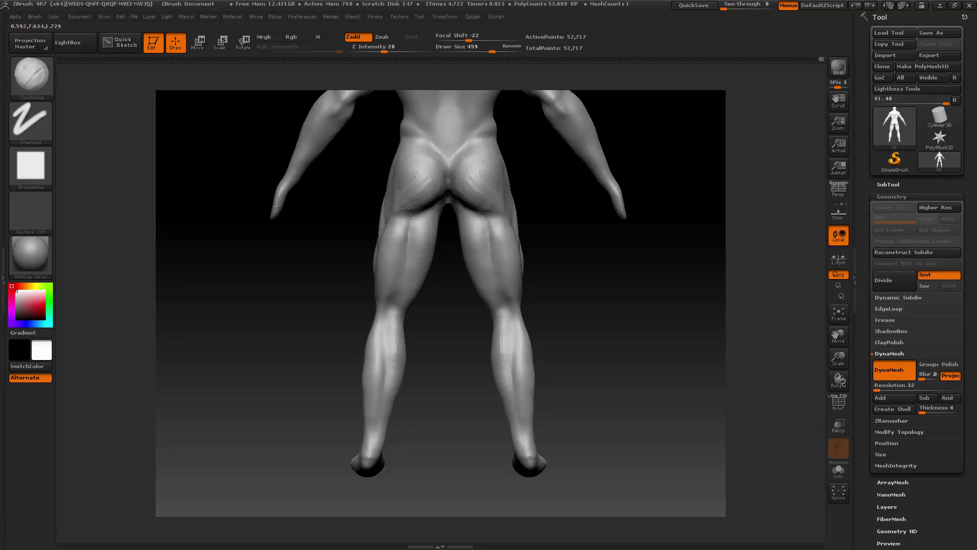
pyautogui.moveTo(407, 173)
pyautogui.keyDown('shift'); pyautogui.mouseDown()
pyautogui.moveTo(401, 195)
pyautogui.moveTo(441, 189)
pyautogui.mouseUp(); pyautogui.keyUp('shift')
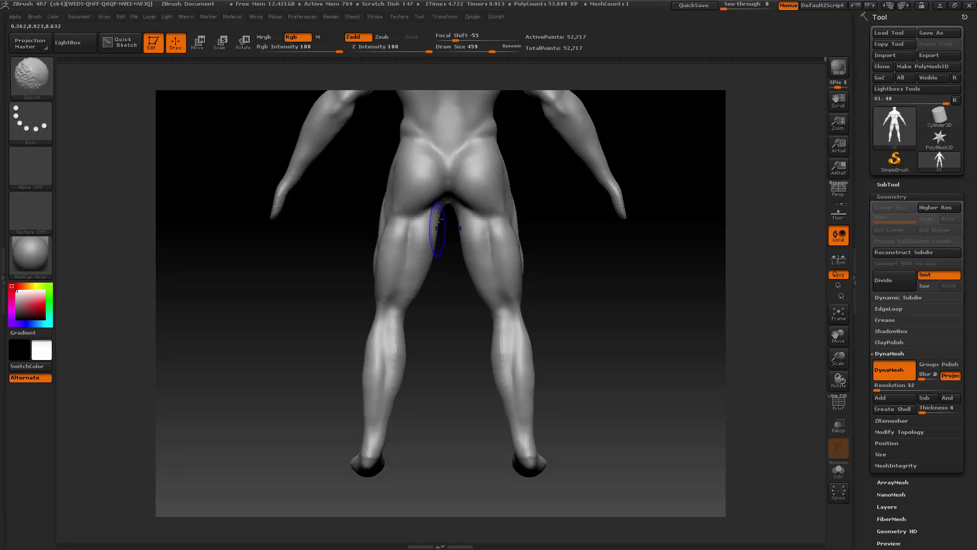
pyautogui.moveTo(571, 207); pyautogui.dragTo(465, 212)
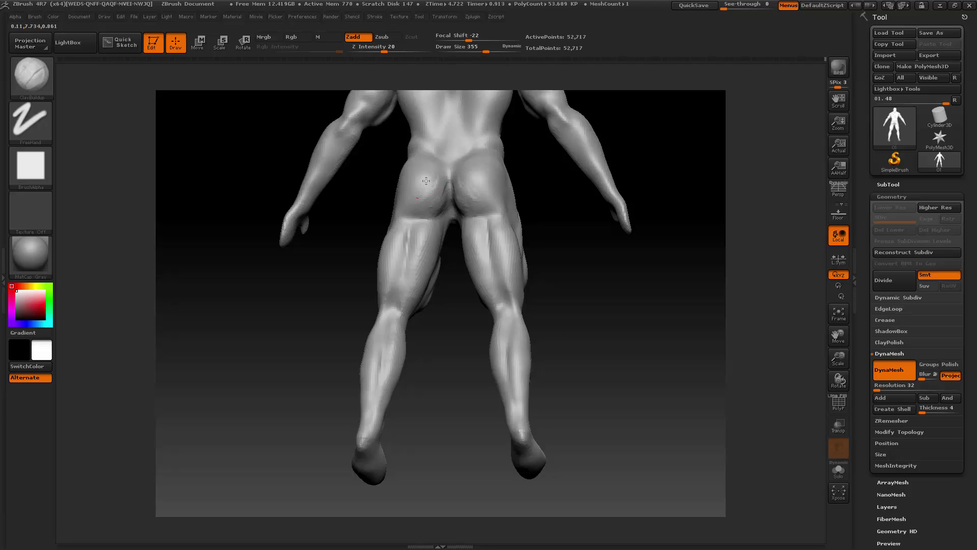
pyautogui.moveTo(436, 185)
pyautogui.keyDown('shift'); pyautogui.mouseDown()
pyautogui.moveTo(446, 179)
pyautogui.moveTo(432, 197)
pyautogui.mouseUp(); pyautogui.keyUp('shift')
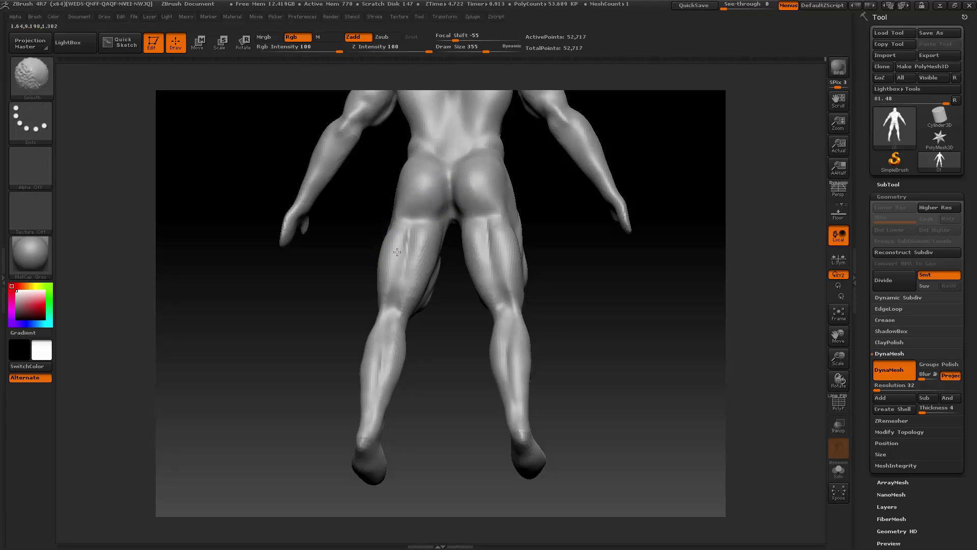
pyautogui.moveTo(342, 322)
pyautogui.mouseDown()
pyautogui.moveTo(314, 340)
pyautogui.moveTo(311, 331)
pyautogui.mouseUp()
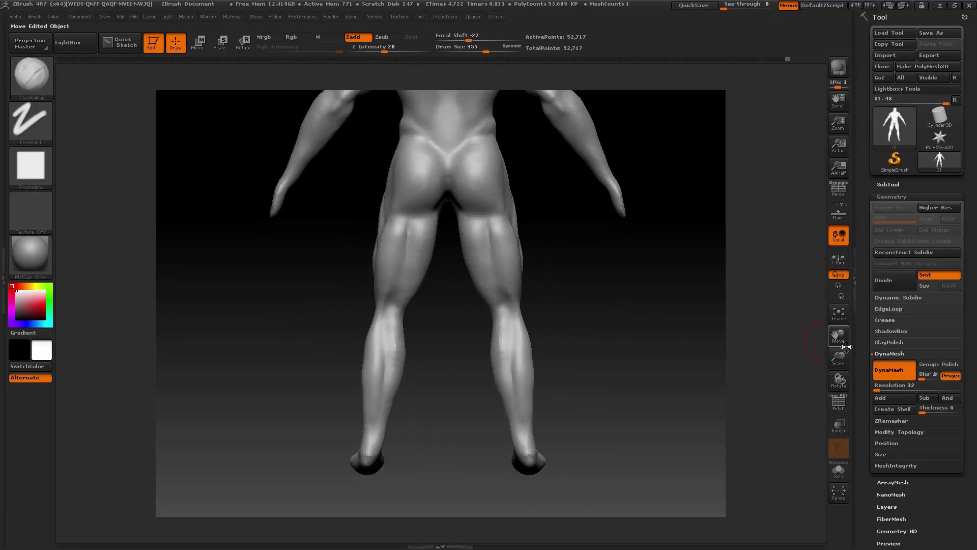
# - Adjust the front contours of the knees and outer thighs with the Move brush at draw size 1000
pyautogui.moveTo(840, 357); pyautogui.dragTo(820, 364)
pyautogui.moveTo(583, 392); pyautogui.dragTo(689, 399)
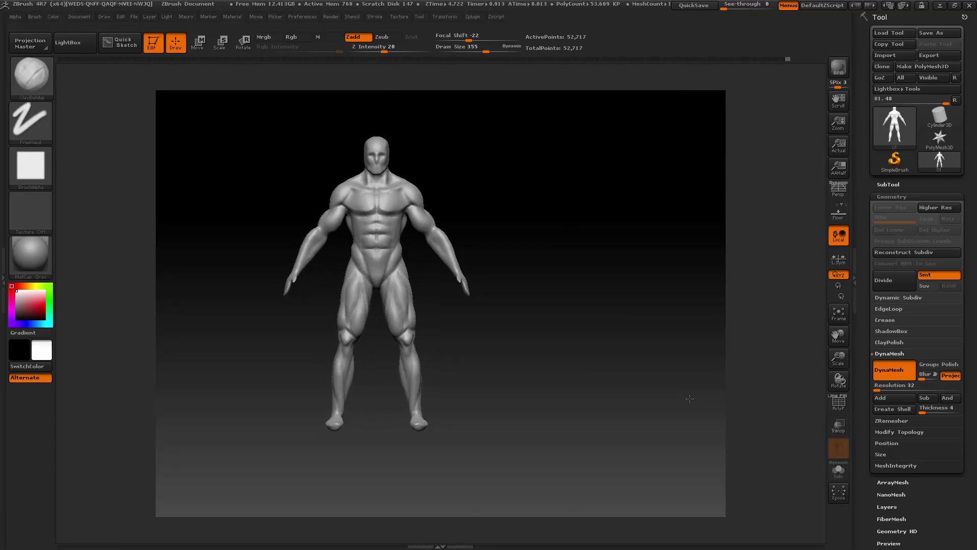
pyautogui.press('space')
pyautogui.moveTo(464, 273); pyautogui.dragTo(473, 273)
pyautogui.moveTo(841, 333); pyautogui.dragTo(924, 338)
pyautogui.press('space')
pyautogui.moveTo(446, 337)
pyautogui.mouseDown()
pyautogui.moveTo(459, 337)
pyautogui.moveTo(448, 319)
pyautogui.moveTo(461, 321)
pyautogui.mouseUp()
pyautogui.press('space')
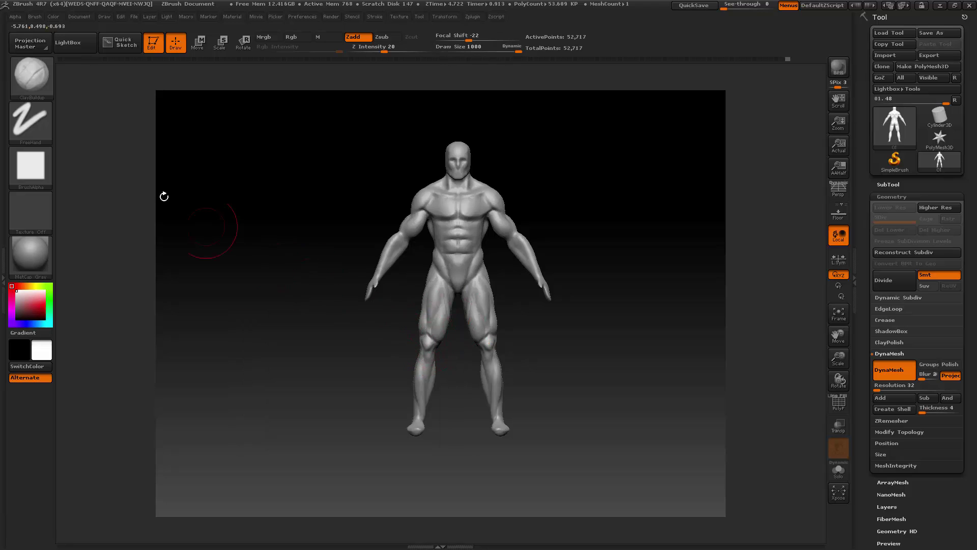
pyautogui.click(29, 74)
pyautogui.click(219, 90)
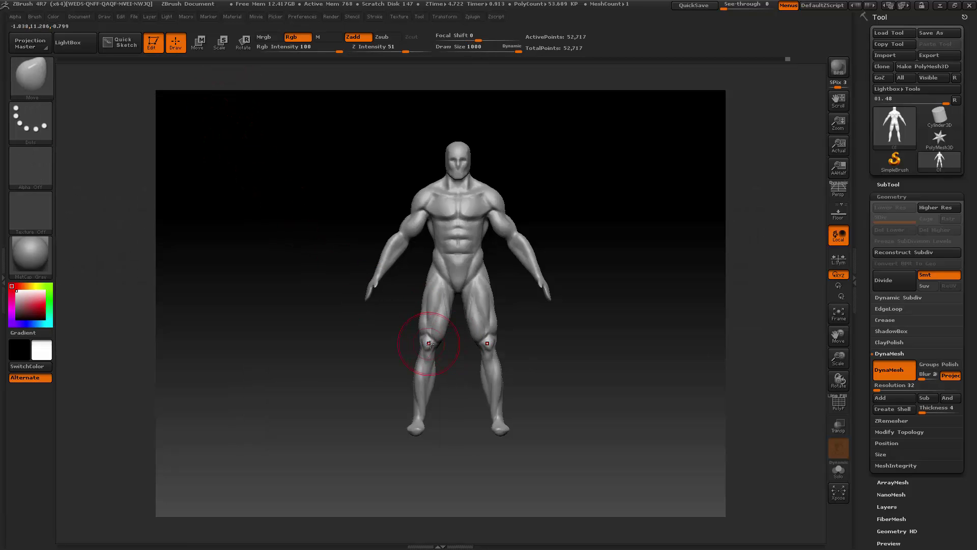
pyautogui.moveTo(422, 338); pyautogui.dragTo(421, 333)
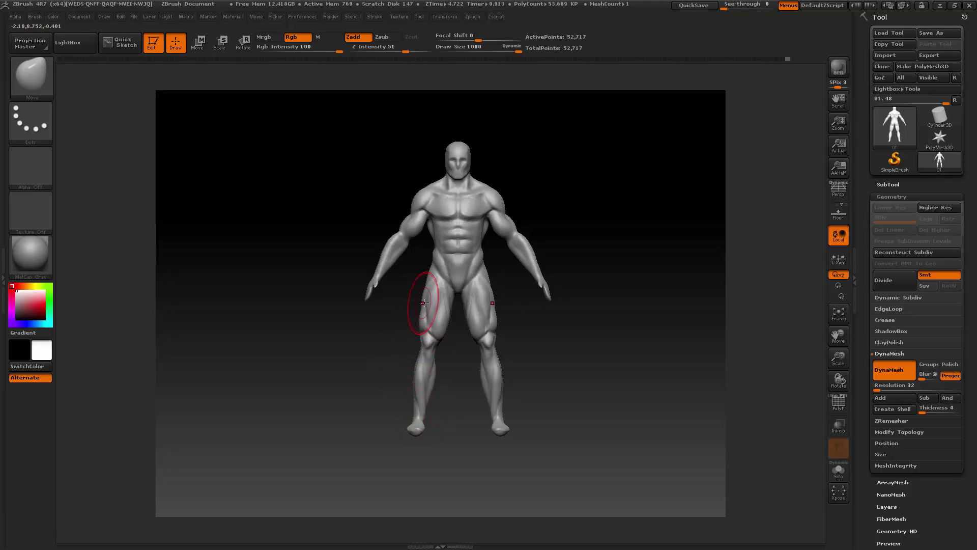
pyautogui.moveTo(401, 351); pyautogui.dragTo(370, 355)
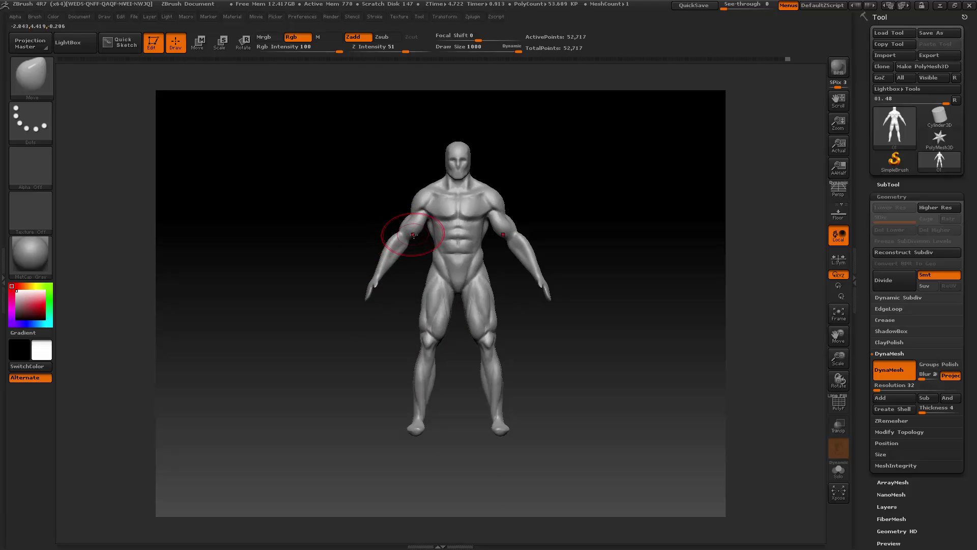
pyautogui.moveTo(354, 359); pyautogui.dragTo(323, 365)
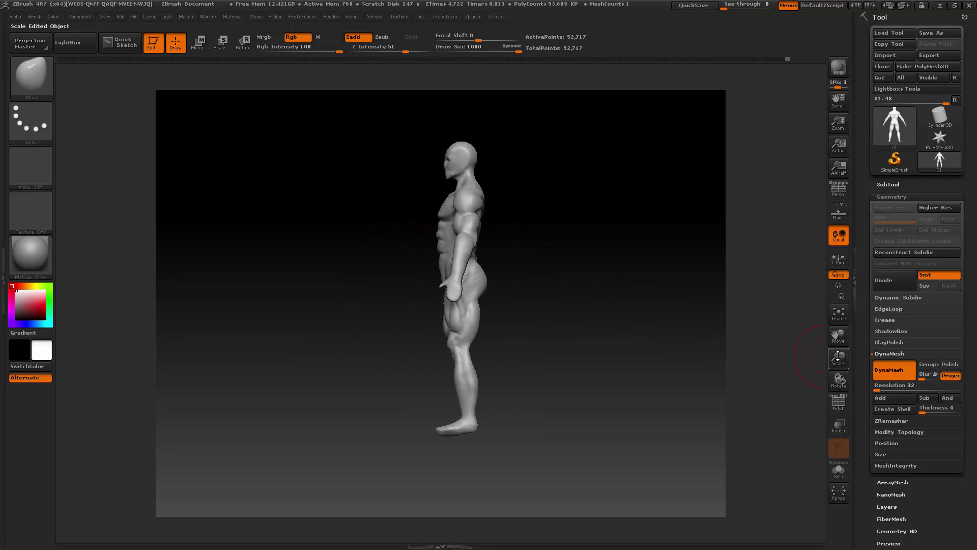
# - Refine the lower leg contours from side and back views with the Move brush at draw size 709
pyautogui.moveTo(839, 356); pyautogui.dragTo(837, 330)
pyautogui.press('space')
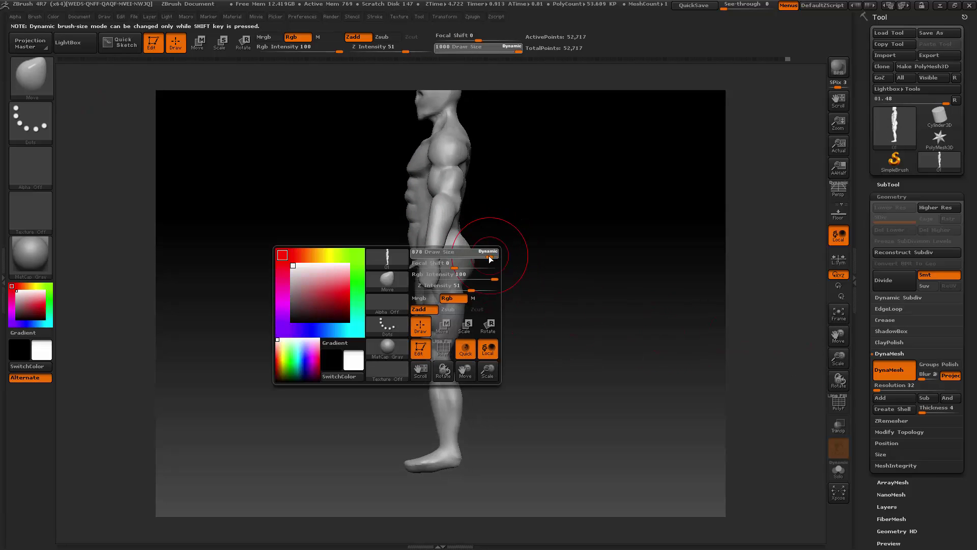
pyautogui.moveTo(490, 259); pyautogui.dragTo(474, 260)
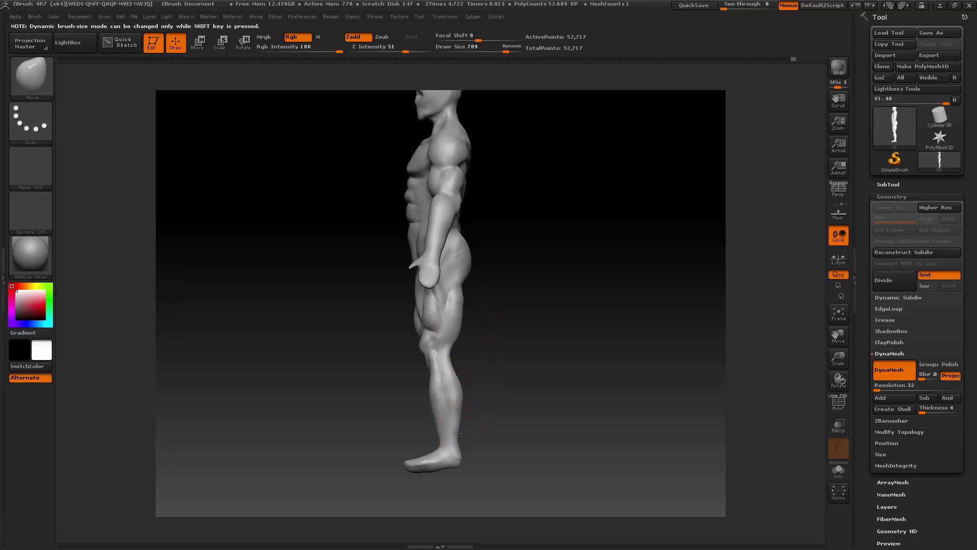
pyautogui.moveTo(516, 372); pyautogui.dragTo(481, 385)
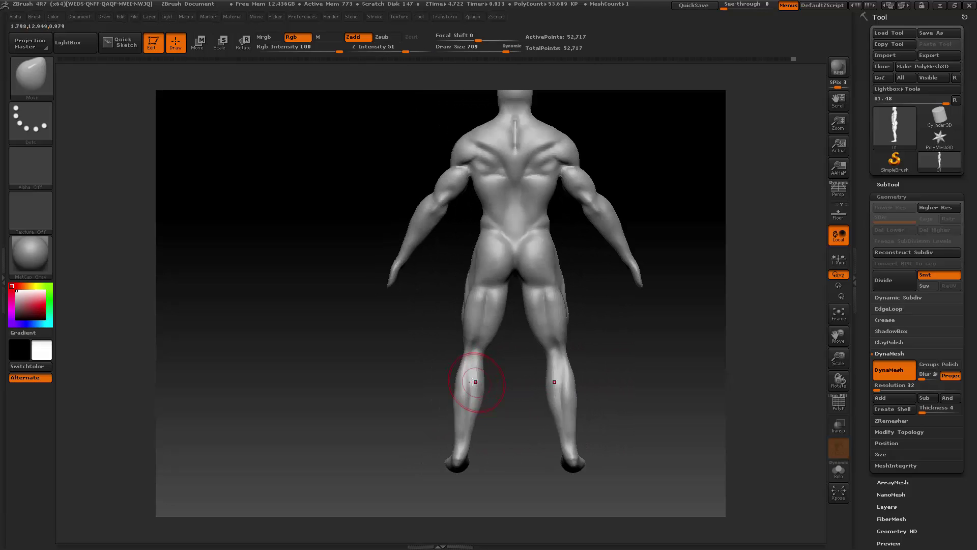
pyautogui.moveTo(454, 392)
pyautogui.mouseDown()
pyautogui.moveTo(469, 331)
pyautogui.moveTo(518, 319)
pyautogui.mouseUp()
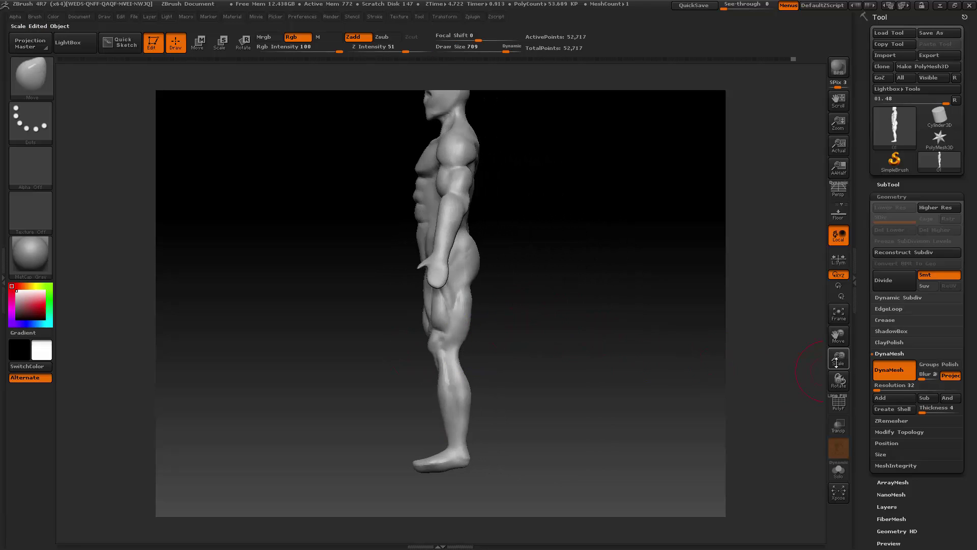
# - Try to adjust the leg posture by masking the lower legs and drawing a Rotate transpose line from the knee toward the hip
pyautogui.moveTo(837, 359); pyautogui.dragTo(837, 382)
pyautogui.moveTo(837, 337); pyautogui.dragTo(839, 359)
pyautogui.moveTo(596, 382)
pyautogui.mouseDown()
pyautogui.moveTo(583, 387)
pyautogui.moveTo(601, 383)
pyautogui.mouseUp()
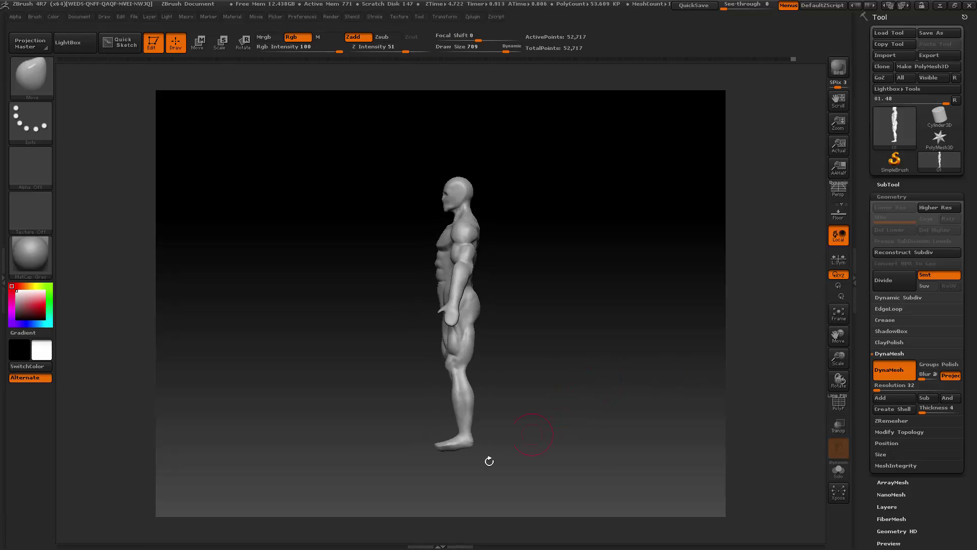
pyautogui.moveTo(327, 493)
pyautogui.keyDown('ctrl'); pyautogui.mouseDown()
pyautogui.moveTo(572, 410)
pyautogui.moveTo(577, 352)
pyautogui.mouseUp(); pyautogui.keyUp('ctrl')
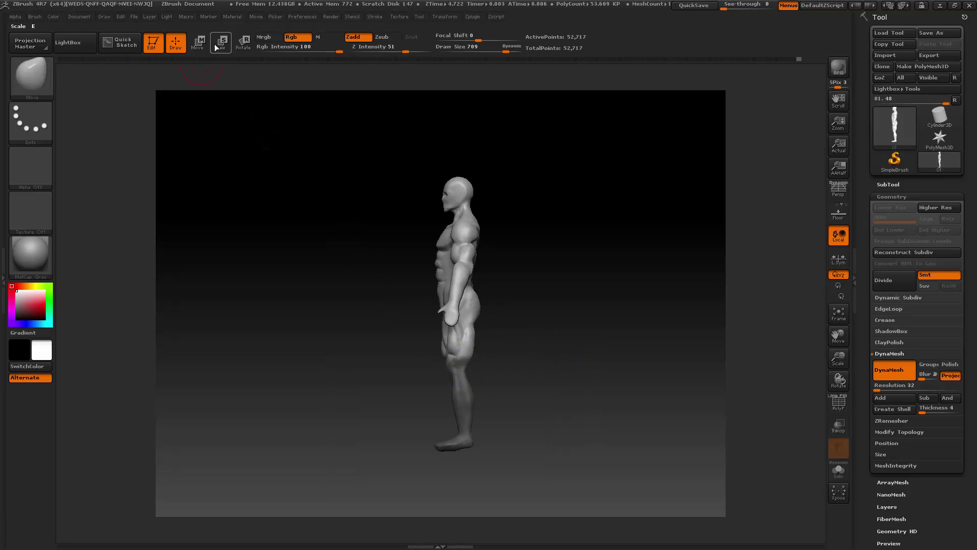
pyautogui.click(244, 43)
pyautogui.keyDown('shift'); pyautogui.moveTo(459, 358); pyautogui.dragTo(458, 291); pyautogui.keyUp('shift')
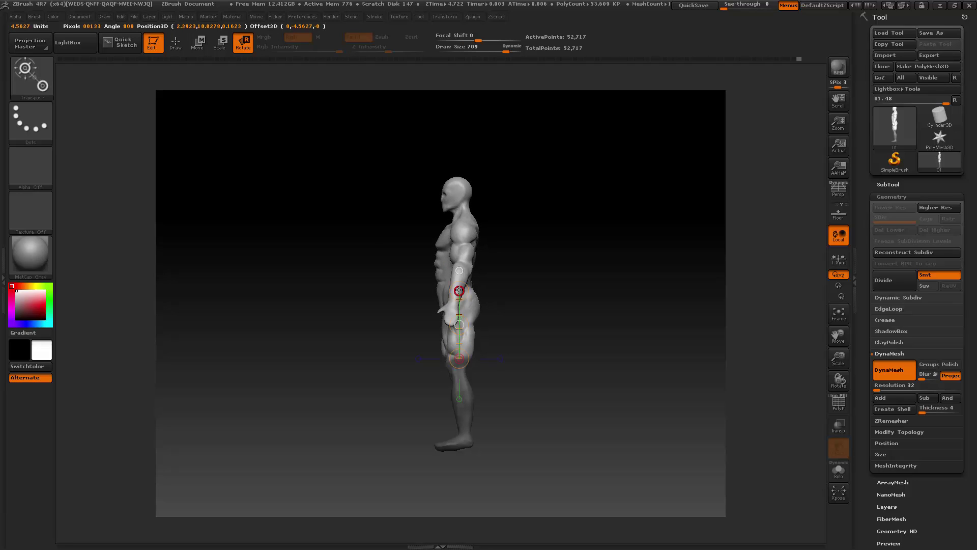
pyautogui.moveTo(532, 275); pyautogui.dragTo(581, 264)
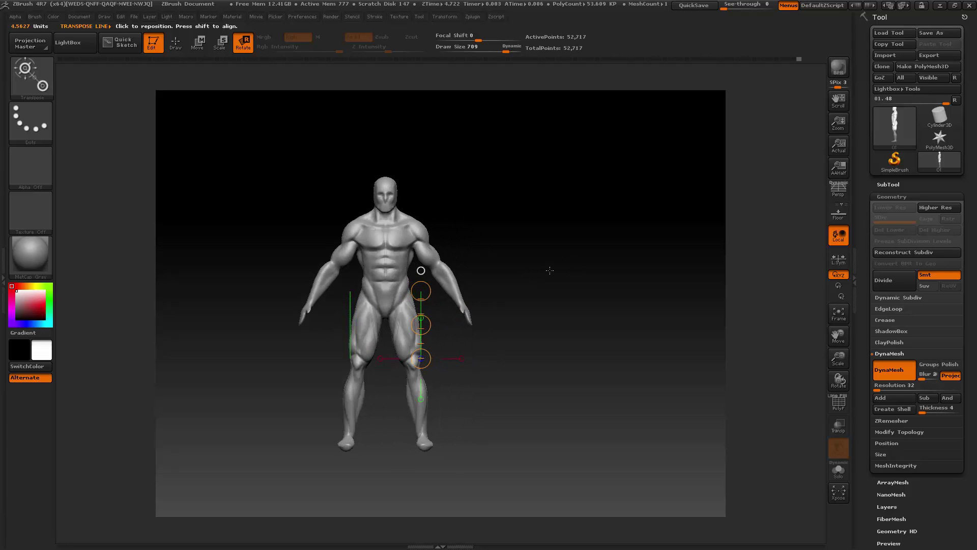
pyautogui.moveTo(833, 361); pyautogui.dragTo(839, 334)
pyautogui.click(175, 48)
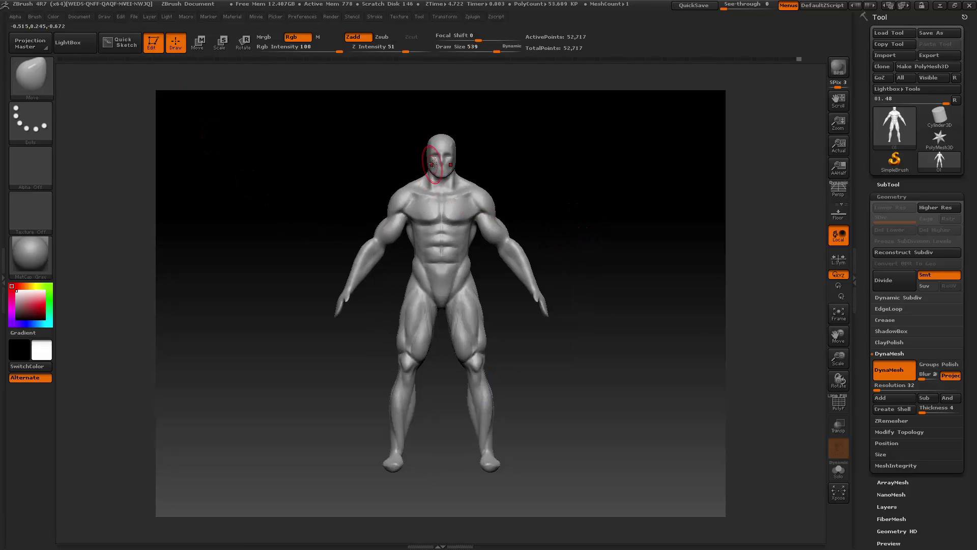
# - Smooth the face at draw size 539 and adjust the shoulders and upper arms with the Move brush at draw size 657
pyautogui.press('shift')
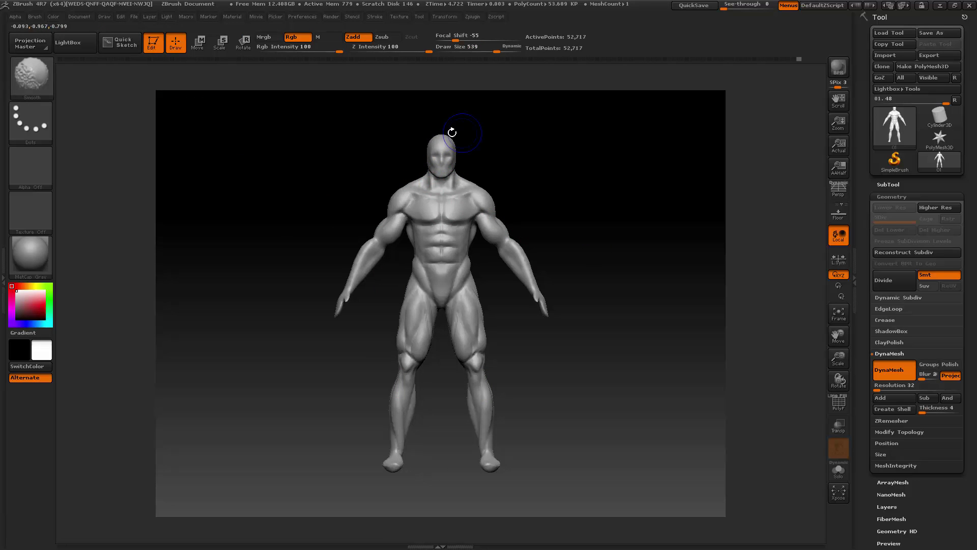
pyautogui.moveTo(452, 132)
pyautogui.keyDown('shift'); pyautogui.mouseDown()
pyautogui.moveTo(572, 162)
pyautogui.moveTo(562, 135)
pyautogui.moveTo(616, 160)
pyautogui.mouseUp(); pyautogui.keyUp('shift')
pyautogui.press('shift')
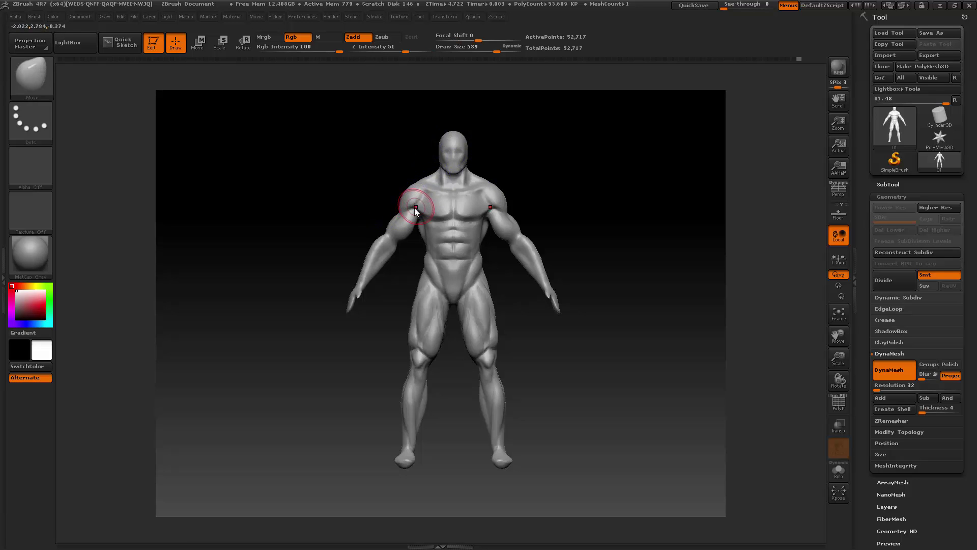
pyautogui.press('space')
pyautogui.moveTo(415, 208)
pyautogui.mouseDown()
pyautogui.moveTo(424, 208)
pyautogui.moveTo(403, 211)
pyautogui.mouseUp()
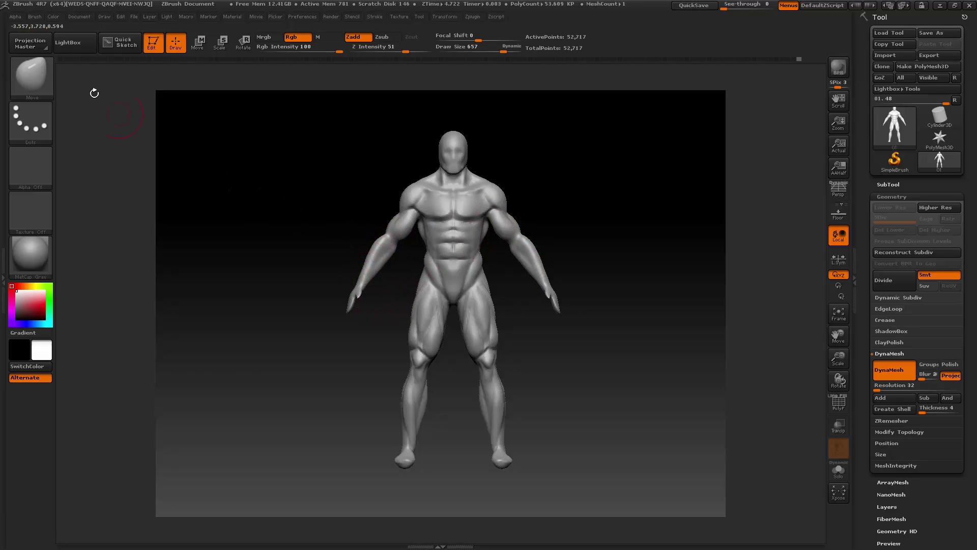
# - Switch to the ClayBuildup brush at draw size 401 and enable BackfaceMask in its auto-masking settings
pyautogui.click(47, 84)
pyautogui.click(144, 90)
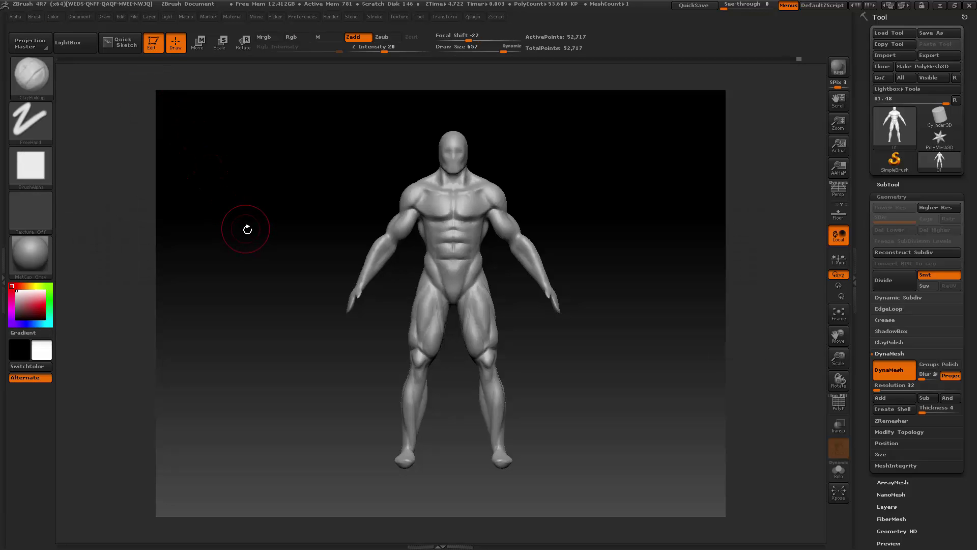
pyautogui.press('space')
pyautogui.moveTo(246, 230); pyautogui.dragTo(229, 235)
pyautogui.moveTo(366, 330)
pyautogui.mouseDown()
pyautogui.moveTo(359, 302)
pyautogui.moveTo(352, 329)
pyautogui.moveTo(368, 327)
pyautogui.mouseUp()
pyautogui.press('ctrl')
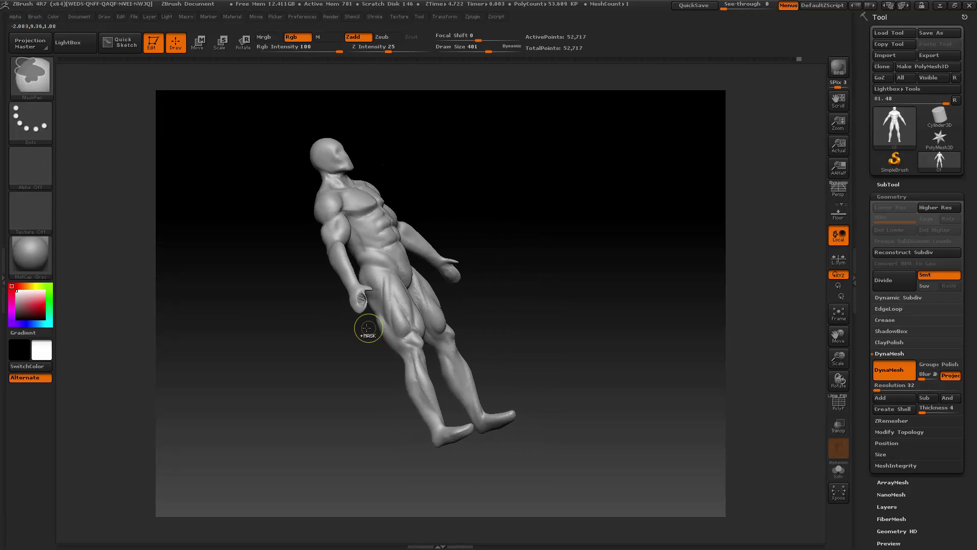
pyautogui.click(34, 16)
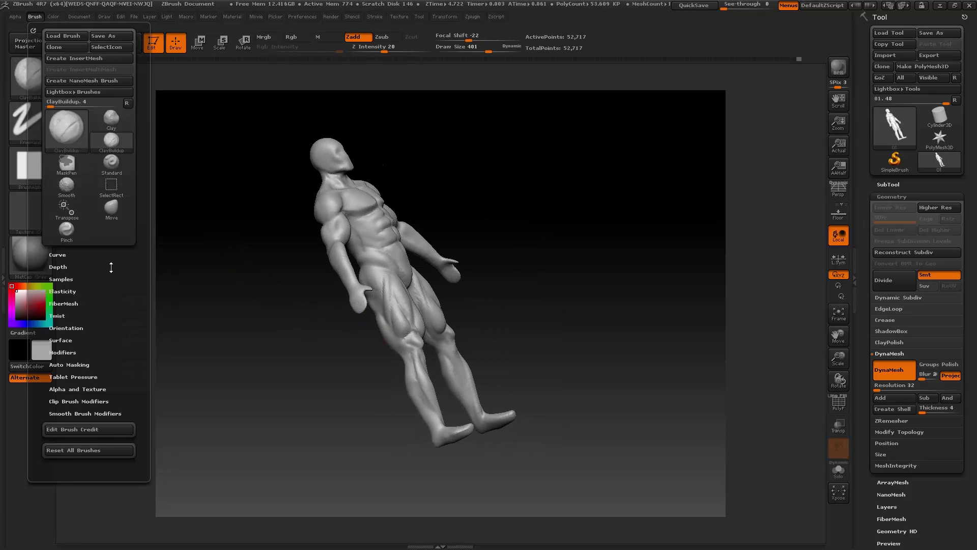
pyautogui.click(82, 363)
pyautogui.scroll(-2, 85, 355)
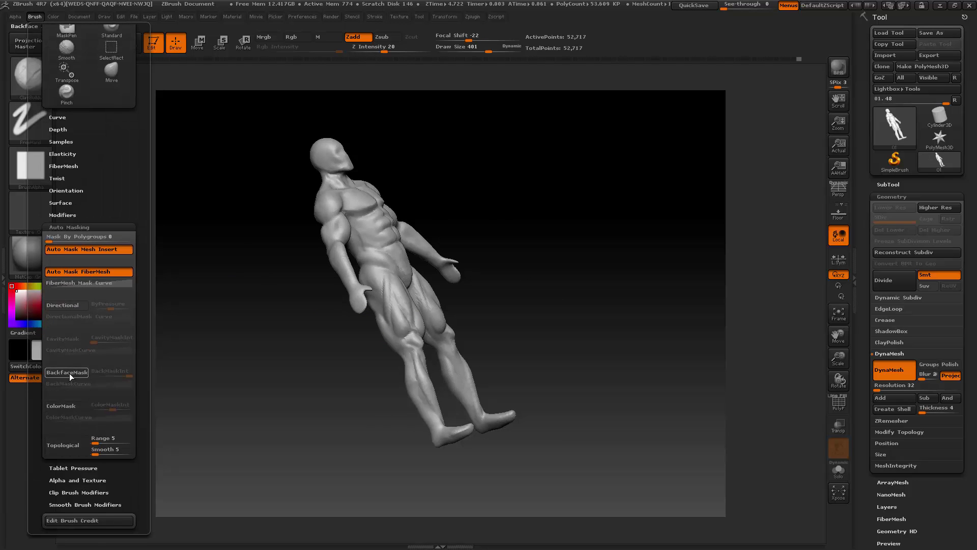
pyautogui.moveTo(318, 318)
pyautogui.mouseDown()
pyautogui.moveTo(595, 303)
pyautogui.moveTo(567, 328)
pyautogui.mouseUp()
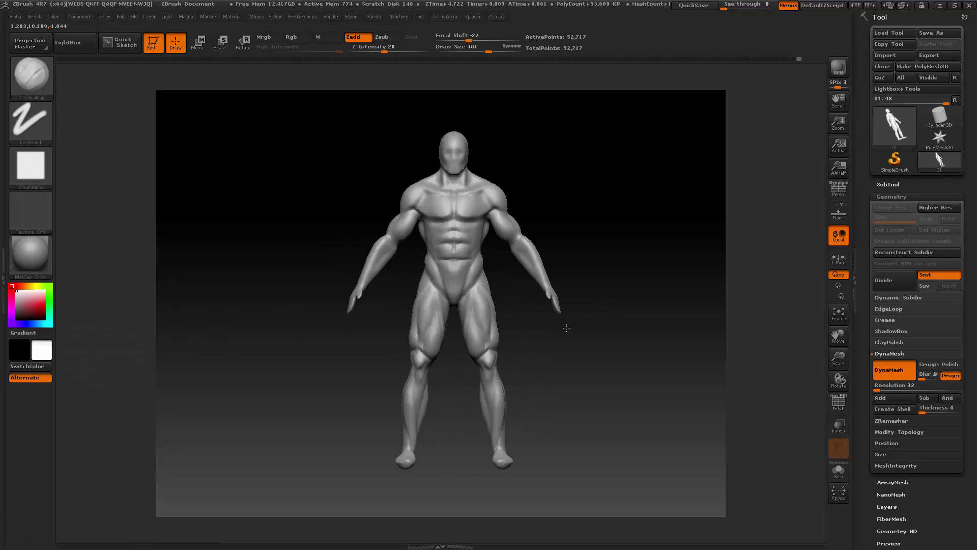
# - Build up the hands into rounded fist masses with the ClayBuildup brush at draw size 401 and remesh the figure with DynaMesh
pyautogui.moveTo(334, 334); pyautogui.dragTo(334, 304)
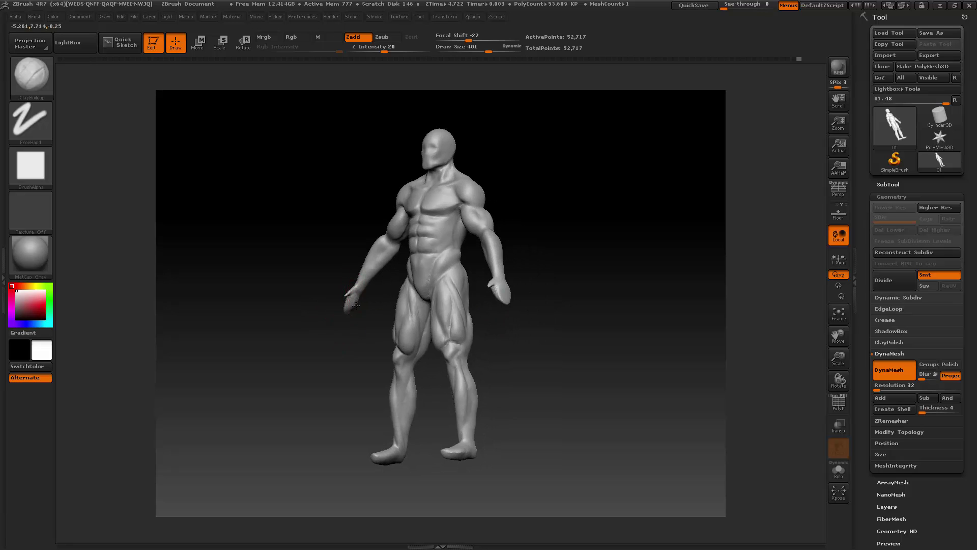
pyautogui.moveTo(325, 346); pyautogui.dragTo(367, 323)
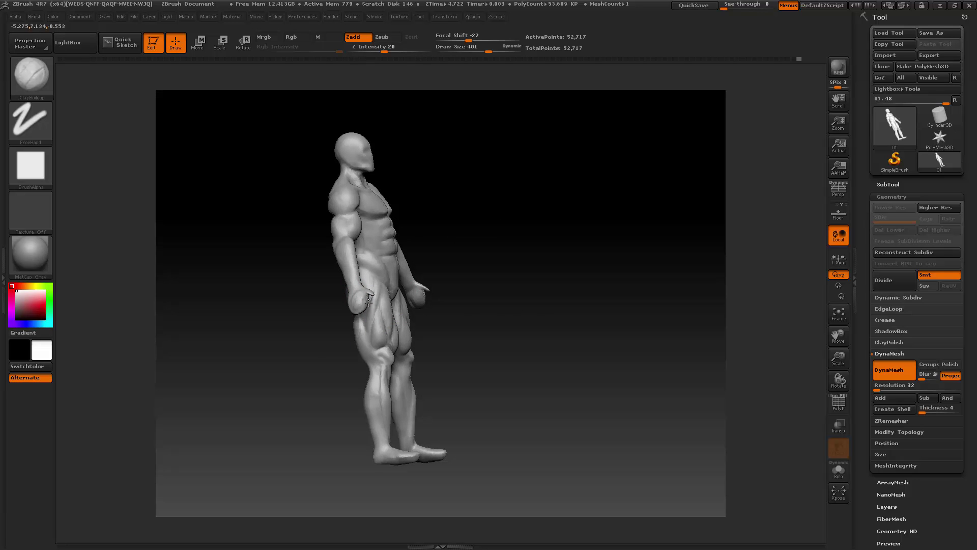
pyautogui.click(35, 17)
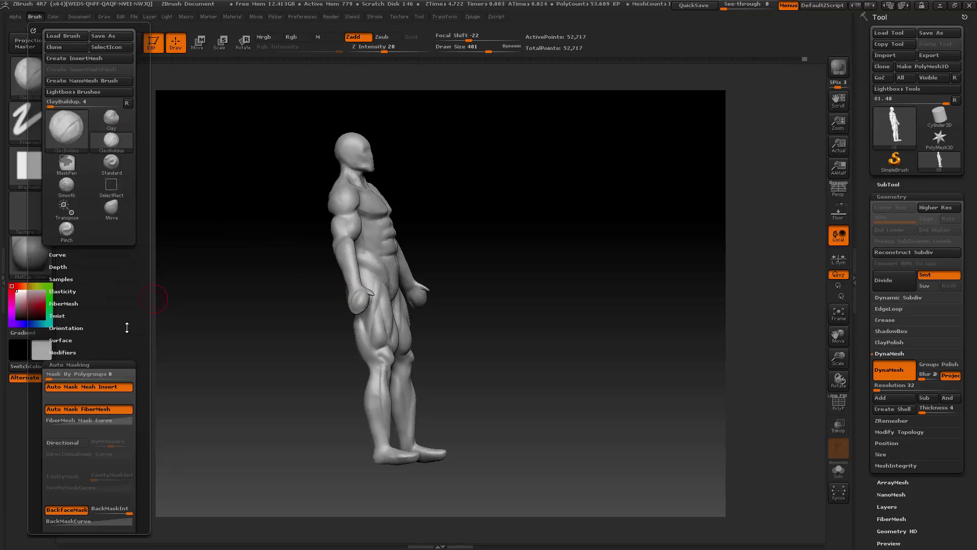
pyautogui.scroll(-4, 127, 327)
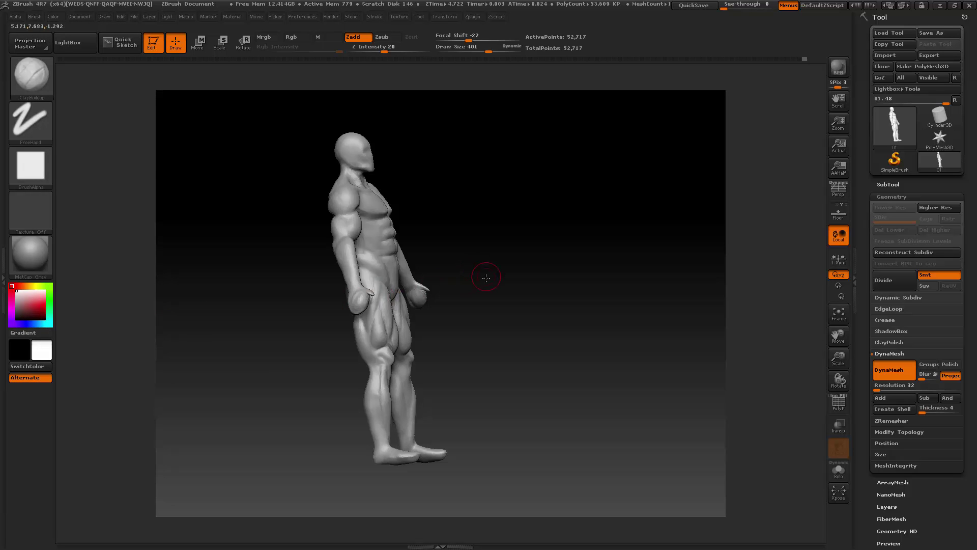
pyautogui.moveTo(486, 277)
pyautogui.mouseDown()
pyautogui.moveTo(360, 323)
pyautogui.moveTo(364, 285)
pyautogui.mouseUp()
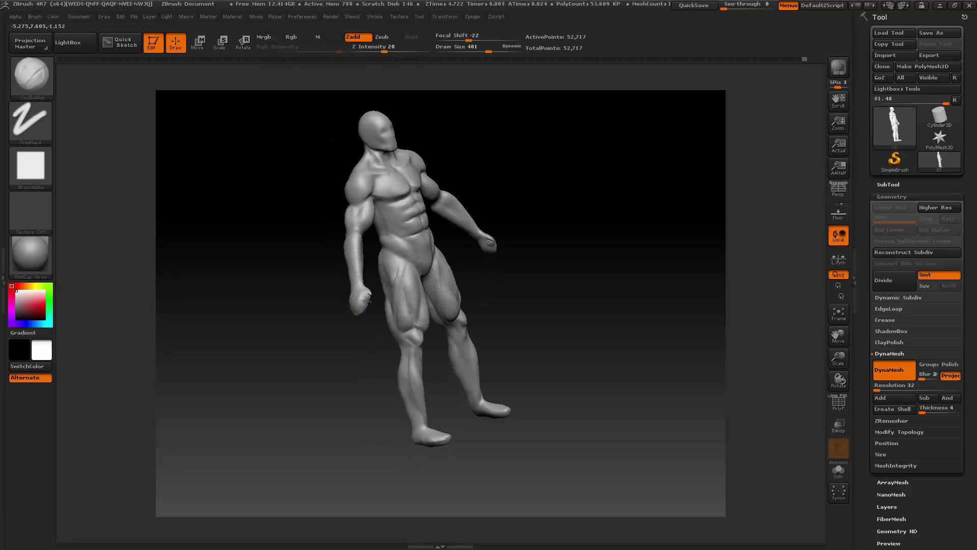
pyautogui.press('ctrl')
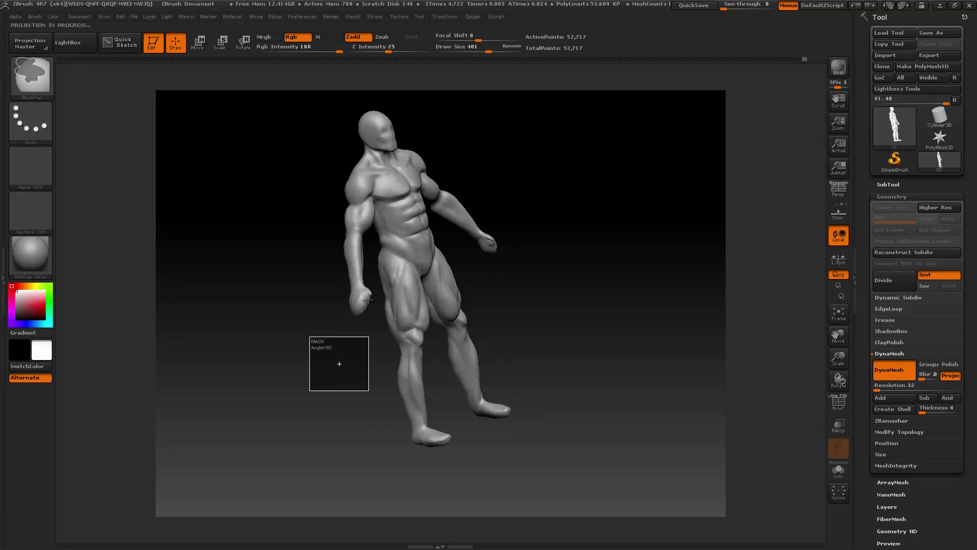
# - Smooth and fill out the fists and wrists from the front, side and underneath, alternating the Smooth and ClayBuildup brushes
pyautogui.press('shift')
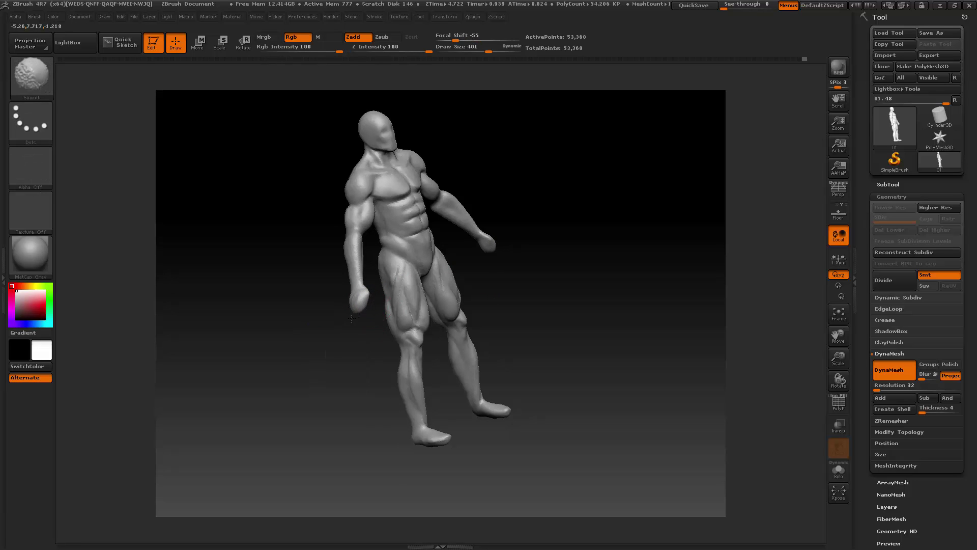
pyautogui.moveTo(348, 311)
pyautogui.mouseDown()
pyautogui.moveTo(339, 328)
pyautogui.moveTo(362, 332)
pyautogui.moveTo(374, 305)
pyautogui.mouseUp()
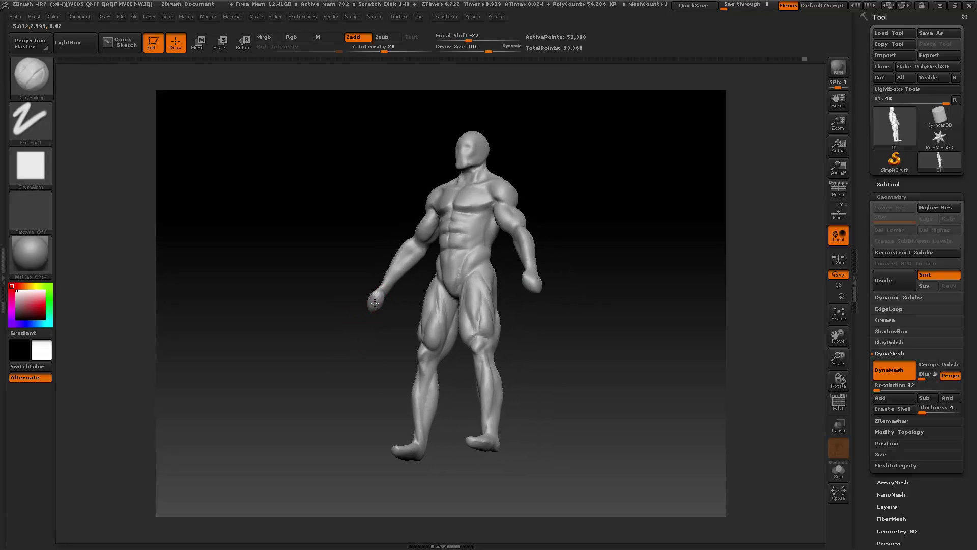
pyautogui.moveTo(385, 312)
pyautogui.mouseDown()
pyautogui.moveTo(382, 301)
pyautogui.moveTo(387, 349)
pyautogui.moveTo(402, 346)
pyautogui.mouseUp()
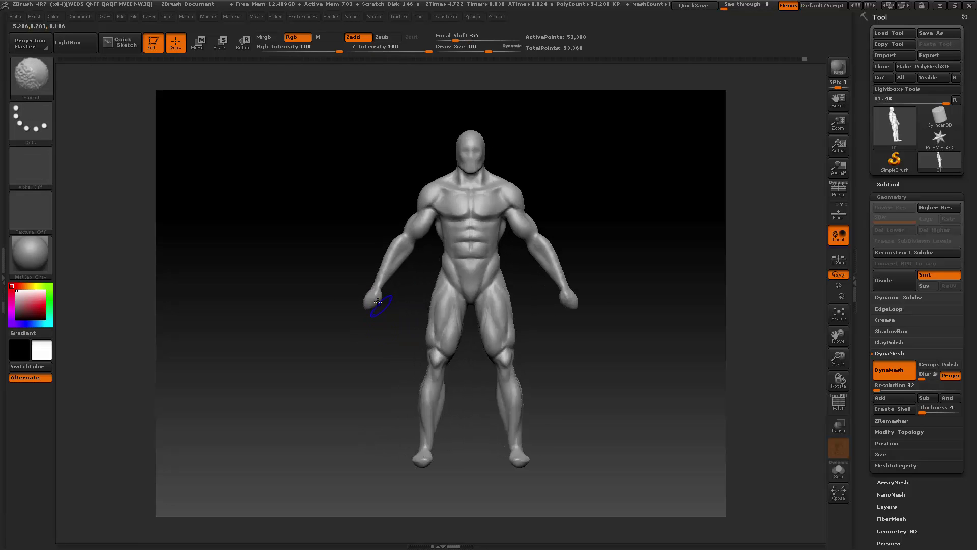
pyautogui.keyDown('shift'); pyautogui.moveTo(352, 328); pyautogui.dragTo(382, 338); pyautogui.keyUp('shift')
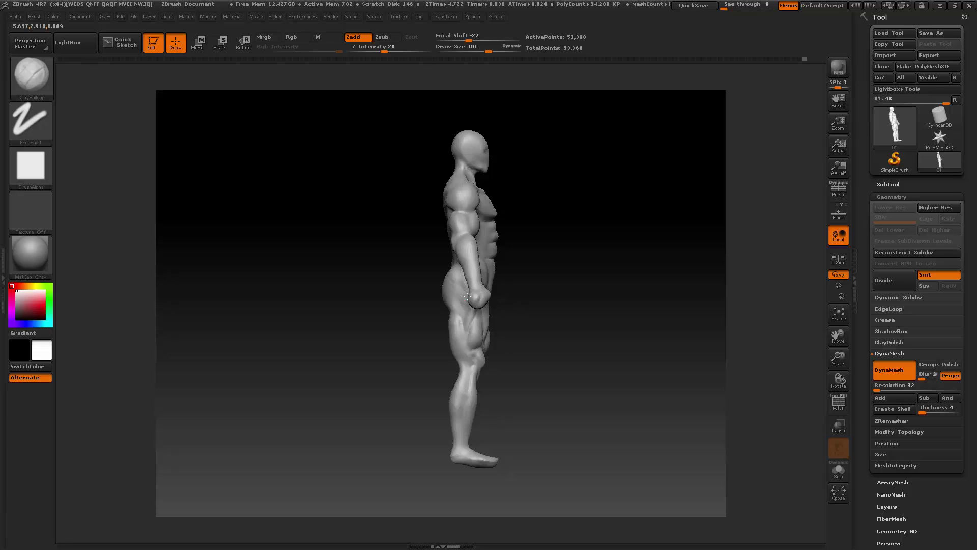
pyautogui.moveTo(504, 298); pyautogui.dragTo(519, 301)
pyautogui.press('ctrl')
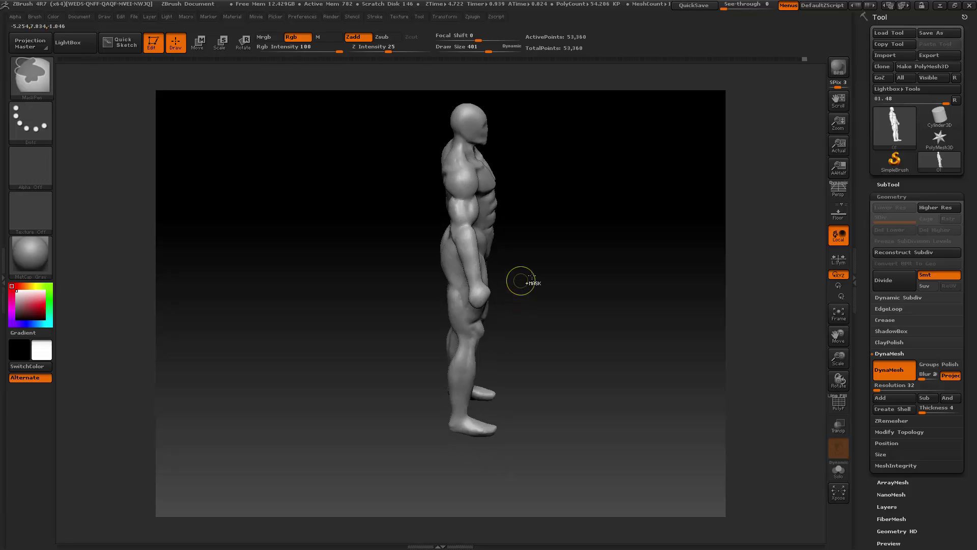
pyautogui.moveTo(545, 270)
pyautogui.mouseDown()
pyautogui.moveTo(530, 301)
pyautogui.moveTo(480, 295)
pyautogui.moveTo(539, 270)
pyautogui.moveTo(543, 214)
pyautogui.moveTo(481, 312)
pyautogui.moveTo(472, 310)
pyautogui.mouseUp()
pyautogui.press('ctrl')
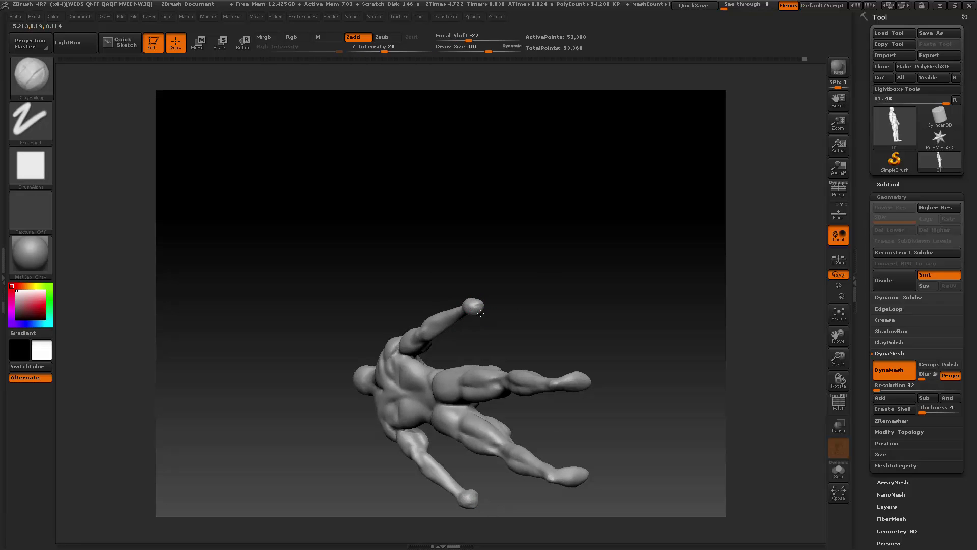
pyautogui.press('shift')
pyautogui.moveTo(489, 312)
pyautogui.keyDown('shift'); pyautogui.mouseDown()
pyautogui.moveTo(498, 318)
pyautogui.moveTo(562, 255)
pyautogui.moveTo(488, 290)
pyautogui.mouseUp(); pyautogui.keyUp('shift')
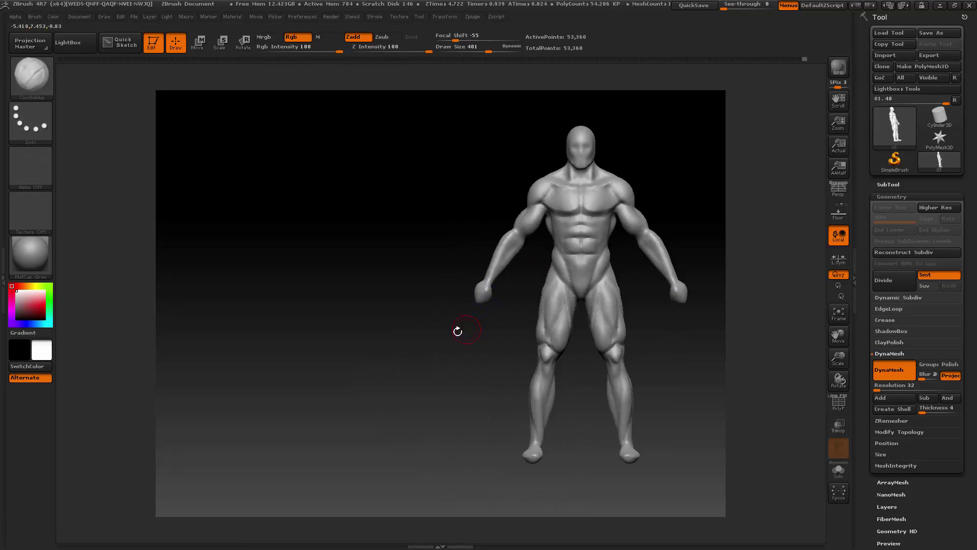
# - Set the DynaMesh resolution to 64 and switch to the Move brush
pyautogui.moveTo(838, 337); pyautogui.dragTo(665, 330)
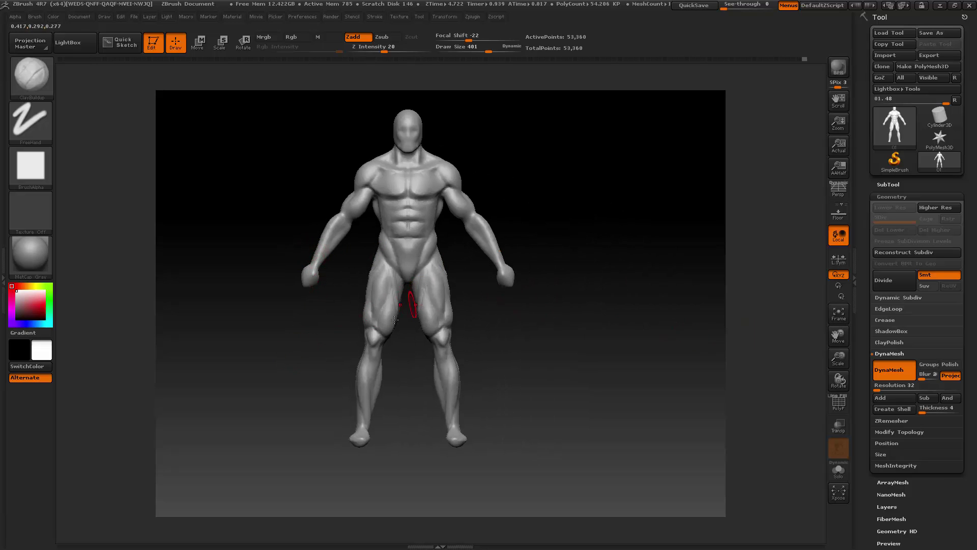
pyautogui.moveTo(534, 366); pyautogui.dragTo(585, 327)
pyautogui.moveTo(829, 342)
pyautogui.mouseDown()
pyautogui.moveTo(869, 349)
pyautogui.moveTo(827, 334)
pyautogui.mouseUp()
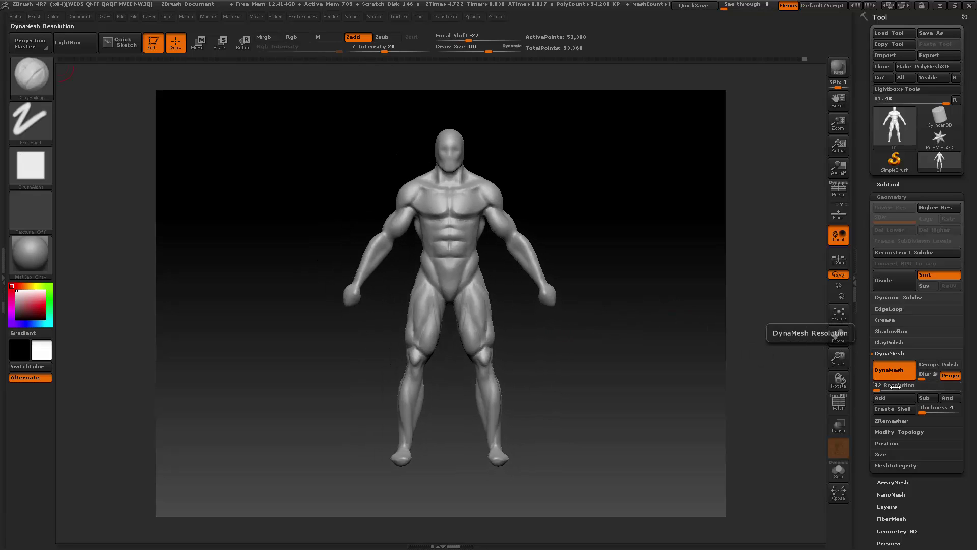
pyautogui.moveTo(883, 387)
pyautogui.mouseDown()
pyautogui.moveTo(895, 387)
pyautogui.moveTo(871, 382)
pyautogui.mouseUp()
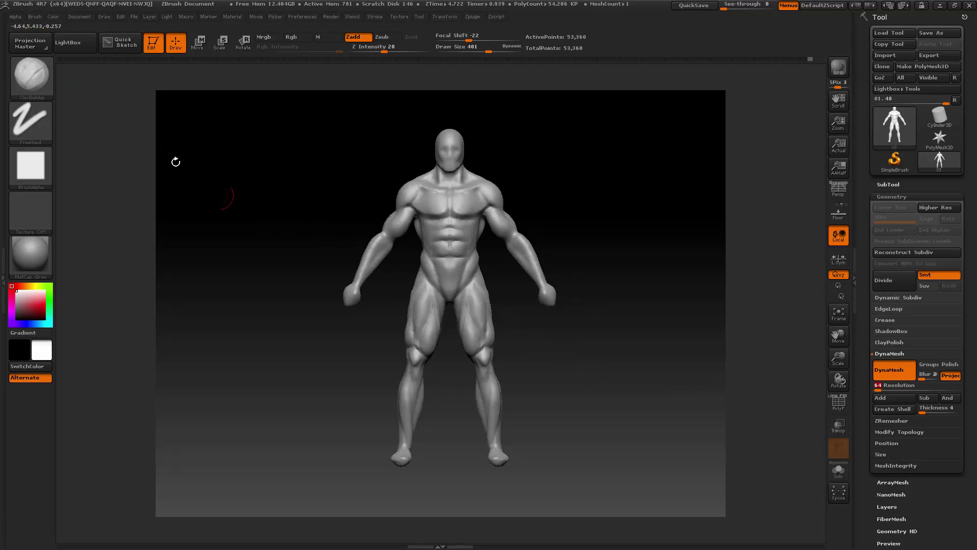
pyautogui.click(30, 75)
pyautogui.click(224, 84)
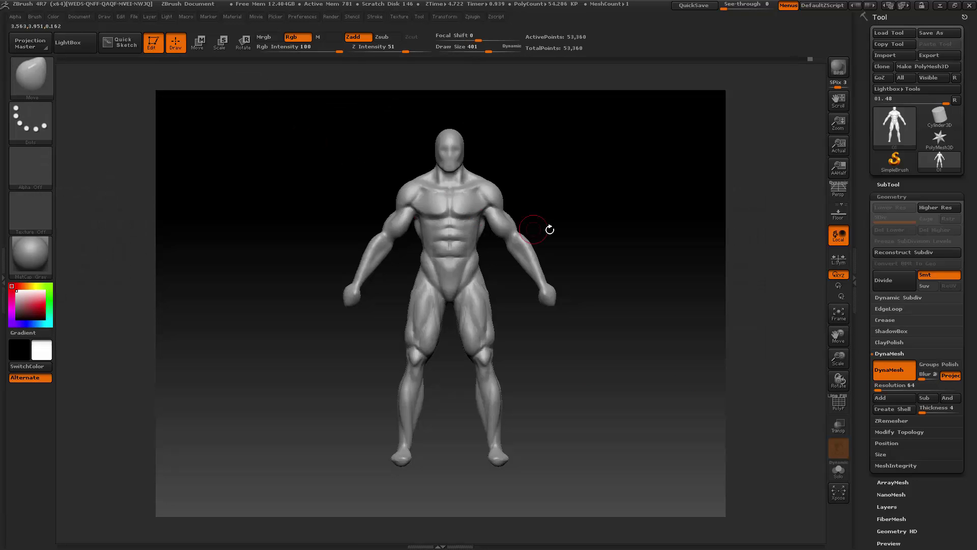
# - Reshape the figure's waist and abdomen profile with the Move brush at draw sizes 741 and 646
pyautogui.press('space')
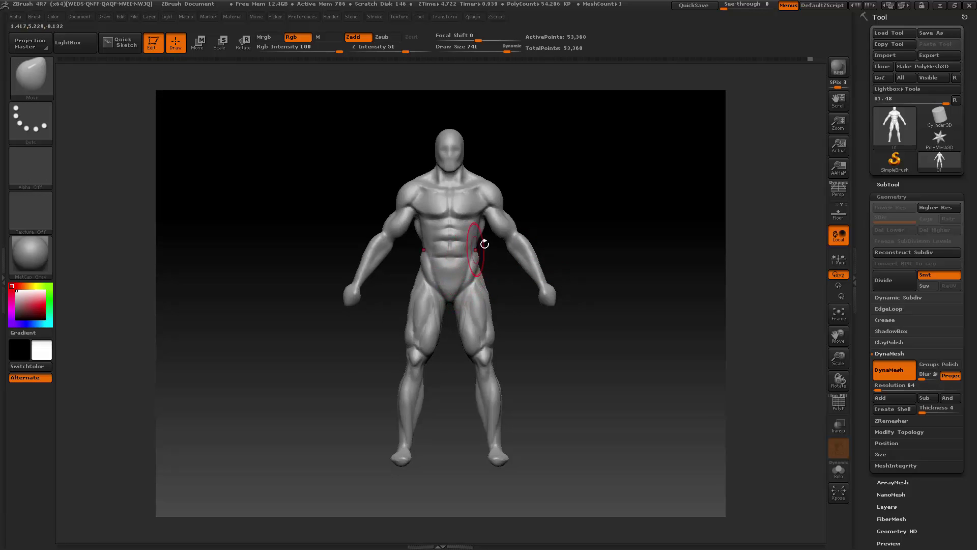
pyautogui.moveTo(606, 209); pyautogui.dragTo(657, 269)
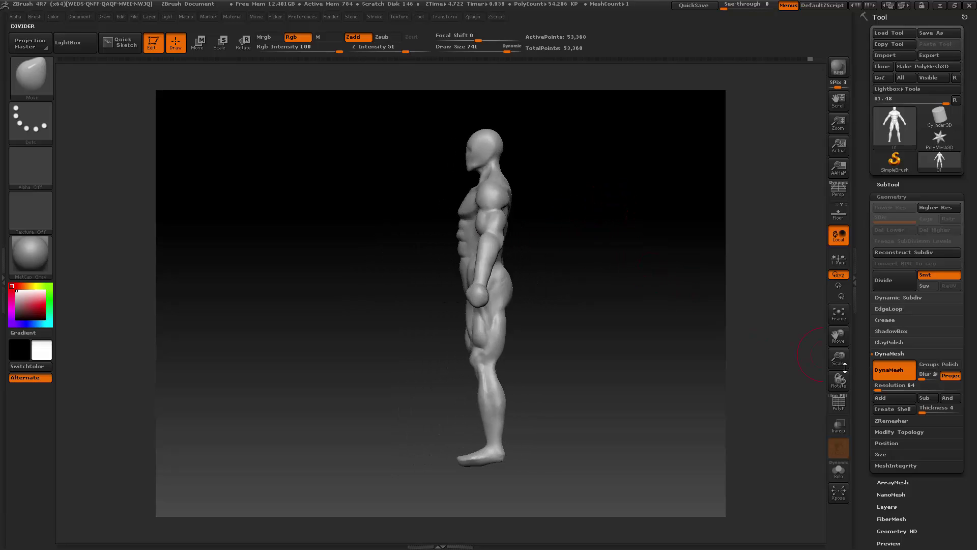
pyautogui.moveTo(845, 366); pyautogui.dragTo(781, 328)
pyautogui.press('space')
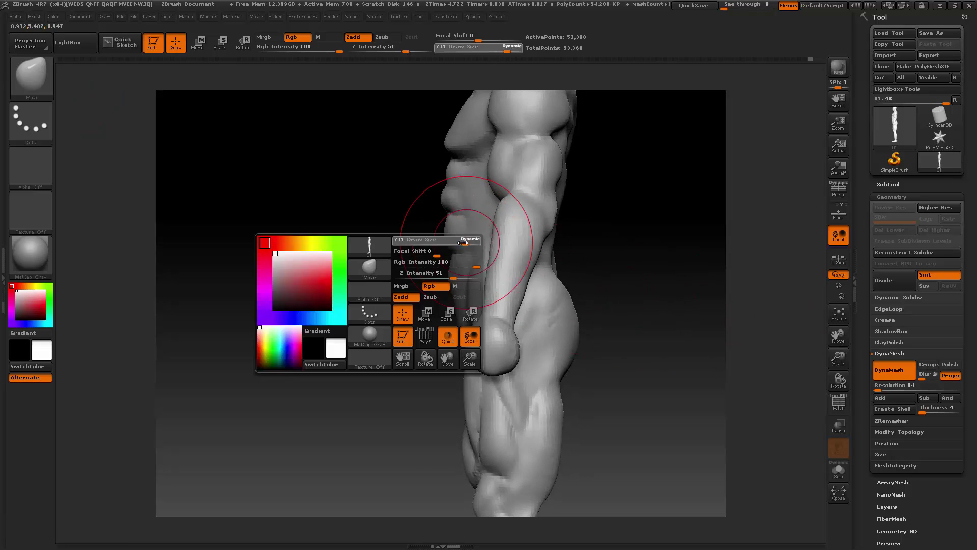
pyautogui.moveTo(463, 243); pyautogui.dragTo(455, 243)
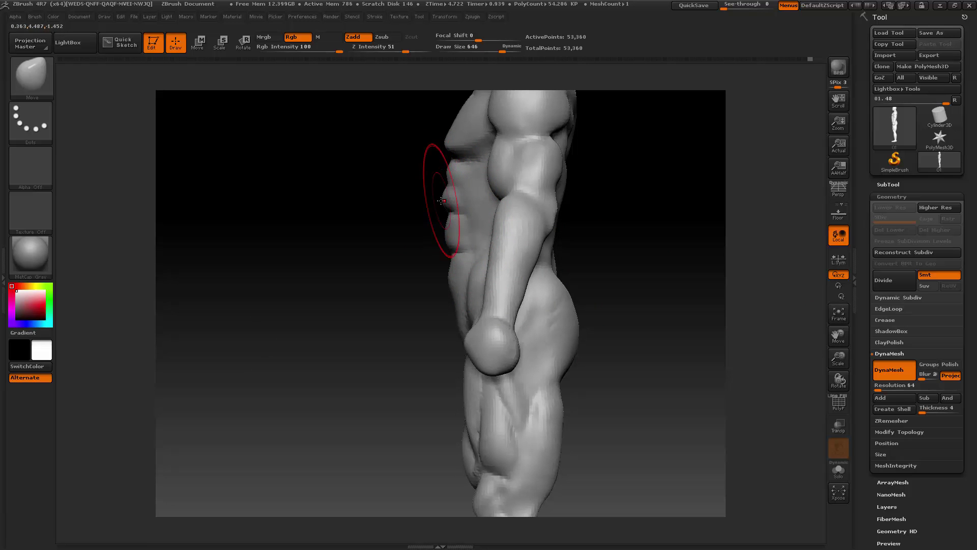
pyautogui.moveTo(404, 240); pyautogui.dragTo(687, 332)
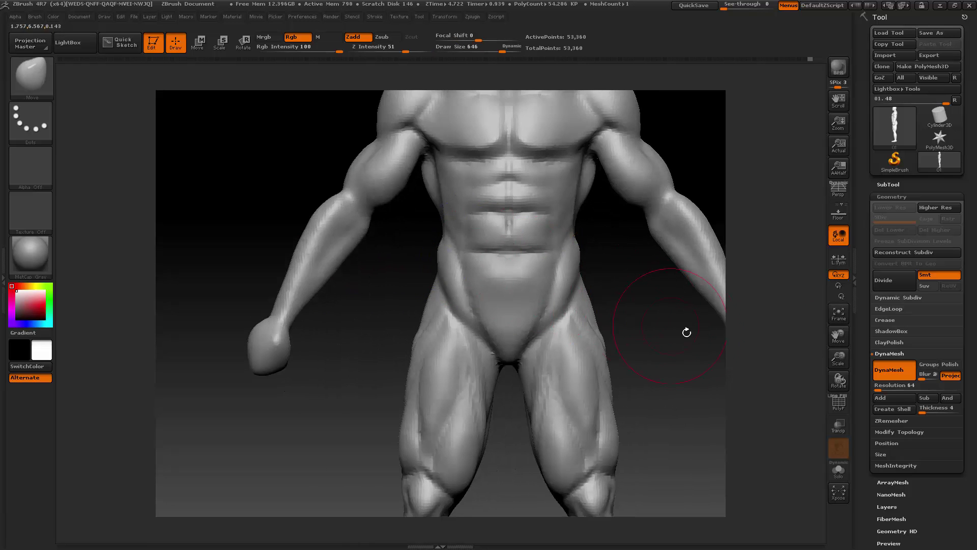
pyautogui.moveTo(834, 348); pyautogui.dragTo(837, 374)
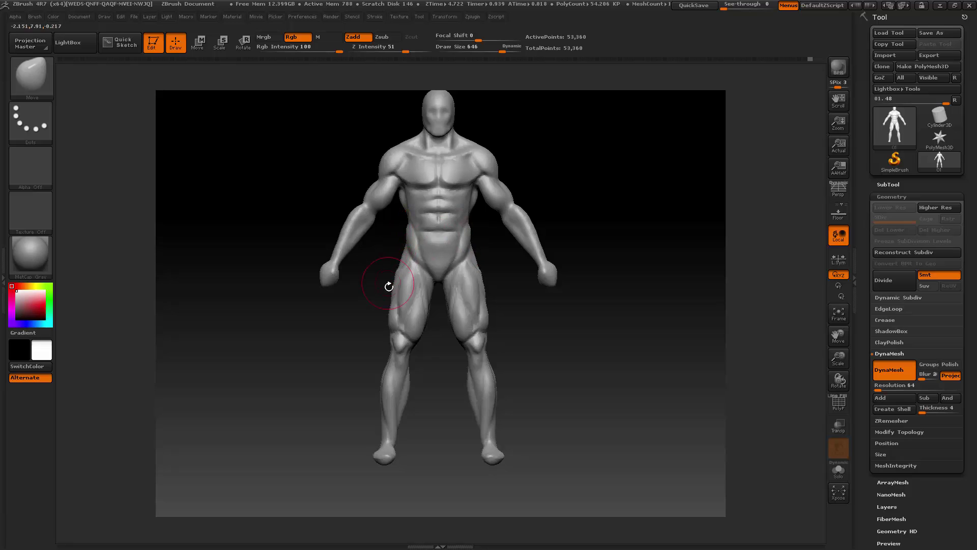
pyautogui.moveTo(838, 334); pyautogui.dragTo(842, 351)
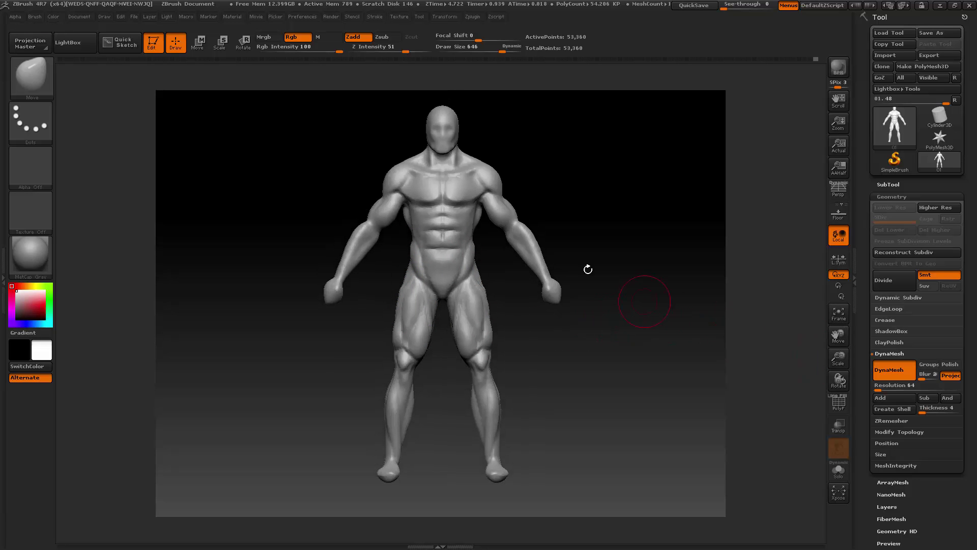
# - Refine the head's shape from front and side with the Move brush at draw sizes 1000, 667 and 460
pyautogui.press('space')
pyautogui.moveTo(475, 115)
pyautogui.mouseDown()
pyautogui.moveTo(489, 115)
pyautogui.moveTo(448, 109)
pyautogui.mouseUp()
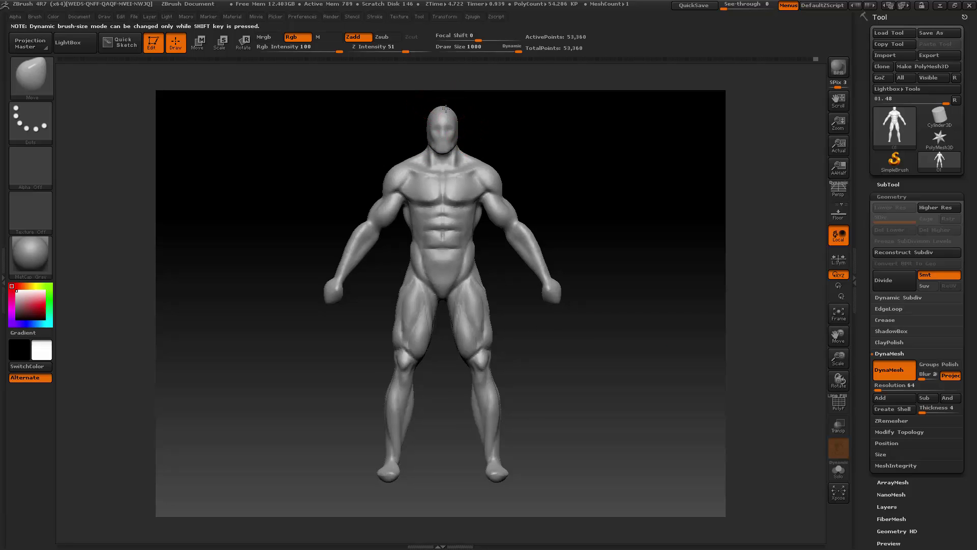
pyautogui.moveTo(565, 146); pyautogui.dragTo(515, 157)
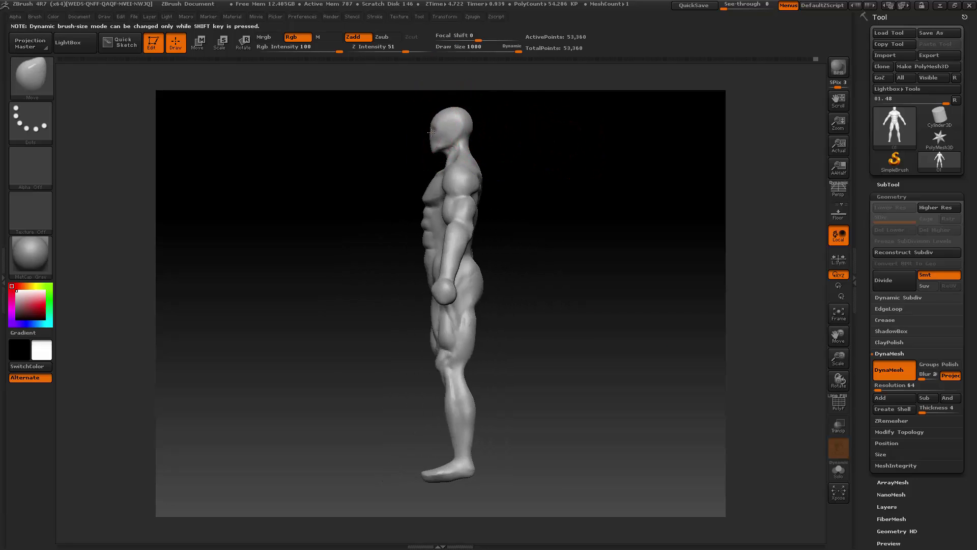
pyautogui.press('space')
pyautogui.moveTo(444, 133); pyautogui.dragTo(438, 144)
pyautogui.press('space')
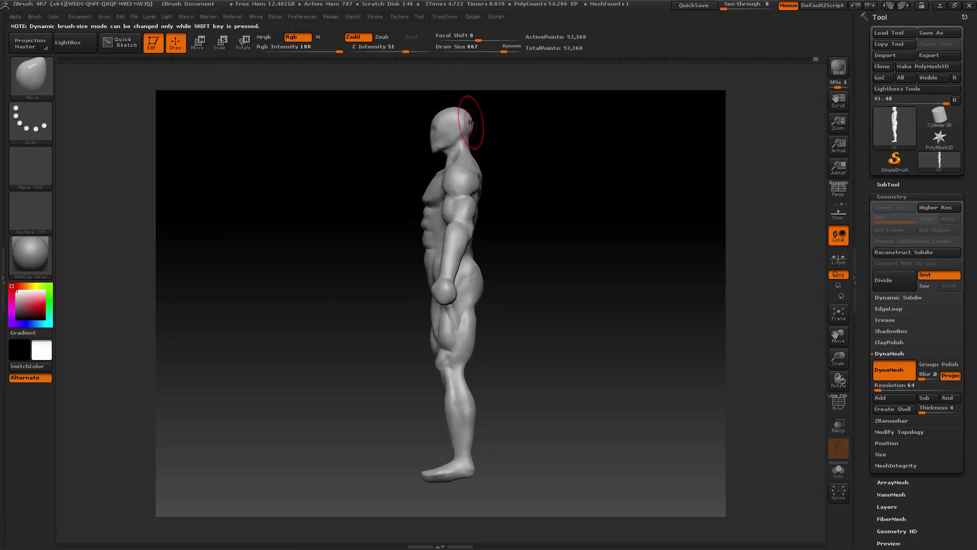
pyautogui.moveTo(555, 155)
pyautogui.mouseDown()
pyautogui.moveTo(511, 158)
pyautogui.moveTo(530, 163)
pyautogui.mouseUp()
pyautogui.press('space')
pyautogui.moveTo(563, 159); pyautogui.dragTo(589, 155)
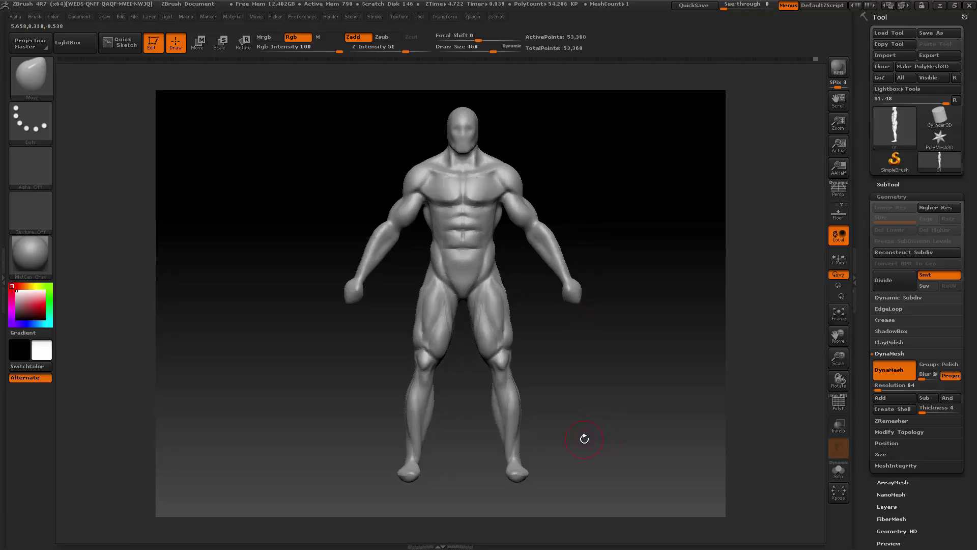
pyautogui.moveTo(609, 436)
pyautogui.mouseDown()
pyautogui.moveTo(630, 438)
pyautogui.moveTo(628, 447)
pyautogui.moveTo(619, 438)
pyautogui.mouseUp()
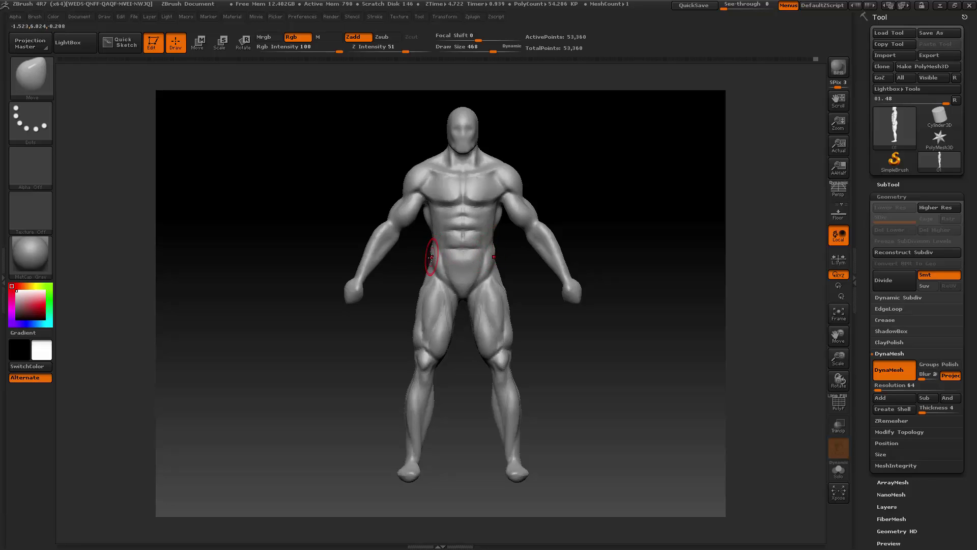
pyautogui.moveTo(593, 252)
pyautogui.mouseDown()
pyautogui.moveTo(563, 249)
pyautogui.moveTo(606, 243)
pyautogui.mouseUp()
# - Build up the oblique muscles above the hips with the ClayBuildup brush at draw size 297 and smooth the strokes
pyautogui.click(39, 79)
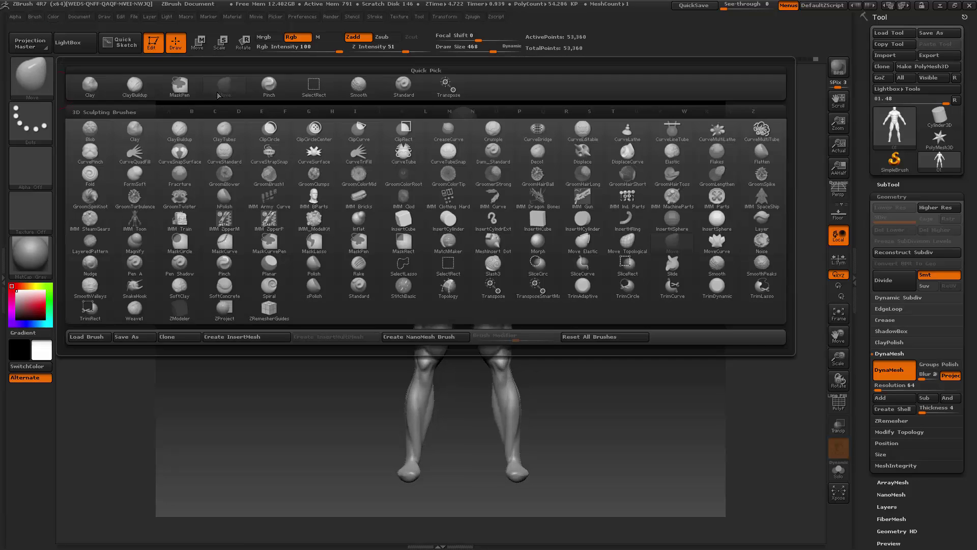
pyautogui.click(138, 88)
pyautogui.press('space')
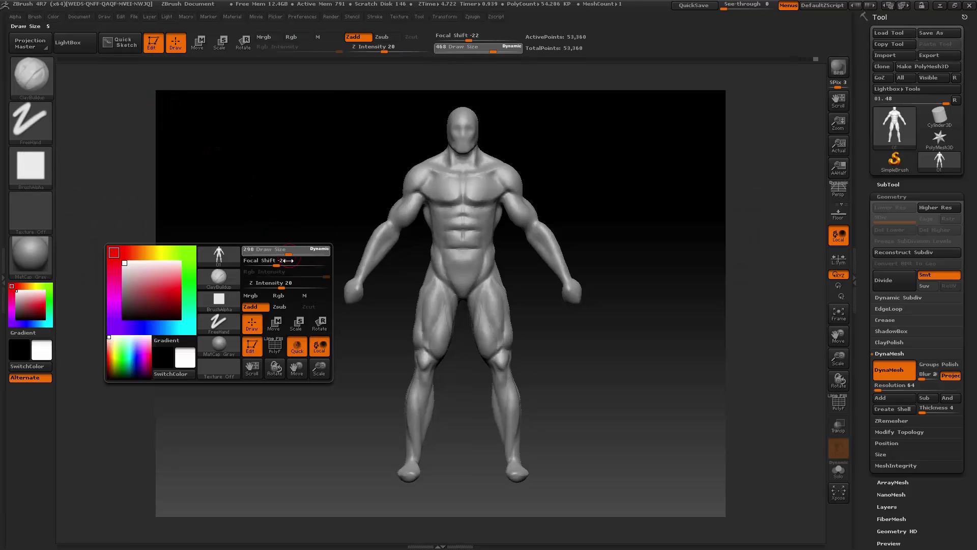
pyautogui.moveTo(835, 355); pyautogui.dragTo(842, 359)
pyautogui.keyDown('alt'); pyautogui.moveTo(815, 374); pyautogui.dragTo(547, 353); pyautogui.keyUp('alt')
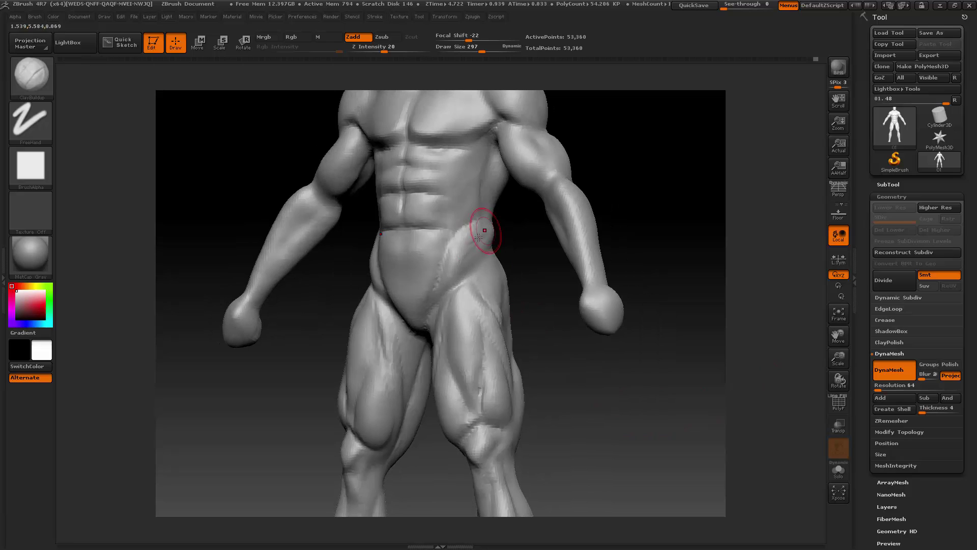
pyautogui.moveTo(472, 246)
pyautogui.mouseDown()
pyautogui.moveTo(461, 267)
pyautogui.moveTo(474, 258)
pyautogui.mouseUp()
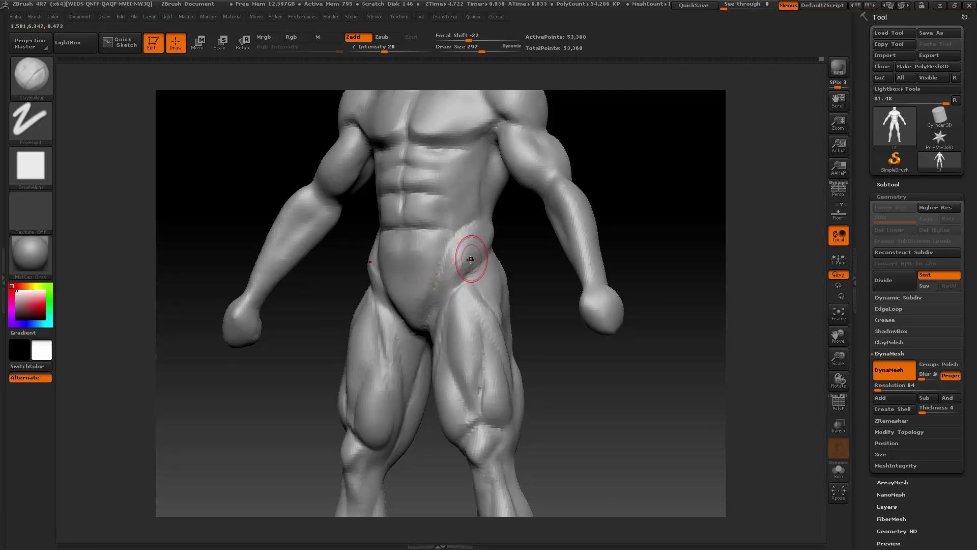
pyautogui.press('shift')
pyautogui.hotkey('ctrl', 'z')
pyautogui.moveTo(456, 276); pyautogui.dragTo(481, 244)
pyautogui.keyDown('shift'); pyautogui.moveTo(628, 196); pyautogui.dragTo(662, 197); pyautogui.keyUp('shift')
pyautogui.press('shift')
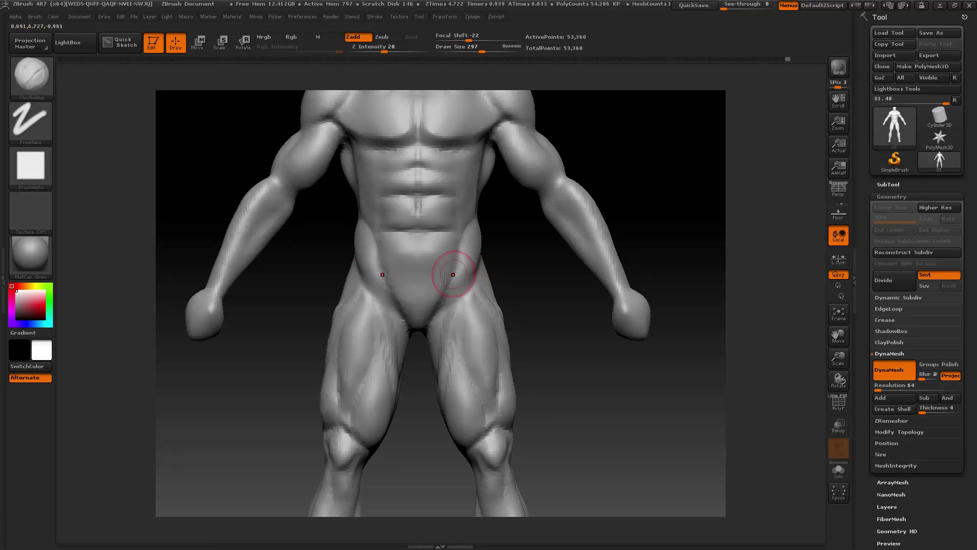
# - Sculpt the groin crease between lower abdomen and hips with the Standard brush at draw size 170
pyautogui.click(33, 71)
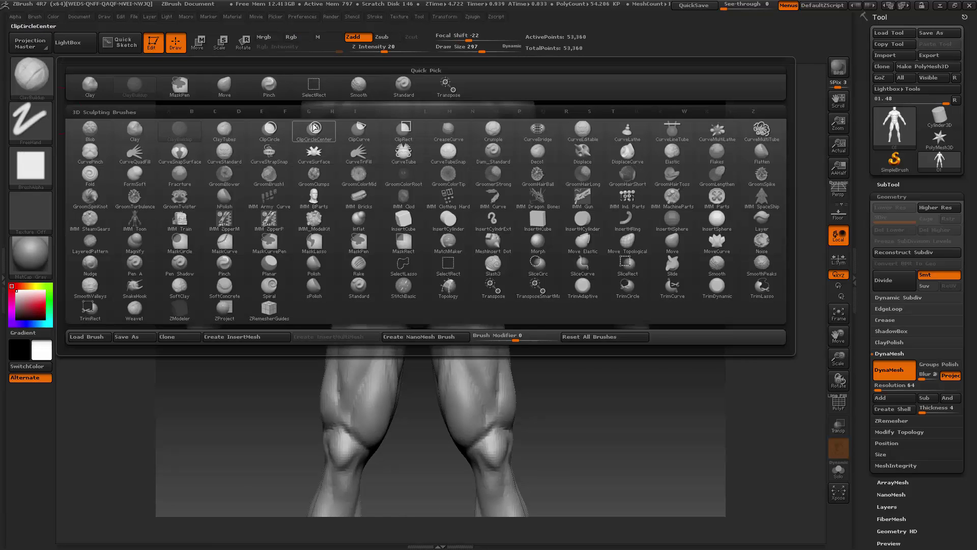
pyautogui.click(404, 84)
pyautogui.press('space')
pyautogui.moveTo(476, 213); pyautogui.dragTo(457, 213)
pyautogui.moveTo(528, 246); pyautogui.dragTo(419, 295)
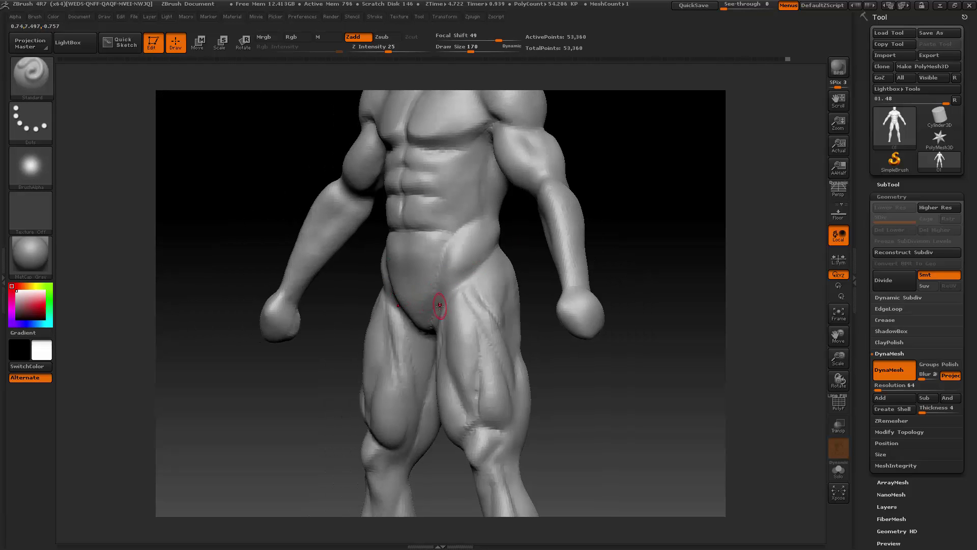
pyautogui.moveTo(297, 386); pyautogui.dragTo(432, 323)
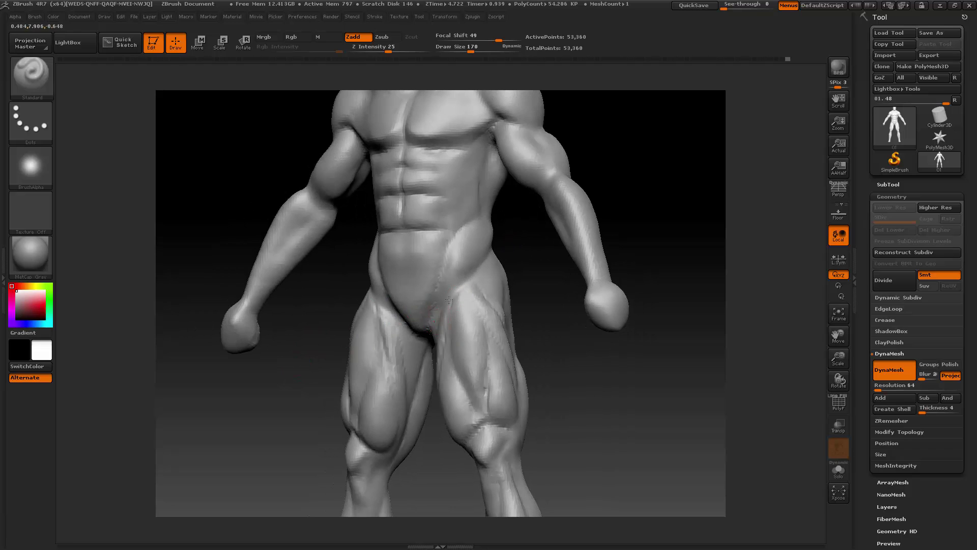
pyautogui.moveTo(521, 244); pyautogui.dragTo(484, 236)
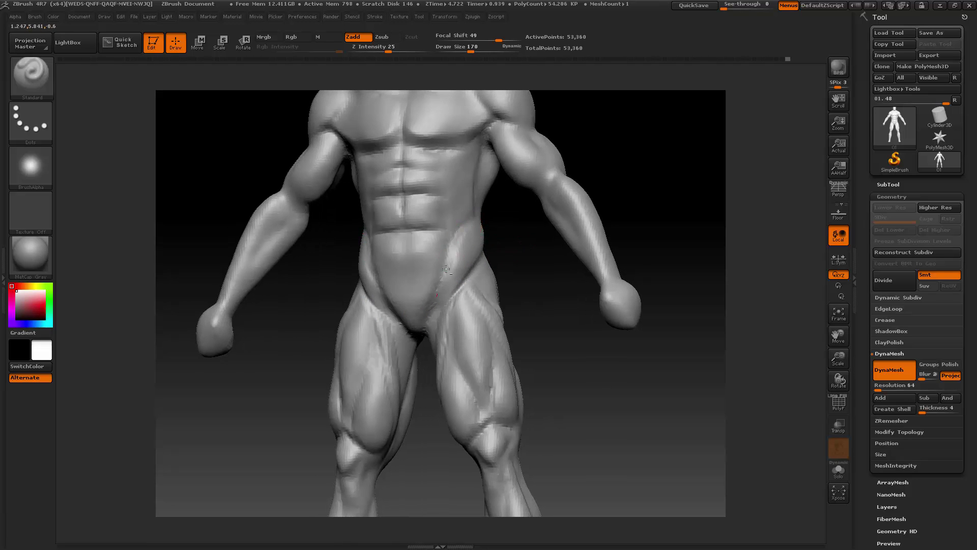
pyautogui.keyDown('shift'); pyautogui.moveTo(515, 275); pyautogui.dragTo(540, 269); pyautogui.keyUp('shift')
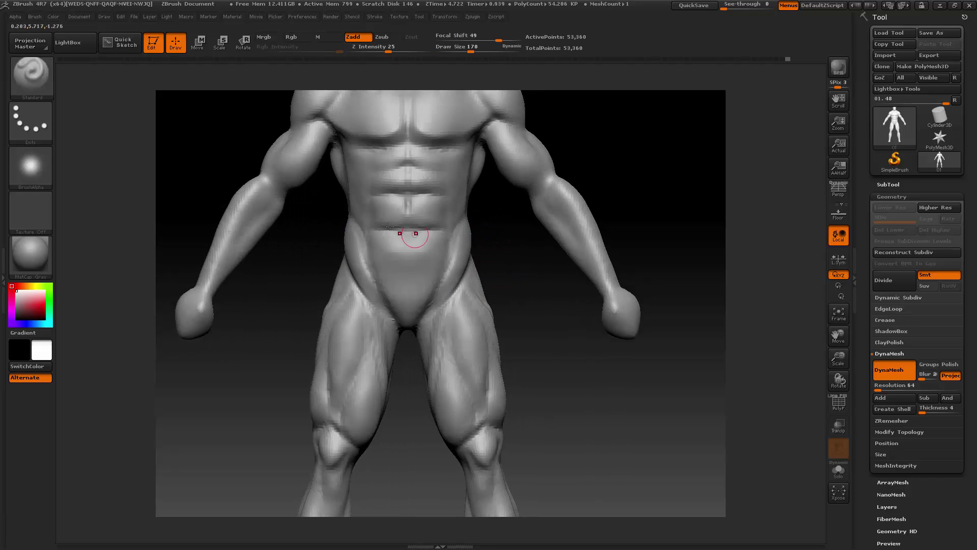
# - Add volume along the groin line with the ClayBuildup brush at draw size 290 and smooth it
pyautogui.click(35, 70)
pyautogui.click(134, 85)
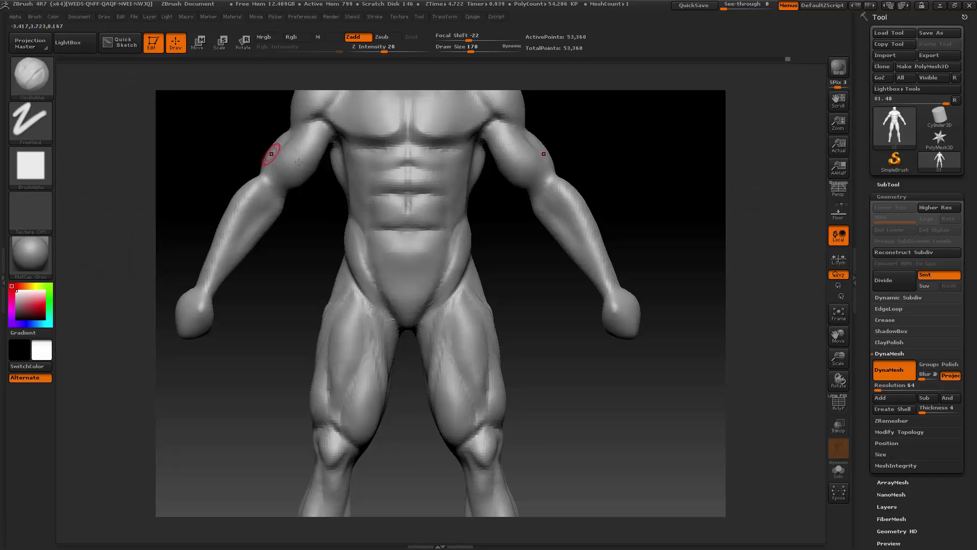
pyautogui.press('space')
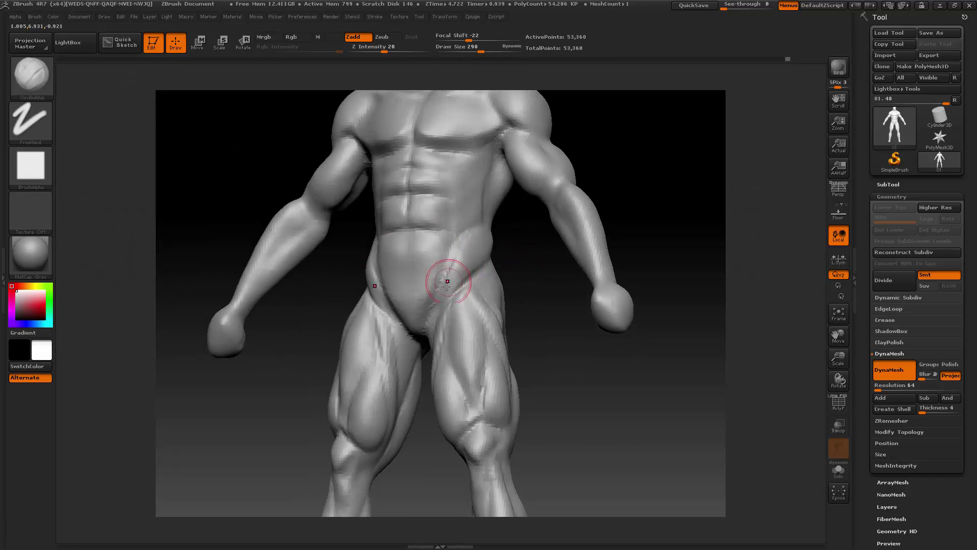
pyautogui.moveTo(432, 314); pyautogui.dragTo(454, 279)
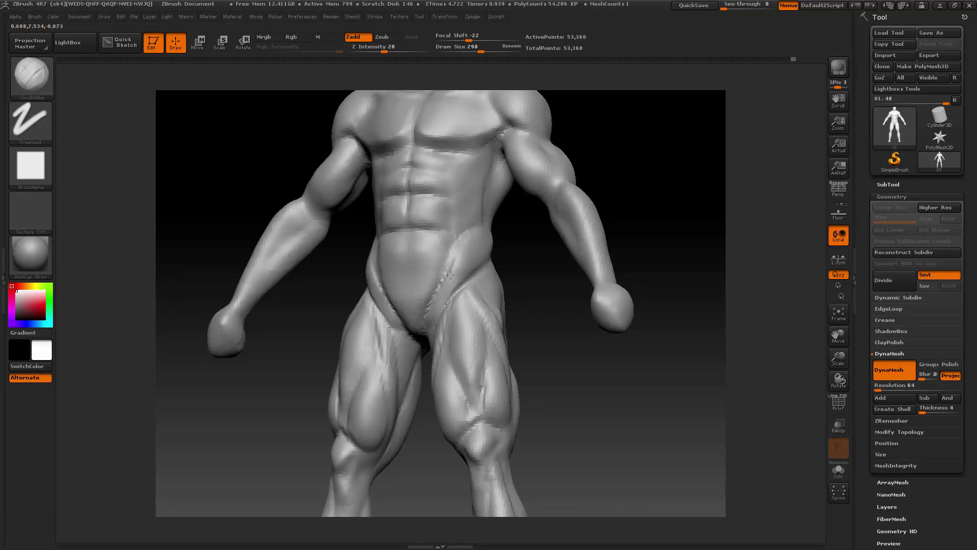
pyautogui.press('shift')
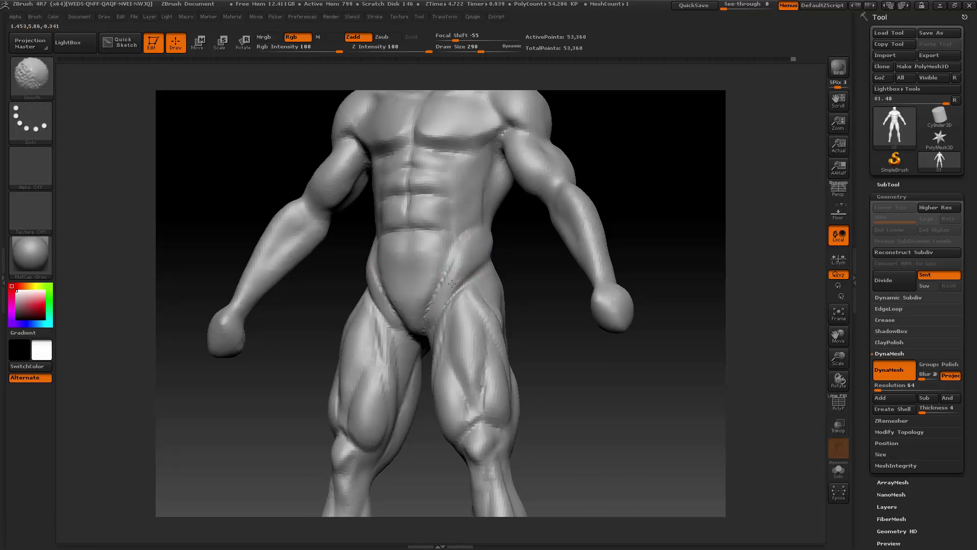
pyautogui.keyDown('shift'); pyautogui.moveTo(452, 284); pyautogui.dragTo(453, 291); pyautogui.keyUp('shift')
pyautogui.keyDown('shift'); pyautogui.moveTo(538, 229); pyautogui.dragTo(539, 247); pyautogui.keyUp('shift')
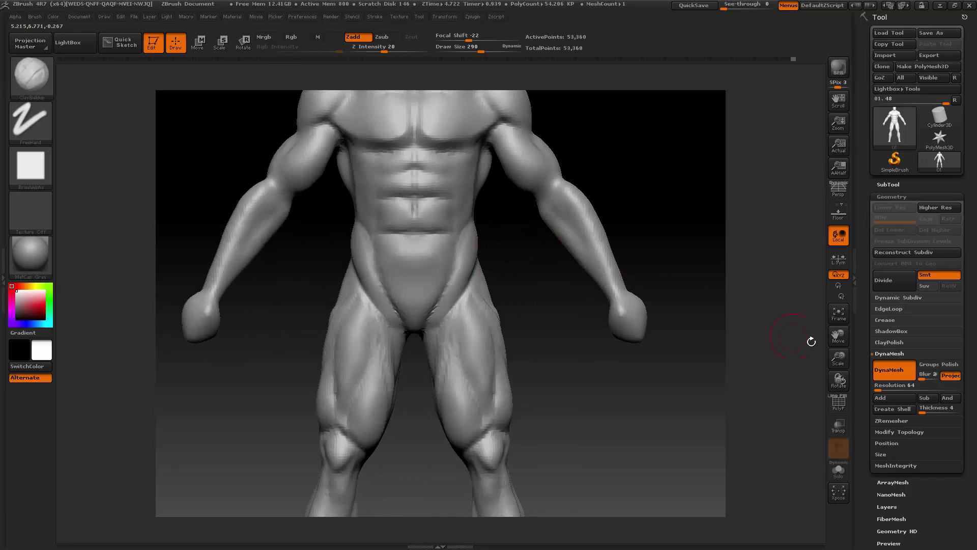
# - Soften the groin creases and lower abdomen with the Smooth brush at draw size 347
pyautogui.moveTo(839, 360); pyautogui.dragTo(831, 338)
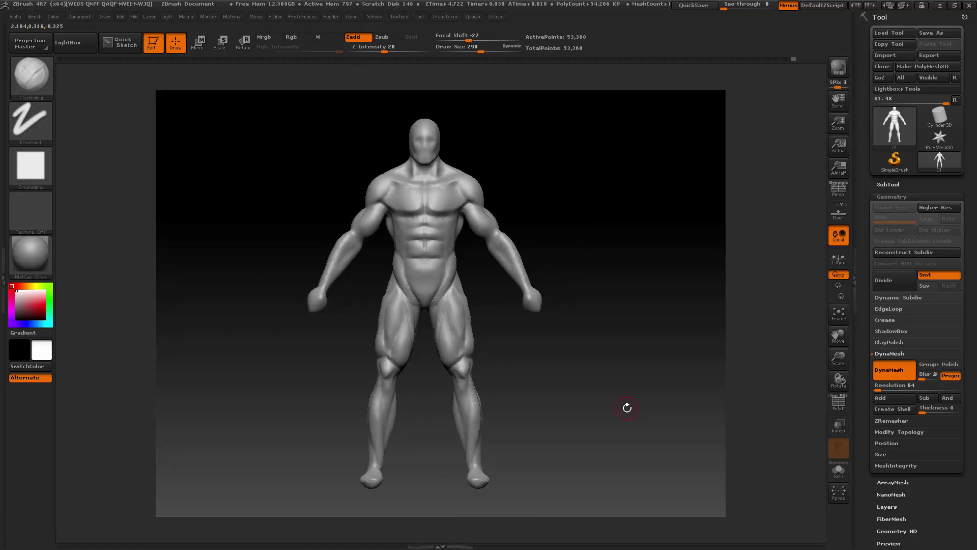
pyautogui.moveTo(473, 268); pyautogui.dragTo(468, 264)
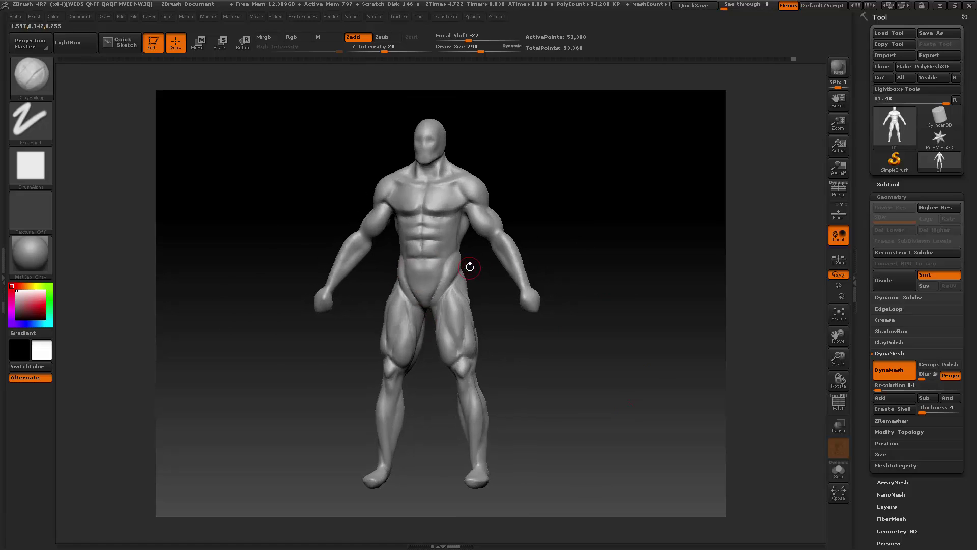
pyautogui.press('shift')
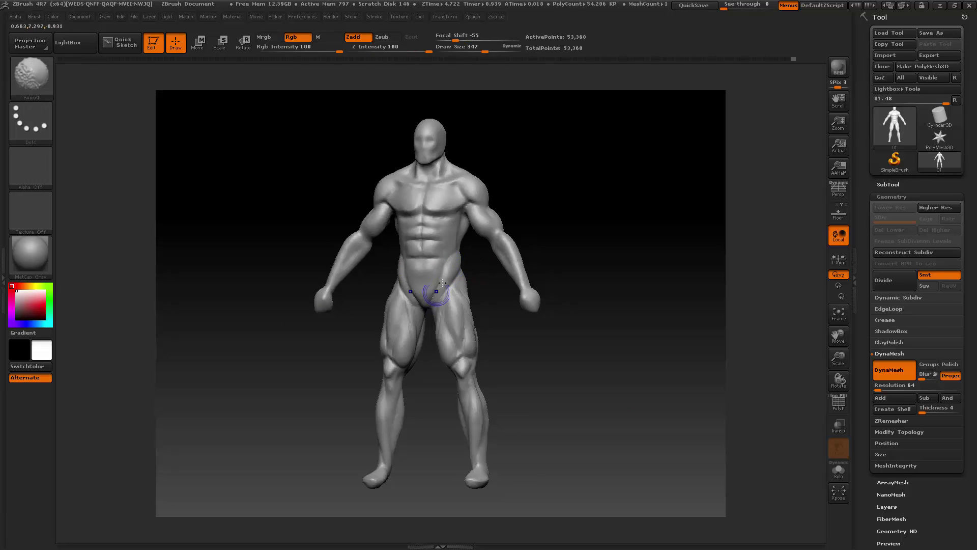
pyautogui.keyDown('shift'); pyautogui.moveTo(484, 279); pyautogui.dragTo(476, 278); pyautogui.keyUp('shift')
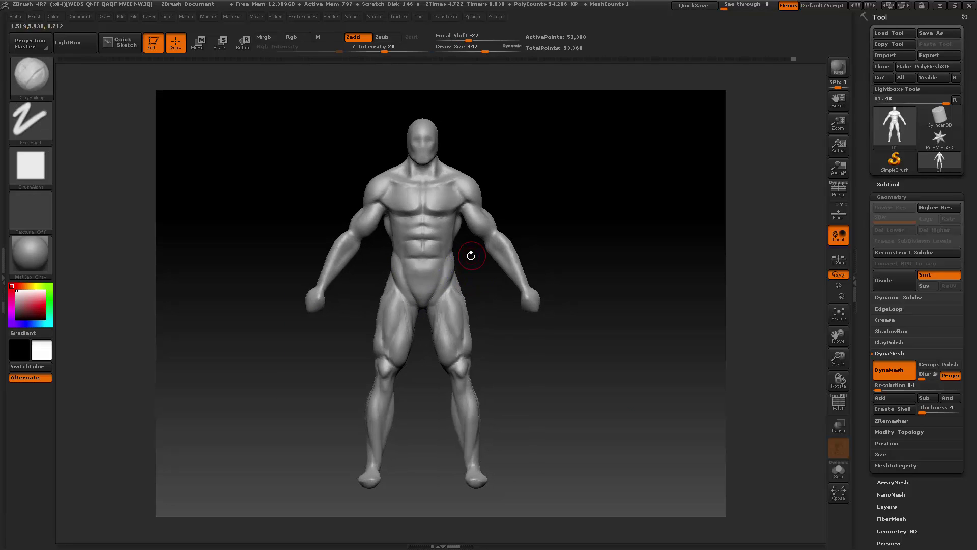
# - Smooth the front of the head and refine the middle of the lower abdomen
pyautogui.moveTo(578, 218)
pyautogui.mouseDown()
pyautogui.moveTo(527, 225)
pyautogui.moveTo(539, 222)
pyautogui.mouseUp()
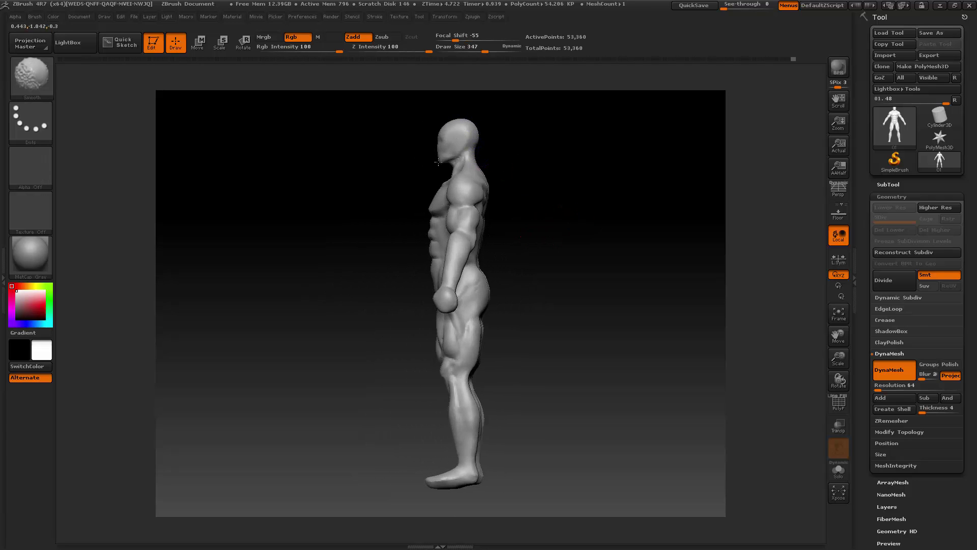
pyautogui.moveTo(520, 156); pyautogui.dragTo(560, 160)
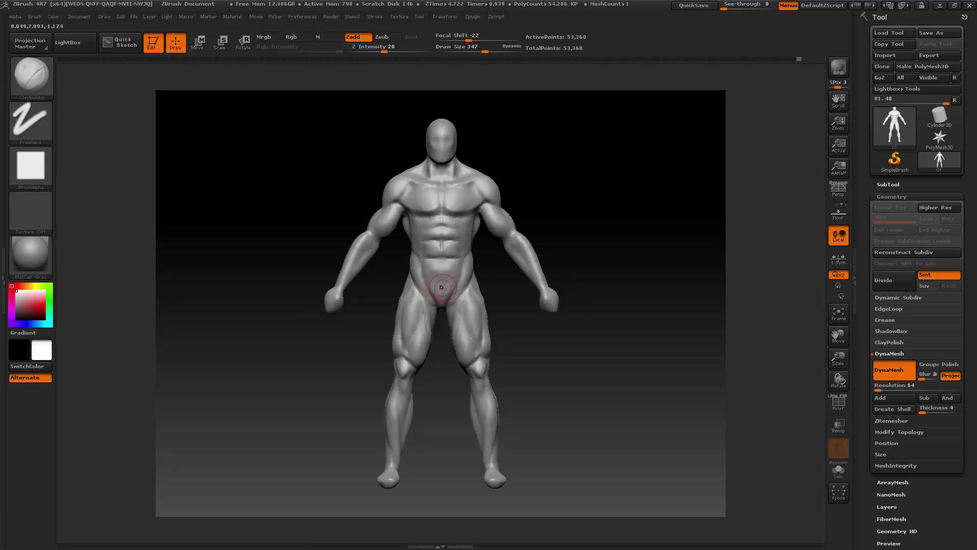
pyautogui.press('shift')
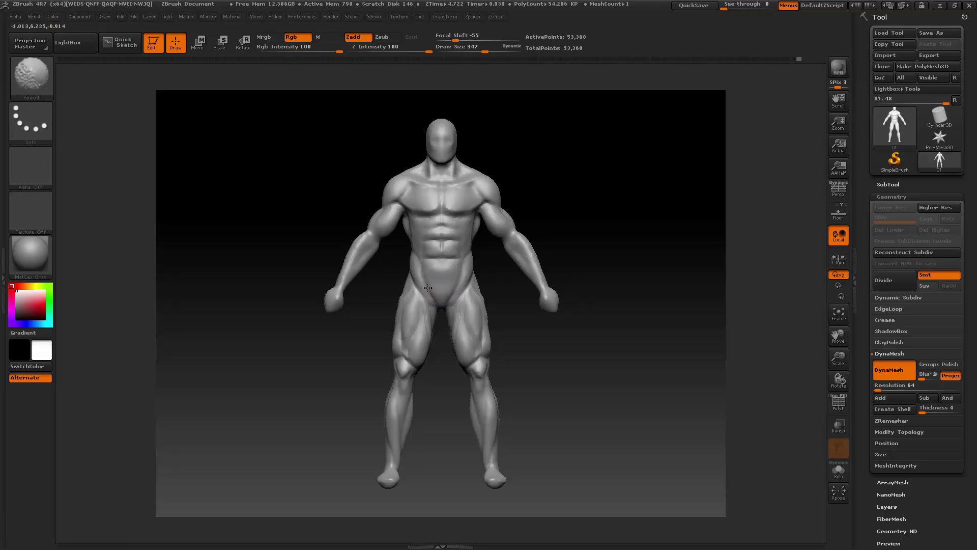
pyautogui.press('shift')
pyautogui.press('shift')
# - Sculpt the spine line down the back from the neck to the buttocks with the Standard brush at draw size 238
pyautogui.moveTo(615, 198)
pyautogui.mouseDown()
pyautogui.moveTo(571, 201)
pyautogui.moveTo(628, 211)
pyautogui.moveTo(556, 225)
pyautogui.moveTo(523, 208)
pyautogui.moveTo(545, 208)
pyautogui.mouseUp()
pyautogui.press('space')
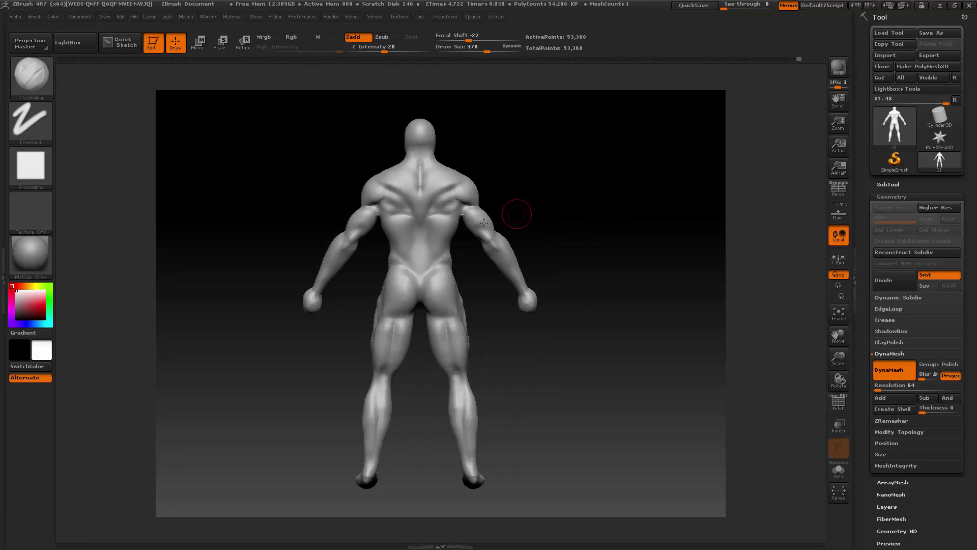
pyautogui.click(53, 79)
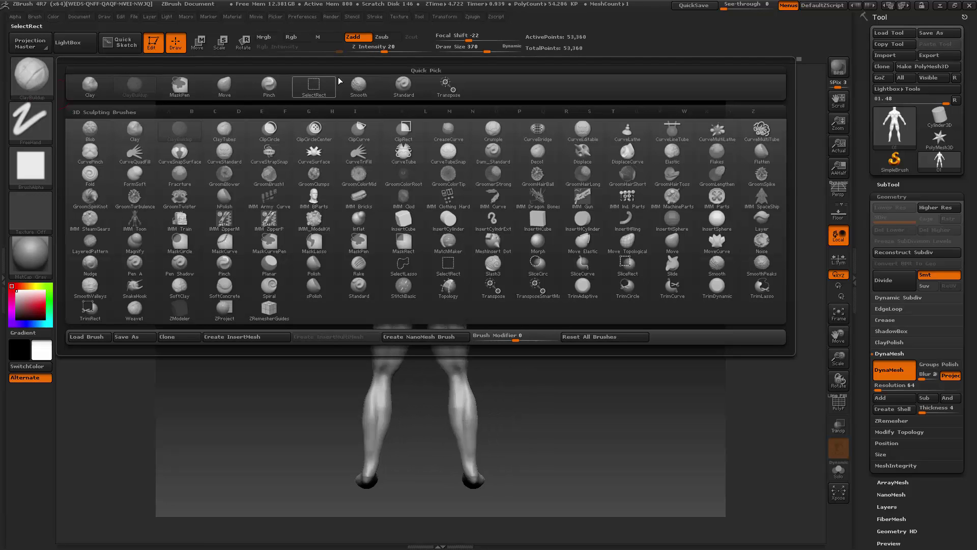
pyautogui.click(408, 91)
pyautogui.press('space')
pyautogui.moveTo(472, 182); pyautogui.dragTo(458, 184)
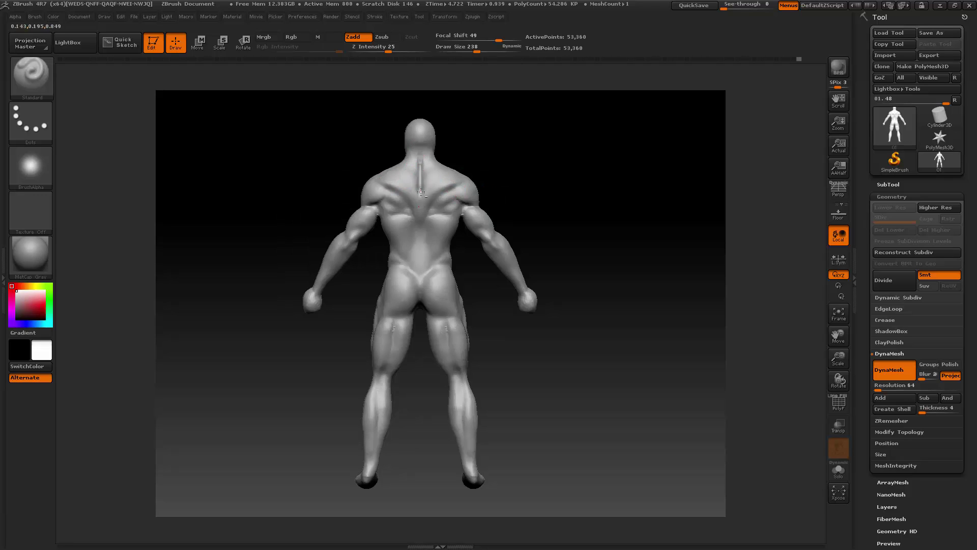
pyautogui.moveTo(420, 257); pyautogui.dragTo(420, 208)
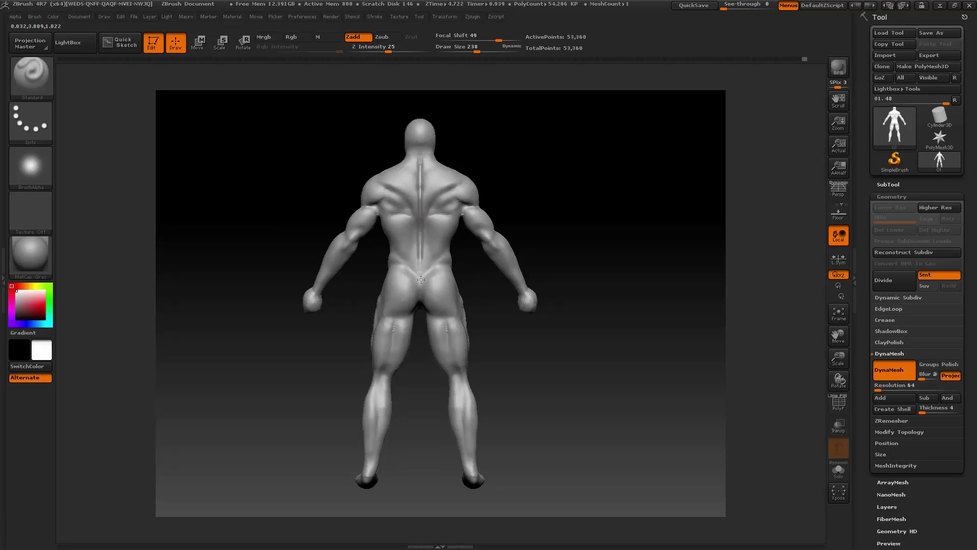
pyautogui.moveTo(421, 280); pyautogui.dragTo(423, 250)
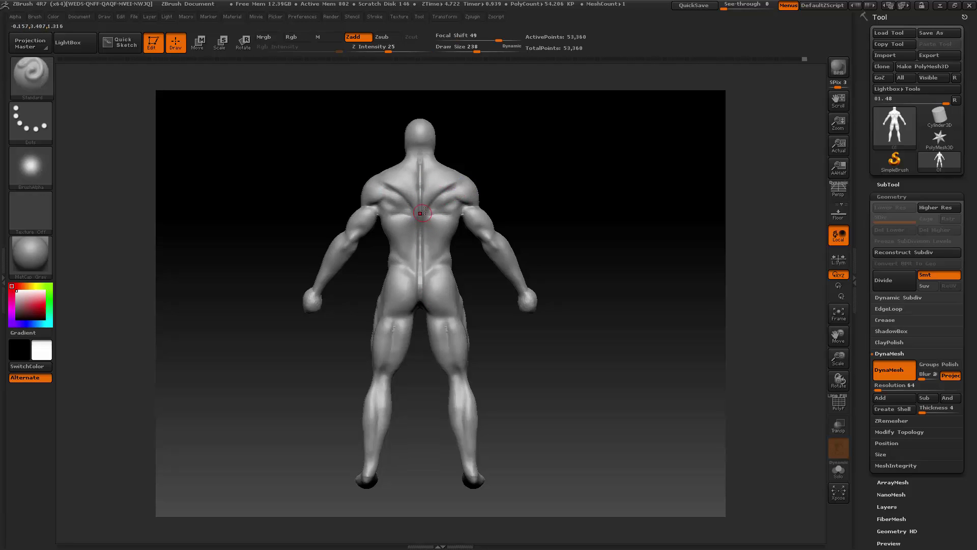
# - Define the shoulder blades, lower back muscles and creases under the buttocks with the Standard brush at draw size 145
pyautogui.moveTo(838, 357)
pyautogui.mouseDown()
pyautogui.moveTo(858, 343)
pyautogui.moveTo(908, 363)
pyautogui.mouseUp()
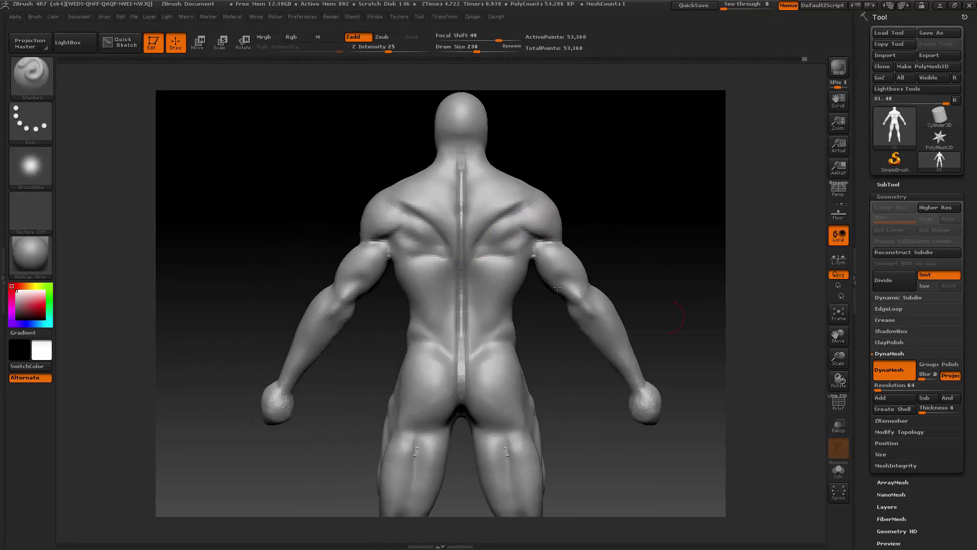
pyautogui.press('space')
pyautogui.moveTo(450, 235); pyautogui.dragTo(440, 234)
pyautogui.moveTo(388, 214)
pyautogui.mouseDown()
pyautogui.moveTo(399, 205)
pyautogui.moveTo(405, 212)
pyautogui.moveTo(391, 224)
pyautogui.moveTo(405, 218)
pyautogui.moveTo(402, 229)
pyautogui.moveTo(434, 240)
pyautogui.moveTo(410, 249)
pyautogui.moveTo(525, 245)
pyautogui.moveTo(446, 310)
pyautogui.mouseUp()
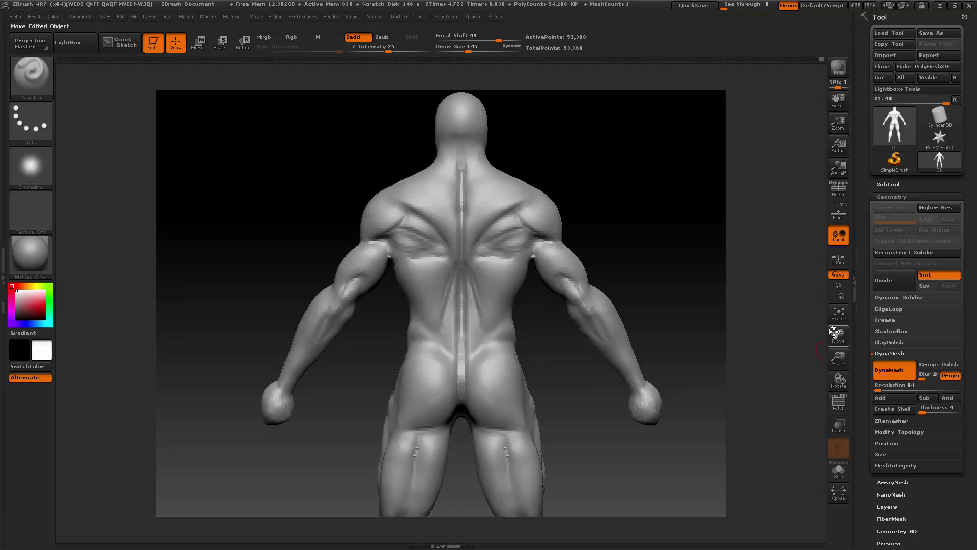
pyautogui.moveTo(839, 336); pyautogui.dragTo(397, 307)
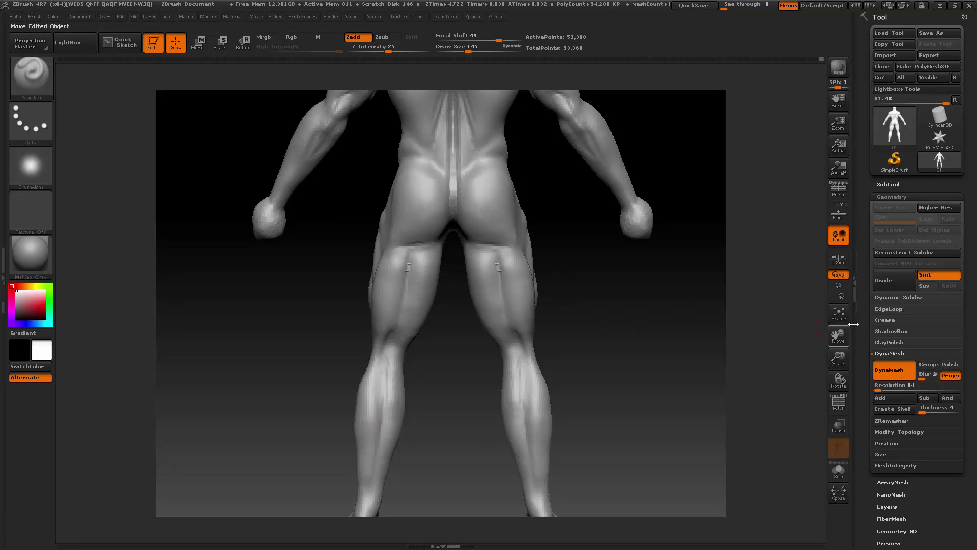
# - Refine the sides of the waist and the outer hips with the Standard brush at draw size 145
pyautogui.click(838, 311)
pyautogui.moveTo(605, 349); pyautogui.dragTo(555, 344)
pyautogui.moveTo(500, 257); pyautogui.dragTo(468, 256)
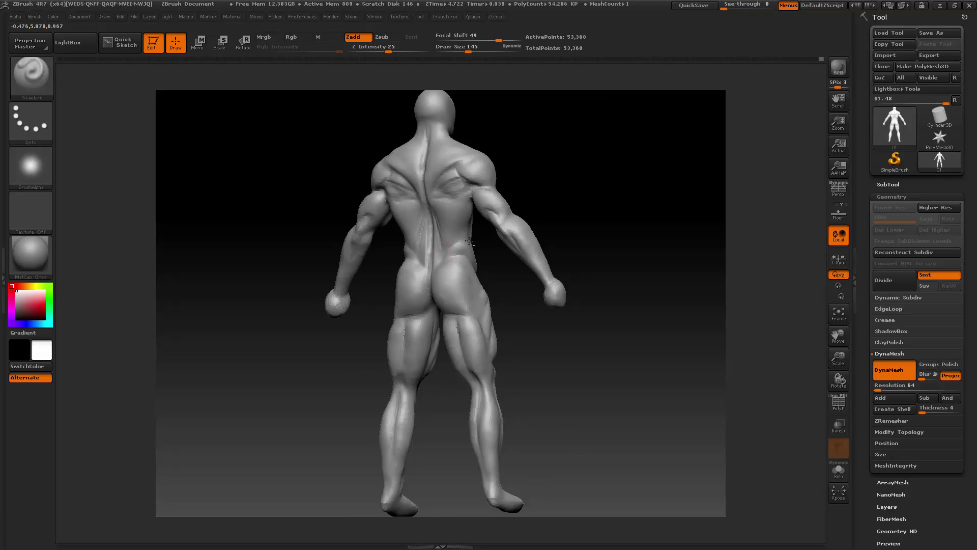
pyautogui.moveTo(562, 234); pyautogui.dragTo(516, 261)
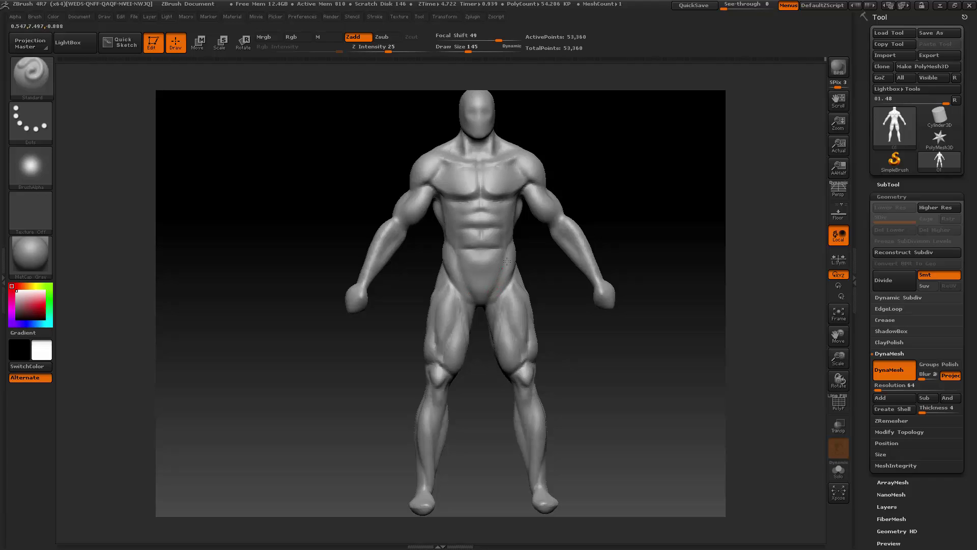
pyautogui.moveTo(527, 249)
pyautogui.mouseDown()
pyautogui.moveTo(582, 216)
pyautogui.moveTo(515, 277)
pyautogui.mouseUp()
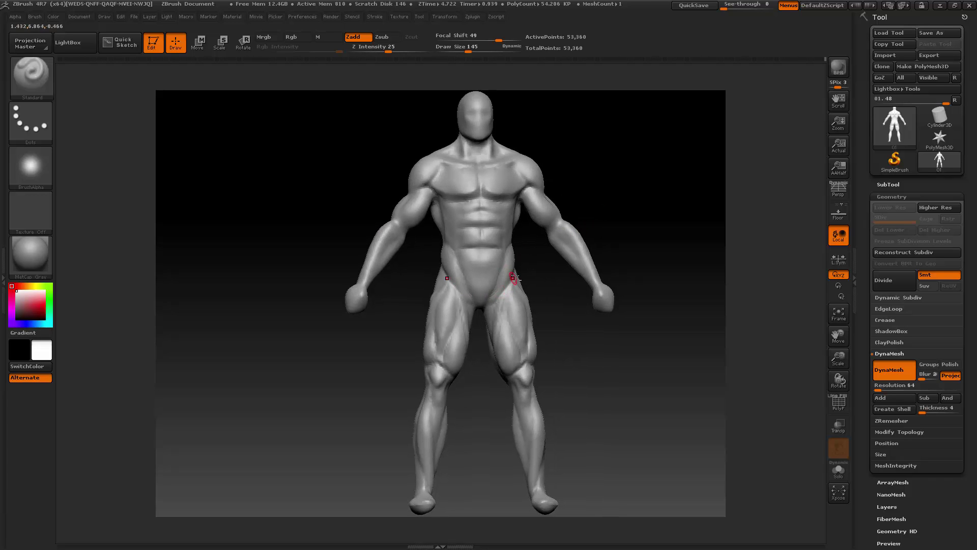
pyautogui.moveTo(650, 212); pyautogui.dragTo(646, 234)
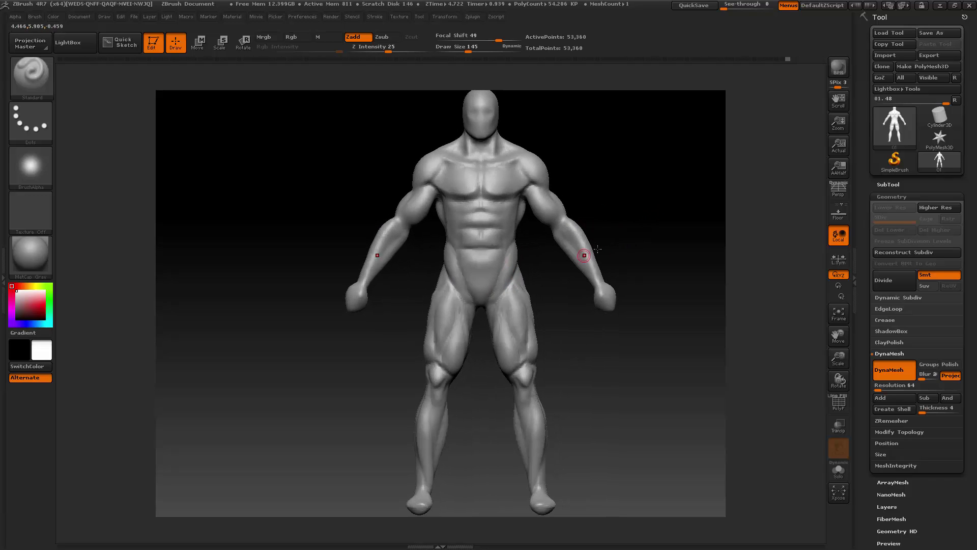
# - Sculpt the muscle separations along the forearms from the elbows toward the wrists
pyautogui.moveTo(839, 359); pyautogui.dragTo(842, 350)
pyautogui.moveTo(839, 336); pyautogui.dragTo(842, 379)
pyautogui.moveTo(414, 375); pyautogui.dragTo(405, 363)
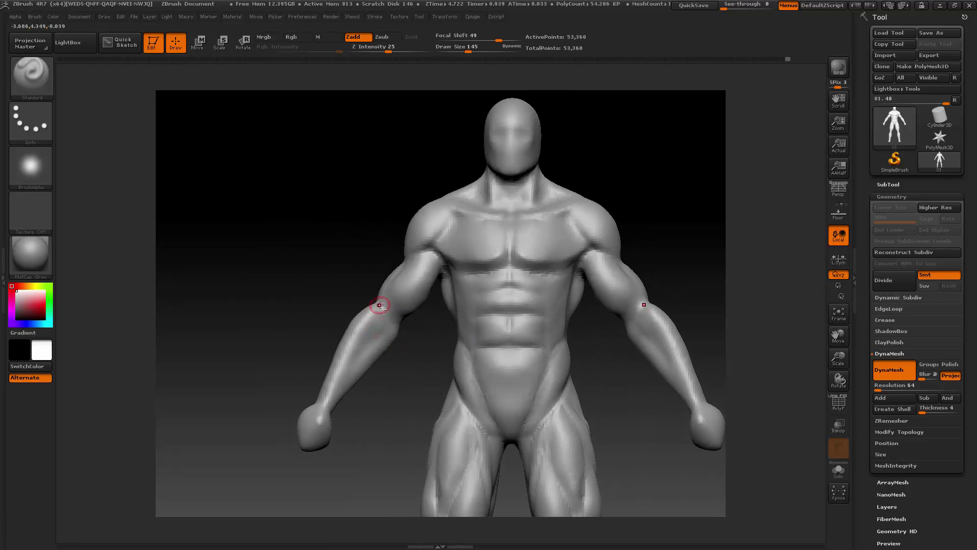
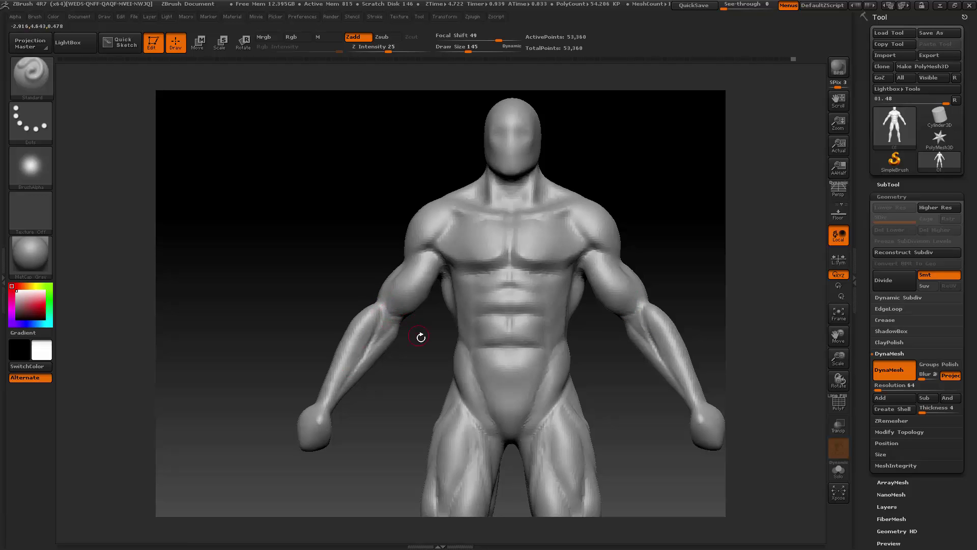
pyautogui.moveTo(420, 337); pyautogui.dragTo(439, 258)
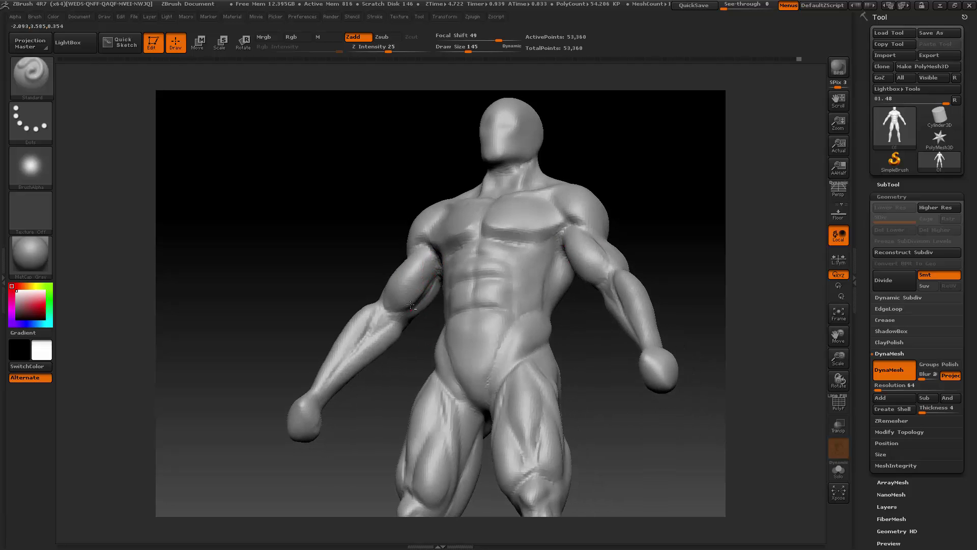
# - Define the separation between the upper arm muscles below the deltoids
pyautogui.moveTo(387, 332); pyautogui.dragTo(414, 234)
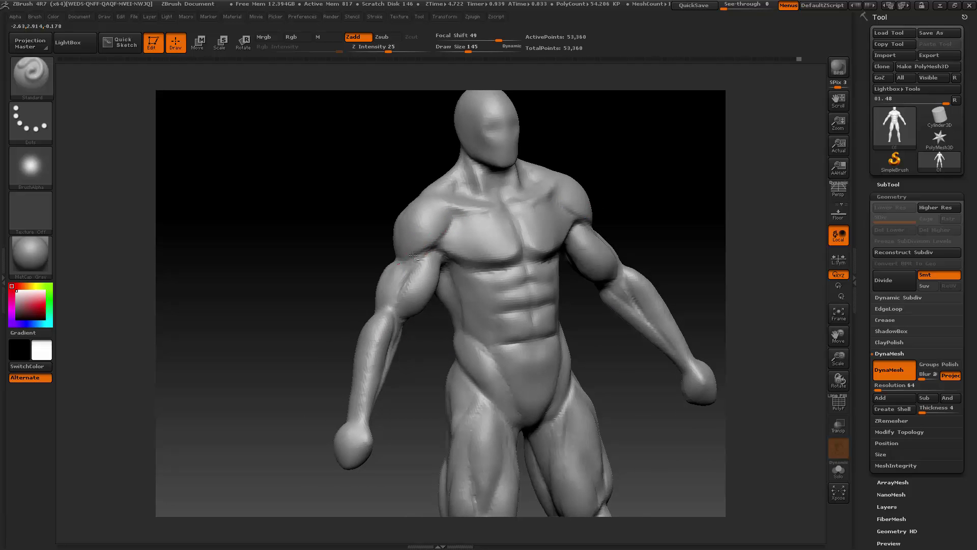
pyautogui.moveTo(343, 287); pyautogui.dragTo(404, 267)
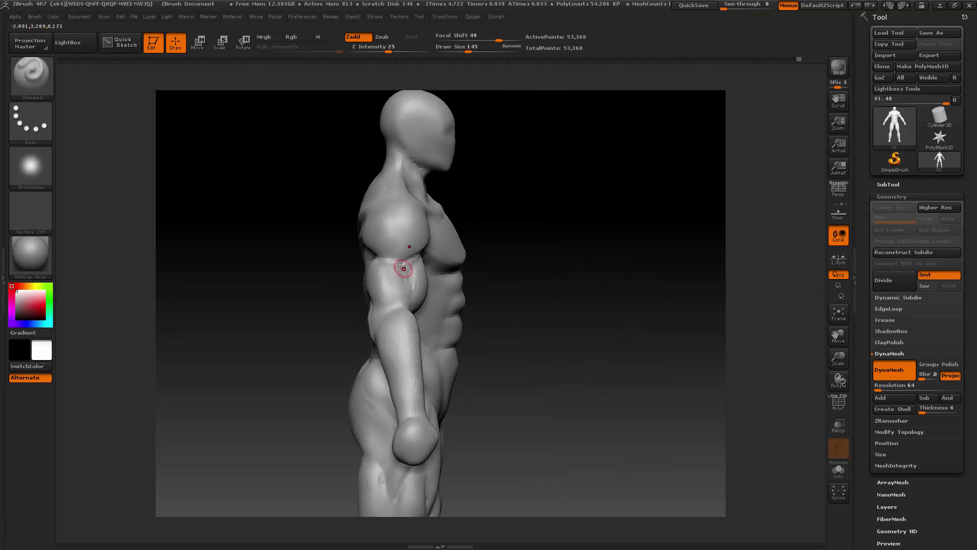
pyautogui.moveTo(481, 251)
pyautogui.mouseDown()
pyautogui.moveTo(384, 258)
pyautogui.moveTo(399, 296)
pyautogui.moveTo(386, 266)
pyautogui.mouseUp()
pyautogui.moveTo(472, 268); pyautogui.dragTo(421, 279)
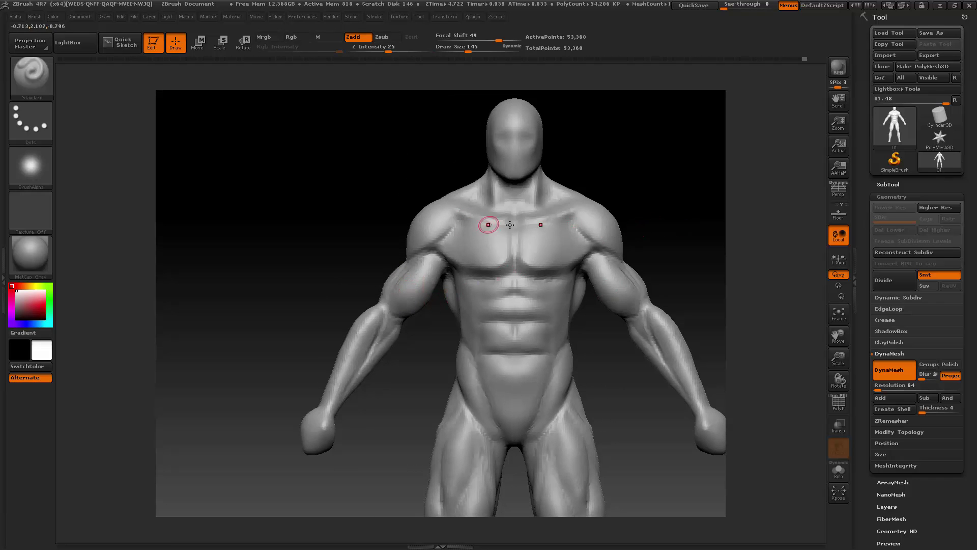
# - Sculpt the muscles at the sides and base of the neck and refine the area under the jaw
pyautogui.moveTo(617, 159); pyautogui.dragTo(498, 176)
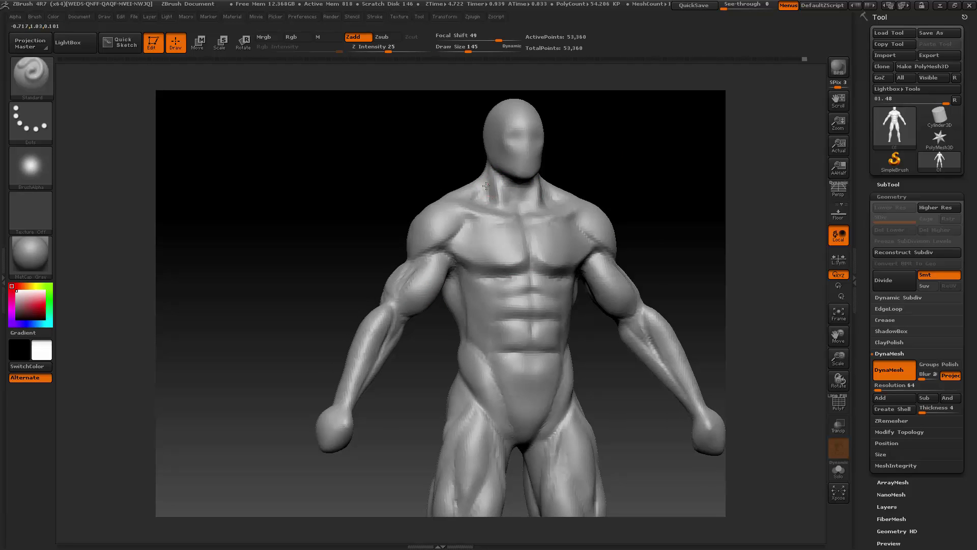
pyautogui.moveTo(600, 165); pyautogui.dragTo(541, 182)
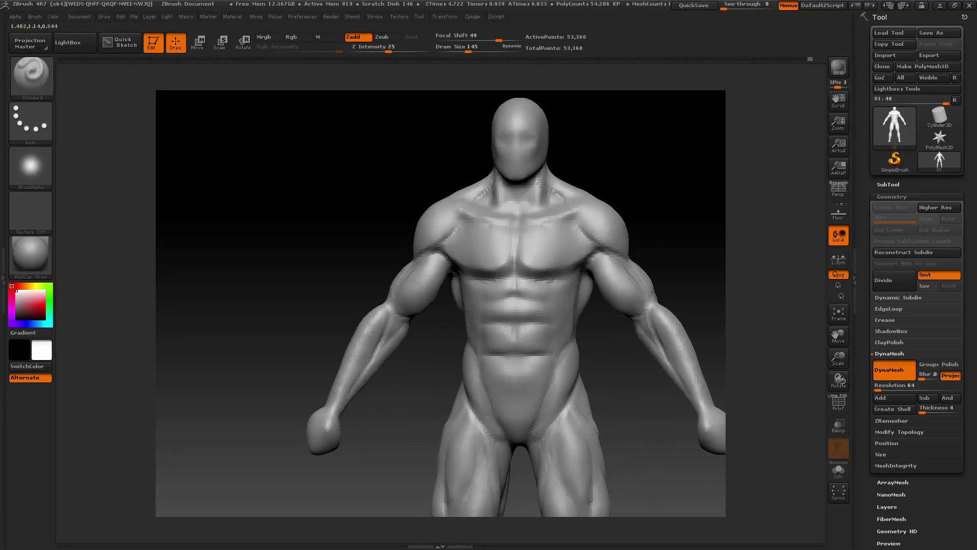
pyautogui.moveTo(610, 146); pyautogui.dragTo(574, 158)
pyautogui.moveTo(838, 358)
pyautogui.mouseDown()
pyautogui.moveTo(842, 333)
pyautogui.moveTo(788, 427)
pyautogui.mouseUp()
pyautogui.moveTo(657, 247); pyautogui.dragTo(565, 249)
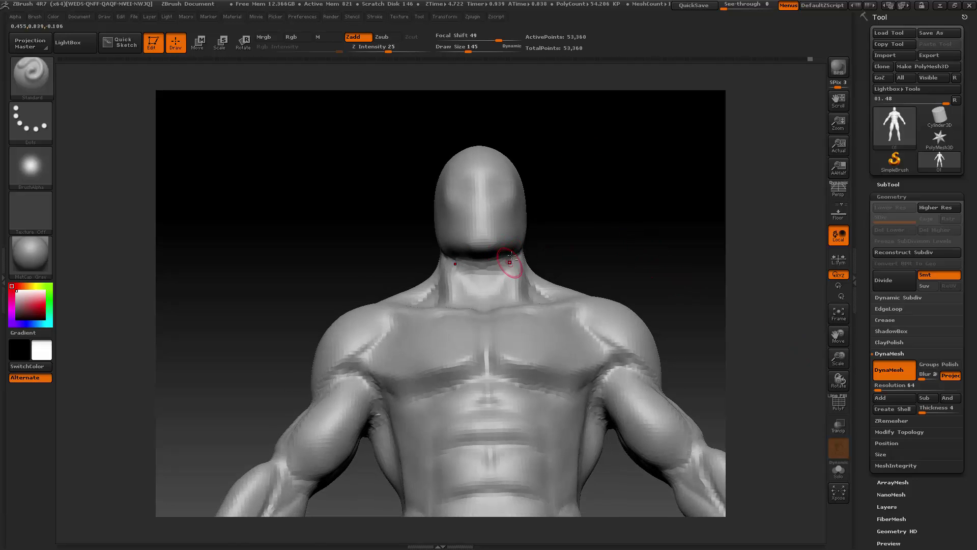
pyautogui.moveTo(589, 225); pyautogui.dragTo(602, 264)
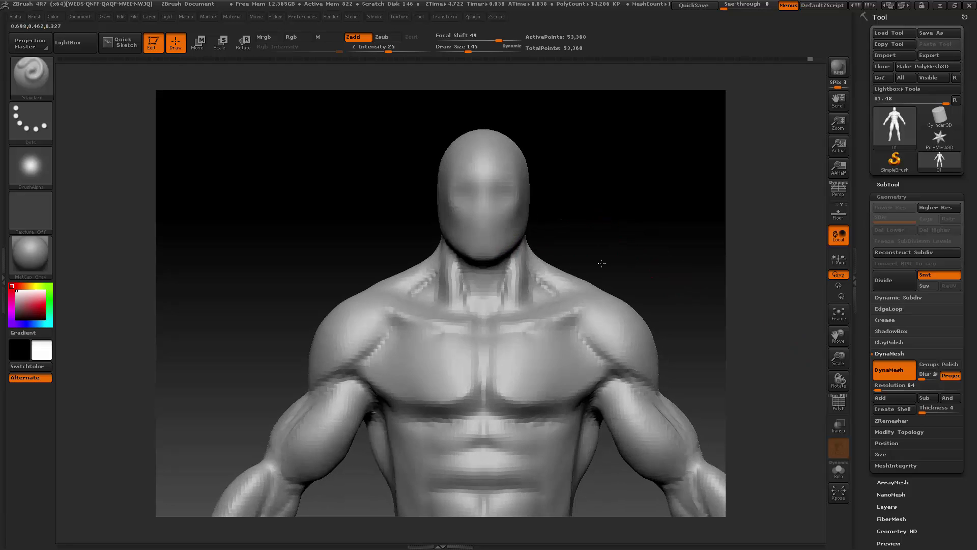
# - Carve the horizontal divisions and centre line of the abdominal muscles with the Standard brush at draw size 105
pyautogui.moveTo(838, 335); pyautogui.dragTo(830, 255)
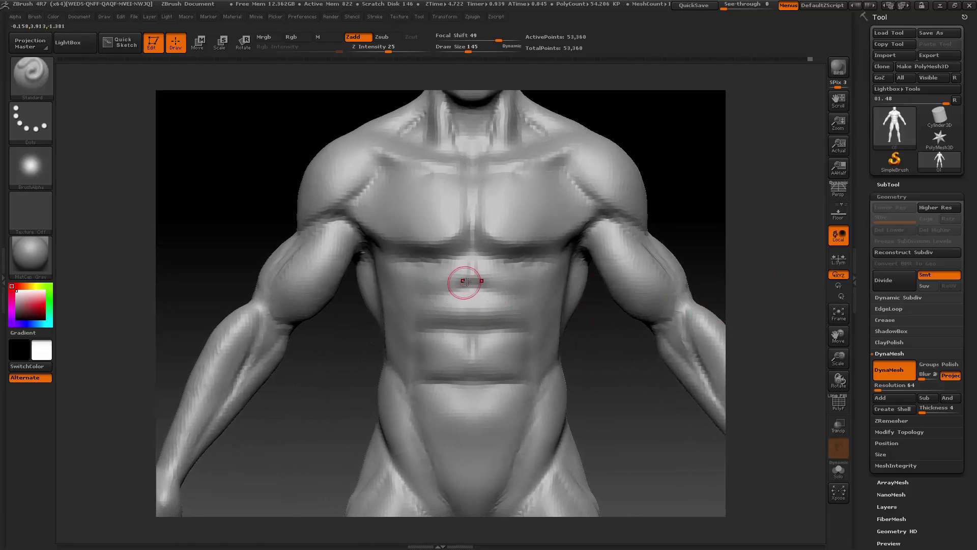
pyautogui.press('space')
pyautogui.moveTo(464, 284); pyautogui.dragTo(419, 293)
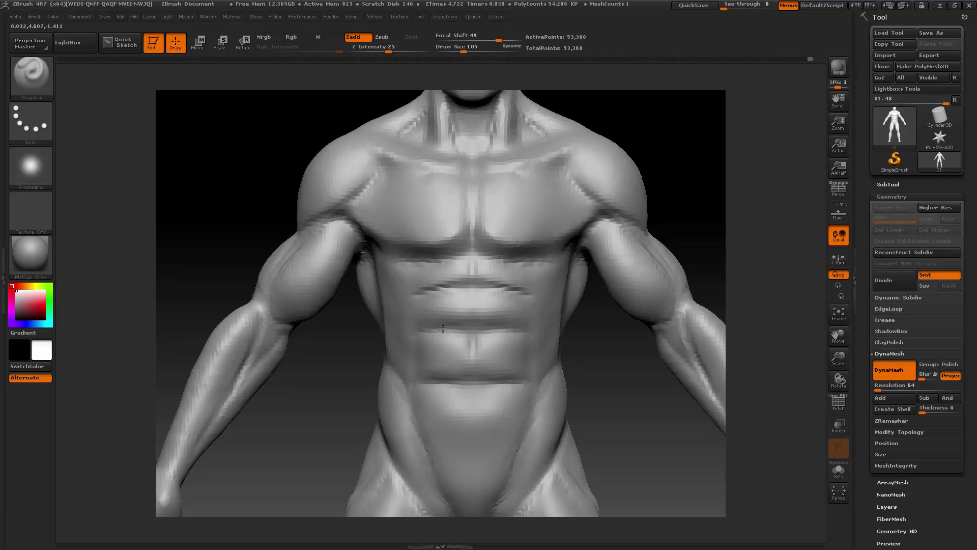
pyautogui.keyDown('alt'); pyautogui.moveTo(465, 326); pyautogui.dragTo(430, 331); pyautogui.keyUp('alt')
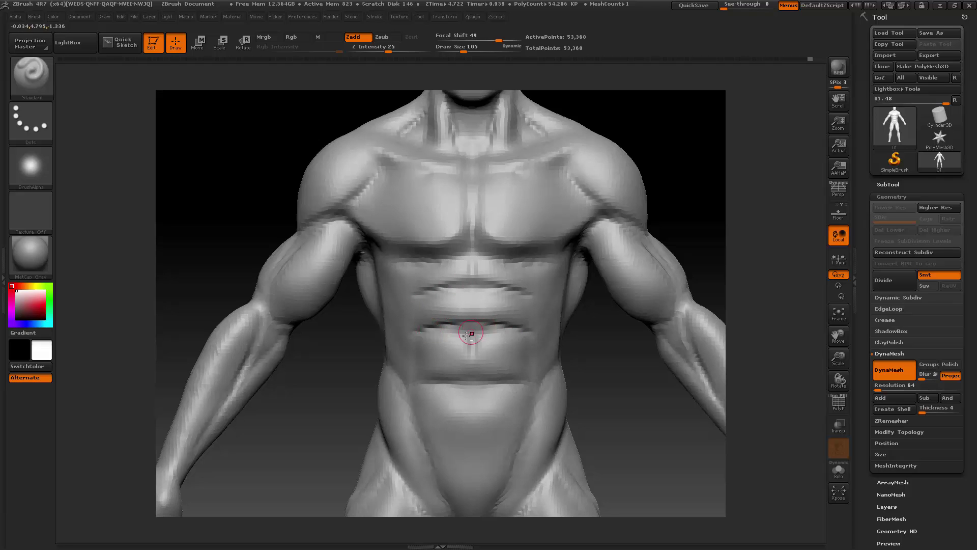
pyautogui.keyDown('alt'); pyautogui.moveTo(469, 377); pyautogui.dragTo(428, 377); pyautogui.keyUp('alt')
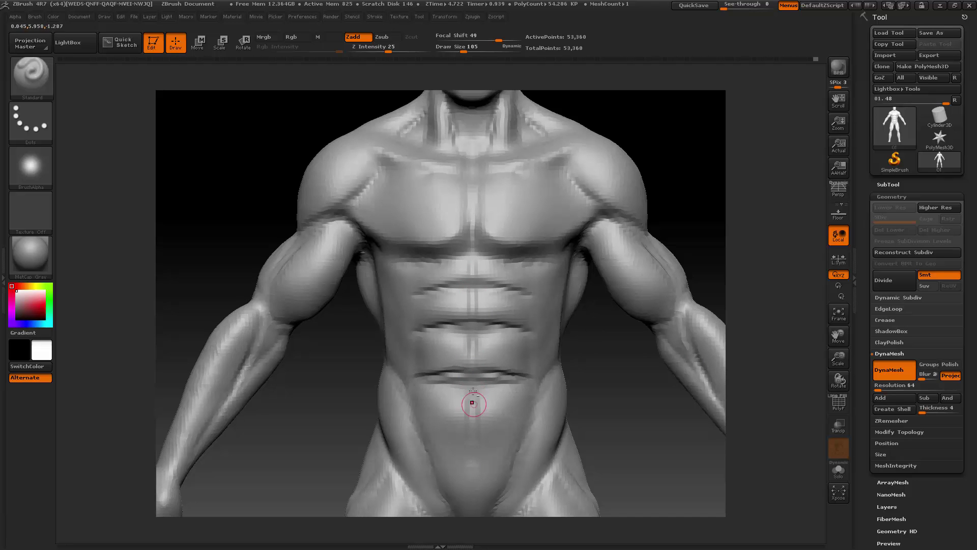
# - Try a shallow horizontal crease across the navel area at draw size 145 and smooth it at draw size 192
pyautogui.moveTo(845, 348); pyautogui.dragTo(844, 367)
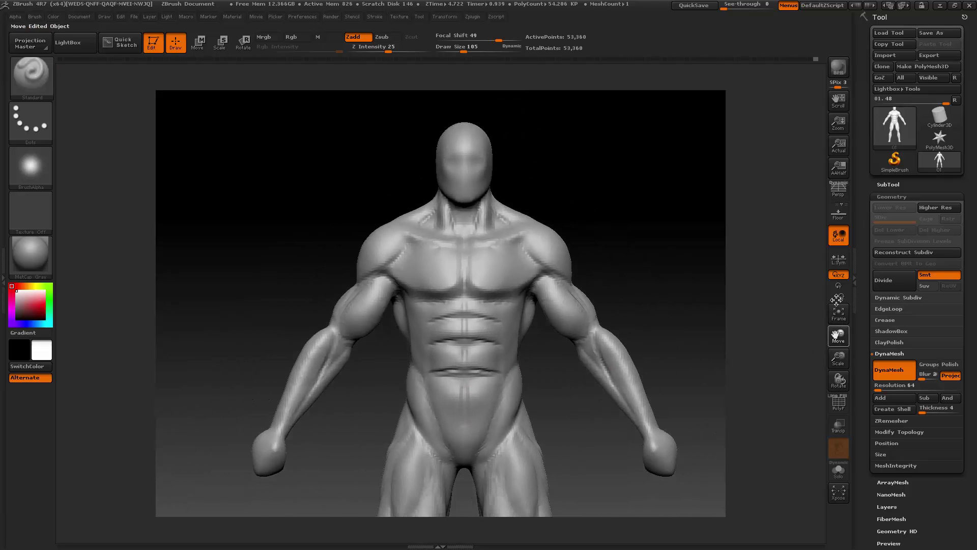
pyautogui.press('space')
pyautogui.click(521, 334)
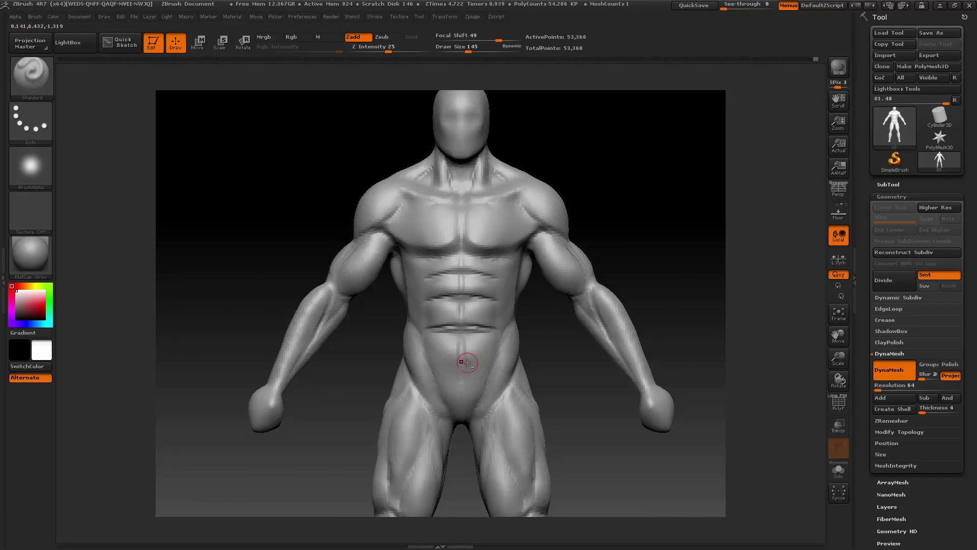
pyautogui.moveTo(567, 337); pyautogui.dragTo(550, 345)
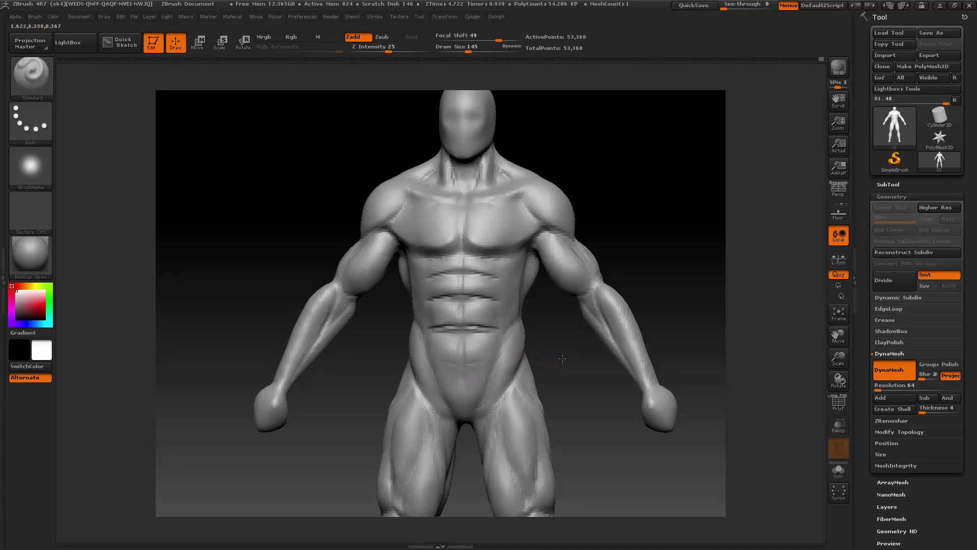
pyautogui.moveTo(563, 358); pyautogui.dragTo(558, 357)
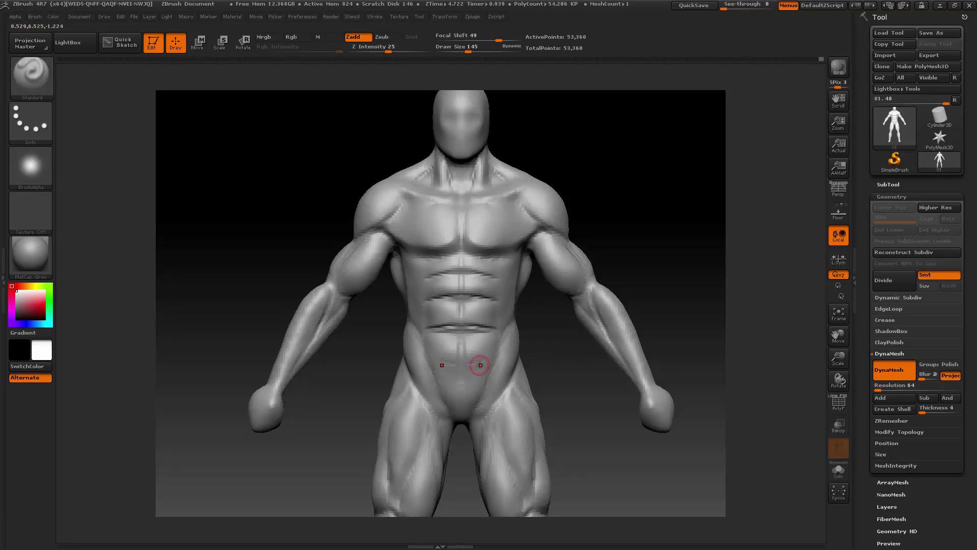
pyautogui.press('space')
pyautogui.moveTo(480, 365); pyautogui.dragTo(484, 363)
pyautogui.press('shift')
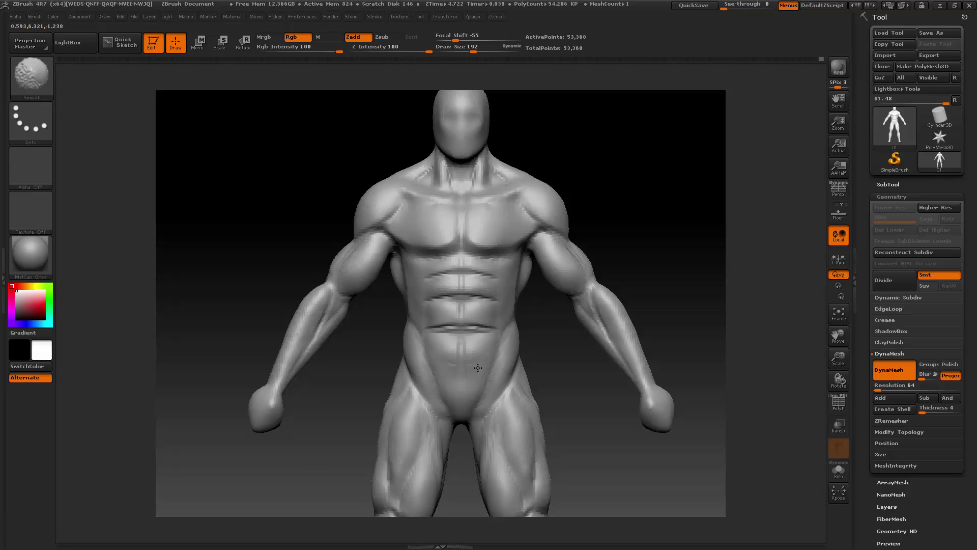
# - Refine the centre of the lower abdomen below the navel with the Standard brush at draw sizes 131 and 109, smoothing in between
pyautogui.press('space')
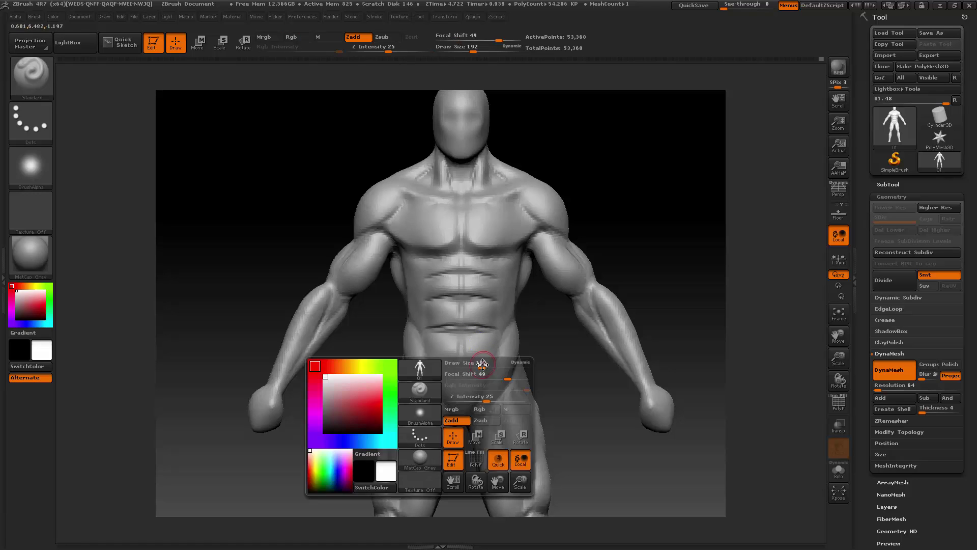
pyautogui.moveTo(482, 364); pyautogui.dragTo(471, 362)
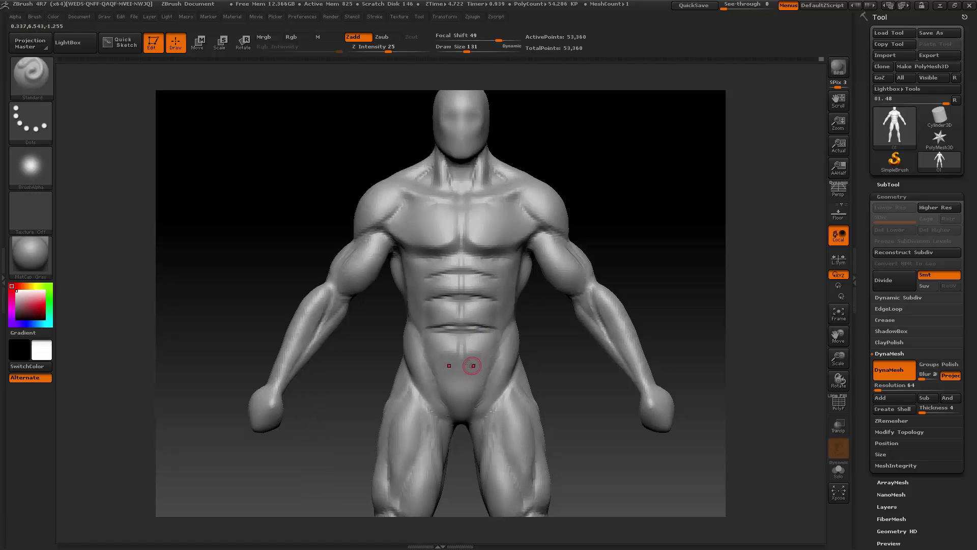
pyautogui.press('shift')
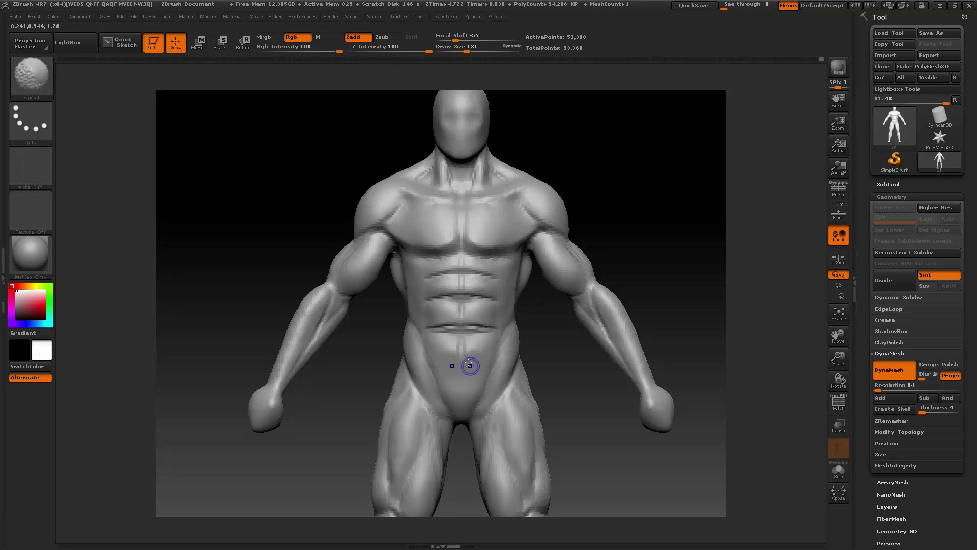
pyautogui.press('space')
pyautogui.click(461, 340)
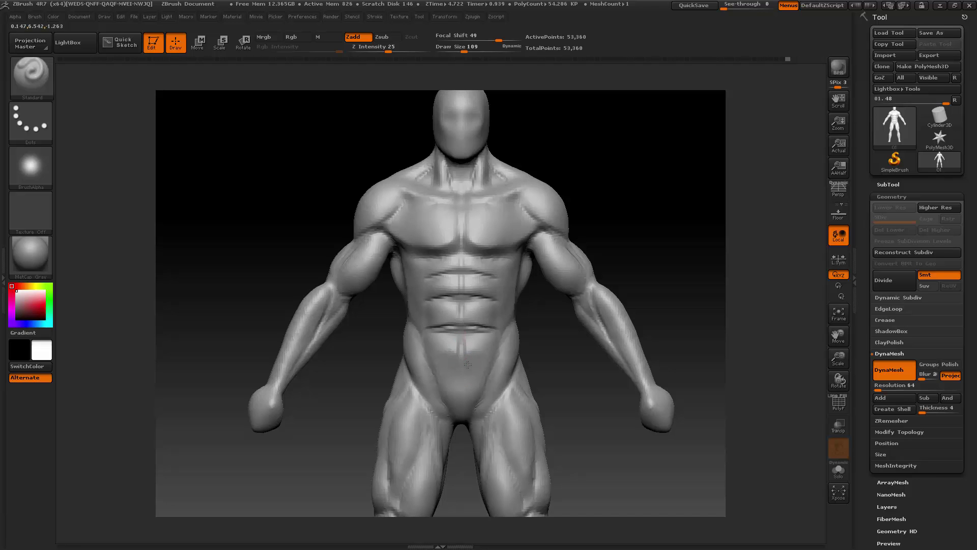
# - Refine the volume of the inner chest muscles with the Standard brush at draw size 175 and smooth them
pyautogui.moveTo(532, 340)
pyautogui.mouseDown()
pyautogui.moveTo(545, 344)
pyautogui.moveTo(513, 349)
pyautogui.mouseUp()
pyautogui.press('space')
pyautogui.click(514, 345)
pyautogui.press('shift')
pyautogui.moveTo(838, 358)
pyautogui.mouseDown()
pyautogui.moveTo(839, 326)
pyautogui.moveTo(848, 367)
pyautogui.mouseUp()
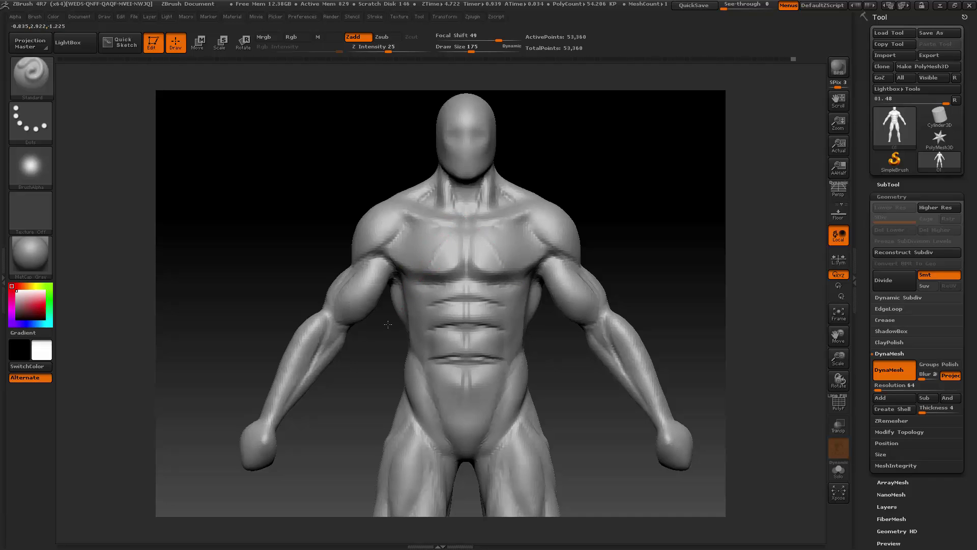
pyautogui.moveTo(380, 336); pyautogui.dragTo(386, 336)
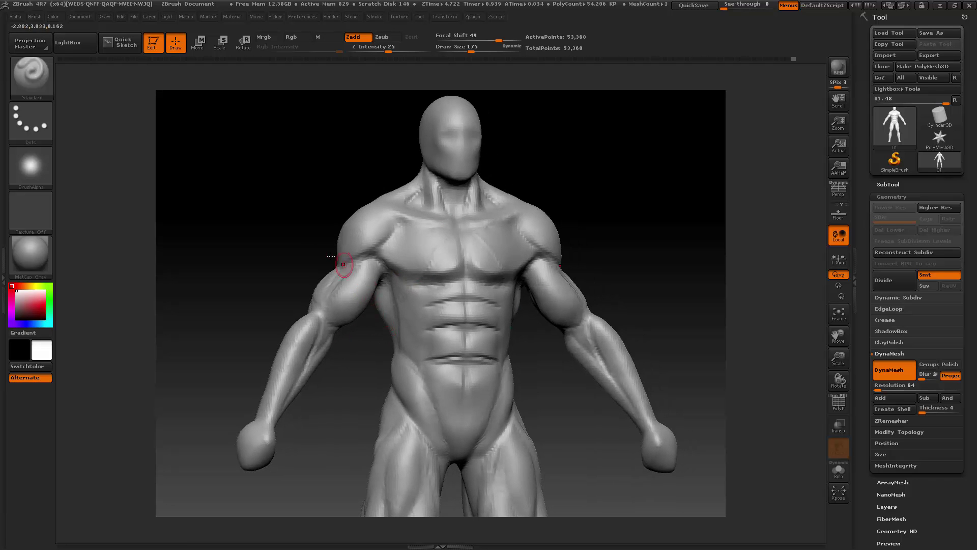
pyautogui.click(32, 77)
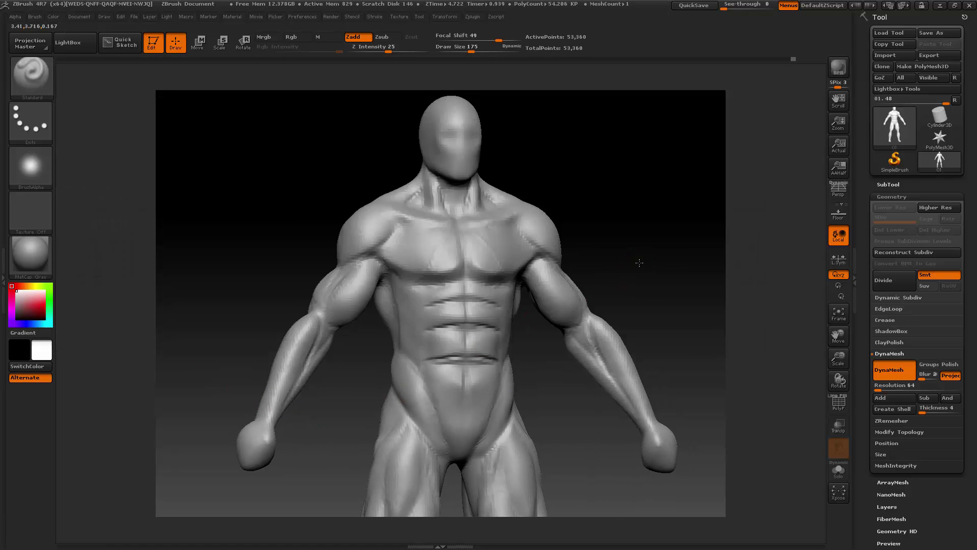
pyautogui.moveTo(639, 263)
pyautogui.mouseDown()
pyautogui.moveTo(592, 272)
pyautogui.moveTo(647, 271)
pyautogui.mouseUp()
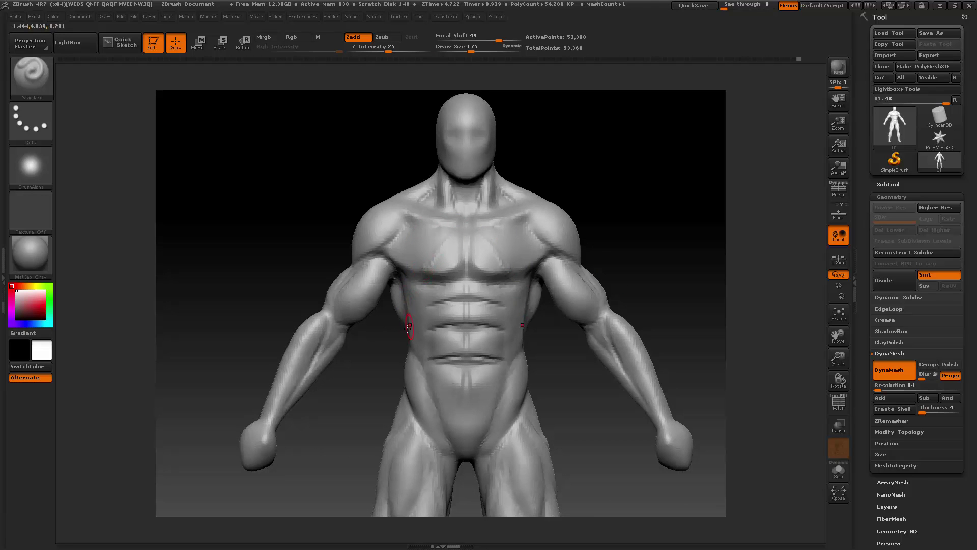
pyautogui.moveTo(695, 230)
pyautogui.mouseDown()
pyautogui.moveTo(666, 236)
pyautogui.moveTo(683, 233)
pyautogui.mouseUp()
pyautogui.press('shift')
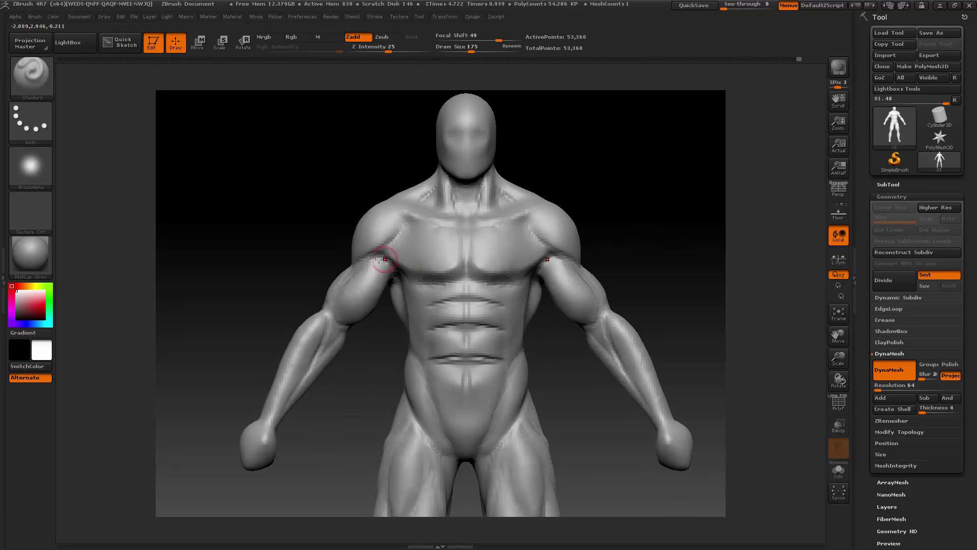
# - Sculpt horizontal muscle striations across both sides of the chest with the Standard brush at draw size 145
pyautogui.press('space')
pyautogui.moveTo(392, 247); pyautogui.dragTo(390, 249)
pyautogui.moveTo(599, 192); pyautogui.dragTo(458, 258)
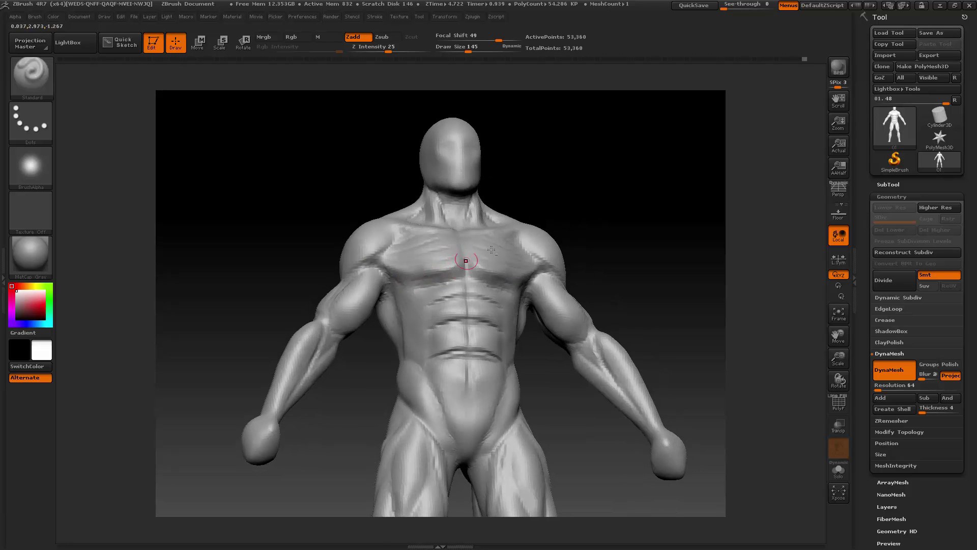
pyautogui.keyDown('shift'); pyautogui.moveTo(588, 205); pyautogui.dragTo(572, 232); pyautogui.keyUp('shift')
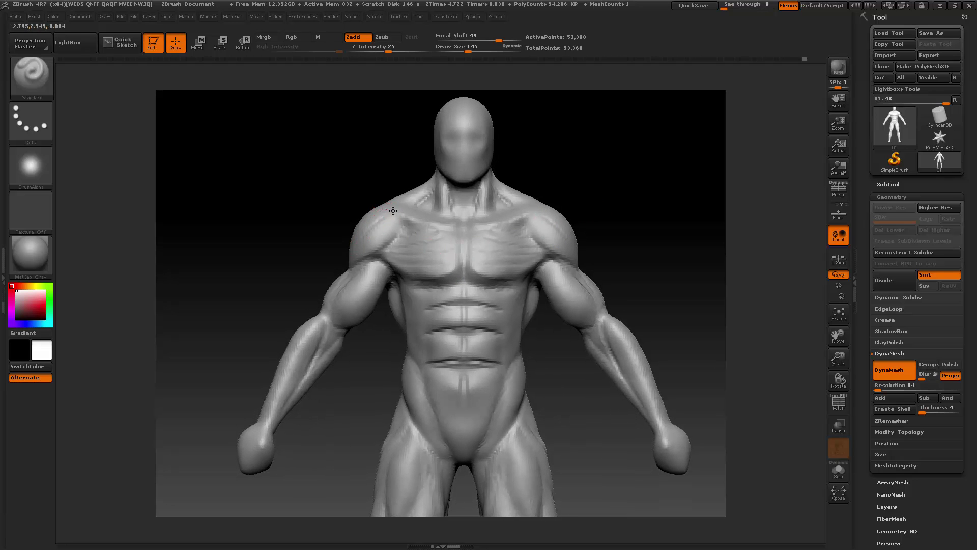
# - Add muscle striations over the front of the shoulders and along the collarbones at draw size 145
pyautogui.moveTo(574, 179); pyautogui.dragTo(382, 219)
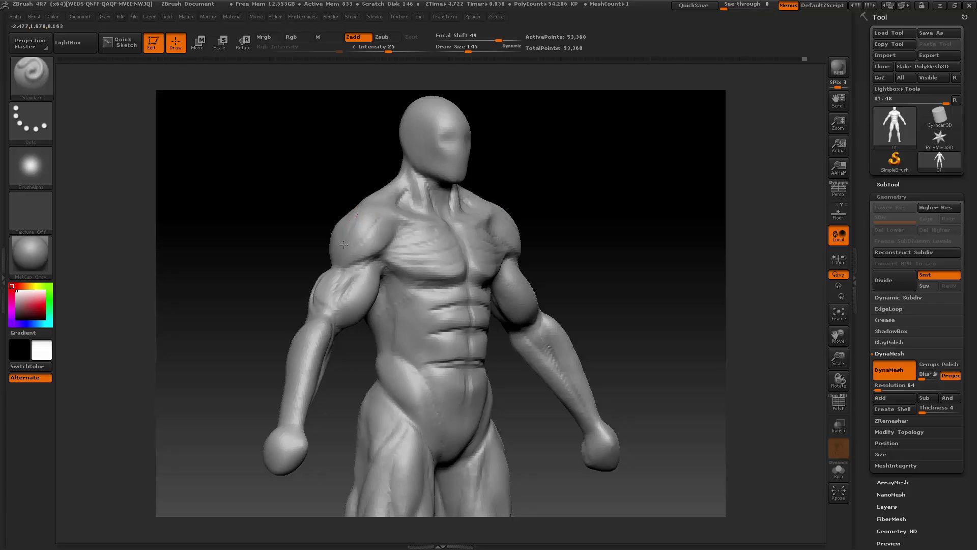
pyautogui.moveTo(499, 194); pyautogui.dragTo(518, 208)
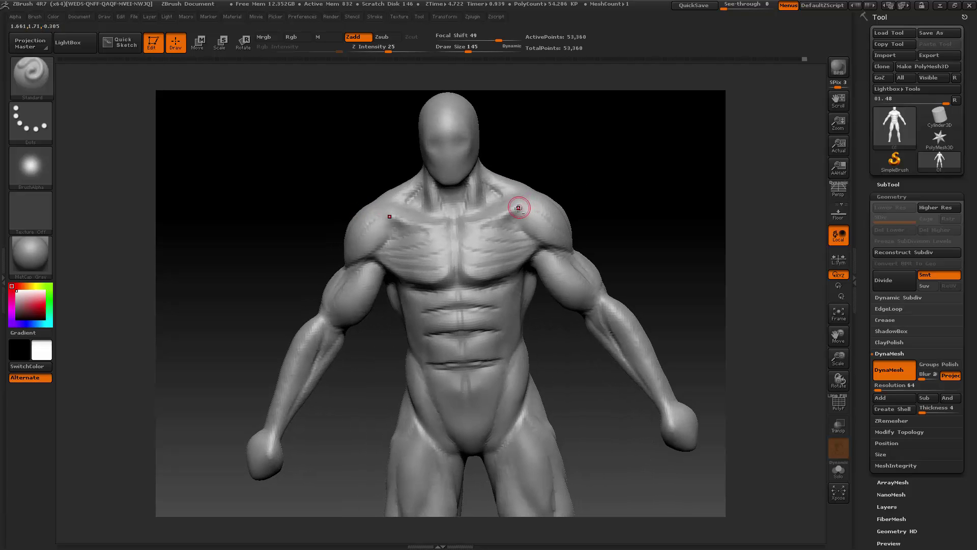
pyautogui.moveTo(557, 173); pyautogui.dragTo(518, 192)
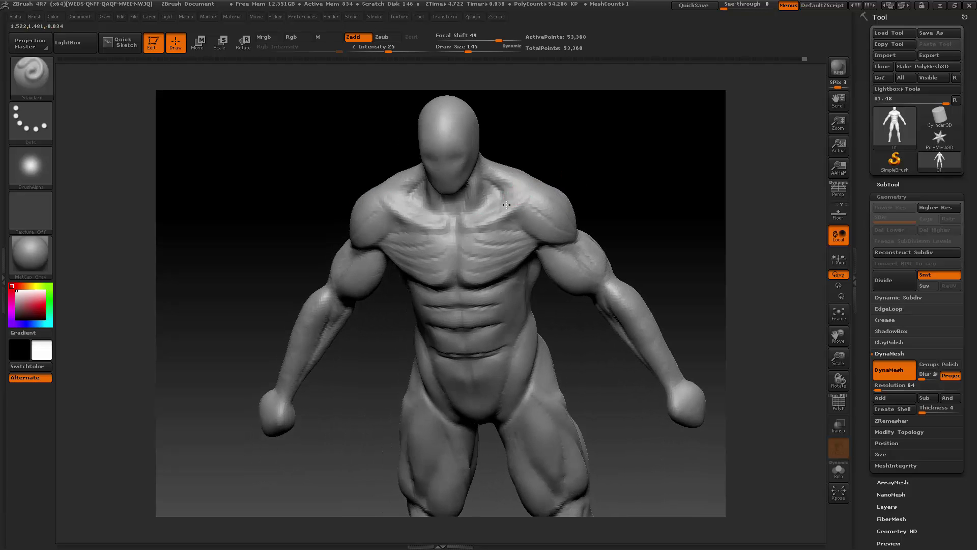
pyautogui.moveTo(585, 177); pyautogui.dragTo(606, 143)
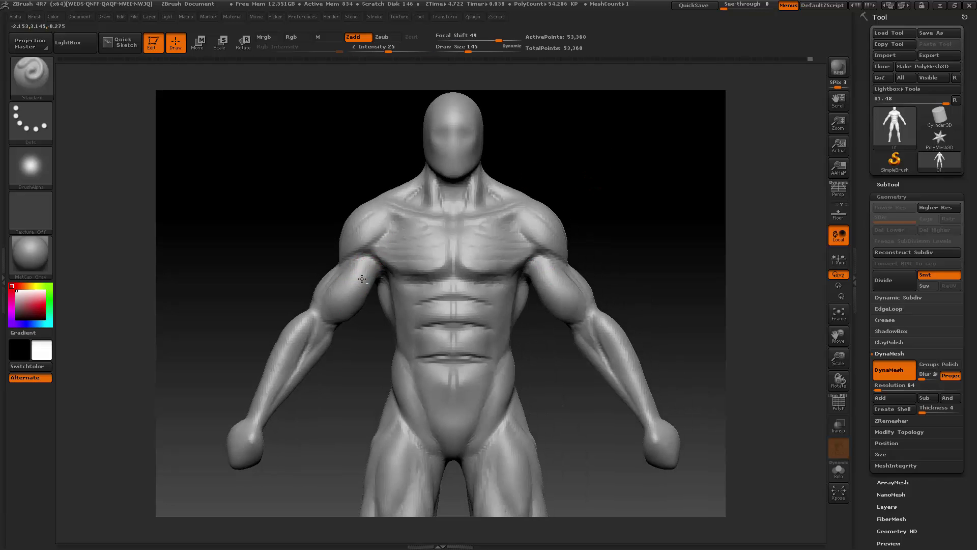
# - Carve lines from the lower chest down the outer edges of the abdominals to the hips at draw size 145
pyautogui.moveTo(344, 372); pyautogui.dragTo(379, 326)
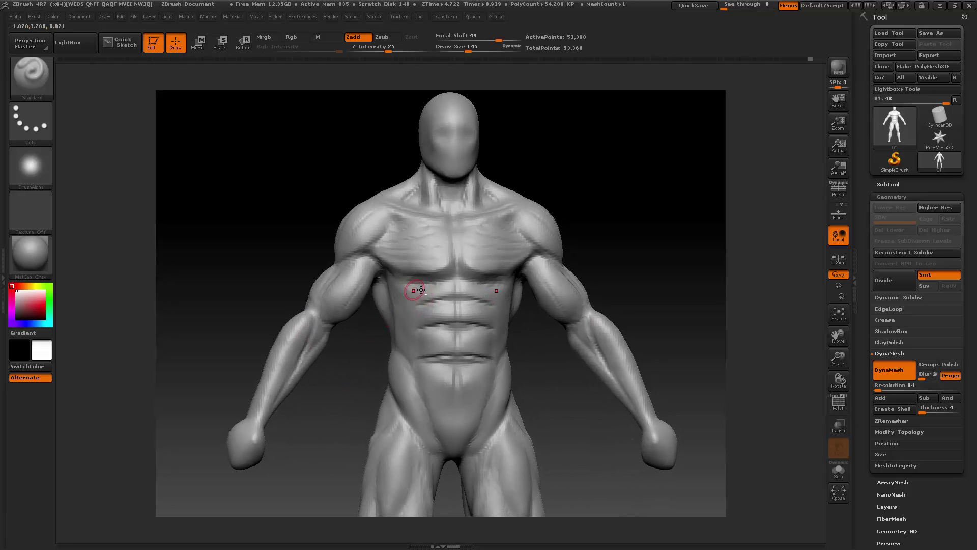
pyautogui.moveTo(421, 290); pyautogui.dragTo(505, 276)
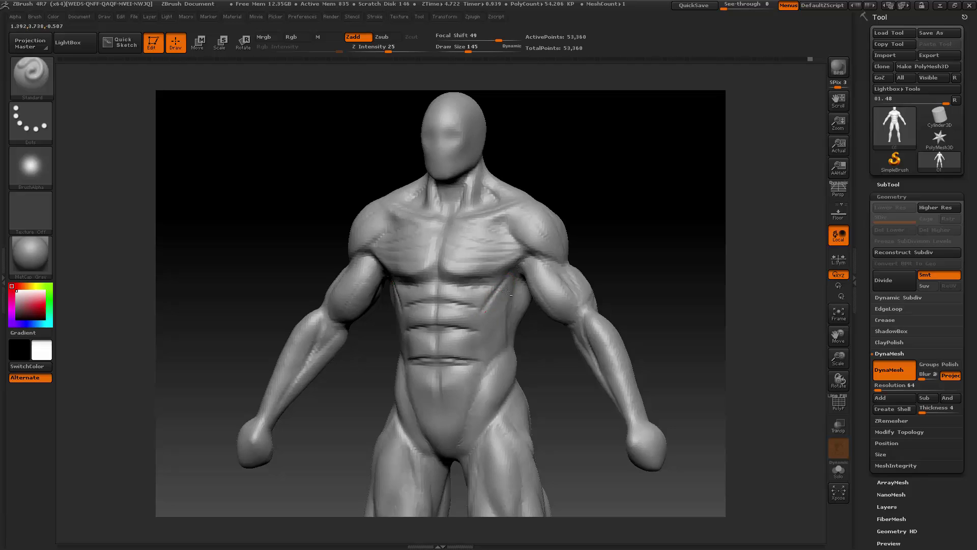
pyautogui.moveTo(598, 230); pyautogui.dragTo(636, 231)
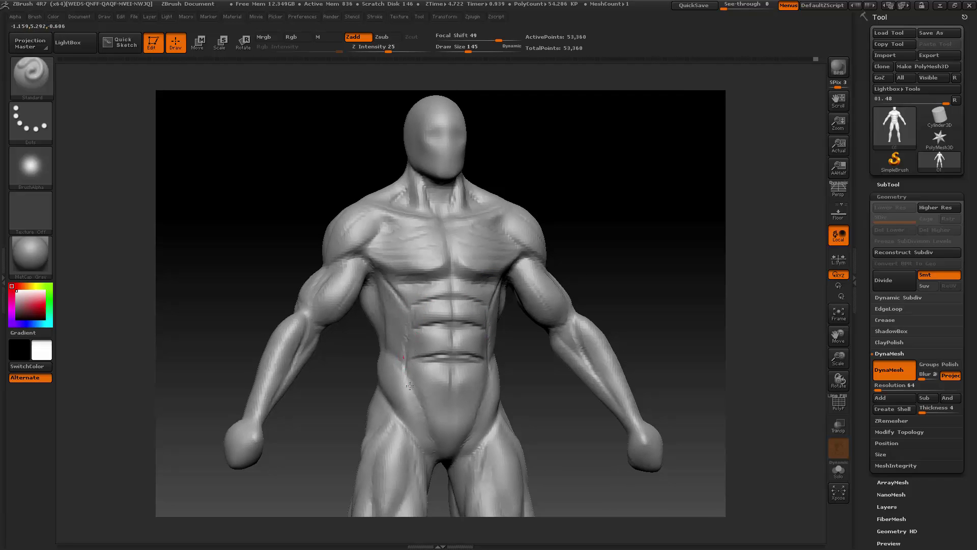
pyautogui.moveTo(600, 229); pyautogui.dragTo(502, 297)
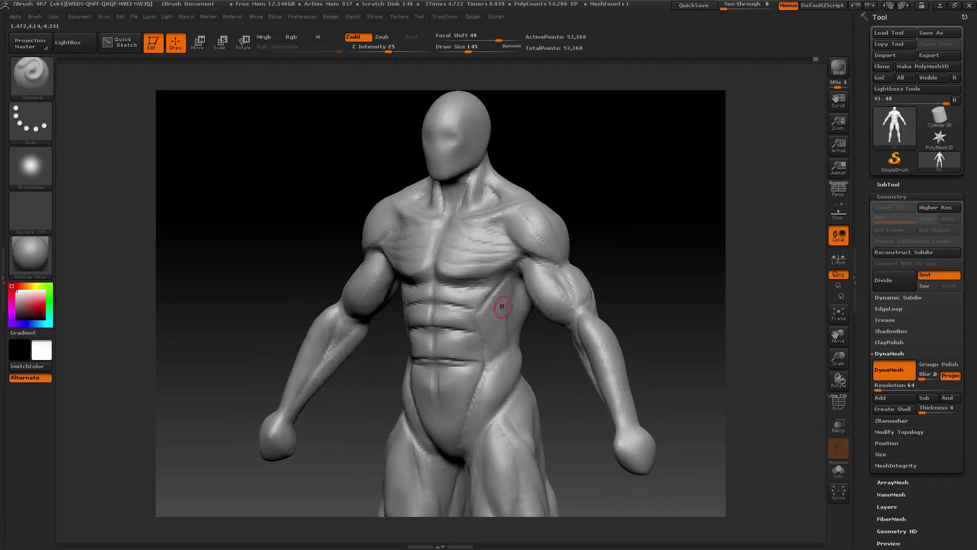
# - Sculpt the muscles along the sides of the ribcage below the armpits at draw size 145
pyautogui.moveTo(655, 217); pyautogui.dragTo(658, 188)
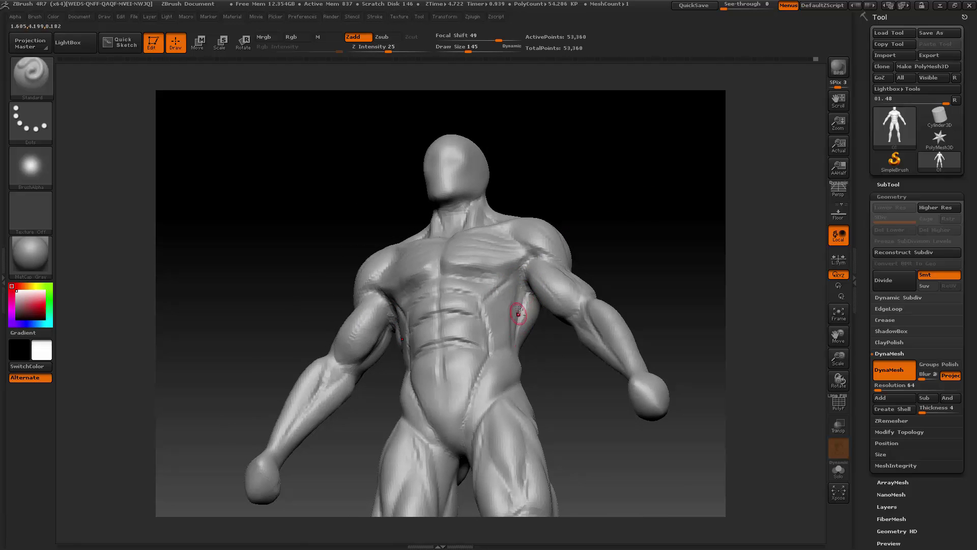
pyautogui.moveTo(565, 351); pyautogui.dragTo(525, 334)
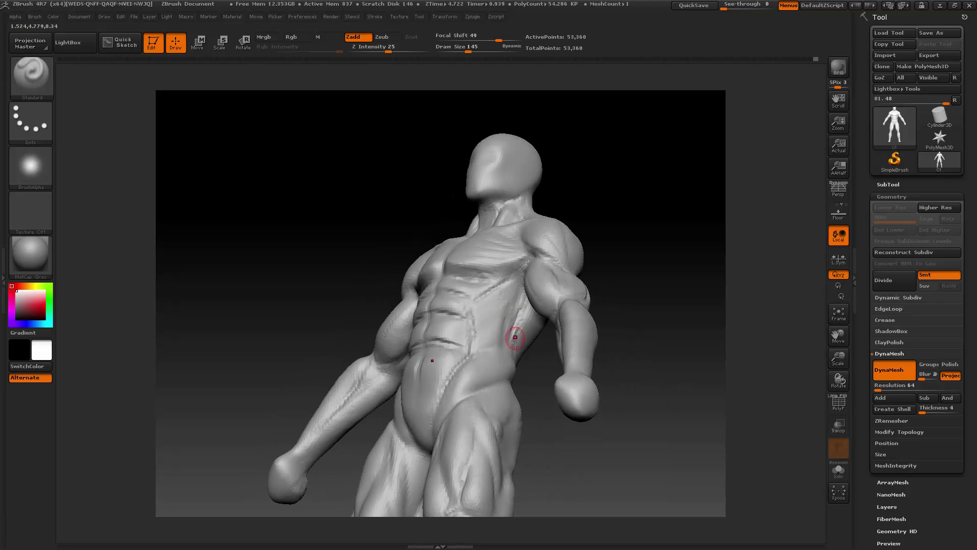
pyautogui.moveTo(601, 238)
pyautogui.mouseDown()
pyautogui.moveTo(631, 245)
pyautogui.moveTo(669, 227)
pyautogui.moveTo(653, 227)
pyautogui.moveTo(661, 263)
pyautogui.mouseUp()
# - Soften the muscle detail on the chest, abdominals and hips with the Smooth brush at draw size 304
pyautogui.press('space')
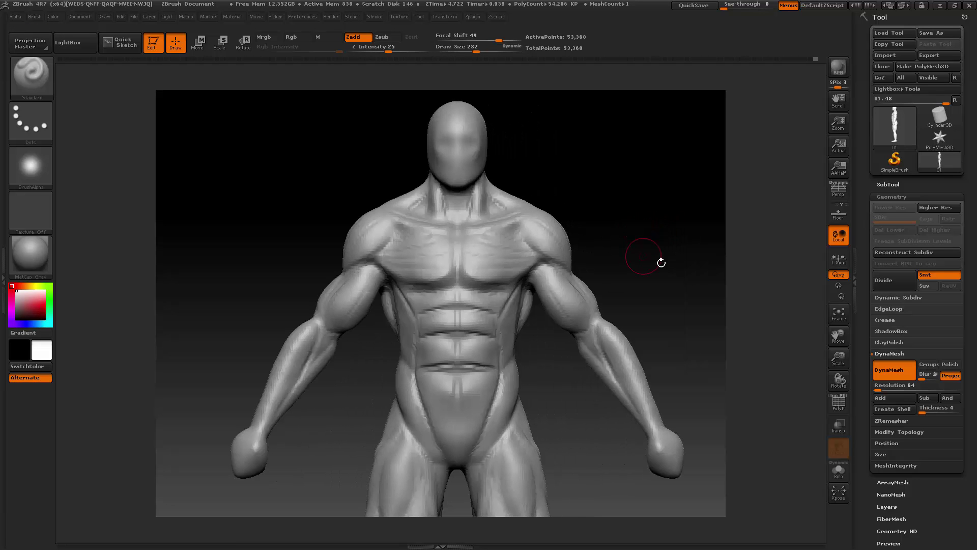
pyautogui.moveTo(844, 356); pyautogui.dragTo(840, 336)
pyautogui.moveTo(839, 335); pyautogui.dragTo(822, 287)
pyautogui.moveTo(656, 265)
pyautogui.mouseDown()
pyautogui.moveTo(672, 272)
pyautogui.moveTo(639, 283)
pyautogui.moveTo(572, 279)
pyautogui.mouseUp()
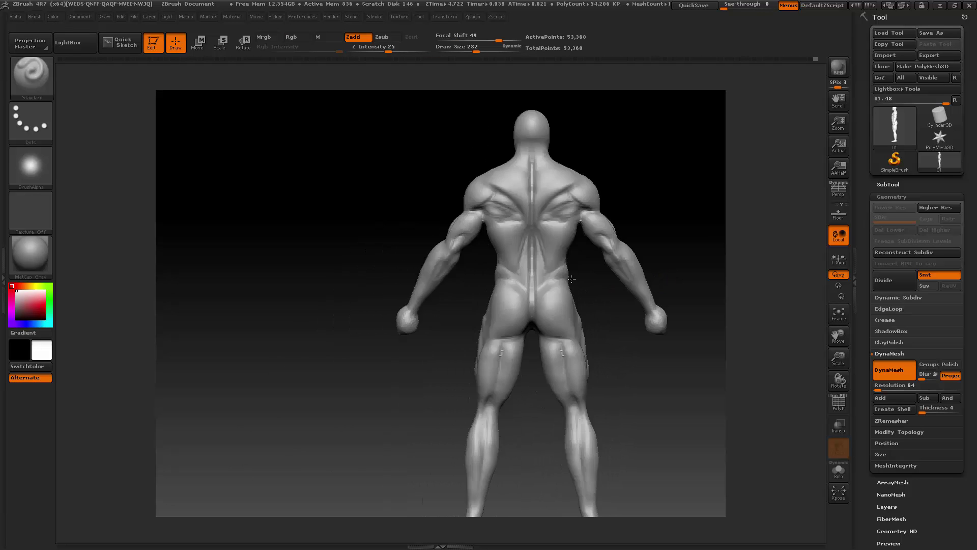
pyautogui.moveTo(696, 247); pyautogui.dragTo(606, 240)
pyautogui.press('space')
pyautogui.press('shift')
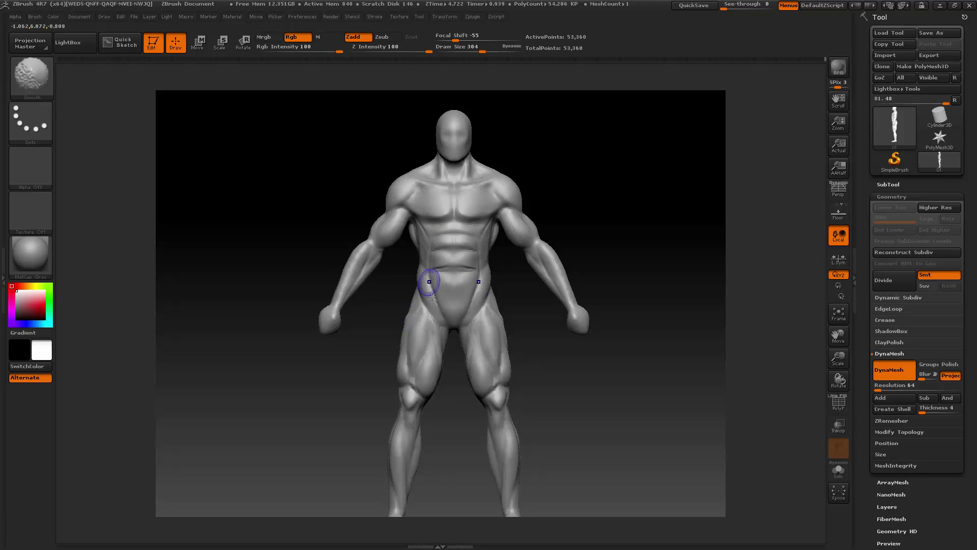
# - Remesh the whole figure with DynaMesh into a denser mesh, projecting the existing detail
pyautogui.moveTo(838, 356); pyautogui.dragTo(838, 347)
pyautogui.moveTo(839, 341); pyautogui.dragTo(834, 332)
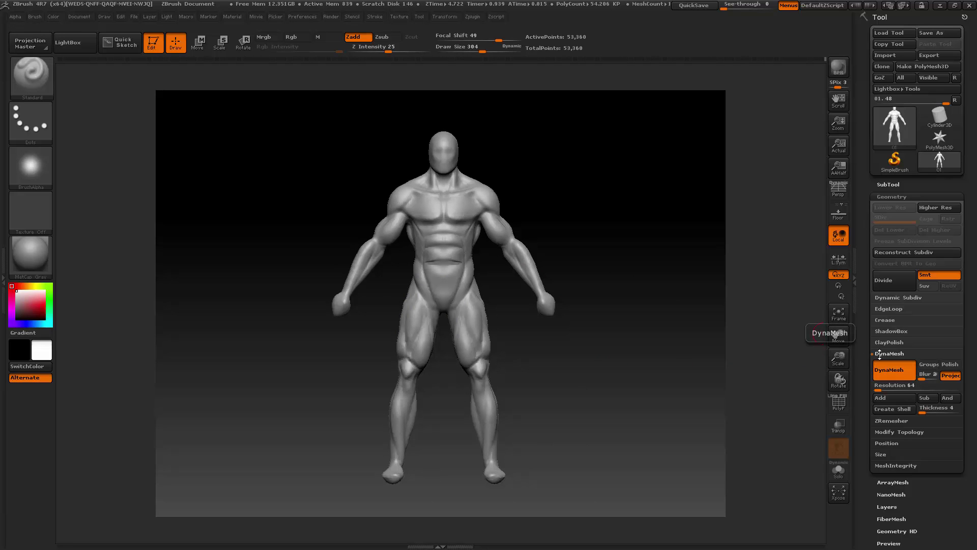
pyautogui.keyDown('ctrl'); pyautogui.moveTo(609, 219); pyautogui.dragTo(708, 314); pyautogui.keyUp('ctrl')
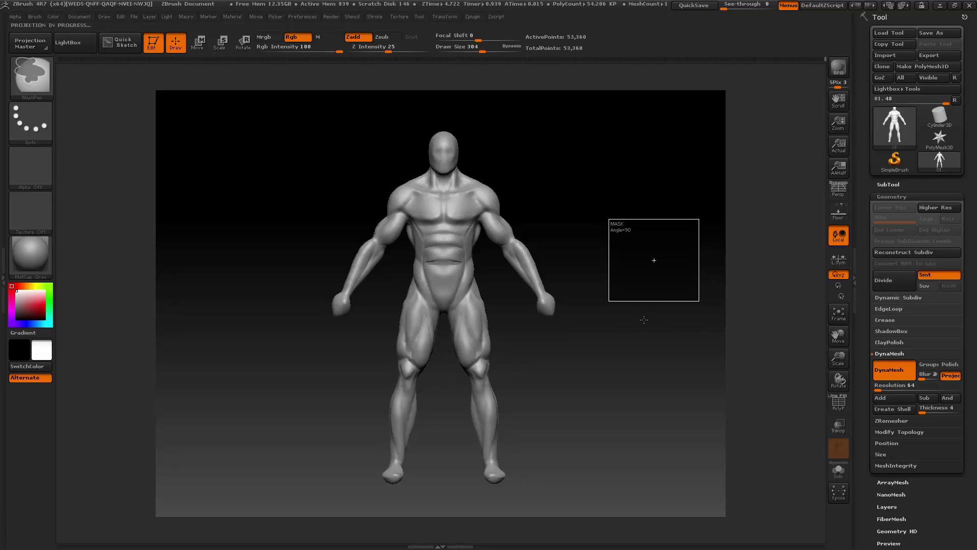
# - Smooth the spine groove, shoulder blades and sides of the back at draw size 459
pyautogui.moveTo(655, 301)
pyautogui.mouseDown()
pyautogui.moveTo(593, 311)
pyautogui.moveTo(604, 305)
pyautogui.mouseUp()
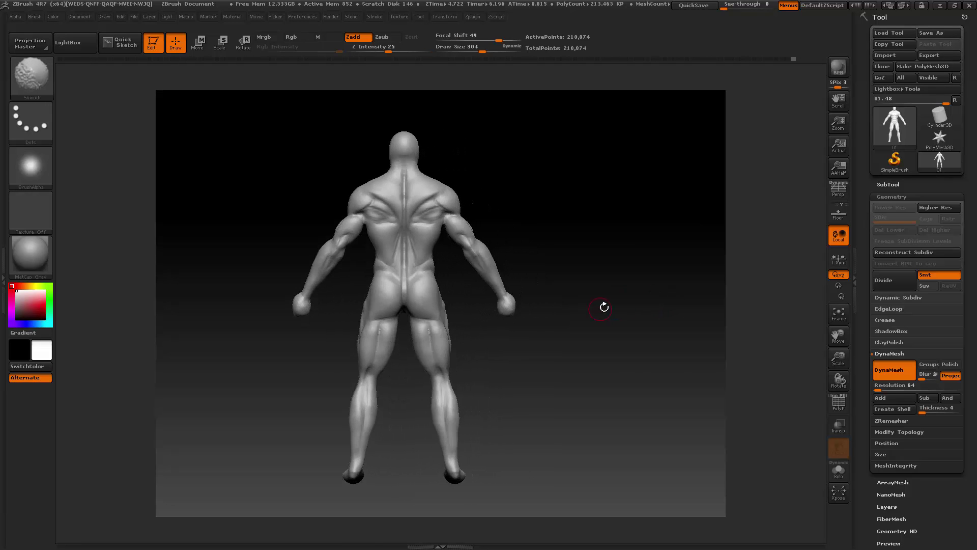
pyautogui.press('space')
pyautogui.press('shift')
pyautogui.moveTo(388, 204)
pyautogui.keyDown('shift'); pyautogui.mouseDown()
pyautogui.moveTo(371, 203)
pyautogui.moveTo(390, 203)
pyautogui.moveTo(400, 179)
pyautogui.mouseUp(); pyautogui.keyUp('shift')
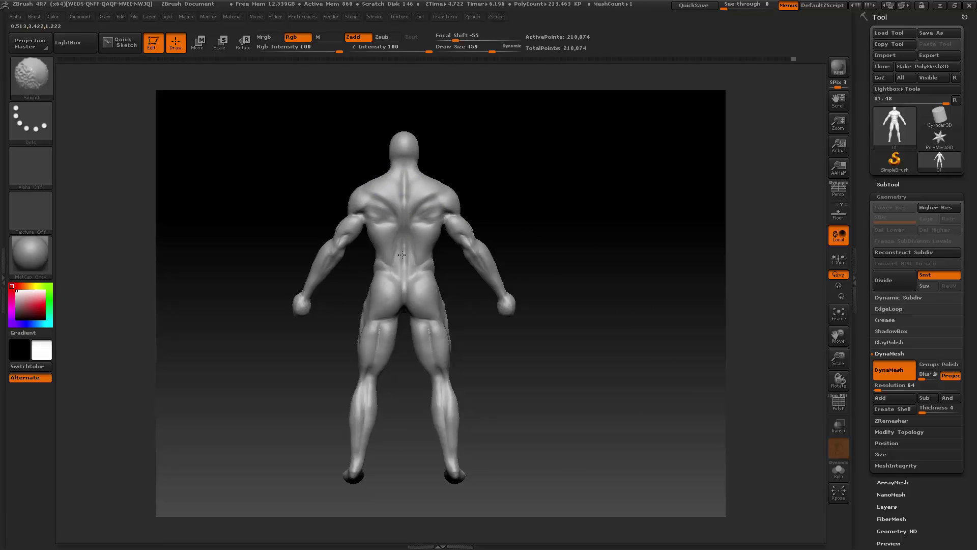
pyautogui.keyDown('shift'); pyautogui.moveTo(427, 229); pyautogui.dragTo(455, 224); pyautogui.keyUp('shift')
pyautogui.keyDown('shift'); pyautogui.moveTo(364, 225); pyautogui.dragTo(368, 226); pyautogui.keyUp('shift')
# - Smooth the thighs, calves and the side of the waist at draw size 459
pyautogui.moveTo(323, 375); pyautogui.dragTo(442, 371)
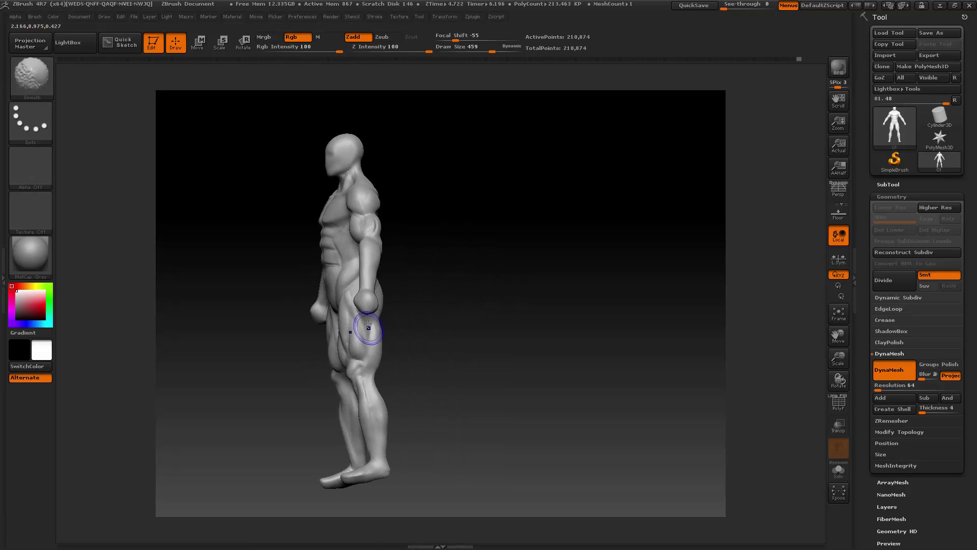
pyautogui.keyDown('shift'); pyautogui.moveTo(375, 382); pyautogui.dragTo(376, 366); pyautogui.keyUp('shift')
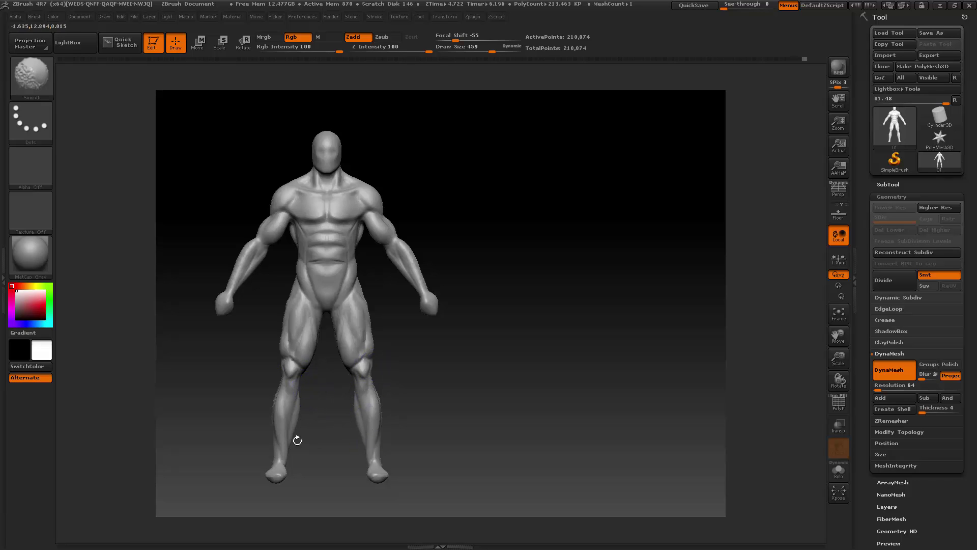
pyautogui.moveTo(831, 324); pyautogui.dragTo(874, 326)
pyautogui.moveTo(409, 253)
pyautogui.keyDown('shift'); pyautogui.mouseDown()
pyautogui.moveTo(393, 268)
pyautogui.moveTo(384, 262)
pyautogui.mouseUp(); pyautogui.keyUp('shift')
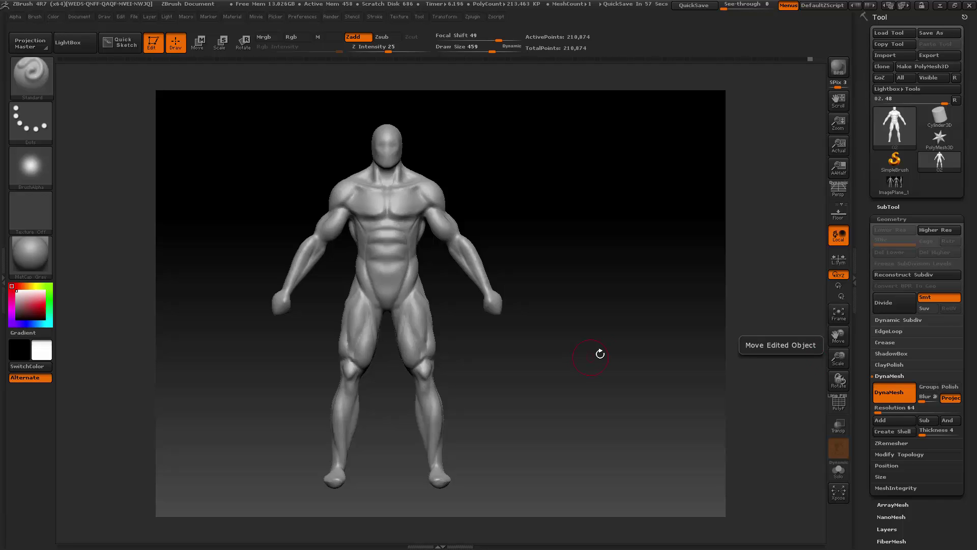
# - Mask the head down to the upper neck with the MaskPen brush at draw size 459
pyautogui.moveTo(836, 334); pyautogui.dragTo(879, 342)
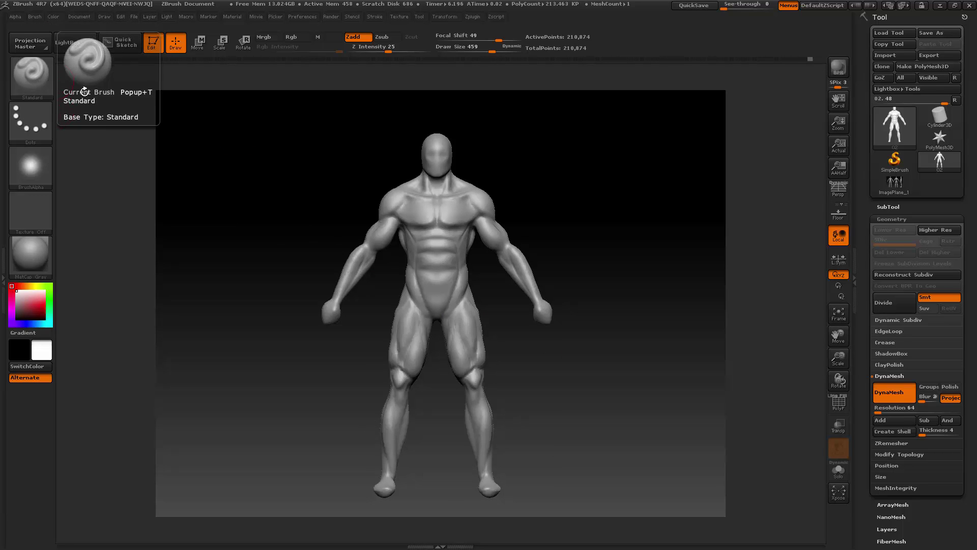
pyautogui.moveTo(832, 333); pyautogui.dragTo(858, 338)
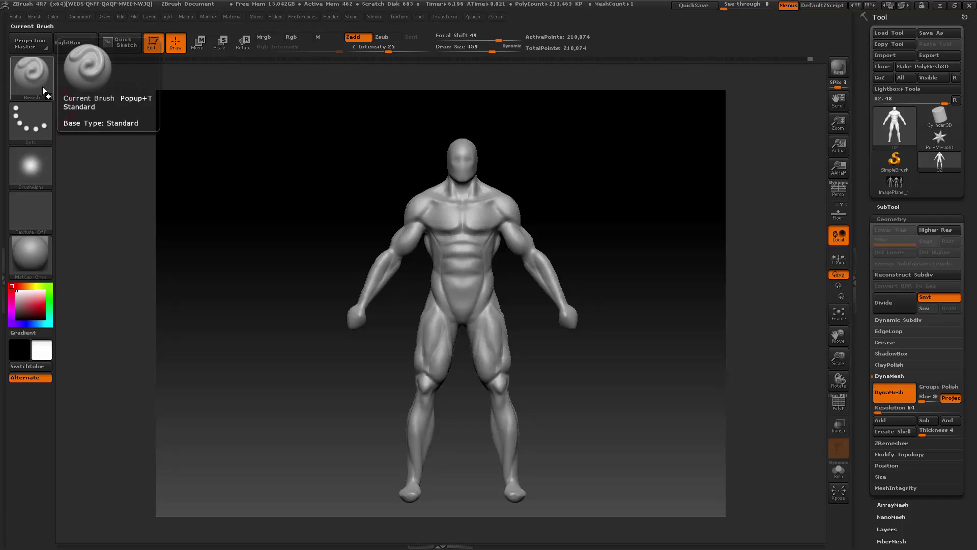
pyautogui.press('ctrl')
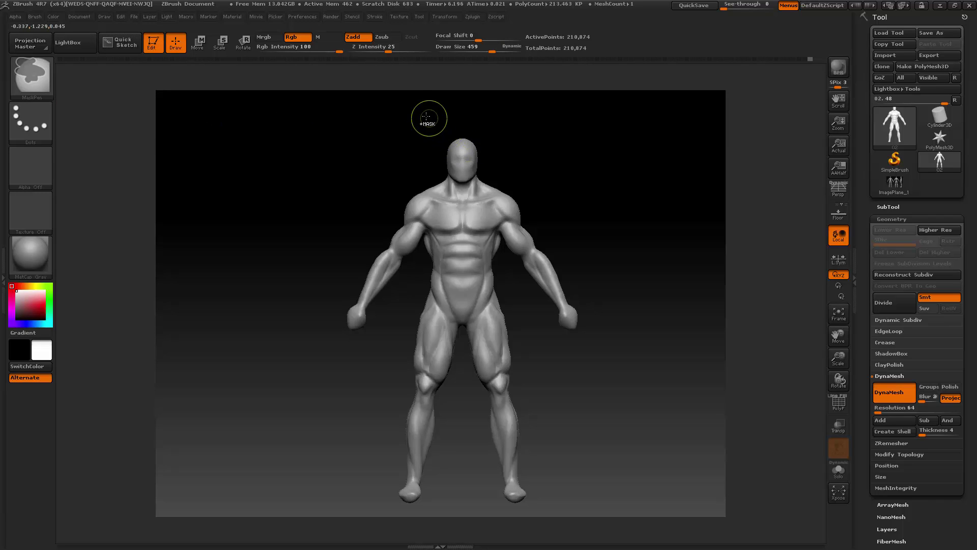
pyautogui.keyDown('ctrl'); pyautogui.moveTo(506, 124); pyautogui.dragTo(513, 186); pyautogui.keyUp('ctrl')
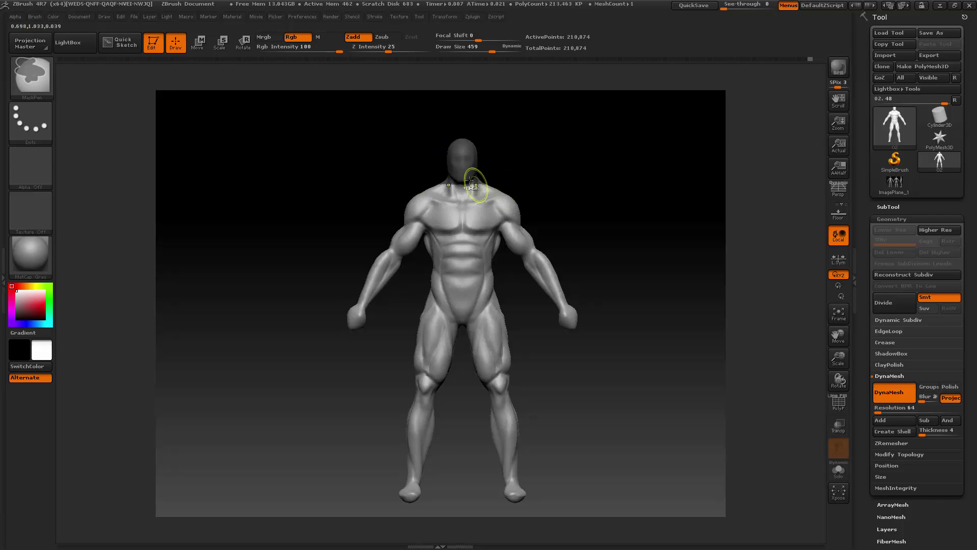
# - Invert the mask so only the head is free, raise the head slightly with Transpose Move, and clear the mask
pyautogui.keyDown('ctrl'); pyautogui.click(588, 173); pyautogui.keyUp('ctrl')
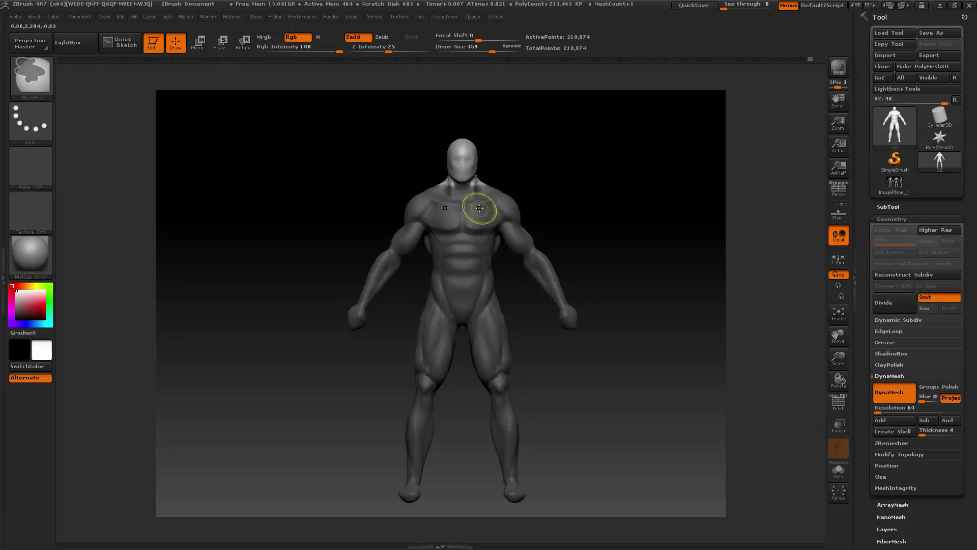
pyautogui.press('w')
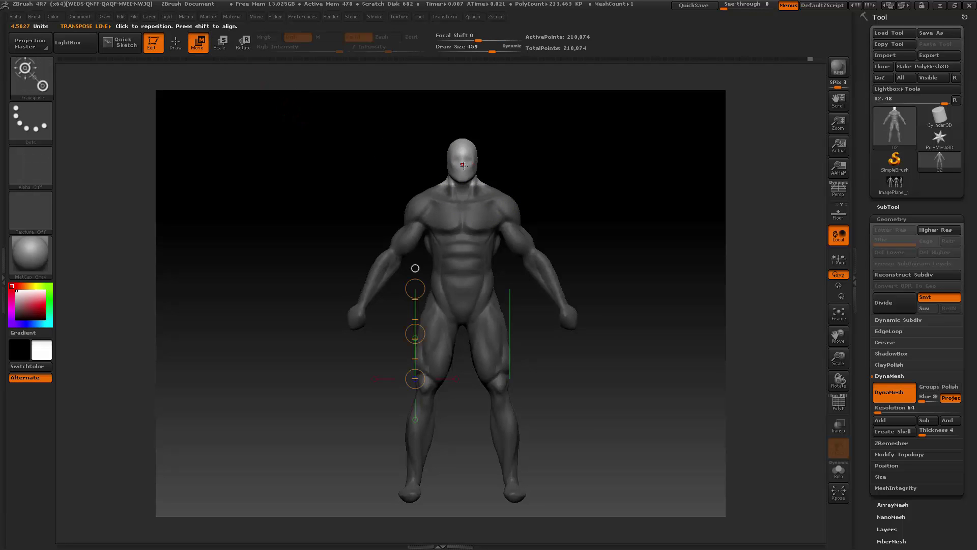
pyautogui.moveTo(472, 168)
pyautogui.keyDown('shift'); pyautogui.mouseDown()
pyautogui.moveTo(484, 181)
pyautogui.moveTo(474, 143)
pyautogui.moveTo(477, 156)
pyautogui.mouseUp(); pyautogui.keyUp('shift')
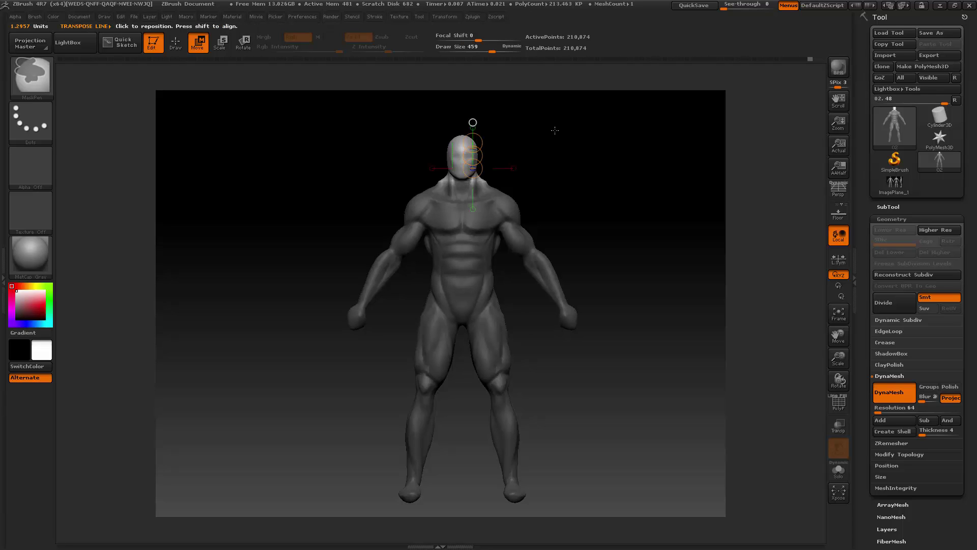
pyautogui.moveTo(555, 131)
pyautogui.keyDown('ctrl'); pyautogui.mouseDown()
pyautogui.moveTo(580, 146)
pyautogui.moveTo(539, 142)
pyautogui.moveTo(552, 135)
pyautogui.mouseUp(); pyautogui.keyUp('ctrl')
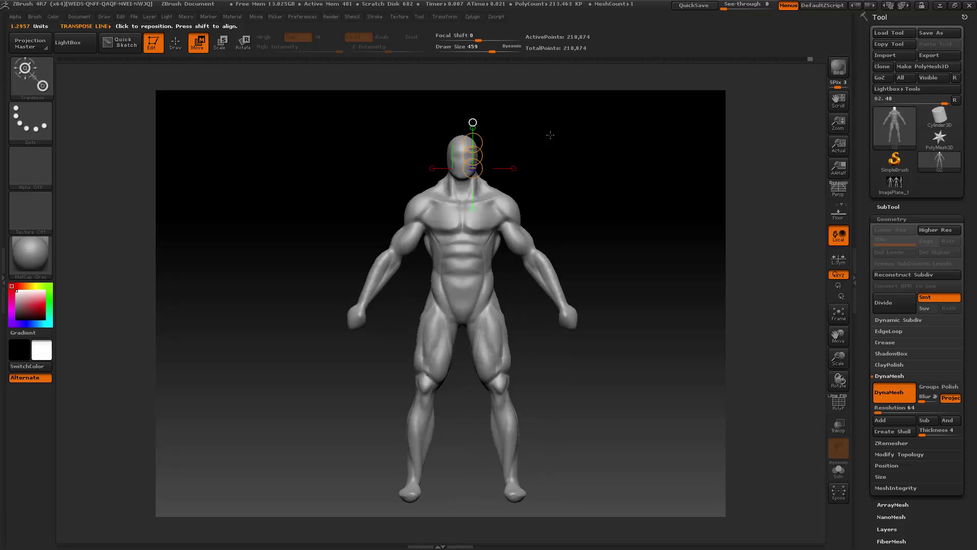
pyautogui.keyDown('ctrl'); pyautogui.click(549, 127); pyautogui.keyUp('ctrl')
pyautogui.keyDown('ctrl'); pyautogui.click(551, 130); pyautogui.keyUp('ctrl')
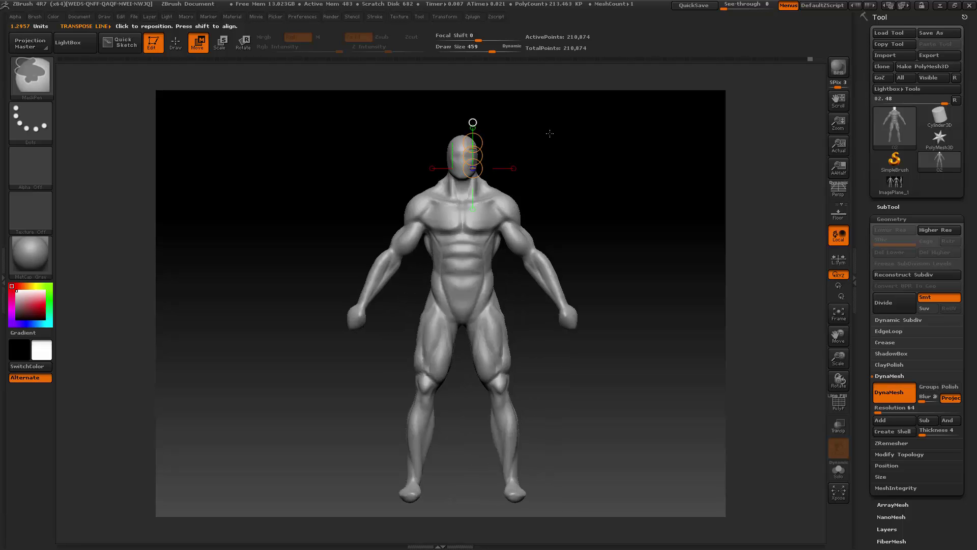
# - Isolate both arms with a lasso selection and invert the visibility so the arms are hidden from the figure
pyautogui.keyDown('shift'); pyautogui.moveTo(540, 153); pyautogui.dragTo(514, 157); pyautogui.keyUp('shift')
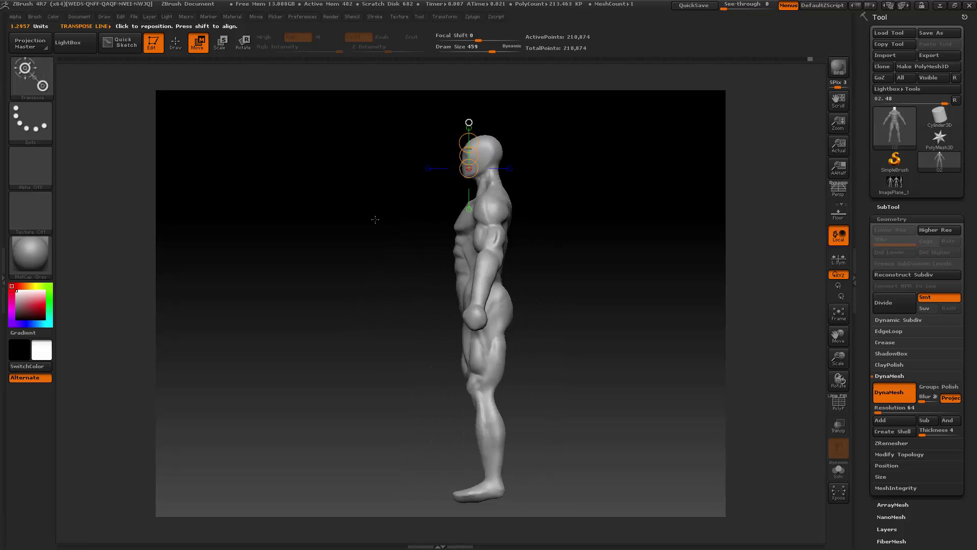
pyautogui.keyDown('shift'); pyautogui.moveTo(375, 220); pyautogui.dragTo(363, 220); pyautogui.keyUp('shift')
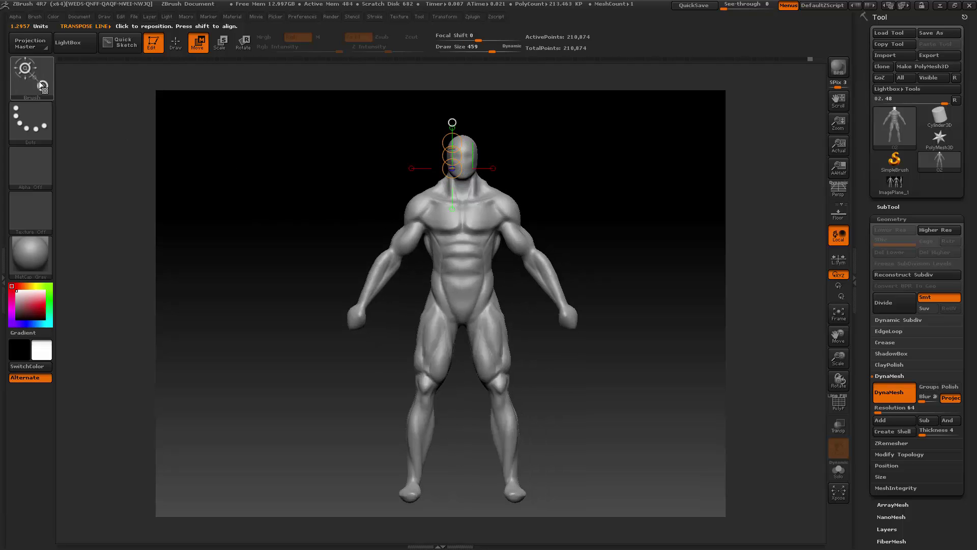
pyautogui.click(172, 45)
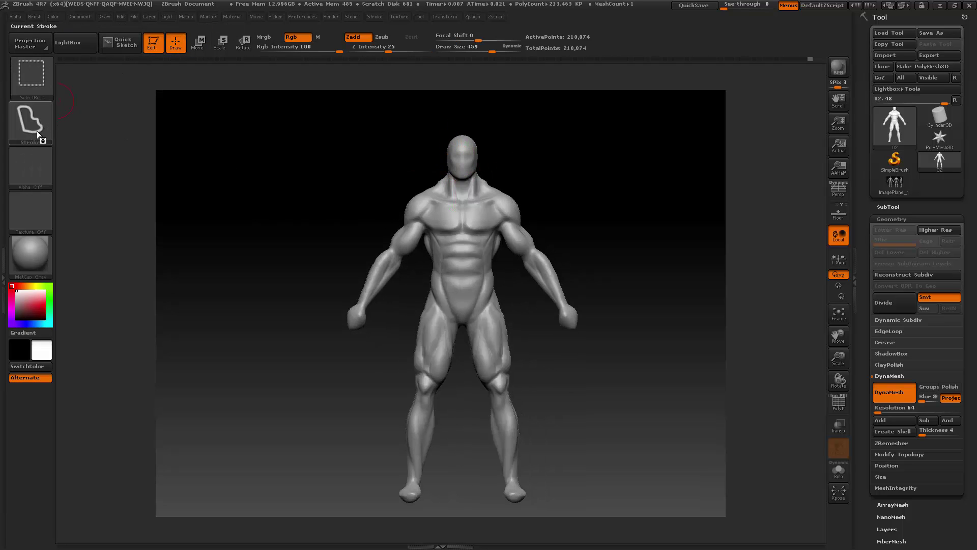
pyautogui.moveTo(298, 272)
pyautogui.keyDown('ctrl'); pyautogui.keyDown('shift'); pyautogui.mouseDown()
pyautogui.moveTo(300, 294)
pyautogui.moveTo(403, 309)
pyautogui.moveTo(423, 229)
pyautogui.moveTo(415, 168)
pyautogui.mouseUp(); pyautogui.keyUp('shift'); pyautogui.keyUp('ctrl')
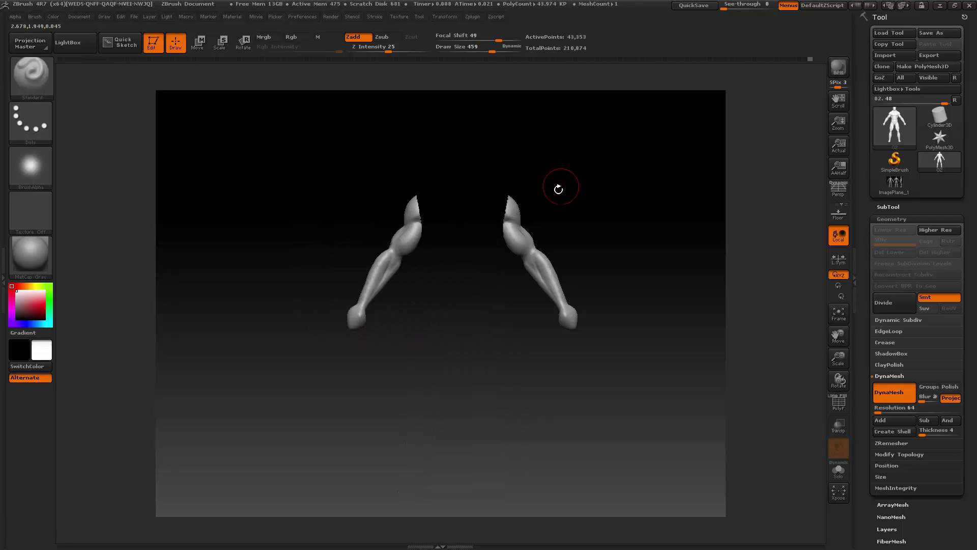
pyautogui.keyDown('ctrl'); pyautogui.keyDown('shift'); pyautogui.click(621, 178); pyautogui.keyUp('shift'); pyautogui.keyUp('ctrl')
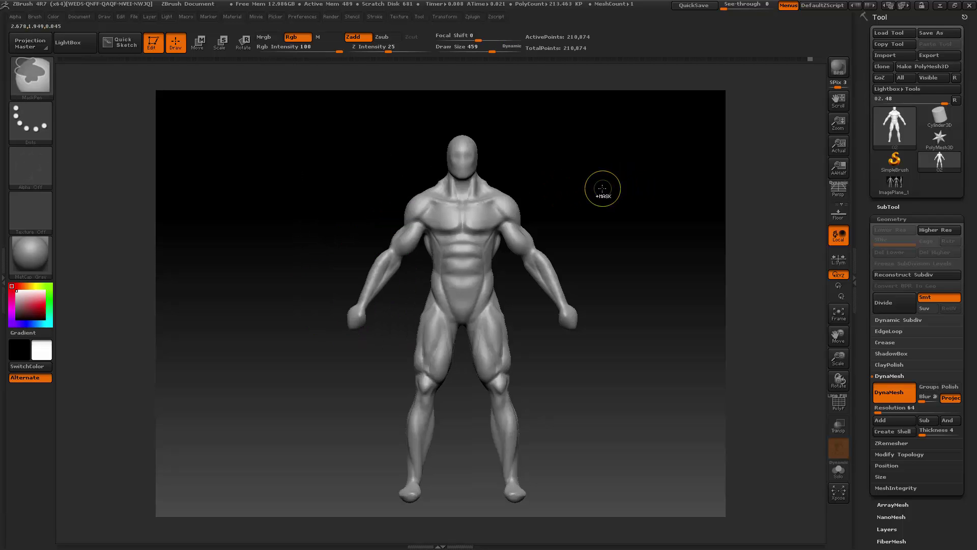
pyautogui.hotkey('ctrl', 'z')
pyautogui.moveTo(611, 188)
pyautogui.keyDown('ctrl'); pyautogui.keyDown('shift'); pyautogui.mouseDown()
pyautogui.moveTo(643, 196)
pyautogui.moveTo(605, 203)
pyautogui.mouseUp(); pyautogui.keyUp('shift'); pyautogui.keyUp('ctrl')
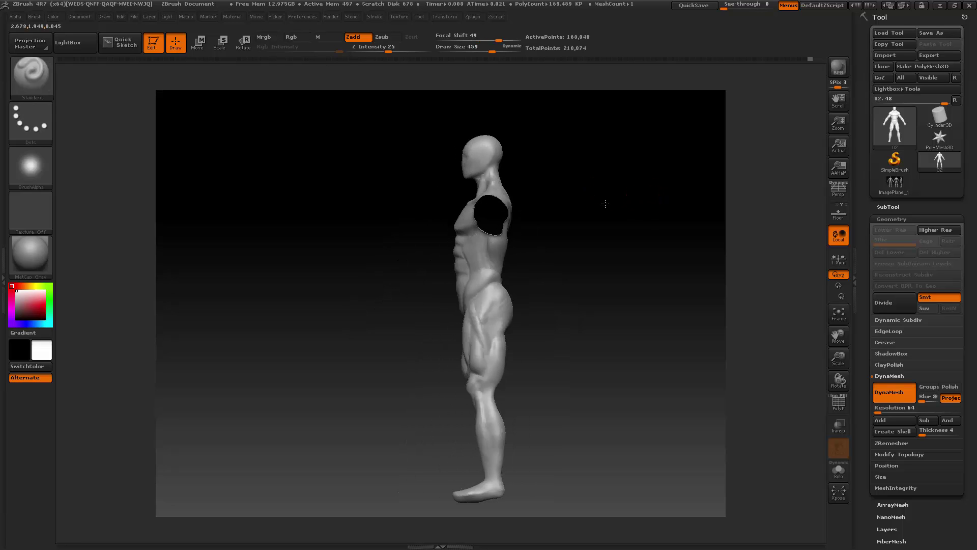
# - Mask the body above the hips in side view and rotate the legs slightly backward with Transpose Rotate
pyautogui.moveTo(840, 336); pyautogui.dragTo(840, 294)
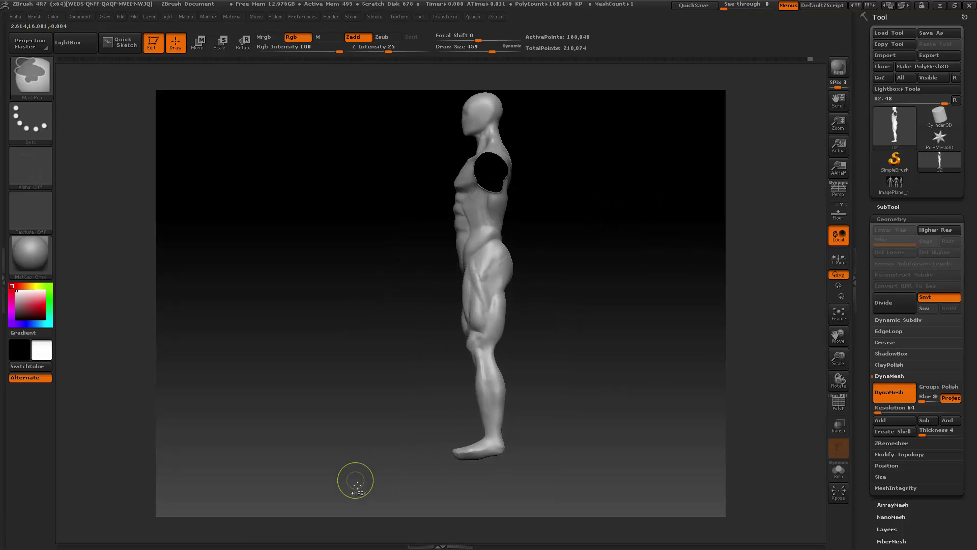
pyautogui.keyDown('ctrl'); pyautogui.moveTo(364, 490); pyautogui.dragTo(601, 239); pyautogui.keyUp('ctrl')
pyautogui.keyDown('ctrl'); pyautogui.click(554, 277); pyautogui.keyUp('ctrl')
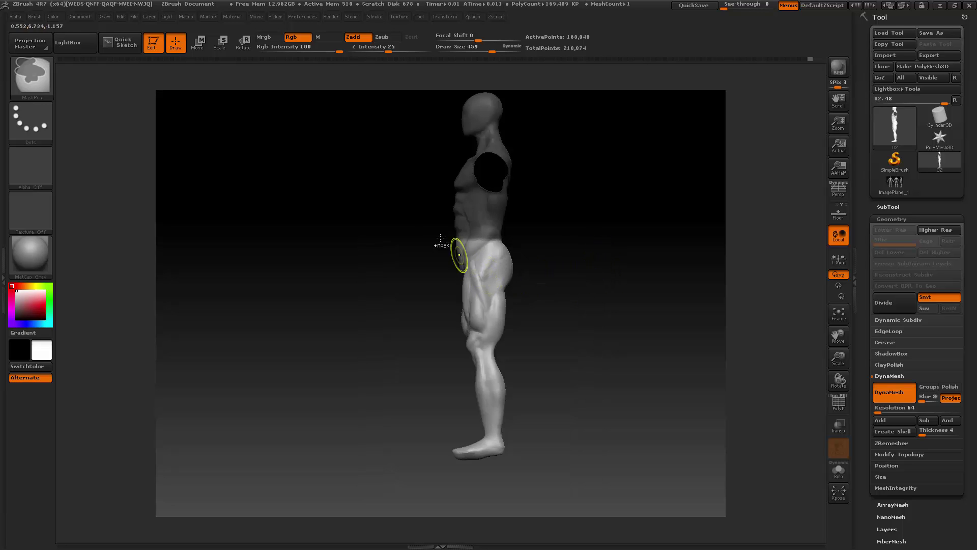
pyautogui.click(243, 42)
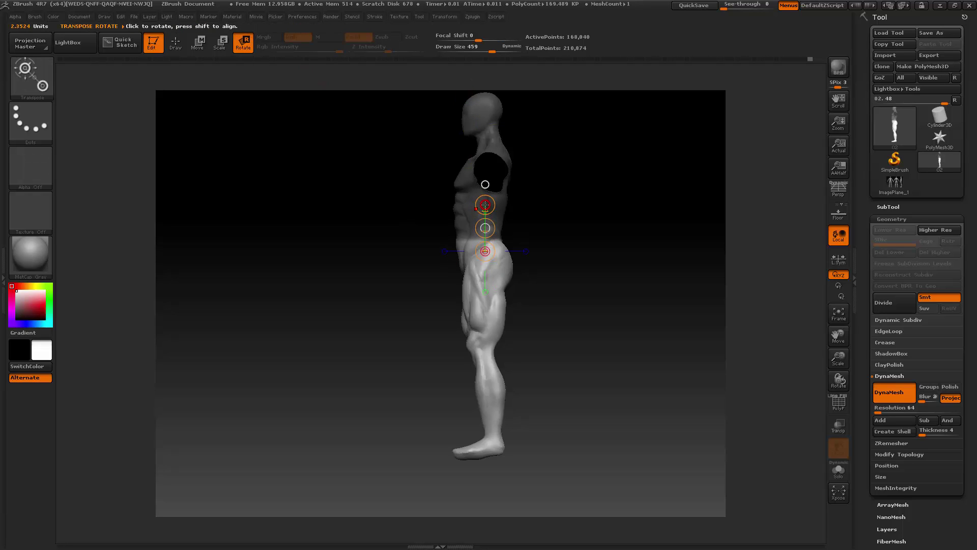
pyautogui.moveTo(485, 205); pyautogui.dragTo(485, 211)
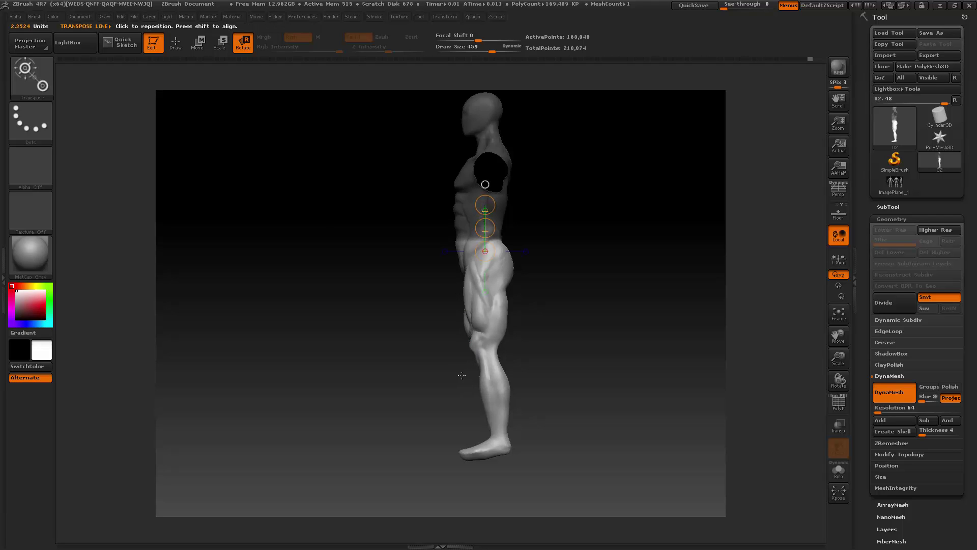
# - Clear the mask and check the side-view posture with a vertical Transpose line from the top of the head past the feet
pyautogui.click(177, 50)
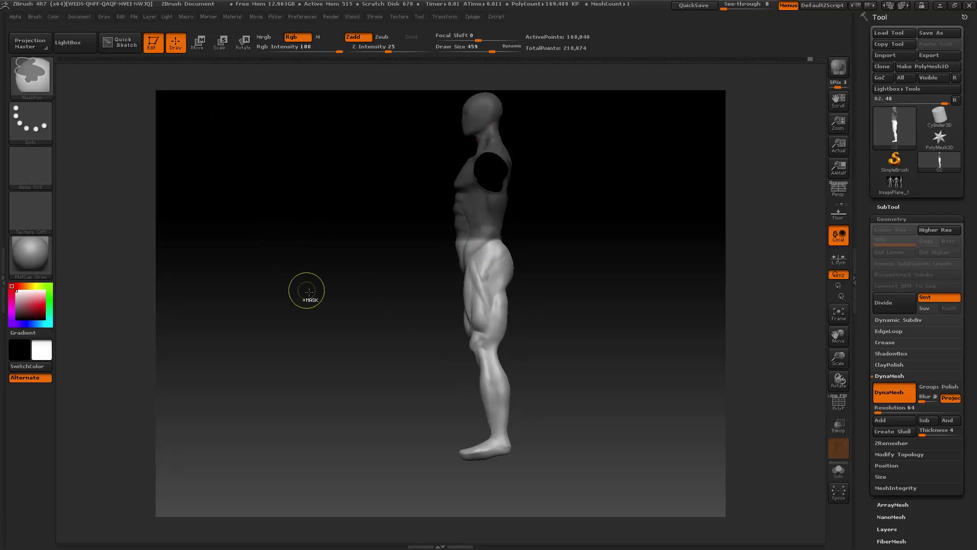
pyautogui.press('w')
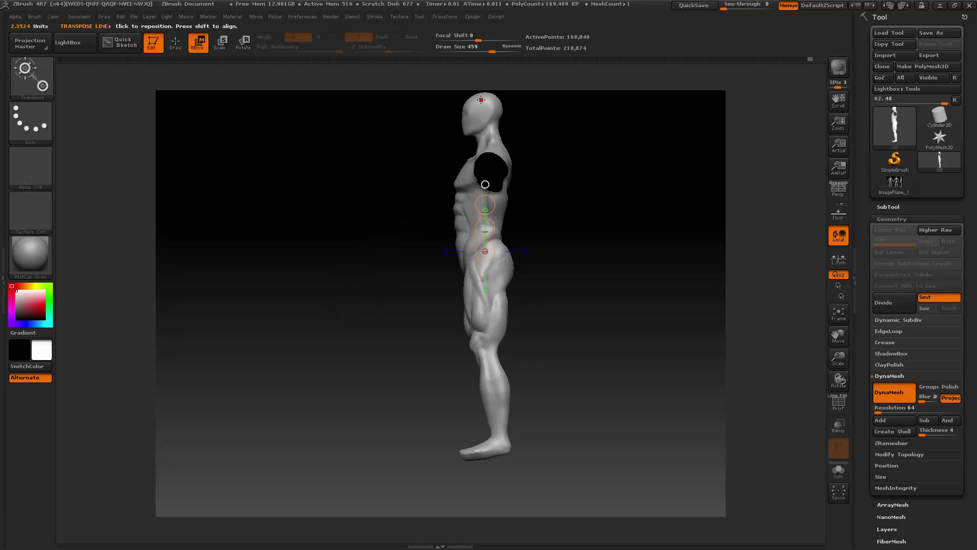
pyautogui.moveTo(482, 95)
pyautogui.keyDown('shift'); pyautogui.mouseDown()
pyautogui.moveTo(501, 468)
pyautogui.moveTo(499, 457)
pyautogui.mouseUp(); pyautogui.keyUp('shift')
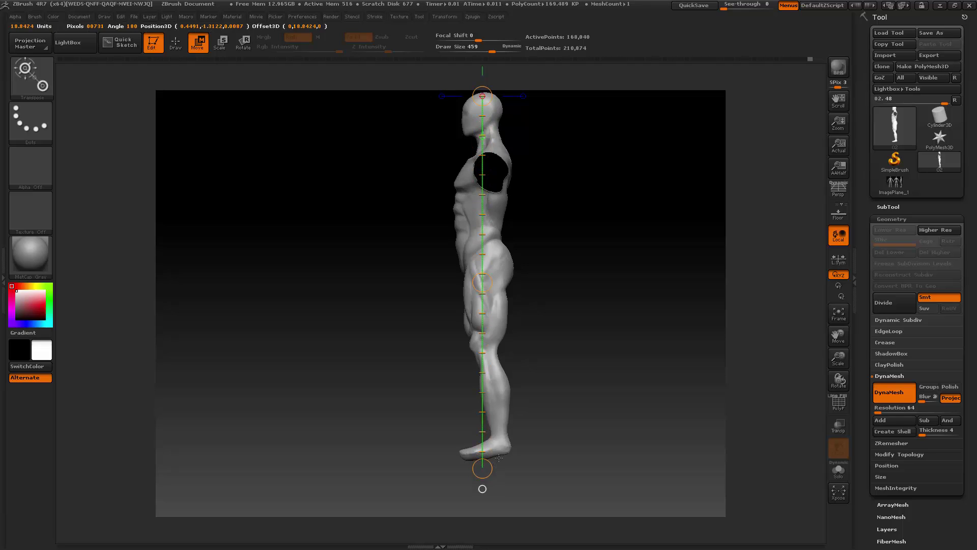
# - Mask everything above the knees in side view and rotate the lower legs slightly forward with Transpose Rotate
pyautogui.moveTo(425, 481)
pyautogui.keyDown('ctrl'); pyautogui.mouseDown()
pyautogui.moveTo(520, 443)
pyautogui.moveTo(551, 344)
pyautogui.mouseUp(); pyautogui.keyUp('ctrl')
pyautogui.keyDown('ctrl'); pyautogui.click(585, 357); pyautogui.keyUp('ctrl')
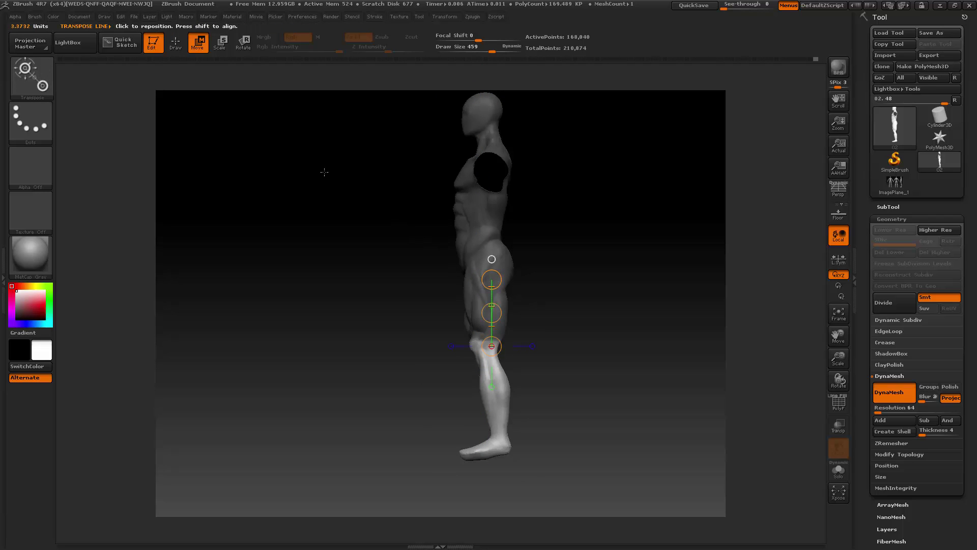
pyautogui.click(243, 47)
pyautogui.moveTo(492, 279); pyautogui.dragTo(492, 278)
pyautogui.click(198, 43)
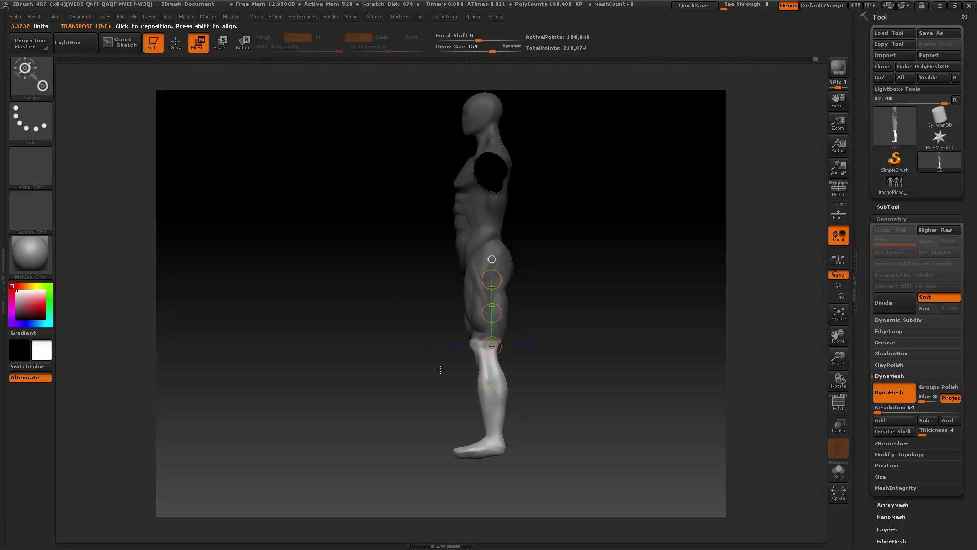
# - Recheck the adjusted lower legs against a vertical Transpose line through the body and inspect the front view
pyautogui.keyDown('shift'); pyautogui.moveTo(483, 93); pyautogui.dragTo(497, 466); pyautogui.keyUp('shift')
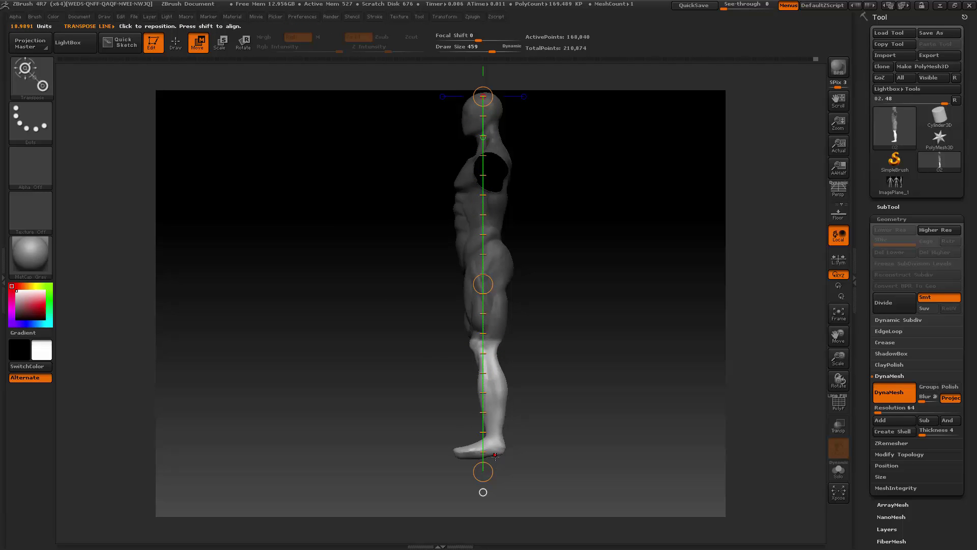
pyautogui.click(175, 43)
pyautogui.moveTo(415, 288)
pyautogui.mouseDown()
pyautogui.moveTo(396, 286)
pyautogui.moveTo(439, 285)
pyautogui.mouseUp()
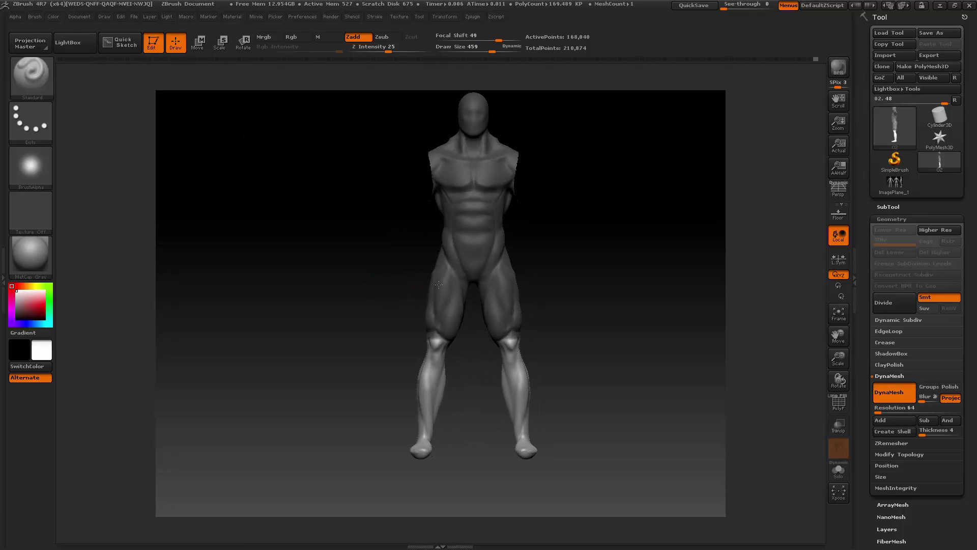
# - Unhide the arms, clear the mask, and center the full figure in front view
pyautogui.keyDown('ctrl'); pyautogui.keyDown('shift'); pyautogui.click(375, 319); pyautogui.keyUp('shift'); pyautogui.keyUp('ctrl')
pyautogui.moveTo(375, 323); pyautogui.dragTo(350, 366)
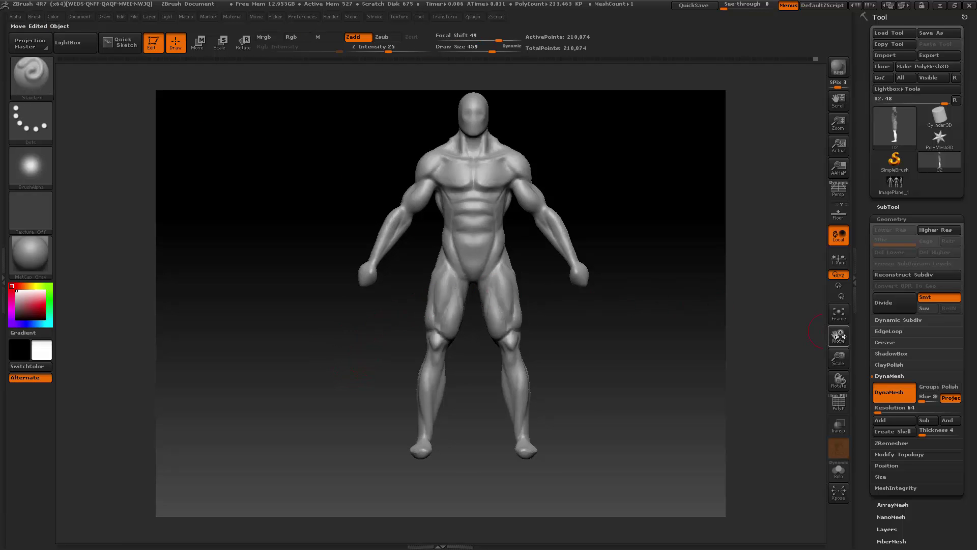
pyautogui.moveTo(838, 336); pyautogui.dragTo(805, 336)
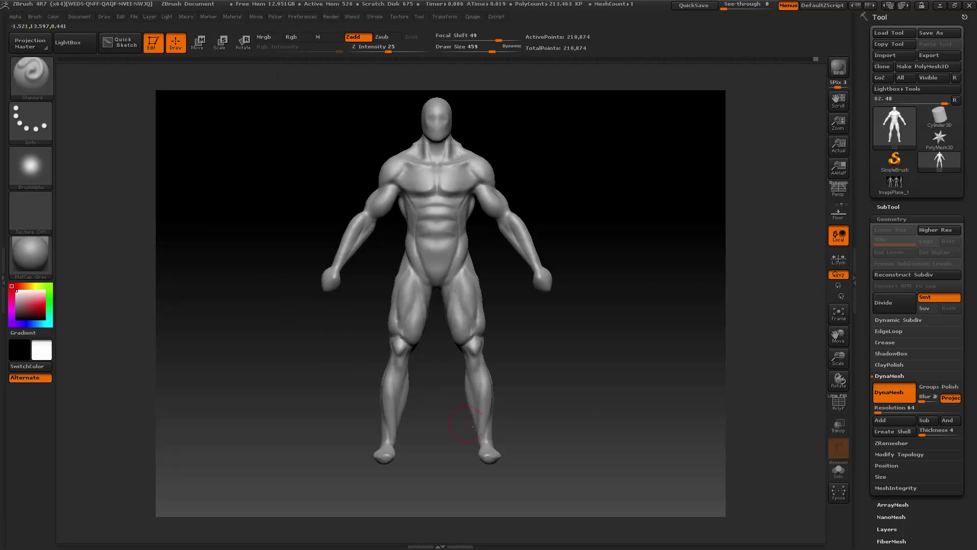
# - Compare the head height with the chin-to-chest distance using rectangular masks, clearing each mask after use
pyautogui.moveTo(398, 96)
pyautogui.keyDown('ctrl'); pyautogui.mouseDown()
pyautogui.moveTo(479, 123)
pyautogui.moveTo(481, 172)
pyautogui.mouseUp(); pyautogui.keyUp('ctrl')
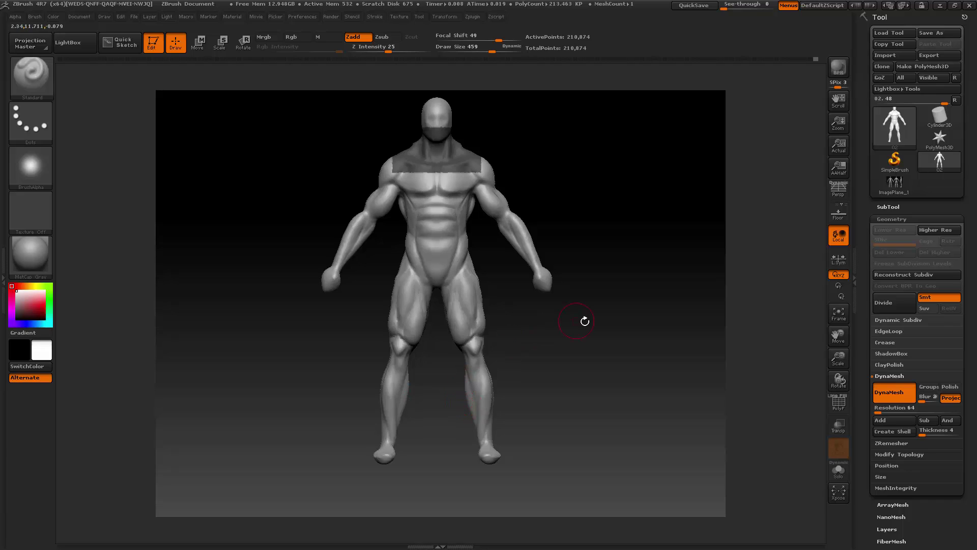
pyautogui.keyDown('ctrl'); pyautogui.moveTo(603, 331); pyautogui.dragTo(595, 326); pyautogui.keyUp('ctrl')
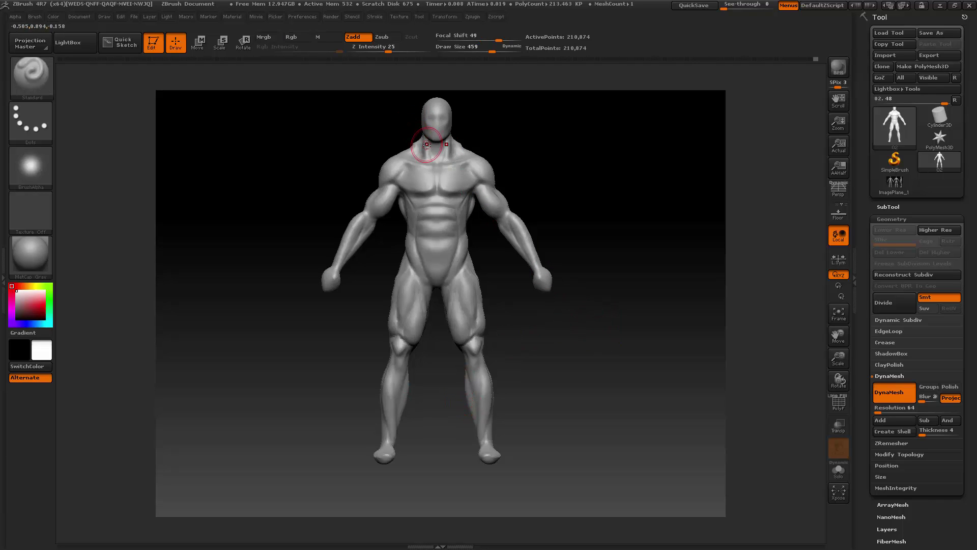
pyautogui.moveTo(410, 99)
pyautogui.keyDown('ctrl'); pyautogui.mouseDown()
pyautogui.moveTo(463, 105)
pyautogui.moveTo(479, 128)
pyautogui.moveTo(456, 126)
pyautogui.moveTo(496, 133)
pyautogui.moveTo(522, 197)
pyautogui.moveTo(495, 187)
pyautogui.mouseUp(); pyautogui.keyUp('ctrl')
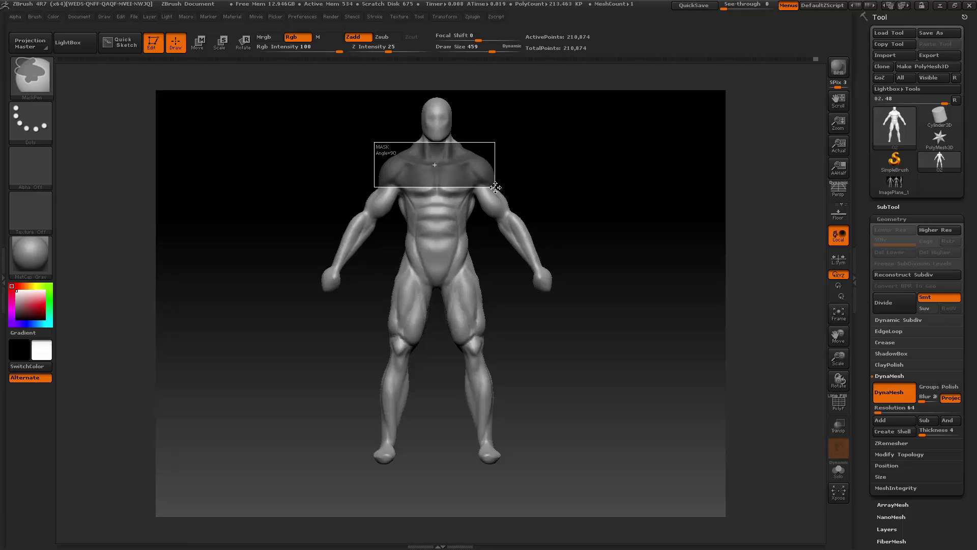
pyautogui.keyDown('ctrl'); pyautogui.moveTo(495, 186); pyautogui.dragTo(496, 188); pyautogui.keyUp('ctrl')
pyautogui.keyDown('ctrl'); pyautogui.moveTo(574, 153); pyautogui.dragTo(564, 164); pyautogui.keyUp('ctrl')
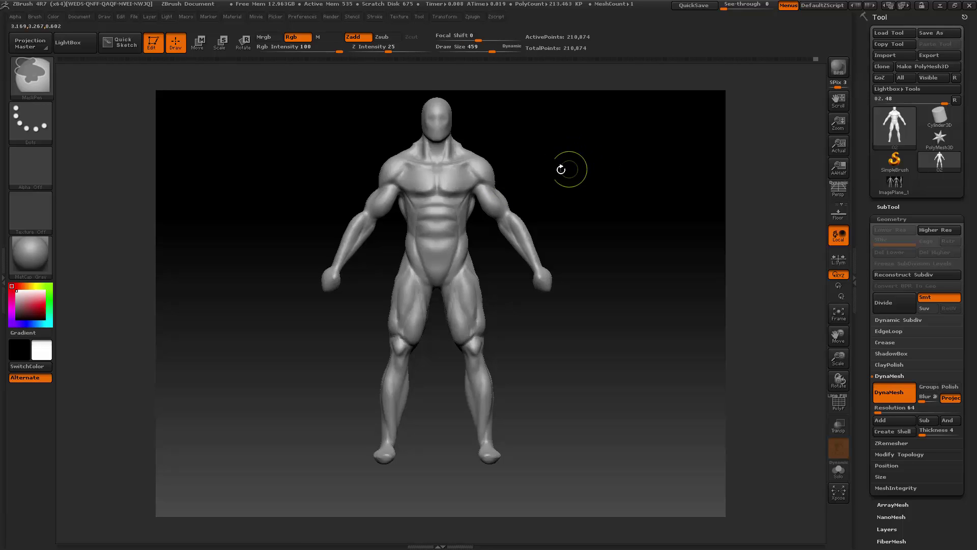
# - Adjust the upper chest muscles symmetrically with the Move brush
pyautogui.press('space')
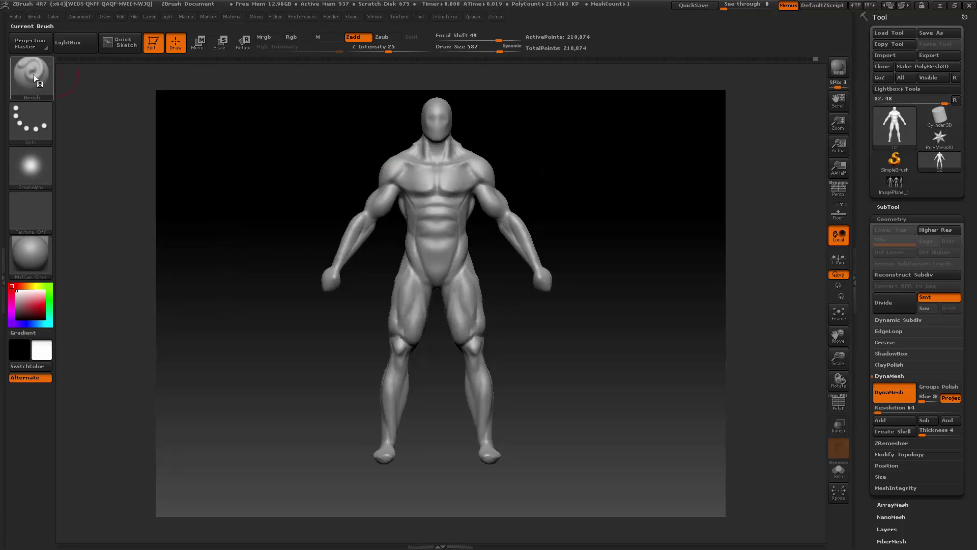
pyautogui.click(31, 76)
pyautogui.click(224, 86)
pyautogui.press('space')
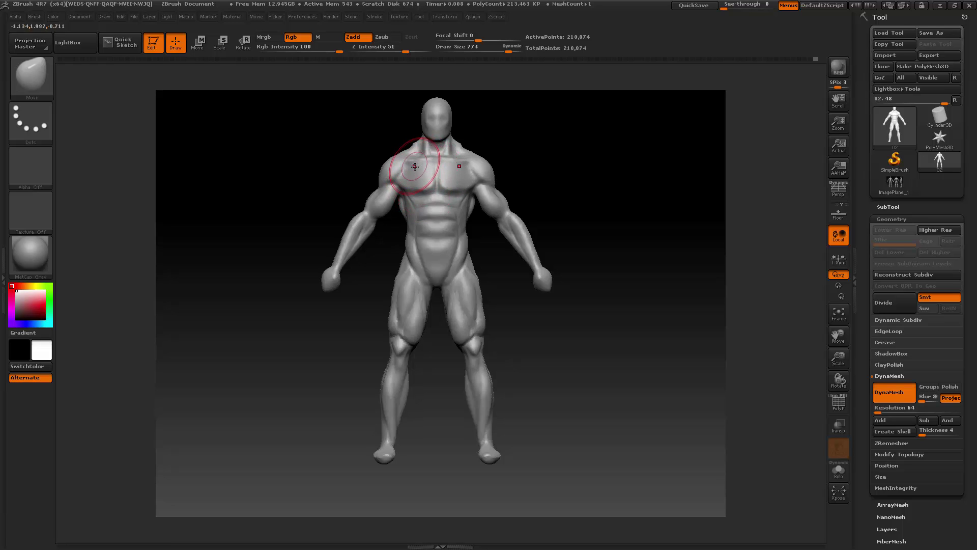
pyautogui.press('space')
pyautogui.moveTo(416, 167); pyautogui.dragTo(406, 162)
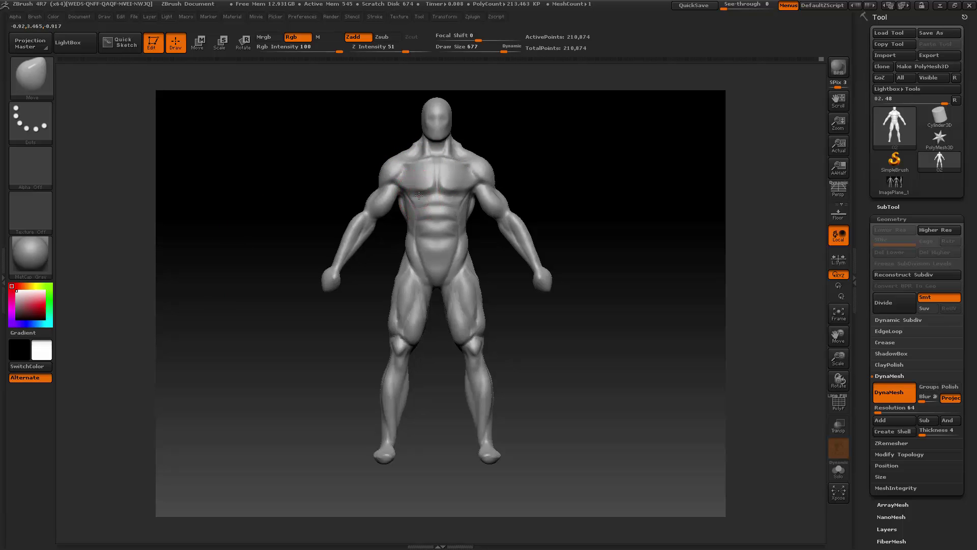
# - Gauge one head height from the chest line down to the abdomen with a rectangular mask, and clear it
pyautogui.moveTo(355, 96)
pyautogui.keyDown('ctrl'); pyautogui.mouseDown()
pyautogui.moveTo(495, 127)
pyautogui.moveTo(519, 200)
pyautogui.moveTo(512, 229)
pyautogui.mouseUp(); pyautogui.keyUp('ctrl')
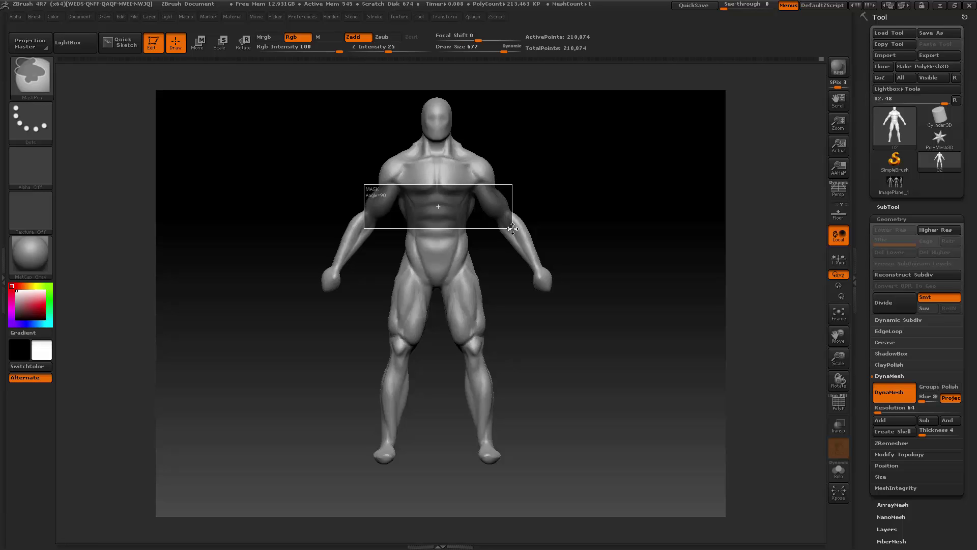
pyautogui.keyDown('ctrl'); pyautogui.moveTo(512, 229); pyautogui.dragTo(514, 230); pyautogui.keyUp('ctrl')
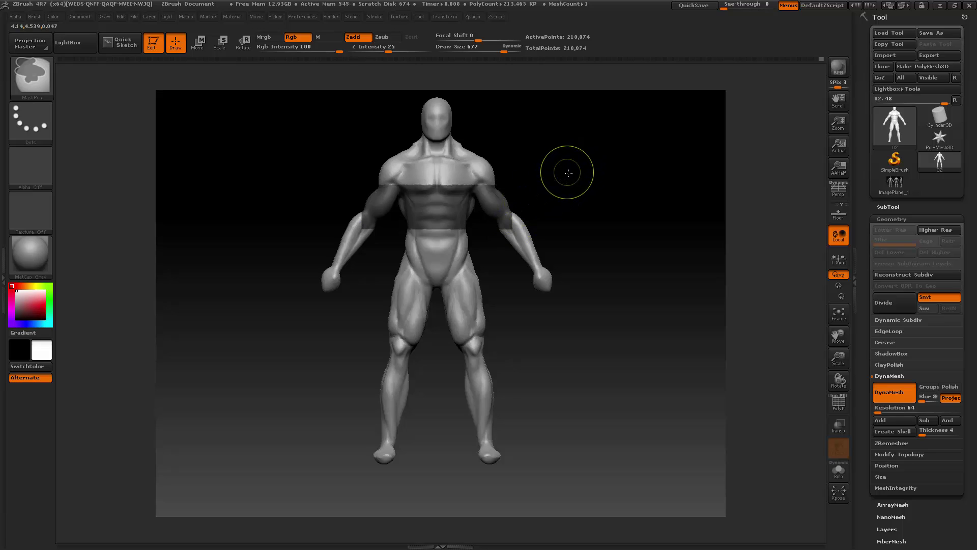
pyautogui.keyDown('ctrl'); pyautogui.moveTo(569, 173); pyautogui.dragTo(541, 192); pyautogui.keyUp('ctrl')
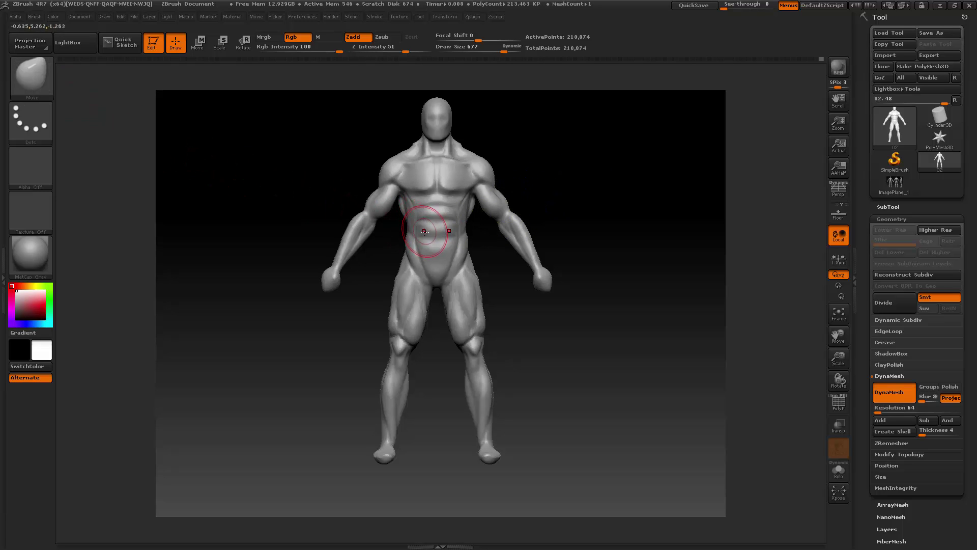
# - Pull the abdominal muscles and the sides of the waist upward with the Move brush at draw size 677
pyautogui.moveTo(432, 238); pyautogui.dragTo(427, 209)
pyautogui.moveTo(416, 243); pyautogui.dragTo(416, 237)
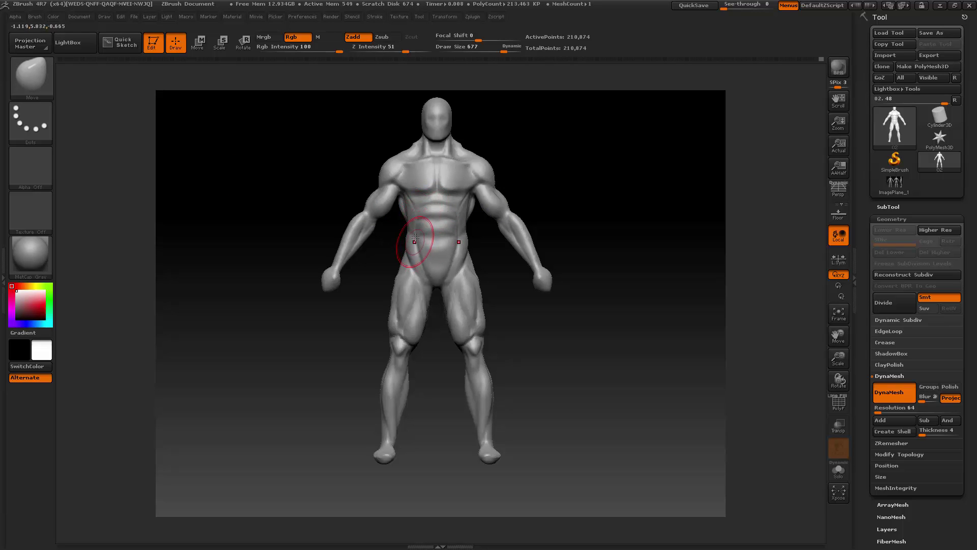
# - Gauge the head-to-crotch proportions with a rectangular mask, clear it, and adjust the crotch and inner thighs with the Move brush at draw size 1000
pyautogui.moveTo(400, 105)
pyautogui.keyDown('ctrl'); pyautogui.mouseDown()
pyautogui.moveTo(481, 134)
pyautogui.moveTo(430, 133)
pyautogui.moveTo(508, 142)
pyautogui.moveTo(524, 275)
pyautogui.mouseUp(); pyautogui.keyUp('ctrl')
pyautogui.keyDown('ctrl'); pyautogui.moveTo(585, 200); pyautogui.dragTo(602, 203); pyautogui.keyUp('ctrl')
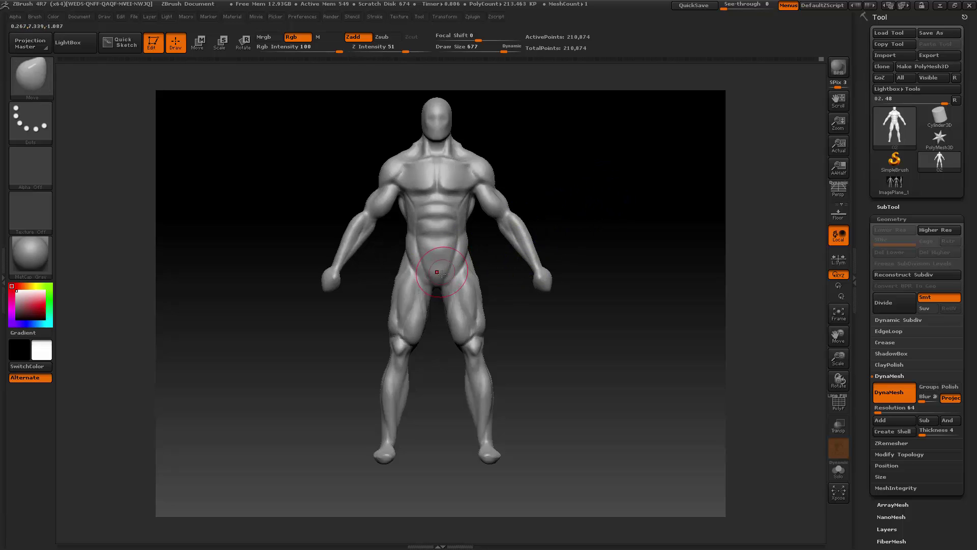
pyautogui.press('space')
pyautogui.moveTo(441, 277); pyautogui.dragTo(462, 275)
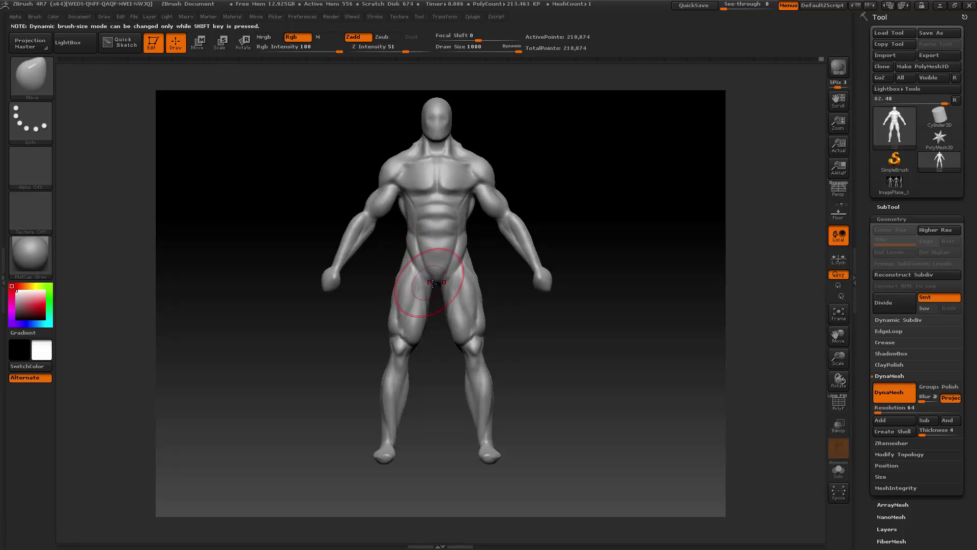
# - Gauge successive head heights from the head down to the feet by repositioning rectangular masks, and clear the masks
pyautogui.press('ctrl')
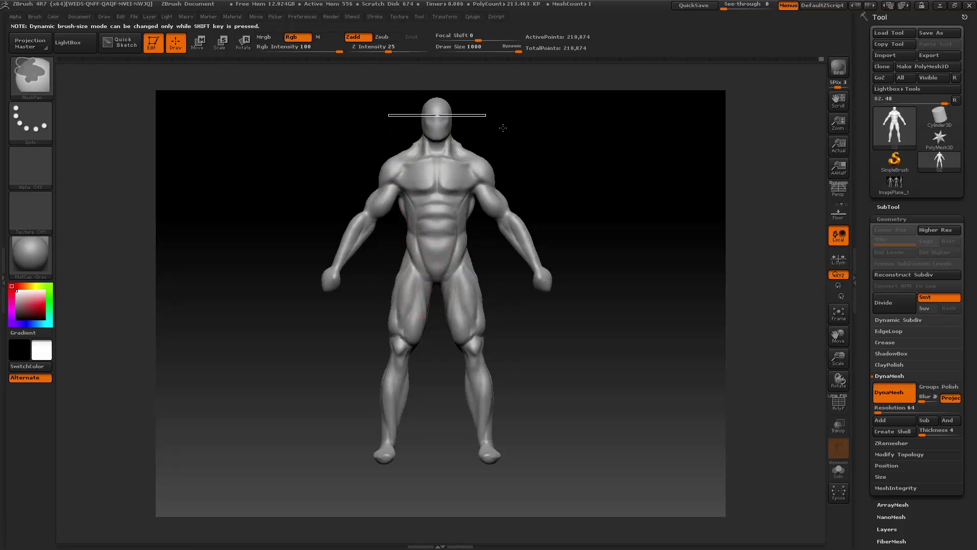
pyautogui.moveTo(503, 128)
pyautogui.keyDown('ctrl'); pyautogui.mouseDown()
pyautogui.moveTo(497, 137)
pyautogui.moveTo(460, 134)
pyautogui.moveTo(509, 142)
pyautogui.moveTo(512, 274)
pyautogui.mouseUp(); pyautogui.keyUp('ctrl')
pyautogui.keyDown('ctrl'); pyautogui.moveTo(627, 286); pyautogui.dragTo(659, 306); pyautogui.keyUp('ctrl')
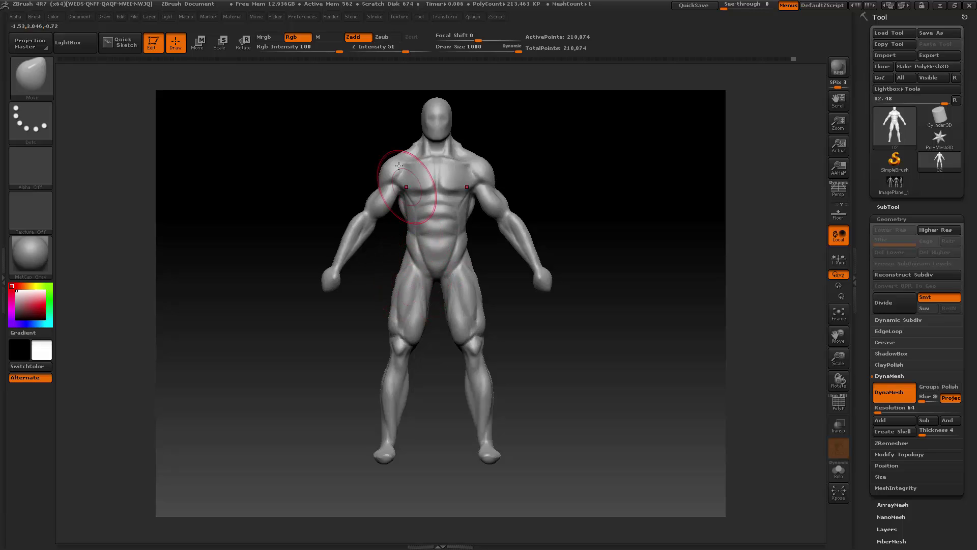
pyautogui.moveTo(363, 124)
pyautogui.keyDown('ctrl'); pyautogui.mouseDown()
pyautogui.moveTo(606, 188)
pyautogui.moveTo(561, 168)
pyautogui.moveTo(591, 142)
pyautogui.moveTo(590, 316)
pyautogui.mouseUp(); pyautogui.keyUp('ctrl')
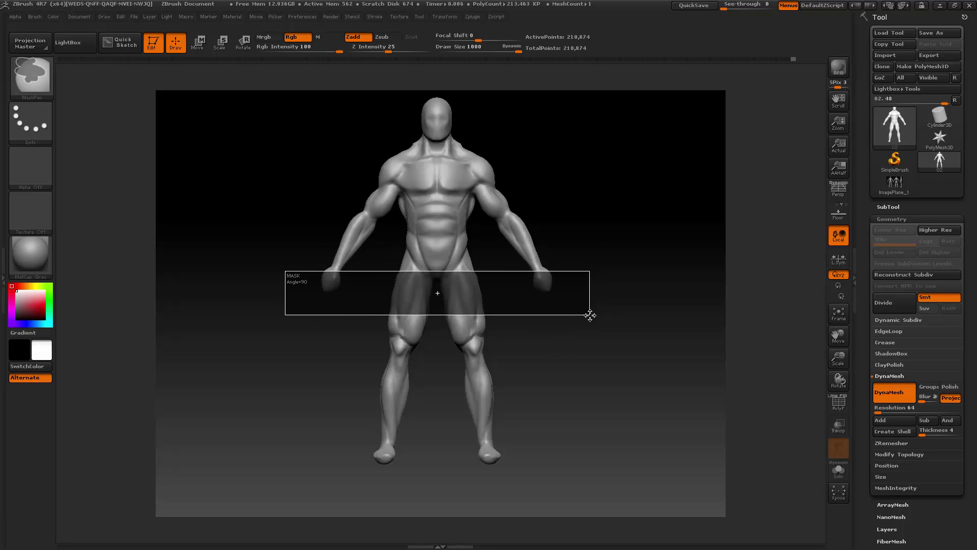
pyautogui.keyDown('ctrl'); pyautogui.moveTo(589, 315); pyautogui.dragTo(589, 361); pyautogui.keyUp('ctrl')
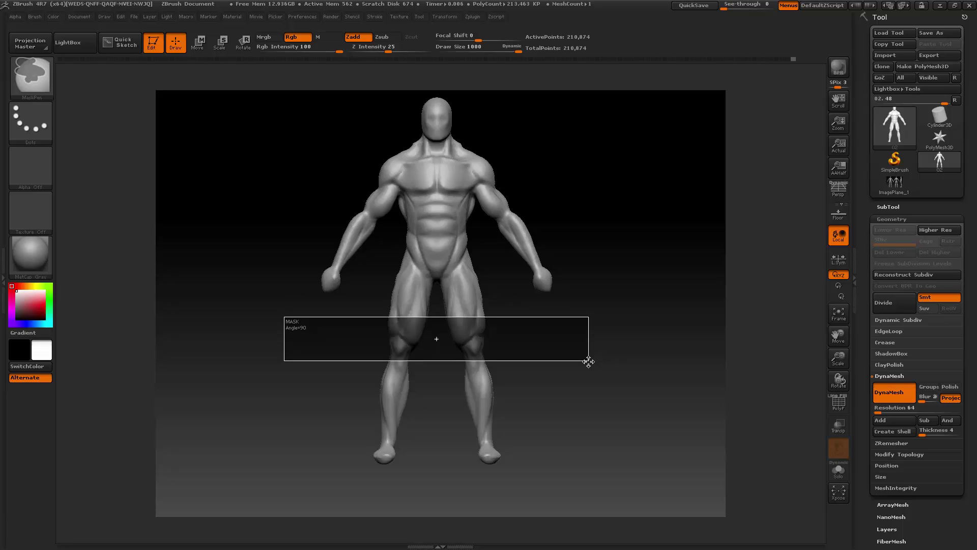
pyautogui.keyDown('ctrl'); pyautogui.moveTo(589, 362); pyautogui.dragTo(566, 469); pyautogui.keyUp('ctrl')
pyautogui.keyDown('ctrl'); pyautogui.moveTo(547, 462); pyautogui.dragTo(540, 457); pyautogui.keyUp('ctrl')
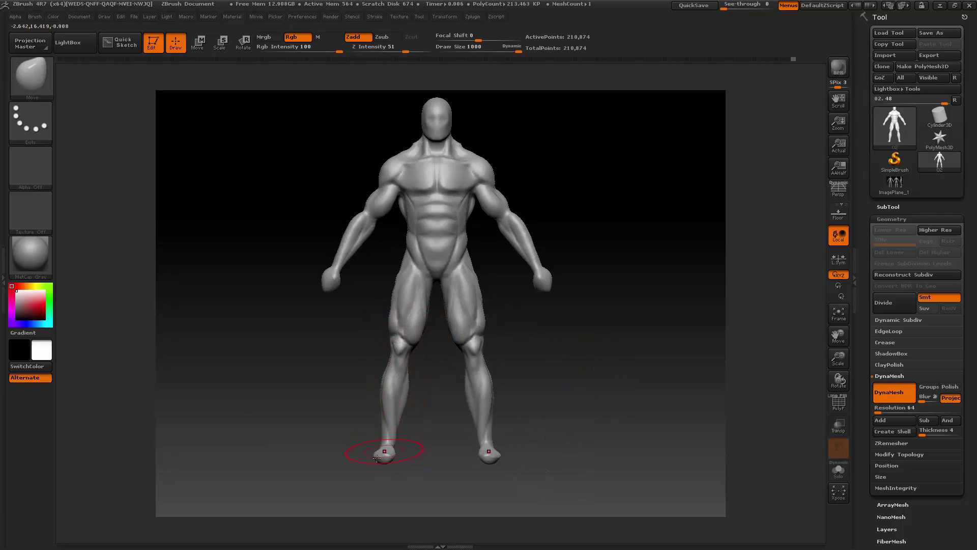
# - Mask the whole figure except the feet and the shins below mid-calf
pyautogui.keyDown('ctrl'); pyautogui.moveTo(338, 499); pyautogui.dragTo(544, 421); pyautogui.keyUp('ctrl')
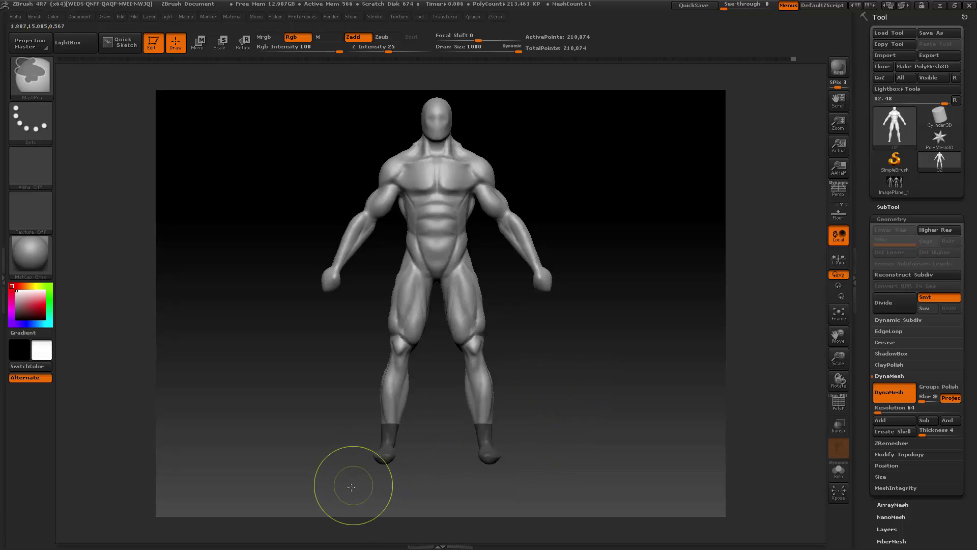
pyautogui.moveTo(352, 487)
pyautogui.keyDown('ctrl'); pyautogui.mouseDown()
pyautogui.moveTo(555, 412)
pyautogui.moveTo(560, 393)
pyautogui.mouseUp(); pyautogui.keyUp('ctrl')
pyautogui.keyDown('ctrl'); pyautogui.click(563, 393); pyautogui.keyUp('ctrl')
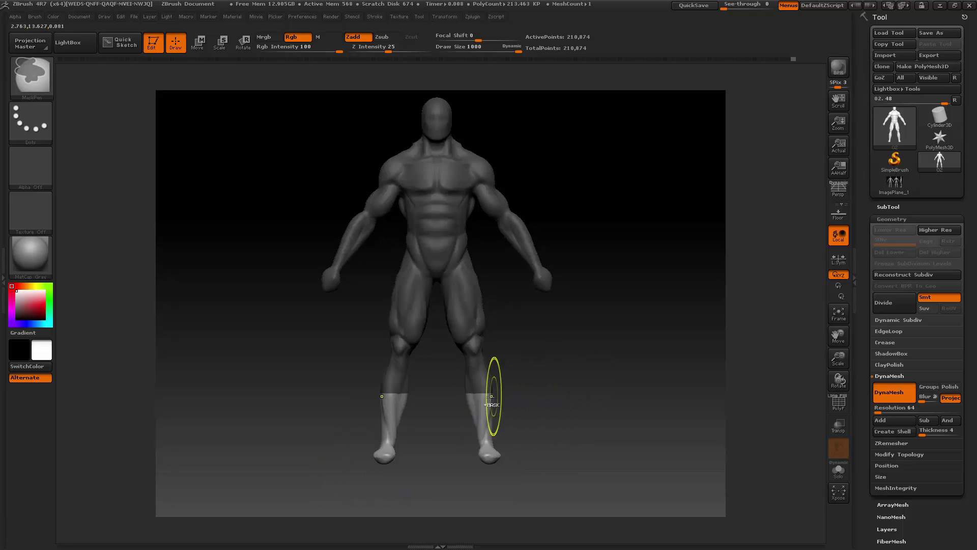
# - Shorten the lower legs by moving the unmasked shins and feet upward with a transpose line, clear the mask and update the DynaMesh
pyautogui.press('w')
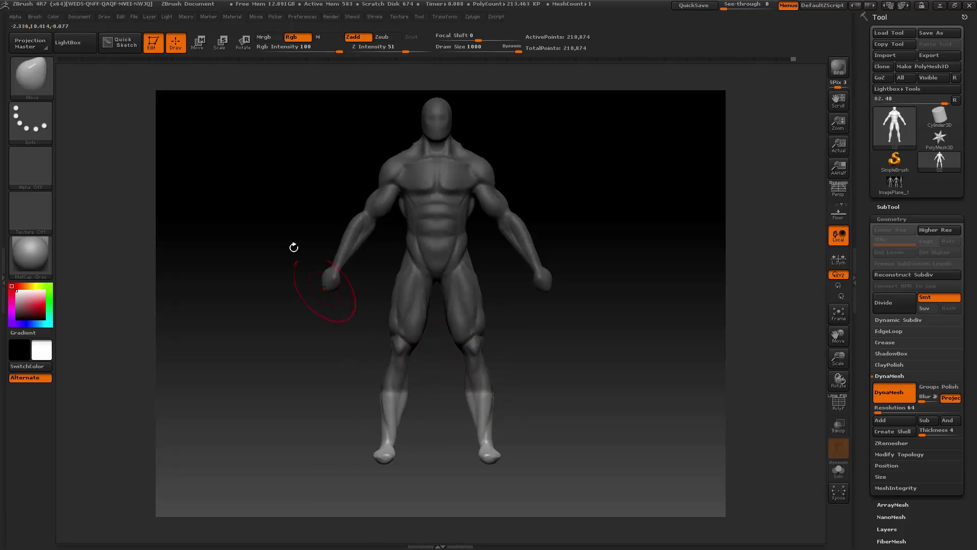
pyautogui.moveTo(391, 422)
pyautogui.mouseDown()
pyautogui.moveTo(388, 347)
pyautogui.moveTo(389, 390)
pyautogui.mouseUp()
pyautogui.keyDown('ctrl'); pyautogui.click(332, 423); pyautogui.keyUp('ctrl')
pyautogui.keyDown('ctrl'); pyautogui.moveTo(298, 423); pyautogui.dragTo(350, 445); pyautogui.keyUp('ctrl')
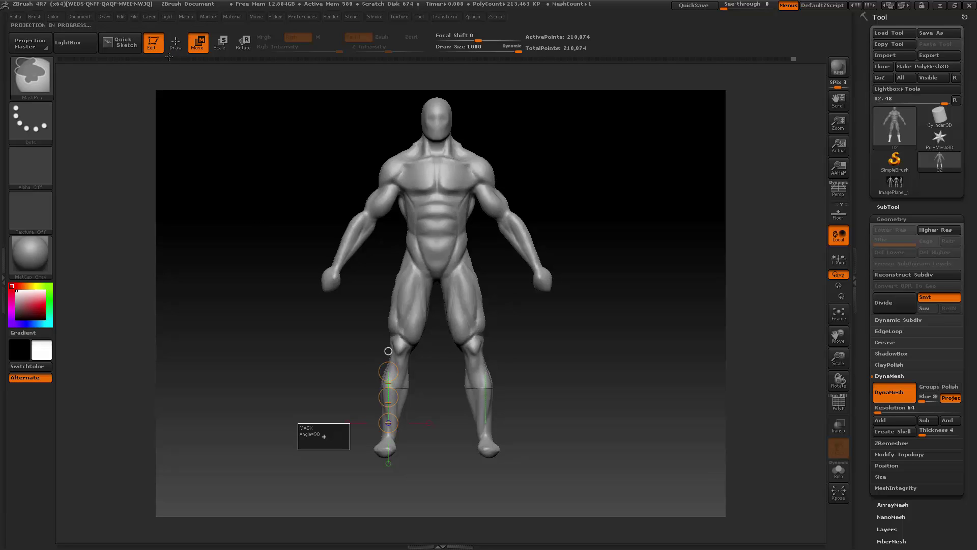
# - Smooth away the seam across both shins with the brush at draw size 646
pyautogui.click(175, 42)
pyautogui.press('space')
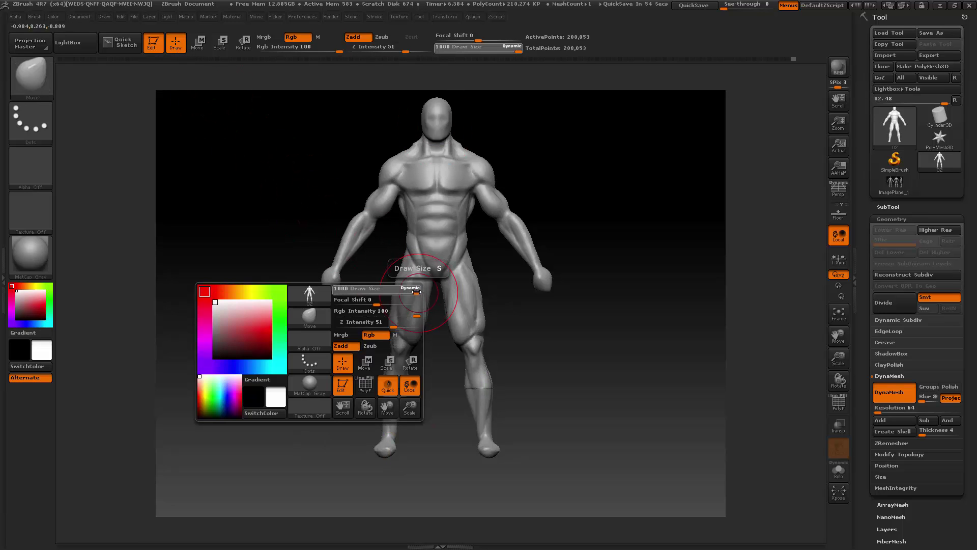
pyautogui.moveTo(416, 292); pyautogui.dragTo(392, 293)
pyautogui.press('shift')
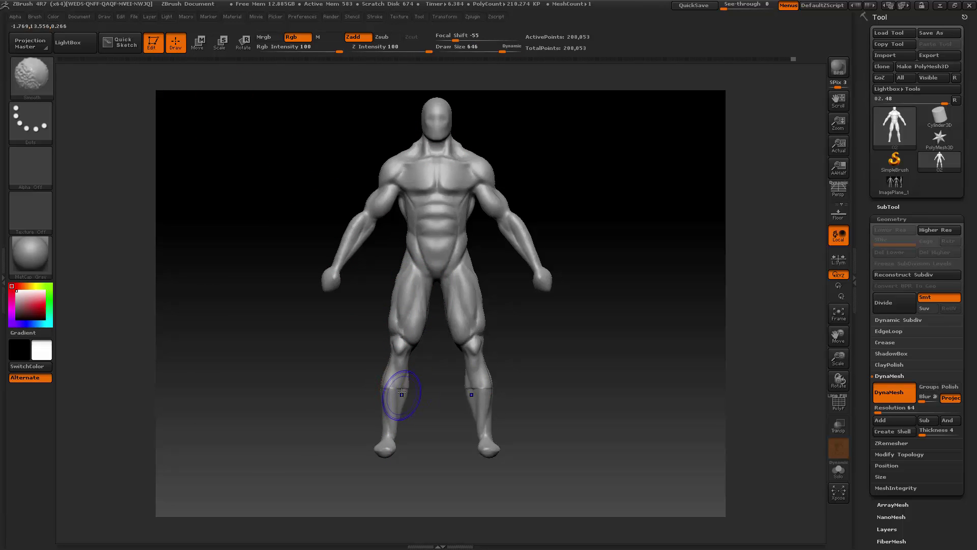
pyautogui.moveTo(402, 392)
pyautogui.keyDown('shift'); pyautogui.mouseDown()
pyautogui.moveTo(411, 387)
pyautogui.moveTo(390, 403)
pyautogui.moveTo(365, 404)
pyautogui.moveTo(420, 392)
pyautogui.moveTo(428, 381)
pyautogui.mouseUp(); pyautogui.keyUp('shift')
pyautogui.moveTo(377, 400); pyautogui.dragTo(436, 405)
pyautogui.keyDown('shift'); pyautogui.moveTo(530, 330); pyautogui.dragTo(561, 331); pyautogui.keyUp('shift')
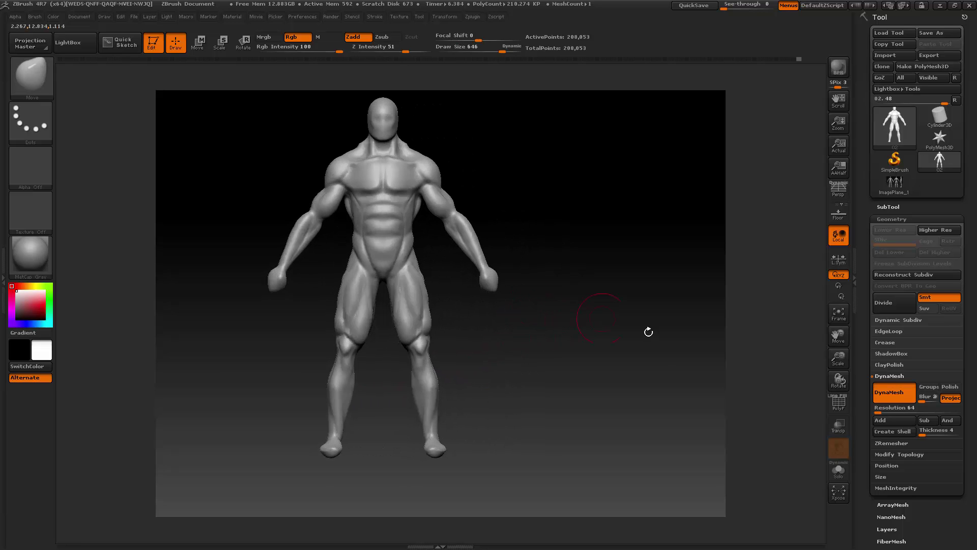
# - Refine and smooth the neck area using the ClayBuildup brush at draw size 494
pyautogui.moveTo(838, 359); pyautogui.dragTo(838, 390)
pyautogui.moveTo(838, 338); pyautogui.dragTo(837, 394)
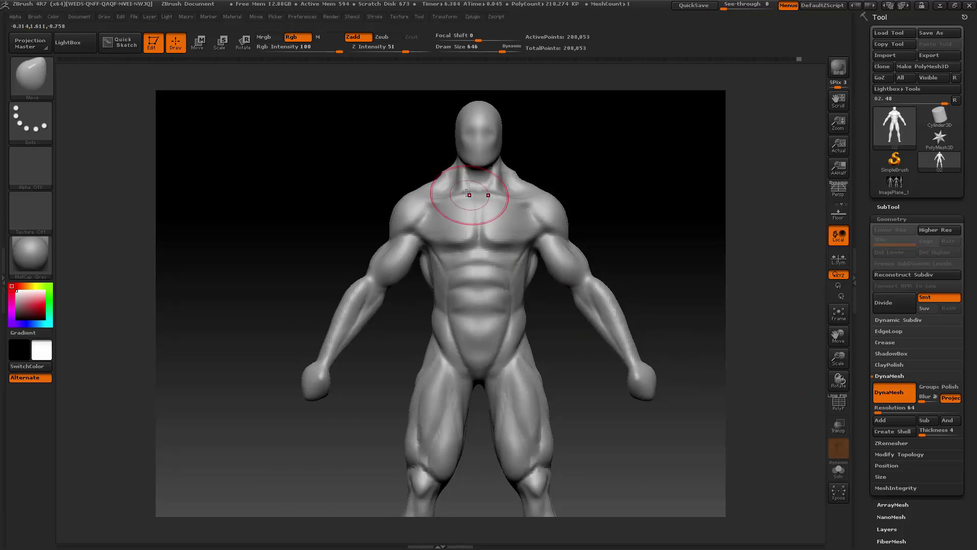
pyautogui.click(34, 71)
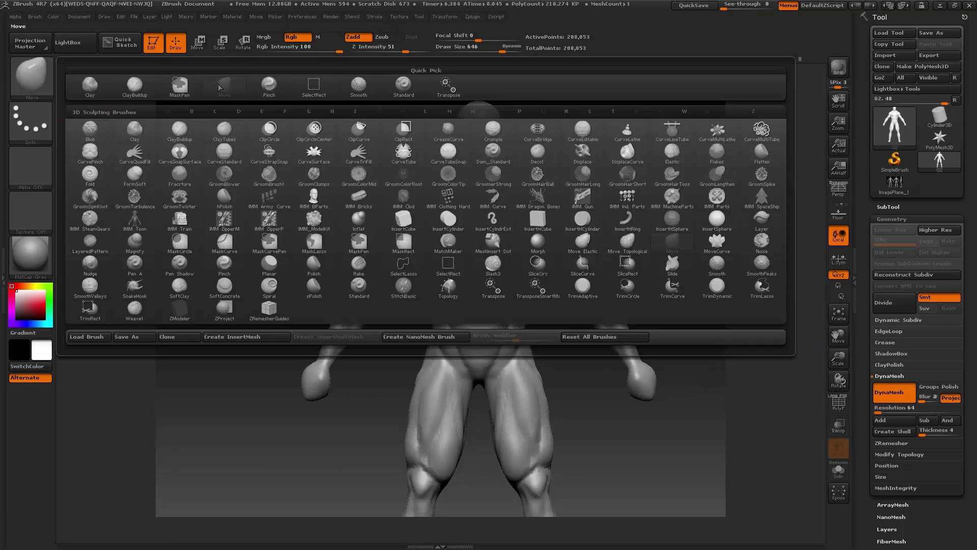
pyautogui.click(138, 86)
pyautogui.press('space')
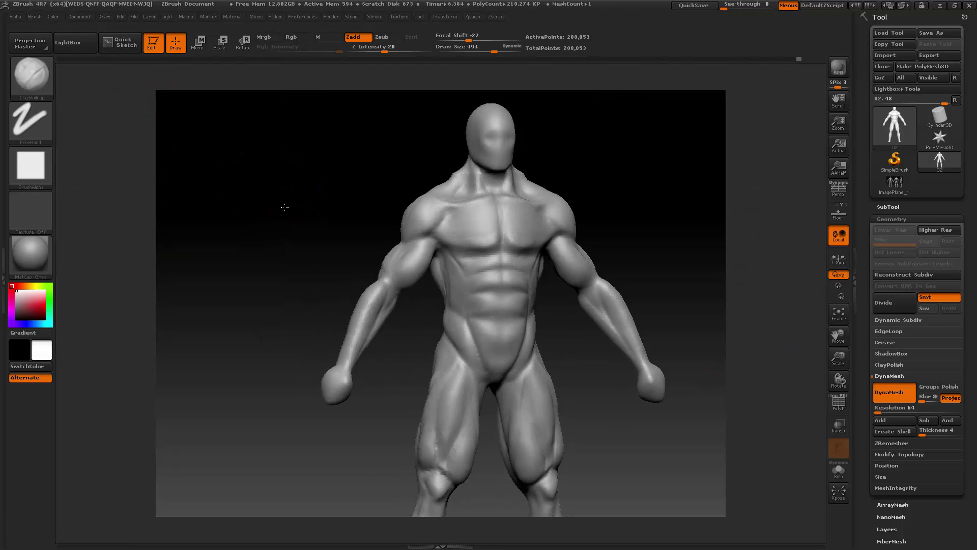
pyautogui.moveTo(285, 208); pyautogui.dragTo(283, 204)
pyautogui.press('shift')
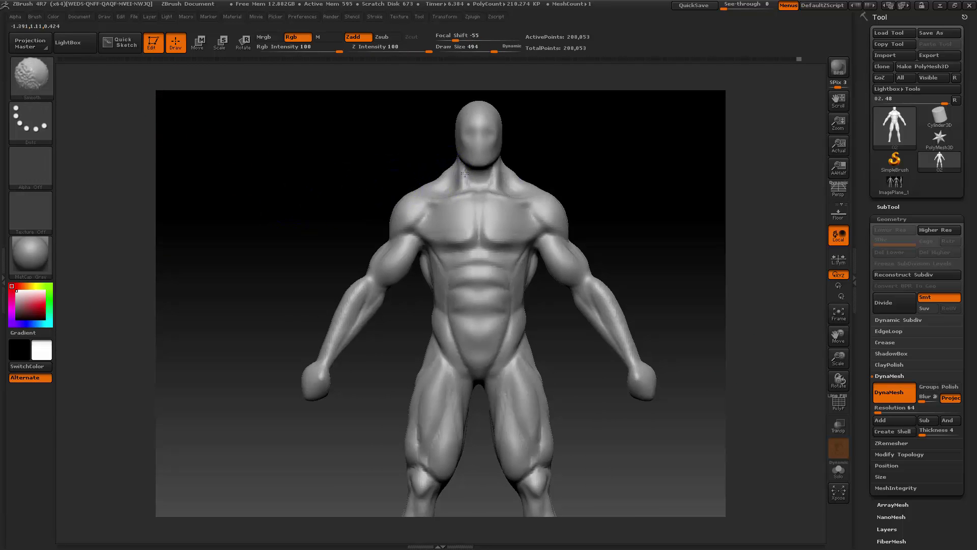
pyautogui.moveTo(838, 332); pyautogui.dragTo(828, 344)
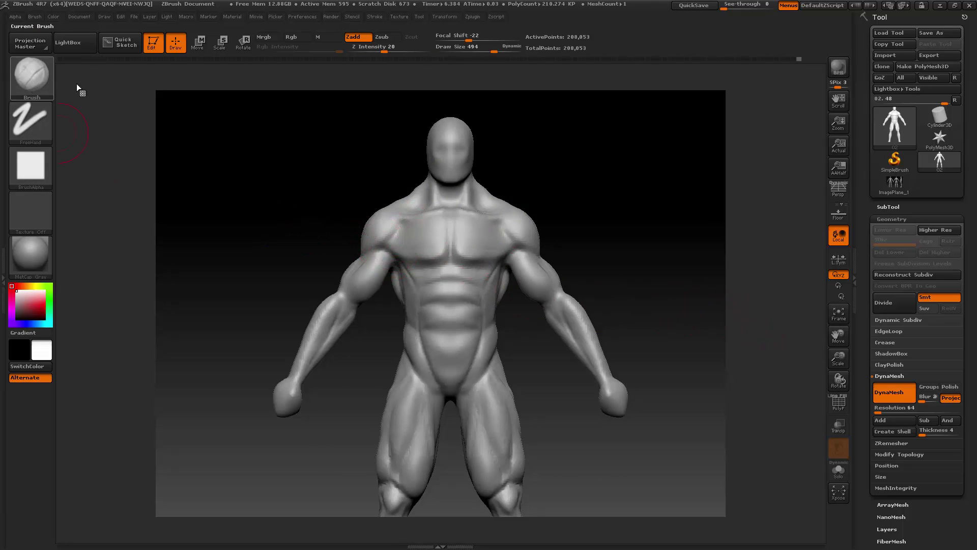
# - Add volume to the pectoral muscles symmetrically with the ClayBuildup brush at draw size 393
pyautogui.press('b')
pyautogui.press('m')
pyautogui.press('v')
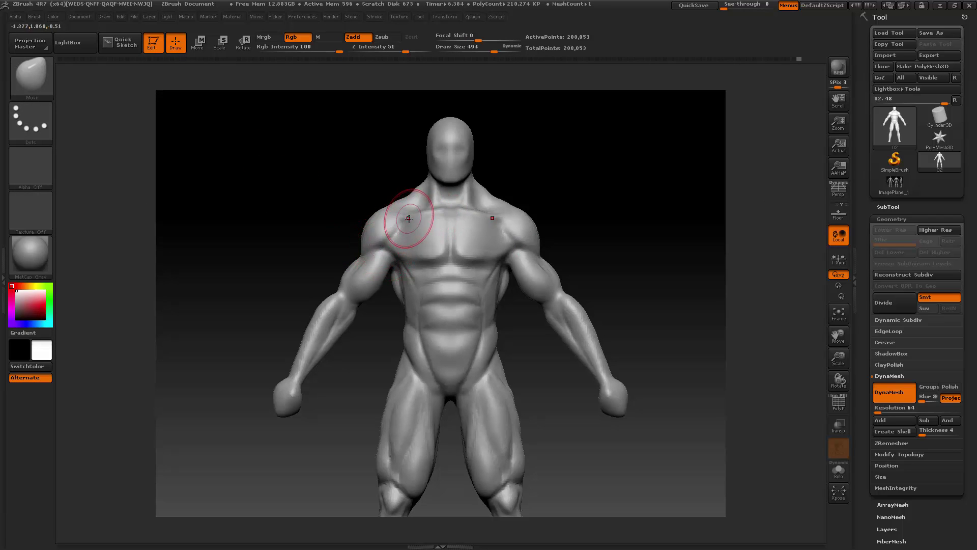
pyautogui.press('b')
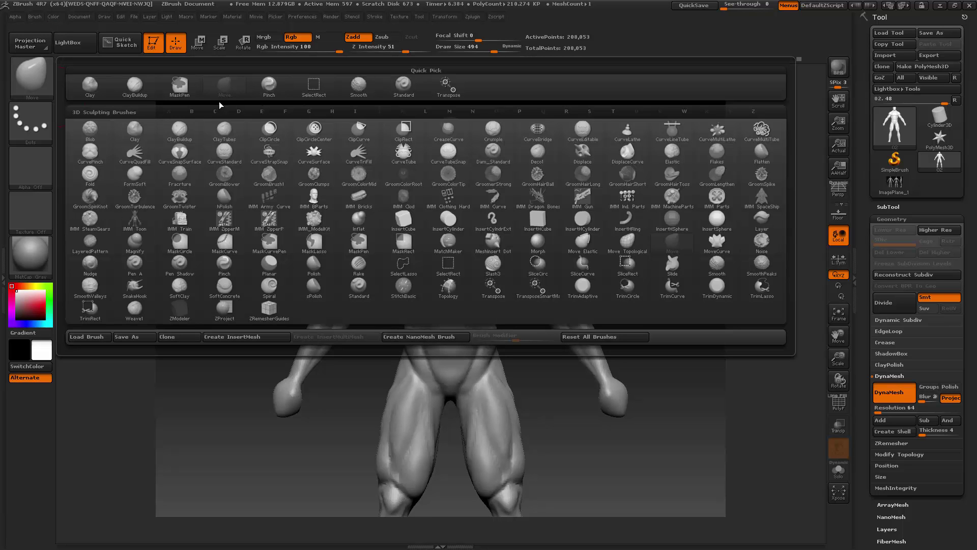
pyautogui.click(134, 84)
pyautogui.moveTo(837, 338); pyautogui.dragTo(838, 338)
pyautogui.press('space')
pyautogui.moveTo(484, 231); pyautogui.dragTo(478, 231)
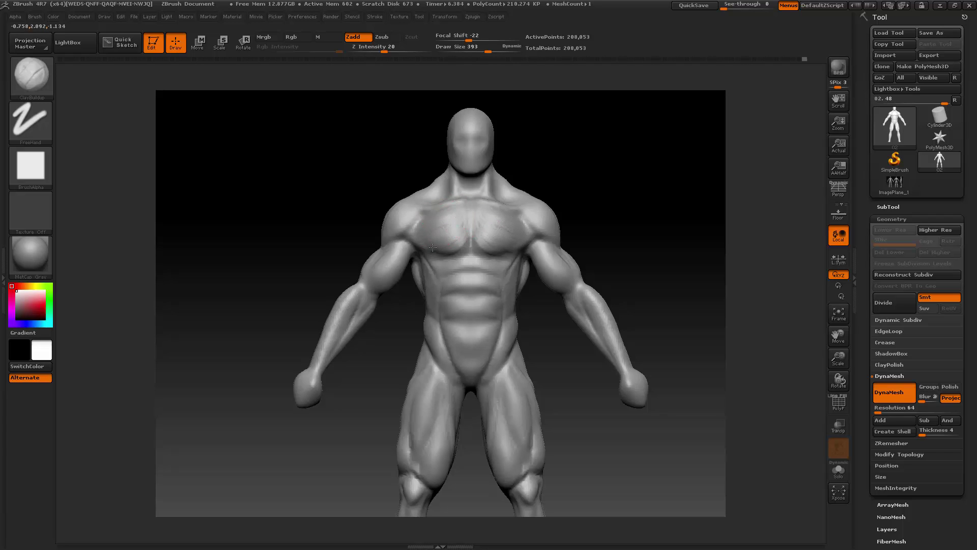
# - Define the pectoral muscle fibres and lower chest edges with the ClayBuildup brush at draw size 203
pyautogui.press('space')
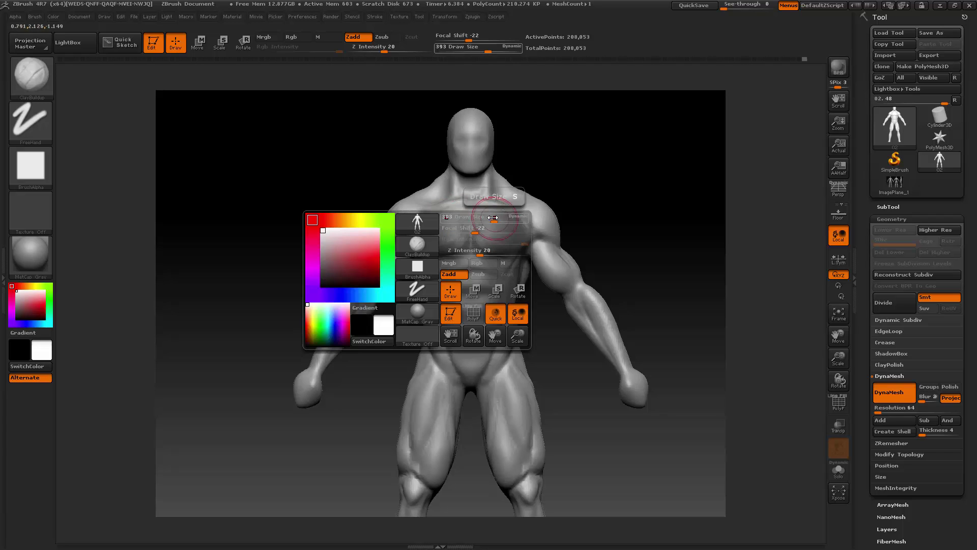
pyautogui.moveTo(493, 218); pyautogui.dragTo(476, 218)
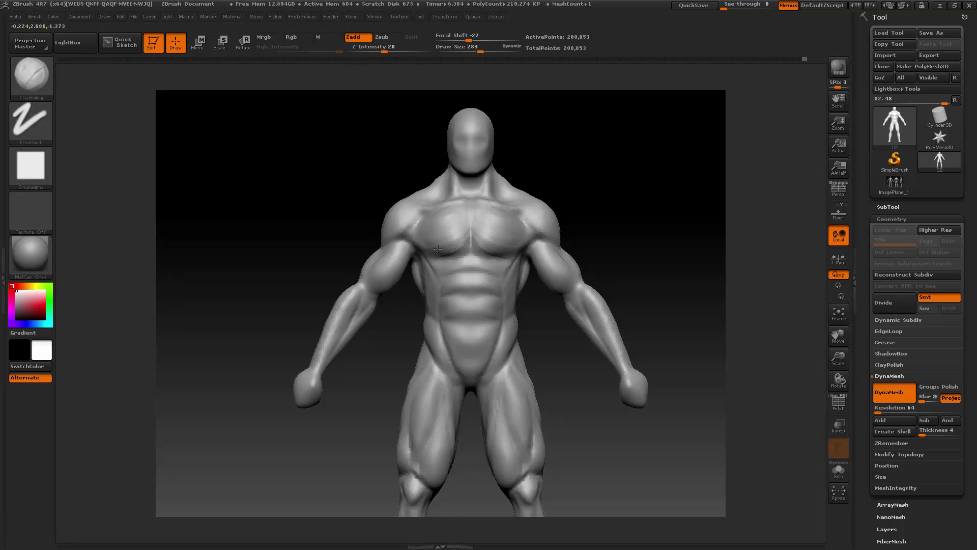
pyautogui.moveTo(432, 242); pyautogui.dragTo(438, 232)
pyautogui.moveTo(633, 150); pyautogui.dragTo(626, 173)
# - Build up the muscles on the sides of the neck with ClayBuildup and smooth them, checking the shape in profile
pyautogui.moveTo(508, 181); pyautogui.dragTo(507, 183)
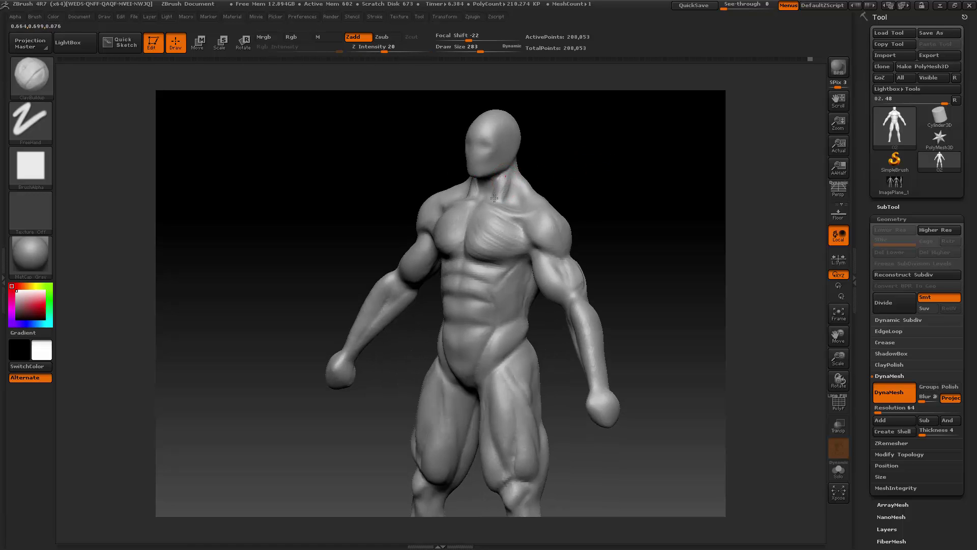
pyautogui.moveTo(553, 153); pyautogui.dragTo(521, 160)
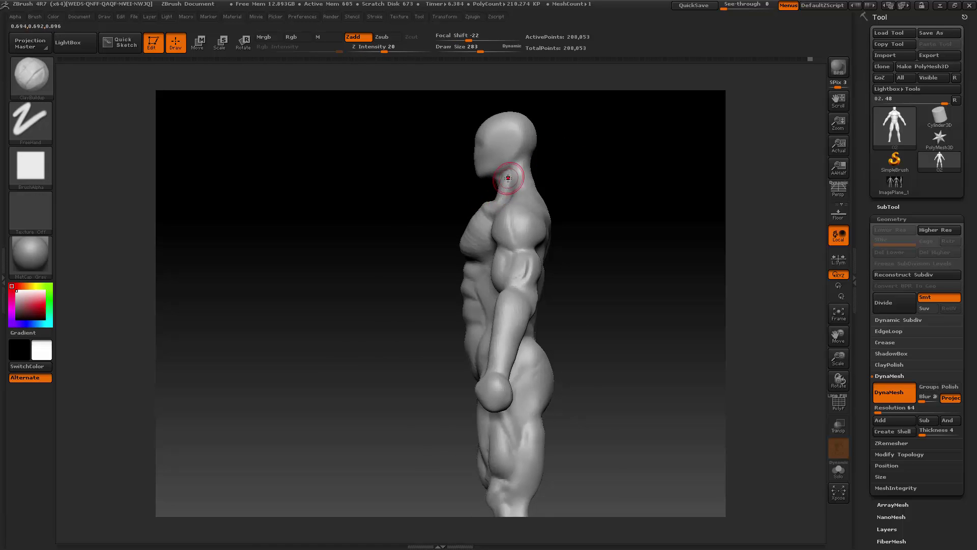
pyautogui.moveTo(447, 209); pyautogui.dragTo(494, 195)
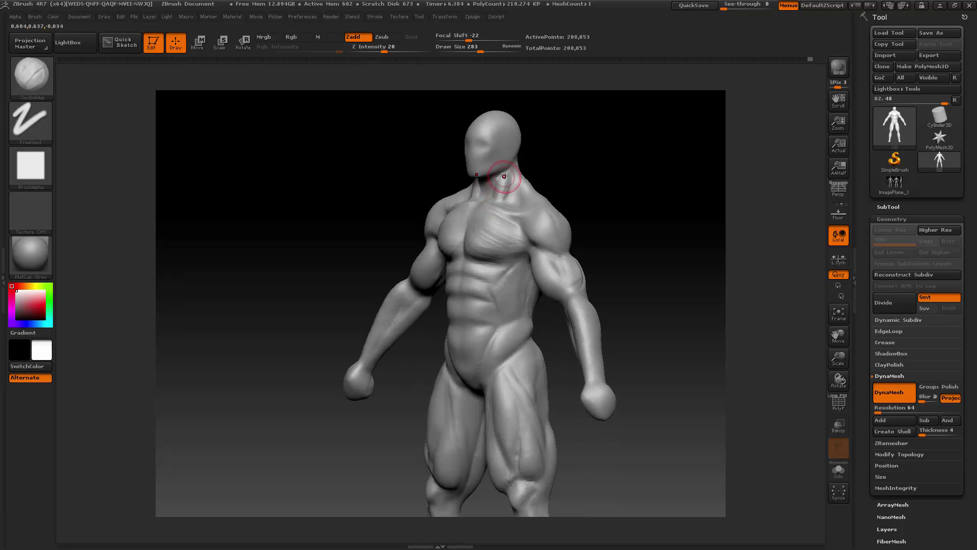
pyautogui.press('shift')
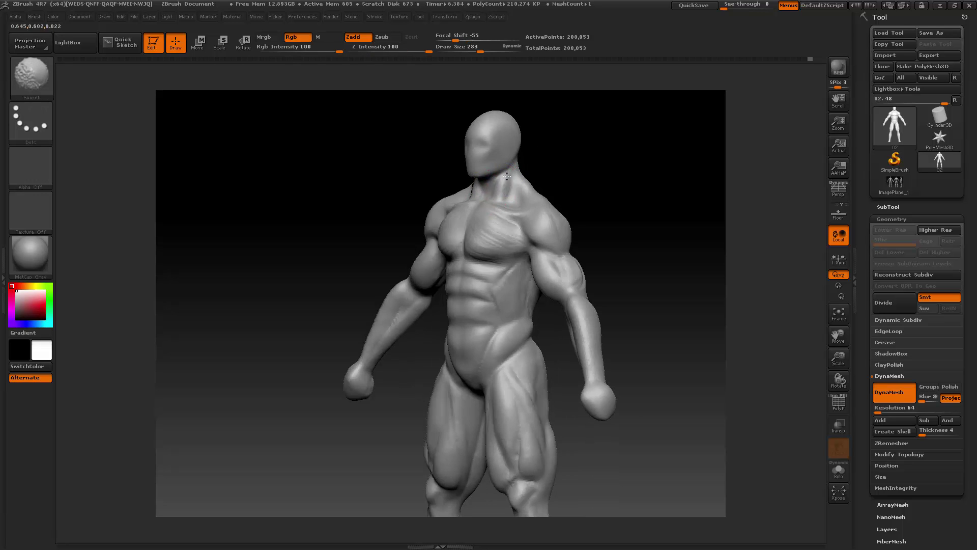
pyautogui.moveTo(507, 176)
pyautogui.mouseDown()
pyautogui.moveTo(545, 164)
pyautogui.moveTo(452, 212)
pyautogui.mouseUp()
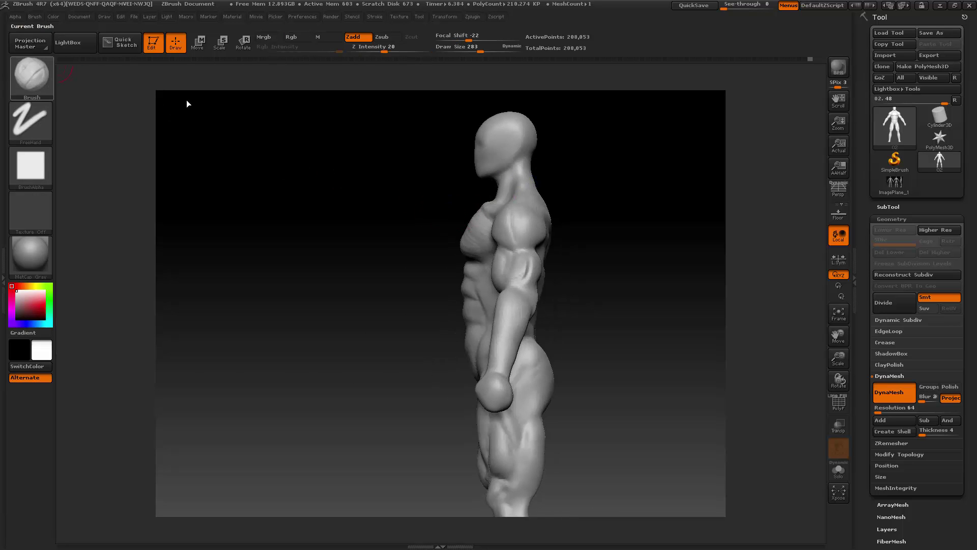
# - Reshape the front of the neck in profile with the Move brush, reducing its draw size to 347
pyautogui.press('b')
pyautogui.press('m')
pyautogui.press('v')
pyautogui.press('space')
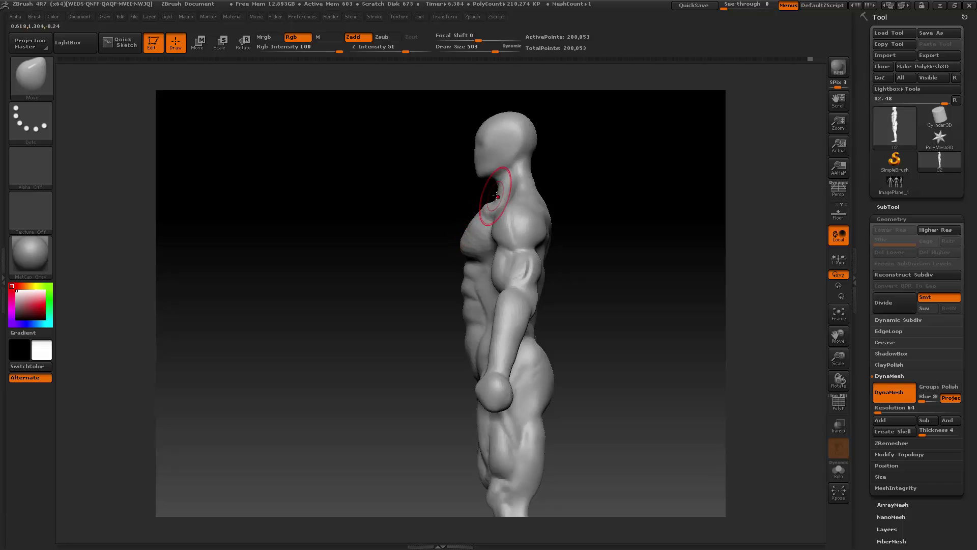
pyautogui.press('space')
pyautogui.moveTo(502, 206); pyautogui.dragTo(494, 205)
pyautogui.moveTo(393, 258)
pyautogui.mouseDown()
pyautogui.moveTo(439, 254)
pyautogui.moveTo(444, 220)
pyautogui.moveTo(420, 225)
pyautogui.mouseUp()
pyautogui.press('space')
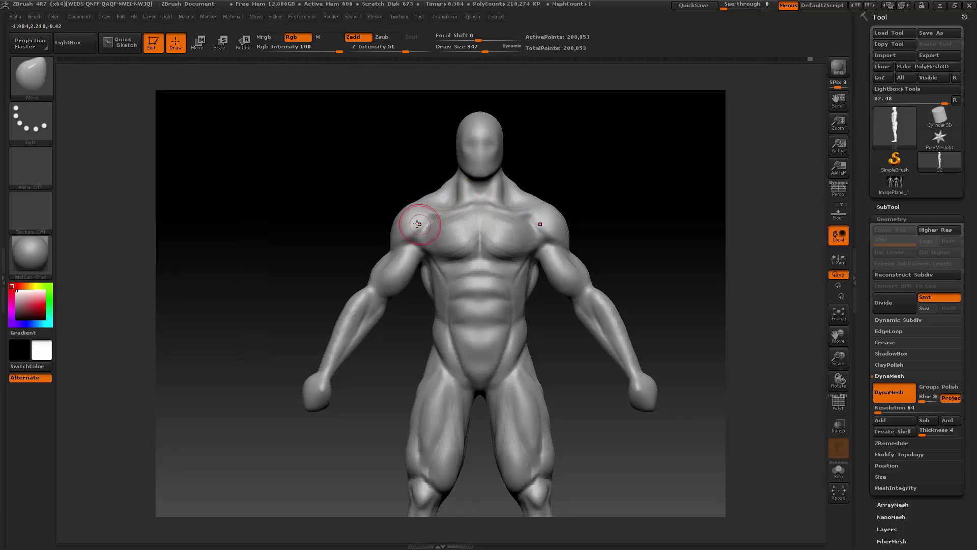
# - Fill out the lower and outer pectoral muscles with the ClayBuildup brush at draw size 347
pyautogui.click(39, 78)
pyautogui.click(139, 91)
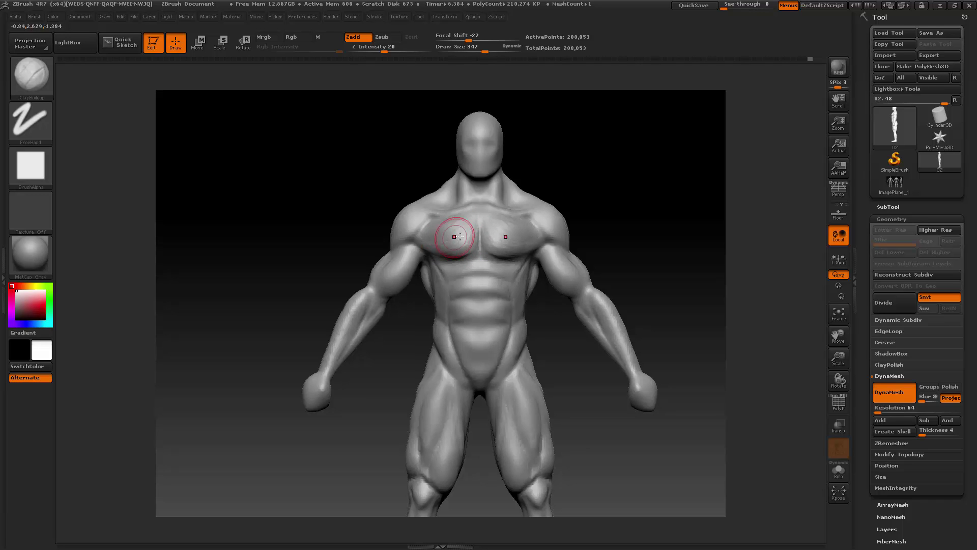
pyautogui.moveTo(459, 237); pyautogui.dragTo(433, 243)
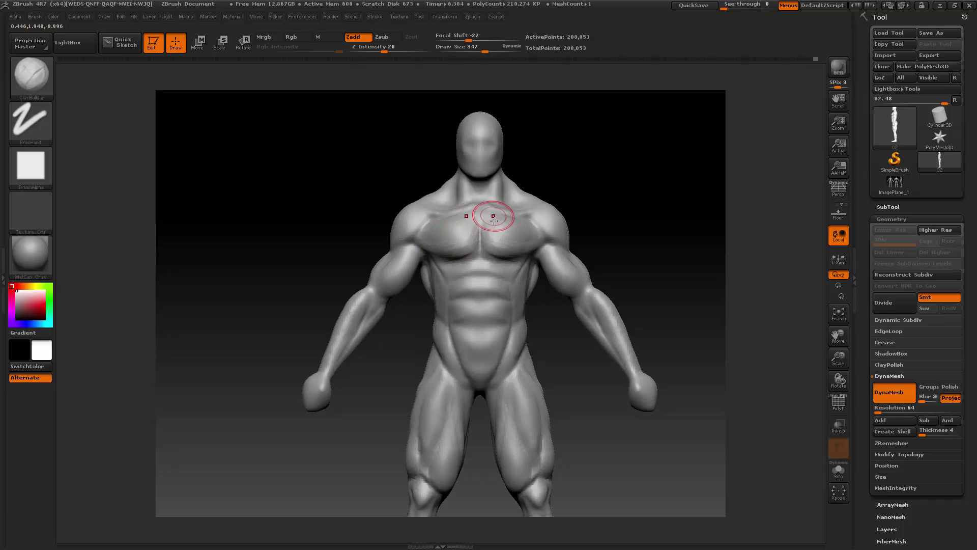
# - Define the collarbones and upper chest with the ClayBuildup brush at draw size 244, smoothing the strokes
pyautogui.press('space')
pyautogui.moveTo(488, 206); pyautogui.dragTo(477, 206)
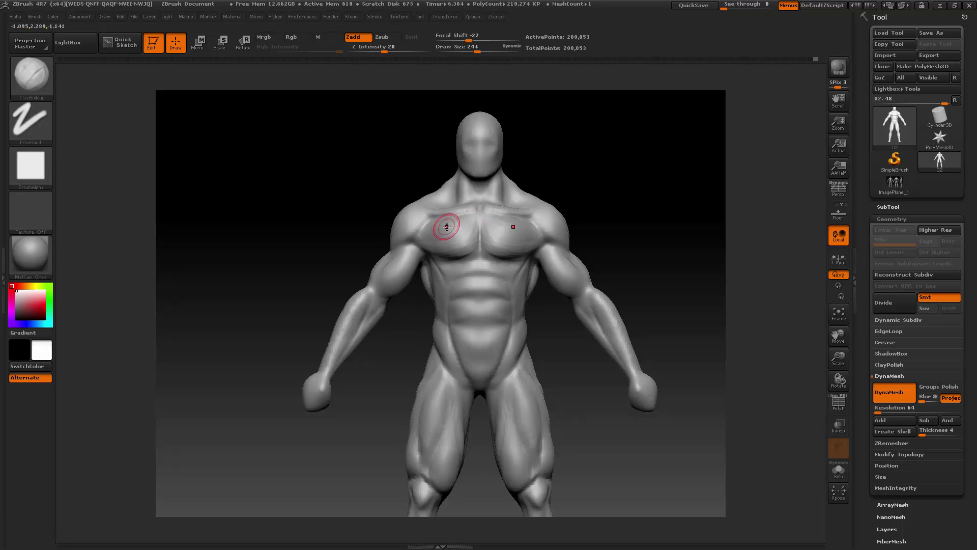
pyautogui.press('shift')
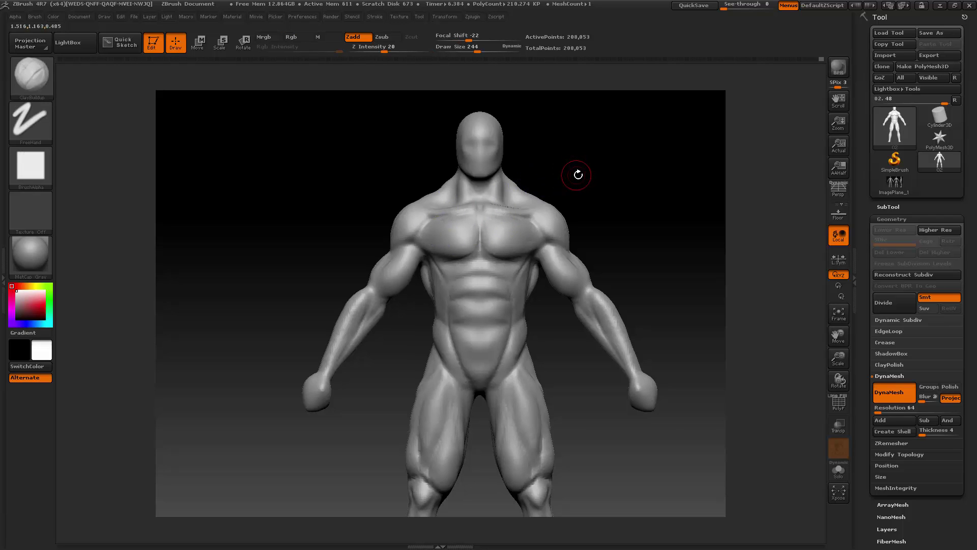
# - Examine the figure's chest, neck and overall proportions from the front and in profile, including the full body
pyautogui.moveTo(552, 188)
pyautogui.mouseDown()
pyautogui.moveTo(541, 175)
pyautogui.moveTo(530, 185)
pyautogui.mouseUp()
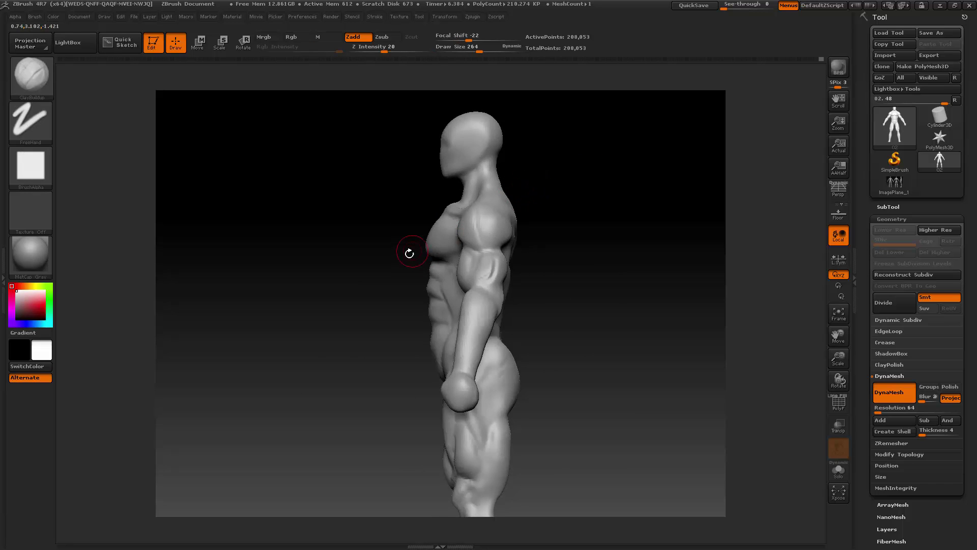
pyautogui.moveTo(375, 269); pyautogui.dragTo(453, 255)
pyautogui.moveTo(608, 175); pyautogui.dragTo(532, 181)
pyautogui.moveTo(357, 298); pyautogui.dragTo(430, 272)
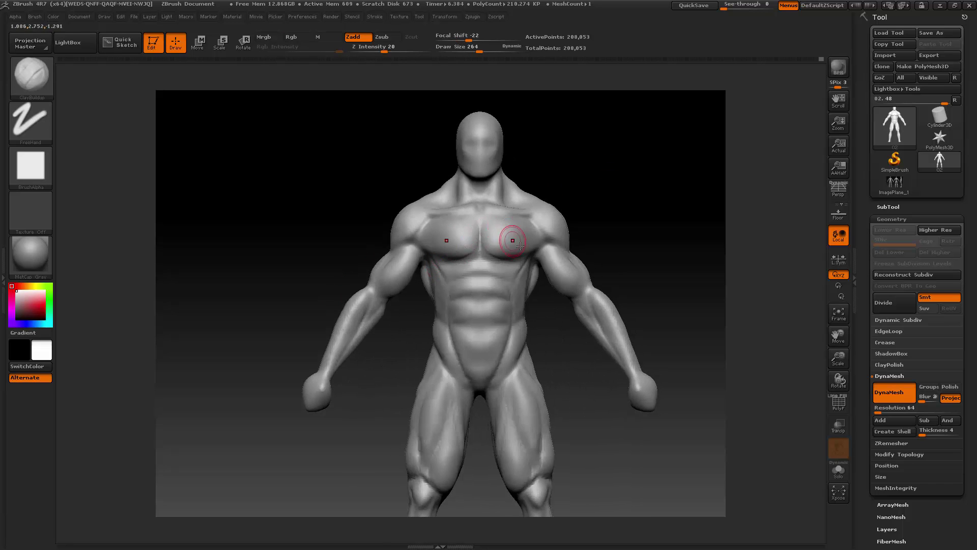
pyautogui.moveTo(839, 357); pyautogui.dragTo(817, 346)
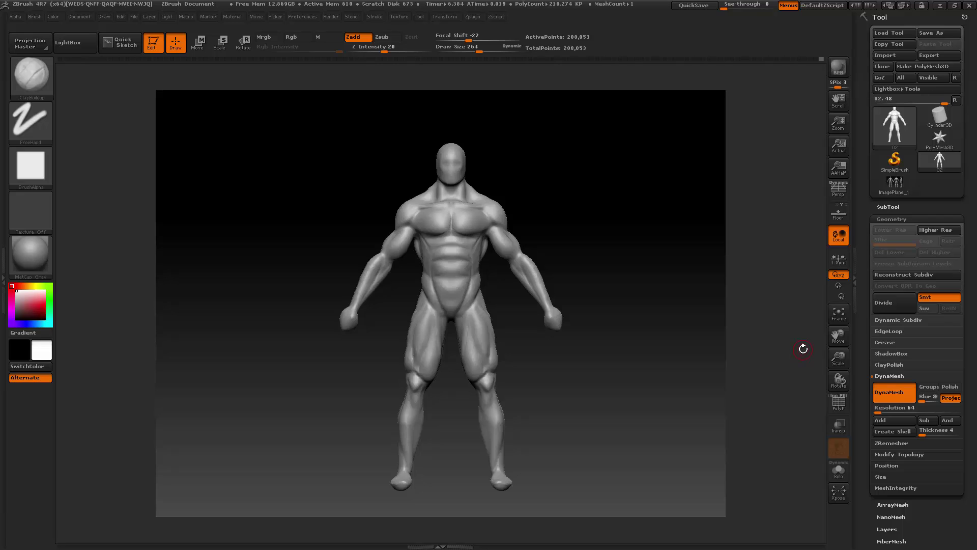
pyautogui.keyDown('shift'); pyautogui.moveTo(682, 406); pyautogui.dragTo(644, 402); pyautogui.keyUp('shift')
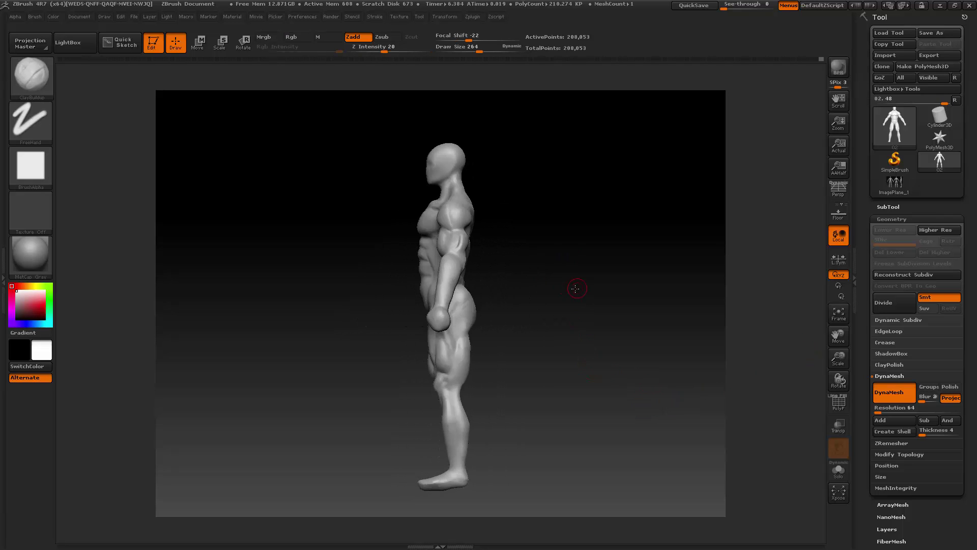
pyautogui.keyDown('shift'); pyautogui.moveTo(575, 288); pyautogui.dragTo(591, 273); pyautogui.keyUp('shift')
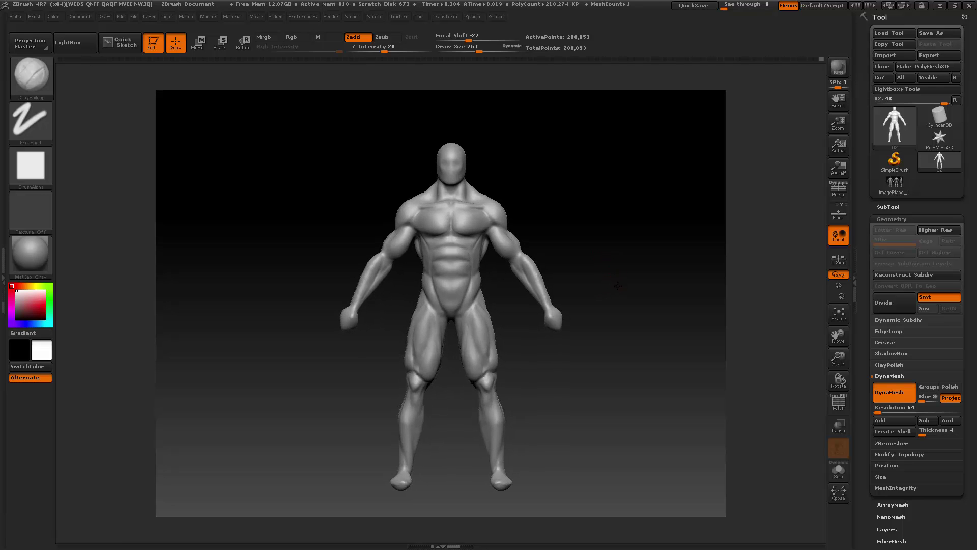
pyautogui.press('shift')
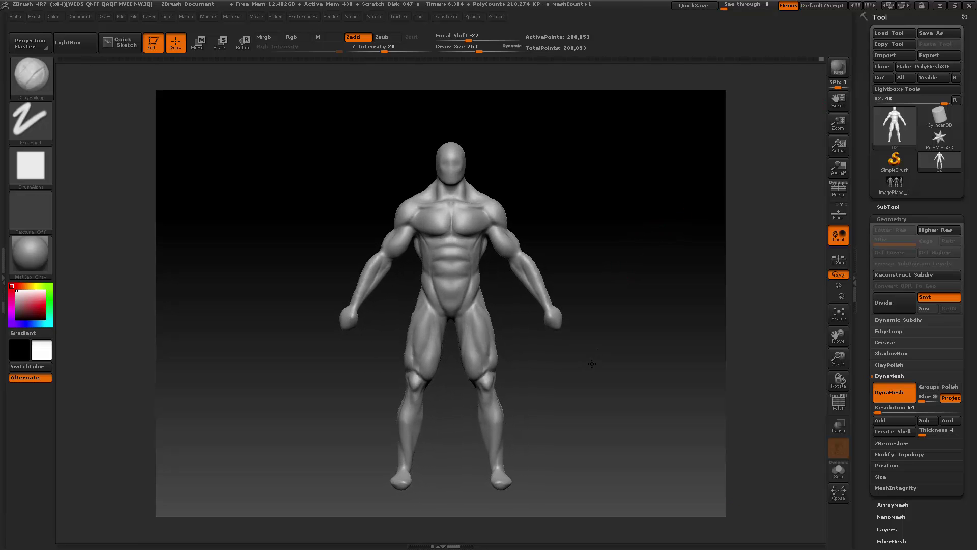
pyautogui.moveTo(593, 363); pyautogui.dragTo(598, 358)
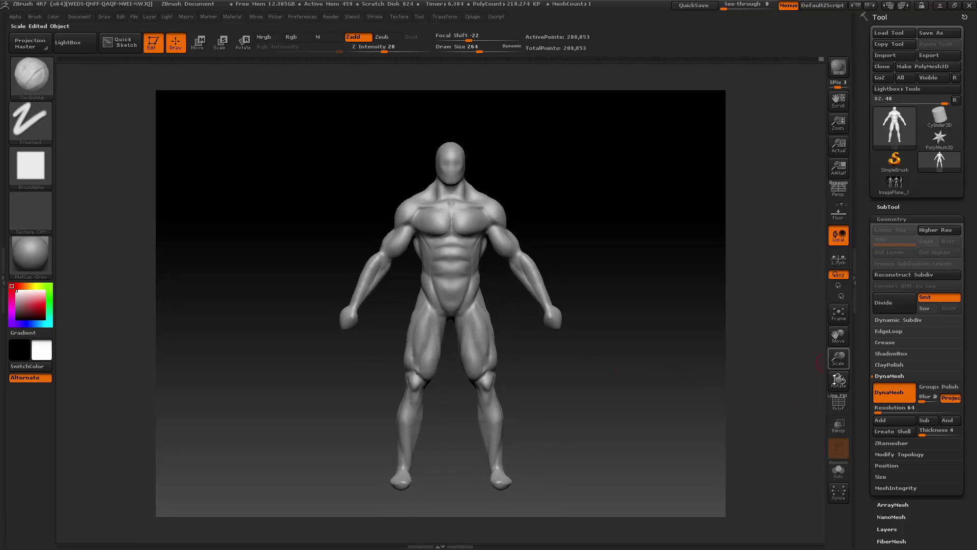
# - Refine the side and front of the neck with ClayBuildup at draw size 175, smoothing the strokes under the jaw
pyautogui.moveTo(838, 359); pyautogui.dragTo(809, 366)
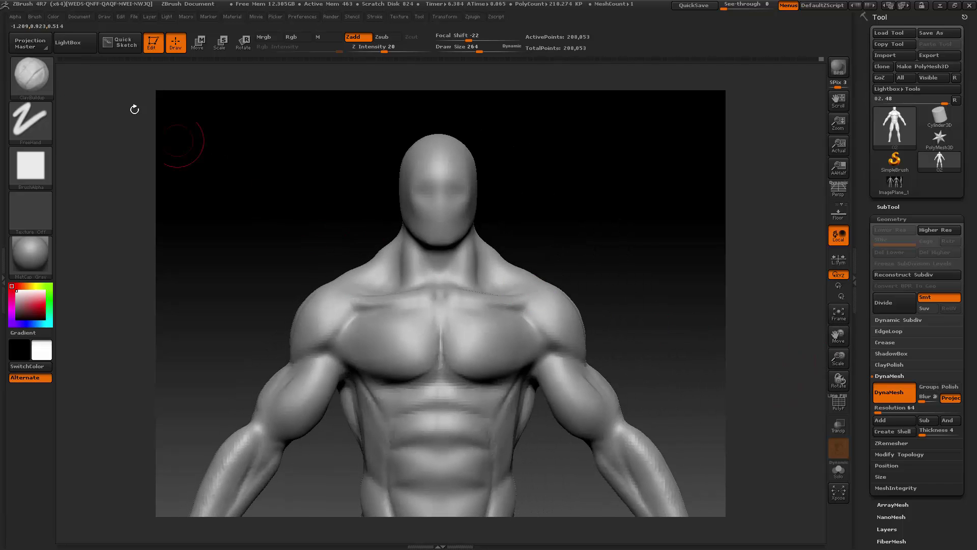
pyautogui.moveTo(545, 249); pyautogui.dragTo(508, 251)
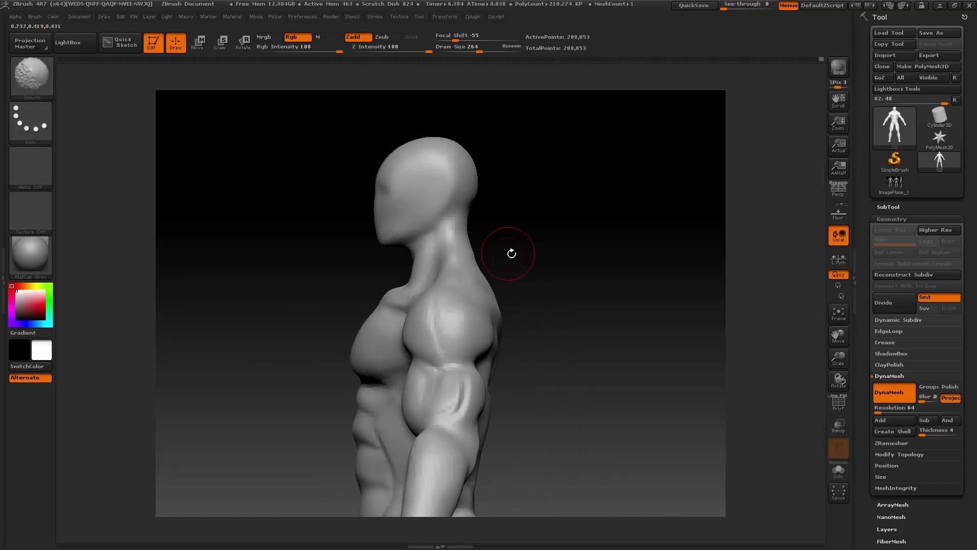
pyautogui.moveTo(835, 338); pyautogui.dragTo(807, 328)
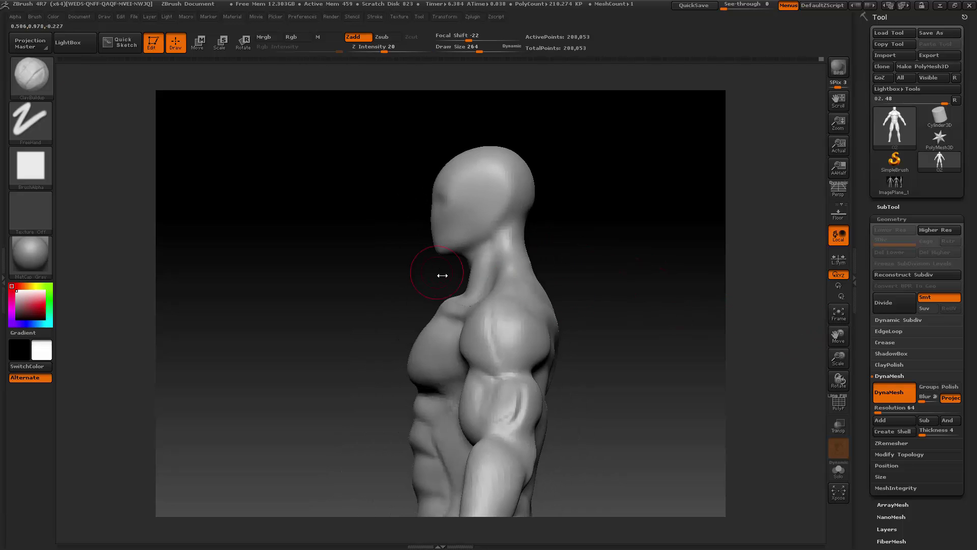
pyautogui.press('space')
pyautogui.moveTo(434, 275); pyautogui.dragTo(426, 275)
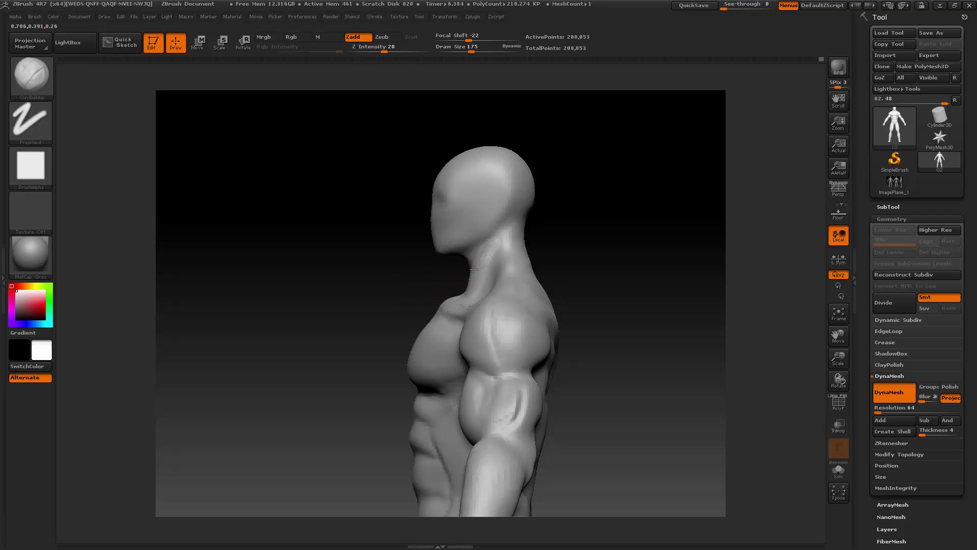
pyautogui.keyDown('shift'); pyautogui.moveTo(483, 262); pyautogui.dragTo(491, 248); pyautogui.keyUp('shift')
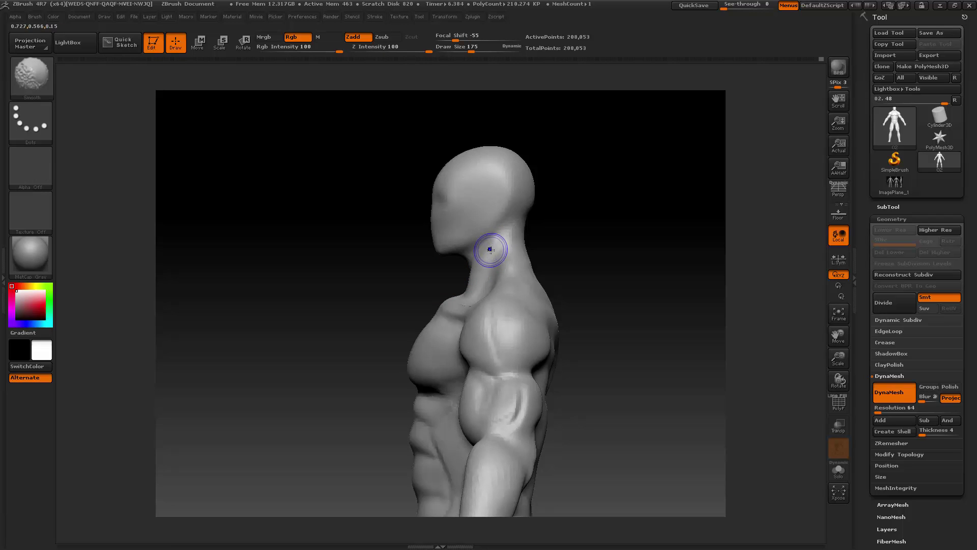
pyautogui.moveTo(450, 276)
pyautogui.mouseDown()
pyautogui.moveTo(484, 255)
pyautogui.moveTo(483, 281)
pyautogui.mouseUp()
pyautogui.moveTo(545, 244); pyautogui.dragTo(489, 255)
pyautogui.moveTo(490, 255)
pyautogui.keyDown('shift'); pyautogui.mouseDown()
pyautogui.moveTo(498, 247)
pyautogui.moveTo(471, 274)
pyautogui.mouseUp(); pyautogui.keyUp('shift')
# - Build up the inner ends of the collarbones and the top of the breastbone at draw size 175, smoothing them
pyautogui.moveTo(423, 297); pyautogui.dragTo(395, 294)
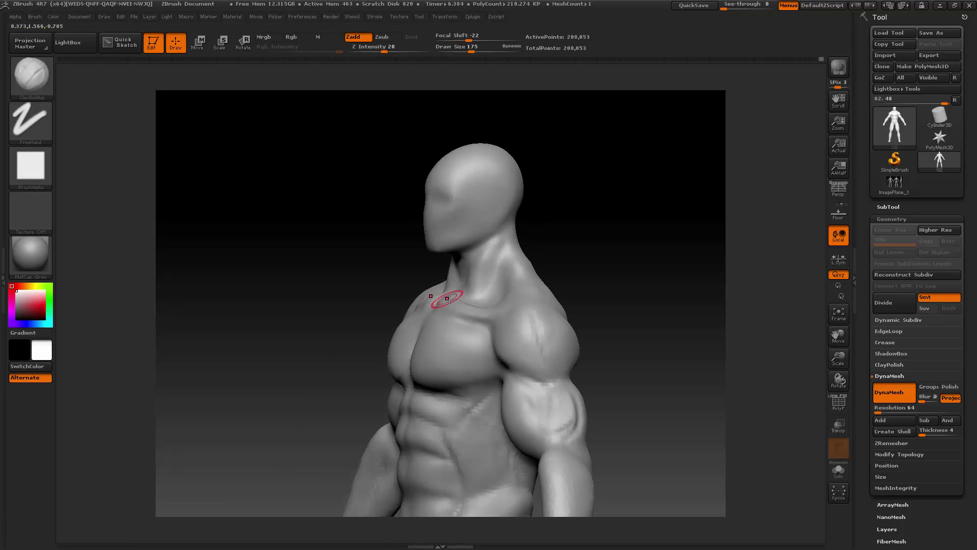
pyautogui.keyDown('shift'); pyautogui.moveTo(497, 296); pyautogui.dragTo(589, 266); pyautogui.keyUp('shift')
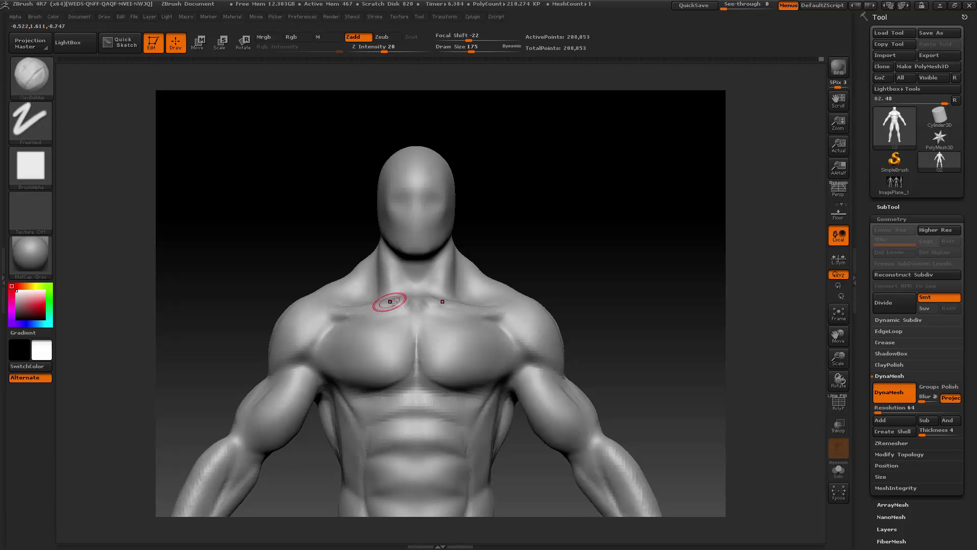
pyautogui.moveTo(512, 255); pyautogui.dragTo(419, 288)
pyautogui.press('shift')
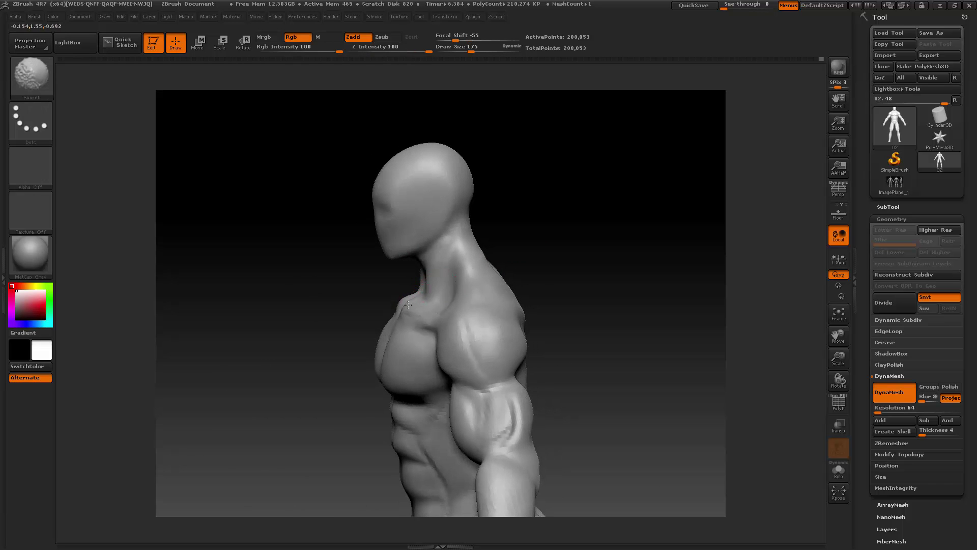
pyautogui.moveTo(322, 321)
pyautogui.keyDown('shift'); pyautogui.mouseDown()
pyautogui.moveTo(381, 310)
pyautogui.moveTo(403, 317)
pyautogui.moveTo(401, 333)
pyautogui.moveTo(398, 304)
pyautogui.mouseUp(); pyautogui.keyUp('shift')
# - Fill out the upper, inner and outer pectorals with ClayBuildup at draw size 192 and smooth the strokes
pyautogui.press('space')
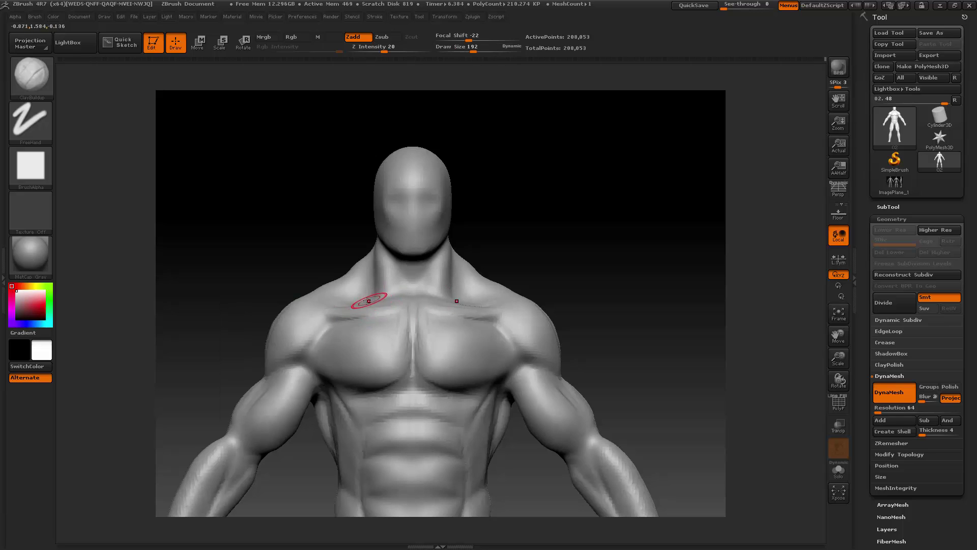
pyautogui.moveTo(384, 305)
pyautogui.mouseDown()
pyautogui.moveTo(325, 324)
pyautogui.moveTo(393, 311)
pyautogui.moveTo(359, 325)
pyautogui.moveTo(379, 306)
pyautogui.moveTo(367, 328)
pyautogui.moveTo(397, 324)
pyautogui.moveTo(382, 340)
pyautogui.moveTo(399, 338)
pyautogui.moveTo(397, 350)
pyautogui.moveTo(376, 368)
pyautogui.moveTo(371, 350)
pyautogui.moveTo(395, 356)
pyautogui.moveTo(381, 377)
pyautogui.moveTo(397, 368)
pyautogui.moveTo(405, 331)
pyautogui.moveTo(400, 367)
pyautogui.moveTo(389, 371)
pyautogui.moveTo(402, 362)
pyautogui.moveTo(379, 328)
pyautogui.moveTo(394, 304)
pyautogui.moveTo(357, 306)
pyautogui.moveTo(399, 301)
pyautogui.moveTo(352, 290)
pyautogui.moveTo(394, 296)
pyautogui.mouseUp()
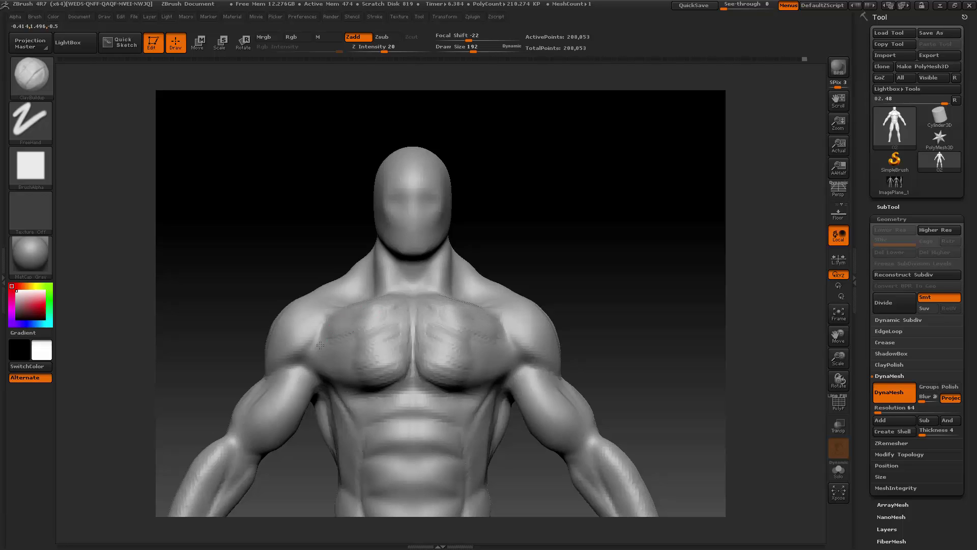
pyautogui.moveTo(320, 345)
pyautogui.mouseDown()
pyautogui.moveTo(379, 327)
pyautogui.moveTo(369, 338)
pyautogui.mouseUp()
pyautogui.moveTo(323, 363)
pyautogui.mouseDown()
pyautogui.moveTo(369, 344)
pyautogui.moveTo(341, 369)
pyautogui.moveTo(371, 363)
pyautogui.moveTo(346, 373)
pyautogui.moveTo(387, 381)
pyautogui.moveTo(358, 367)
pyautogui.moveTo(377, 374)
pyautogui.moveTo(387, 363)
pyautogui.moveTo(387, 314)
pyautogui.moveTo(377, 349)
pyautogui.moveTo(387, 351)
pyautogui.moveTo(367, 358)
pyautogui.mouseUp()
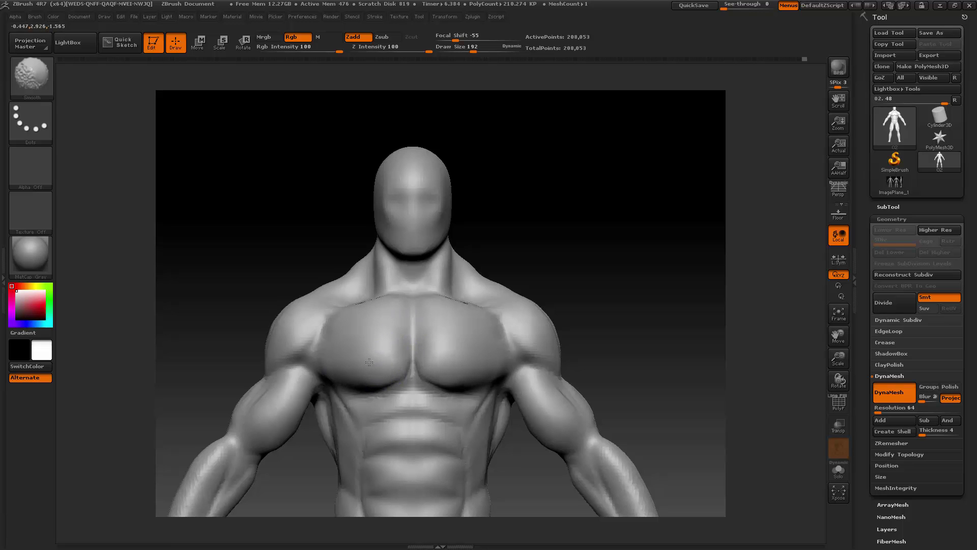
# - Smooth the pectorals and their upper edge below the collarbones, checking the chest from several angles
pyautogui.moveTo(575, 321); pyautogui.dragTo(581, 303)
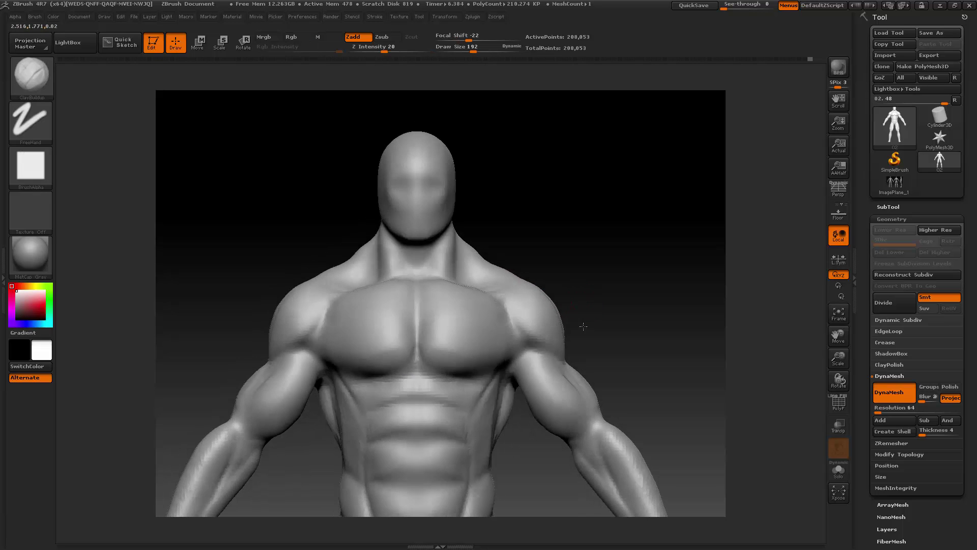
pyautogui.moveTo(580, 327); pyautogui.dragTo(555, 315)
pyautogui.keyDown('shift'); pyautogui.moveTo(338, 336); pyautogui.dragTo(392, 306); pyautogui.keyUp('shift')
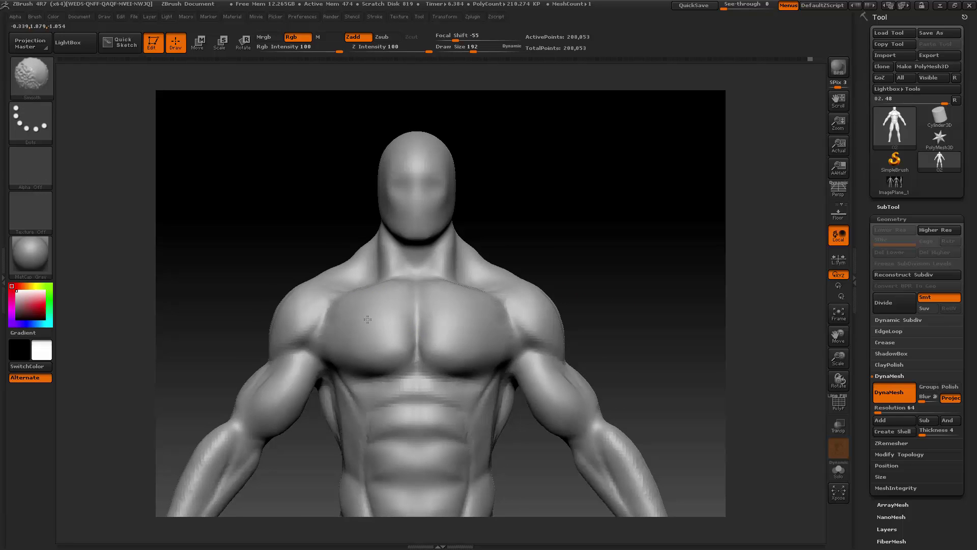
pyautogui.moveTo(550, 288)
pyautogui.mouseDown()
pyautogui.moveTo(610, 286)
pyautogui.moveTo(567, 295)
pyautogui.moveTo(620, 303)
pyautogui.moveTo(406, 306)
pyautogui.mouseUp()
pyautogui.moveTo(611, 328)
pyautogui.keyDown('shift'); pyautogui.mouseDown()
pyautogui.moveTo(432, 331)
pyautogui.moveTo(415, 306)
pyautogui.mouseUp(); pyautogui.keyUp('shift')
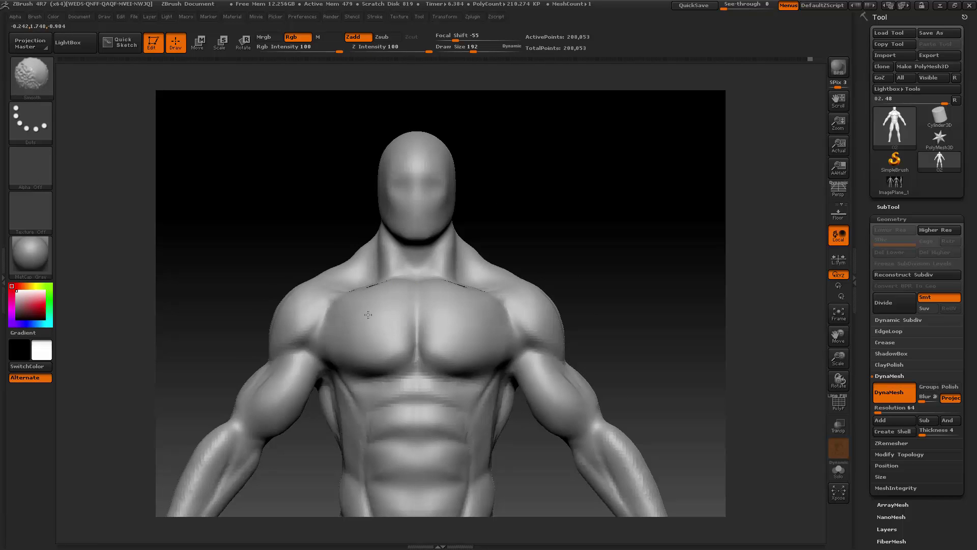
# - Smooth the side and front of the neck in profile at draw size 192
pyautogui.keyDown('shift'); pyautogui.moveTo(626, 292); pyautogui.dragTo(576, 291); pyautogui.keyUp('shift')
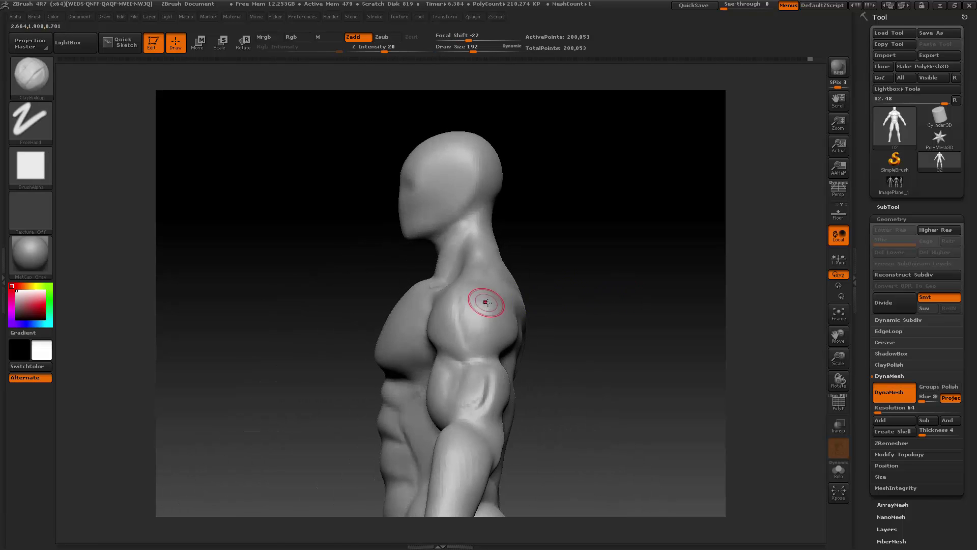
pyautogui.press('shift')
pyautogui.press('shift')
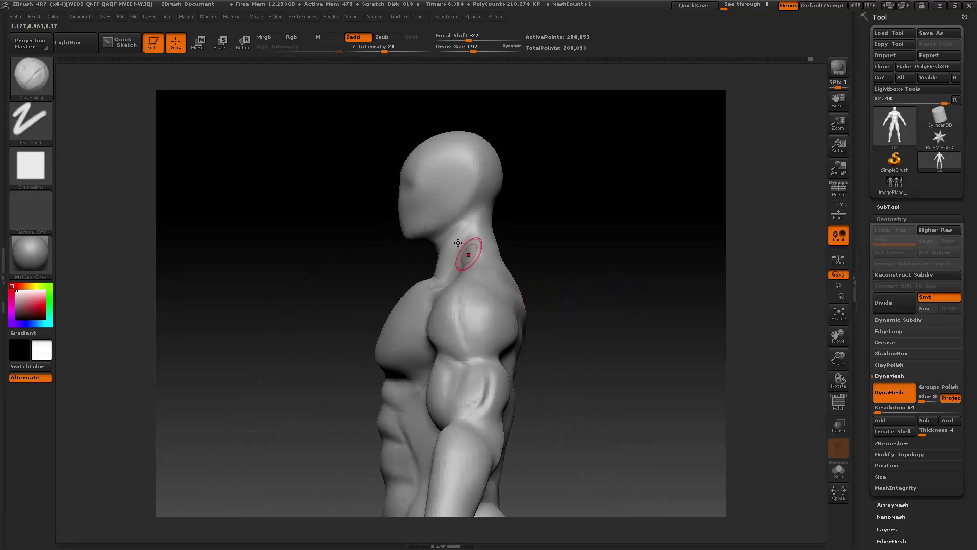
pyautogui.keyDown('shift'); pyautogui.moveTo(442, 241); pyautogui.dragTo(451, 239); pyautogui.keyUp('shift')
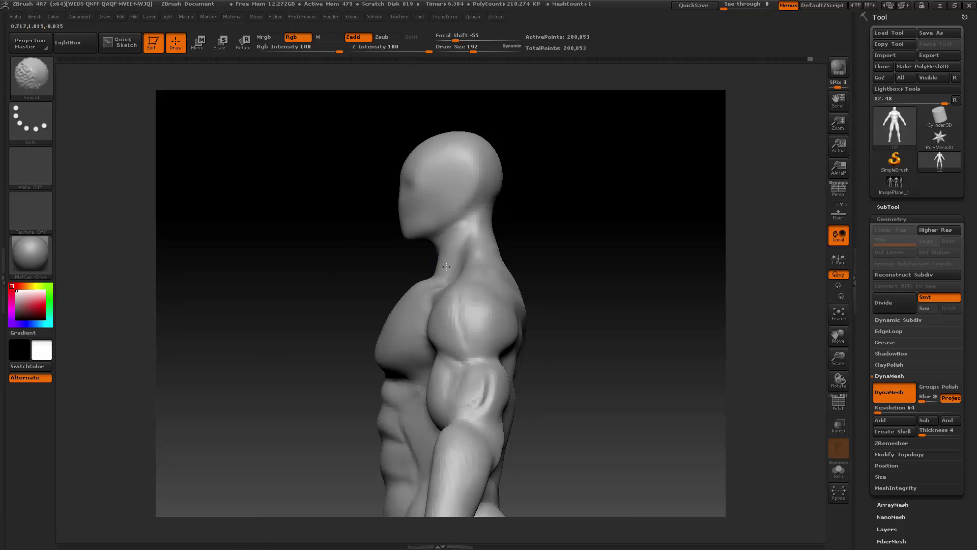
pyautogui.moveTo(462, 247)
pyautogui.keyDown('shift'); pyautogui.mouseDown()
pyautogui.moveTo(473, 270)
pyautogui.moveTo(626, 247)
pyautogui.moveTo(628, 275)
pyautogui.mouseUp(); pyautogui.keyUp('shift')
# - Sculpt the top pair of abdominal muscles below the chest with ClayBuildup at draw size 181 and smooth them
pyautogui.moveTo(826, 344); pyautogui.dragTo(857, 237)
pyautogui.press('space')
pyautogui.moveTo(432, 263); pyautogui.dragTo(426, 270)
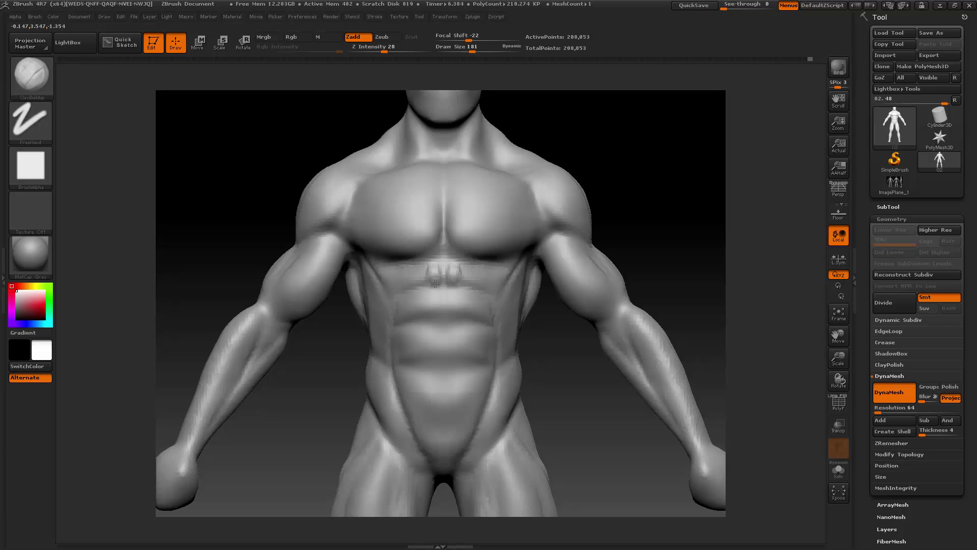
pyautogui.moveTo(410, 280)
pyautogui.mouseDown()
pyautogui.moveTo(434, 271)
pyautogui.moveTo(417, 269)
pyautogui.moveTo(448, 279)
pyautogui.moveTo(431, 282)
pyautogui.mouseUp()
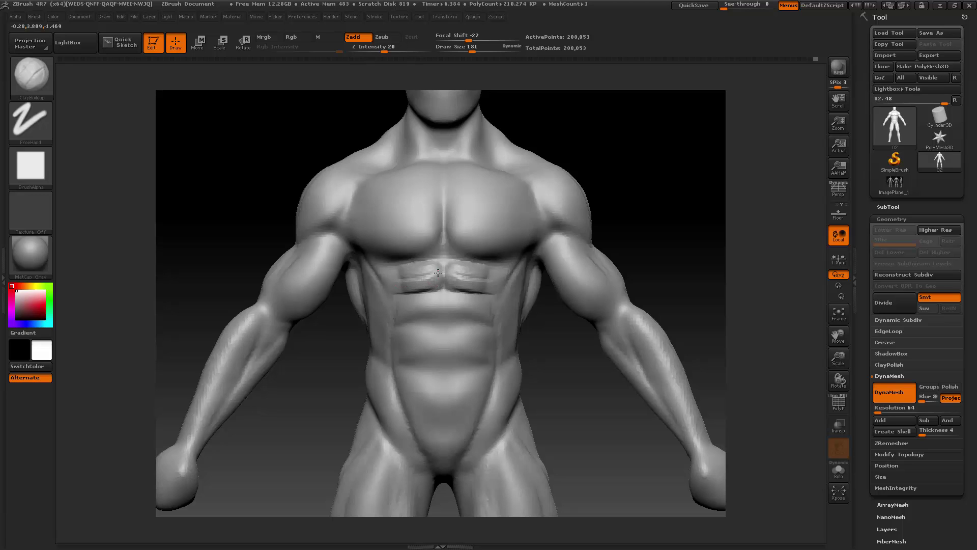
pyautogui.moveTo(437, 278)
pyautogui.mouseDown()
pyautogui.moveTo(405, 275)
pyautogui.moveTo(415, 275)
pyautogui.mouseUp()
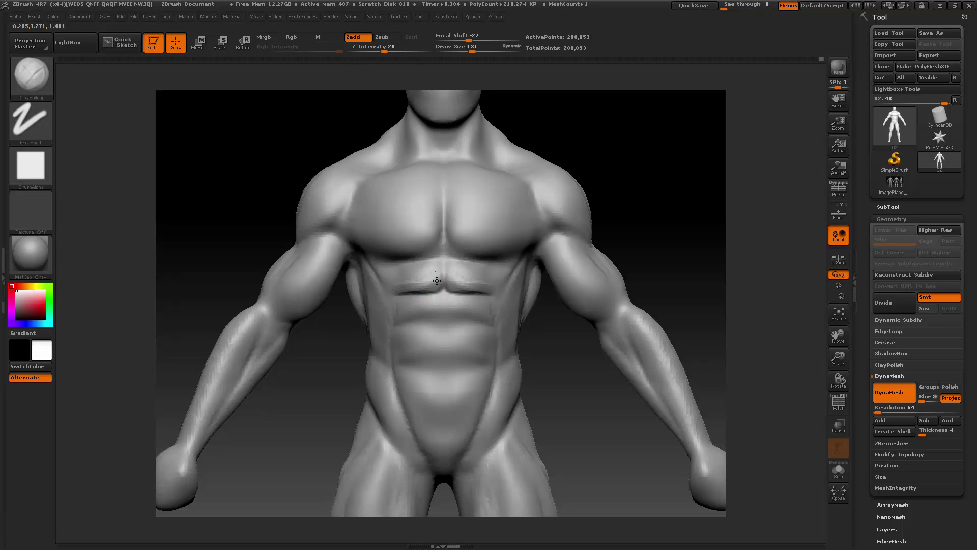
pyautogui.press('shift')
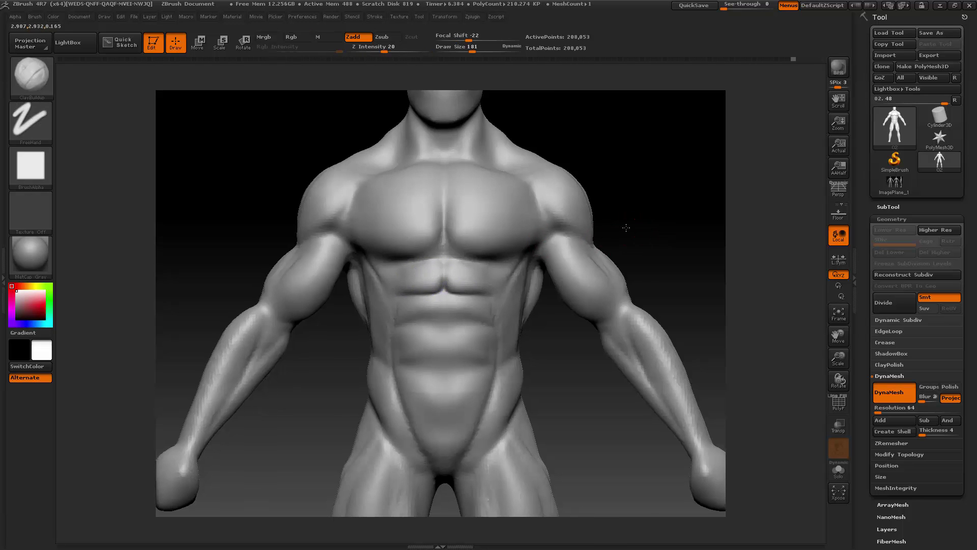
pyautogui.moveTo(626, 227); pyautogui.dragTo(541, 234)
pyautogui.keyDown('shift'); pyautogui.moveTo(360, 288); pyautogui.dragTo(390, 278); pyautogui.keyUp('shift')
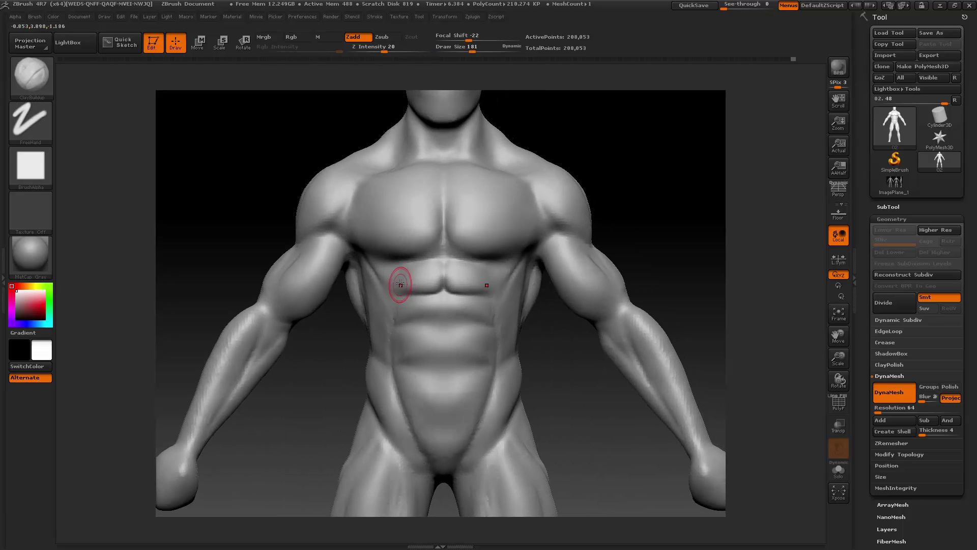
# - Build up the second pair of abdominal muscles on both sides of the midline at draw size 181 and smooth them
pyautogui.moveTo(436, 302); pyautogui.dragTo(420, 315)
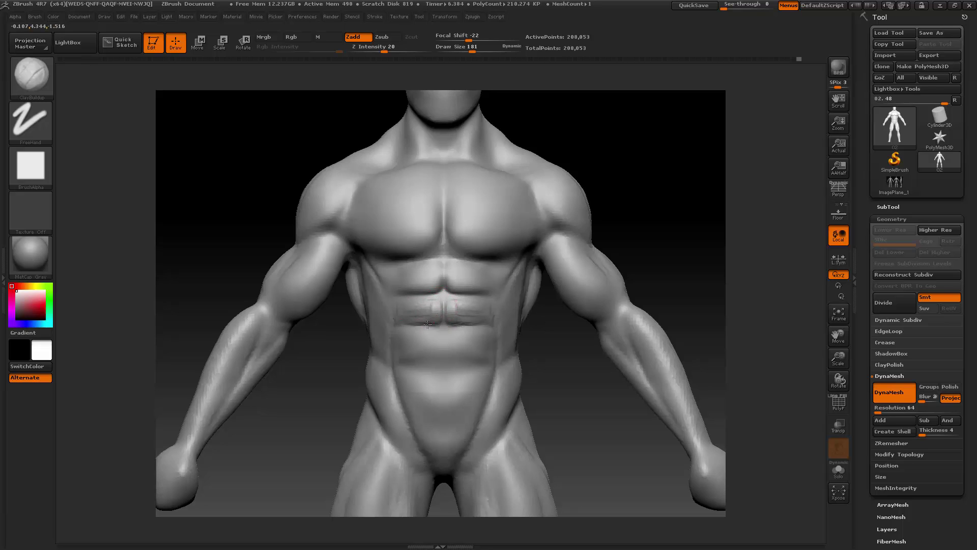
pyautogui.moveTo(427, 324); pyautogui.dragTo(413, 318)
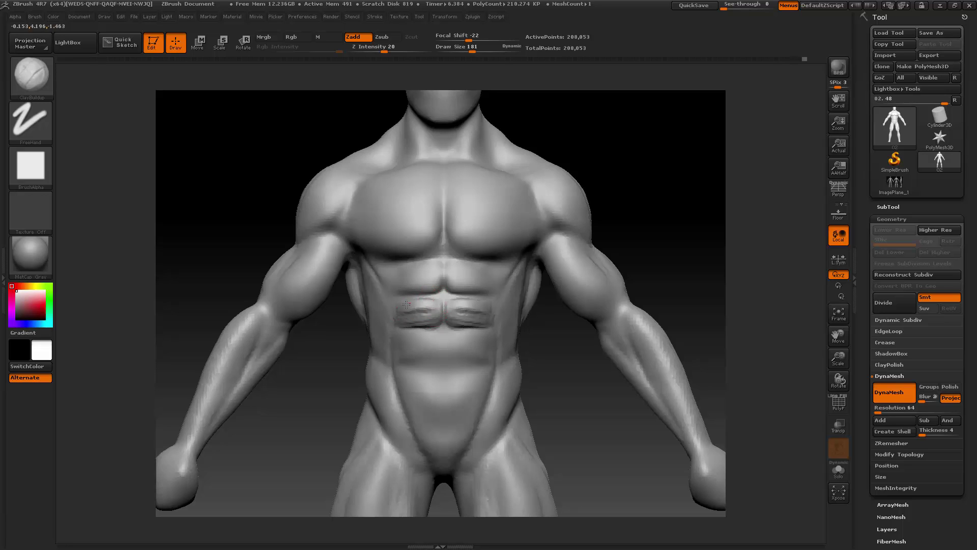
pyautogui.moveTo(436, 306)
pyautogui.mouseDown()
pyautogui.moveTo(410, 314)
pyautogui.moveTo(413, 327)
pyautogui.moveTo(402, 317)
pyautogui.mouseUp()
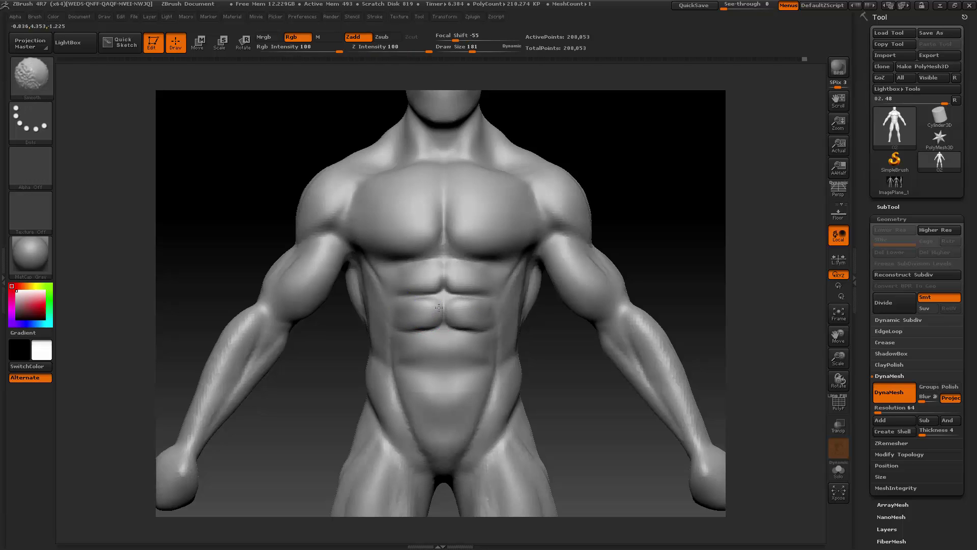
pyautogui.moveTo(398, 308)
pyautogui.keyDown('shift'); pyautogui.mouseDown()
pyautogui.moveTo(434, 320)
pyautogui.moveTo(425, 321)
pyautogui.moveTo(430, 311)
pyautogui.mouseUp(); pyautogui.keyUp('shift')
pyautogui.moveTo(647, 261)
pyautogui.mouseDown()
pyautogui.moveTo(595, 260)
pyautogui.moveTo(646, 260)
pyautogui.mouseUp()
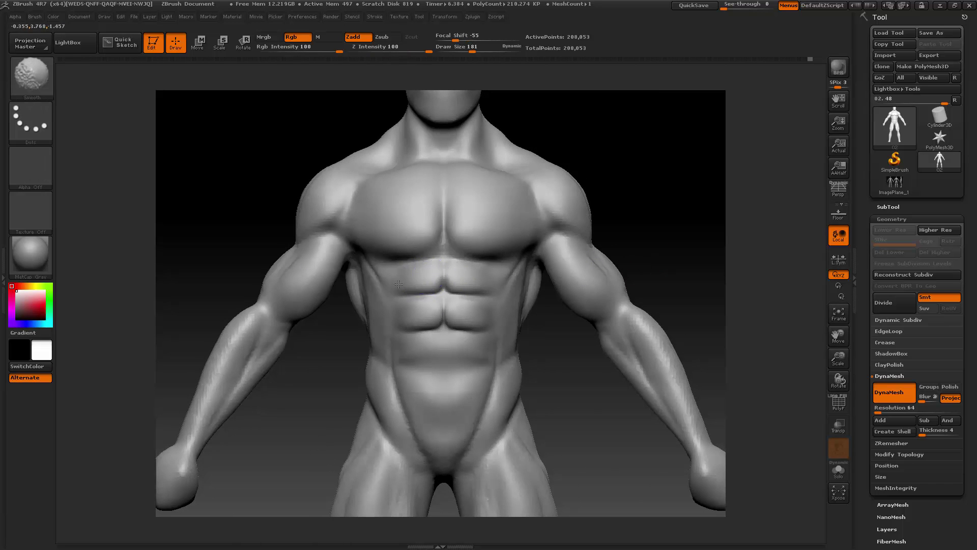
pyautogui.moveTo(428, 311); pyautogui.dragTo(387, 316)
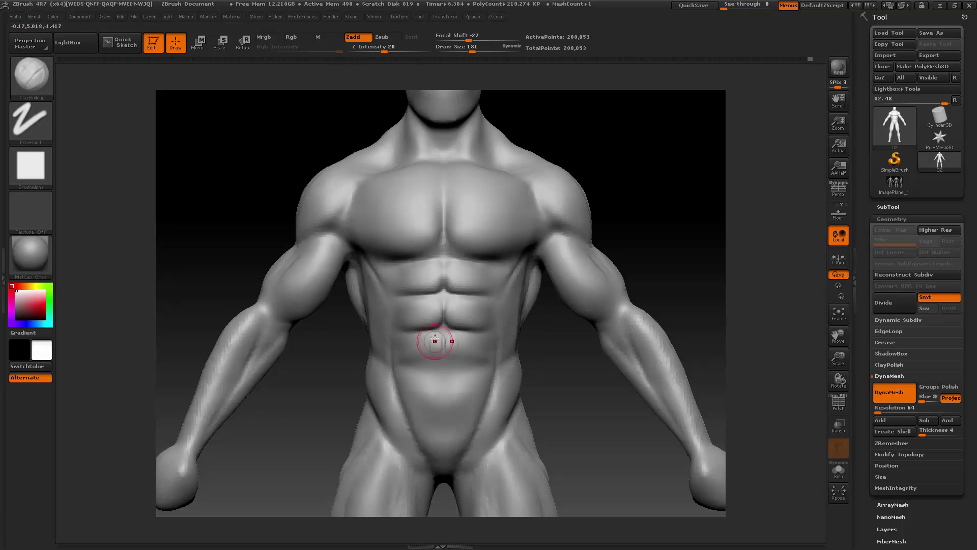
# - Build up the third pair of abdominal muscles with ClayBuildup at draw size 181 and smooth them into the waist
pyautogui.moveTo(437, 355)
pyautogui.mouseDown()
pyautogui.moveTo(415, 357)
pyautogui.moveTo(437, 338)
pyautogui.moveTo(473, 339)
pyautogui.moveTo(463, 347)
pyautogui.moveTo(407, 344)
pyautogui.moveTo(439, 358)
pyautogui.moveTo(447, 348)
pyautogui.moveTo(423, 347)
pyautogui.mouseUp()
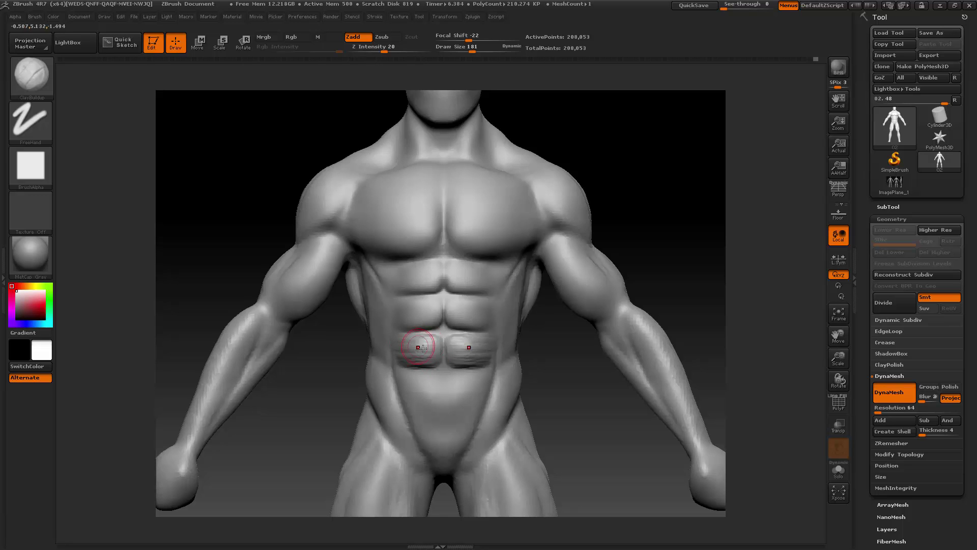
pyautogui.moveTo(322, 383); pyautogui.dragTo(365, 371)
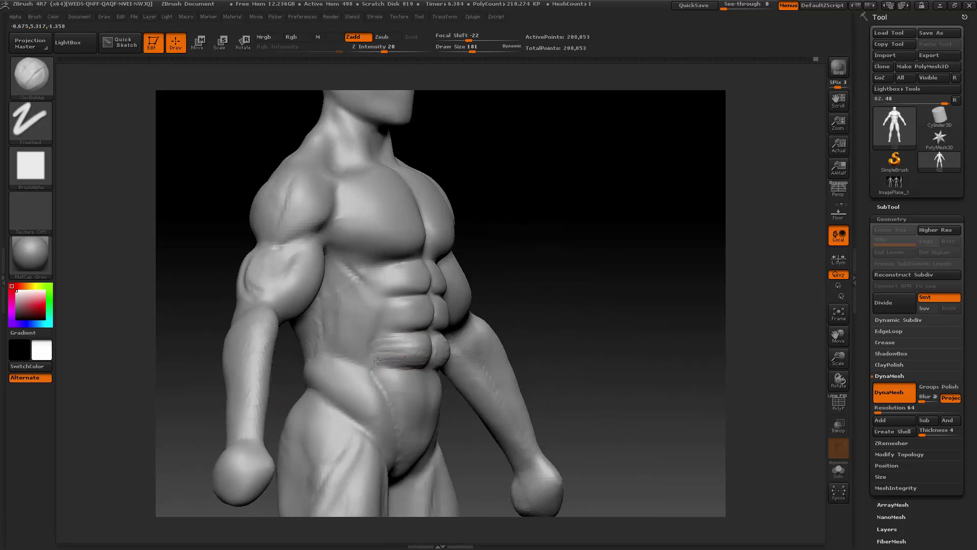
pyautogui.moveTo(559, 314); pyautogui.dragTo(478, 315)
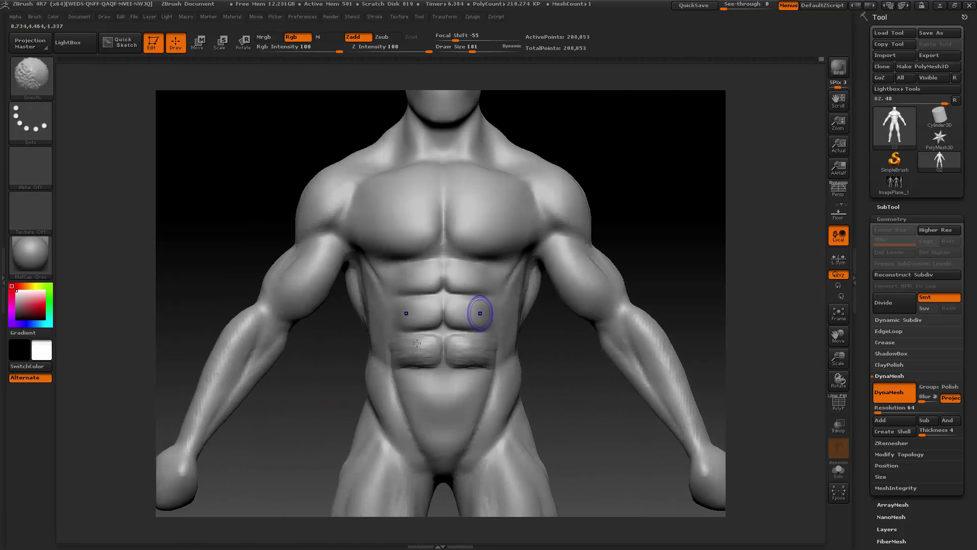
pyautogui.keyDown('shift'); pyautogui.moveTo(400, 340); pyautogui.dragTo(417, 346); pyautogui.keyUp('shift')
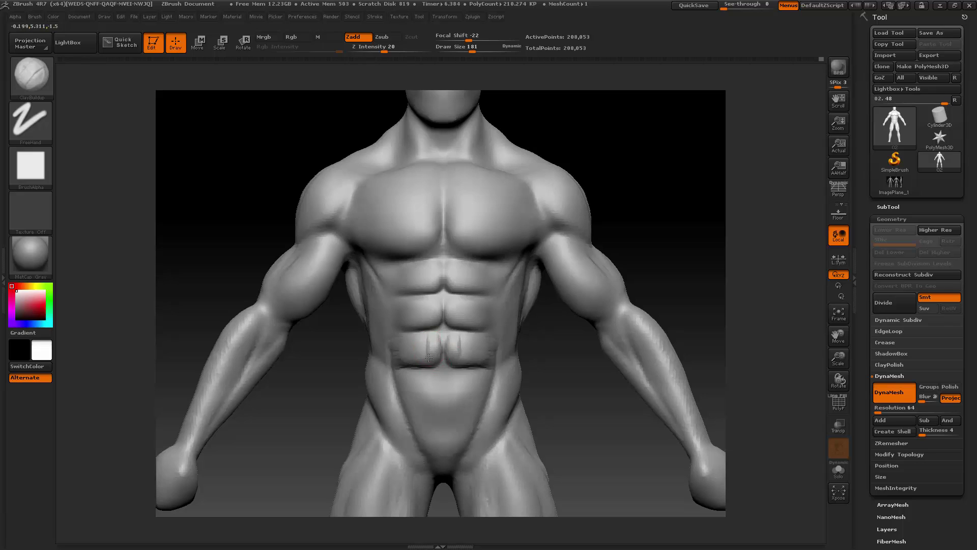
pyautogui.moveTo(433, 354)
pyautogui.keyDown('shift'); pyautogui.mouseDown()
pyautogui.moveTo(425, 343)
pyautogui.moveTo(402, 349)
pyautogui.moveTo(427, 353)
pyautogui.moveTo(386, 352)
pyautogui.moveTo(410, 372)
pyautogui.mouseUp(); pyautogui.keyUp('shift')
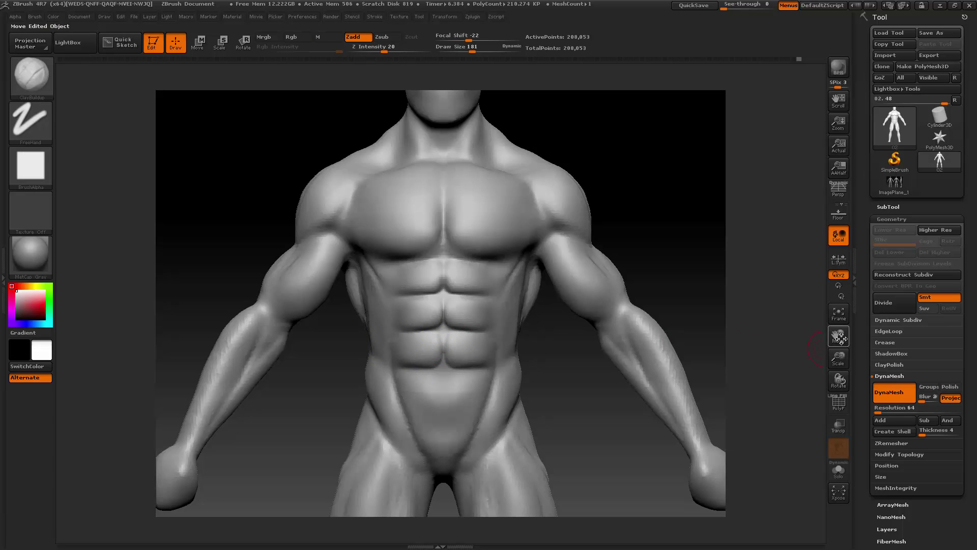
# - Build up the lower abdomen on both sides of the midline with ClayBuildup, from the third abdominal pair down to the groin
pyautogui.moveTo(839, 336); pyautogui.dragTo(742, 306)
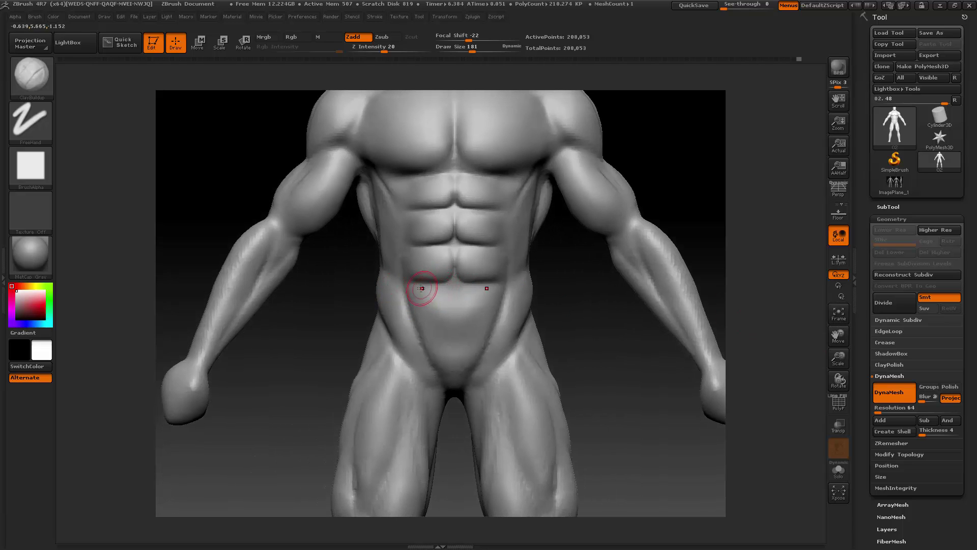
pyautogui.moveTo(422, 288)
pyautogui.mouseDown()
pyautogui.moveTo(442, 290)
pyautogui.moveTo(418, 293)
pyautogui.mouseUp()
pyautogui.moveTo(446, 300); pyautogui.dragTo(442, 354)
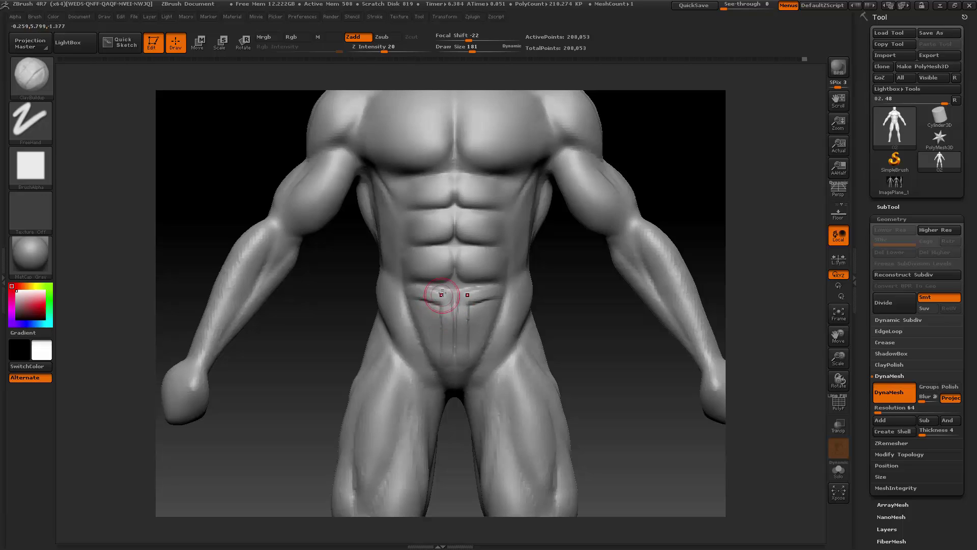
pyautogui.moveTo(437, 304)
pyautogui.mouseDown()
pyautogui.moveTo(423, 336)
pyautogui.moveTo(409, 297)
pyautogui.mouseUp()
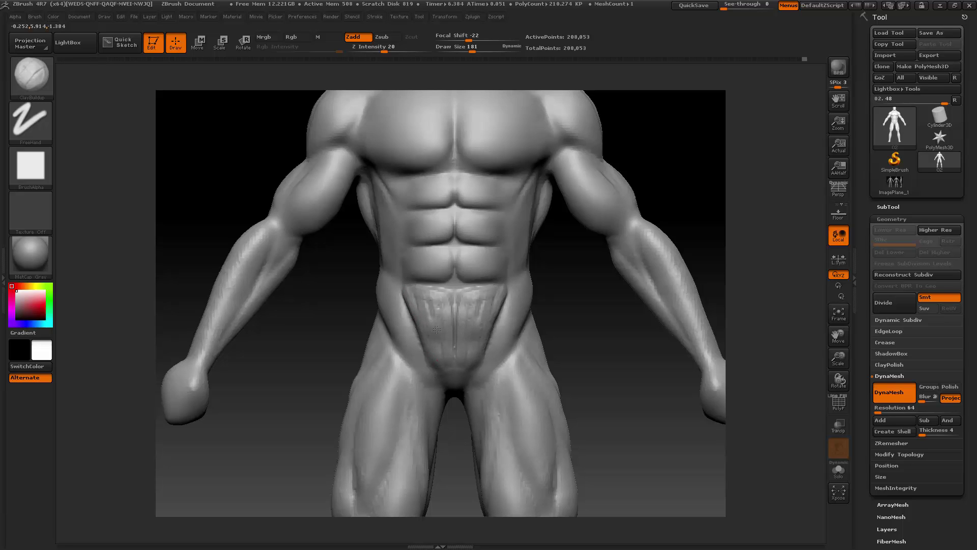
pyautogui.moveTo(442, 318); pyautogui.dragTo(442, 296)
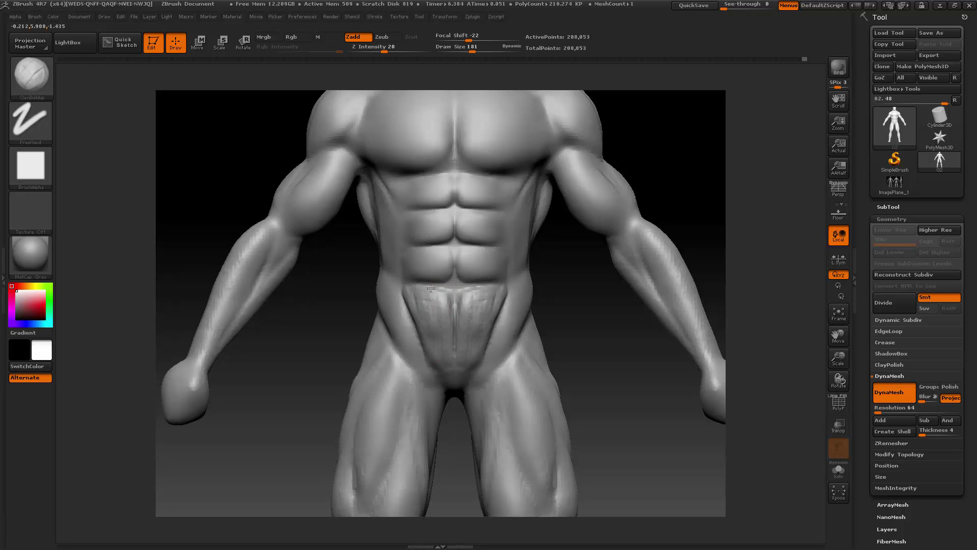
pyautogui.moveTo(575, 266)
pyautogui.mouseDown()
pyautogui.moveTo(480, 312)
pyautogui.moveTo(489, 334)
pyautogui.moveTo(462, 391)
pyautogui.moveTo(472, 331)
pyautogui.moveTo(474, 359)
pyautogui.moveTo(468, 344)
pyautogui.moveTo(441, 351)
pyautogui.moveTo(458, 400)
pyautogui.moveTo(446, 415)
pyautogui.moveTo(463, 373)
pyautogui.moveTo(449, 386)
pyautogui.mouseUp()
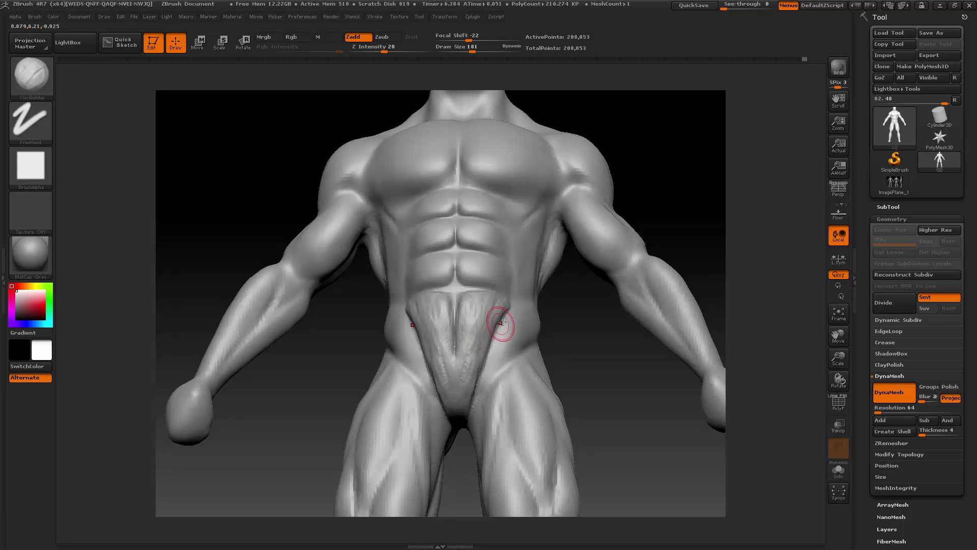
pyautogui.moveTo(497, 323)
pyautogui.mouseDown()
pyautogui.moveTo(483, 356)
pyautogui.moveTo(500, 315)
pyautogui.moveTo(476, 365)
pyautogui.mouseUp()
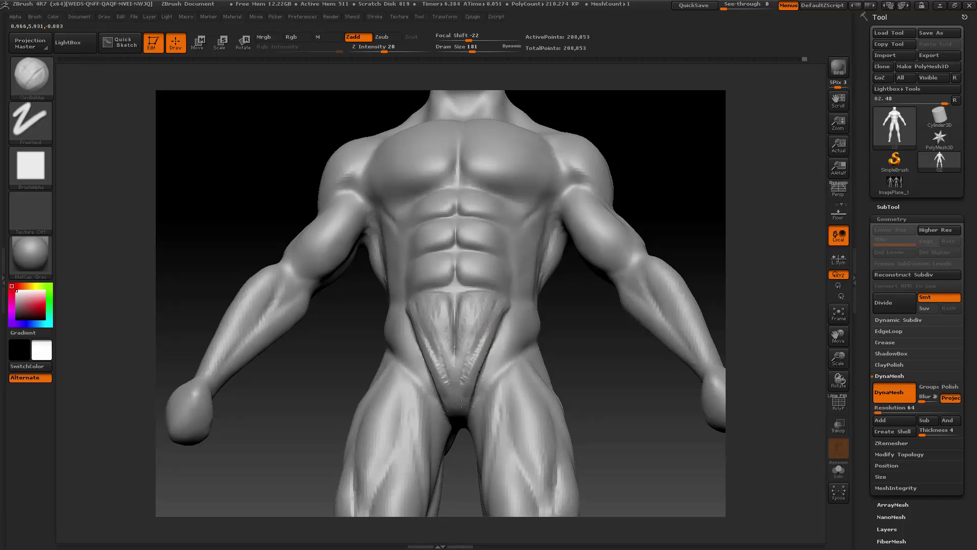
# - Smooth the lower abdomen and its edges along the groin at draw size 181
pyautogui.keyDown('shift'); pyautogui.moveTo(491, 313); pyautogui.dragTo(458, 388); pyautogui.keyUp('shift')
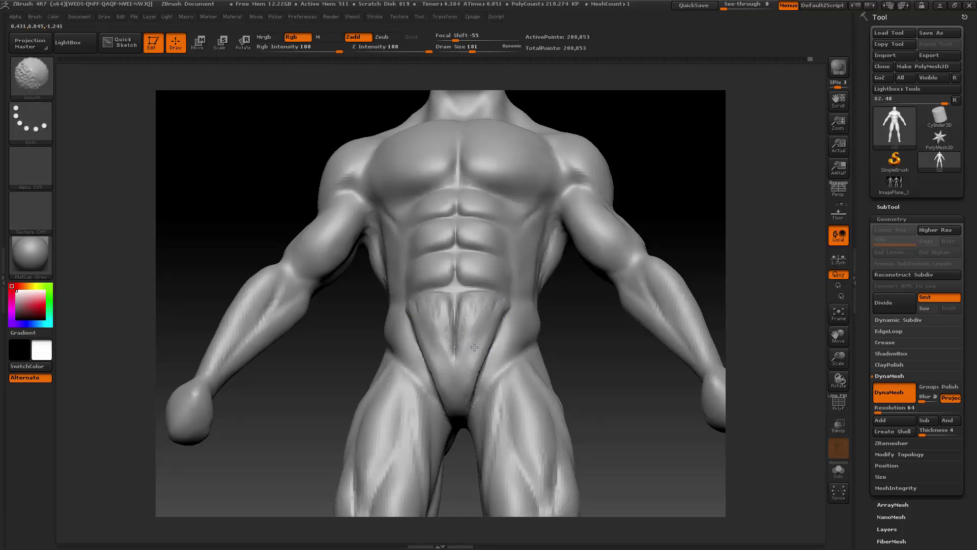
pyautogui.keyDown('shift'); pyautogui.moveTo(481, 335); pyautogui.dragTo(479, 373); pyautogui.keyUp('shift')
pyautogui.moveTo(579, 284); pyautogui.dragTo(552, 319)
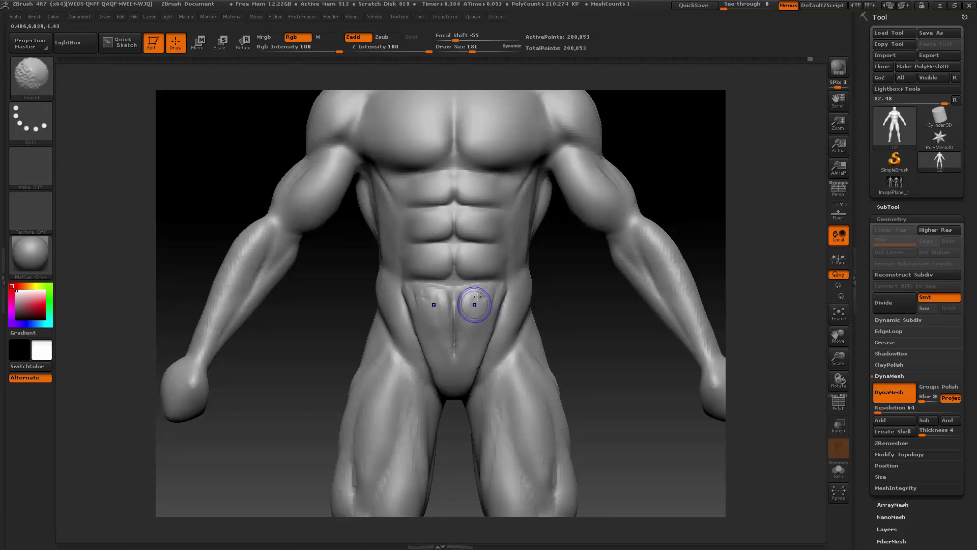
pyautogui.moveTo(474, 305)
pyautogui.keyDown('shift'); pyautogui.mouseDown()
pyautogui.moveTo(458, 312)
pyautogui.moveTo(487, 289)
pyautogui.moveTo(465, 328)
pyautogui.moveTo(449, 318)
pyautogui.mouseUp(); pyautogui.keyUp('shift')
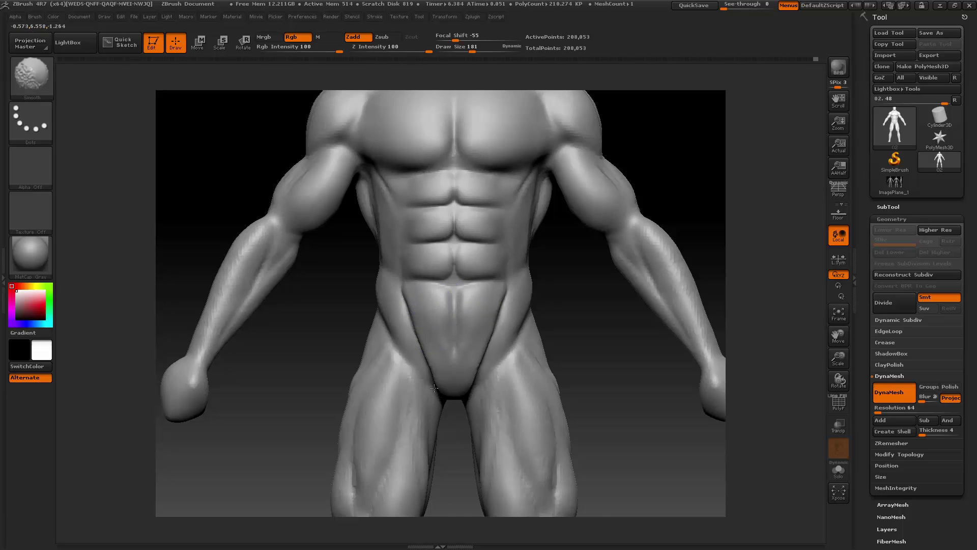
pyautogui.moveTo(558, 268); pyautogui.dragTo(515, 258)
pyautogui.keyDown('shift'); pyautogui.moveTo(504, 301); pyautogui.dragTo(491, 310); pyautogui.keyUp('shift')
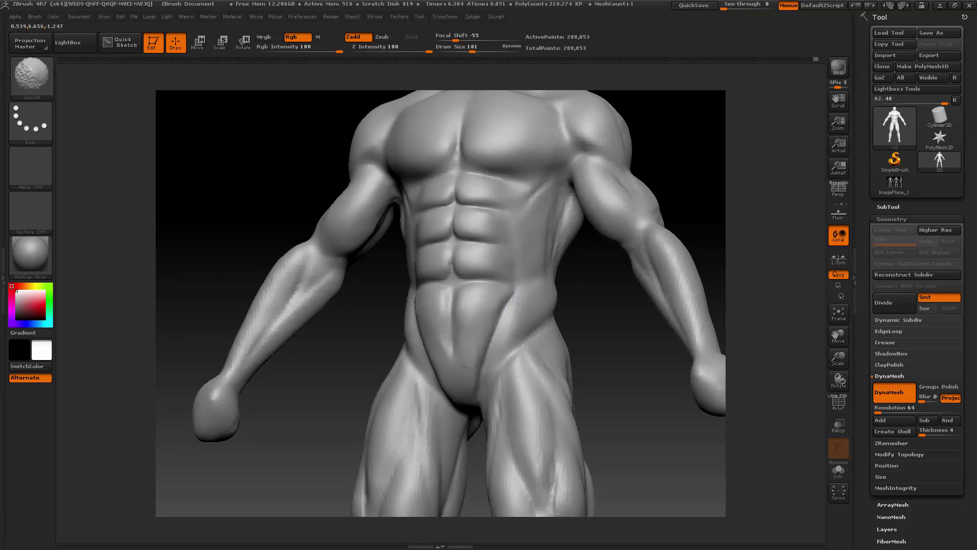
# - Add volume to the upper part of the lower abdomen beside the midline and smooth it
pyautogui.moveTo(543, 295)
pyautogui.mouseDown()
pyautogui.moveTo(387, 354)
pyautogui.moveTo(453, 352)
pyautogui.mouseUp()
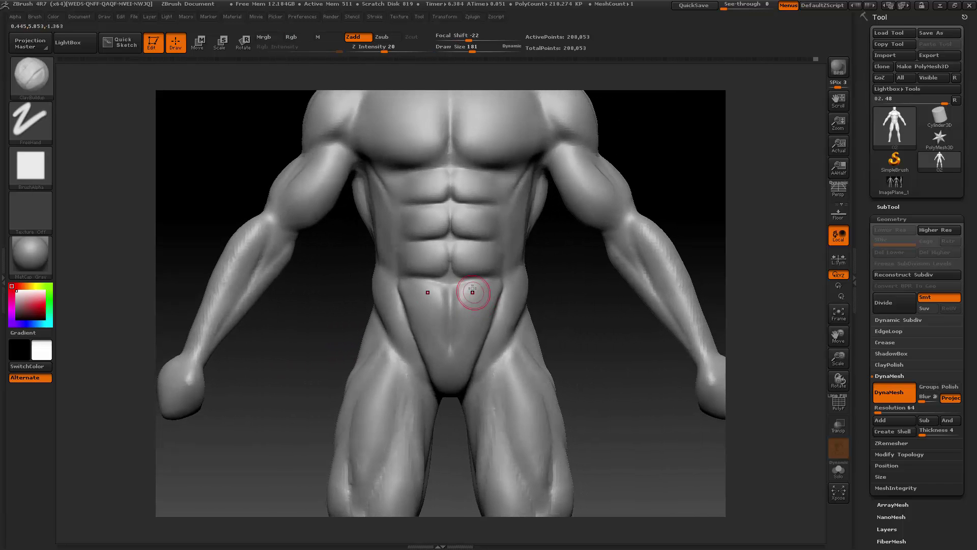
pyautogui.moveTo(474, 293)
pyautogui.mouseDown()
pyautogui.moveTo(485, 289)
pyautogui.moveTo(476, 292)
pyautogui.mouseUp()
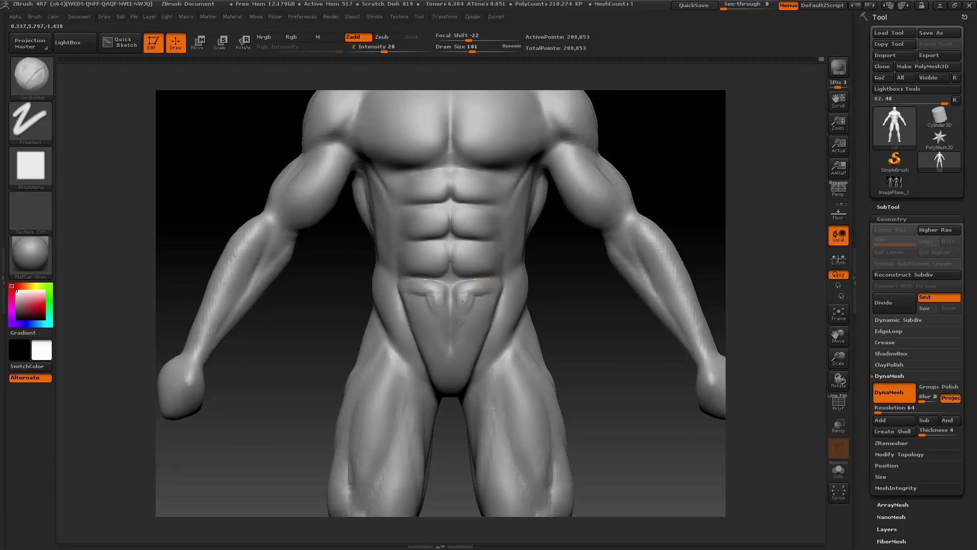
pyautogui.press('shift')
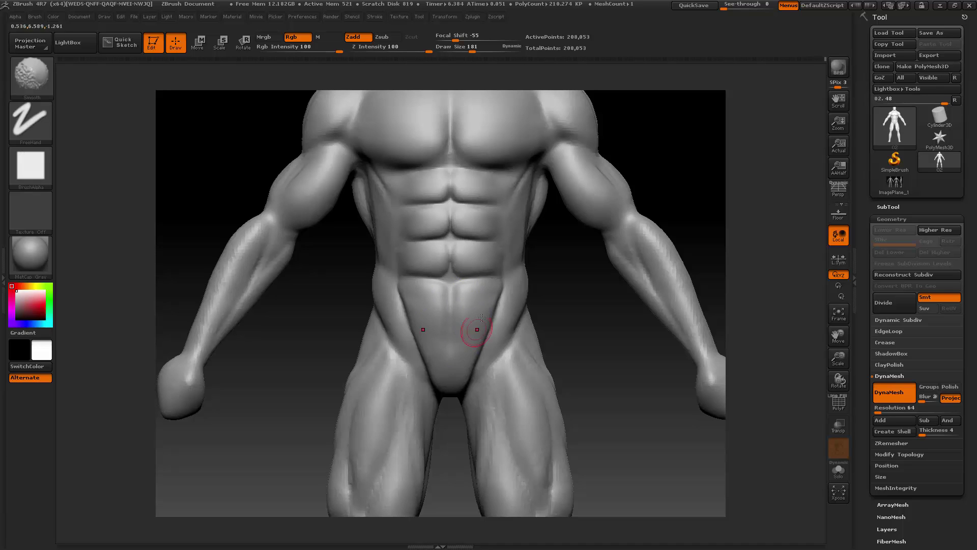
# - Sculpt the rib area beside the top abdominal pair, below the outer pectorals, and smooth it
pyautogui.moveTo(830, 357); pyautogui.dragTo(832, 337)
pyautogui.moveTo(837, 336)
pyautogui.mouseDown()
pyautogui.moveTo(834, 357)
pyautogui.moveTo(844, 346)
pyautogui.mouseUp()
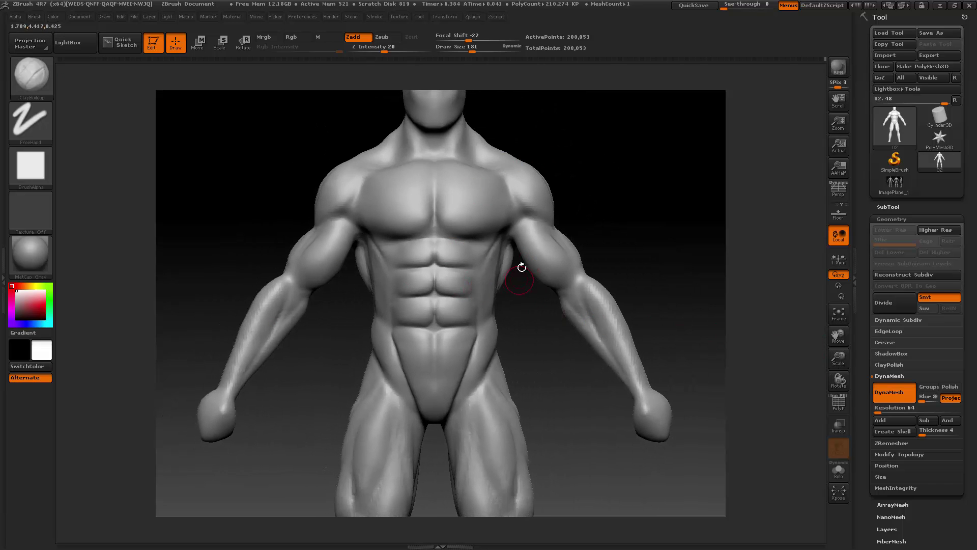
pyautogui.moveTo(613, 194); pyautogui.dragTo(566, 212)
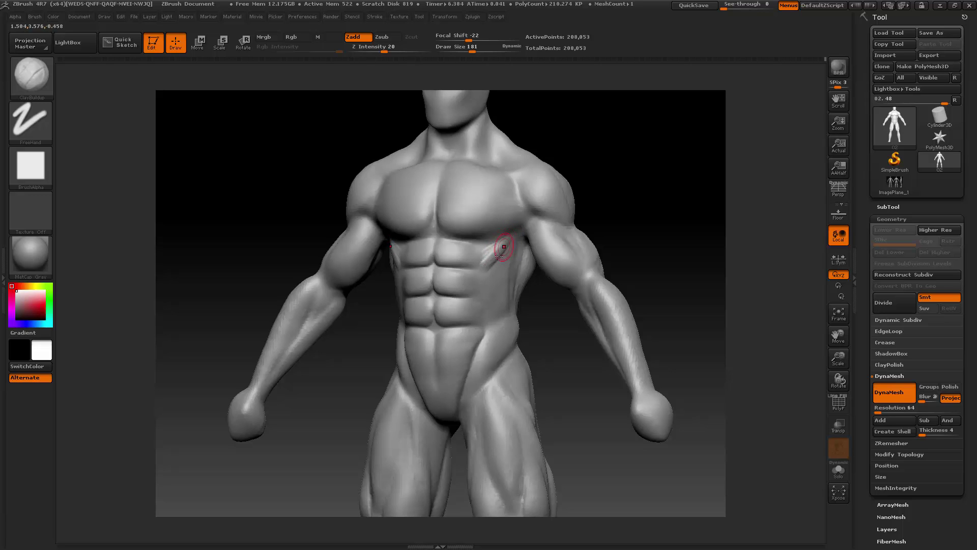
pyautogui.press('shift')
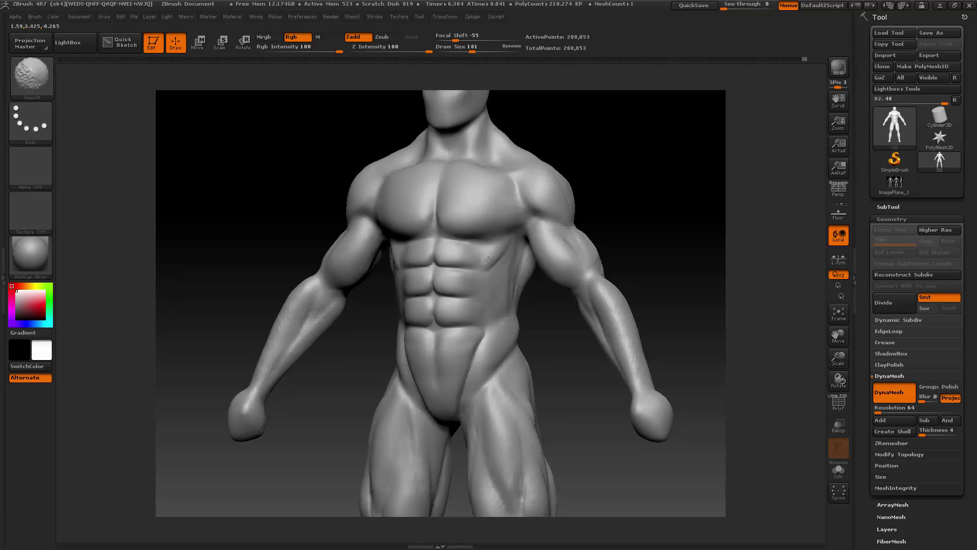
pyautogui.moveTo(590, 203)
pyautogui.mouseDown()
pyautogui.moveTo(630, 199)
pyautogui.moveTo(549, 213)
pyautogui.moveTo(492, 260)
pyautogui.mouseUp()
pyautogui.press('shift')
pyautogui.press('shift')
pyautogui.press('shift')
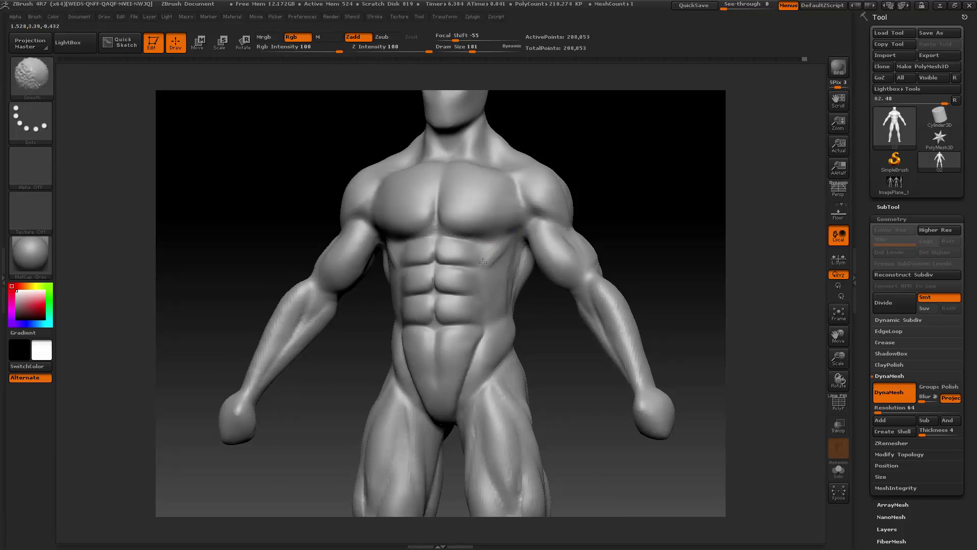
# - Sculpt vertical strokes down the outer sides of the abdominal muscles with ClayBuildup and smooth them into the obliques
pyautogui.moveTo(625, 184)
pyautogui.mouseDown()
pyautogui.moveTo(593, 192)
pyautogui.moveTo(659, 190)
pyautogui.moveTo(611, 190)
pyautogui.moveTo(643, 191)
pyautogui.moveTo(386, 238)
pyautogui.mouseUp()
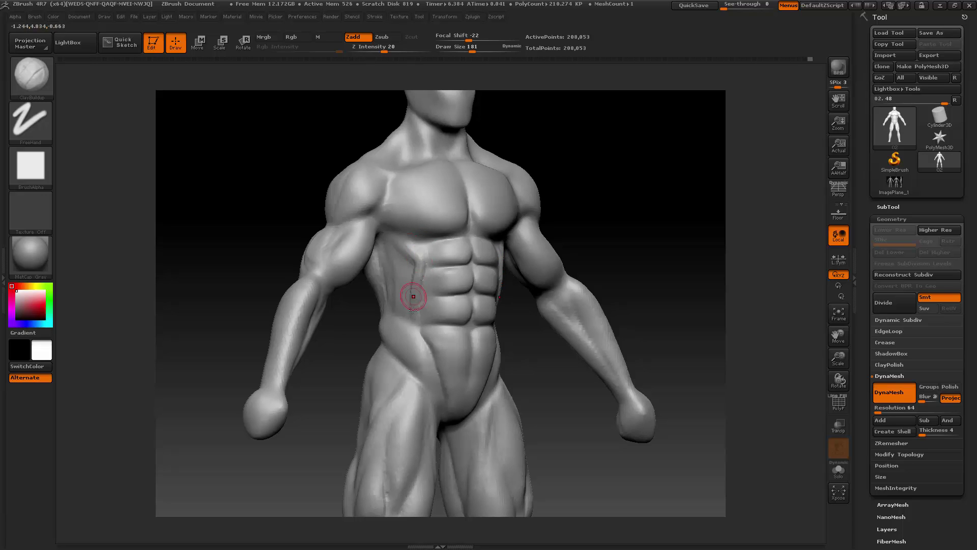
pyautogui.moveTo(563, 183)
pyautogui.mouseDown()
pyautogui.moveTo(501, 179)
pyautogui.moveTo(592, 179)
pyautogui.moveTo(414, 250)
pyautogui.moveTo(419, 305)
pyautogui.mouseUp()
pyautogui.moveTo(417, 258); pyautogui.dragTo(416, 306)
pyautogui.moveTo(609, 155); pyautogui.dragTo(506, 251)
pyautogui.press('shift')
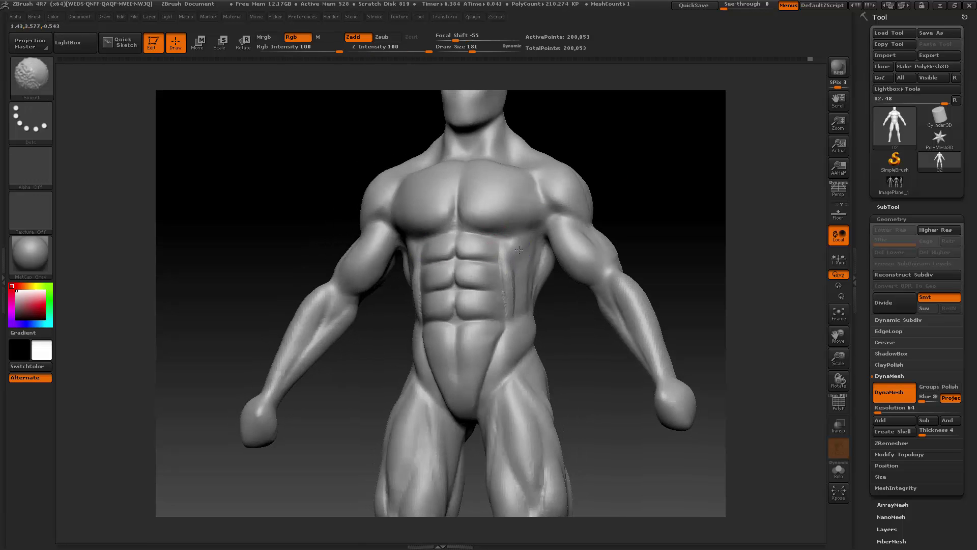
pyautogui.keyDown('shift'); pyautogui.moveTo(511, 292); pyautogui.dragTo(511, 305); pyautogui.keyUp('shift')
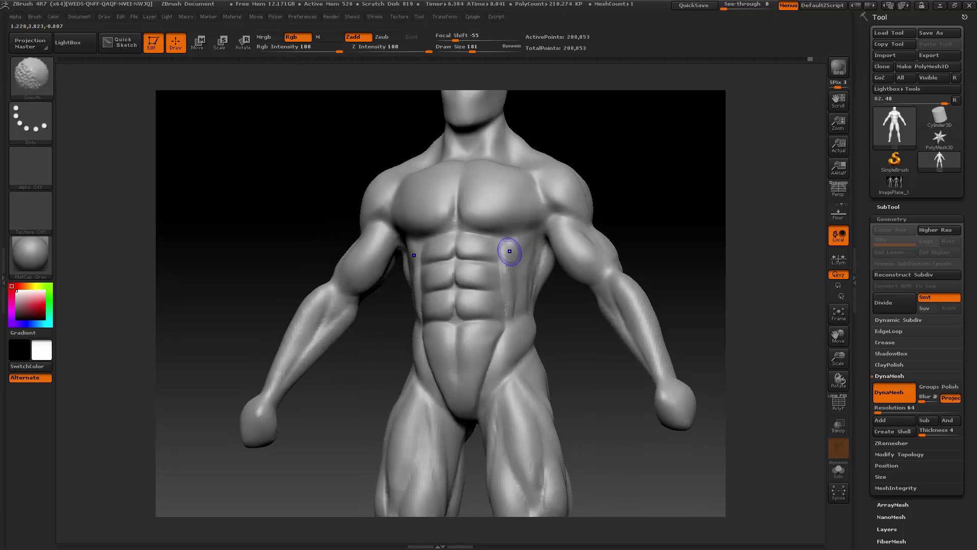
pyautogui.keyDown('shift'); pyautogui.moveTo(508, 253); pyautogui.dragTo(510, 304); pyautogui.keyUp('shift')
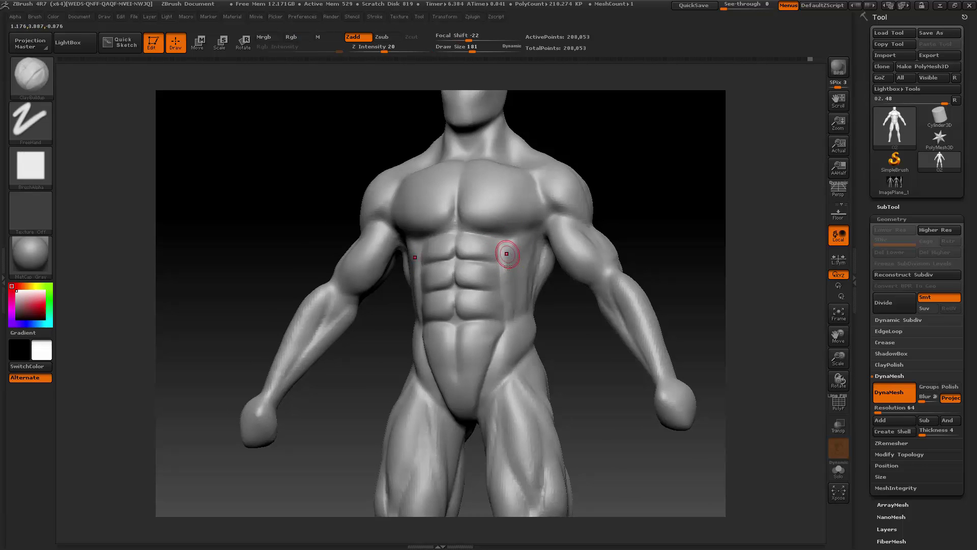
# - Reinforce the outer border of the abdominals from the ribs to the waist and smooth the adjoining flank
pyautogui.moveTo(506, 249); pyautogui.dragTo(503, 309)
pyautogui.press('shift')
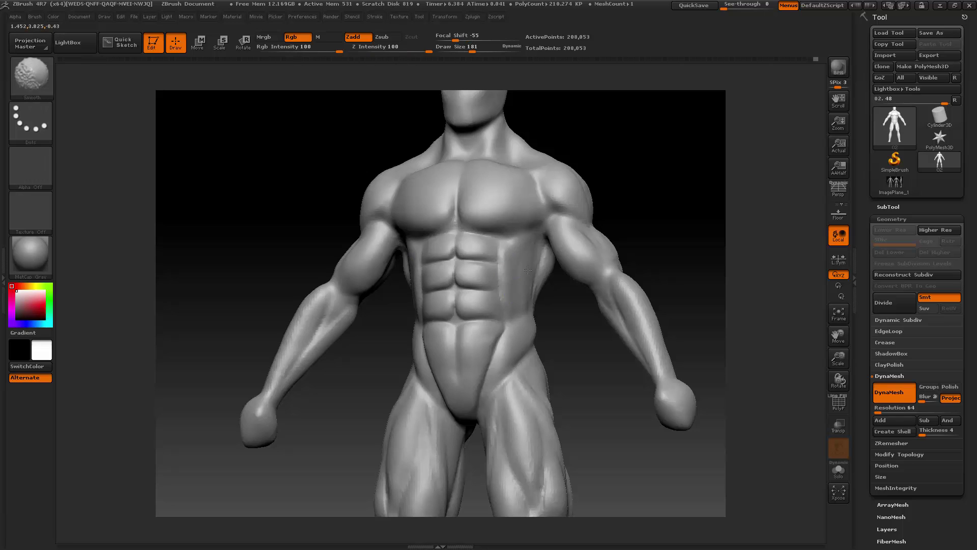
pyautogui.moveTo(520, 302)
pyautogui.keyDown('shift'); pyautogui.mouseDown()
pyautogui.moveTo(530, 275)
pyautogui.moveTo(530, 301)
pyautogui.mouseUp(); pyautogui.keyUp('shift')
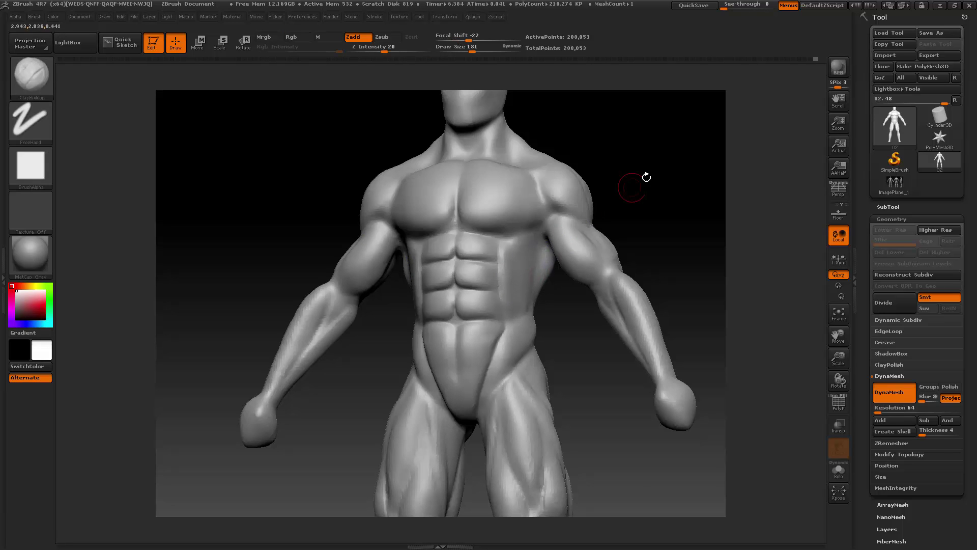
# - Build up the obliques above the hips with ClayBuildup at draw size 244 and smooth them
pyautogui.moveTo(633, 185)
pyautogui.mouseDown()
pyautogui.moveTo(664, 181)
pyautogui.moveTo(615, 188)
pyautogui.moveTo(693, 177)
pyautogui.moveTo(679, 179)
pyautogui.mouseUp()
pyautogui.moveTo(839, 336); pyautogui.dragTo(794, 298)
pyautogui.press('space')
pyautogui.moveTo(475, 269)
pyautogui.mouseDown()
pyautogui.moveTo(504, 271)
pyautogui.moveTo(482, 284)
pyautogui.mouseUp()
pyautogui.press('space')
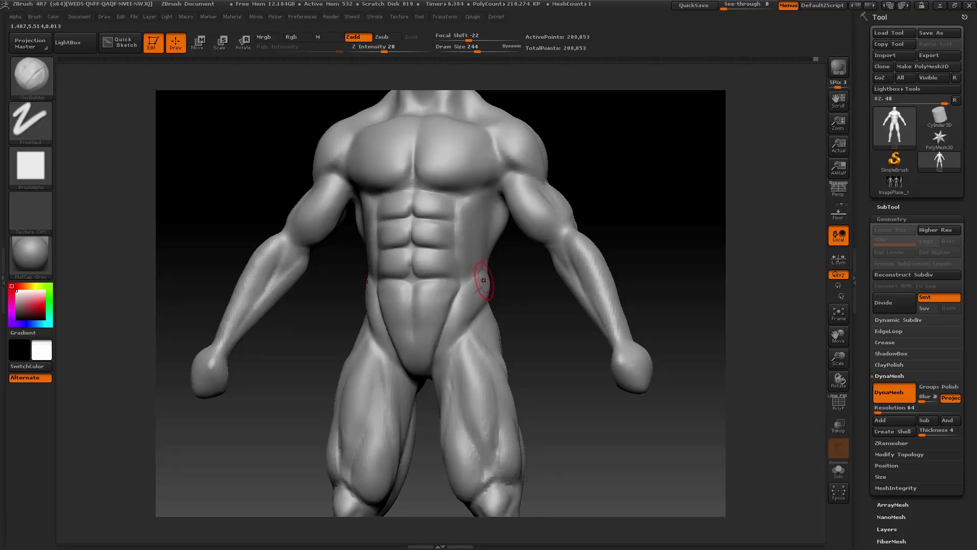
pyautogui.moveTo(455, 315)
pyautogui.mouseDown()
pyautogui.moveTo(468, 283)
pyautogui.moveTo(456, 302)
pyautogui.mouseUp()
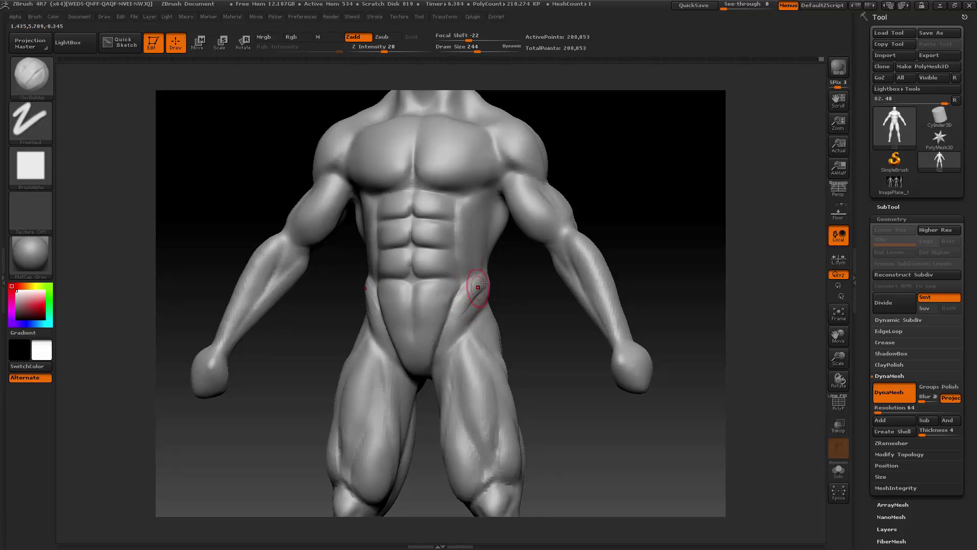
pyautogui.press('shift')
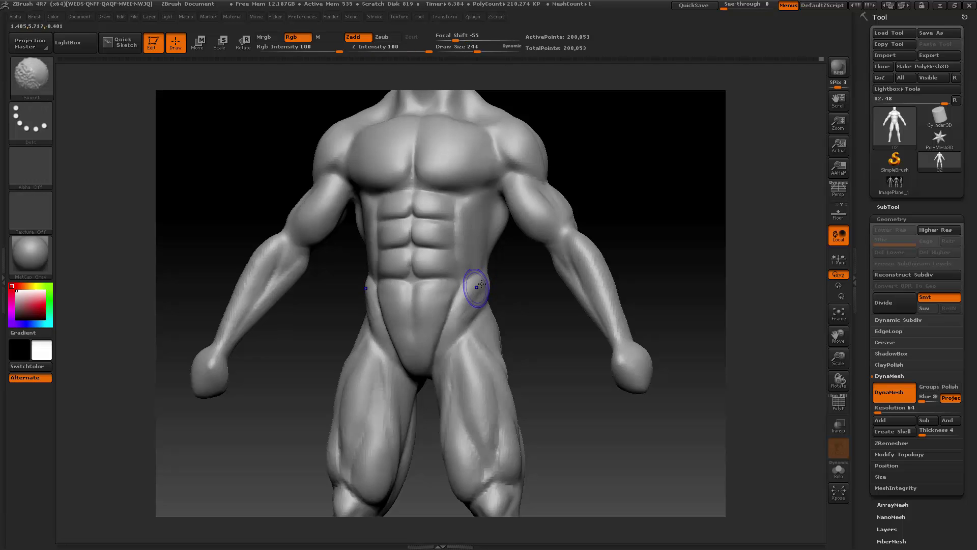
pyautogui.keyDown('shift'); pyautogui.moveTo(471, 297); pyautogui.dragTo(466, 317); pyautogui.keyUp('shift')
pyautogui.keyDown('shift'); pyautogui.moveTo(515, 286); pyautogui.dragTo(496, 287); pyautogui.keyUp('shift')
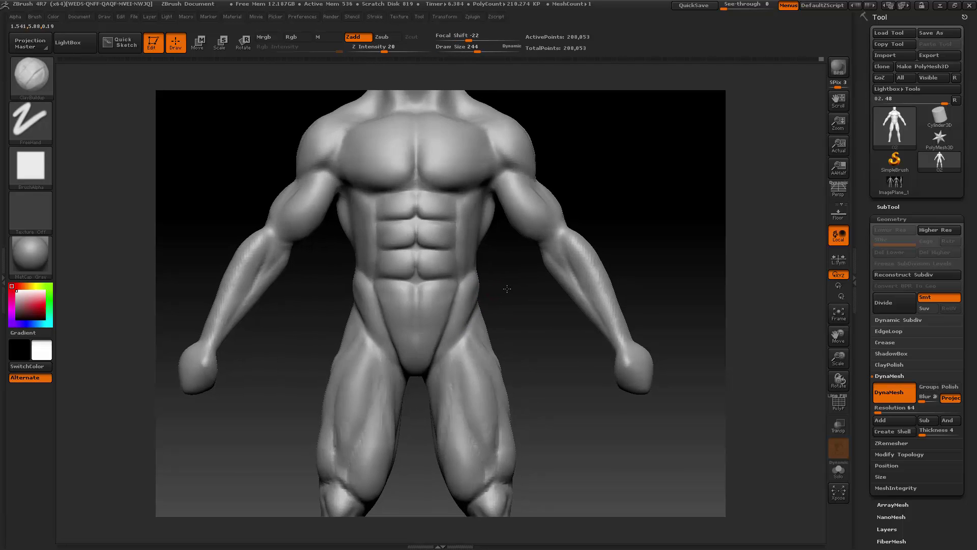
# - Smooth the lower abdomen at draw size 244 and check the whole torso from the front
pyautogui.press('shift')
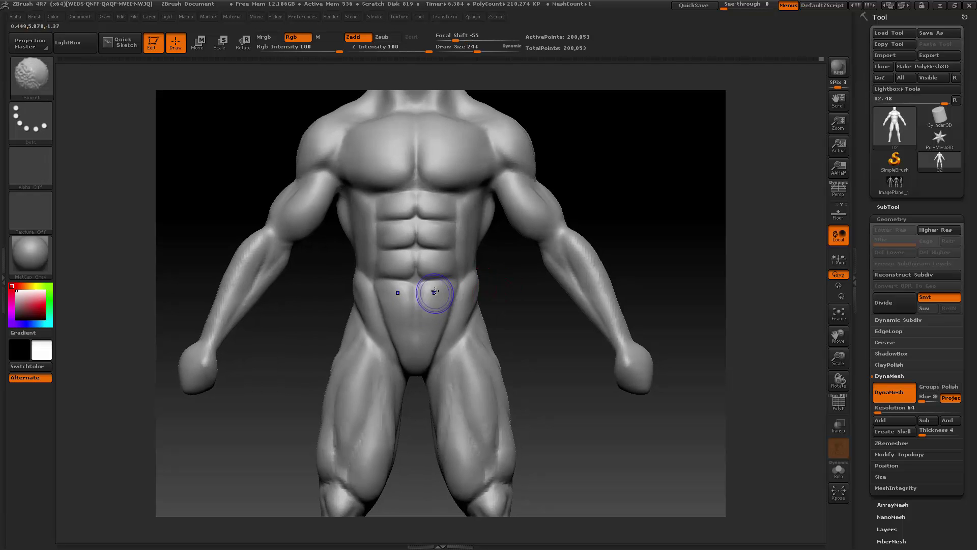
pyautogui.moveTo(606, 214)
pyautogui.keyDown('shift'); pyautogui.mouseDown()
pyautogui.moveTo(595, 216)
pyautogui.moveTo(639, 219)
pyautogui.mouseUp(); pyautogui.keyUp('shift')
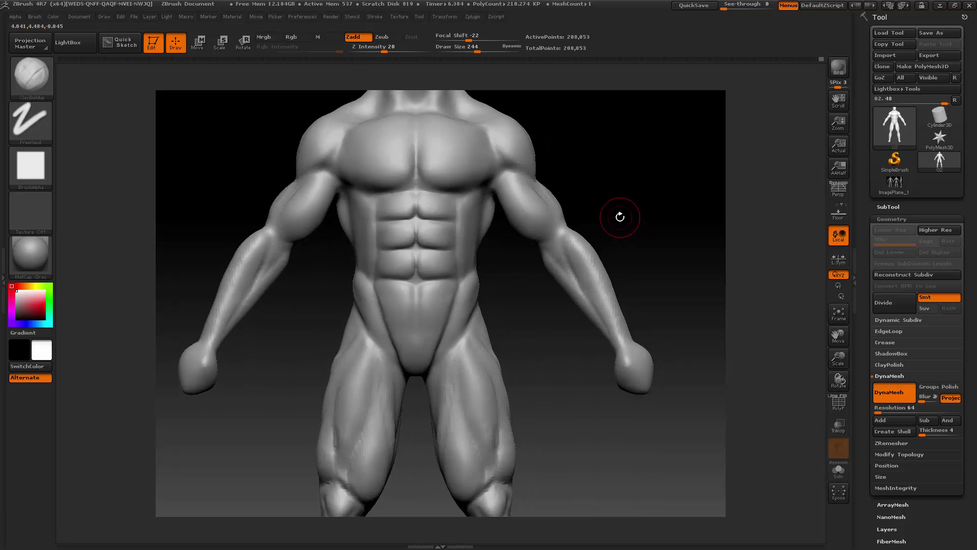
pyautogui.moveTo(839, 358); pyautogui.dragTo(805, 349)
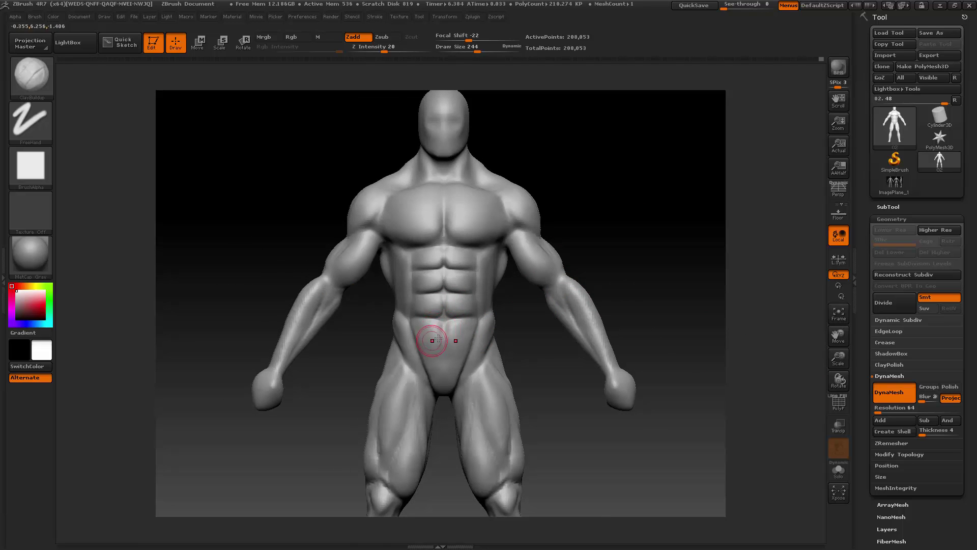
# - Build up the lower obliques along the hip crease from the front around to the side with ClayBuildup and smooth them
pyautogui.moveTo(485, 340); pyautogui.dragTo(465, 372)
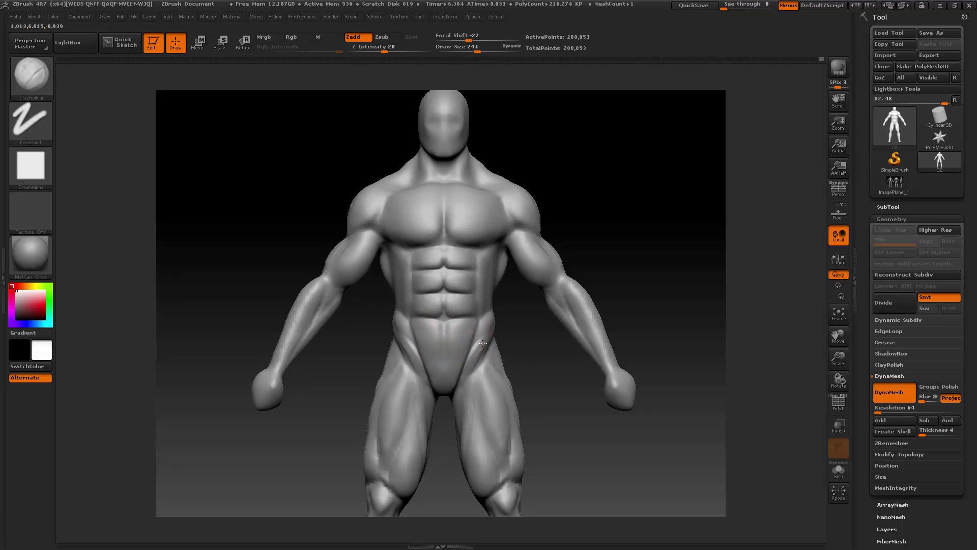
pyautogui.press('shift')
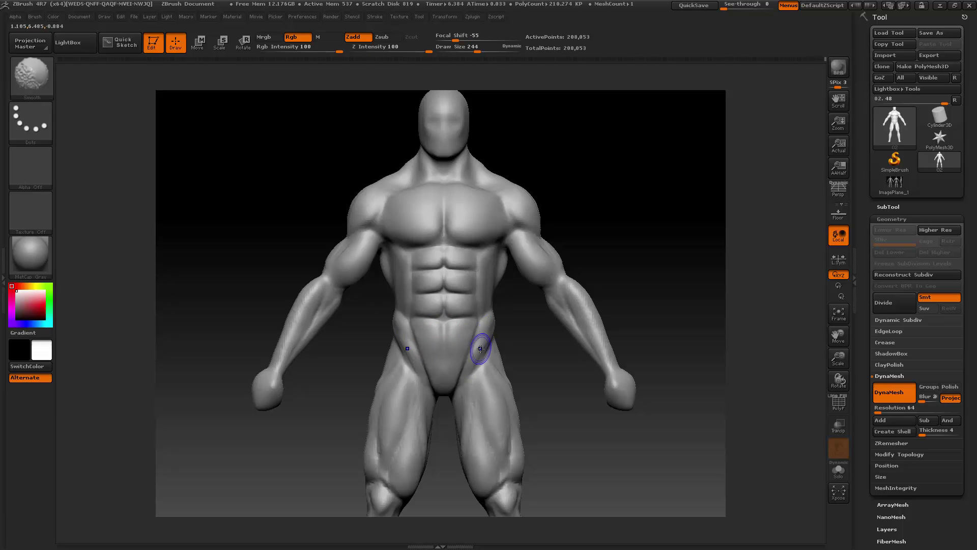
pyautogui.moveTo(520, 318); pyautogui.dragTo(513, 317)
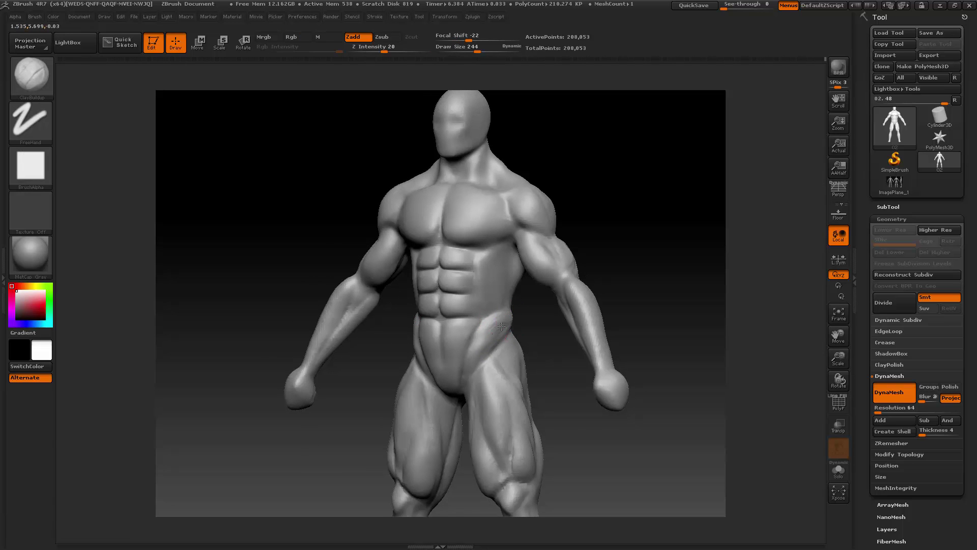
pyautogui.press('shift')
pyautogui.moveTo(493, 326)
pyautogui.mouseDown()
pyautogui.moveTo(601, 292)
pyautogui.moveTo(524, 316)
pyautogui.mouseUp()
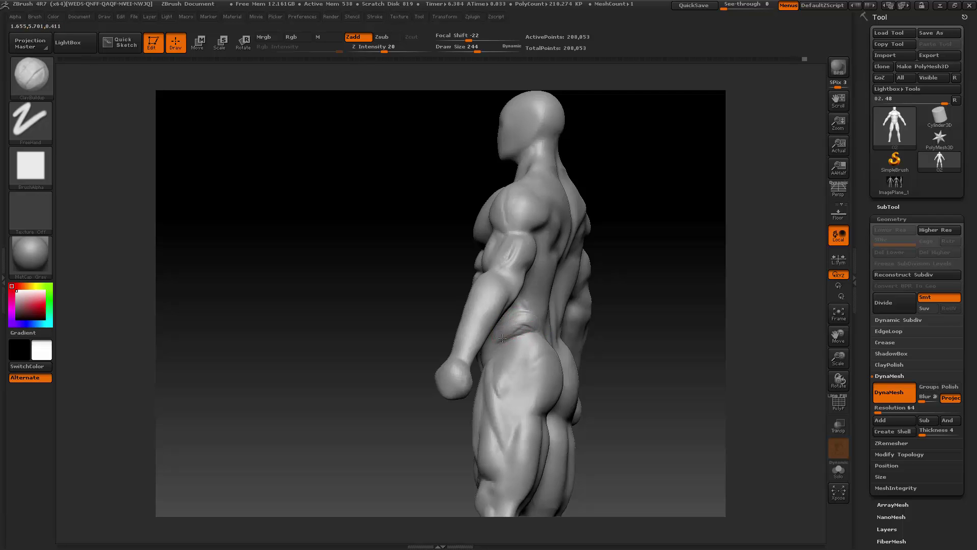
pyautogui.press('shift')
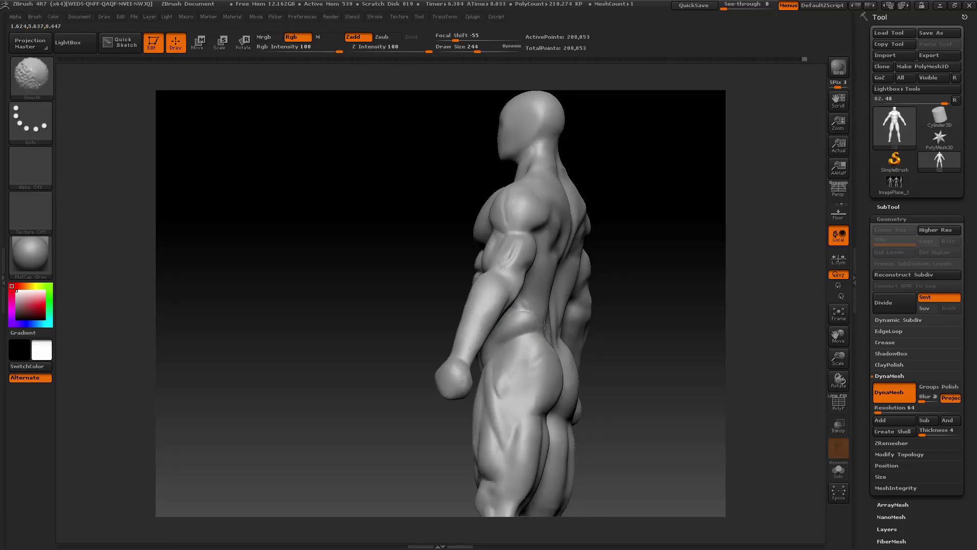
# - Build up the back of the hips above the glutes with ClayBuildup and smooth the strokes into the lower back
pyautogui.moveTo(544, 325); pyautogui.dragTo(483, 382, button='right')
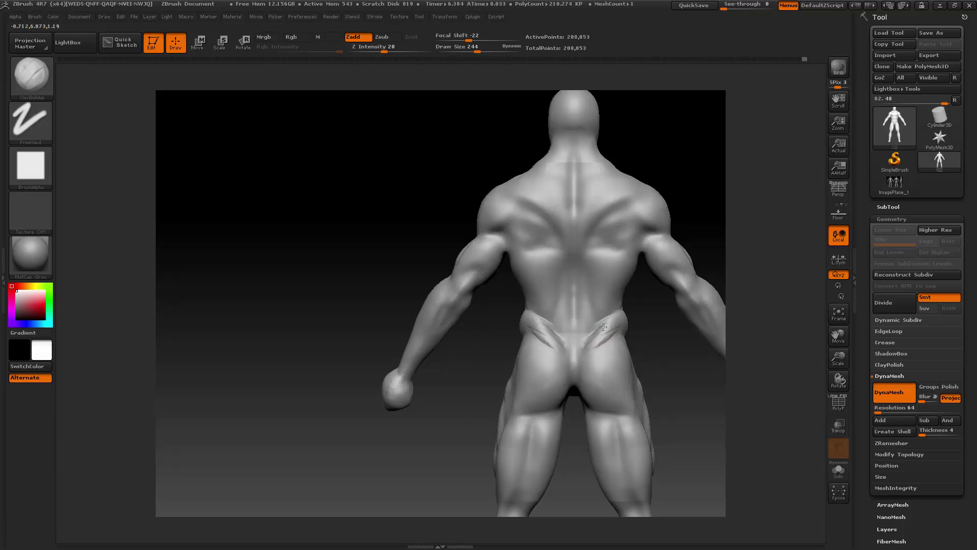
pyautogui.moveTo(626, 330); pyautogui.dragTo(620, 334, button='right')
pyautogui.moveTo(627, 325); pyautogui.dragTo(614, 335)
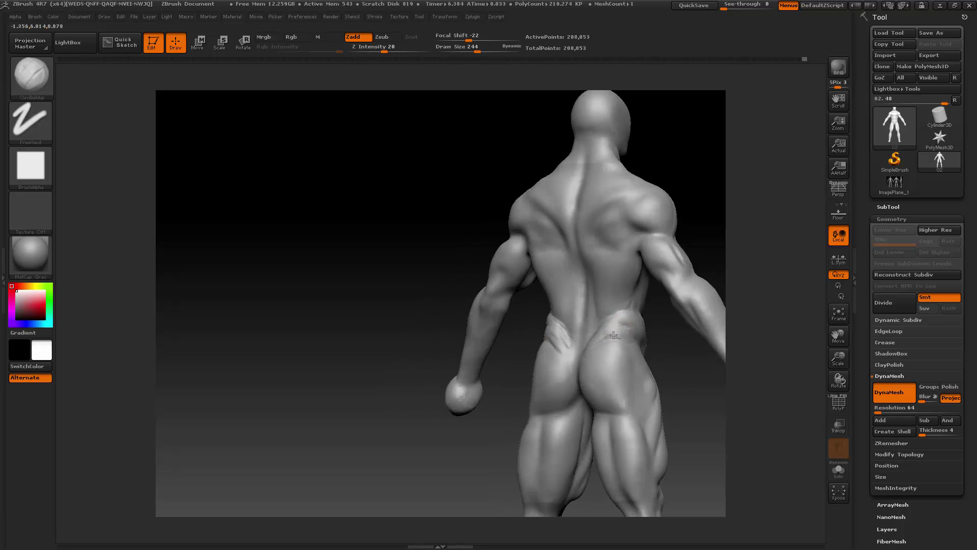
pyautogui.press('shift')
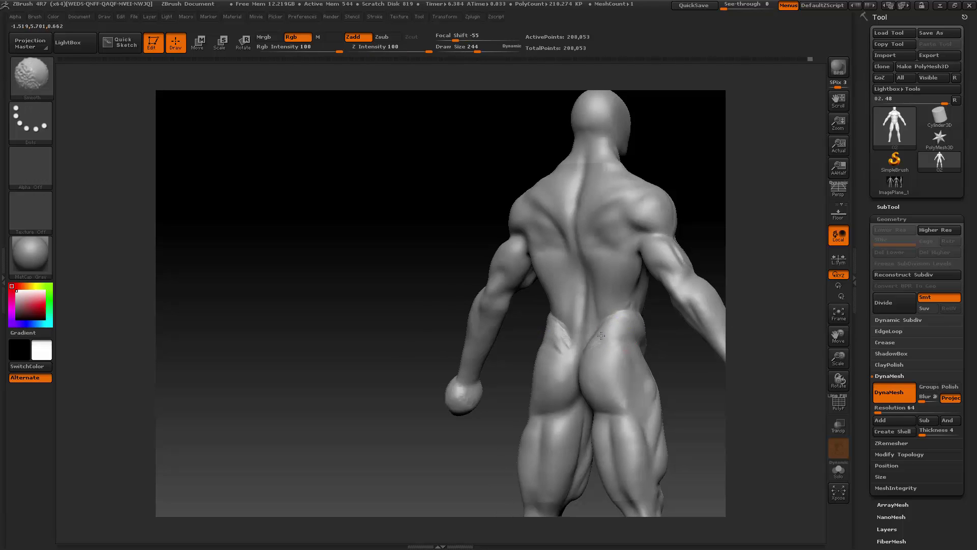
pyautogui.keyDown('shift'); pyautogui.moveTo(610, 320); pyautogui.dragTo(601, 326); pyautogui.keyUp('shift')
pyautogui.moveTo(499, 384); pyautogui.dragTo(565, 353)
pyautogui.press('shift')
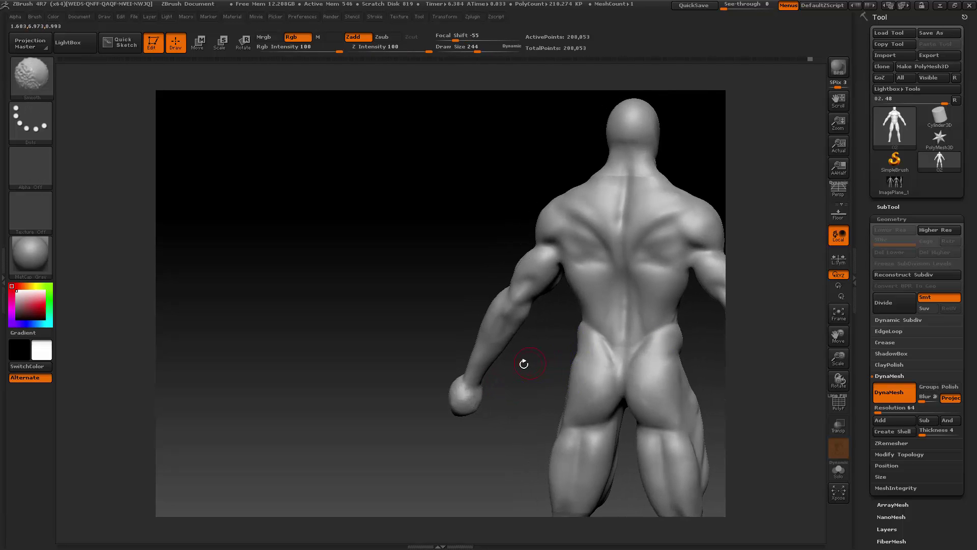
pyautogui.moveTo(524, 363); pyautogui.dragTo(589, 316)
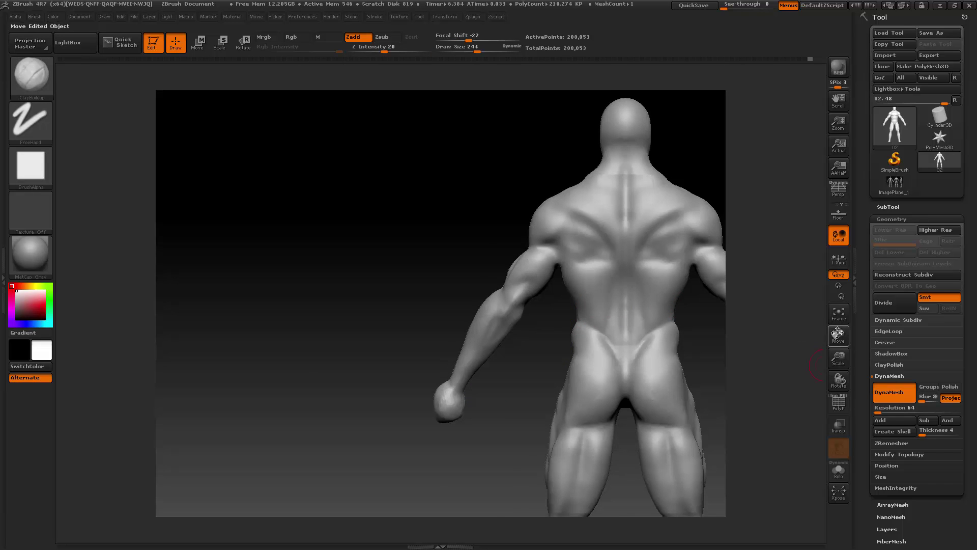
# - Hide both arms with a lasso selection to expose the sides of the torso
pyautogui.moveTo(838, 332); pyautogui.dragTo(688, 280)
pyautogui.moveTo(593, 393); pyautogui.dragTo(700, 387)
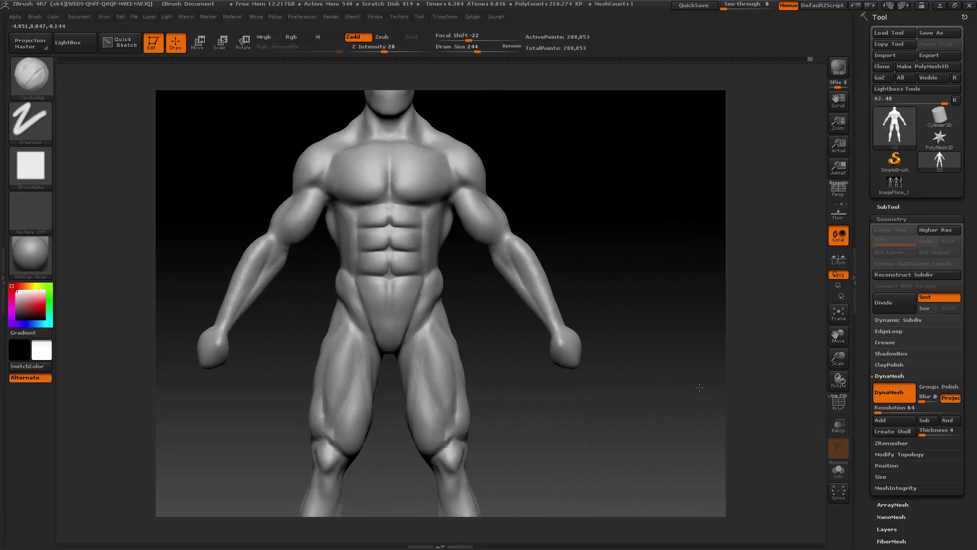
pyautogui.moveTo(838, 335); pyautogui.dragTo(806, 357)
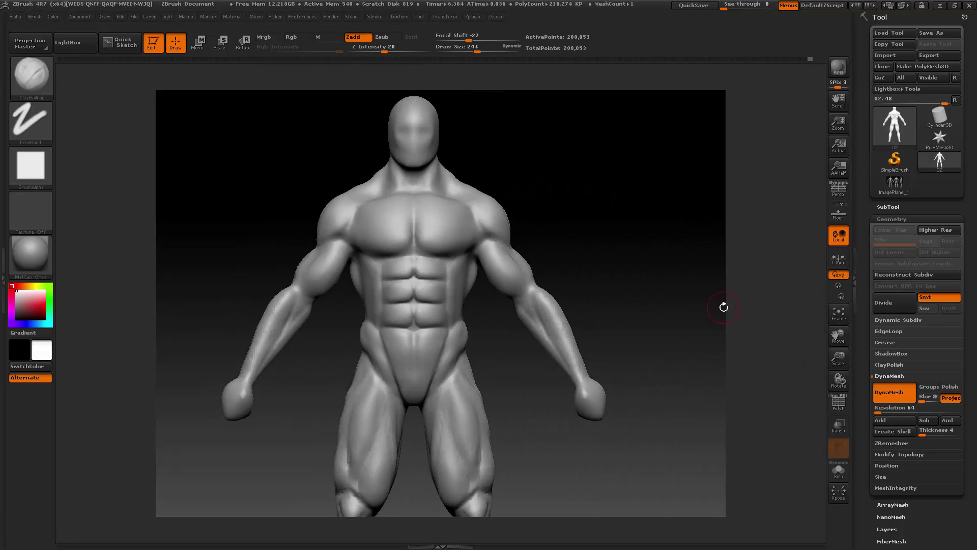
pyautogui.hotkey('ctrl', 'shift')
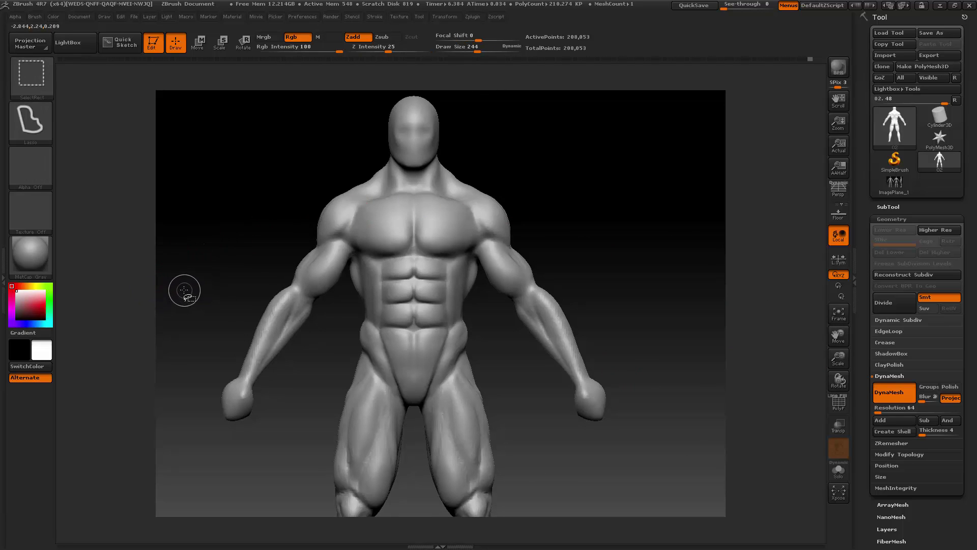
pyautogui.moveTo(184, 290)
pyautogui.keyDown('ctrl'); pyautogui.keyDown('shift'); pyautogui.mouseDown()
pyautogui.moveTo(178, 364)
pyautogui.moveTo(249, 402)
pyautogui.moveTo(321, 344)
pyautogui.moveTo(346, 302)
pyautogui.moveTo(351, 264)
pyautogui.moveTo(334, 176)
pyautogui.mouseUp(); pyautogui.keyUp('shift'); pyautogui.keyUp('ctrl')
pyautogui.keyDown('ctrl'); pyautogui.keyDown('shift'); pyautogui.click(581, 177); pyautogui.keyUp('shift'); pyautogui.keyUp('ctrl')
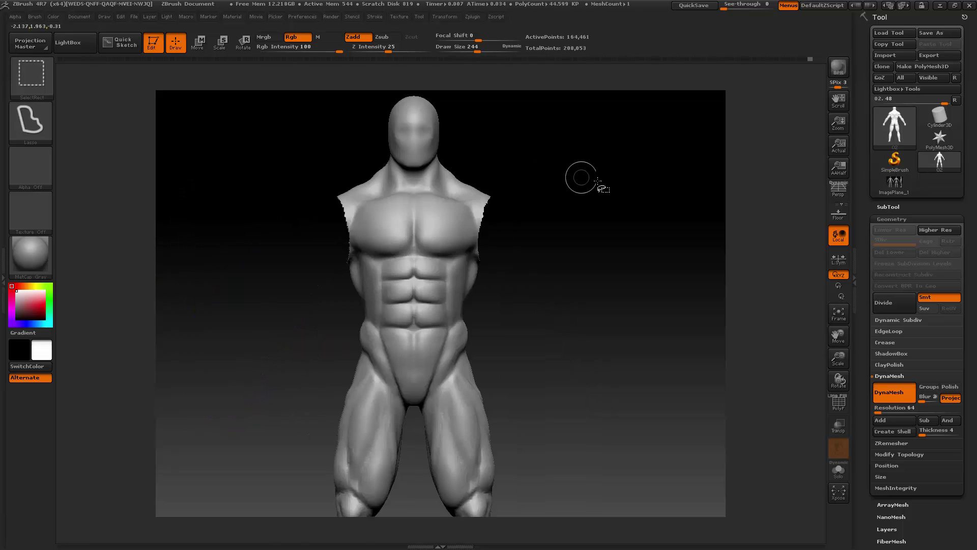
# - Carve a line down the front edge of the lat from the armpit to the waist with the Standard brush at draw size 89
pyautogui.moveTo(581, 177); pyautogui.dragTo(574, 186)
pyautogui.moveTo(839, 358); pyautogui.dragTo(843, 333)
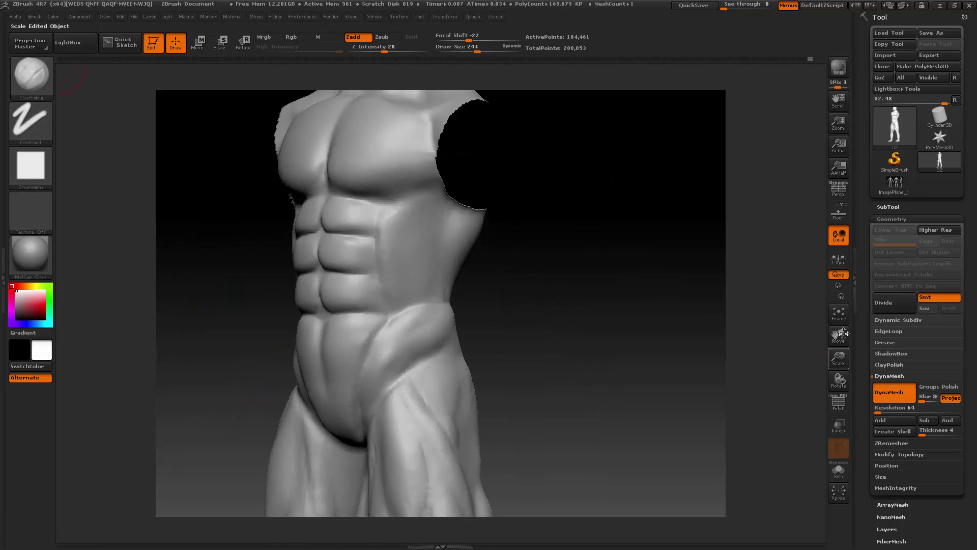
pyautogui.keyDown('alt'); pyautogui.moveTo(603, 347); pyautogui.dragTo(639, 371); pyautogui.keyUp('alt')
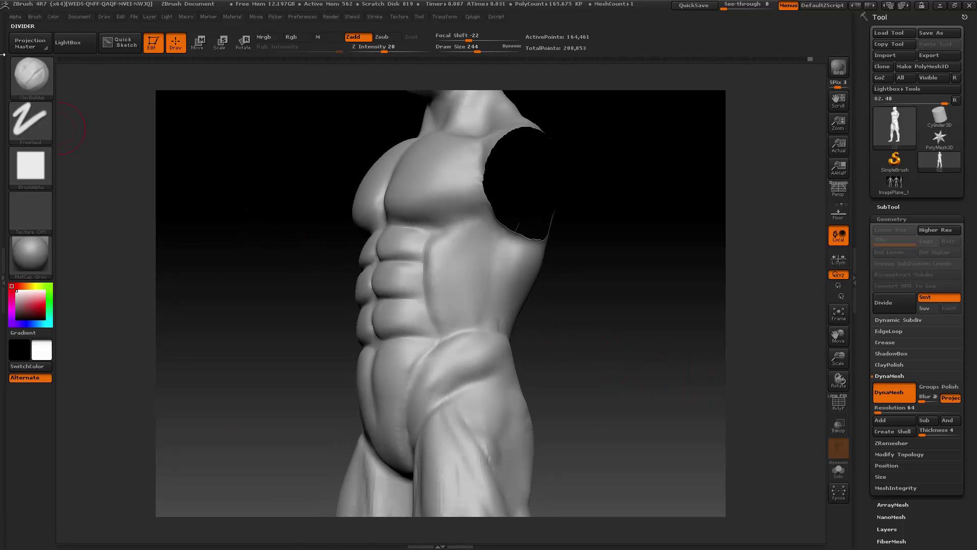
pyautogui.click(31, 75)
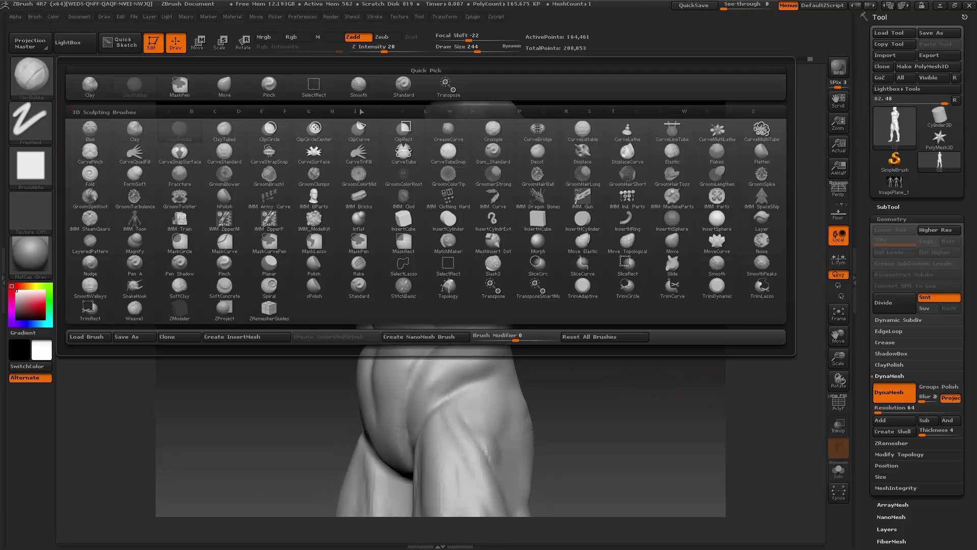
pyautogui.click(402, 90)
pyautogui.press('space')
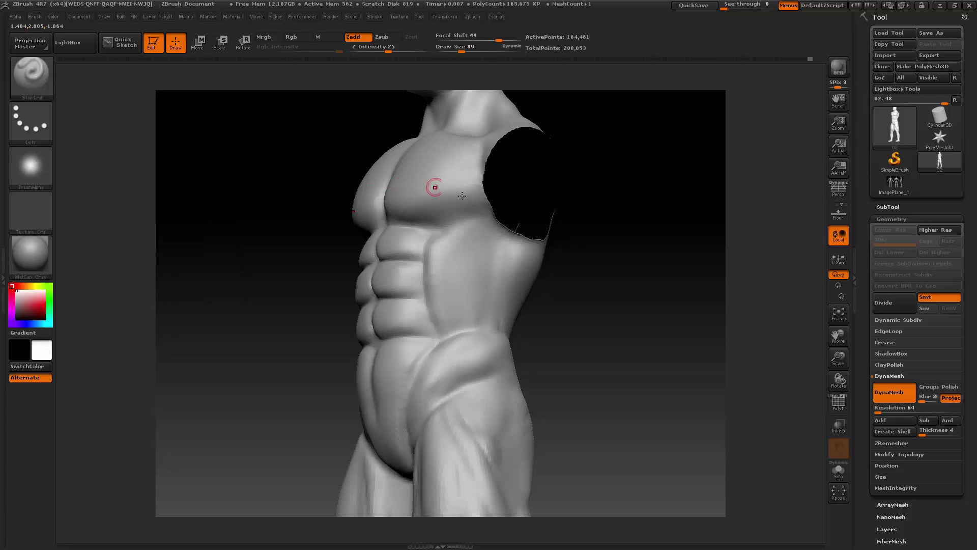
pyautogui.moveTo(838, 337); pyautogui.dragTo(832, 328)
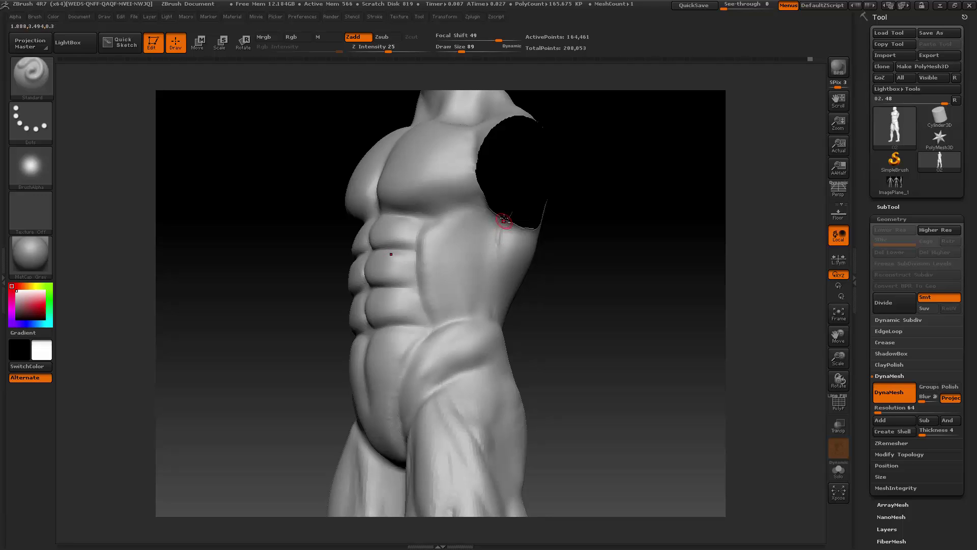
pyautogui.moveTo(504, 222)
pyautogui.keyDown('alt'); pyautogui.mouseDown()
pyautogui.moveTo(497, 265)
pyautogui.moveTo(497, 253)
pyautogui.mouseUp(); pyautogui.keyUp('alt')
pyautogui.keyDown('alt'); pyautogui.moveTo(502, 289); pyautogui.dragTo(502, 293); pyautogui.keyUp('alt')
pyautogui.moveTo(503, 236)
pyautogui.keyDown('alt'); pyautogui.mouseDown()
pyautogui.moveTo(500, 279)
pyautogui.moveTo(496, 268)
pyautogui.mouseUp(); pyautogui.keyUp('alt')
pyautogui.moveTo(565, 219); pyautogui.dragTo(494, 271)
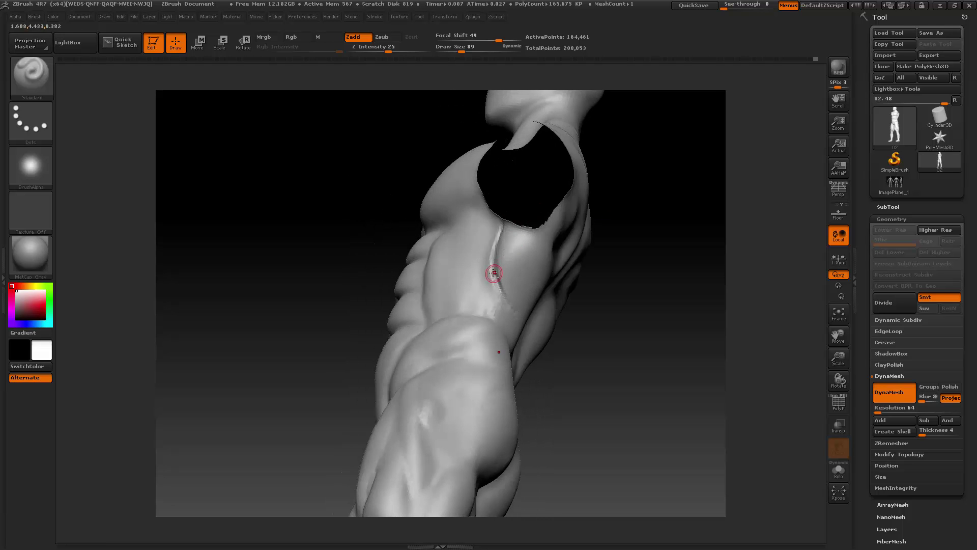
pyautogui.moveTo(602, 255)
pyautogui.mouseDown()
pyautogui.moveTo(506, 294)
pyautogui.moveTo(515, 336)
pyautogui.moveTo(501, 279)
pyautogui.mouseUp()
# - Carve a diagonal line across the ribs from below the chest down to the waist to bound the serratus area
pyautogui.moveTo(362, 279)
pyautogui.mouseDown()
pyautogui.moveTo(390, 283)
pyautogui.moveTo(585, 192)
pyautogui.mouseUp()
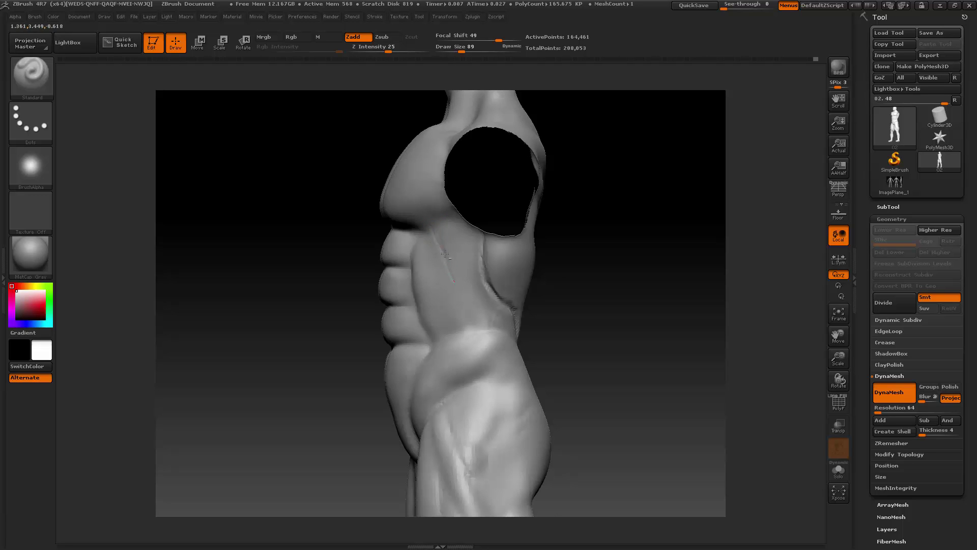
pyautogui.moveTo(445, 253); pyautogui.dragTo(493, 301)
pyautogui.moveTo(456, 267)
pyautogui.mouseDown()
pyautogui.moveTo(435, 235)
pyautogui.moveTo(467, 288)
pyautogui.moveTo(494, 306)
pyautogui.mouseUp()
pyautogui.moveTo(575, 232); pyautogui.dragTo(495, 225)
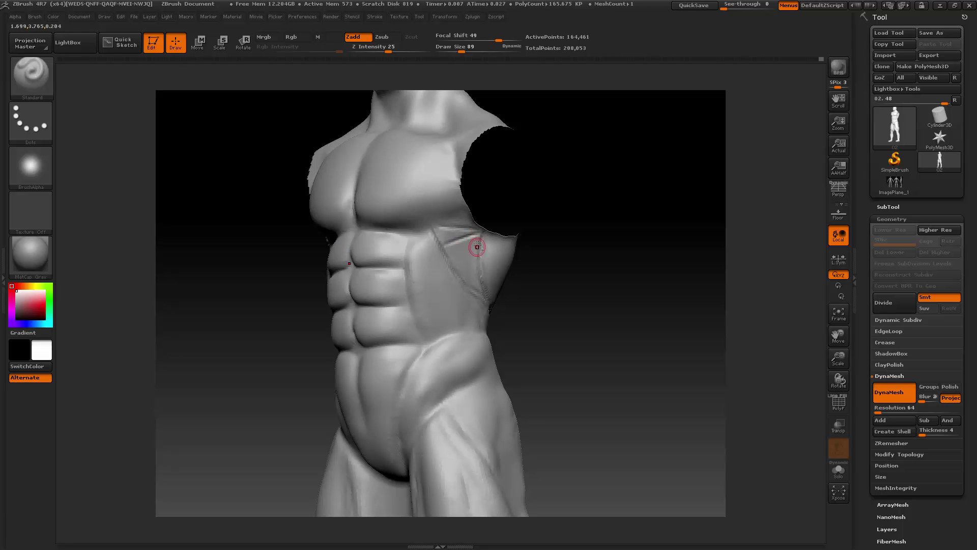
# - Carve slanted grooves between the diagonal line and the lat to separate the individual serratus muscles
pyautogui.keyDown('alt'); pyautogui.moveTo(477, 245); pyautogui.dragTo(455, 262); pyautogui.keyUp('alt')
pyautogui.moveTo(555, 227); pyautogui.dragTo(475, 266)
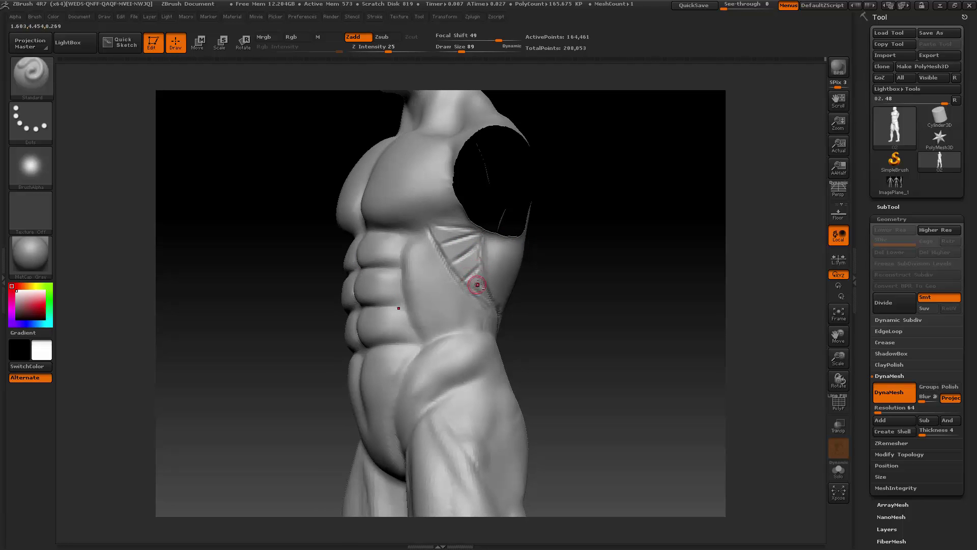
pyautogui.moveTo(560, 235); pyautogui.dragTo(573, 234)
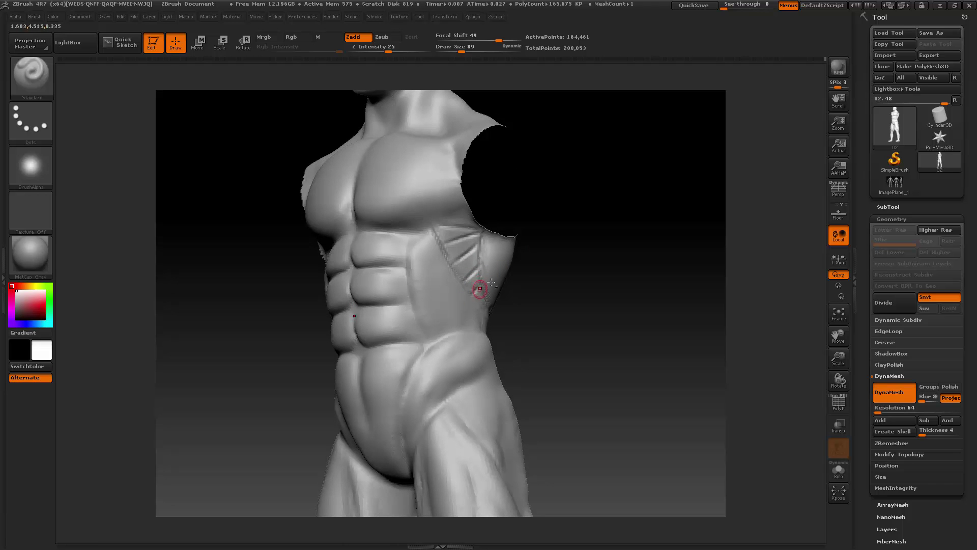
pyautogui.moveTo(551, 248); pyautogui.dragTo(531, 229)
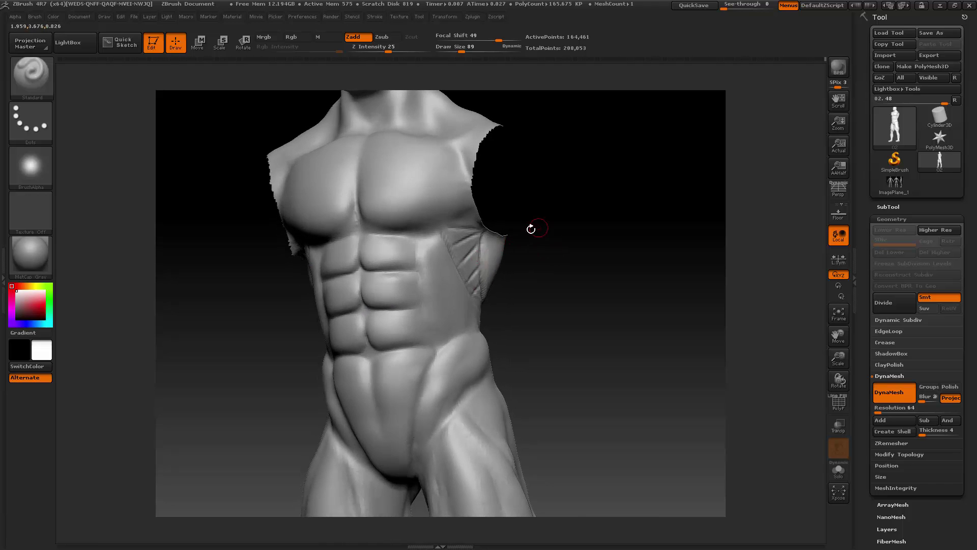
# - Sketch a zigzag front edge for the serratus muscles with the Standard brush at draw size 35
pyautogui.moveTo(839, 356)
pyautogui.mouseDown()
pyautogui.moveTo(839, 333)
pyautogui.moveTo(872, 355)
pyautogui.mouseUp()
pyautogui.moveTo(670, 349); pyautogui.dragTo(591, 312)
pyautogui.press('space')
pyautogui.moveTo(454, 176); pyautogui.dragTo(441, 177)
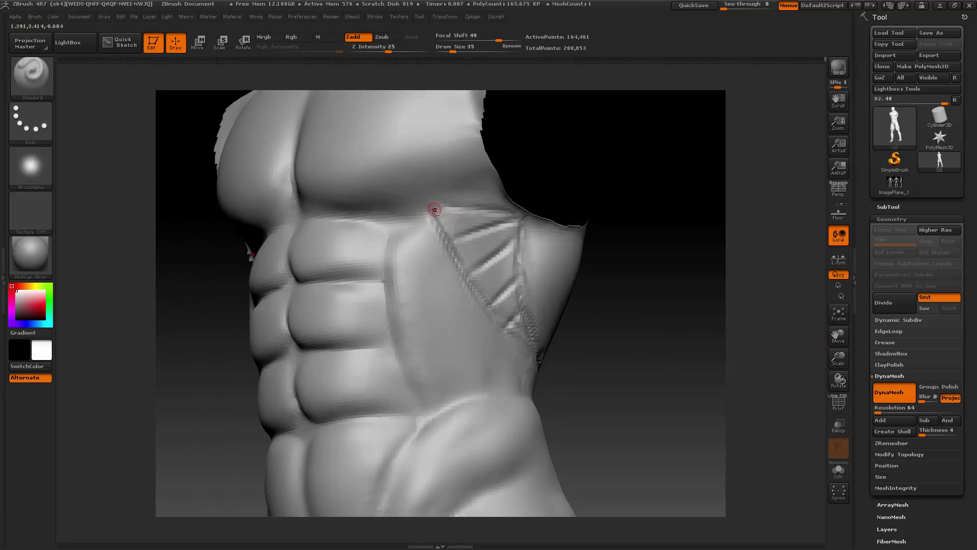
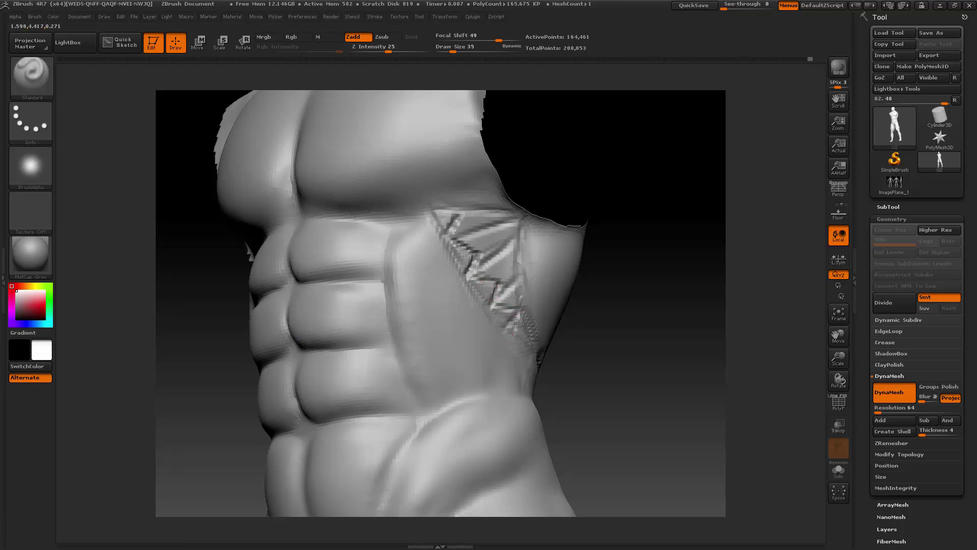
pyautogui.moveTo(637, 221)
pyautogui.mouseDown()
pyautogui.moveTo(661, 218)
pyautogui.moveTo(572, 224)
pyautogui.mouseUp()
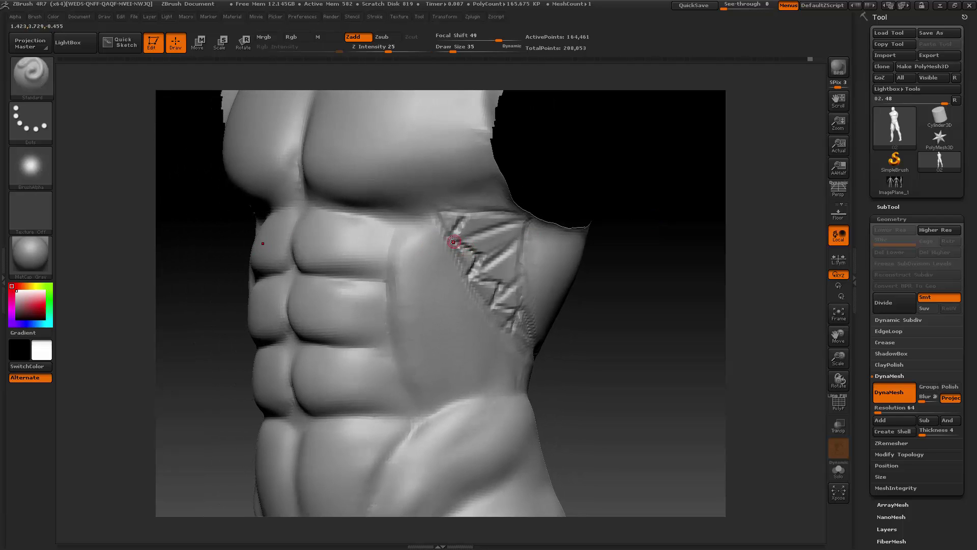
# - Undo the zigzag strokes and redraw the interlocking serratus tips along the diagonal rib line
pyautogui.press('ctrl')
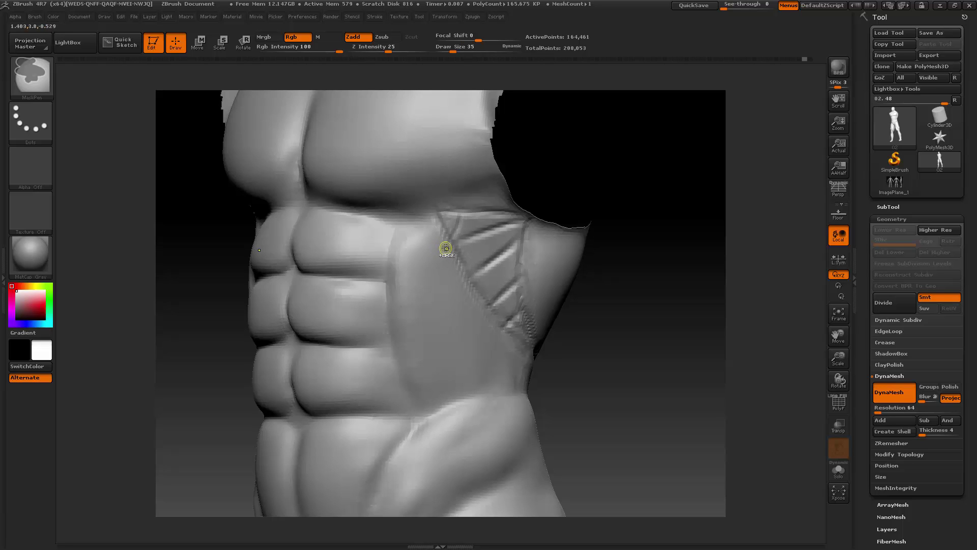
pyautogui.press('ctrl')
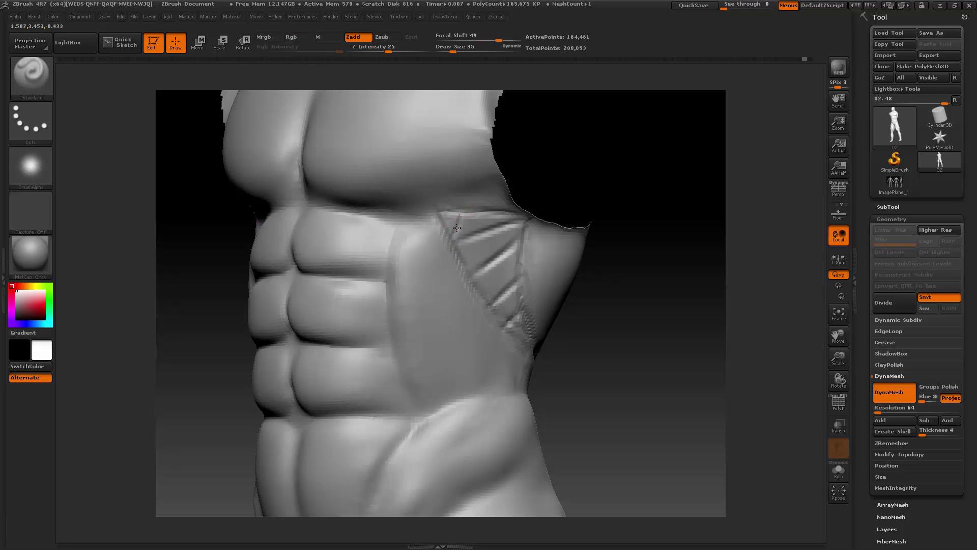
pyautogui.click(457, 227)
pyautogui.click(454, 258)
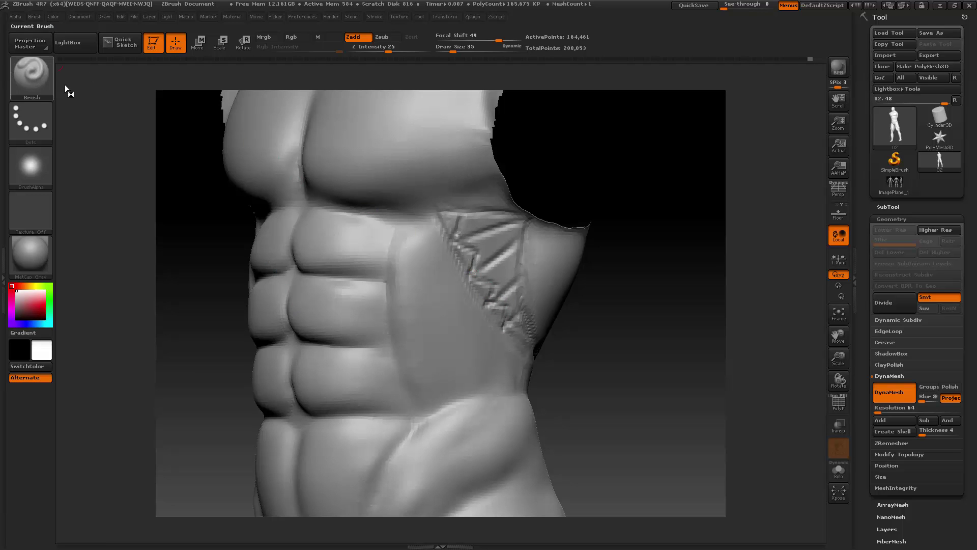
# - Switch to the ClayBuildup brush and set its draw size to 59
pyautogui.click(32, 76)
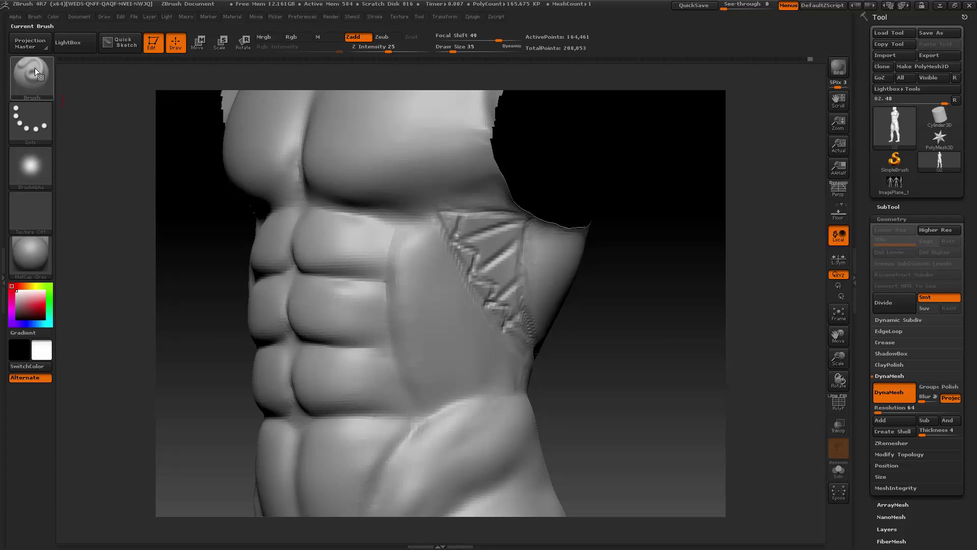
pyautogui.click(37, 72)
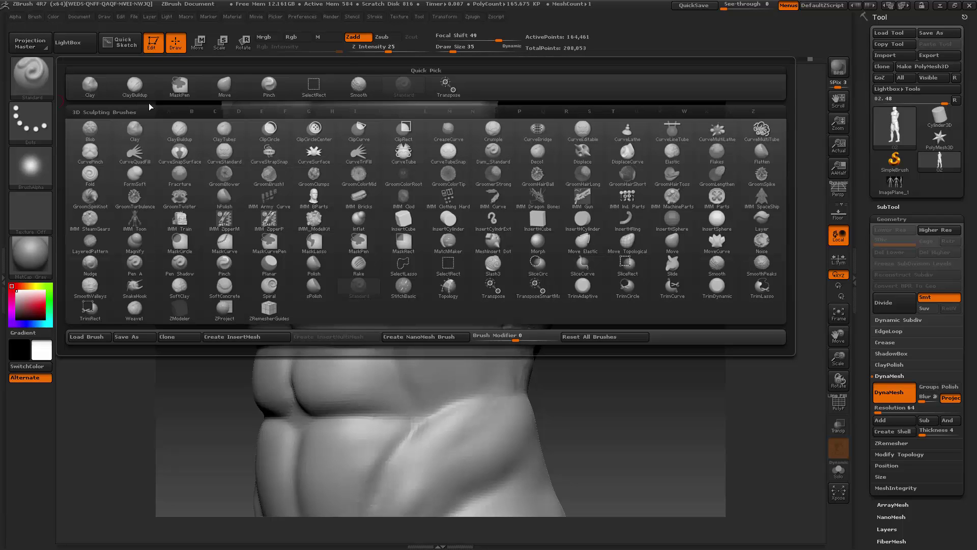
pyautogui.click(134, 86)
pyautogui.press('F1')
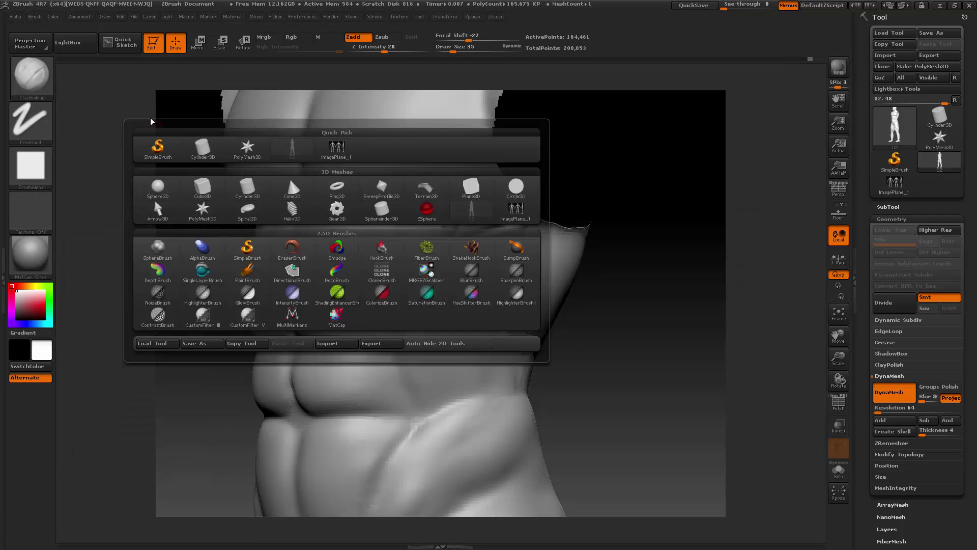
pyautogui.press('space')
pyautogui.moveTo(189, 117); pyautogui.dragTo(193, 117)
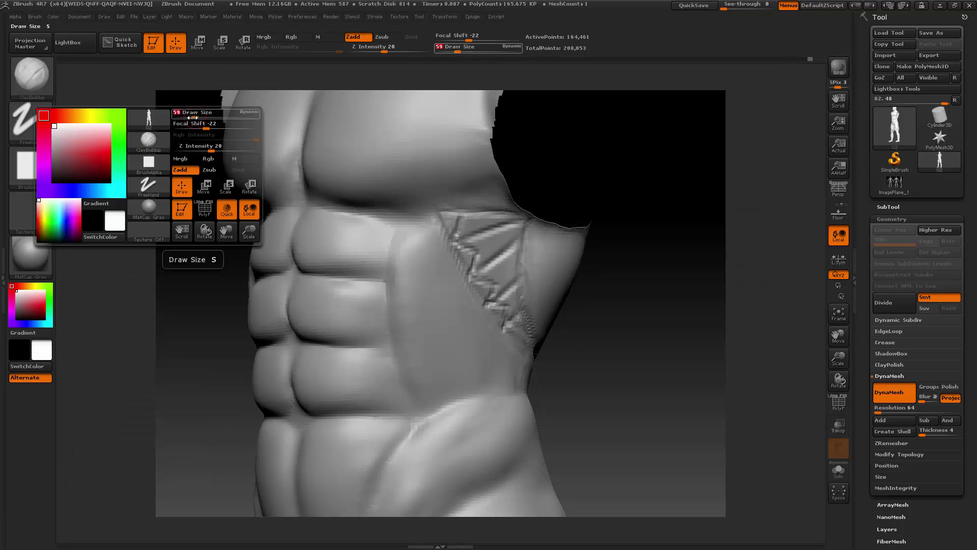
pyautogui.press('b')
pyautogui.click(132, 95)
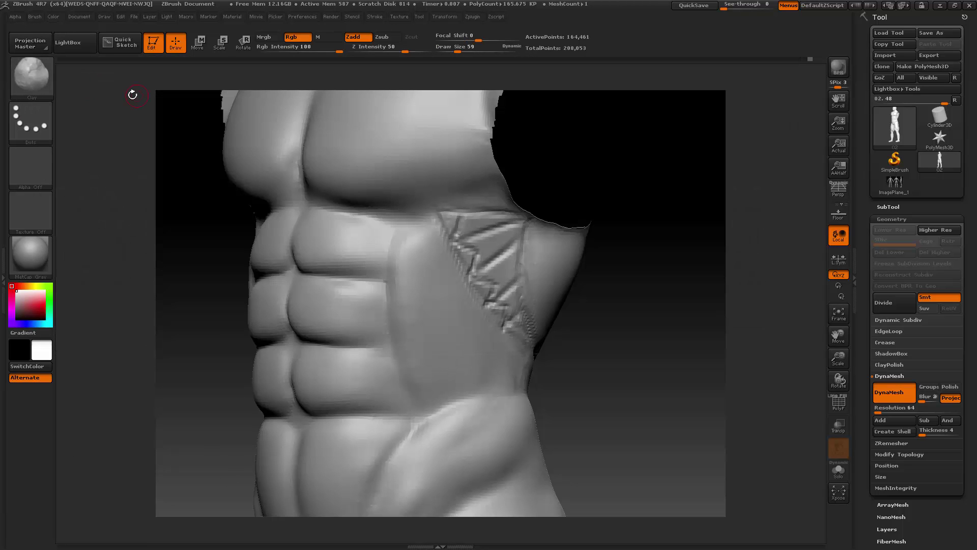
pyautogui.press('b')
pyautogui.press('c')
pyautogui.press('b')
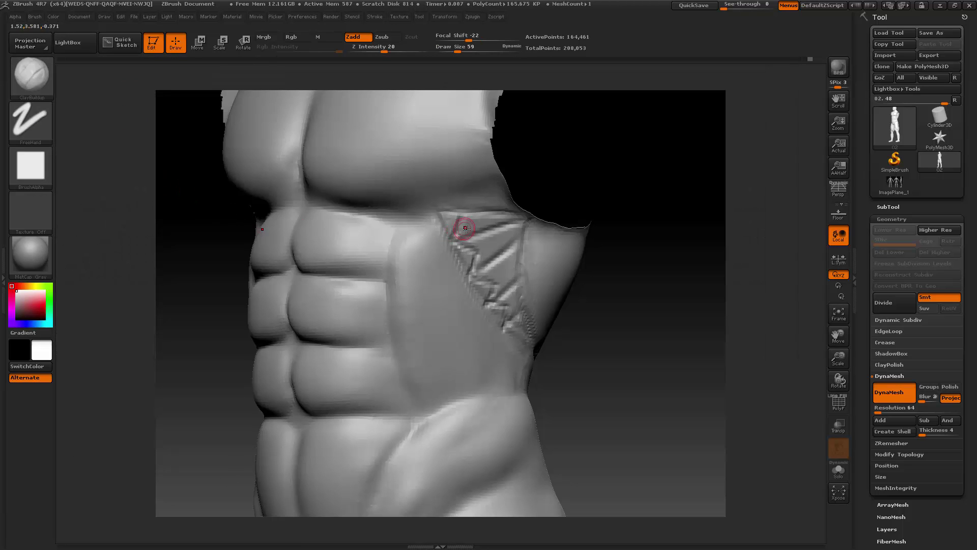
# - Build up rounded volume on the individual serratus muscles with ClayBuildup at draw size 101
pyautogui.press('space')
pyautogui.moveTo(465, 228); pyautogui.dragTo(476, 229)
pyautogui.moveTo(474, 206)
pyautogui.mouseDown()
pyautogui.moveTo(509, 206)
pyautogui.moveTo(461, 222)
pyautogui.moveTo(477, 241)
pyautogui.moveTo(468, 233)
pyautogui.mouseUp()
pyautogui.moveTo(462, 223)
pyautogui.mouseDown()
pyautogui.moveTo(453, 237)
pyautogui.moveTo(475, 244)
pyautogui.moveTo(465, 240)
pyautogui.moveTo(508, 224)
pyautogui.moveTo(465, 229)
pyautogui.moveTo(479, 270)
pyautogui.moveTo(483, 245)
pyautogui.moveTo(469, 273)
pyautogui.moveTo(500, 280)
pyautogui.moveTo(492, 297)
pyautogui.moveTo(509, 291)
pyautogui.moveTo(507, 306)
pyautogui.mouseUp()
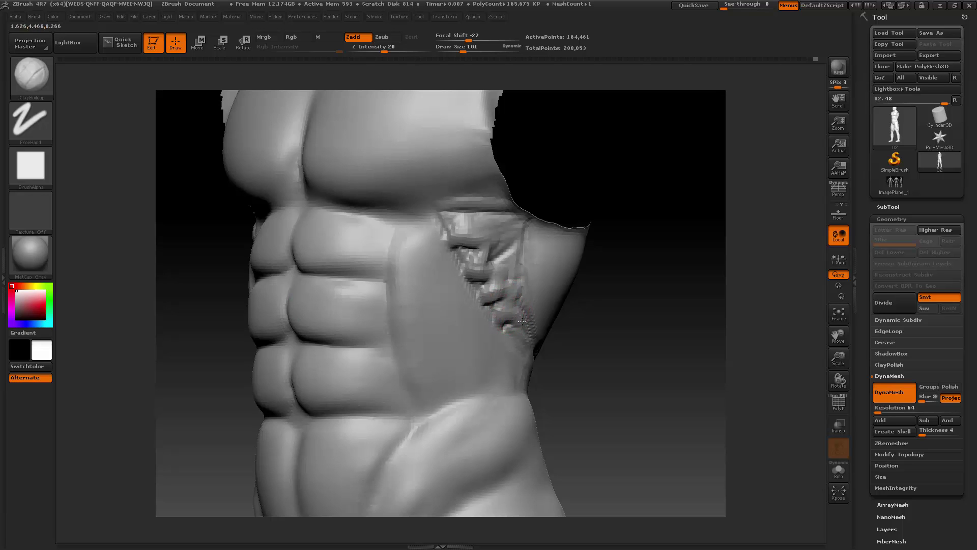
pyautogui.moveTo(509, 259); pyautogui.dragTo(503, 272)
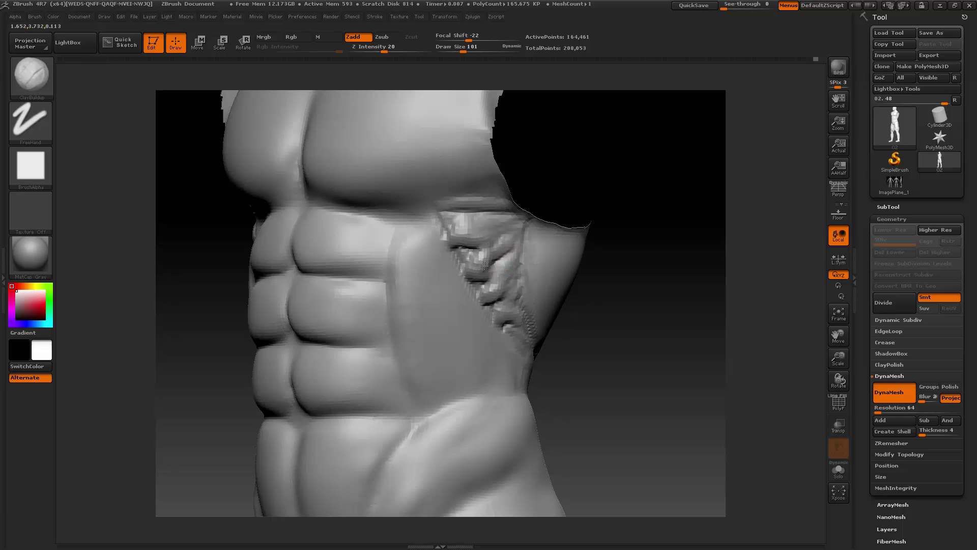
pyautogui.moveTo(489, 237)
pyautogui.mouseDown()
pyautogui.moveTo(468, 233)
pyautogui.moveTo(481, 224)
pyautogui.moveTo(512, 240)
pyautogui.mouseUp()
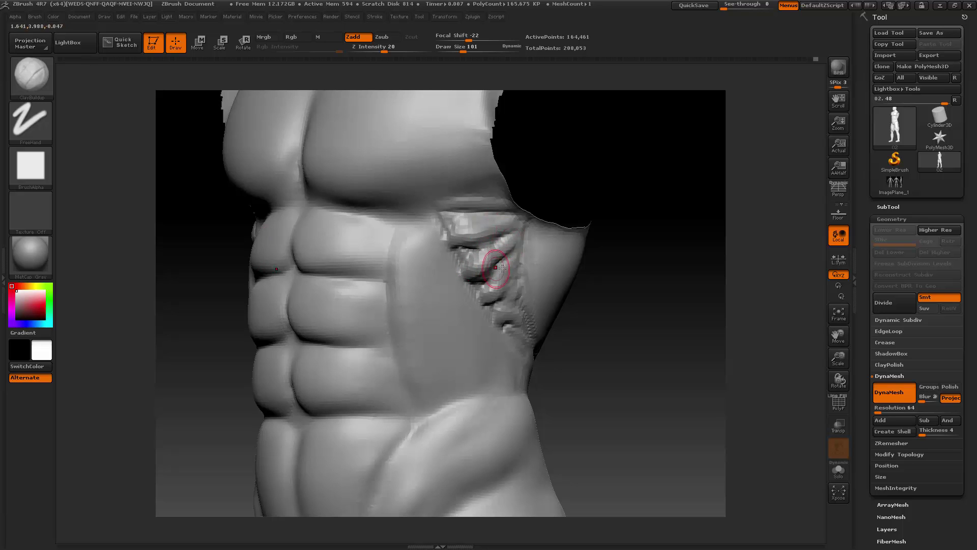
# - Smooth the built-up serratus muscles to blend the rough clay strokes
pyautogui.moveTo(485, 235)
pyautogui.keyDown('shift'); pyautogui.mouseDown()
pyautogui.moveTo(458, 219)
pyautogui.moveTo(469, 222)
pyautogui.moveTo(470, 252)
pyautogui.mouseUp(); pyautogui.keyUp('shift')
pyautogui.moveTo(475, 291)
pyautogui.keyDown('shift'); pyautogui.mouseDown()
pyautogui.moveTo(513, 290)
pyautogui.moveTo(491, 262)
pyautogui.mouseUp(); pyautogui.keyUp('shift')
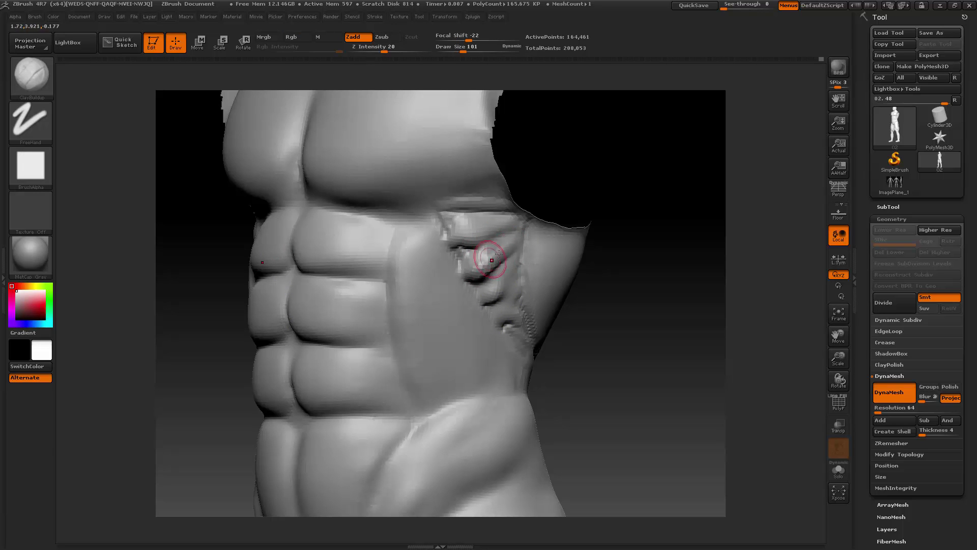
pyautogui.keyDown('shift'); pyautogui.moveTo(512, 251); pyautogui.dragTo(457, 231); pyautogui.keyUp('shift')
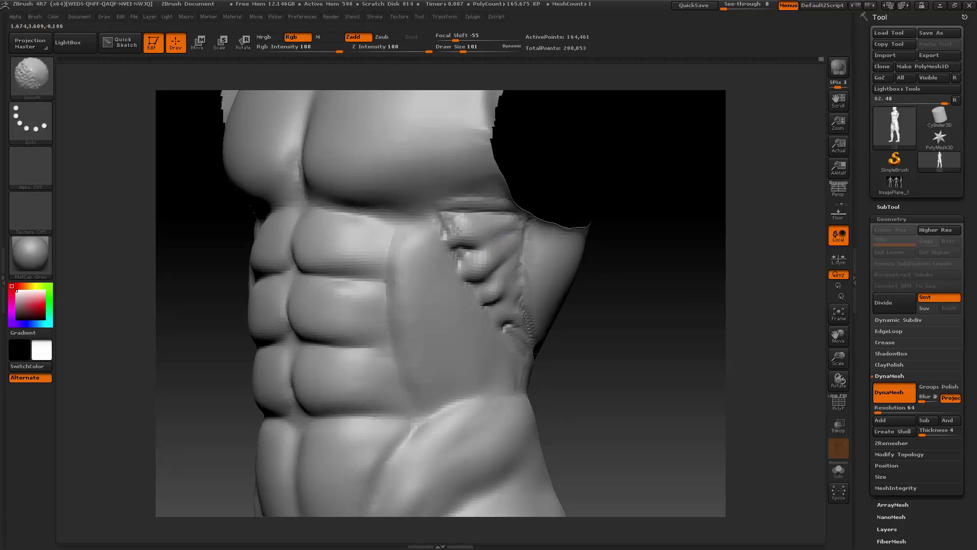
pyautogui.moveTo(540, 195)
pyautogui.mouseDown()
pyautogui.moveTo(653, 194)
pyautogui.moveTo(486, 226)
pyautogui.moveTo(478, 239)
pyautogui.moveTo(512, 233)
pyautogui.moveTo(498, 249)
pyautogui.moveTo(509, 272)
pyautogui.mouseUp()
pyautogui.moveTo(310, 321); pyautogui.dragTo(606, 207)
# - Redraw the zigzag front edge of the serratus muscles with the Standard brush at draw size 45
pyautogui.click(32, 75)
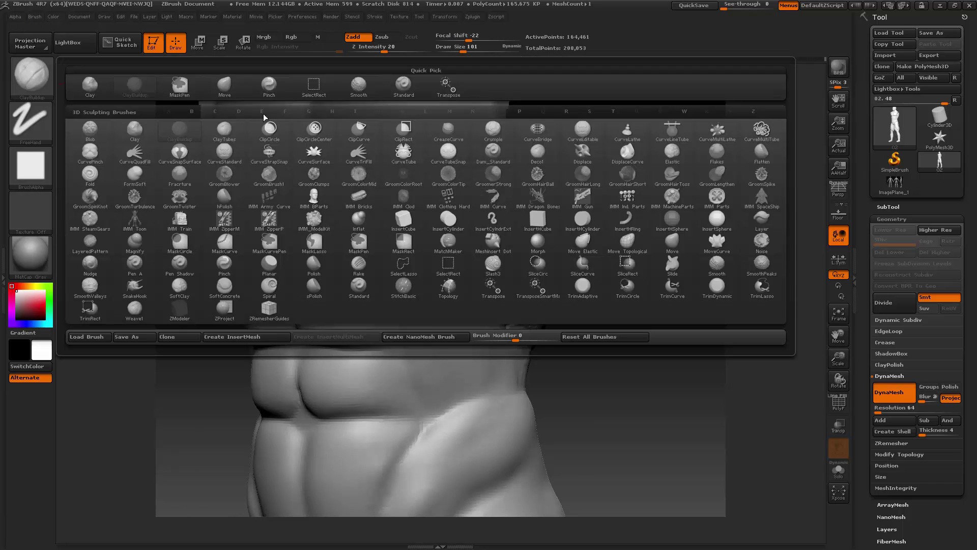
pyautogui.click(401, 95)
pyautogui.press('space')
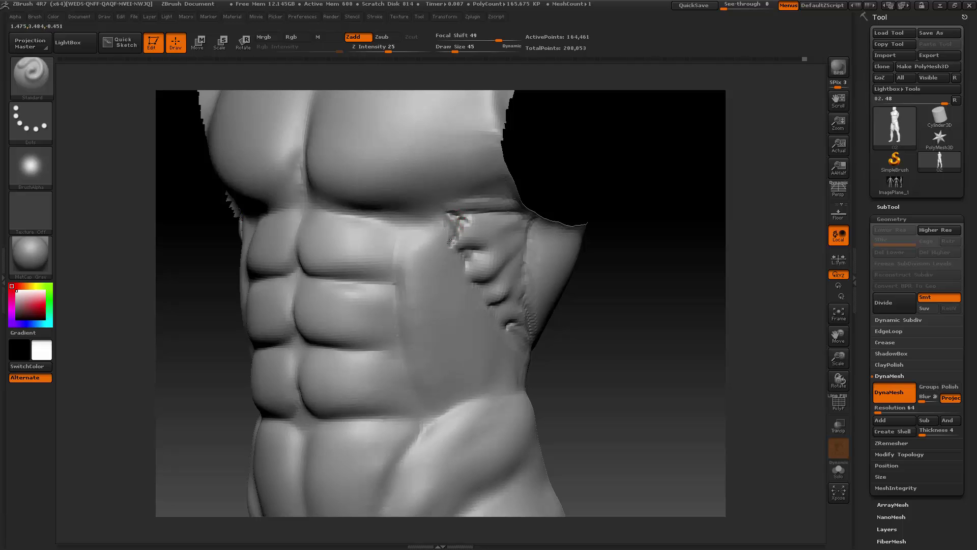
pyautogui.moveTo(572, 195); pyautogui.dragTo(461, 224)
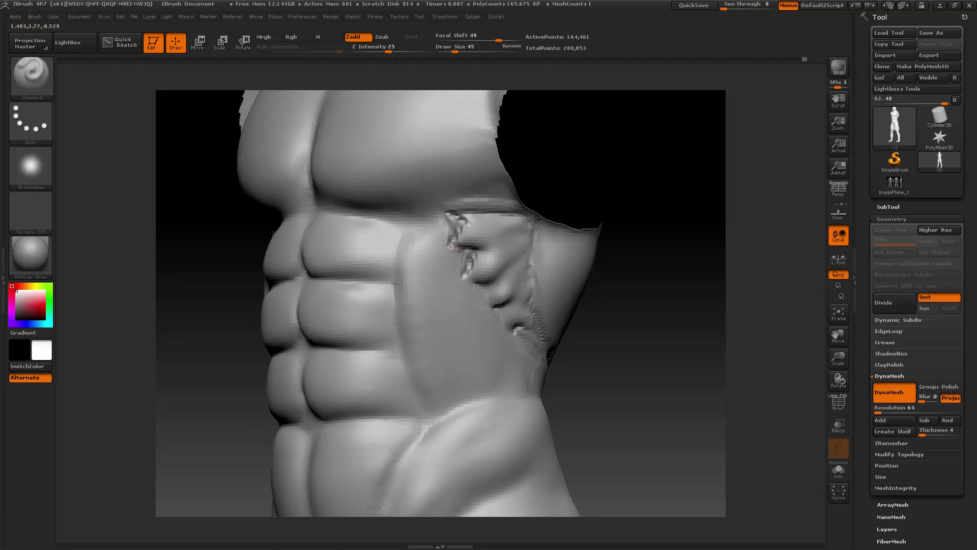
pyautogui.moveTo(615, 204); pyautogui.dragTo(517, 227)
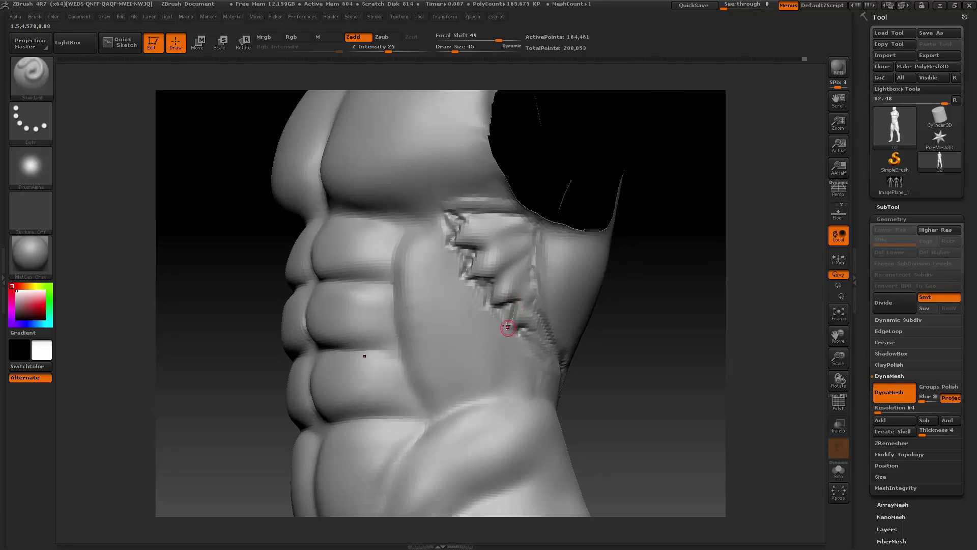
pyautogui.moveTo(507, 327); pyautogui.dragTo(537, 324)
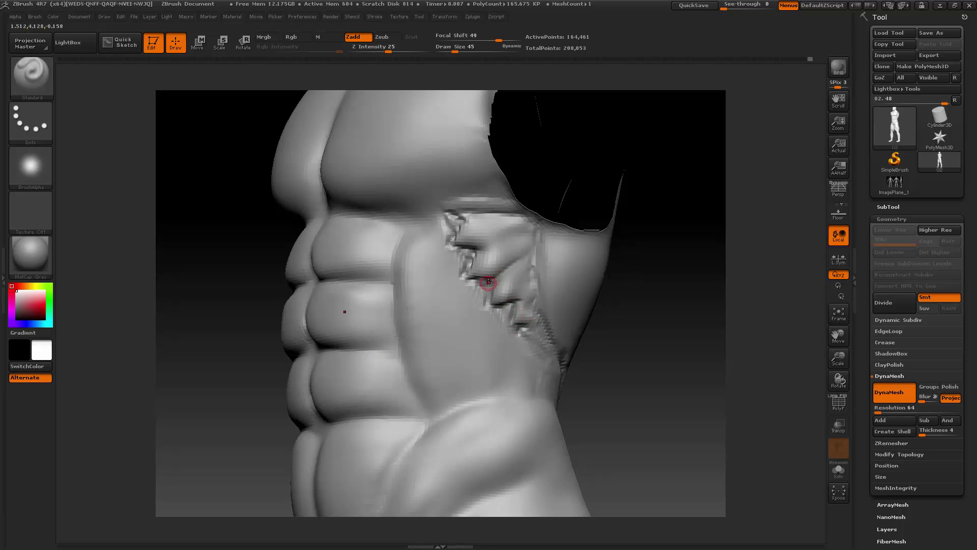
# - Carve the slanted grooves between the serratus muscles deeper, running back toward the lat
pyautogui.moveTo(488, 282)
pyautogui.mouseDown()
pyautogui.moveTo(528, 257)
pyautogui.moveTo(512, 236)
pyautogui.moveTo(528, 228)
pyautogui.mouseUp()
pyautogui.keyDown('alt'); pyautogui.moveTo(467, 220); pyautogui.dragTo(502, 213); pyautogui.keyUp('alt')
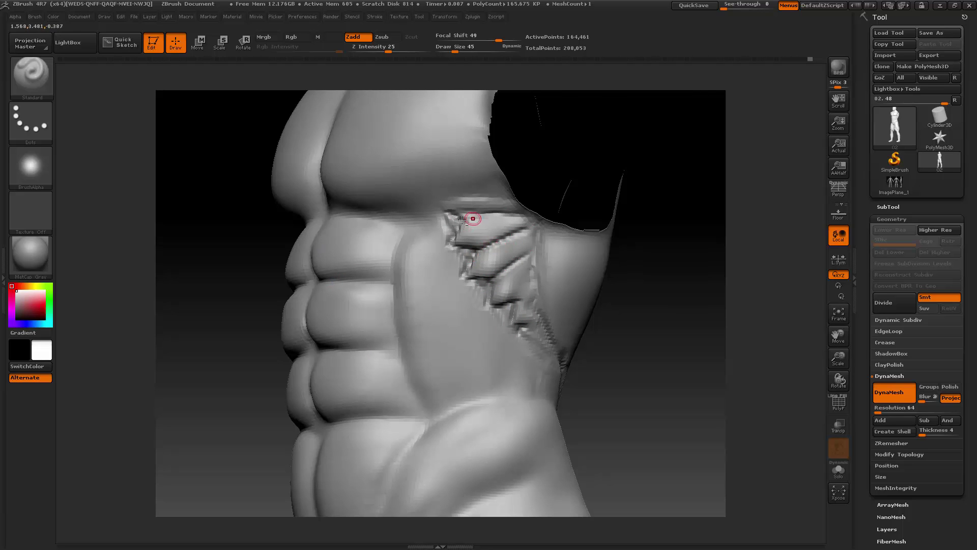
pyautogui.keyDown('alt'); pyautogui.moveTo(510, 303); pyautogui.dragTo(530, 283); pyautogui.keyUp('alt')
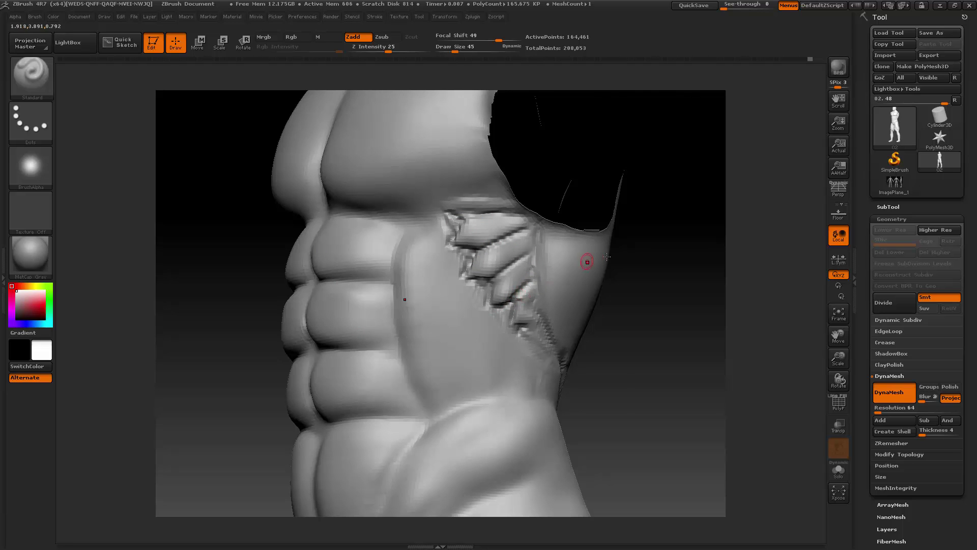
# - Draw parallel slanted grooves across the external oblique, from the serratus tips down toward the abdominals and hip
pyautogui.moveTo(607, 256); pyautogui.dragTo(622, 256)
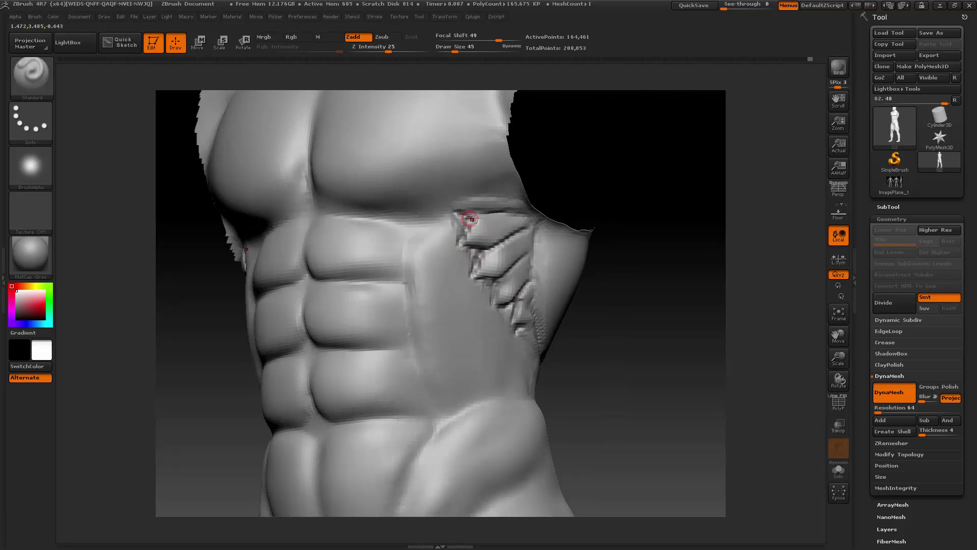
pyautogui.moveTo(469, 220)
pyautogui.mouseDown()
pyautogui.moveTo(429, 258)
pyautogui.moveTo(469, 257)
pyautogui.moveTo(425, 301)
pyautogui.mouseUp()
pyautogui.moveTo(626, 239)
pyautogui.mouseDown()
pyautogui.moveTo(491, 283)
pyautogui.moveTo(428, 341)
pyautogui.moveTo(456, 315)
pyautogui.moveTo(469, 348)
pyautogui.mouseUp()
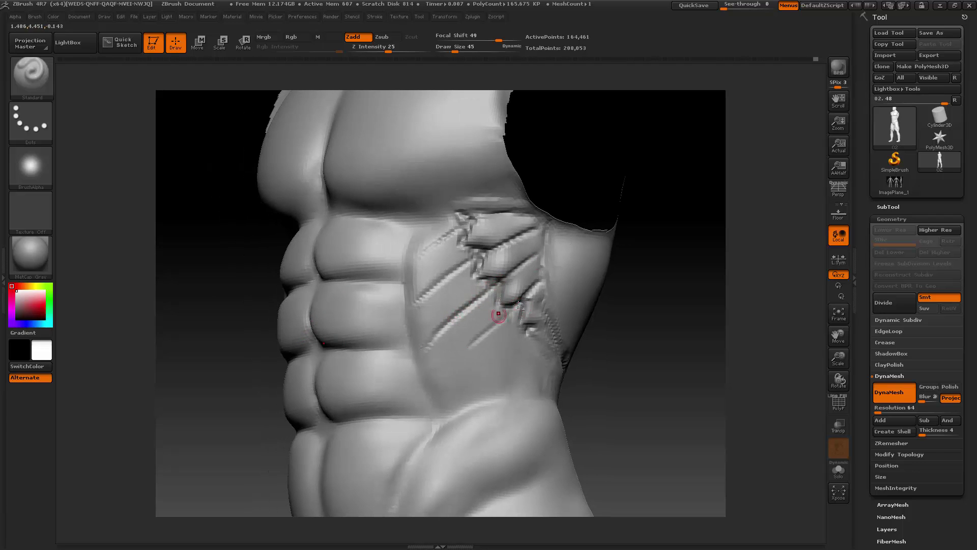
pyautogui.moveTo(510, 309); pyautogui.dragTo(439, 382)
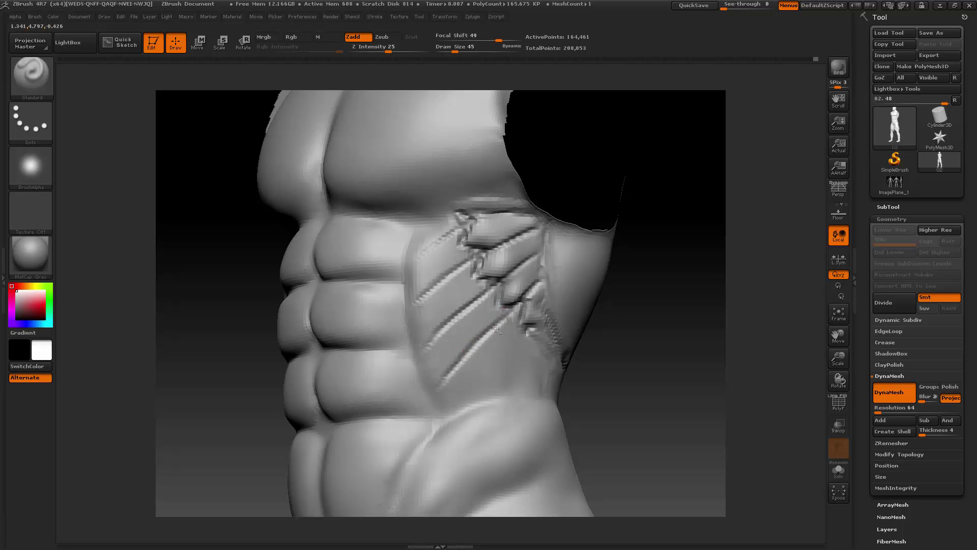
pyautogui.moveTo(532, 329); pyautogui.dragTo(477, 381)
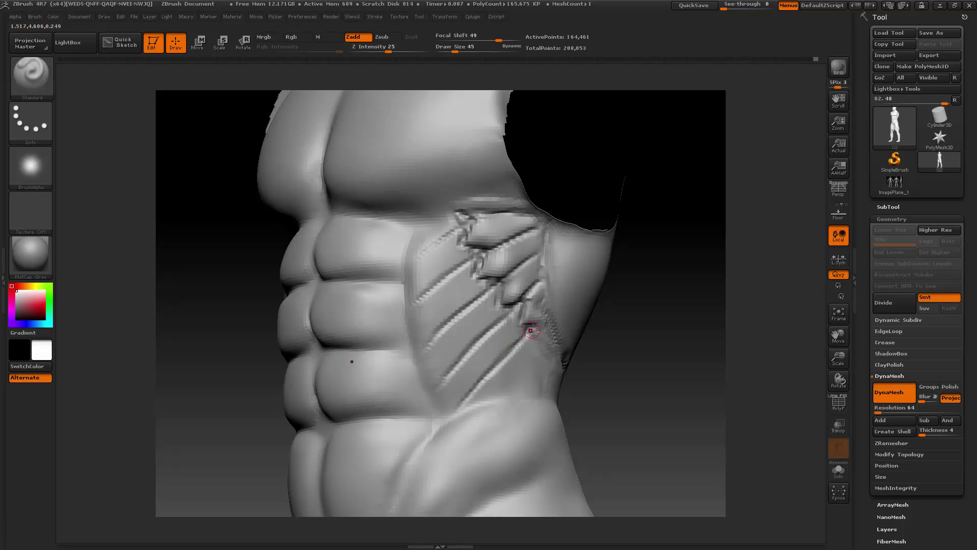
# - Build up the oblique bands between the slanted grooves with the ClayBuildup brush at draw size 86
pyautogui.moveTo(676, 275); pyautogui.dragTo(722, 277)
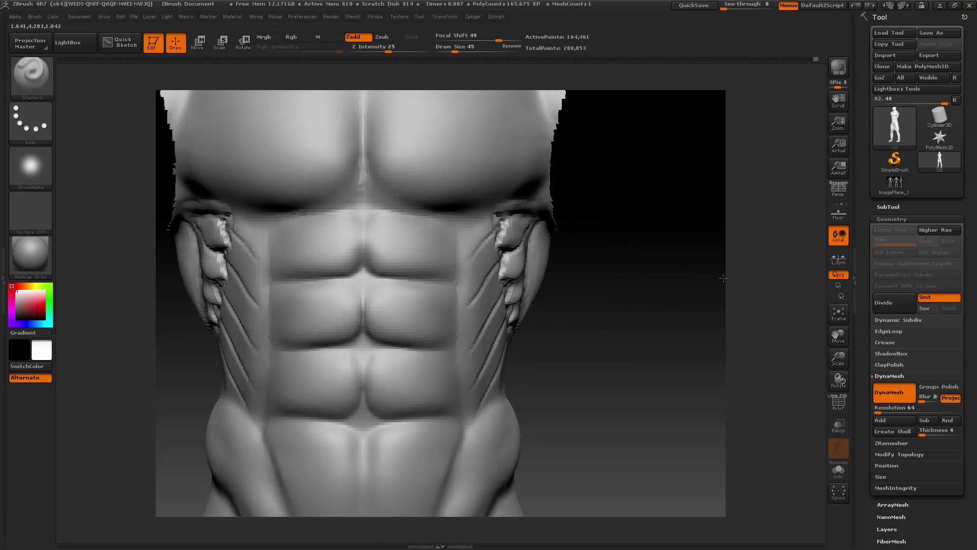
pyautogui.press('space')
pyautogui.click(682, 275)
pyautogui.moveTo(653, 270); pyautogui.dragTo(617, 265)
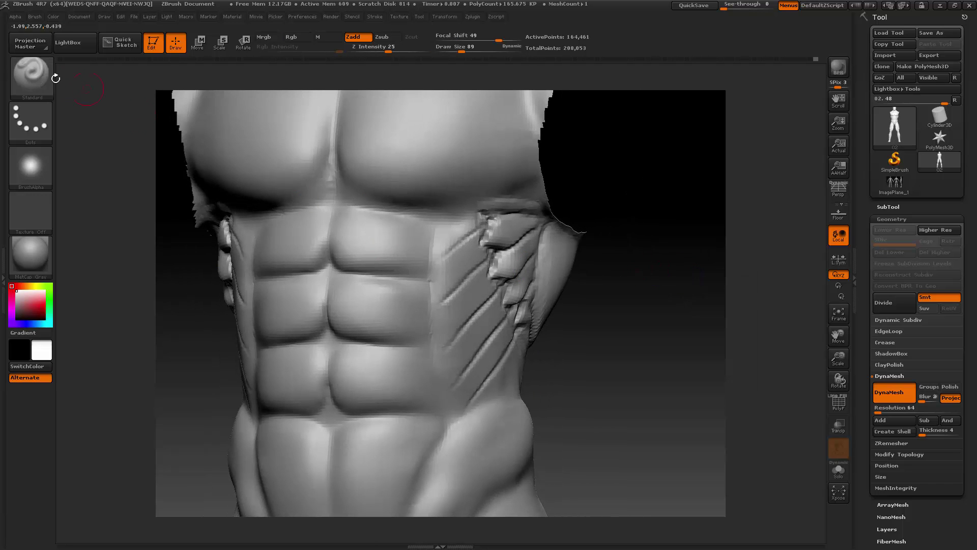
pyautogui.click(31, 82)
pyautogui.click(137, 88)
pyautogui.press('space')
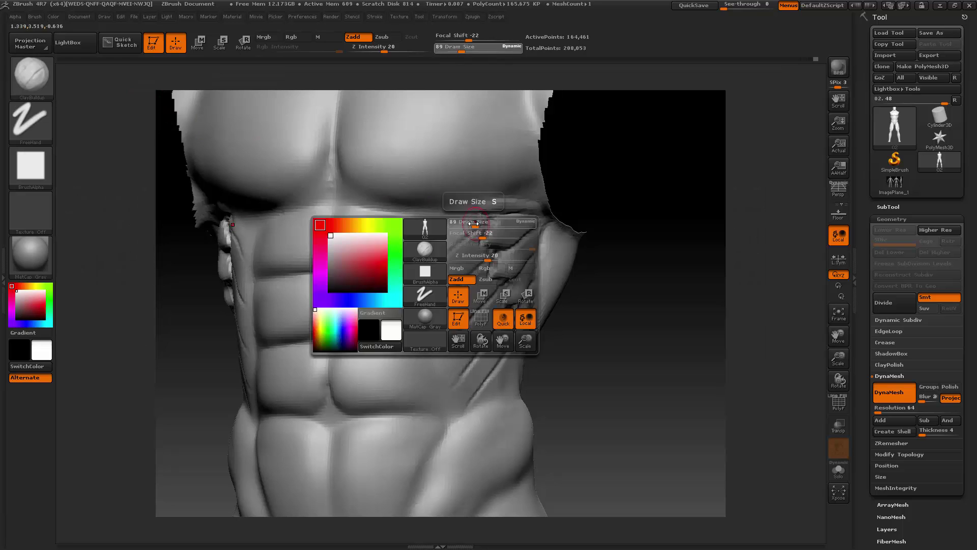
pyautogui.press('space')
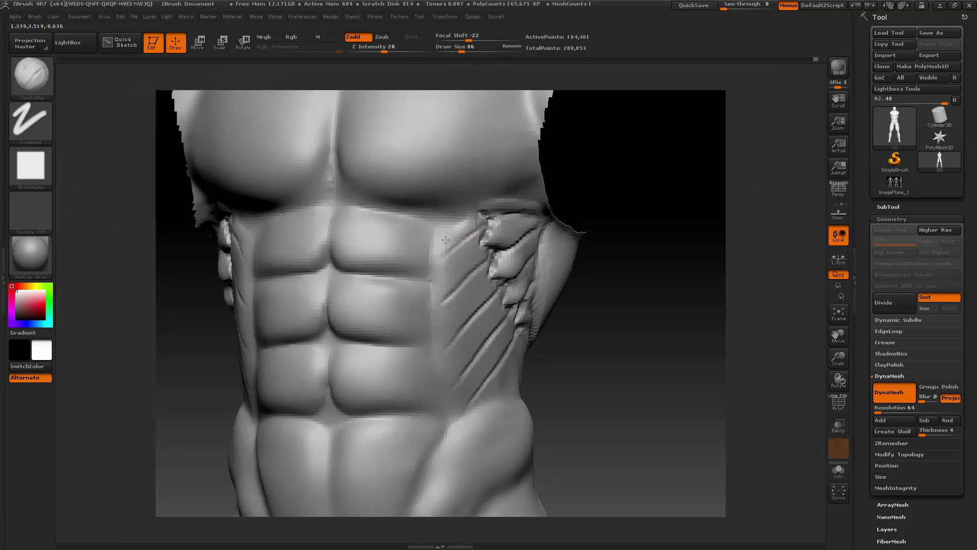
pyautogui.moveTo(441, 232)
pyautogui.mouseDown()
pyautogui.moveTo(434, 293)
pyautogui.moveTo(471, 267)
pyautogui.moveTo(459, 258)
pyautogui.moveTo(451, 264)
pyautogui.moveTo(460, 273)
pyautogui.moveTo(449, 282)
pyautogui.moveTo(463, 310)
pyautogui.moveTo(434, 330)
pyautogui.moveTo(442, 342)
pyautogui.moveTo(439, 317)
pyautogui.moveTo(438, 331)
pyautogui.moveTo(456, 314)
pyautogui.moveTo(466, 318)
pyautogui.moveTo(483, 283)
pyautogui.mouseUp()
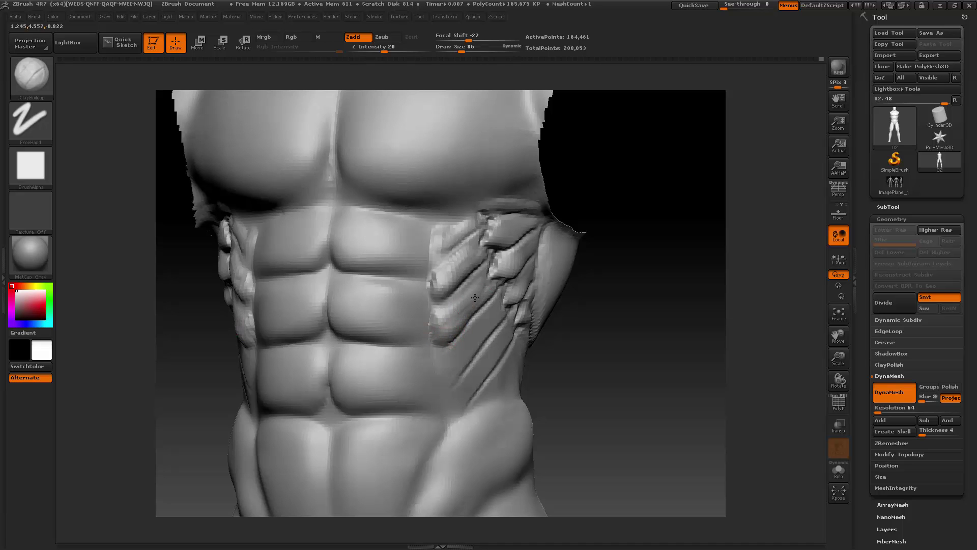
pyautogui.moveTo(639, 250)
pyautogui.mouseDown()
pyautogui.moveTo(491, 283)
pyautogui.moveTo(482, 305)
pyautogui.moveTo(450, 323)
pyautogui.mouseUp()
pyautogui.moveTo(445, 367)
pyautogui.mouseDown()
pyautogui.moveTo(453, 362)
pyautogui.moveTo(453, 375)
pyautogui.moveTo(469, 356)
pyautogui.mouseUp()
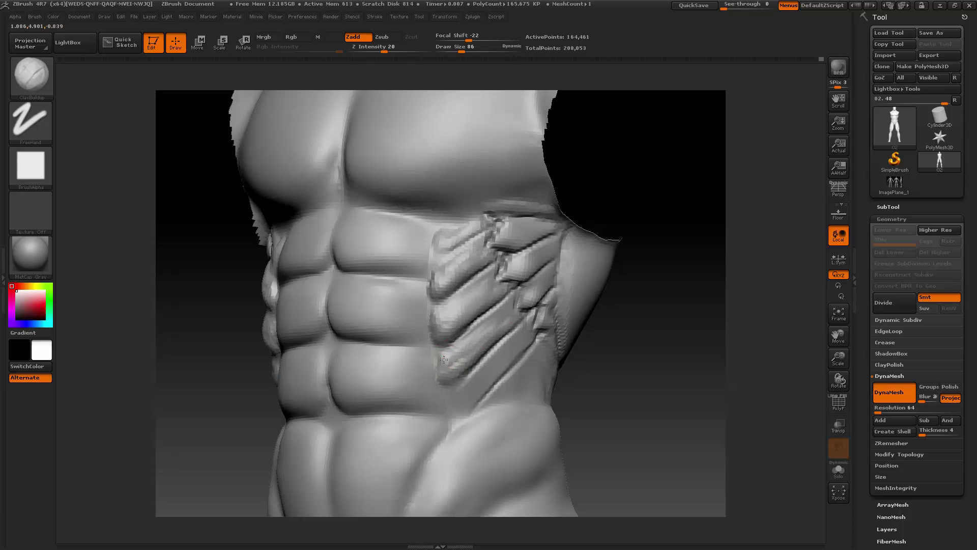
pyautogui.moveTo(473, 349)
pyautogui.mouseDown()
pyautogui.moveTo(499, 327)
pyautogui.moveTo(482, 339)
pyautogui.moveTo(455, 394)
pyautogui.moveTo(522, 349)
pyautogui.moveTo(462, 398)
pyautogui.moveTo(500, 364)
pyautogui.moveTo(502, 321)
pyautogui.mouseUp()
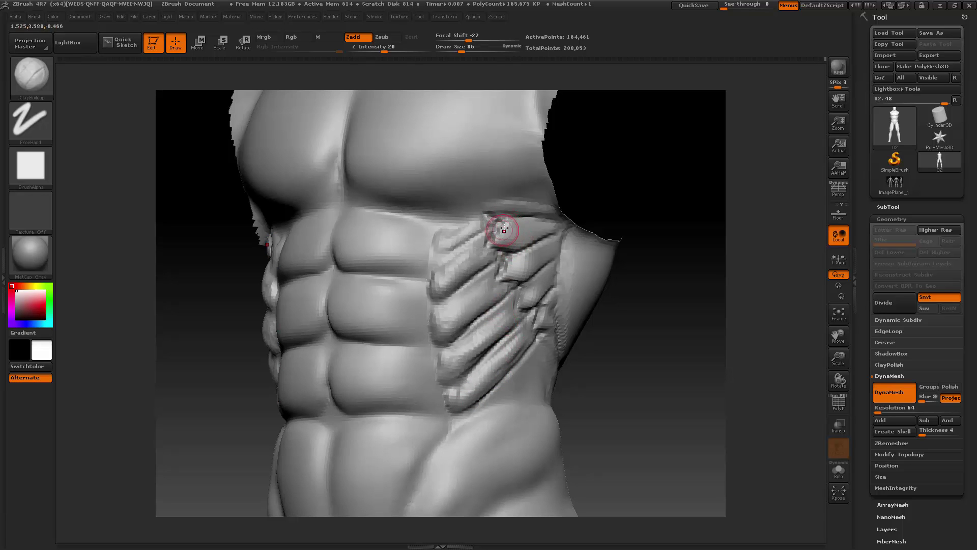
# - Add clay along the serratus tips and check the torso from the front and at an angle
pyautogui.moveTo(503, 230)
pyautogui.mouseDown()
pyautogui.moveTo(490, 241)
pyautogui.moveTo(511, 225)
pyautogui.moveTo(502, 238)
pyautogui.moveTo(507, 263)
pyautogui.moveTo(542, 309)
pyautogui.mouseUp()
pyautogui.keyDown('shift'); pyautogui.moveTo(662, 239); pyautogui.dragTo(678, 250); pyautogui.keyUp('shift')
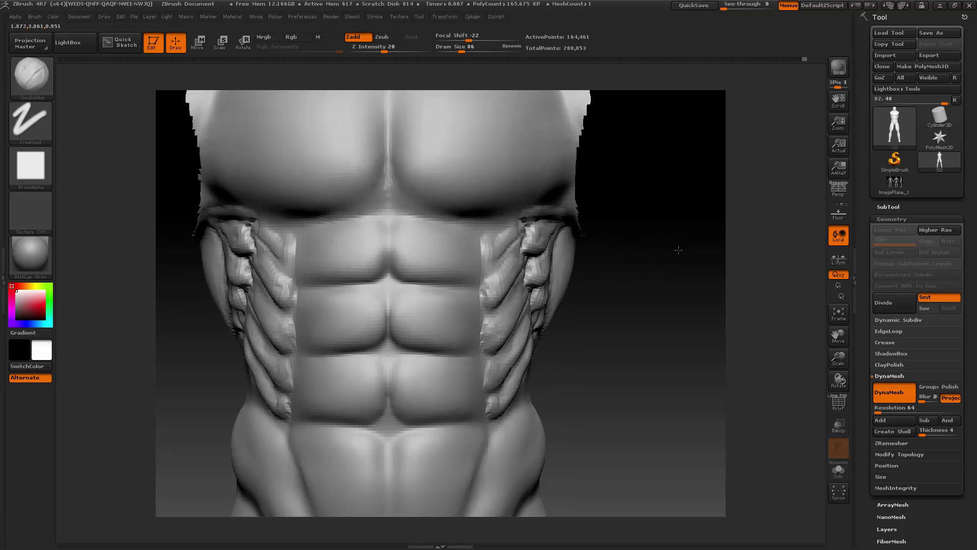
pyautogui.moveTo(839, 359); pyautogui.dragTo(829, 321)
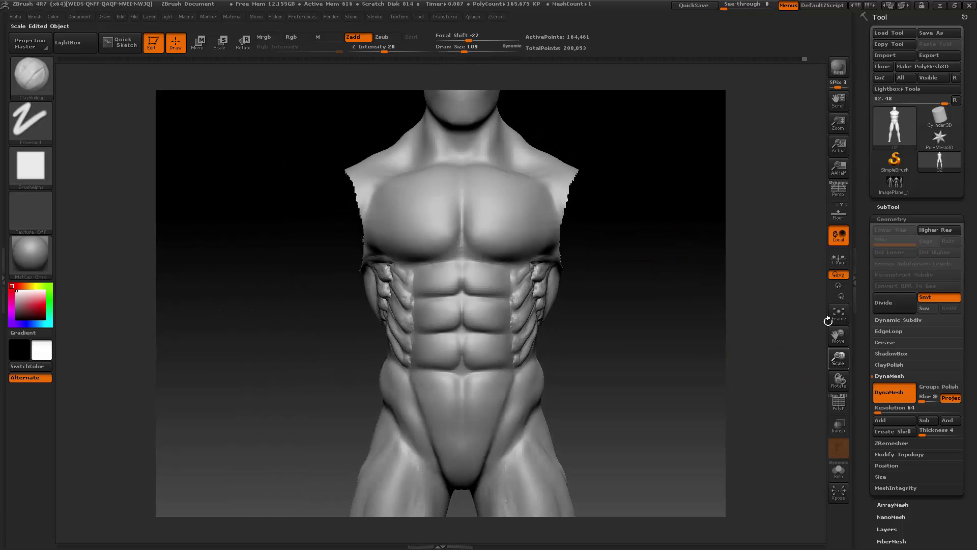
pyautogui.moveTo(713, 336); pyautogui.dragTo(690, 343)
pyautogui.moveTo(842, 358); pyautogui.dragTo(661, 303)
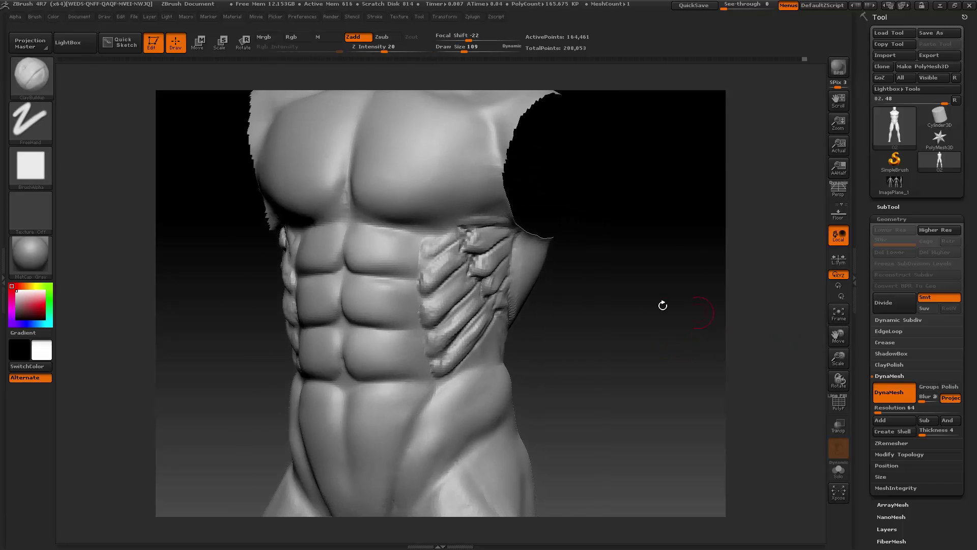
# - Unhide the arms so the whole figure is shown again
pyautogui.press('space')
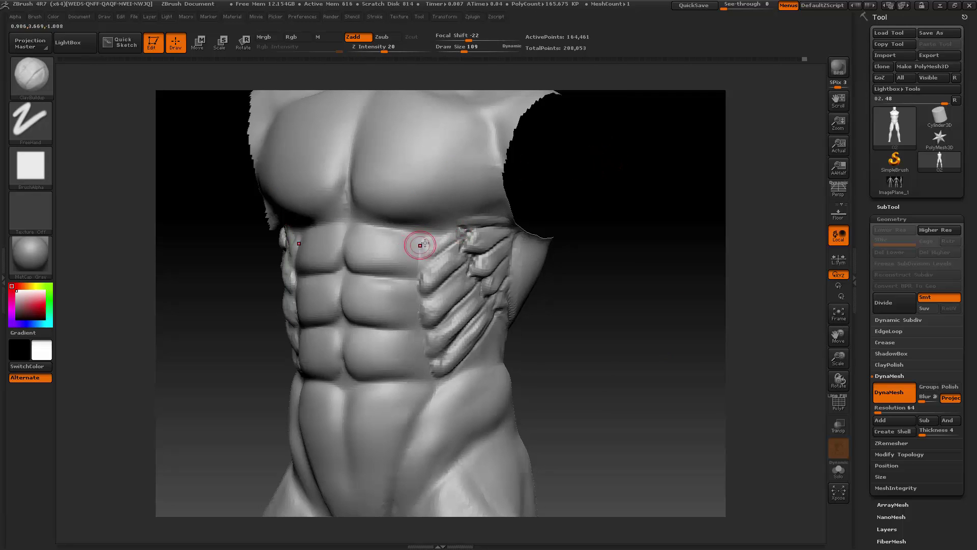
pyautogui.press('shift')
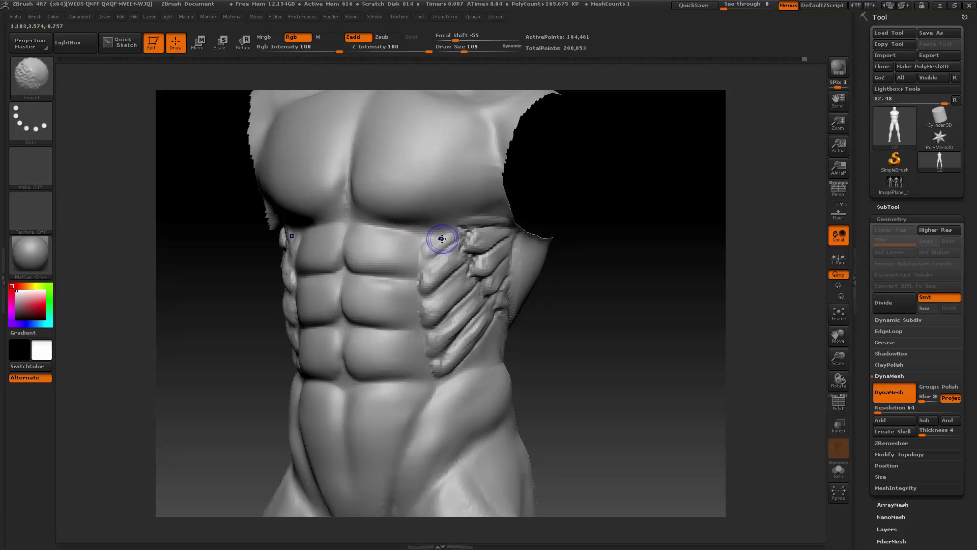
pyautogui.hotkey('ctrl', 'shift')
pyautogui.keyDown('ctrl'); pyautogui.keyDown('shift'); pyautogui.click(228, 317); pyautogui.keyUp('shift'); pyautogui.keyUp('ctrl')
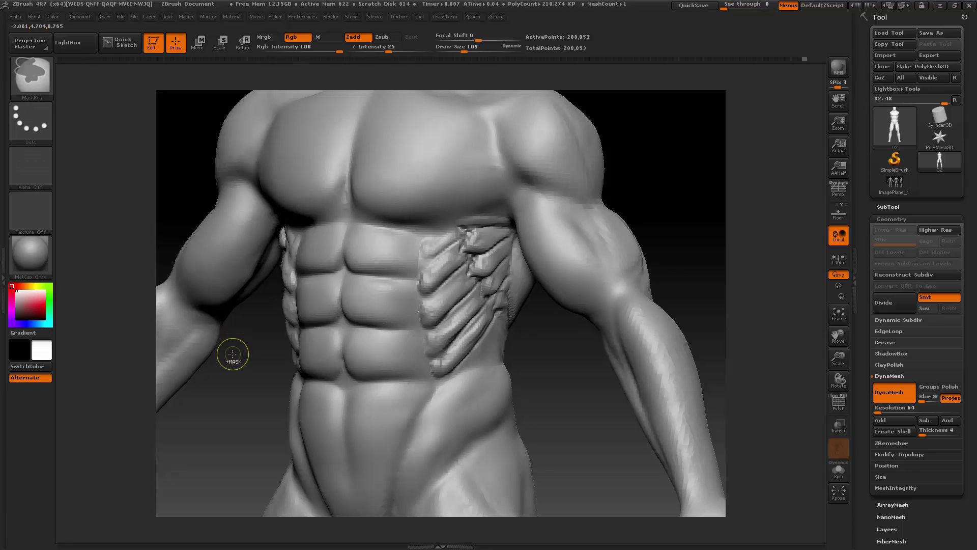
# - Remesh the figure with DynaMesh and hide both arms to expose the sides of the torso
pyautogui.keyDown('ctrl'); pyautogui.moveTo(232, 351); pyautogui.dragTo(248, 367); pyautogui.keyUp('ctrl')
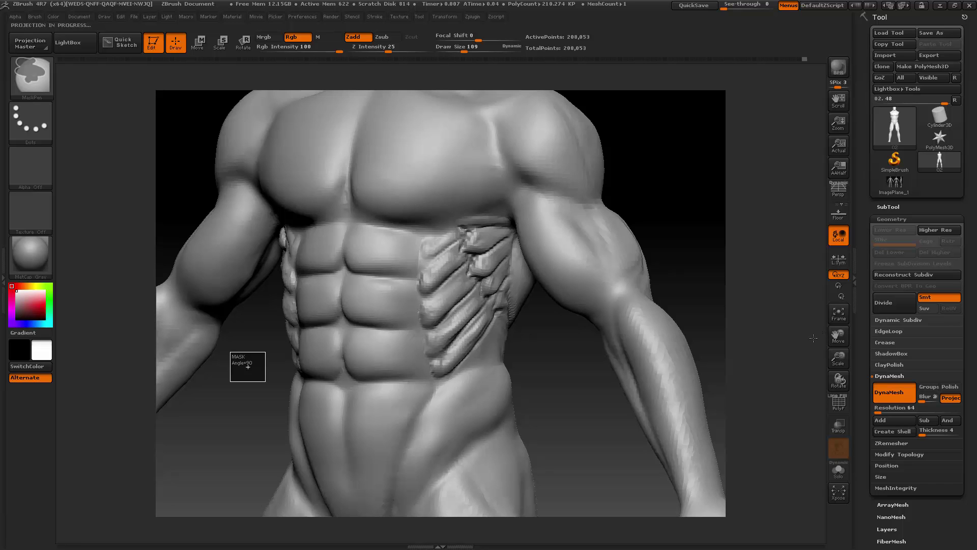
pyautogui.keyDown('ctrl'); pyautogui.moveTo(248, 367); pyautogui.dragTo(264, 379); pyautogui.keyUp('ctrl')
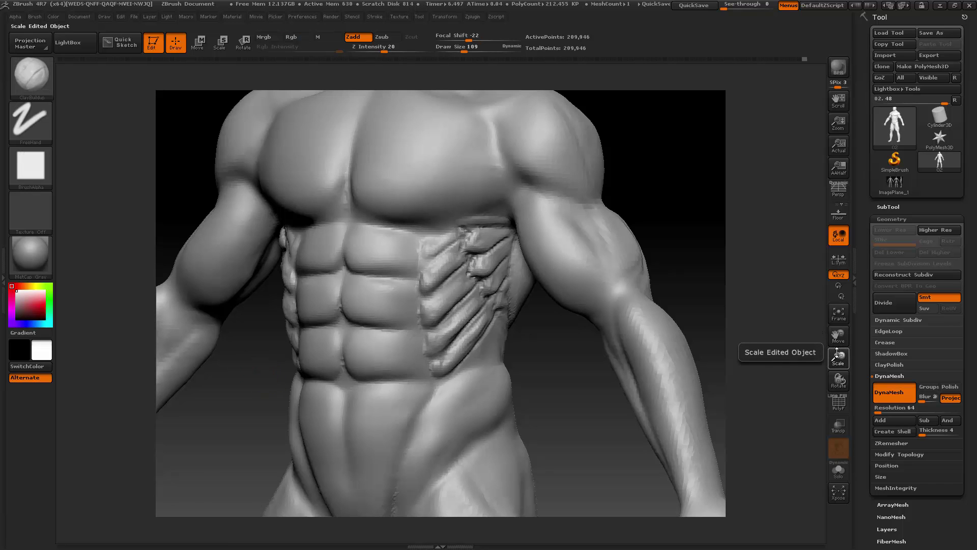
pyautogui.moveTo(839, 357); pyautogui.dragTo(835, 322)
pyautogui.keyDown('shift'); pyautogui.moveTo(698, 332); pyautogui.dragTo(705, 332); pyautogui.keyUp('shift')
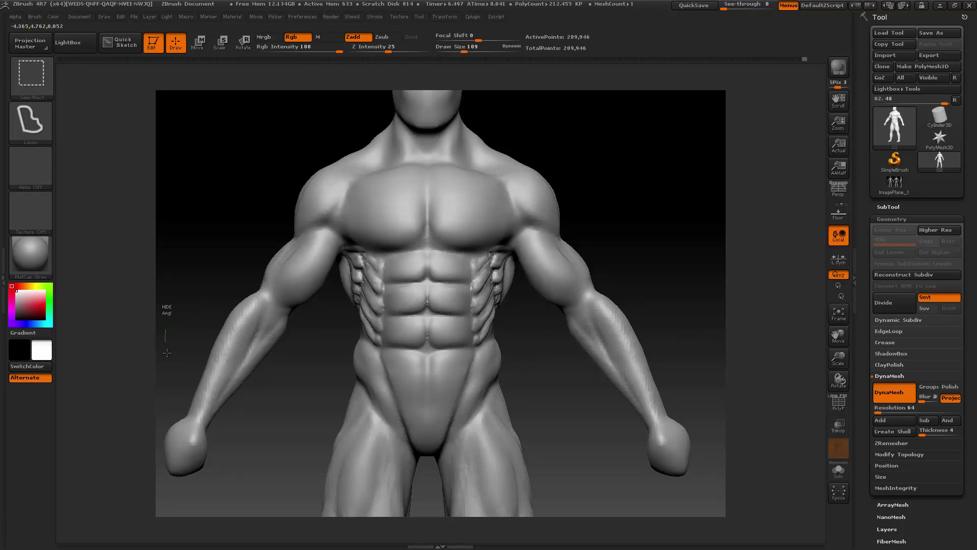
pyautogui.moveTo(166, 316)
pyautogui.keyDown('ctrl'); pyautogui.keyDown('shift'); pyautogui.mouseDown()
pyautogui.moveTo(157, 415)
pyautogui.moveTo(168, 474)
pyautogui.moveTo(324, 323)
pyautogui.moveTo(338, 276)
pyautogui.moveTo(322, 120)
pyautogui.mouseUp(); pyautogui.keyUp('shift'); pyautogui.keyUp('ctrl')
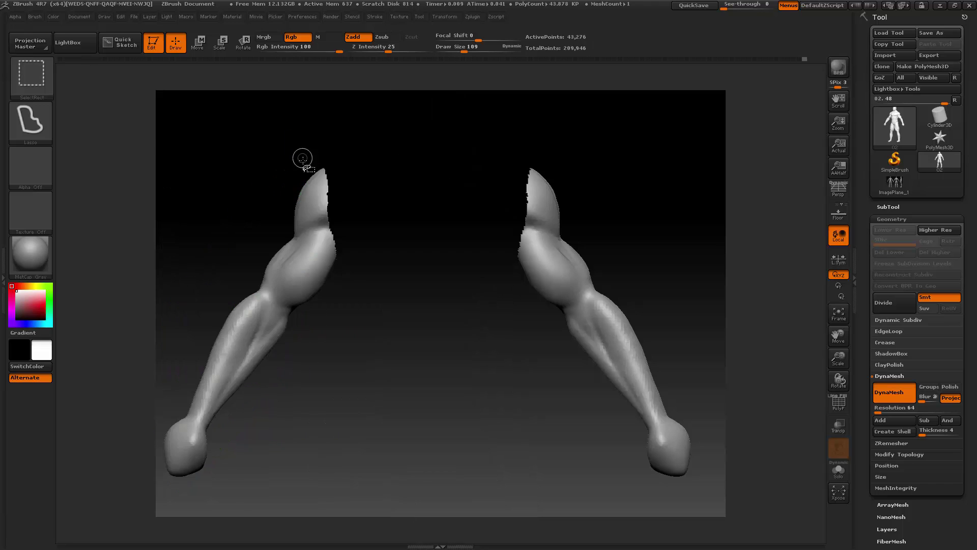
pyautogui.keyDown('ctrl'); pyautogui.keyDown('shift'); pyautogui.click(252, 152); pyautogui.keyUp('shift'); pyautogui.keyUp('ctrl')
# - Smooth the slanted external oblique bands beside the abdominals at draw size 82, down to the lowest band
pyautogui.moveTo(585, 264); pyautogui.dragTo(803, 349)
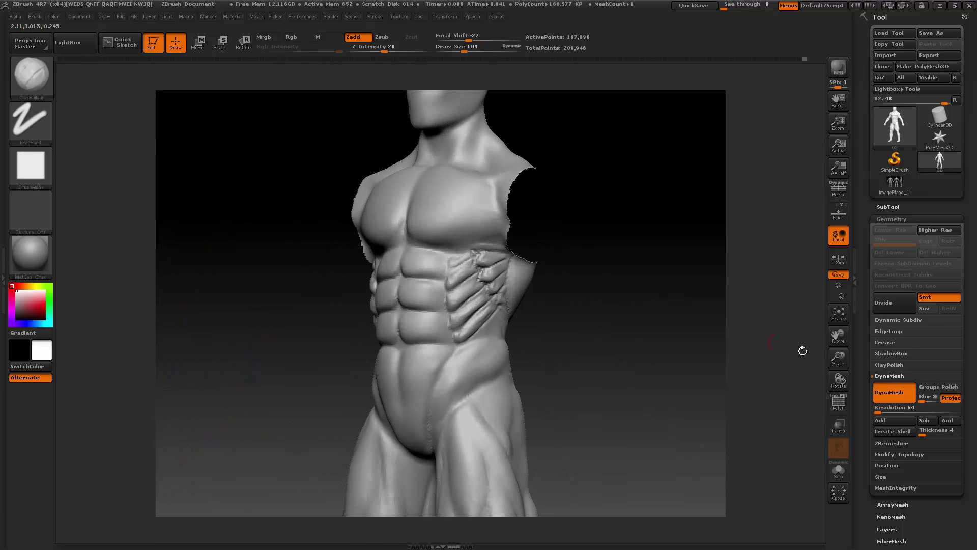
pyautogui.moveTo(846, 393); pyautogui.dragTo(846, 321)
pyautogui.press('space')
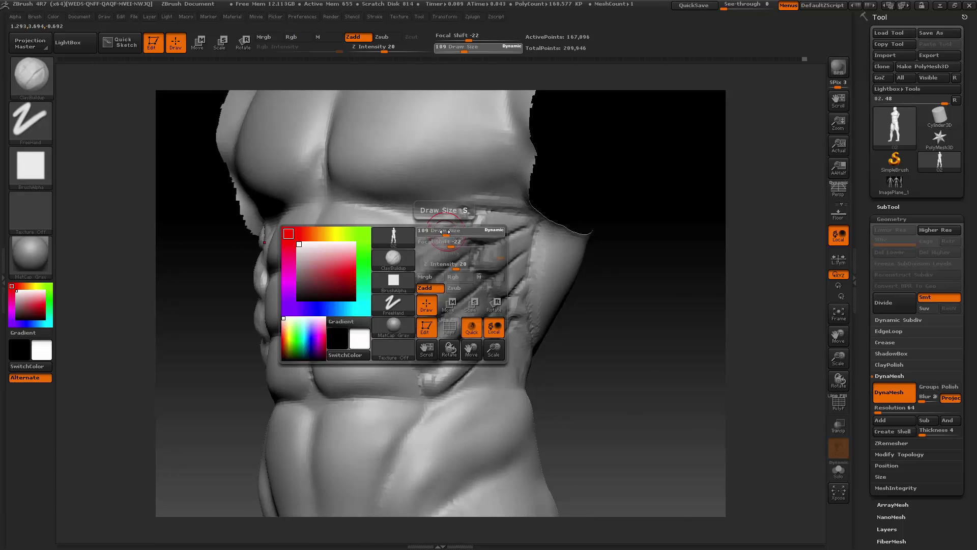
pyautogui.moveTo(462, 233); pyautogui.dragTo(458, 233)
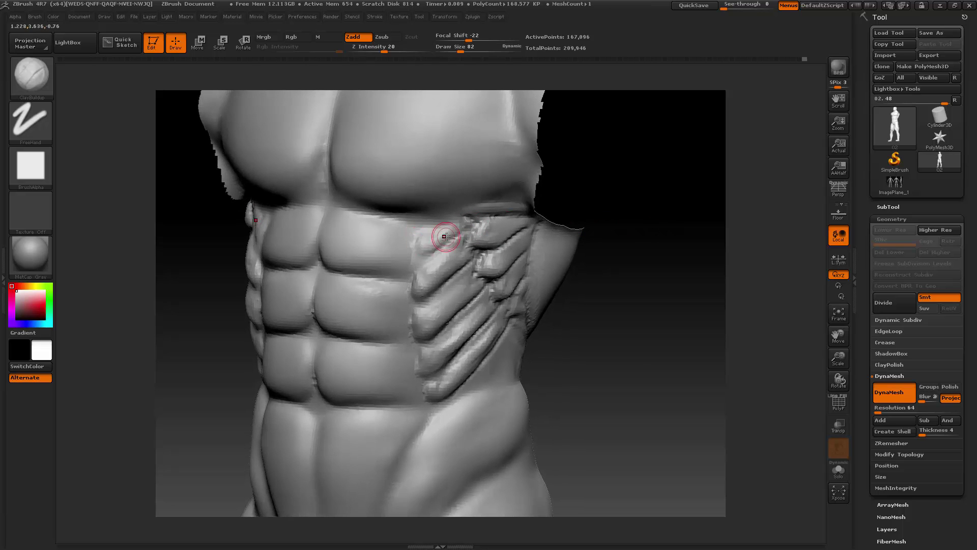
pyautogui.press('shift')
pyautogui.moveTo(447, 235)
pyautogui.keyDown('shift'); pyautogui.mouseDown()
pyautogui.moveTo(447, 227)
pyautogui.moveTo(456, 251)
pyautogui.moveTo(434, 269)
pyautogui.moveTo(450, 256)
pyautogui.mouseUp(); pyautogui.keyUp('shift')
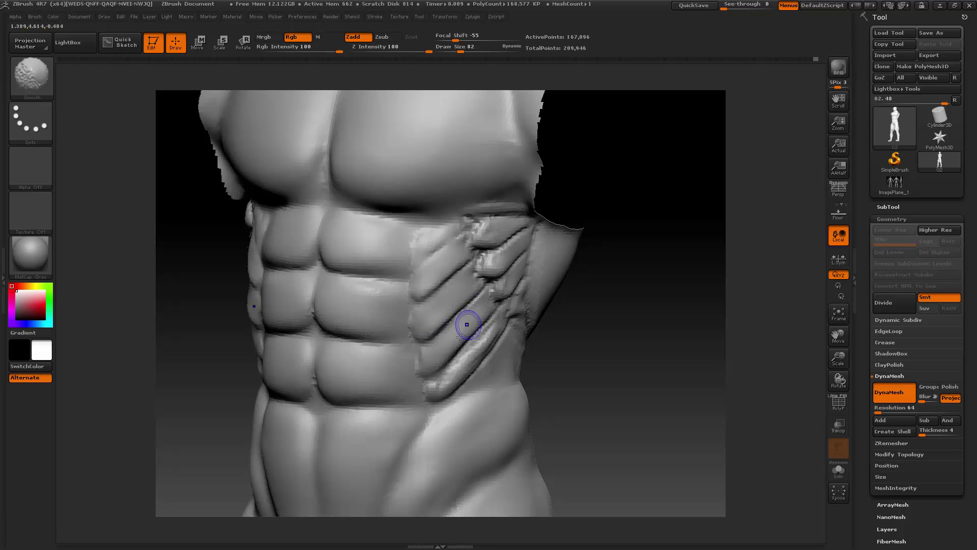
pyautogui.keyDown('shift'); pyautogui.moveTo(443, 349); pyautogui.dragTo(496, 324); pyautogui.keyUp('shift')
pyautogui.moveTo(479, 323)
pyautogui.keyDown('shift'); pyautogui.mouseDown()
pyautogui.moveTo(494, 321)
pyautogui.moveTo(455, 365)
pyautogui.moveTo(501, 331)
pyautogui.mouseUp(); pyautogui.keyUp('shift')
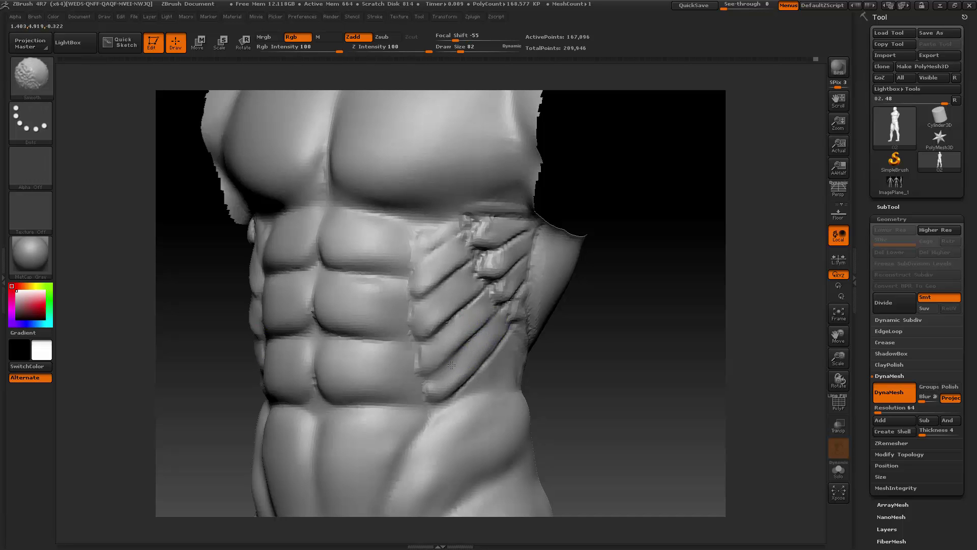
pyautogui.moveTo(604, 299); pyautogui.dragTo(519, 332)
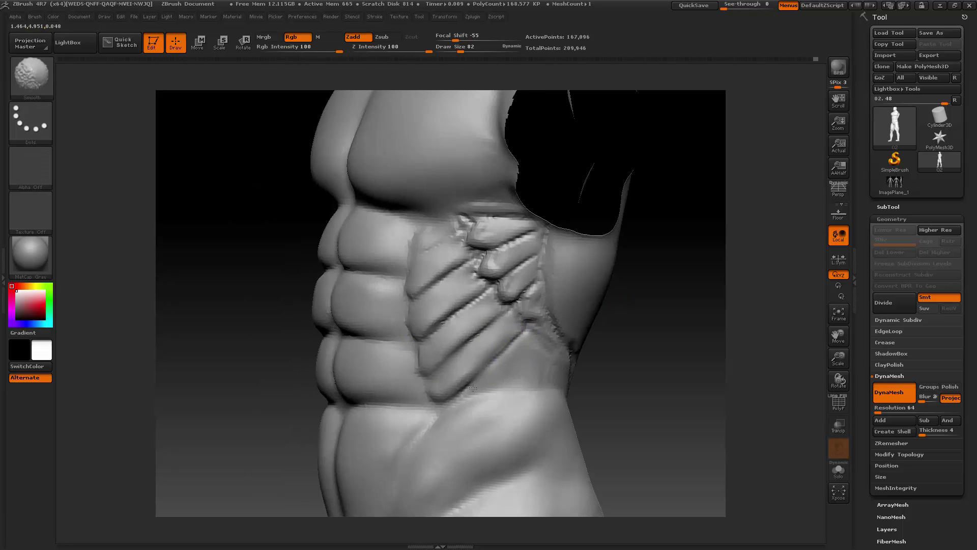
pyautogui.keyDown('shift'); pyautogui.moveTo(473, 388); pyautogui.dragTo(462, 388); pyautogui.keyUp('shift')
# - Smooth the serratus tips below the chest, from the uppermost one down toward the edge of the back muscle
pyautogui.moveTo(613, 290); pyautogui.dragTo(548, 283)
pyautogui.moveTo(524, 231)
pyautogui.keyDown('shift'); pyautogui.mouseDown()
pyautogui.moveTo(480, 225)
pyautogui.moveTo(476, 214)
pyautogui.moveTo(541, 225)
pyautogui.moveTo(519, 250)
pyautogui.moveTo(520, 277)
pyautogui.moveTo(530, 306)
pyautogui.moveTo(546, 300)
pyautogui.mouseUp(); pyautogui.keyUp('shift')
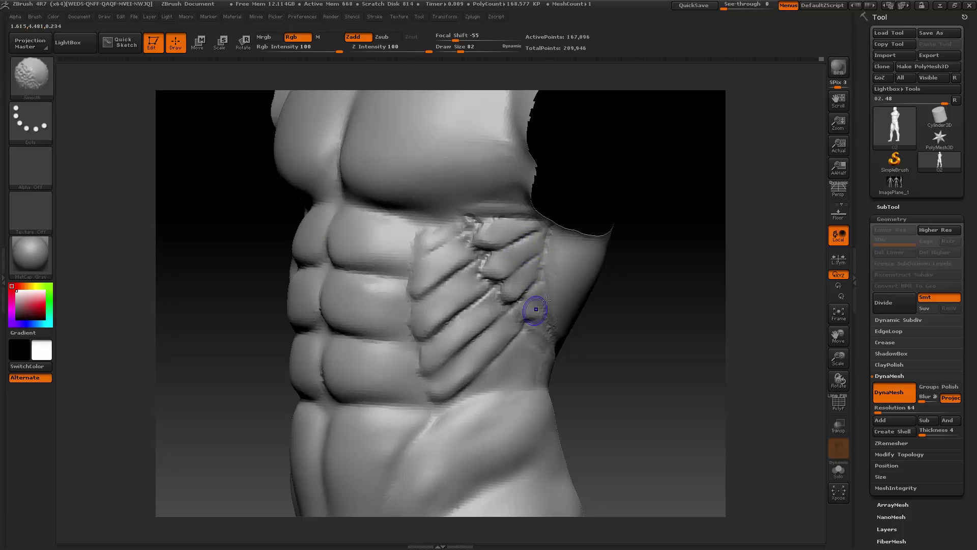
pyautogui.moveTo(639, 275)
pyautogui.mouseDown()
pyautogui.moveTo(685, 267)
pyautogui.moveTo(648, 258)
pyautogui.mouseUp()
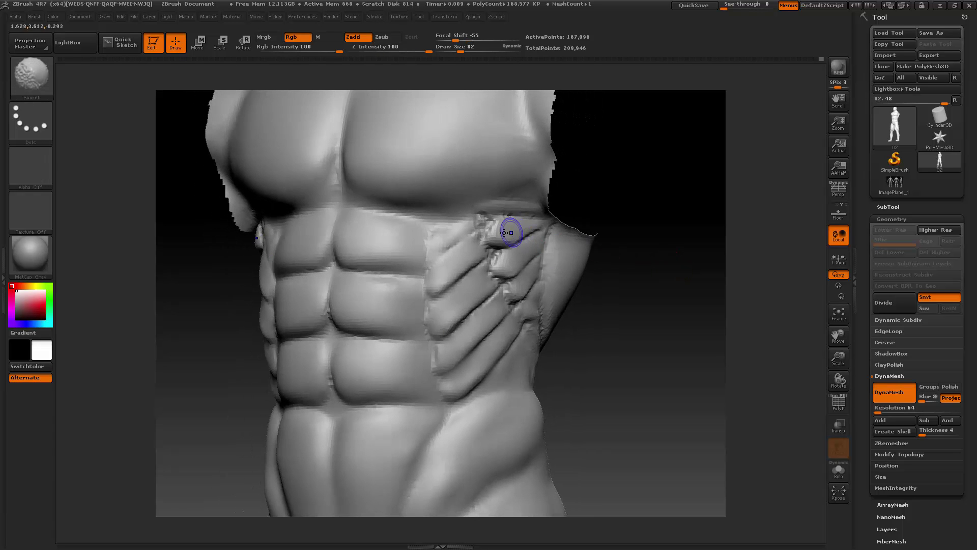
pyautogui.keyDown('shift'); pyautogui.moveTo(504, 233); pyautogui.dragTo(525, 238); pyautogui.keyUp('shift')
pyautogui.moveTo(609, 234); pyautogui.dragTo(566, 239)
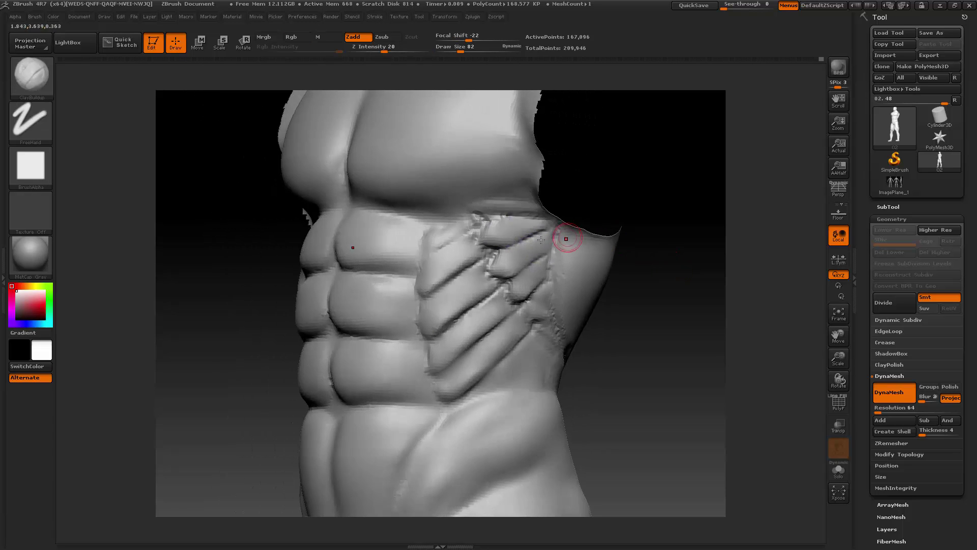
pyautogui.moveTo(506, 233)
pyautogui.keyDown('shift'); pyautogui.mouseDown()
pyautogui.moveTo(502, 225)
pyautogui.moveTo(535, 278)
pyautogui.moveTo(529, 305)
pyautogui.mouseUp(); pyautogui.keyUp('shift')
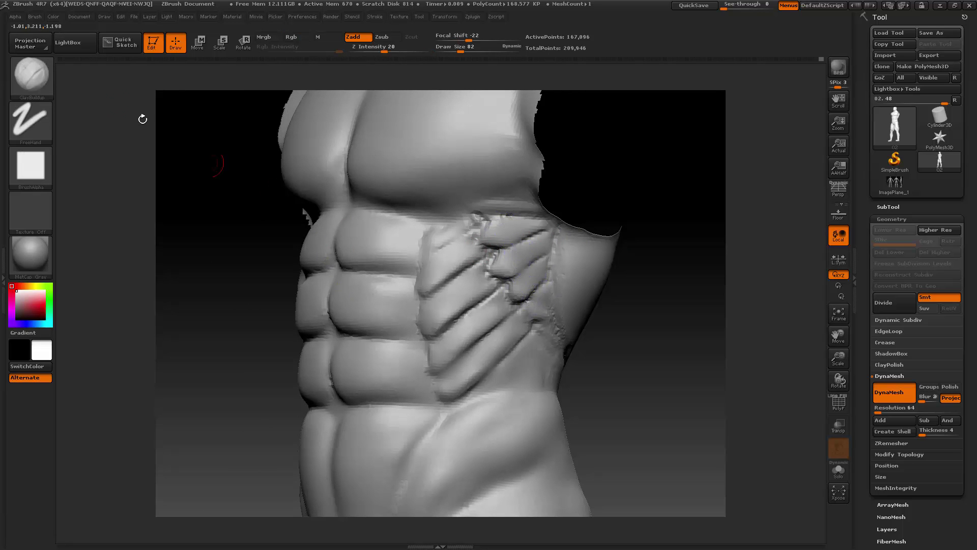
# - Sharpen the grooves between the serratus tips and the upper oblique bands with the Standard brush at draw size 39
pyautogui.press('b')
pyautogui.click(422, 106)
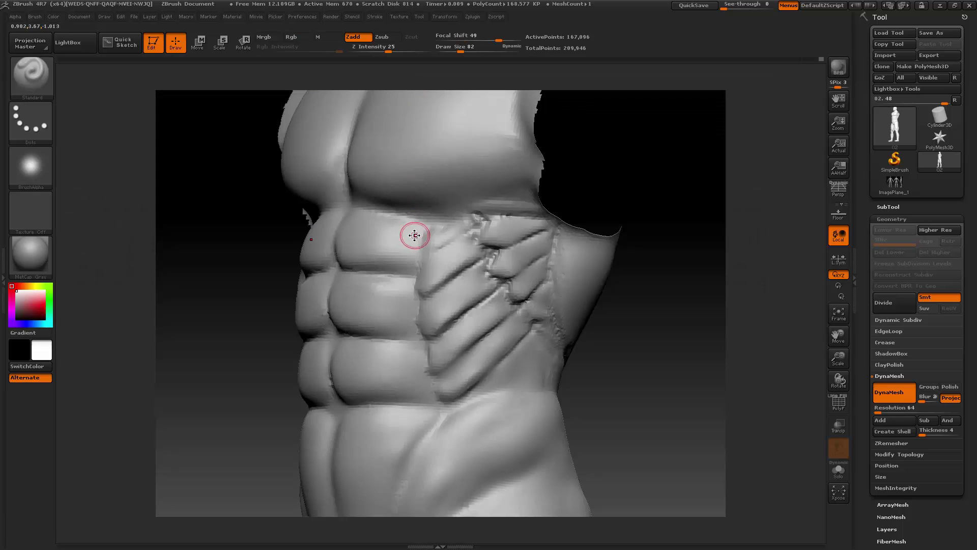
pyautogui.press('space')
pyautogui.moveTo(414, 242); pyautogui.dragTo(406, 243)
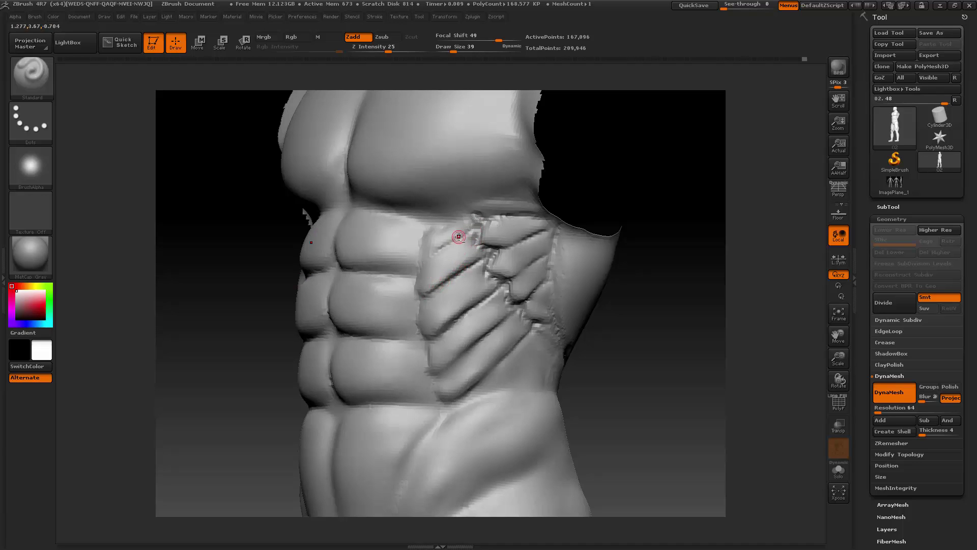
pyautogui.moveTo(459, 237); pyautogui.dragTo(419, 267)
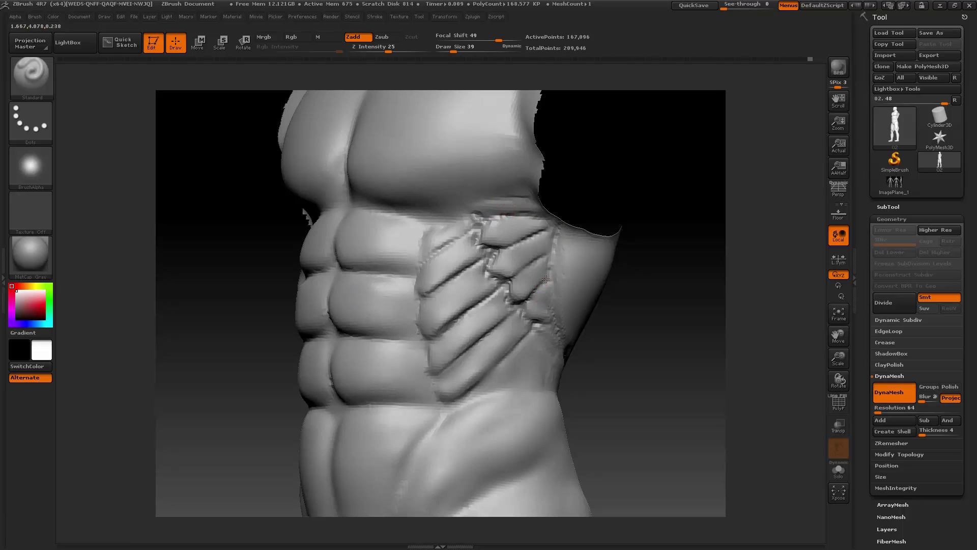
# - Set the draw size to 82 and smooth the inner ends of the oblique strips along the outer edge of the abs
pyautogui.keyDown('shift'); pyautogui.moveTo(597, 284); pyautogui.dragTo(661, 273); pyautogui.keyUp('shift')
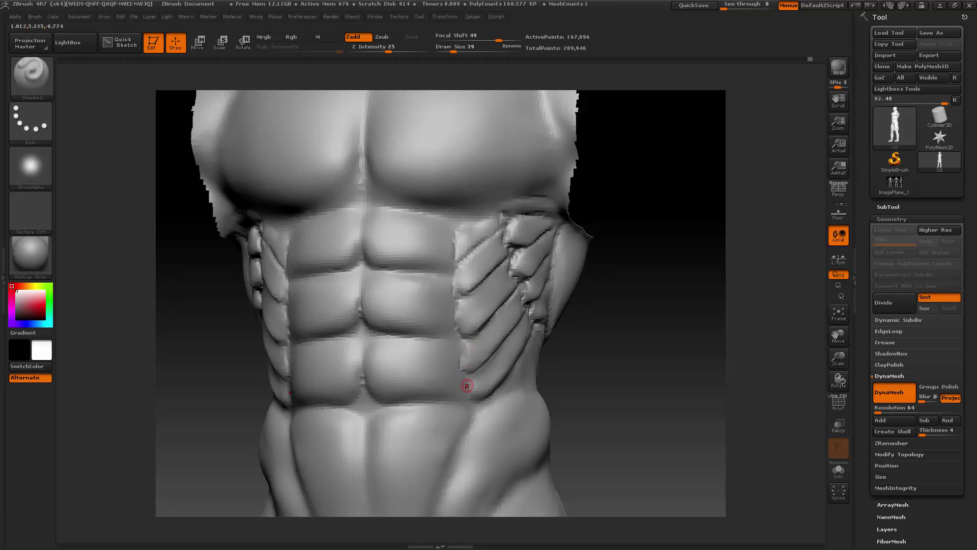
pyautogui.press('space')
pyautogui.moveTo(617, 287)
pyautogui.mouseDown()
pyautogui.moveTo(639, 286)
pyautogui.moveTo(593, 271)
pyautogui.mouseUp()
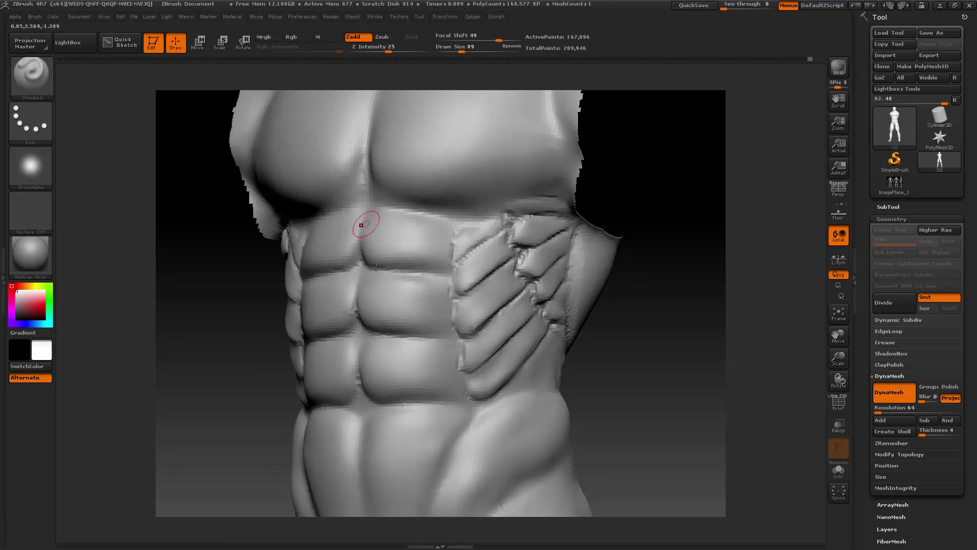
pyautogui.press('shift')
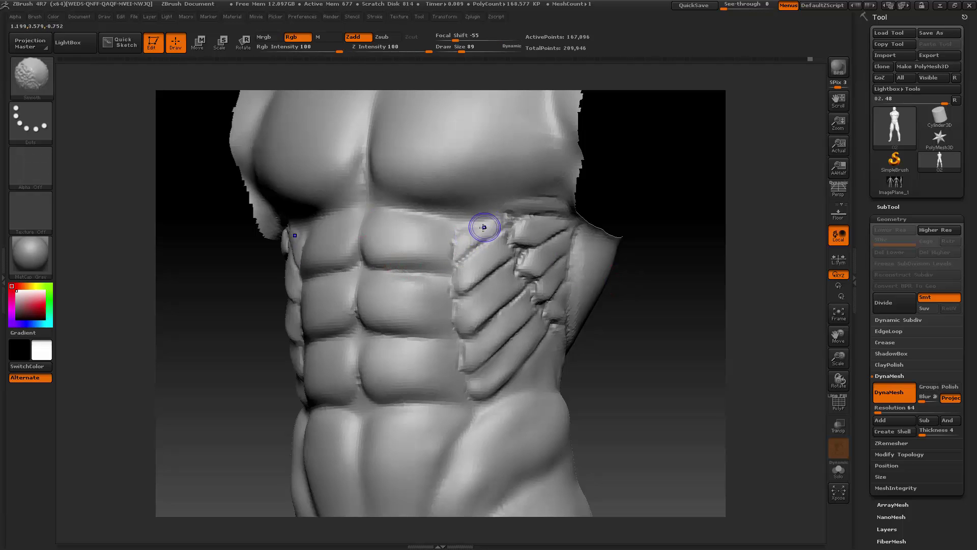
pyautogui.press('space')
pyautogui.moveTo(485, 208); pyautogui.dragTo(472, 208)
pyautogui.press('shift')
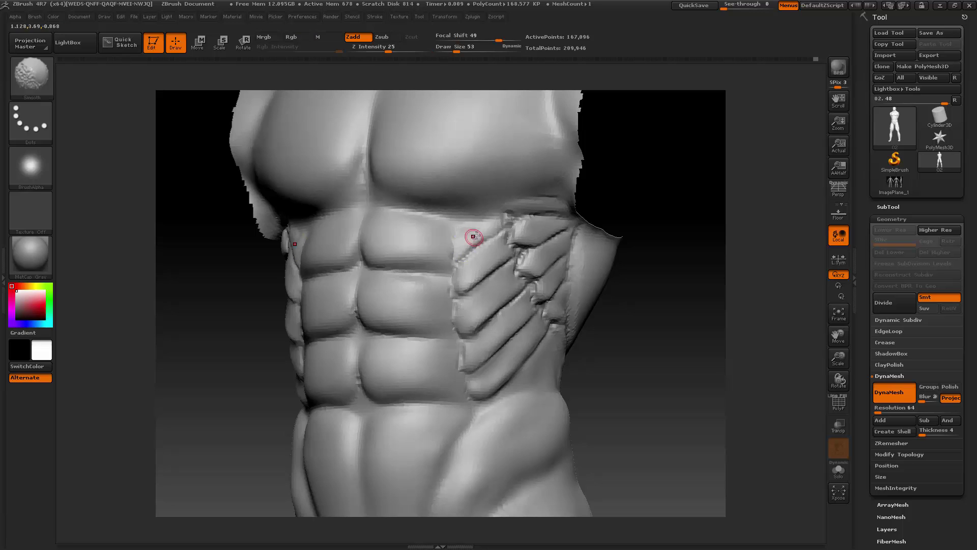
pyautogui.press('space')
pyautogui.moveTo(478, 234)
pyautogui.mouseDown()
pyautogui.moveTo(477, 259)
pyautogui.moveTo(455, 300)
pyautogui.moveTo(453, 241)
pyautogui.mouseUp()
pyautogui.keyDown('shift'); pyautogui.moveTo(451, 315); pyautogui.dragTo(454, 311); pyautogui.keyUp('shift')
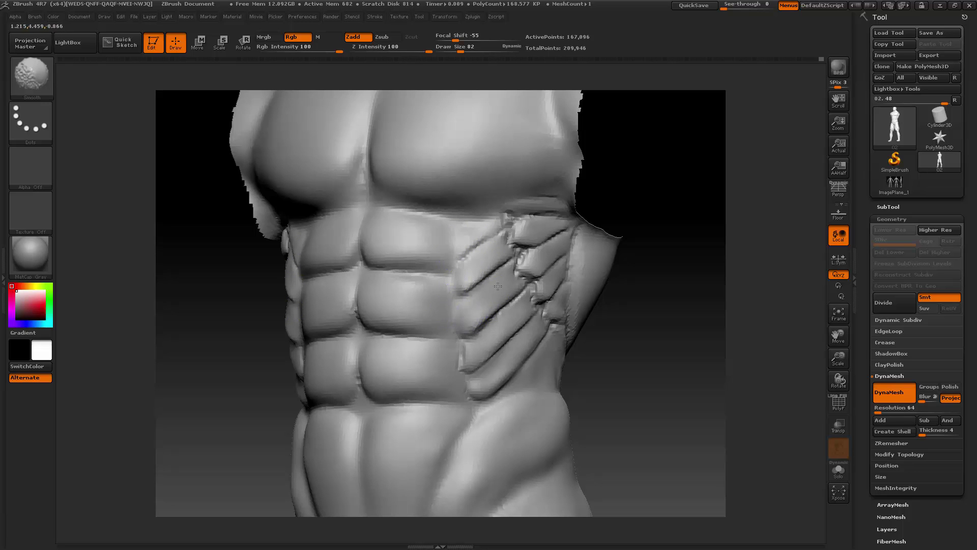
# - Smooth the ridges and grooves of the upper and middle oblique strips beside the abs
pyautogui.keyDown('shift'); pyautogui.moveTo(506, 255); pyautogui.dragTo(467, 286); pyautogui.keyUp('shift')
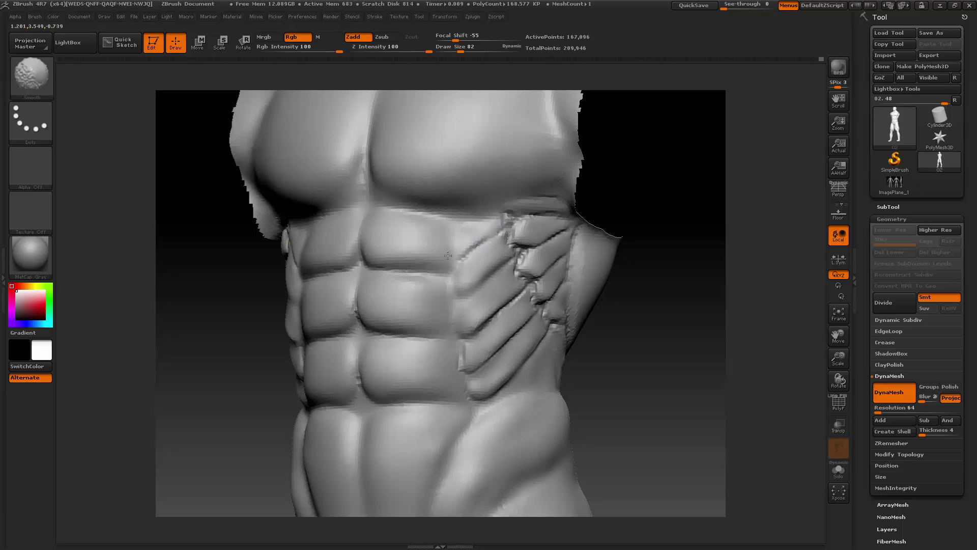
pyautogui.keyDown('shift'); pyautogui.moveTo(463, 276); pyautogui.dragTo(472, 270); pyautogui.keyUp('shift')
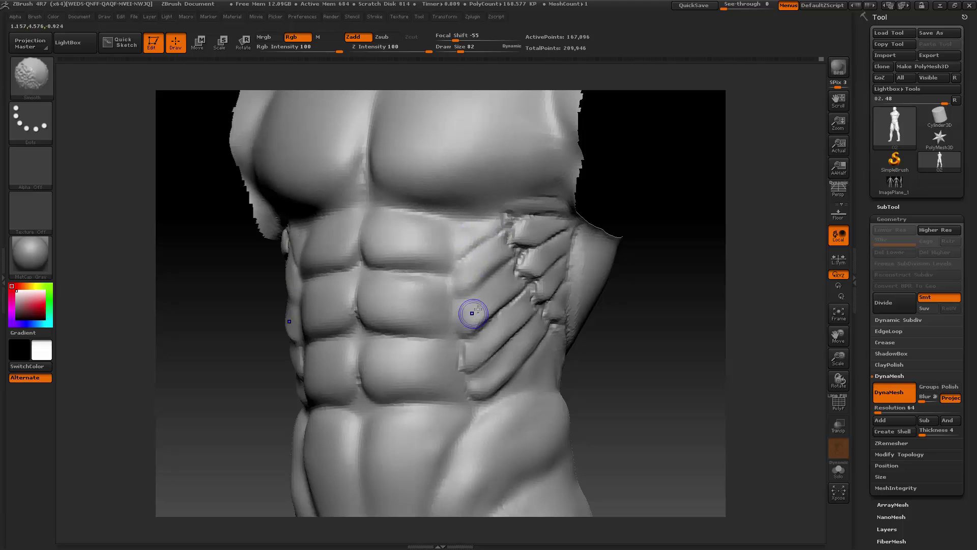
pyautogui.moveTo(497, 299)
pyautogui.keyDown('shift'); pyautogui.mouseDown()
pyautogui.moveTo(463, 324)
pyautogui.moveTo(464, 358)
pyautogui.mouseUp(); pyautogui.keyUp('shift')
pyautogui.keyDown('shift'); pyautogui.moveTo(492, 326); pyautogui.dragTo(518, 300); pyautogui.keyUp('shift')
pyautogui.keyDown('shift'); pyautogui.moveTo(666, 246); pyautogui.dragTo(643, 257); pyautogui.keyUp('shift')
pyautogui.moveTo(492, 305)
pyautogui.keyDown('shift'); pyautogui.mouseDown()
pyautogui.moveTo(480, 277)
pyautogui.moveTo(506, 258)
pyautogui.moveTo(461, 290)
pyautogui.mouseUp(); pyautogui.keyUp('shift')
pyautogui.moveTo(483, 238)
pyautogui.keyDown('shift'); pyautogui.mouseDown()
pyautogui.moveTo(457, 259)
pyautogui.moveTo(480, 269)
pyautogui.moveTo(473, 323)
pyautogui.mouseUp(); pyautogui.keyUp('shift')
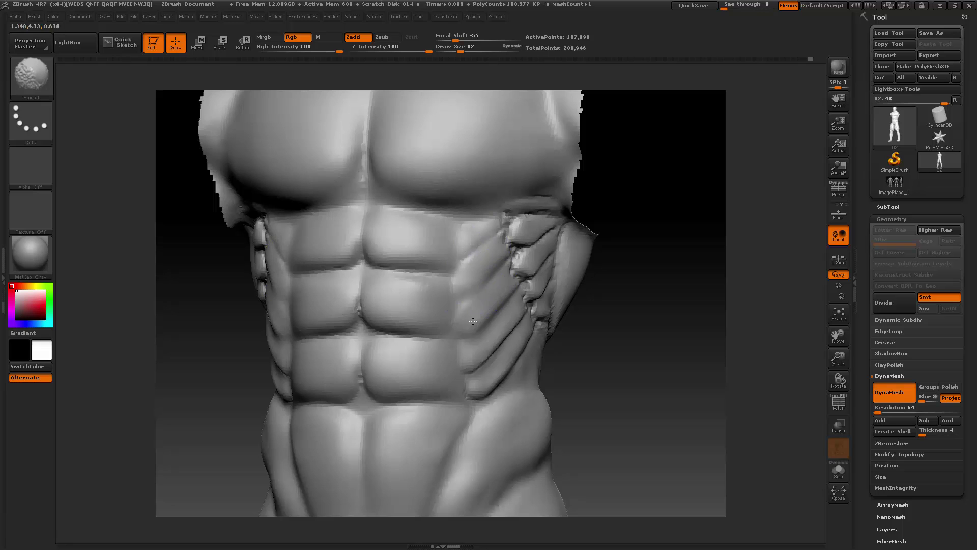
# - Smooth the lower oblique strips and the border where the strips meet the abs
pyautogui.moveTo(626, 258)
pyautogui.mouseDown()
pyautogui.moveTo(493, 316)
pyautogui.moveTo(478, 351)
pyautogui.mouseUp()
pyautogui.moveTo(541, 328)
pyautogui.keyDown('shift'); pyautogui.mouseDown()
pyautogui.moveTo(498, 356)
pyautogui.moveTo(518, 352)
pyautogui.mouseUp(); pyautogui.keyUp('shift')
pyautogui.keyDown('shift'); pyautogui.moveTo(483, 389); pyautogui.dragTo(479, 392); pyautogui.keyUp('shift')
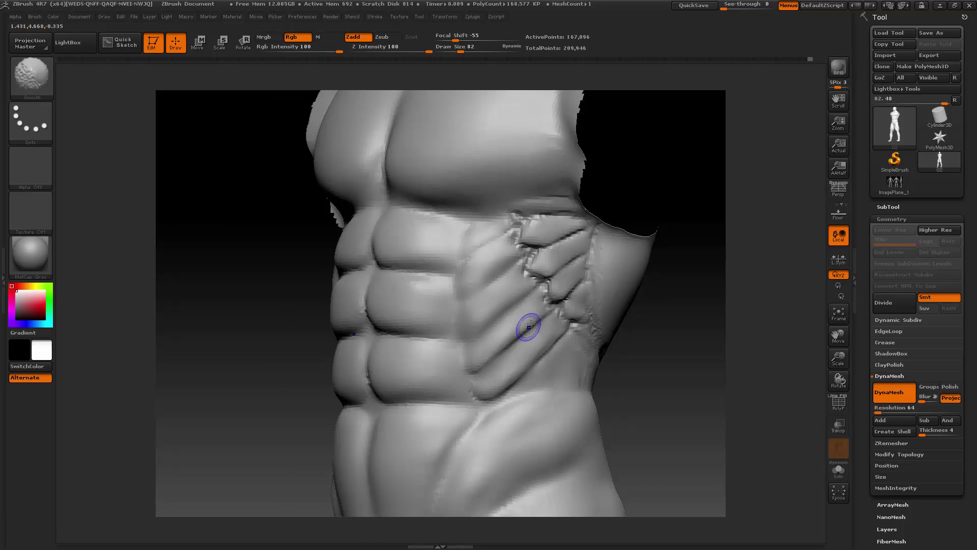
pyautogui.moveTo(528, 328)
pyautogui.keyDown('shift'); pyautogui.mouseDown()
pyautogui.moveTo(504, 348)
pyautogui.moveTo(509, 327)
pyautogui.moveTo(482, 349)
pyautogui.moveTo(480, 379)
pyautogui.mouseUp(); pyautogui.keyUp('shift')
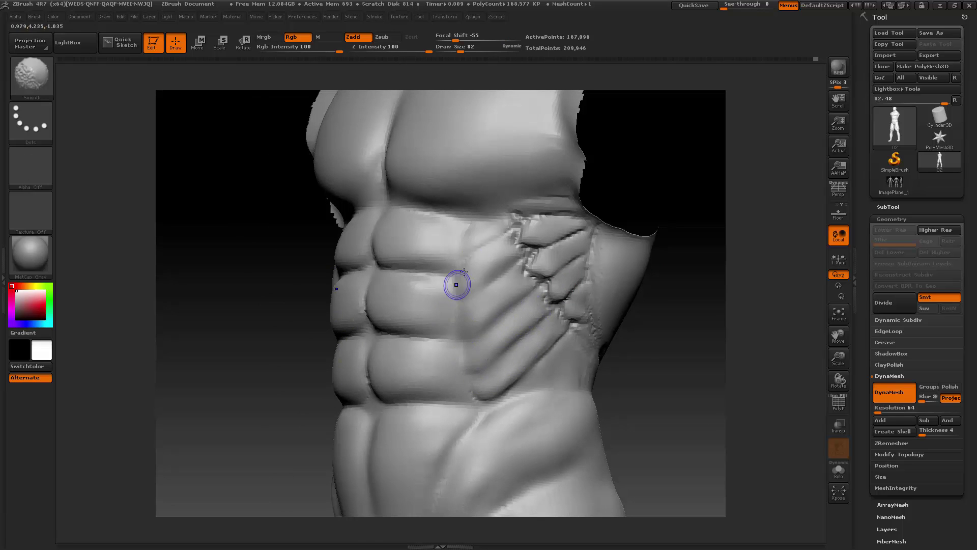
pyautogui.moveTo(456, 283)
pyautogui.keyDown('shift'); pyautogui.mouseDown()
pyautogui.moveTo(490, 261)
pyautogui.moveTo(480, 258)
pyautogui.moveTo(465, 280)
pyautogui.mouseUp(); pyautogui.keyUp('shift')
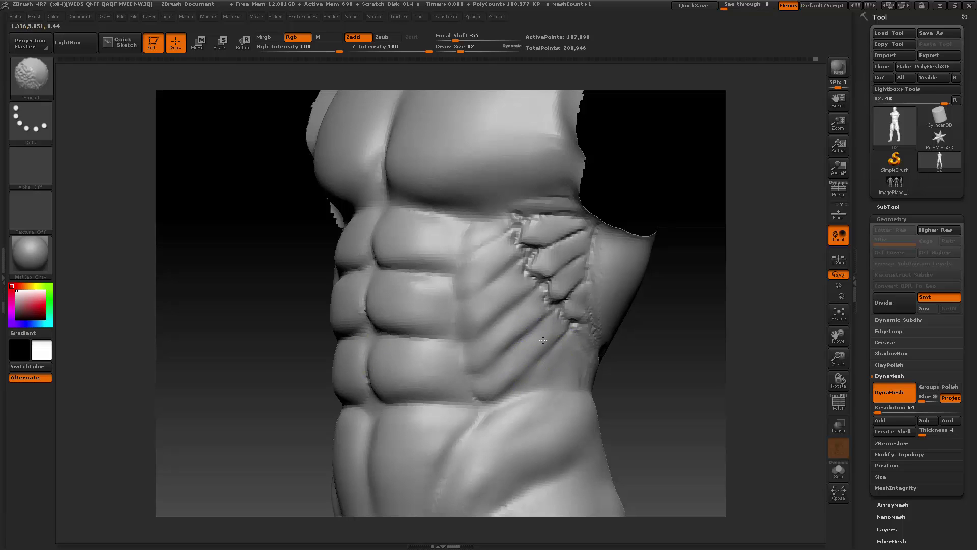
# - Tighten the front edges of the upper serratus segments below the chest with the Pinch brush at draw size 59
pyautogui.moveTo(666, 278)
pyautogui.mouseDown()
pyautogui.moveTo(695, 278)
pyautogui.moveTo(614, 277)
pyautogui.mouseUp()
pyautogui.rightClick(550, 250)
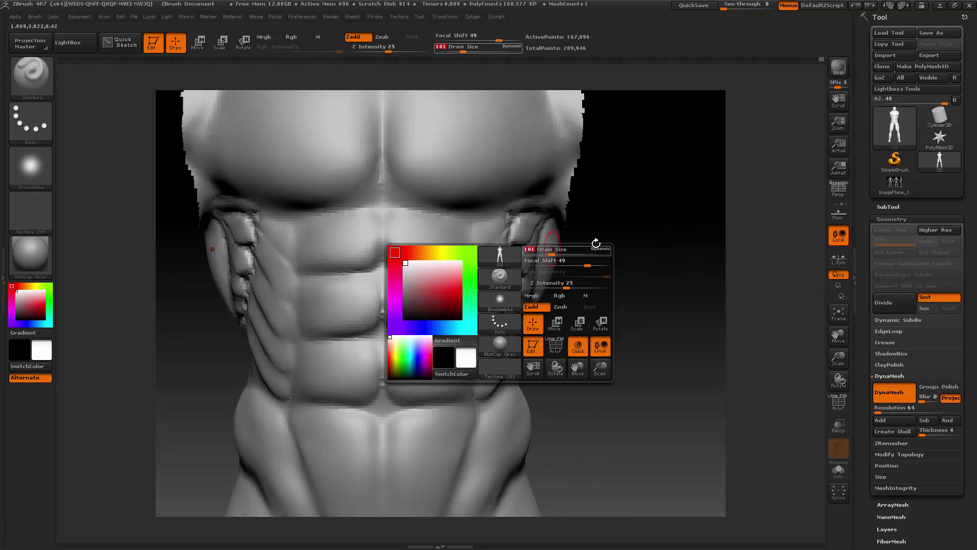
pyautogui.moveTo(593, 242)
pyautogui.mouseDown()
pyautogui.moveTo(493, 271)
pyautogui.moveTo(489, 259)
pyautogui.mouseUp()
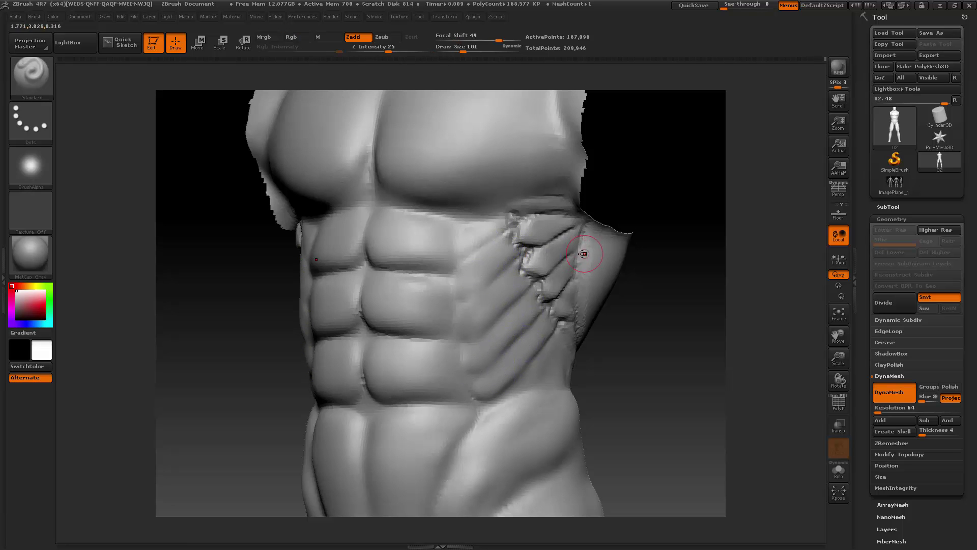
pyautogui.press('space')
pyautogui.moveTo(748, 323)
pyautogui.mouseDown()
pyautogui.moveTo(803, 343)
pyautogui.moveTo(667, 321)
pyautogui.mouseUp()
pyautogui.moveTo(838, 357)
pyautogui.mouseDown()
pyautogui.moveTo(840, 327)
pyautogui.moveTo(836, 355)
pyautogui.mouseUp()
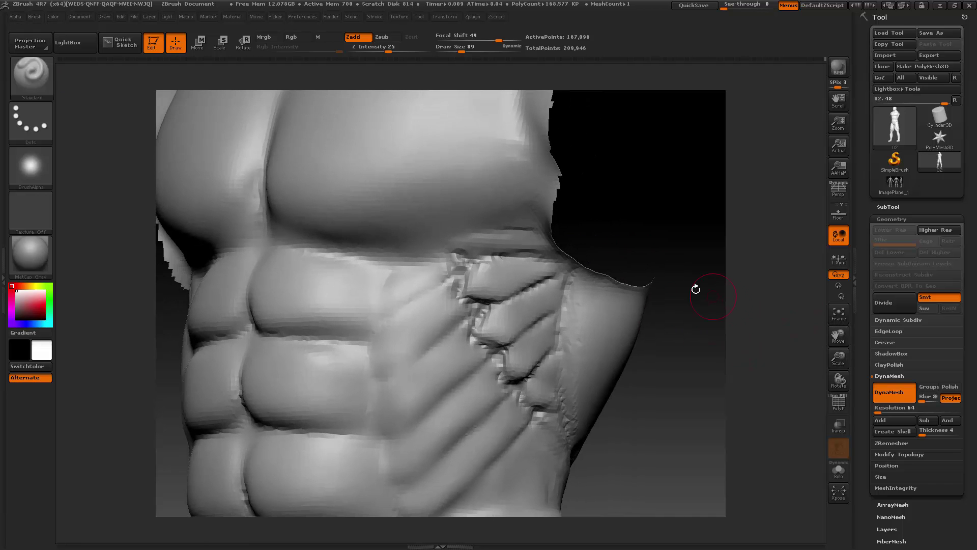
pyautogui.click(31, 72)
pyautogui.click(269, 87)
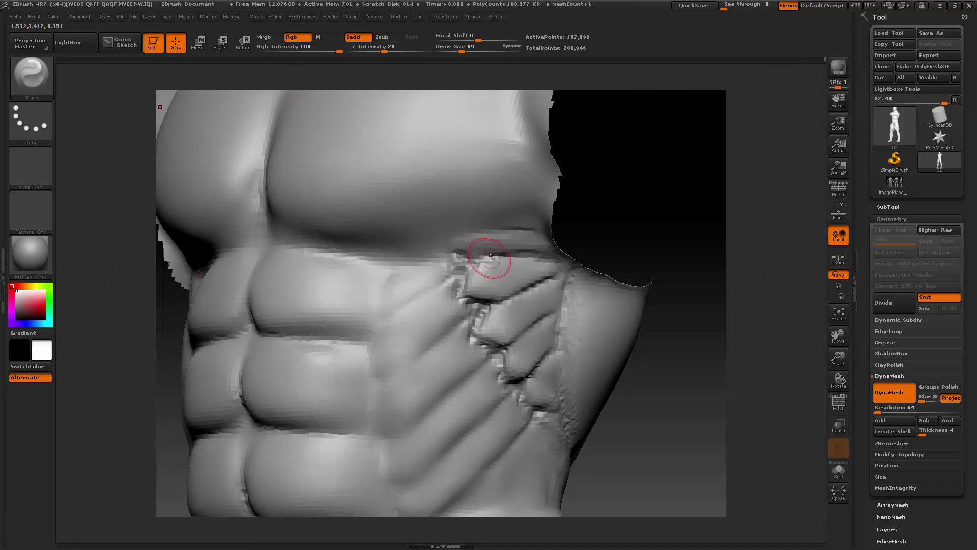
pyautogui.press('space')
pyautogui.moveTo(488, 259)
pyautogui.mouseDown()
pyautogui.moveTo(463, 279)
pyautogui.moveTo(484, 309)
pyautogui.moveTo(469, 339)
pyautogui.moveTo(495, 350)
pyautogui.moveTo(484, 348)
pyautogui.moveTo(482, 307)
pyautogui.moveTo(461, 296)
pyautogui.moveTo(458, 262)
pyautogui.moveTo(471, 275)
pyautogui.moveTo(487, 260)
pyautogui.moveTo(500, 263)
pyautogui.moveTo(535, 284)
pyautogui.moveTo(524, 289)
pyautogui.mouseUp()
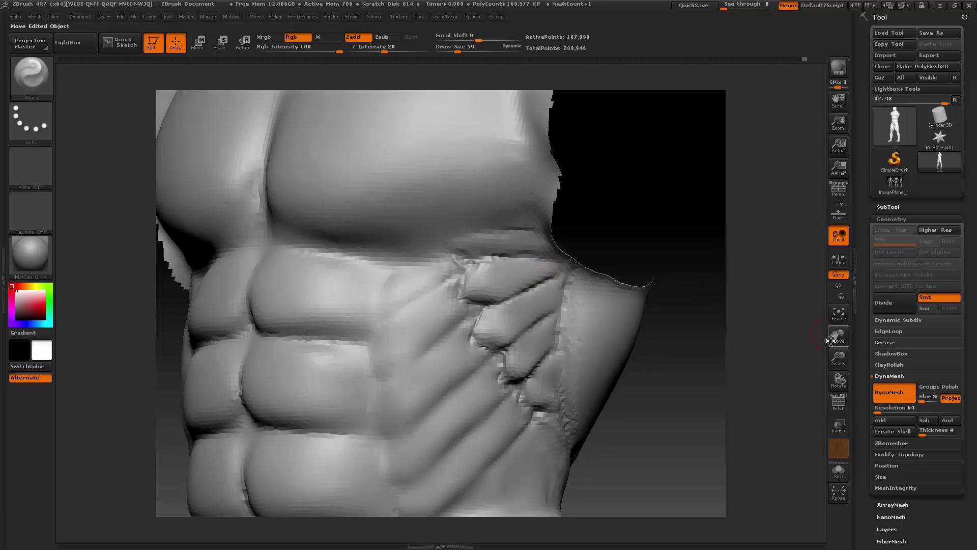
# - Pinch the creases around the lower serratus segments and along their back edge beside the lat
pyautogui.moveTo(830, 340)
pyautogui.mouseDown()
pyautogui.moveTo(744, 327)
pyautogui.moveTo(524, 255)
pyautogui.moveTo(490, 284)
pyautogui.moveTo(525, 313)
pyautogui.mouseUp()
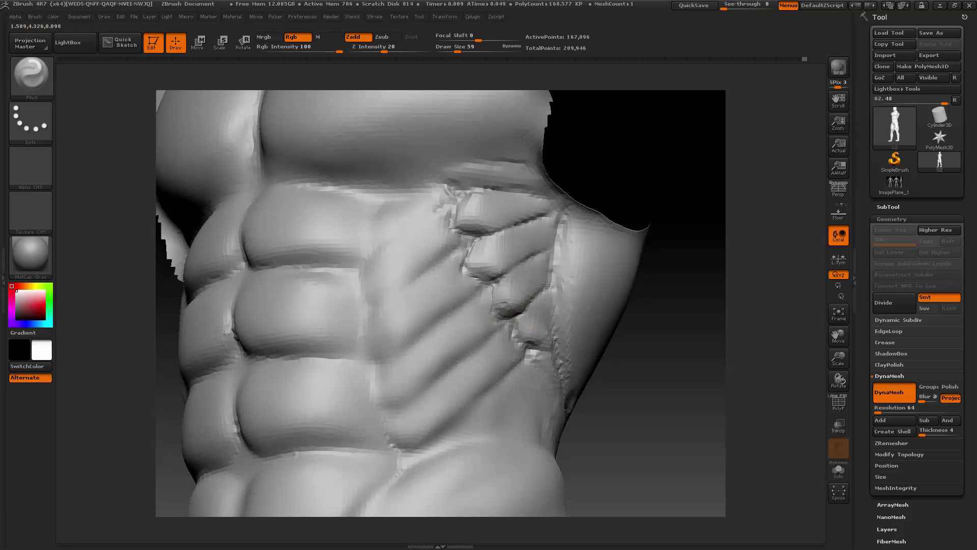
pyautogui.moveTo(651, 277); pyautogui.dragTo(600, 295)
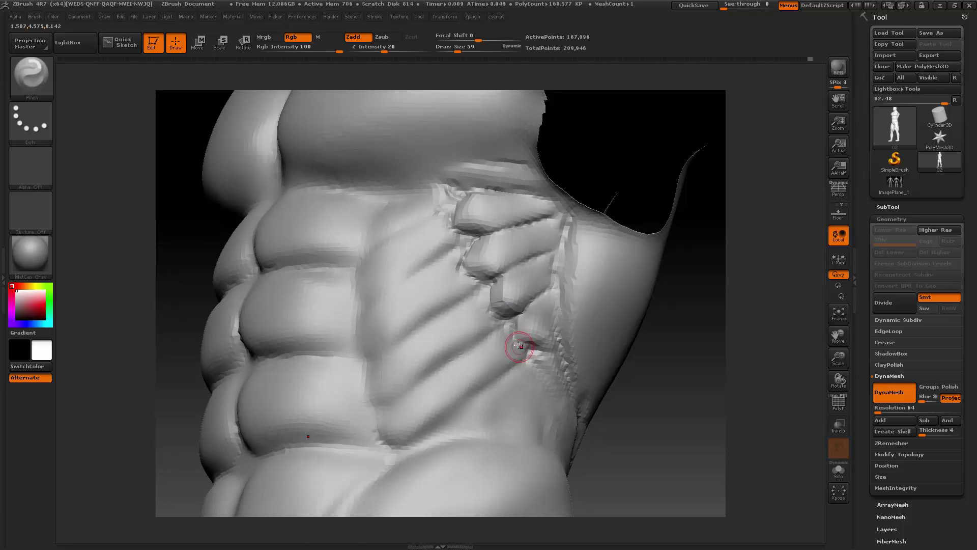
pyautogui.moveTo(518, 346); pyautogui.dragTo(550, 345)
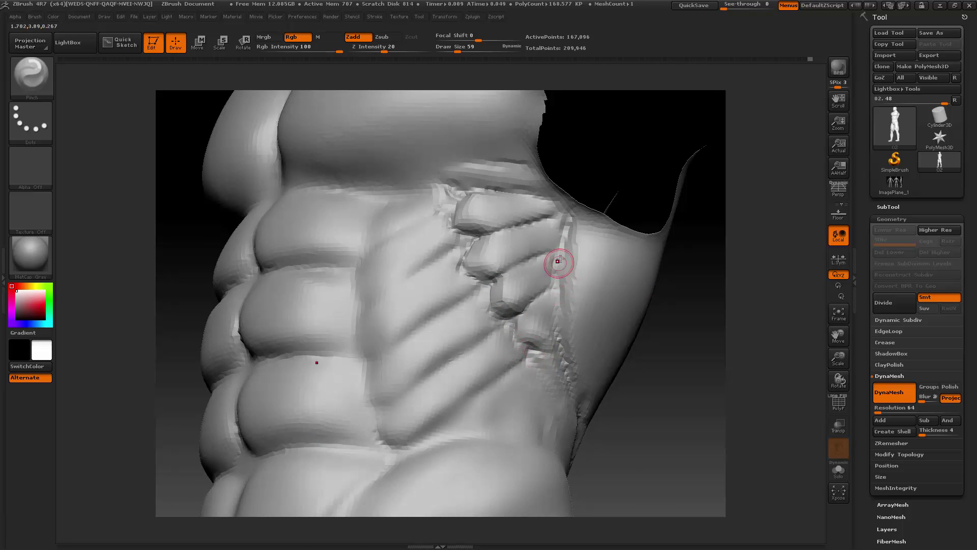
pyautogui.moveTo(565, 231); pyautogui.dragTo(564, 235)
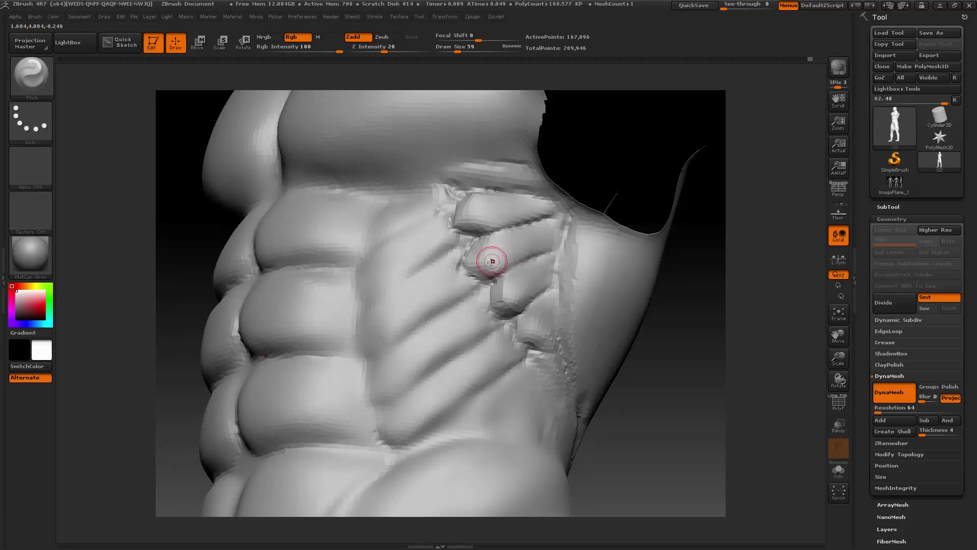
pyautogui.moveTo(739, 242); pyautogui.dragTo(610, 235)
# - Smooth the jagged front tips of the serratus segments from the chest down to the lowest one
pyautogui.moveTo(474, 198)
pyautogui.keyDown('shift'); pyautogui.mouseDown()
pyautogui.moveTo(497, 212)
pyautogui.moveTo(478, 203)
pyautogui.moveTo(497, 212)
pyautogui.moveTo(477, 219)
pyautogui.moveTo(434, 200)
pyautogui.moveTo(472, 202)
pyautogui.moveTo(478, 188)
pyautogui.moveTo(521, 179)
pyautogui.moveTo(473, 204)
pyautogui.moveTo(474, 225)
pyautogui.moveTo(456, 212)
pyautogui.moveTo(427, 247)
pyautogui.moveTo(463, 243)
pyautogui.mouseUp(); pyautogui.keyUp('shift')
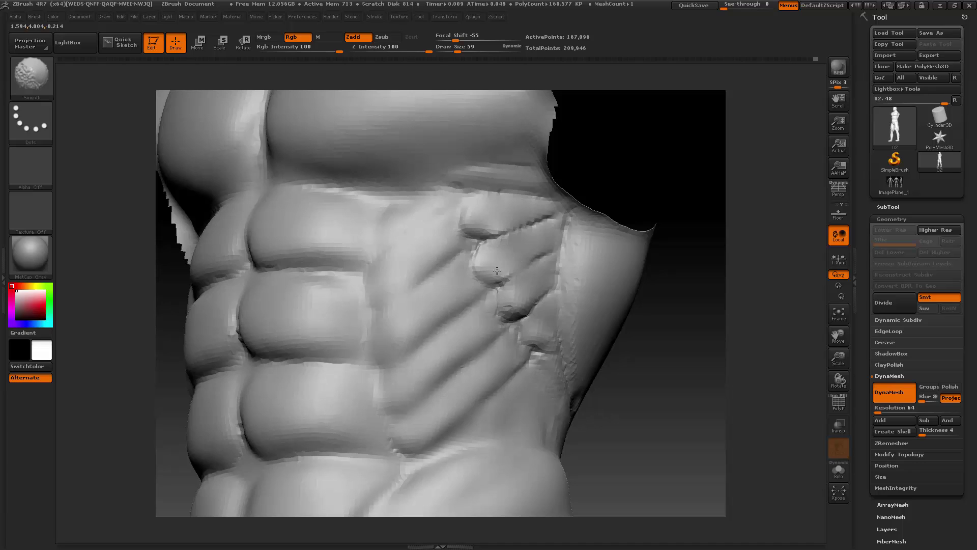
pyautogui.moveTo(515, 302)
pyautogui.keyDown('shift'); pyautogui.mouseDown()
pyautogui.moveTo(509, 310)
pyautogui.moveTo(523, 307)
pyautogui.moveTo(500, 309)
pyautogui.mouseUp(); pyautogui.keyUp('shift')
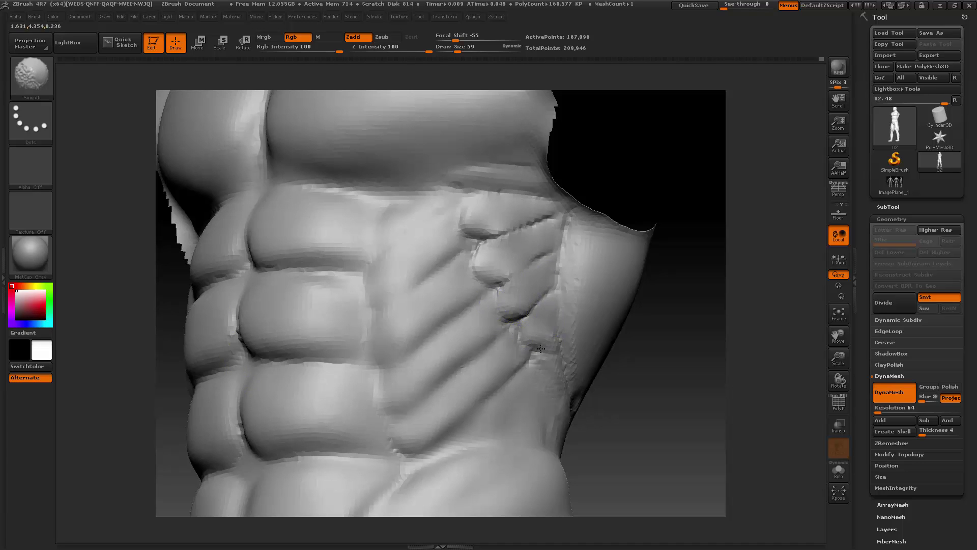
pyautogui.moveTo(542, 349)
pyautogui.keyDown('shift'); pyautogui.mouseDown()
pyautogui.moveTo(536, 371)
pyautogui.moveTo(543, 356)
pyautogui.mouseUp(); pyautogui.keyUp('shift')
# - Soften the serratus segments and the creases between them by smoothing at draw size 97
pyautogui.moveTo(624, 351)
pyautogui.mouseDown()
pyautogui.moveTo(674, 363)
pyautogui.moveTo(710, 336)
pyautogui.mouseUp()
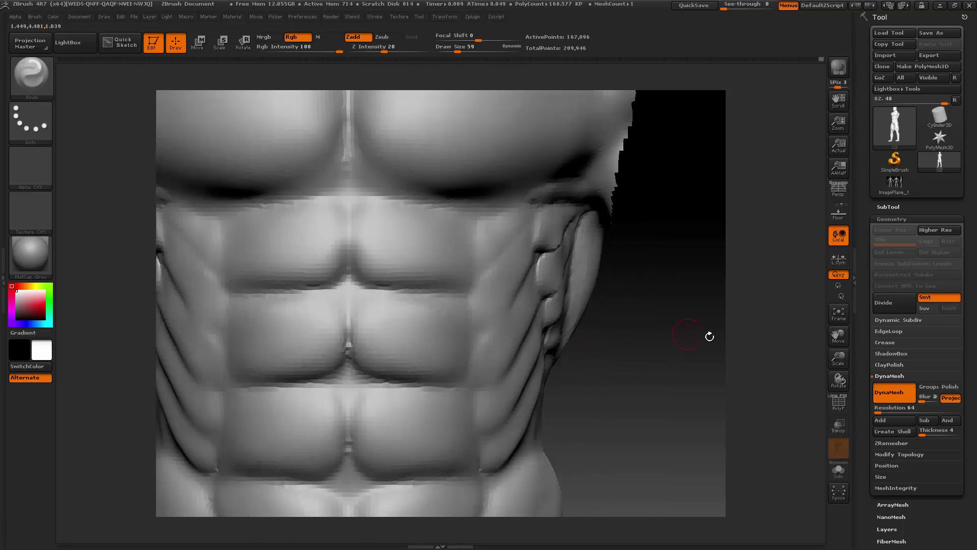
pyautogui.moveTo(846, 359); pyautogui.dragTo(840, 235)
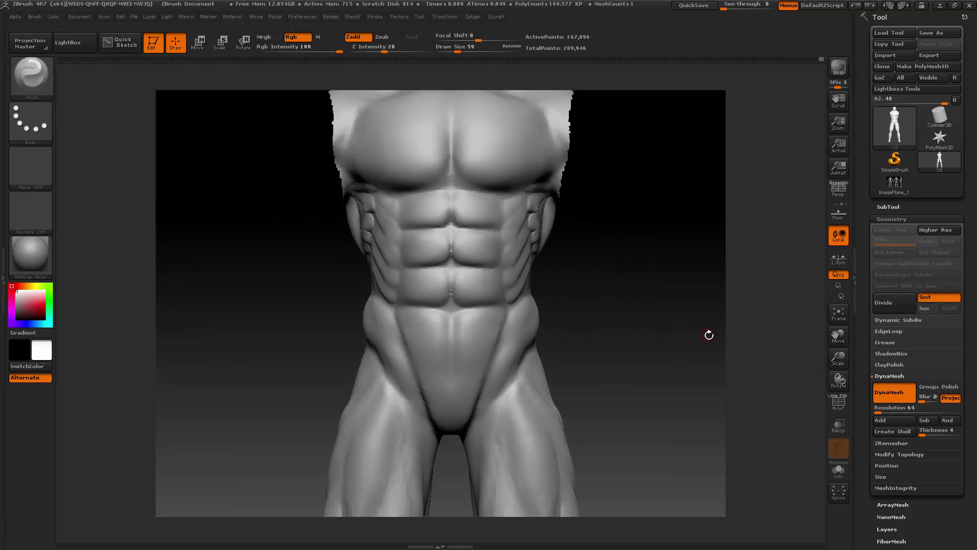
pyautogui.moveTo(709, 335)
pyautogui.mouseDown()
pyautogui.moveTo(681, 334)
pyautogui.moveTo(689, 310)
pyautogui.mouseUp()
pyautogui.rightClick(683, 311)
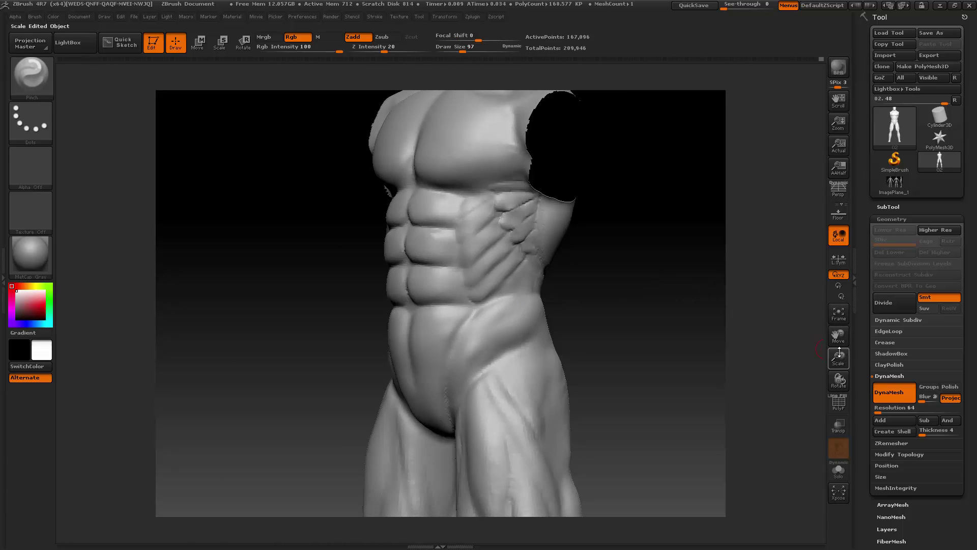
pyautogui.moveTo(839, 357); pyautogui.dragTo(846, 387)
pyautogui.press('shift')
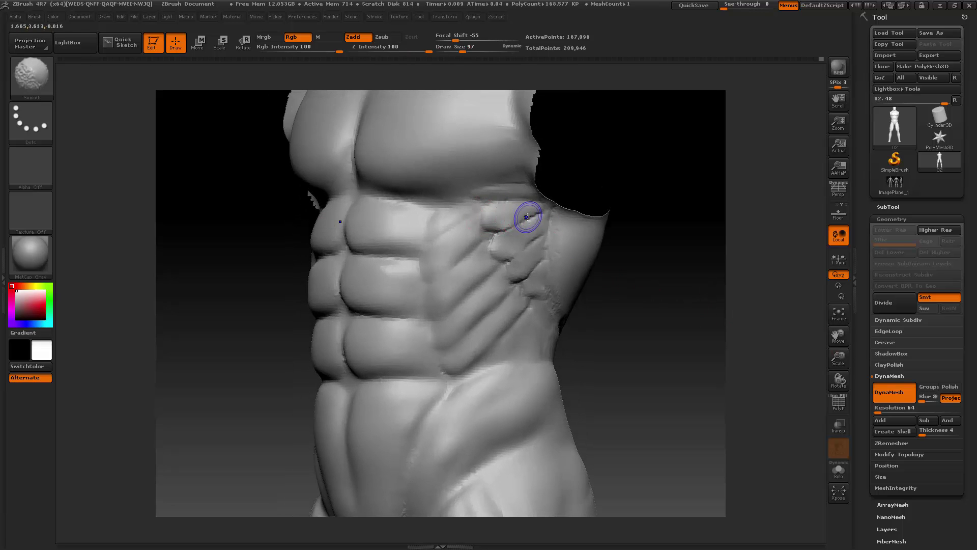
pyautogui.moveTo(527, 218)
pyautogui.keyDown('shift'); pyautogui.mouseDown()
pyautogui.moveTo(502, 219)
pyautogui.moveTo(539, 212)
pyautogui.moveTo(484, 207)
pyautogui.moveTo(476, 219)
pyautogui.moveTo(515, 232)
pyautogui.moveTo(504, 260)
pyautogui.moveTo(481, 238)
pyautogui.moveTo(499, 221)
pyautogui.moveTo(500, 258)
pyautogui.moveTo(533, 236)
pyautogui.mouseUp(); pyautogui.keyUp('shift')
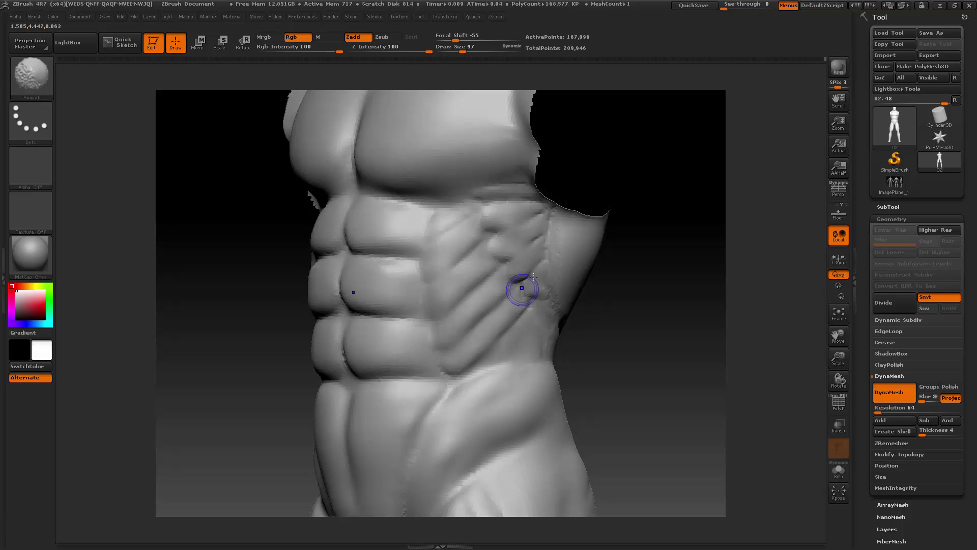
# - Sharpen the creases where the serratus meets the oblique strips using the Pinch brush at draw size 62
pyautogui.press('b')
pyautogui.press('p')
pyautogui.press('i')
pyautogui.press('space')
pyautogui.moveTo(489, 205); pyautogui.dragTo(481, 206)
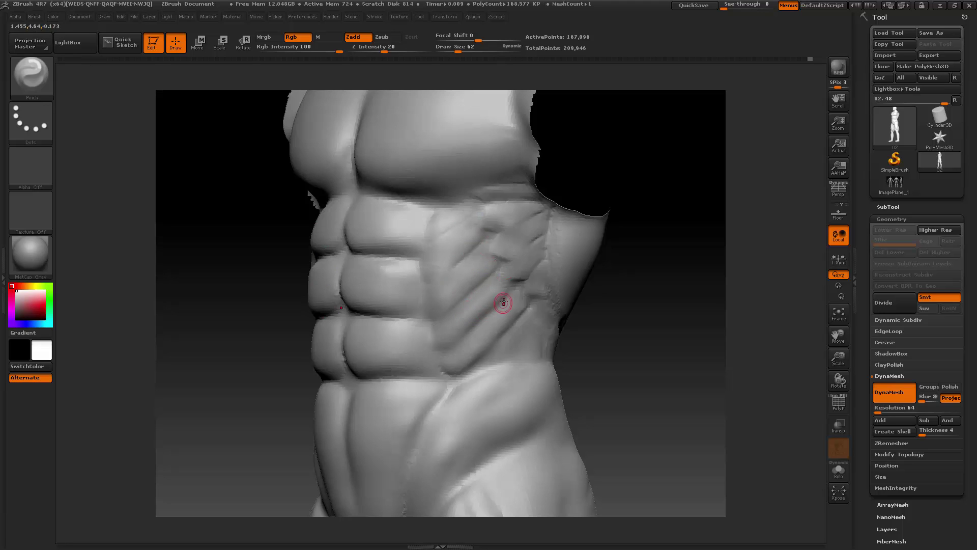
# - Set the draw size to 126 and smooth the lower oblique strips on the side of the torso
pyautogui.press('shift')
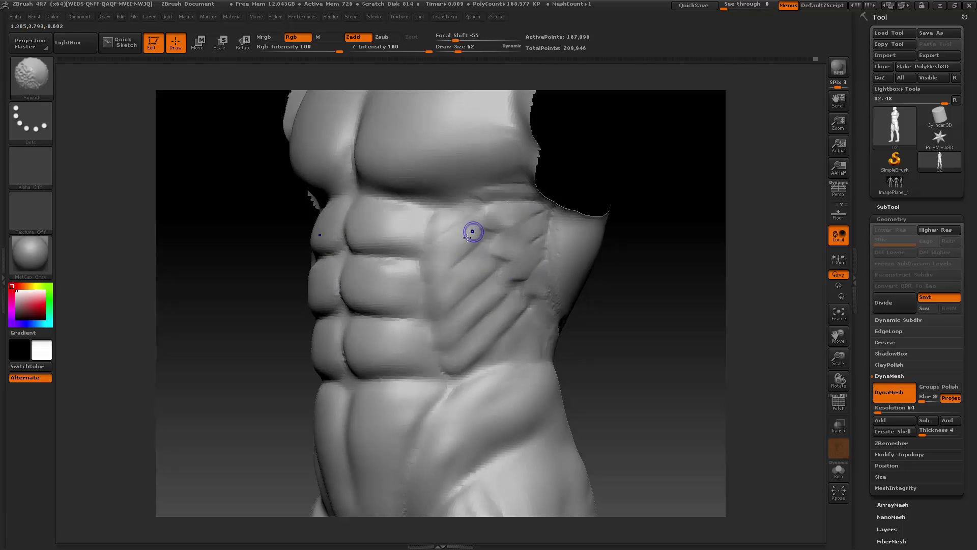
pyautogui.moveTo(590, 261)
pyautogui.mouseDown()
pyautogui.moveTo(639, 262)
pyautogui.moveTo(639, 250)
pyautogui.moveTo(571, 262)
pyautogui.mouseUp()
pyautogui.press('space')
pyautogui.keyDown('shift'); pyautogui.moveTo(509, 322); pyautogui.dragTo(517, 327); pyautogui.keyUp('shift')
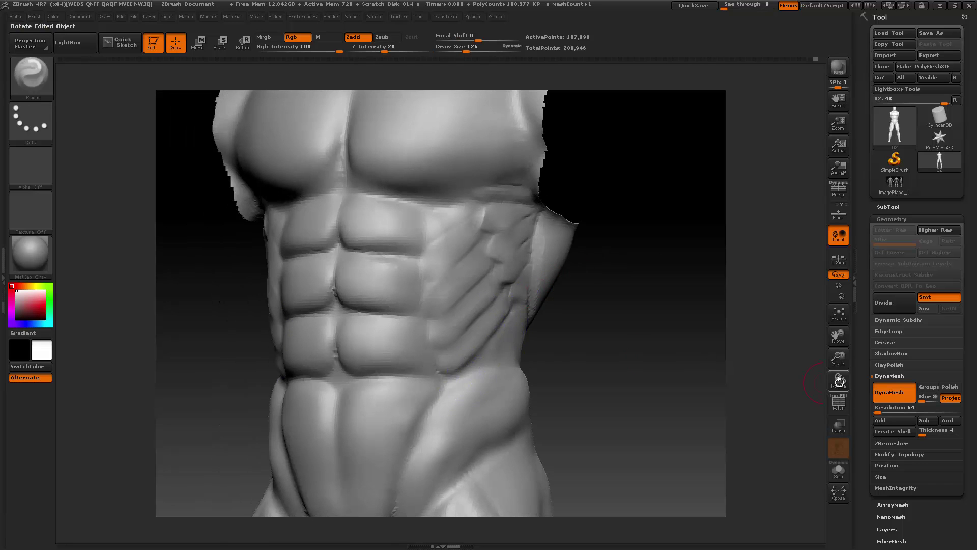
# - Enlarge the draw size to 197 and smooth the upper serratus area on the side of the ribcage
pyautogui.moveTo(838, 360)
pyautogui.mouseDown()
pyautogui.moveTo(658, 378)
pyautogui.moveTo(653, 368)
pyautogui.mouseUp()
pyautogui.press('space')
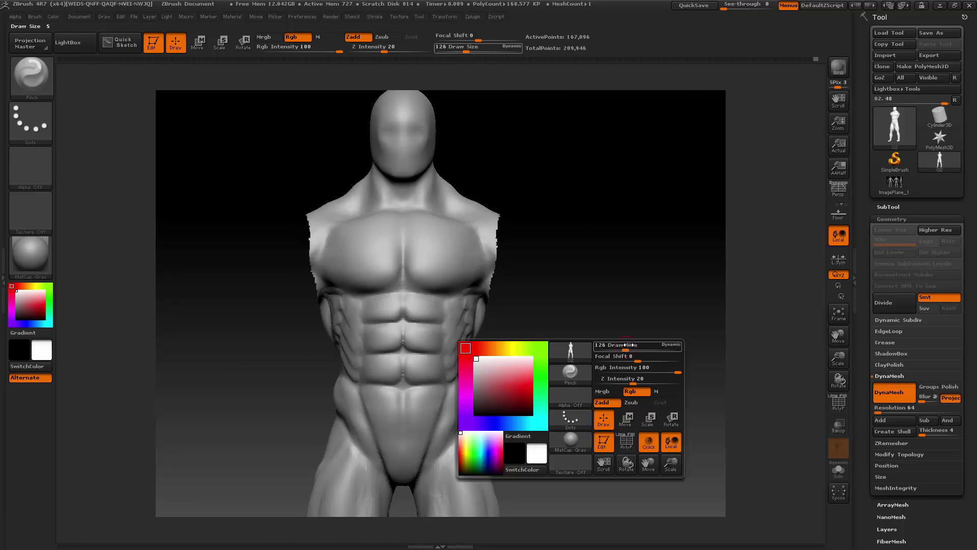
pyautogui.moveTo(838, 358); pyautogui.dragTo(864, 247)
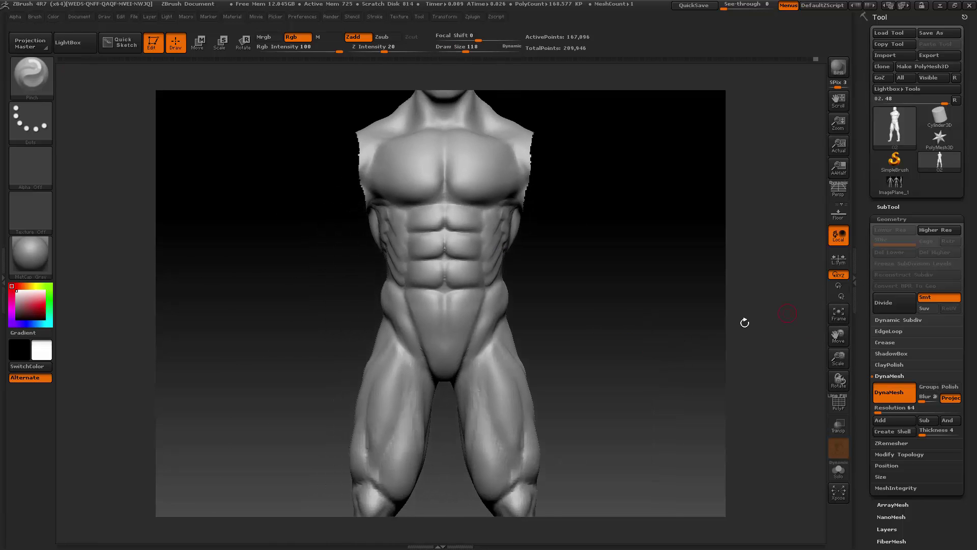
pyautogui.moveTo(745, 323); pyautogui.dragTo(636, 318)
pyautogui.keyDown('shift'); pyautogui.moveTo(507, 218); pyautogui.dragTo(522, 218); pyautogui.keyUp('shift')
pyautogui.press('space')
pyautogui.moveTo(514, 218)
pyautogui.keyDown('shift'); pyautogui.mouseDown()
pyautogui.moveTo(490, 231)
pyautogui.moveTo(516, 247)
pyautogui.moveTo(510, 255)
pyautogui.moveTo(502, 218)
pyautogui.moveTo(486, 228)
pyautogui.mouseUp(); pyautogui.keyUp('shift')
pyautogui.moveTo(591, 234)
pyautogui.mouseDown()
pyautogui.moveTo(441, 270)
pyautogui.moveTo(406, 289)
pyautogui.moveTo(539, 272)
pyautogui.mouseUp()
# - Switch to the Standard brush with a draw size of 118 for work on the torso
pyautogui.click(31, 77)
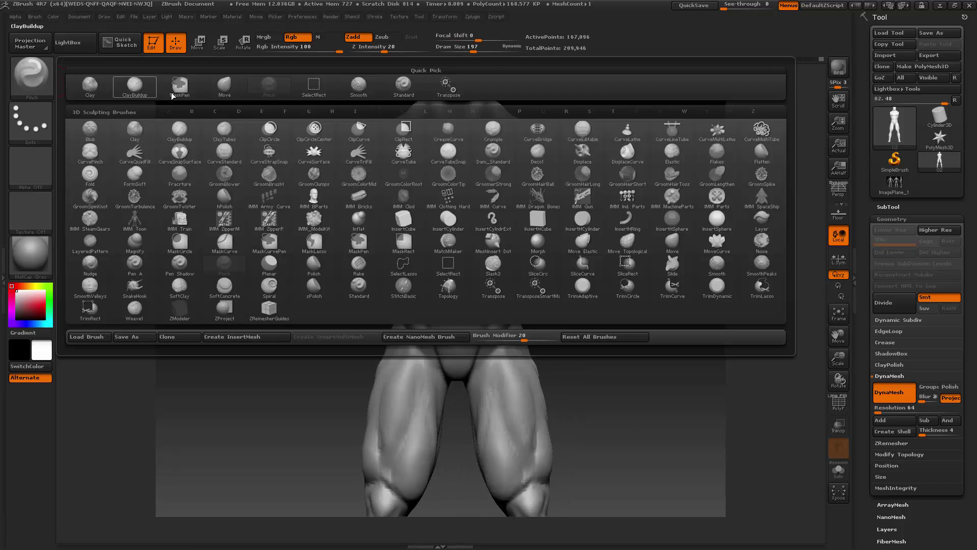
pyautogui.click(407, 81)
pyautogui.rightClick(311, 180)
pyautogui.moveTo(311, 180); pyautogui.dragTo(304, 180)
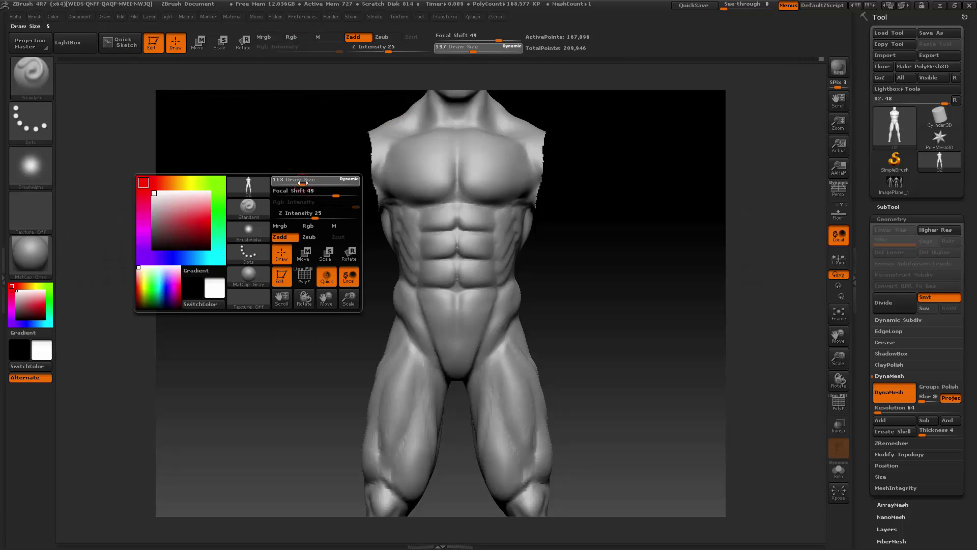
pyautogui.moveTo(837, 357); pyautogui.dragTo(837, 403)
pyautogui.moveTo(839, 338); pyautogui.dragTo(839, 387)
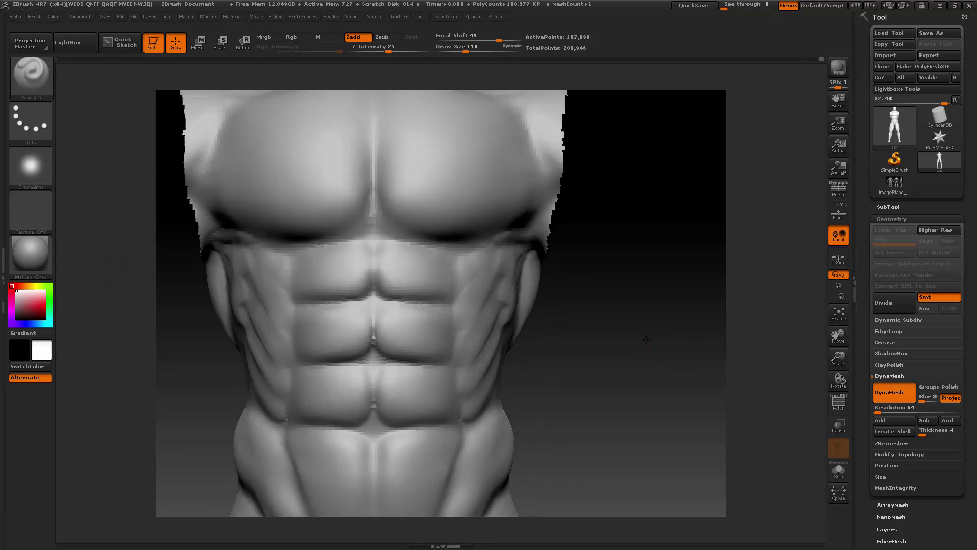
# - Set the Standard brush draw size to 53 and carve grooves around the serratus muscles on the side of the ribcage
pyautogui.moveTo(646, 339); pyautogui.dragTo(565, 336)
pyautogui.rightClick(474, 264)
pyautogui.moveTo(472, 265); pyautogui.dragTo(464, 265)
pyautogui.press('space')
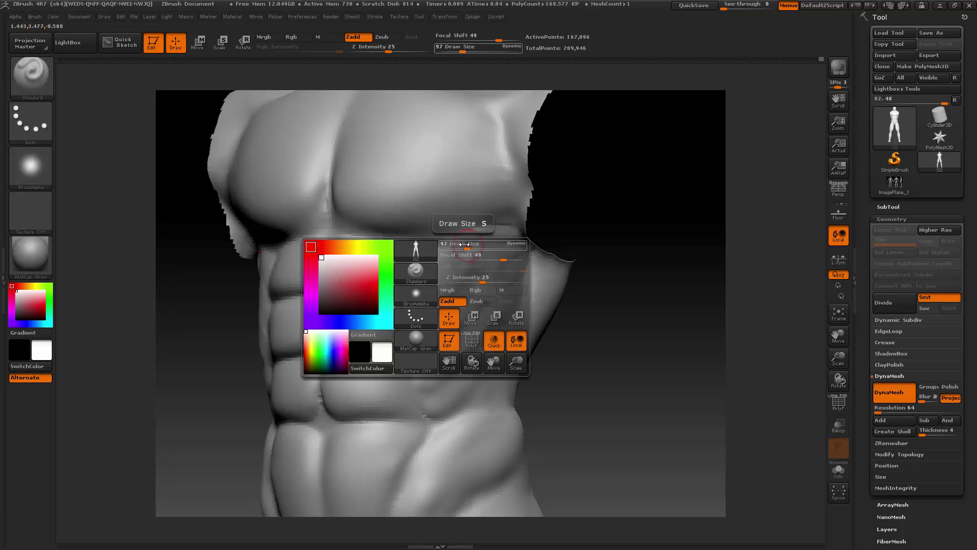
pyautogui.click(461, 246)
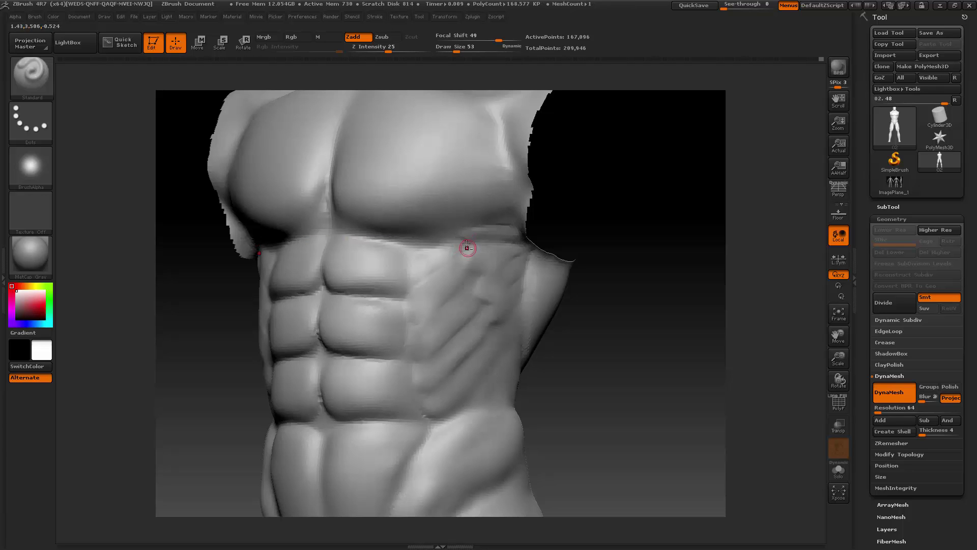
pyautogui.moveTo(468, 249); pyautogui.dragTo(490, 305)
pyautogui.moveTo(602, 292); pyautogui.dragTo(530, 296)
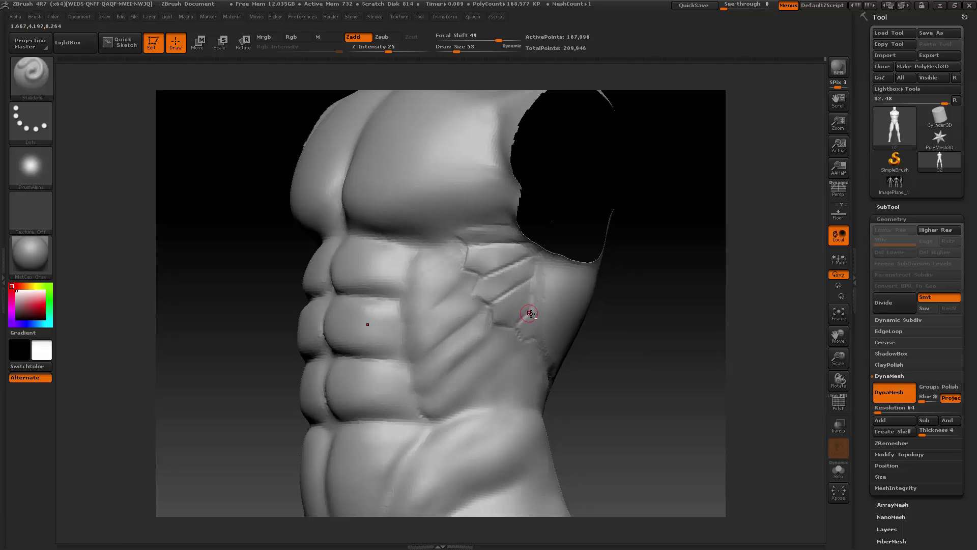
# - Carve diagonal grooves between the oblique strips running from the serratus down to the outer edge of the abs
pyautogui.moveTo(626, 276); pyautogui.dragTo(640, 279)
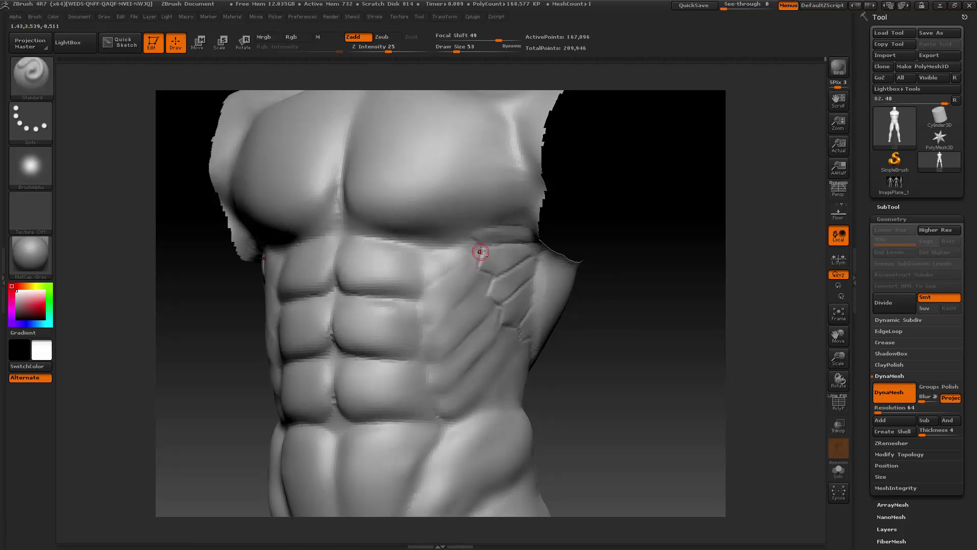
pyautogui.moveTo(453, 267)
pyautogui.keyDown('alt'); pyautogui.mouseDown()
pyautogui.moveTo(479, 250)
pyautogui.moveTo(463, 260)
pyautogui.mouseUp(); pyautogui.keyUp('alt')
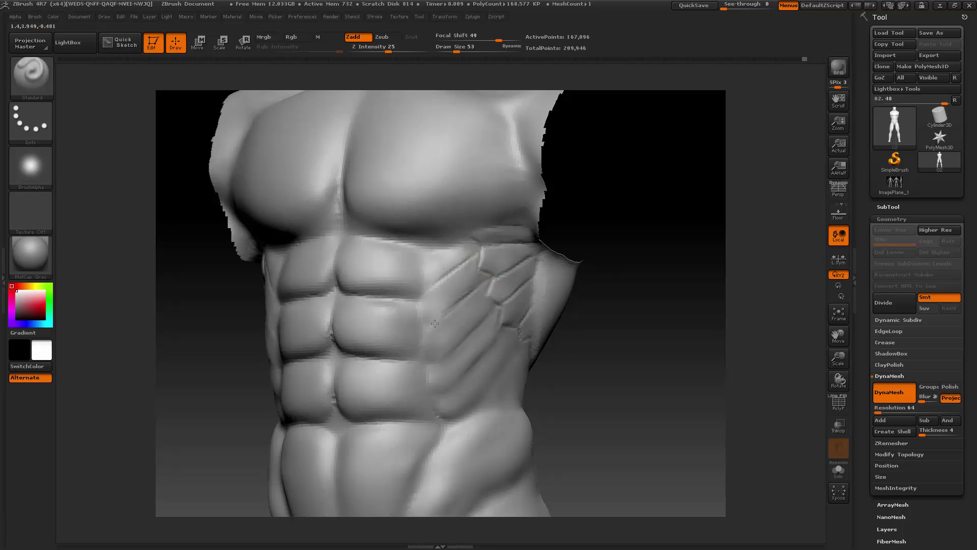
pyautogui.keyDown('alt'); pyautogui.moveTo(435, 324); pyautogui.dragTo(470, 292); pyautogui.keyUp('alt')
pyautogui.moveTo(604, 296); pyautogui.dragTo(581, 297)
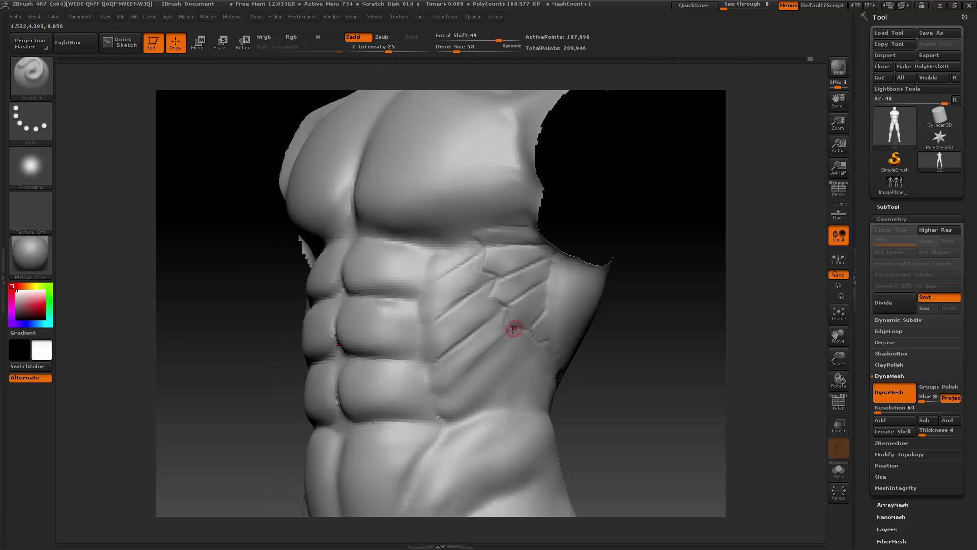
pyautogui.press('ctrl')
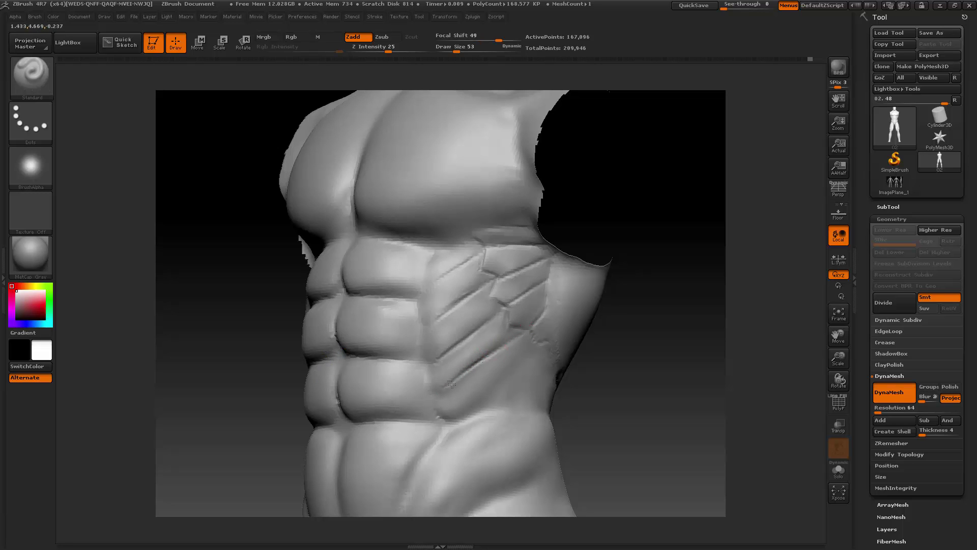
pyautogui.moveTo(558, 325); pyautogui.dragTo(605, 321, button='right')
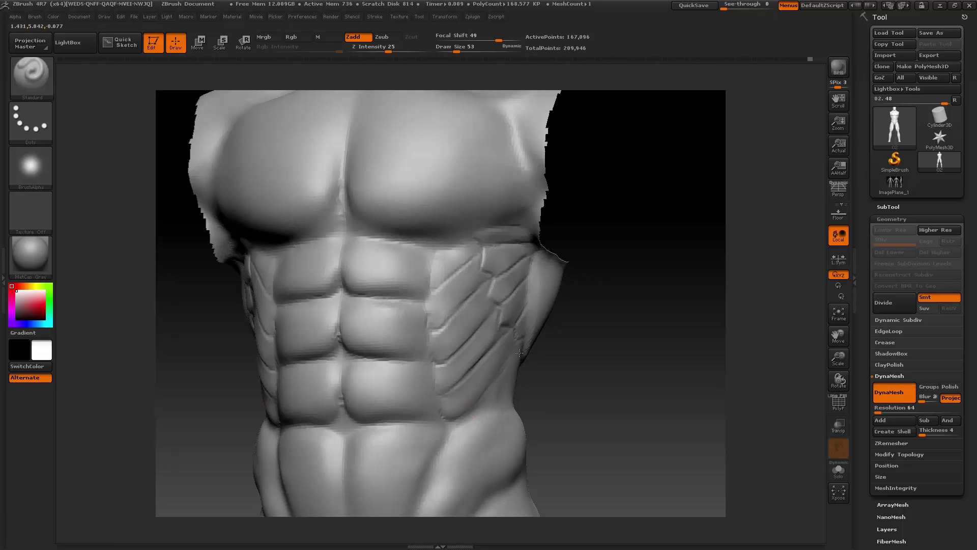
# - Unhide the rest of the body and frame the figure from the front
pyautogui.moveTo(842, 363); pyautogui.dragTo(822, 360)
pyautogui.keyDown('shift'); pyautogui.moveTo(670, 358); pyautogui.dragTo(650, 343); pyautogui.keyUp('shift')
pyautogui.press('space')
pyautogui.moveTo(811, 355)
pyautogui.mouseDown()
pyautogui.moveTo(839, 352)
pyautogui.moveTo(617, 339)
pyautogui.moveTo(681, 334)
pyautogui.mouseUp()
pyautogui.hotkey('ctrl', 'shift')
pyautogui.keyDown('ctrl'); pyautogui.keyDown('shift'); pyautogui.click(652, 349); pyautogui.keyUp('shift'); pyautogui.keyUp('ctrl')
pyautogui.press('space')
pyautogui.moveTo(838, 357)
pyautogui.mouseDown()
pyautogui.moveTo(830, 364)
pyautogui.moveTo(825, 299)
pyautogui.mouseUp()
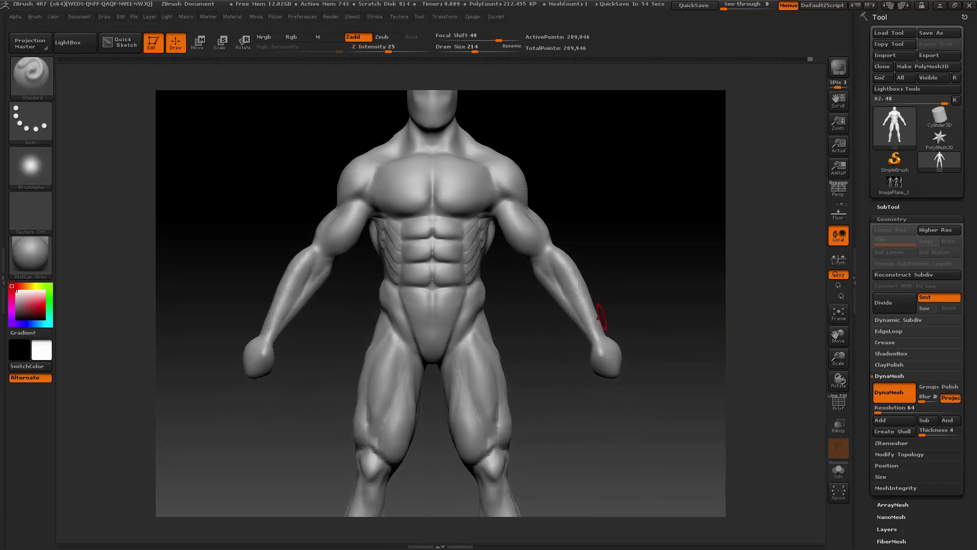
pyautogui.moveTo(608, 207)
pyautogui.mouseDown()
pyautogui.moveTo(574, 205)
pyautogui.moveTo(626, 211)
pyautogui.mouseUp()
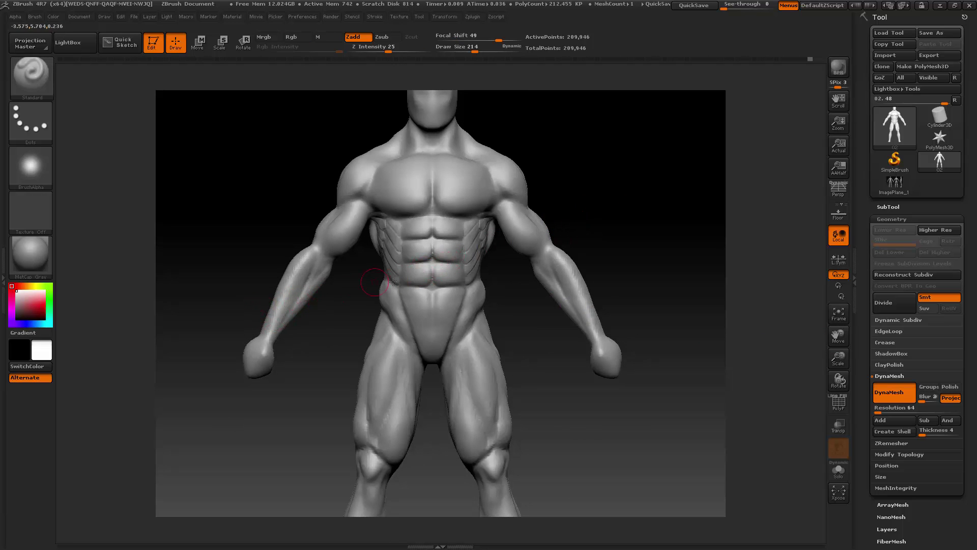
# - Switch to the Pinch brush with a draw size of 226 and work along the waist where the obliques meet the hip
pyautogui.press('space')
pyautogui.moveTo(471, 279); pyautogui.dragTo(481, 287)
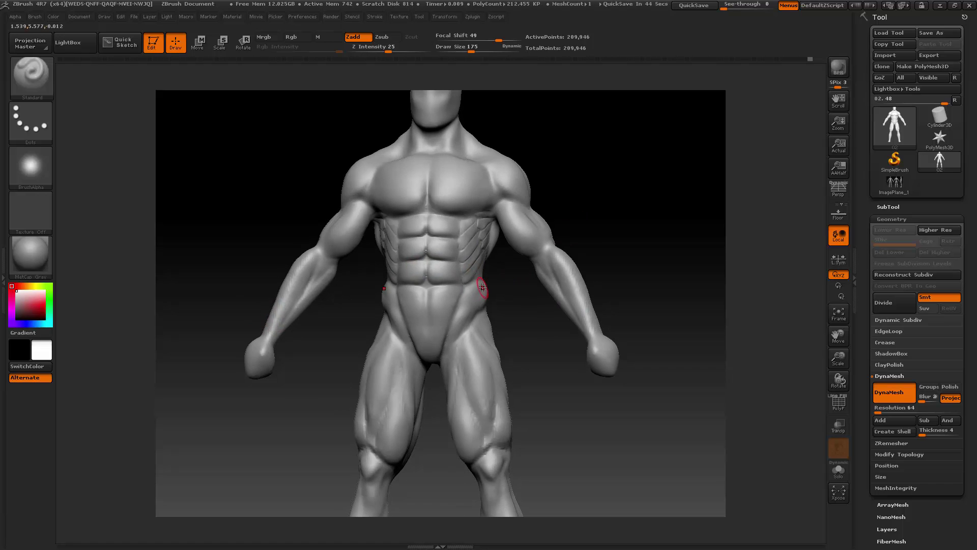
pyautogui.click(32, 77)
pyautogui.click(279, 83)
pyautogui.press('space')
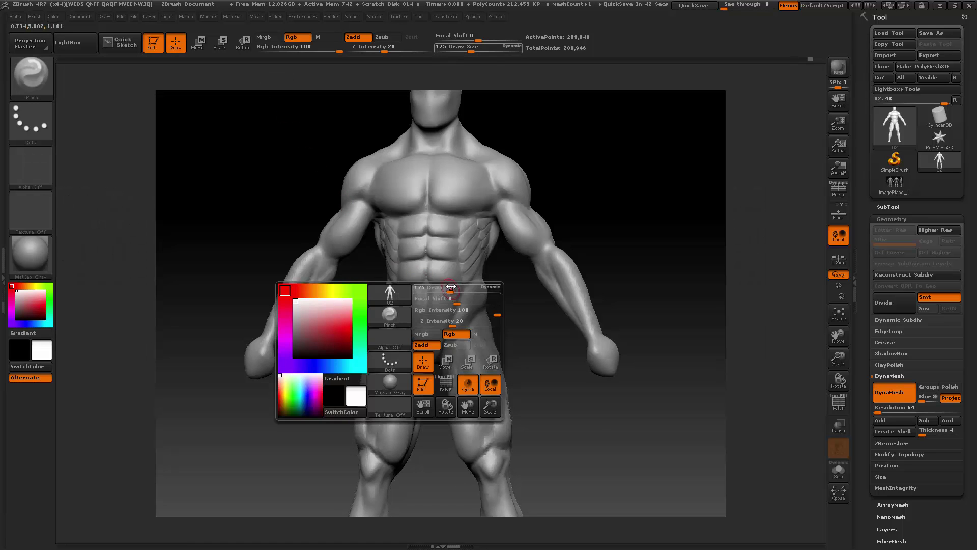
pyautogui.moveTo(452, 287)
pyautogui.mouseDown()
pyautogui.moveTo(492, 290)
pyautogui.moveTo(484, 284)
pyautogui.mouseUp()
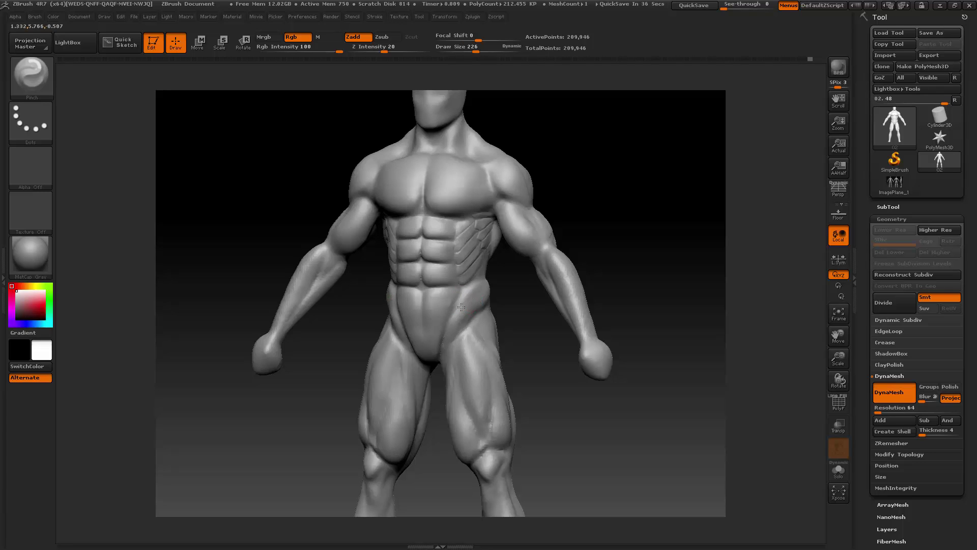
# - Smooth the crease between the lower abdomen and the hip up to the side of the waist
pyautogui.press('shift')
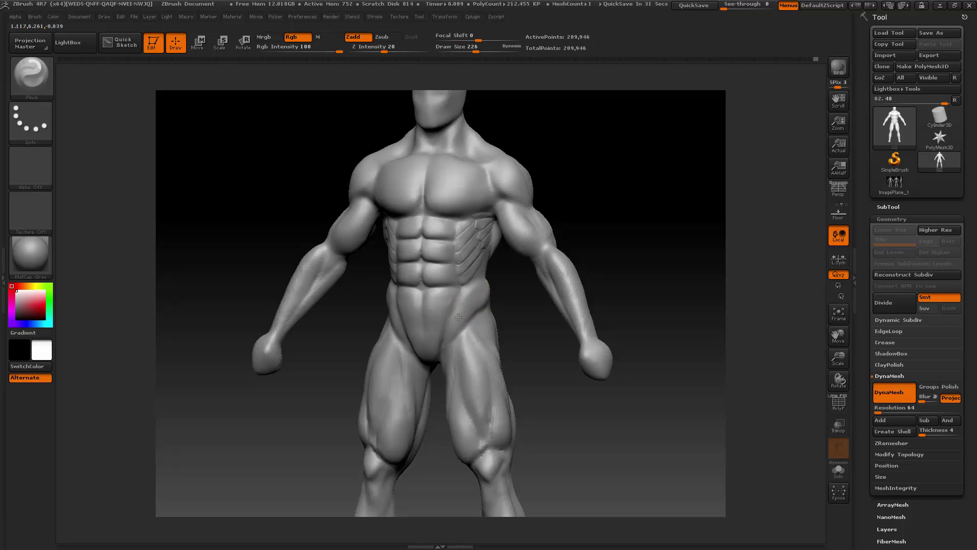
pyautogui.press('shift')
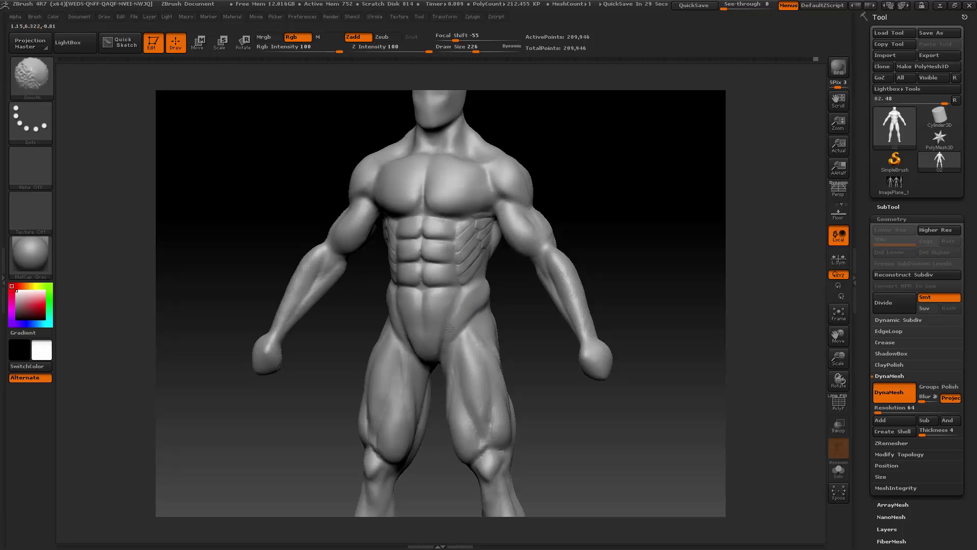
pyautogui.keyDown('shift'); pyautogui.moveTo(450, 328); pyautogui.dragTo(468, 309); pyautogui.keyUp('shift')
pyautogui.moveTo(535, 311); pyautogui.dragTo(479, 300)
pyautogui.keyDown('shift'); pyautogui.moveTo(479, 300); pyautogui.dragTo(483, 295); pyautogui.keyUp('shift')
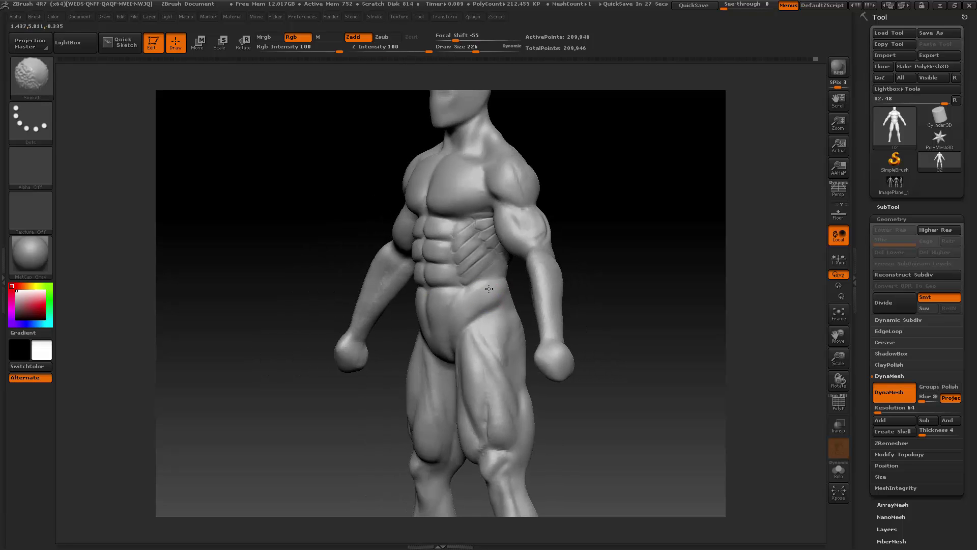
pyautogui.moveTo(570, 263); pyautogui.dragTo(626, 259)
# - Set the Pinch brush draw size to 122 and tighten the creases between the ab blocks around the midline
pyautogui.press('space')
pyautogui.moveTo(515, 287); pyautogui.dragTo(518, 288)
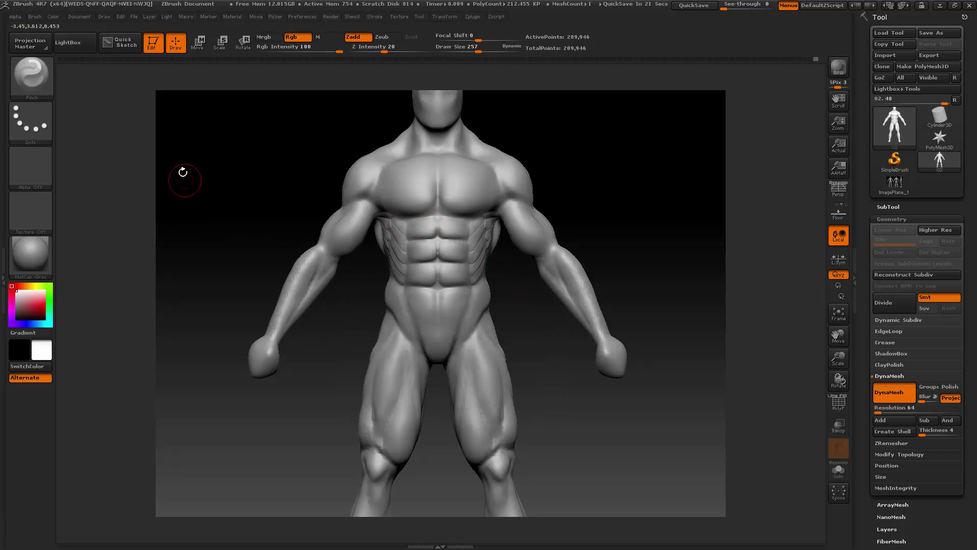
pyautogui.press('space')
pyautogui.moveTo(426, 249); pyautogui.dragTo(414, 250)
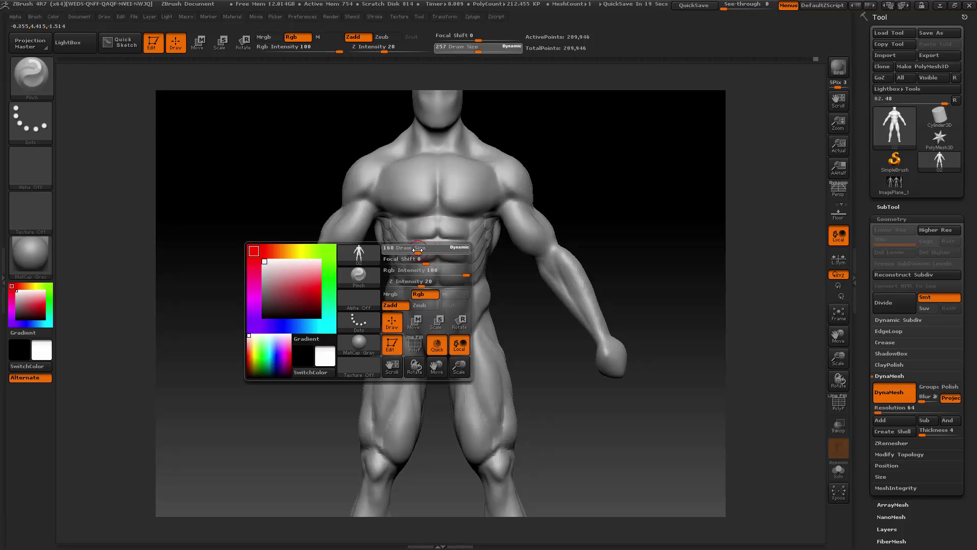
pyautogui.moveTo(839, 357); pyautogui.dragTo(490, 273)
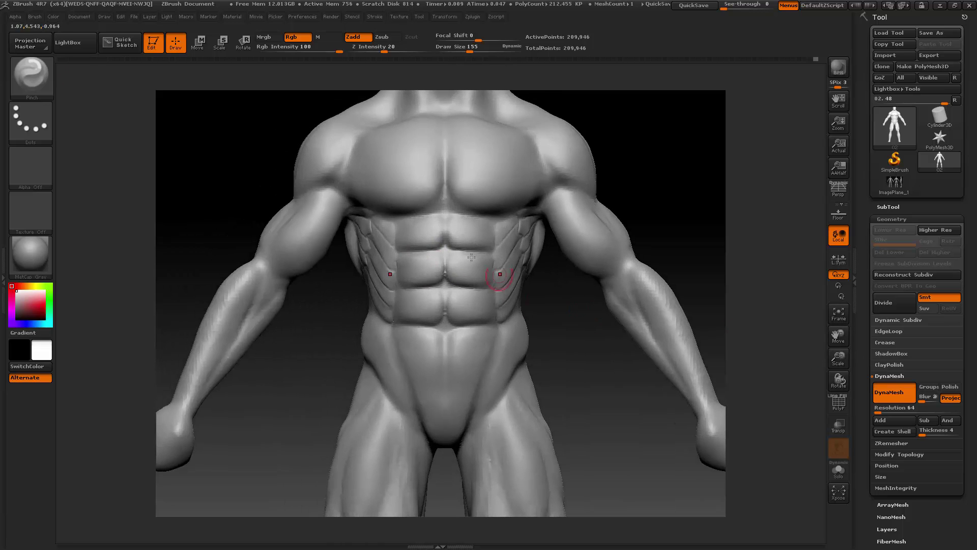
pyautogui.press('space')
pyautogui.moveTo(439, 225); pyautogui.dragTo(436, 225)
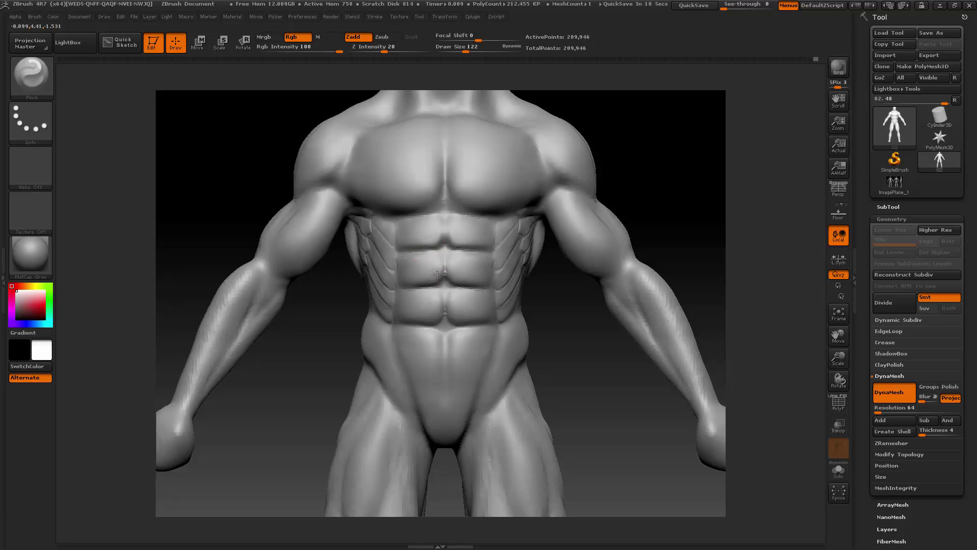
pyautogui.moveTo(423, 283); pyautogui.dragTo(432, 290)
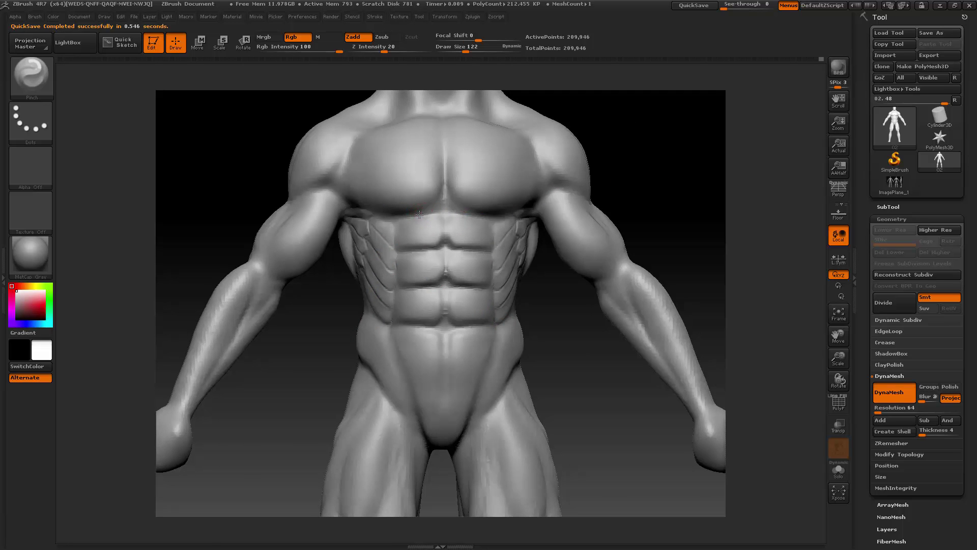
# - Set the draw size to 197 and pinch the crease along the lower edge of the pectorals
pyautogui.press('space')
pyautogui.moveTo(432, 193); pyautogui.dragTo(438, 193)
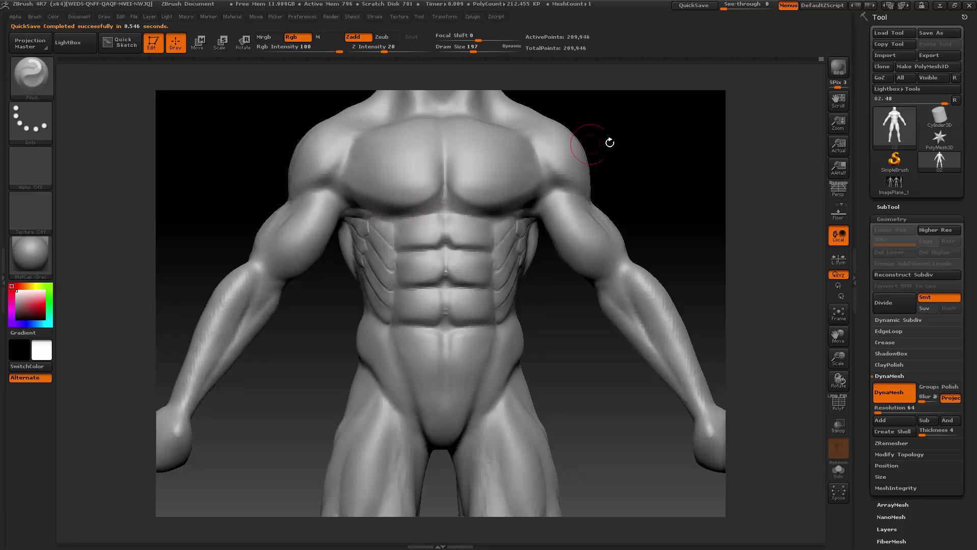
pyautogui.moveTo(613, 144); pyautogui.dragTo(474, 157)
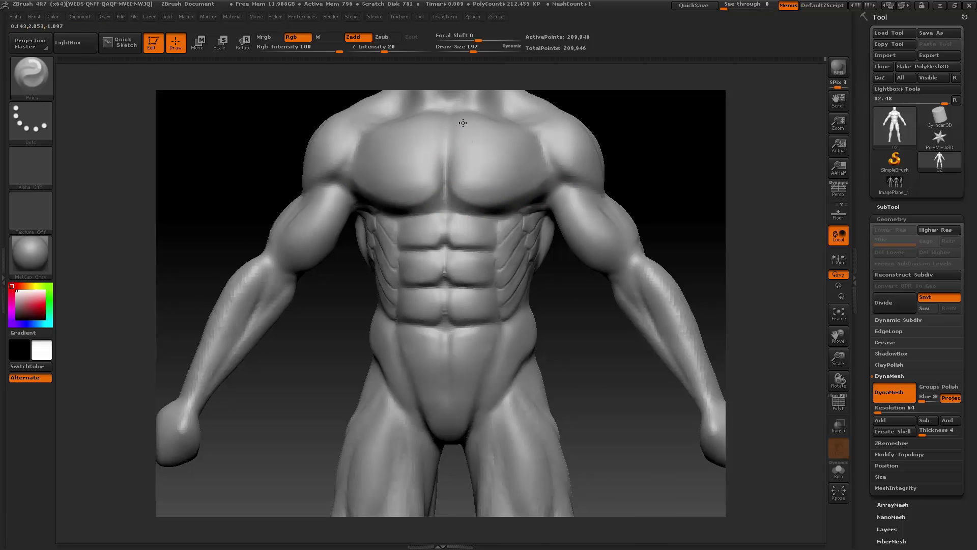
# - Refine the groin crease where the lower abdomen meets the upper thighs, keeping the draw size of 197
pyautogui.moveTo(838, 358); pyautogui.dragTo(846, 287)
pyautogui.moveTo(538, 255); pyautogui.dragTo(493, 246)
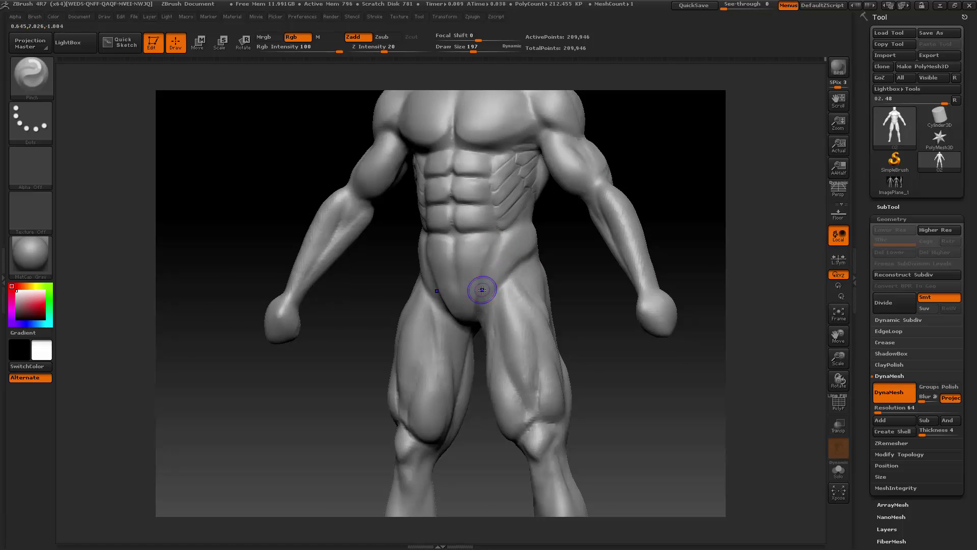
pyautogui.press('shift')
pyautogui.keyDown('shift'); pyautogui.moveTo(574, 291); pyautogui.dragTo(572, 292); pyautogui.keyUp('shift')
pyautogui.moveTo(835, 356); pyautogui.dragTo(835, 338)
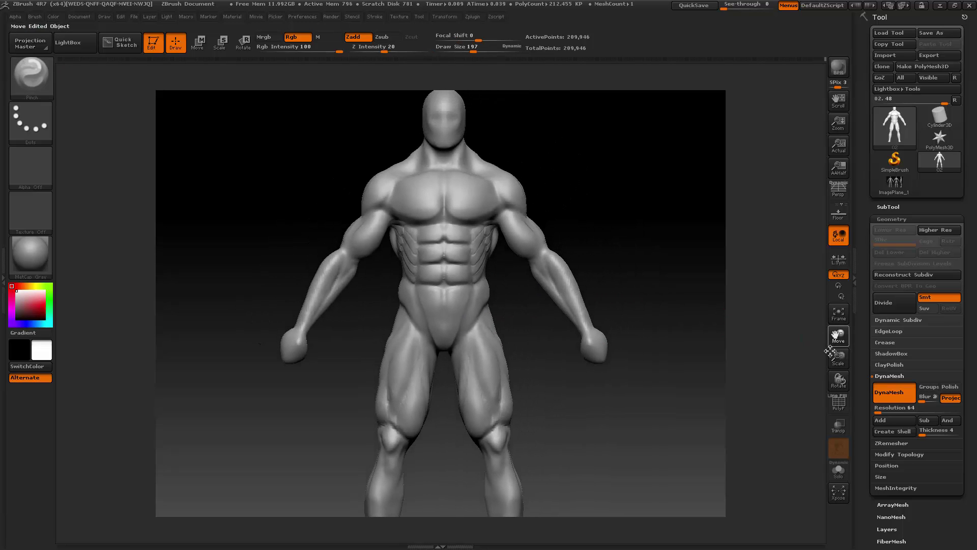
pyautogui.click(32, 78)
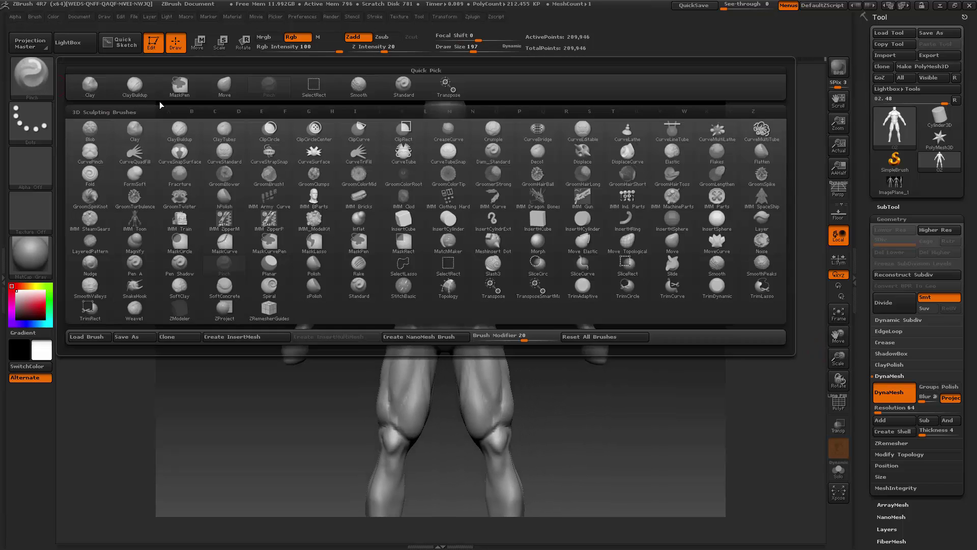
pyautogui.click(160, 101)
pyautogui.press('space')
pyautogui.moveTo(255, 234); pyautogui.dragTo(259, 233)
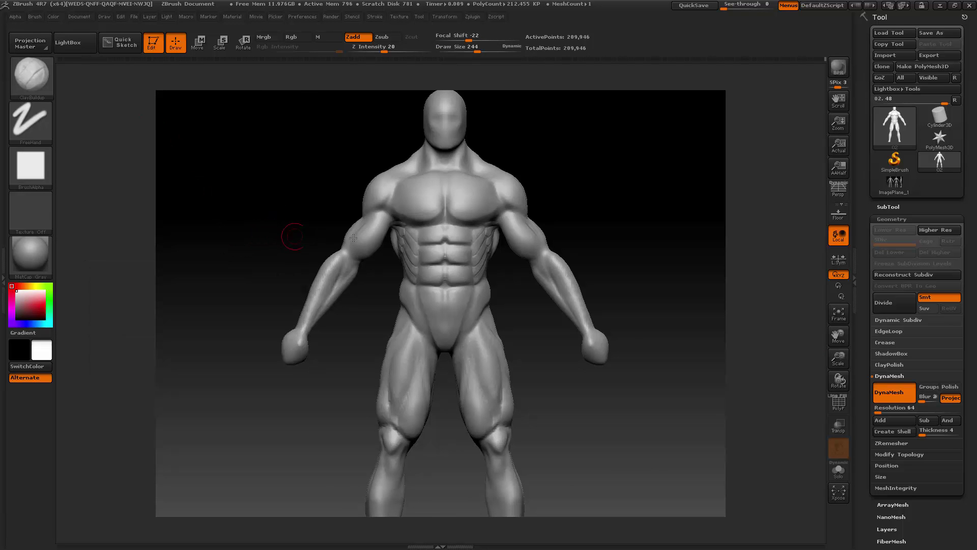
# - Pinch and smooth the crease between the deltoid and the pectoral using the Pinch brush at draw size 192
pyautogui.moveTo(662, 342)
pyautogui.mouseDown()
pyautogui.moveTo(630, 345)
pyautogui.moveTo(679, 345)
pyautogui.mouseUp()
pyautogui.moveTo(836, 355)
pyautogui.mouseDown()
pyautogui.moveTo(849, 377)
pyautogui.moveTo(841, 372)
pyautogui.mouseUp()
pyautogui.moveTo(836, 335); pyautogui.dragTo(911, 428)
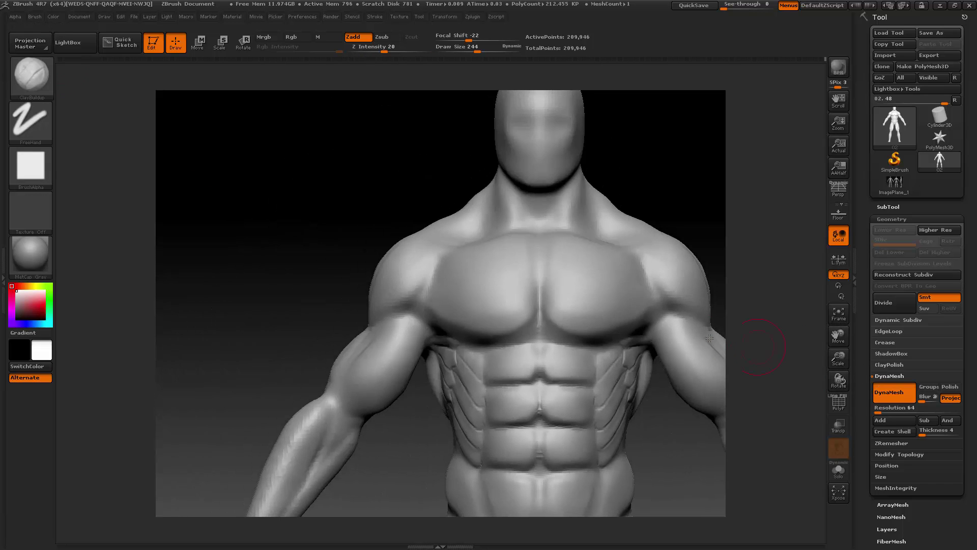
pyautogui.click(41, 75)
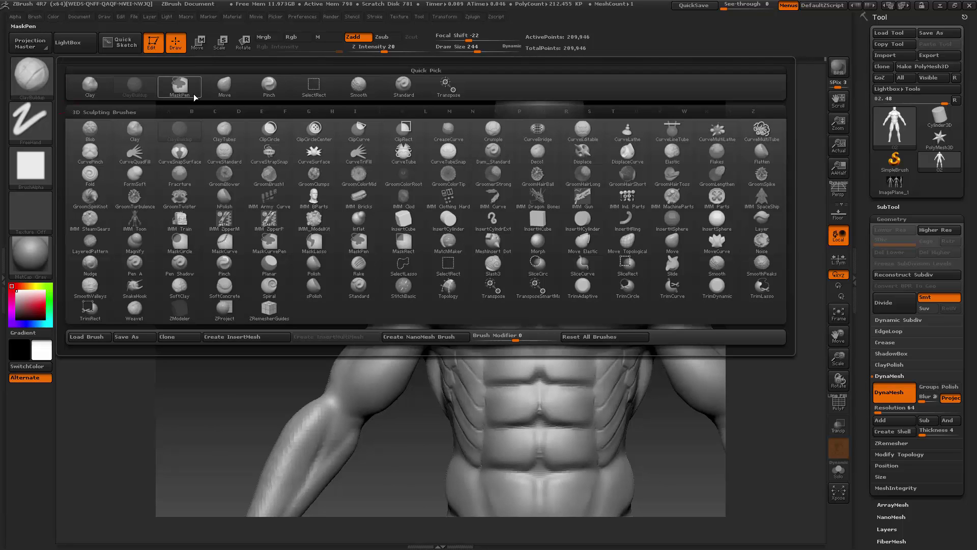
pyautogui.click(270, 88)
pyautogui.press('space')
pyautogui.moveTo(396, 226); pyautogui.dragTo(389, 226)
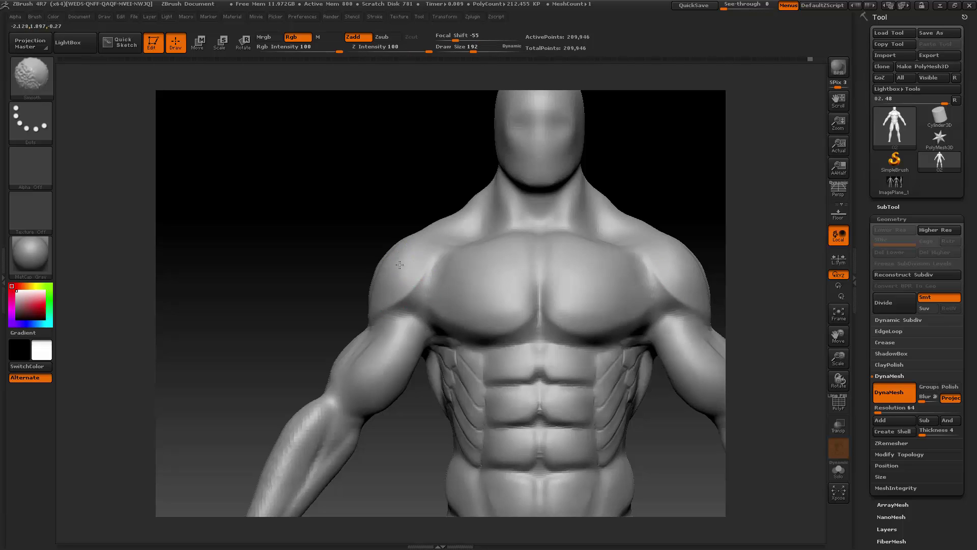
pyautogui.moveTo(431, 267)
pyautogui.mouseDown()
pyautogui.moveTo(416, 281)
pyautogui.moveTo(393, 258)
pyautogui.mouseUp()
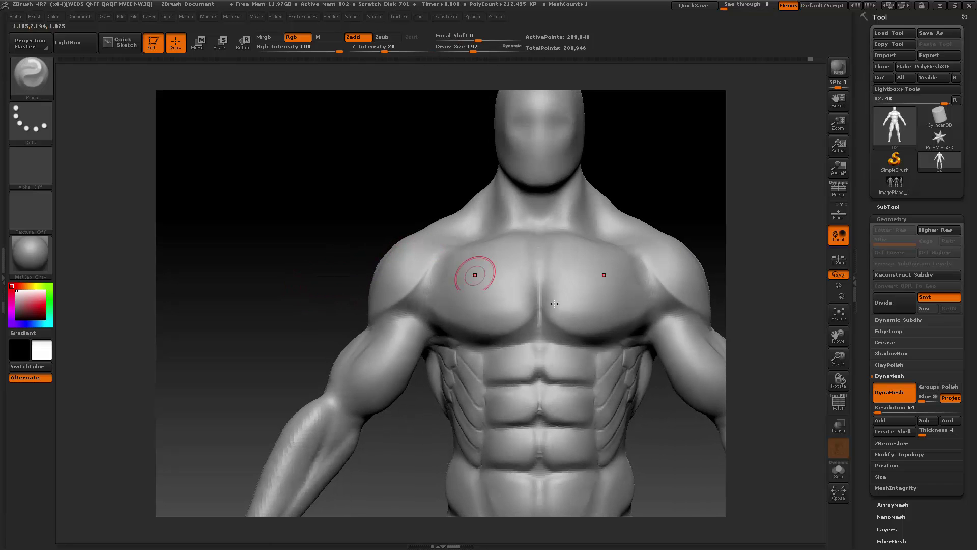
# - Switch to the Standard brush with a draw size of 101 for work on the upper arm below the deltoid
pyautogui.moveTo(833, 340); pyautogui.dragTo(842, 272)
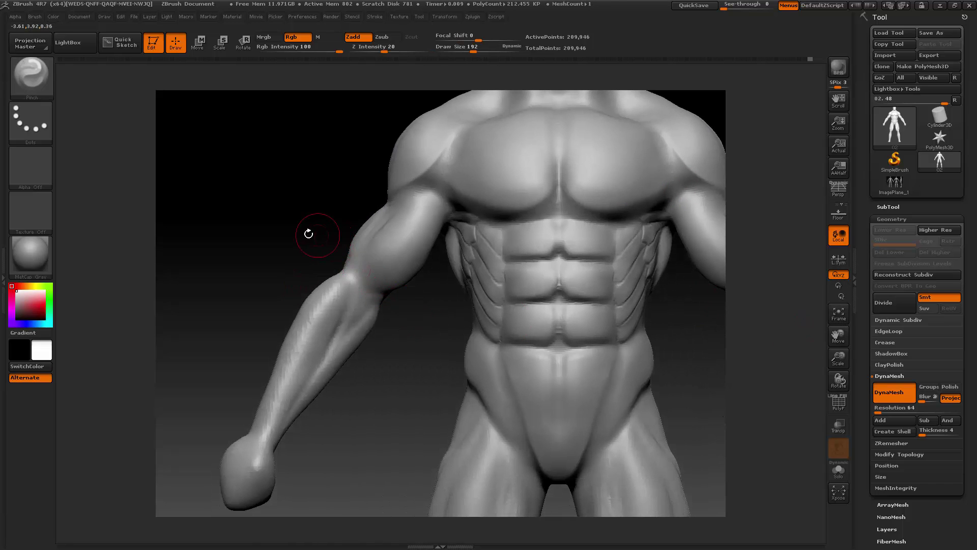
pyautogui.moveTo(308, 234); pyautogui.dragTo(349, 223)
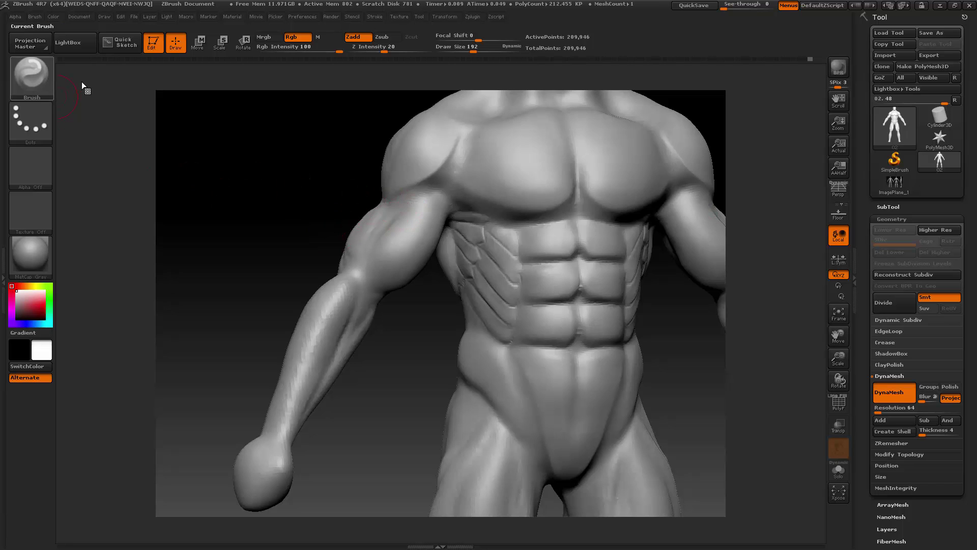
pyautogui.press('b')
pyautogui.click(405, 89)
pyautogui.press('space')
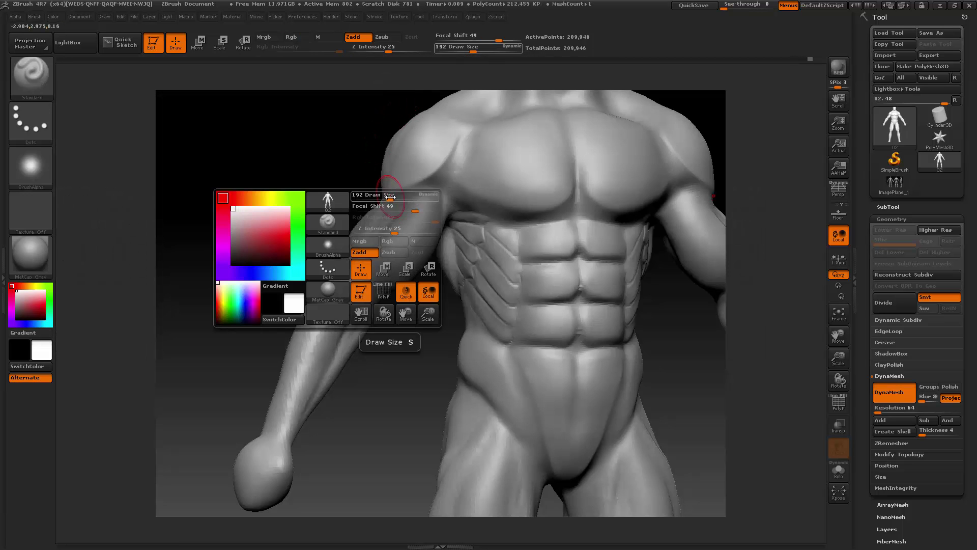
pyautogui.moveTo(389, 193); pyautogui.dragTo(380, 200)
pyautogui.moveTo(303, 229); pyautogui.dragTo(421, 208)
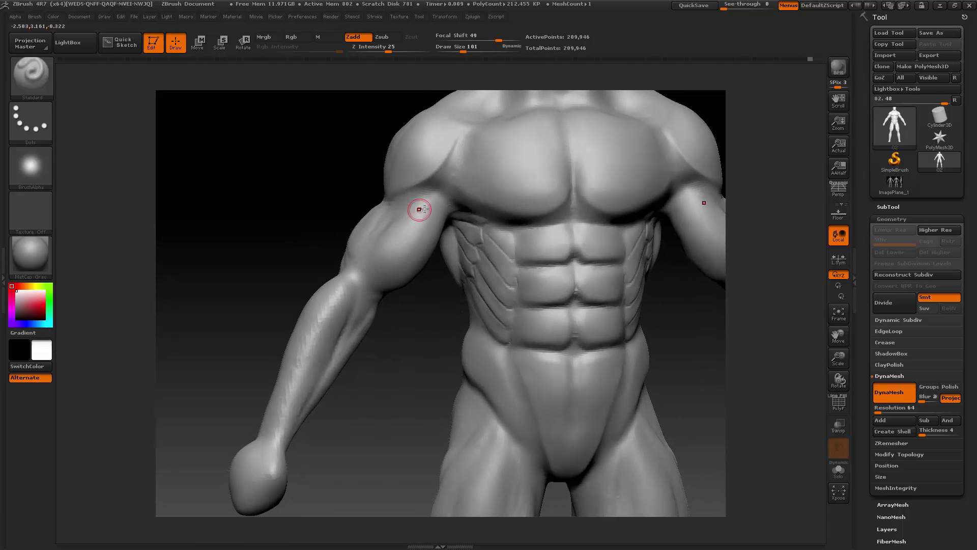
# - Carve the crease between the lower deltoid and the top of the biceps with the Standard brush
pyautogui.moveTo(423, 288); pyautogui.dragTo(451, 218)
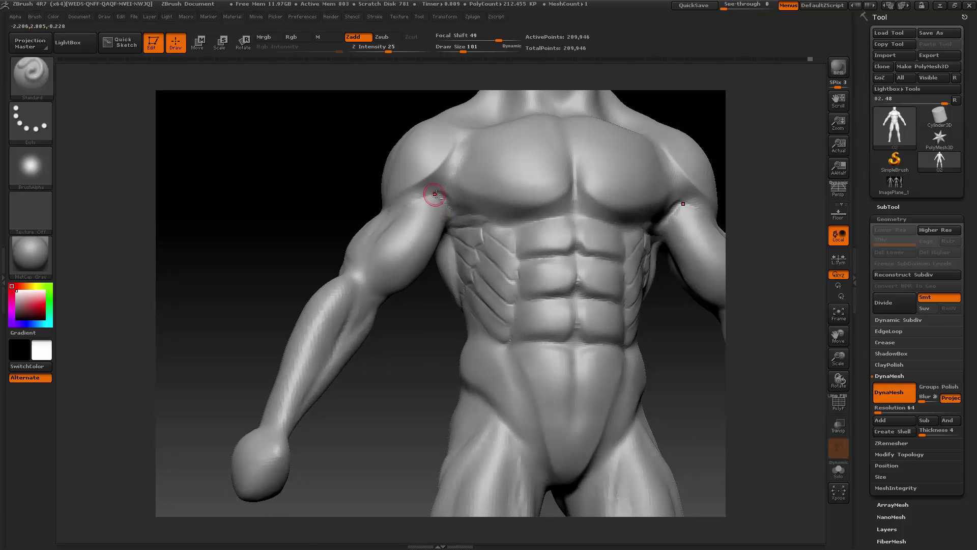
pyautogui.moveTo(436, 194); pyautogui.dragTo(405, 203)
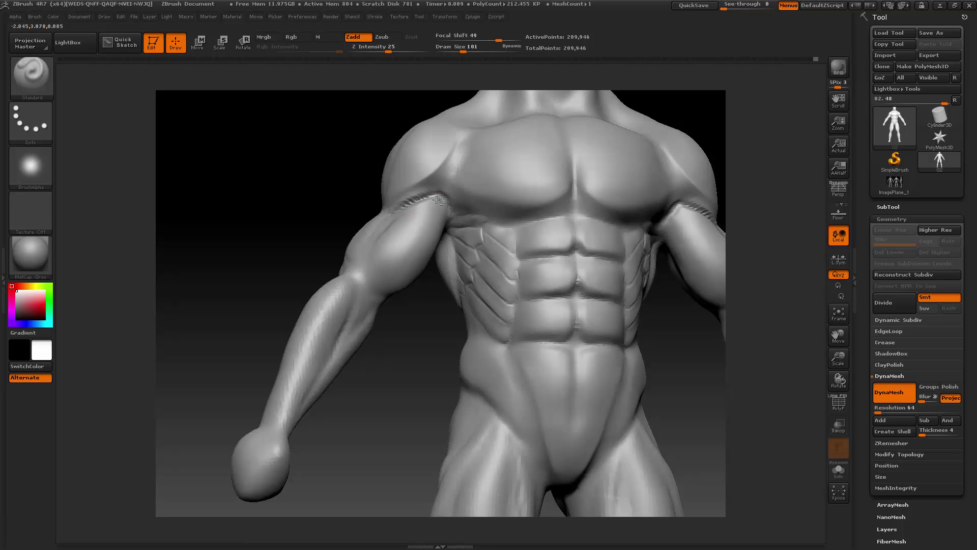
pyautogui.moveTo(417, 294); pyautogui.dragTo(452, 221)
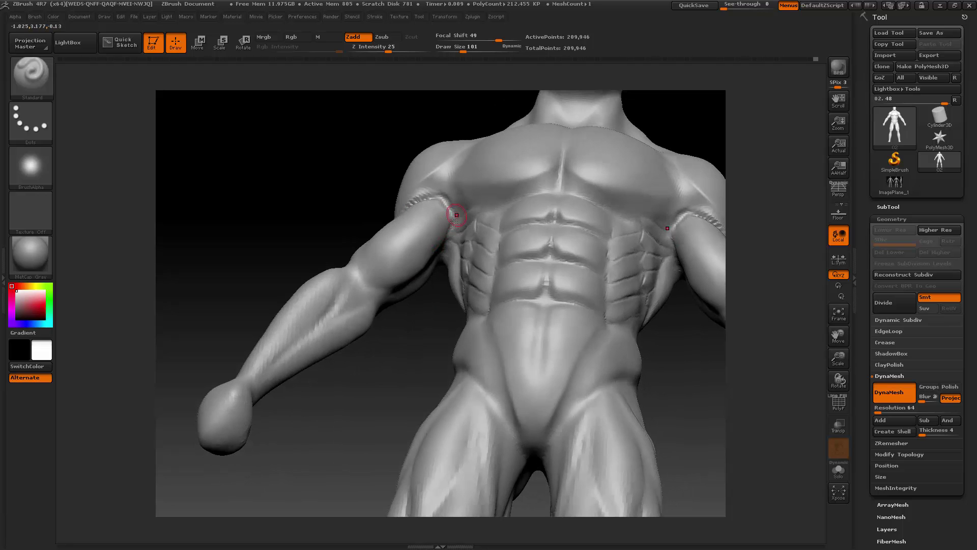
# - Define the biceps outline along its outer edge, above the elbow and along its underside
pyautogui.moveTo(326, 205)
pyautogui.mouseDown()
pyautogui.moveTo(394, 227)
pyautogui.moveTo(382, 275)
pyautogui.mouseUp()
pyautogui.moveTo(387, 237)
pyautogui.mouseDown()
pyautogui.moveTo(377, 273)
pyautogui.moveTo(385, 291)
pyautogui.mouseUp()
pyautogui.moveTo(313, 279)
pyautogui.mouseDown()
pyautogui.moveTo(277, 262)
pyautogui.moveTo(298, 260)
pyautogui.mouseUp()
pyautogui.moveTo(390, 302); pyautogui.dragTo(386, 293)
pyautogui.moveTo(335, 266); pyautogui.dragTo(311, 270)
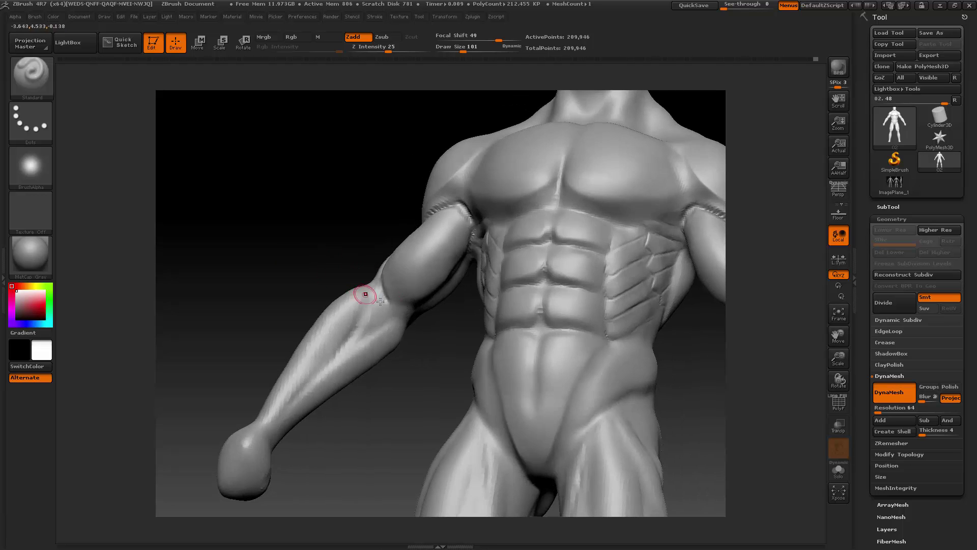
pyautogui.moveTo(446, 315); pyautogui.dragTo(459, 276)
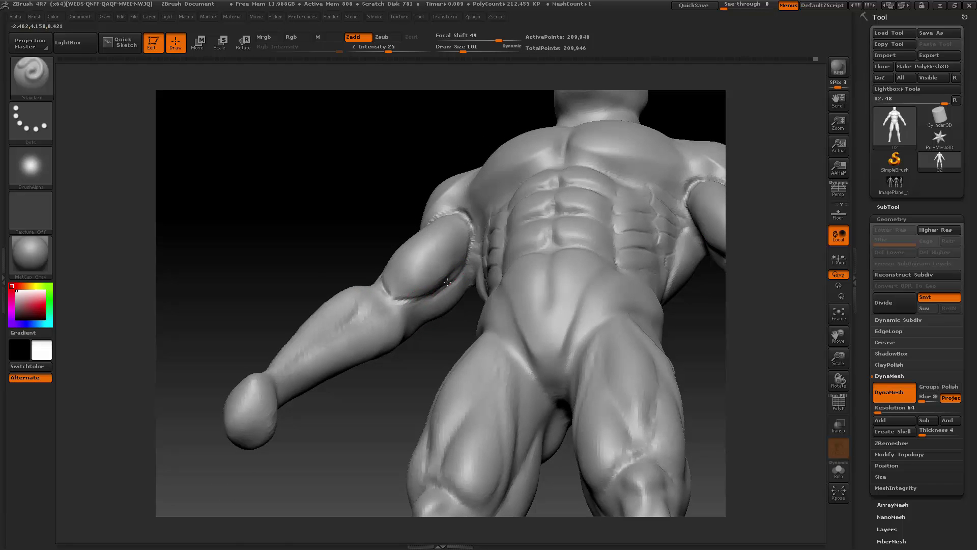
pyautogui.moveTo(369, 258); pyautogui.dragTo(331, 239)
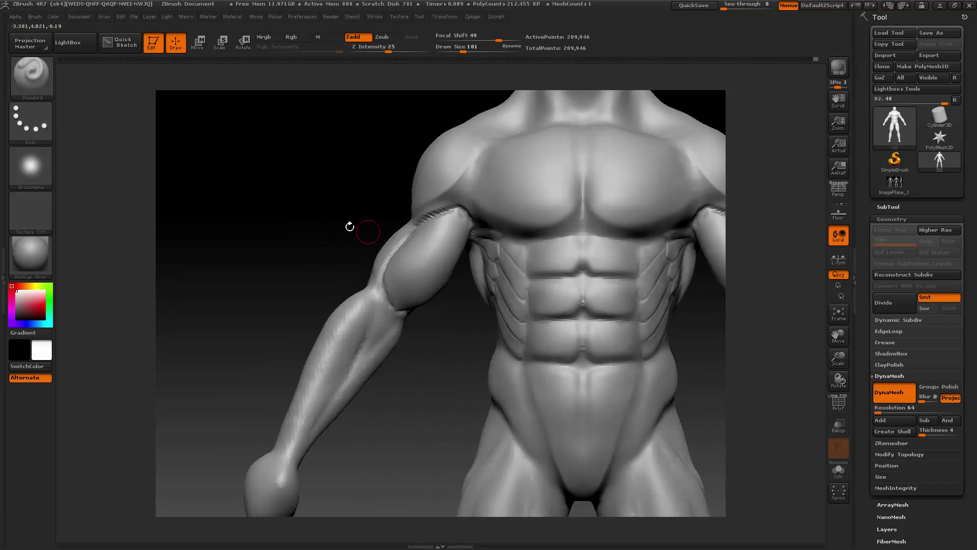
# - Build up the front of the biceps with ClayBuildup strokes at draw size 186
pyautogui.click(26, 72)
pyautogui.click(137, 88)
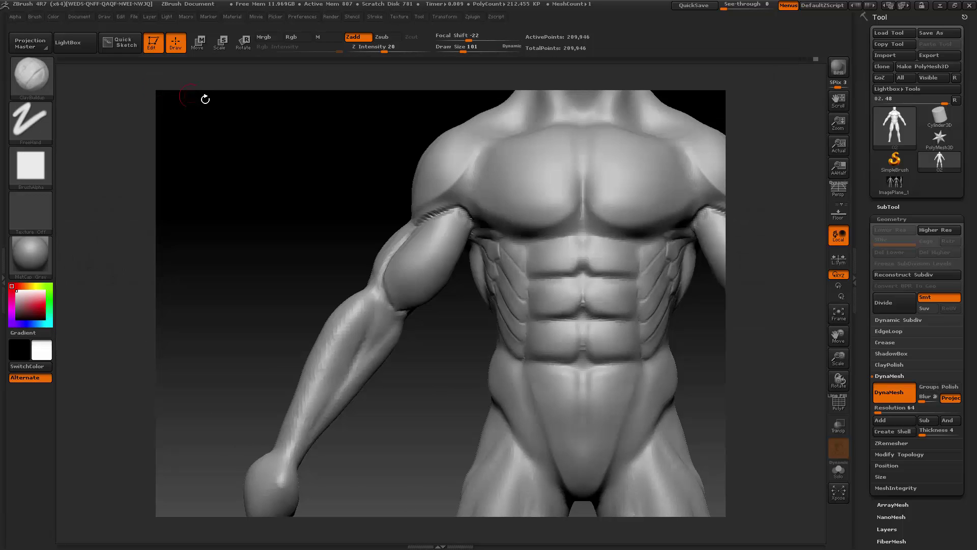
pyautogui.press('space')
pyautogui.moveTo(225, 104); pyautogui.dragTo(228, 128)
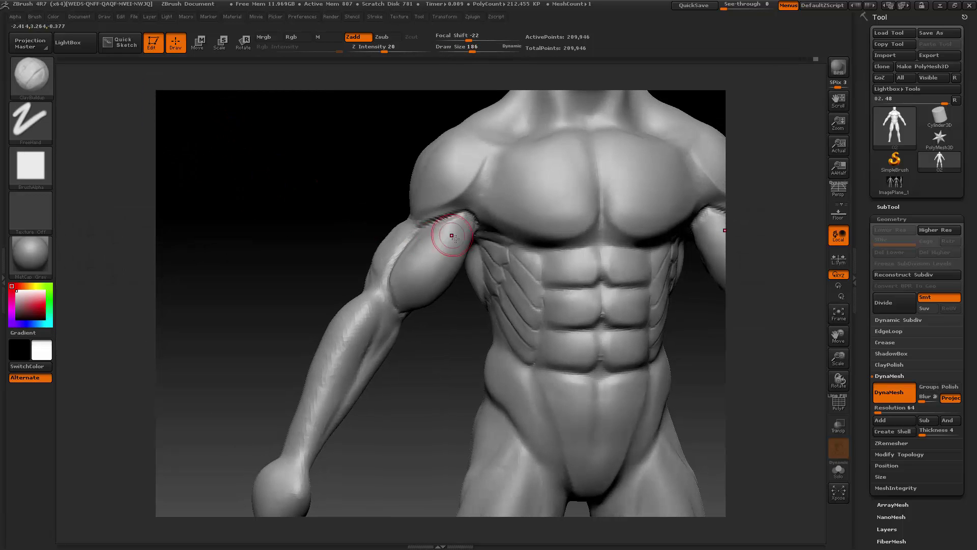
pyautogui.moveTo(429, 279)
pyautogui.mouseDown()
pyautogui.moveTo(457, 218)
pyautogui.moveTo(442, 224)
pyautogui.mouseUp()
pyautogui.moveTo(401, 263); pyautogui.dragTo(452, 239)
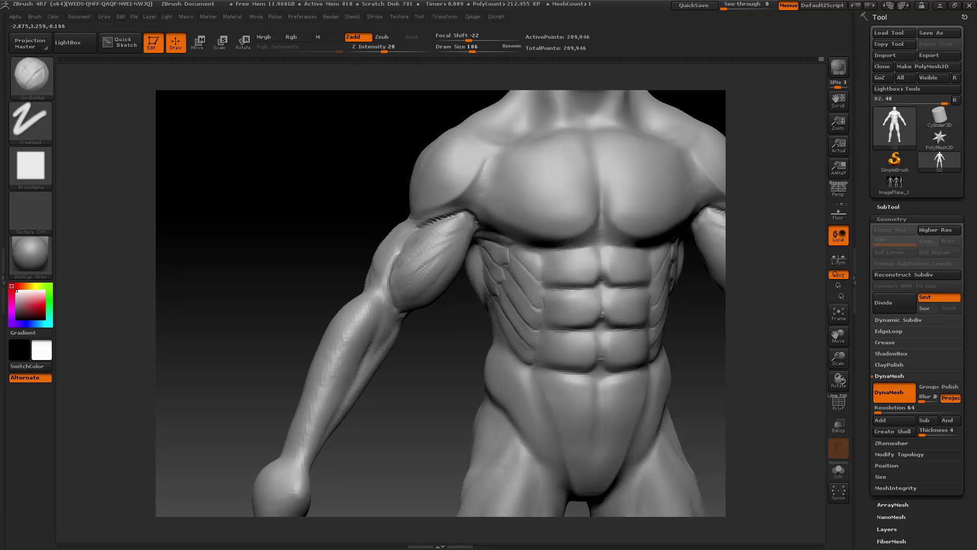
pyautogui.moveTo(414, 236)
pyautogui.mouseDown()
pyautogui.moveTo(437, 225)
pyautogui.moveTo(446, 244)
pyautogui.moveTo(419, 289)
pyautogui.mouseUp()
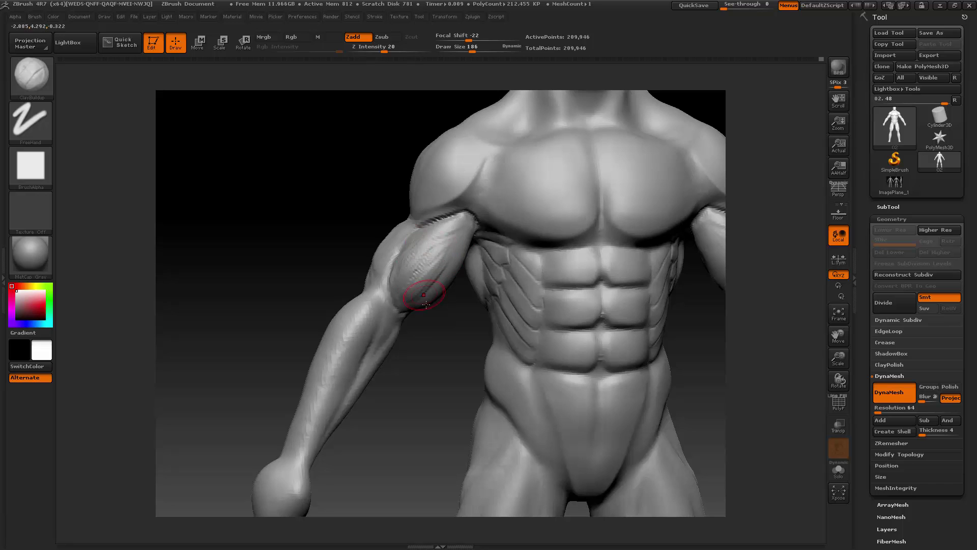
# - Add volume to the lower and inner biceps with ClayBuildup and lightly smooth the strokes
pyautogui.moveTo(419, 289); pyautogui.dragTo(441, 266, button='right')
pyautogui.moveTo(439, 293)
pyautogui.mouseDown()
pyautogui.moveTo(452, 236)
pyautogui.moveTo(424, 285)
pyautogui.moveTo(434, 312)
pyautogui.mouseUp()
pyautogui.moveTo(434, 313); pyautogui.dragTo(450, 279, button='right')
pyautogui.moveTo(450, 279)
pyautogui.mouseDown()
pyautogui.moveTo(466, 292)
pyautogui.moveTo(484, 255)
pyautogui.moveTo(468, 295)
pyautogui.mouseUp()
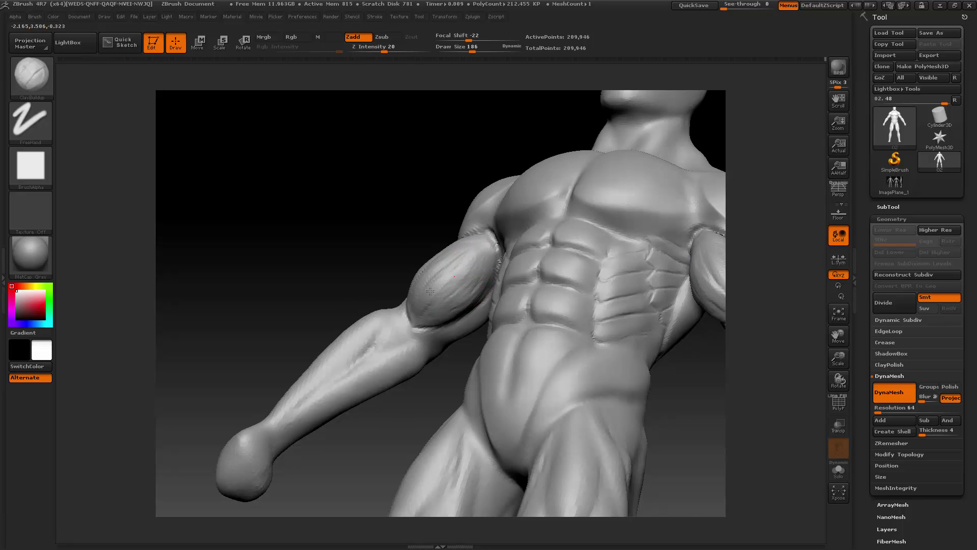
pyautogui.moveTo(457, 249); pyautogui.dragTo(457, 292)
pyautogui.moveTo(363, 254)
pyautogui.mouseDown()
pyautogui.moveTo(371, 283)
pyautogui.moveTo(392, 280)
pyautogui.mouseUp()
pyautogui.moveTo(474, 249); pyautogui.dragTo(444, 296)
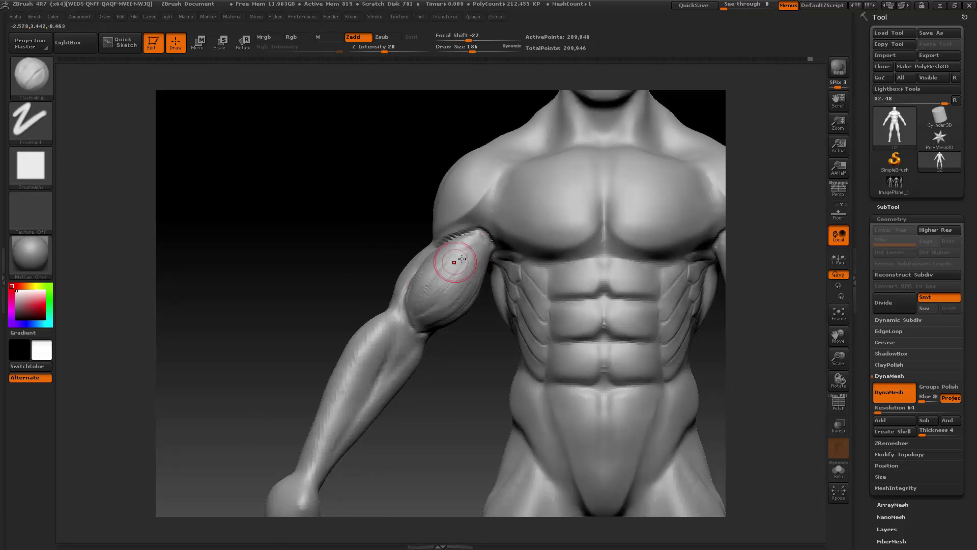
pyautogui.moveTo(470, 252)
pyautogui.keyDown('shift'); pyautogui.mouseDown()
pyautogui.moveTo(445, 261)
pyautogui.moveTo(422, 292)
pyautogui.mouseUp(); pyautogui.keyUp('shift')
# - Pinch the creases around the biceps, below the deltoid and along the underside, using the Pinch brush at draw size 109
pyautogui.click(33, 92)
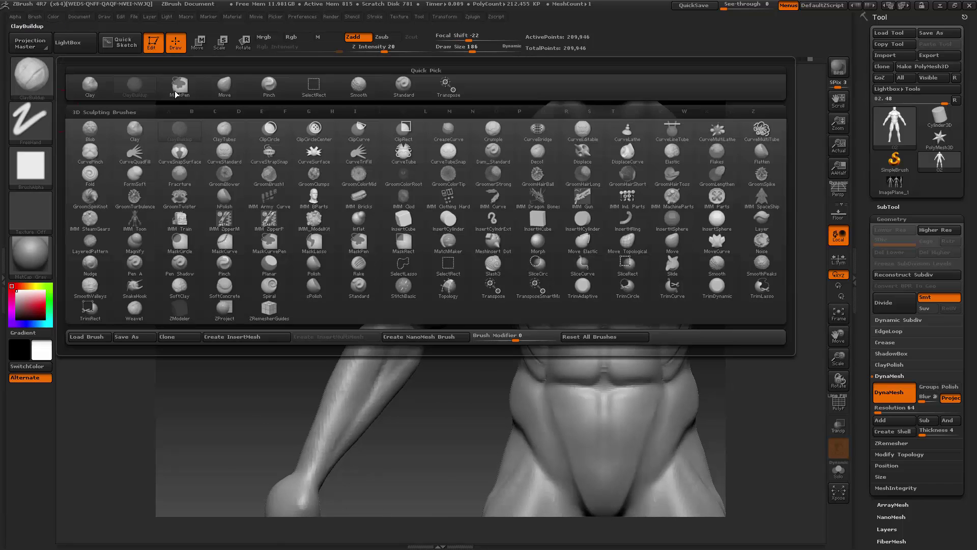
pyautogui.click(269, 90)
pyautogui.press('space')
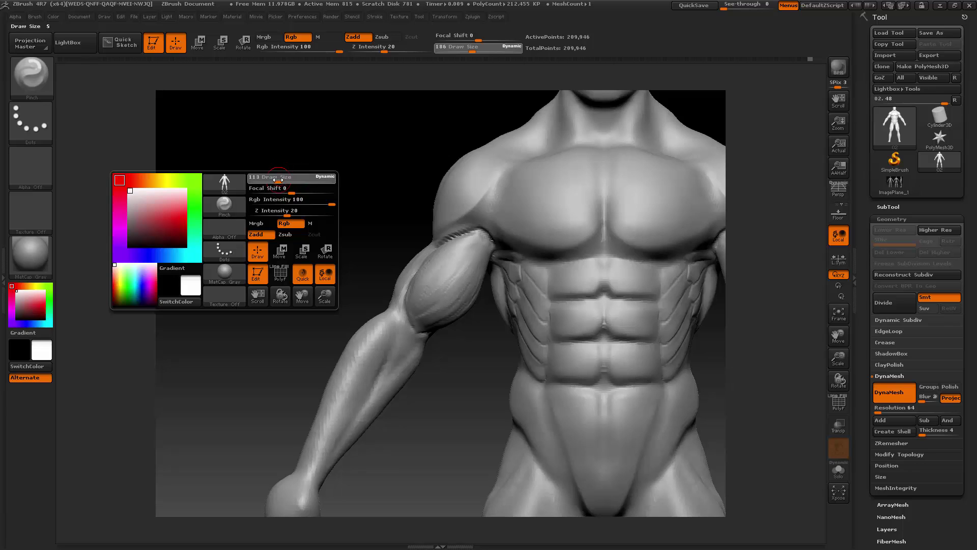
pyautogui.moveTo(278, 179); pyautogui.dragTo(276, 180)
pyautogui.moveTo(383, 222); pyautogui.dragTo(411, 229)
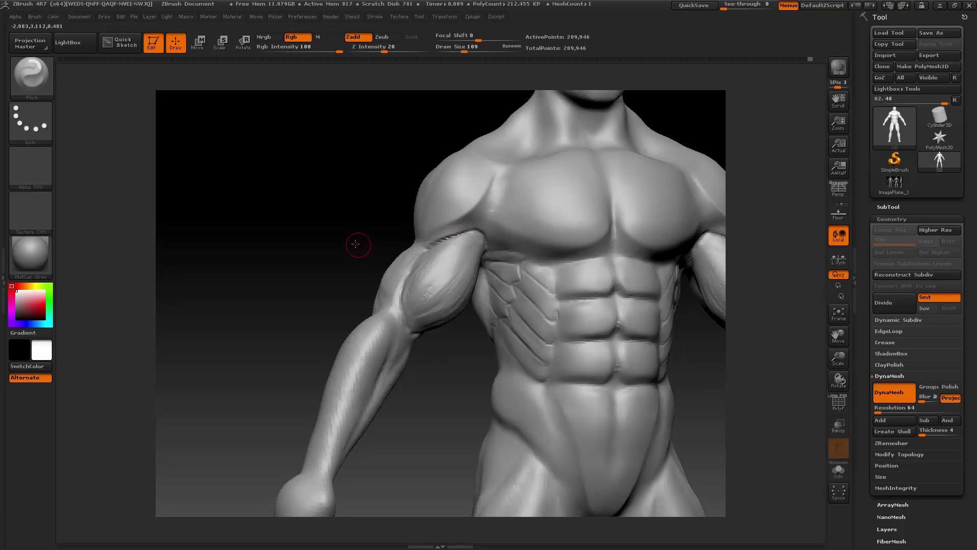
pyautogui.moveTo(355, 242); pyautogui.dragTo(428, 247)
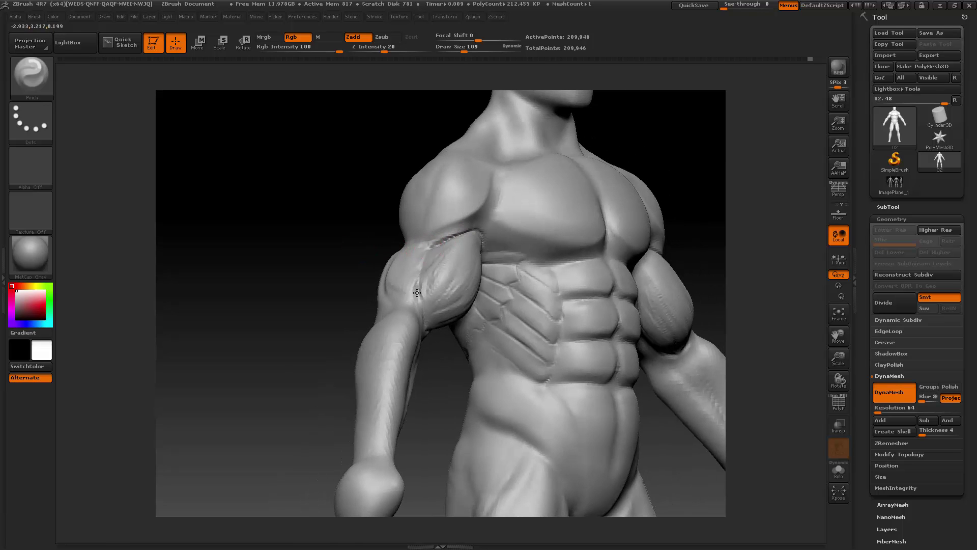
pyautogui.moveTo(378, 270); pyautogui.dragTo(347, 267)
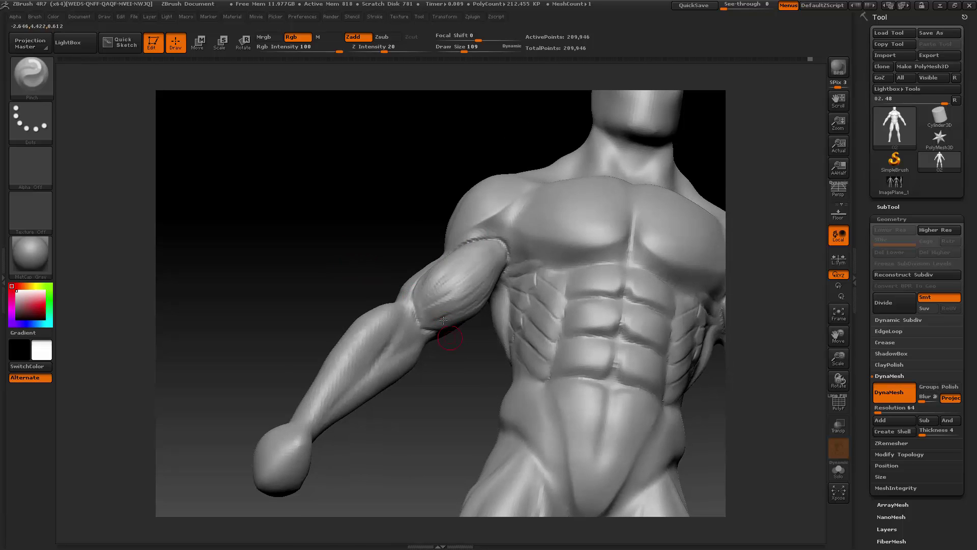
pyautogui.moveTo(446, 352); pyautogui.dragTo(483, 317)
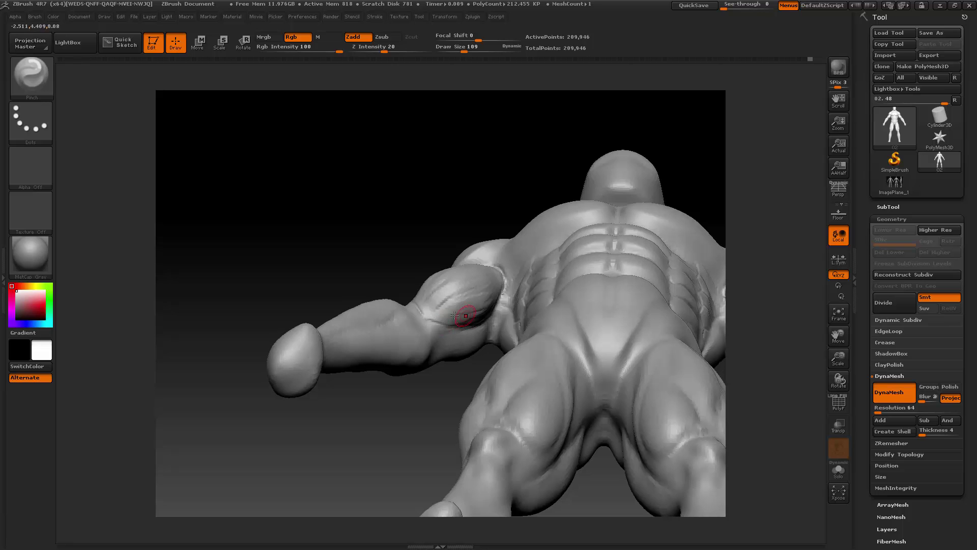
# - Smooth the biceps surface and its creases from the deltoid to the elbow at draw size 140
pyautogui.press('shift')
pyautogui.moveTo(355, 234)
pyautogui.mouseDown()
pyautogui.moveTo(362, 277)
pyautogui.moveTo(477, 241)
pyautogui.moveTo(478, 226)
pyautogui.moveTo(458, 220)
pyautogui.moveTo(443, 247)
pyautogui.moveTo(473, 249)
pyautogui.moveTo(446, 296)
pyautogui.mouseUp()
pyautogui.press('space')
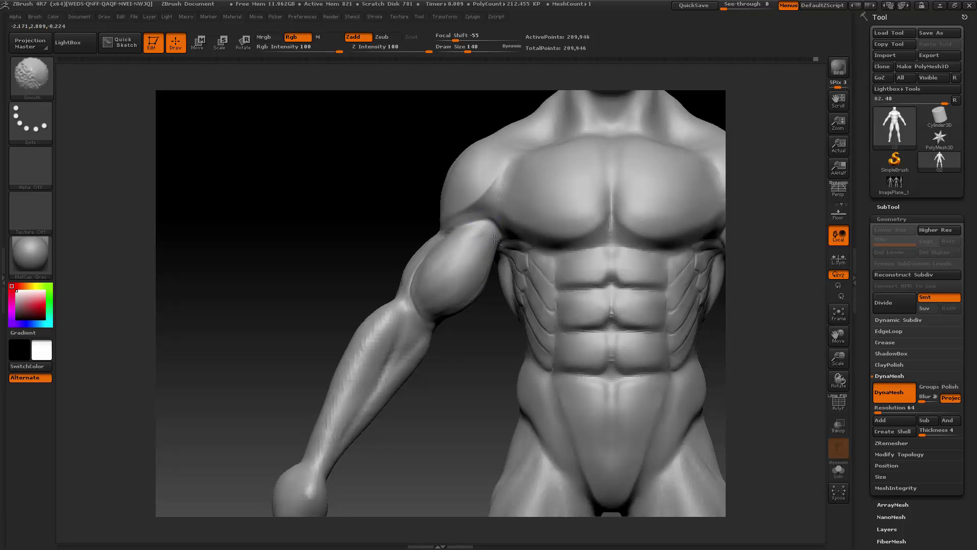
pyautogui.moveTo(431, 246)
pyautogui.keyDown('shift'); pyautogui.mouseDown()
pyautogui.moveTo(412, 271)
pyautogui.moveTo(423, 253)
pyautogui.moveTo(448, 285)
pyautogui.mouseUp(); pyautogui.keyUp('shift')
pyautogui.moveTo(376, 265); pyautogui.dragTo(336, 252)
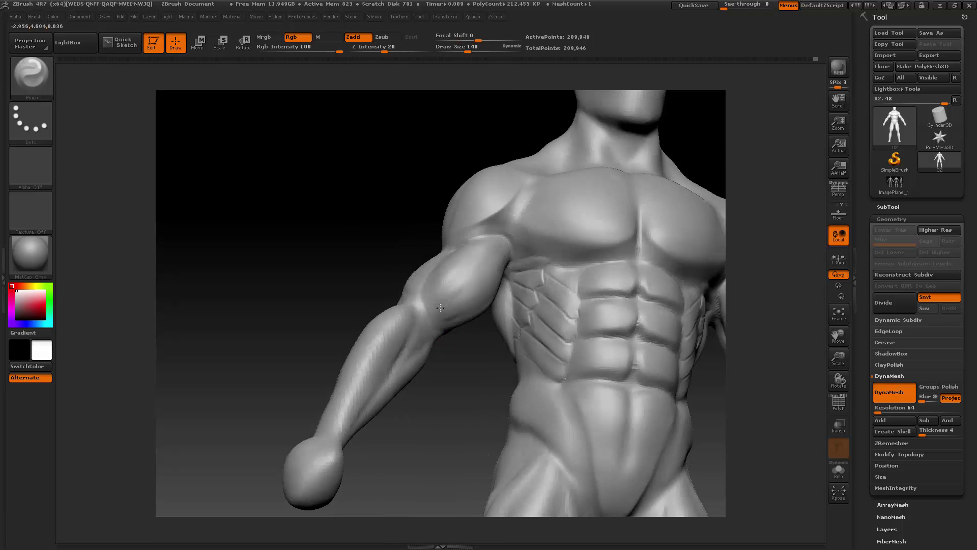
pyautogui.moveTo(446, 296)
pyautogui.keyDown('shift'); pyautogui.mouseDown()
pyautogui.moveTo(448, 326)
pyautogui.moveTo(510, 313)
pyautogui.mouseUp(); pyautogui.keyUp('shift')
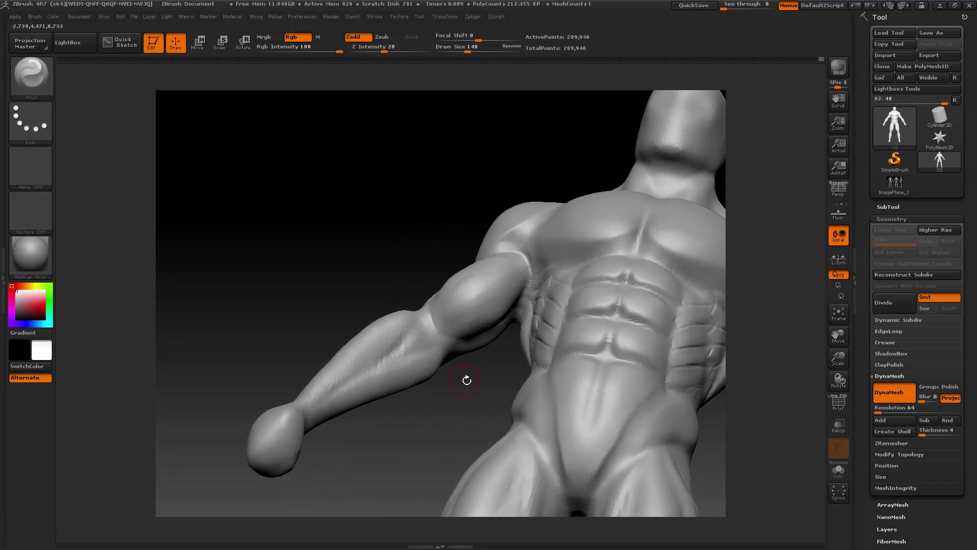
pyautogui.moveTo(465, 382)
pyautogui.mouseDown()
pyautogui.moveTo(425, 262)
pyautogui.moveTo(423, 282)
pyautogui.mouseUp()
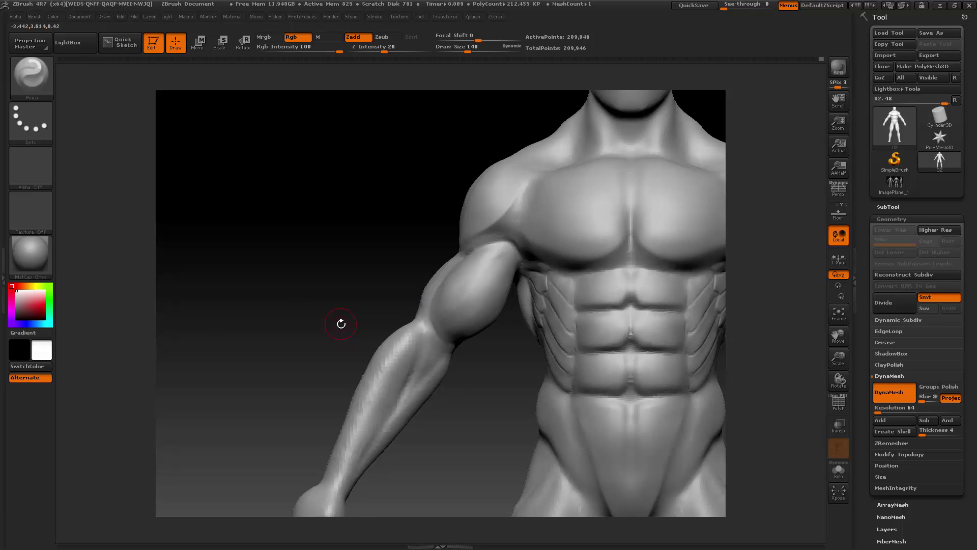
# - Smooth the hard-edged patch on the upper back at the base of the neck
pyautogui.moveTo(315, 330); pyautogui.dragTo(375, 321)
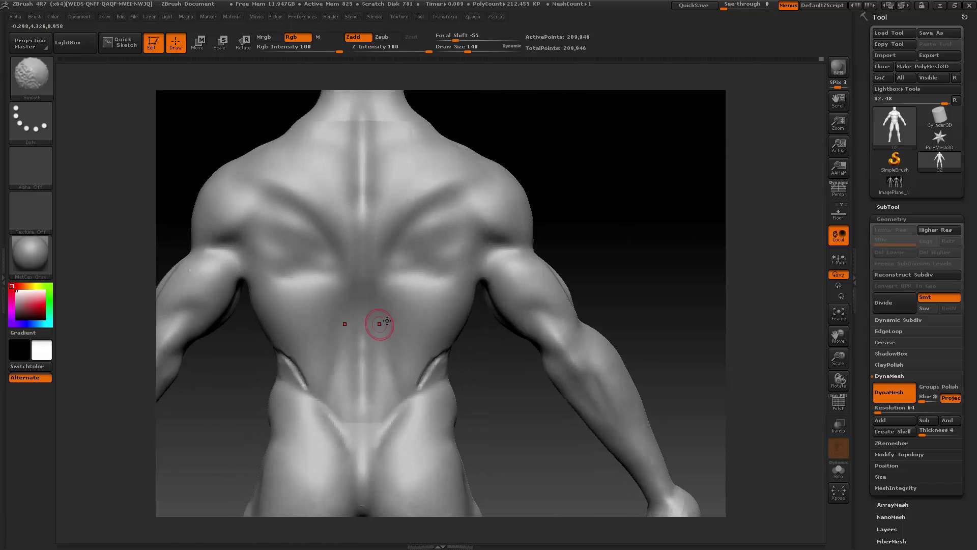
pyautogui.moveTo(837, 355); pyautogui.dragTo(866, 359)
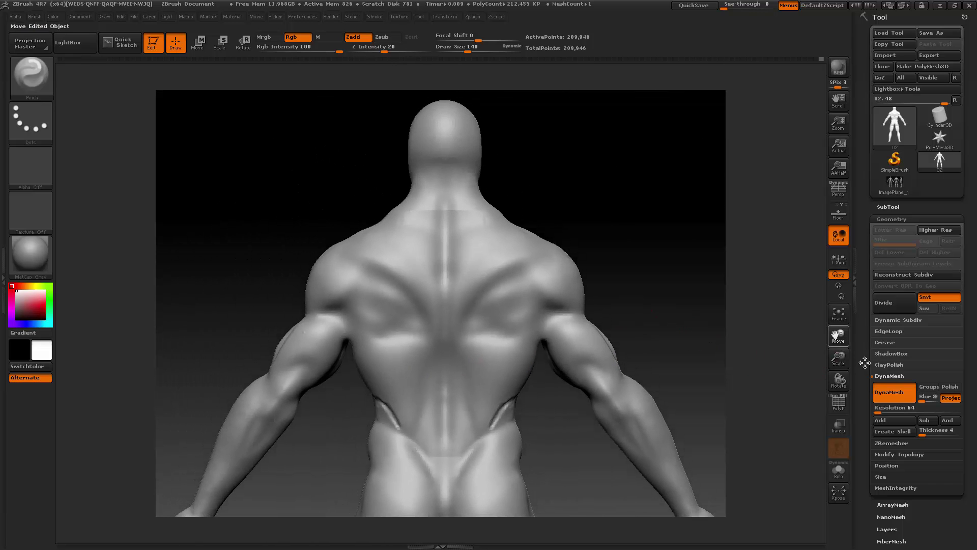
pyautogui.press('shift')
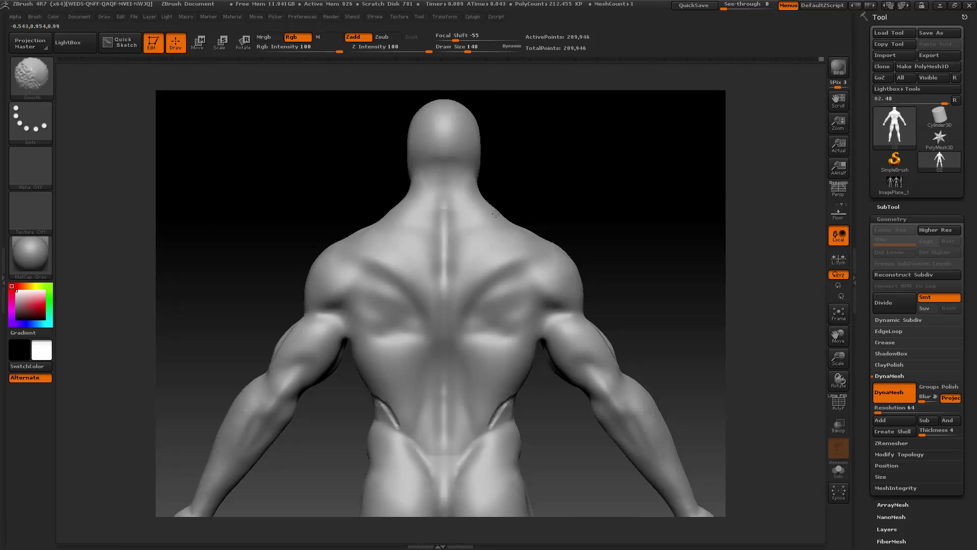
pyautogui.moveTo(591, 211)
pyautogui.mouseDown()
pyautogui.moveTo(541, 220)
pyautogui.moveTo(609, 220)
pyautogui.moveTo(554, 227)
pyautogui.mouseUp()
# - Pinch and smooth the upper edge of the pectorals along the collarbones at draw size 175
pyautogui.moveTo(611, 245)
pyautogui.mouseDown()
pyautogui.moveTo(705, 239)
pyautogui.moveTo(591, 247)
pyautogui.moveTo(672, 240)
pyautogui.mouseUp()
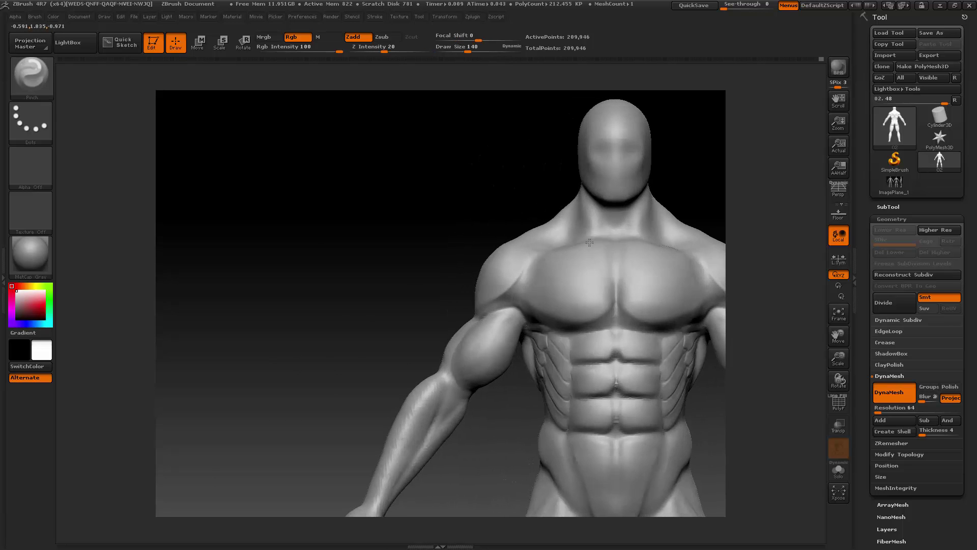
pyautogui.moveTo(840, 337); pyautogui.dragTo(663, 310)
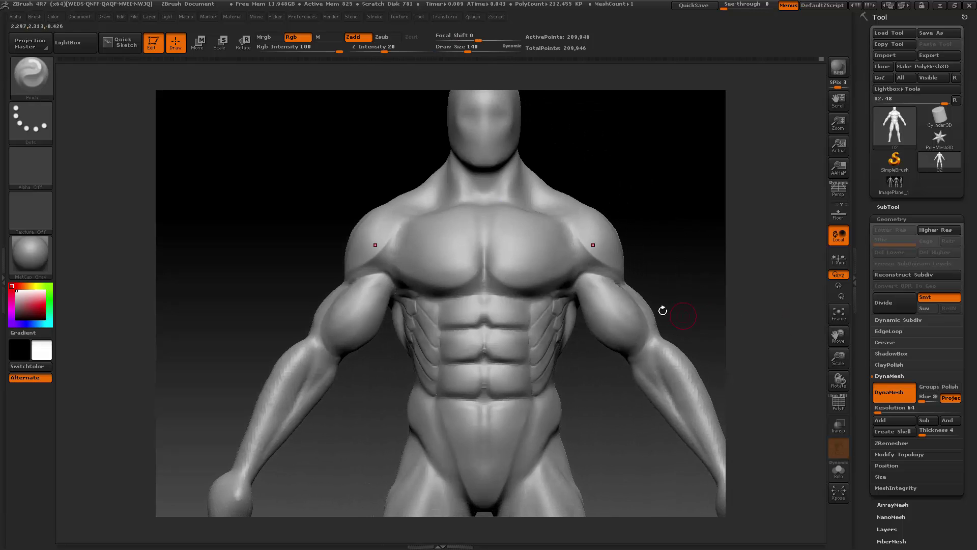
pyautogui.press('space')
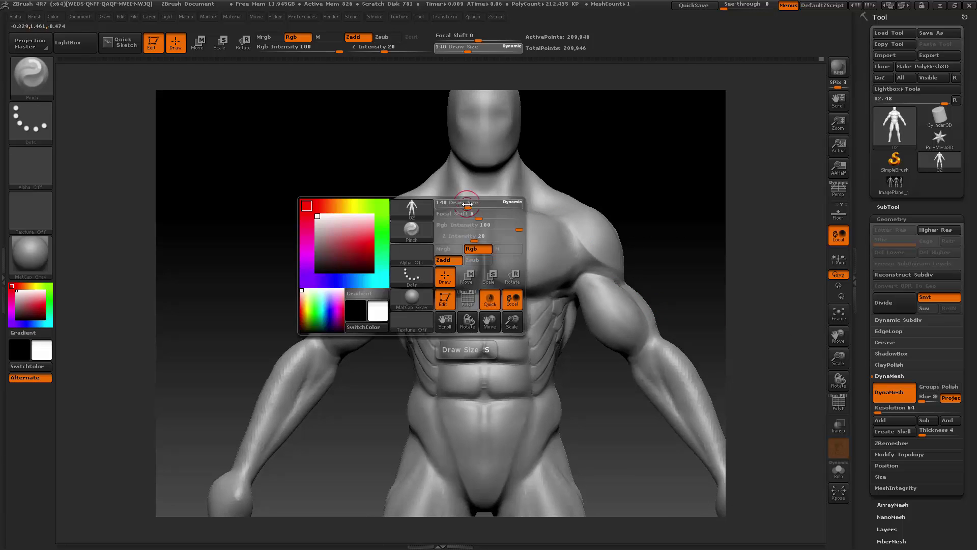
pyautogui.moveTo(464, 204); pyautogui.dragTo(469, 204)
pyautogui.moveTo(292, 220); pyautogui.dragTo(363, 220)
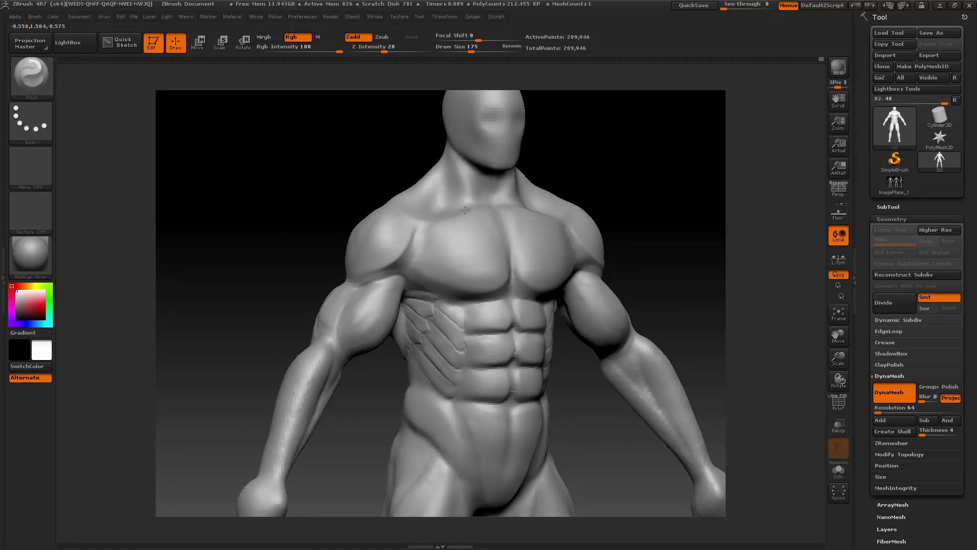
pyautogui.press('shift')
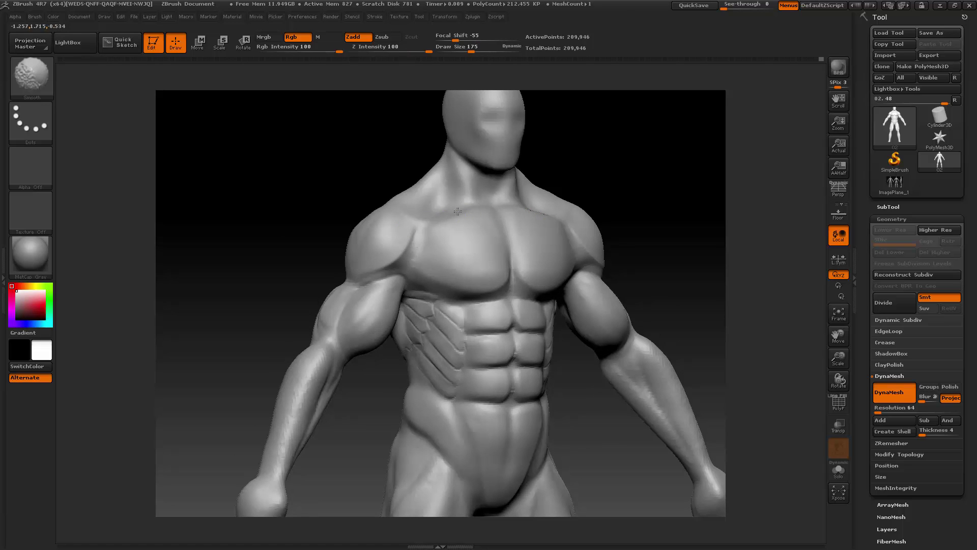
pyautogui.moveTo(628, 192); pyautogui.dragTo(612, 193)
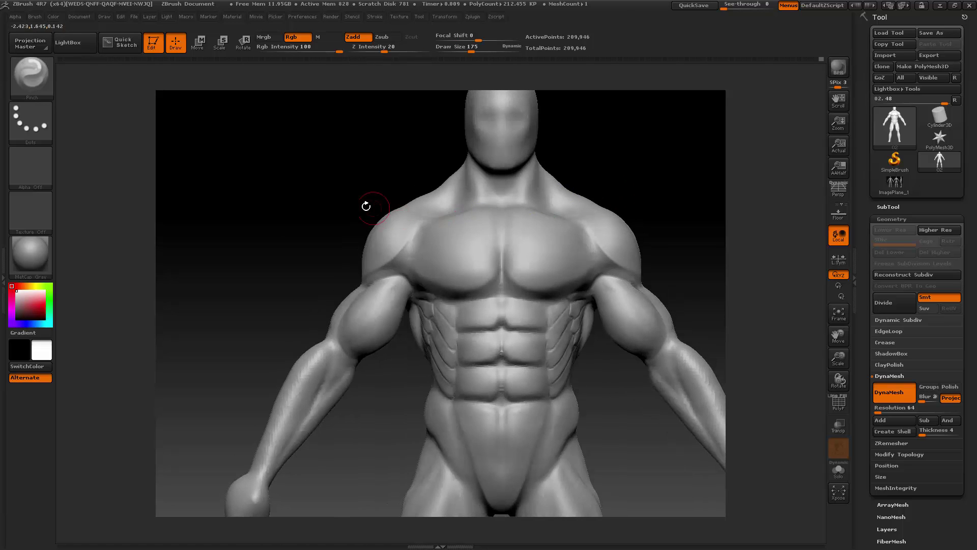
pyautogui.moveTo(366, 206); pyautogui.dragTo(444, 214)
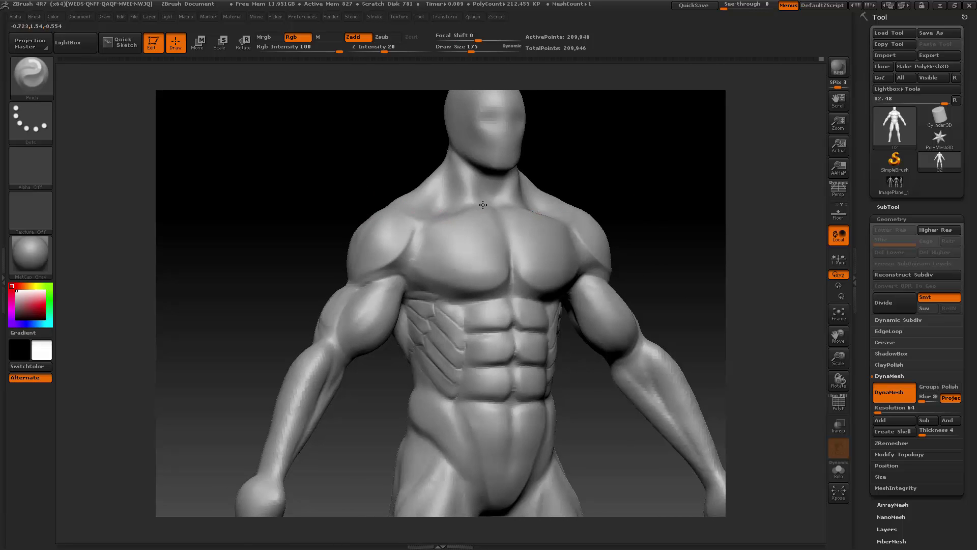
pyautogui.press('shift')
pyautogui.keyDown('shift'); pyautogui.moveTo(644, 190); pyautogui.dragTo(618, 194); pyautogui.keyUp('shift')
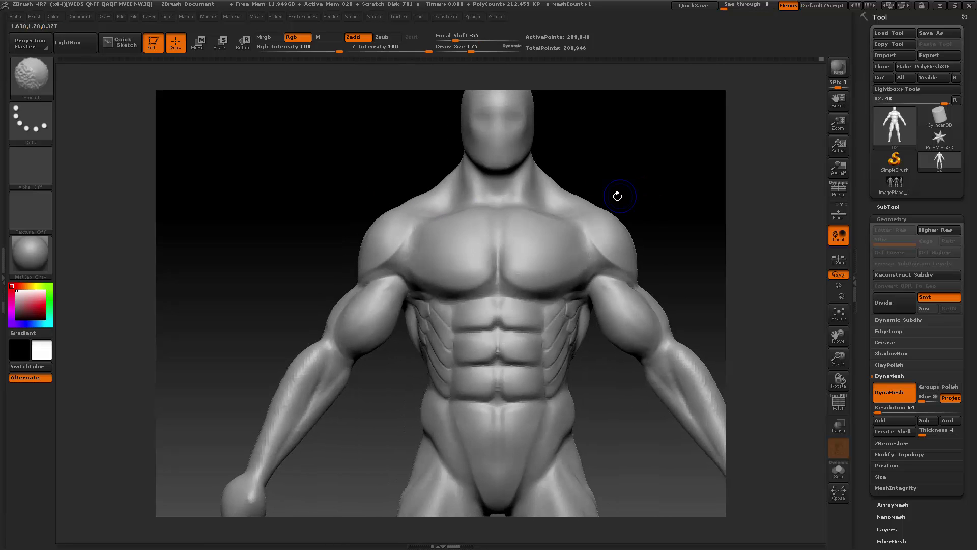
pyautogui.moveTo(839, 326); pyautogui.dragTo(845, 295)
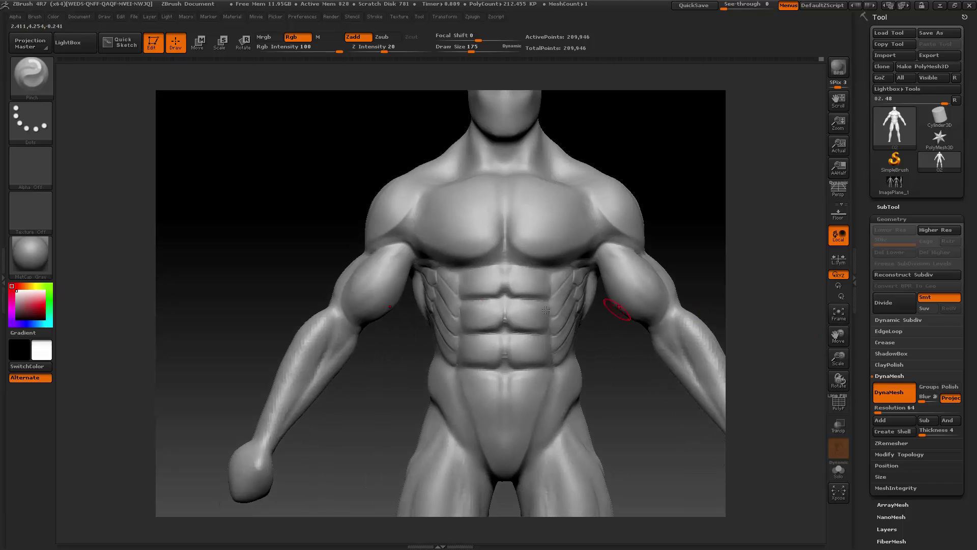
pyautogui.moveTo(246, 227); pyautogui.dragTo(414, 241)
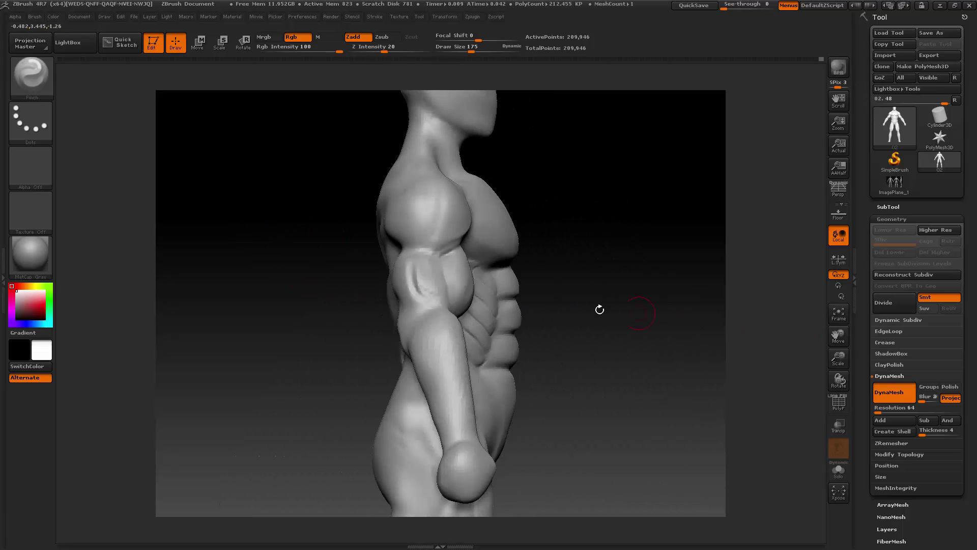
# - Pinch the lower edges of the trapezius on the back, from the shoulders toward the spine, at draw size 208
pyautogui.moveTo(599, 309); pyautogui.dragTo(664, 304)
pyautogui.moveTo(830, 335); pyautogui.dragTo(744, 323)
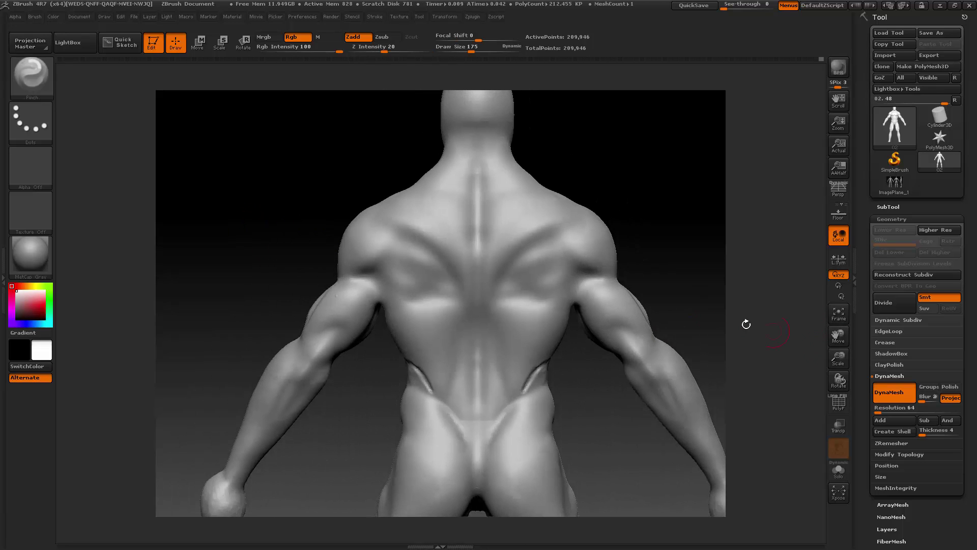
pyautogui.press('space')
pyautogui.moveTo(629, 197); pyautogui.dragTo(578, 210)
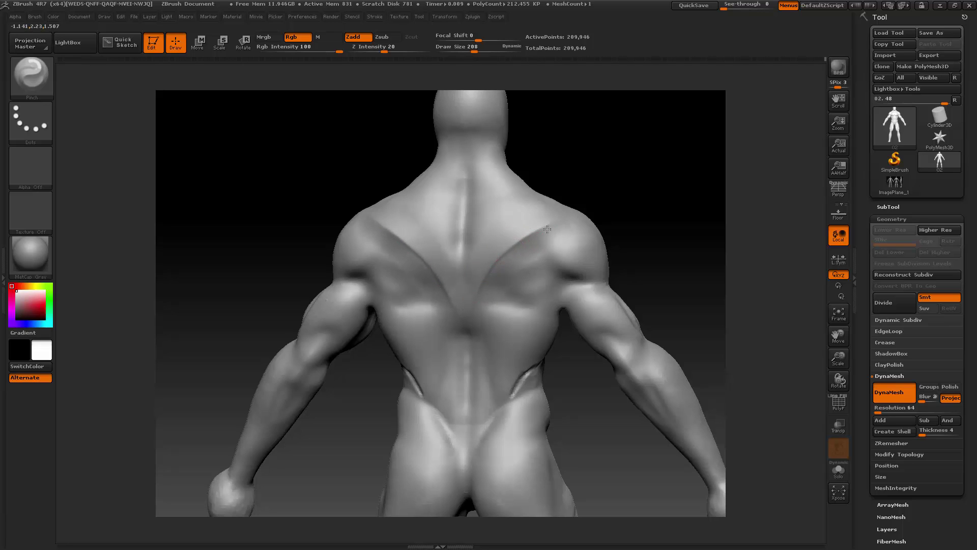
# - Smooth and reshape the groove along the upper spine between the trapezius muscles at draw size 208
pyautogui.press('shift')
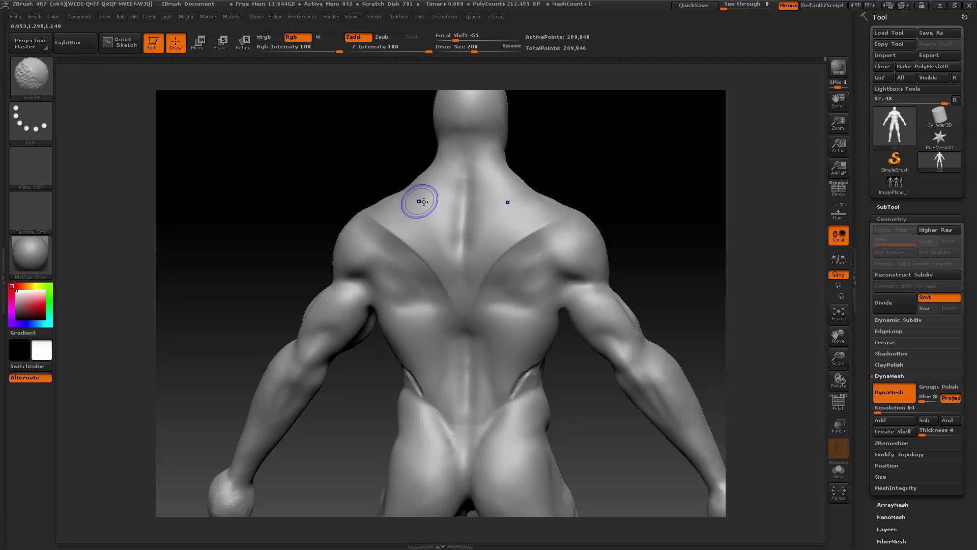
pyautogui.moveTo(448, 200)
pyautogui.mouseDown()
pyautogui.moveTo(458, 153)
pyautogui.moveTo(448, 215)
pyautogui.mouseUp()
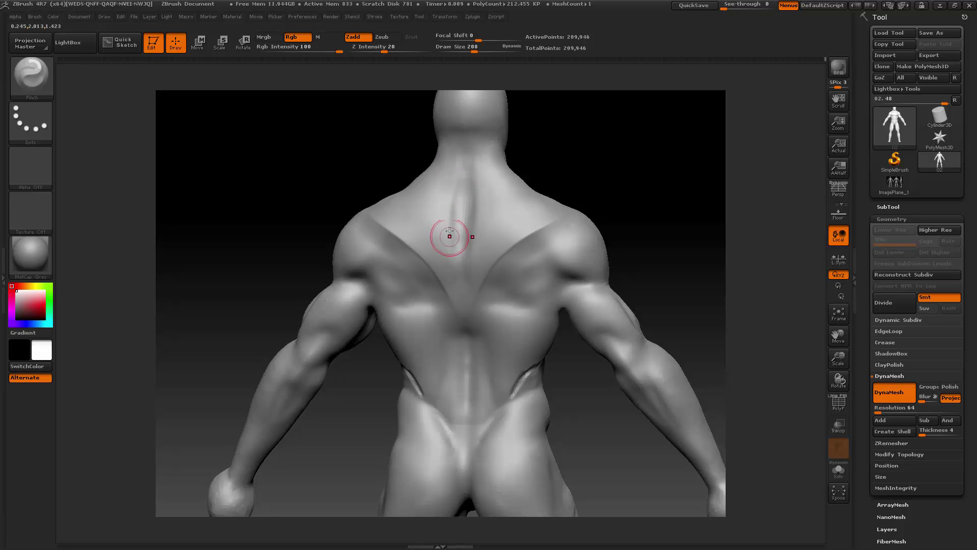
pyautogui.press('shift')
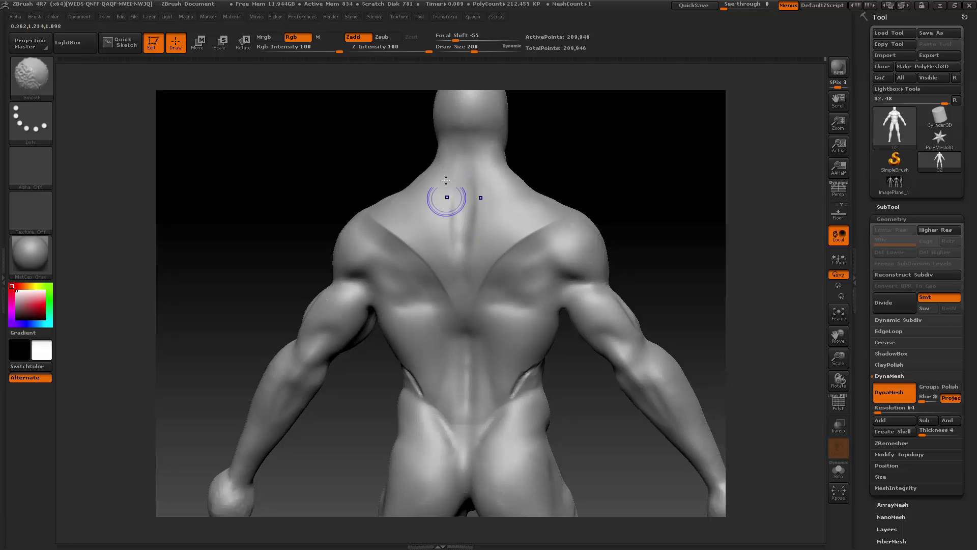
pyautogui.keyDown('shift'); pyautogui.moveTo(615, 163); pyautogui.dragTo(618, 166); pyautogui.keyUp('shift')
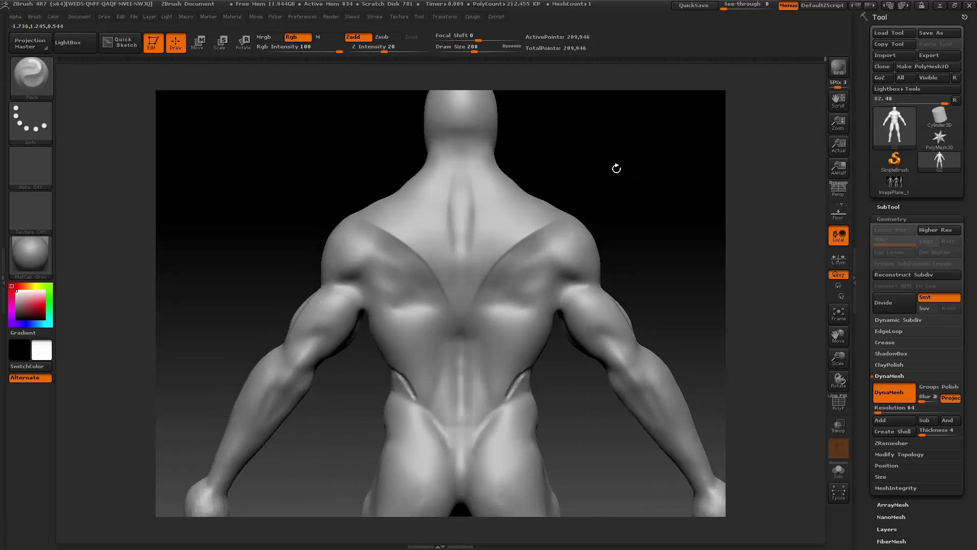
# - Pinch the crease running from the rear deltoid across each shoulder blade at draw size 170
pyautogui.press('space')
pyautogui.moveTo(392, 245)
pyautogui.mouseDown()
pyautogui.moveTo(377, 256)
pyautogui.moveTo(391, 268)
pyautogui.mouseUp()
pyautogui.moveTo(392, 268)
pyautogui.mouseDown()
pyautogui.moveTo(399, 261)
pyautogui.moveTo(390, 254)
pyautogui.mouseUp()
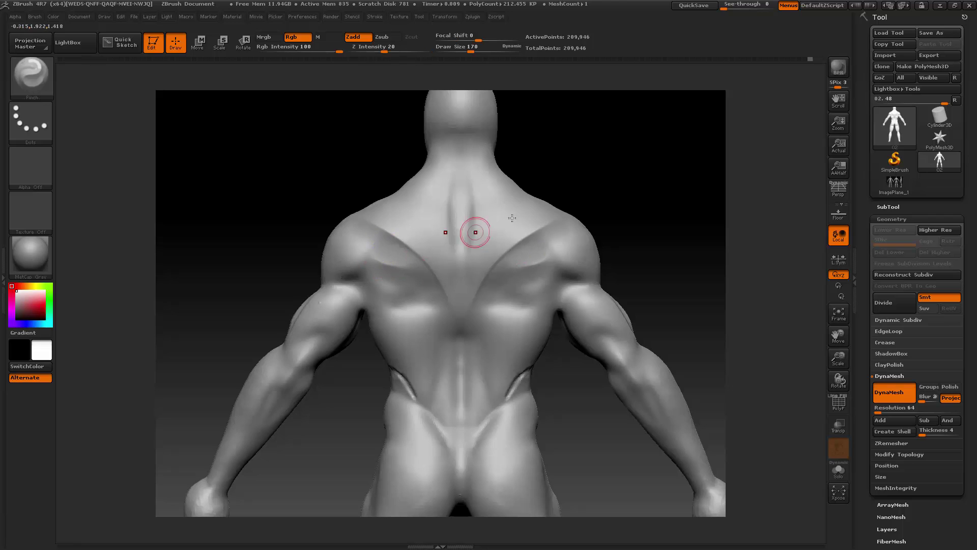
pyautogui.moveTo(839, 335); pyautogui.dragTo(825, 288)
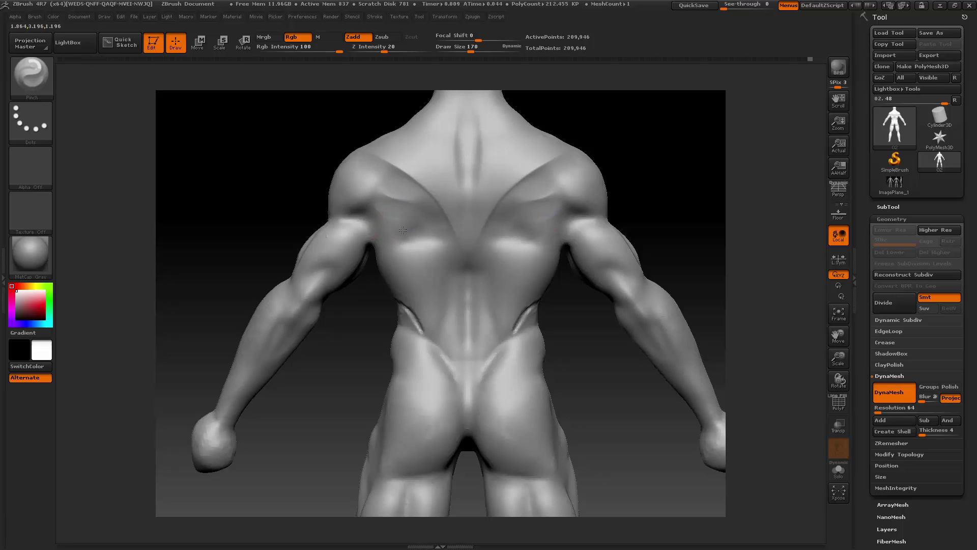
pyautogui.press('space')
pyautogui.press('shift')
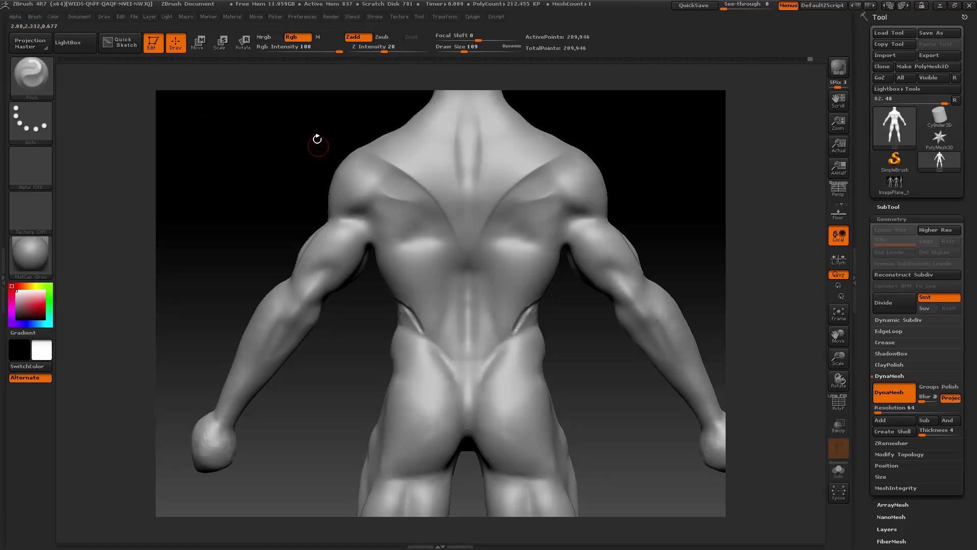
# - Build up the ridge across each shoulder blade with the ClayBuildup brush at draw size 101, and blend it at draw size 197
pyautogui.click(50, 79)
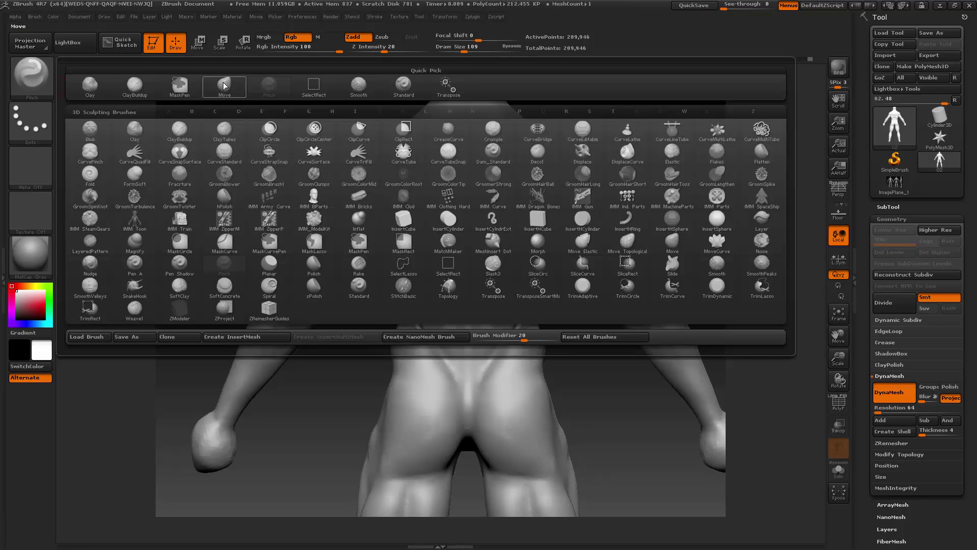
pyautogui.click(142, 85)
pyautogui.press('space')
pyautogui.moveTo(218, 117); pyautogui.dragTo(219, 117)
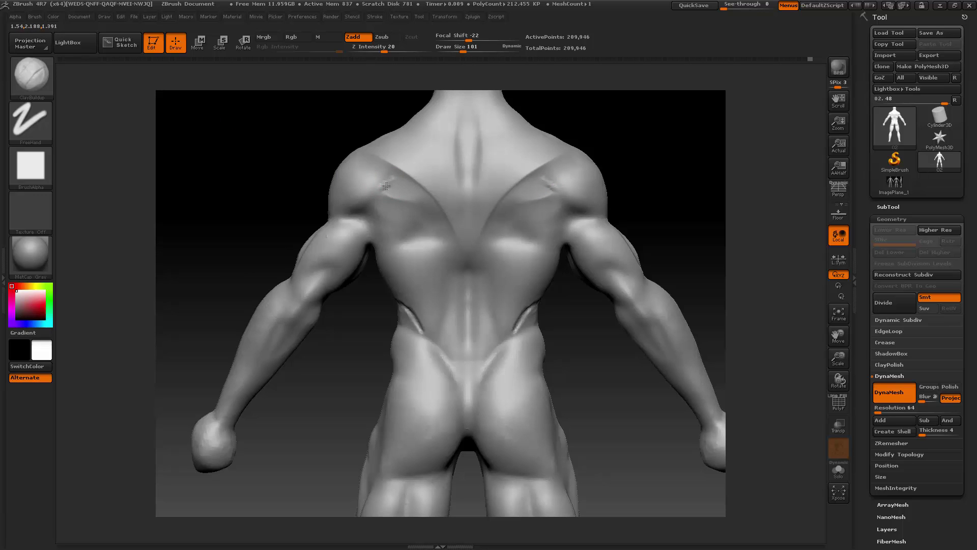
pyautogui.press('space')
pyautogui.moveTo(386, 186)
pyautogui.mouseDown()
pyautogui.moveTo(422, 205)
pyautogui.moveTo(405, 196)
pyautogui.mouseUp()
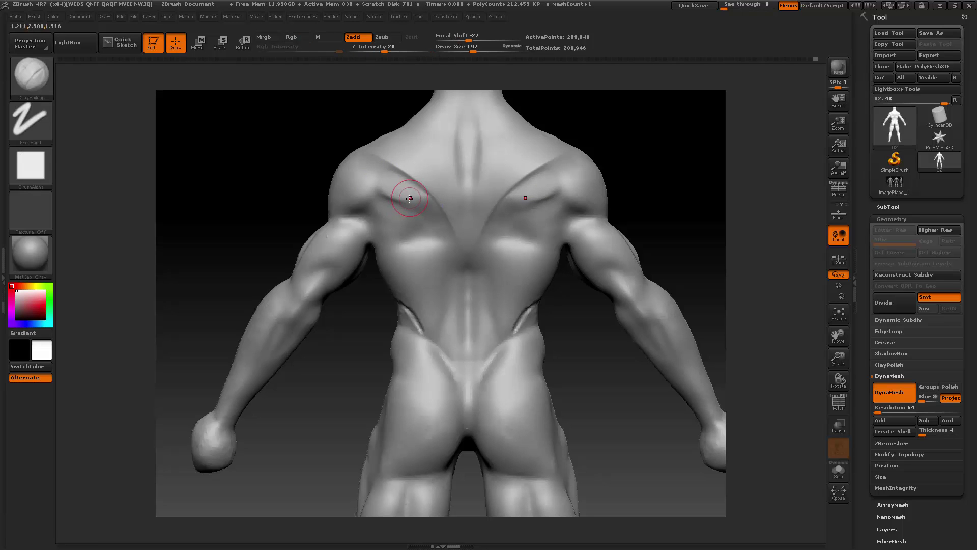
# - Sharpen the lower edge of the shoulder blade ridge with the Pinch brush at draw size 160 and smooth the surface around it
pyautogui.click(37, 78)
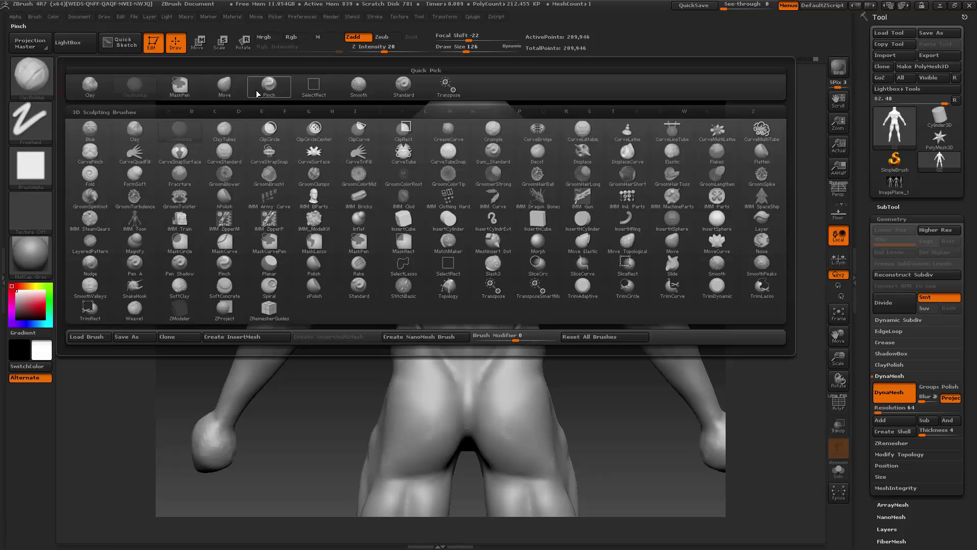
pyautogui.click(255, 90)
pyautogui.press('space')
pyautogui.moveTo(398, 198)
pyautogui.mouseDown()
pyautogui.moveTo(406, 196)
pyautogui.moveTo(379, 198)
pyautogui.moveTo(397, 201)
pyautogui.mouseUp()
pyautogui.press('space')
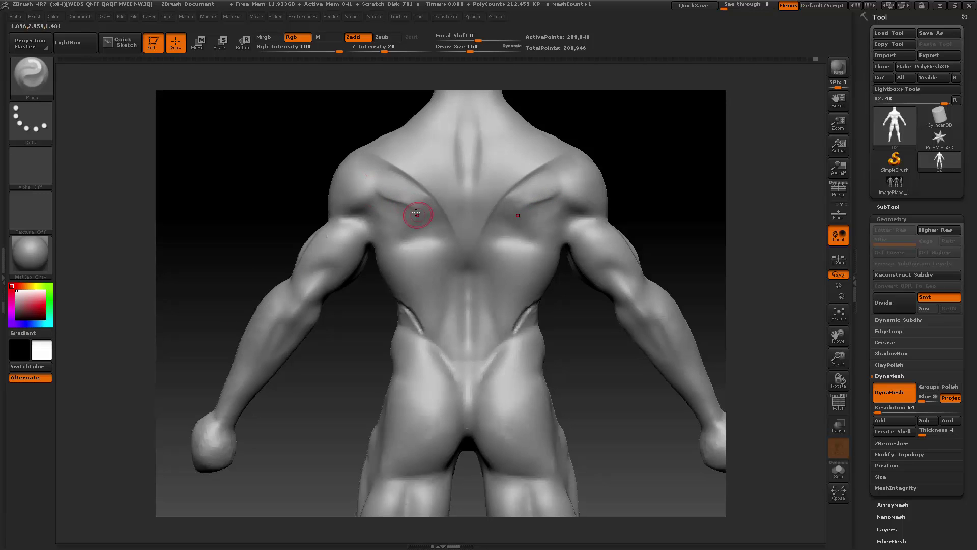
pyautogui.press('shift')
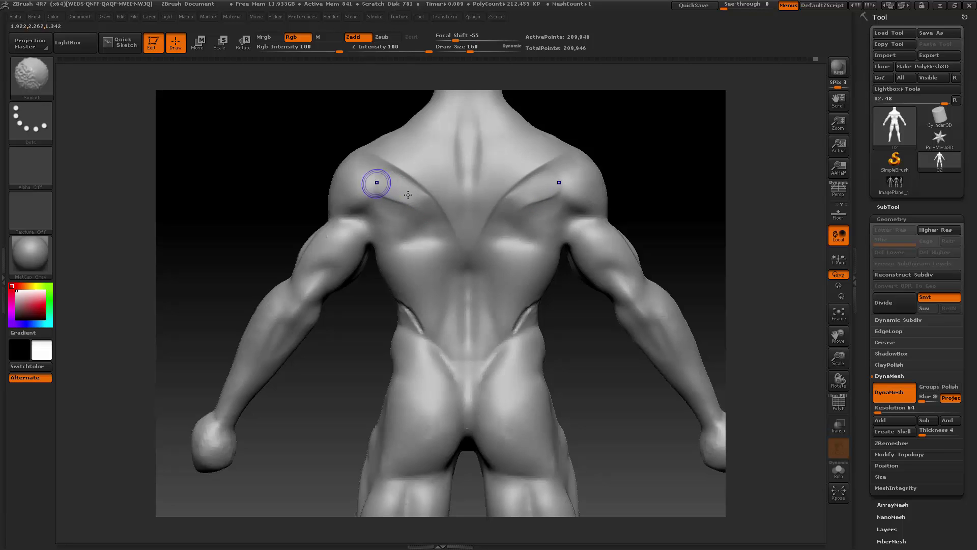
pyautogui.moveTo(400, 194)
pyautogui.keyDown('shift'); pyautogui.mouseDown()
pyautogui.moveTo(389, 198)
pyautogui.moveTo(404, 197)
pyautogui.mouseUp(); pyautogui.keyUp('shift')
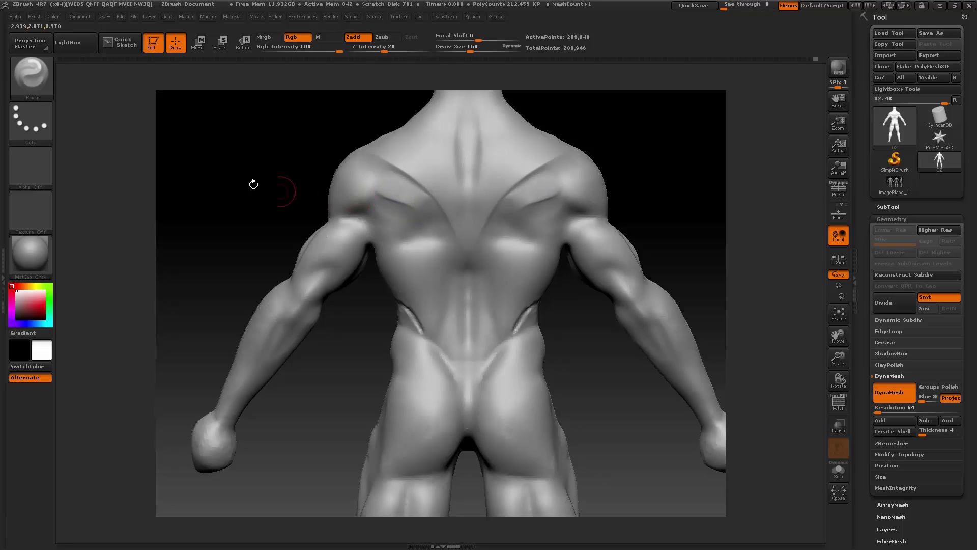
# - Build up the muscle beneath each shoulder blade ridge with the ClayBuildup brush and smooth it at draw size 238
pyautogui.click(41, 79)
pyautogui.click(137, 87)
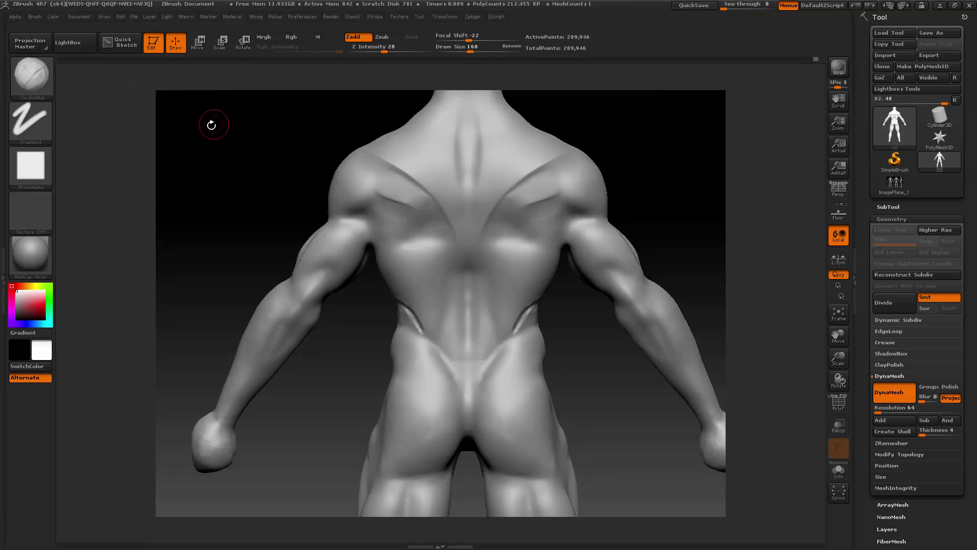
pyautogui.press('space')
pyautogui.press('space')
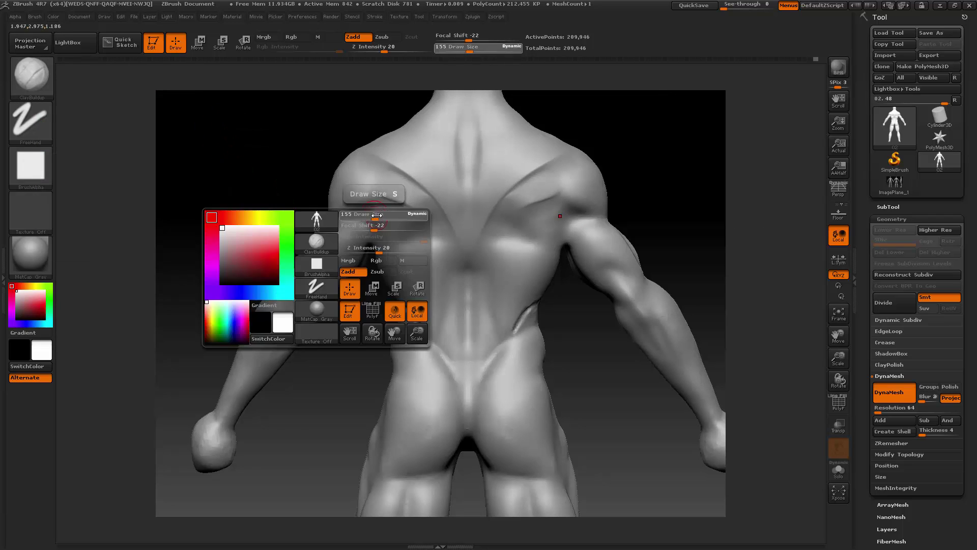
pyautogui.moveTo(374, 217)
pyautogui.mouseDown()
pyautogui.moveTo(424, 234)
pyautogui.moveTo(374, 217)
pyautogui.moveTo(403, 225)
pyautogui.mouseUp()
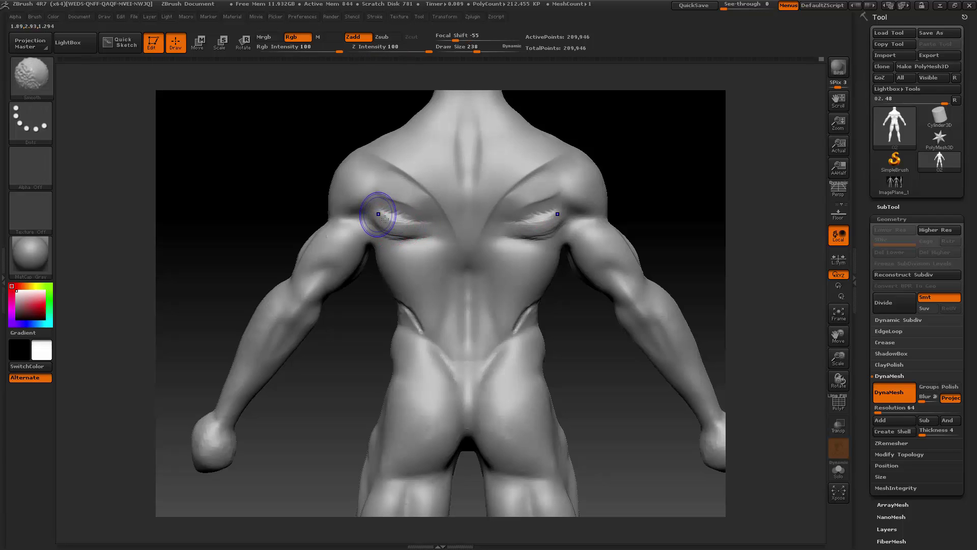
pyautogui.moveTo(380, 214)
pyautogui.keyDown('shift'); pyautogui.mouseDown()
pyautogui.moveTo(374, 222)
pyautogui.moveTo(399, 229)
pyautogui.moveTo(388, 228)
pyautogui.mouseUp(); pyautogui.keyUp('shift')
# - Pinch the creases around the muscle beneath each shoulder blade ridge, using the Pinch brush at draw size 170
pyautogui.press('b')
pyautogui.press('p')
pyautogui.press('i')
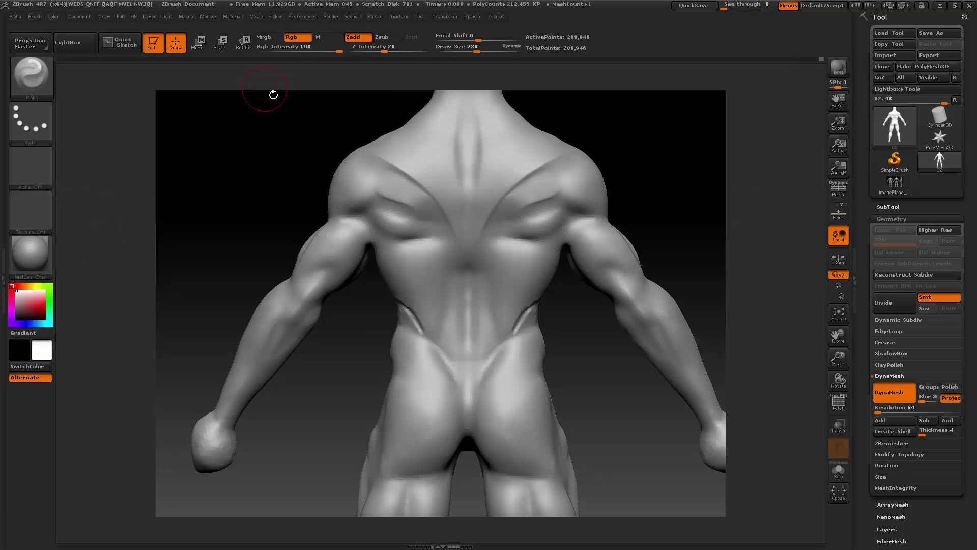
pyautogui.press('space')
pyautogui.moveTo(353, 151); pyautogui.dragTo(349, 152)
pyautogui.moveTo(374, 219)
pyautogui.mouseDown()
pyautogui.moveTo(414, 232)
pyautogui.moveTo(391, 228)
pyautogui.moveTo(386, 212)
pyautogui.moveTo(410, 207)
pyautogui.moveTo(389, 190)
pyautogui.moveTo(392, 201)
pyautogui.mouseUp()
pyautogui.press('space')
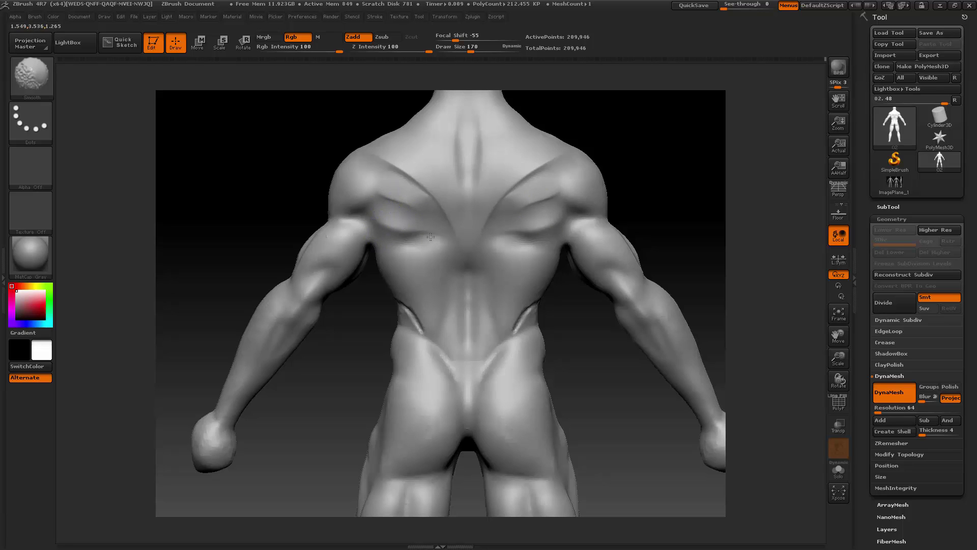
# - Smooth and pinch the horizontal upper edge of the latissimus from the armpit toward the spine
pyautogui.moveTo(430, 237)
pyautogui.keyDown('shift'); pyautogui.mouseDown()
pyautogui.moveTo(389, 211)
pyautogui.moveTo(395, 232)
pyautogui.moveTo(432, 231)
pyautogui.moveTo(417, 246)
pyautogui.mouseUp(); pyautogui.keyUp('shift')
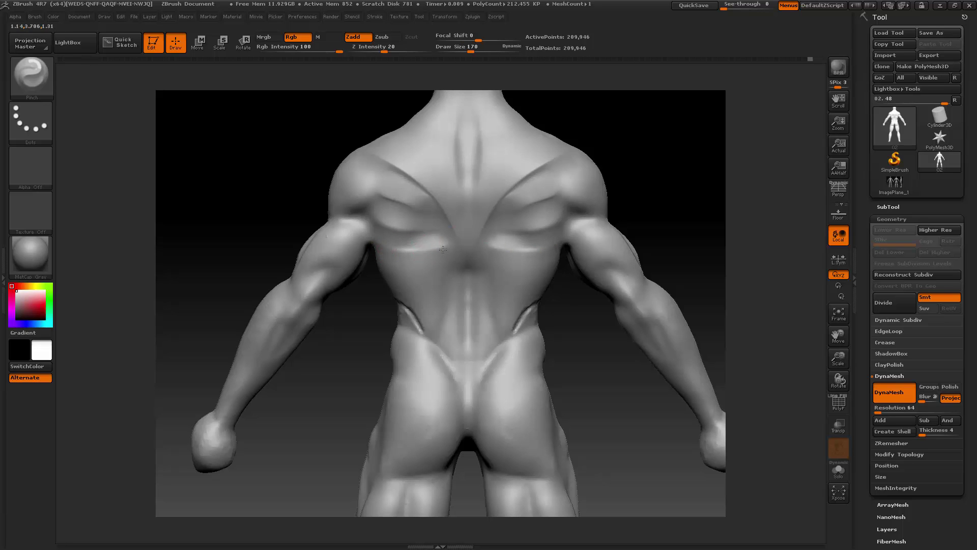
pyautogui.moveTo(382, 241); pyautogui.dragTo(377, 240)
pyautogui.moveTo(441, 244)
pyautogui.keyDown('shift'); pyautogui.mouseDown()
pyautogui.moveTo(405, 242)
pyautogui.moveTo(433, 238)
pyautogui.mouseUp(); pyautogui.keyUp('shift')
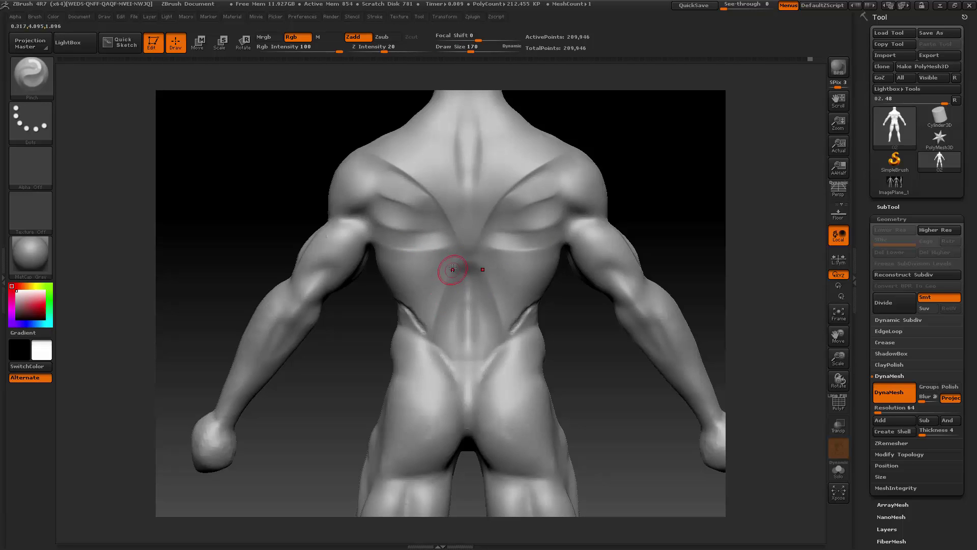
# - Pinch and smooth the diagonal edges and spinal columns of the lower back at draw size 170
pyautogui.press('shift')
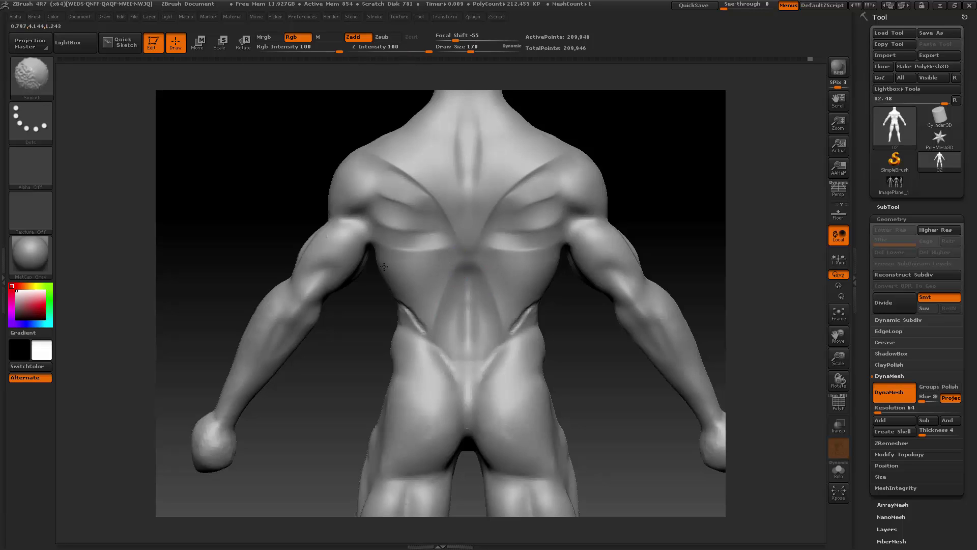
pyautogui.moveTo(838, 336); pyautogui.dragTo(816, 266)
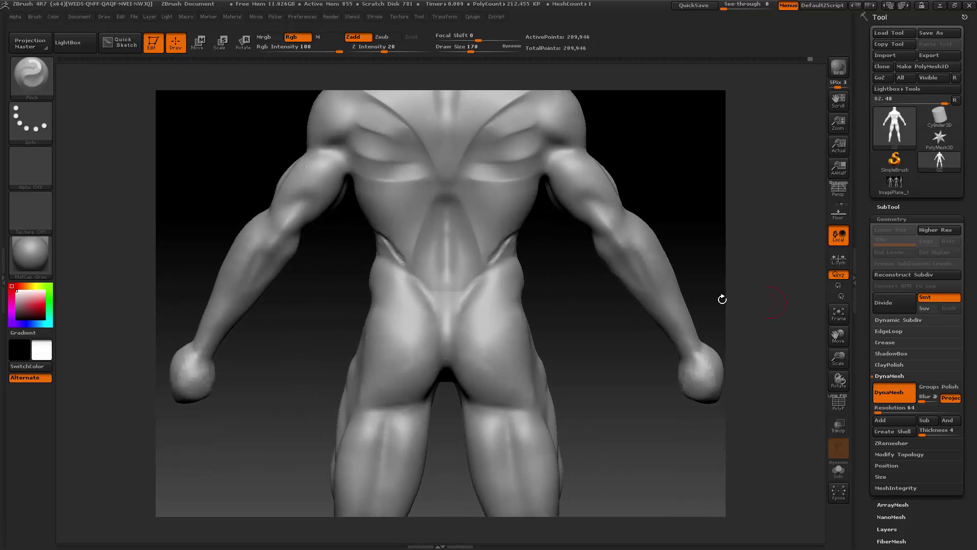
pyautogui.press('shift')
pyautogui.keyDown('shift'); pyautogui.moveTo(440, 209); pyautogui.dragTo(437, 219); pyautogui.keyUp('shift')
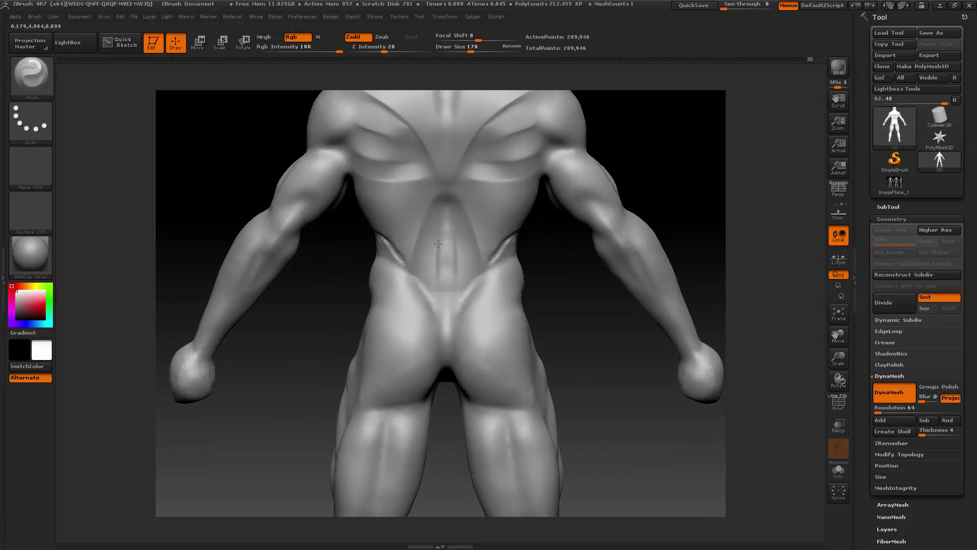
pyautogui.moveTo(444, 230)
pyautogui.keyDown('shift'); pyautogui.mouseDown()
pyautogui.moveTo(441, 267)
pyautogui.moveTo(432, 240)
pyautogui.moveTo(433, 249)
pyautogui.mouseUp(); pyautogui.keyUp('shift')
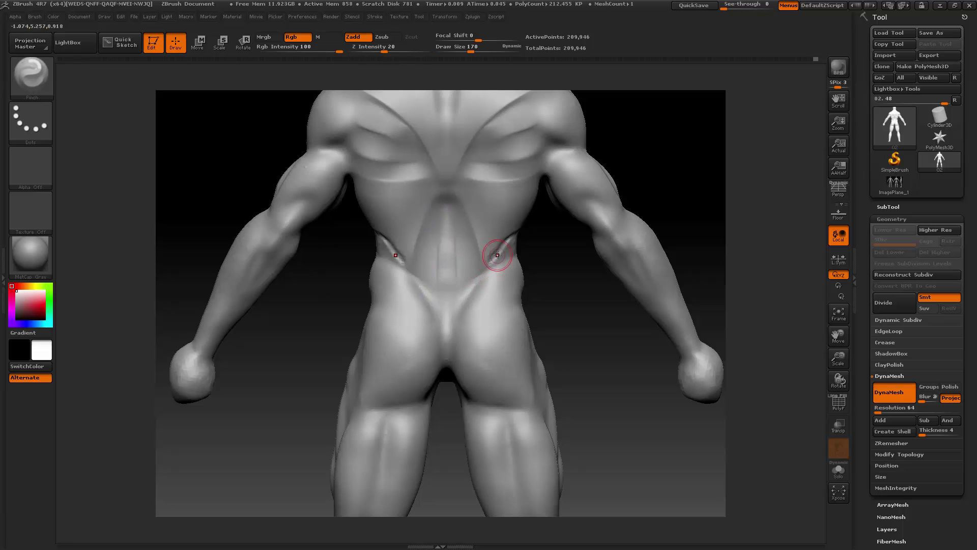
# - Smooth out the deep creases on both sides of the waist above the hips at draw size 170
pyautogui.moveTo(550, 244); pyautogui.dragTo(504, 235)
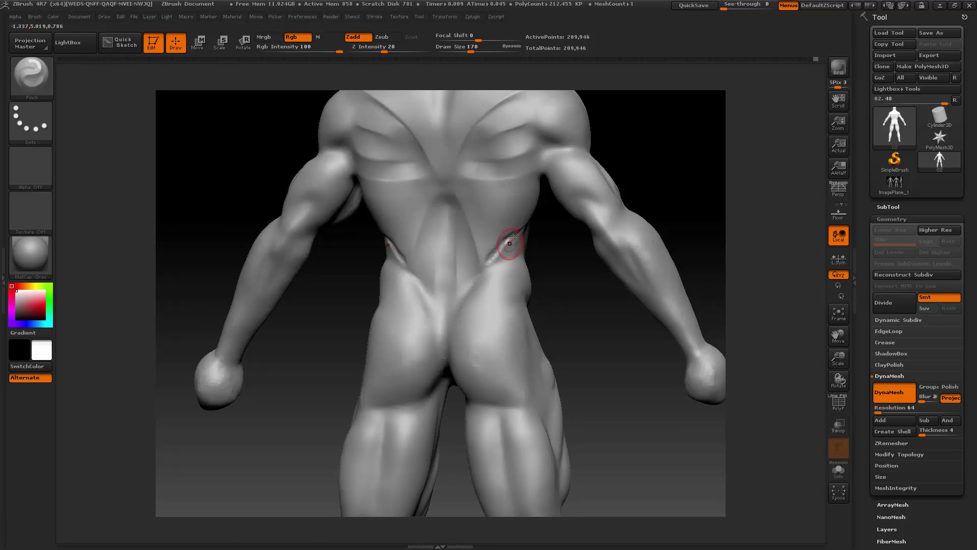
pyautogui.keyDown('shift'); pyautogui.moveTo(502, 248); pyautogui.dragTo(525, 234); pyautogui.keyUp('shift')
pyautogui.press('shift')
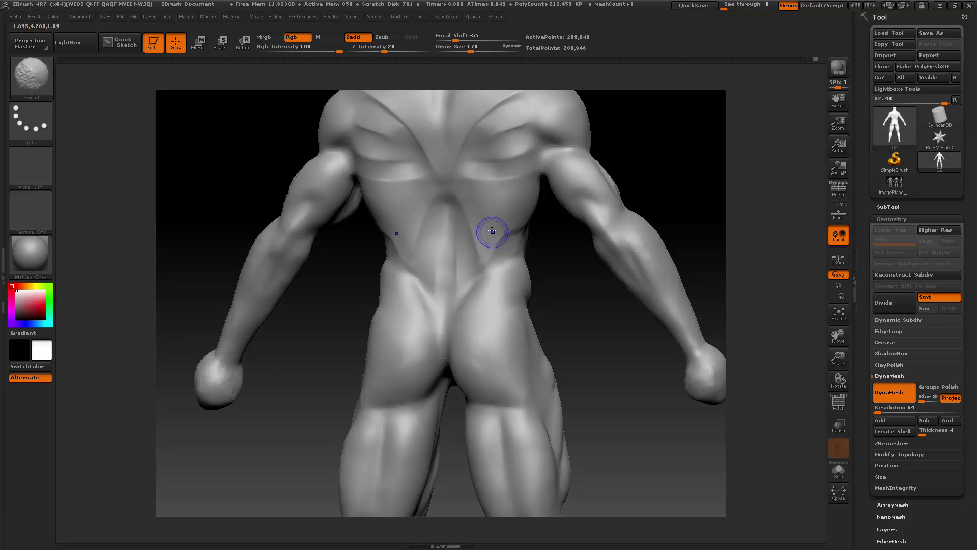
pyautogui.moveTo(491, 260)
pyautogui.keyDown('shift'); pyautogui.mouseDown()
pyautogui.moveTo(527, 228)
pyautogui.moveTo(502, 260)
pyautogui.mouseUp(); pyautogui.keyUp('shift')
# - Pinch and smooth the upper edge of the buttocks from the hips down to the tailbone at draw size 257
pyautogui.moveTo(641, 189); pyautogui.dragTo(687, 193)
pyautogui.press('space')
pyautogui.moveTo(531, 286); pyautogui.dragTo(540, 285)
pyautogui.moveTo(556, 250)
pyautogui.mouseDown()
pyautogui.moveTo(524, 252)
pyautogui.moveTo(497, 281)
pyautogui.mouseUp()
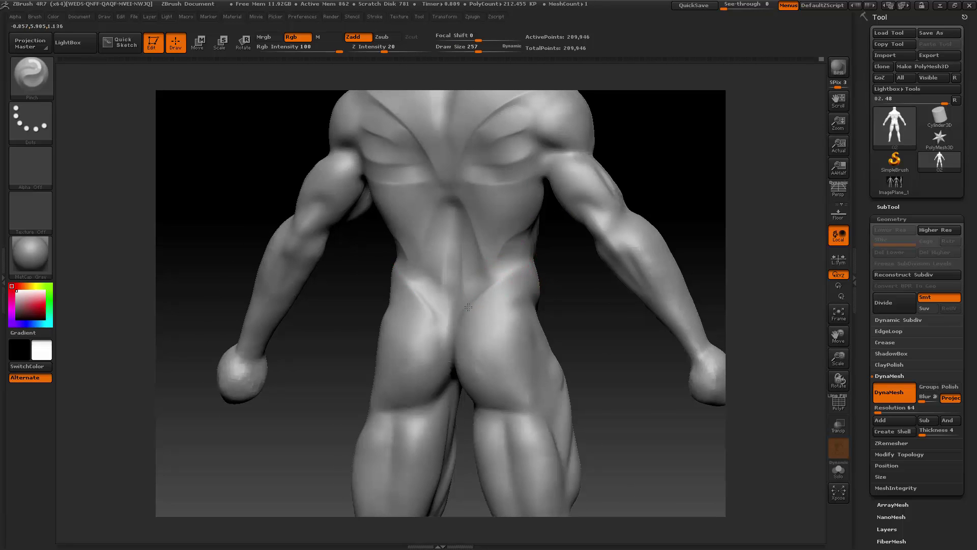
pyautogui.moveTo(573, 270); pyautogui.dragTo(528, 273)
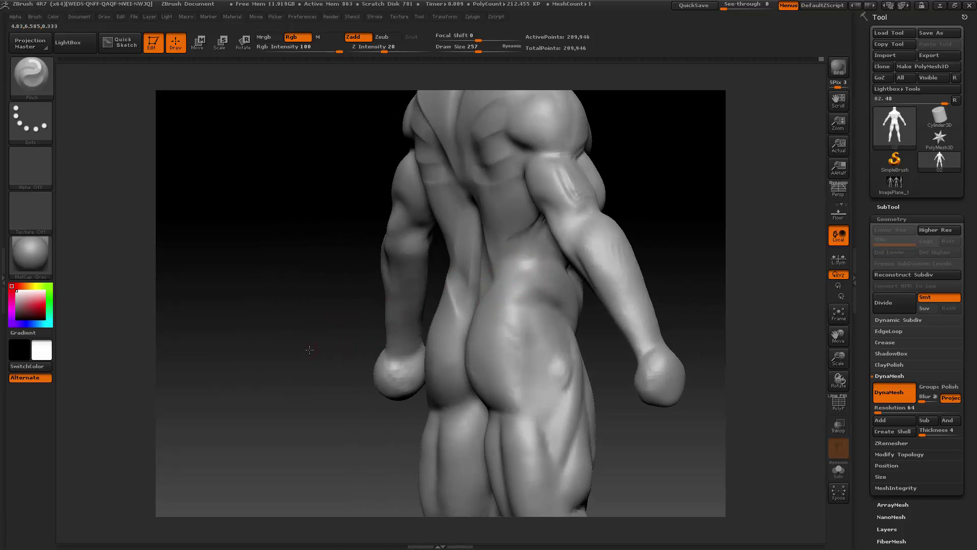
pyautogui.keyDown('shift'); pyautogui.moveTo(305, 349); pyautogui.dragTo(408, 312); pyautogui.keyUp('shift')
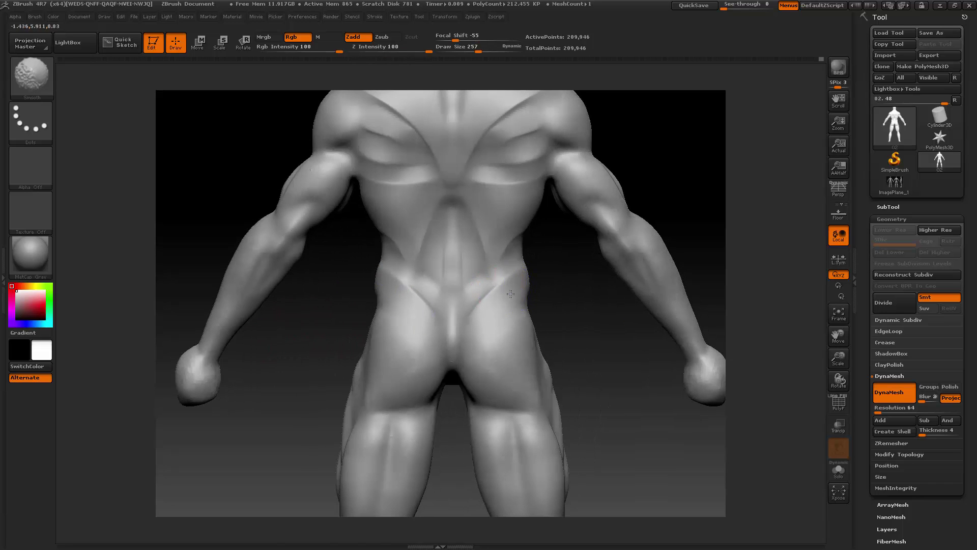
# - Build up the lower rear edge of the deltoids with ClayBuildup at draw size 175 and smooth the strokes
pyautogui.moveTo(837, 337); pyautogui.dragTo(879, 431)
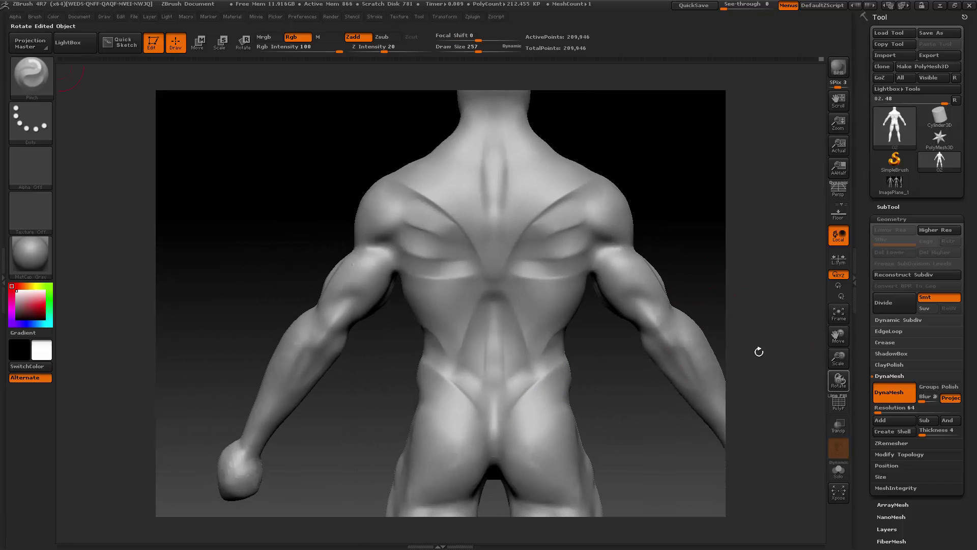
pyautogui.press('space')
pyautogui.click(368, 202)
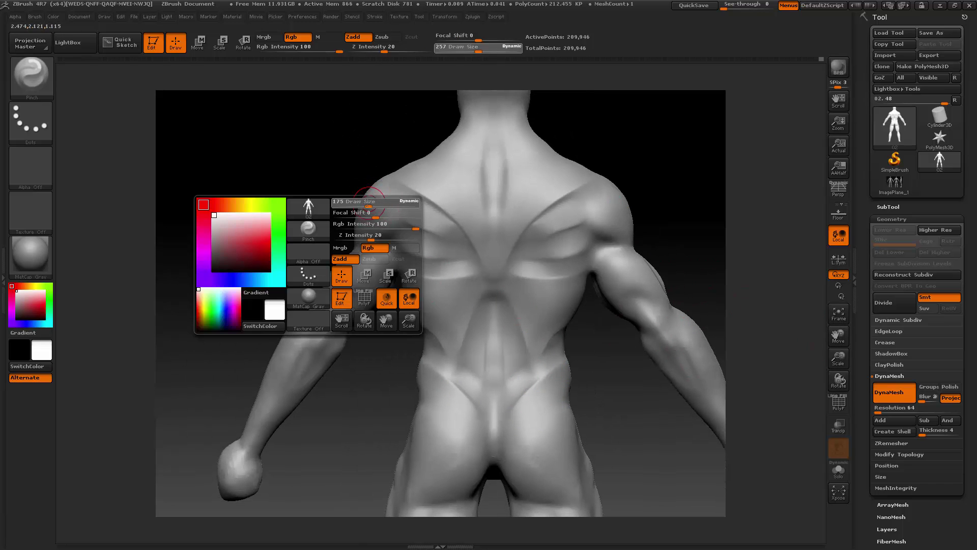
pyautogui.click(32, 81)
pyautogui.click(118, 92)
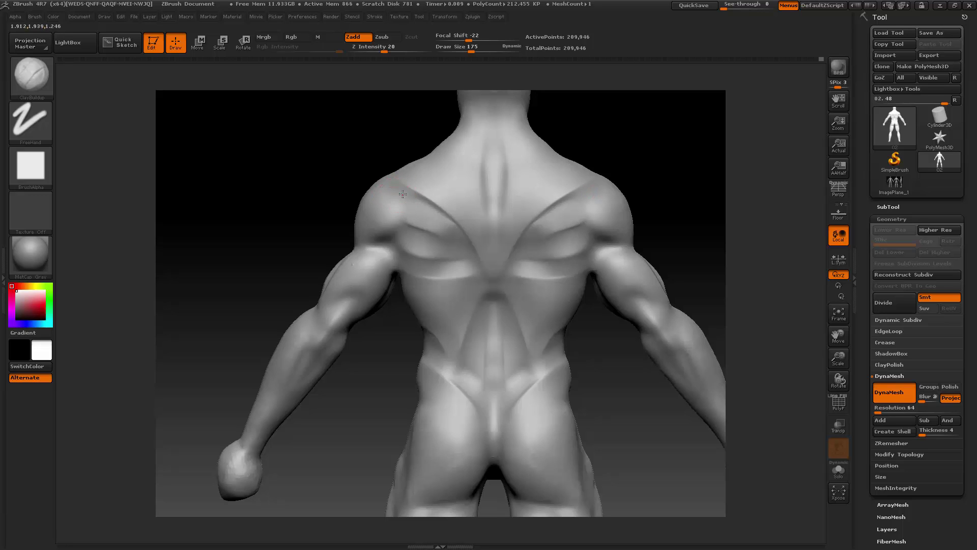
pyautogui.moveTo(400, 208); pyautogui.dragTo(394, 211)
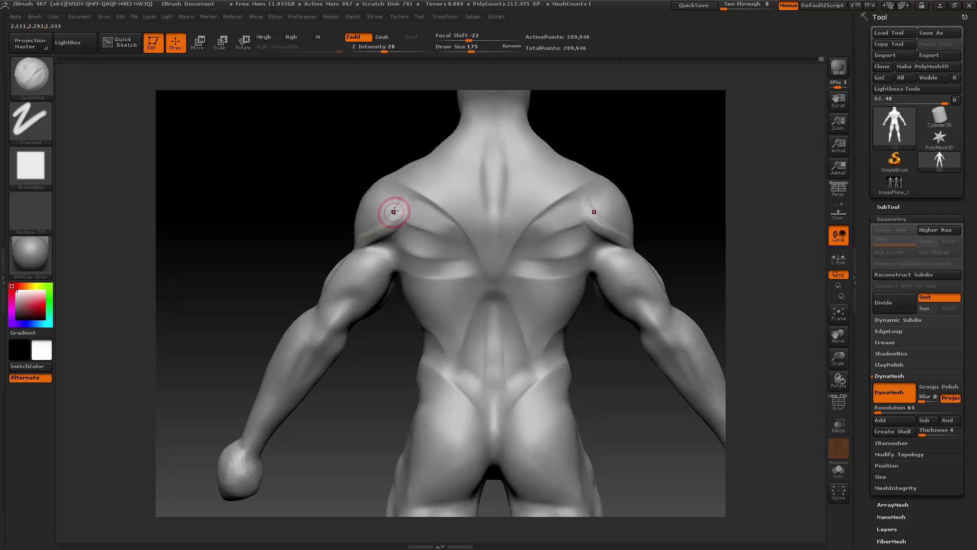
pyautogui.press('shift')
# - Pinch and smooth the rear deltoids where they meet the shoulder blades
pyautogui.click(33, 79)
pyautogui.click(269, 85)
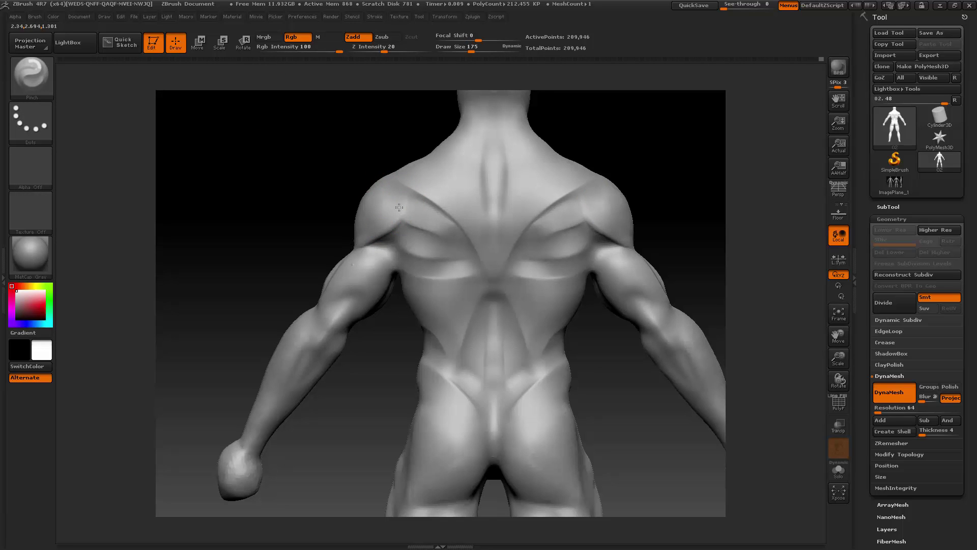
pyautogui.press('shift')
pyautogui.press('shift')
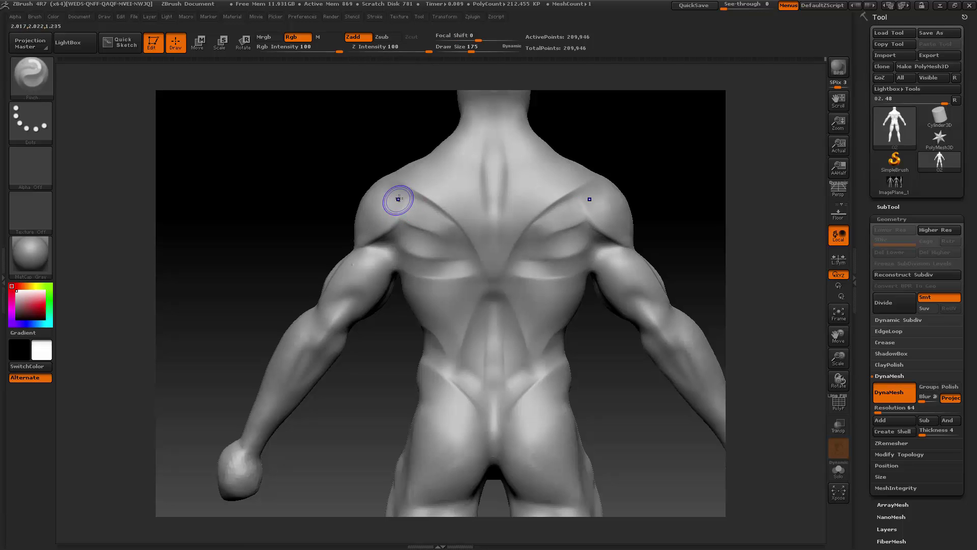
pyautogui.moveTo(327, 227)
pyautogui.keyDown('shift'); pyautogui.mouseDown()
pyautogui.moveTo(443, 172)
pyautogui.moveTo(373, 206)
pyautogui.mouseUp(); pyautogui.keyUp('shift')
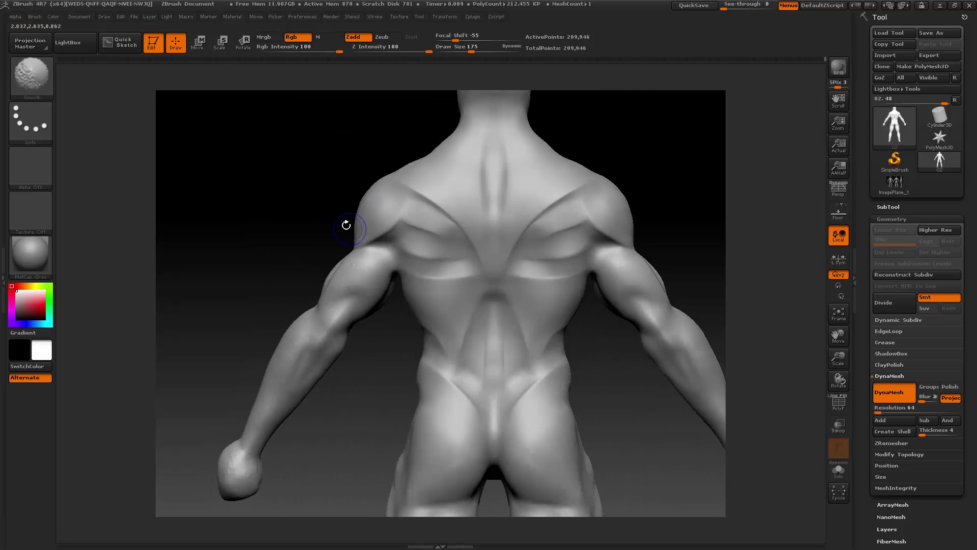
# - Build up the inner head of the triceps below the rear deltoid with ClayBuildup at draw size 160 and smooth it
pyautogui.click(44, 75)
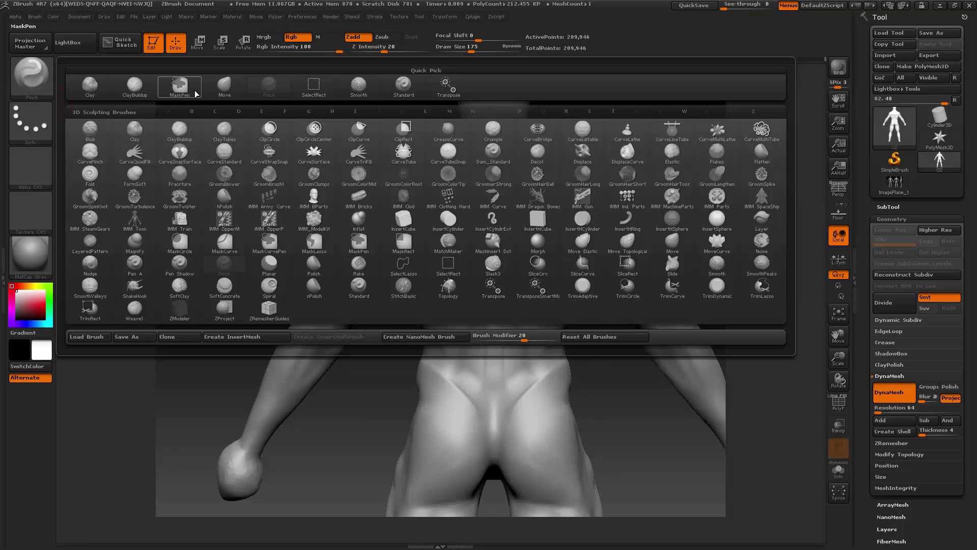
pyautogui.click(137, 91)
pyautogui.press('space')
pyautogui.moveTo(209, 125); pyautogui.dragTo(217, 125)
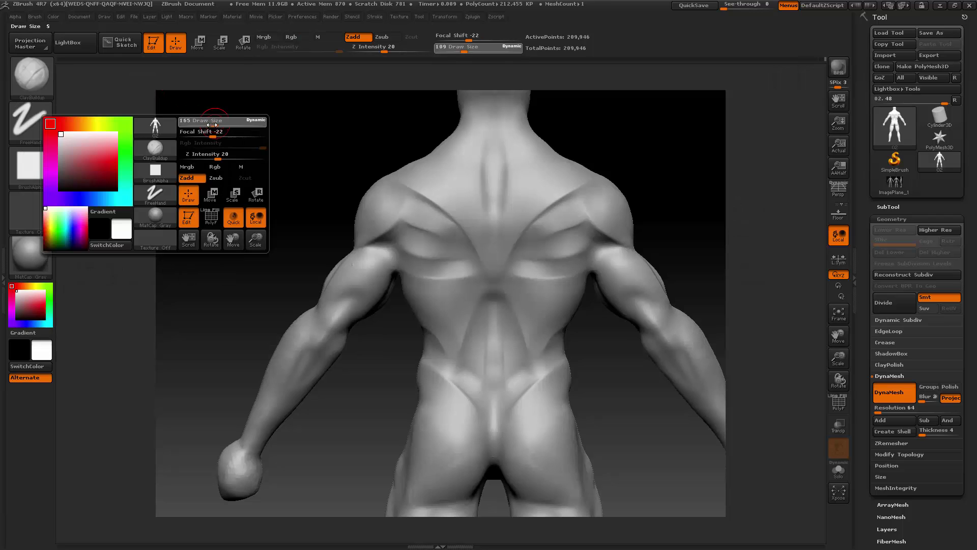
pyautogui.moveTo(838, 336); pyautogui.dragTo(863, 286)
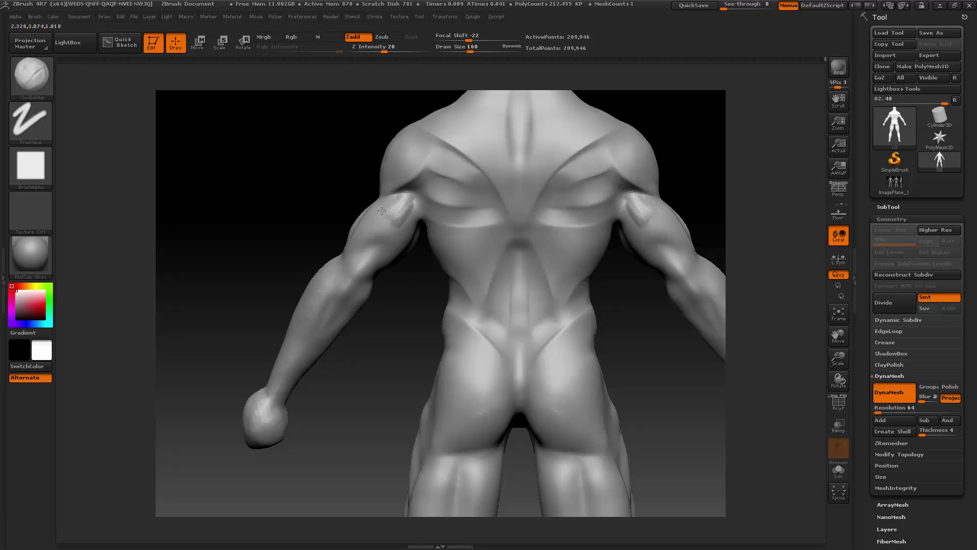
pyautogui.moveTo(382, 210)
pyautogui.mouseDown()
pyautogui.moveTo(406, 201)
pyautogui.moveTo(388, 232)
pyautogui.moveTo(406, 205)
pyautogui.mouseUp()
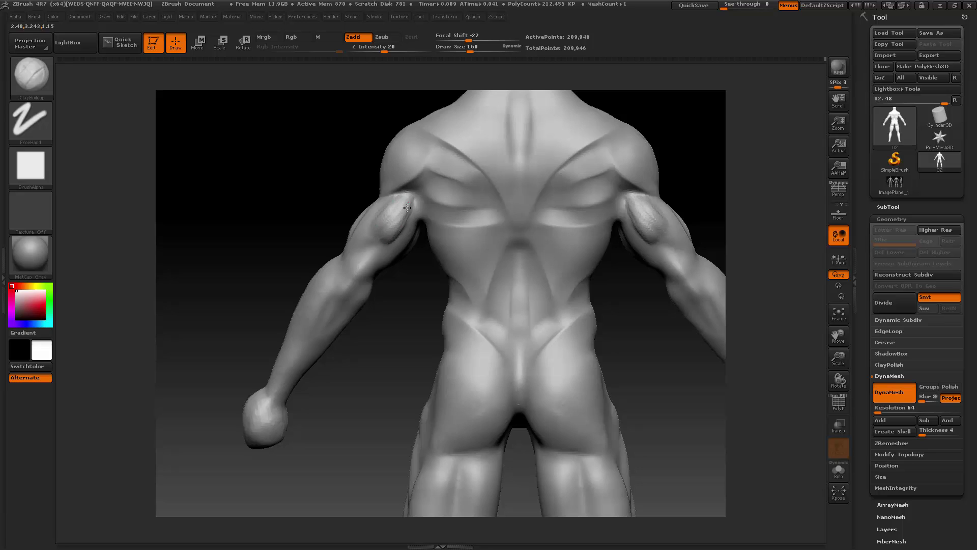
pyautogui.moveTo(402, 202)
pyautogui.mouseDown()
pyautogui.moveTo(391, 207)
pyautogui.moveTo(391, 241)
pyautogui.mouseUp()
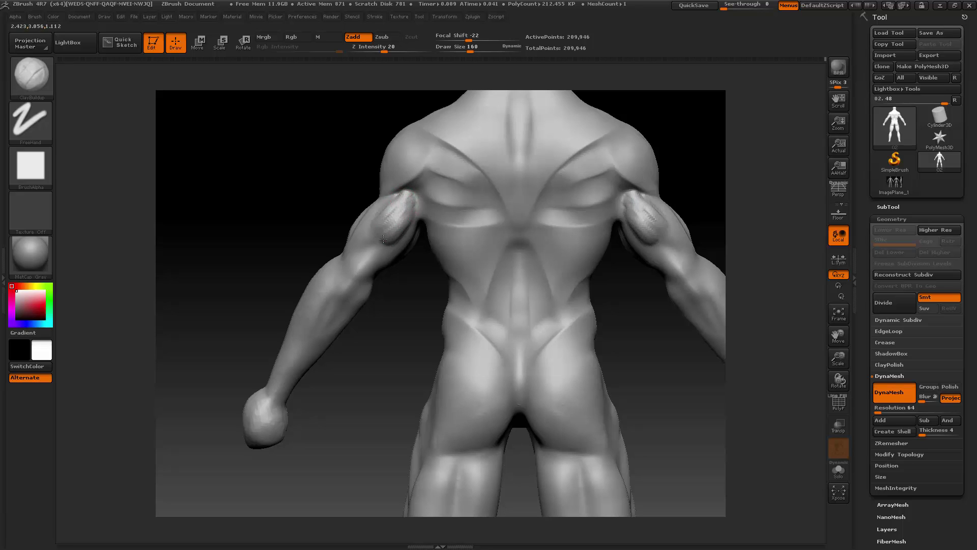
pyautogui.press('shift')
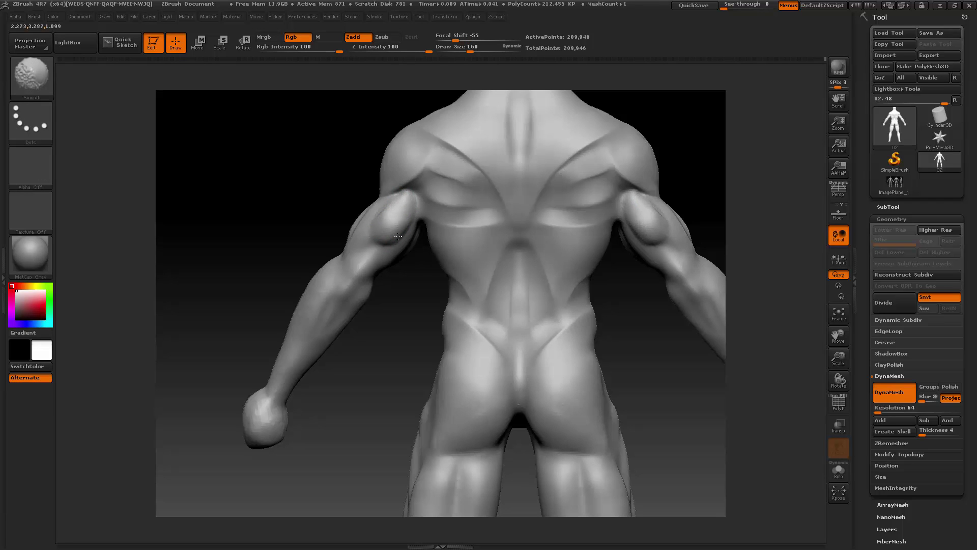
pyautogui.moveTo(398, 236)
pyautogui.keyDown('shift'); pyautogui.mouseDown()
pyautogui.moveTo(394, 211)
pyautogui.moveTo(375, 240)
pyautogui.mouseUp(); pyautogui.keyUp('shift')
pyautogui.moveTo(301, 227); pyautogui.dragTo(308, 225)
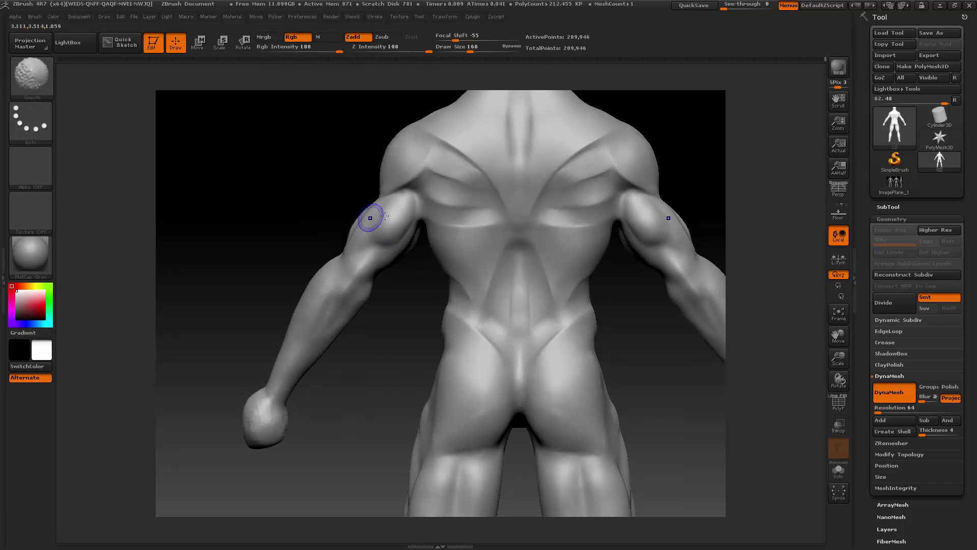
# - Pinch the edges of the triceps' inner head at draw size 140 and smooth its surface
pyautogui.click(39, 72)
pyautogui.click(268, 88)
pyautogui.press('space')
pyautogui.click(402, 206)
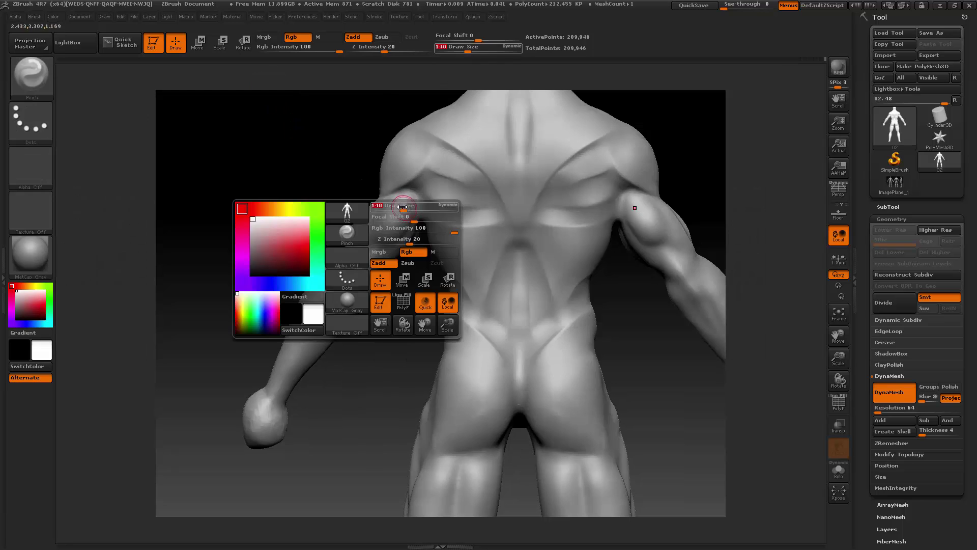
pyautogui.moveTo(326, 214); pyautogui.dragTo(307, 214)
pyautogui.moveTo(396, 197); pyautogui.dragTo(376, 218)
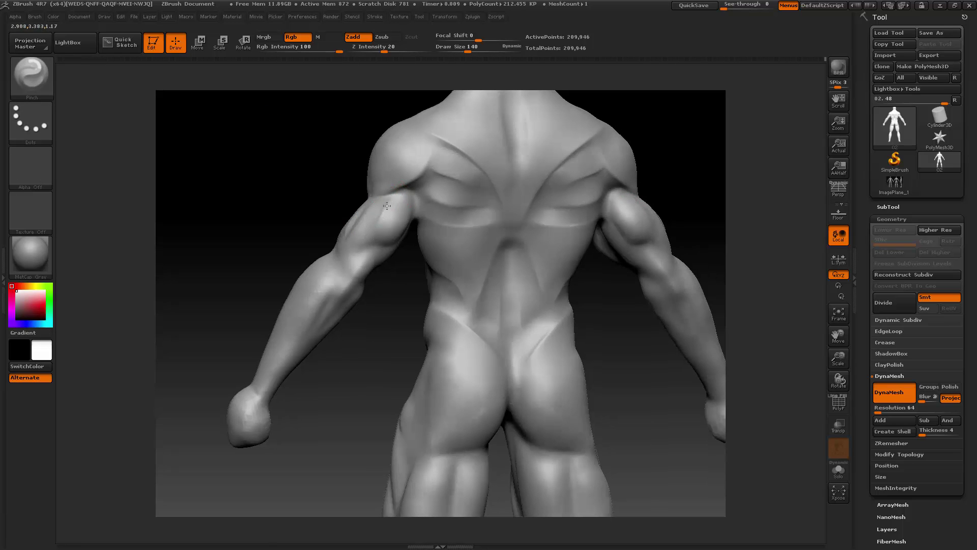
pyautogui.moveTo(323, 212); pyautogui.dragTo(407, 209)
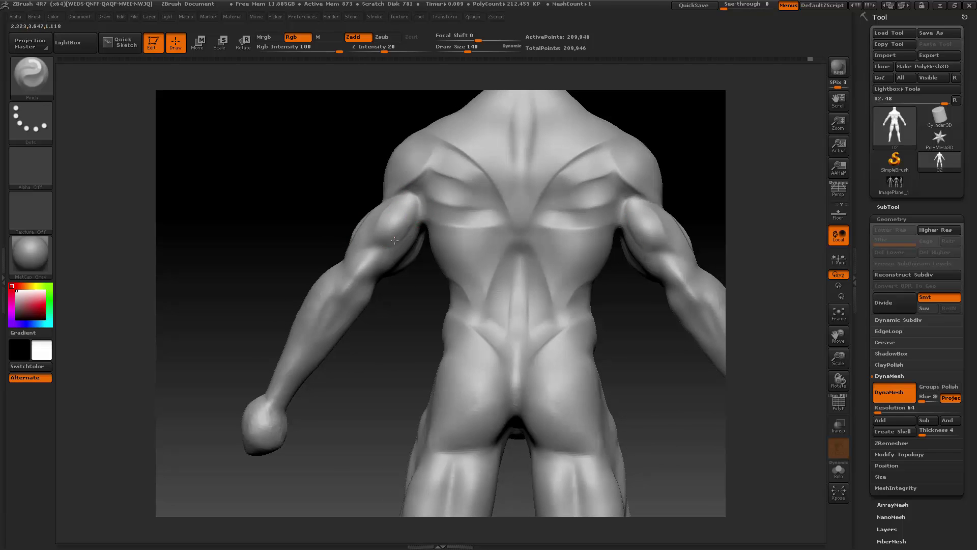
pyautogui.press('shift')
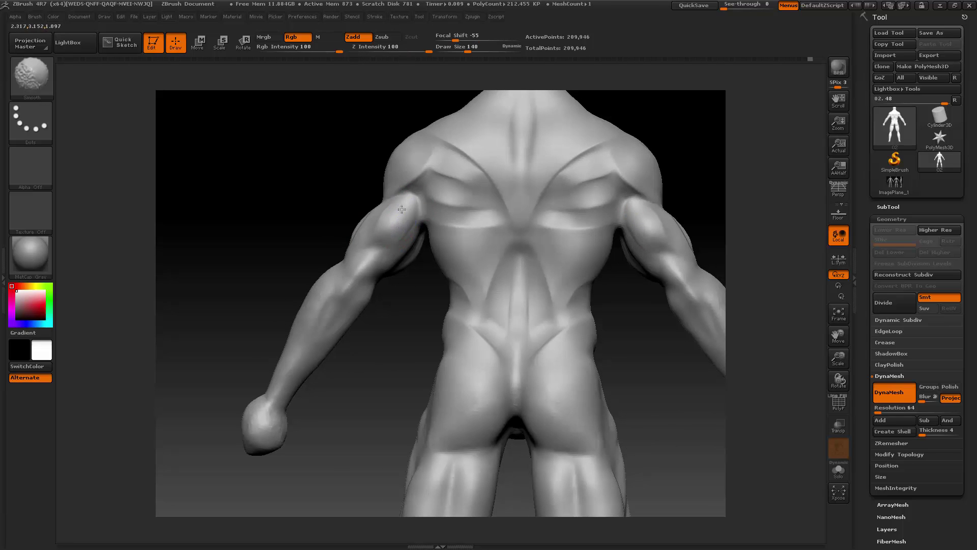
pyautogui.moveTo(258, 214); pyautogui.dragTo(402, 209)
pyautogui.moveTo(484, 179); pyautogui.dragTo(417, 186)
# - Build up the outer head of the triceps along the side of the upper arm with ClayBuildup at draw size 181
pyautogui.click(31, 76)
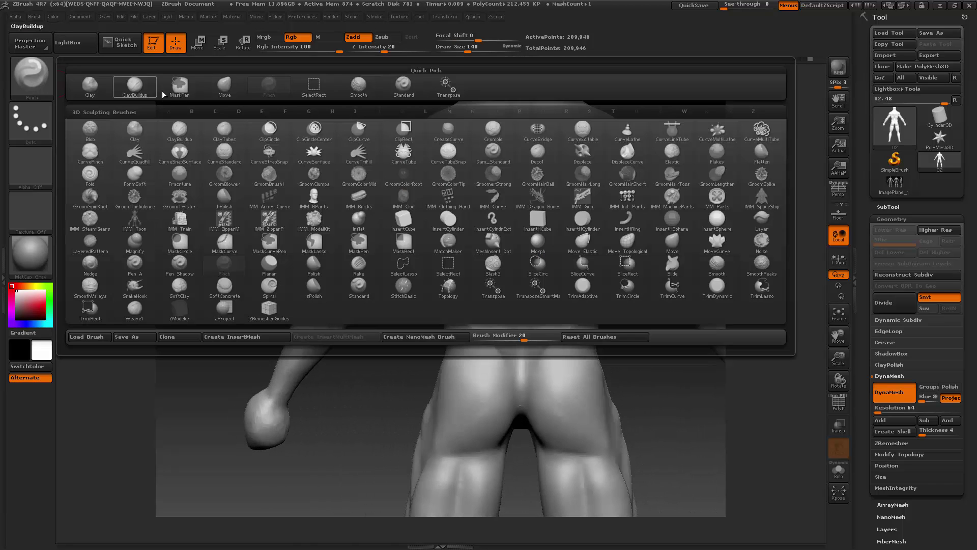
pyautogui.click(135, 87)
pyautogui.press('space')
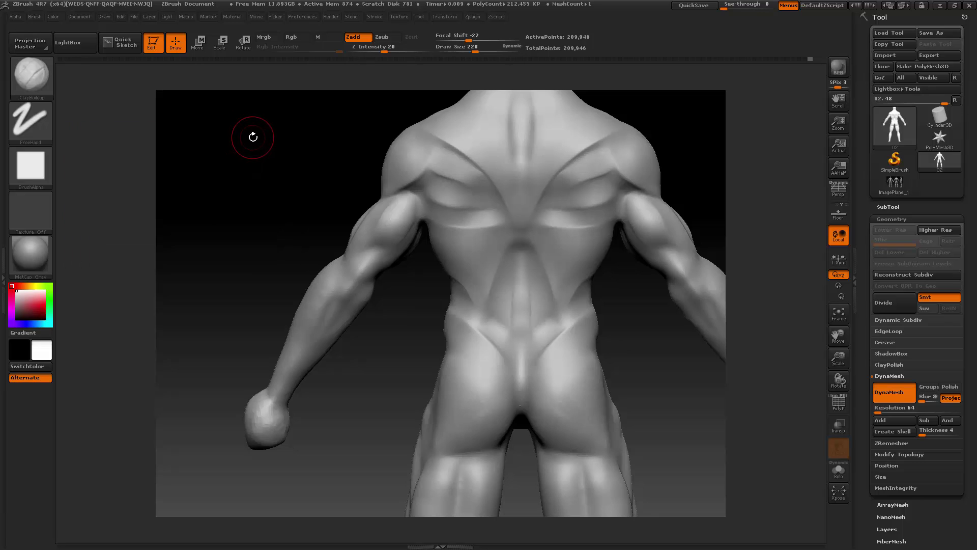
pyautogui.press('space')
pyautogui.moveTo(253, 137); pyautogui.dragTo(247, 137)
pyautogui.moveTo(318, 196); pyautogui.dragTo(349, 207)
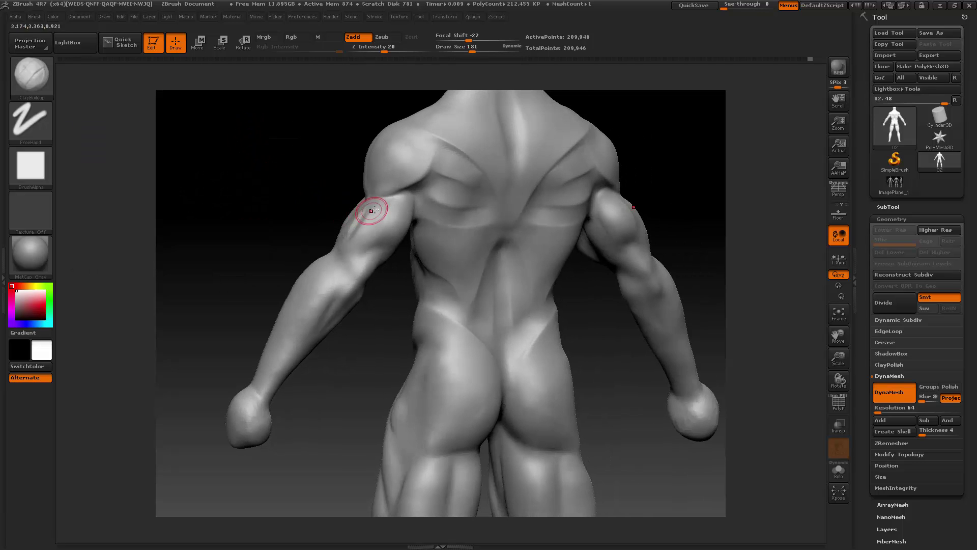
pyautogui.moveTo(280, 214); pyautogui.dragTo(290, 217)
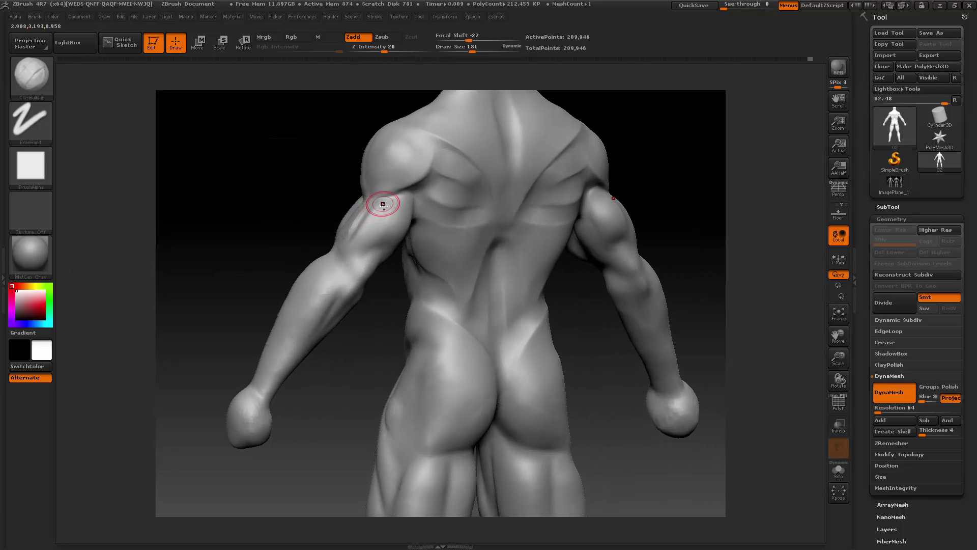
pyautogui.moveTo(383, 204)
pyautogui.mouseDown()
pyautogui.moveTo(368, 216)
pyautogui.moveTo(375, 210)
pyautogui.mouseUp()
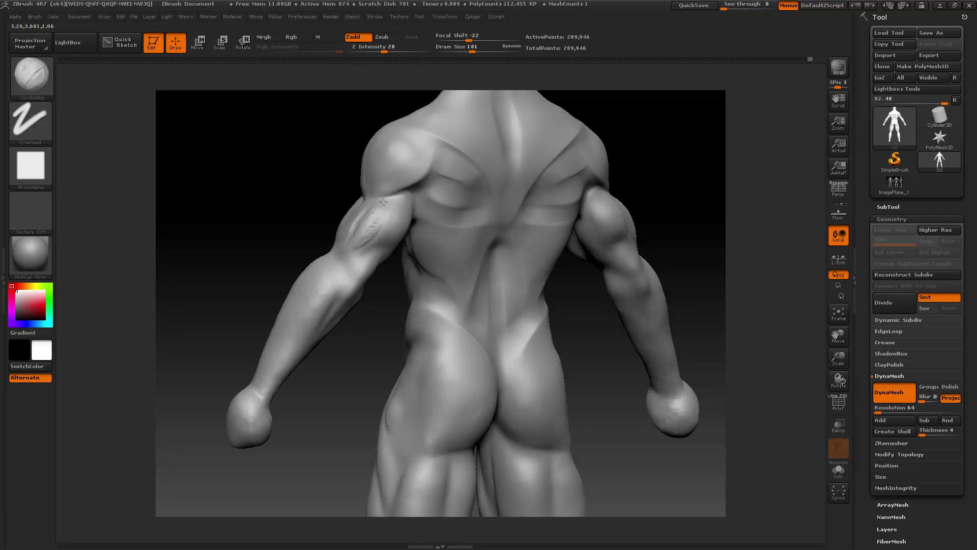
pyautogui.moveTo(301, 209); pyautogui.dragTo(360, 211)
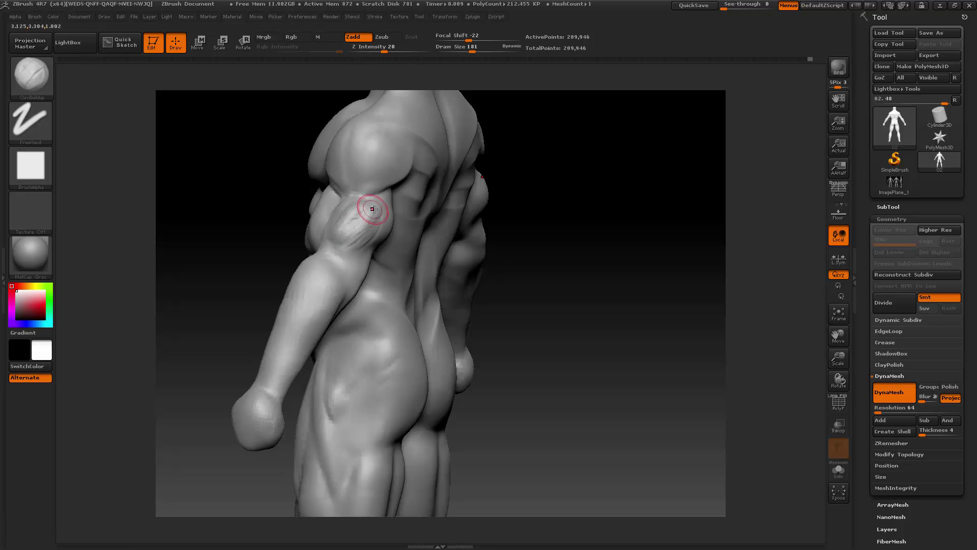
pyautogui.moveTo(522, 184); pyautogui.dragTo(532, 183)
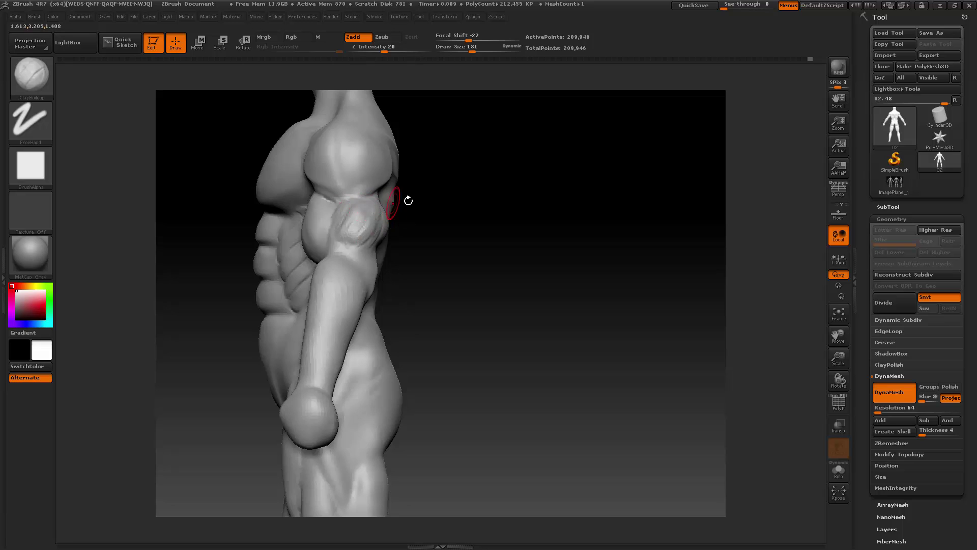
pyautogui.moveTo(407, 199); pyautogui.dragTo(390, 210)
# - Smooth the outer triceps head and blend it into the deltoid and biceps
pyautogui.press('shift')
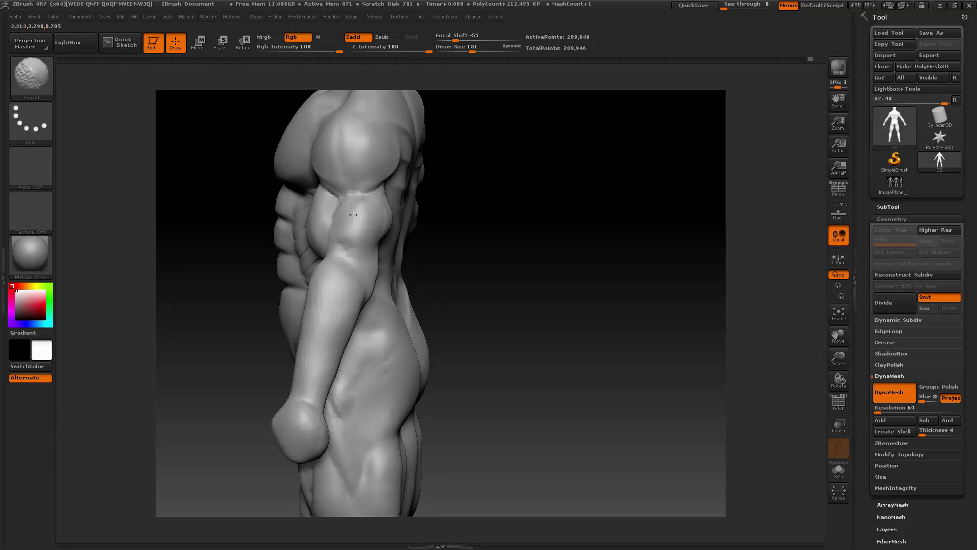
pyautogui.moveTo(458, 224); pyautogui.dragTo(375, 214)
pyautogui.moveTo(315, 228); pyautogui.dragTo(340, 232)
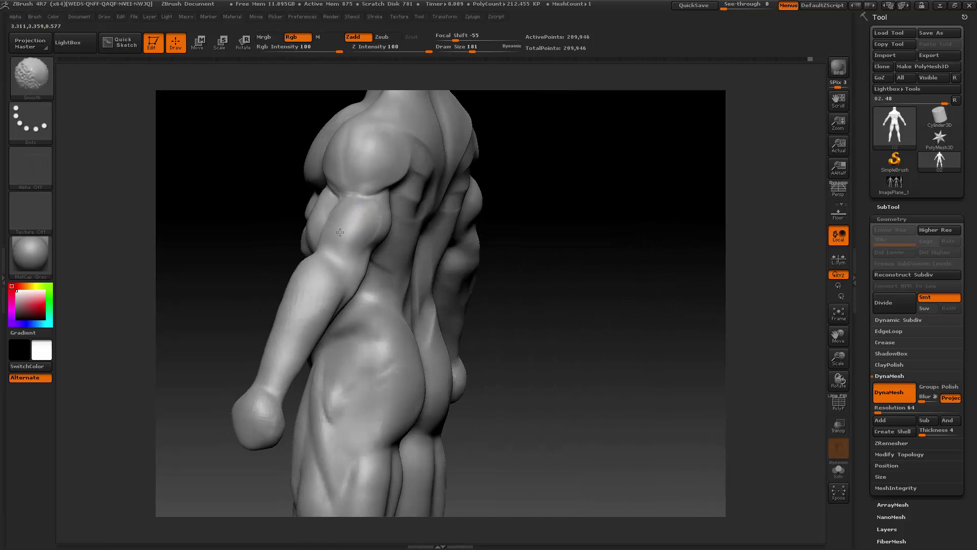
pyautogui.keyDown('shift'); pyautogui.moveTo(552, 166); pyautogui.dragTo(441, 181); pyautogui.keyUp('shift')
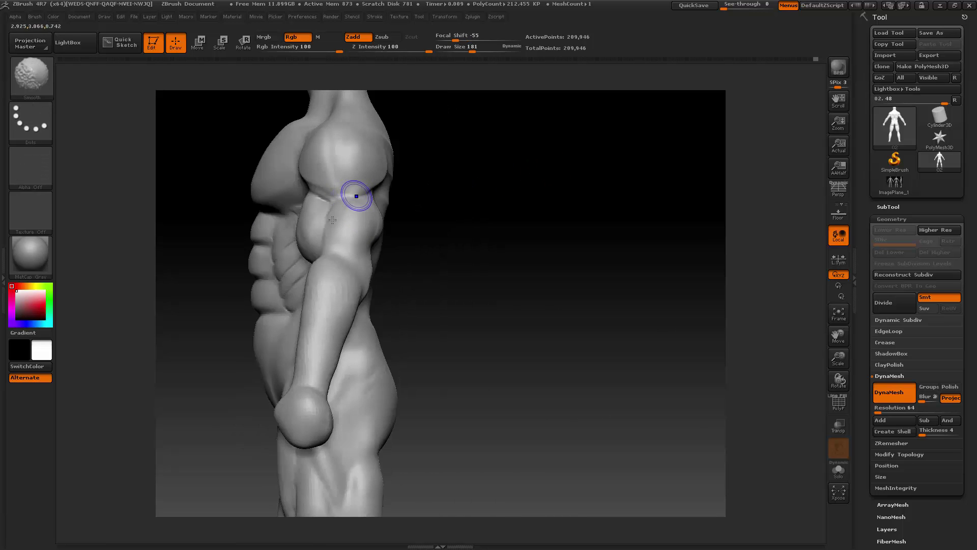
pyautogui.moveTo(509, 193); pyautogui.dragTo(289, 183)
# - Draw a dividing line down the outer upper arm from the deltoid toward the elbow with the Standard brush at draw size 89
pyautogui.click(41, 81)
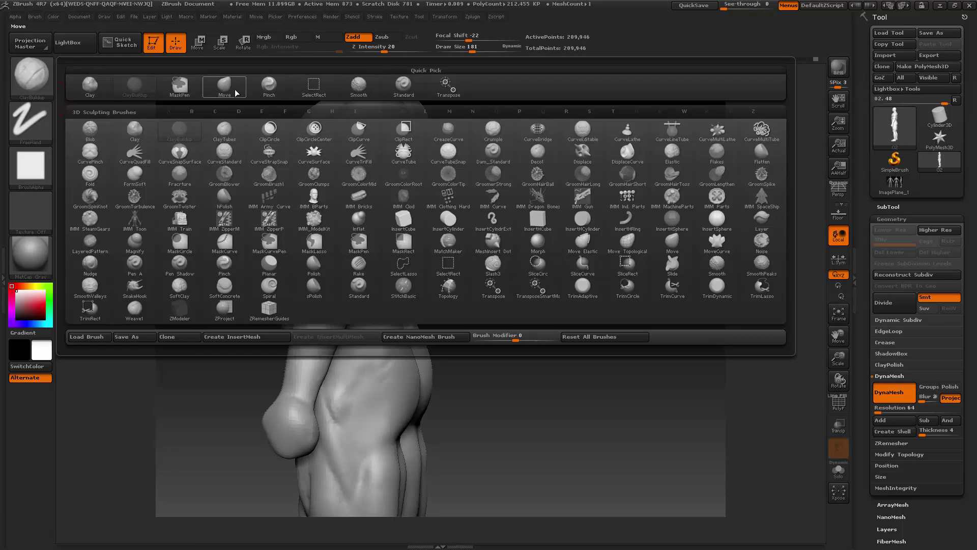
pyautogui.click(403, 83)
pyautogui.press('space')
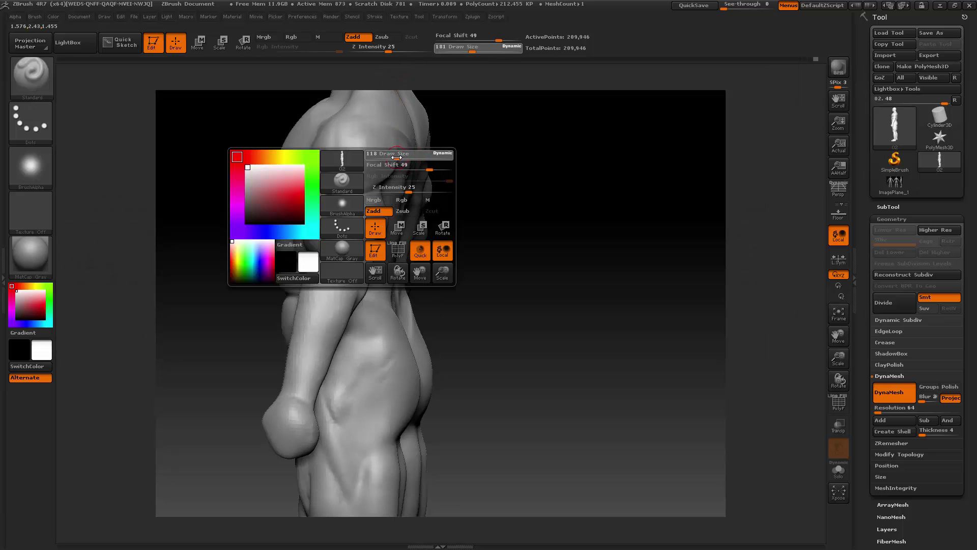
pyautogui.moveTo(395, 157); pyautogui.dragTo(394, 158)
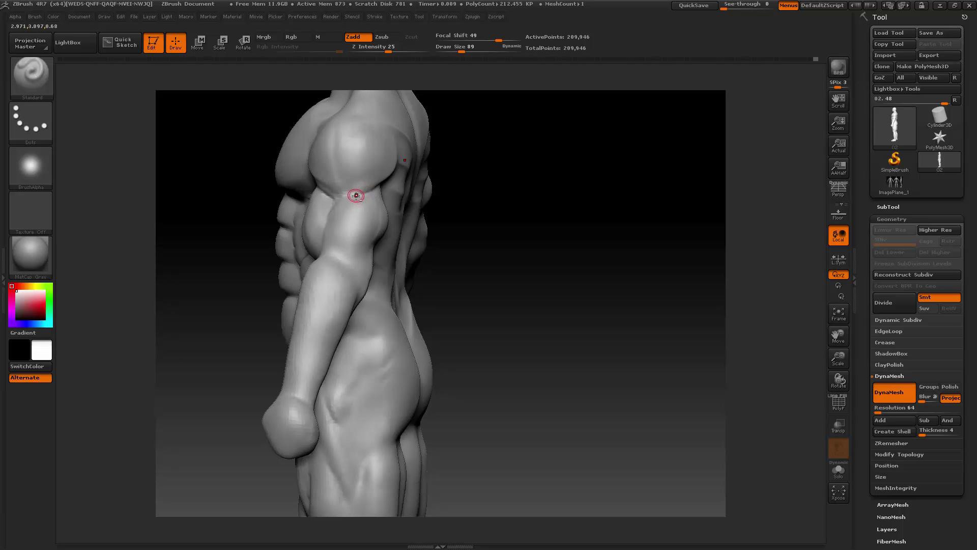
pyautogui.moveTo(355, 198)
pyautogui.mouseDown()
pyautogui.moveTo(355, 214)
pyautogui.moveTo(326, 250)
pyautogui.mouseUp()
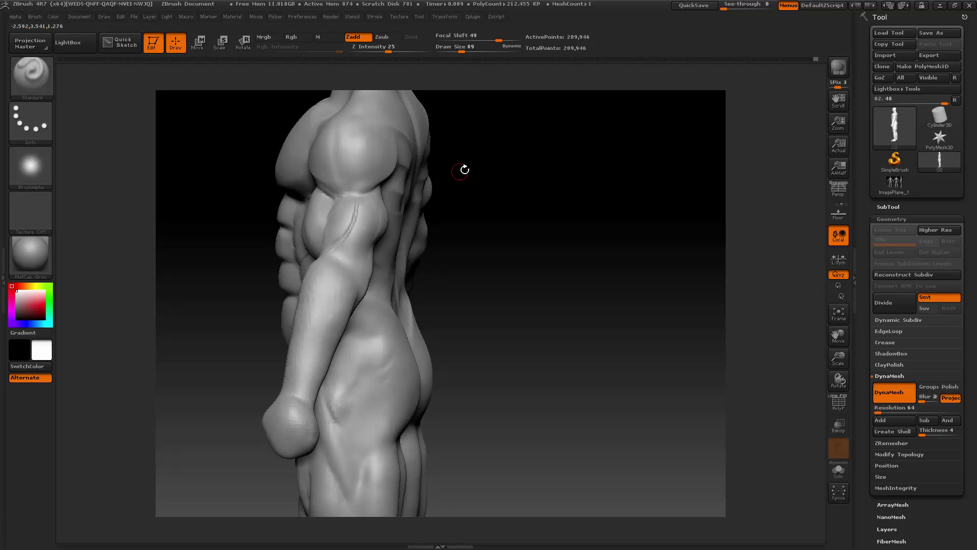
# - Extend the dividing line down to the elbow and mark the separation between the triceps heads on the back of the arm
pyautogui.moveTo(465, 170)
pyautogui.mouseDown()
pyautogui.moveTo(438, 171)
pyautogui.moveTo(420, 194)
pyautogui.moveTo(433, 174)
pyautogui.mouseUp()
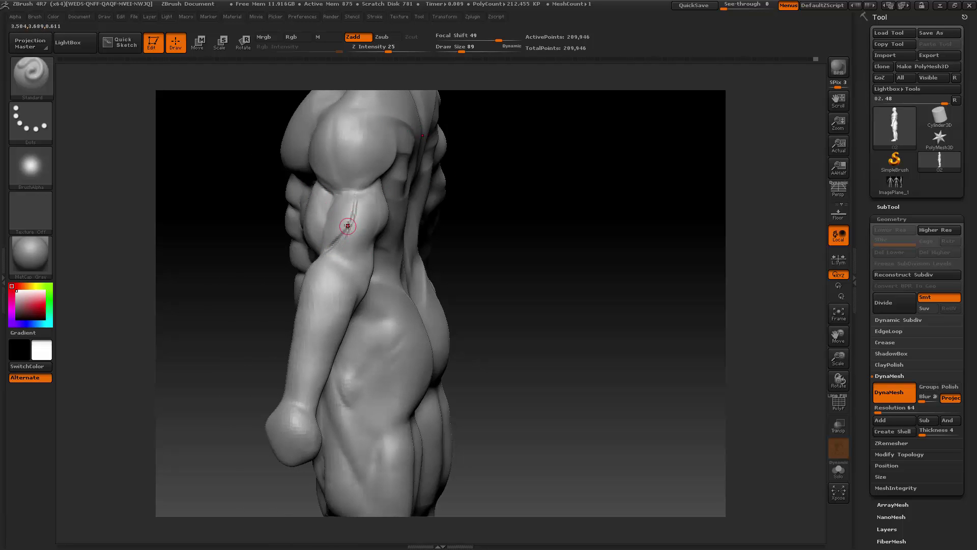
pyautogui.moveTo(347, 238); pyautogui.dragTo(351, 258)
pyautogui.moveTo(423, 207)
pyautogui.mouseDown()
pyautogui.moveTo(474, 186)
pyautogui.moveTo(466, 193)
pyautogui.mouseUp()
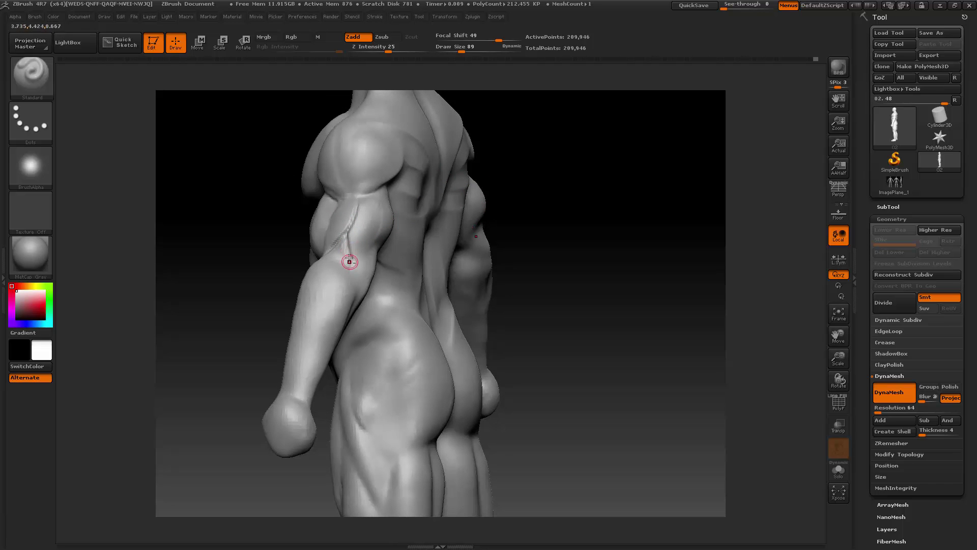
pyautogui.moveTo(350, 262)
pyautogui.keyDown('alt'); pyautogui.mouseDown()
pyautogui.moveTo(351, 283)
pyautogui.moveTo(351, 268)
pyautogui.mouseUp(); pyautogui.keyUp('alt')
pyautogui.moveTo(515, 163); pyautogui.dragTo(387, 199)
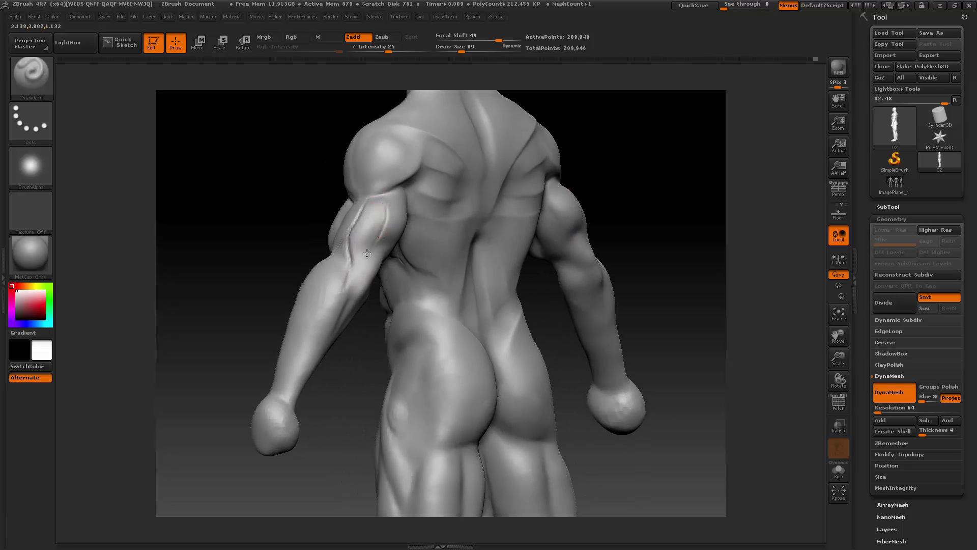
# - Build up the brachialis between the biceps and triceps on the outer upper arm with ClayBuildup at draw size 181 and smooth it
pyautogui.moveTo(375, 241)
pyautogui.keyDown('alt'); pyautogui.mouseDown()
pyautogui.moveTo(355, 275)
pyautogui.moveTo(347, 269)
pyautogui.mouseUp(); pyautogui.keyUp('alt')
pyautogui.click(31, 76)
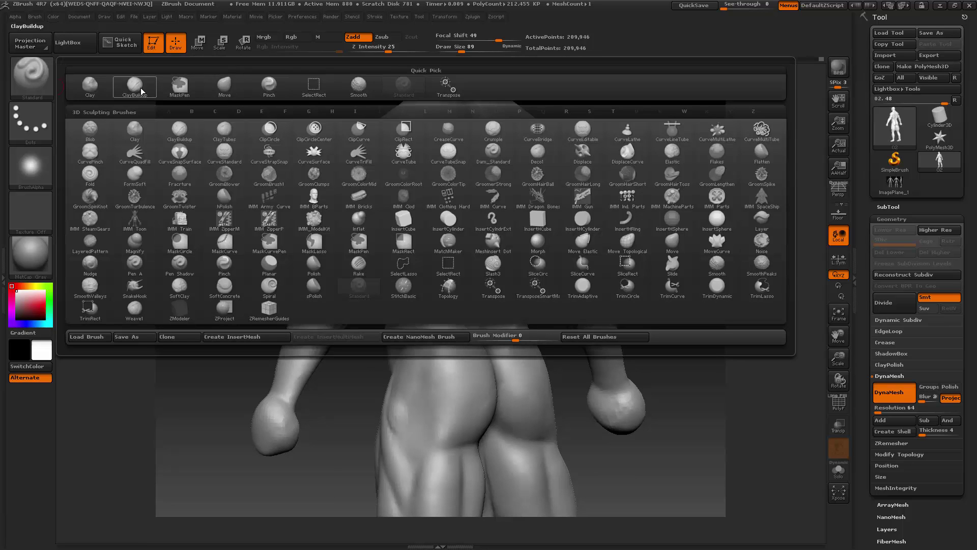
pyautogui.click(237, 86)
pyautogui.press('space')
pyautogui.moveTo(211, 113)
pyautogui.mouseDown()
pyautogui.moveTo(238, 140)
pyautogui.moveTo(331, 159)
pyautogui.moveTo(379, 191)
pyautogui.moveTo(352, 194)
pyautogui.moveTo(325, 218)
pyautogui.moveTo(338, 229)
pyautogui.mouseUp()
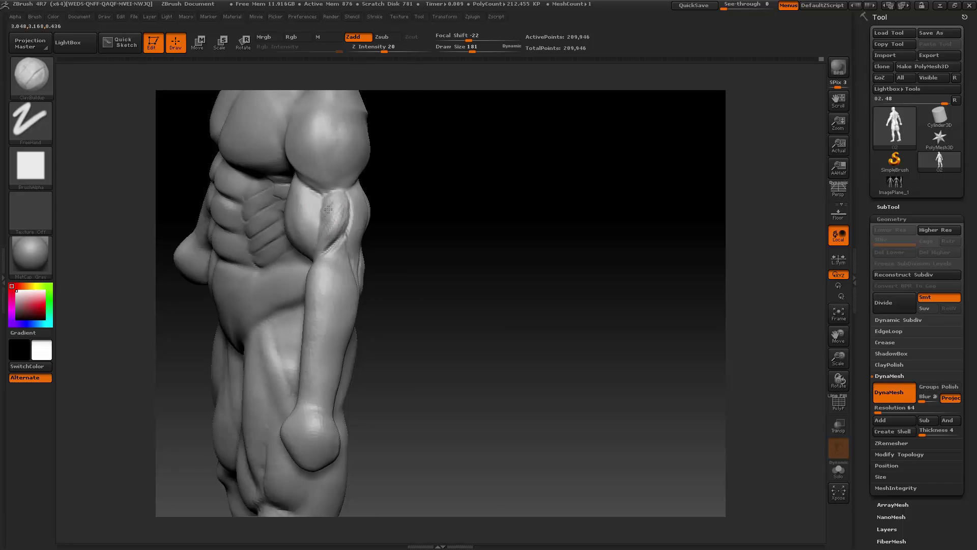
pyautogui.moveTo(438, 181); pyautogui.dragTo(327, 197)
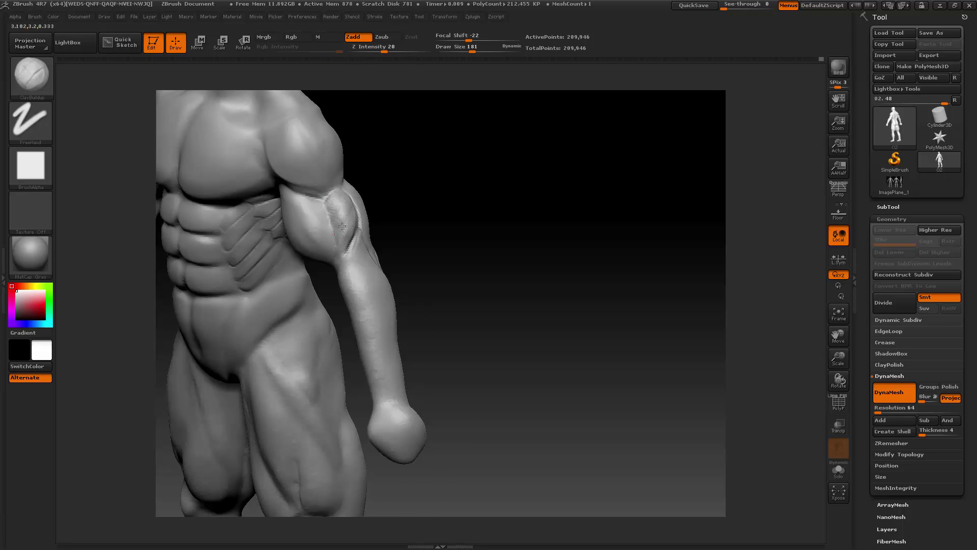
pyautogui.moveTo(339, 260); pyautogui.dragTo(340, 241)
pyautogui.press('shift')
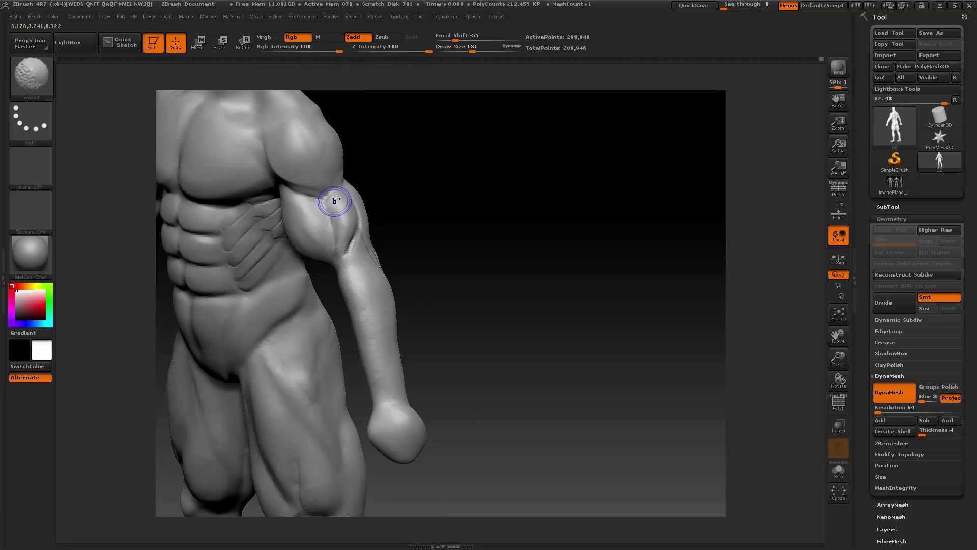
pyautogui.keyDown('shift'); pyautogui.moveTo(334, 200); pyautogui.dragTo(335, 258); pyautogui.keyUp('shift')
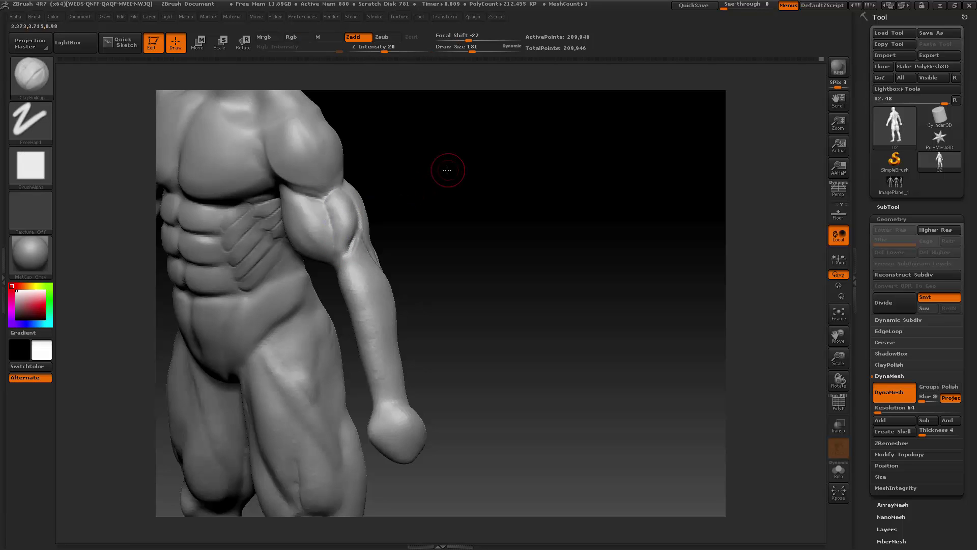
# - Add volume to the outer triceps head down toward the elbow and smooth it into the surrounding arm muscles
pyautogui.moveTo(445, 168); pyautogui.dragTo(371, 190)
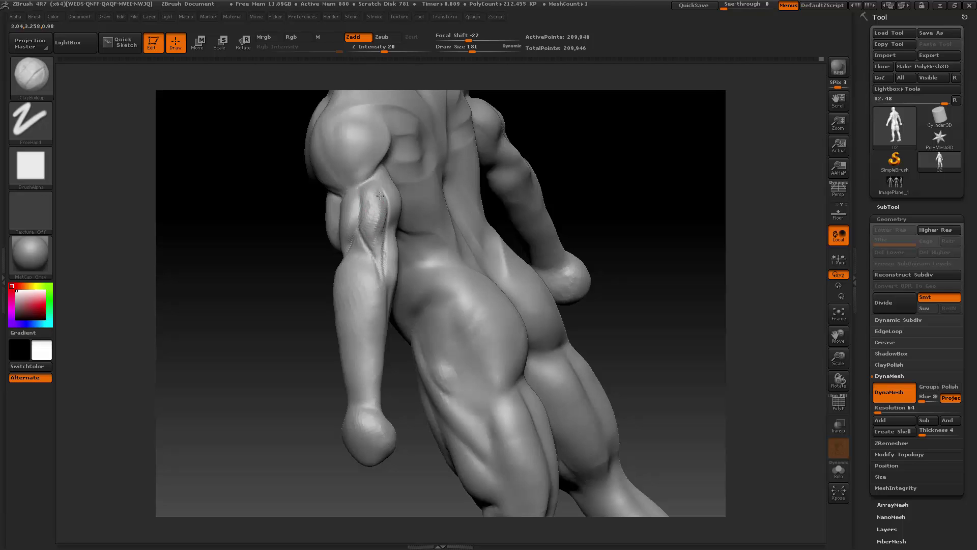
pyautogui.moveTo(380, 195); pyautogui.dragTo(362, 238)
pyautogui.moveTo(361, 241); pyautogui.dragTo(375, 230, button='right')
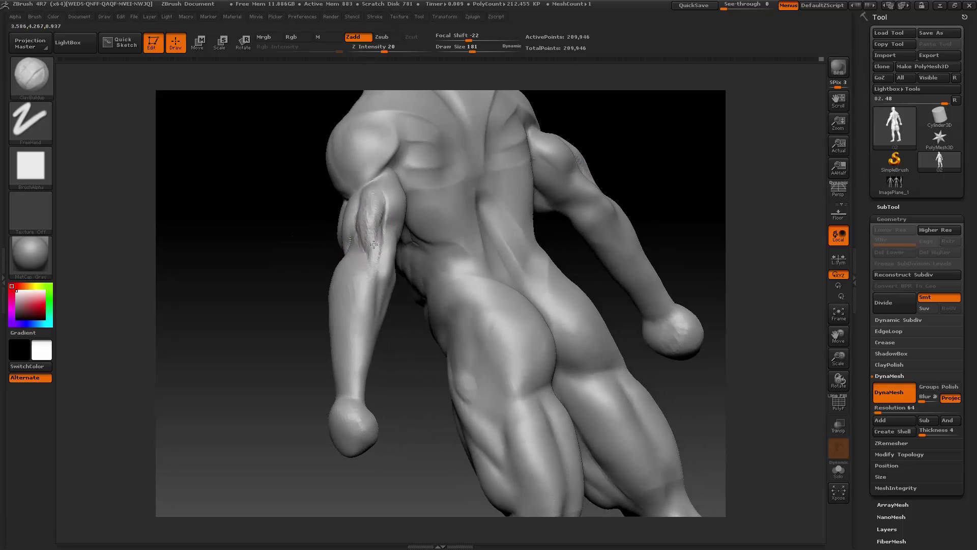
pyautogui.moveTo(374, 244)
pyautogui.mouseDown()
pyautogui.moveTo(374, 192)
pyautogui.moveTo(376, 262)
pyautogui.mouseUp()
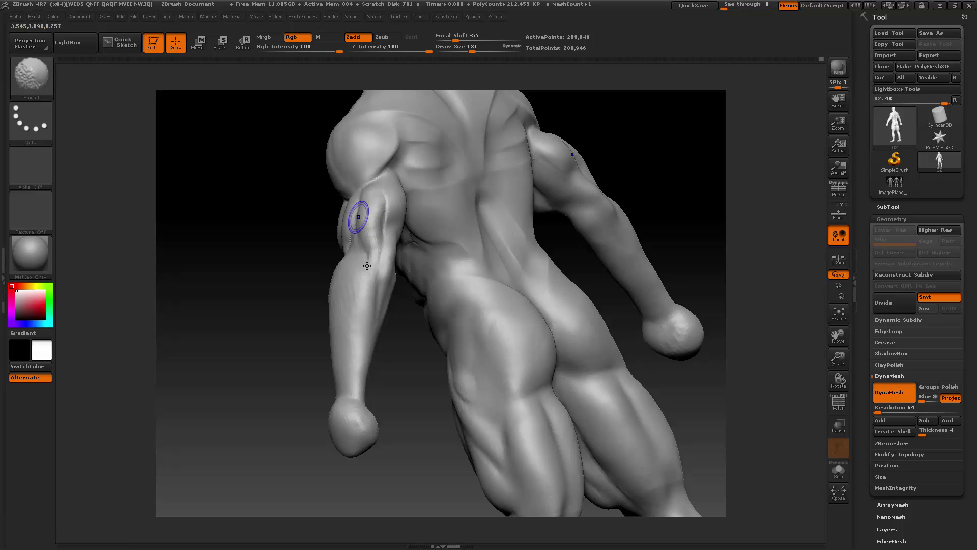
pyautogui.moveTo(290, 258); pyautogui.dragTo(357, 209)
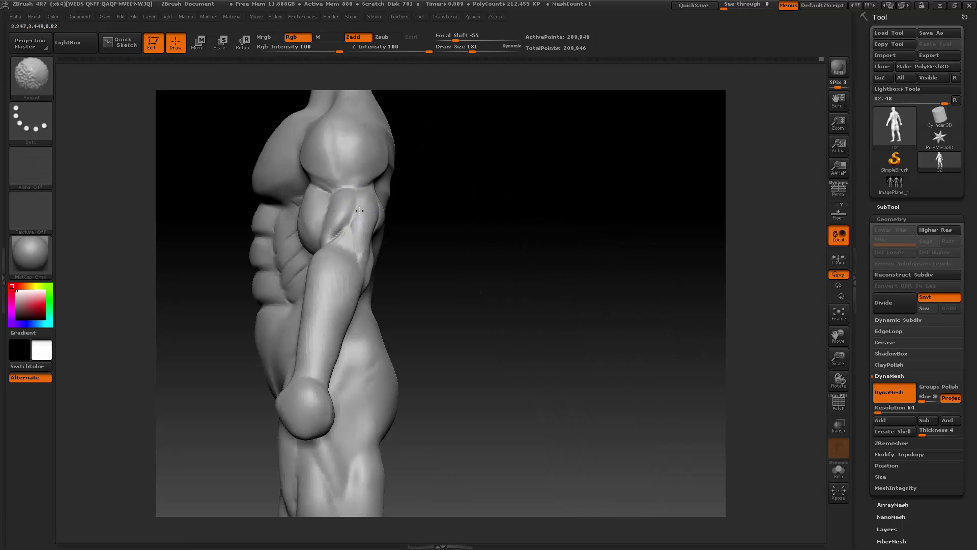
pyautogui.moveTo(427, 183); pyautogui.dragTo(342, 234)
pyautogui.press('shift')
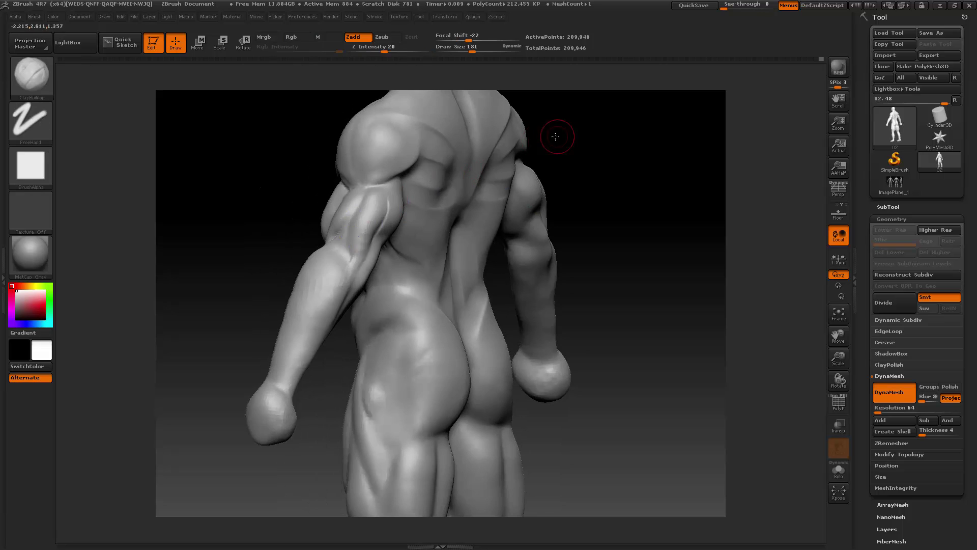
# - Fill out the upper triceps on the back of the arm below the rear deltoid and smooth the separation between its heads
pyautogui.moveTo(556, 137); pyautogui.dragTo(471, 153)
pyautogui.moveTo(305, 214); pyautogui.dragTo(255, 213)
pyautogui.moveTo(382, 208); pyautogui.dragTo(376, 215)
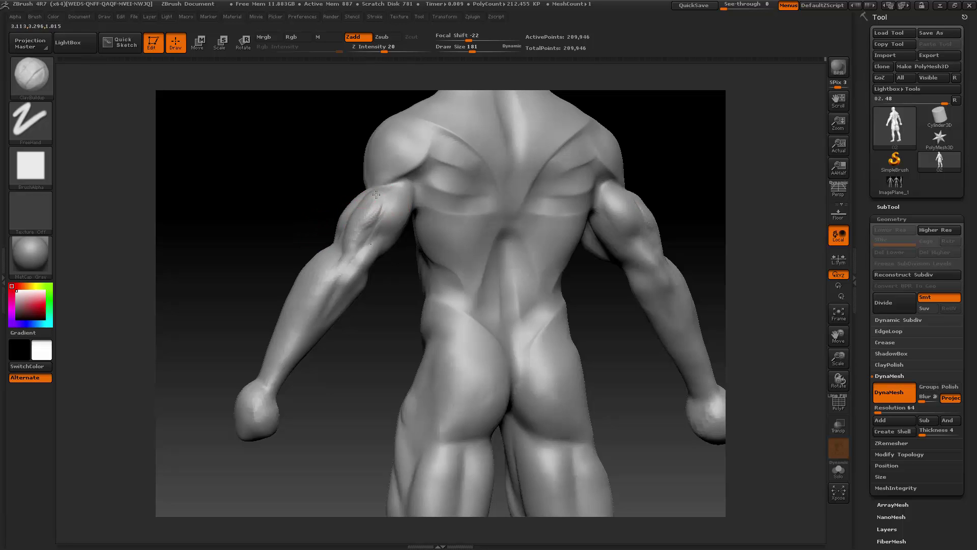
pyautogui.moveTo(323, 210); pyautogui.dragTo(365, 203)
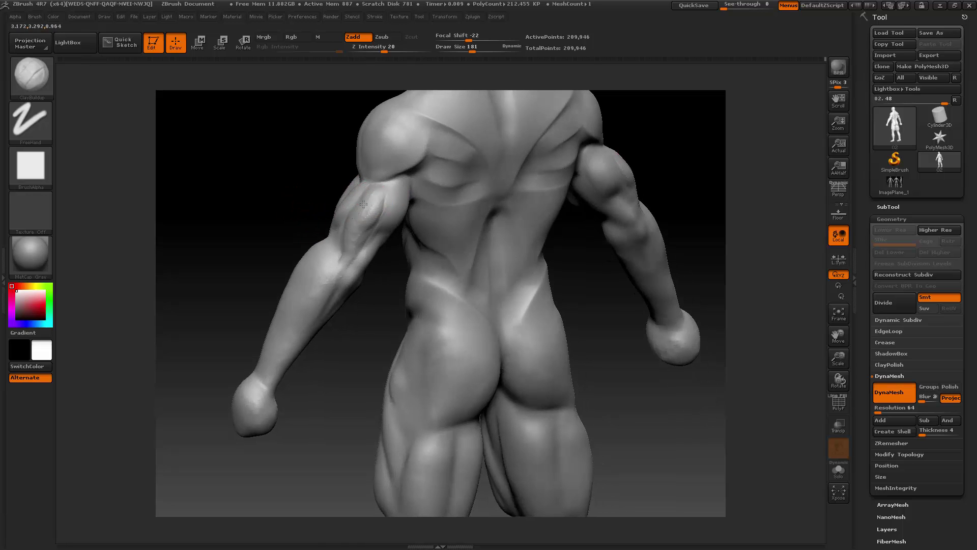
pyautogui.press('shift')
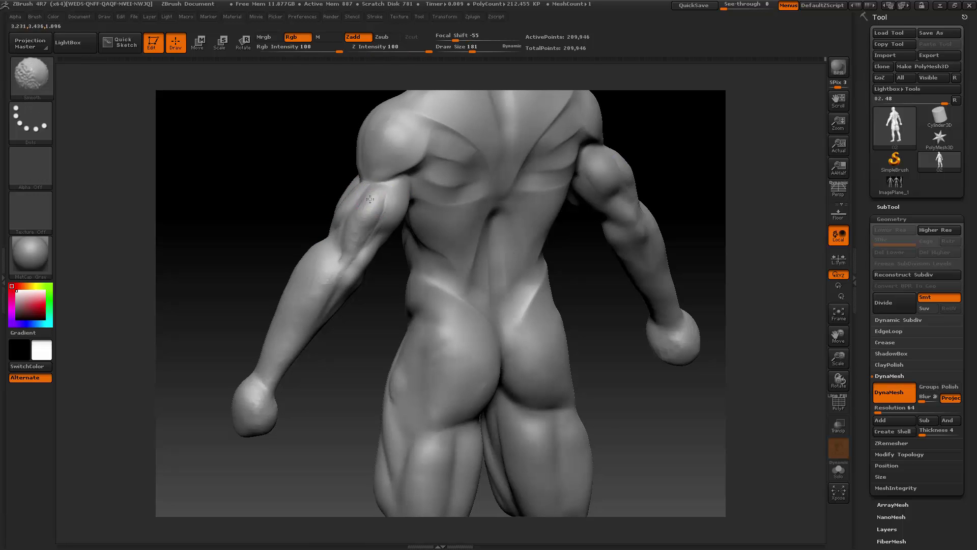
pyautogui.keyDown('shift'); pyautogui.moveTo(370, 214); pyautogui.dragTo(359, 253); pyautogui.keyUp('shift')
# - Sharpen the creases around the brachialis and triceps heads with the Pinch brush at draw size 181
pyautogui.moveTo(251, 244); pyautogui.dragTo(251, 218)
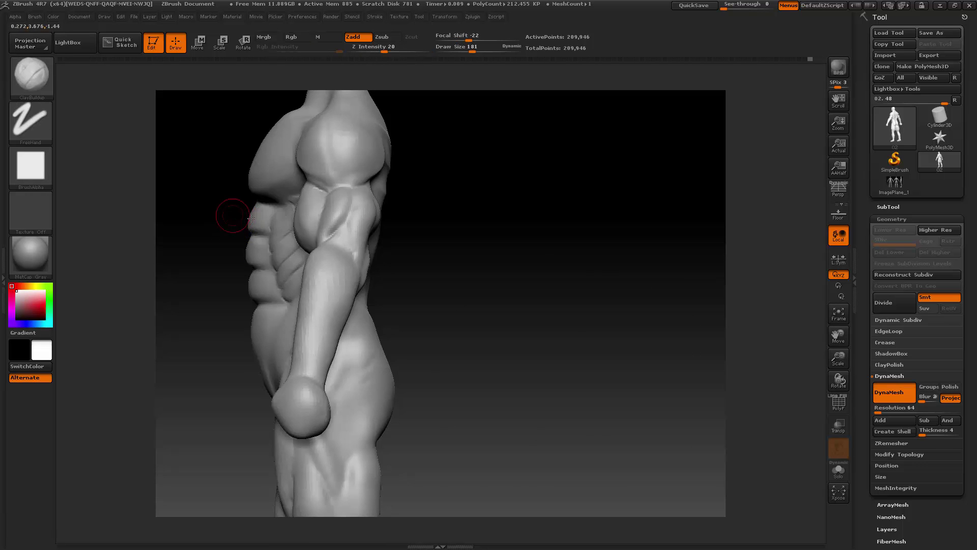
pyautogui.moveTo(449, 189); pyautogui.dragTo(327, 197)
pyautogui.click(31, 76)
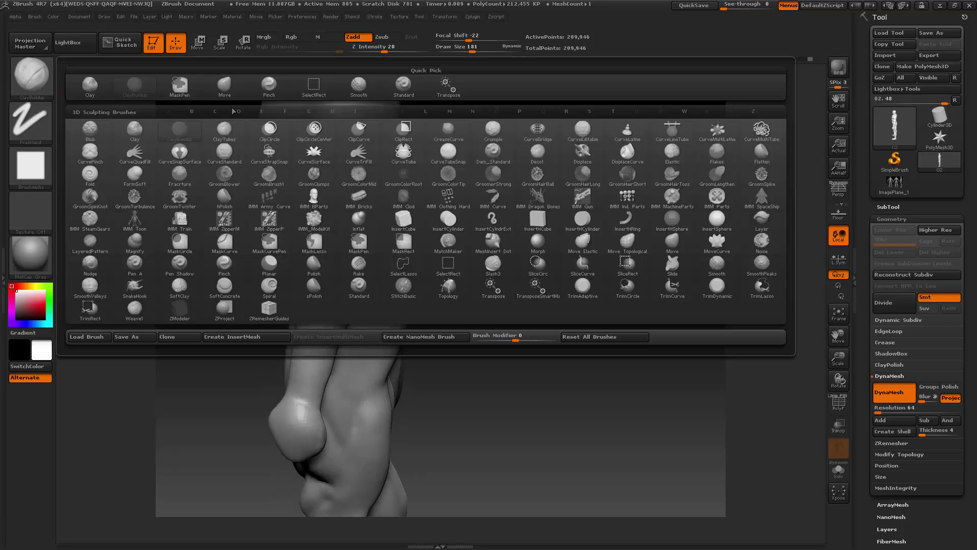
pyautogui.click(270, 86)
pyautogui.press('space')
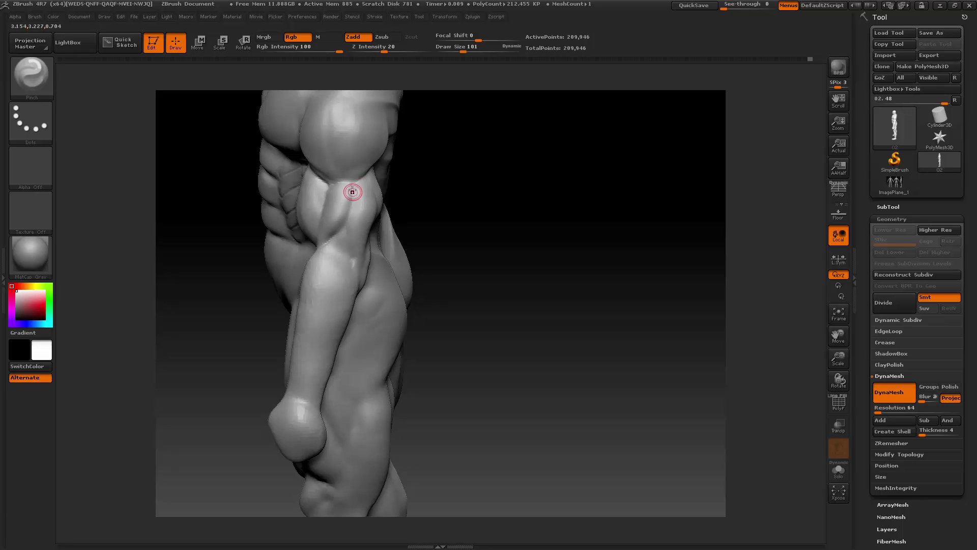
pyautogui.moveTo(353, 201); pyautogui.dragTo(340, 230)
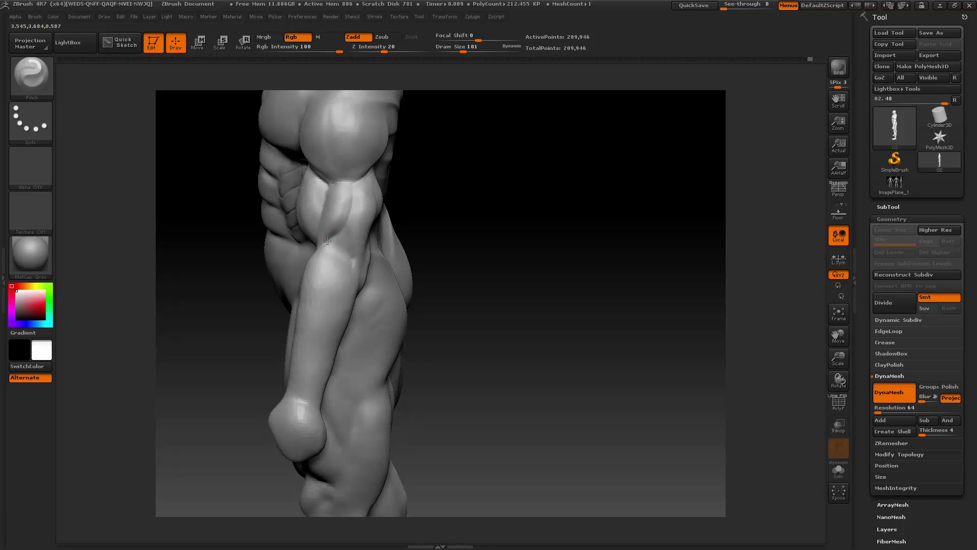
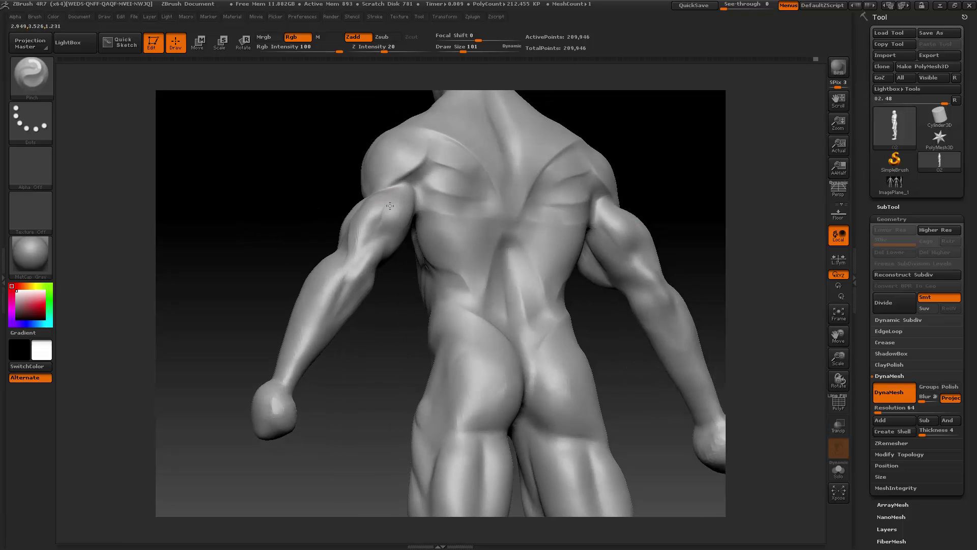
pyautogui.moveTo(376, 232); pyautogui.dragTo(365, 253)
# - Smooth the pinched outer triceps head on the back and side of the upper arm
pyautogui.keyDown('shift'); pyautogui.moveTo(377, 201); pyautogui.dragTo(366, 234); pyautogui.keyUp('shift')
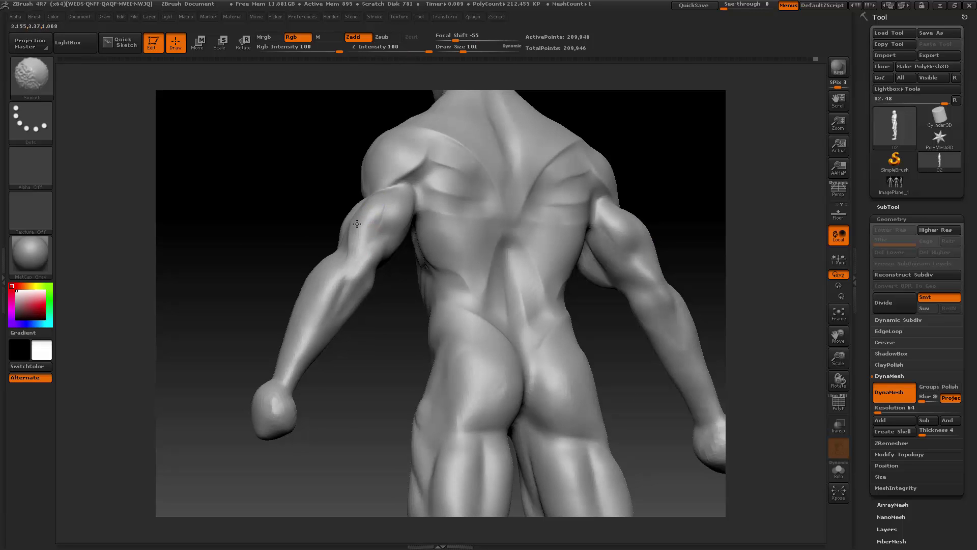
pyautogui.keyDown('shift'); pyautogui.moveTo(373, 196); pyautogui.dragTo(360, 214); pyautogui.keyUp('shift')
pyautogui.moveTo(294, 220)
pyautogui.mouseDown()
pyautogui.moveTo(362, 214)
pyautogui.moveTo(356, 238)
pyautogui.mouseUp()
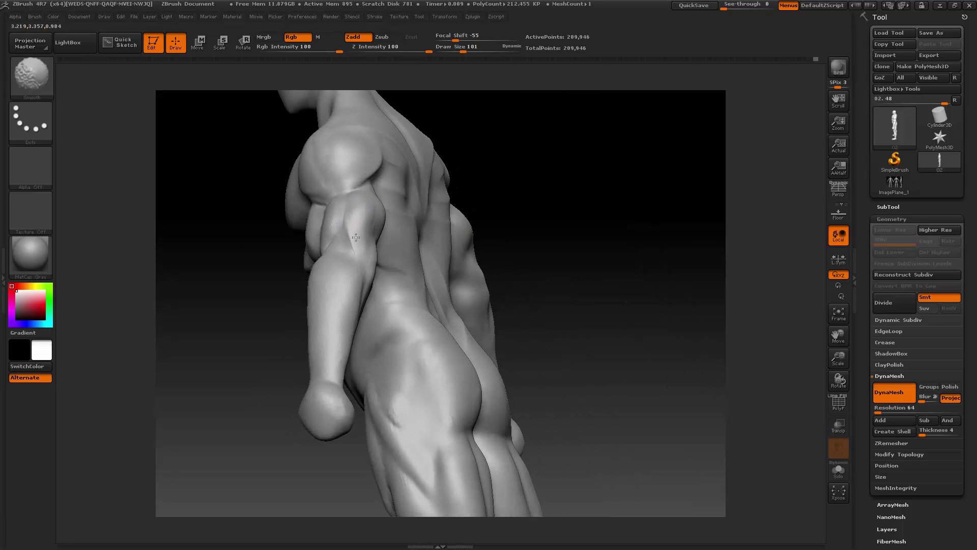
pyautogui.moveTo(462, 164)
pyautogui.mouseDown()
pyautogui.moveTo(520, 142)
pyautogui.moveTo(452, 164)
pyautogui.moveTo(323, 230)
pyautogui.moveTo(326, 214)
pyautogui.mouseUp()
pyautogui.press('shift')
pyautogui.moveTo(496, 206); pyautogui.dragTo(448, 209)
# - Build up the back of the triceps toward the elbow with ClayBuildup at draw size 203 and smooth the strokes
pyautogui.click(39, 83)
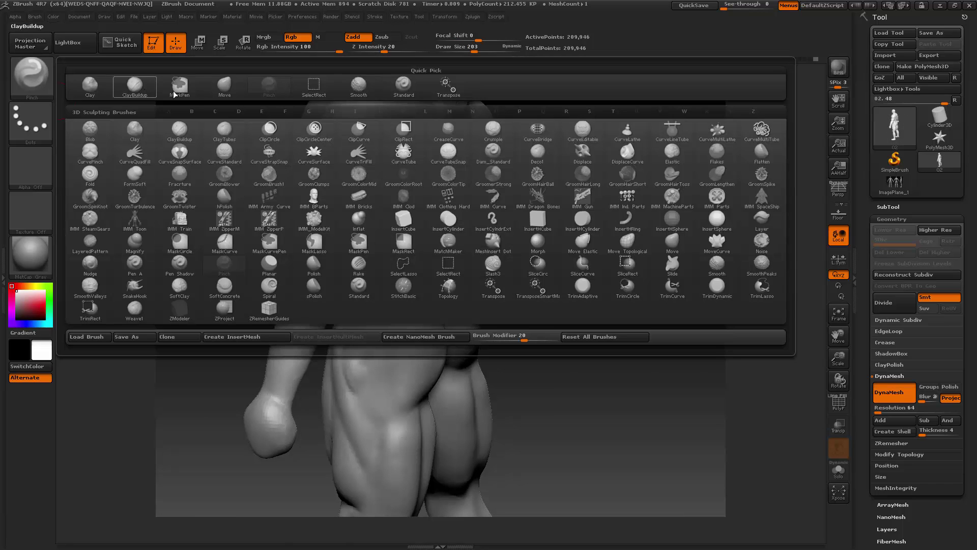
pyautogui.click(135, 86)
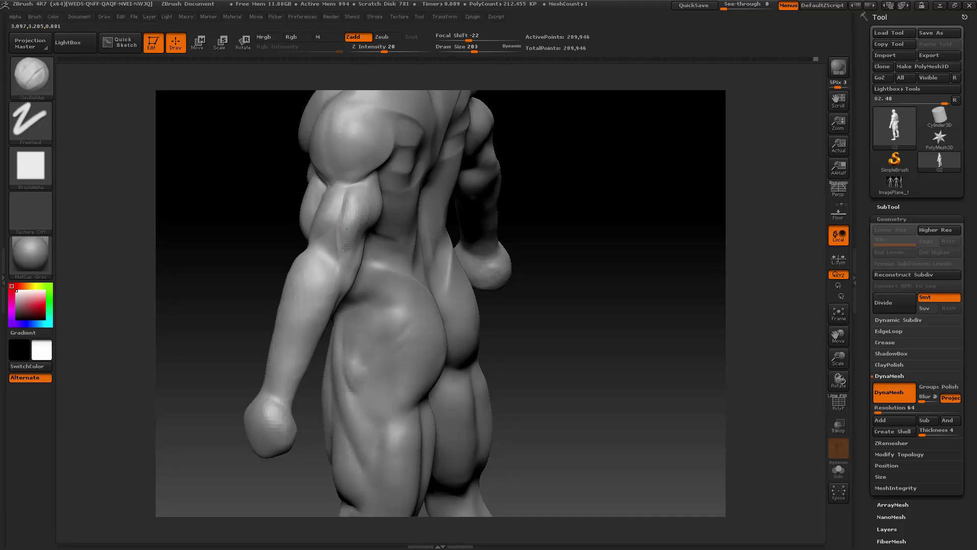
pyautogui.moveTo(560, 134); pyautogui.dragTo(473, 145)
pyautogui.moveTo(362, 198); pyautogui.dragTo(362, 204)
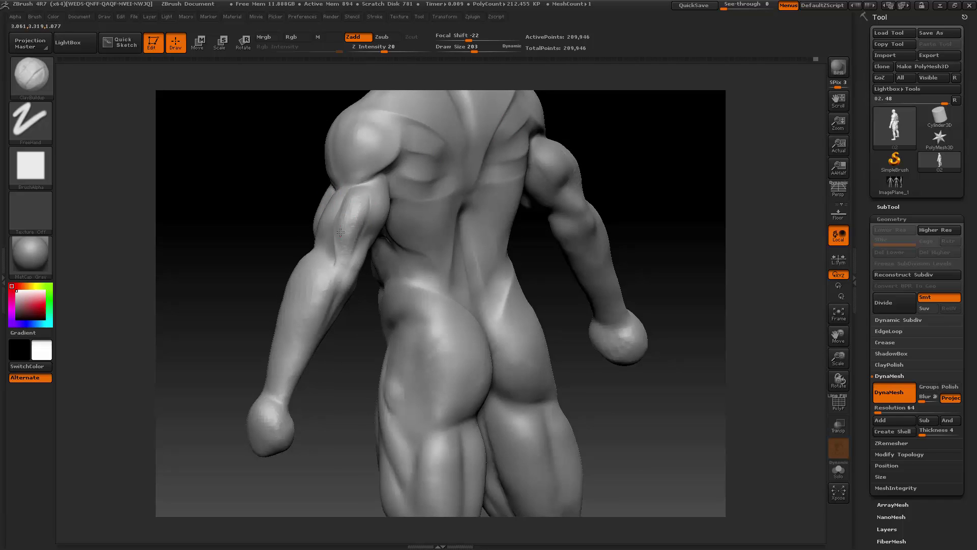
pyautogui.press('shift')
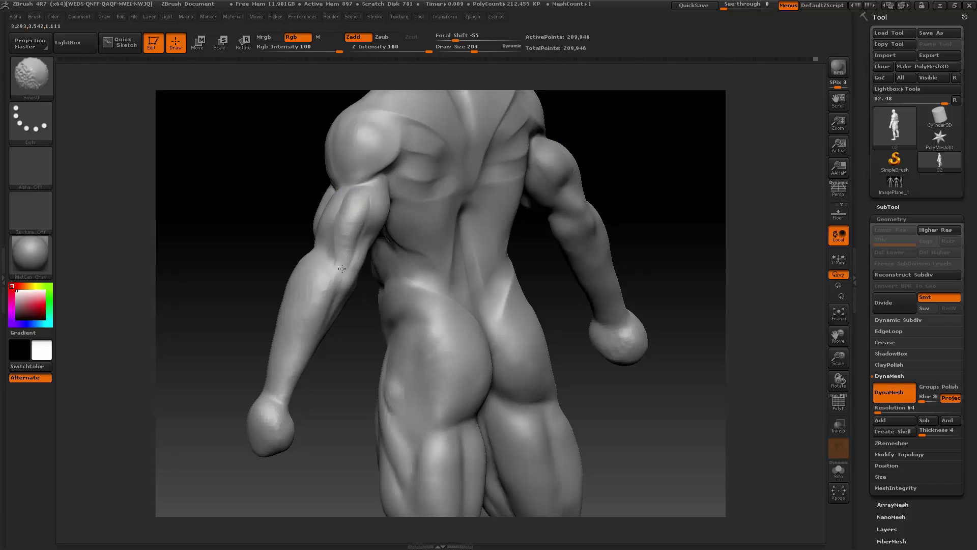
pyautogui.keyDown('shift'); pyautogui.moveTo(246, 236); pyautogui.dragTo(229, 231); pyautogui.keyUp('shift')
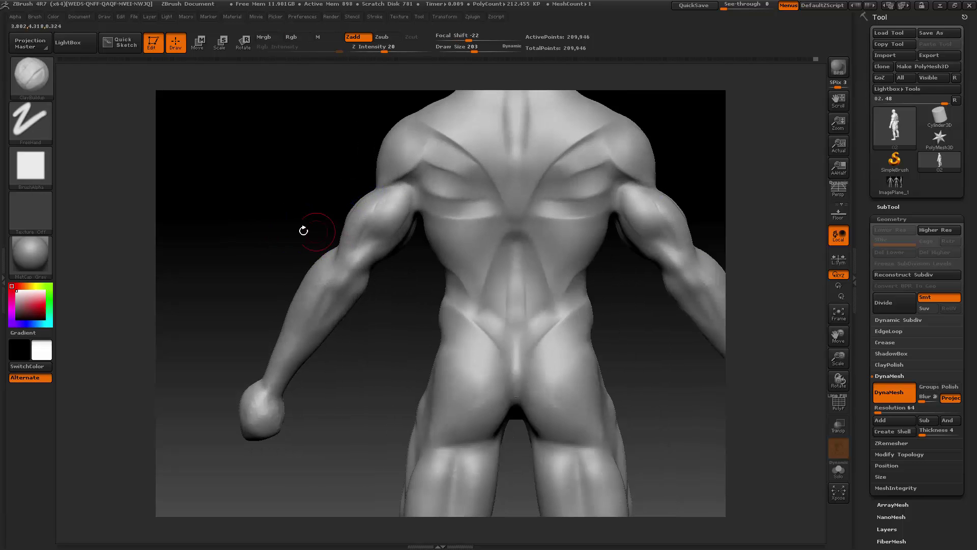
# - Build up the inner triceps head along the underside of the upper arm and smooth it into the armpit and elbow
pyautogui.moveTo(303, 227)
pyautogui.mouseDown()
pyautogui.moveTo(285, 183)
pyautogui.moveTo(352, 190)
pyautogui.mouseUp()
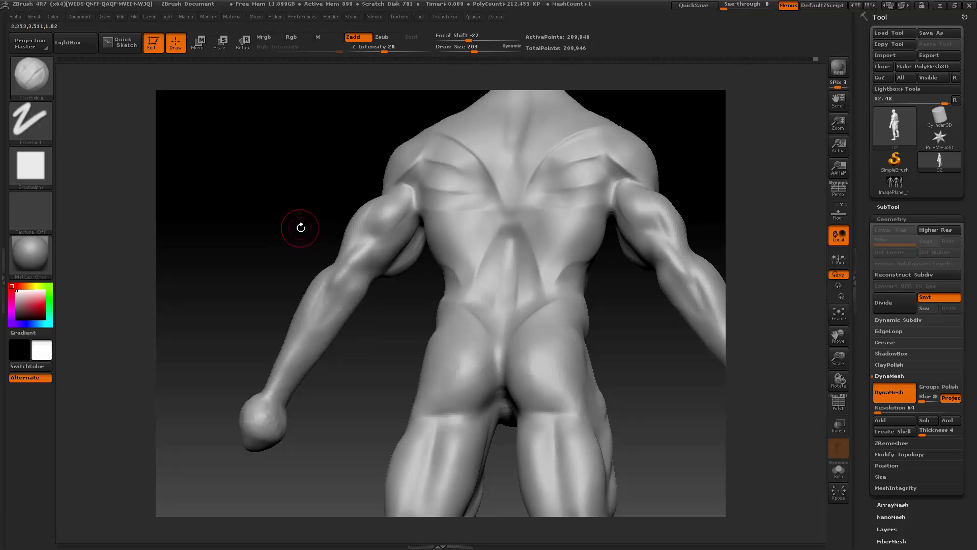
pyautogui.moveTo(307, 222); pyautogui.dragTo(352, 212)
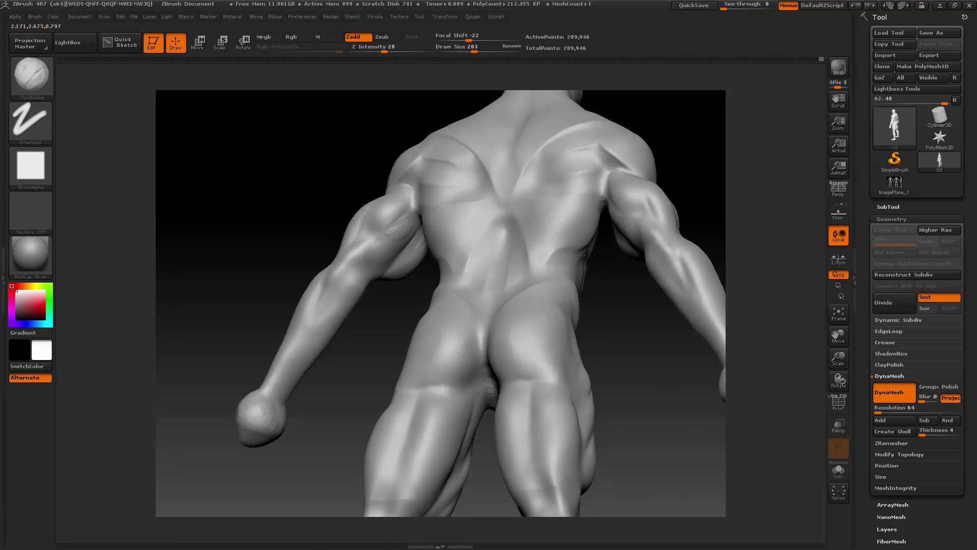
pyautogui.moveTo(397, 229)
pyautogui.mouseDown()
pyautogui.moveTo(405, 226)
pyautogui.moveTo(384, 253)
pyautogui.moveTo(401, 231)
pyautogui.mouseUp()
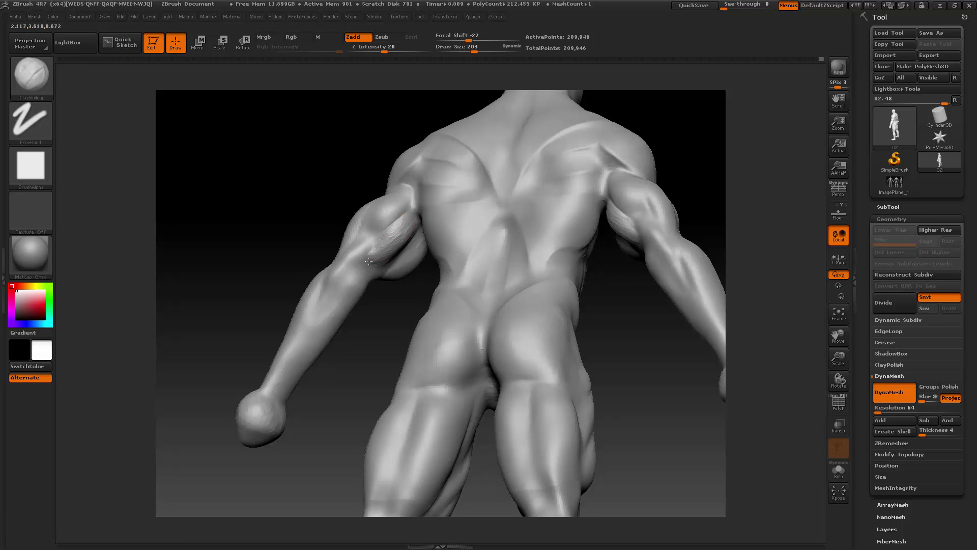
pyautogui.moveTo(306, 245); pyautogui.dragTo(349, 246)
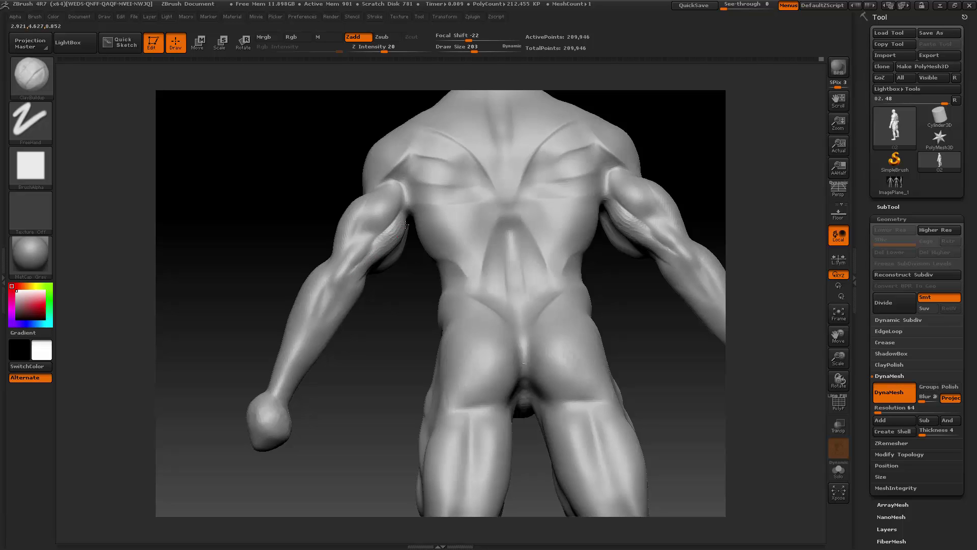
pyautogui.moveTo(395, 267)
pyautogui.mouseDown()
pyautogui.moveTo(403, 234)
pyautogui.moveTo(378, 269)
pyautogui.mouseUp()
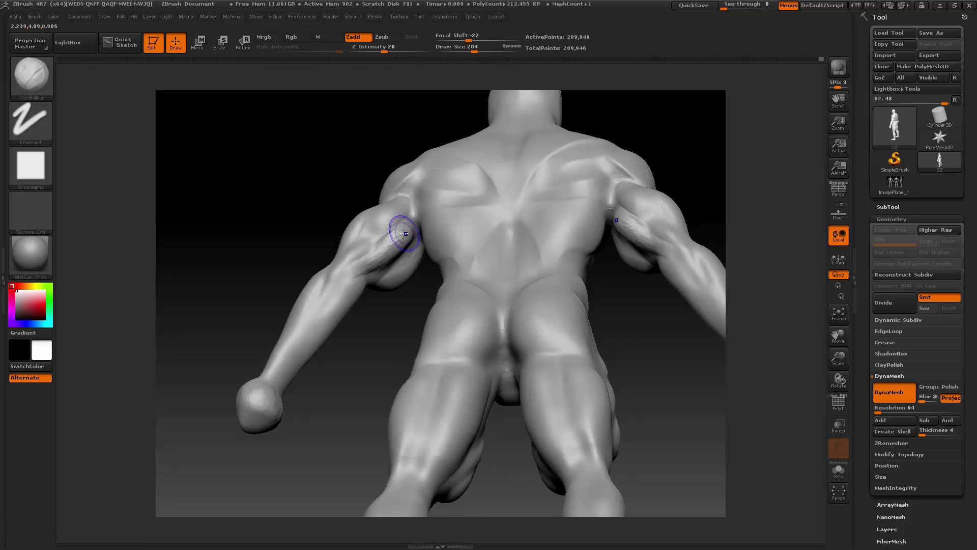
pyautogui.moveTo(404, 229)
pyautogui.keyDown('shift'); pyautogui.mouseDown()
pyautogui.moveTo(381, 256)
pyautogui.moveTo(405, 273)
pyautogui.mouseUp(); pyautogui.keyUp('shift')
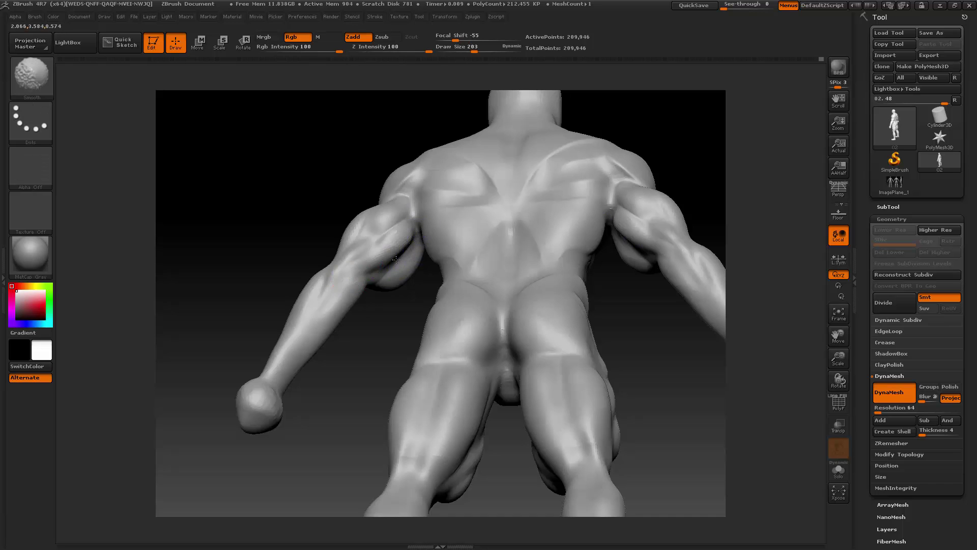
pyautogui.moveTo(288, 247); pyautogui.dragTo(298, 305)
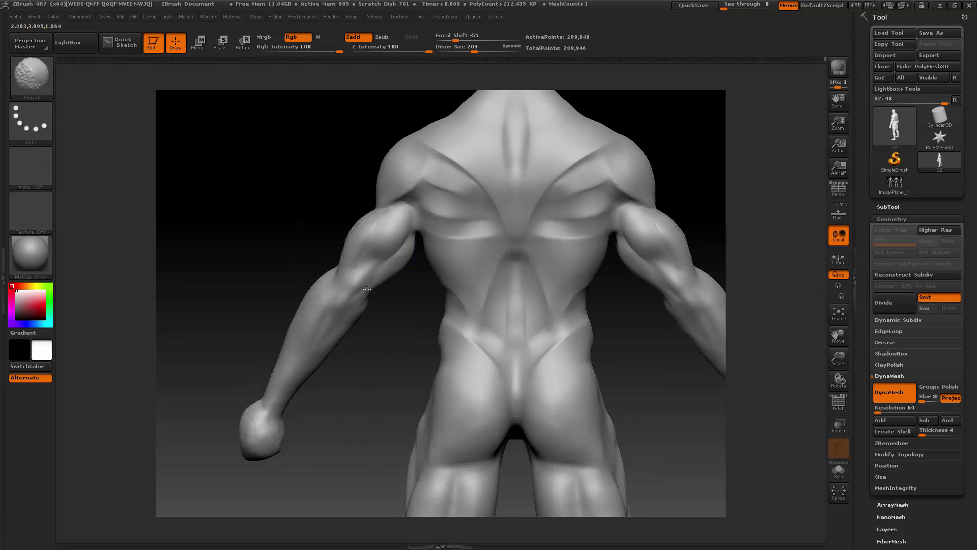
# - Adjust the outer upper-arm contour just below the deltoids from the front with the Move brush at draw size 417
pyautogui.moveTo(273, 259); pyautogui.dragTo(560, 267)
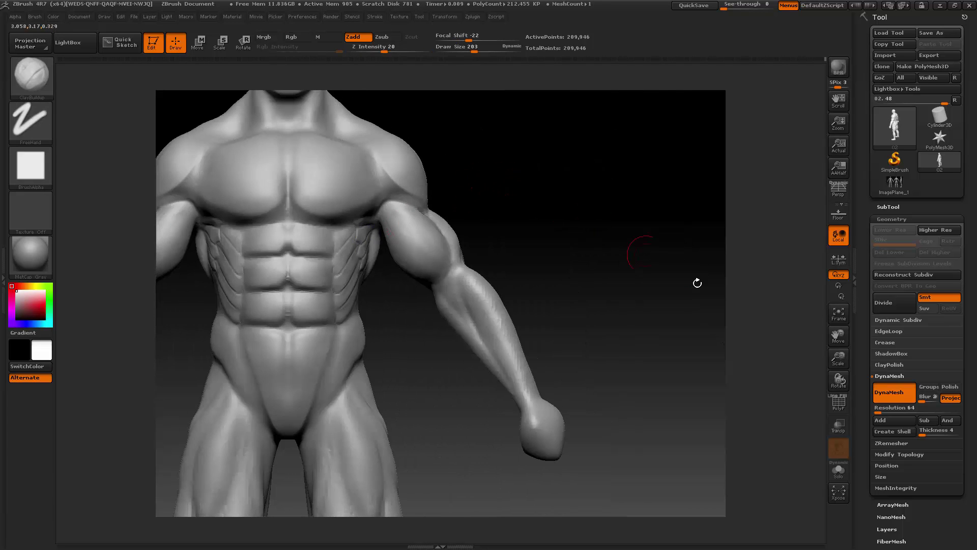
pyautogui.moveTo(838, 358); pyautogui.dragTo(881, 349)
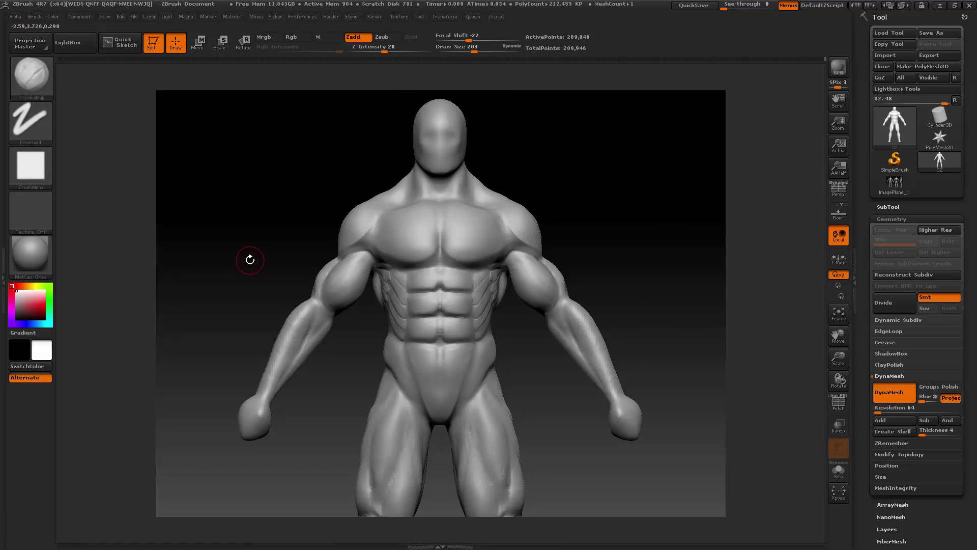
pyautogui.moveTo(250, 259); pyautogui.dragTo(258, 258)
pyautogui.click(40, 73)
pyautogui.click(249, 93)
pyautogui.press('space')
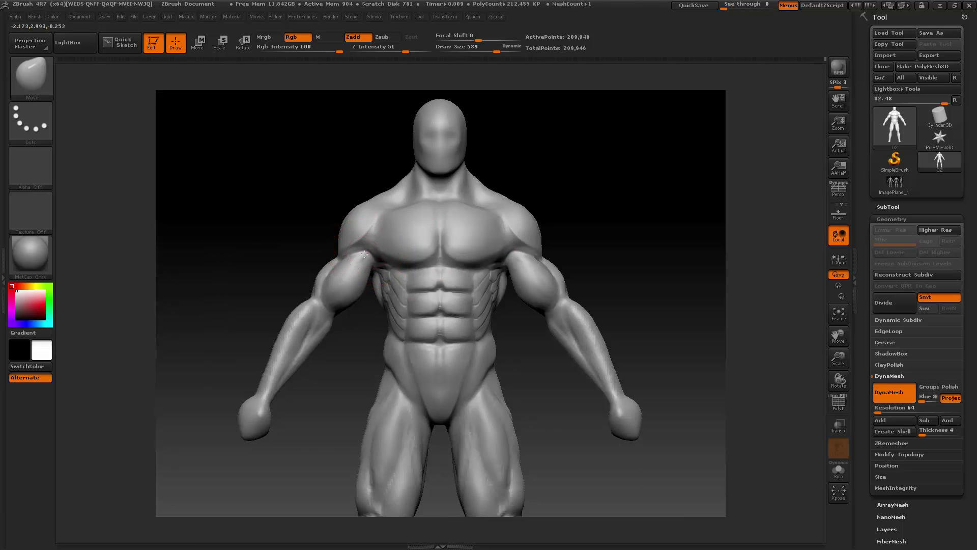
pyautogui.press('space')
pyautogui.moveTo(365, 252); pyautogui.dragTo(353, 253)
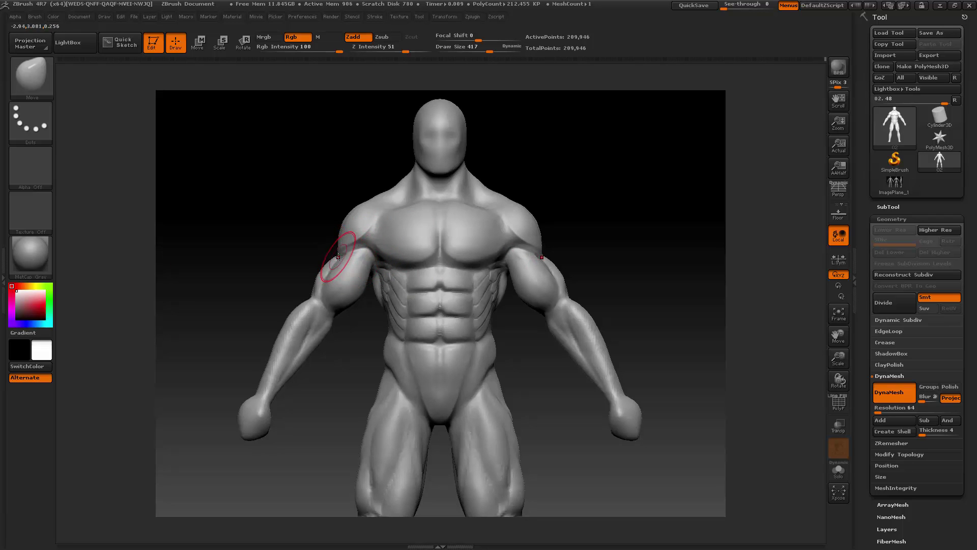
# - Reshape the lower end of the upper arms near the elbow with the Move brush at draw size 521
pyautogui.press('space')
pyautogui.moveTo(360, 261); pyautogui.dragTo(369, 260)
pyautogui.press('space')
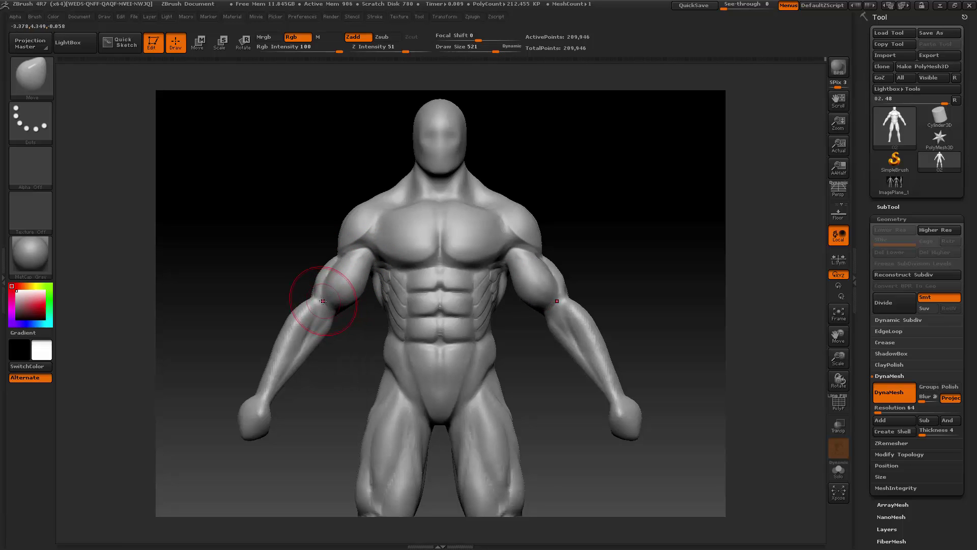
pyautogui.moveTo(323, 301); pyautogui.dragTo(349, 303)
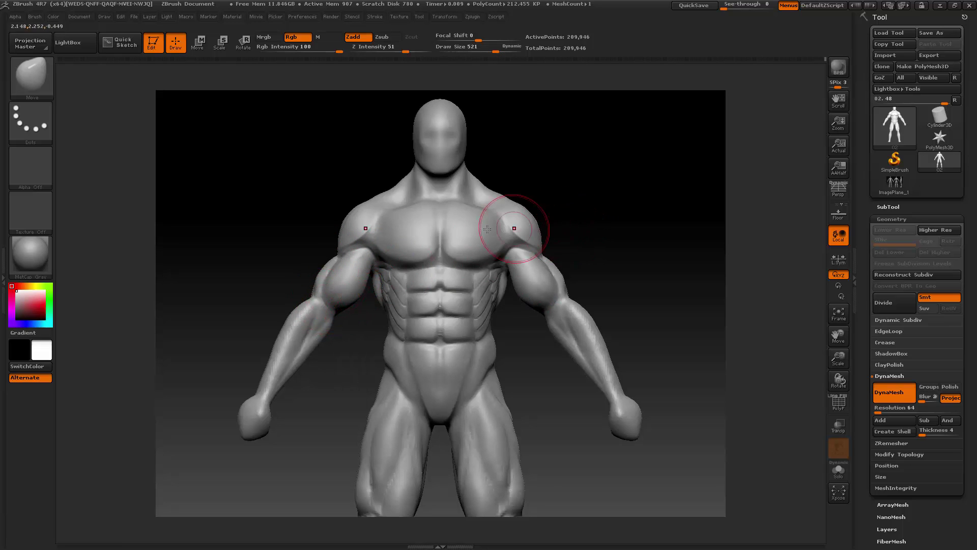
# - Widen the deltoids slightly from the front with the Move brush, using draw size 854 and reducing it to 646
pyautogui.press('space')
pyautogui.moveTo(333, 250); pyautogui.dragTo(349, 250)
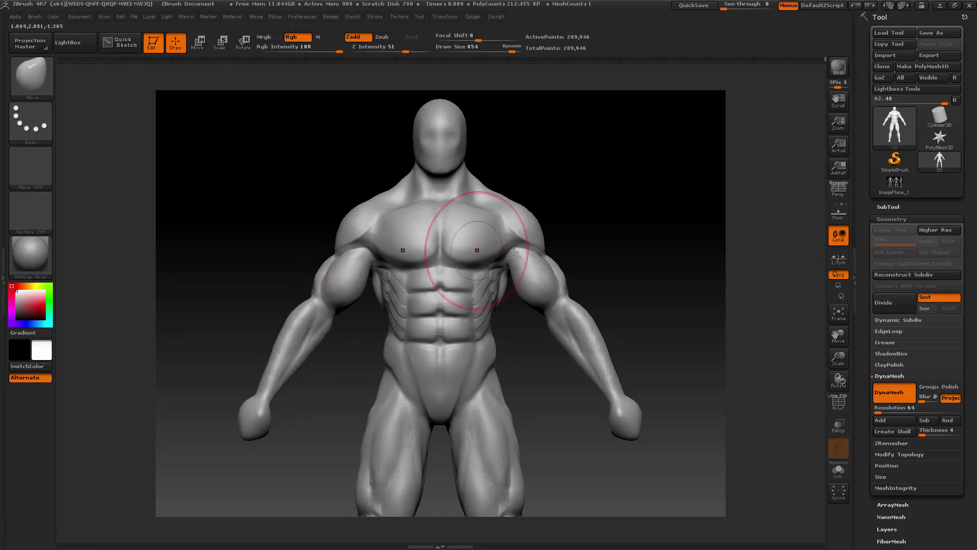
pyautogui.moveTo(838, 358); pyautogui.dragTo(840, 327)
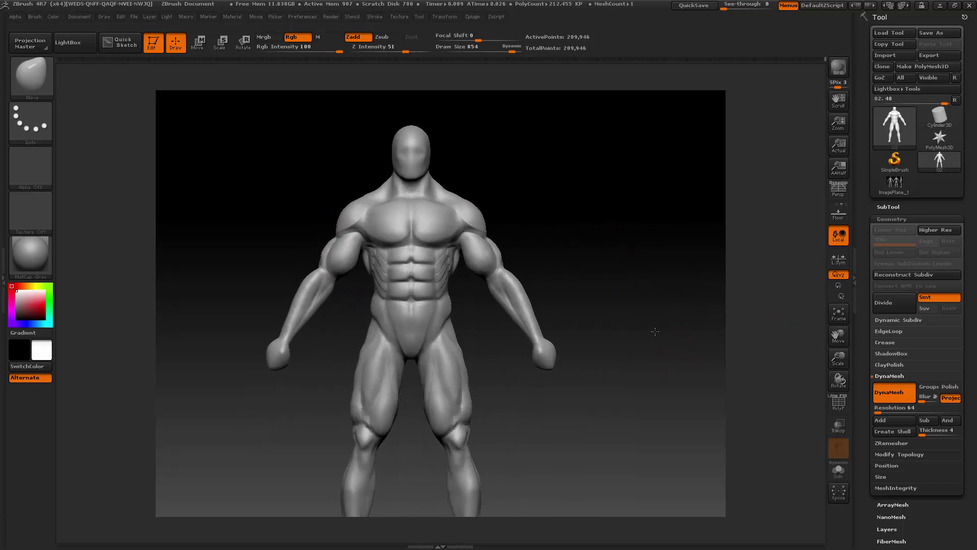
pyautogui.moveTo(657, 332); pyautogui.dragTo(762, 340)
pyautogui.press('space')
pyautogui.moveTo(688, 331); pyautogui.dragTo(677, 331)
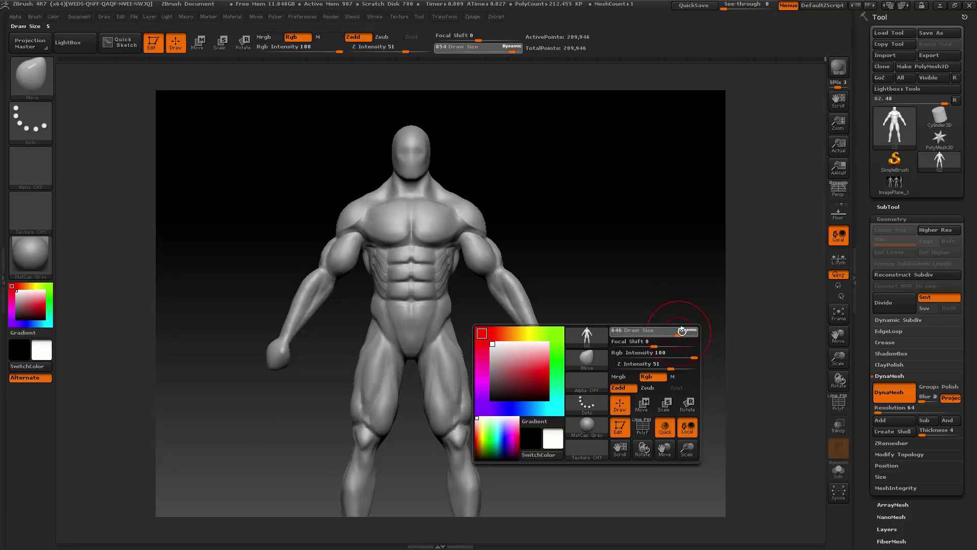
# - Switch to the ClayBuildup brush and set its draw size to 126
pyautogui.moveTo(843, 358); pyautogui.dragTo(836, 315)
pyautogui.press('b')
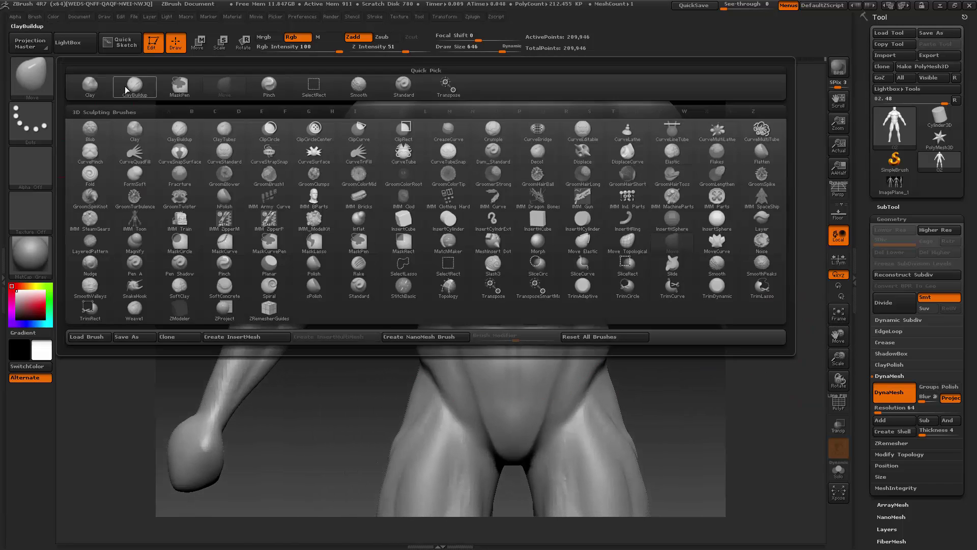
pyautogui.press('c')
pyautogui.press('b')
pyautogui.press('space')
pyautogui.press('b')
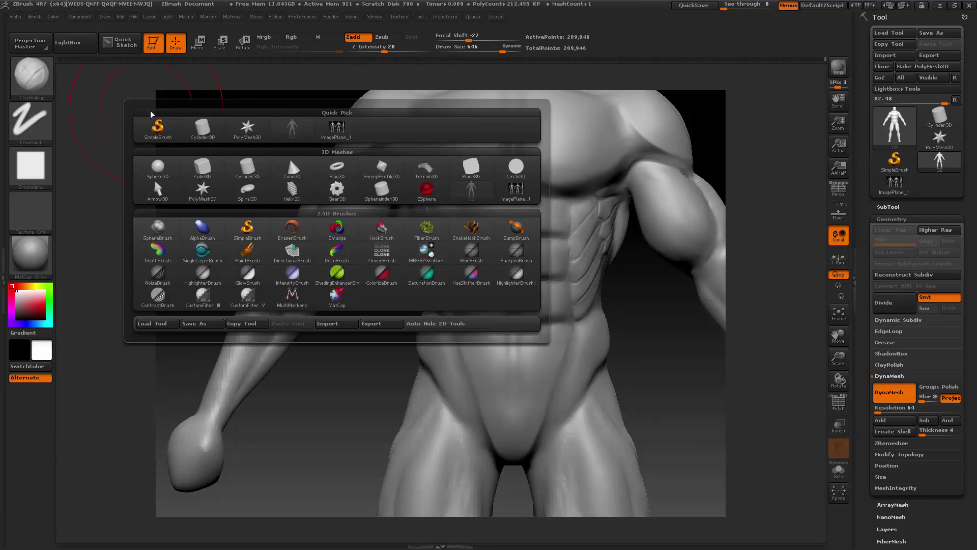
pyautogui.click(153, 115)
pyautogui.click(35, 80)
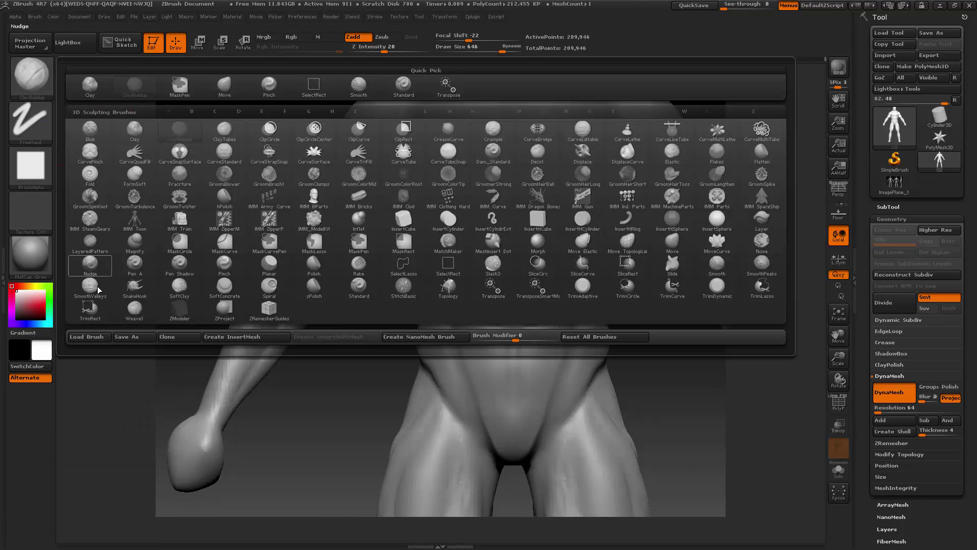
pyautogui.click(175, 279)
pyautogui.press('space')
pyautogui.click(197, 259)
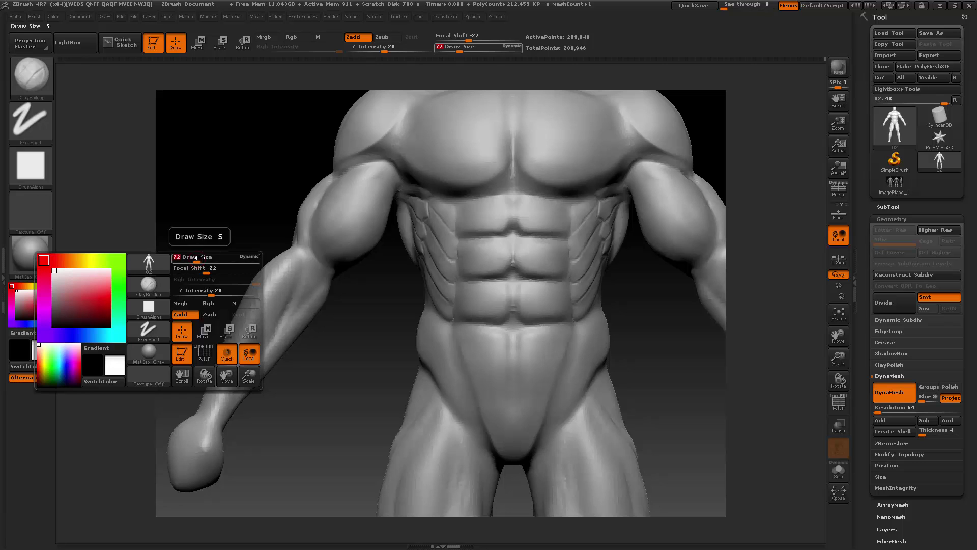
pyautogui.click(204, 259)
pyautogui.moveTo(205, 259); pyautogui.dragTo(219, 245)
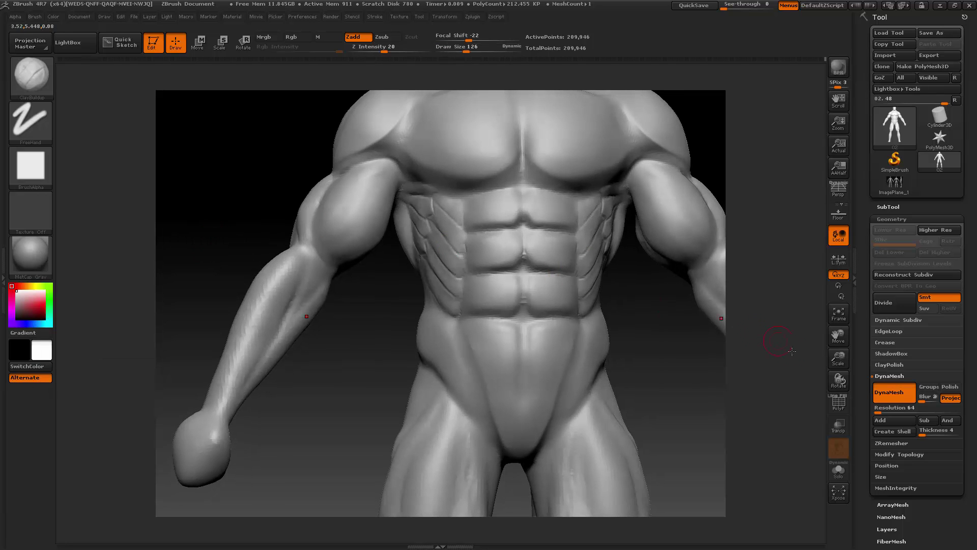
# - Build up the triceps tendon and elbow on the back of the arms with ClayBuildup at draw size 160
pyautogui.moveTo(840, 353); pyautogui.dragTo(840, 332)
pyautogui.moveTo(419, 319); pyautogui.dragTo(353, 249)
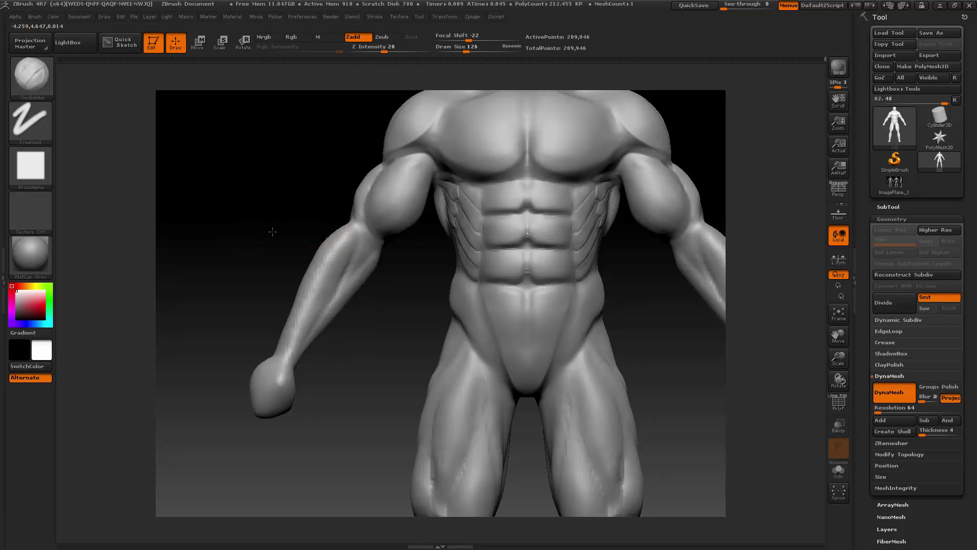
pyautogui.moveTo(270, 231); pyautogui.dragTo(356, 237)
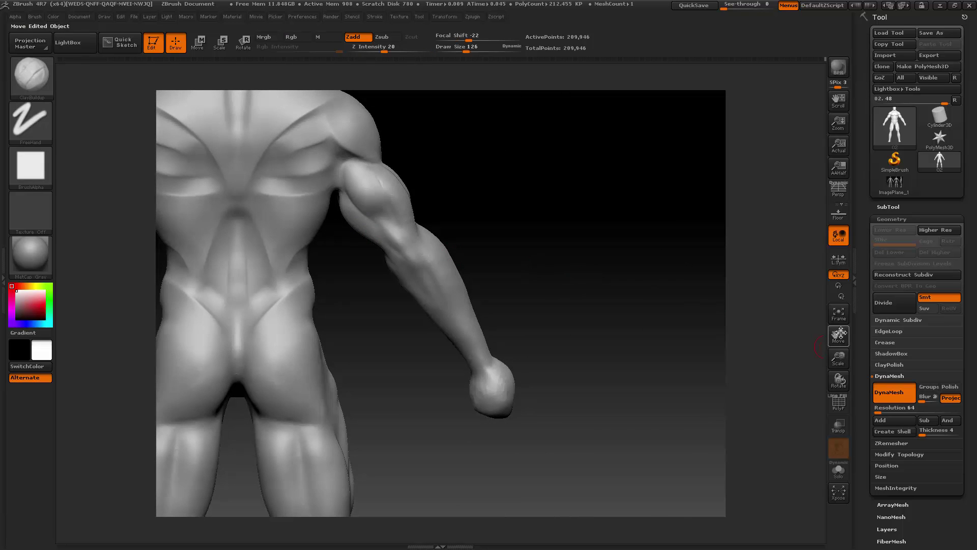
pyautogui.moveTo(839, 336); pyautogui.dragTo(976, 341)
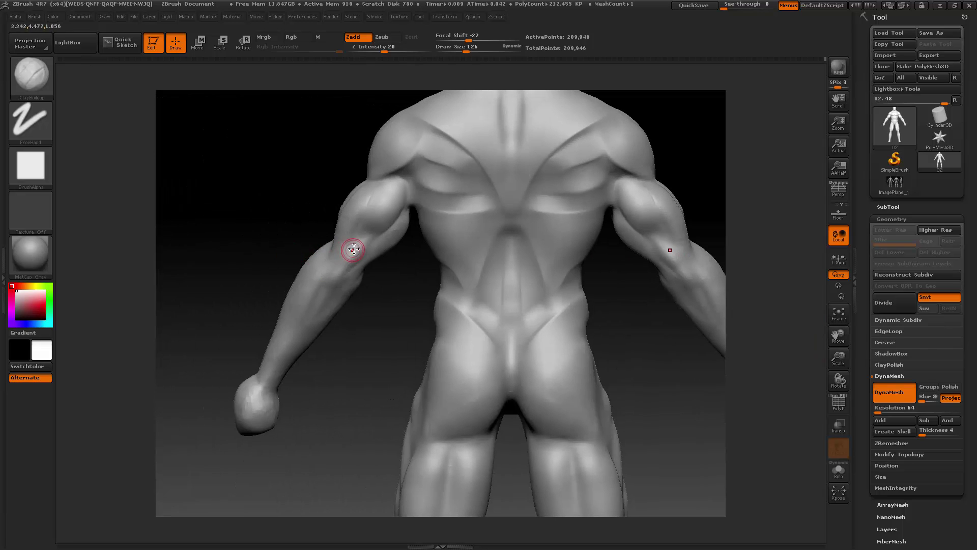
pyautogui.press('space')
pyautogui.moveTo(351, 246); pyautogui.dragTo(348, 267)
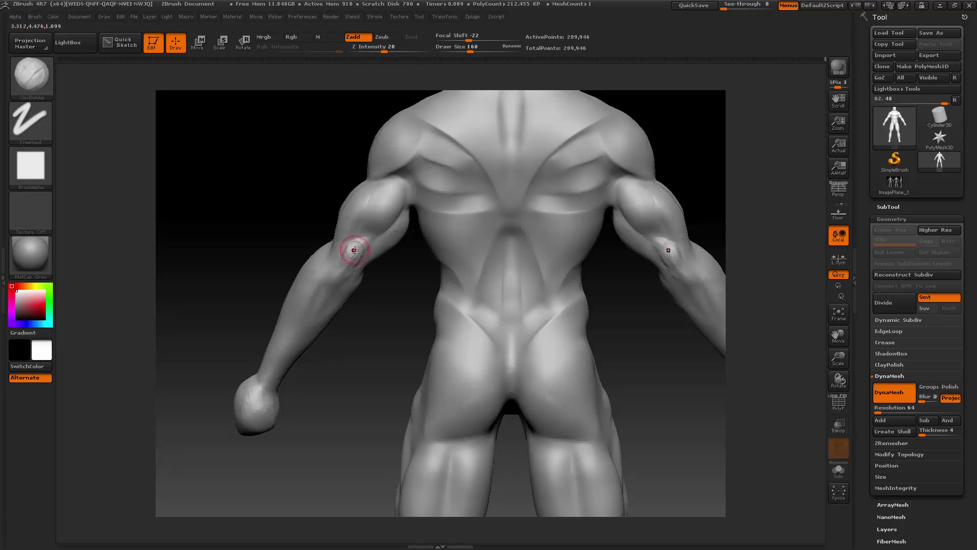
pyautogui.moveTo(272, 258); pyautogui.dragTo(291, 260)
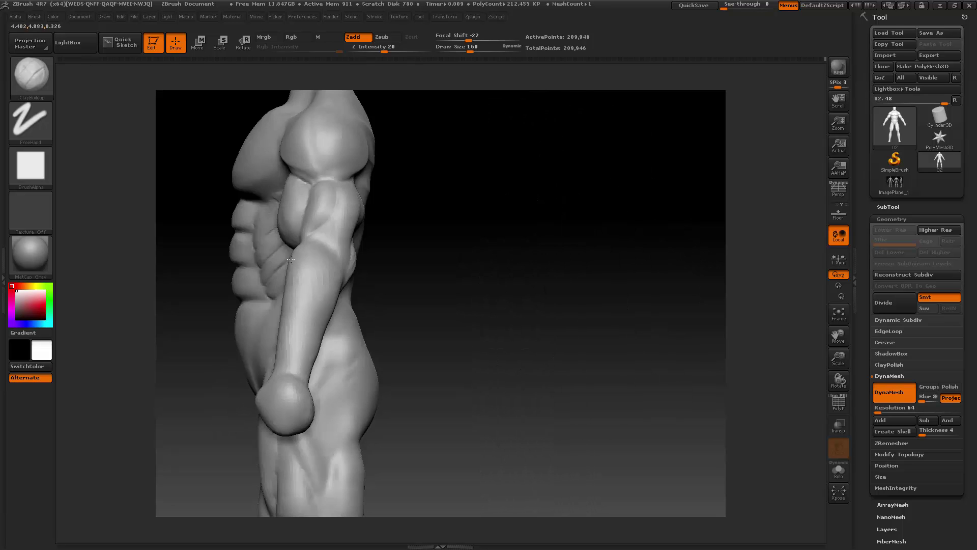
pyautogui.moveTo(405, 225); pyautogui.dragTo(352, 256)
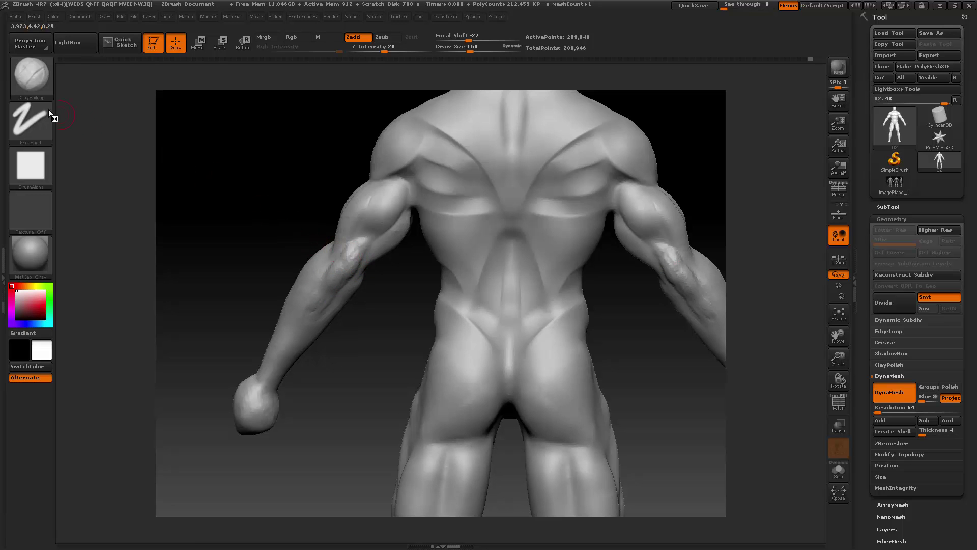
# - Carve creases along both sides of the triceps tendon and elbow with the Standard brush at draw size 105
pyautogui.press('b')
pyautogui.click(412, 88)
pyautogui.press('space')
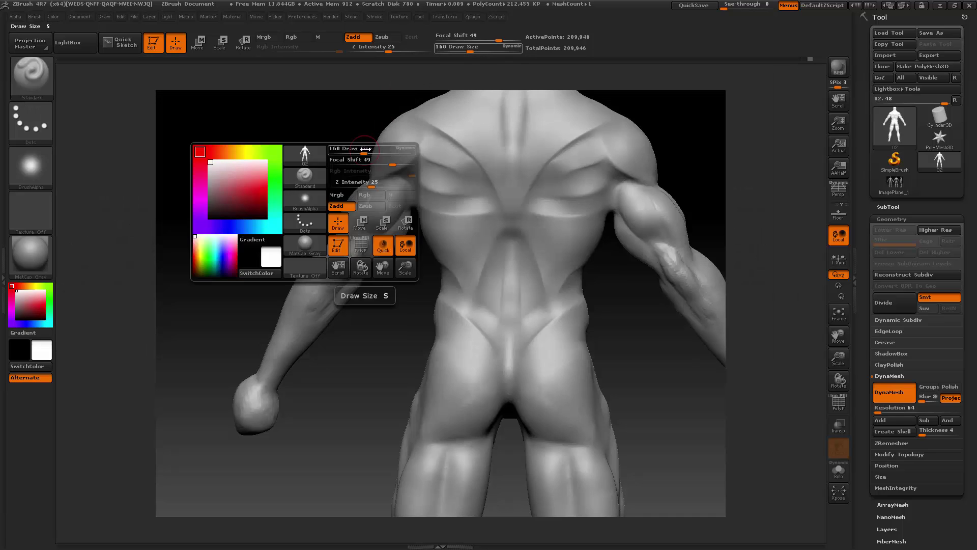
pyautogui.moveTo(376, 149); pyautogui.dragTo(349, 149)
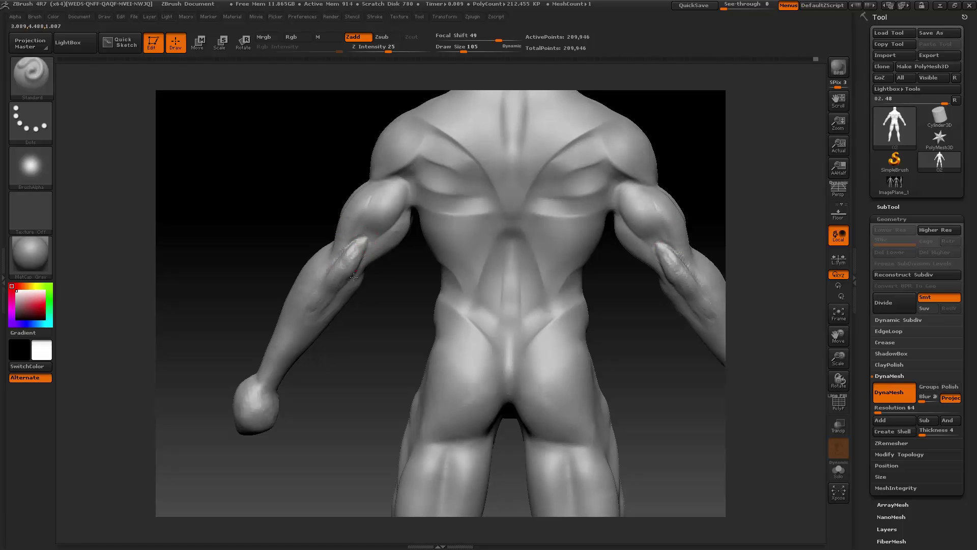
pyautogui.moveTo(371, 305); pyautogui.dragTo(371, 259)
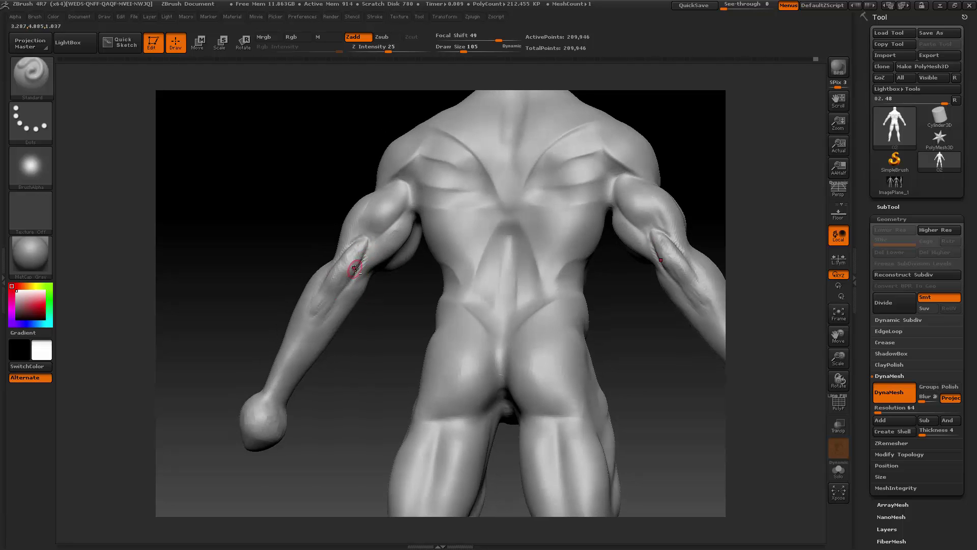
pyautogui.moveTo(284, 235)
pyautogui.mouseDown()
pyautogui.moveTo(347, 238)
pyautogui.moveTo(309, 305)
pyautogui.mouseUp()
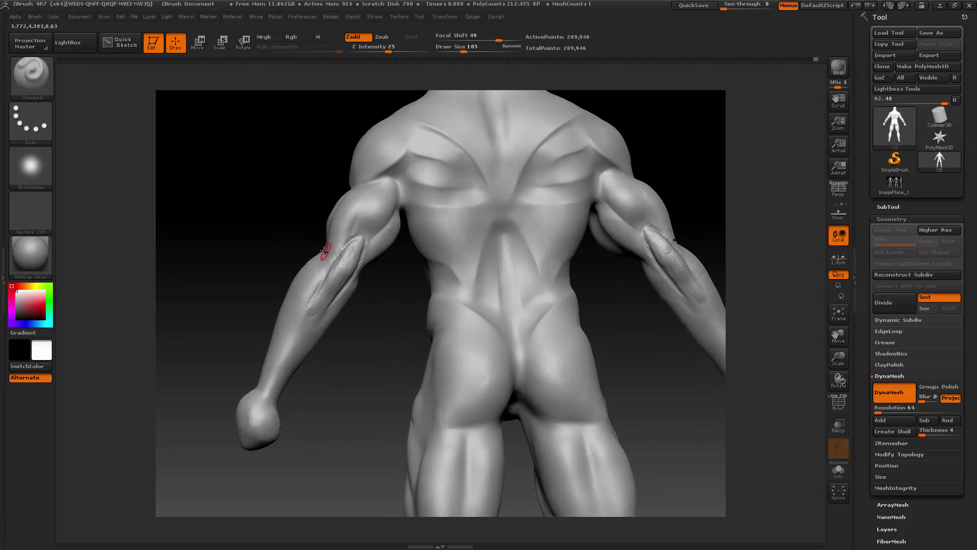
# - Set ClayBuildup to draw size 140 and smooth the carved creases around the triceps tendon and elbow
pyautogui.click(35, 68)
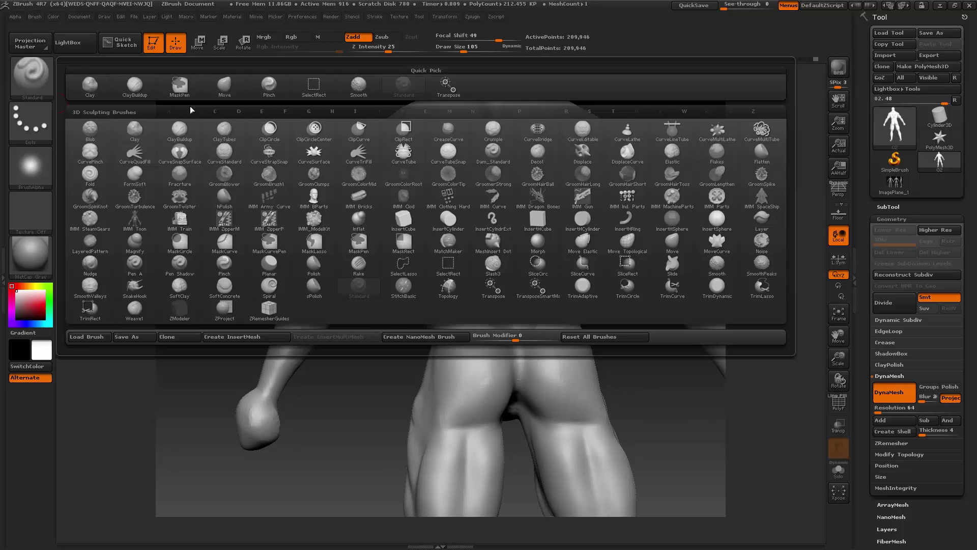
pyautogui.click(147, 87)
pyautogui.press('space')
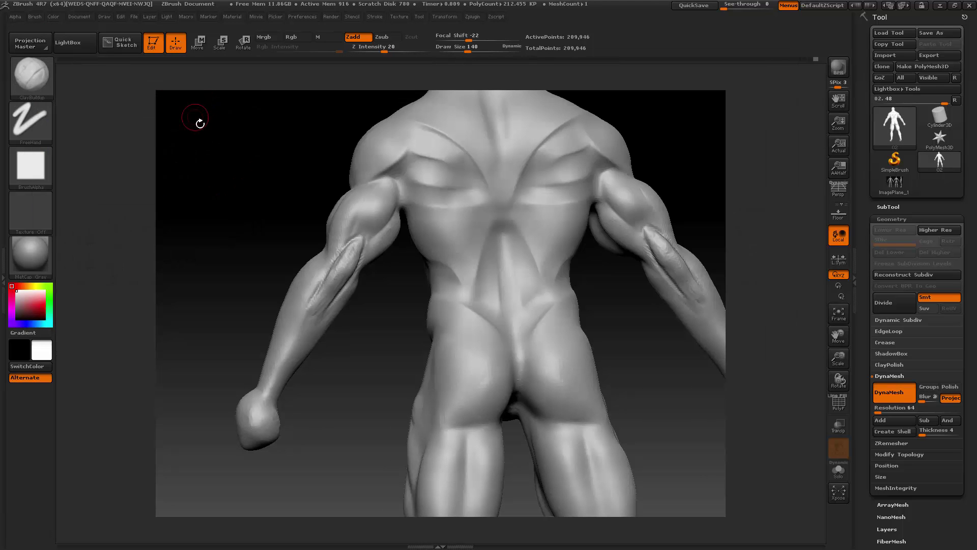
pyautogui.press('shift')
pyautogui.keyDown('shift'); pyautogui.moveTo(355, 245); pyautogui.dragTo(330, 264); pyautogui.keyUp('shift')
pyautogui.keyDown('shift'); pyautogui.moveTo(358, 311); pyautogui.dragTo(360, 251); pyautogui.keyUp('shift')
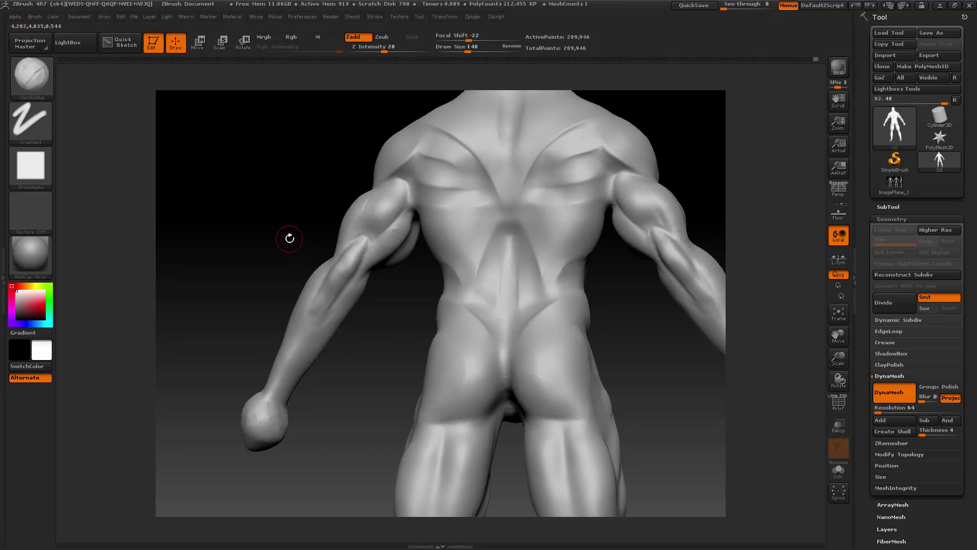
# - Build up the bony tip of the elbow with ClayBuildup at draw size 140 and smooth it into the forearm
pyautogui.moveTo(288, 236); pyautogui.dragTo(308, 257)
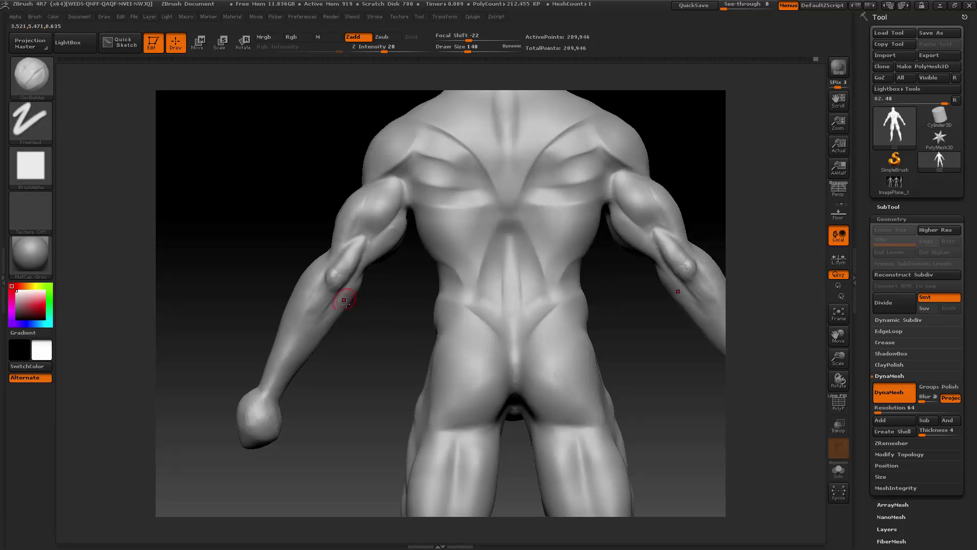
pyautogui.moveTo(359, 319)
pyautogui.mouseDown()
pyautogui.moveTo(345, 286)
pyautogui.moveTo(337, 289)
pyautogui.mouseUp()
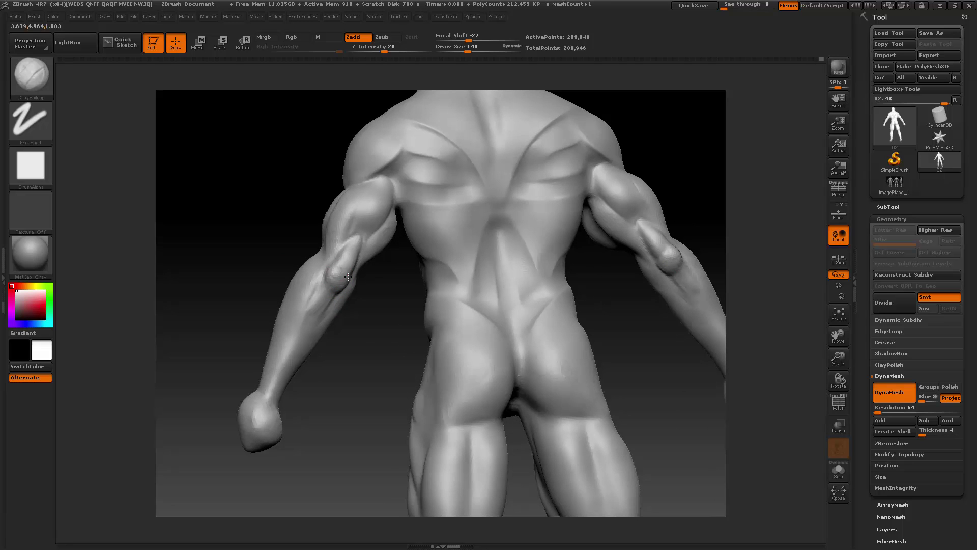
pyautogui.moveTo(350, 303); pyautogui.dragTo(348, 285)
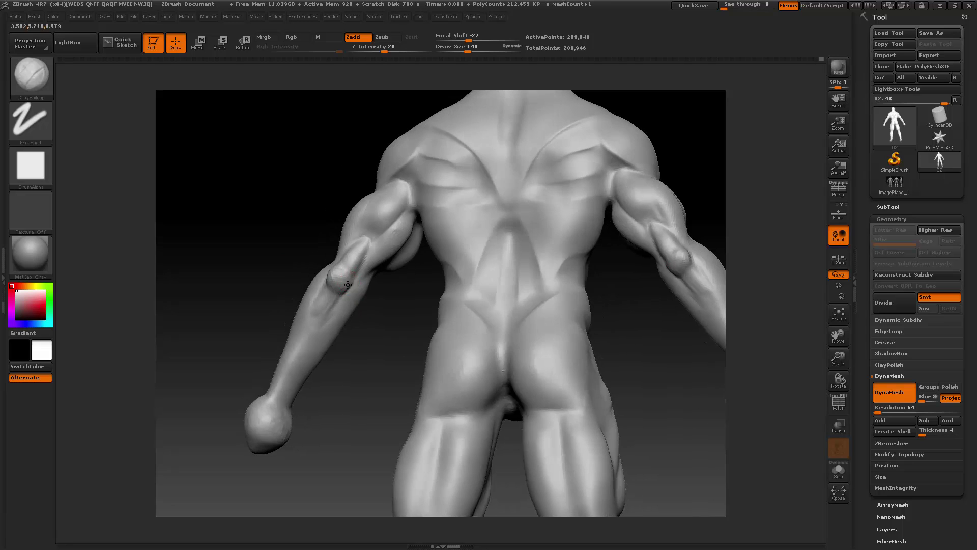
pyautogui.press('shift')
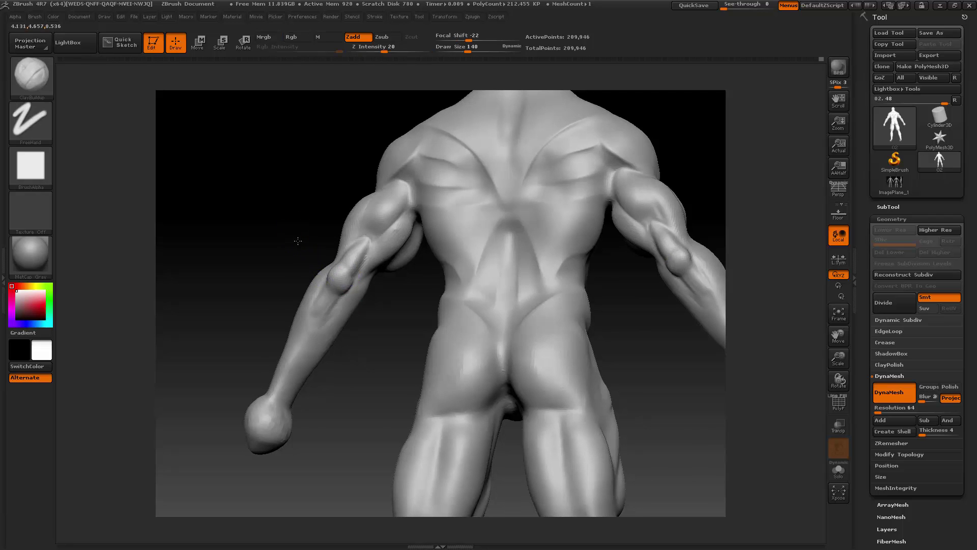
pyautogui.keyDown('shift'); pyautogui.moveTo(299, 239); pyautogui.dragTo(327, 278); pyautogui.keyUp('shift')
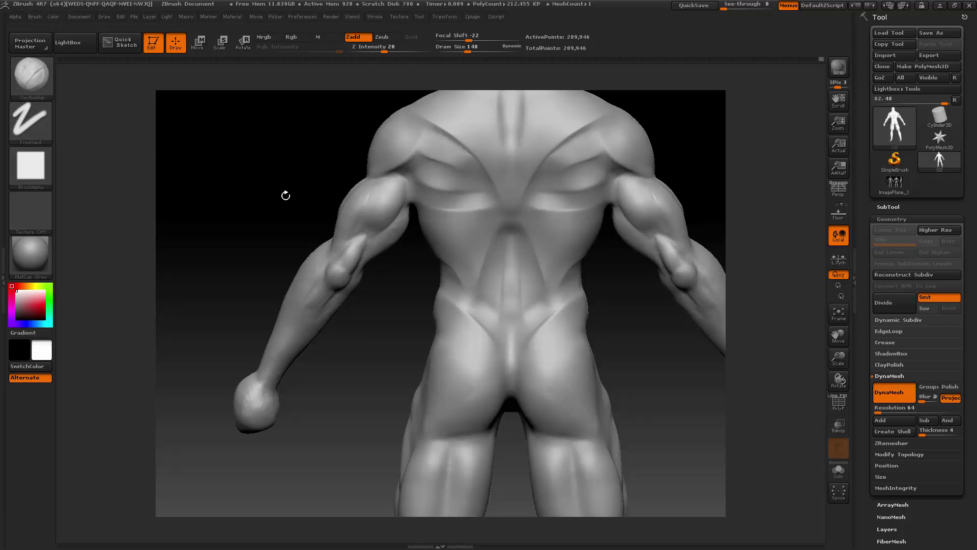
# - Carve a muscle-separating groove down the back of the forearm from elbow to wrist with the Standard brush at draw size 105
pyautogui.moveTo(838, 336); pyautogui.dragTo(856, 313)
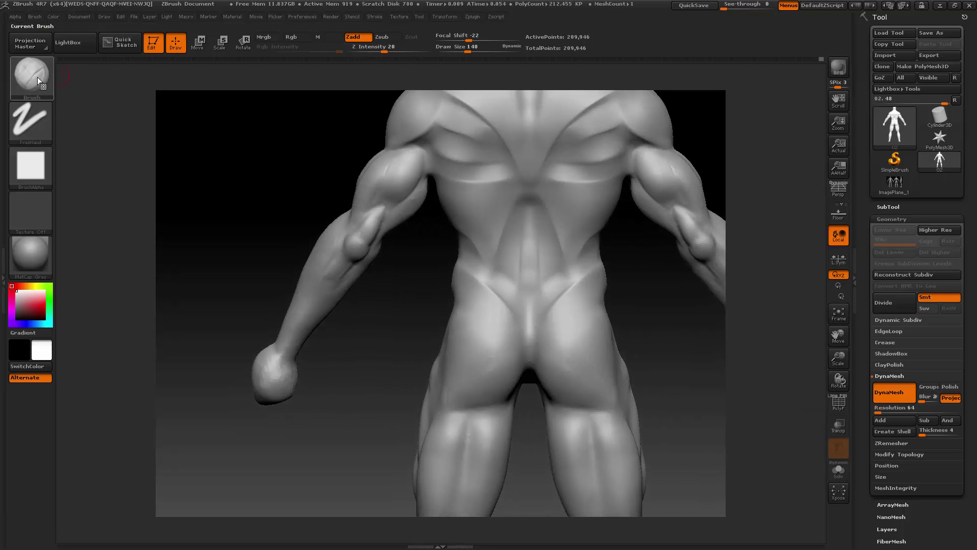
pyautogui.press('b')
pyautogui.click(396, 89)
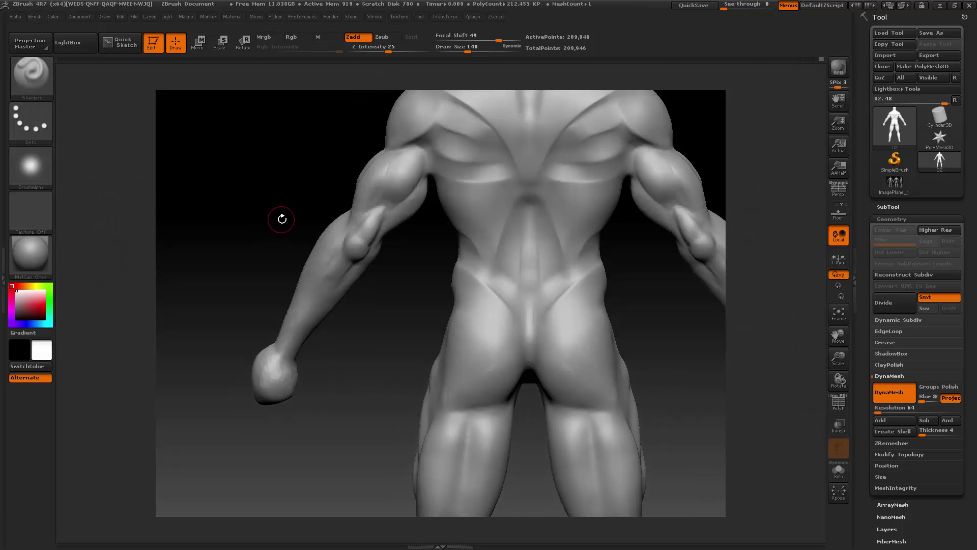
pyautogui.press('space')
pyautogui.moveTo(281, 220); pyautogui.dragTo(278, 225)
pyautogui.moveTo(294, 323); pyautogui.dragTo(300, 289)
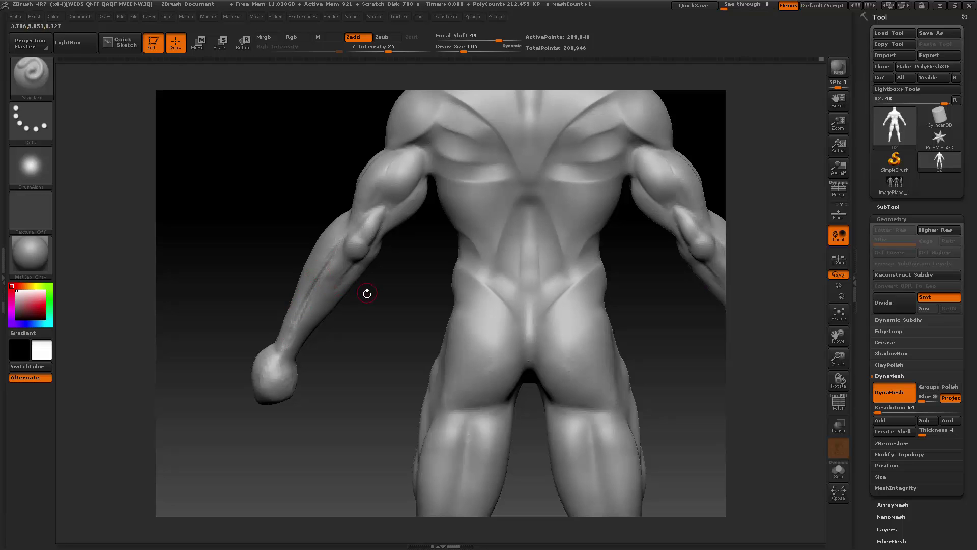
# - Carve an additional crease along the lower back of the forearm toward the wrist with the Standard brush at draw size 105
pyautogui.moveTo(367, 294); pyautogui.dragTo(349, 260)
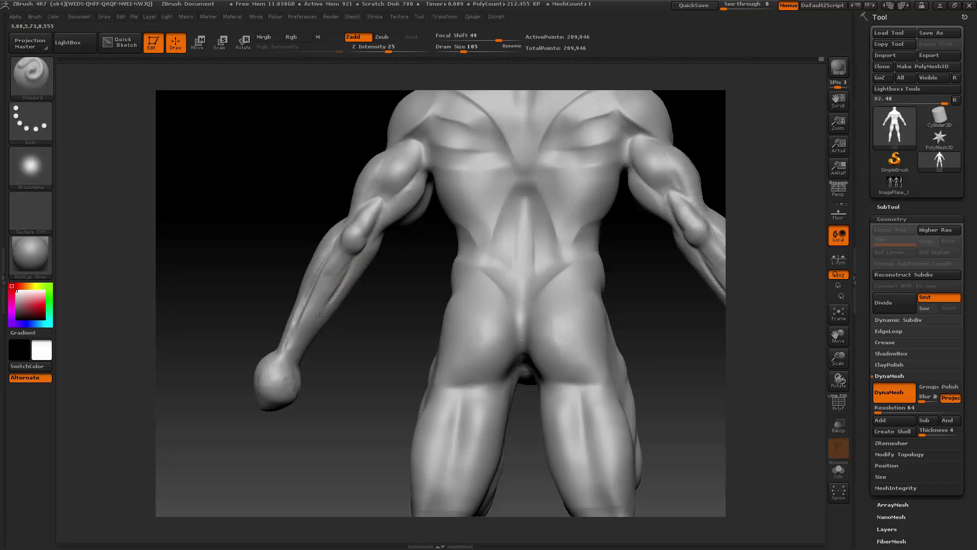
pyautogui.moveTo(319, 315)
pyautogui.mouseDown()
pyautogui.moveTo(321, 306)
pyautogui.moveTo(309, 330)
pyautogui.mouseUp()
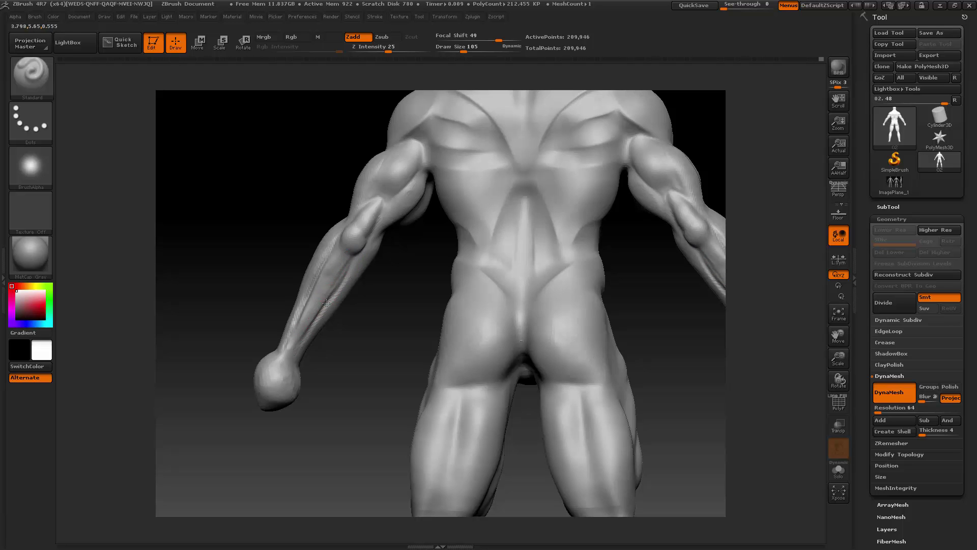
pyautogui.moveTo(222, 273); pyautogui.dragTo(317, 264)
# - Carve diagonal muscle-separating grooves down the front of the forearm from the inner elbow to the wrist with the Standard brush
pyautogui.moveTo(838, 330); pyautogui.dragTo(864, 336)
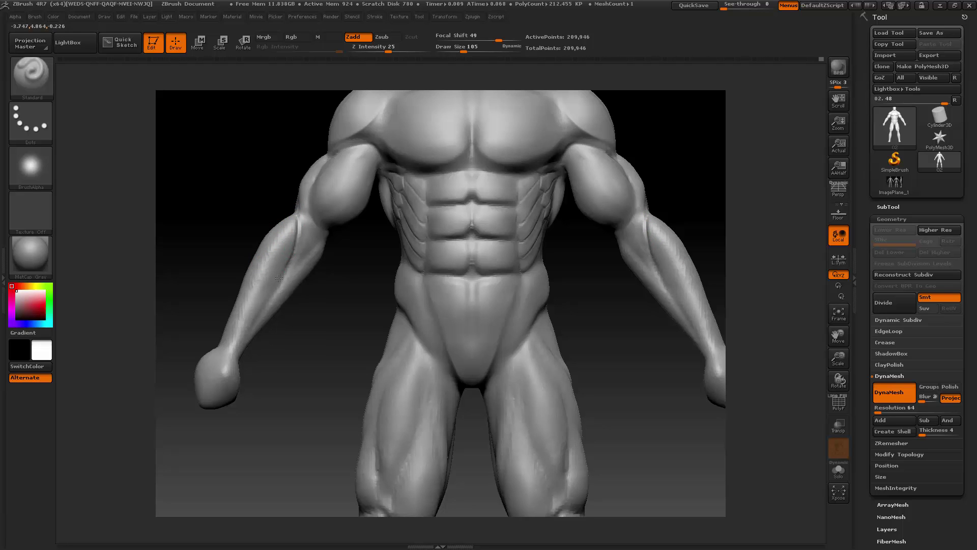
pyautogui.moveTo(280, 268); pyautogui.dragTo(235, 342)
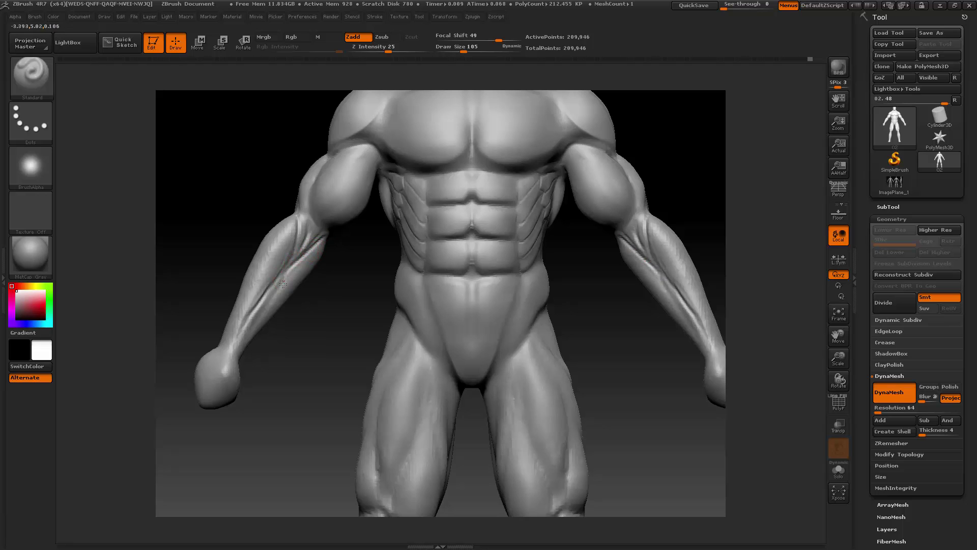
pyautogui.moveTo(283, 284)
pyautogui.mouseDown()
pyautogui.moveTo(290, 264)
pyautogui.moveTo(274, 301)
pyautogui.mouseUp()
pyautogui.moveTo(290, 267)
pyautogui.mouseDown()
pyautogui.moveTo(268, 311)
pyautogui.moveTo(304, 310)
pyautogui.moveTo(274, 299)
pyautogui.mouseUp()
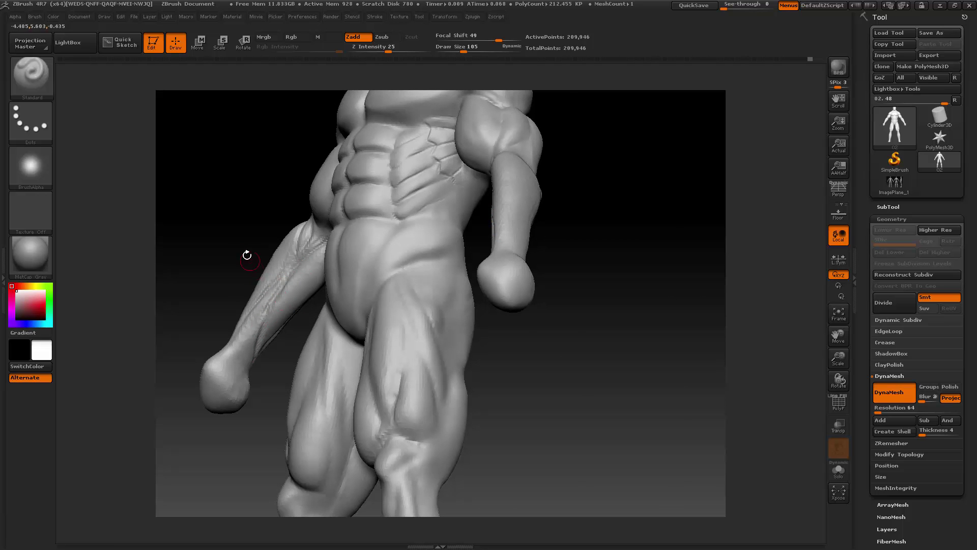
pyautogui.keyDown('shift'); pyautogui.moveTo(246, 258); pyautogui.dragTo(263, 268); pyautogui.keyUp('shift')
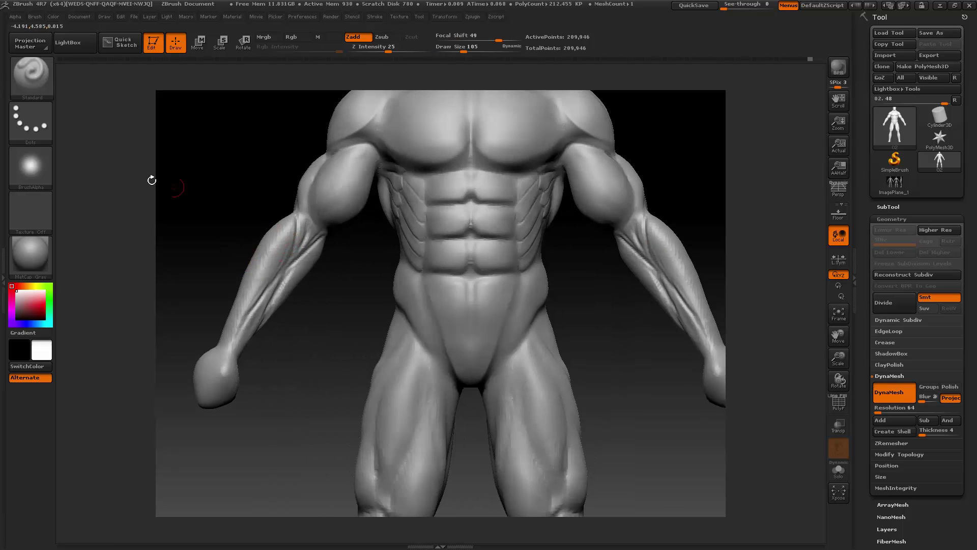
# - Add volume to the upper outer forearm muscle in front view with ClayBuildup at draw size 208
pyautogui.click(39, 75)
pyautogui.click(169, 88)
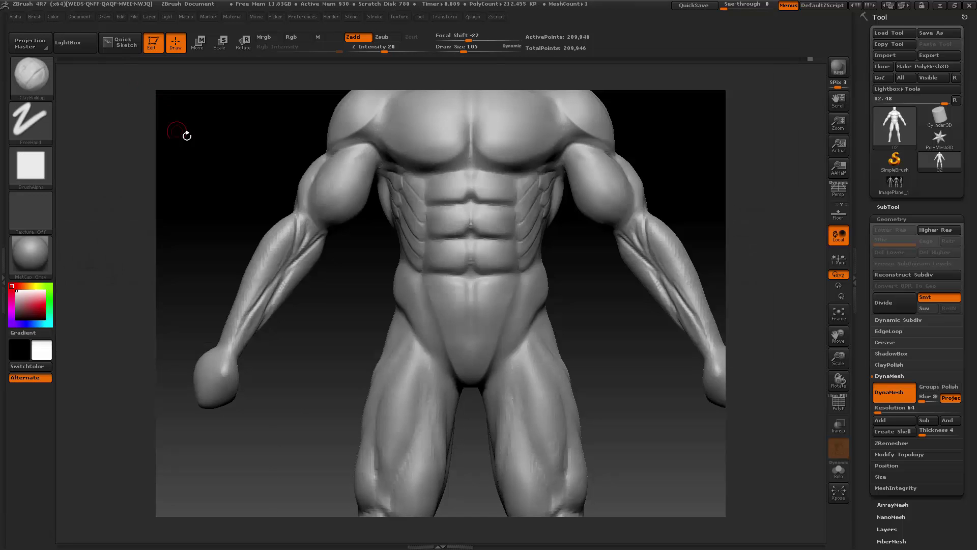
pyautogui.press('space')
pyautogui.moveTo(199, 136); pyautogui.dragTo(204, 136)
pyautogui.press('space')
pyautogui.moveTo(275, 226)
pyautogui.mouseDown()
pyautogui.moveTo(288, 227)
pyautogui.moveTo(282, 238)
pyautogui.mouseUp()
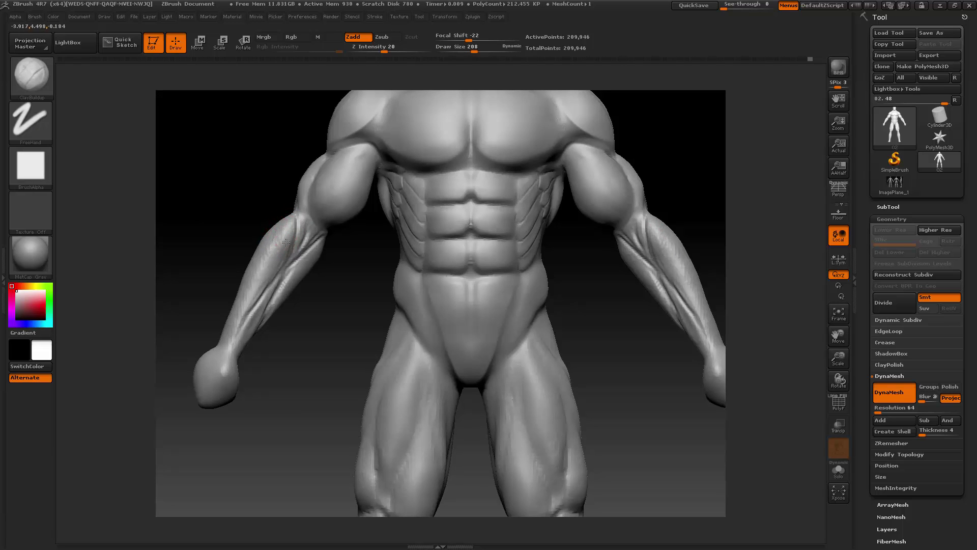
pyautogui.moveTo(262, 269); pyautogui.dragTo(271, 221)
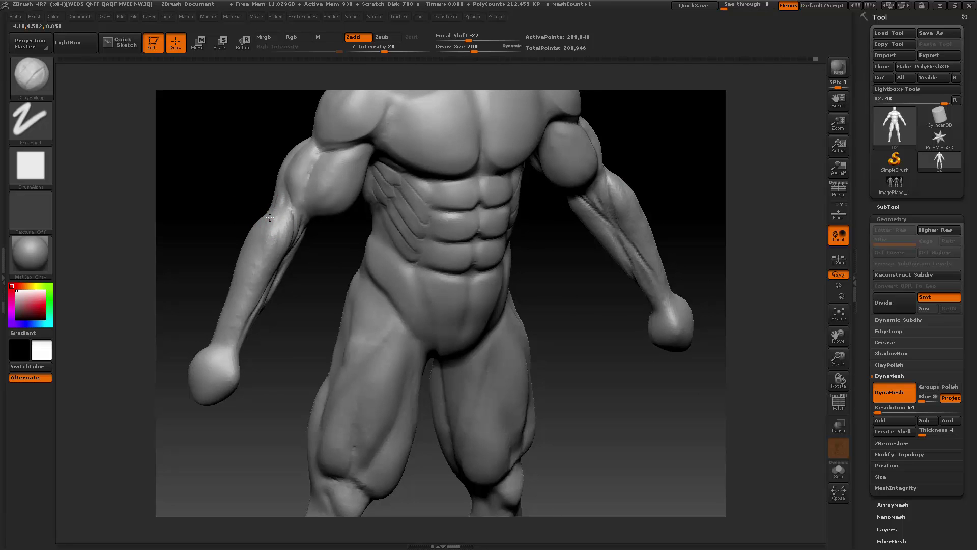
# - Extend the outer forearm muscle up across the elbow into the side of the upper arm with ClayBuildup at draw size 208
pyautogui.moveTo(274, 216)
pyautogui.mouseDown()
pyautogui.moveTo(284, 227)
pyautogui.moveTo(266, 212)
pyautogui.mouseUp()
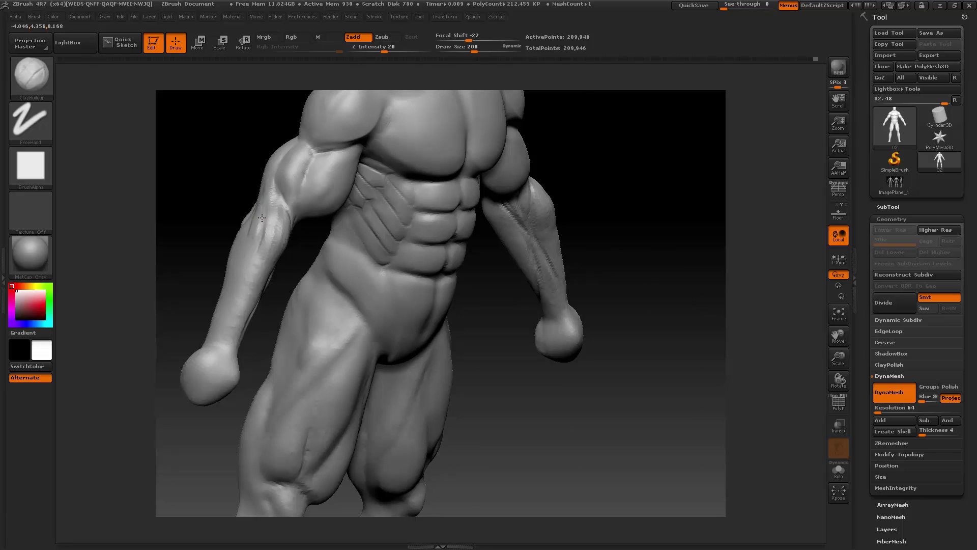
pyautogui.moveTo(266, 216); pyautogui.dragTo(279, 225)
pyautogui.moveTo(266, 189); pyautogui.dragTo(252, 219)
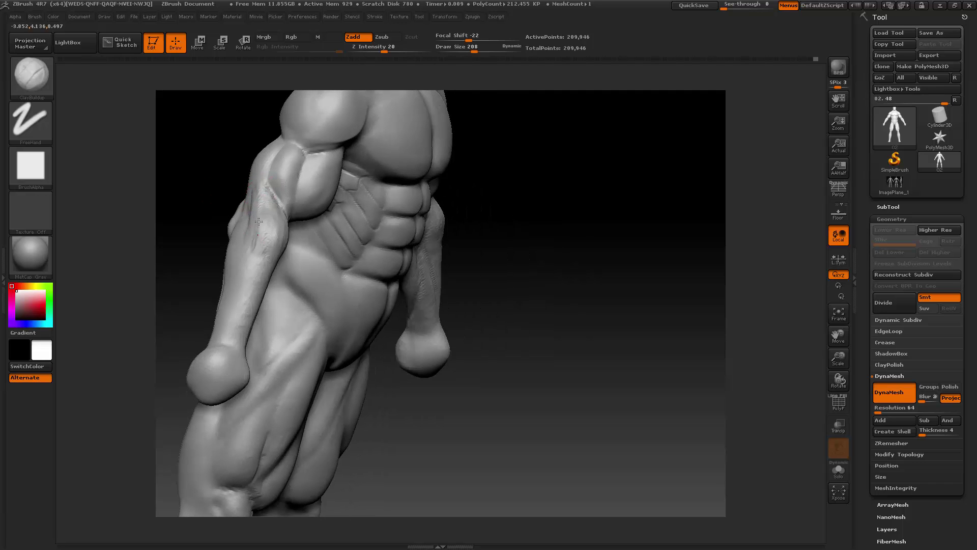
pyautogui.moveTo(267, 236); pyautogui.dragTo(257, 273)
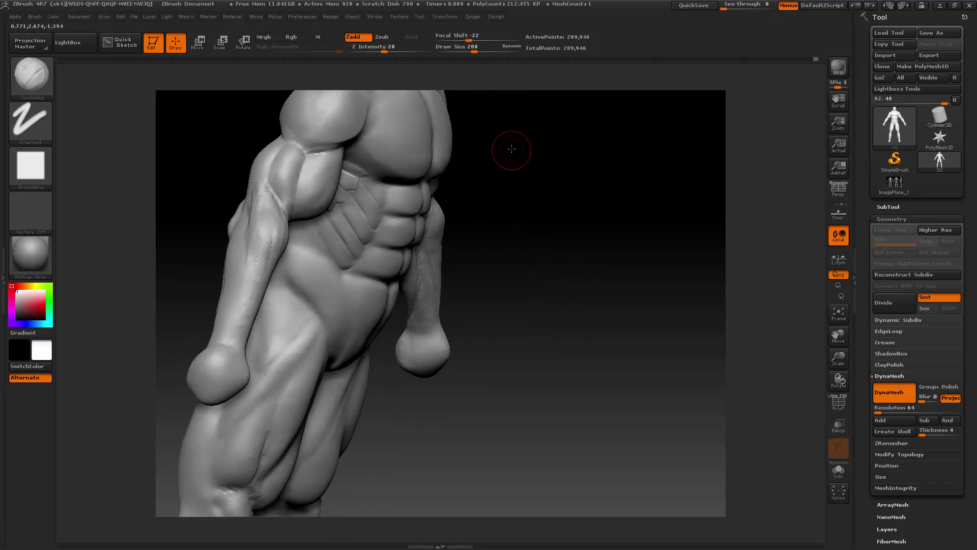
pyautogui.moveTo(510, 149); pyautogui.dragTo(413, 162)
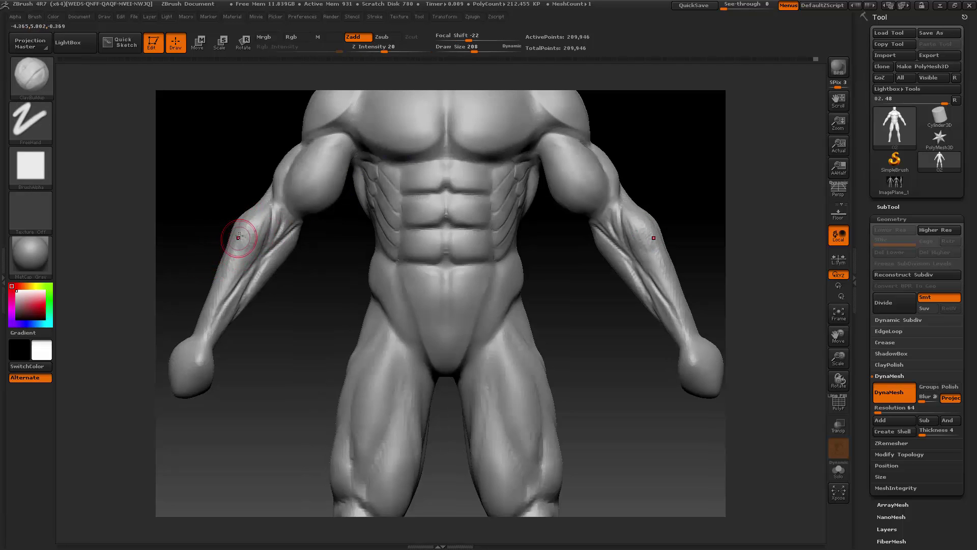
pyautogui.moveTo(228, 187); pyautogui.dragTo(252, 194)
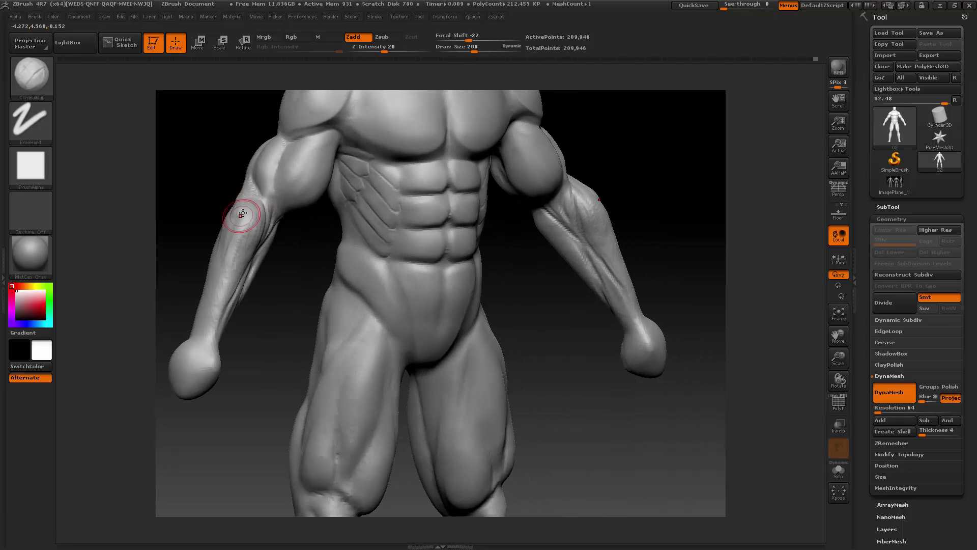
# - Smooth the built-up outer forearm muscle from the elbow down to the wrist
pyautogui.press('shift')
pyautogui.moveTo(243, 231)
pyautogui.keyDown('shift'); pyautogui.mouseDown()
pyautogui.moveTo(247, 203)
pyautogui.moveTo(246, 216)
pyautogui.mouseUp(); pyautogui.keyUp('shift')
pyautogui.keyDown('shift'); pyautogui.moveTo(243, 170); pyautogui.dragTo(216, 220); pyautogui.keyUp('shift')
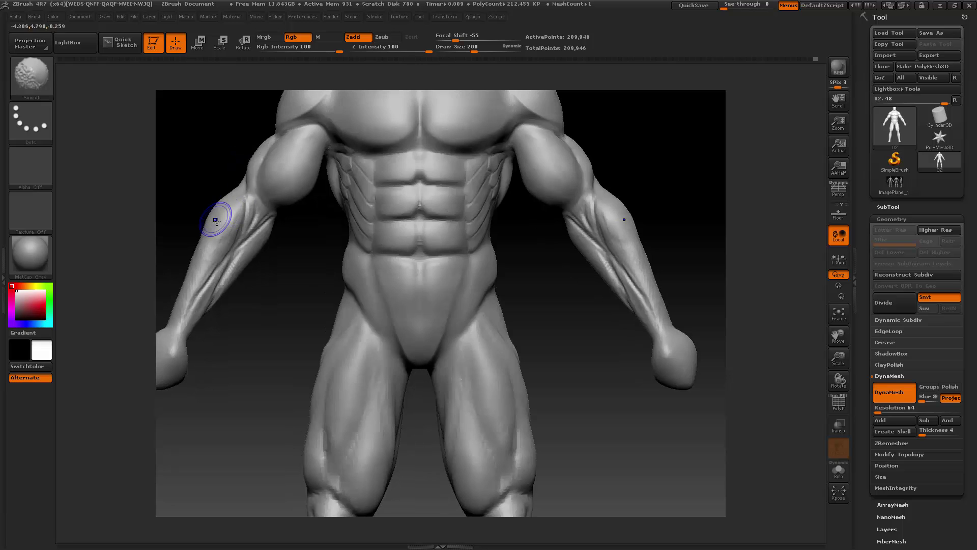
pyautogui.keyDown('shift'); pyautogui.moveTo(203, 259); pyautogui.dragTo(188, 299); pyautogui.keyUp('shift')
# - Build up the inner forearm muscles below the elbow pit with ClayBuildup at draw size 208 and smooth them together
pyautogui.moveTo(278, 258); pyautogui.dragTo(271, 256)
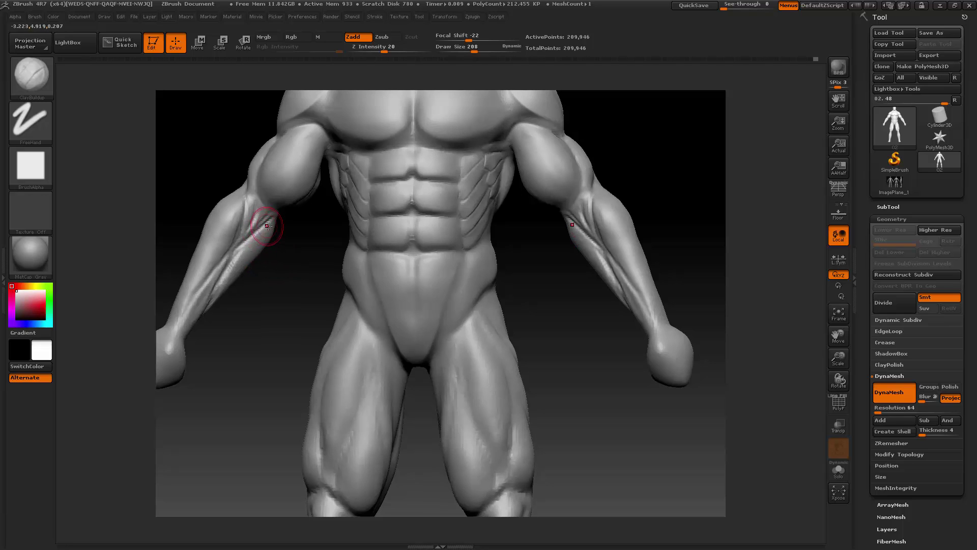
pyautogui.moveTo(256, 245)
pyautogui.mouseDown()
pyautogui.moveTo(236, 259)
pyautogui.moveTo(247, 233)
pyautogui.moveTo(222, 271)
pyautogui.mouseUp()
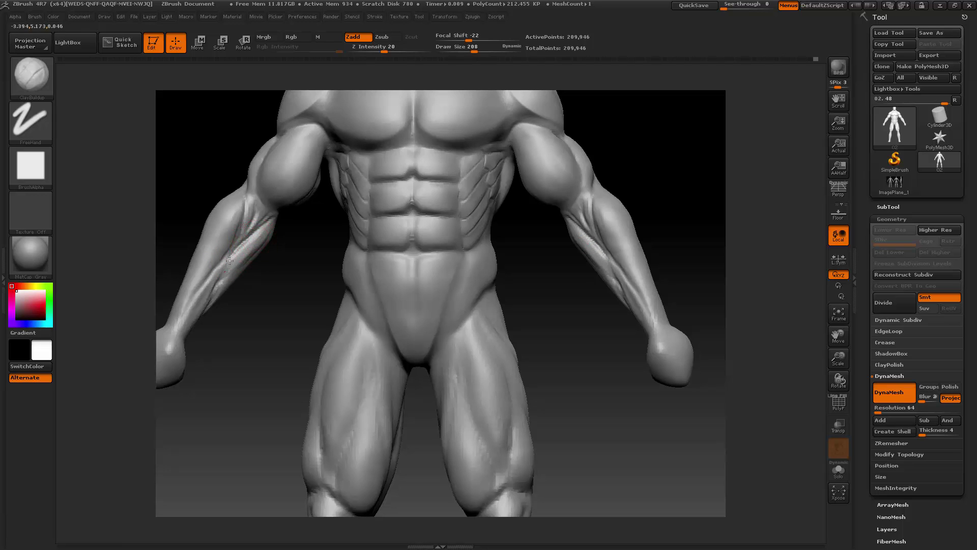
pyautogui.moveTo(284, 258); pyautogui.dragTo(236, 251)
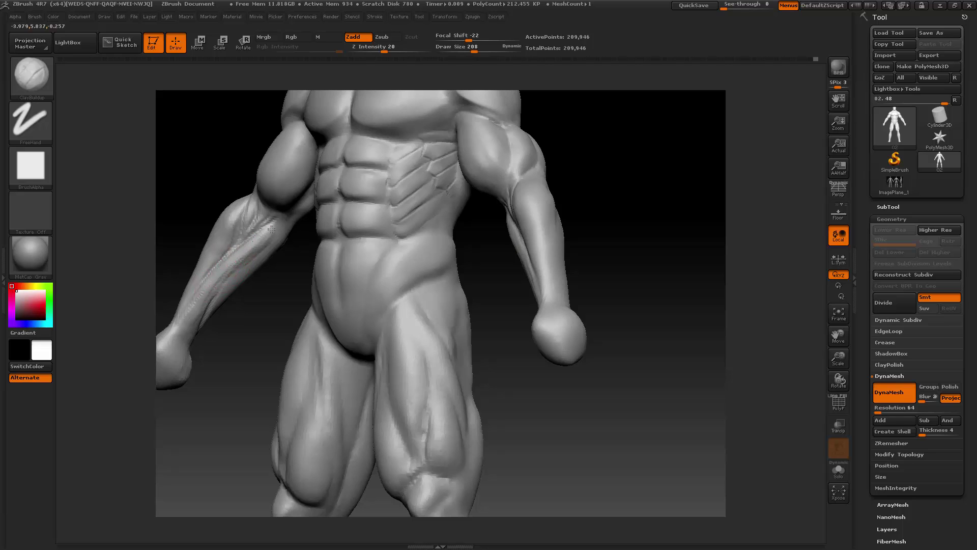
pyautogui.press('shift')
pyautogui.keyDown('shift'); pyautogui.moveTo(246, 253); pyautogui.dragTo(248, 212); pyautogui.keyUp('shift')
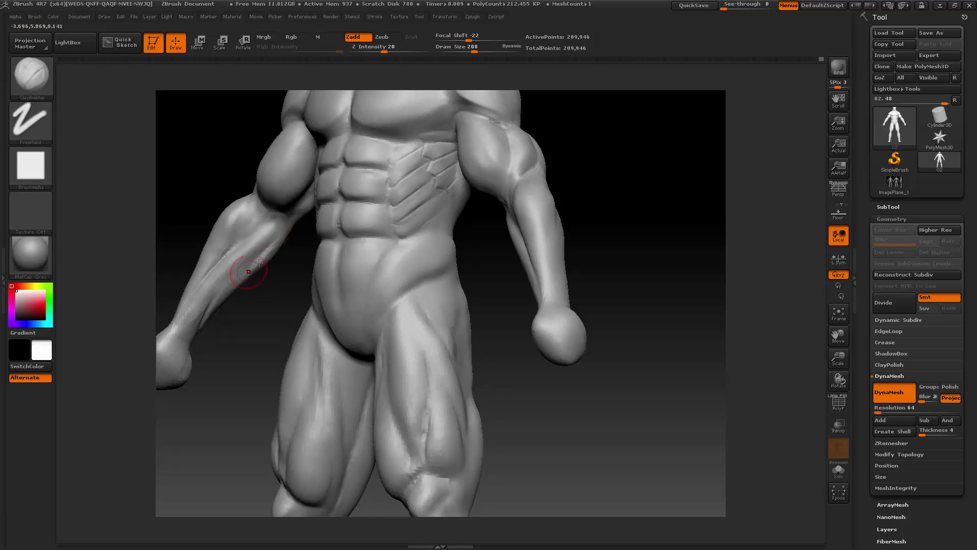
# - Thicken the inner edge of the forearm from wrist to elbow with ClayBuildup and smooth the strokes
pyautogui.moveTo(207, 320); pyautogui.dragTo(275, 249)
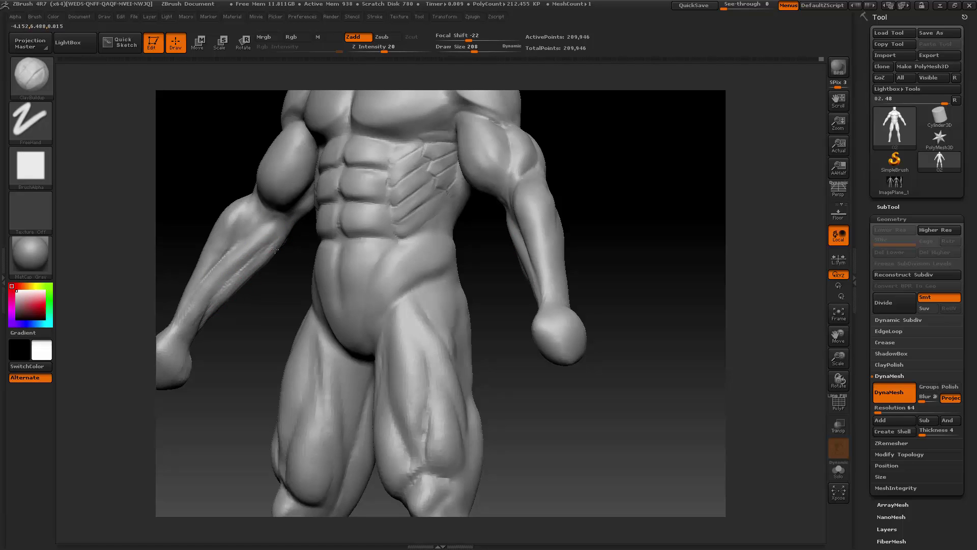
pyautogui.moveTo(225, 304); pyautogui.dragTo(205, 320)
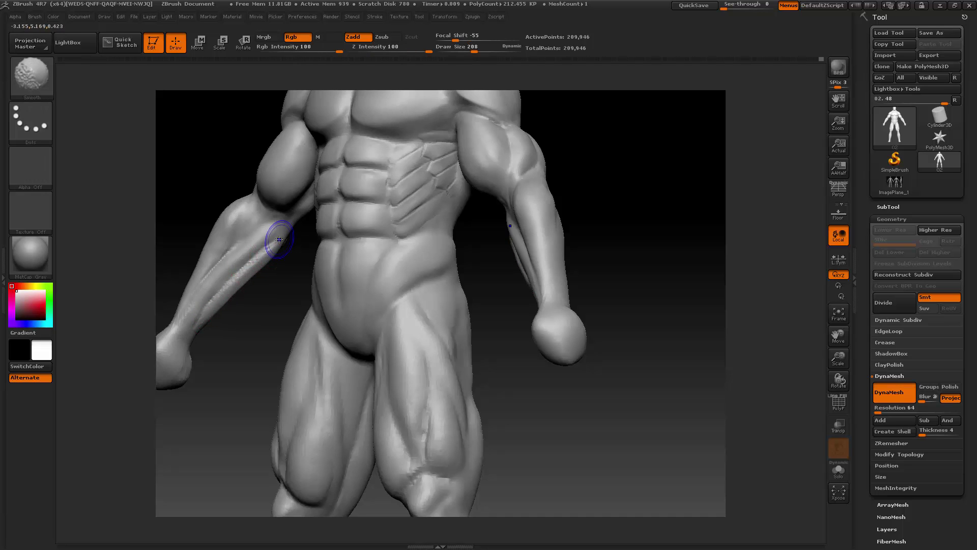
pyautogui.press('shift')
pyautogui.keyDown('shift'); pyautogui.moveTo(227, 322); pyautogui.dragTo(252, 336); pyautogui.keyUp('shift')
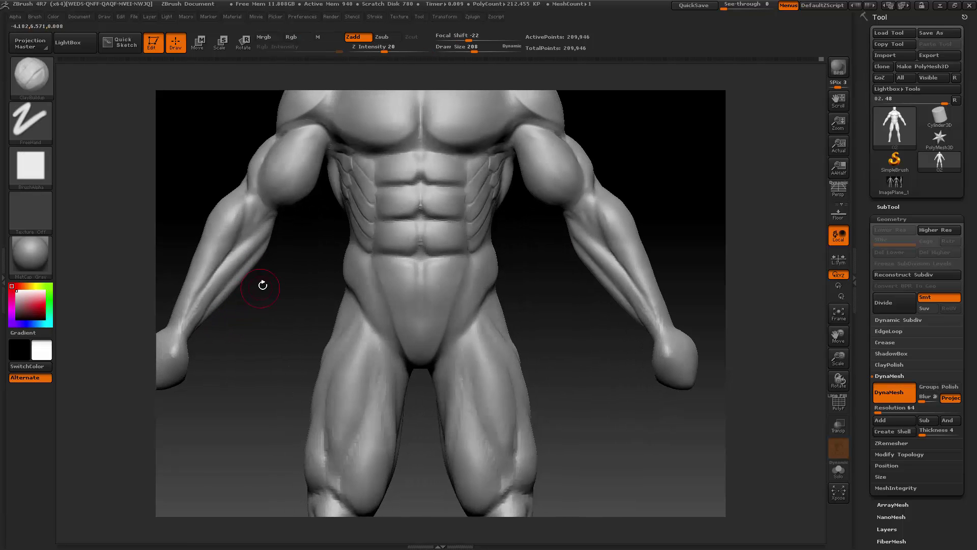
# - Set ClayBuildup to draw size 318, bulk up the inner back of the forearm below the elbow, and smooth it
pyautogui.press('space')
pyautogui.moveTo(283, 264); pyautogui.dragTo(301, 249)
pyautogui.moveTo(839, 358)
pyautogui.mouseDown()
pyautogui.moveTo(846, 335)
pyautogui.moveTo(820, 341)
pyautogui.mouseUp()
pyautogui.press('space')
pyautogui.moveTo(326, 263); pyautogui.dragTo(359, 280)
pyautogui.keyDown('shift'); pyautogui.moveTo(301, 298); pyautogui.dragTo(294, 311); pyautogui.keyUp('shift')
pyautogui.moveTo(230, 270)
pyautogui.mouseDown()
pyautogui.moveTo(263, 292)
pyautogui.moveTo(404, 206)
pyautogui.mouseUp()
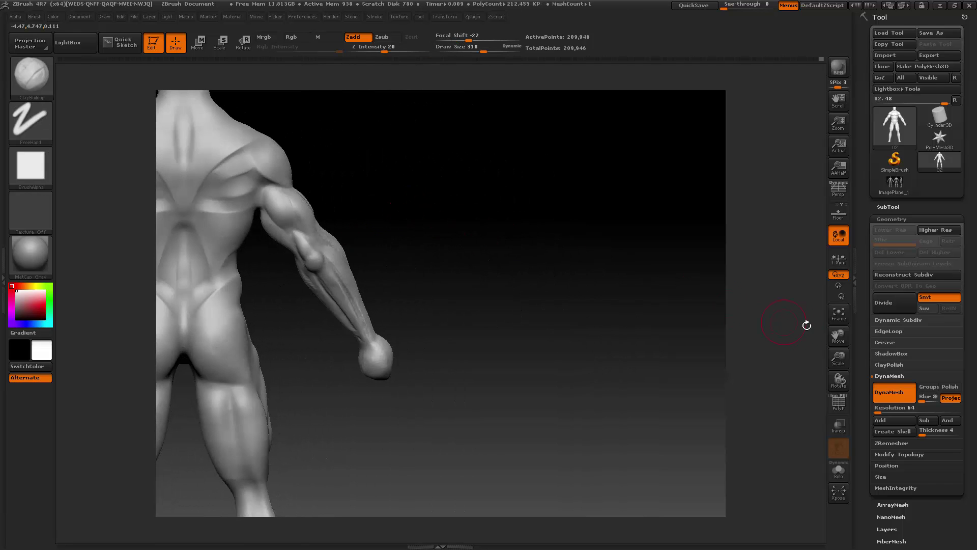
pyautogui.moveTo(807, 325)
pyautogui.mouseDown()
pyautogui.moveTo(585, 279)
pyautogui.moveTo(460, 231)
pyautogui.moveTo(424, 248)
pyautogui.mouseUp()
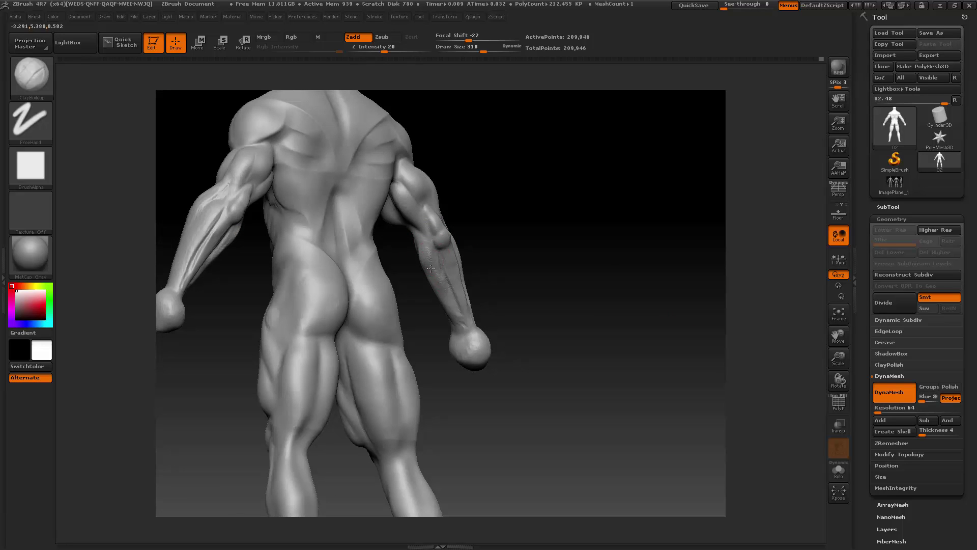
pyautogui.press('shift')
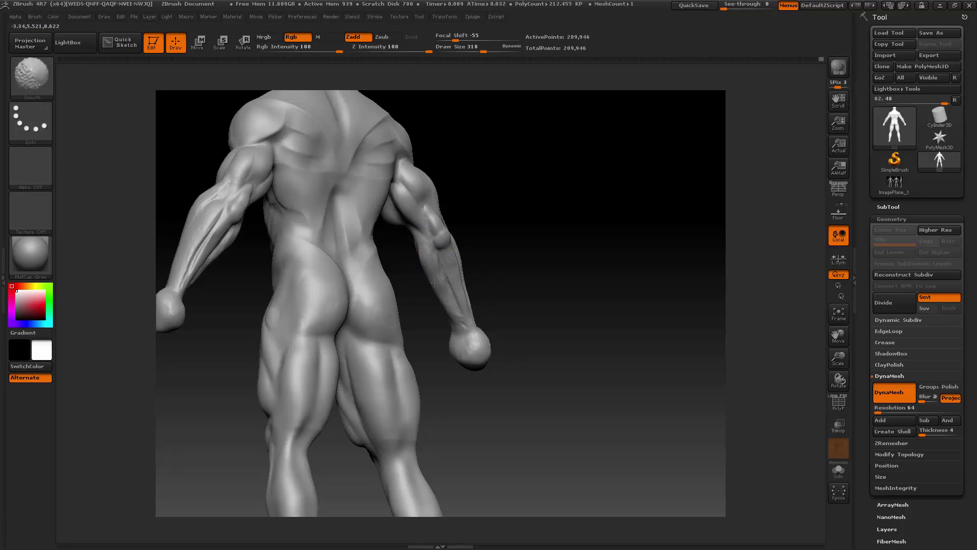
pyautogui.moveTo(437, 280)
pyautogui.keyDown('shift'); pyautogui.mouseDown()
pyautogui.moveTo(428, 257)
pyautogui.moveTo(427, 279)
pyautogui.mouseUp(); pyautogui.keyUp('shift')
# - Set ClayBuildup to draw size 257, then fill and smooth the outer forearm just below the elbow in side view
pyautogui.press('space')
pyautogui.moveTo(481, 225)
pyautogui.mouseDown()
pyautogui.moveTo(429, 246)
pyautogui.moveTo(428, 257)
pyautogui.moveTo(448, 240)
pyautogui.mouseUp()
pyautogui.press('shift')
pyautogui.moveTo(538, 206); pyautogui.dragTo(447, 240)
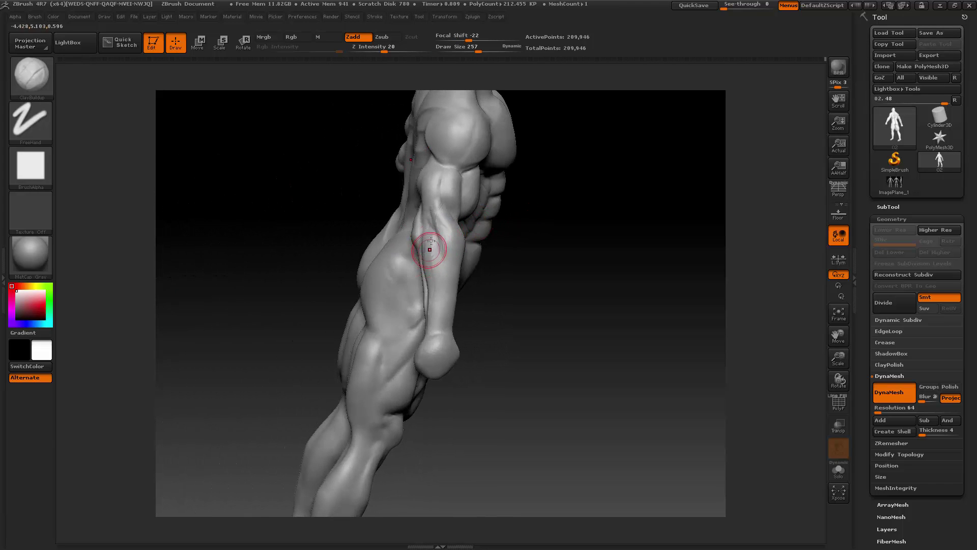
pyautogui.moveTo(430, 247)
pyautogui.mouseDown()
pyautogui.moveTo(435, 301)
pyautogui.moveTo(447, 256)
pyautogui.moveTo(458, 274)
pyautogui.moveTo(382, 295)
pyautogui.mouseUp()
pyautogui.press('shift')
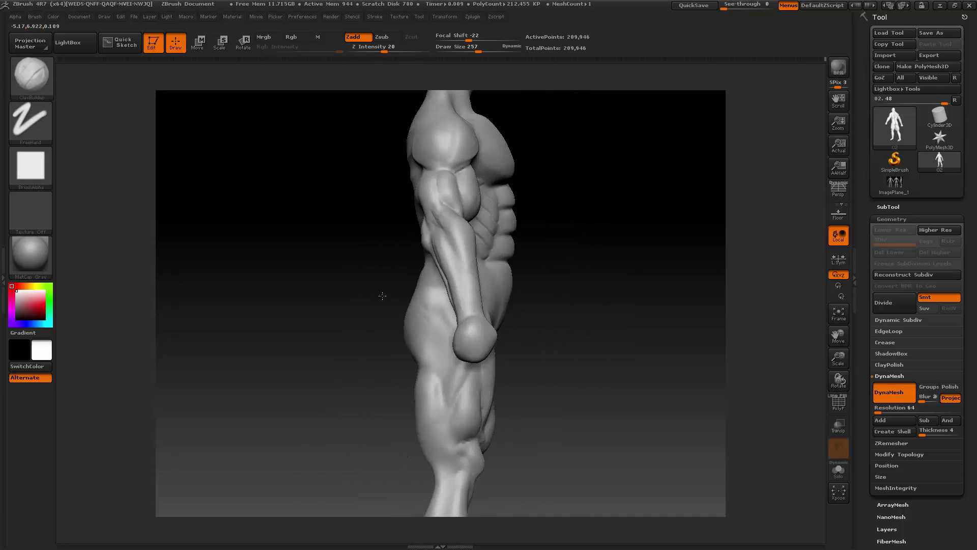
# - Switch to the Standard brush at draw size 150 and define the muscle separation along the outer side of the forearm
pyautogui.press('shift')
pyautogui.moveTo(413, 267); pyautogui.dragTo(243, 189)
pyautogui.click(38, 79)
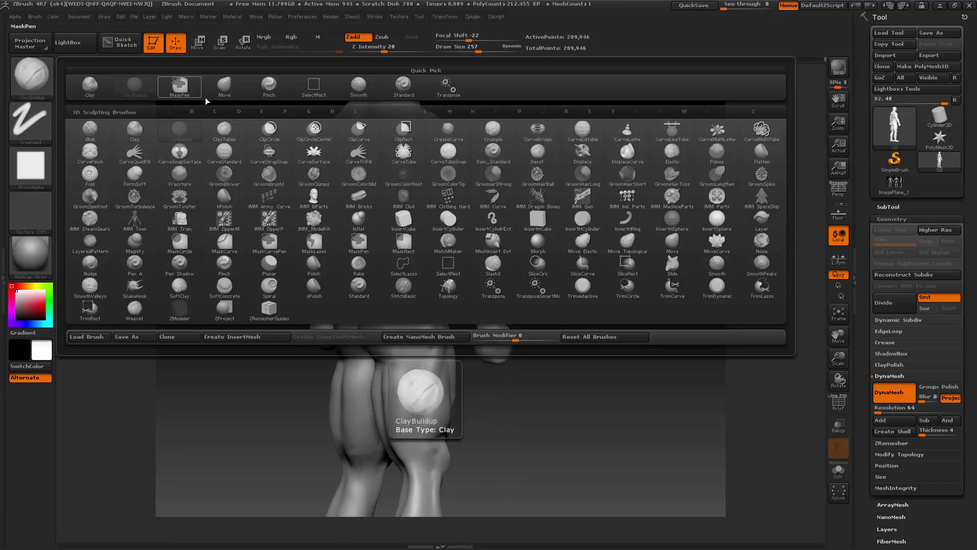
pyautogui.click(258, 190)
pyautogui.rightClick(252, 194)
pyautogui.moveTo(249, 194); pyautogui.dragTo(239, 194)
pyautogui.moveTo(498, 171)
pyautogui.mouseDown()
pyautogui.moveTo(519, 172)
pyautogui.moveTo(509, 183)
pyautogui.mouseUp()
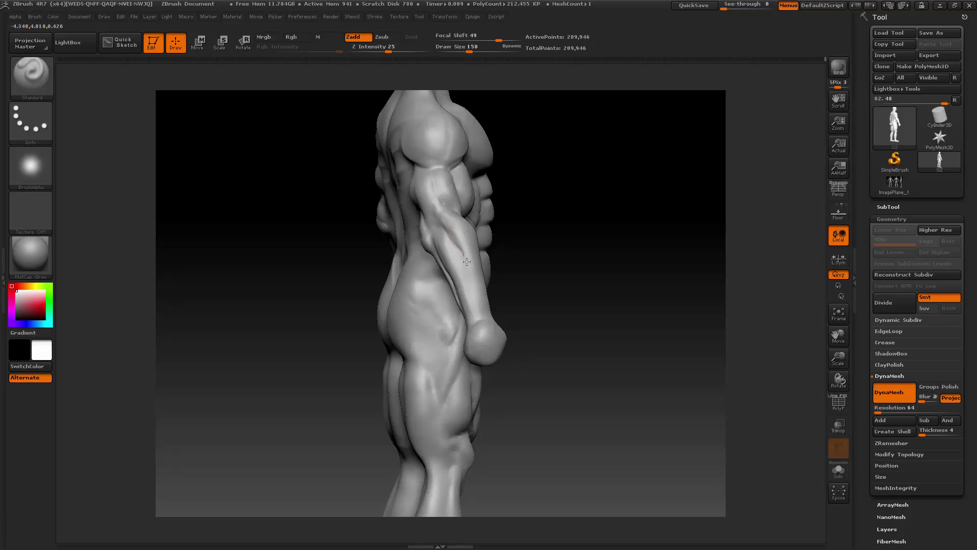
pyautogui.moveTo(522, 247); pyautogui.dragTo(463, 258)
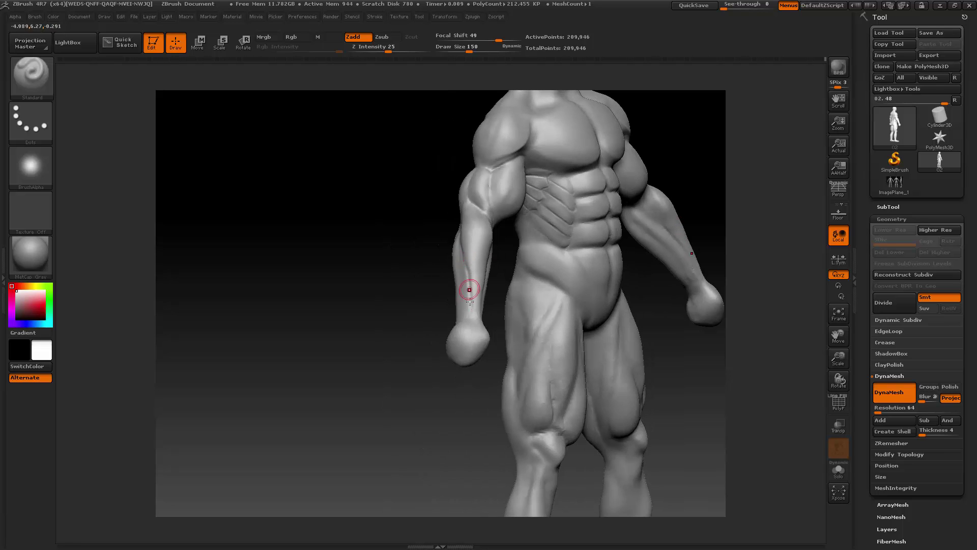
pyautogui.moveTo(450, 251); pyautogui.dragTo(471, 238)
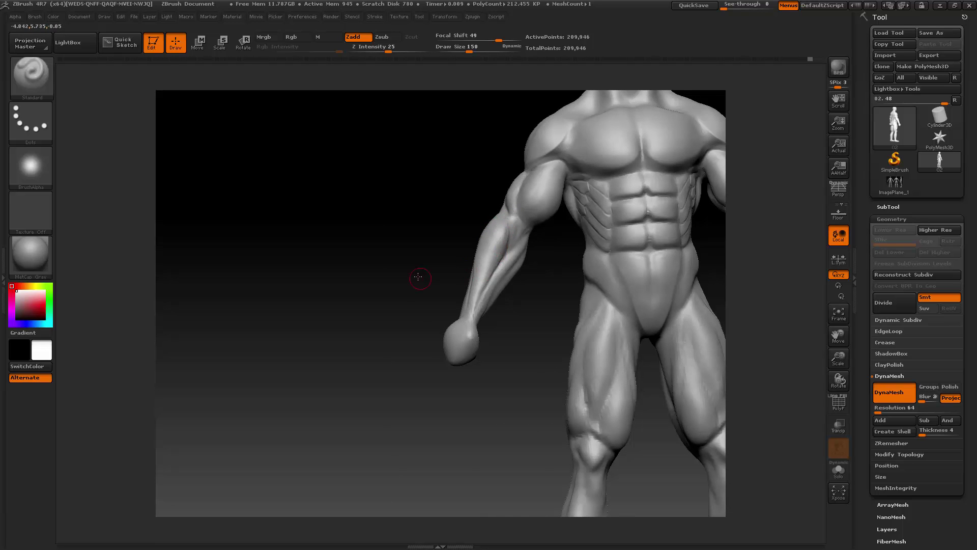
# - Deepen the grooves between the front forearm muscles from the elbow pit toward the wrist with the Standard brush at draw size 150
pyautogui.moveTo(418, 277); pyautogui.dragTo(493, 248)
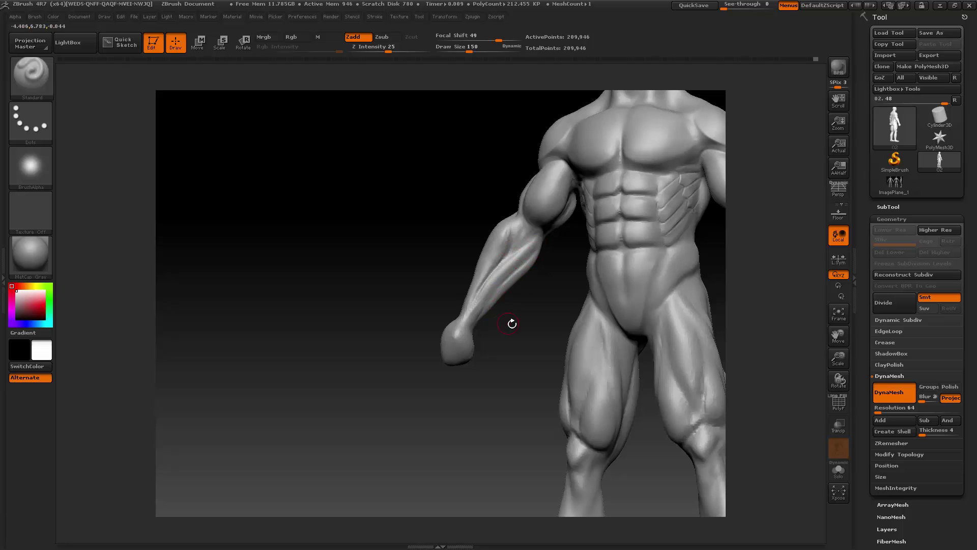
pyautogui.moveTo(512, 323); pyautogui.dragTo(458, 311)
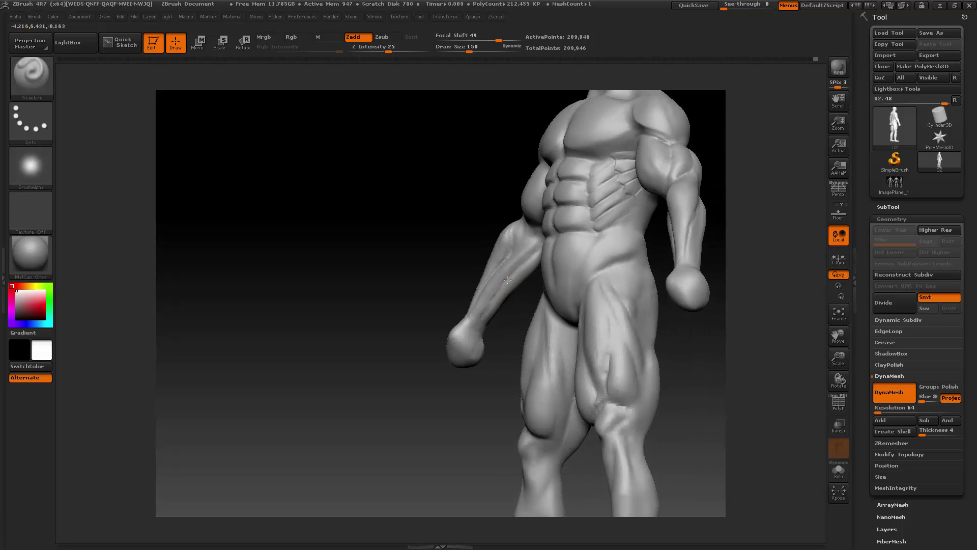
pyautogui.moveTo(479, 270); pyautogui.dragTo(523, 244)
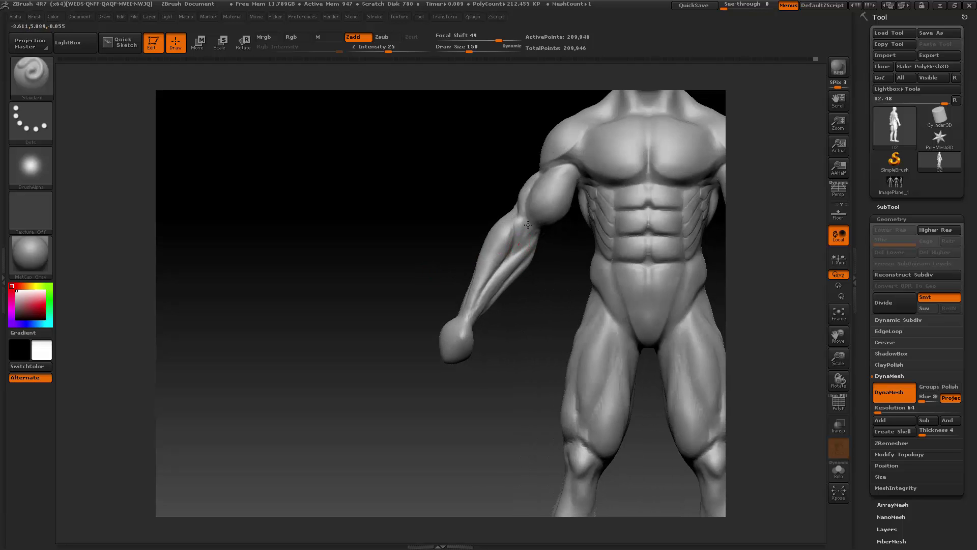
pyautogui.moveTo(424, 238)
pyautogui.mouseDown()
pyautogui.moveTo(594, 186)
pyautogui.moveTo(571, 183)
pyautogui.moveTo(528, 236)
pyautogui.mouseUp()
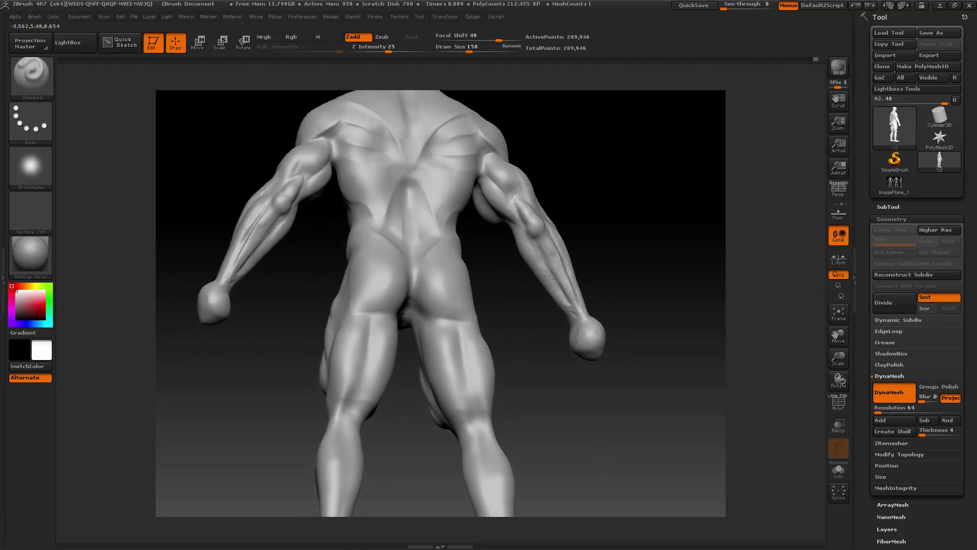
# - Switch to the Pinch brush at draw size 136 and tighten the muscle grooves along the back and outer side of the forearm
pyautogui.moveTo(508, 272)
pyautogui.mouseDown()
pyautogui.moveTo(529, 285)
pyautogui.moveTo(481, 264)
pyautogui.mouseUp()
pyautogui.click(34, 75)
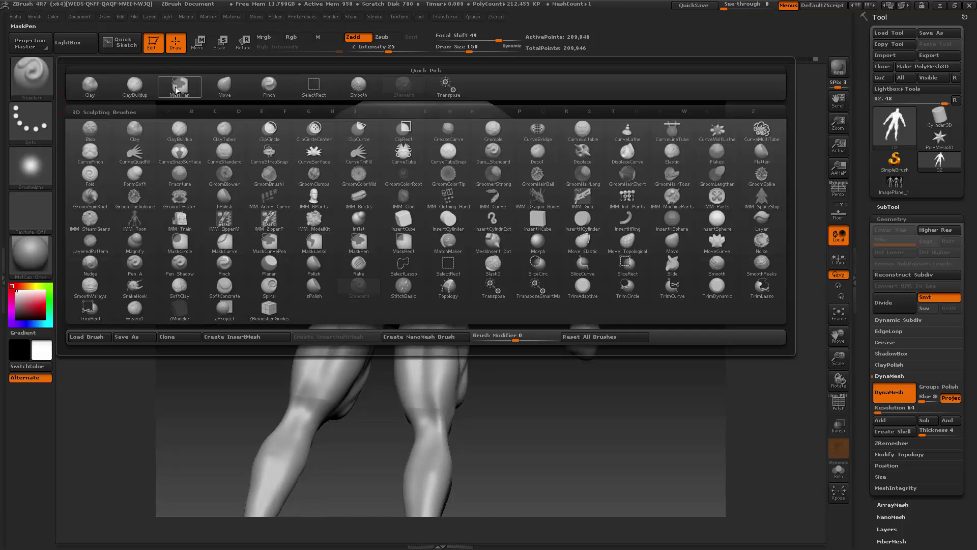
pyautogui.click(270, 87)
pyautogui.press('space')
pyautogui.moveTo(233, 112)
pyautogui.mouseDown()
pyautogui.moveTo(179, 105)
pyautogui.moveTo(234, 105)
pyautogui.mouseUp()
pyautogui.moveTo(378, 210); pyautogui.dragTo(450, 214)
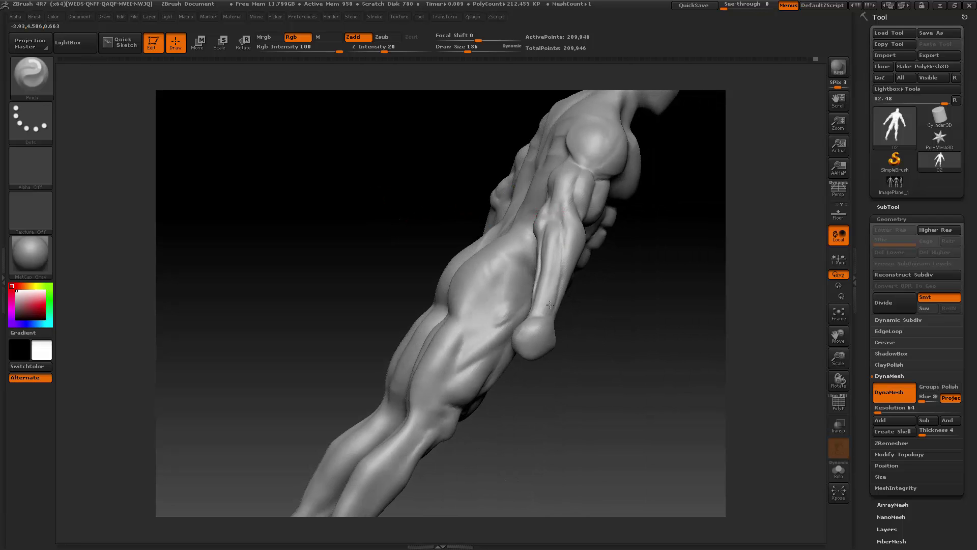
pyautogui.moveTo(593, 288)
pyautogui.mouseDown()
pyautogui.moveTo(534, 265)
pyautogui.moveTo(524, 249)
pyautogui.mouseUp()
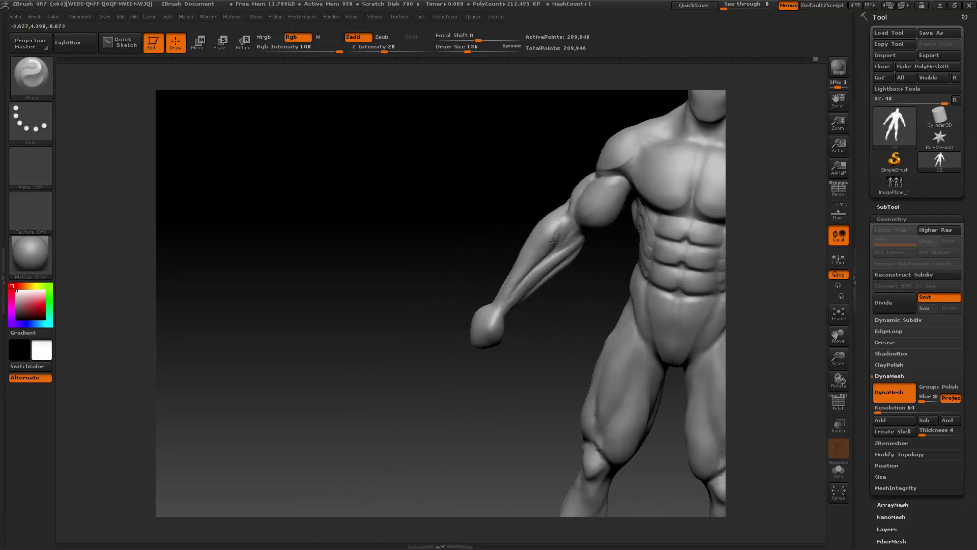
# - Pinch the grooves between the front forearm muscles and smooth them from below the elbow pit toward the wrist
pyautogui.moveTo(458, 255); pyautogui.dragTo(526, 255)
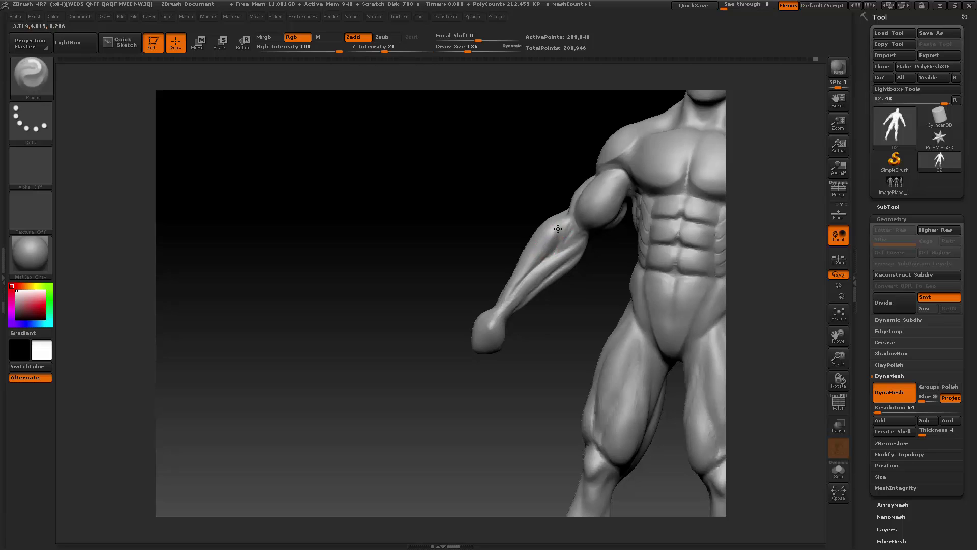
pyautogui.press('shift')
pyautogui.press('shift')
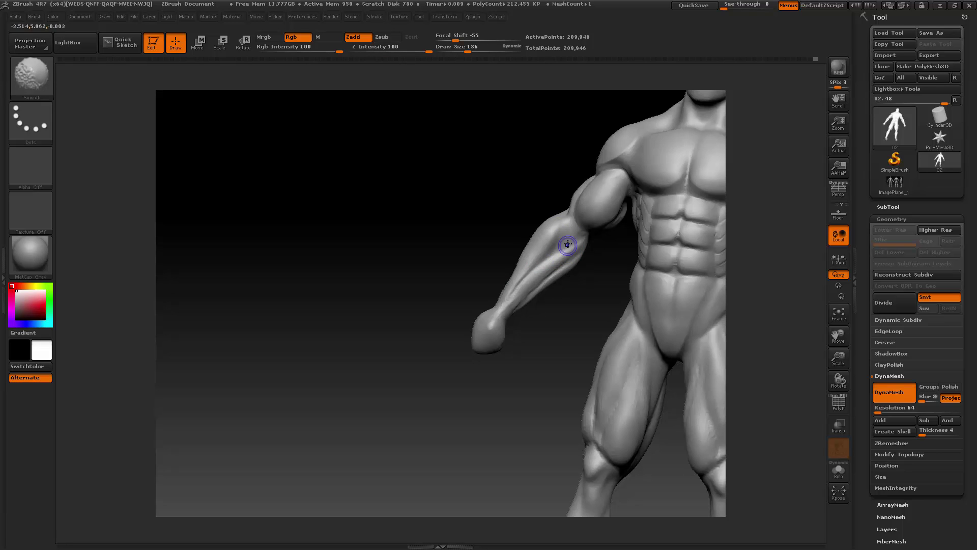
pyautogui.moveTo(601, 277)
pyautogui.mouseDown()
pyautogui.moveTo(571, 264)
pyautogui.moveTo(545, 272)
pyautogui.mouseUp()
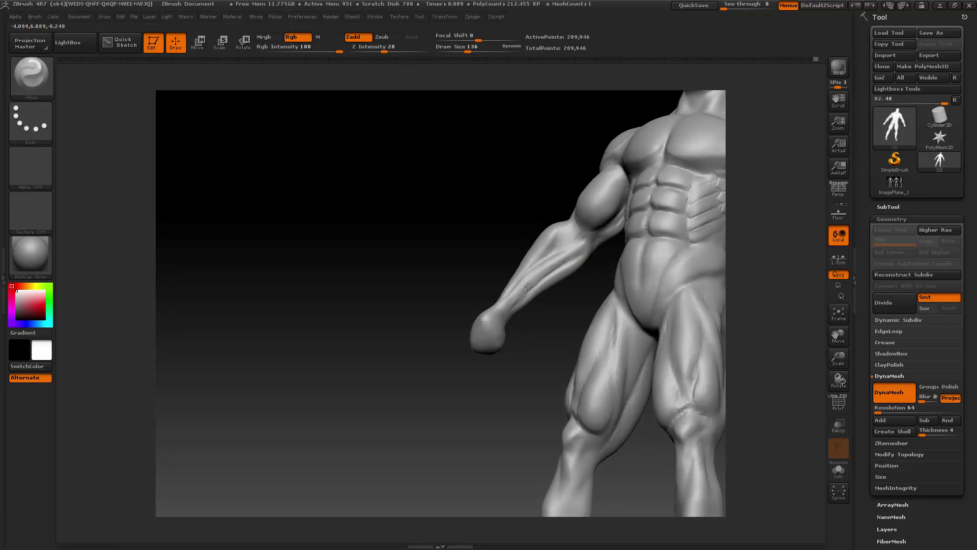
pyautogui.keyDown('shift'); pyautogui.moveTo(572, 257); pyautogui.dragTo(541, 264); pyautogui.keyUp('shift')
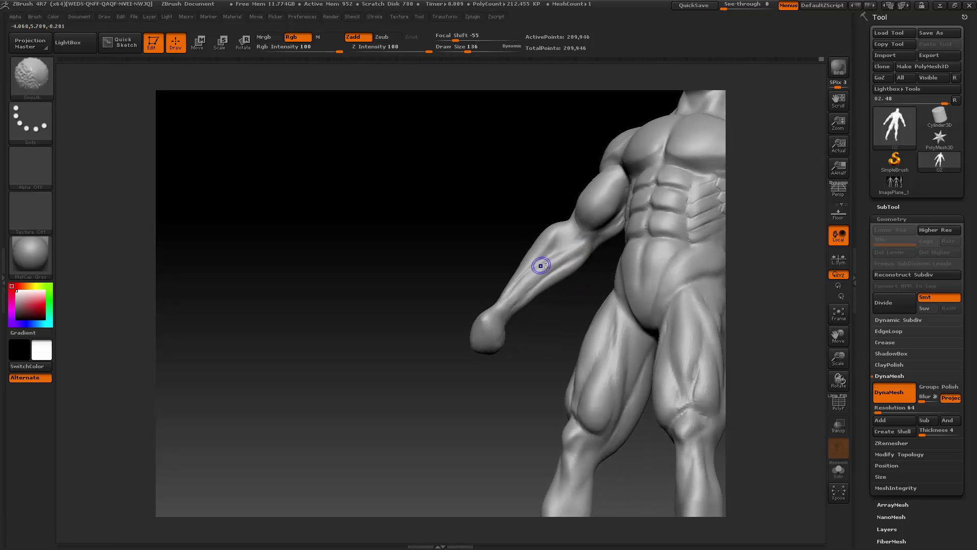
# - Pinch the muscle separations on the back of the forearm below the elbow and smooth them down to the wrist
pyautogui.moveTo(540, 306)
pyautogui.mouseDown()
pyautogui.moveTo(639, 280)
pyautogui.moveTo(664, 208)
pyautogui.moveTo(598, 225)
pyautogui.mouseUp()
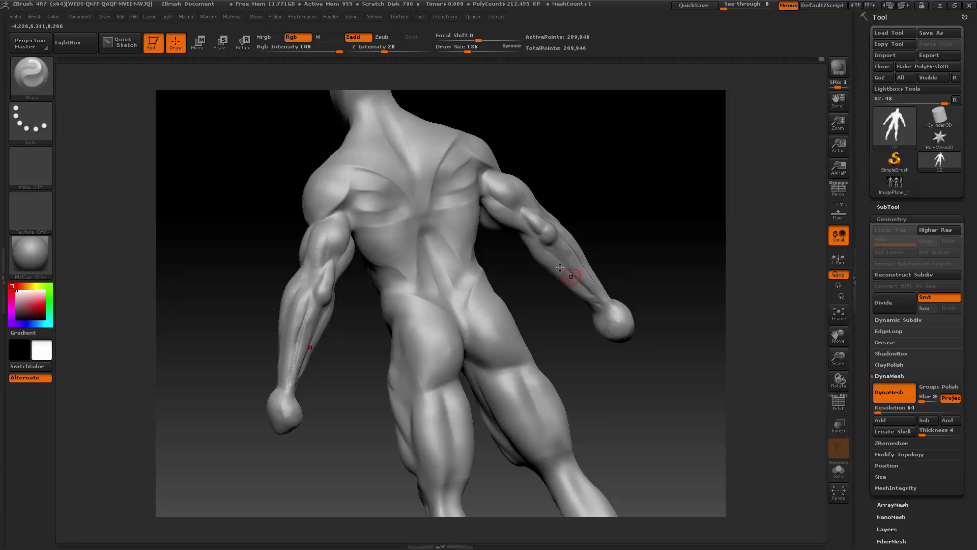
pyautogui.press('shift')
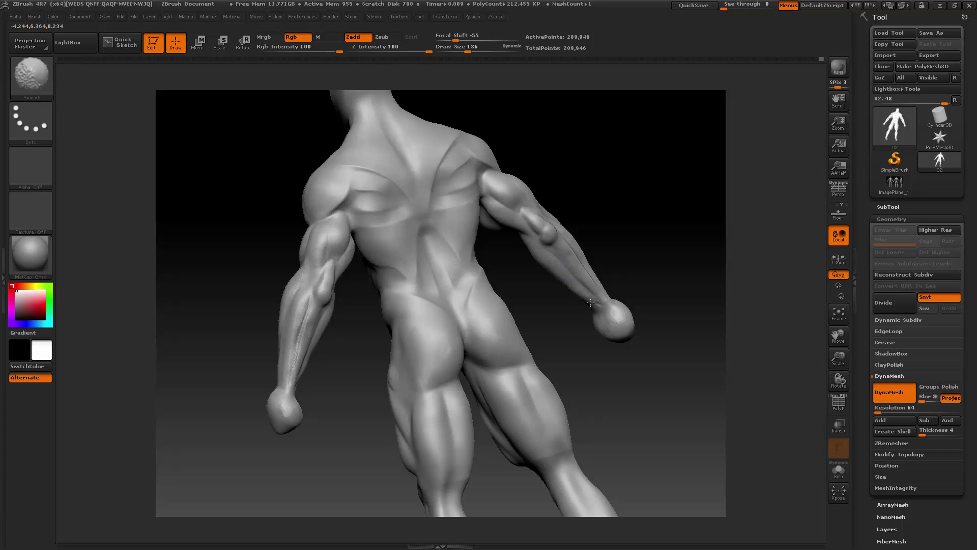
pyautogui.moveTo(632, 224); pyautogui.dragTo(564, 247)
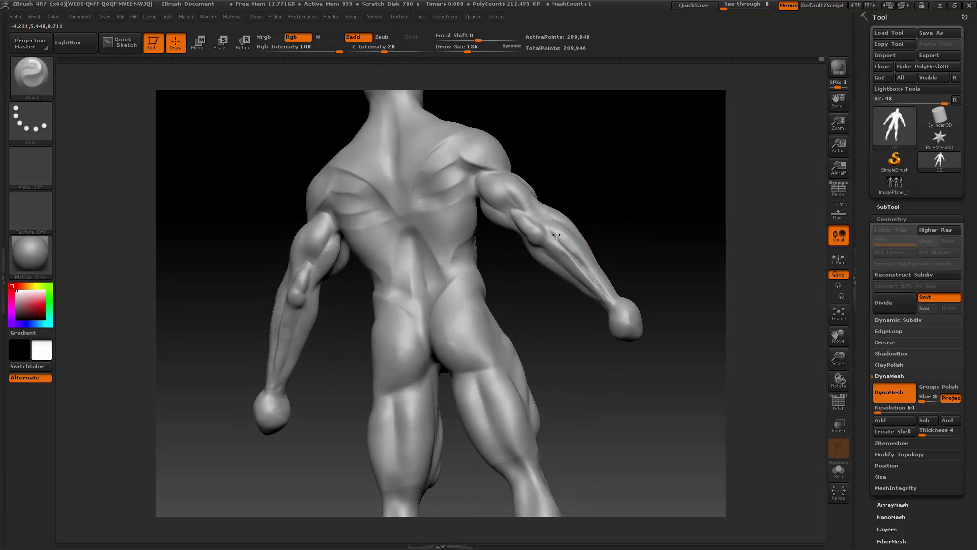
pyautogui.press('shift')
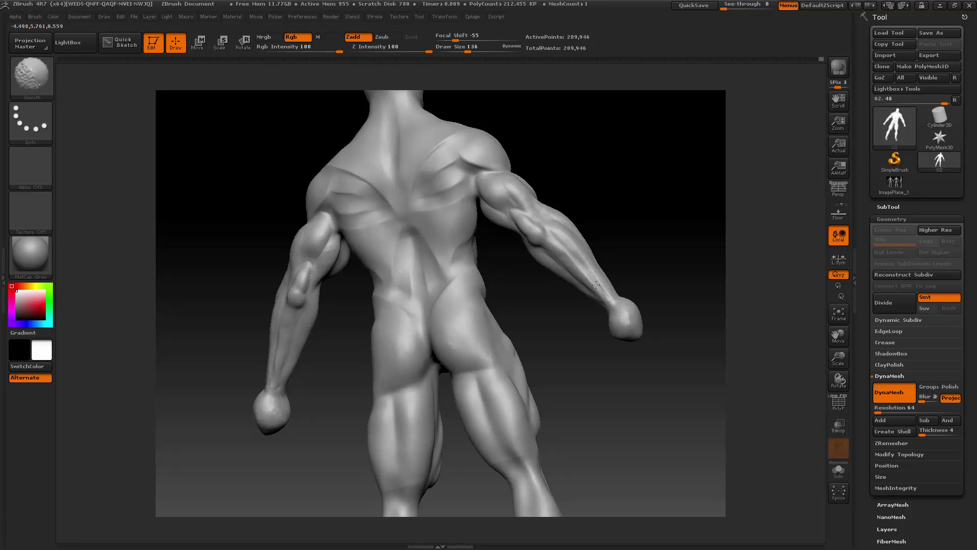
# - Set the Pinch brush to draw size 244, sharpen the outer forearm separations, and smooth the forearm surface
pyautogui.press('space')
pyautogui.click(608, 207)
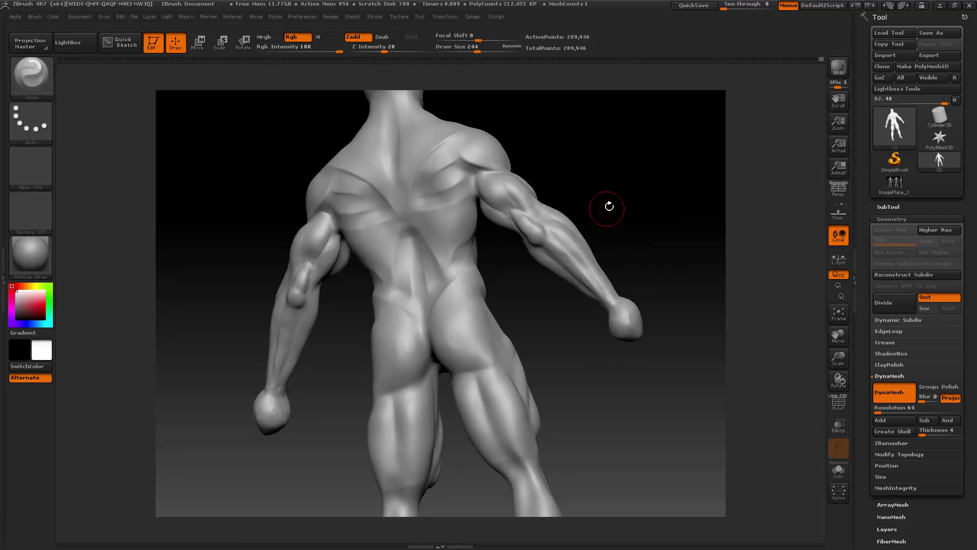
pyautogui.moveTo(609, 207); pyautogui.dragTo(554, 216)
pyautogui.press('shift')
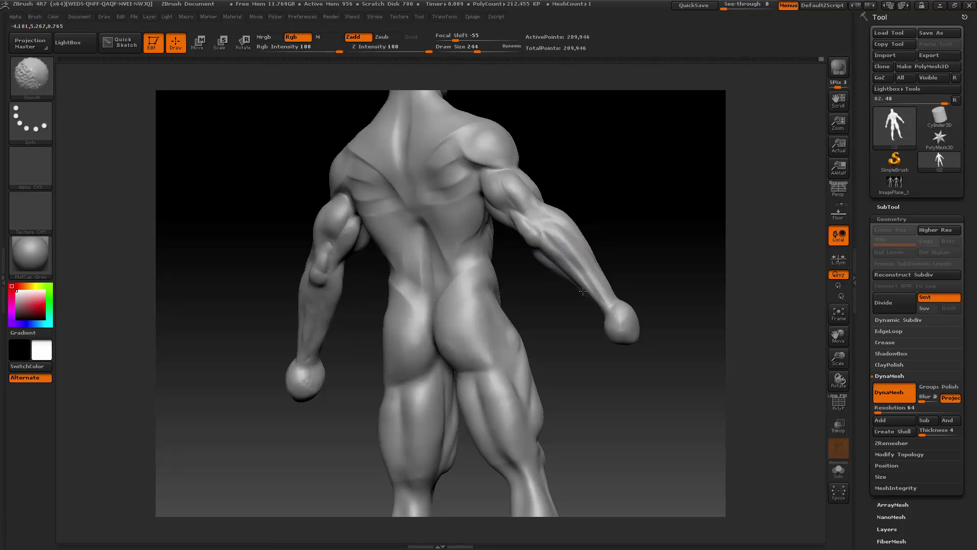
pyautogui.moveTo(639, 209); pyautogui.dragTo(300, 245)
pyautogui.press('shift')
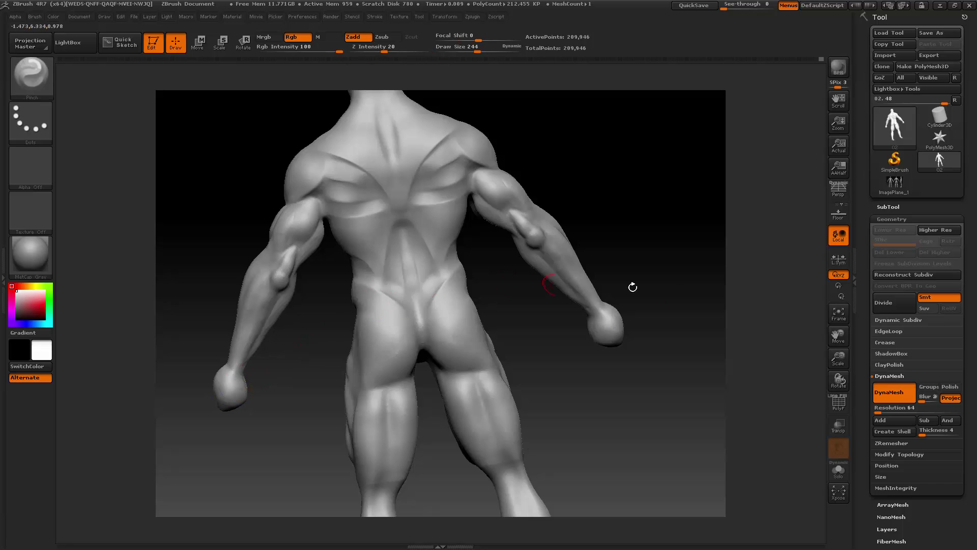
# - Switch to the Move brush and reshape the upper back around the shoulder blade at draw sizes 616 and 819
pyautogui.click(839, 313)
pyautogui.moveTo(790, 322); pyautogui.dragTo(720, 309)
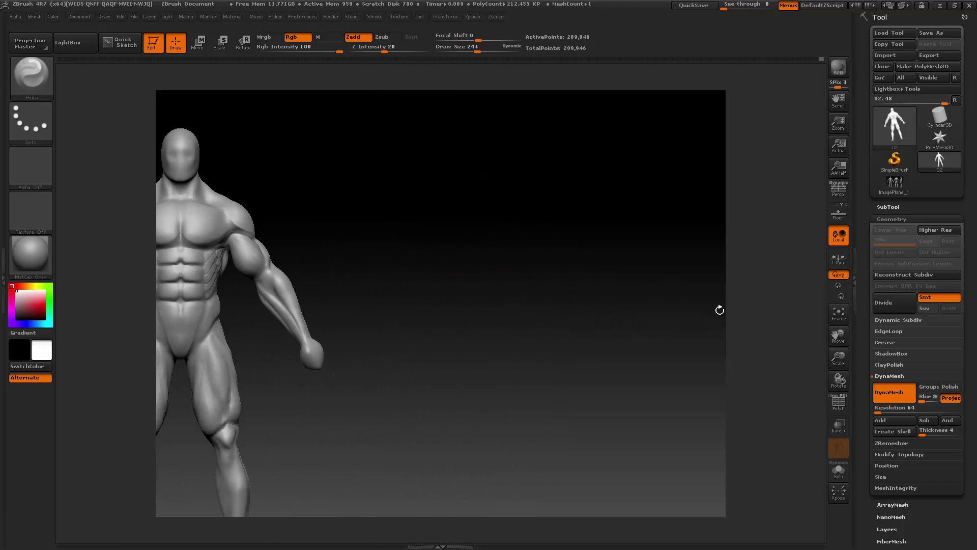
pyautogui.moveTo(839, 335); pyautogui.dragTo(959, 284)
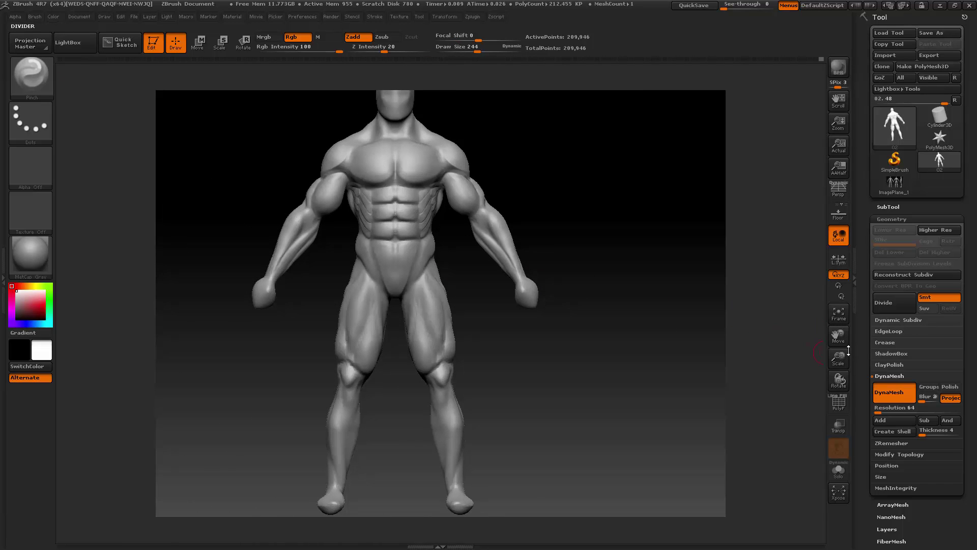
pyautogui.moveTo(849, 351); pyautogui.dragTo(753, 360)
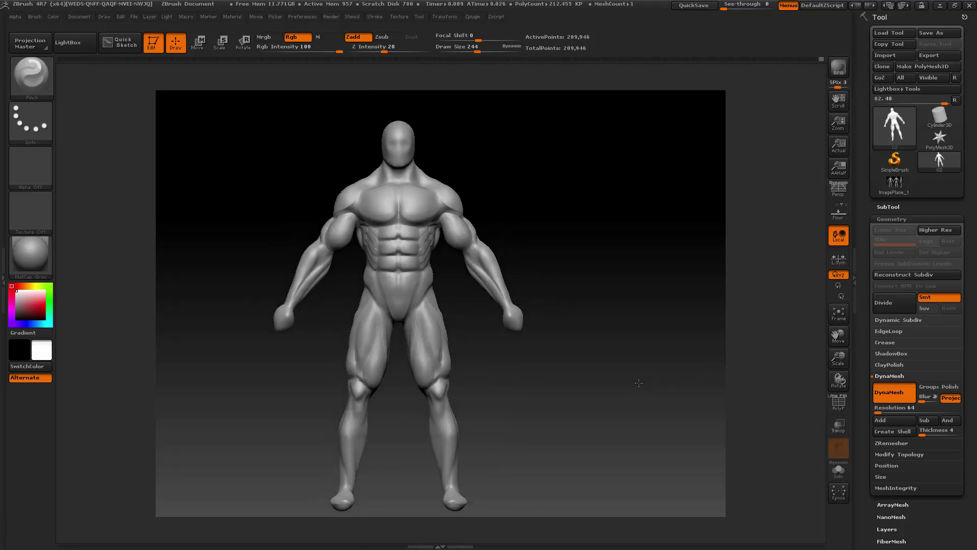
pyautogui.moveTo(639, 383); pyautogui.dragTo(691, 378)
pyautogui.moveTo(838, 358)
pyautogui.mouseDown()
pyautogui.moveTo(865, 359)
pyautogui.moveTo(814, 362)
pyautogui.mouseUp()
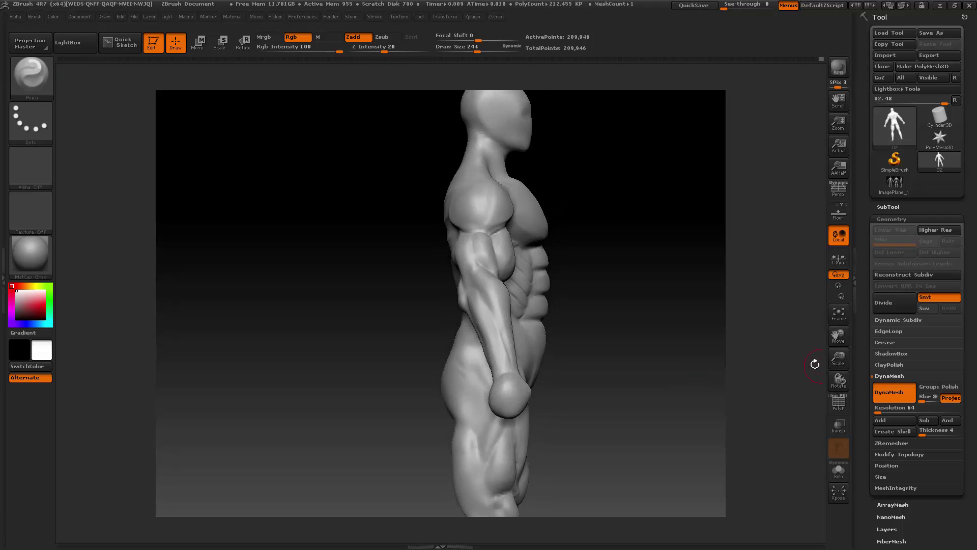
pyautogui.click(41, 68)
pyautogui.click(224, 84)
pyautogui.press('space')
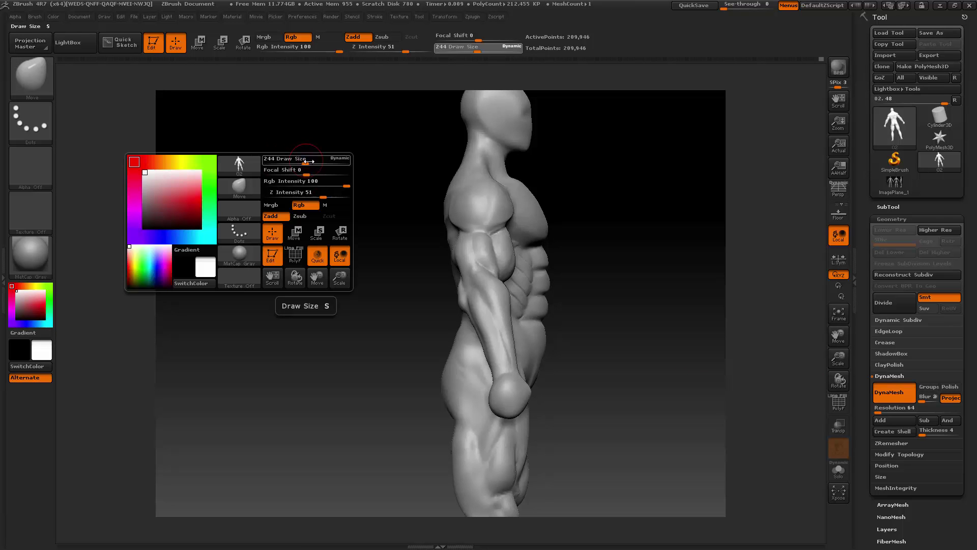
pyautogui.moveTo(293, 159)
pyautogui.mouseDown()
pyautogui.moveTo(337, 161)
pyautogui.moveTo(331, 172)
pyautogui.moveTo(349, 182)
pyautogui.mouseUp()
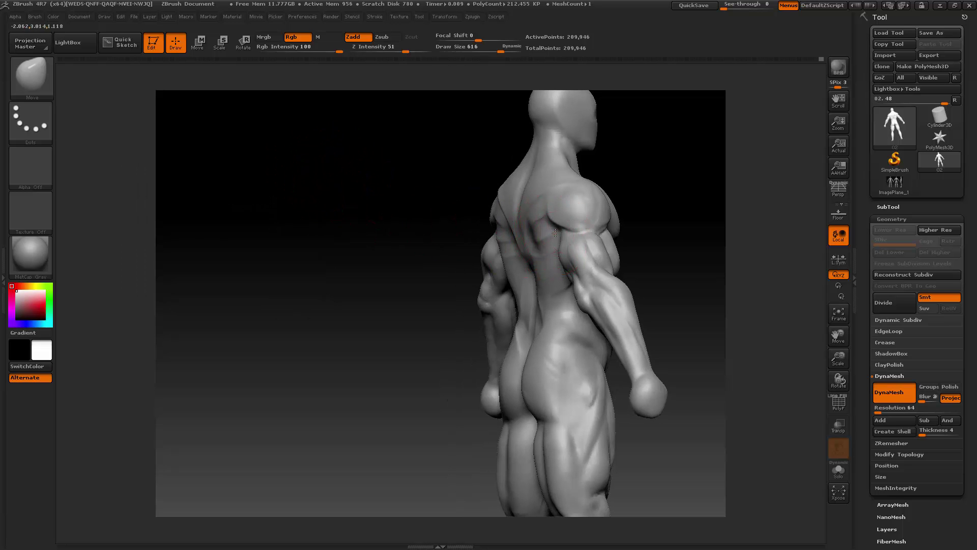
pyautogui.moveTo(436, 245)
pyautogui.mouseDown()
pyautogui.moveTo(593, 212)
pyautogui.moveTo(613, 253)
pyautogui.moveTo(559, 243)
pyautogui.moveTo(610, 252)
pyautogui.moveTo(649, 230)
pyautogui.moveTo(556, 233)
pyautogui.moveTo(430, 264)
pyautogui.moveTo(521, 235)
pyautogui.mouseUp()
pyautogui.press('space')
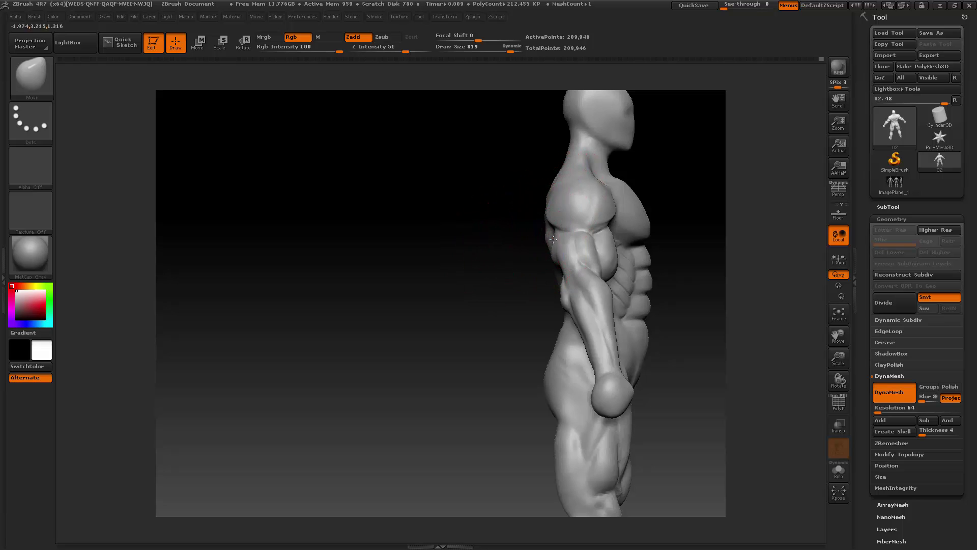
pyautogui.moveTo(509, 277); pyautogui.dragTo(558, 271)
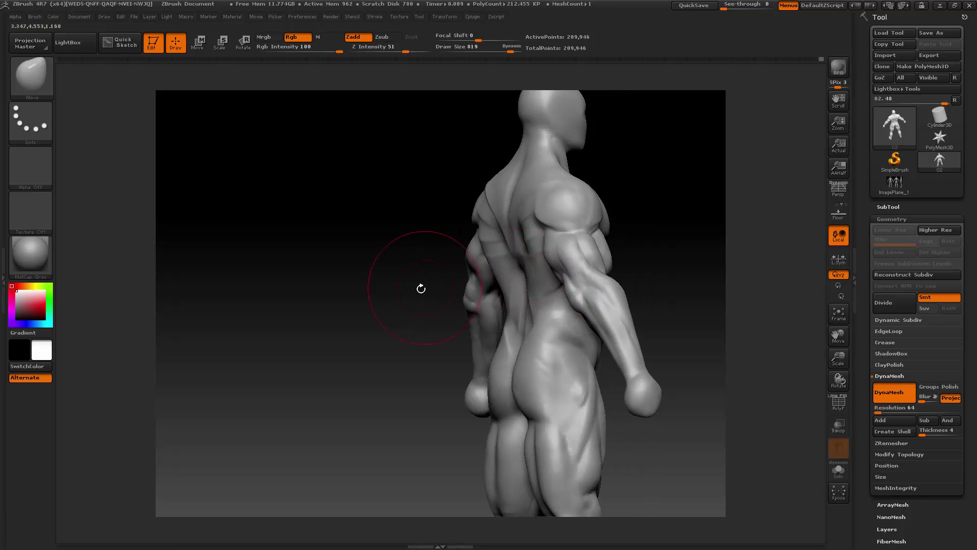
# - Adjust the arm's profile around the elbow in side view with the Move brush, reducing the draw size to 752
pyautogui.moveTo(421, 286); pyautogui.dragTo(418, 292)
pyautogui.moveTo(839, 336); pyautogui.dragTo(705, 338)
pyautogui.moveTo(519, 307)
pyautogui.mouseDown()
pyautogui.moveTo(486, 275)
pyautogui.moveTo(495, 304)
pyautogui.mouseUp()
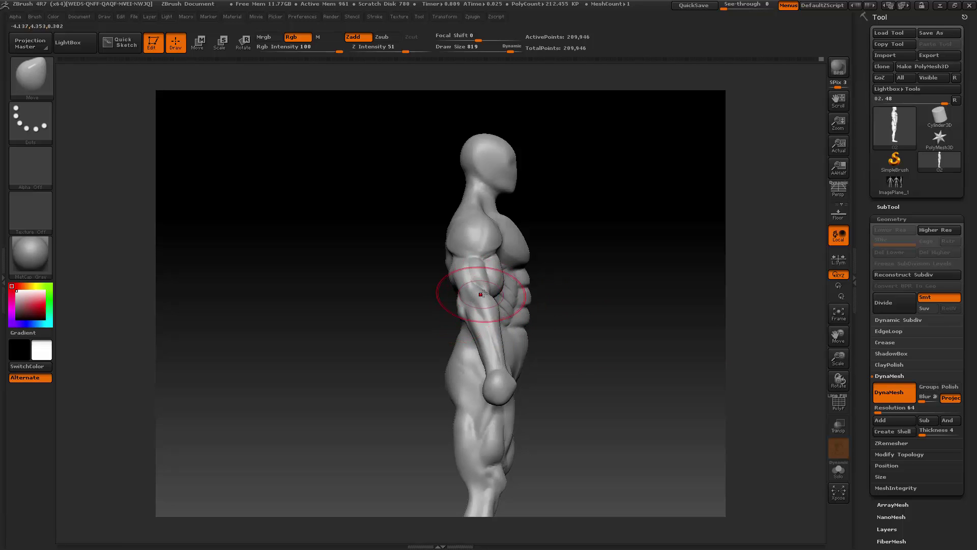
pyautogui.press('space')
pyautogui.moveTo(501, 304); pyautogui.dragTo(492, 304)
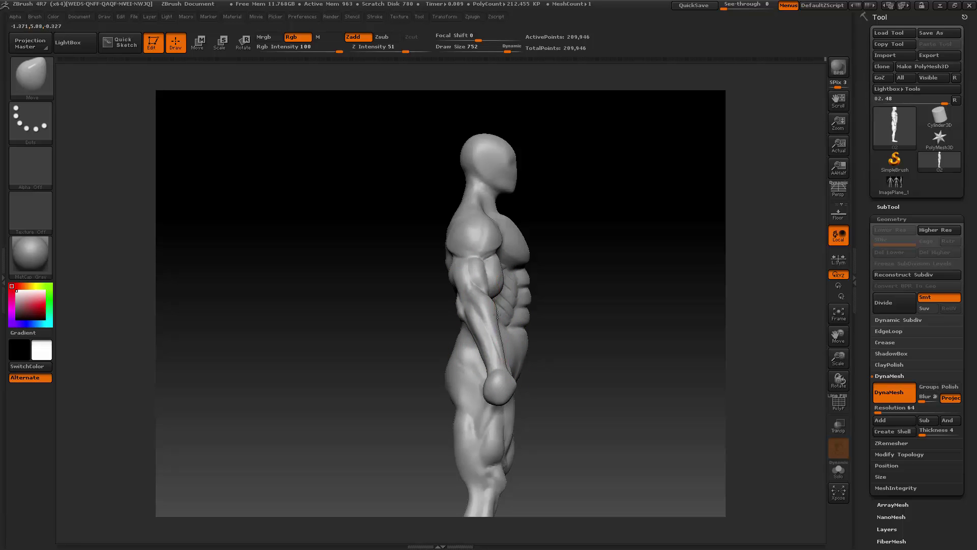
# - Refine the upper arm's shape around the biceps in front view with the Move brush at draw sizes 606 and 451
pyautogui.moveTo(617, 303); pyautogui.dragTo(564, 303)
pyautogui.press('space')
pyautogui.moveTo(460, 283); pyautogui.dragTo(454, 283)
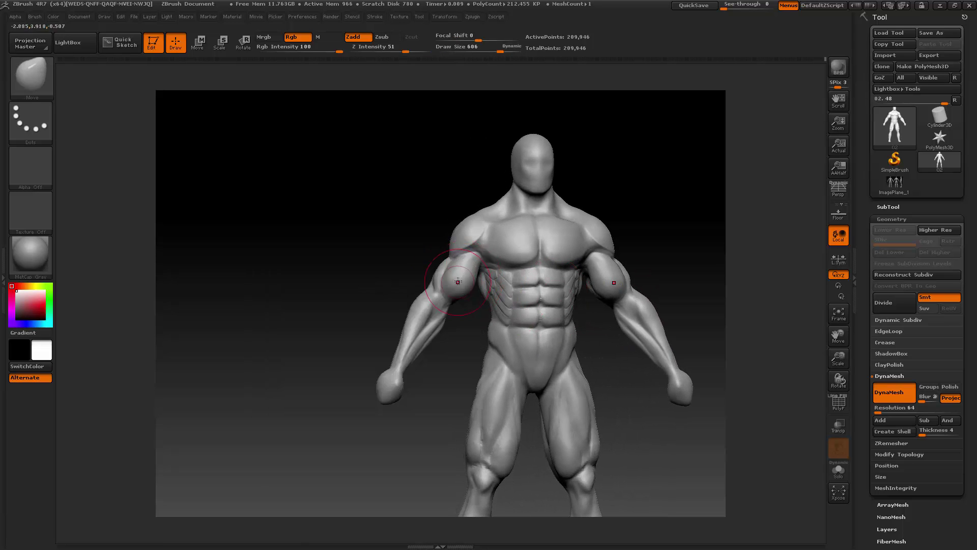
pyautogui.press('space')
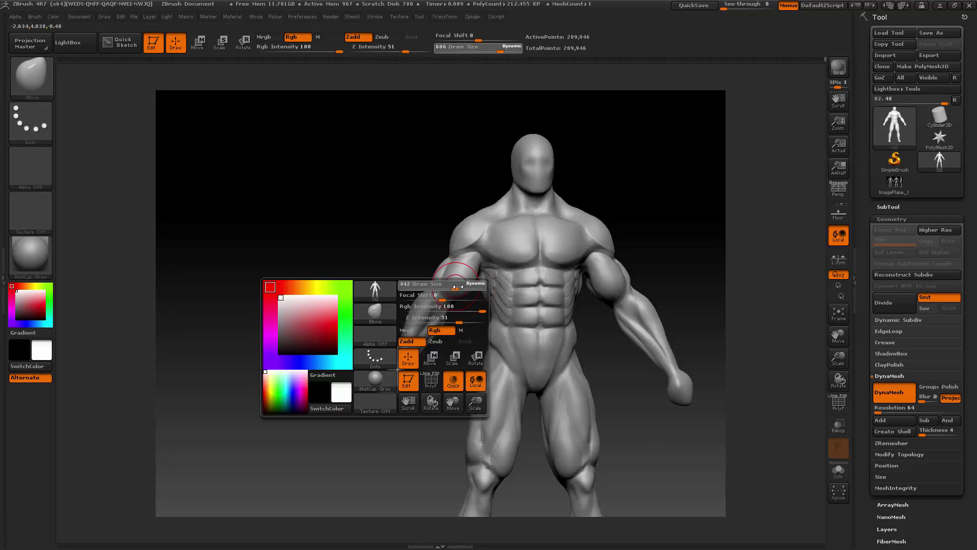
pyautogui.moveTo(676, 258); pyautogui.dragTo(671, 265)
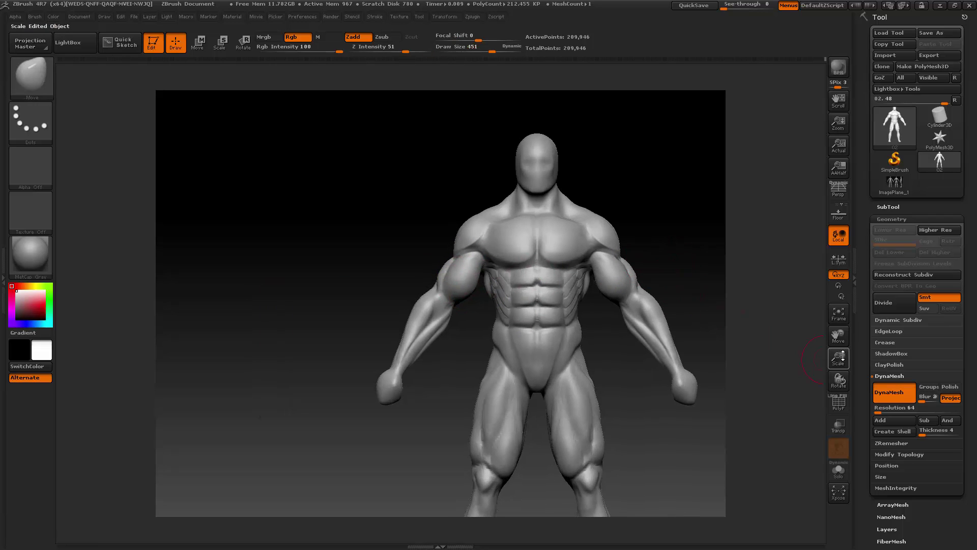
# - Smooth the shoulder and upper arm, working from the three-quarter view to the front view
pyautogui.moveTo(838, 357); pyautogui.dragTo(814, 333)
pyautogui.moveTo(674, 358)
pyautogui.mouseDown()
pyautogui.moveTo(655, 368)
pyautogui.moveTo(690, 369)
pyautogui.moveTo(683, 368)
pyautogui.mouseUp()
pyautogui.press('shift')
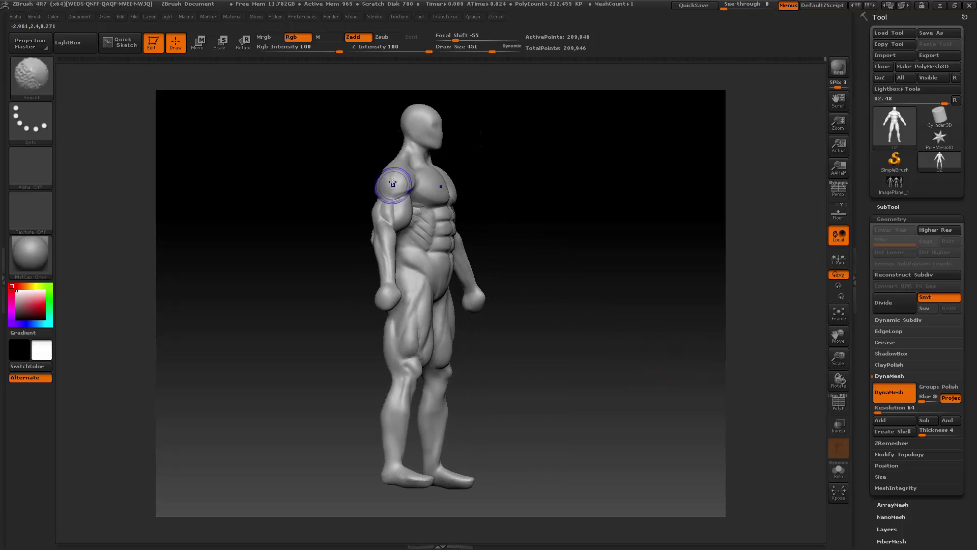
pyautogui.moveTo(393, 182)
pyautogui.keyDown('shift'); pyautogui.mouseDown()
pyautogui.moveTo(405, 191)
pyautogui.moveTo(386, 195)
pyautogui.moveTo(387, 207)
pyautogui.mouseUp(); pyautogui.keyUp('shift')
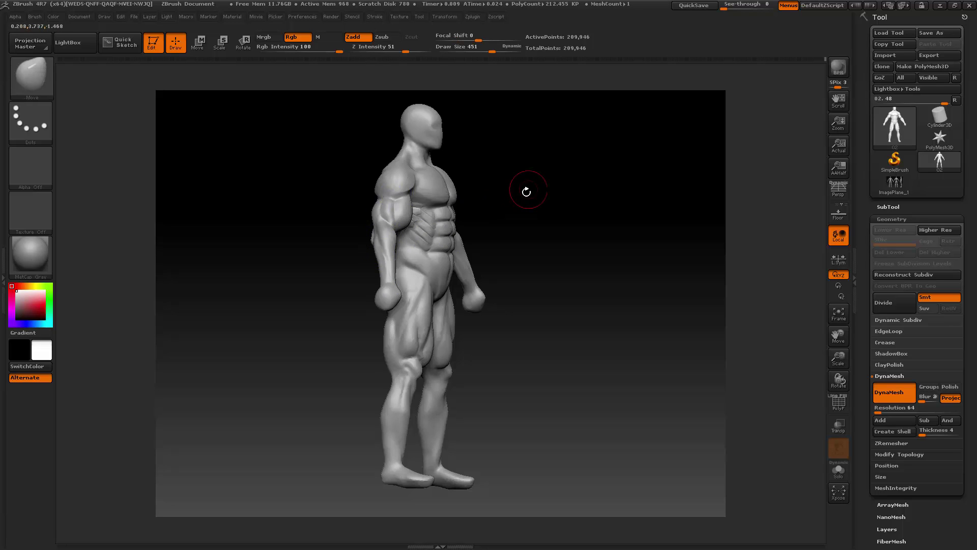
pyautogui.keyDown('shift'); pyautogui.moveTo(523, 190); pyautogui.dragTo(458, 179); pyautogui.keyUp('shift')
pyautogui.press('shift')
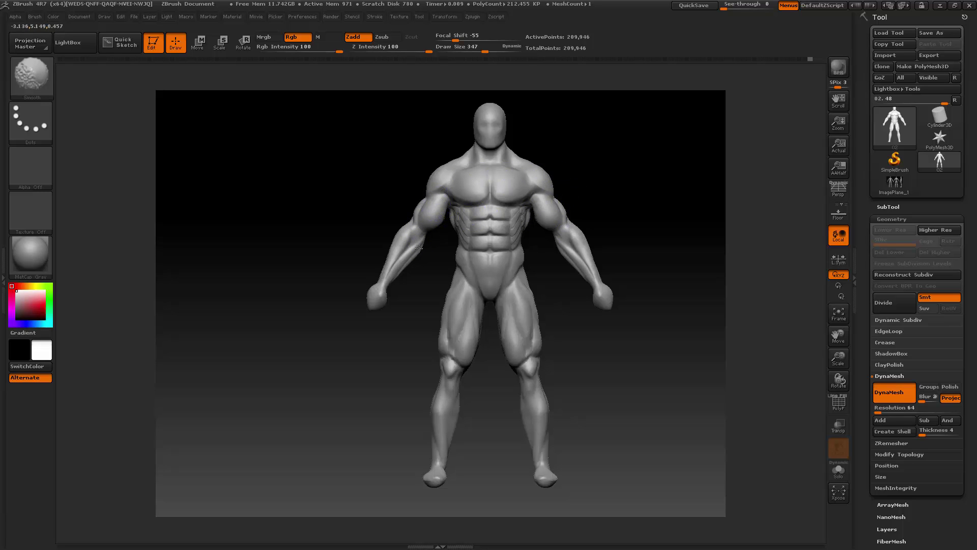
# - Set the draw size to 476 and smooth the forearm down to the wrist and around the back of the elbow
pyautogui.press('space')
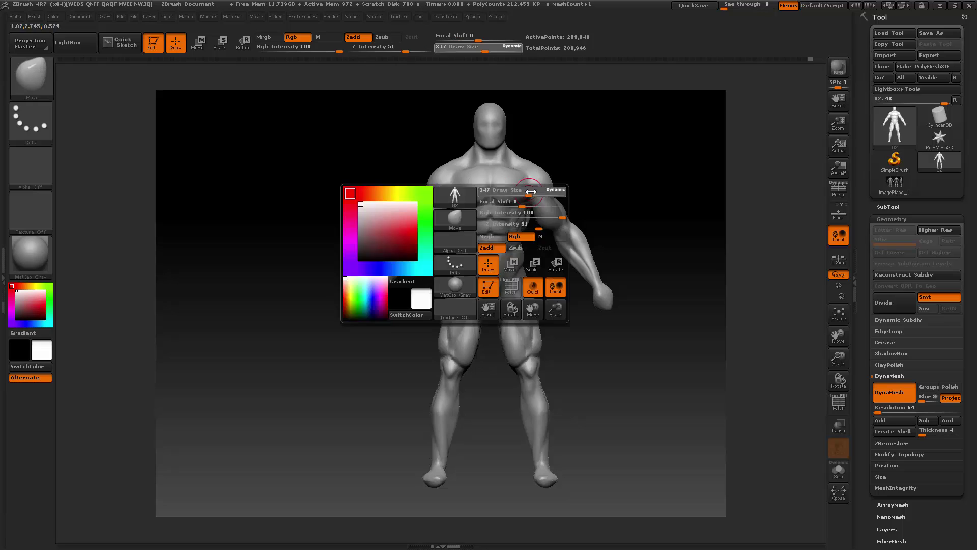
pyautogui.moveTo(531, 191); pyautogui.dragTo(541, 190)
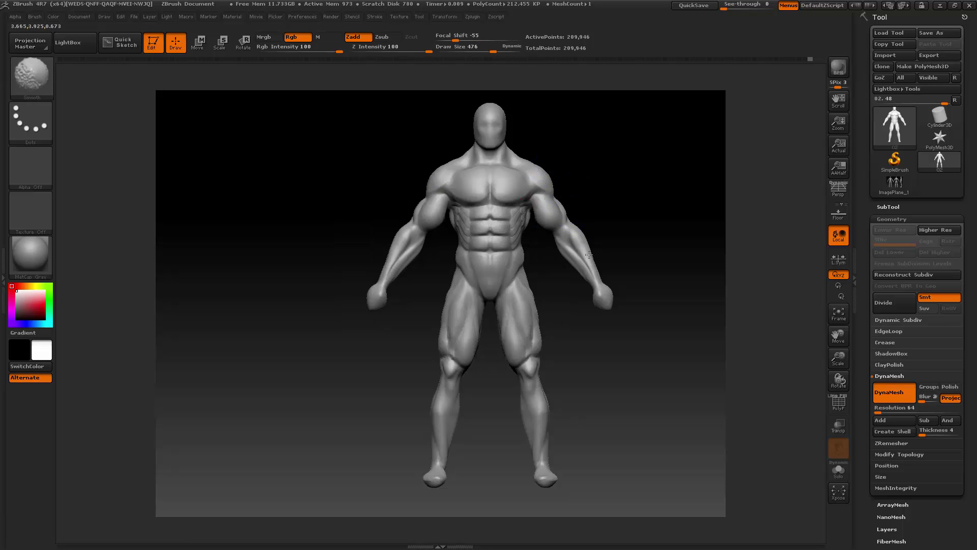
pyautogui.keyDown('shift'); pyautogui.moveTo(589, 254); pyautogui.dragTo(600, 302); pyautogui.keyUp('shift')
pyautogui.moveTo(642, 232)
pyautogui.mouseDown()
pyautogui.moveTo(603, 222)
pyautogui.moveTo(618, 203)
pyautogui.mouseUp()
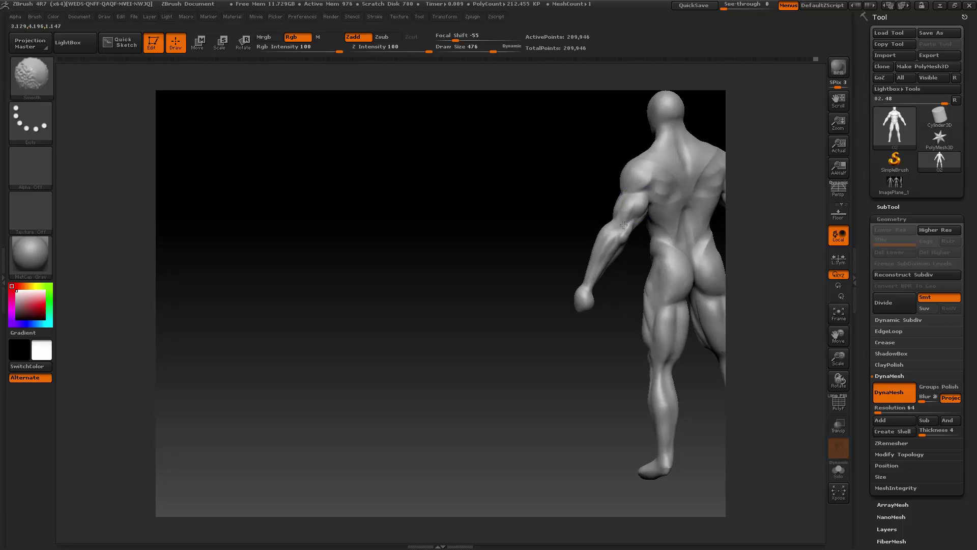
pyautogui.moveTo(839, 335)
pyautogui.mouseDown()
pyautogui.moveTo(662, 322)
pyautogui.moveTo(504, 221)
pyautogui.mouseUp()
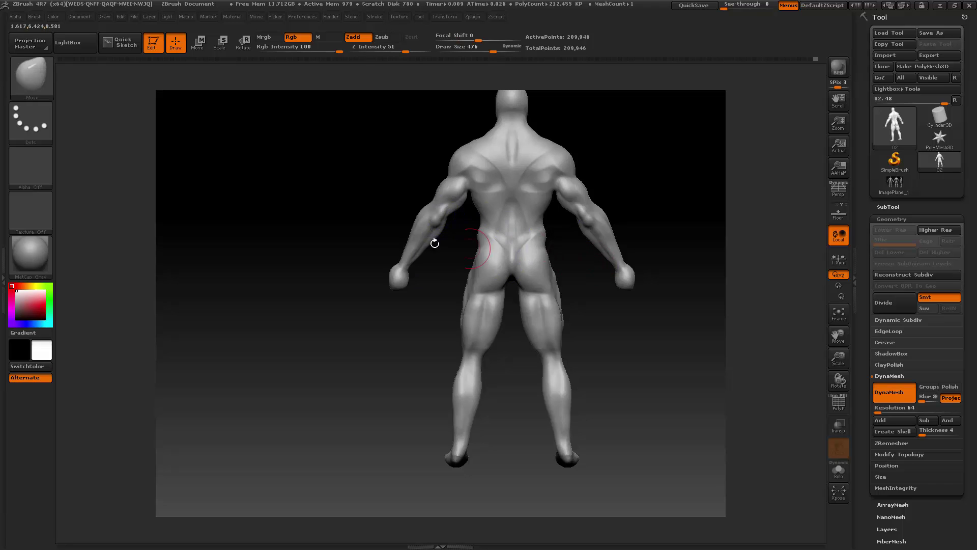
pyautogui.click(46, 78)
pyautogui.click(140, 90)
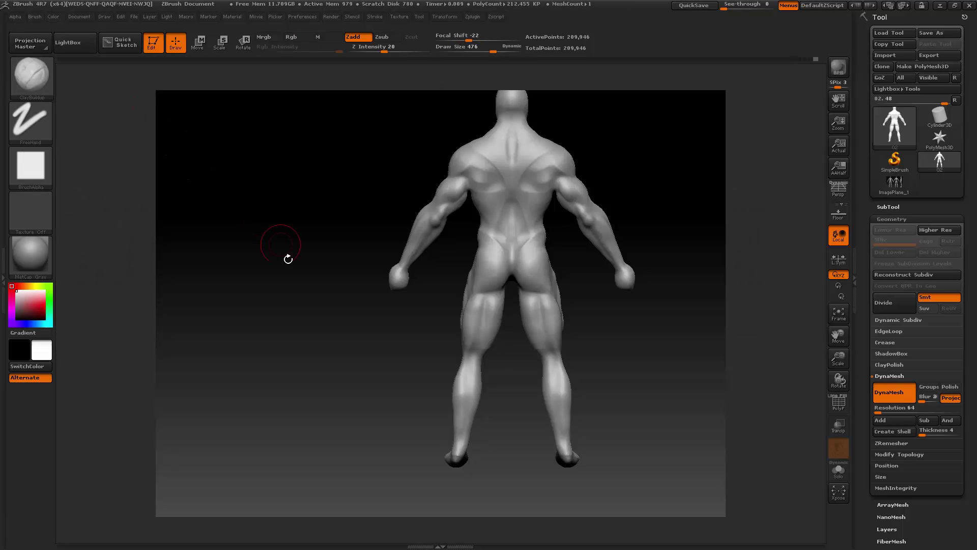
pyautogui.moveTo(286, 257)
pyautogui.mouseDown()
pyautogui.moveTo(350, 301)
pyautogui.moveTo(426, 279)
pyautogui.mouseUp()
pyautogui.moveTo(839, 358)
pyautogui.mouseDown()
pyautogui.moveTo(842, 338)
pyautogui.moveTo(773, 311)
pyautogui.mouseUp()
pyautogui.press('space')
pyautogui.moveTo(513, 308); pyautogui.dragTo(495, 311)
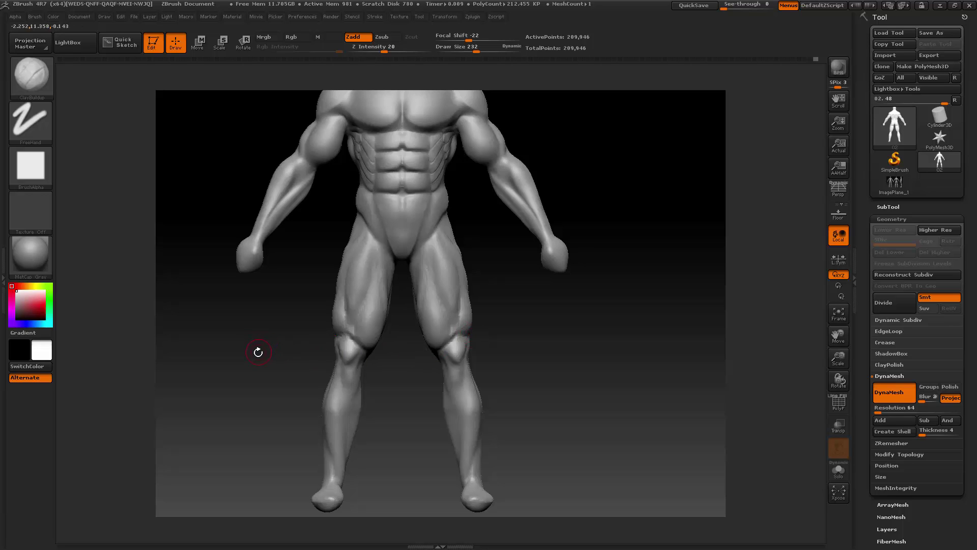
pyautogui.moveTo(253, 360); pyautogui.dragTo(271, 349)
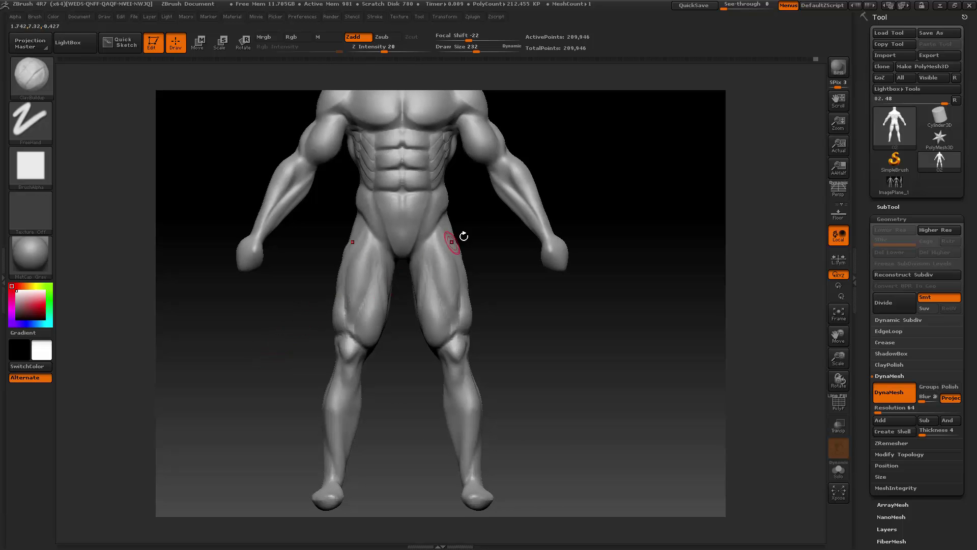
pyautogui.moveTo(838, 359); pyautogui.dragTo(737, 341)
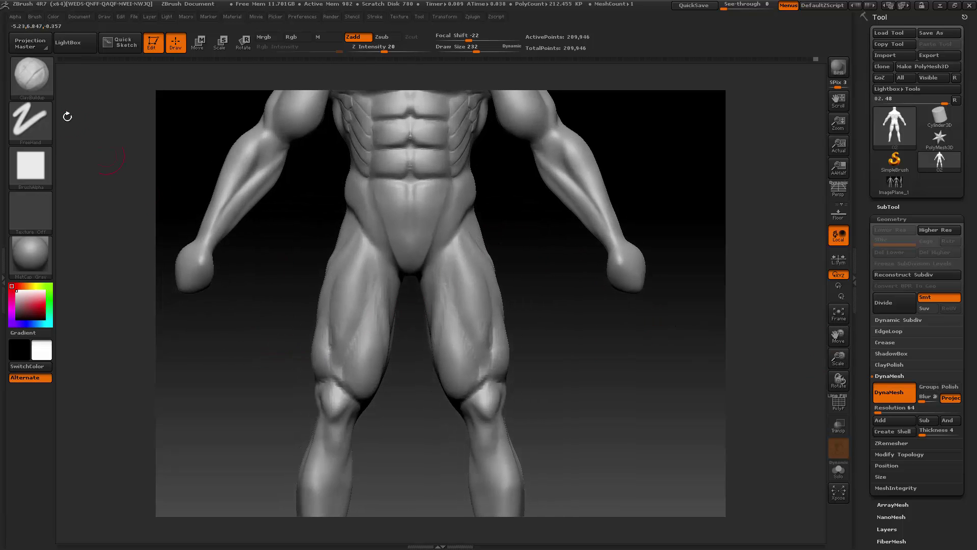
# - Carve the groin creases between the lower abdomen and the thighs with the Standard brush at draw size 126
pyautogui.click(50, 81)
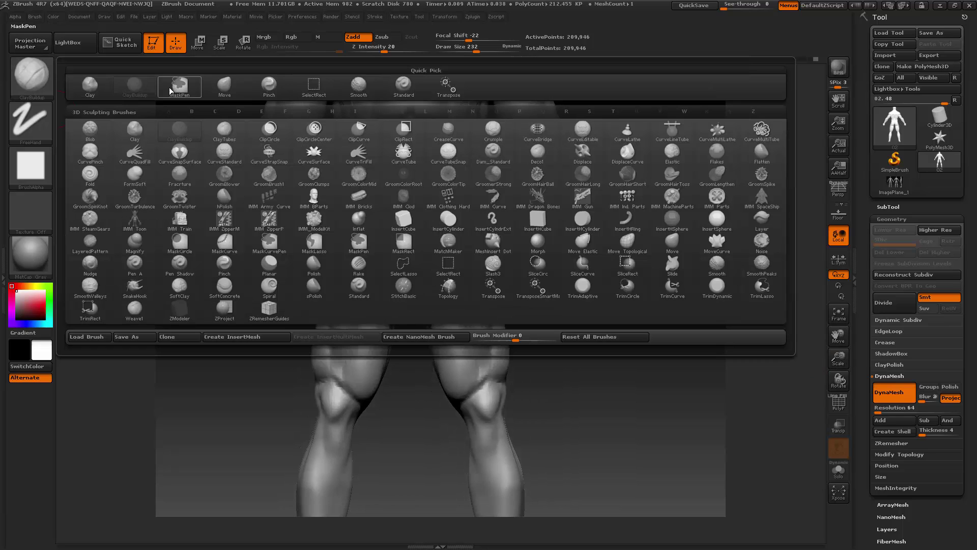
pyautogui.click(404, 85)
pyautogui.press('space')
pyautogui.moveTo(285, 220)
pyautogui.mouseDown()
pyautogui.moveTo(266, 221)
pyautogui.moveTo(300, 217)
pyautogui.mouseUp()
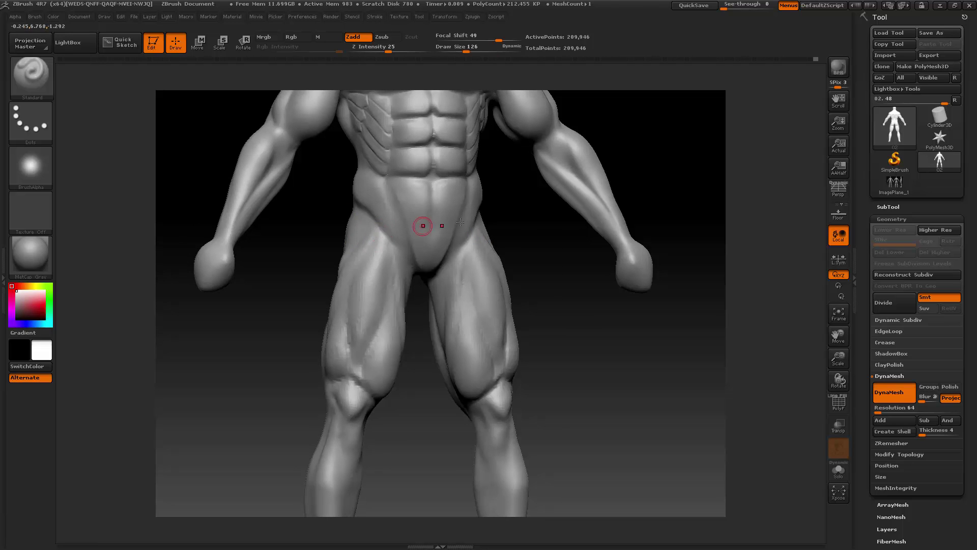
pyautogui.moveTo(521, 214); pyautogui.dragTo(505, 219)
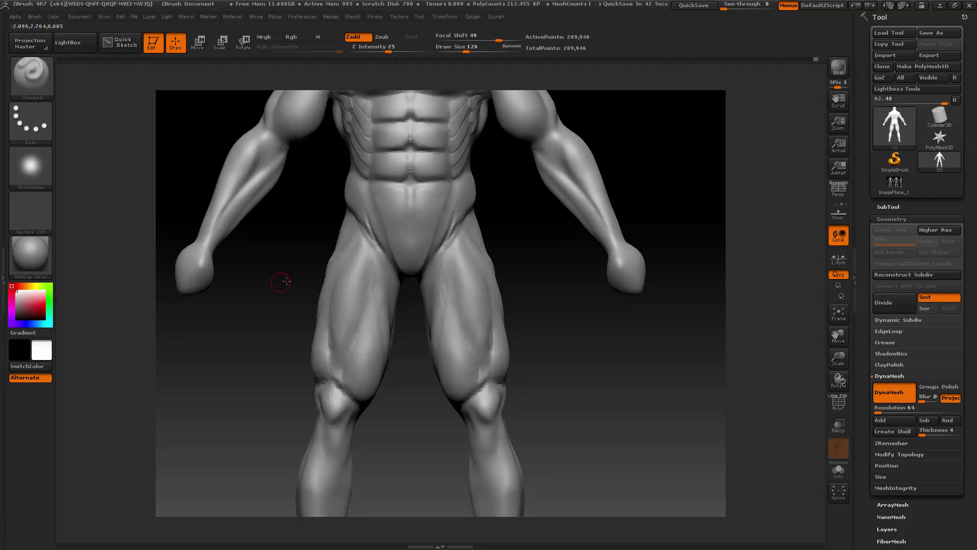
# - Carve the muscle separation down the outer thigh from the hip to just above the knee
pyautogui.moveTo(284, 280); pyautogui.dragTo(326, 270)
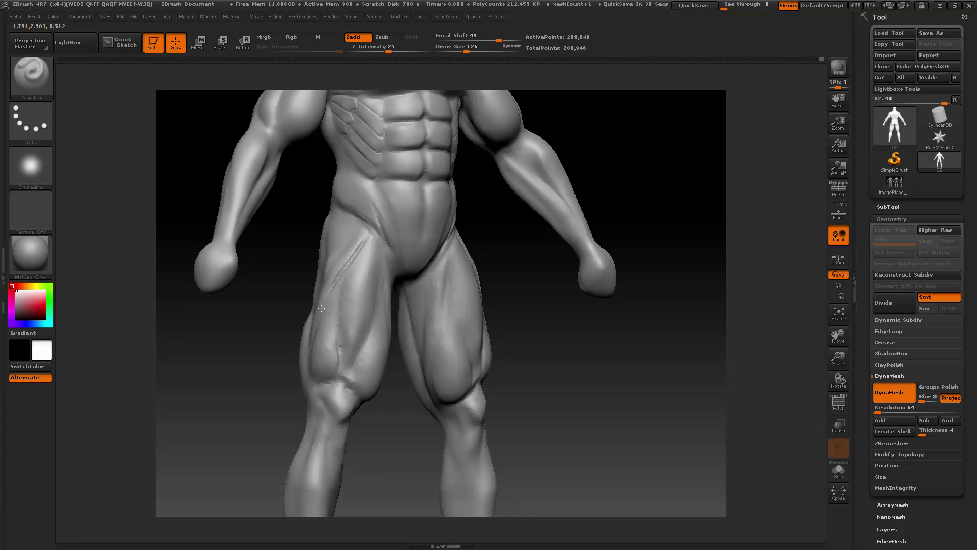
pyautogui.moveTo(249, 327); pyautogui.dragTo(305, 324)
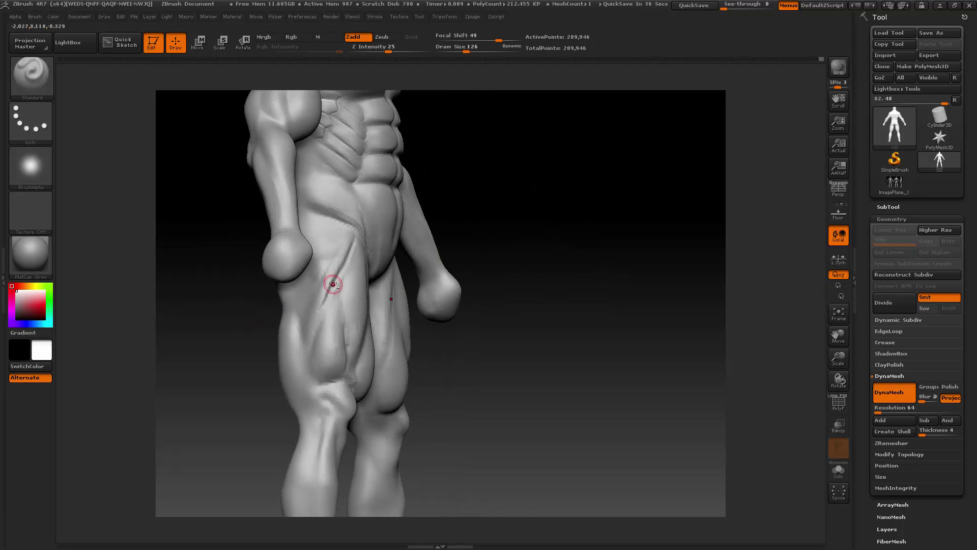
pyautogui.moveTo(334, 284); pyautogui.dragTo(311, 353)
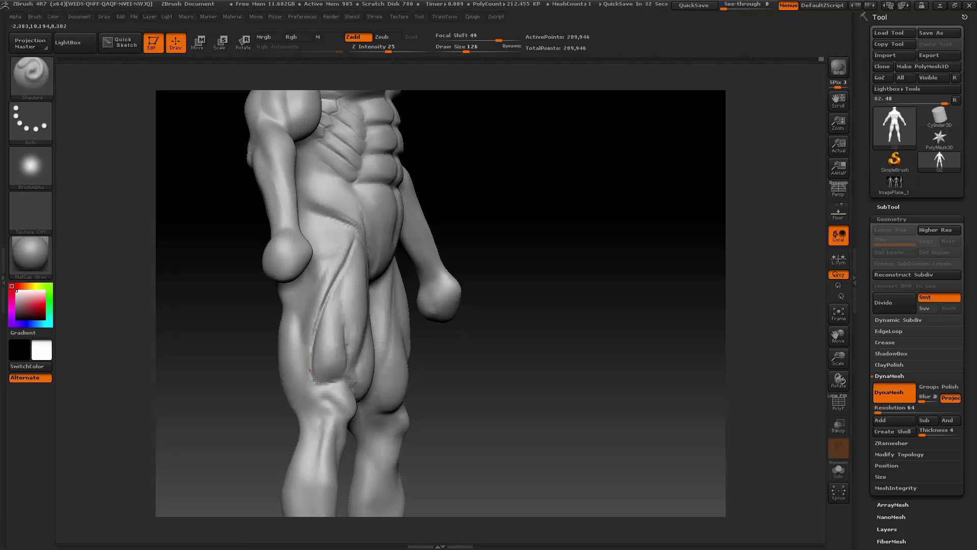
# - Define the separations between the front and inner thigh muscles with long strokes from the groin towards the knee
pyautogui.moveTo(445, 334)
pyautogui.mouseDown()
pyautogui.moveTo(354, 260)
pyautogui.moveTo(371, 264)
pyautogui.moveTo(369, 300)
pyautogui.moveTo(369, 285)
pyautogui.mouseUp()
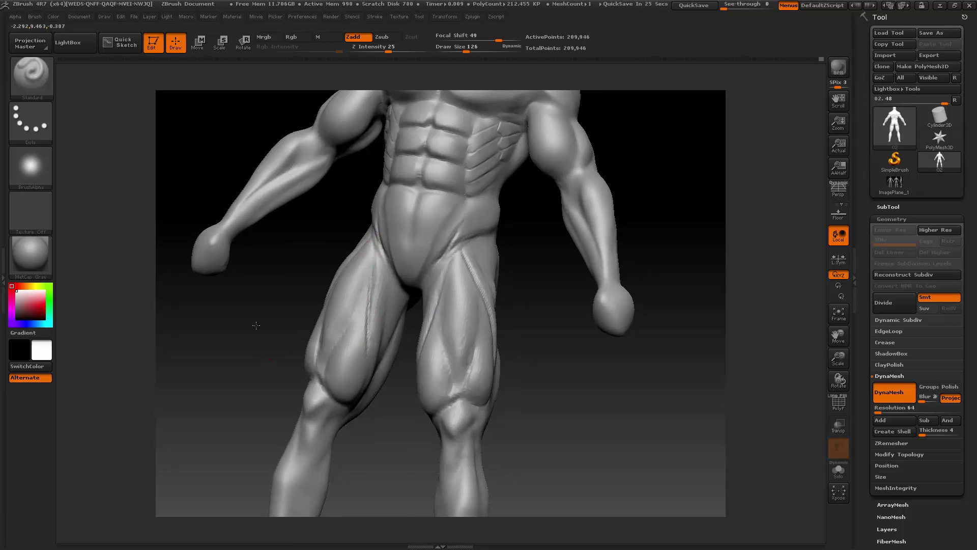
pyautogui.moveTo(255, 323)
pyautogui.mouseDown()
pyautogui.moveTo(376, 312)
pyautogui.moveTo(365, 357)
pyautogui.mouseUp()
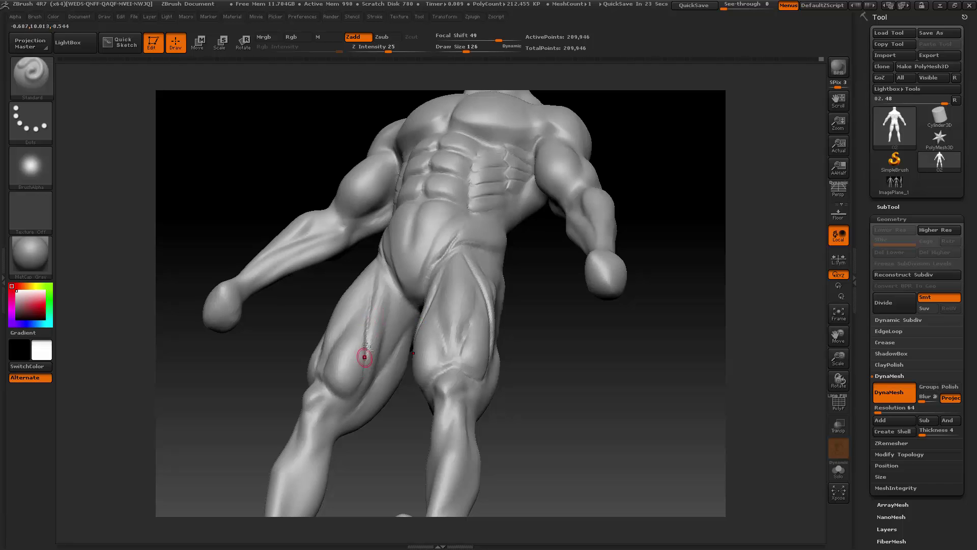
pyautogui.moveTo(282, 383); pyautogui.dragTo(315, 319)
pyautogui.moveTo(468, 264)
pyautogui.mouseDown()
pyautogui.moveTo(465, 284)
pyautogui.moveTo(328, 250)
pyautogui.moveTo(329, 270)
pyautogui.mouseUp()
pyautogui.moveTo(326, 259); pyautogui.dragTo(334, 300)
pyautogui.moveTo(327, 261); pyautogui.dragTo(324, 334)
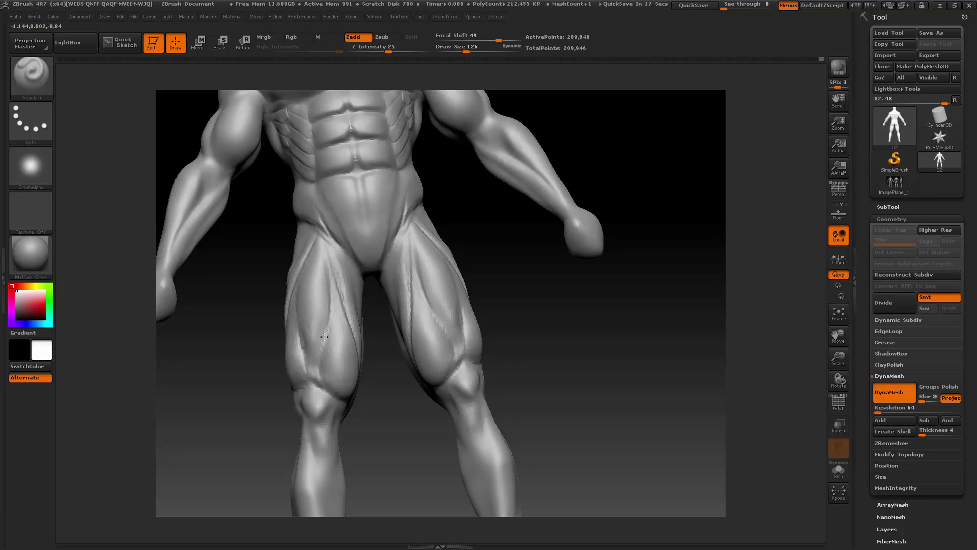
pyautogui.moveTo(329, 298); pyautogui.dragTo(319, 367)
pyautogui.moveTo(382, 380); pyautogui.dragTo(379, 320)
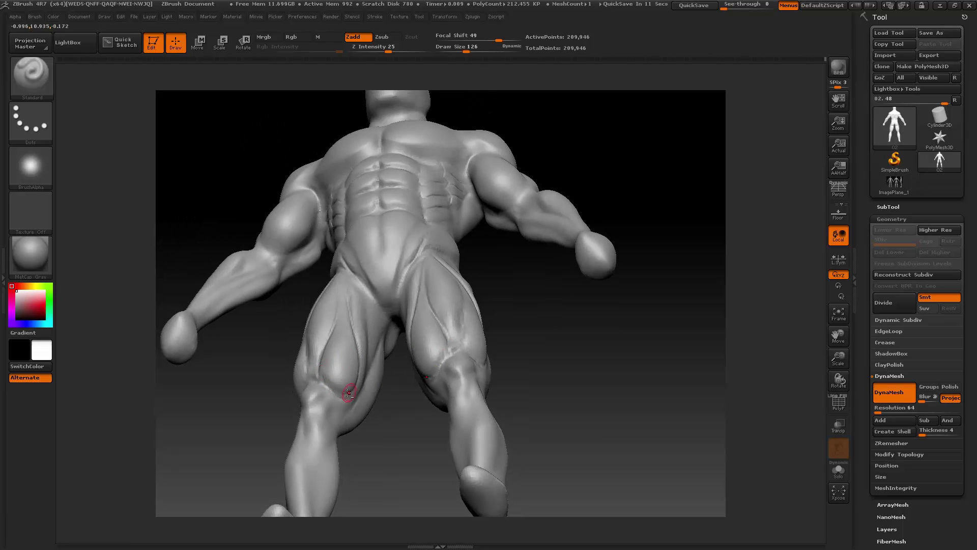
# - Carve deeper separation grooves between the front thigh muscles of both legs with the Standard brush
pyautogui.moveTo(267, 361); pyautogui.dragTo(325, 331)
pyautogui.moveTo(451, 261); pyautogui.dragTo(448, 280)
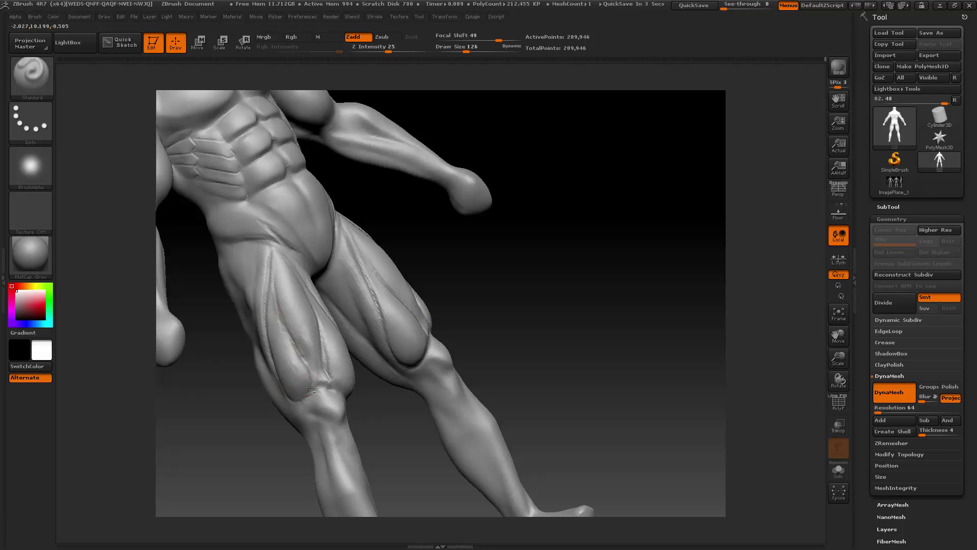
pyautogui.moveTo(470, 273); pyautogui.dragTo(323, 360)
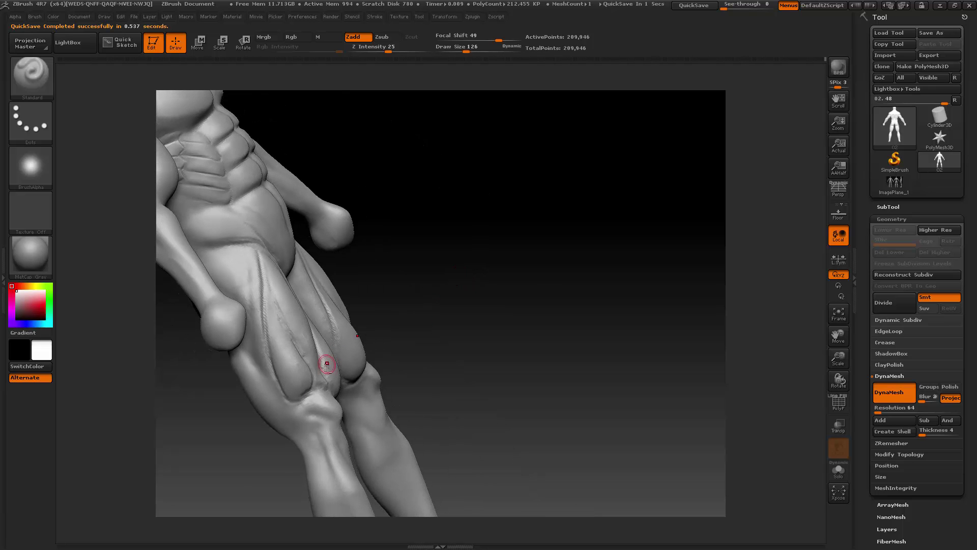
pyautogui.keyDown('shift'); pyautogui.moveTo(459, 270); pyautogui.dragTo(433, 287); pyautogui.keyUp('shift')
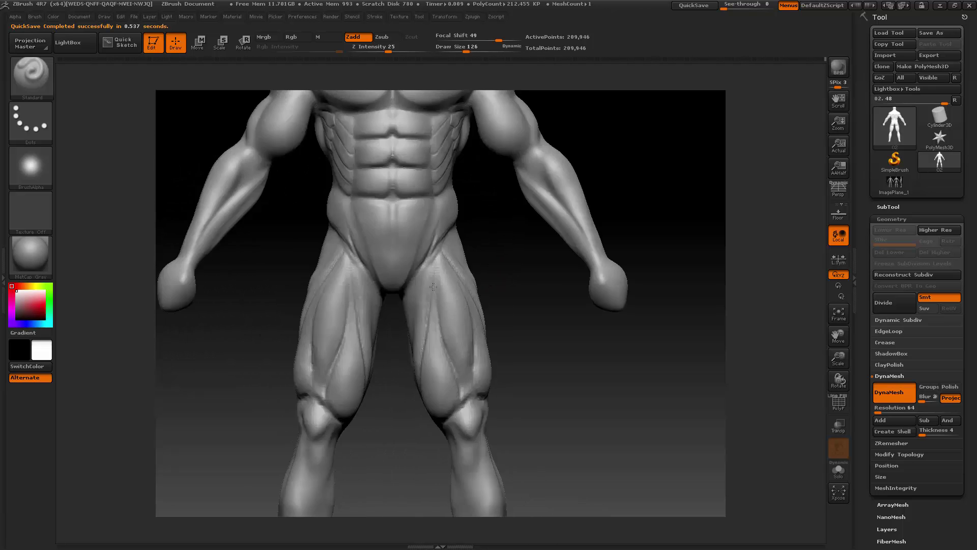
# - Define the grooves along the outer and inner thighs, running from the hips down toward the knees
pyautogui.moveTo(268, 289)
pyautogui.mouseDown()
pyautogui.moveTo(332, 234)
pyautogui.moveTo(316, 272)
pyautogui.mouseUp()
pyautogui.moveTo(253, 349); pyautogui.dragTo(305, 341)
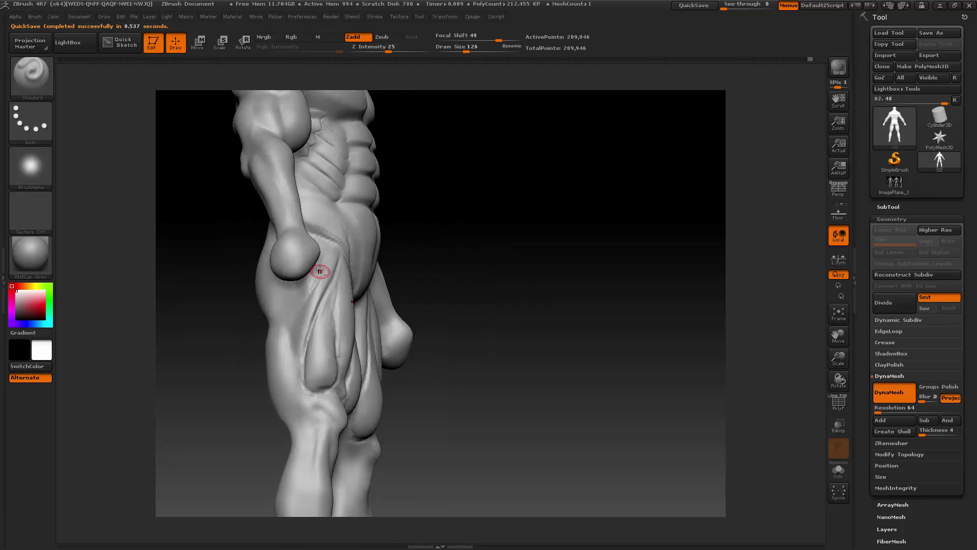
pyautogui.moveTo(320, 273)
pyautogui.mouseDown()
pyautogui.moveTo(299, 323)
pyautogui.moveTo(298, 391)
pyautogui.mouseUp()
pyautogui.moveTo(434, 243)
pyautogui.mouseDown()
pyautogui.moveTo(466, 224)
pyautogui.moveTo(350, 284)
pyautogui.mouseUp()
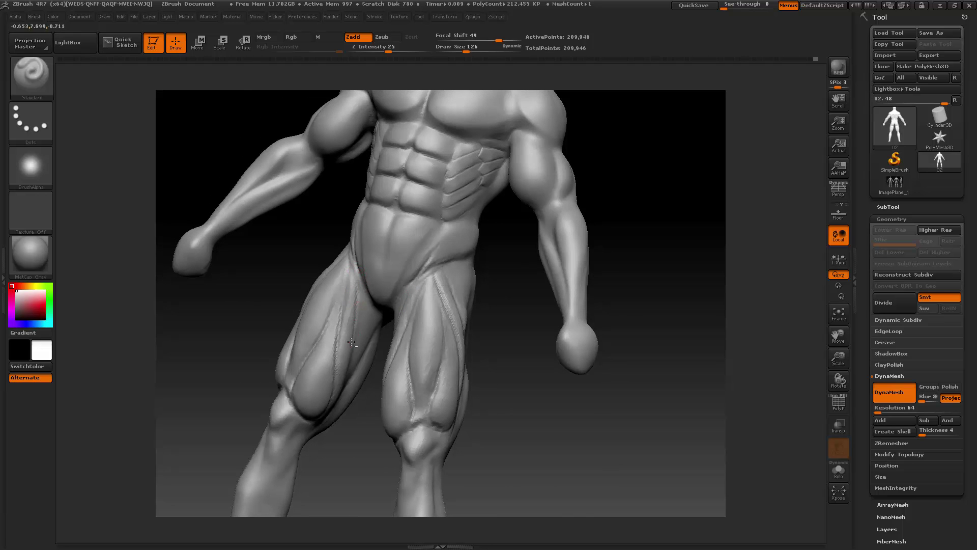
pyautogui.moveTo(360, 439)
pyautogui.mouseDown()
pyautogui.moveTo(362, 325)
pyautogui.moveTo(347, 372)
pyautogui.mouseUp()
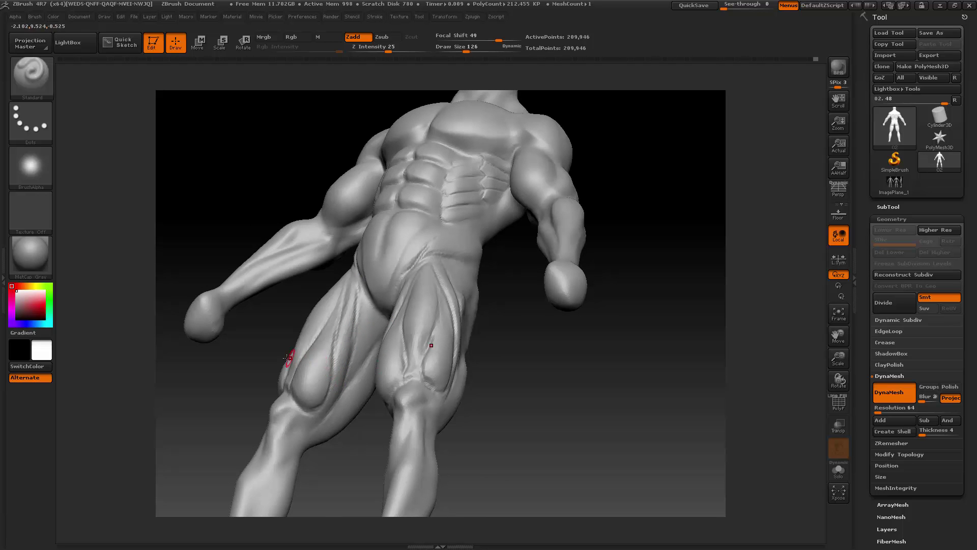
pyautogui.moveTo(227, 356); pyautogui.dragTo(264, 365)
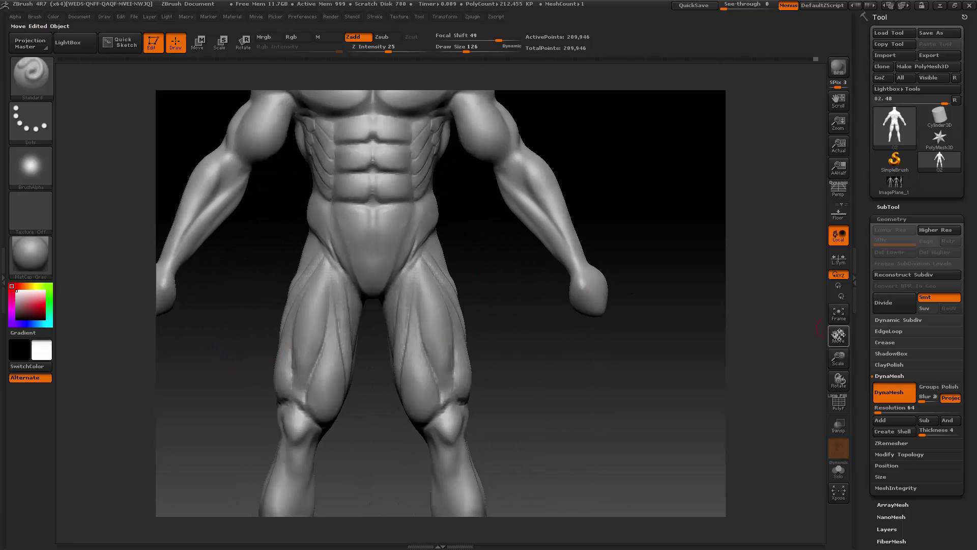
# - Carve the creases around the kneecaps and a shin line running down the front of the lower legs
pyautogui.moveTo(839, 336); pyautogui.dragTo(879, 262)
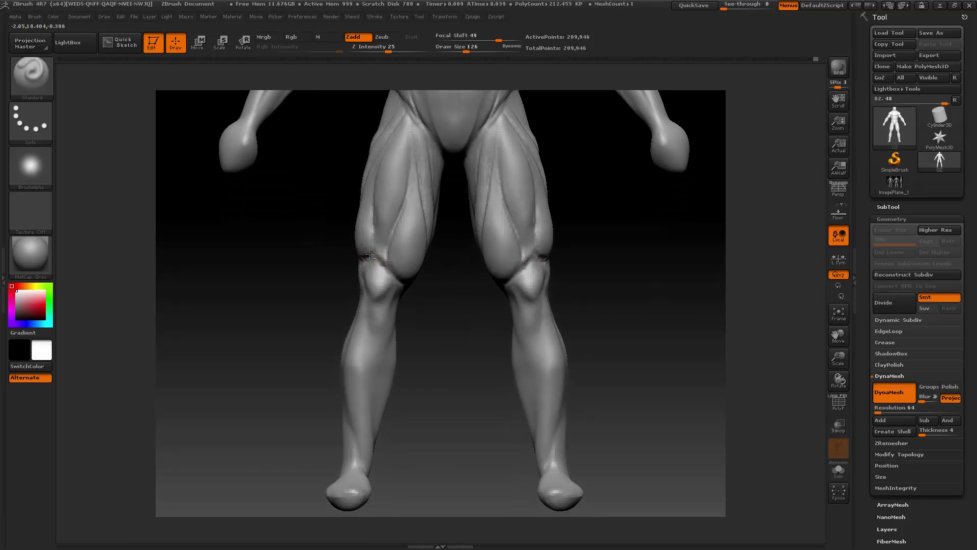
pyautogui.moveTo(375, 257); pyautogui.dragTo(408, 283)
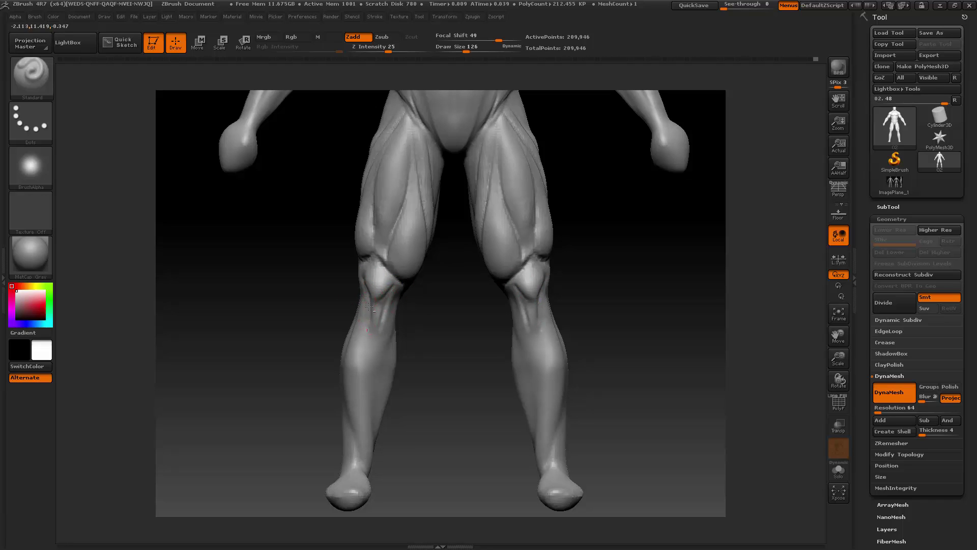
pyautogui.keyDown('alt'); pyautogui.moveTo(370, 315); pyautogui.dragTo(366, 363); pyautogui.keyUp('alt')
pyautogui.moveTo(437, 306); pyautogui.dragTo(426, 289)
pyautogui.keyDown('alt'); pyautogui.moveTo(368, 353); pyautogui.dragTo(371, 422); pyautogui.keyUp('alt')
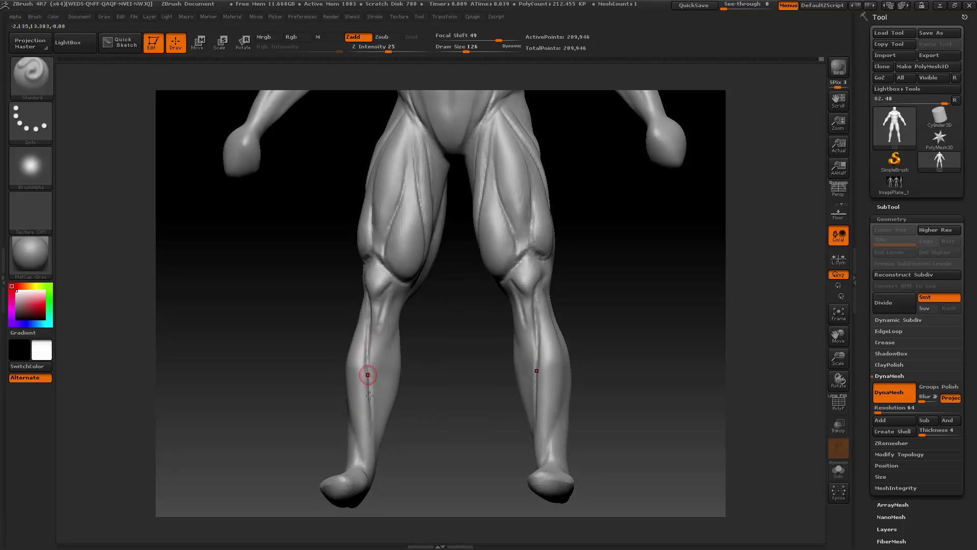
pyautogui.keyDown('alt'); pyautogui.moveTo(367, 376); pyautogui.dragTo(372, 430); pyautogui.keyUp('alt')
# - Carve separation grooves along the outer and inner calf muscles, from below the knees toward the ankles
pyautogui.moveTo(339, 380); pyautogui.dragTo(354, 278)
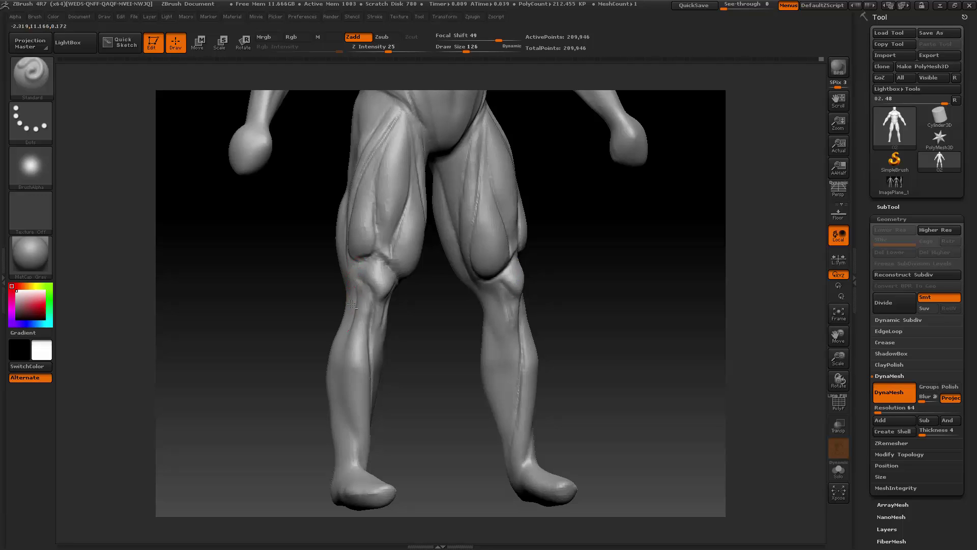
pyautogui.moveTo(347, 321)
pyautogui.keyDown('alt'); pyautogui.mouseDown()
pyautogui.moveTo(340, 376)
pyautogui.moveTo(355, 436)
pyautogui.mouseUp(); pyautogui.keyUp('alt')
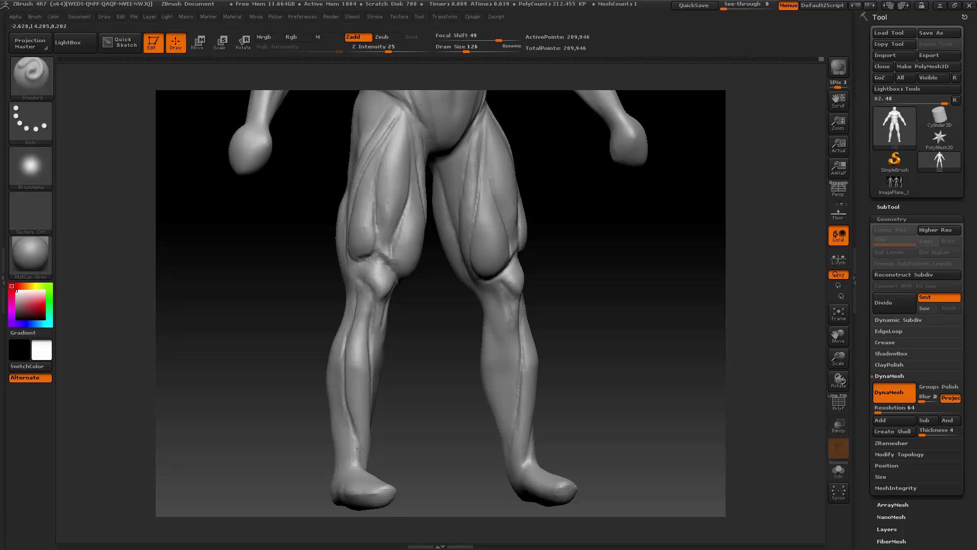
pyautogui.moveTo(495, 408); pyautogui.dragTo(423, 411)
pyautogui.keyDown('alt'); pyautogui.moveTo(359, 440); pyautogui.dragTo(359, 446); pyautogui.keyUp('alt')
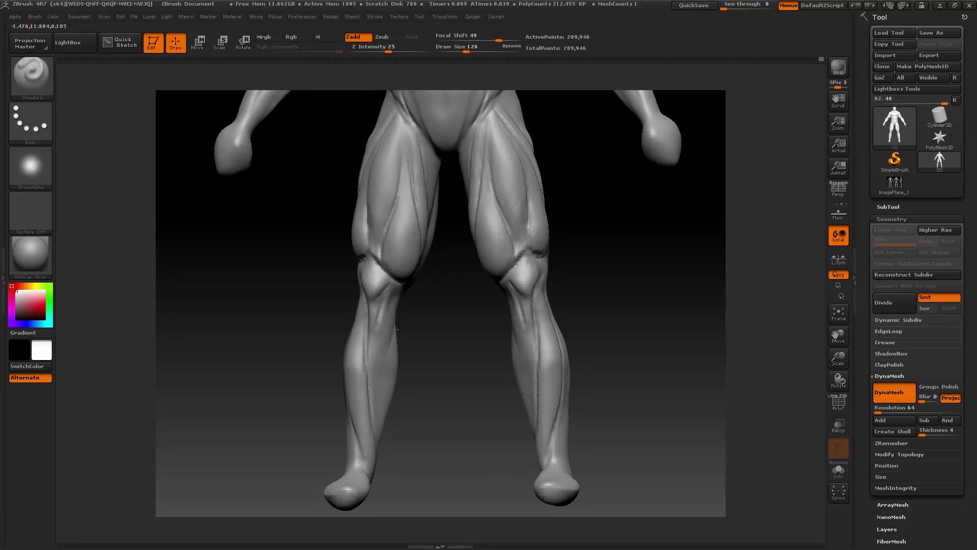
pyautogui.moveTo(394, 329); pyautogui.dragTo(380, 369)
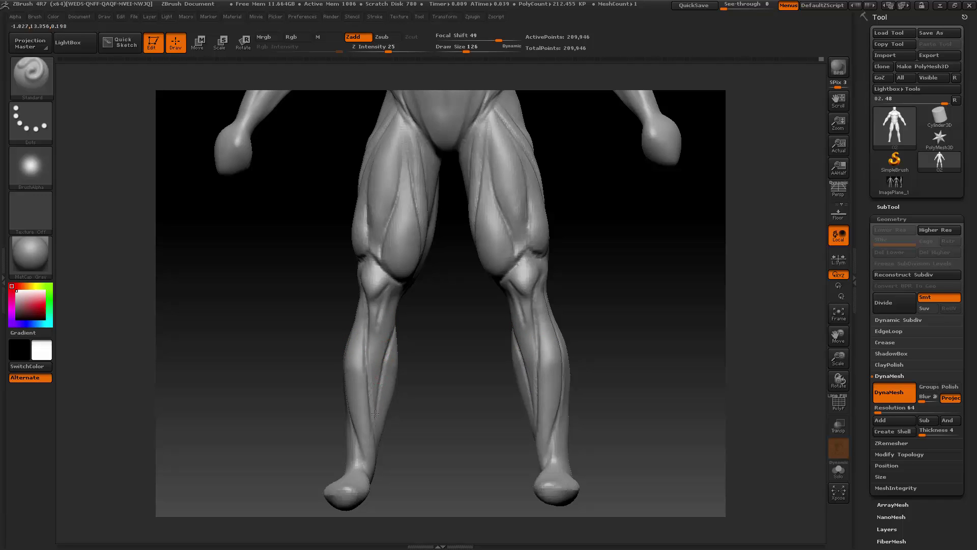
pyautogui.moveTo(427, 313); pyautogui.dragTo(404, 305)
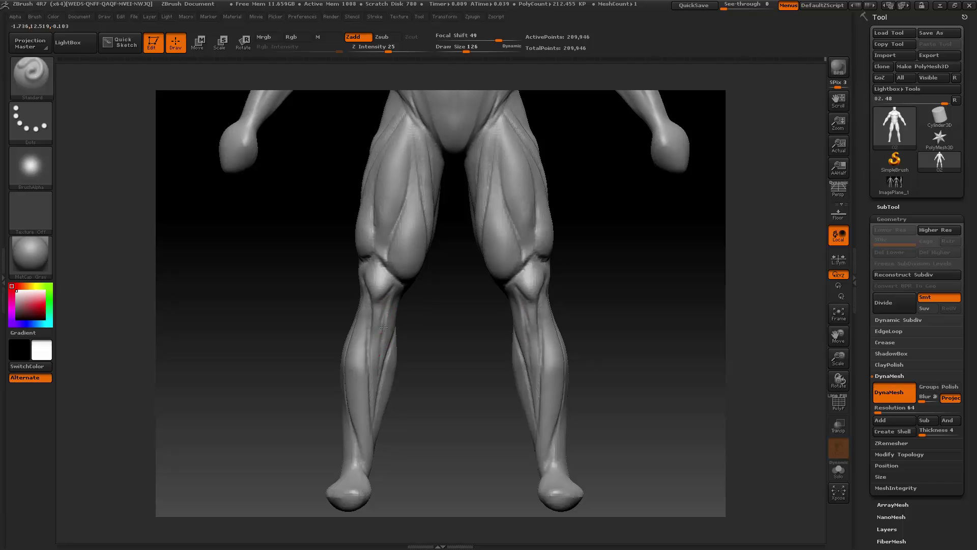
pyautogui.moveTo(418, 325)
pyautogui.mouseDown()
pyautogui.moveTo(451, 313)
pyautogui.moveTo(441, 323)
pyautogui.mouseUp()
# - Carve the gluteal folds under the buttocks and a groove dividing the hamstrings on the back of the thighs
pyautogui.moveTo(599, 246); pyautogui.dragTo(521, 252)
pyautogui.moveTo(839, 336); pyautogui.dragTo(909, 373)
pyautogui.moveTo(460, 247)
pyautogui.mouseDown()
pyautogui.moveTo(459, 223)
pyautogui.moveTo(389, 255)
pyautogui.mouseUp()
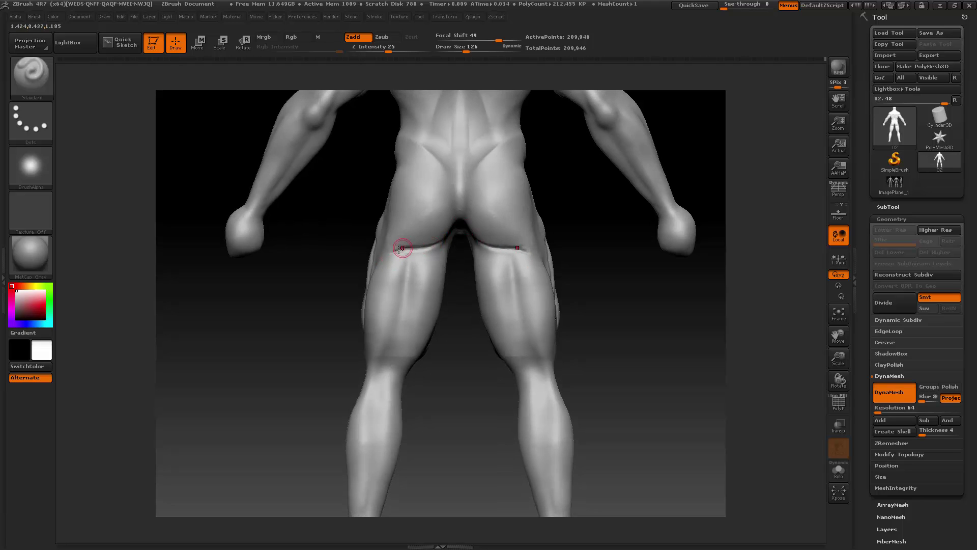
pyautogui.moveTo(552, 213); pyautogui.dragTo(554, 225)
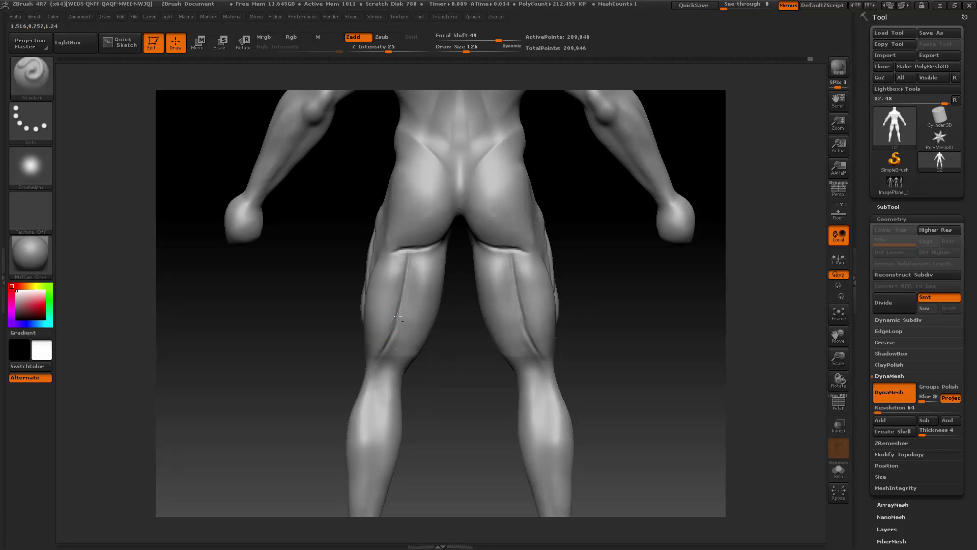
# - Extend the hamstring grooves behind the knees and carve the calf division down to a forked line above the Achilles tendon
pyautogui.keyDown('alt'); pyautogui.moveTo(399, 308); pyautogui.dragTo(397, 373); pyautogui.keyUp('alt')
pyautogui.keyDown('alt'); pyautogui.moveTo(397, 326); pyautogui.dragTo(377, 439); pyautogui.keyUp('alt')
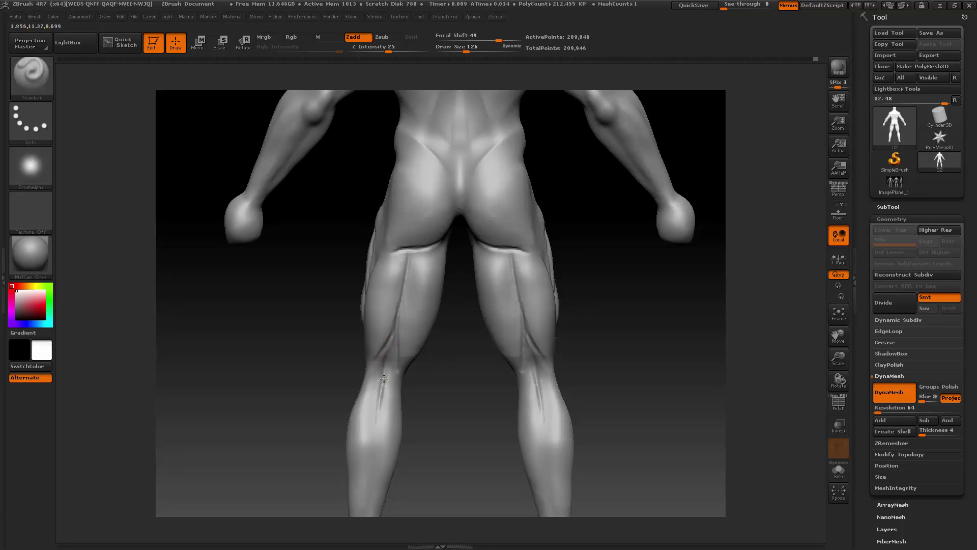
pyautogui.keyDown('alt'); pyautogui.moveTo(377, 399); pyautogui.dragTo(374, 423); pyautogui.keyUp('alt')
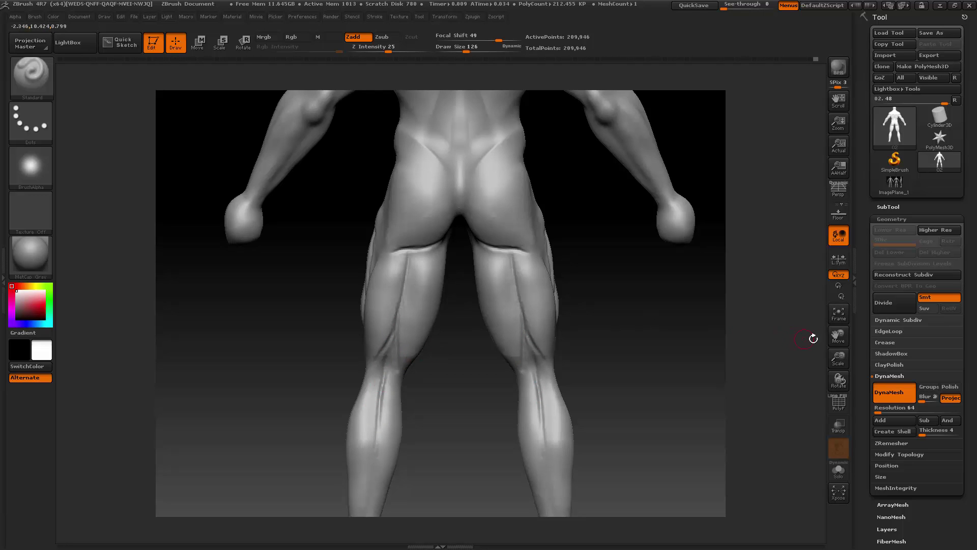
pyautogui.moveTo(839, 334); pyautogui.dragTo(838, 241)
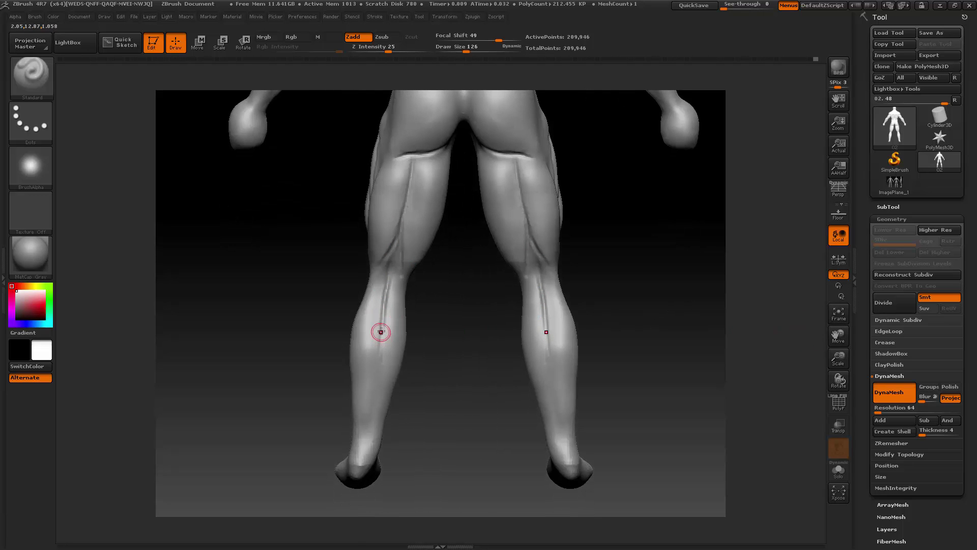
pyautogui.keyDown('alt'); pyautogui.moveTo(380, 352); pyautogui.dragTo(377, 366); pyautogui.keyUp('alt')
pyautogui.keyDown('alt'); pyautogui.moveTo(383, 341); pyautogui.dragTo(370, 401); pyautogui.keyUp('alt')
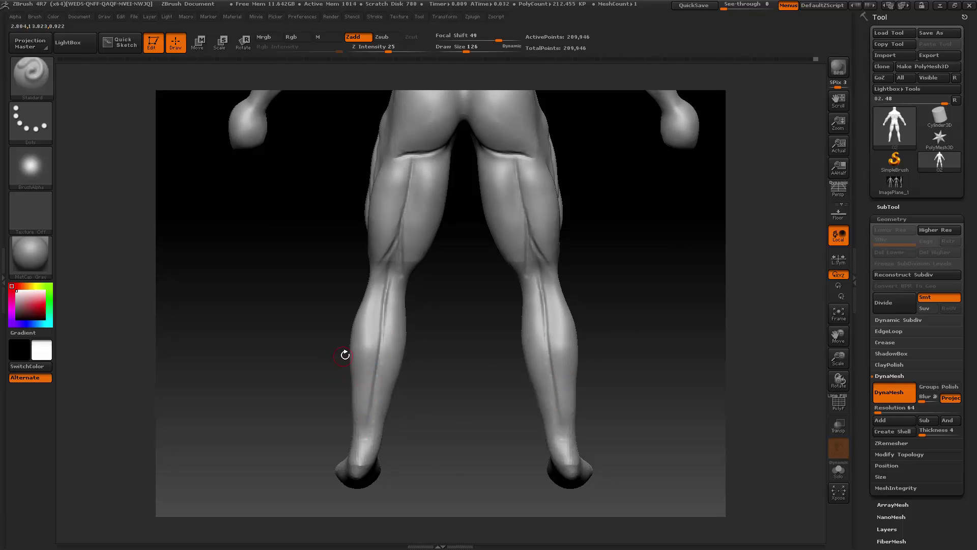
pyautogui.moveTo(377, 336); pyautogui.dragTo(370, 400)
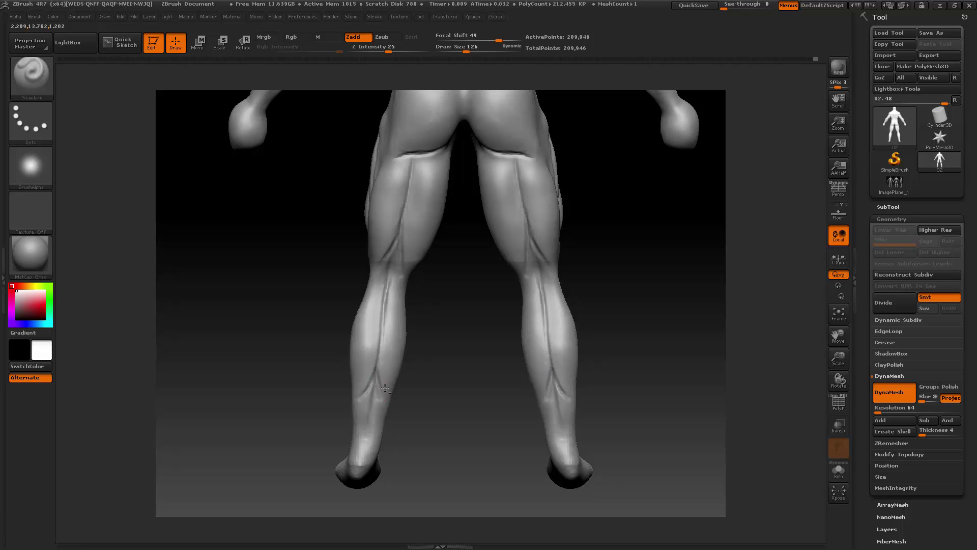
# - Build up the outer hamstrings with the ClayBuildup brush at draw size 257 and smooth the surface
pyautogui.click(33, 75)
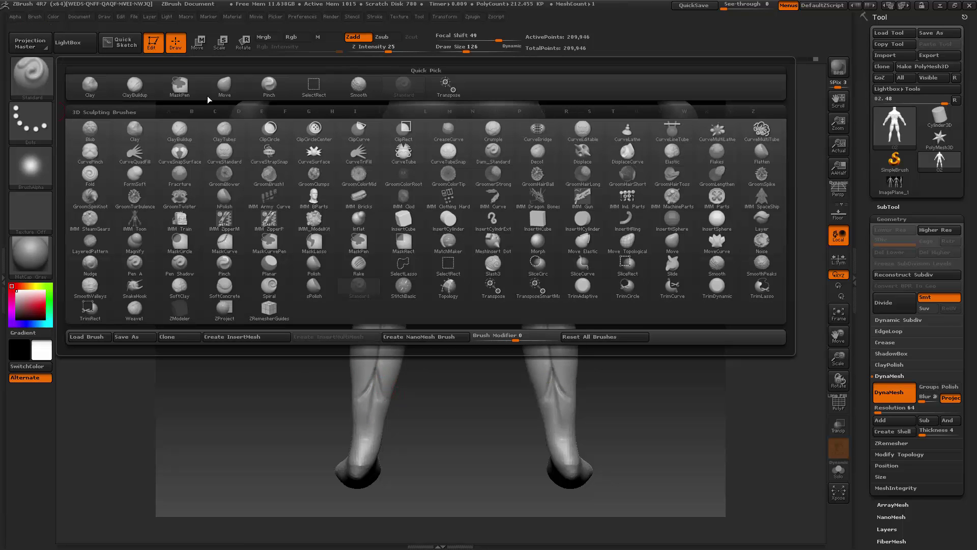
pyautogui.click(132, 90)
pyautogui.press('space')
pyautogui.moveTo(345, 247); pyautogui.dragTo(356, 247)
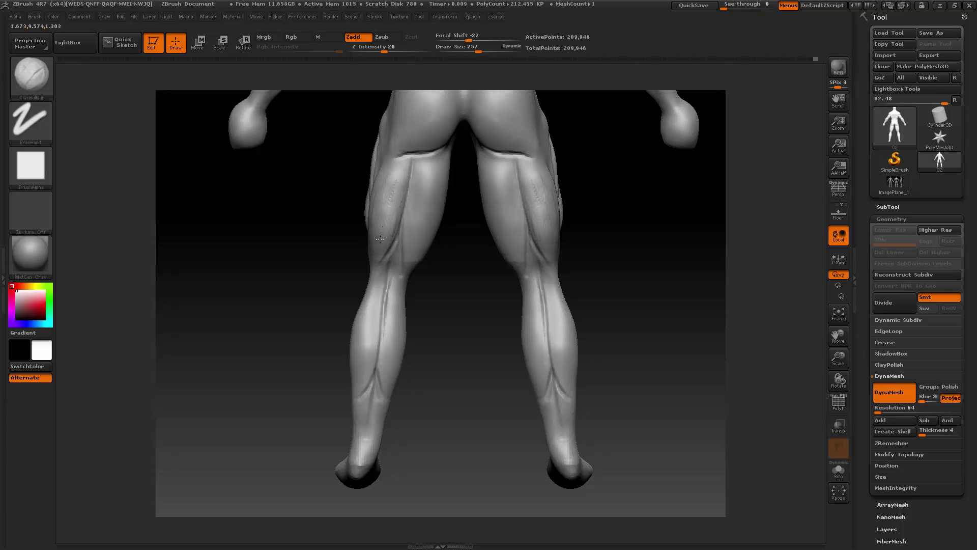
pyautogui.press('shift')
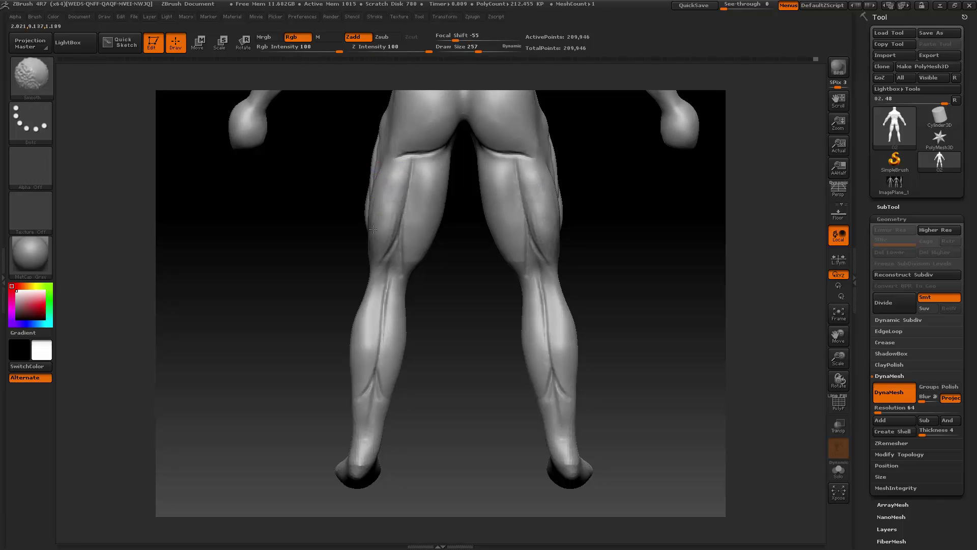
# - Add clay volume to the inner hamstrings on the back of the thighs and smooth the strokes
pyautogui.moveTo(454, 239); pyautogui.dragTo(414, 163)
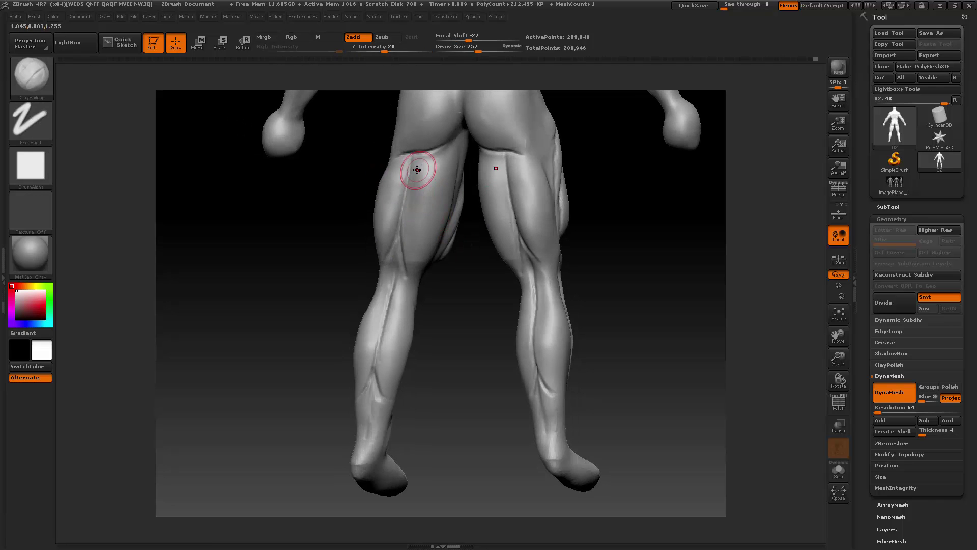
pyautogui.moveTo(412, 220); pyautogui.dragTo(416, 209)
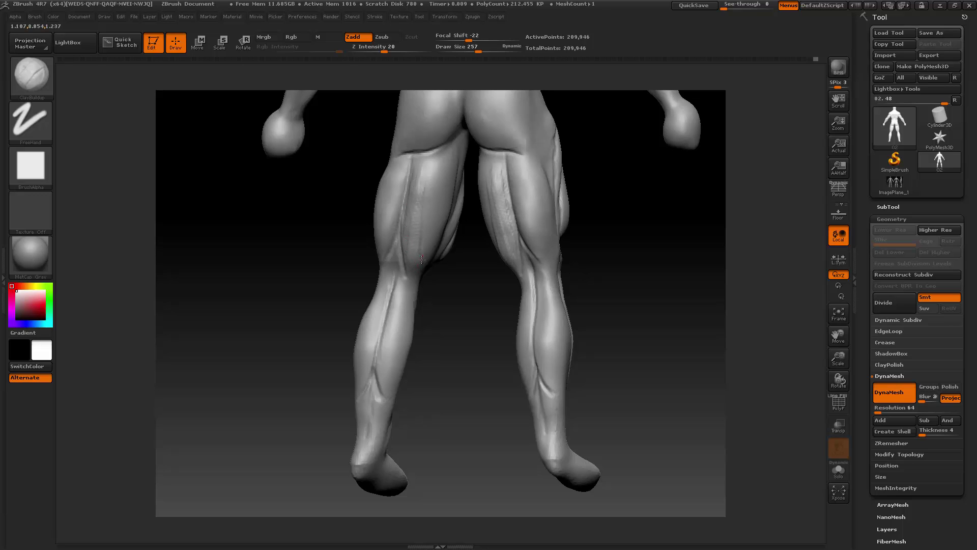
pyautogui.moveTo(447, 284); pyautogui.dragTo(436, 203)
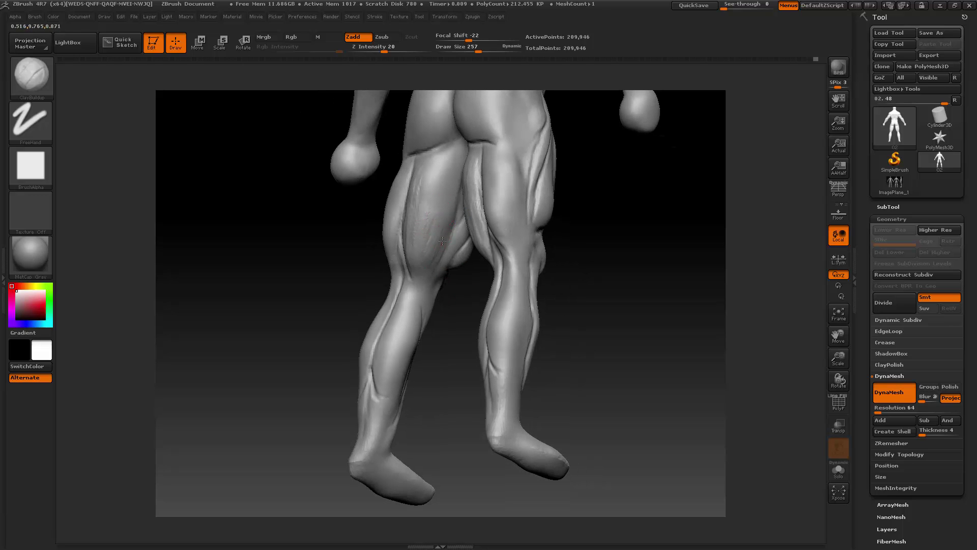
pyautogui.moveTo(443, 241); pyautogui.dragTo(427, 269)
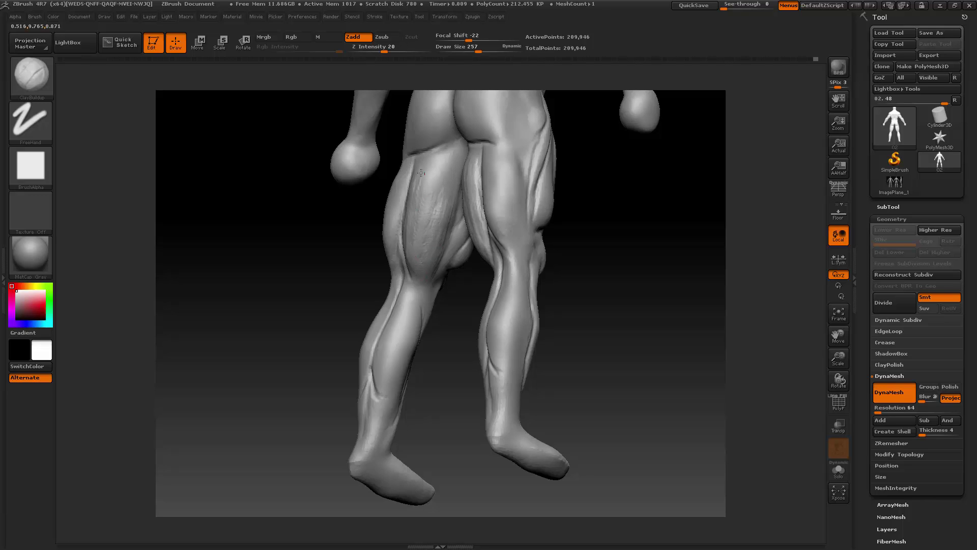
pyautogui.keyDown('shift'); pyautogui.moveTo(427, 179); pyautogui.dragTo(413, 257); pyautogui.keyUp('shift')
pyautogui.keyDown('shift'); pyautogui.moveTo(451, 192); pyautogui.dragTo(420, 266); pyautogui.keyUp('shift')
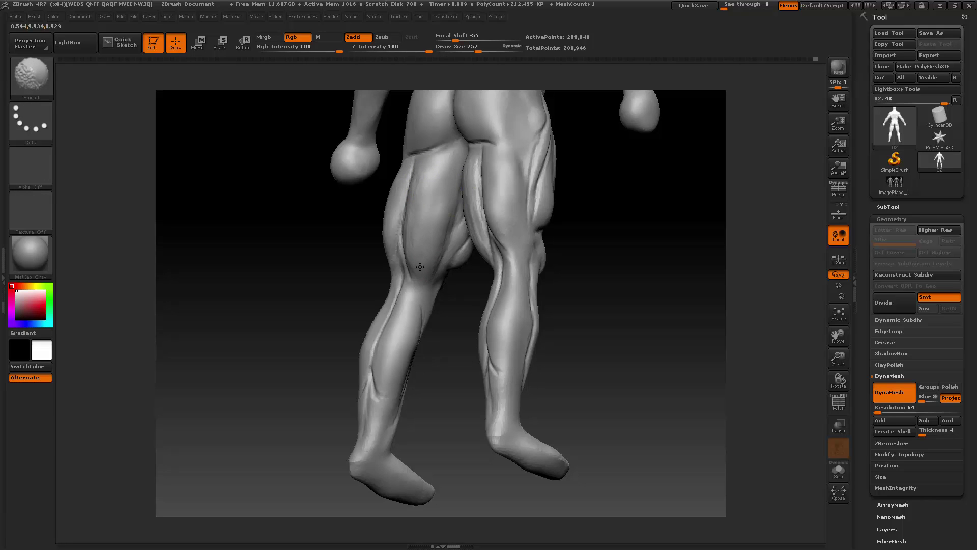
# - Build up the backs of the knees and outer calf muscles at draw size 220, smoothing the strokes
pyautogui.moveTo(331, 266)
pyautogui.keyDown('shift'); pyautogui.mouseDown()
pyautogui.moveTo(338, 275)
pyautogui.moveTo(387, 265)
pyautogui.mouseUp(); pyautogui.keyUp('shift')
pyautogui.press('space')
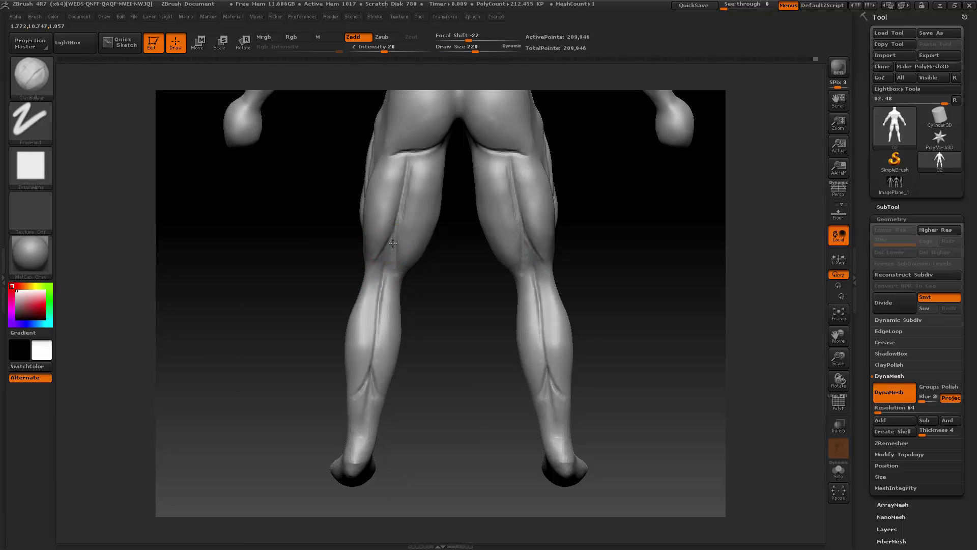
pyautogui.moveTo(382, 267); pyautogui.dragTo(362, 345)
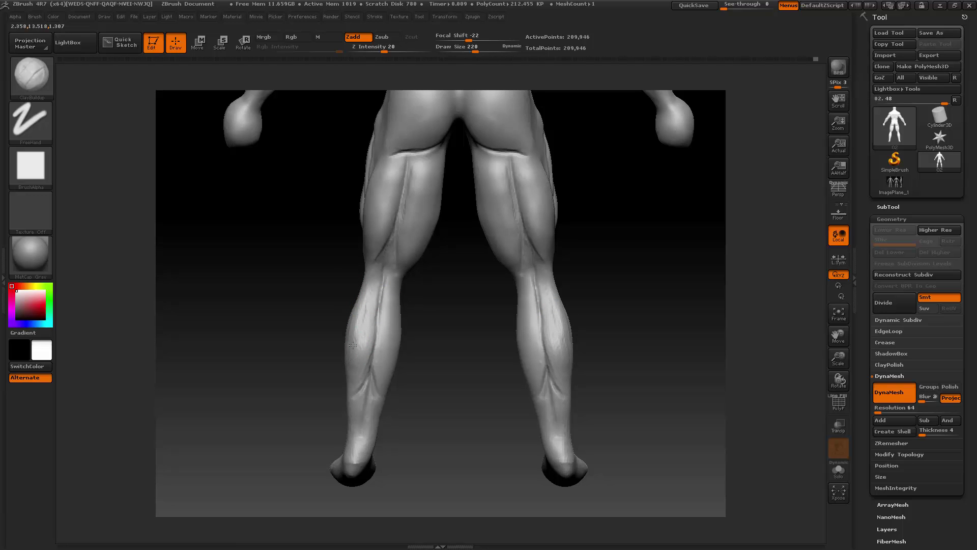
pyautogui.moveTo(219, 345)
pyautogui.mouseDown()
pyautogui.moveTo(345, 336)
pyautogui.moveTo(342, 371)
pyautogui.mouseUp()
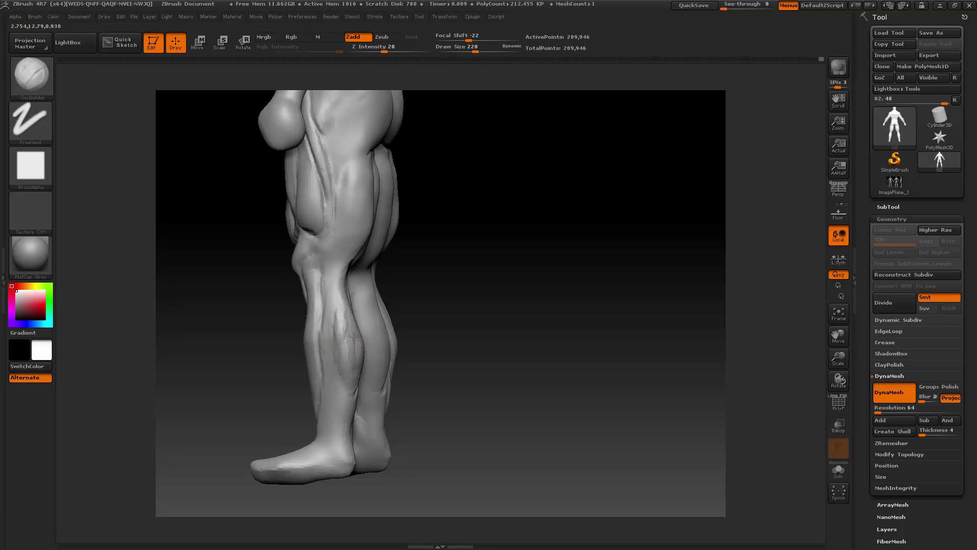
pyautogui.press('shift')
pyautogui.moveTo(351, 338); pyautogui.dragTo(357, 362)
pyautogui.moveTo(433, 284)
pyautogui.mouseDown()
pyautogui.moveTo(349, 295)
pyautogui.moveTo(360, 296)
pyautogui.moveTo(351, 311)
pyautogui.moveTo(350, 291)
pyautogui.moveTo(363, 344)
pyautogui.moveTo(350, 319)
pyautogui.mouseUp()
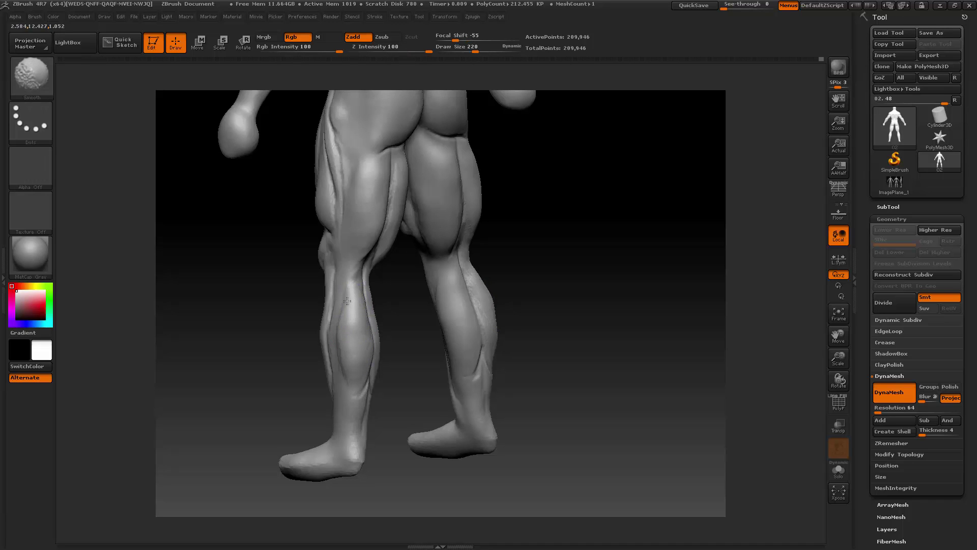
# - Build up the calf muscles along their central groove with the ClayBuildup brush at draw size 257 and smooth the strokes
pyautogui.moveTo(529, 326)
pyautogui.mouseDown()
pyautogui.moveTo(397, 311)
pyautogui.moveTo(403, 300)
pyautogui.moveTo(389, 305)
pyautogui.moveTo(389, 334)
pyautogui.moveTo(375, 289)
pyautogui.moveTo(379, 359)
pyautogui.moveTo(393, 330)
pyautogui.mouseUp()
pyautogui.press('space')
pyautogui.moveTo(387, 306)
pyautogui.mouseDown()
pyautogui.moveTo(395, 351)
pyautogui.moveTo(376, 364)
pyautogui.moveTo(401, 349)
pyautogui.moveTo(387, 346)
pyautogui.moveTo(380, 305)
pyautogui.moveTo(373, 319)
pyautogui.moveTo(386, 319)
pyautogui.moveTo(395, 333)
pyautogui.mouseUp()
pyautogui.moveTo(422, 302); pyautogui.dragTo(448, 304)
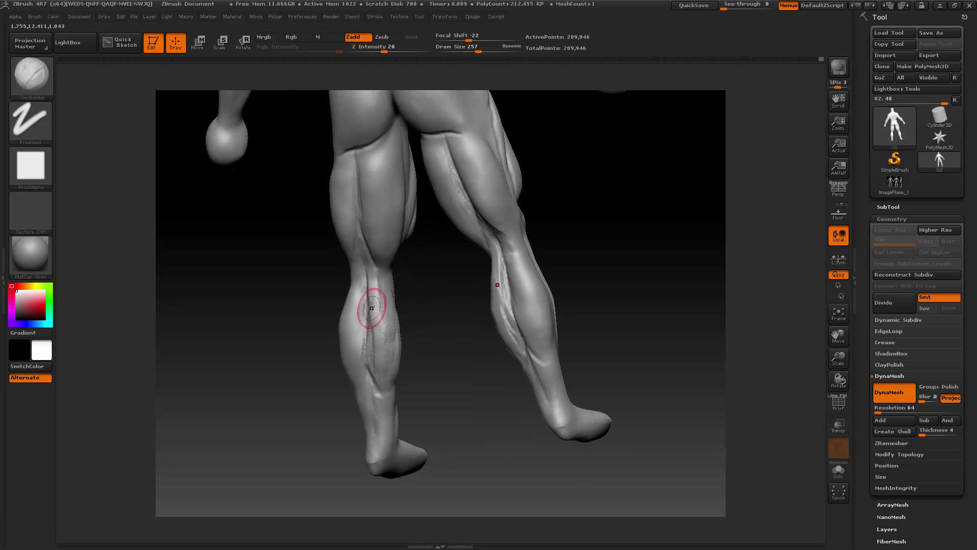
pyautogui.moveTo(371, 307)
pyautogui.mouseDown()
pyautogui.moveTo(370, 357)
pyautogui.moveTo(376, 284)
pyautogui.mouseUp()
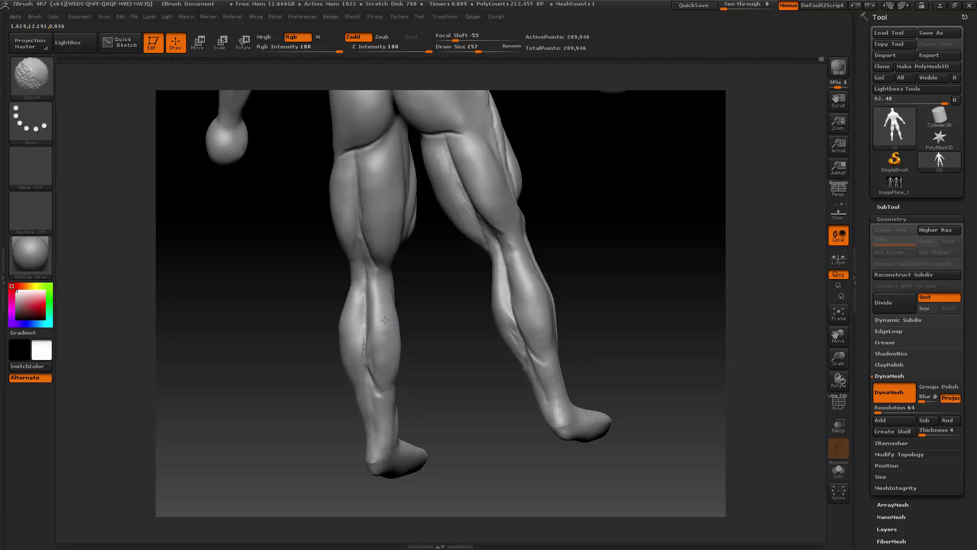
pyautogui.keyDown('shift'); pyautogui.moveTo(378, 358); pyautogui.dragTo(382, 366); pyautogui.keyUp('shift')
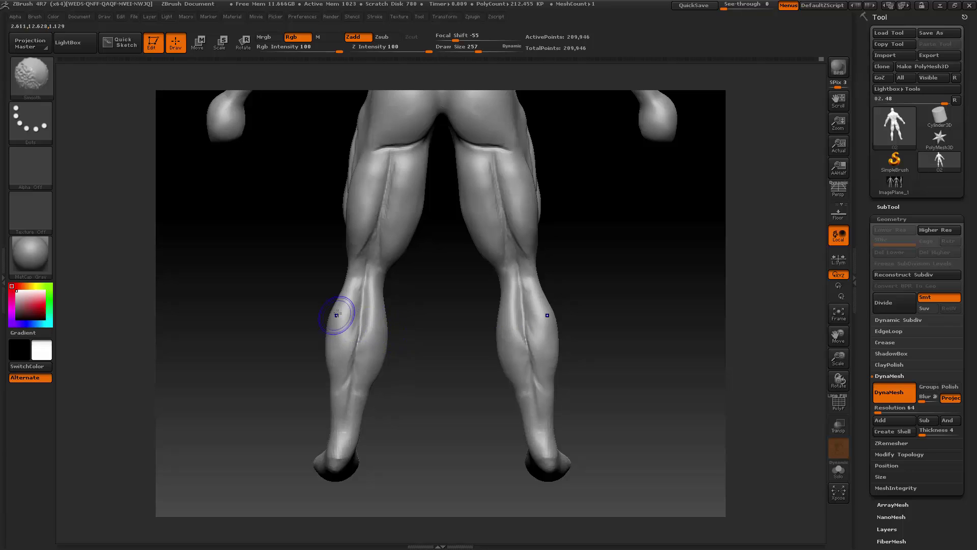
# - Smooth the outer and inner contours of the calves, working from the back and front of the legs
pyautogui.press('shift')
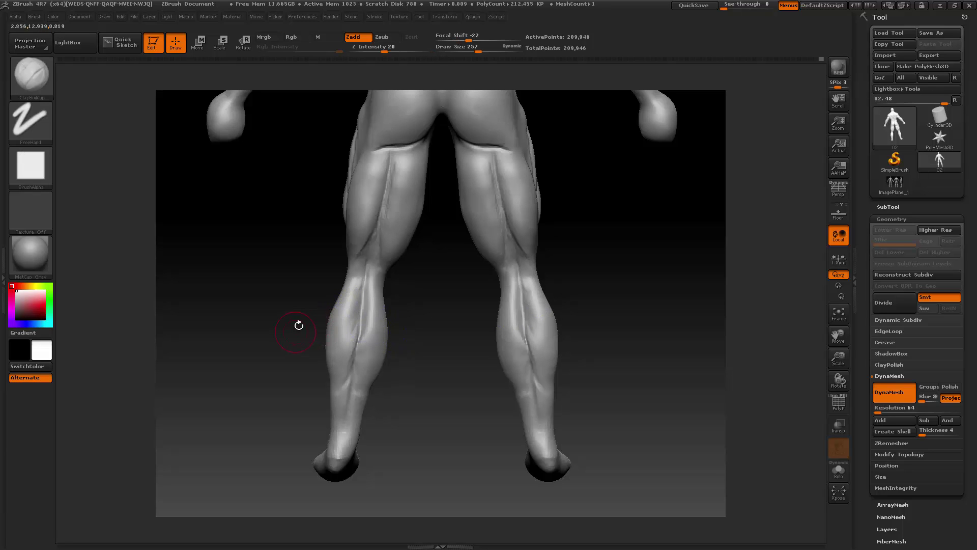
pyautogui.press('shift')
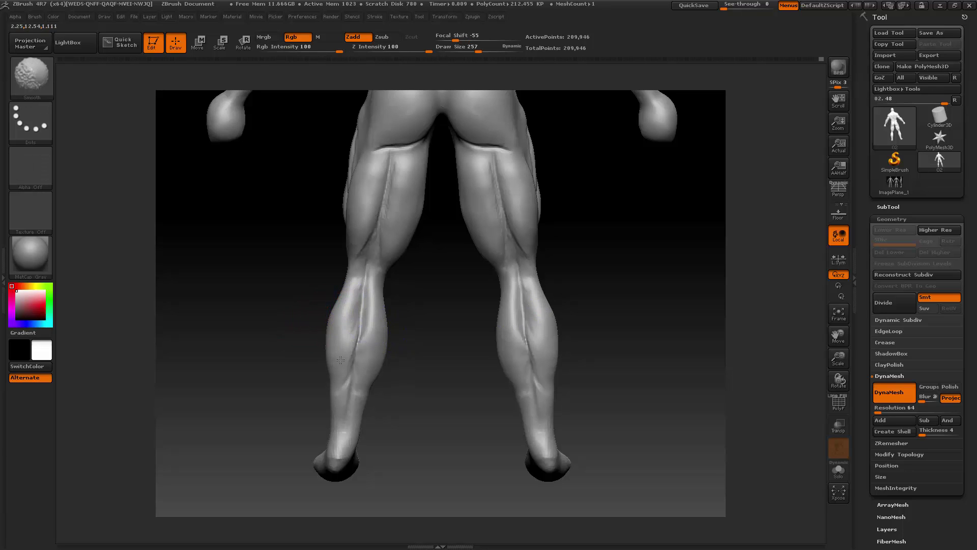
pyautogui.moveTo(317, 382); pyautogui.dragTo(458, 305)
pyautogui.press('shift')
pyautogui.press('shift')
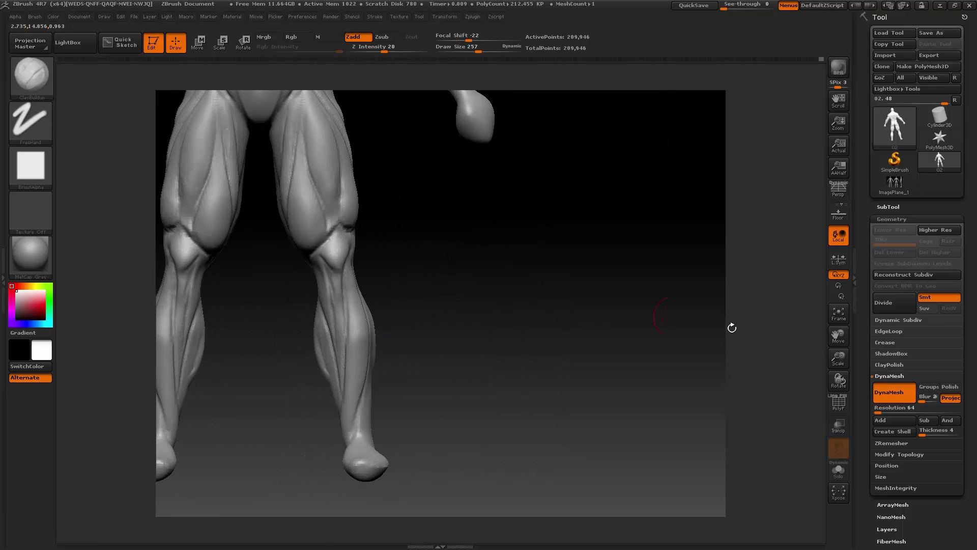
pyautogui.moveTo(836, 341); pyautogui.dragTo(970, 342)
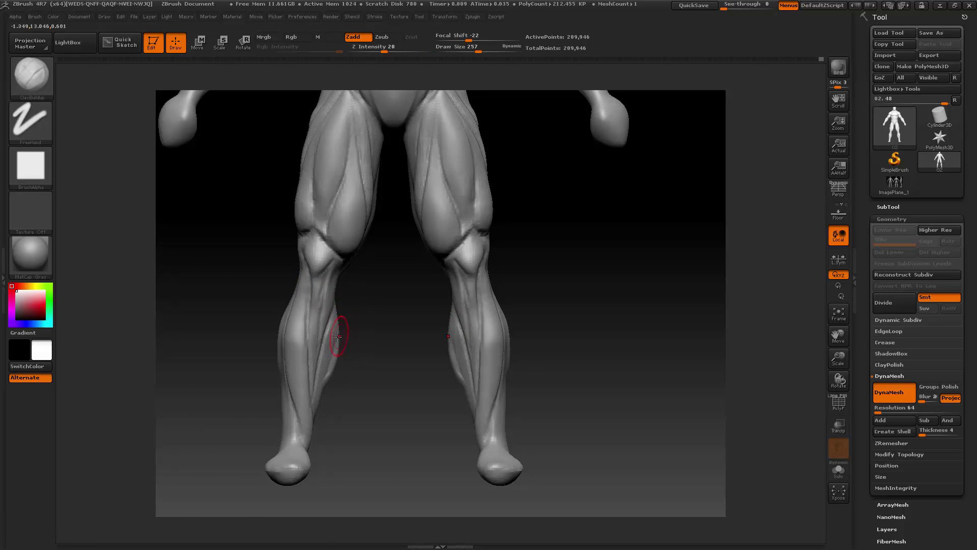
pyautogui.press('shift')
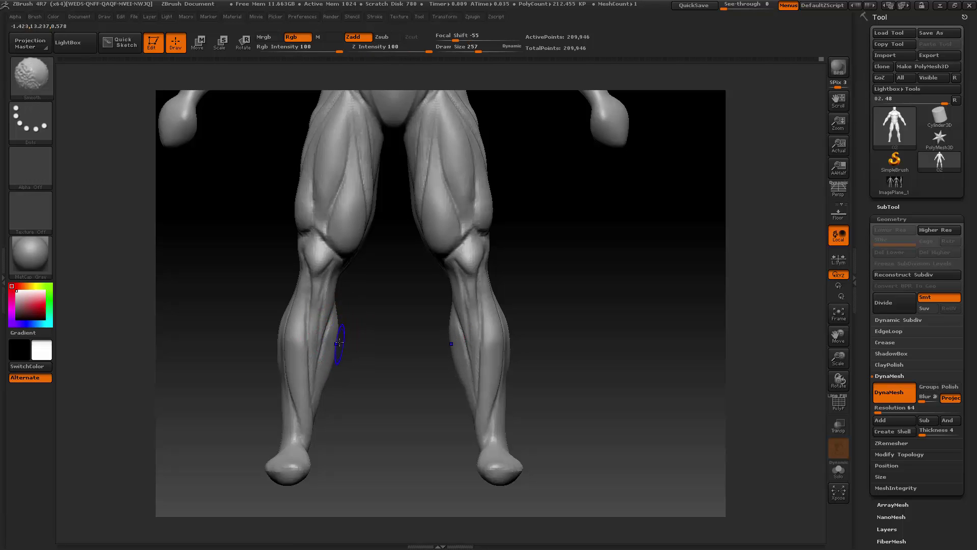
pyautogui.moveTo(458, 356); pyautogui.dragTo(298, 330)
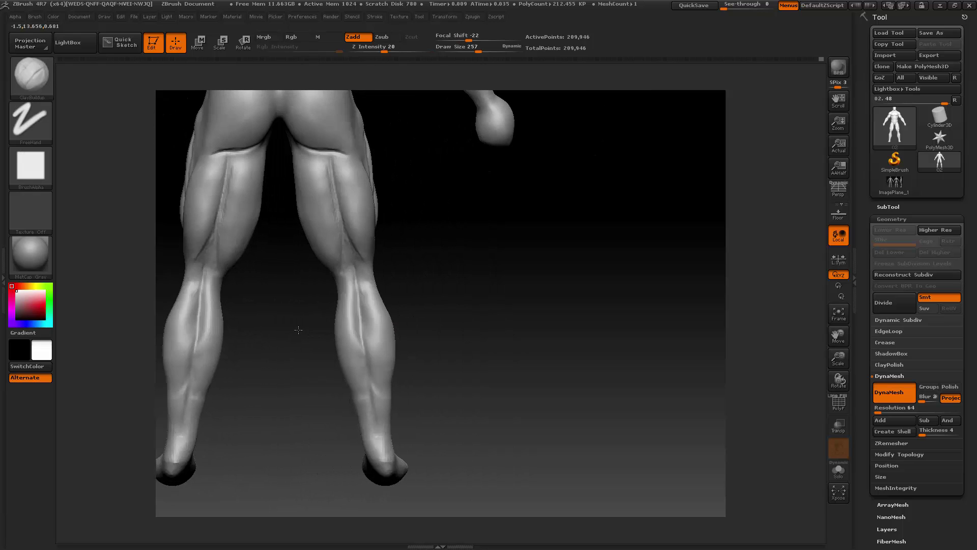
# - Build up the Achilles tendons from the calf fork to the heels with ClayBuildup at draw size 226 and smooth them
pyautogui.press('shift')
pyautogui.moveTo(836, 337); pyautogui.dragTo(888, 311)
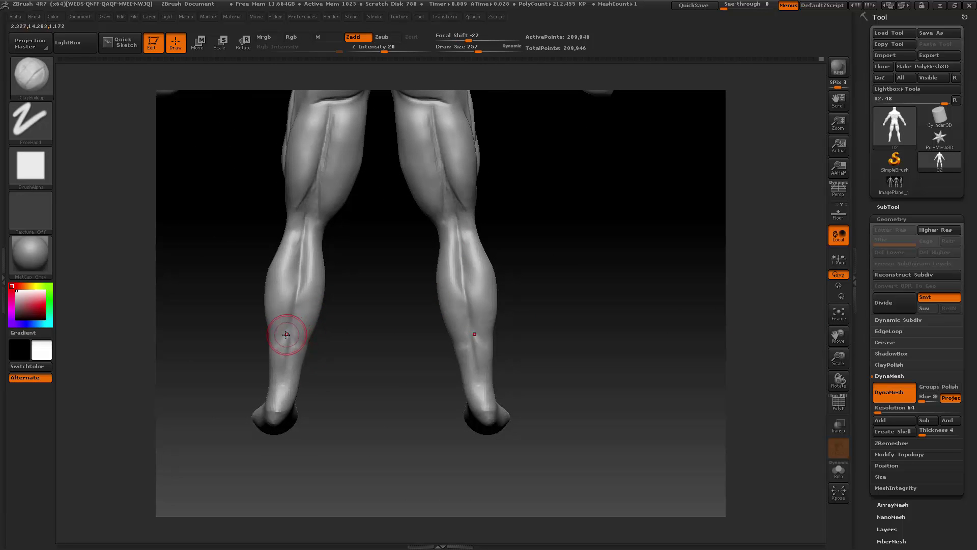
pyautogui.press('space')
pyautogui.moveTo(289, 333); pyautogui.dragTo(282, 334)
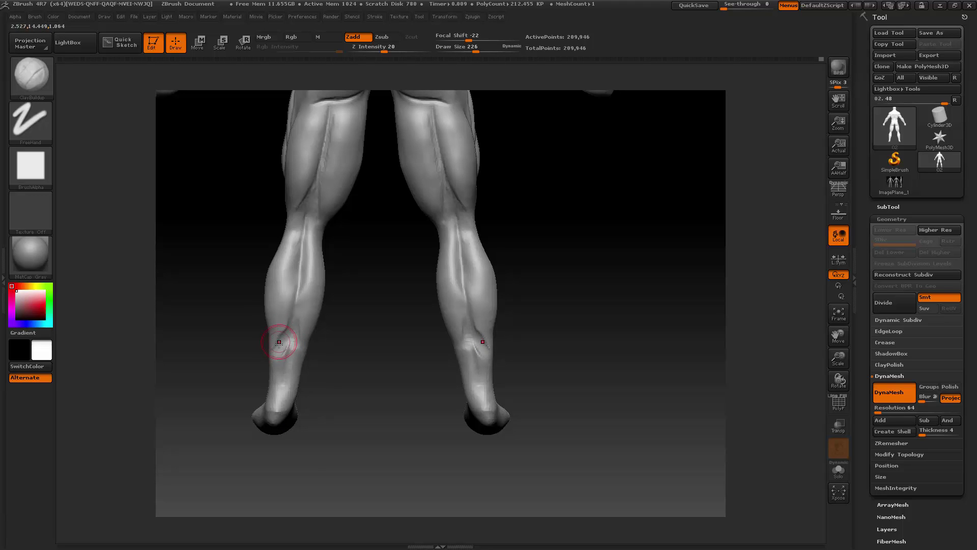
pyautogui.moveTo(293, 346)
pyautogui.mouseDown()
pyautogui.moveTo(279, 422)
pyautogui.moveTo(292, 340)
pyautogui.mouseUp()
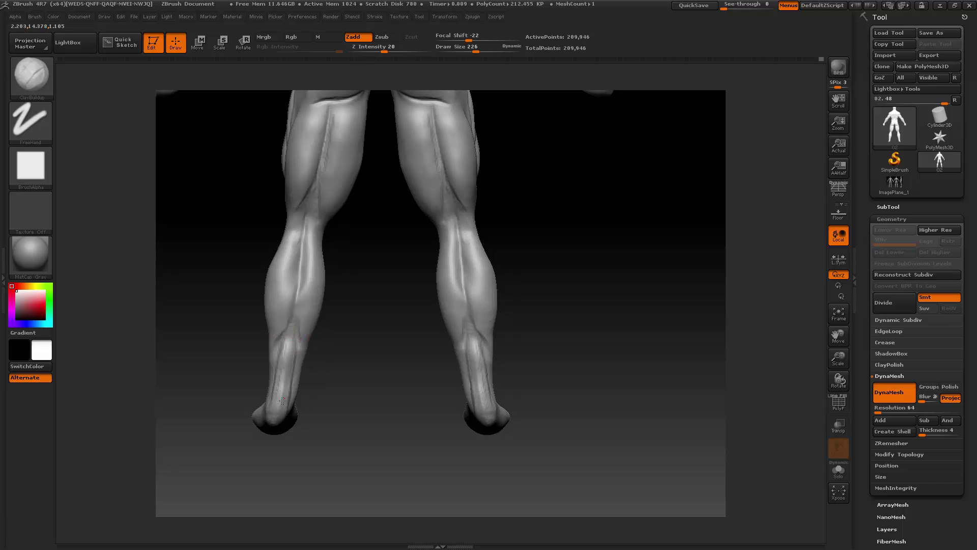
pyautogui.moveTo(278, 378)
pyautogui.mouseDown()
pyautogui.moveTo(280, 391)
pyautogui.moveTo(329, 337)
pyautogui.moveTo(277, 350)
pyautogui.mouseUp()
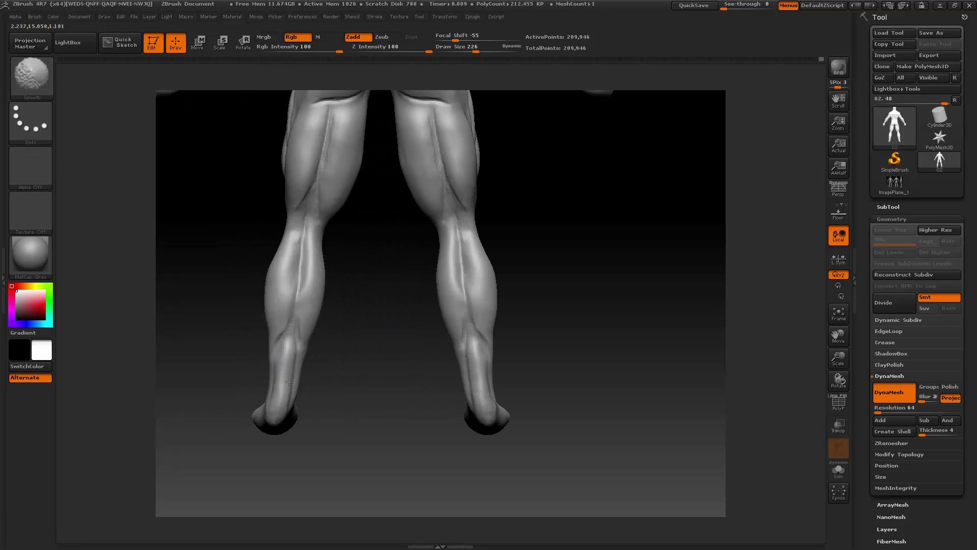
pyautogui.moveTo(289, 381)
pyautogui.keyDown('shift'); pyautogui.mouseDown()
pyautogui.moveTo(277, 375)
pyautogui.moveTo(275, 397)
pyautogui.mouseUp(); pyautogui.keyUp('shift')
# - Sharpen the gluteal folds beneath the buttocks using the Pinch brush at draw size 192
pyautogui.click(38, 79)
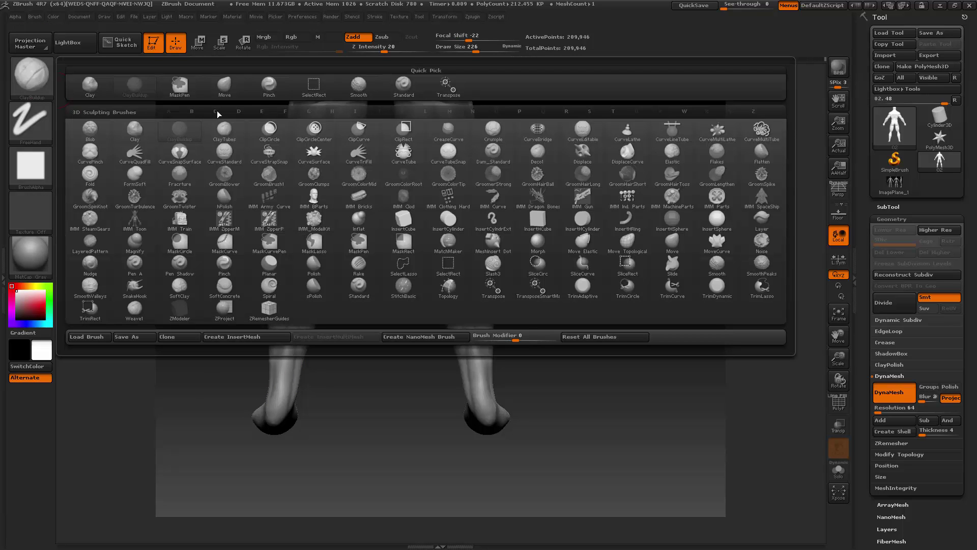
pyautogui.click(272, 94)
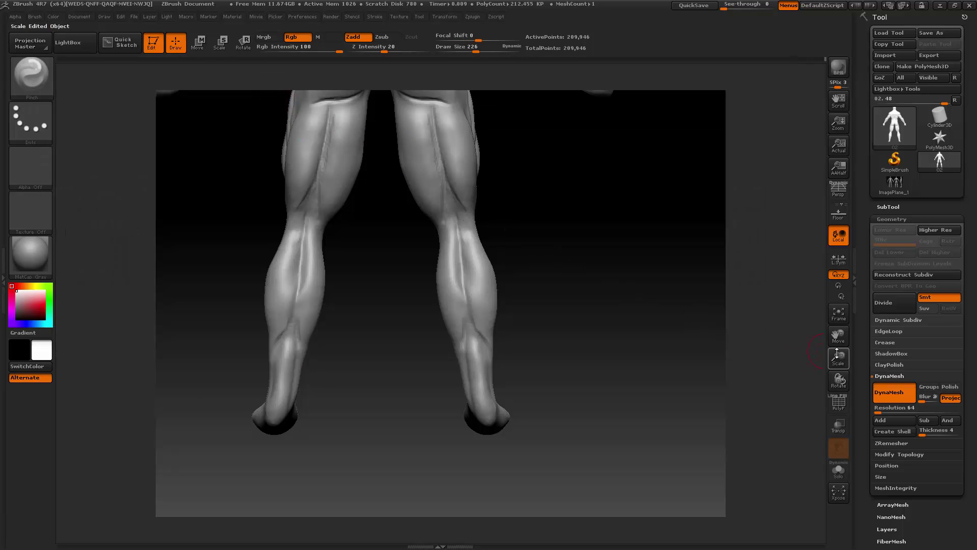
pyautogui.moveTo(838, 353); pyautogui.dragTo(709, 343)
pyautogui.press('space')
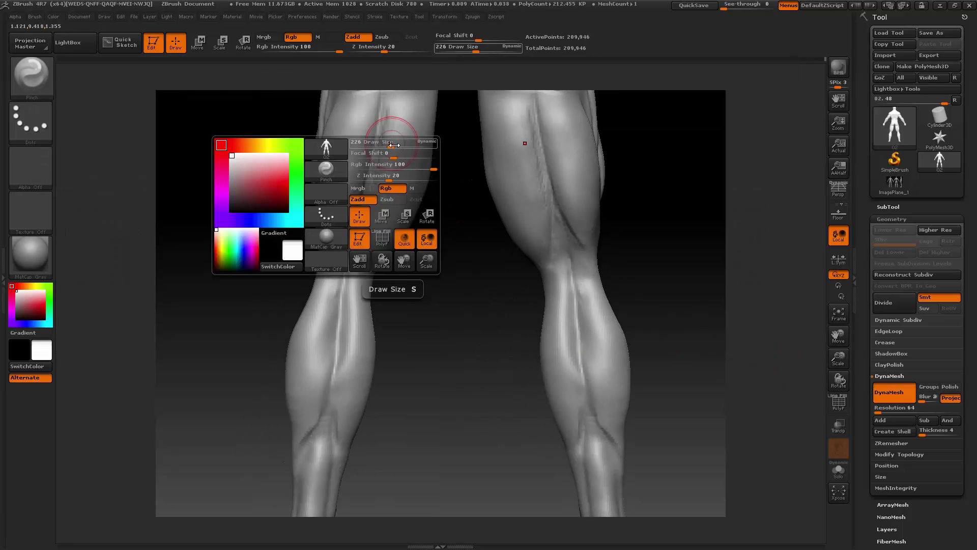
pyautogui.moveTo(394, 146); pyautogui.dragTo(390, 146)
pyautogui.moveTo(829, 333); pyautogui.dragTo(830, 483)
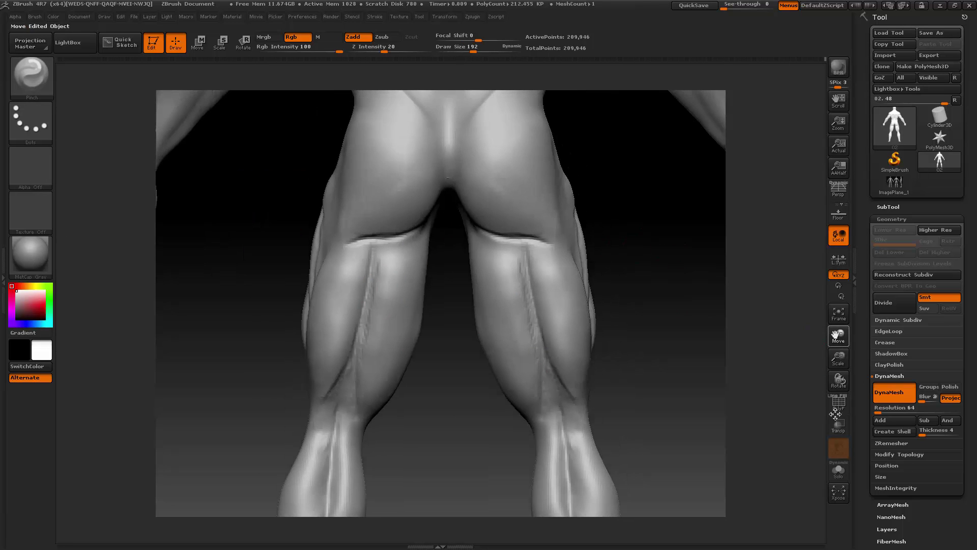
pyautogui.moveTo(408, 240); pyautogui.dragTo(419, 219)
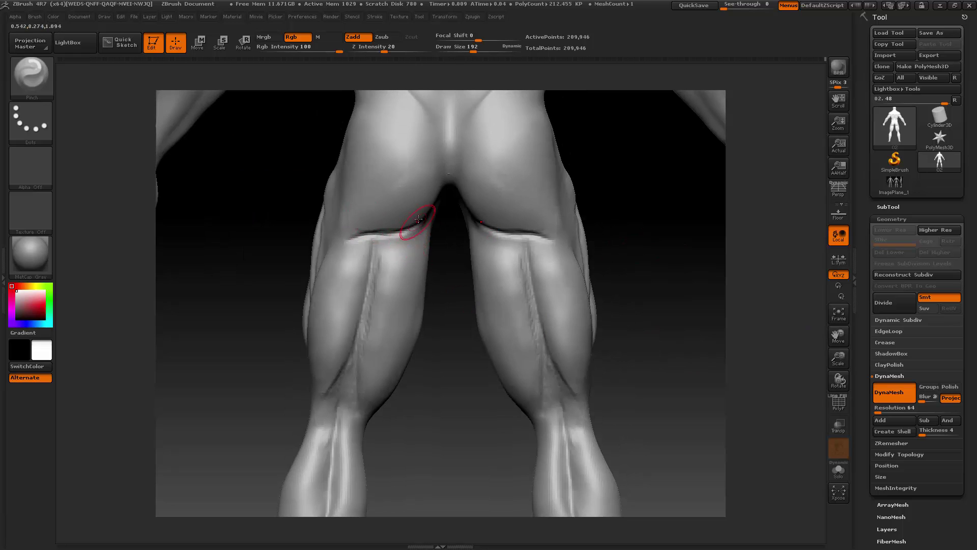
# - Pinch the gluteal cleft at draw size 244, refine the buttock folds at draw size 140 and soften their outer ends
pyautogui.moveTo(445, 252)
pyautogui.mouseDown()
pyautogui.moveTo(414, 207)
pyautogui.moveTo(415, 185)
pyautogui.mouseUp()
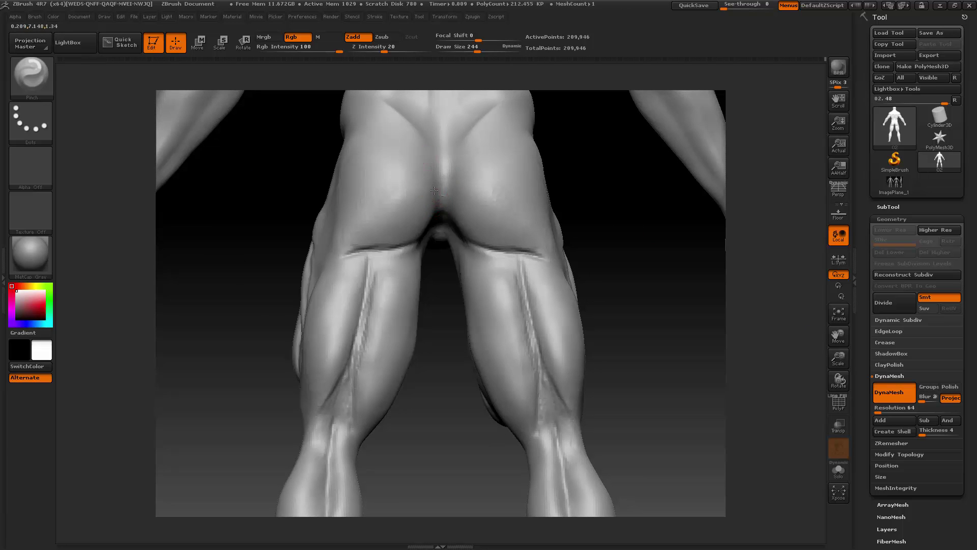
pyautogui.moveTo(390, 241)
pyautogui.mouseDown()
pyautogui.moveTo(364, 249)
pyautogui.moveTo(407, 247)
pyautogui.mouseUp()
pyautogui.press('s')
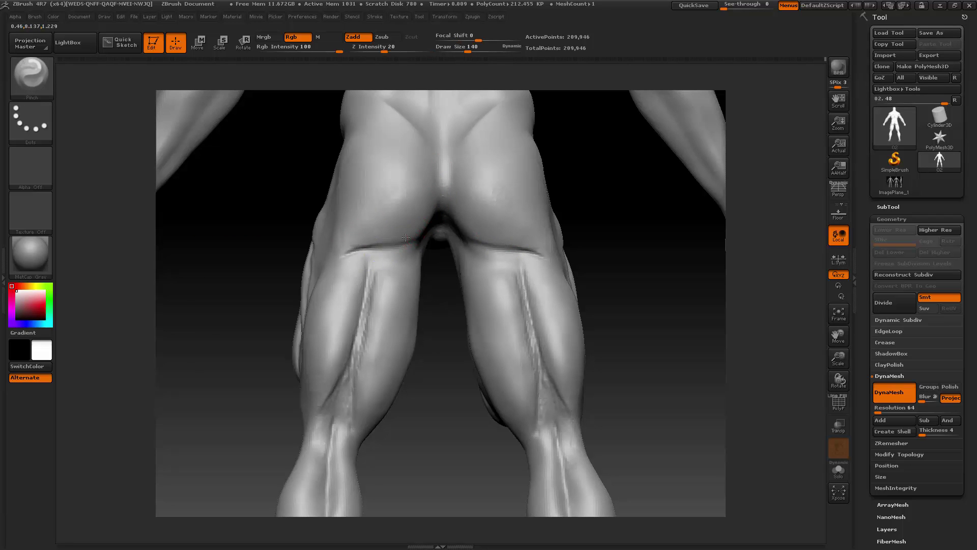
pyautogui.press('shift')
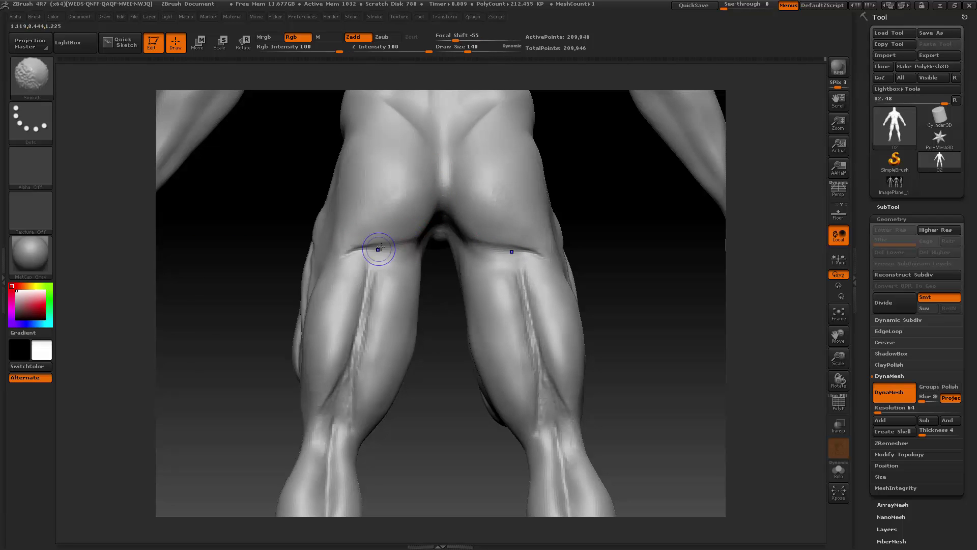
# - Tighten the grooves dividing the hamstrings with the Pinch brush at draw size 160 and smooth their rough edges
pyautogui.press('space')
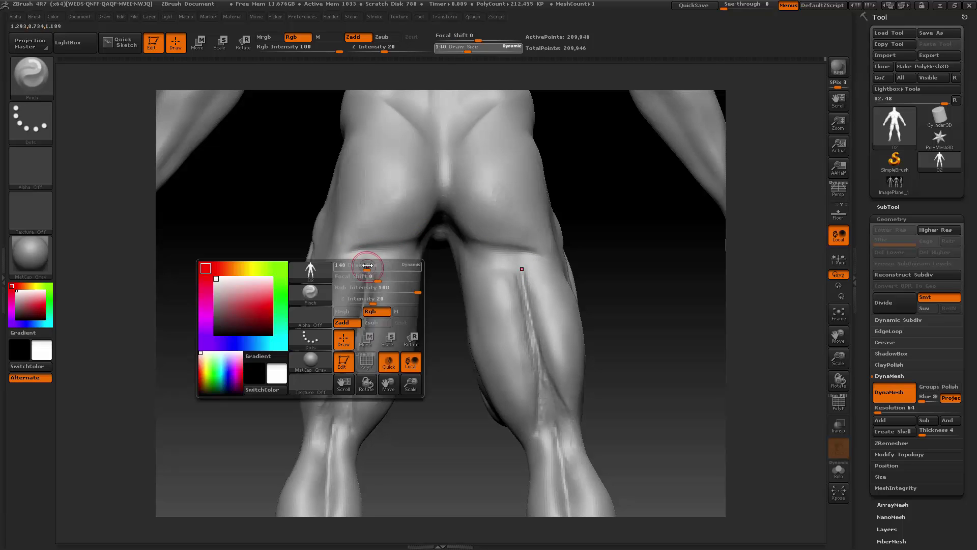
pyautogui.moveTo(367, 265); pyautogui.dragTo(371, 265)
pyautogui.moveTo(353, 323); pyautogui.dragTo(333, 371)
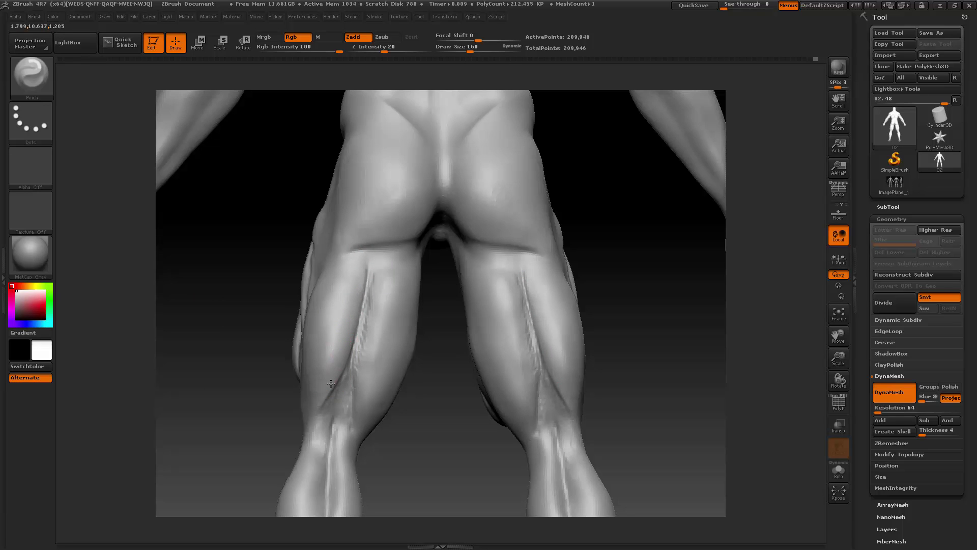
pyautogui.moveTo(379, 269); pyautogui.dragTo(359, 377)
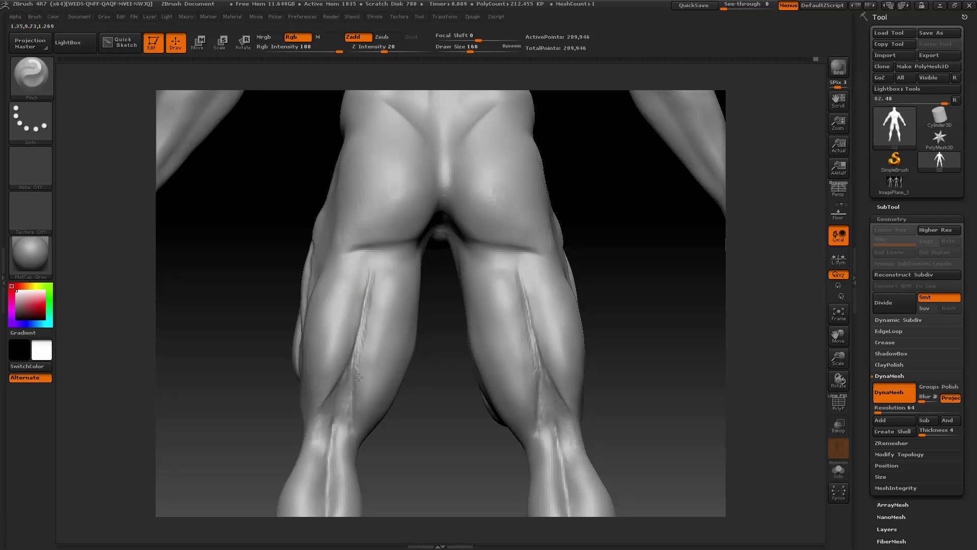
pyautogui.press('shift')
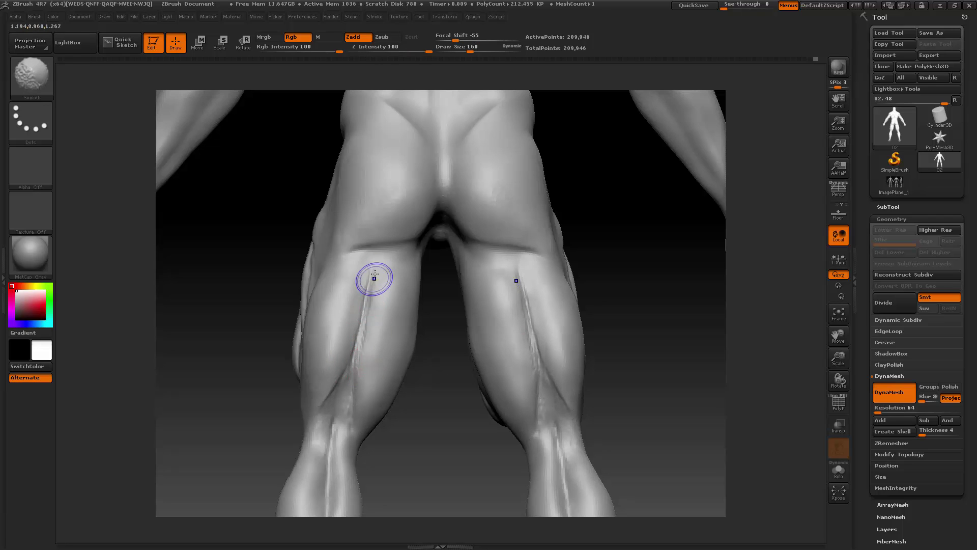
pyautogui.moveTo(355, 362)
pyautogui.keyDown('shift'); pyautogui.mouseDown()
pyautogui.moveTo(335, 402)
pyautogui.moveTo(357, 375)
pyautogui.mouseUp(); pyautogui.keyUp('shift')
pyautogui.press('shift')
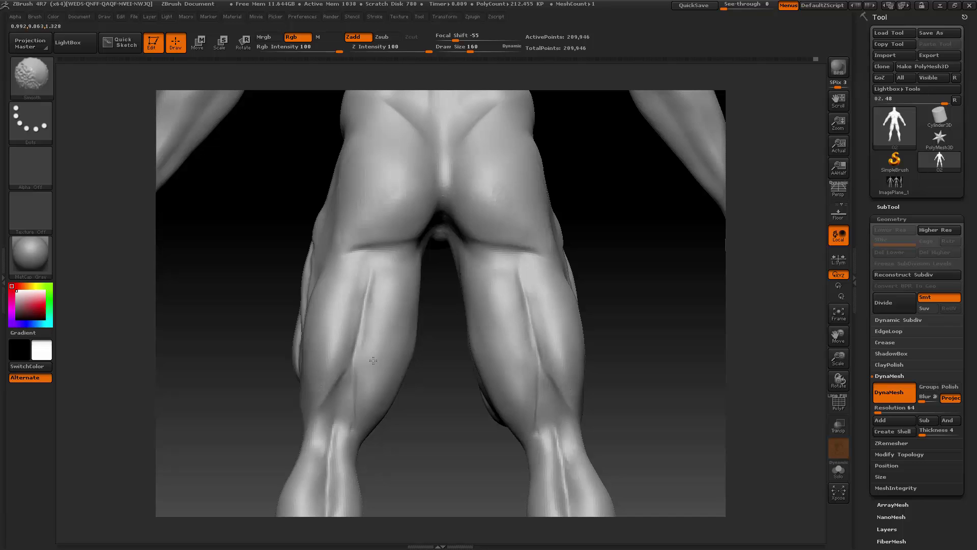
# - Smooth the backs of the thighs at draw size 238 to soften the hamstring forms and grooves
pyautogui.moveTo(839, 358)
pyautogui.mouseDown()
pyautogui.moveTo(707, 356)
pyautogui.moveTo(690, 374)
pyautogui.mouseUp()
pyautogui.press('shift')
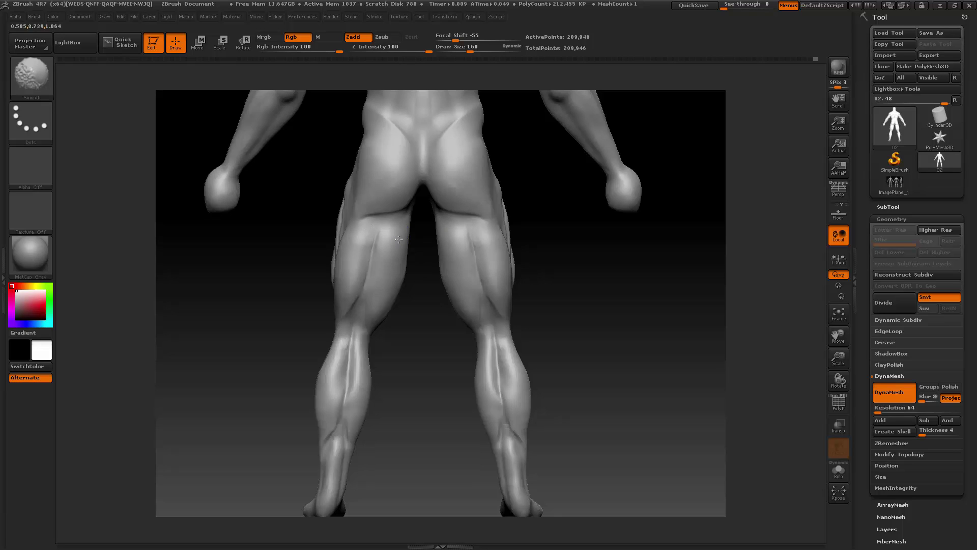
pyautogui.keyDown('shift'); pyautogui.moveTo(399, 239); pyautogui.dragTo(387, 267); pyautogui.keyUp('shift')
pyautogui.press('space')
pyautogui.moveTo(385, 233); pyautogui.dragTo(392, 233)
pyautogui.keyDown('shift'); pyautogui.moveTo(378, 237); pyautogui.dragTo(384, 231); pyautogui.keyUp('shift')
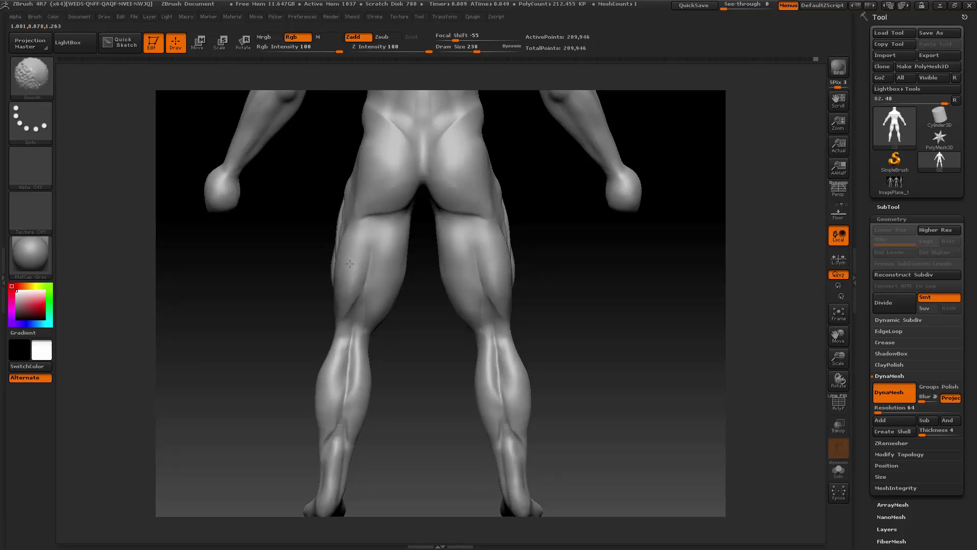
pyautogui.moveTo(288, 304)
pyautogui.keyDown('shift'); pyautogui.mouseDown()
pyautogui.moveTo(381, 249)
pyautogui.moveTo(347, 312)
pyautogui.moveTo(348, 362)
pyautogui.mouseUp(); pyautogui.keyUp('shift')
# - Pinch the forked line below the calves at draw size 192 and smooth the central calf grooves
pyautogui.press('space')
pyautogui.moveTo(338, 407)
pyautogui.mouseDown()
pyautogui.moveTo(343, 393)
pyautogui.moveTo(326, 432)
pyautogui.mouseUp()
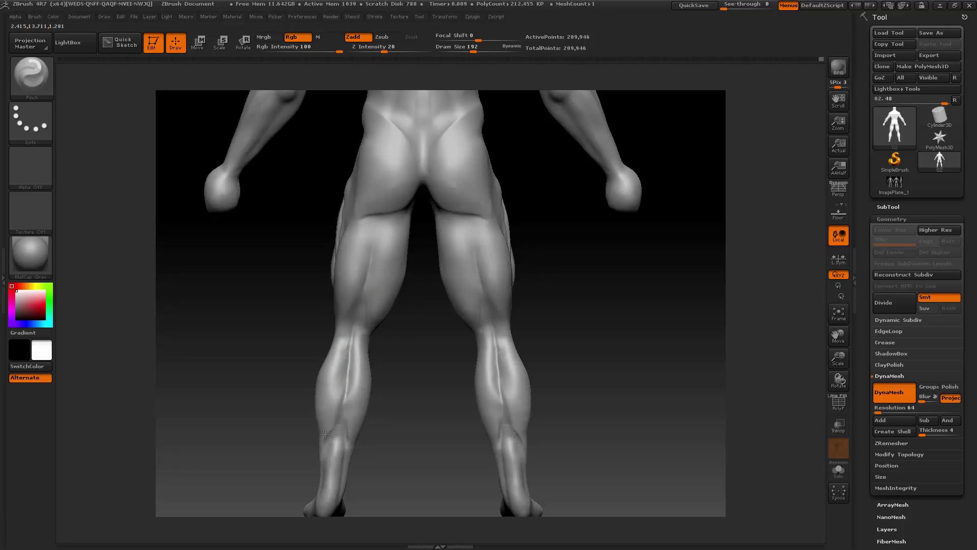
pyautogui.keyDown('shift'); pyautogui.moveTo(343, 380); pyautogui.dragTo(345, 357); pyautogui.keyUp('shift')
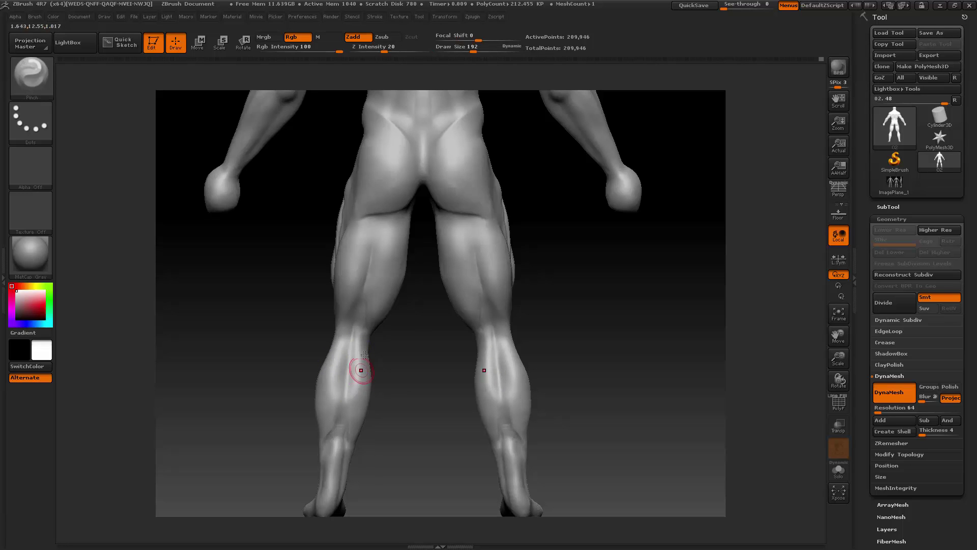
pyautogui.moveTo(838, 357)
pyautogui.mouseDown()
pyautogui.moveTo(814, 356)
pyautogui.moveTo(838, 298)
pyautogui.mouseUp()
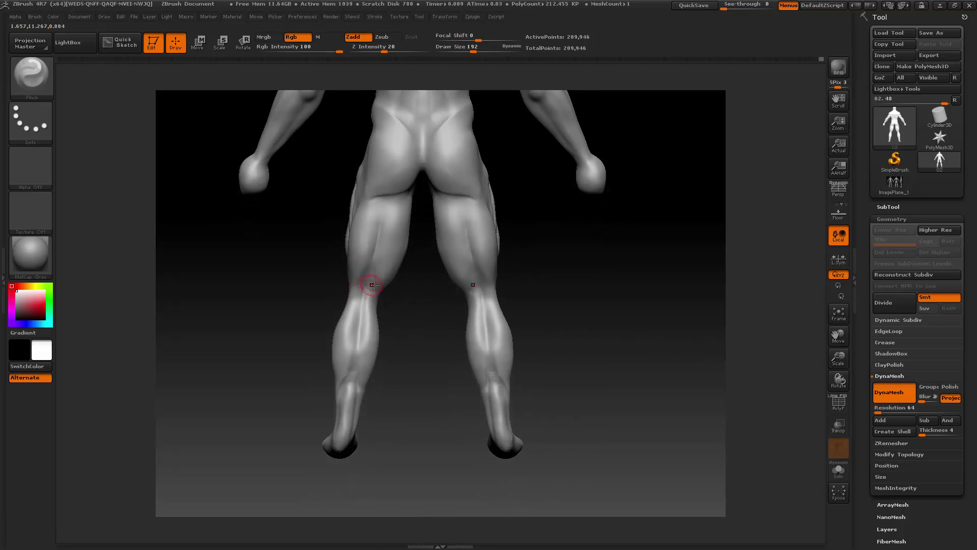
# - Refine the lower calf and Achilles transition with the Pinch brush at draw size 186 and smooth it
pyautogui.press('space')
pyautogui.moveTo(370, 286); pyautogui.dragTo(380, 285)
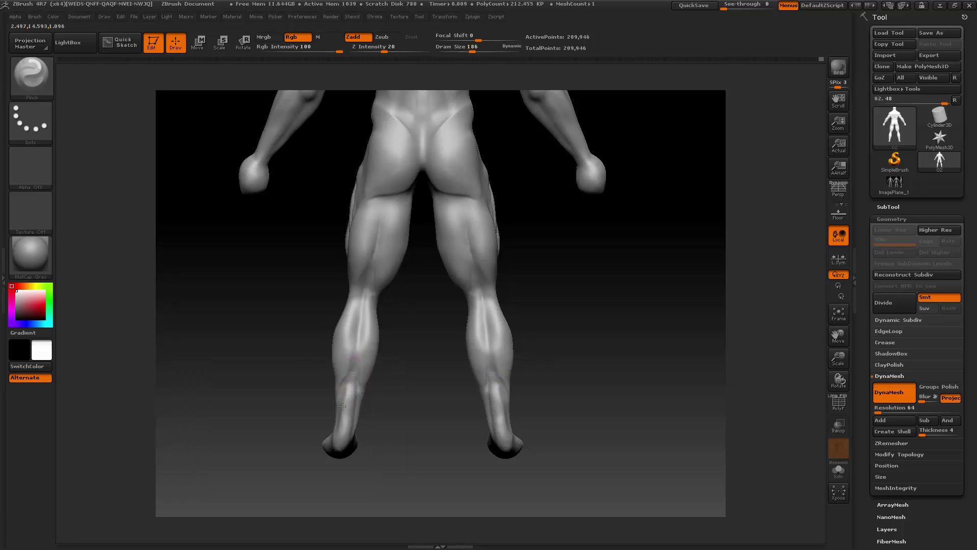
pyautogui.moveTo(384, 399); pyautogui.dragTo(345, 392)
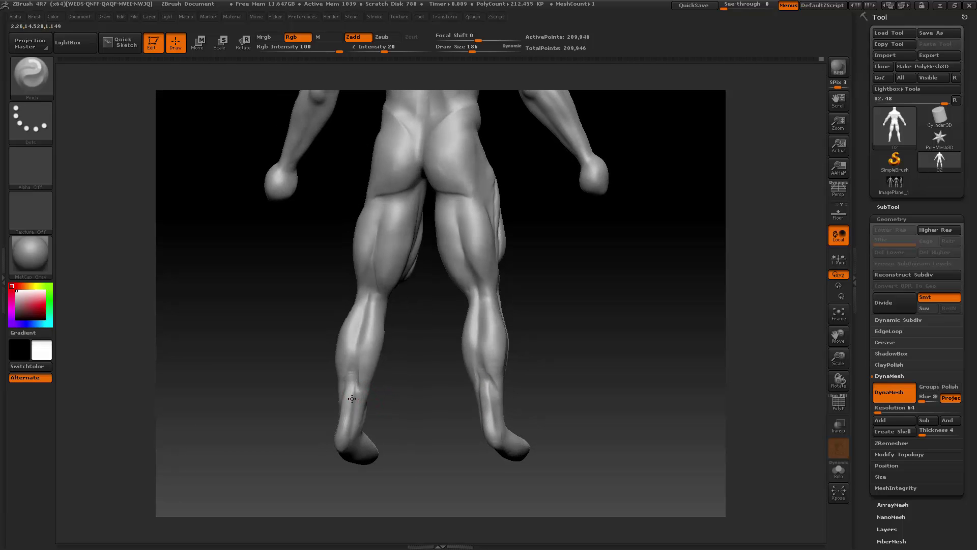
pyautogui.press('shift')
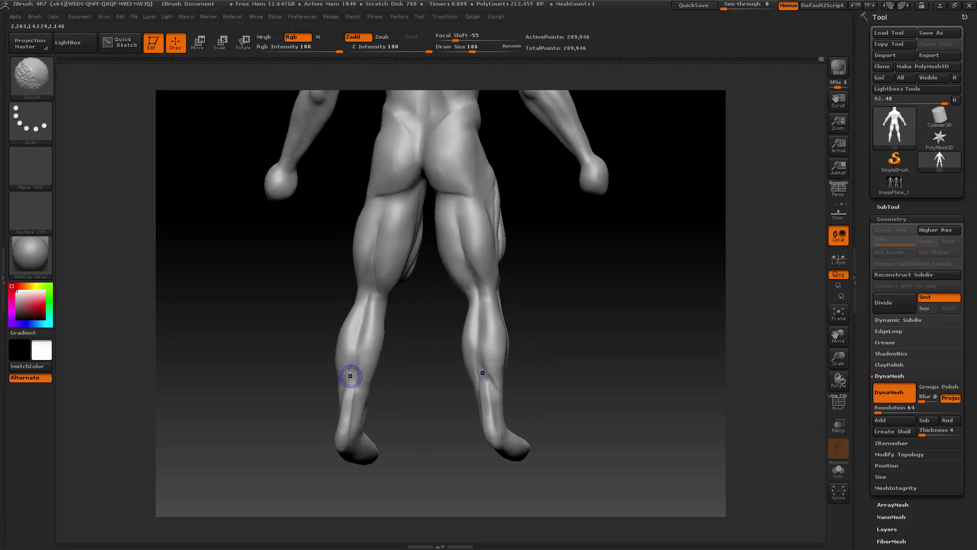
pyautogui.keyDown('shift'); pyautogui.moveTo(377, 388); pyautogui.dragTo(392, 407); pyautogui.keyUp('shift')
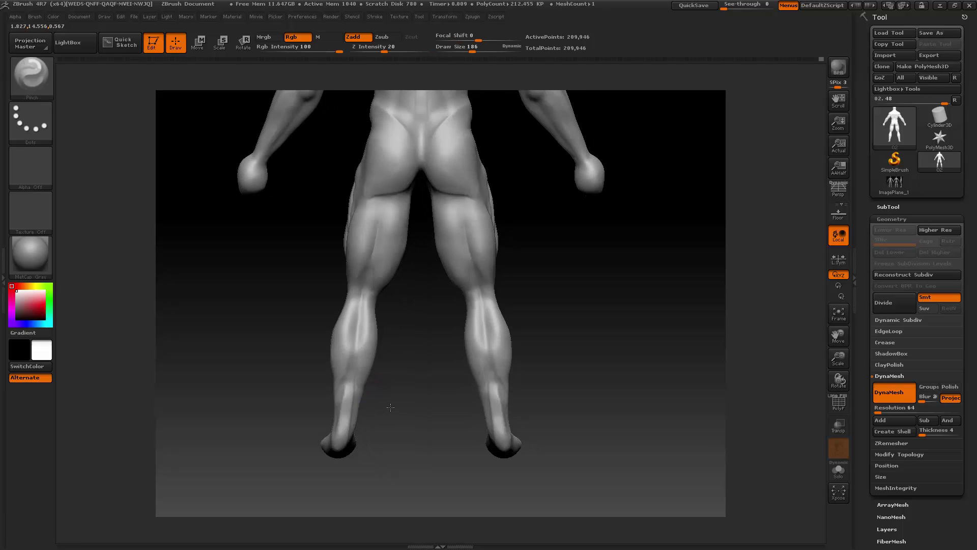
# - Smooth the lower calves at draw size 186 and adjust the calf's rear contour with the Move brush at draw size 442
pyautogui.keyDown('shift'); pyautogui.moveTo(338, 393); pyautogui.dragTo(335, 439); pyautogui.keyUp('shift')
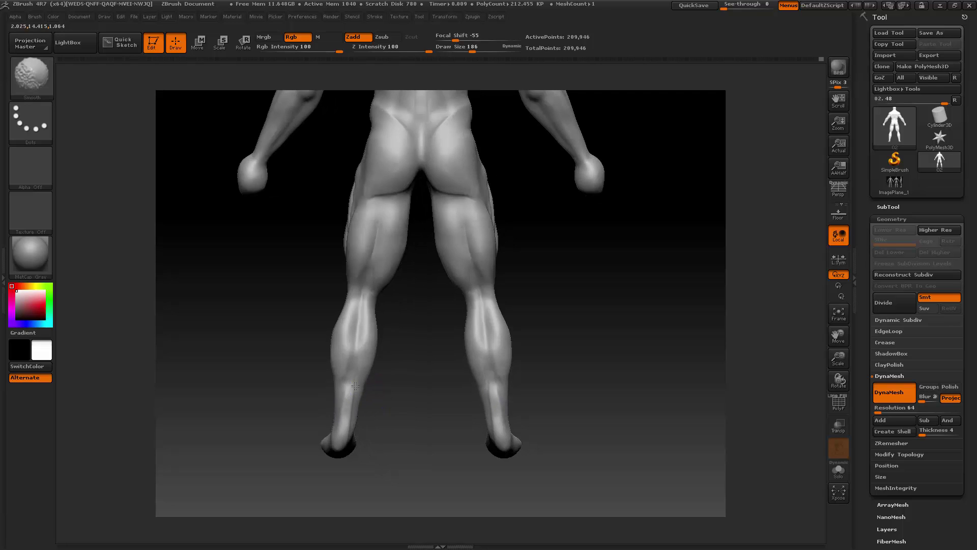
pyautogui.moveTo(330, 365)
pyautogui.keyDown('shift'); pyautogui.mouseDown()
pyautogui.moveTo(366, 365)
pyautogui.moveTo(347, 365)
pyautogui.mouseUp(); pyautogui.keyUp('shift')
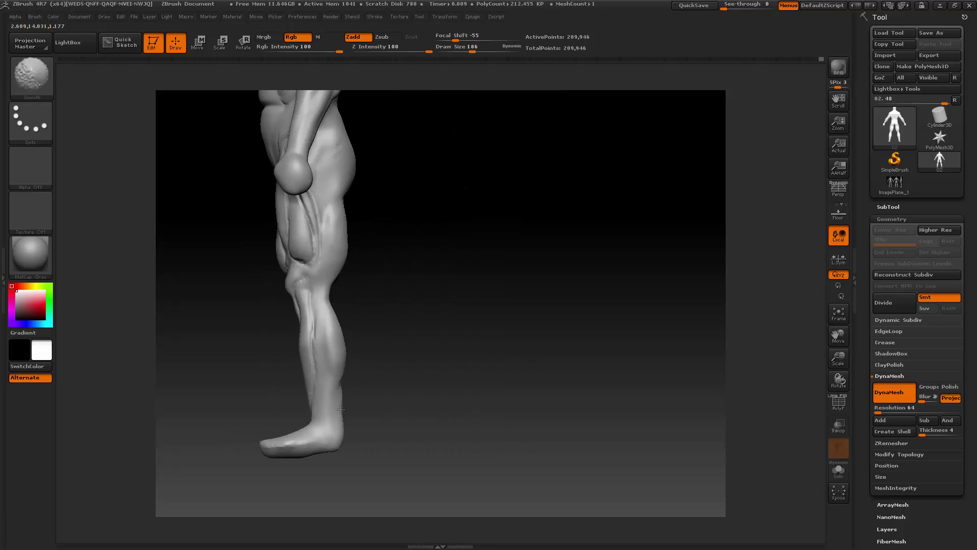
pyautogui.click(43, 80)
pyautogui.click(229, 89)
pyautogui.press('space')
pyautogui.moveTo(419, 265); pyautogui.dragTo(441, 264)
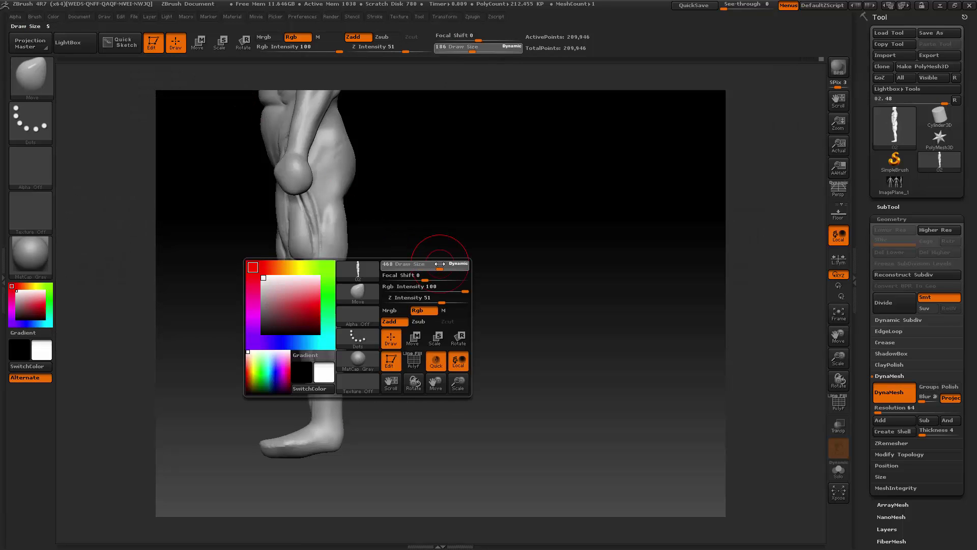
pyautogui.moveTo(342, 330); pyautogui.dragTo(347, 328)
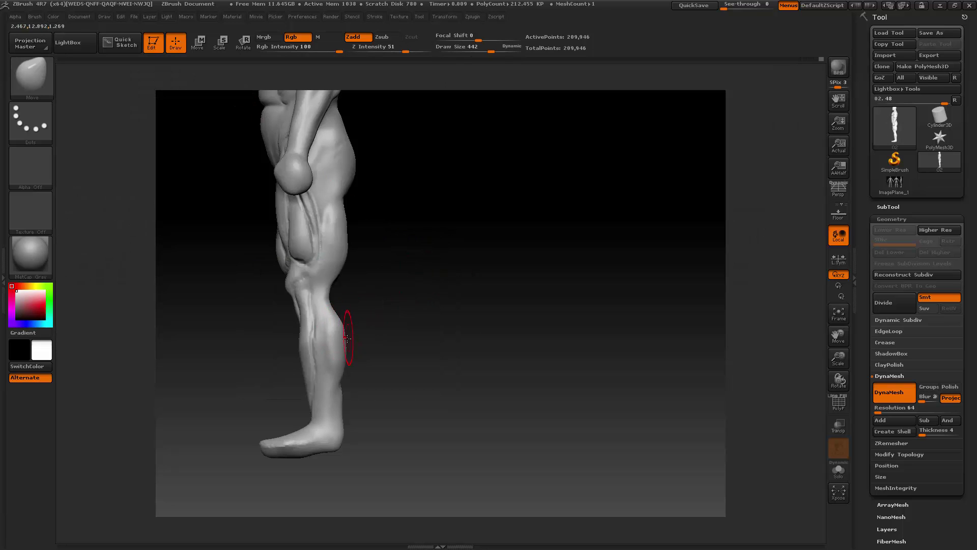
# - Reshape the rear silhouette of the thigh, calf and heel in side view with the Move brush at draw size 741
pyautogui.press('space')
pyautogui.moveTo(365, 264); pyautogui.dragTo(381, 260)
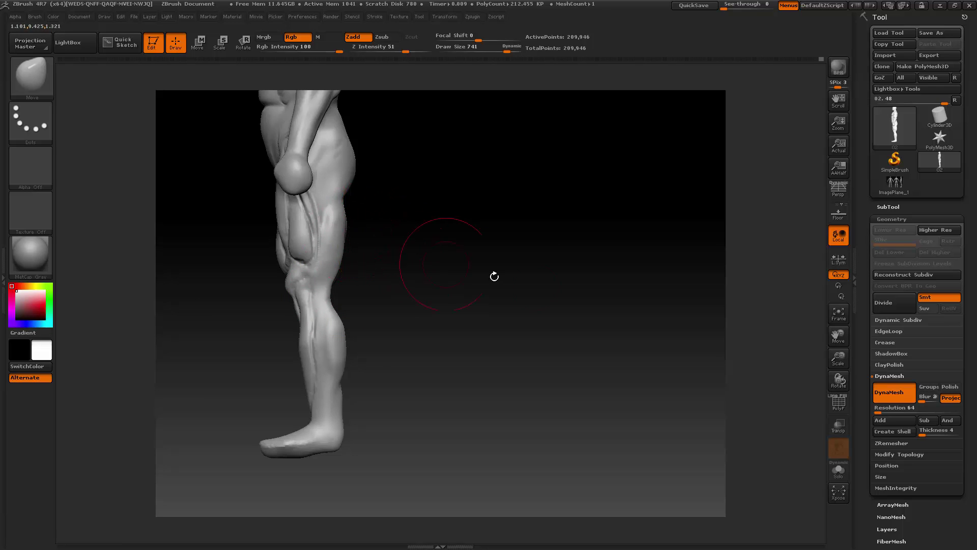
pyautogui.moveTo(846, 370); pyautogui.dragTo(866, 377)
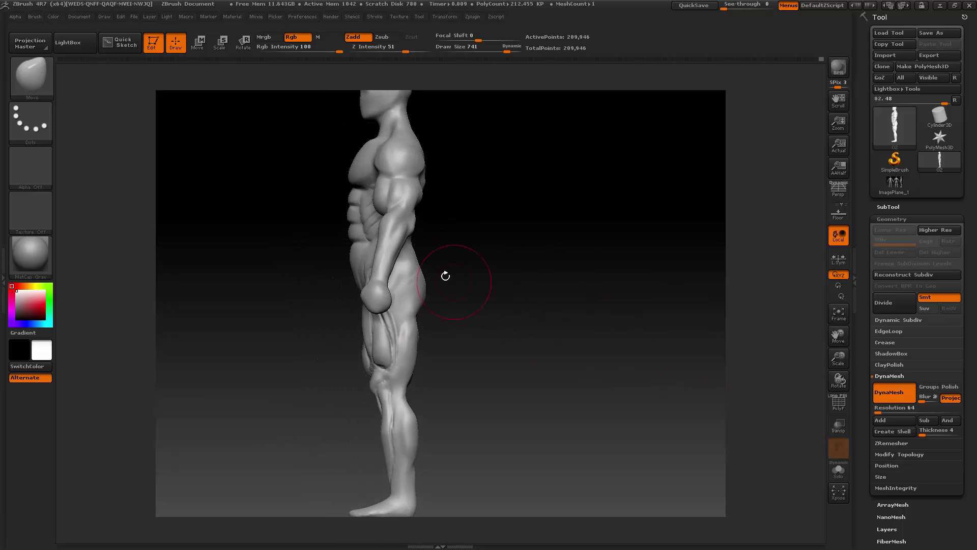
pyautogui.moveTo(840, 342); pyautogui.dragTo(845, 309)
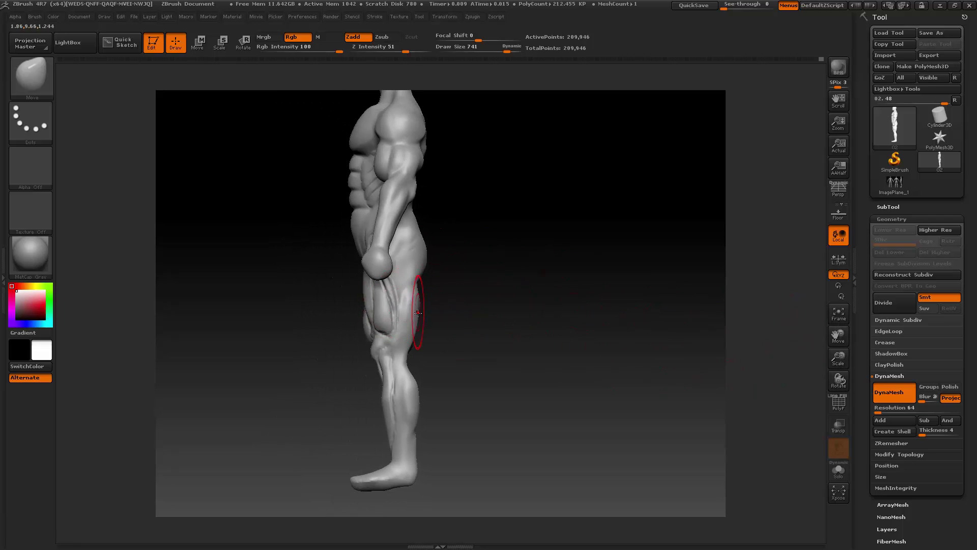
pyautogui.moveTo(421, 389); pyautogui.dragTo(420, 401)
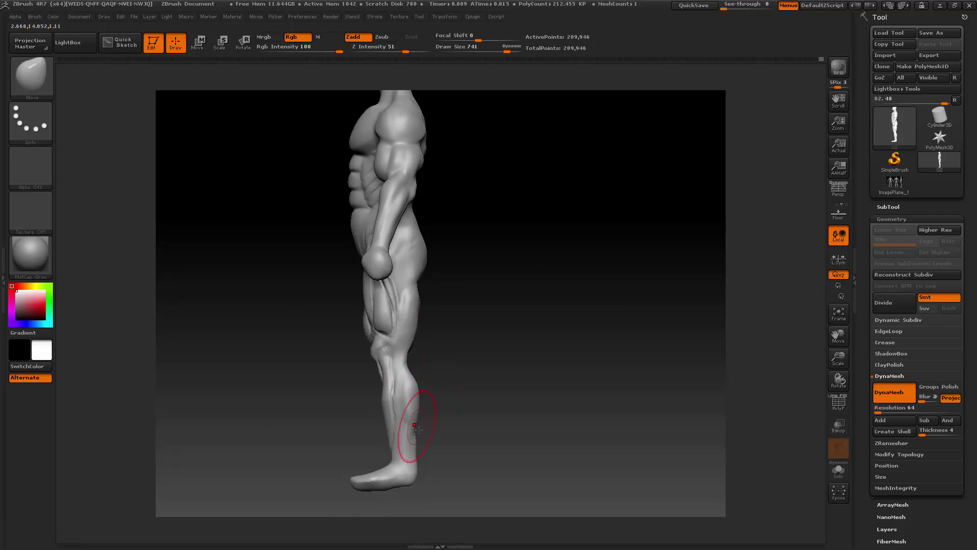
pyautogui.moveTo(417, 448); pyautogui.dragTo(416, 471)
# - Tighten the grooves between the front thigh muscles with the Pinch brush at draw sizes 244 and 214
pyautogui.moveTo(438, 433); pyautogui.dragTo(500, 415)
pyautogui.press('space')
pyautogui.moveTo(496, 367); pyautogui.dragTo(487, 366)
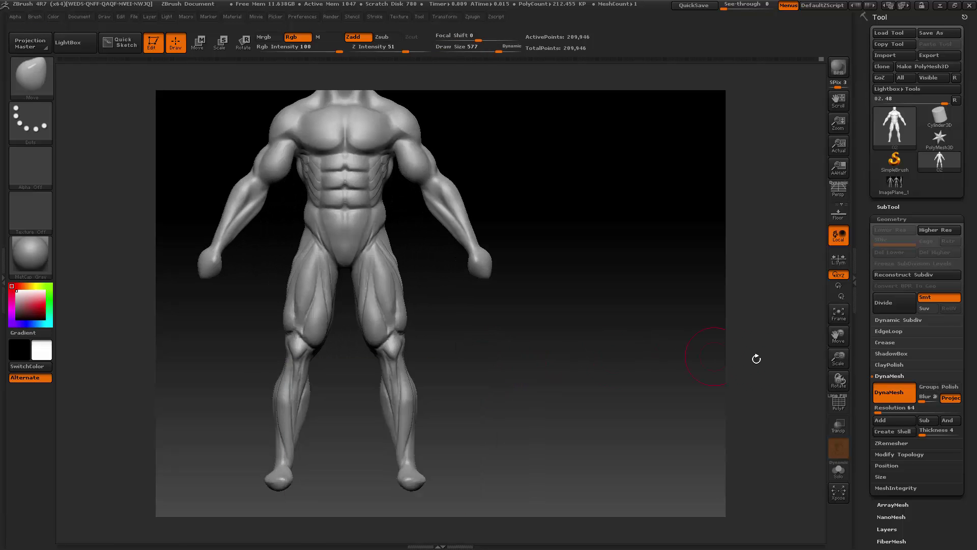
pyautogui.moveTo(839, 357)
pyautogui.mouseDown()
pyautogui.moveTo(850, 367)
pyautogui.moveTo(840, 359)
pyautogui.mouseUp()
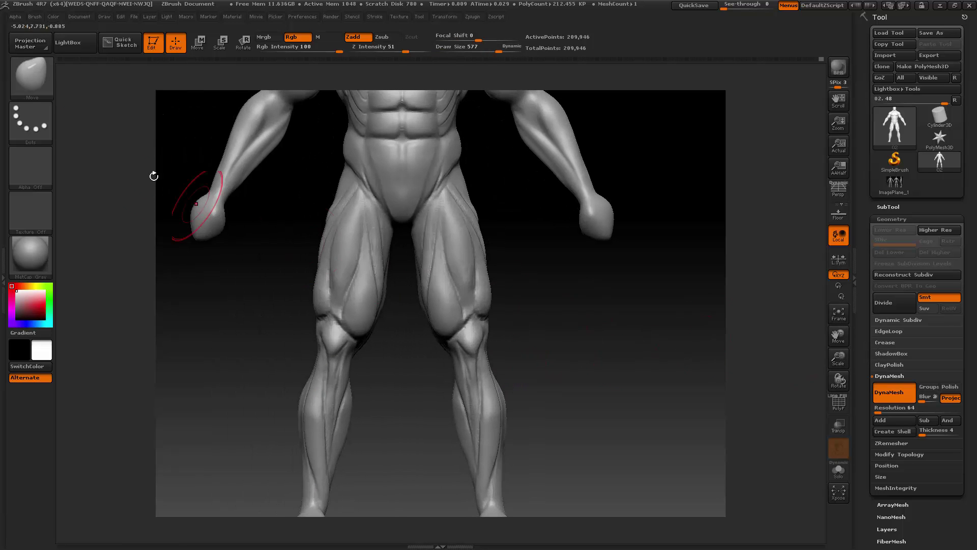
pyautogui.click(32, 75)
pyautogui.click(268, 84)
pyautogui.press('space')
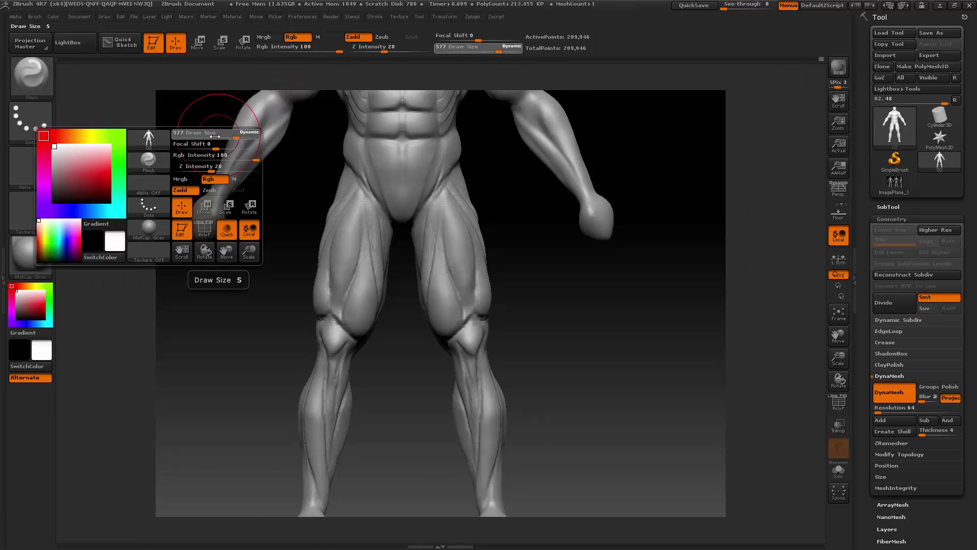
pyautogui.moveTo(218, 135); pyautogui.dragTo(214, 137)
pyautogui.moveTo(499, 255); pyautogui.dragTo(548, 255)
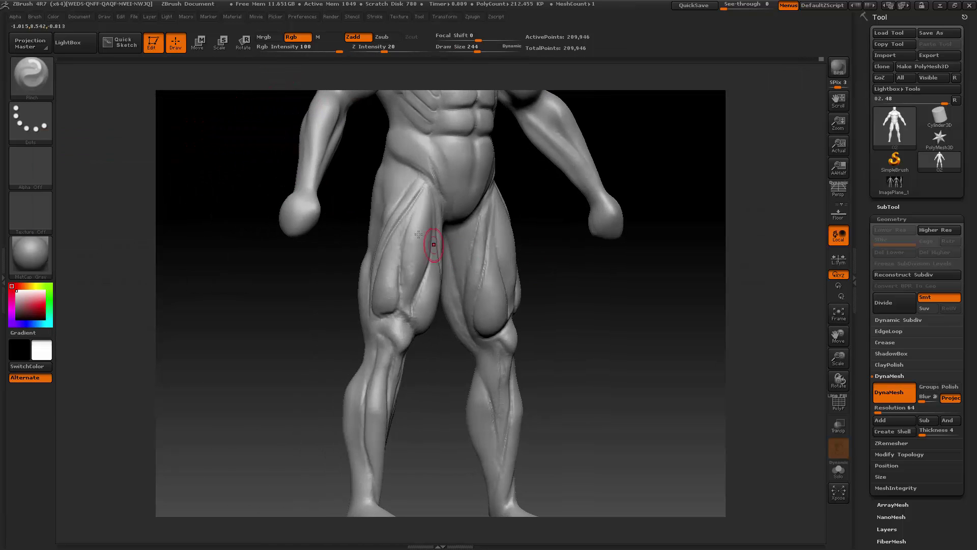
pyautogui.moveTo(415, 203); pyautogui.dragTo(401, 258)
pyautogui.press('space')
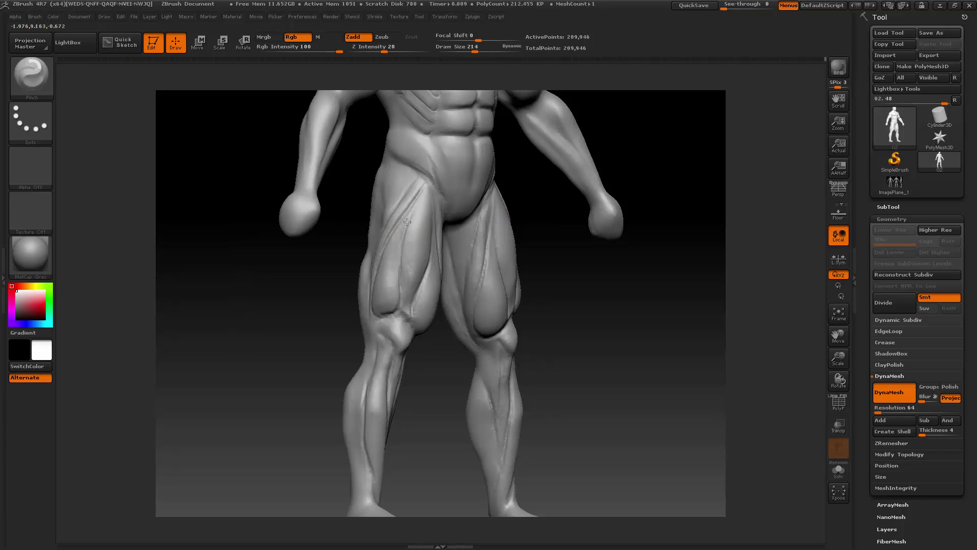
pyautogui.moveTo(539, 234); pyautogui.dragTo(447, 214)
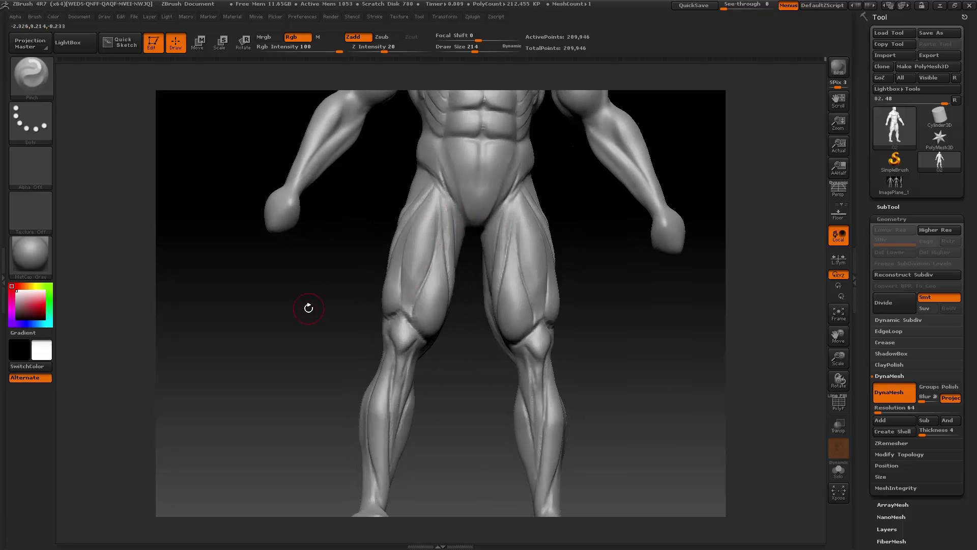
# - Pinch the grooves along the outer thigh muscles down to the knee at draw size 150
pyautogui.moveTo(308, 308); pyautogui.dragTo(395, 300)
pyautogui.press('space')
pyautogui.moveTo(400, 234); pyautogui.dragTo(388, 234)
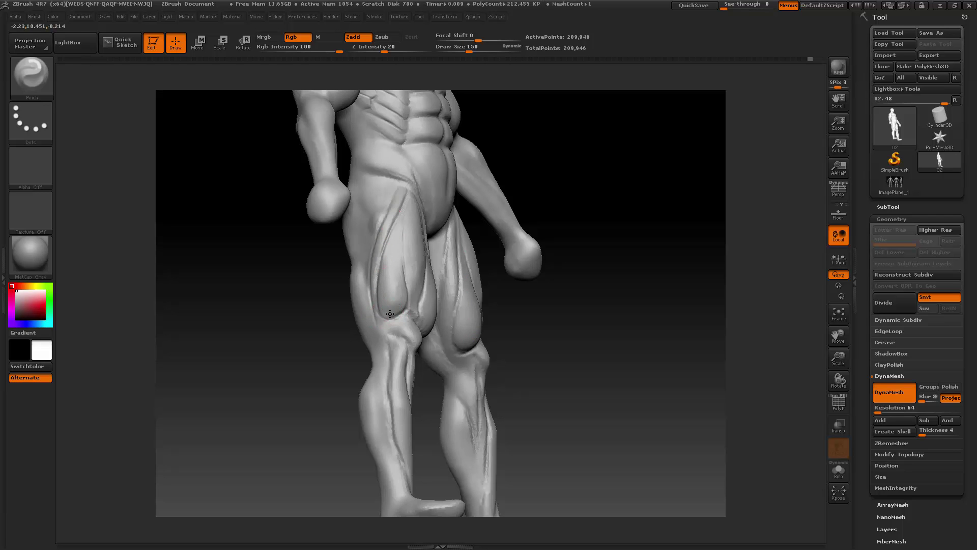
pyautogui.moveTo(558, 167)
pyautogui.mouseDown()
pyautogui.moveTo(498, 186)
pyautogui.moveTo(384, 188)
pyautogui.mouseUp()
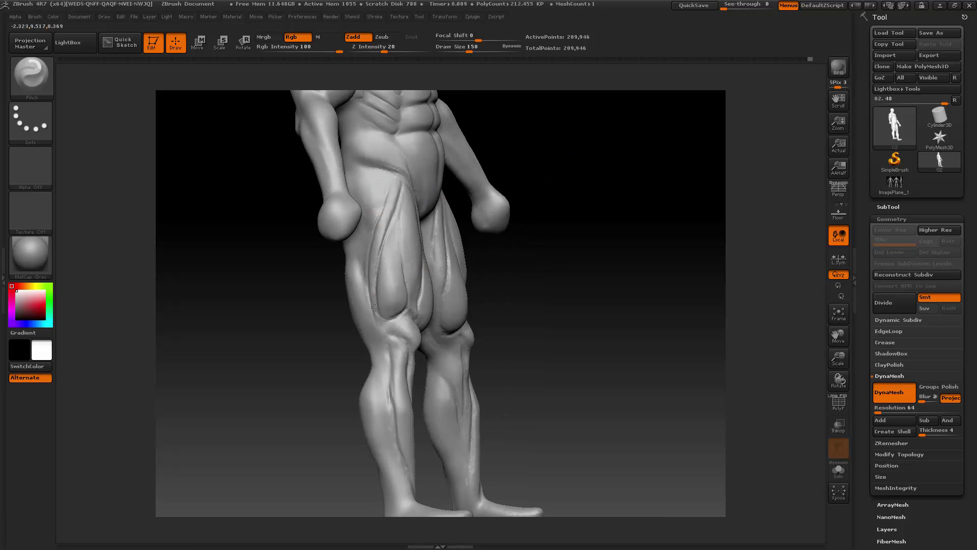
# - Sharpen the inner thigh grooves and the edges around the kneecap with the Pinch brush at draw size 150
pyautogui.moveTo(534, 251); pyautogui.dragTo(415, 218)
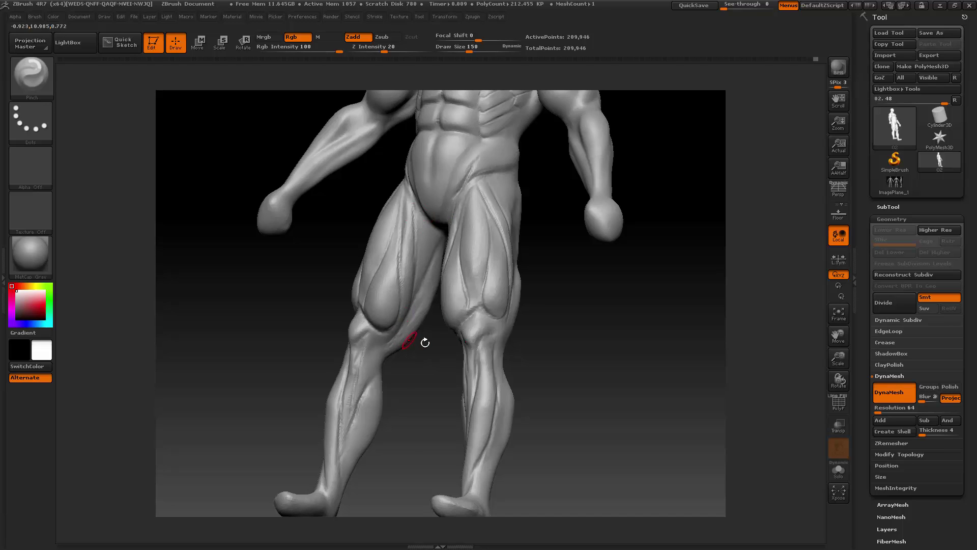
pyautogui.moveTo(425, 343); pyautogui.dragTo(411, 310)
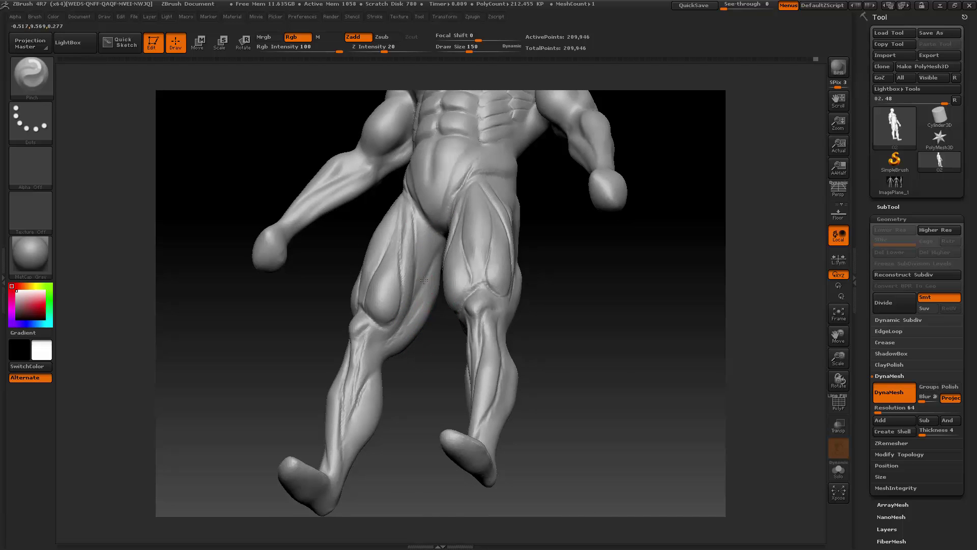
pyautogui.moveTo(298, 332)
pyautogui.mouseDown()
pyautogui.moveTo(308, 340)
pyautogui.moveTo(330, 334)
pyautogui.mouseUp()
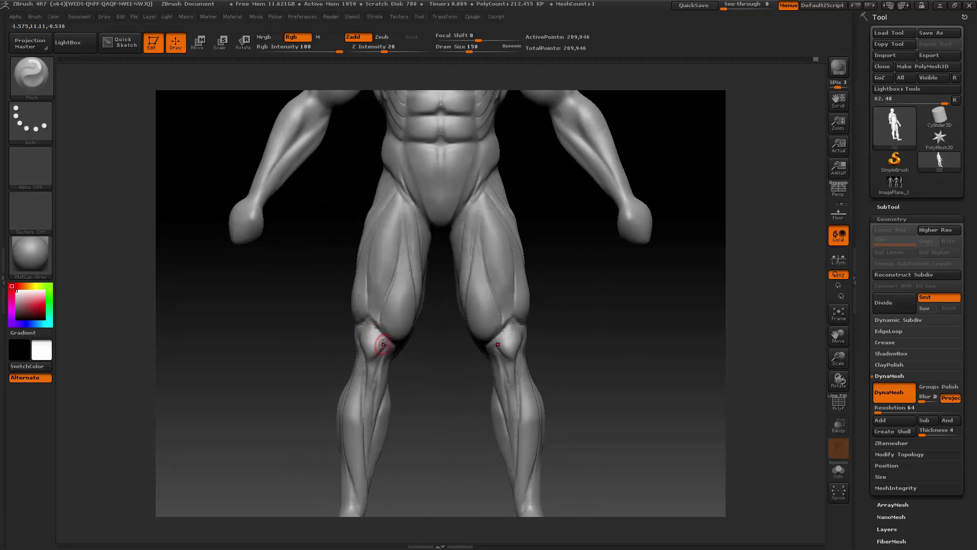
pyautogui.moveTo(371, 358)
pyautogui.mouseDown()
pyautogui.moveTo(364, 350)
pyautogui.moveTo(377, 346)
pyautogui.mouseUp()
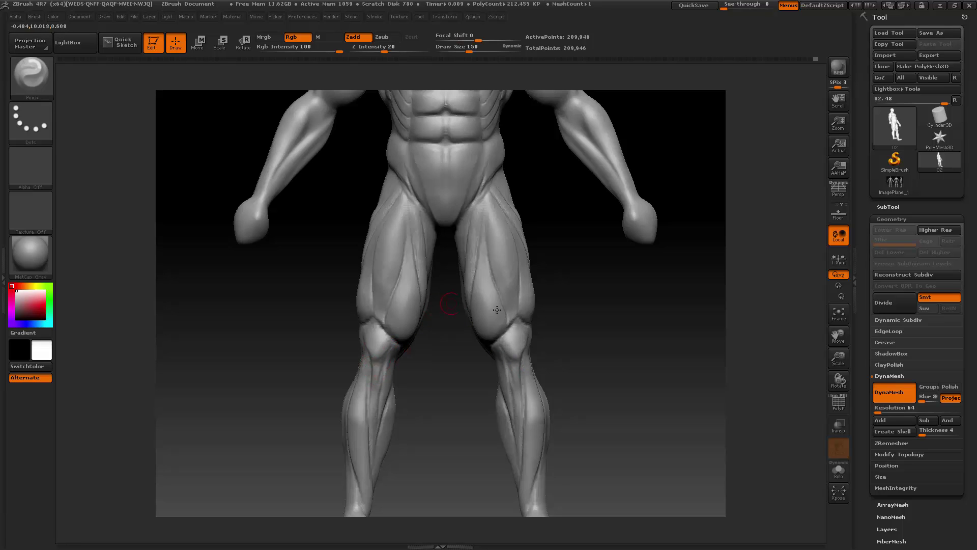
# - Pinch the grooves running from below the knees down the shins and calves at draw size 150
pyautogui.moveTo(839, 335); pyautogui.dragTo(799, 296)
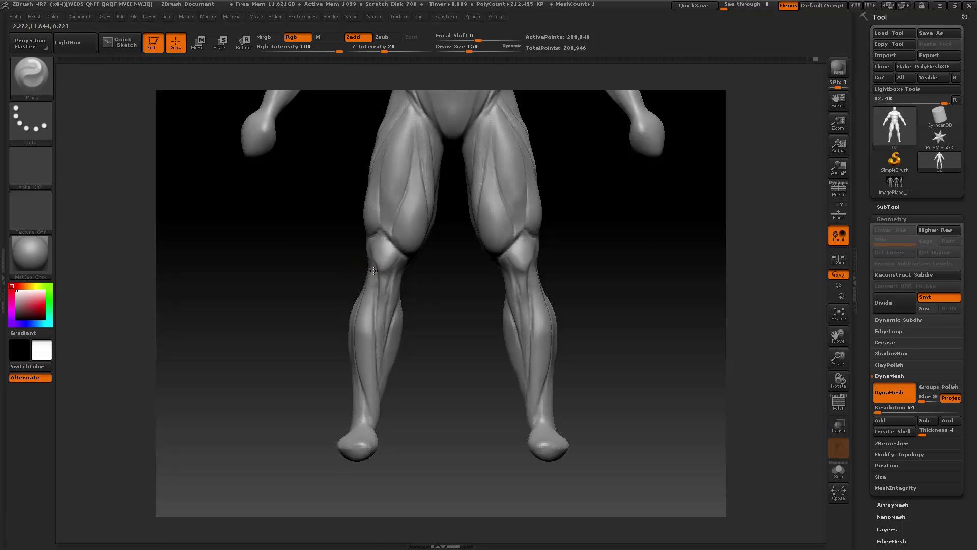
pyautogui.moveTo(373, 271); pyautogui.dragTo(376, 286)
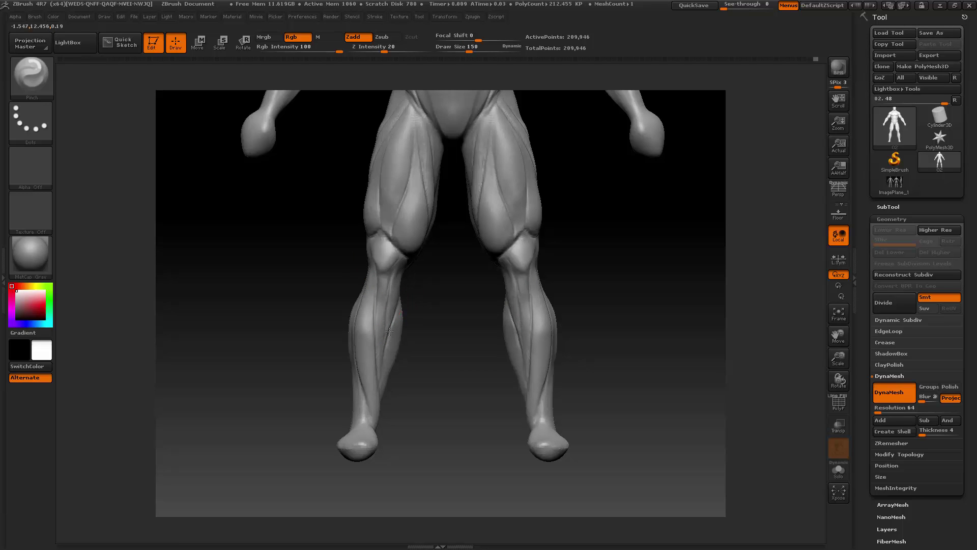
pyautogui.moveTo(403, 328); pyautogui.dragTo(361, 320)
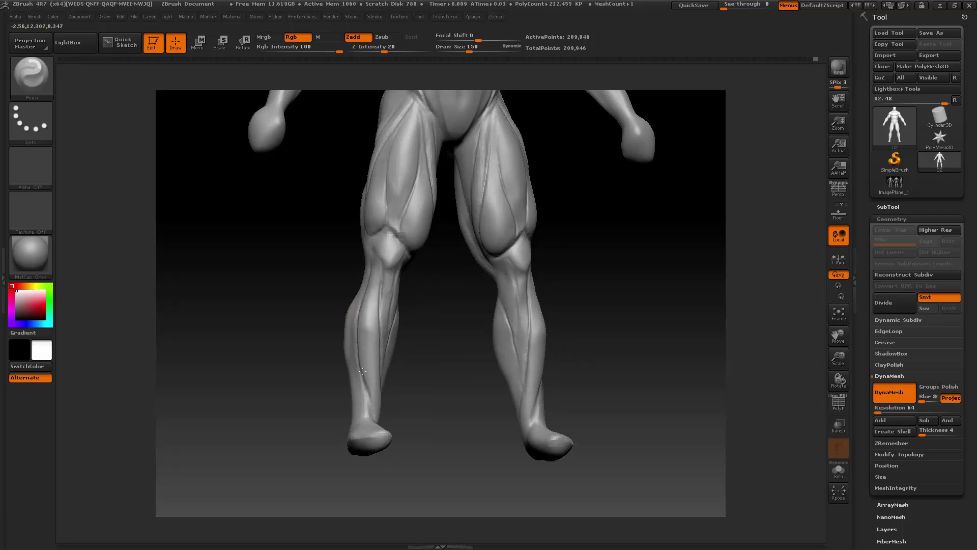
# - Smooth the shin and calf grooves and the front thigh lines above the knees at draw size 186
pyautogui.press('space')
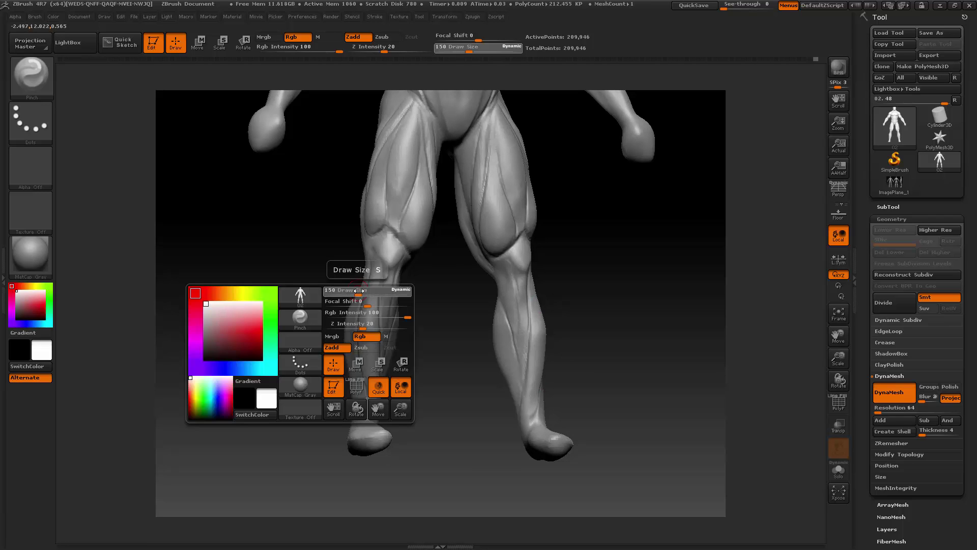
pyautogui.press('shift')
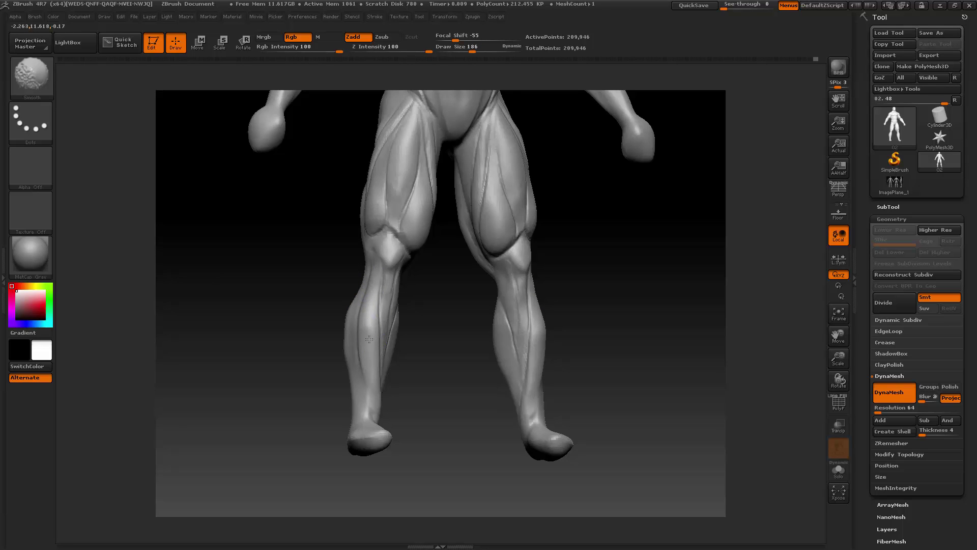
pyautogui.moveTo(405, 347); pyautogui.dragTo(389, 342)
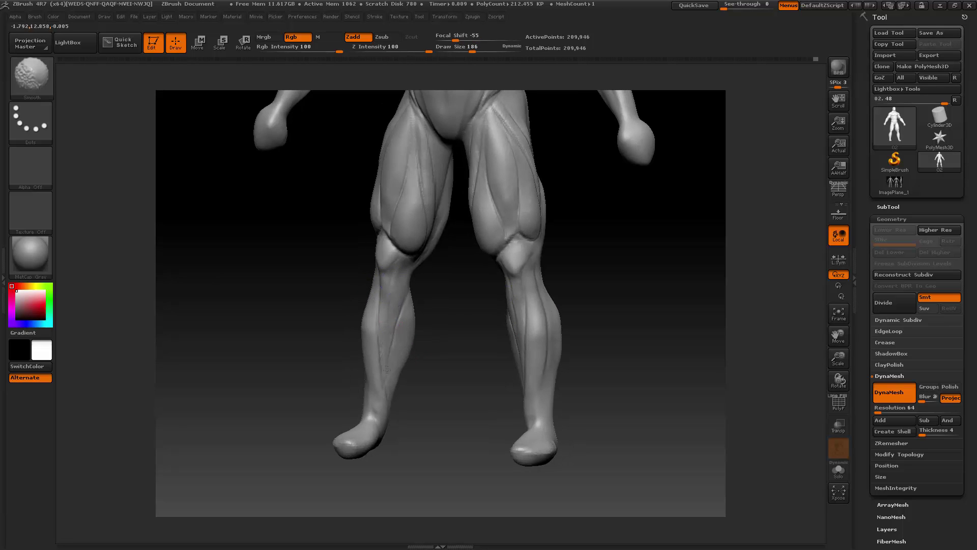
pyautogui.keyDown('shift'); pyautogui.moveTo(408, 352); pyautogui.dragTo(385, 422); pyautogui.keyUp('shift')
pyautogui.moveTo(458, 304)
pyautogui.mouseDown()
pyautogui.moveTo(464, 312)
pyautogui.moveTo(453, 298)
pyautogui.mouseUp()
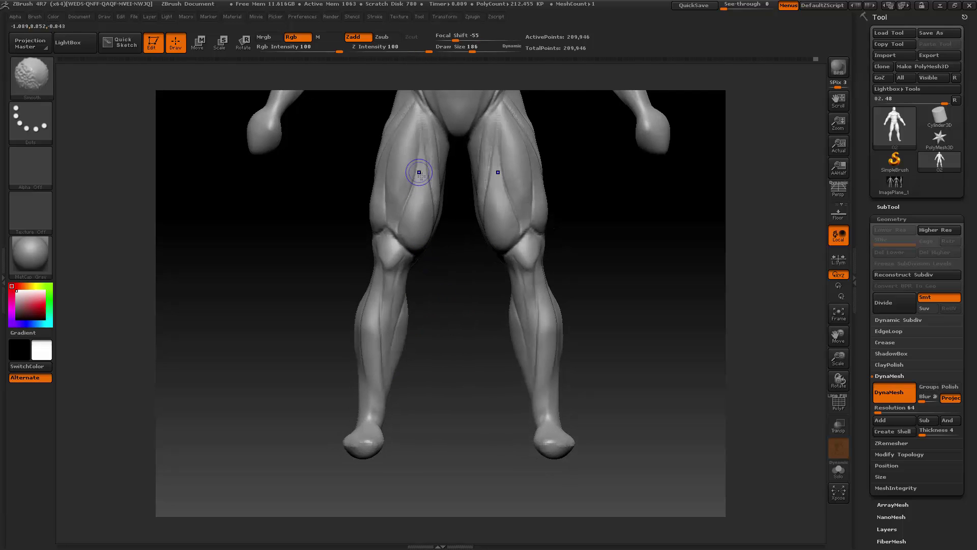
pyautogui.moveTo(421, 162)
pyautogui.keyDown('shift'); pyautogui.mouseDown()
pyautogui.moveTo(425, 131)
pyautogui.moveTo(425, 233)
pyautogui.mouseUp(); pyautogui.keyUp('shift')
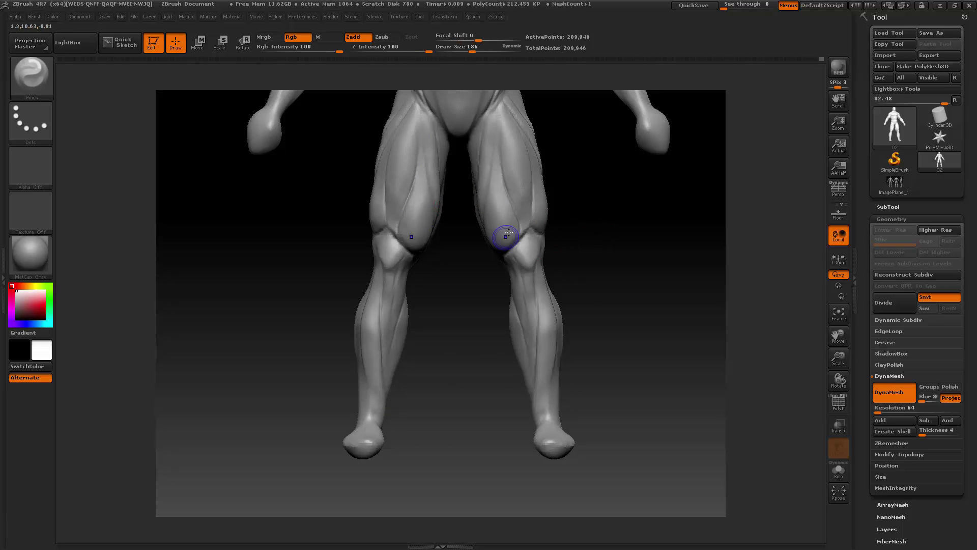
pyautogui.moveTo(519, 233)
pyautogui.keyDown('shift'); pyautogui.mouseDown()
pyautogui.moveTo(511, 249)
pyautogui.moveTo(535, 231)
pyautogui.mouseUp(); pyautogui.keyUp('shift')
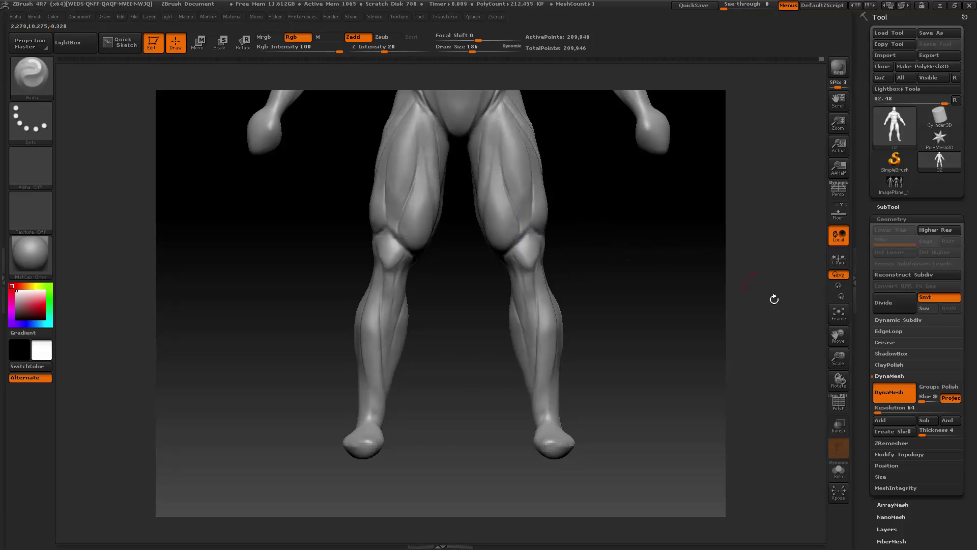
# - Smooth the upper and inner front thighs at draw size 257 to soften the quadriceps separations
pyautogui.moveTo(833, 349); pyautogui.dragTo(835, 332)
pyautogui.moveTo(834, 332); pyautogui.dragTo(824, 418)
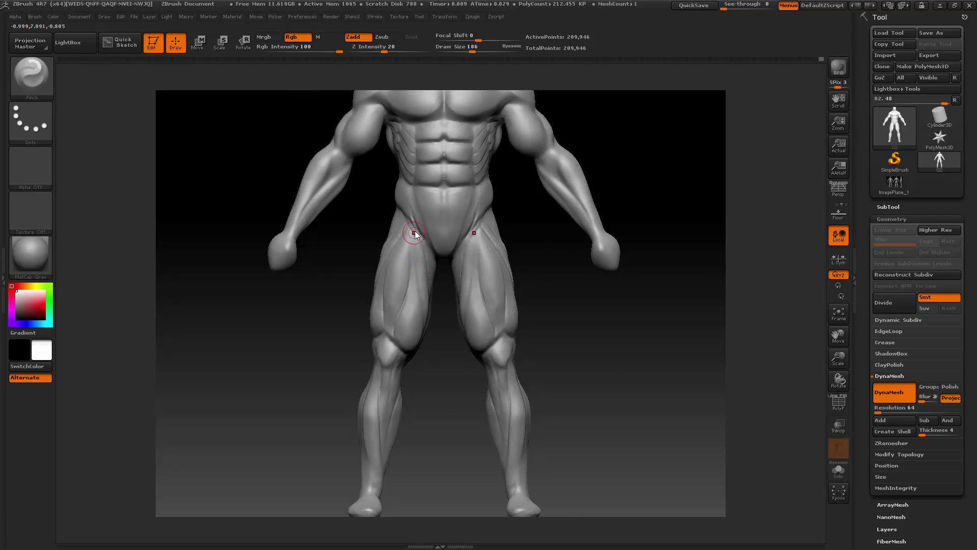
pyautogui.press('space')
pyautogui.moveTo(355, 294); pyautogui.dragTo(364, 294)
pyautogui.moveTo(400, 223)
pyautogui.keyDown('shift'); pyautogui.mouseDown()
pyautogui.moveTo(390, 238)
pyautogui.moveTo(412, 226)
pyautogui.moveTo(393, 251)
pyautogui.mouseUp(); pyautogui.keyUp('shift')
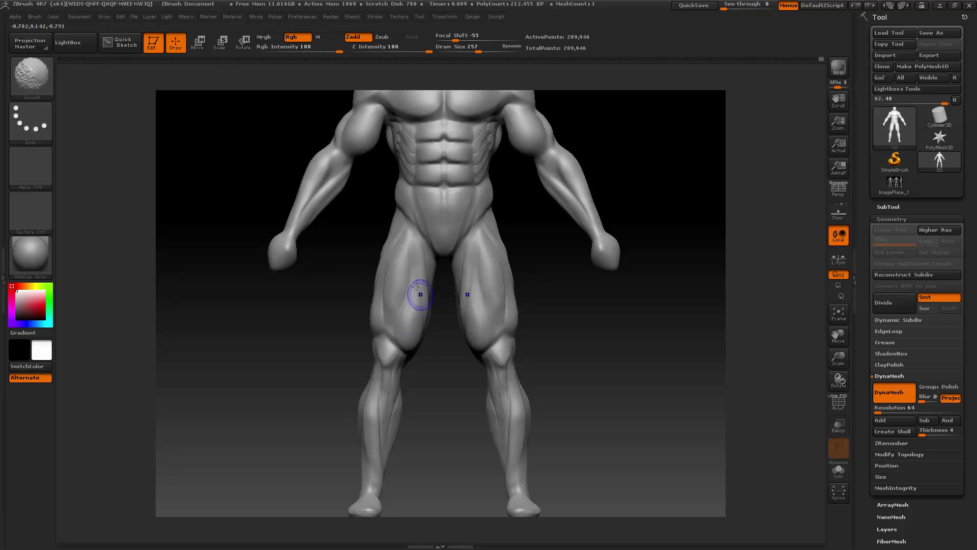
pyautogui.moveTo(438, 340); pyautogui.dragTo(426, 280)
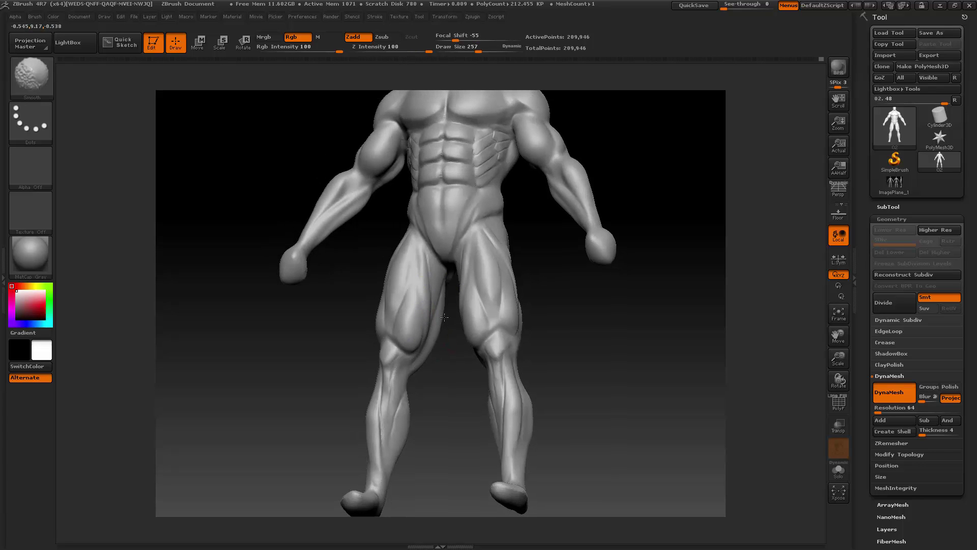
pyautogui.keyDown('shift'); pyautogui.moveTo(410, 386); pyautogui.dragTo(328, 377); pyautogui.keyUp('shift')
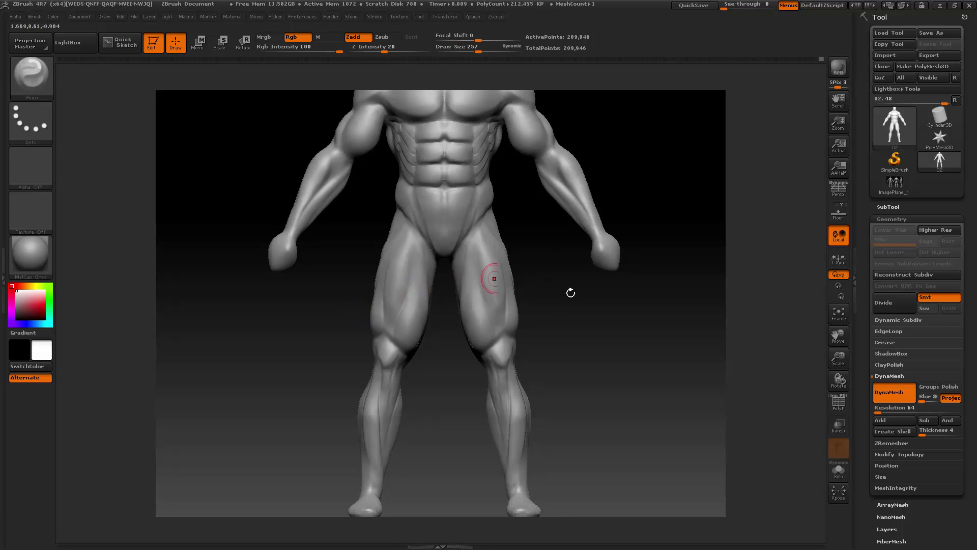
# - Hide both arms of the figure to expose the torso and hips in side view
pyautogui.moveTo(838, 355); pyautogui.dragTo(838, 346)
pyautogui.moveTo(842, 334); pyautogui.dragTo(831, 341)
pyautogui.moveTo(610, 364); pyautogui.dragTo(590, 363)
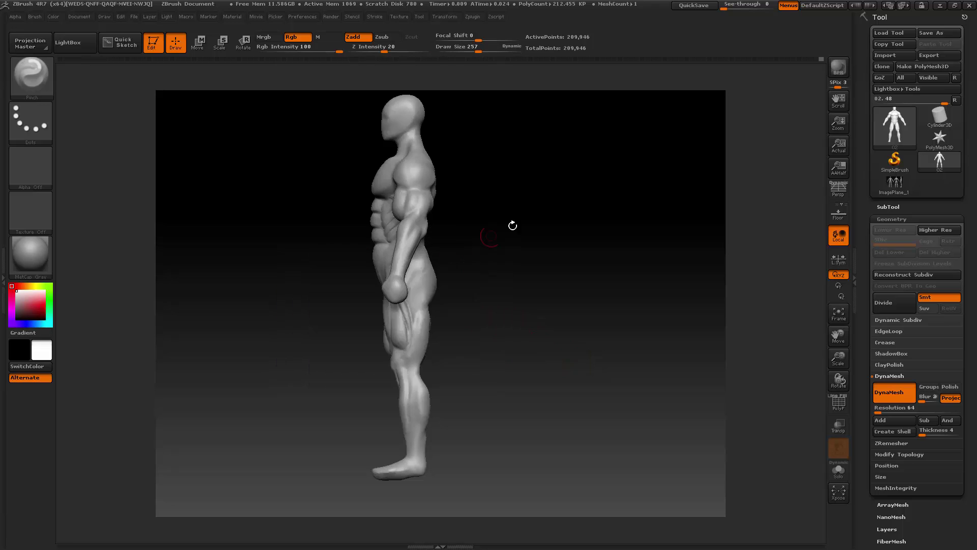
pyautogui.keyDown('shift'); pyautogui.moveTo(512, 225); pyautogui.dragTo(564, 234); pyautogui.keyUp('shift')
pyautogui.hotkey('ctrl', 'shift')
pyautogui.moveTo(264, 280)
pyautogui.keyDown('ctrl'); pyautogui.keyDown('shift'); pyautogui.mouseDown()
pyautogui.moveTo(285, 312)
pyautogui.moveTo(350, 258)
pyautogui.moveTo(362, 203)
pyautogui.moveTo(349, 163)
pyautogui.mouseUp(); pyautogui.keyUp('shift'); pyautogui.keyUp('ctrl')
pyautogui.moveTo(560, 219); pyautogui.dragTo(517, 225)
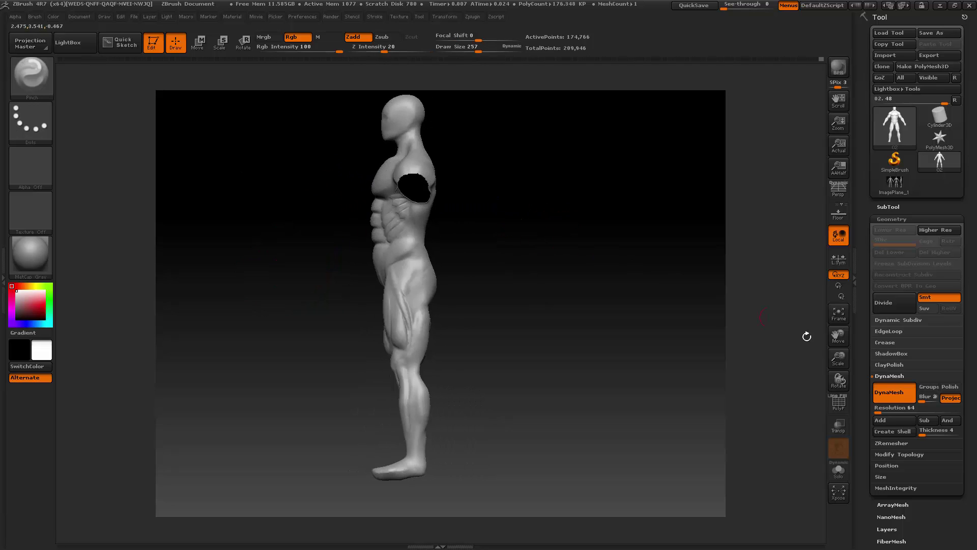
# - Build up the muscle forms along the outer thigh in side view with ClayBuildup at draw size 203
pyautogui.moveTo(838, 343); pyautogui.dragTo(845, 322)
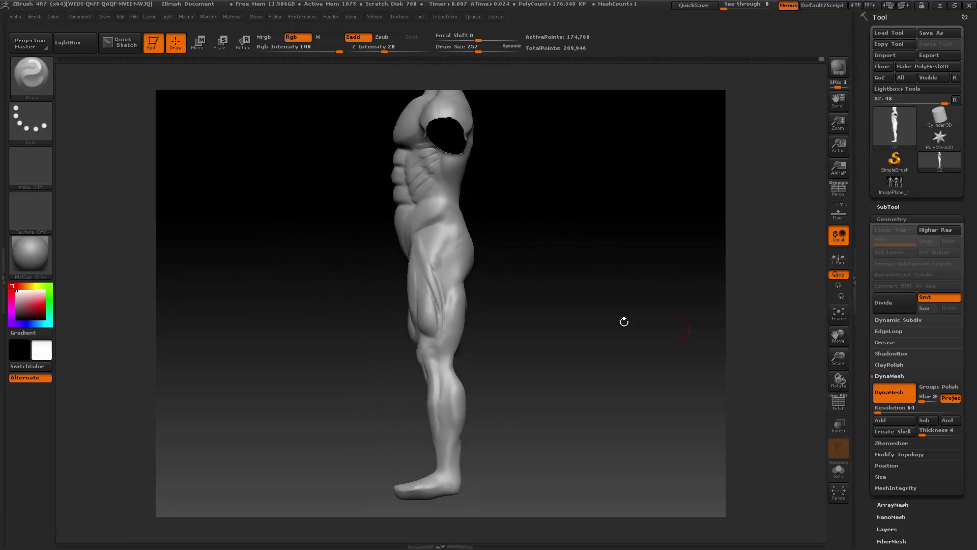
pyautogui.click(37, 80)
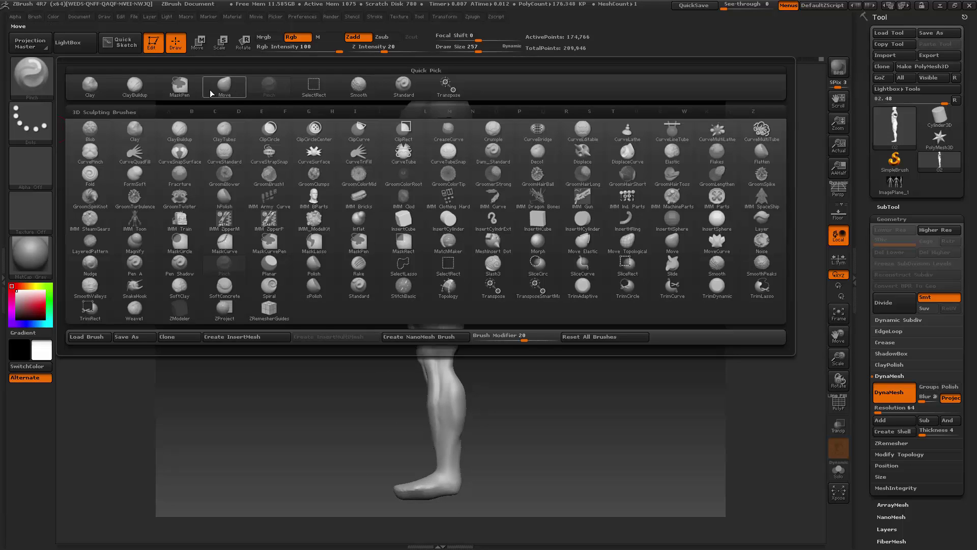
pyautogui.click(141, 81)
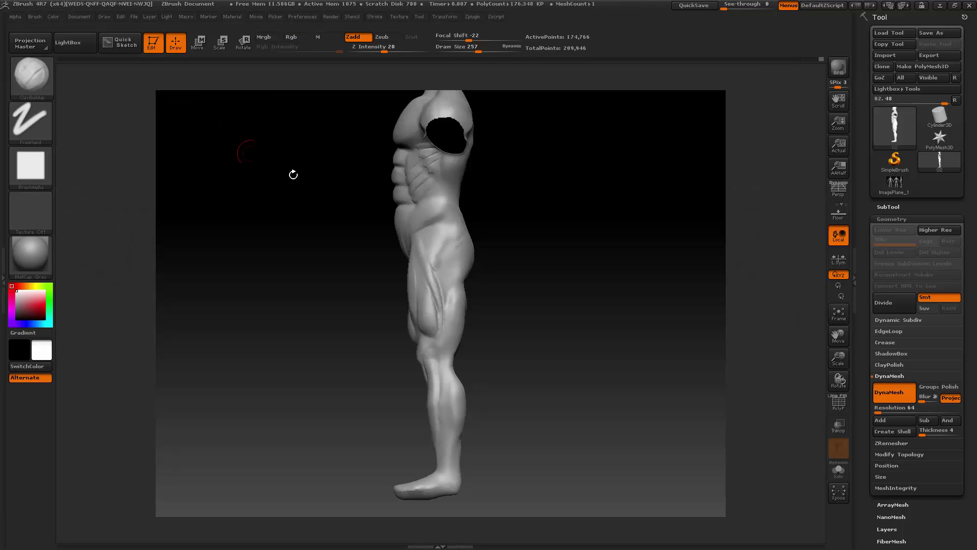
pyautogui.press('space')
pyautogui.press(']')
pyautogui.moveTo(440, 253)
pyautogui.mouseDown()
pyautogui.moveTo(445, 271)
pyautogui.moveTo(445, 243)
pyautogui.mouseUp()
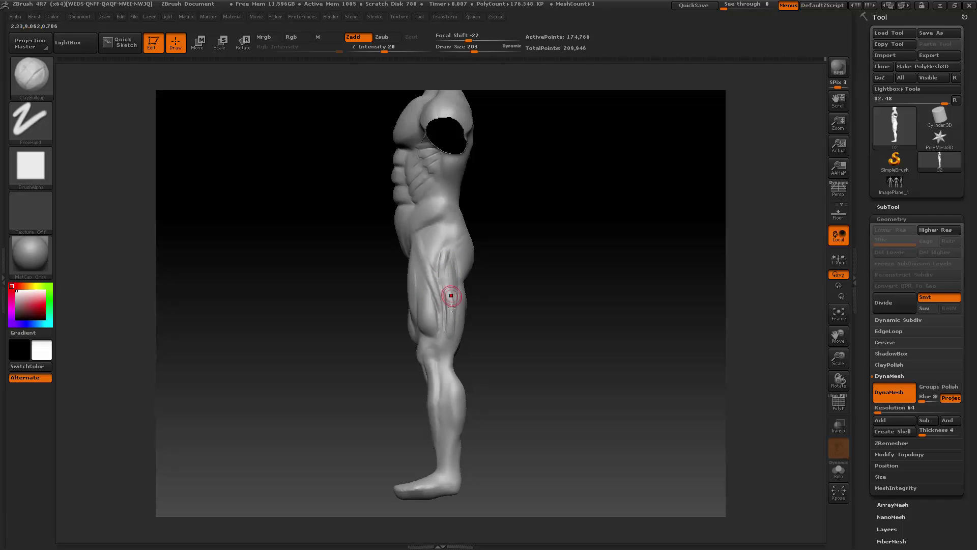
# - Smooth the built-up outer thigh and hip strokes at draw size 203, then set the draw size to 393
pyautogui.press('shift')
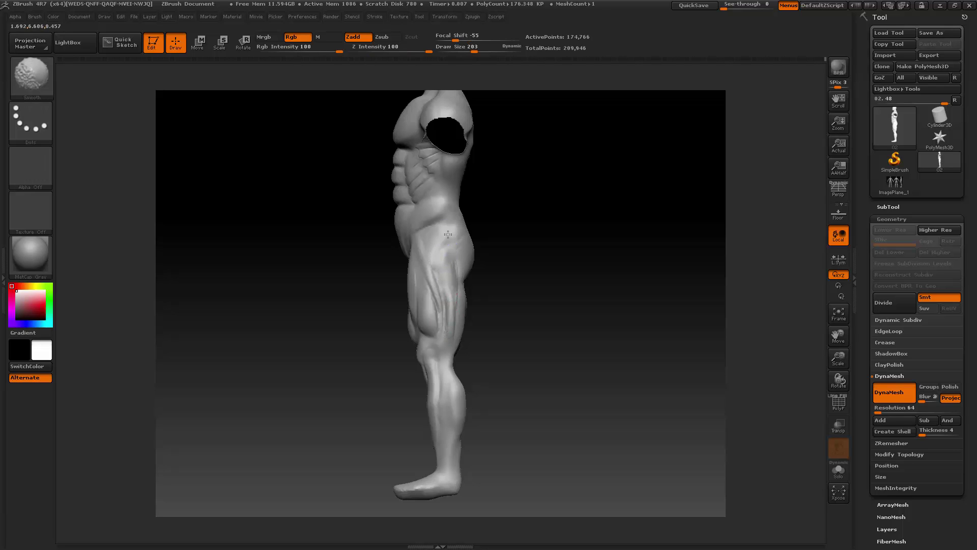
pyautogui.press('shift')
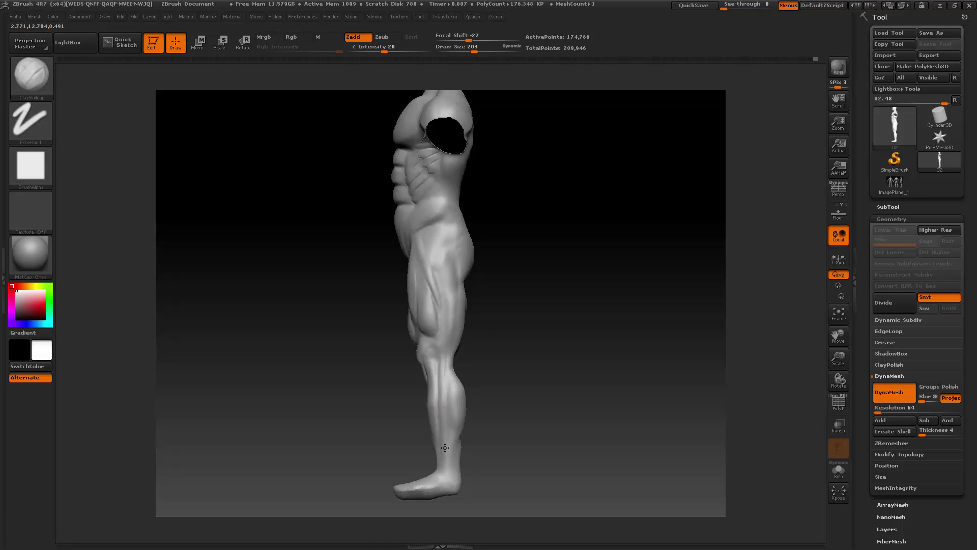
pyautogui.press('shift')
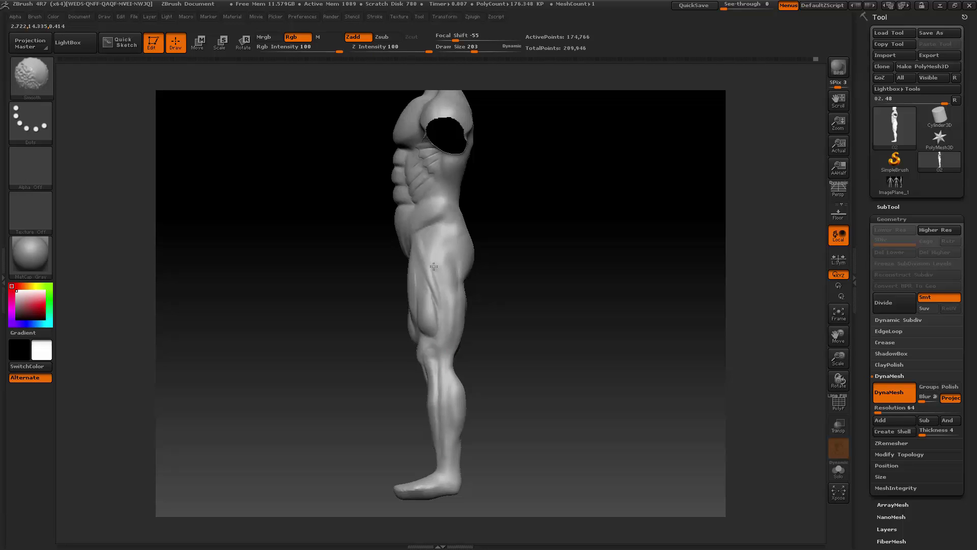
pyautogui.moveTo(504, 241)
pyautogui.mouseDown()
pyautogui.moveTo(544, 239)
pyautogui.moveTo(510, 257)
pyautogui.moveTo(473, 259)
pyautogui.moveTo(511, 259)
pyautogui.moveTo(437, 262)
pyautogui.moveTo(484, 266)
pyautogui.moveTo(526, 254)
pyautogui.mouseUp()
pyautogui.press('space')
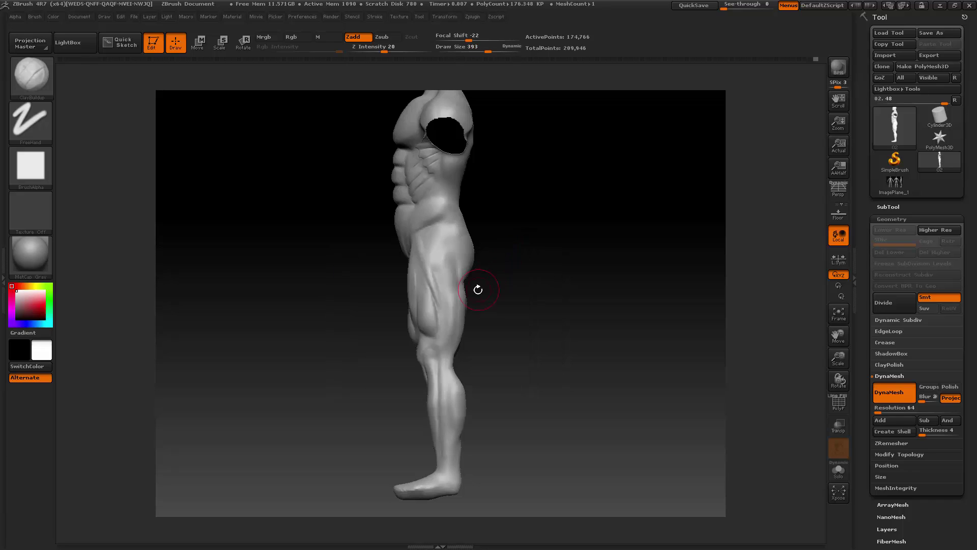
# - Check the figure's side posture against a vertical transpose line running from the head to the feet
pyautogui.moveTo(838, 360); pyautogui.dragTo(831, 355)
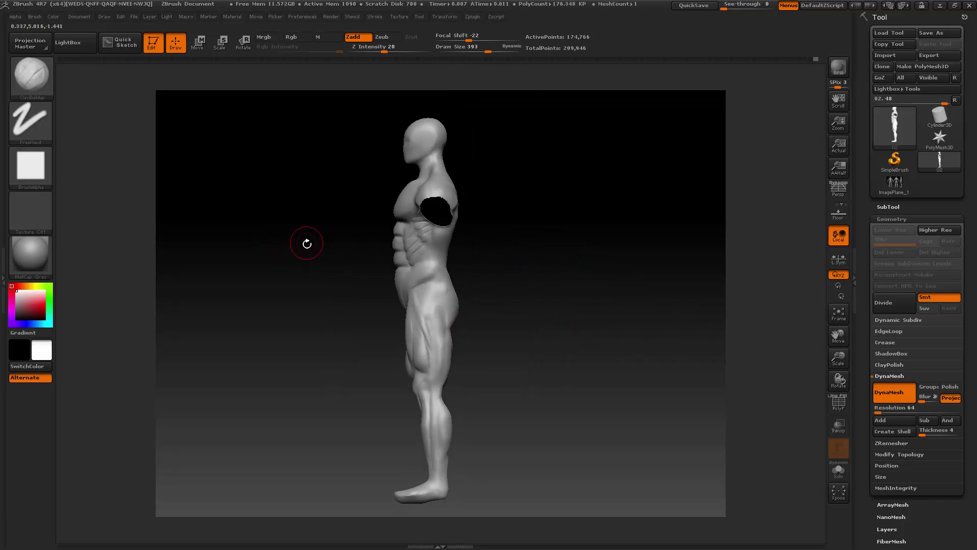
pyautogui.click(198, 43)
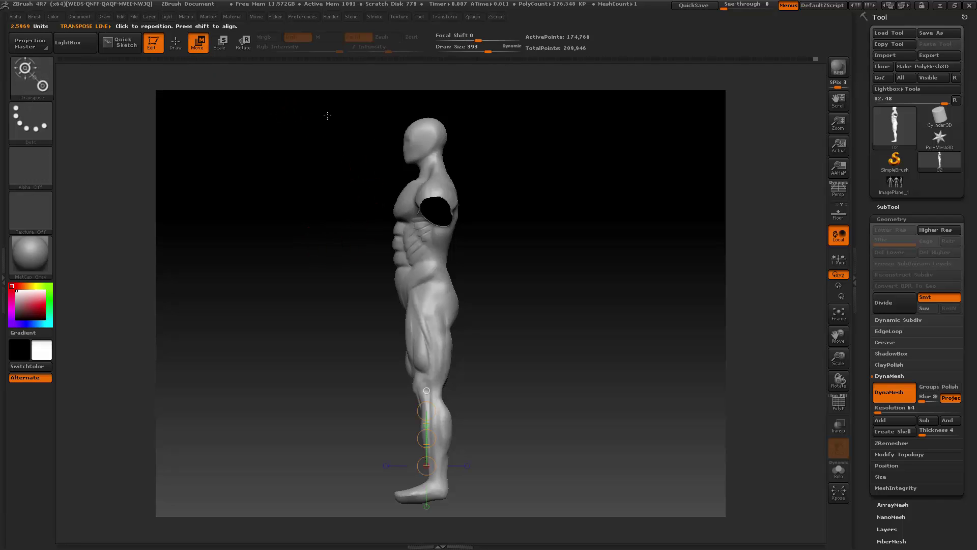
pyautogui.moveTo(425, 122); pyautogui.dragTo(432, 498)
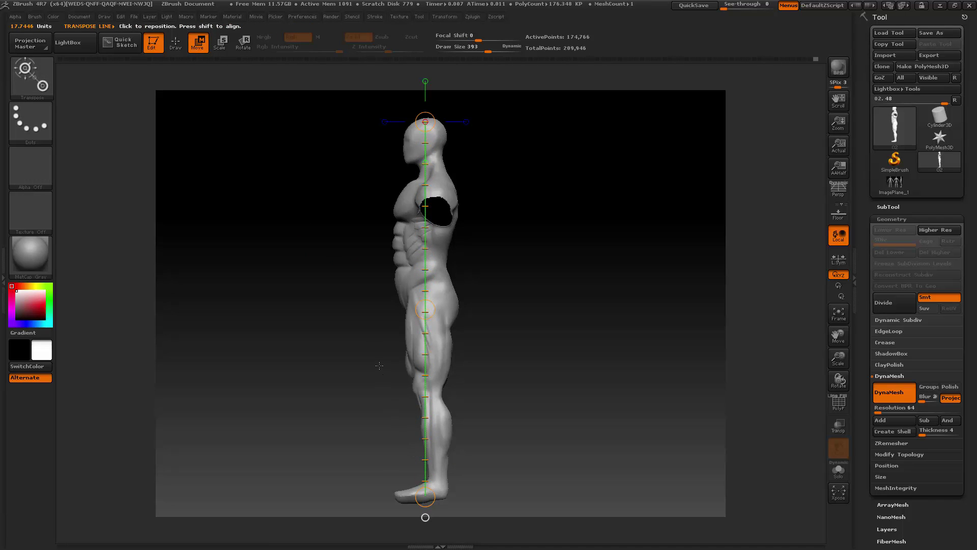
pyautogui.click(176, 43)
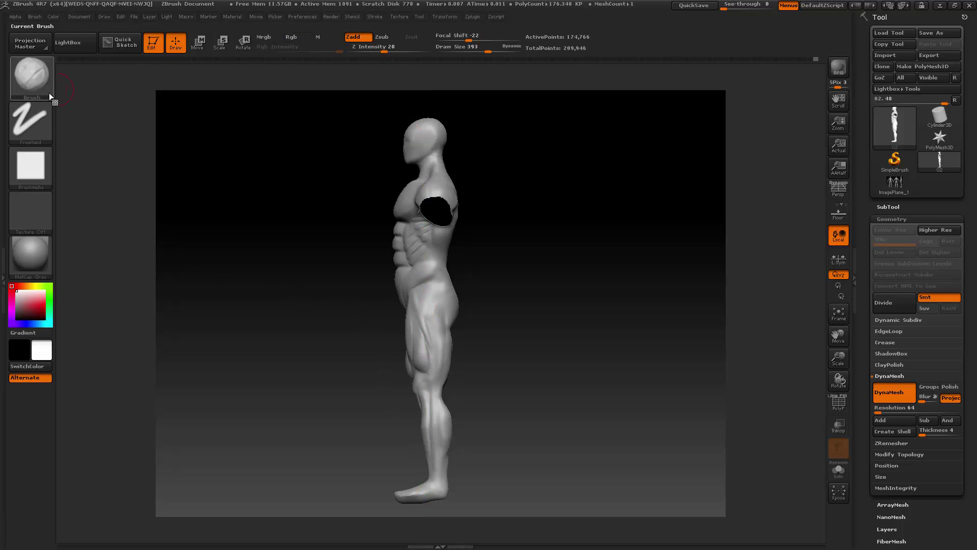
# - Adjust the lower legs' side profile with the Move brush at draw size 1000, rechecking it against the transpose line
pyautogui.press('b')
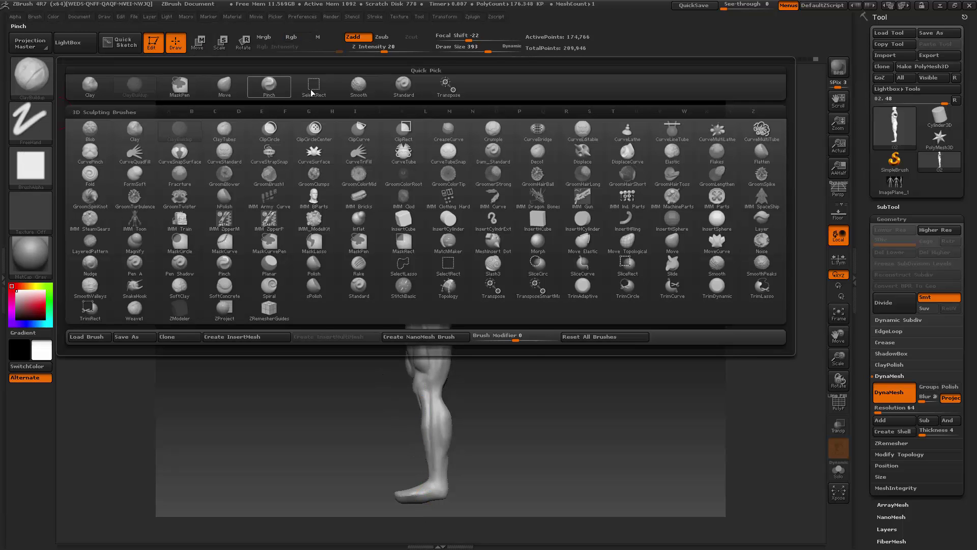
pyautogui.click(231, 87)
pyautogui.press('space')
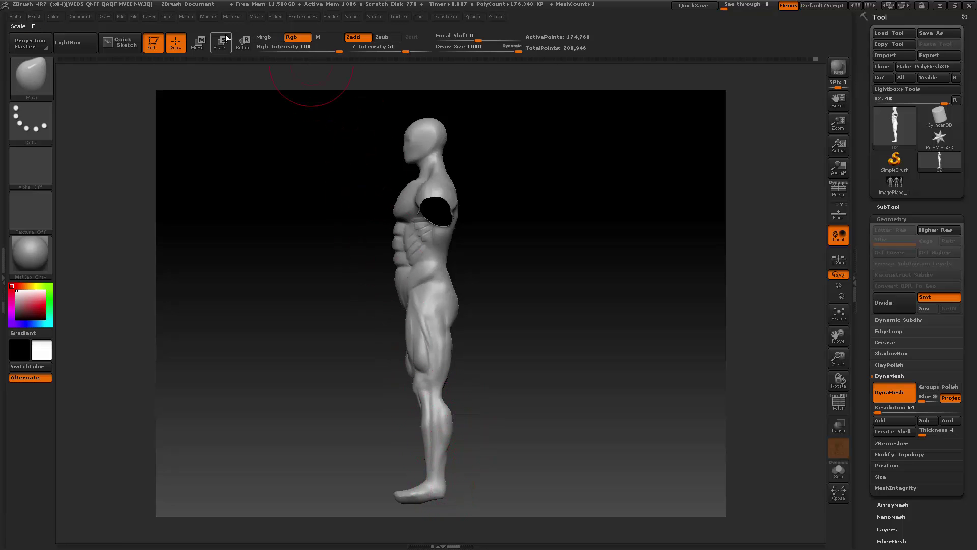
pyautogui.press('w')
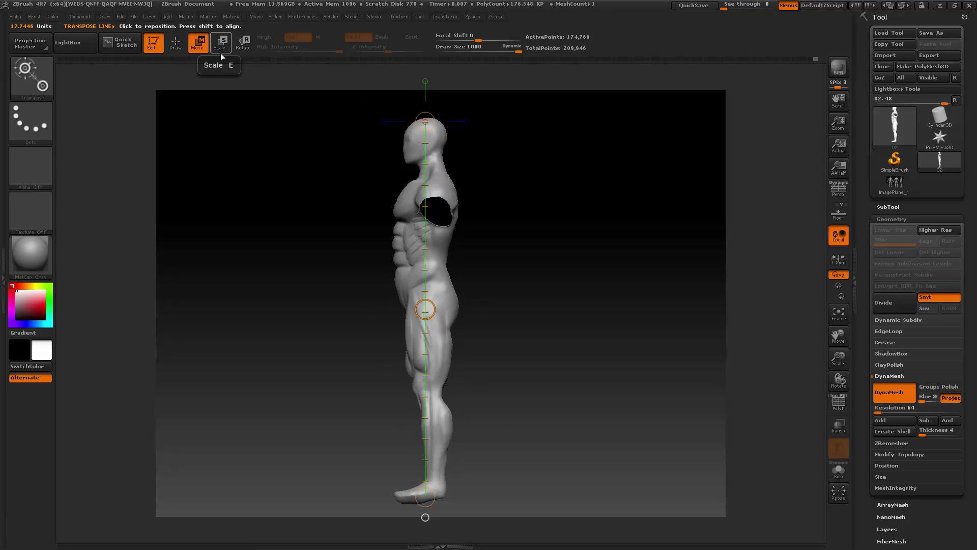
pyautogui.click(176, 43)
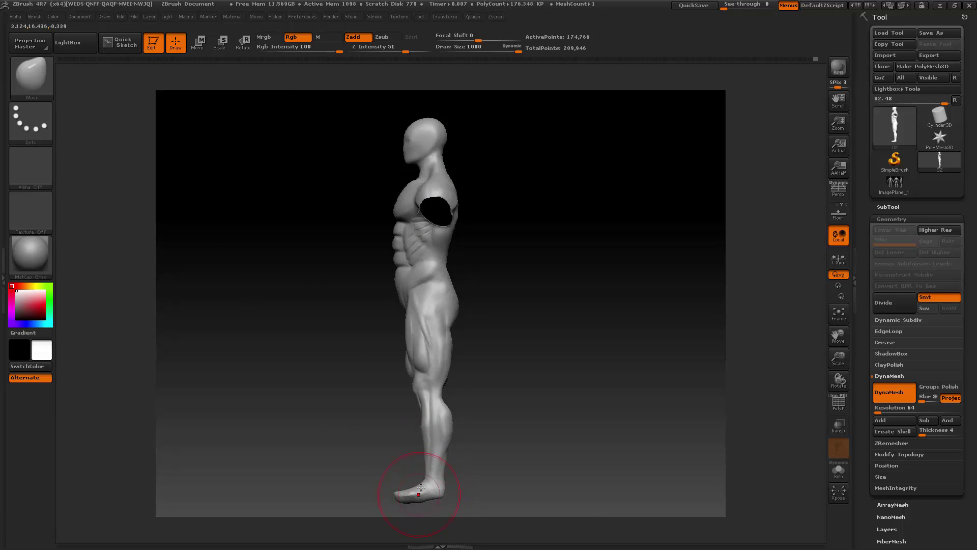
# - Unhide the arms in front view and set the Move brush's draw size to 606
pyautogui.keyDown('shift'); pyautogui.moveTo(316, 444); pyautogui.dragTo(510, 433); pyautogui.keyUp('shift')
pyautogui.keyDown('ctrl'); pyautogui.keyDown('shift'); pyautogui.click(552, 397); pyautogui.keyUp('shift'); pyautogui.keyUp('ctrl')
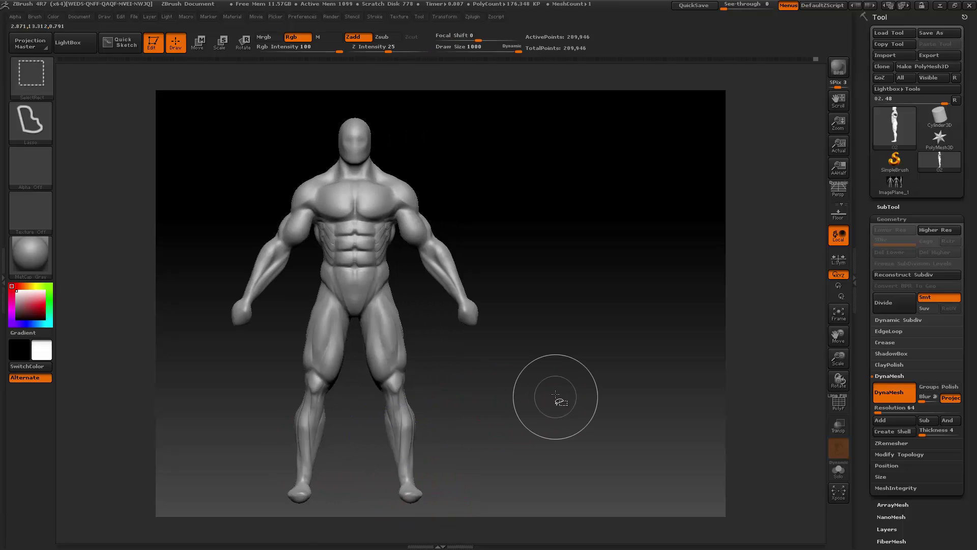
pyautogui.press('space')
pyautogui.moveTo(573, 376); pyautogui.dragTo(559, 376)
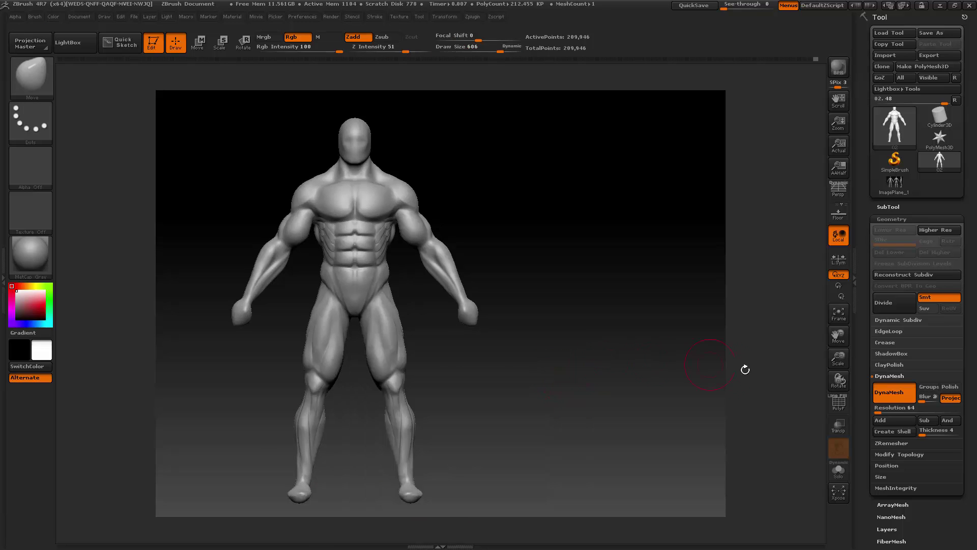
pyautogui.moveTo(839, 336); pyautogui.dragTo(862, 339)
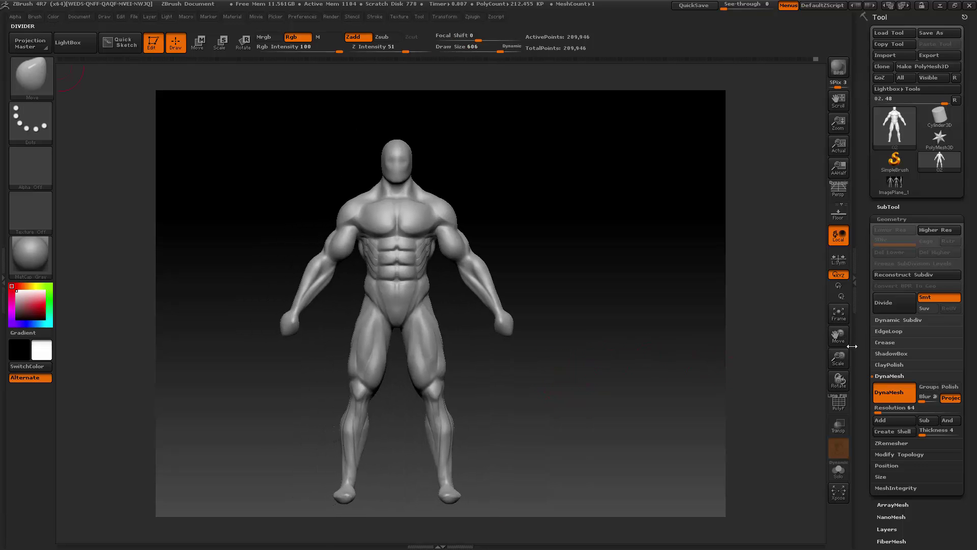
pyautogui.moveTo(694, 402); pyautogui.dragTo(767, 411)
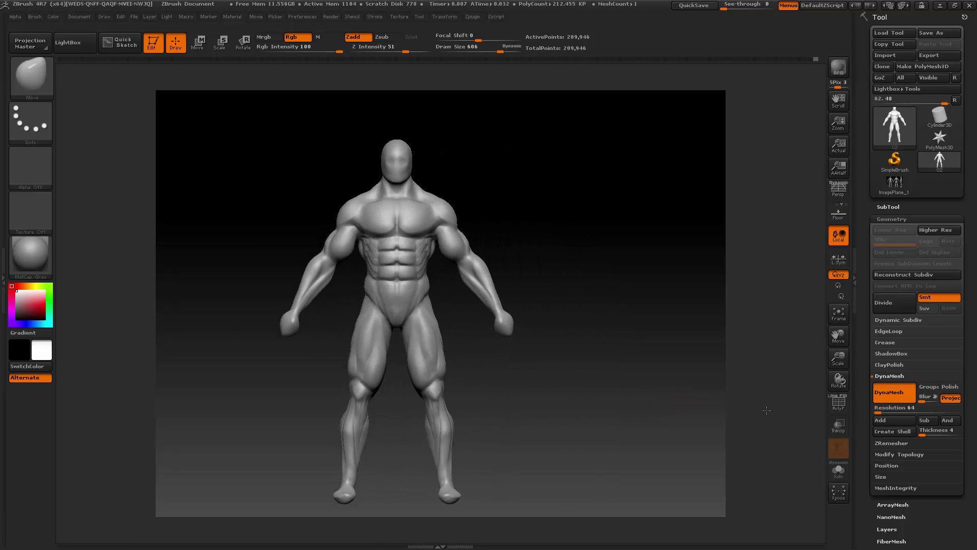
pyautogui.moveTo(842, 363); pyautogui.dragTo(852, 340)
pyautogui.moveTo(845, 354); pyautogui.dragTo(846, 468)
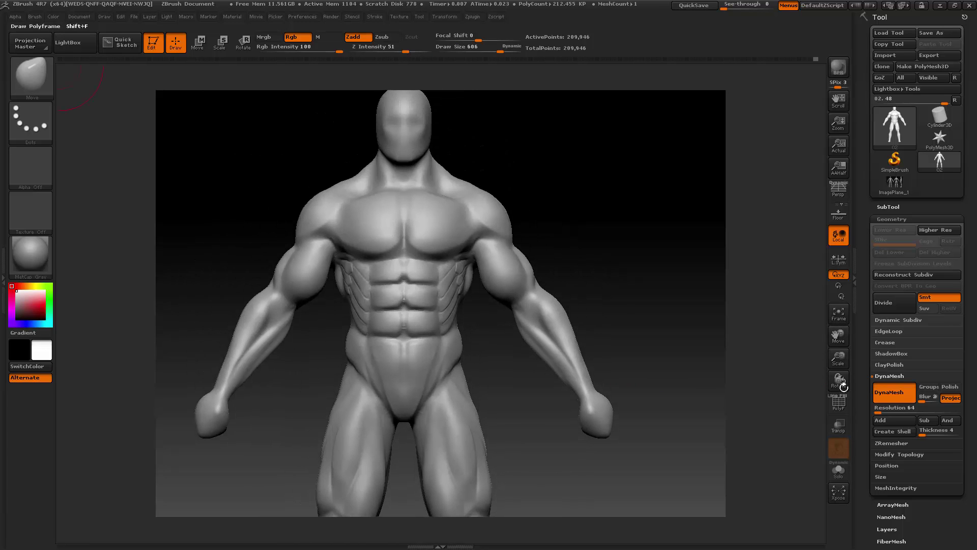
# - Pinch and smooth the trapezius slopes between the neck and shoulders at draw size 214
pyautogui.moveTo(839, 336); pyautogui.dragTo(827, 357)
pyautogui.press('space')
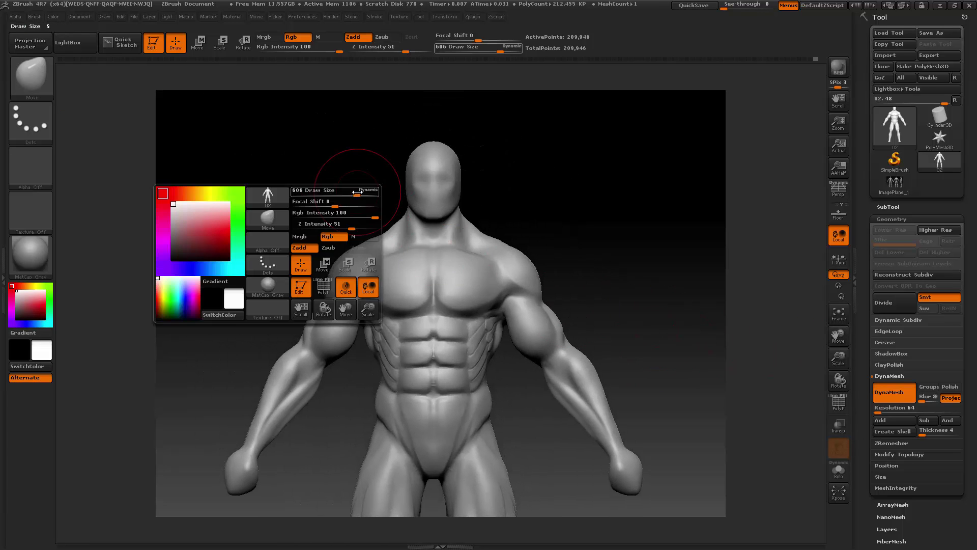
pyautogui.moveTo(358, 192); pyautogui.dragTo(334, 194)
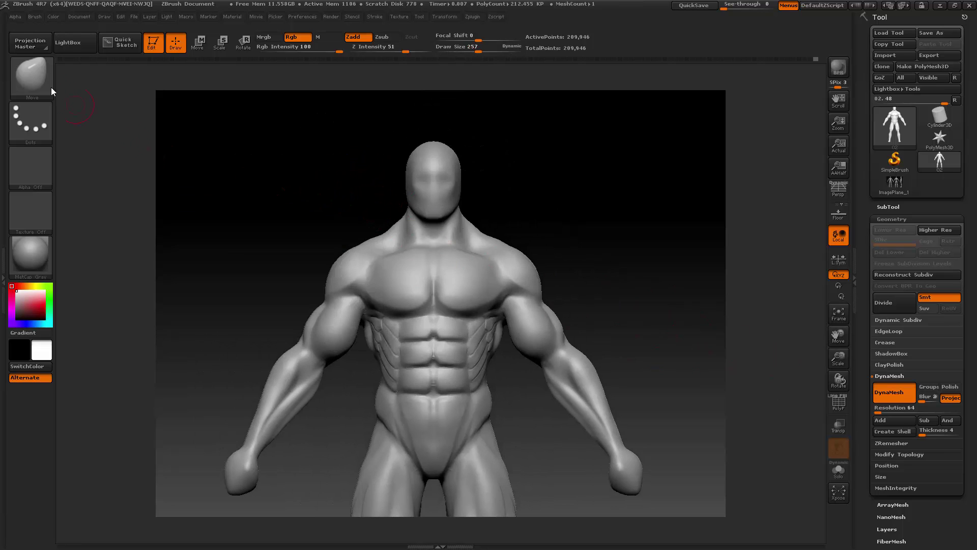
pyautogui.press('b')
pyautogui.press('p')
pyautogui.press('i')
pyautogui.press('space')
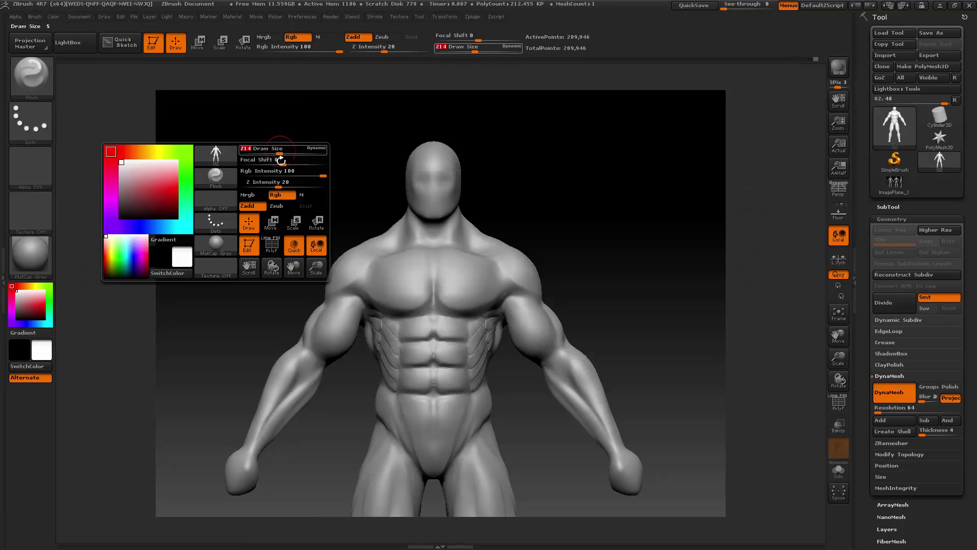
pyautogui.moveTo(839, 359); pyautogui.dragTo(850, 402)
pyautogui.moveTo(839, 336); pyautogui.dragTo(862, 495)
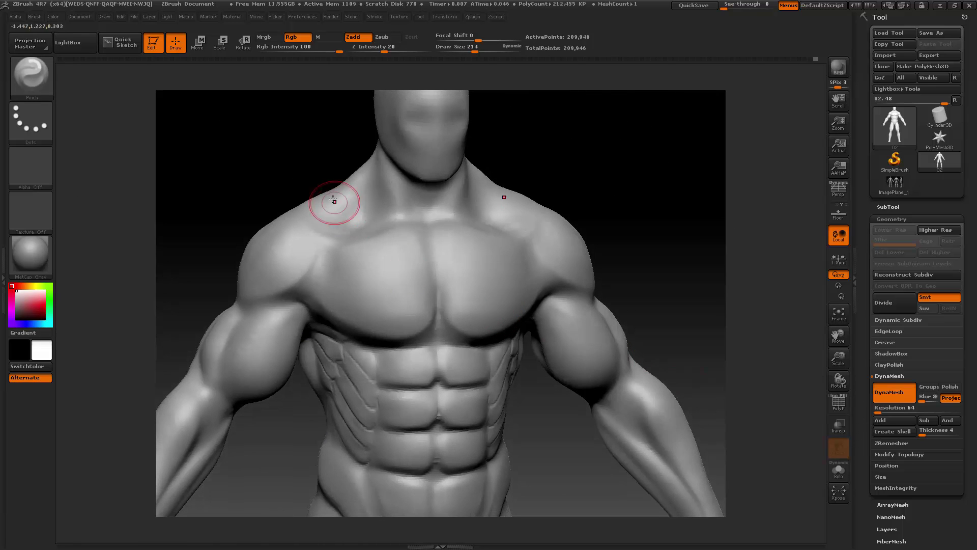
pyautogui.moveTo(360, 177); pyautogui.dragTo(337, 208)
pyautogui.moveTo(357, 179)
pyautogui.keyDown('shift'); pyautogui.mouseDown()
pyautogui.moveTo(360, 171)
pyautogui.moveTo(333, 195)
pyautogui.moveTo(350, 201)
pyautogui.mouseUp(); pyautogui.keyUp('shift')
# - Refine the side neck muscles down to the collarbones with Pinch and Smooth at draw size 140
pyautogui.moveTo(608, 151)
pyautogui.mouseDown()
pyautogui.moveTo(600, 142)
pyautogui.moveTo(570, 152)
pyautogui.moveTo(414, 153)
pyautogui.mouseUp()
pyautogui.press('space')
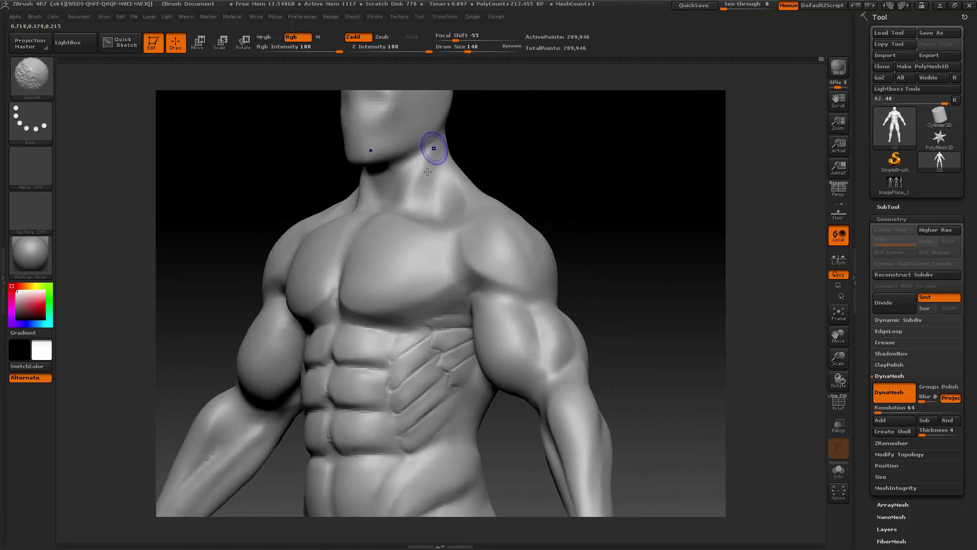
pyautogui.keyDown('shift'); pyautogui.moveTo(504, 137); pyautogui.dragTo(550, 151); pyautogui.keyUp('shift')
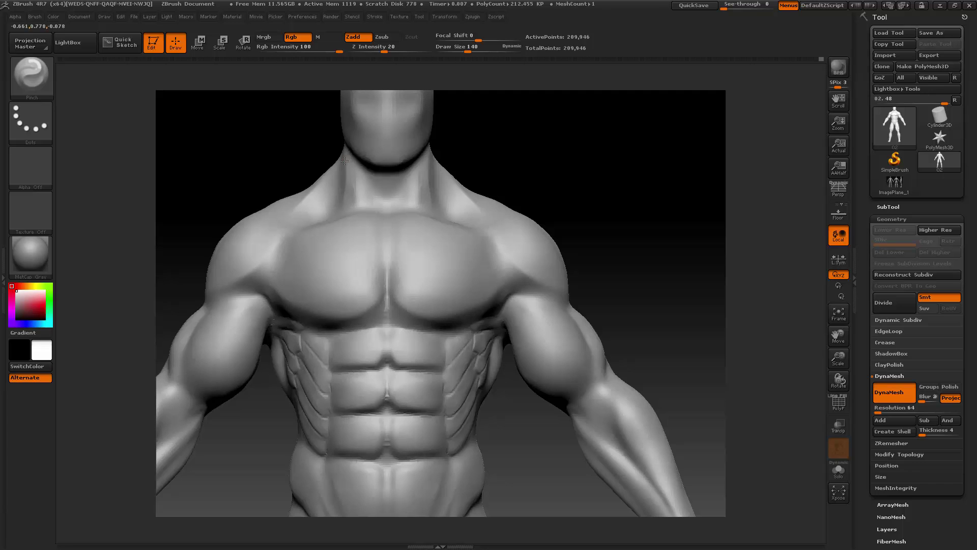
pyautogui.press('shift')
pyautogui.keyDown('shift'); pyautogui.moveTo(350, 175); pyautogui.dragTo(362, 214); pyautogui.keyUp('shift')
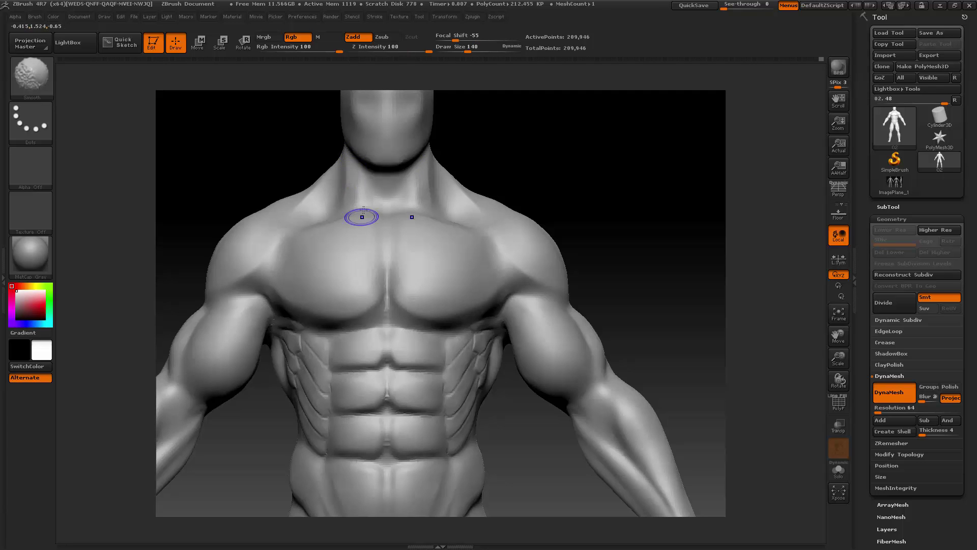
pyautogui.moveTo(572, 170)
pyautogui.mouseDown()
pyautogui.moveTo(553, 175)
pyautogui.moveTo(604, 173)
pyautogui.moveTo(603, 160)
pyautogui.mouseUp()
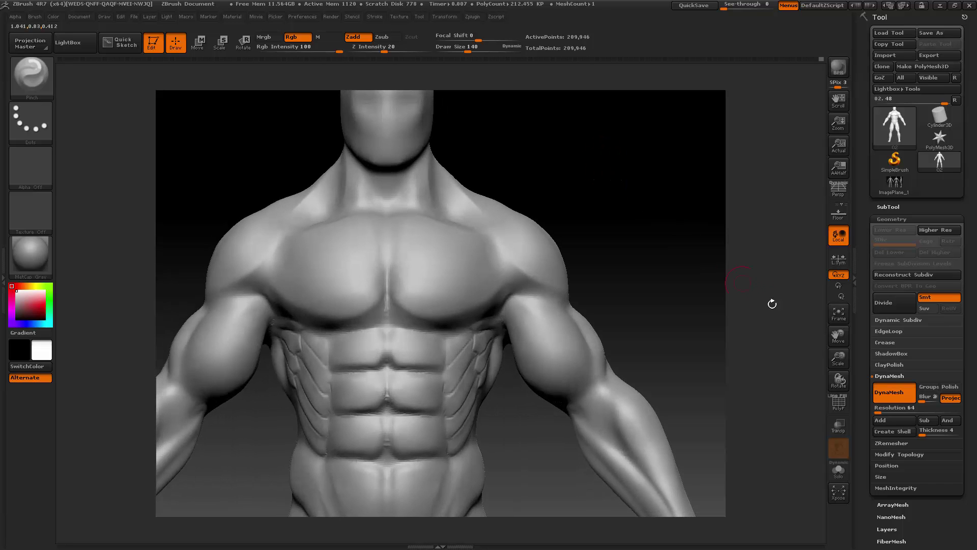
# - Examine the complete figure's side profile with the arms visible
pyautogui.moveTo(839, 358)
pyautogui.mouseDown()
pyautogui.moveTo(841, 336)
pyautogui.moveTo(841, 359)
pyautogui.moveTo(840, 345)
pyautogui.mouseUp()
pyautogui.moveTo(696, 337)
pyautogui.mouseDown()
pyautogui.moveTo(738, 346)
pyautogui.moveTo(656, 351)
pyautogui.moveTo(692, 349)
pyautogui.mouseUp()
pyautogui.moveTo(839, 356); pyautogui.dragTo(831, 326)
pyautogui.press('space')
pyautogui.moveTo(677, 355)
pyautogui.mouseDown()
pyautogui.moveTo(688, 355)
pyautogui.moveTo(631, 358)
pyautogui.mouseUp()
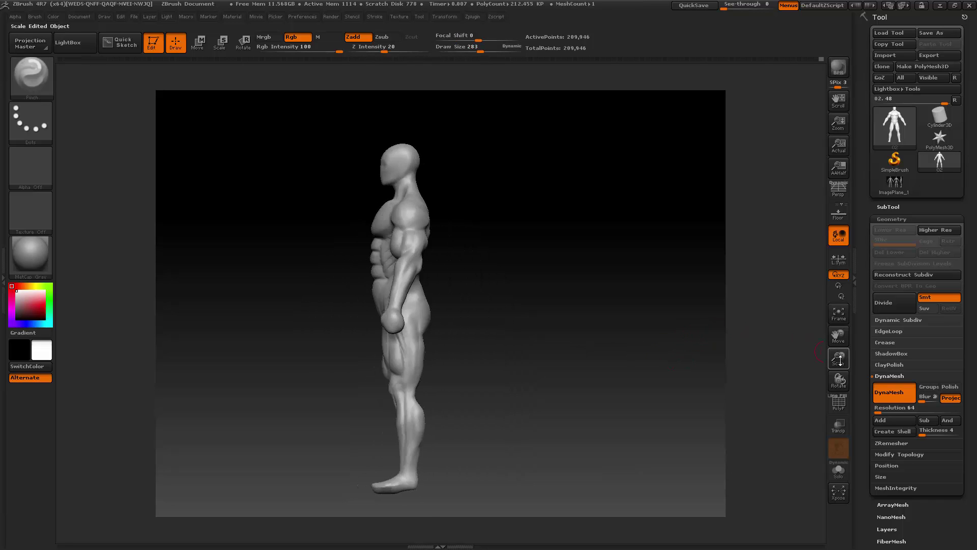
pyautogui.moveTo(838, 359); pyautogui.dragTo(848, 322)
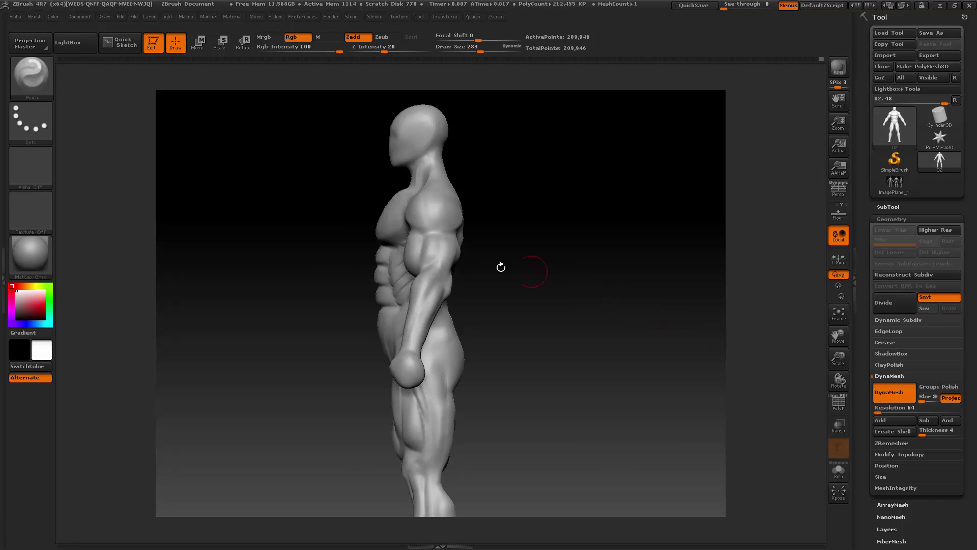
# - Switch to the Move brush at draw size 608 and check the figure from the side, three-quarter and front views
pyautogui.press('space')
pyautogui.moveTo(411, 261); pyautogui.dragTo(417, 271)
pyautogui.press('space')
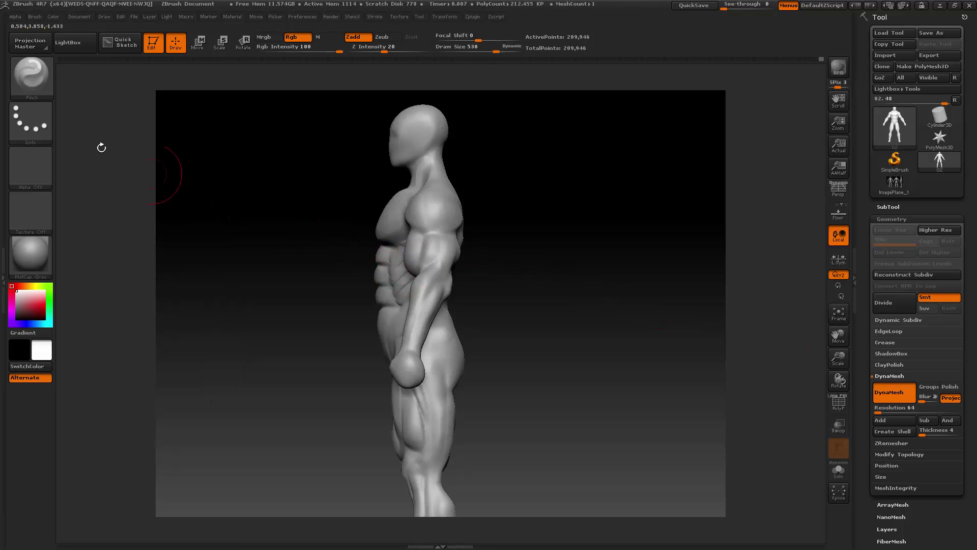
pyautogui.click(30, 76)
pyautogui.click(233, 86)
pyautogui.press('space')
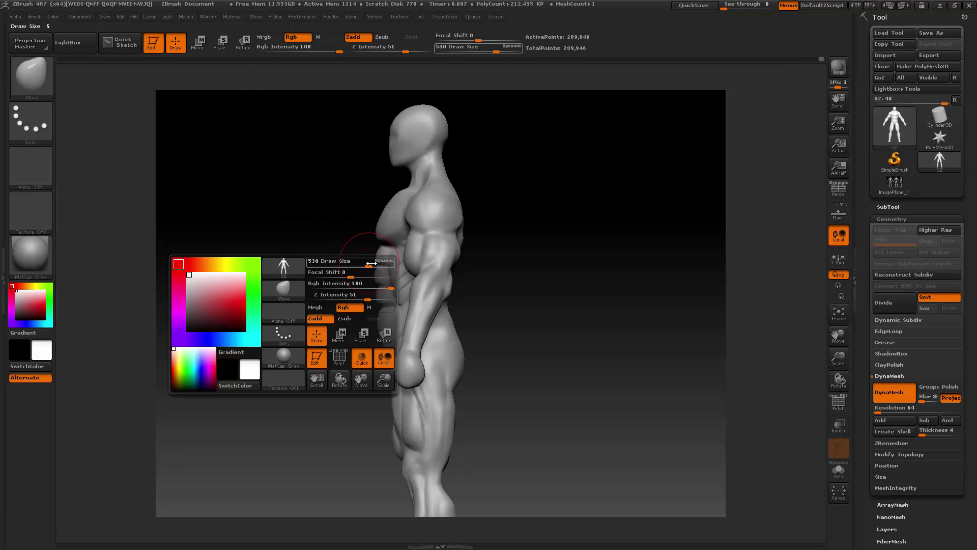
pyautogui.moveTo(352, 271); pyautogui.dragTo(362, 270)
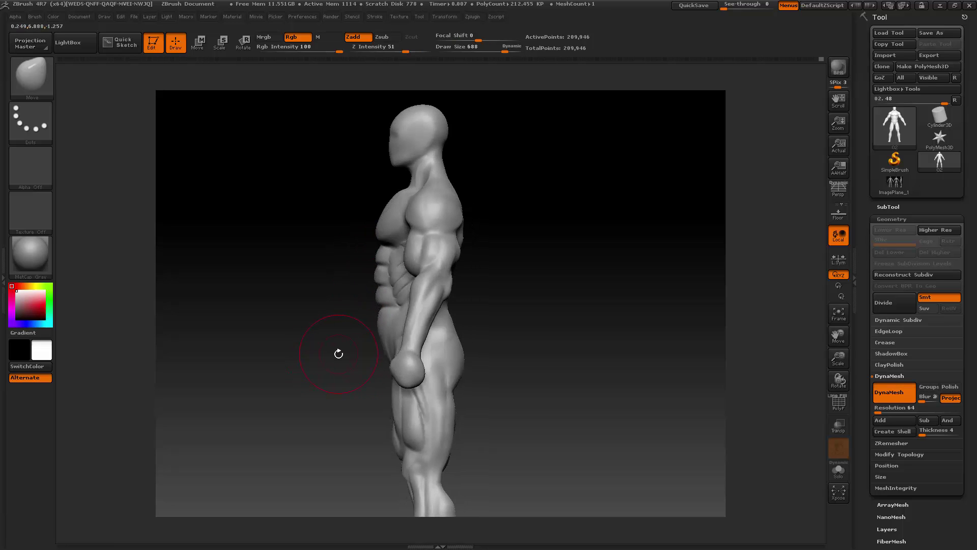
pyautogui.moveTo(338, 355); pyautogui.dragTo(351, 350)
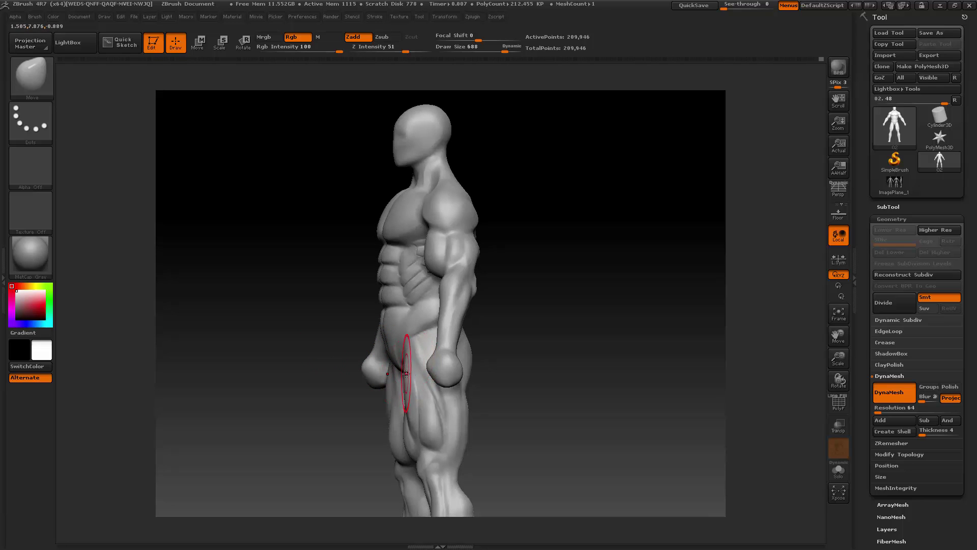
pyautogui.moveTo(361, 373)
pyautogui.keyDown('shift'); pyautogui.mouseDown()
pyautogui.moveTo(403, 346)
pyautogui.moveTo(473, 329)
pyautogui.moveTo(653, 332)
pyautogui.mouseUp(); pyautogui.keyUp('shift')
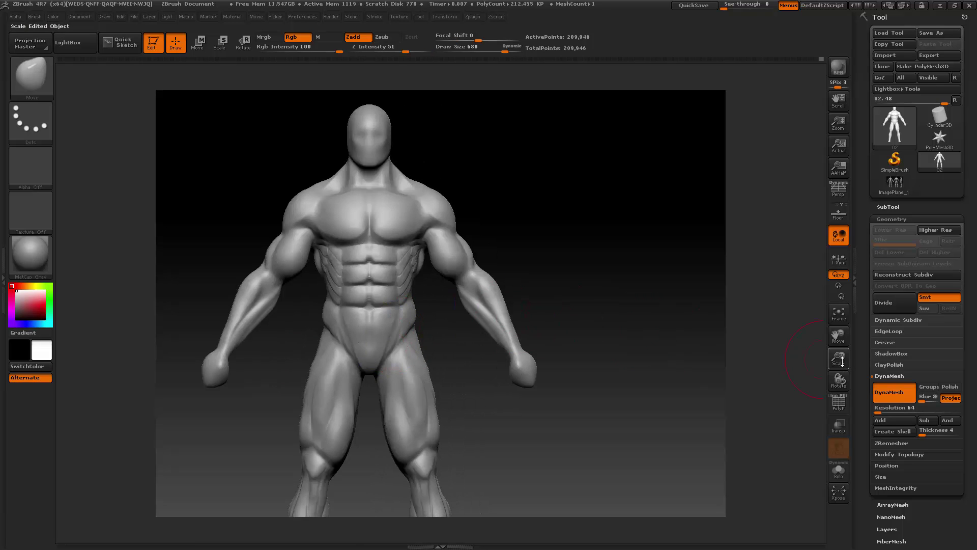
# - Smooth the muscle definition across the front of the whole figure, including the abdomen and legs, at draw size 362
pyautogui.moveTo(836, 358); pyautogui.dragTo(840, 313)
pyautogui.press('space')
pyautogui.moveTo(641, 360)
pyautogui.mouseDown()
pyautogui.moveTo(629, 359)
pyautogui.moveTo(806, 385)
pyautogui.moveTo(759, 384)
pyautogui.mouseUp()
pyautogui.moveTo(839, 337); pyautogui.dragTo(836, 338)
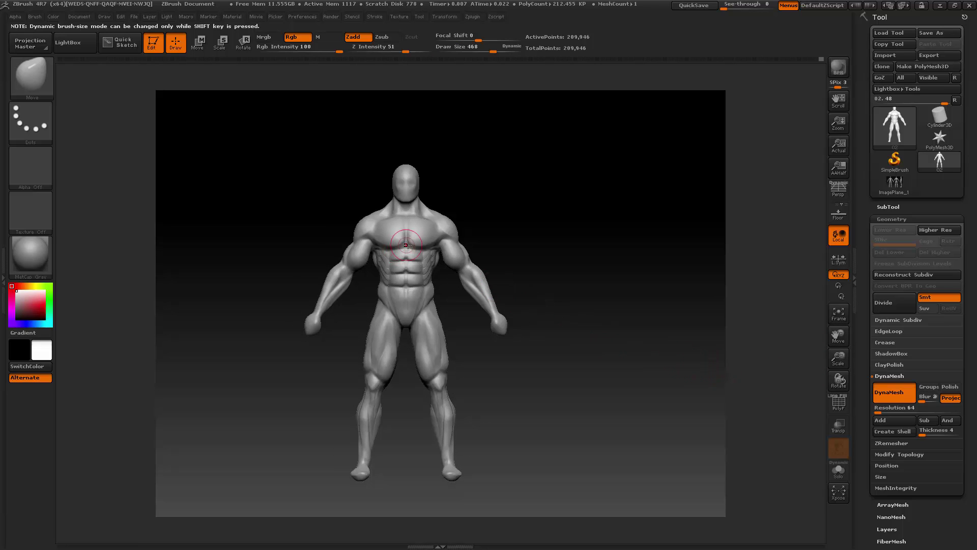
pyautogui.press('space')
pyautogui.moveTo(415, 245); pyautogui.dragTo(406, 245)
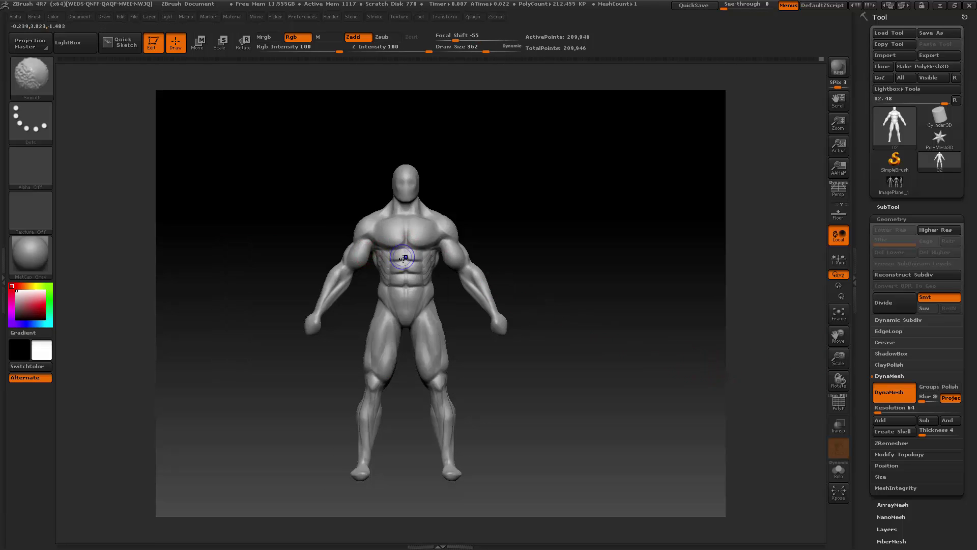
pyautogui.moveTo(564, 224)
pyautogui.mouseDown()
pyautogui.moveTo(577, 224)
pyautogui.moveTo(567, 224)
pyautogui.mouseUp()
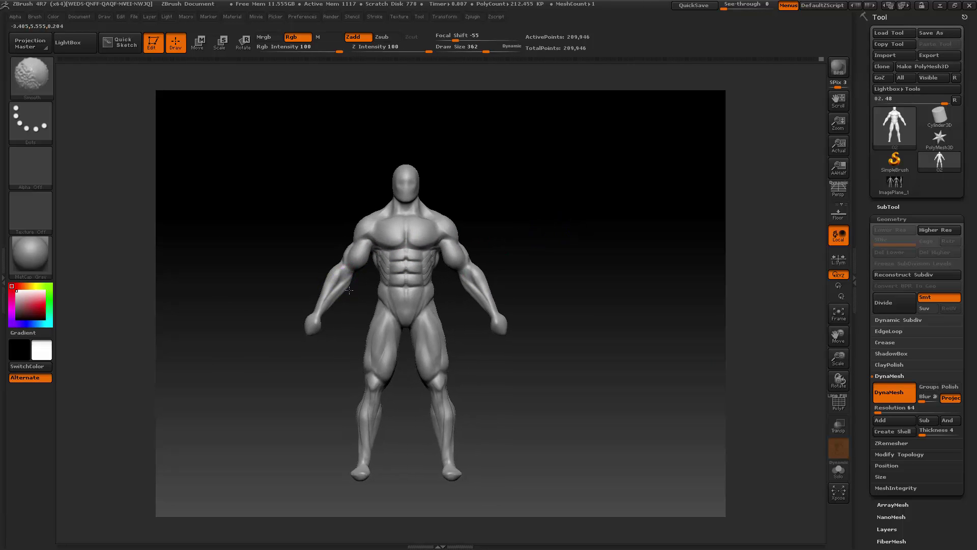
pyautogui.moveTo(350, 286)
pyautogui.keyDown('shift'); pyautogui.mouseDown()
pyautogui.moveTo(326, 279)
pyautogui.moveTo(338, 273)
pyautogui.moveTo(324, 304)
pyautogui.moveTo(371, 219)
pyautogui.moveTo(356, 229)
pyautogui.moveTo(348, 272)
pyautogui.mouseUp(); pyautogui.keyUp('shift')
pyautogui.moveTo(421, 177)
pyautogui.keyDown('shift'); pyautogui.mouseDown()
pyautogui.moveTo(526, 175)
pyautogui.moveTo(543, 245)
pyautogui.moveTo(600, 231)
pyautogui.moveTo(596, 216)
pyautogui.mouseUp(); pyautogui.keyUp('shift')
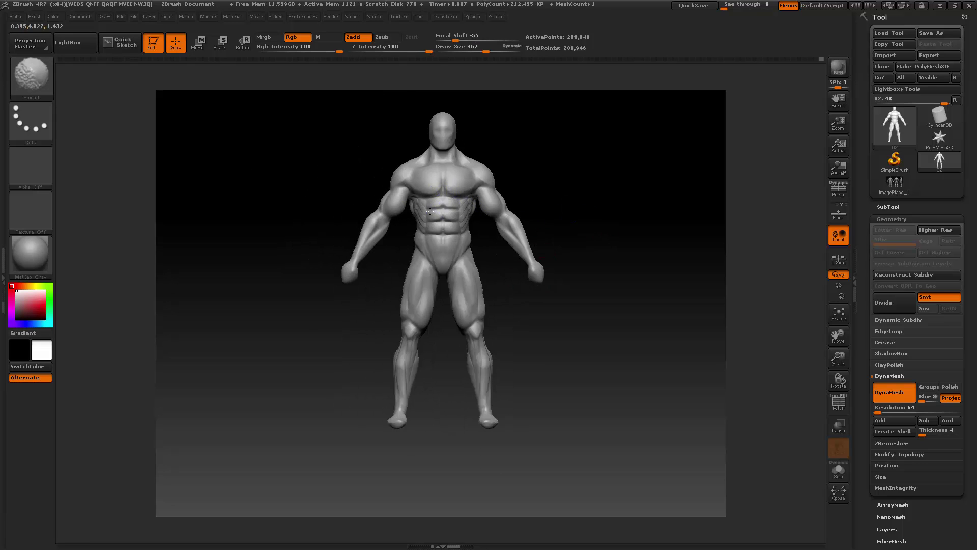
pyautogui.keyDown('shift'); pyautogui.moveTo(443, 208); pyautogui.dragTo(439, 236); pyautogui.keyUp('shift')
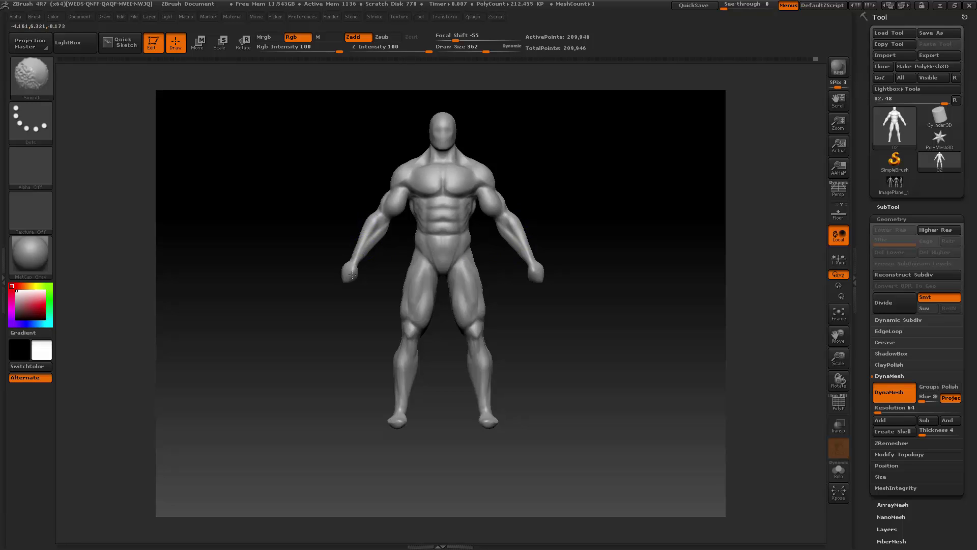
# - Smooth the side and back of the figure, softening the back muscles and legs at draw size 362
pyautogui.moveTo(330, 299); pyautogui.dragTo(367, 291)
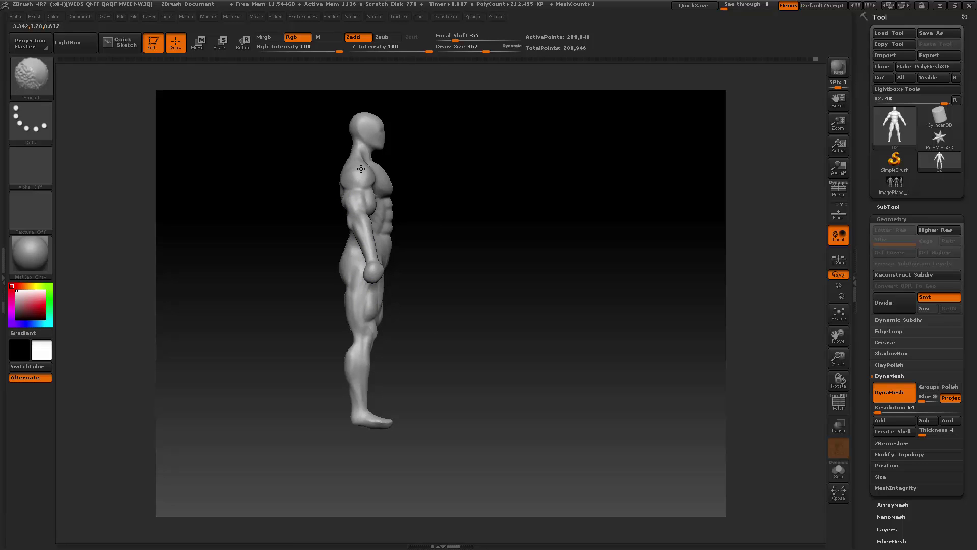
pyautogui.keyDown('shift'); pyautogui.moveTo(454, 174); pyautogui.dragTo(550, 205); pyautogui.keyUp('shift')
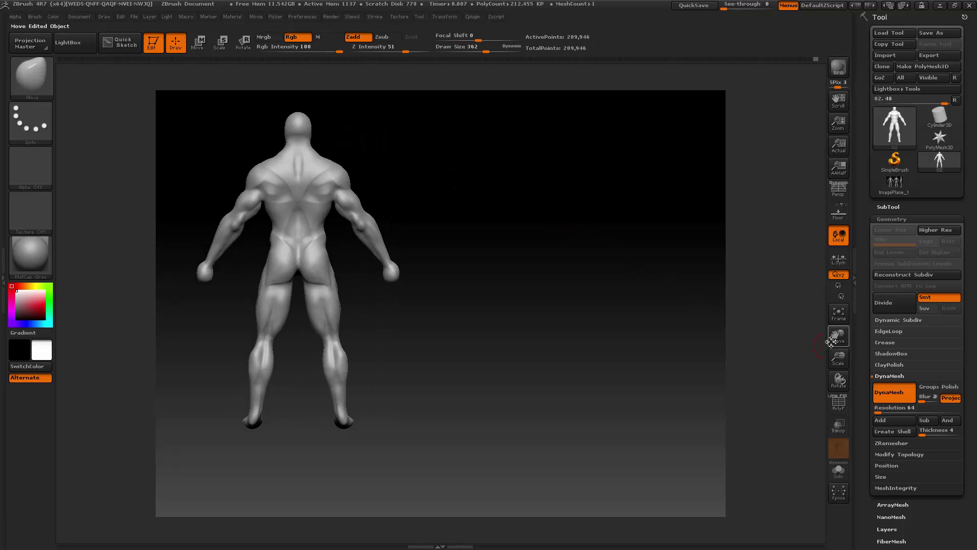
pyautogui.moveTo(832, 340); pyautogui.dragTo(901, 347)
pyautogui.press('shift')
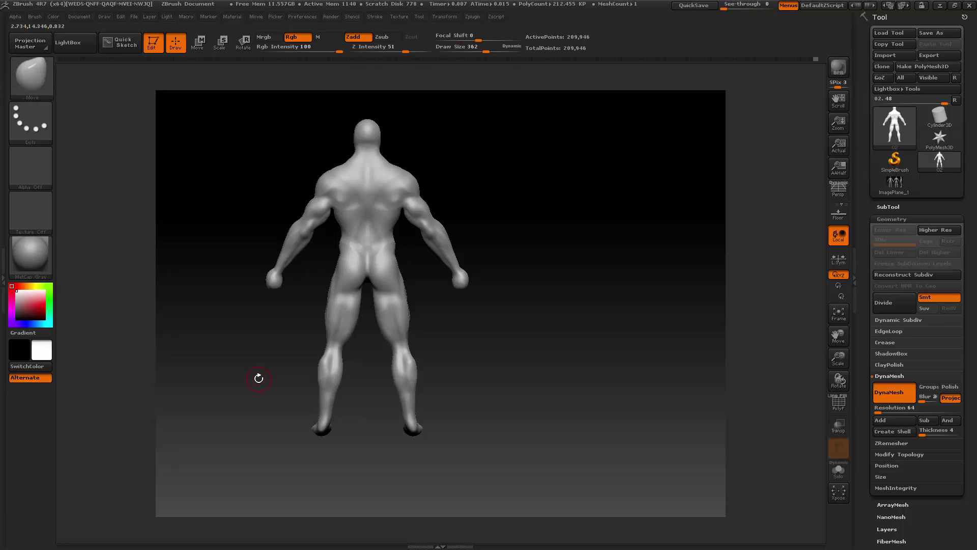
pyautogui.moveTo(258, 377); pyautogui.dragTo(365, 377)
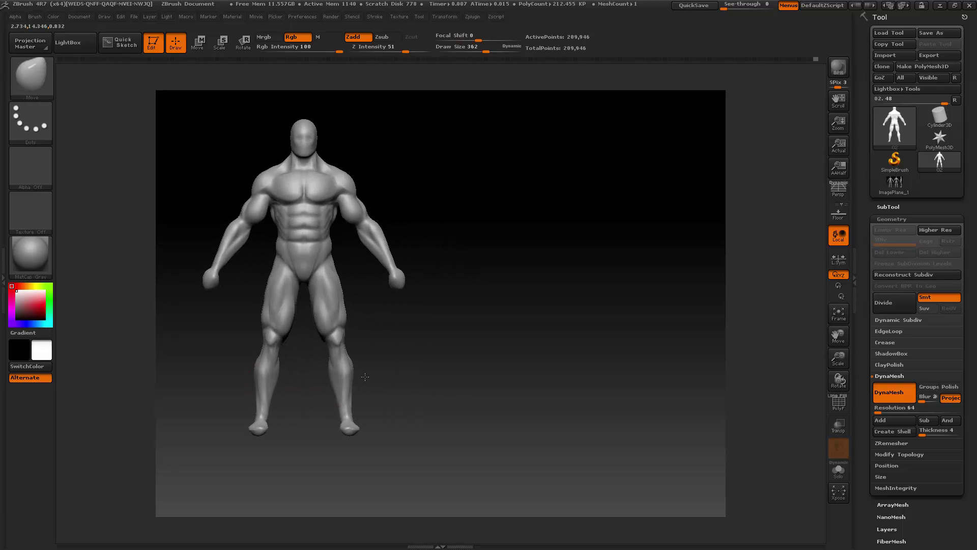
# - Carve the chest midline and the abdominal grooves with the Standard brush at draw size 82
pyautogui.moveTo(843, 336); pyautogui.dragTo(915, 366)
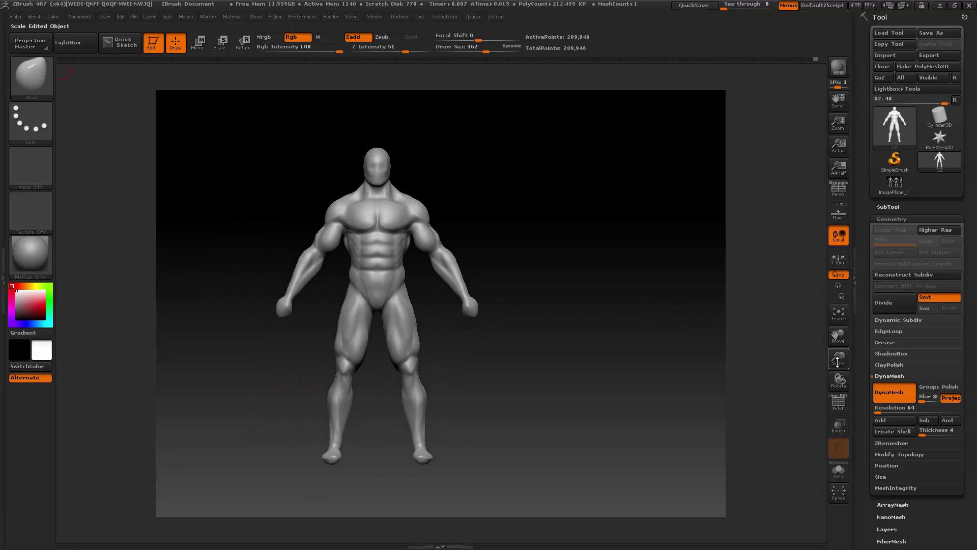
pyautogui.moveTo(838, 358); pyautogui.dragTo(865, 346)
pyautogui.moveTo(660, 363)
pyautogui.mouseDown()
pyautogui.moveTo(606, 363)
pyautogui.moveTo(661, 363)
pyautogui.moveTo(648, 351)
pyautogui.mouseUp()
pyautogui.press('space')
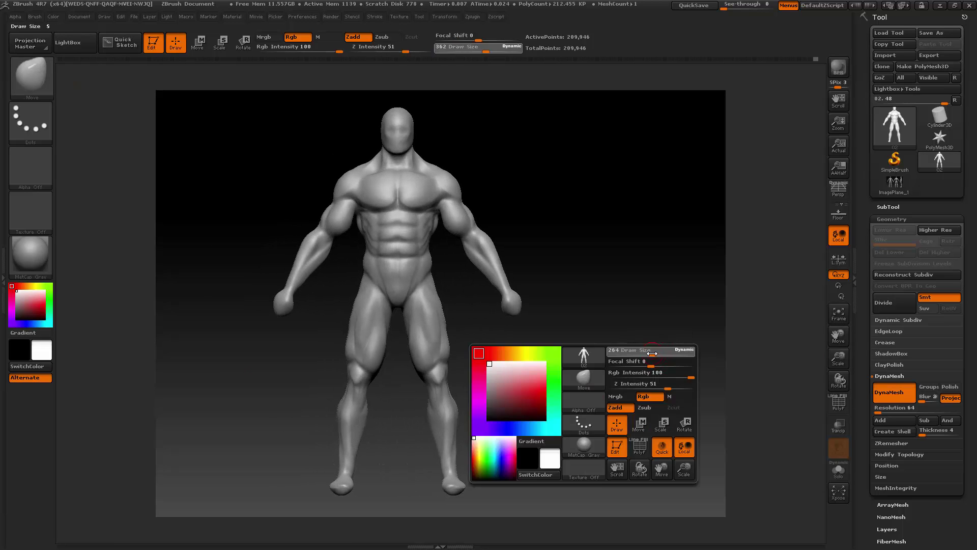
pyautogui.moveTo(838, 359); pyautogui.dragTo(858, 391)
pyautogui.moveTo(837, 335)
pyautogui.mouseDown()
pyautogui.moveTo(861, 396)
pyautogui.moveTo(735, 343)
pyautogui.mouseUp()
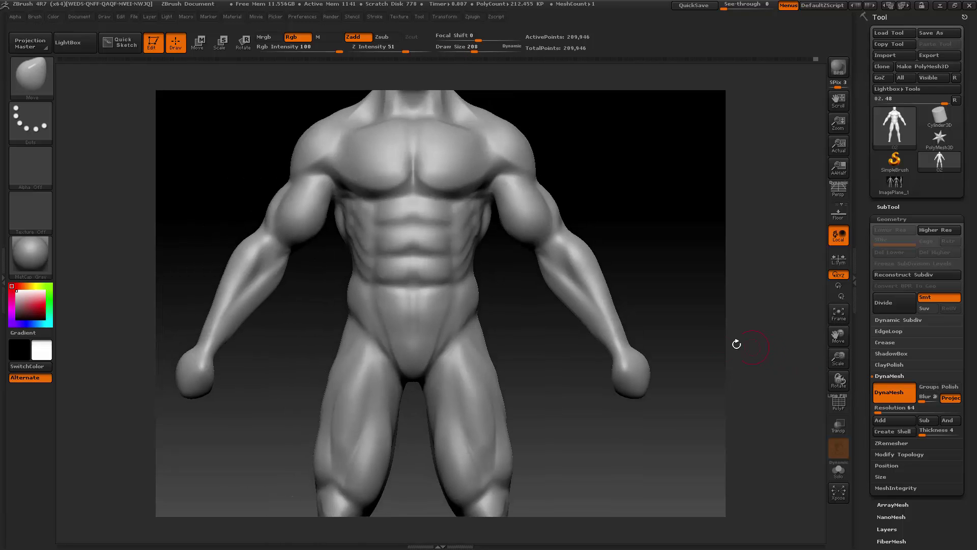
pyautogui.click(25, 70)
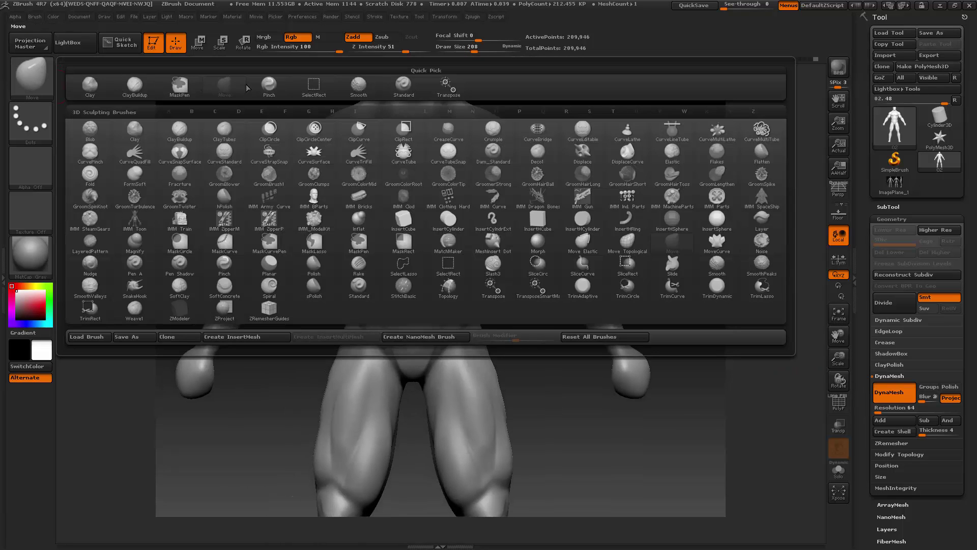
pyautogui.click(404, 84)
pyautogui.press('space')
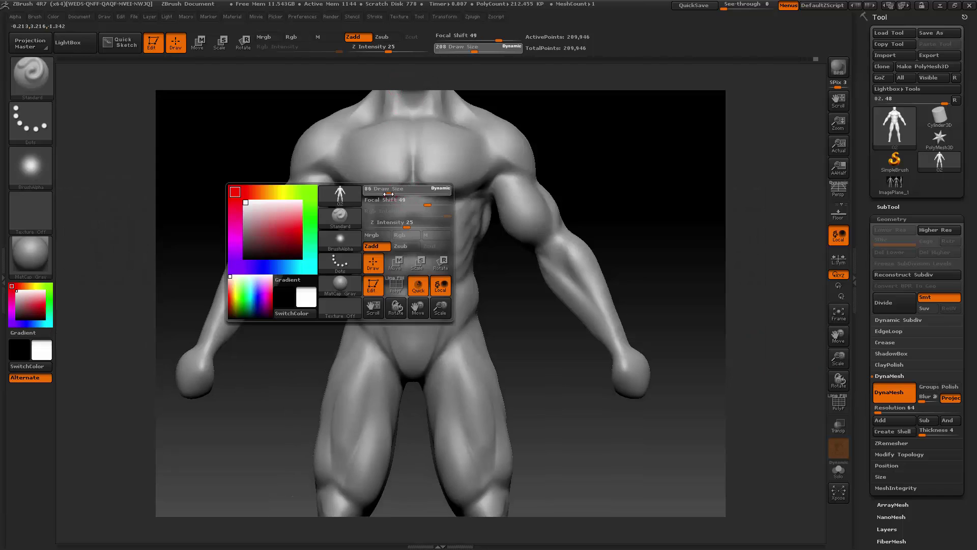
pyautogui.moveTo(388, 194); pyautogui.dragTo(385, 194)
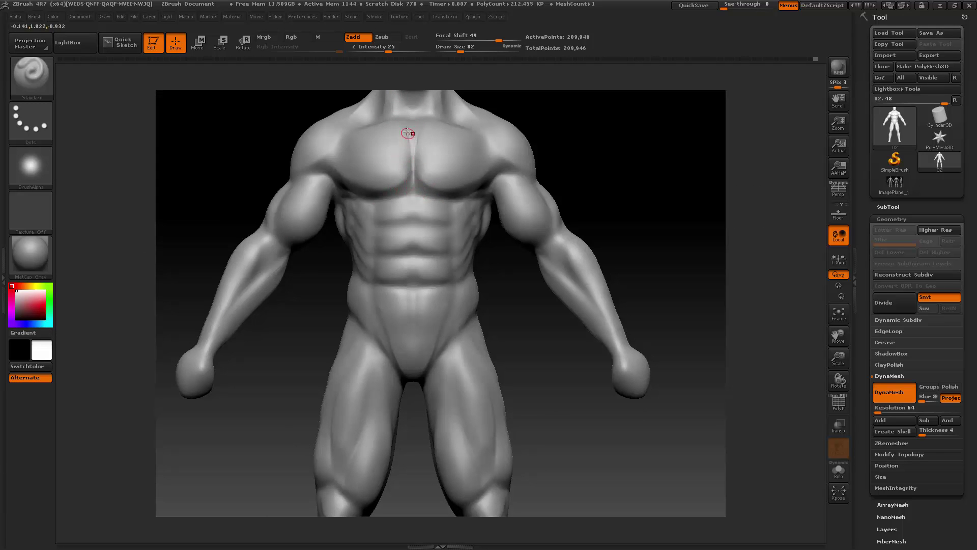
pyautogui.moveTo(592, 145); pyautogui.dragTo(574, 128)
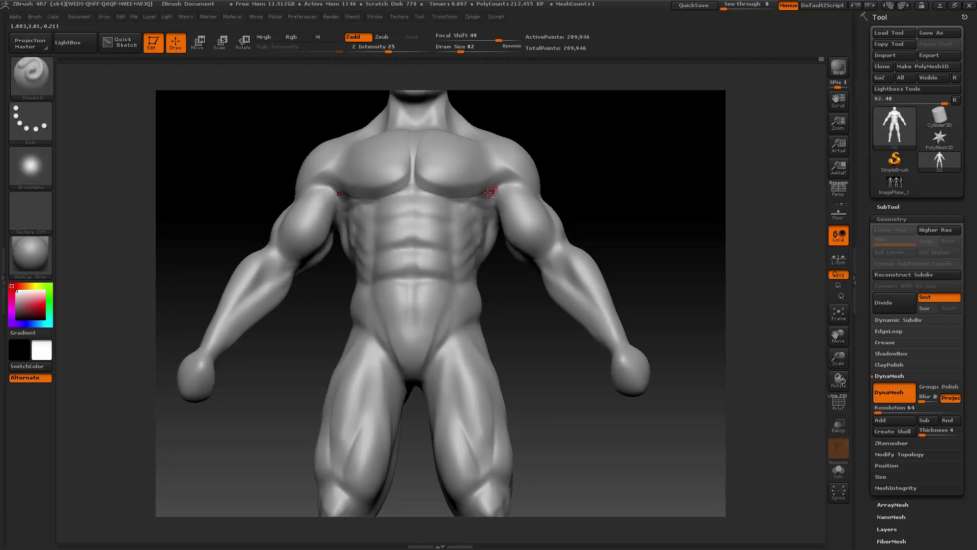
pyautogui.moveTo(569, 167)
pyautogui.mouseDown()
pyautogui.moveTo(572, 175)
pyautogui.moveTo(434, 206)
pyautogui.mouseUp()
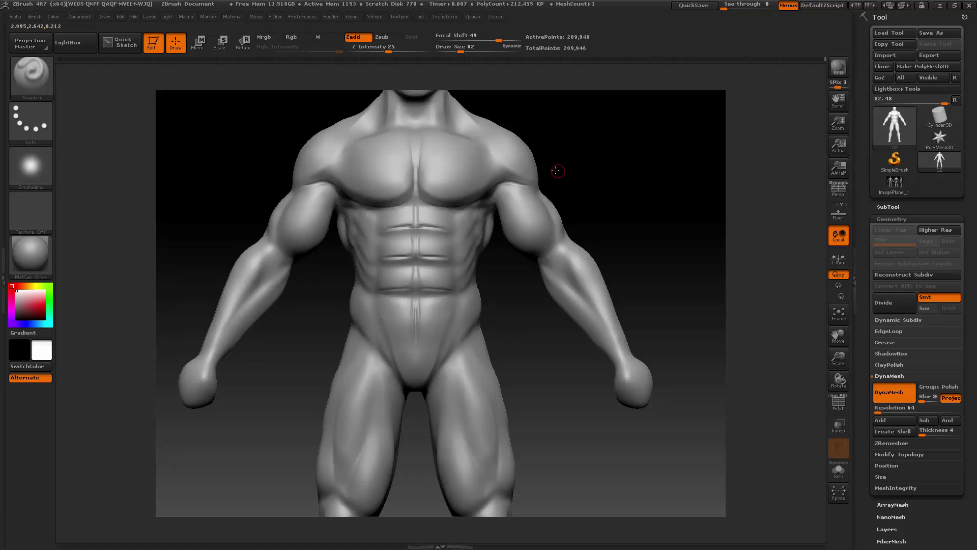
# - Define the outer edges of the abdominals and the oblique and groin creases with the Standard brush
pyautogui.moveTo(556, 170); pyautogui.dragTo(465, 225)
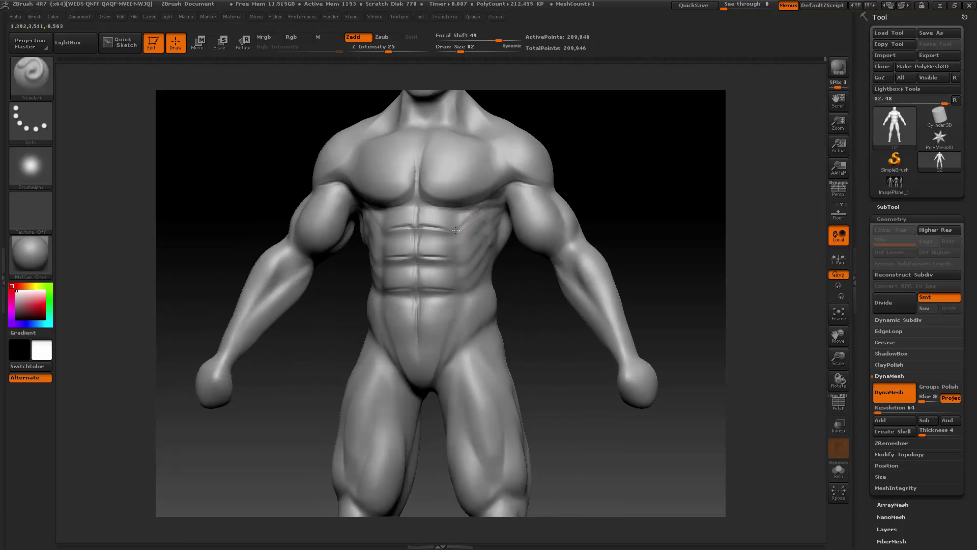
pyautogui.moveTo(561, 176); pyautogui.dragTo(570, 178)
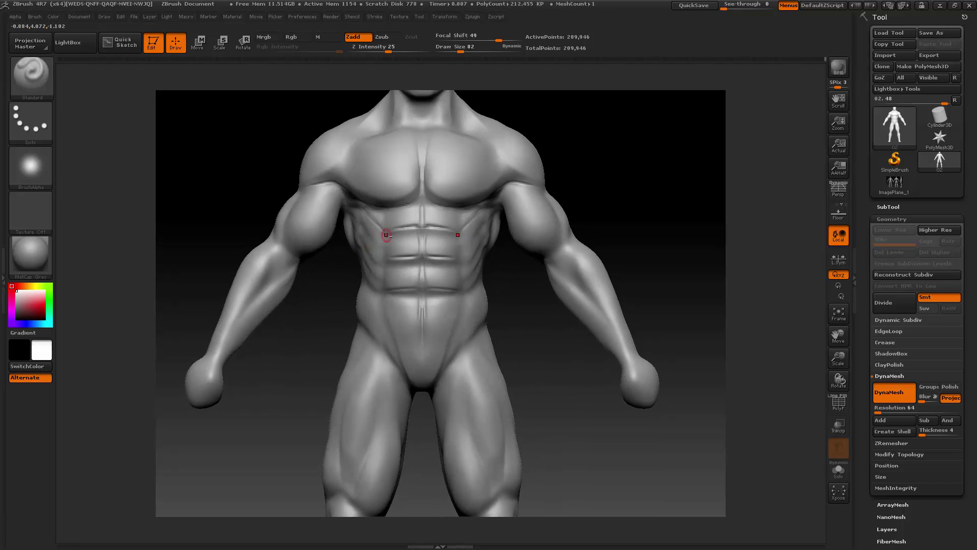
pyautogui.moveTo(585, 172); pyautogui.dragTo(508, 201)
pyautogui.moveTo(601, 166); pyautogui.dragTo(383, 232)
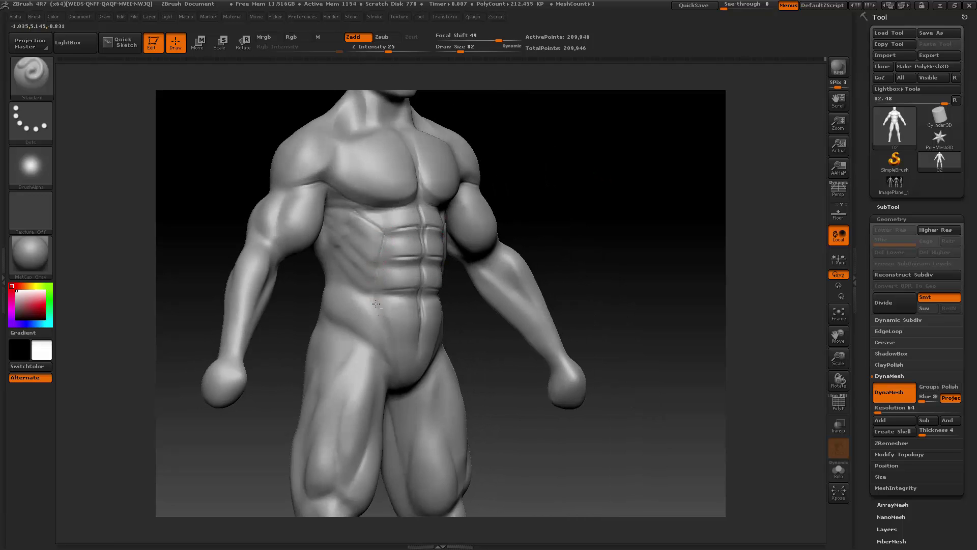
pyautogui.moveTo(504, 209); pyautogui.dragTo(565, 198)
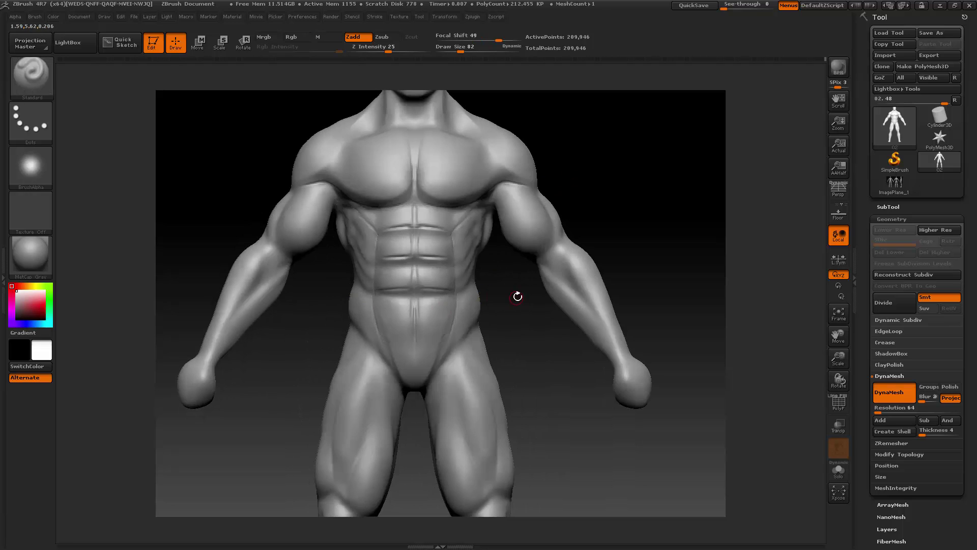
pyautogui.moveTo(518, 295); pyautogui.dragTo(440, 325)
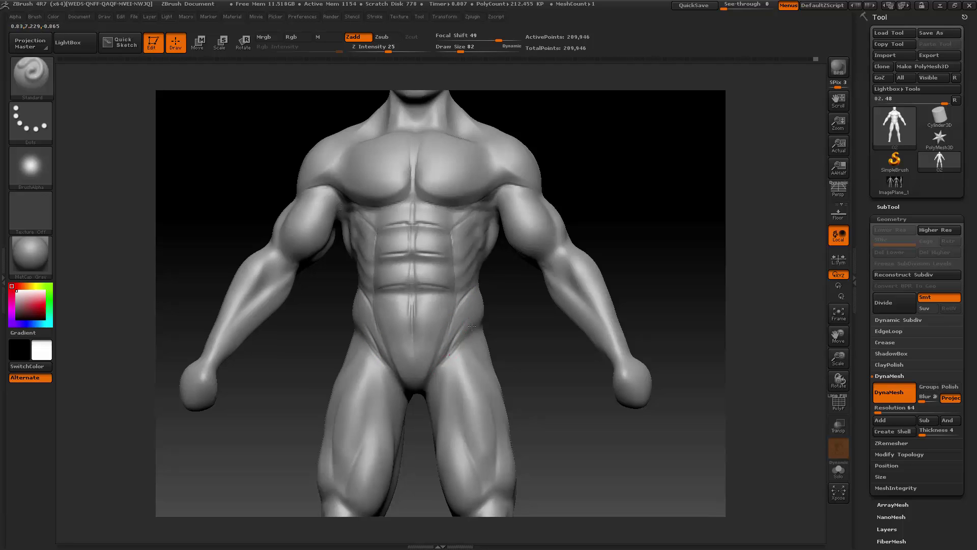
pyautogui.moveTo(517, 303); pyautogui.dragTo(506, 304)
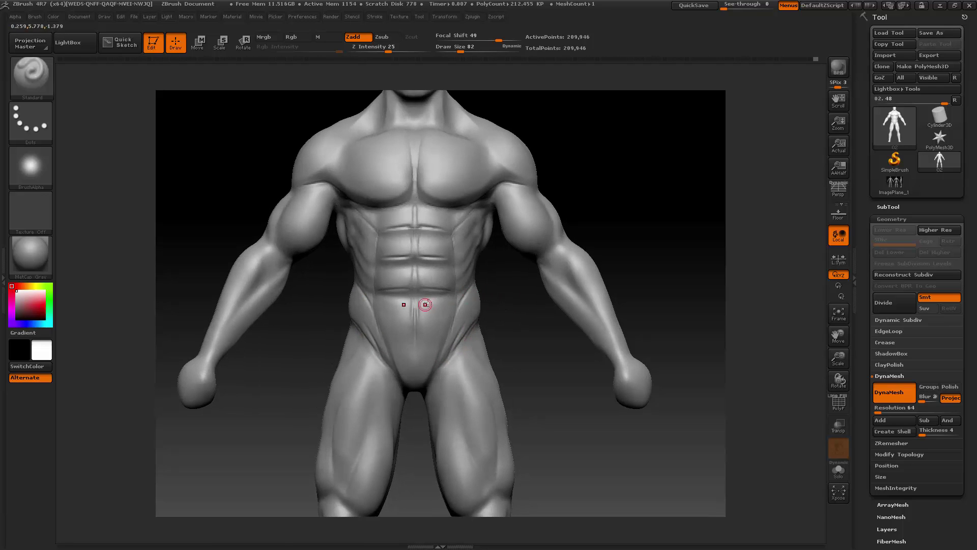
# - Build up the upper and middle abdominal blocks with ClayBuildup at draw size 165 and smooth them
pyautogui.press('space')
pyautogui.moveTo(437, 298); pyautogui.dragTo(442, 298)
pyautogui.click(32, 92)
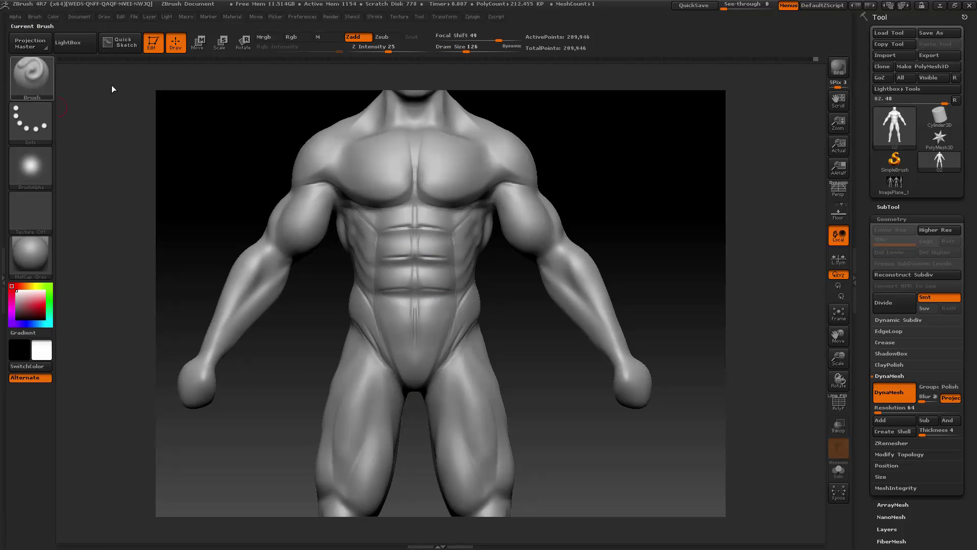
pyautogui.press('b')
pyautogui.press('c')
pyautogui.press('b')
pyautogui.moveTo(839, 336); pyautogui.dragTo(854, 350)
pyautogui.moveTo(839, 358); pyautogui.dragTo(850, 363)
pyautogui.moveTo(839, 336); pyautogui.dragTo(859, 373)
pyautogui.press('space')
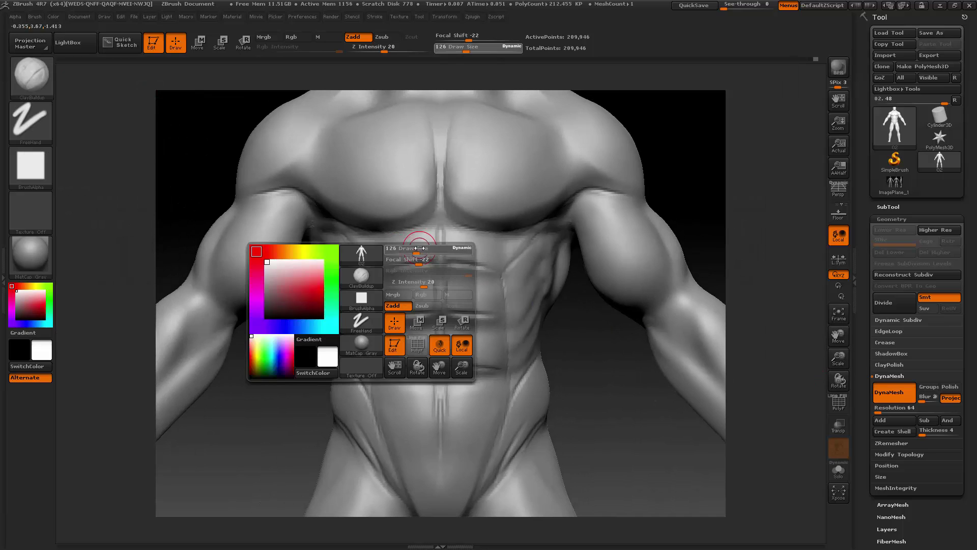
pyautogui.moveTo(419, 248); pyautogui.dragTo(427, 246)
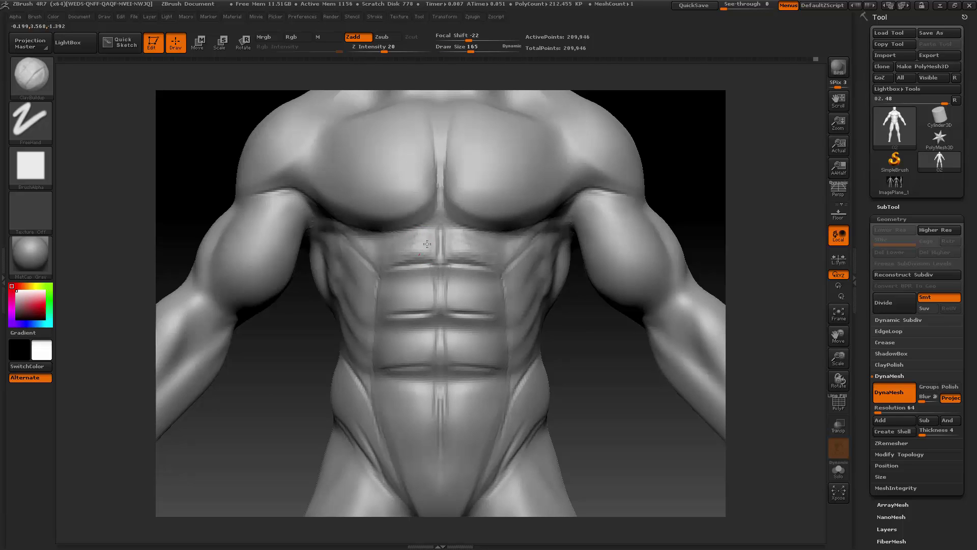
pyautogui.press('shift')
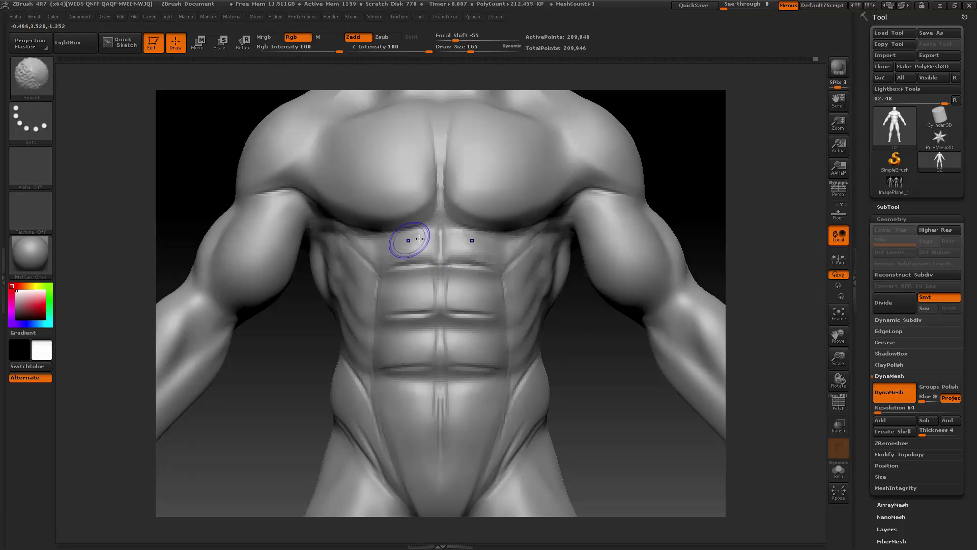
pyautogui.moveTo(423, 242)
pyautogui.keyDown('shift'); pyautogui.mouseDown()
pyautogui.moveTo(402, 257)
pyautogui.moveTo(426, 275)
pyautogui.moveTo(427, 287)
pyautogui.moveTo(416, 274)
pyautogui.moveTo(409, 287)
pyautogui.moveTo(431, 302)
pyautogui.moveTo(411, 281)
pyautogui.moveTo(411, 295)
pyautogui.moveTo(434, 259)
pyautogui.moveTo(403, 310)
pyautogui.moveTo(388, 315)
pyautogui.moveTo(421, 322)
pyautogui.moveTo(407, 328)
pyautogui.moveTo(428, 337)
pyautogui.moveTo(425, 349)
pyautogui.moveTo(386, 326)
pyautogui.moveTo(422, 339)
pyautogui.moveTo(425, 356)
pyautogui.moveTo(407, 333)
pyautogui.moveTo(430, 337)
pyautogui.moveTo(404, 360)
pyautogui.moveTo(390, 345)
pyautogui.moveTo(425, 332)
pyautogui.mouseUp(); pyautogui.keyUp('shift')
pyautogui.press('shift')
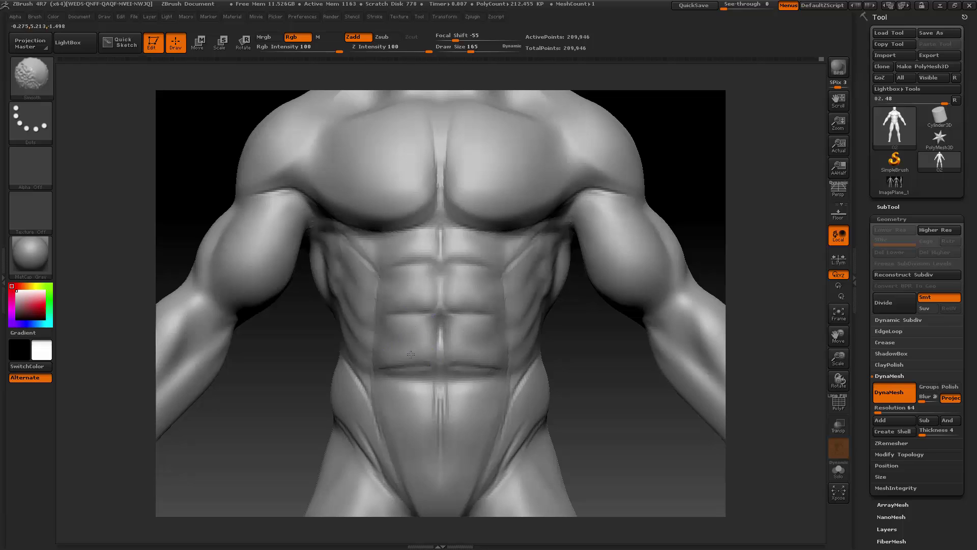
# - Build up the lower abdominal area below the horizontal groove with ClayBuildup at draw size 165 and smooth it
pyautogui.moveTo(376, 380)
pyautogui.mouseDown()
pyautogui.moveTo(419, 378)
pyautogui.moveTo(412, 387)
pyautogui.moveTo(400, 379)
pyautogui.moveTo(429, 393)
pyautogui.moveTo(403, 388)
pyautogui.mouseUp()
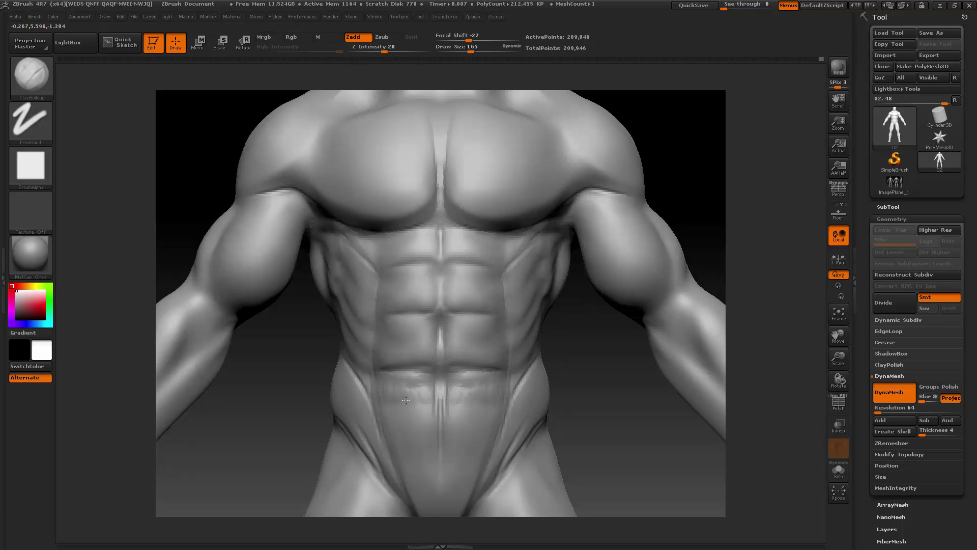
pyautogui.moveTo(426, 380); pyautogui.dragTo(433, 416)
pyautogui.press('shift')
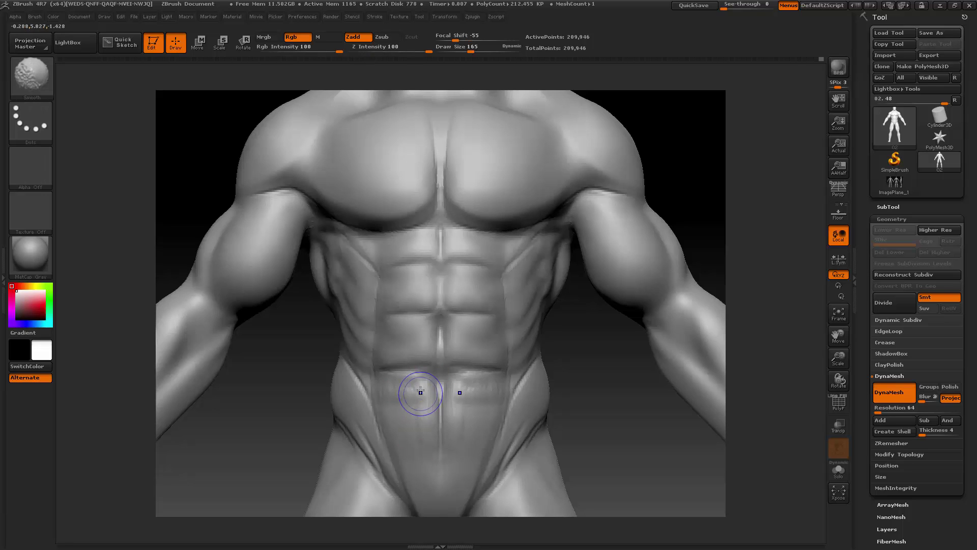
pyautogui.keyDown('shift'); pyautogui.moveTo(397, 391); pyautogui.dragTo(388, 372); pyautogui.keyUp('shift')
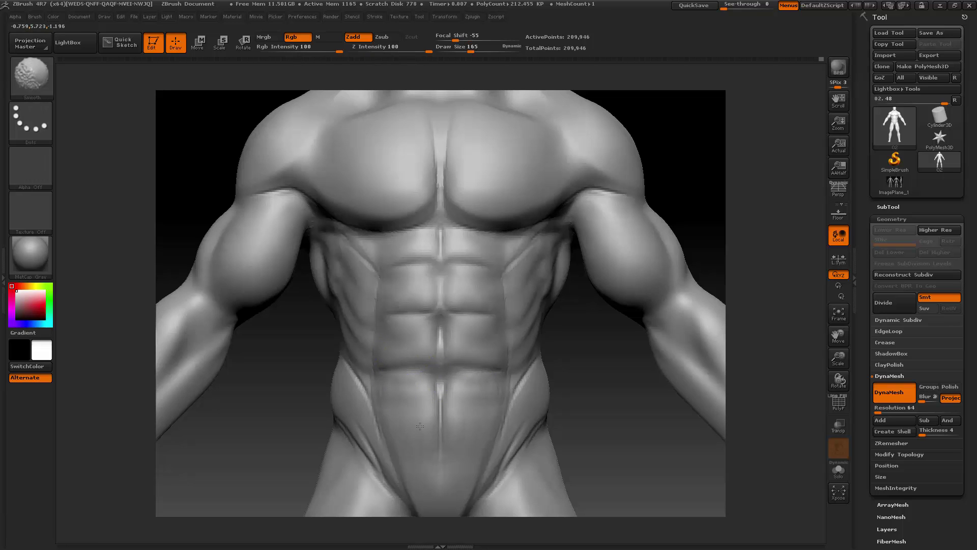
pyautogui.keyDown('shift'); pyautogui.moveTo(420, 426); pyautogui.dragTo(439, 430); pyautogui.keyUp('shift')
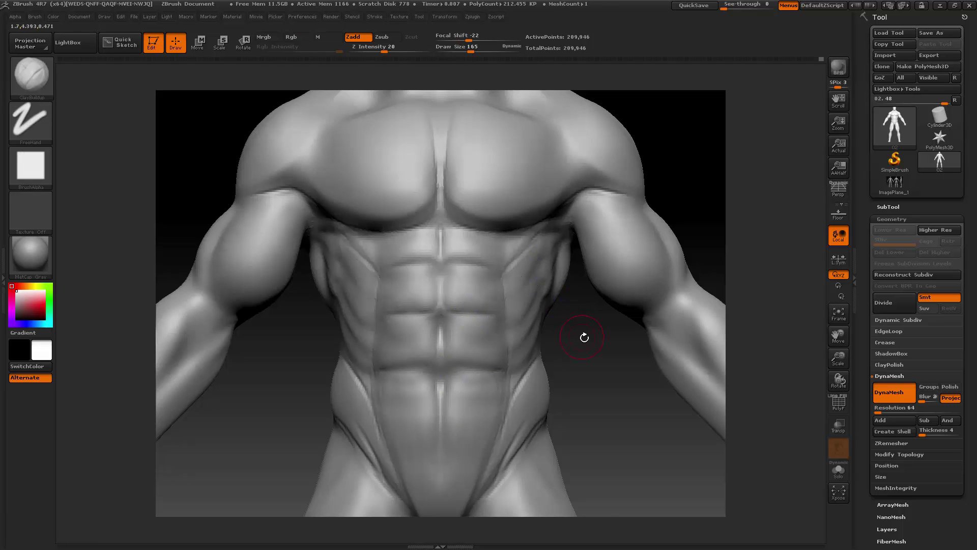
# - Carve diagonal grooves between the rib and oblique muscles with the Standard brush at draw size 59
pyautogui.moveTo(585, 334); pyautogui.dragTo(485, 327)
pyautogui.press('b')
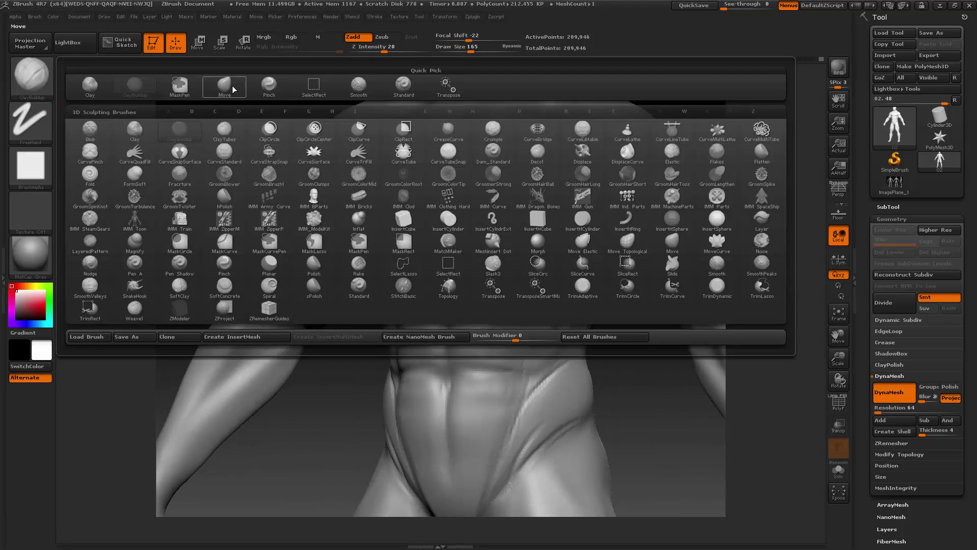
pyautogui.click(387, 96)
pyautogui.press('space')
pyautogui.moveTo(388, 116); pyautogui.dragTo(376, 117)
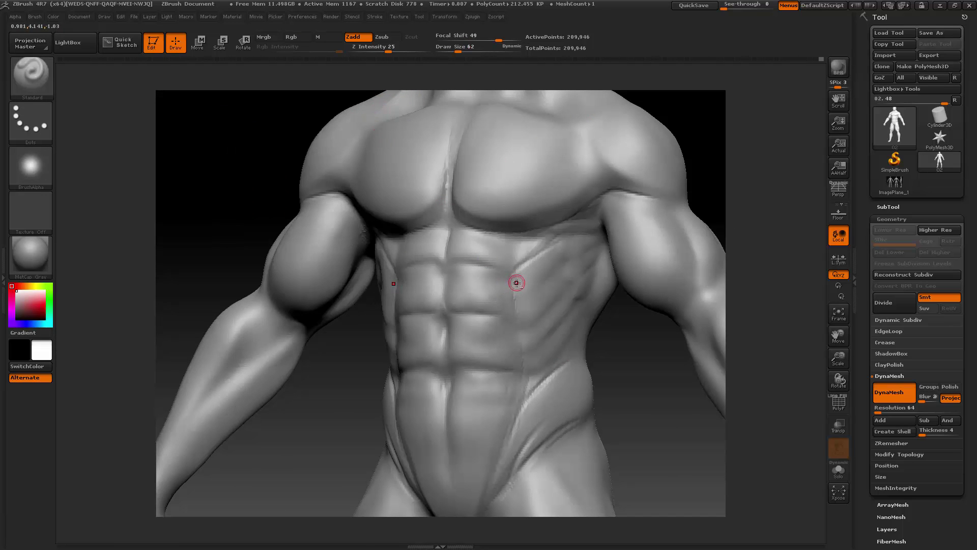
pyautogui.press('space')
pyautogui.moveTo(518, 288); pyautogui.dragTo(515, 287)
pyautogui.moveTo(517, 298)
pyautogui.keyDown('alt'); pyautogui.mouseDown()
pyautogui.moveTo(537, 319)
pyautogui.moveTo(546, 313)
pyautogui.mouseUp(); pyautogui.keyUp('alt')
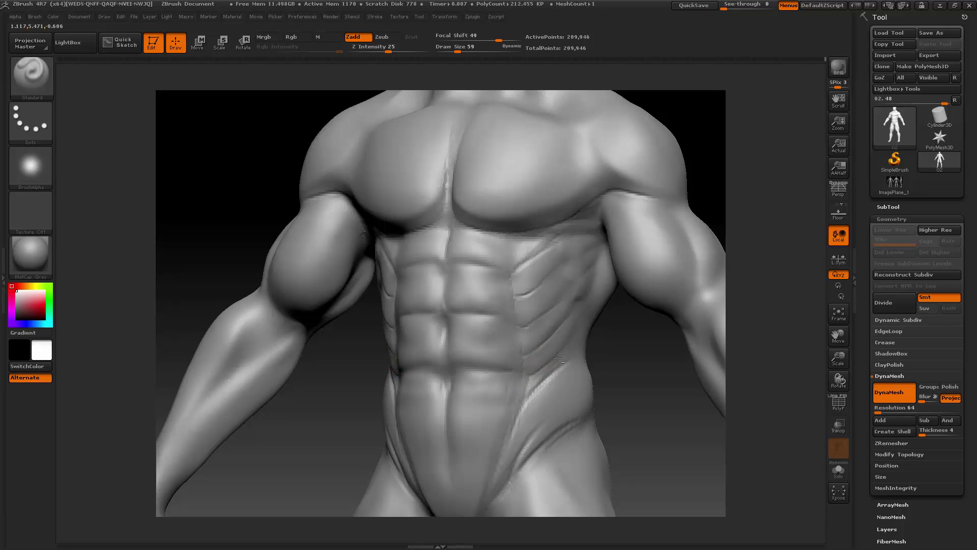
# - Soften the carved rib and oblique grooves along the side of the torso at draw size 131
pyautogui.press('space')
pyautogui.moveTo(613, 335); pyautogui.dragTo(630, 336)
pyautogui.press('space')
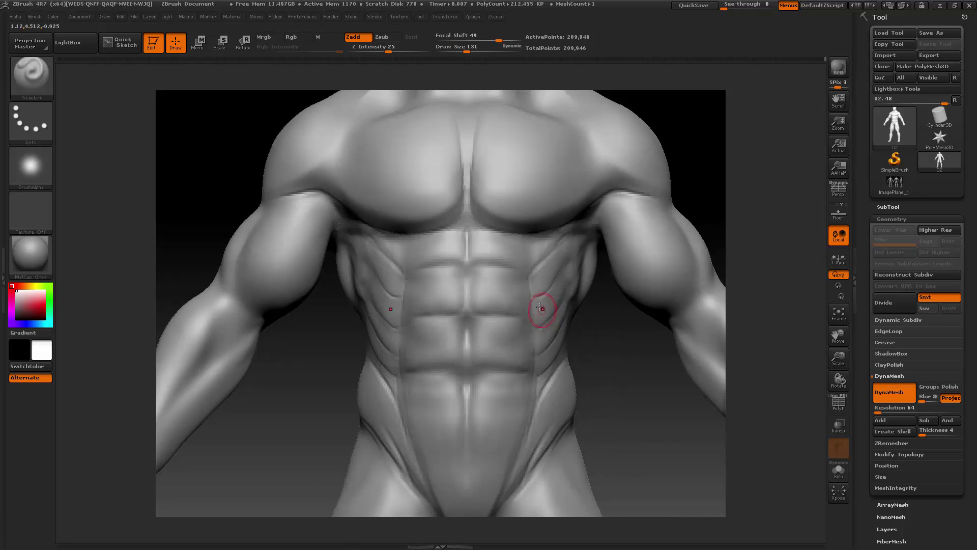
pyautogui.press('shift')
pyautogui.moveTo(539, 258)
pyautogui.keyDown('shift'); pyautogui.mouseDown()
pyautogui.moveTo(550, 249)
pyautogui.moveTo(560, 260)
pyautogui.moveTo(562, 334)
pyautogui.mouseUp(); pyautogui.keyUp('shift')
# - Smooth the groin and hip creases of the figure at draw size 131
pyautogui.moveTo(840, 360)
pyautogui.mouseDown()
pyautogui.moveTo(837, 332)
pyautogui.moveTo(823, 325)
pyautogui.mouseUp()
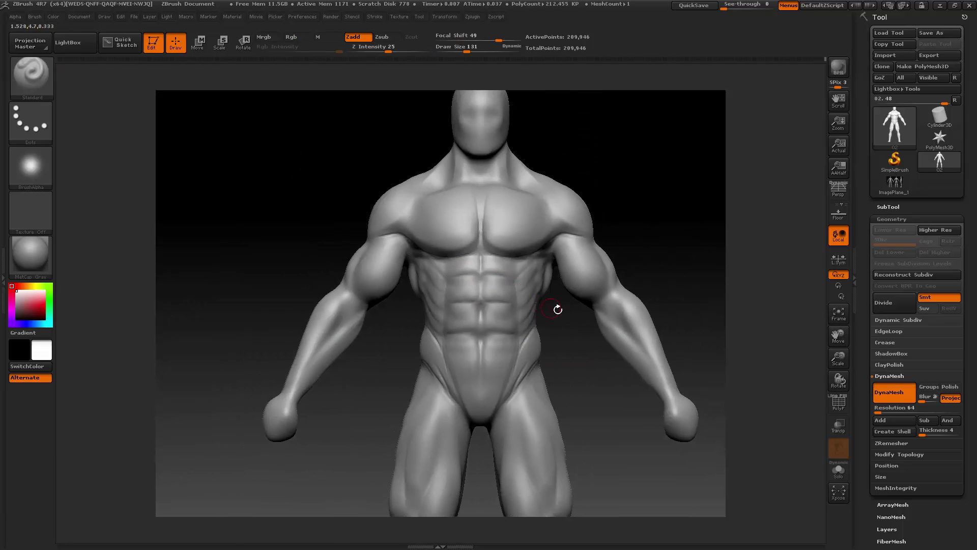
pyautogui.press('shift')
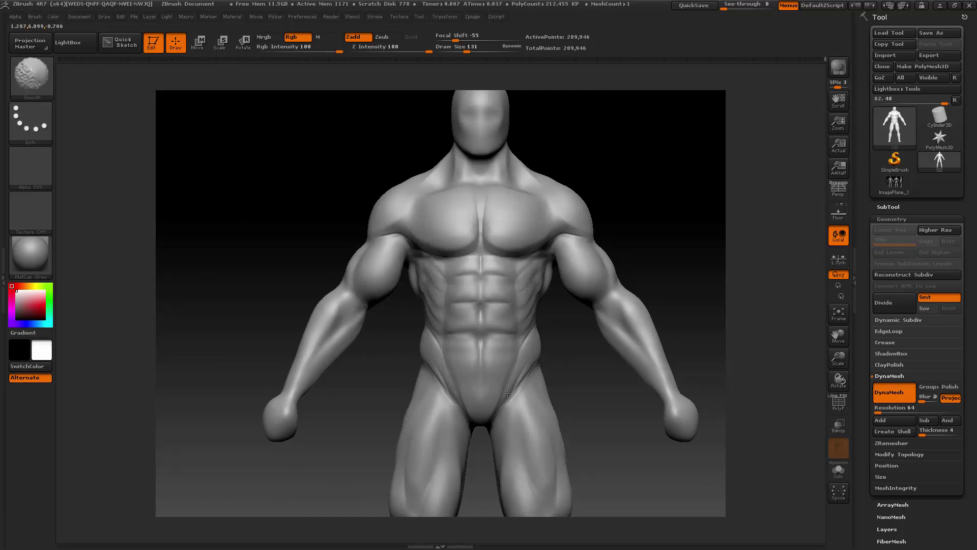
pyautogui.moveTo(524, 375)
pyautogui.keyDown('shift'); pyautogui.mouseDown()
pyautogui.moveTo(536, 337)
pyautogui.moveTo(464, 345)
pyautogui.moveTo(670, 255)
pyautogui.mouseUp(); pyautogui.keyUp('shift')
pyautogui.press('shift')
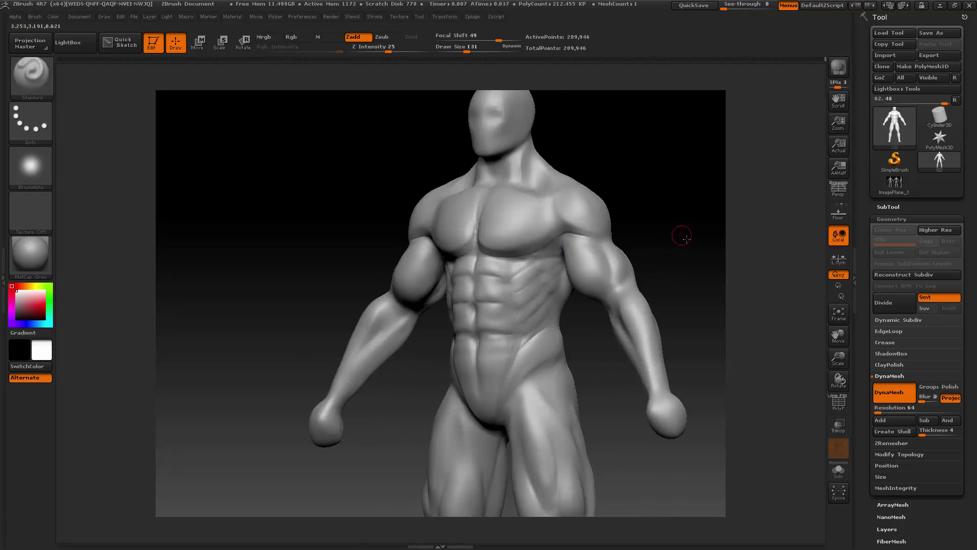
pyautogui.moveTo(682, 233); pyautogui.dragTo(616, 254)
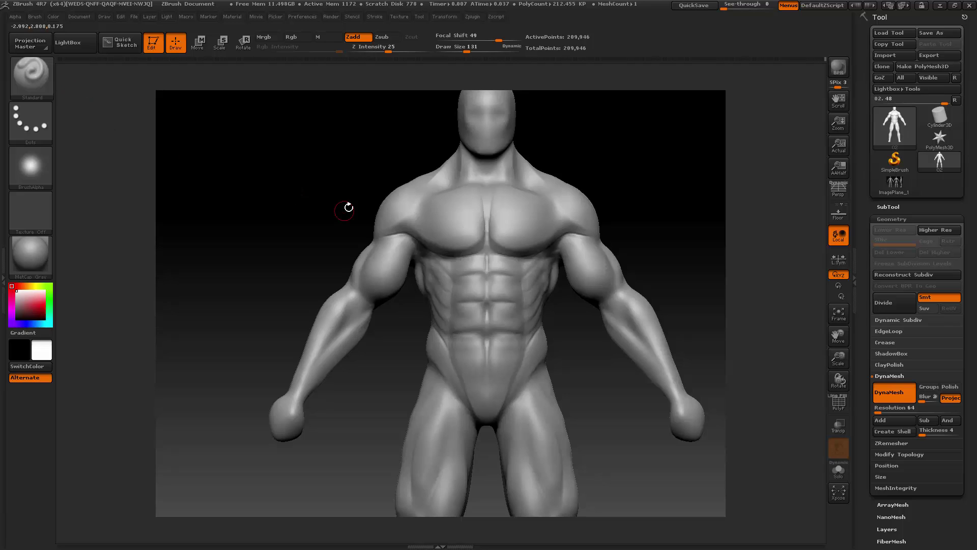
# - Refine the upper arm and forearm forms at draw size 113 and smooth them
pyautogui.press('space')
pyautogui.moveTo(348, 206); pyautogui.dragTo(362, 229)
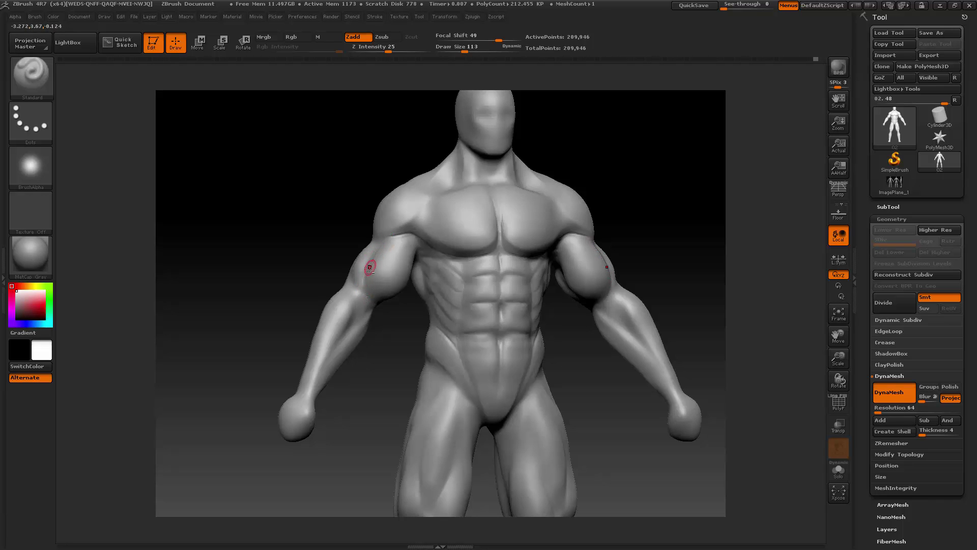
pyautogui.moveTo(301, 258); pyautogui.dragTo(295, 258)
pyautogui.moveTo(375, 249)
pyautogui.keyDown('shift'); pyautogui.mouseDown()
pyautogui.moveTo(366, 274)
pyautogui.moveTo(305, 280)
pyautogui.mouseUp(); pyautogui.keyUp('shift')
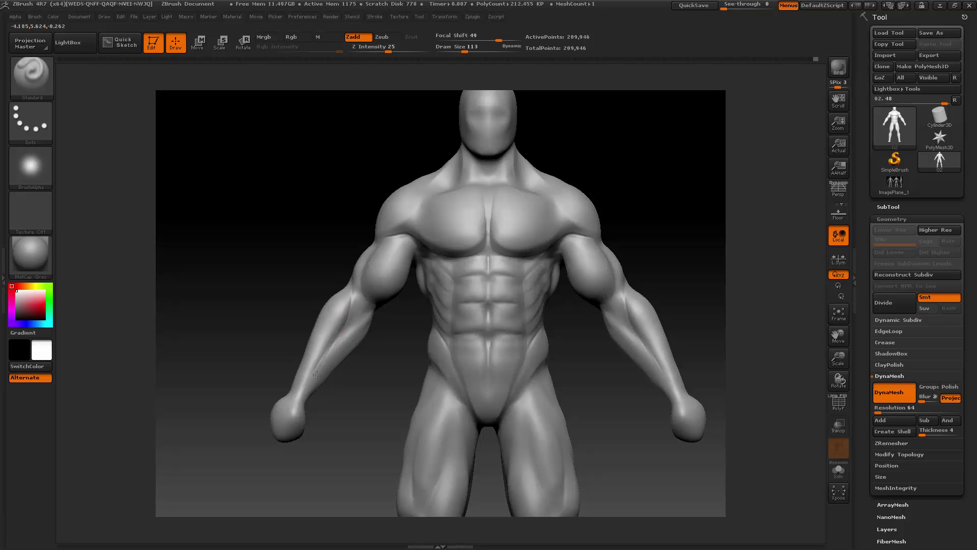
# - Undo the last sculpting and smoothing strokes on the forearms
pyautogui.hotkey('ctrl', 'z')
pyautogui.hotkey('ctrl', 'z')
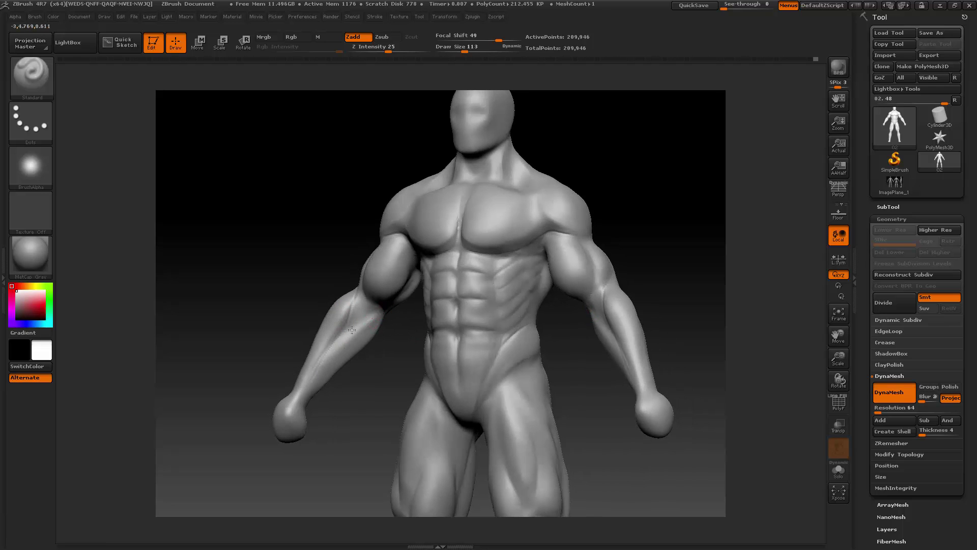
pyautogui.press('shift')
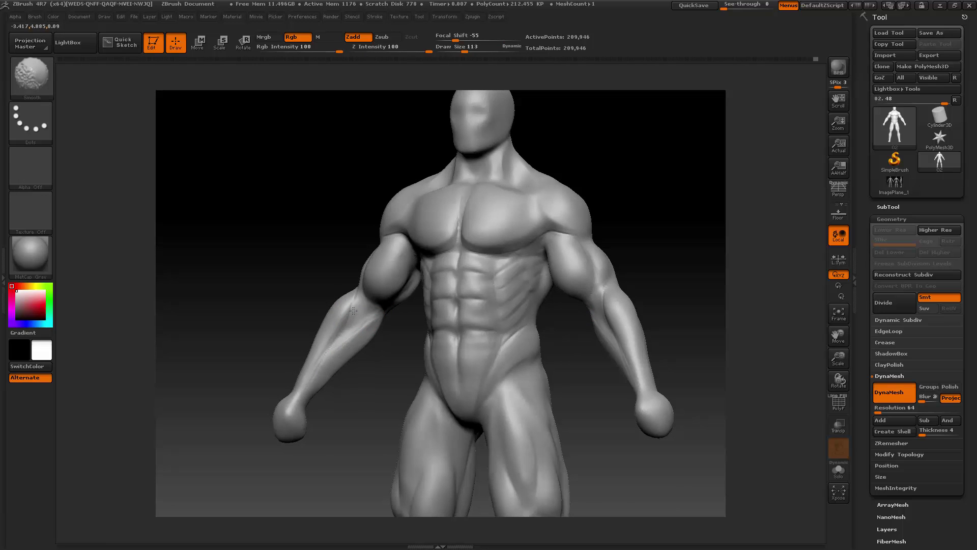
pyautogui.hotkey('ctrl', 'z')
pyautogui.hotkey('ctrl', 'z')
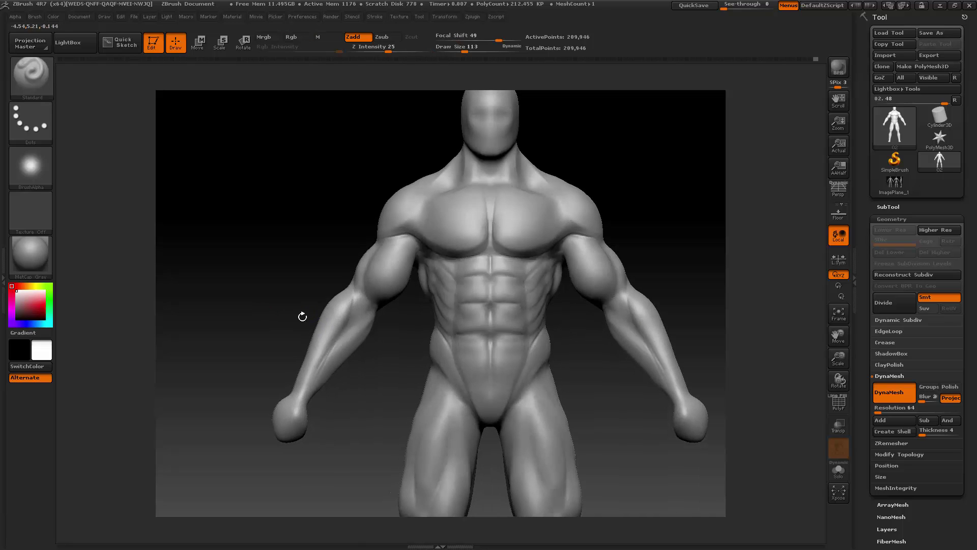
# - Smooth the lower forearms near the wrists and the front of the shoulders at draw size 113
pyautogui.press('shift')
pyautogui.keyDown('shift'); pyautogui.moveTo(307, 389); pyautogui.dragTo(316, 378); pyautogui.keyUp('shift')
pyautogui.moveTo(838, 358); pyautogui.dragTo(840, 339)
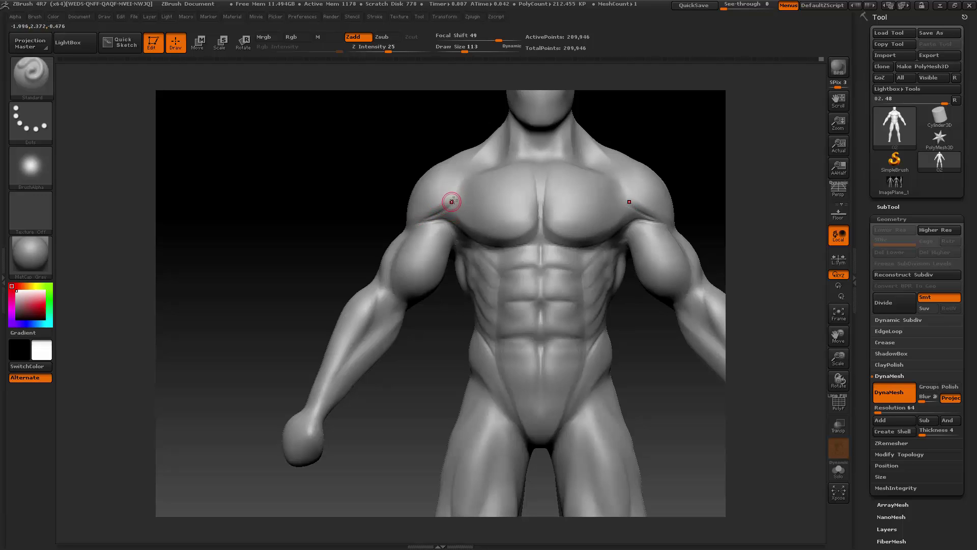
pyautogui.press('shift')
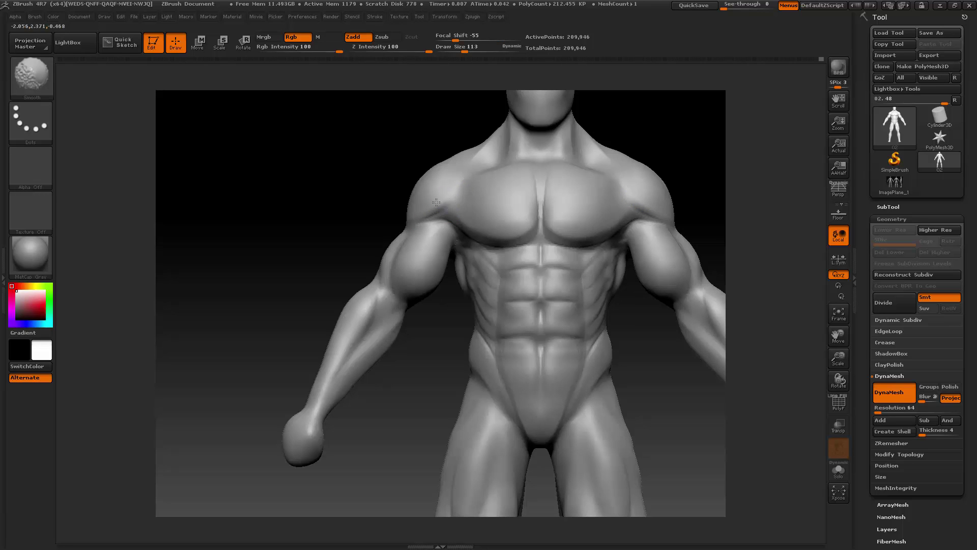
# - Add volume to the lower abdominals on both sides of the midline with ClayBuildup at draw size 113
pyautogui.moveTo(846, 359); pyautogui.dragTo(836, 427)
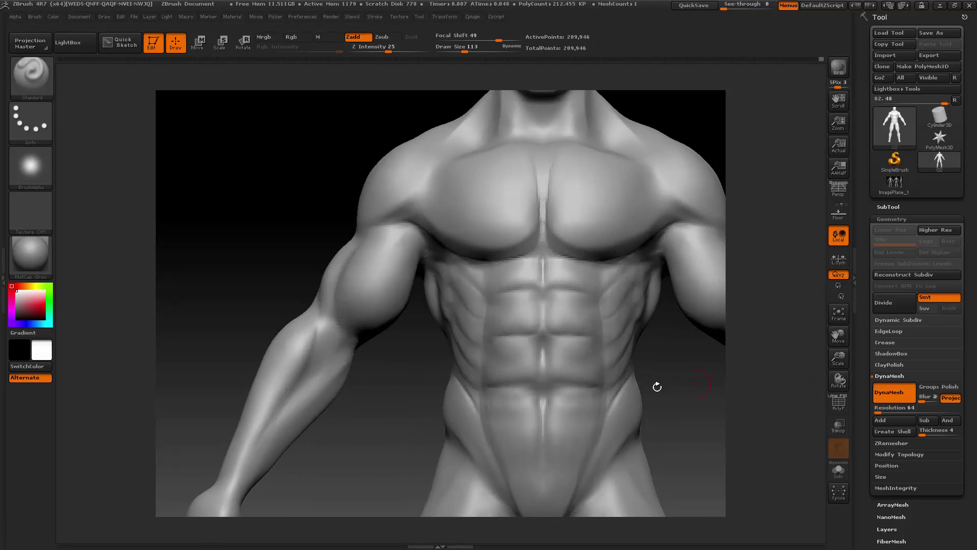
pyautogui.click(20, 71)
pyautogui.click(135, 86)
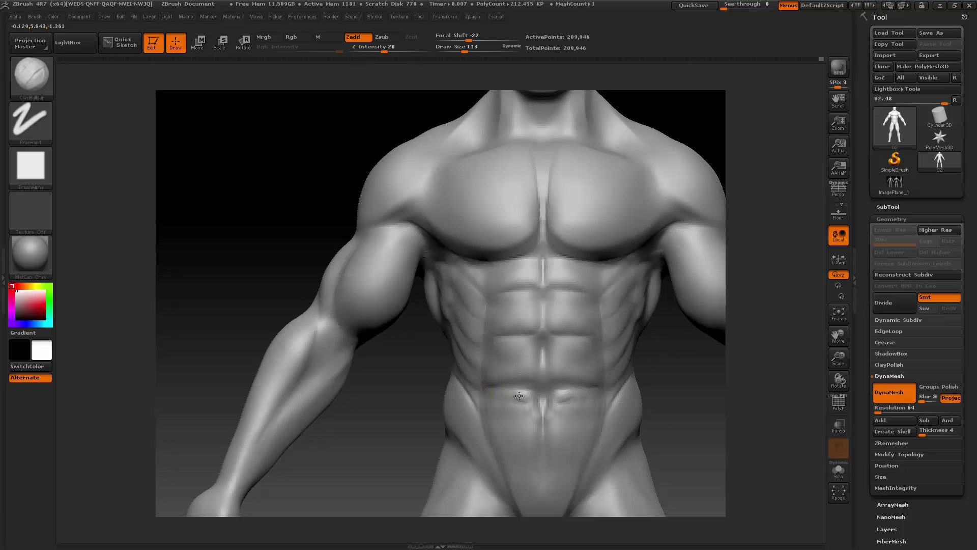
pyautogui.moveTo(512, 391)
pyautogui.mouseDown()
pyautogui.moveTo(505, 407)
pyautogui.moveTo(525, 419)
pyautogui.moveTo(539, 387)
pyautogui.moveTo(499, 385)
pyautogui.mouseUp()
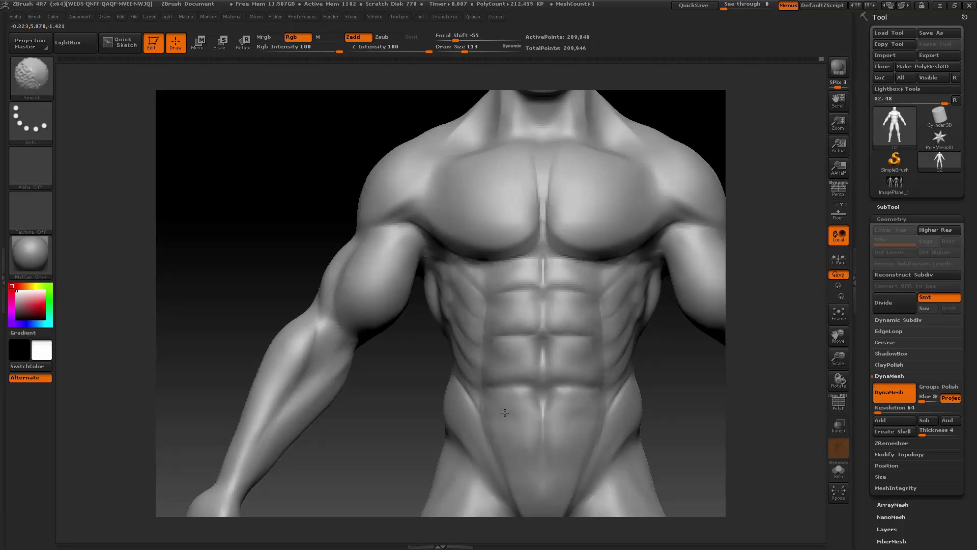
# - Sculpt the navel with ClayBuildup at draw sizes 37 and 59 and smooth the area around it
pyautogui.press('space')
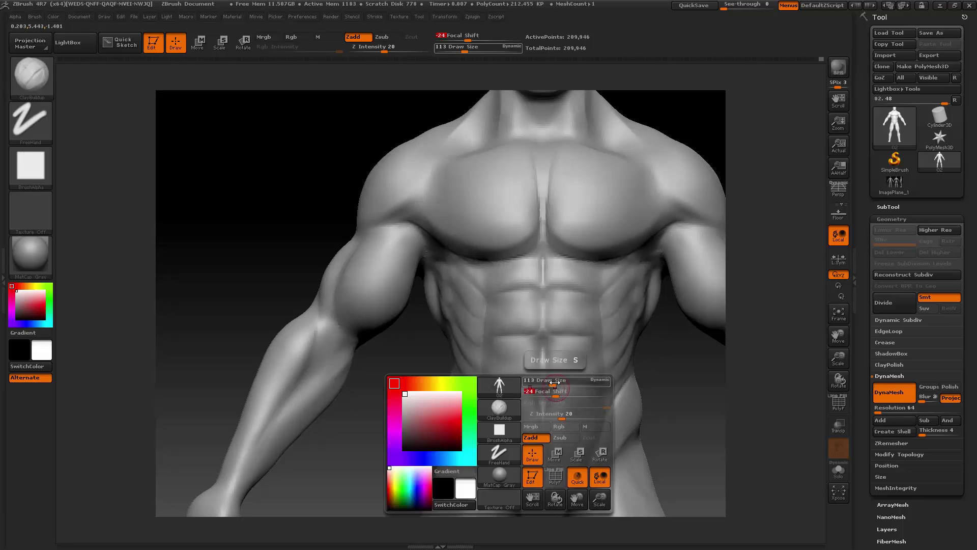
pyautogui.moveTo(554, 382); pyautogui.dragTo(549, 383)
pyautogui.moveTo(837, 357)
pyautogui.mouseDown()
pyautogui.moveTo(830, 330)
pyautogui.moveTo(777, 297)
pyautogui.mouseUp()
pyautogui.press('space')
pyautogui.moveTo(495, 340); pyautogui.dragTo(481, 339)
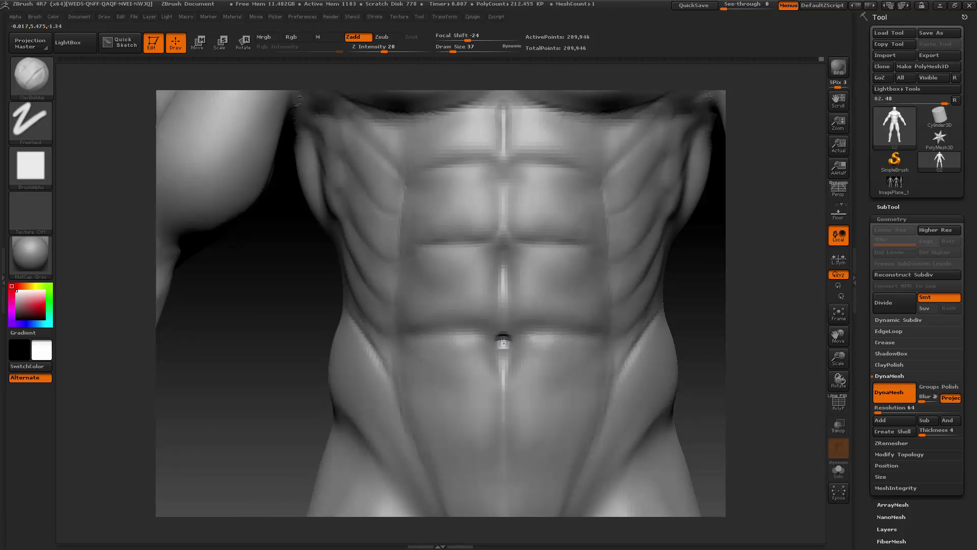
pyautogui.press('space')
pyautogui.moveTo(504, 334); pyautogui.dragTo(520, 339)
pyautogui.press('shift')
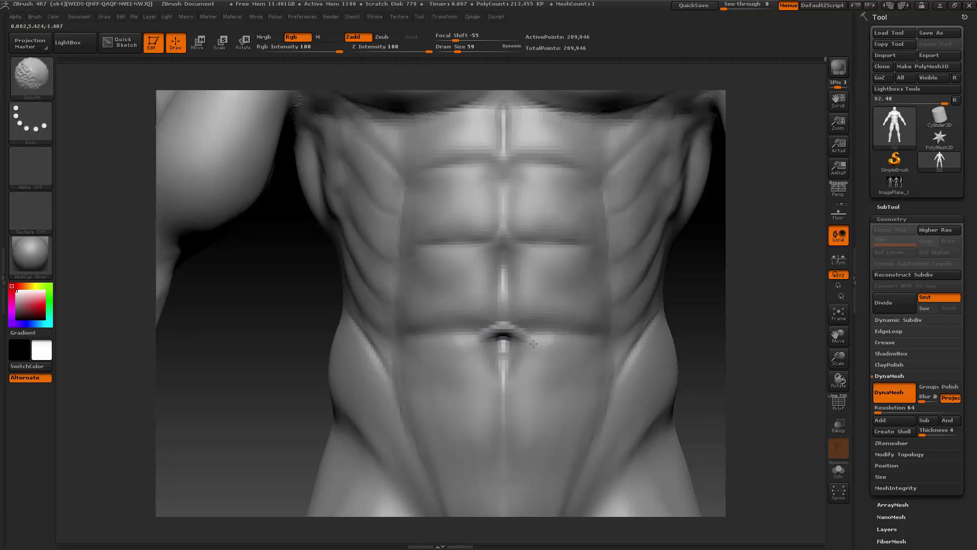
pyautogui.moveTo(477, 334); pyautogui.dragTo(608, 350)
# - Smooth the outer thighs and lower legs at draw size 378
pyautogui.moveTo(845, 359); pyautogui.dragTo(792, 242)
pyautogui.moveTo(838, 334); pyautogui.dragTo(813, 313)
pyautogui.moveTo(840, 358); pyautogui.dragTo(845, 330)
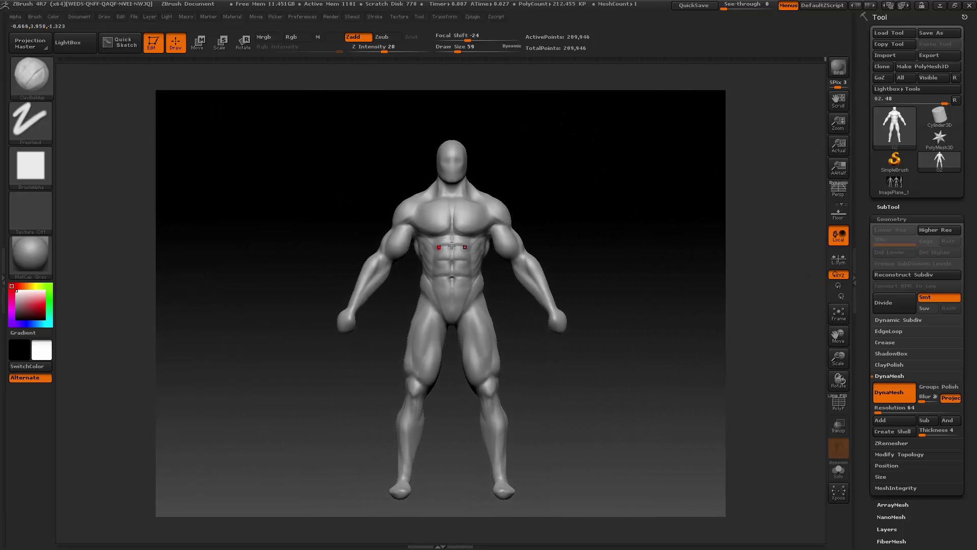
pyautogui.press('space')
pyautogui.moveTo(467, 244); pyautogui.dragTo(486, 244)
pyautogui.moveTo(581, 234)
pyautogui.mouseDown()
pyautogui.moveTo(563, 233)
pyautogui.moveTo(590, 237)
pyautogui.mouseUp()
pyautogui.press('space')
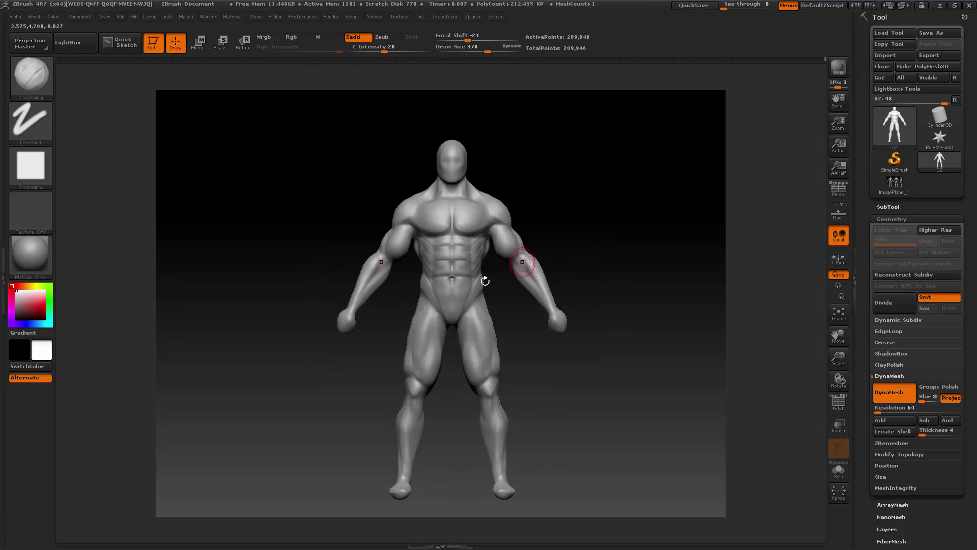
pyautogui.press('shift')
pyautogui.moveTo(408, 356)
pyautogui.keyDown('shift'); pyautogui.mouseDown()
pyautogui.moveTo(425, 353)
pyautogui.moveTo(414, 428)
pyautogui.mouseUp(); pyautogui.keyUp('shift')
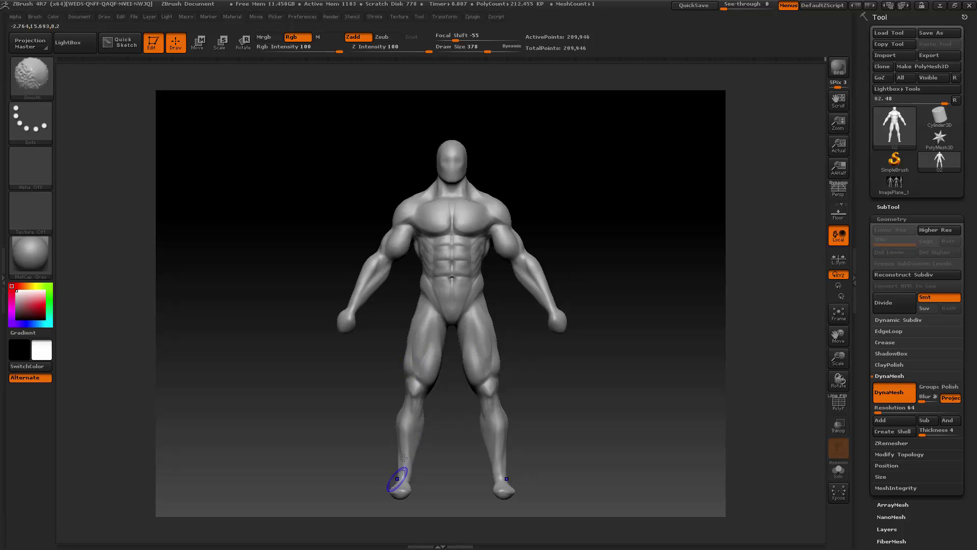
# - Push the front of the upper arm backward in side view with the Move brush at draw size 587
pyautogui.moveTo(594, 293); pyautogui.dragTo(551, 294)
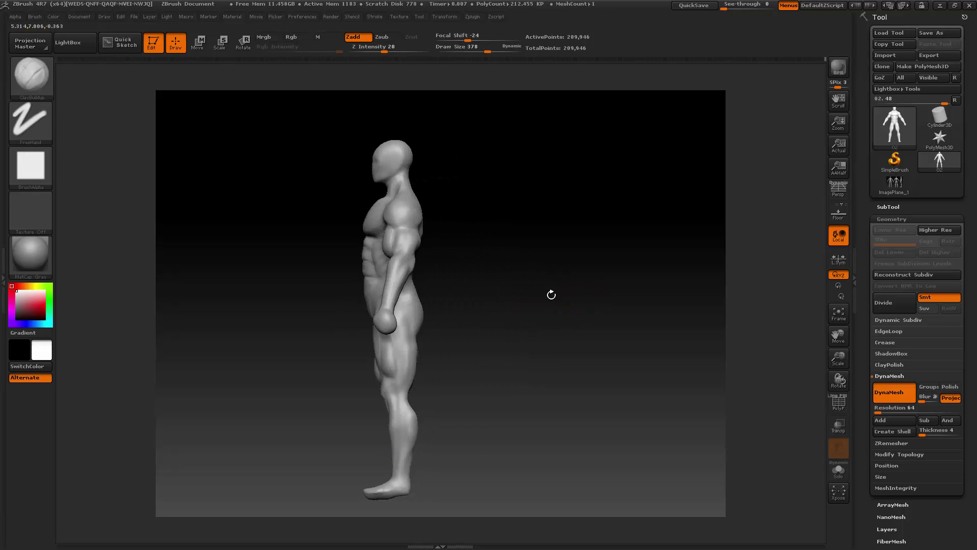
pyautogui.press('space')
pyautogui.click(461, 240)
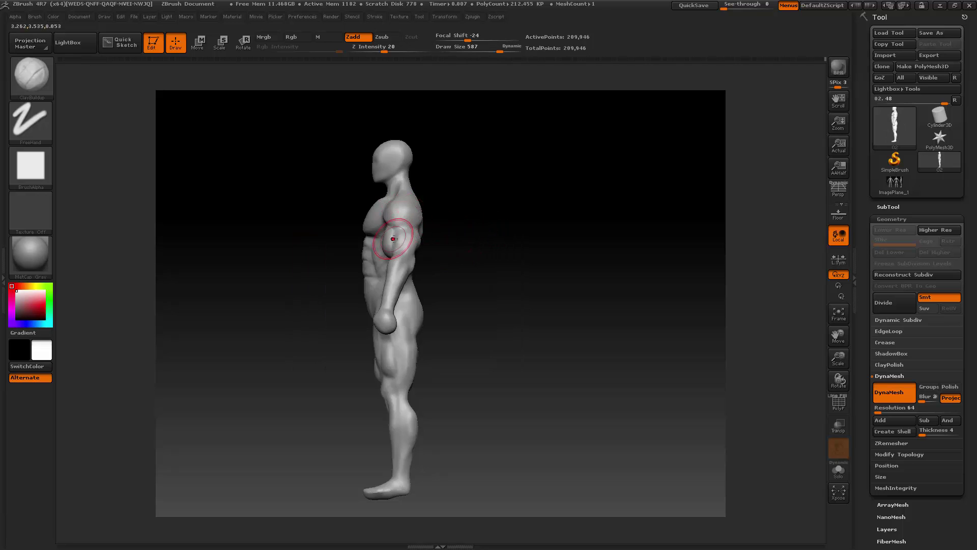
pyautogui.click(35, 82)
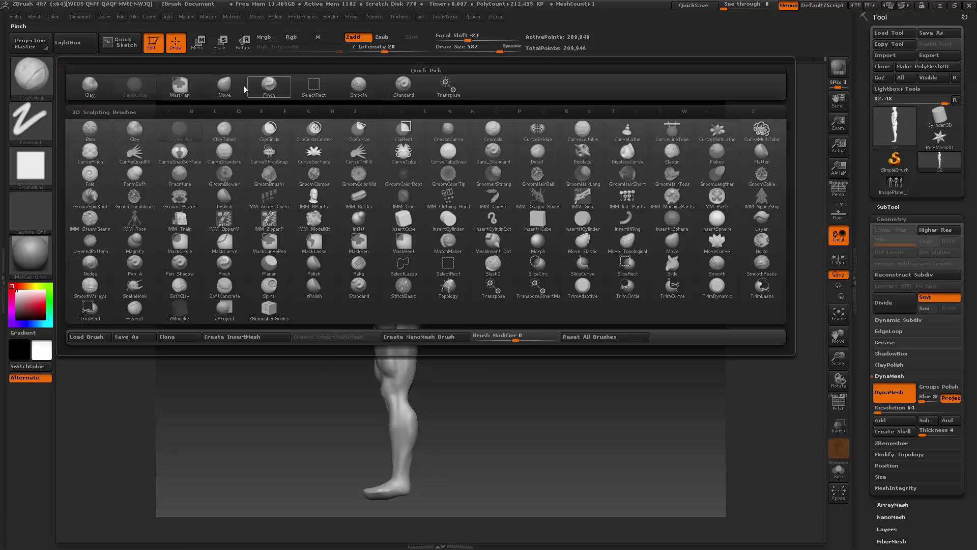
pyautogui.click(226, 87)
pyautogui.moveTo(839, 359); pyautogui.dragTo(872, 459)
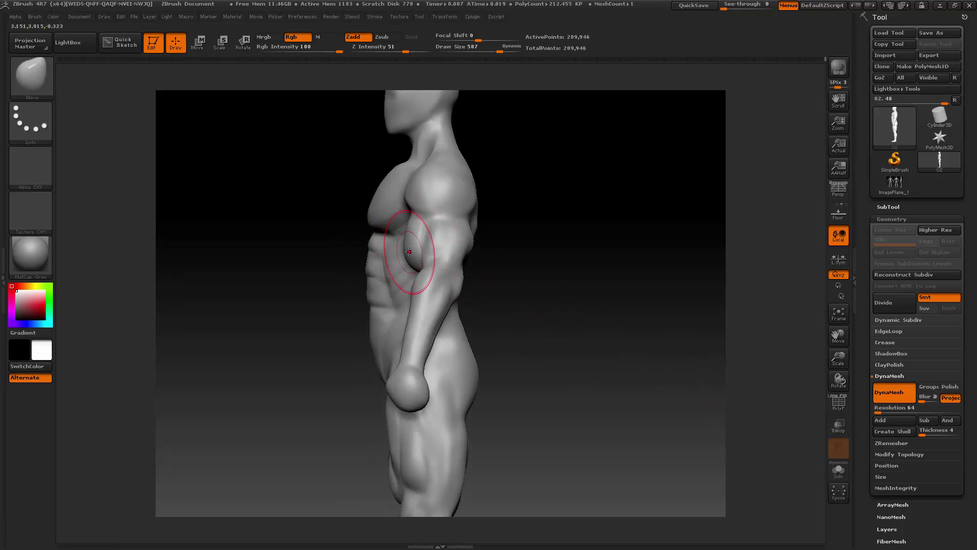
pyautogui.moveTo(409, 251); pyautogui.dragTo(423, 249)
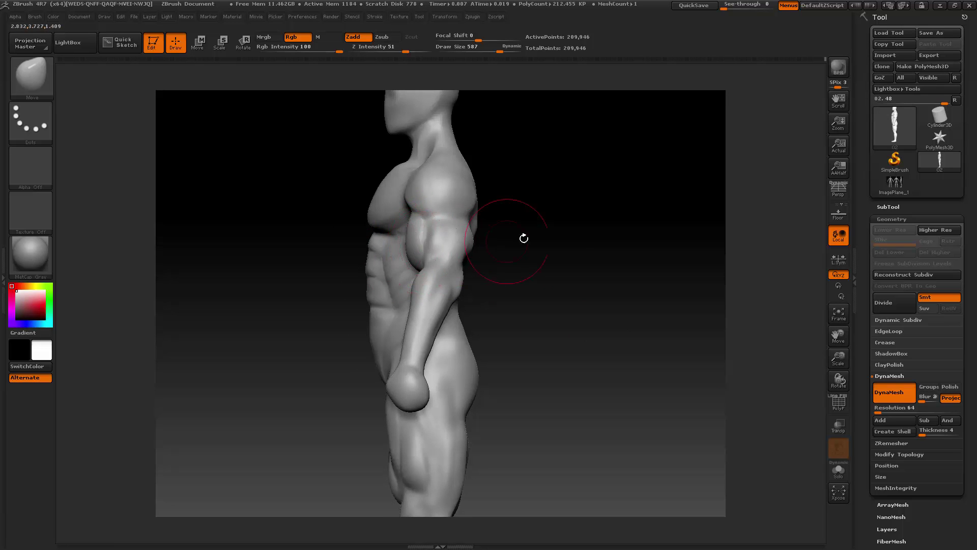
pyautogui.moveTo(524, 238); pyautogui.dragTo(582, 236)
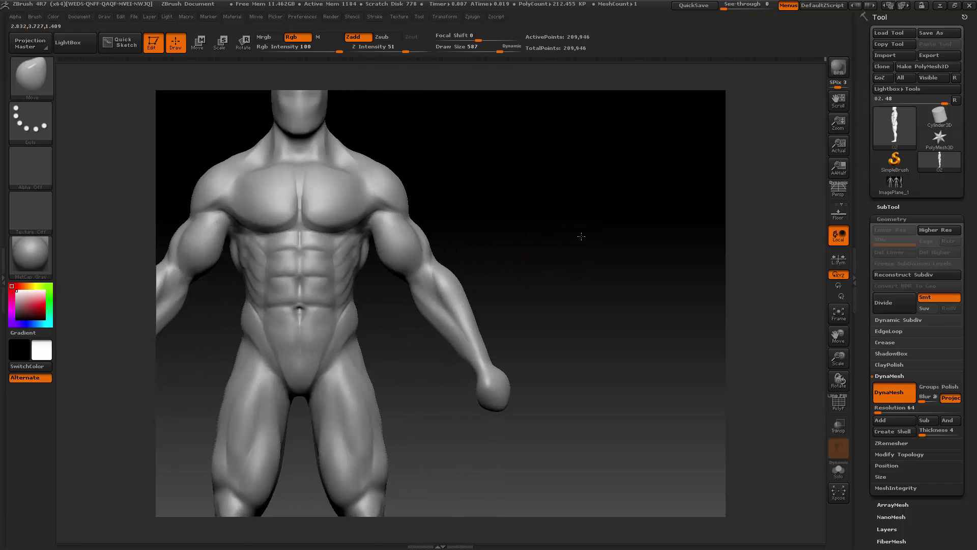
pyautogui.press('shift')
pyautogui.press('f')
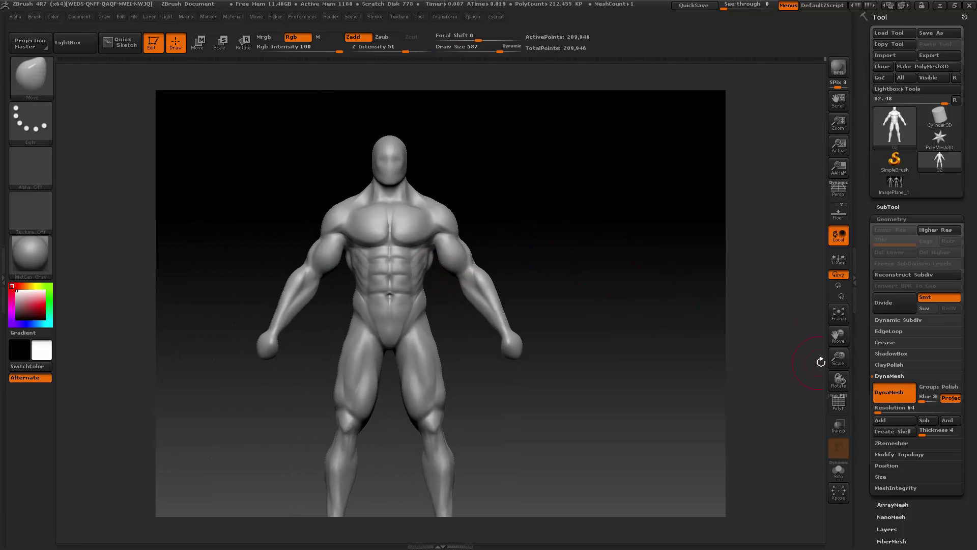
# - Check the figure from behind and from the front, and turn on perspective display
pyautogui.moveTo(821, 362); pyautogui.dragTo(528, 312)
pyautogui.press('space')
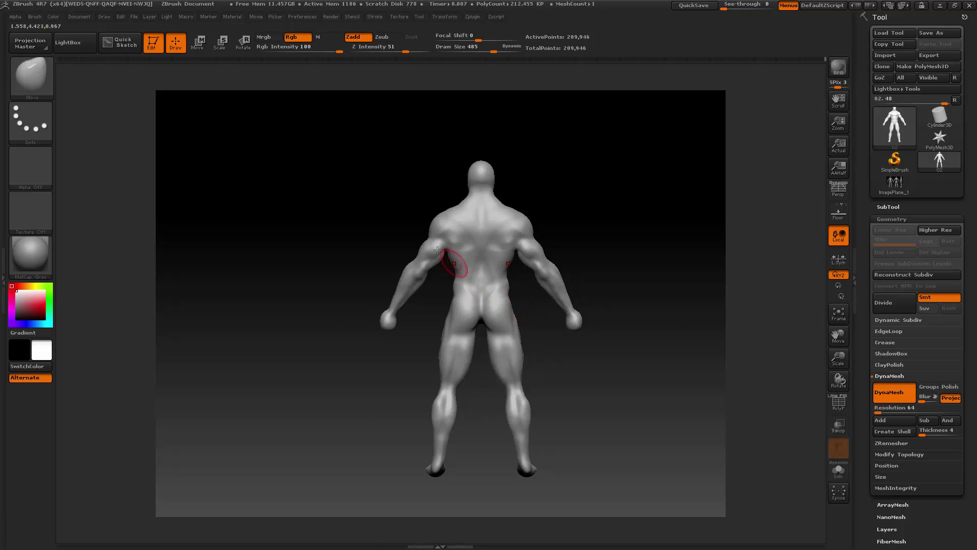
pyautogui.moveTo(332, 289); pyautogui.dragTo(657, 272)
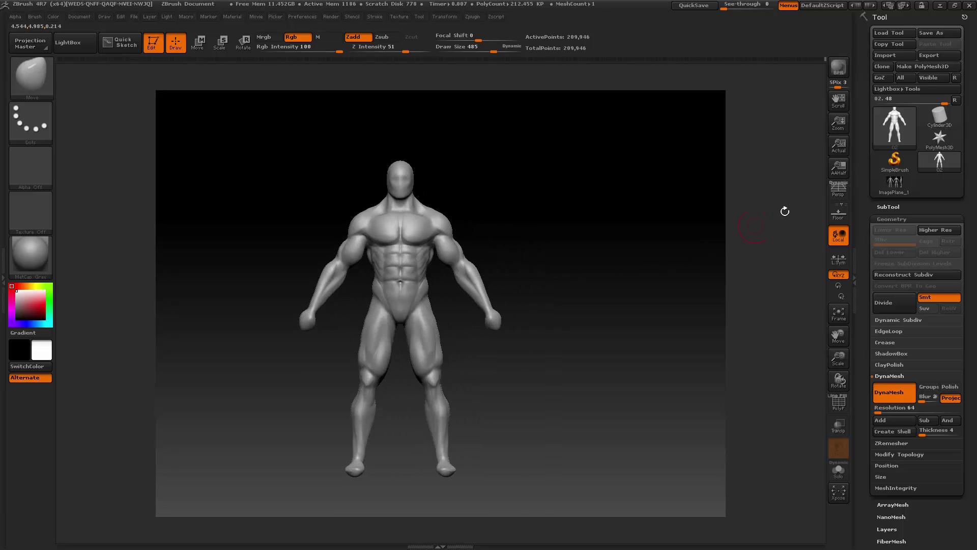
pyautogui.click(841, 193)
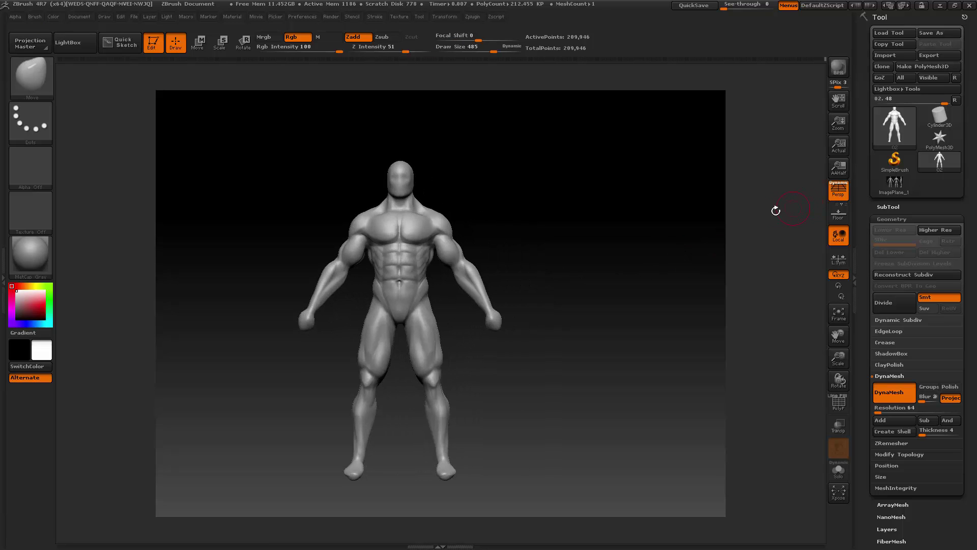
# - Smooth the sides of the waist and hips at draw size 494
pyautogui.press('space')
pyautogui.click(627, 345)
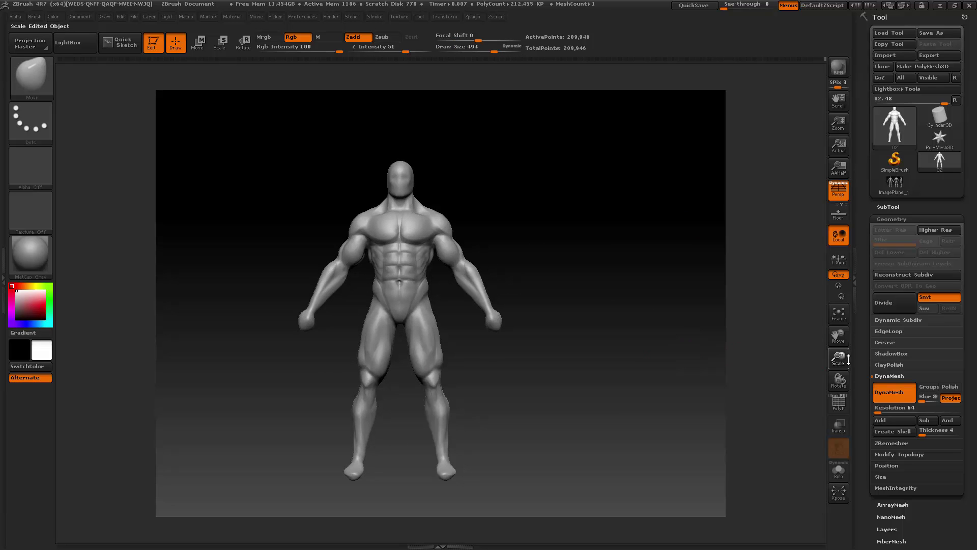
pyautogui.moveTo(840, 356); pyautogui.dragTo(830, 332)
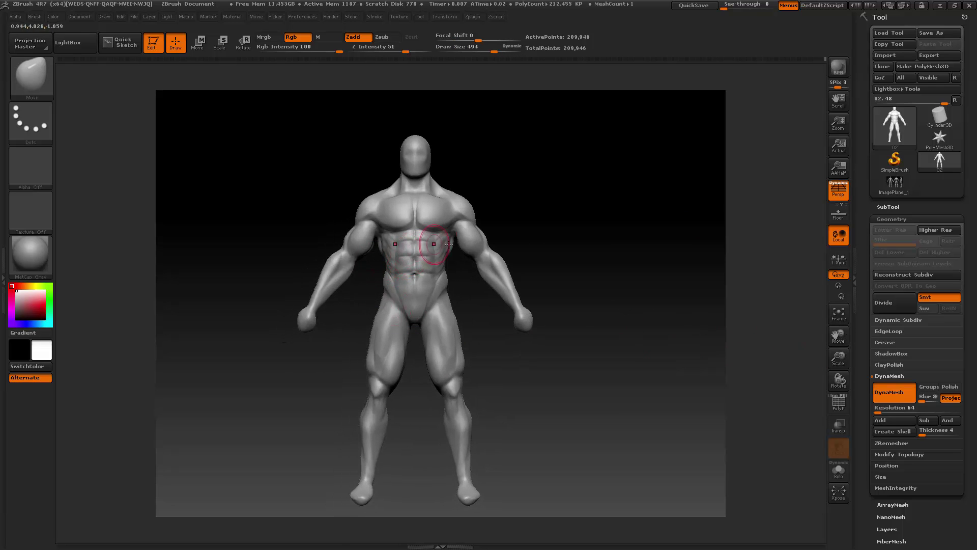
pyautogui.press('shift')
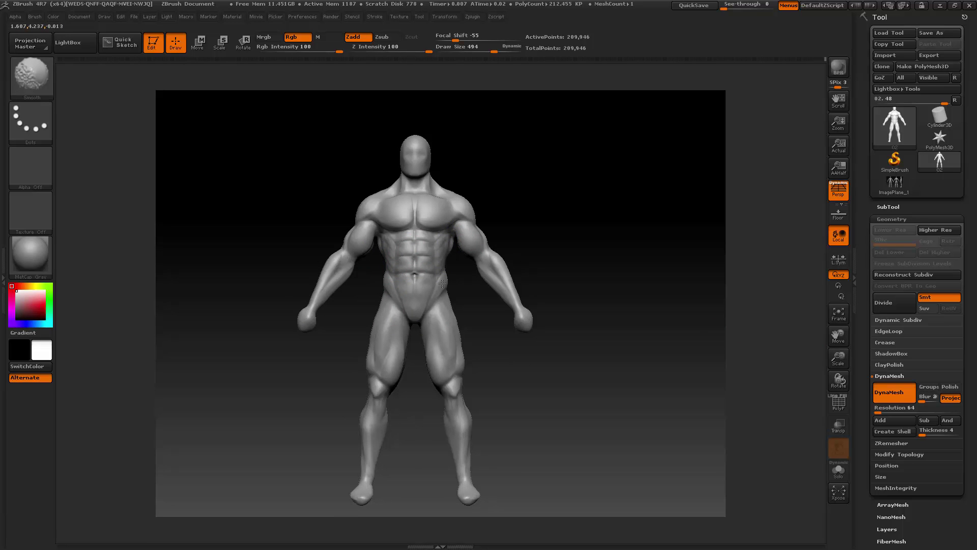
pyautogui.moveTo(541, 242)
pyautogui.mouseDown()
pyautogui.moveTo(585, 246)
pyautogui.moveTo(543, 257)
pyautogui.moveTo(554, 253)
pyautogui.moveTo(534, 248)
pyautogui.mouseUp()
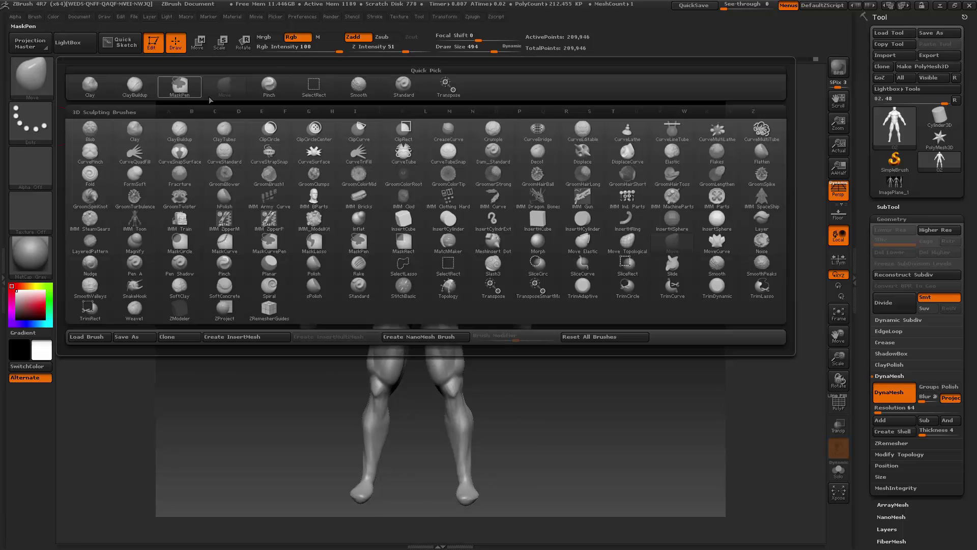
# - Carve the muscle separations down the front of the thighs with the Standard brush at draw size 113
pyautogui.click(31, 76)
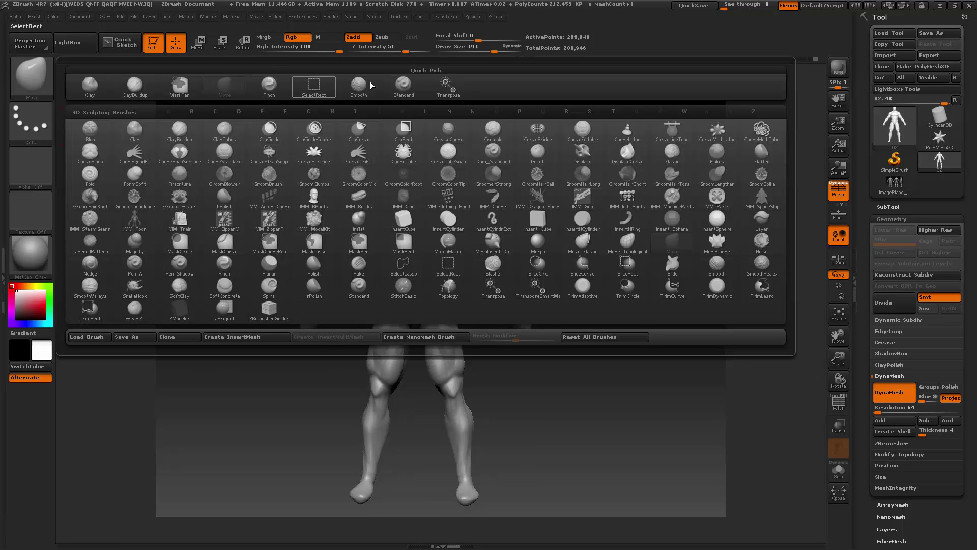
pyautogui.click(404, 88)
pyautogui.press('space')
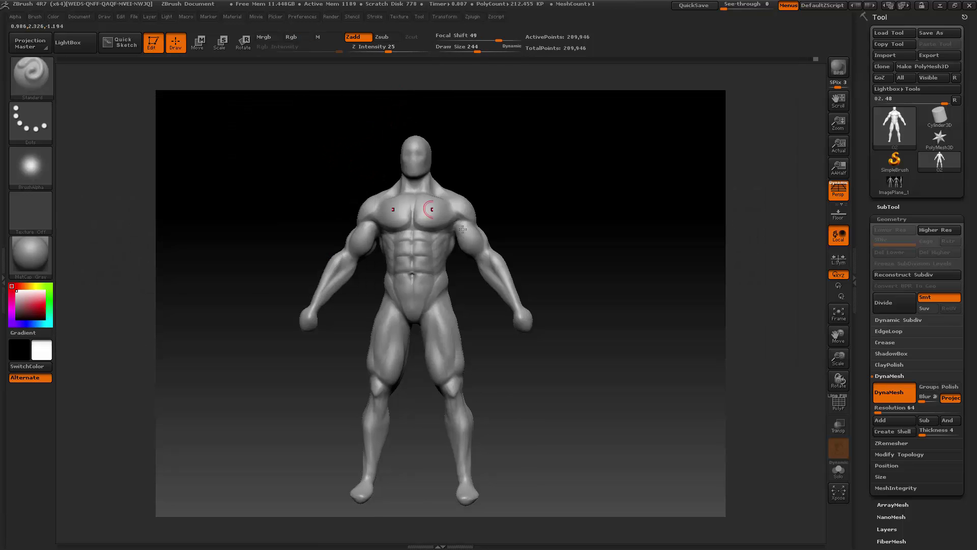
pyautogui.moveTo(839, 359); pyautogui.dragTo(869, 257)
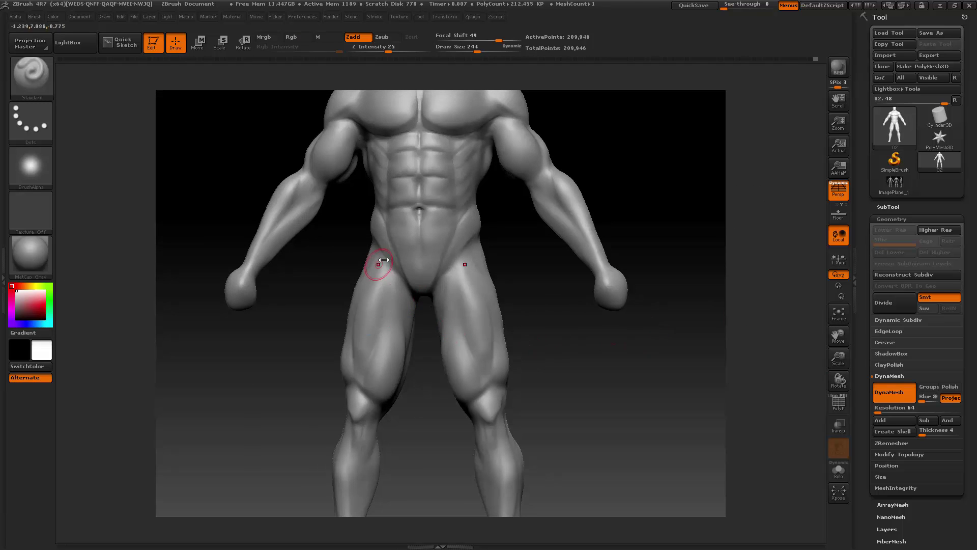
pyautogui.press('space')
pyautogui.moveTo(384, 260)
pyautogui.mouseDown()
pyautogui.moveTo(372, 259)
pyautogui.moveTo(384, 289)
pyautogui.moveTo(319, 296)
pyautogui.mouseUp()
pyautogui.press('space')
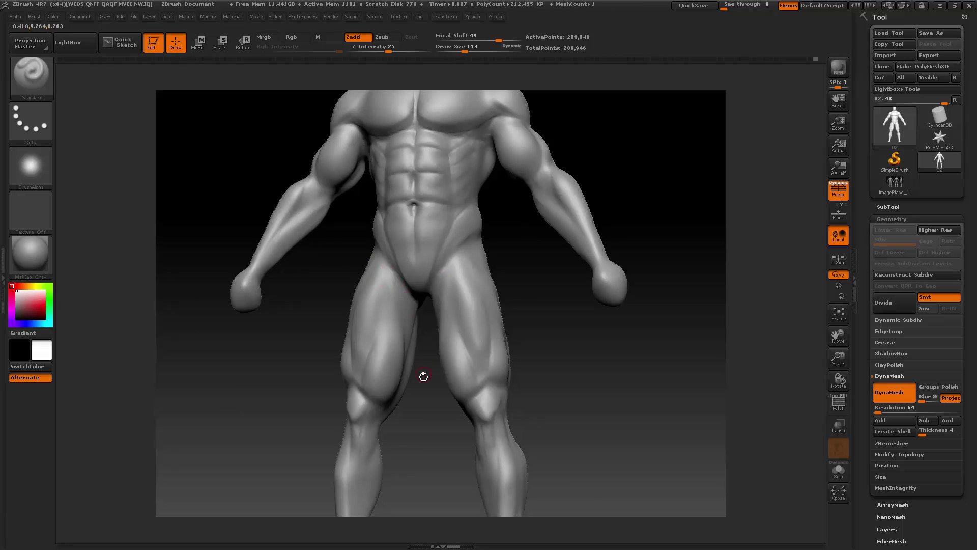
pyautogui.moveTo(423, 375); pyautogui.dragTo(401, 332)
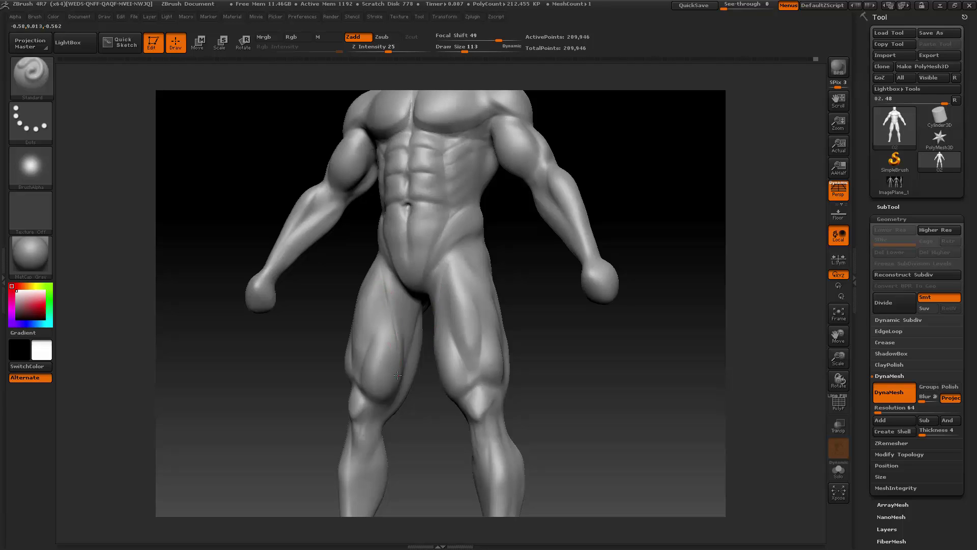
pyautogui.moveTo(292, 363); pyautogui.dragTo(334, 344)
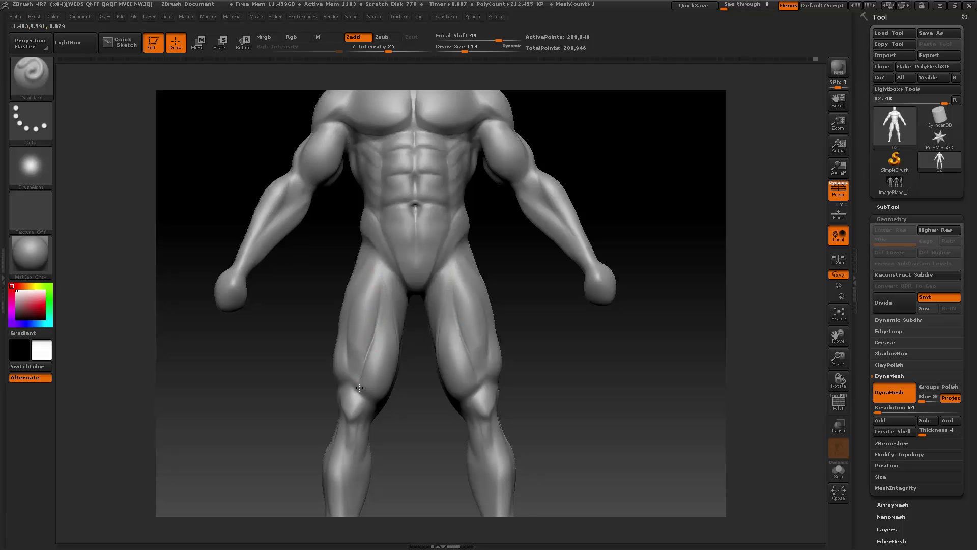
# - Define the outer thigh muscles down to the knee with Standard brush grooves at draw size 113
pyautogui.moveTo(291, 342); pyautogui.dragTo(357, 336)
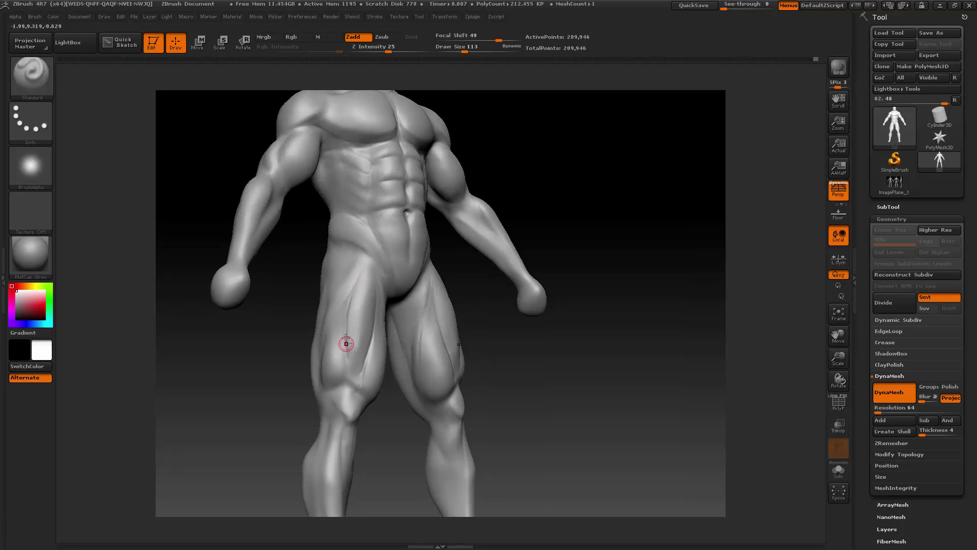
pyautogui.moveTo(295, 391); pyautogui.dragTo(340, 386)
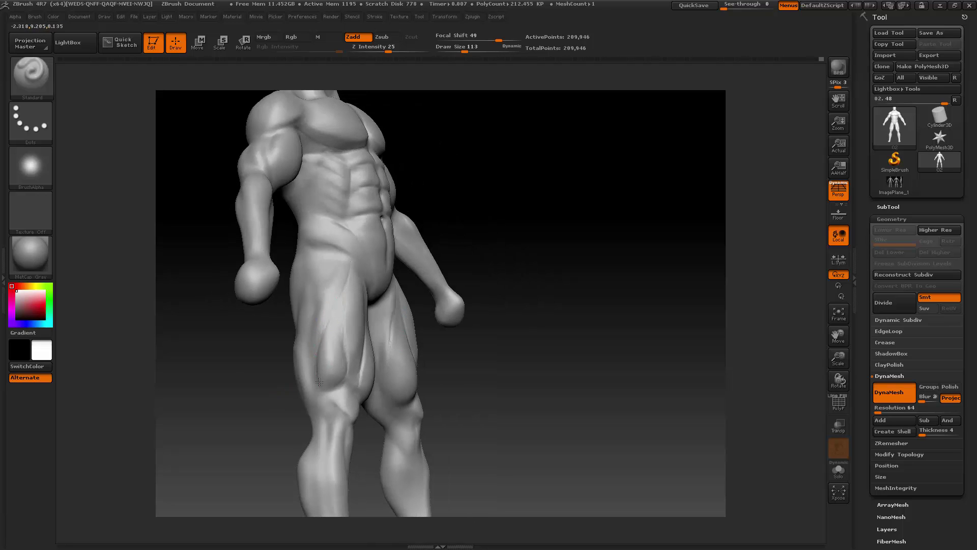
pyautogui.keyDown('shift'); pyautogui.moveTo(531, 263); pyautogui.dragTo(513, 277); pyautogui.keyUp('shift')
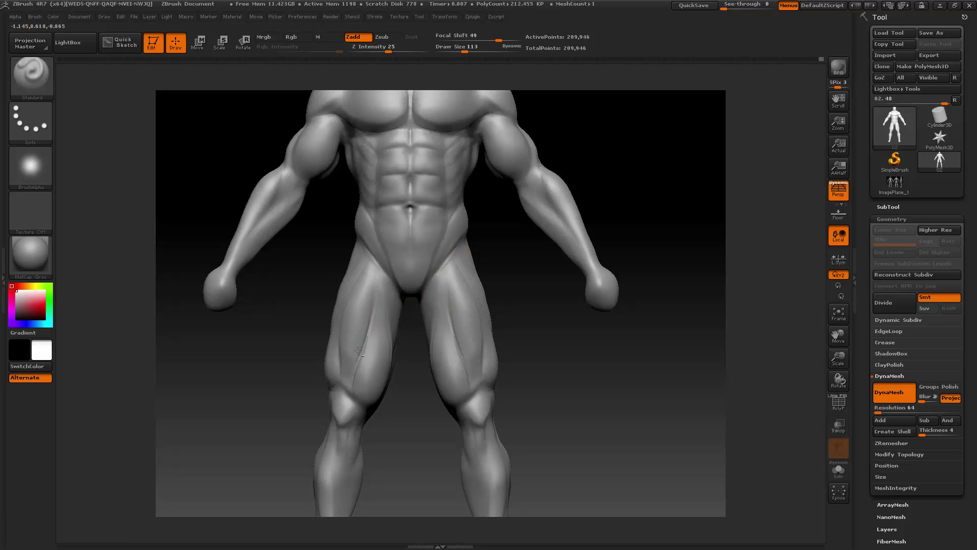
pyautogui.moveTo(276, 351); pyautogui.dragTo(326, 318)
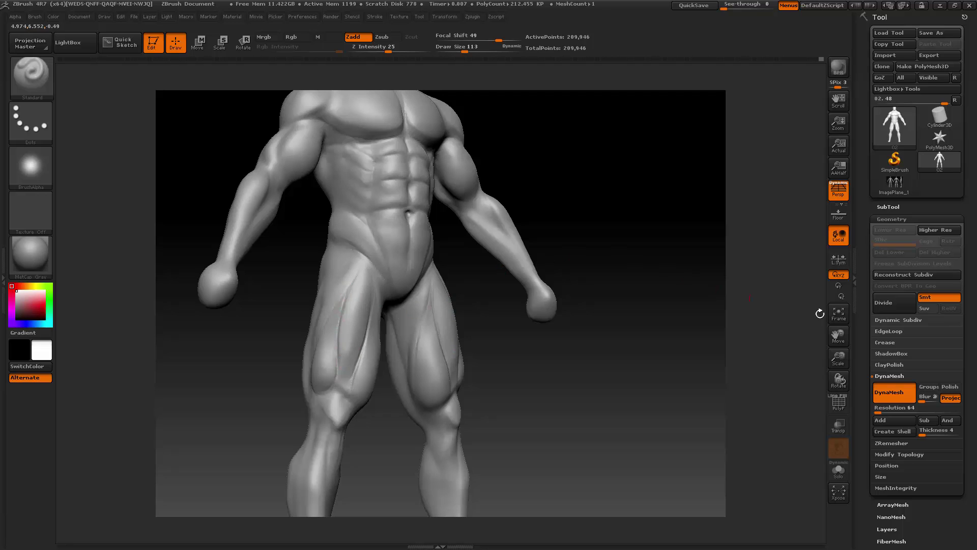
# - Sculpt the kneecaps and the forms around them with the Standard brush at draw size 113
pyautogui.moveTo(820, 313)
pyautogui.mouseDown()
pyautogui.moveTo(409, 322)
pyautogui.moveTo(394, 332)
pyautogui.moveTo(356, 320)
pyautogui.mouseUp()
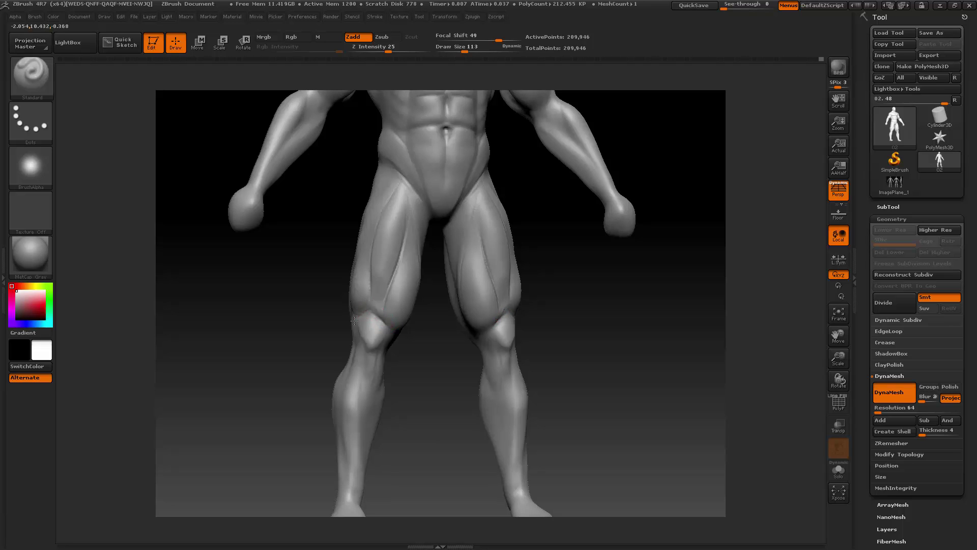
pyautogui.moveTo(356, 353); pyautogui.dragTo(361, 346, button='right')
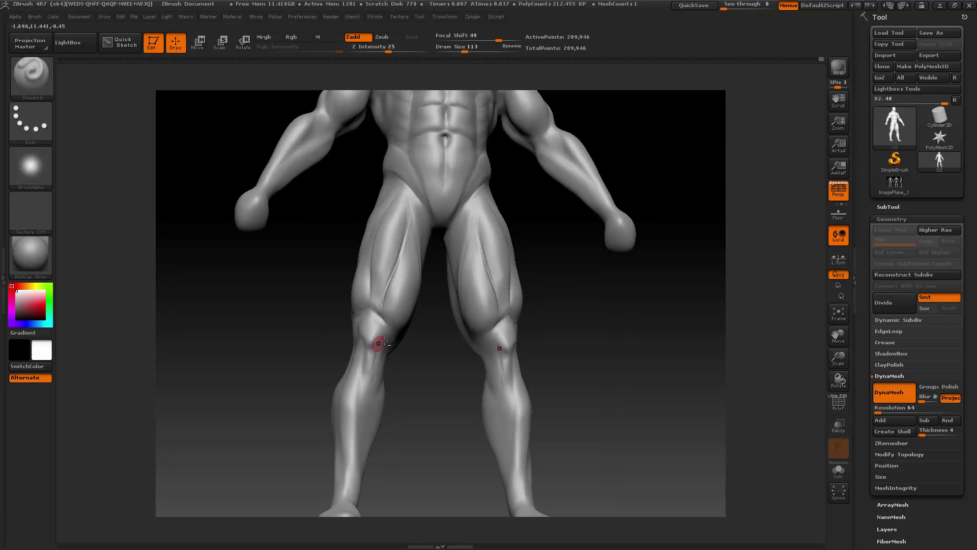
pyautogui.moveTo(348, 354); pyautogui.dragTo(357, 342)
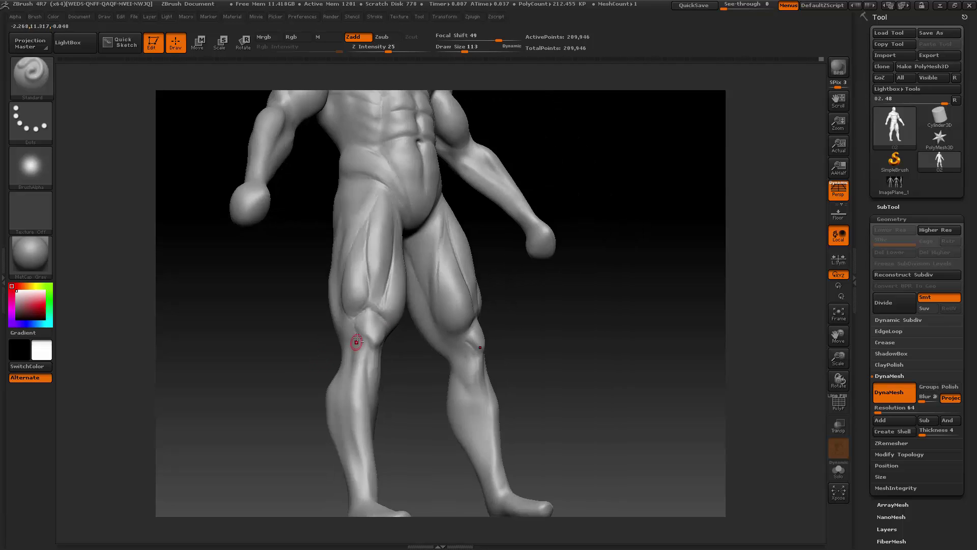
pyautogui.moveTo(537, 297)
pyautogui.mouseDown()
pyautogui.moveTo(356, 326)
pyautogui.moveTo(382, 332)
pyautogui.mouseUp()
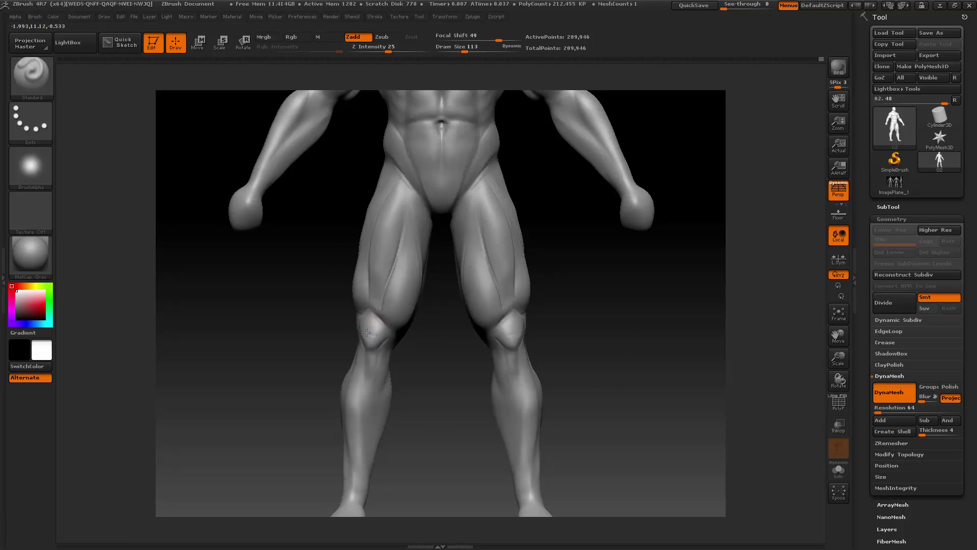
# - Carve the shin and calf muscle lines from below the knees to the ankles with the Standard brush
pyautogui.moveTo(847, 334); pyautogui.dragTo(869, 245)
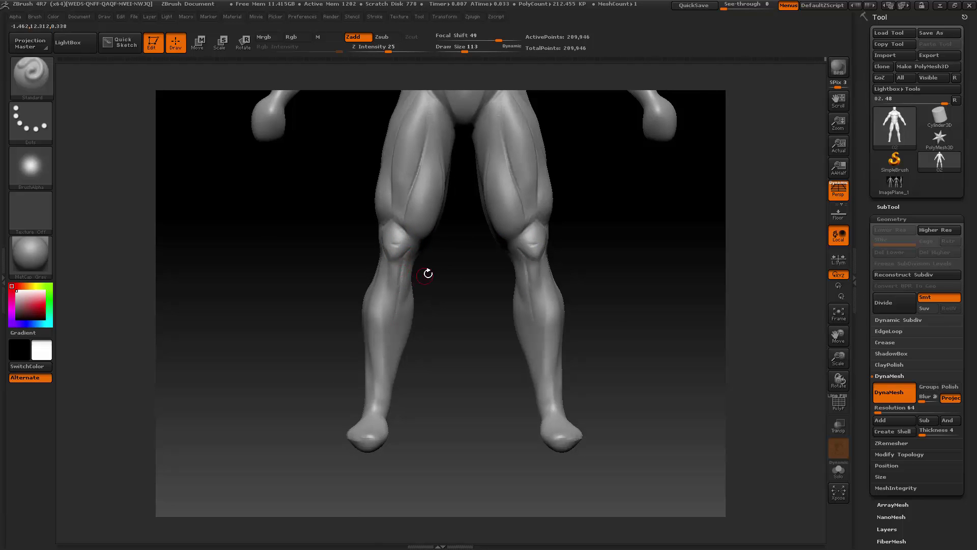
pyautogui.moveTo(428, 273); pyautogui.dragTo(373, 273)
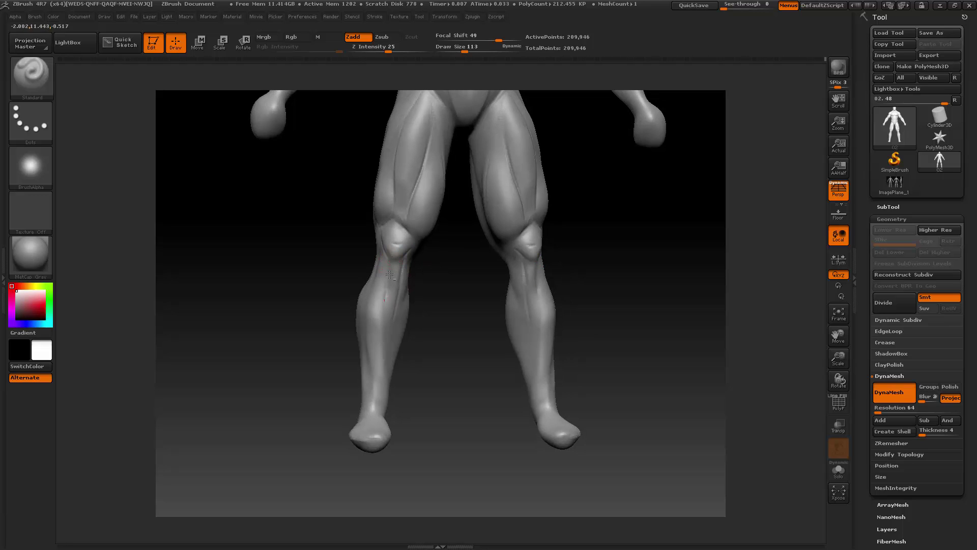
pyautogui.moveTo(423, 316); pyautogui.dragTo(389, 319)
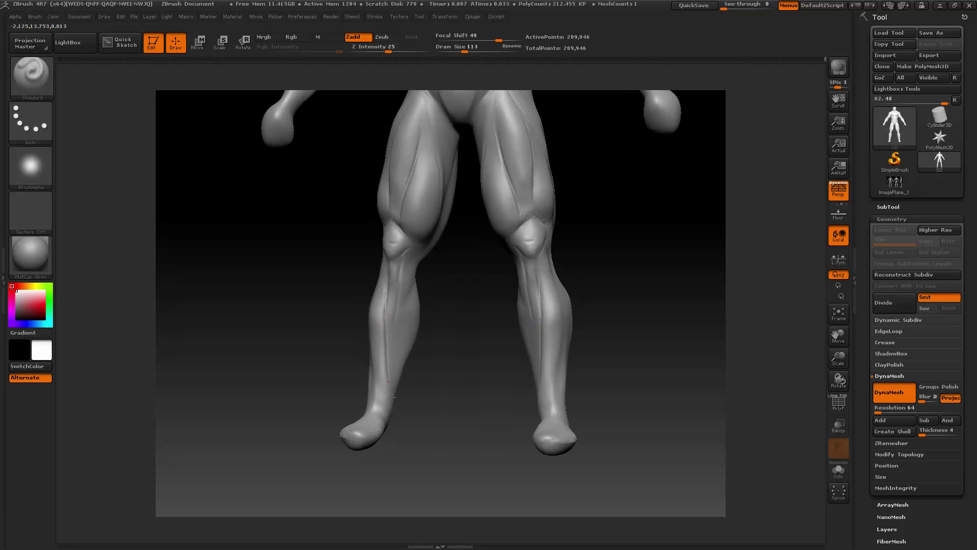
pyautogui.moveTo(434, 347)
pyautogui.mouseDown()
pyautogui.moveTo(458, 354)
pyautogui.moveTo(378, 258)
pyautogui.mouseUp()
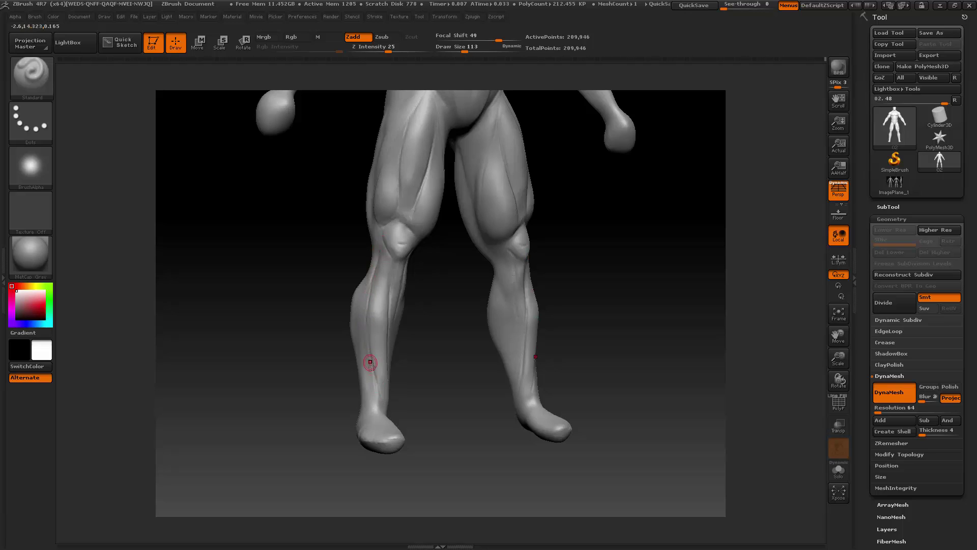
pyautogui.keyDown('shift'); pyautogui.moveTo(431, 331); pyautogui.dragTo(420, 335); pyautogui.keyUp('shift')
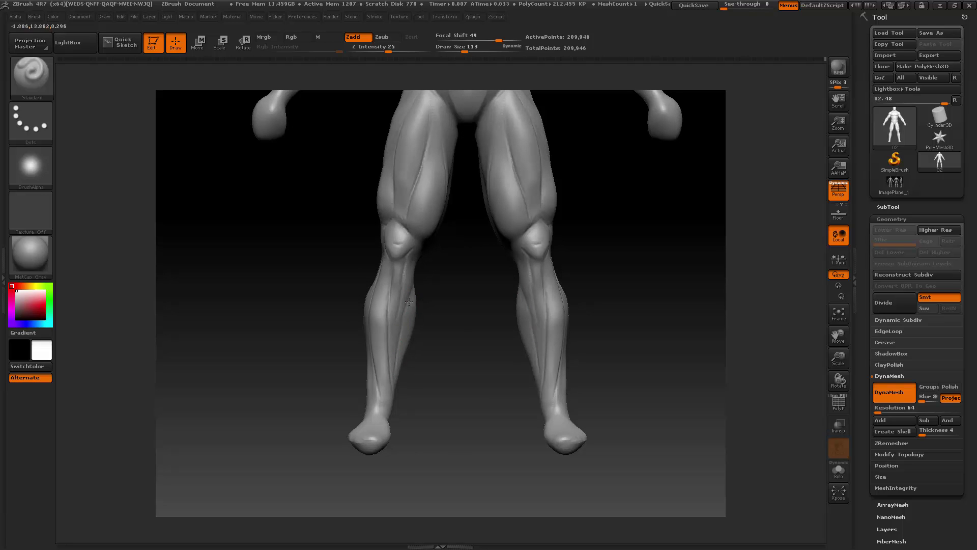
pyautogui.moveTo(448, 286); pyautogui.dragTo(471, 268)
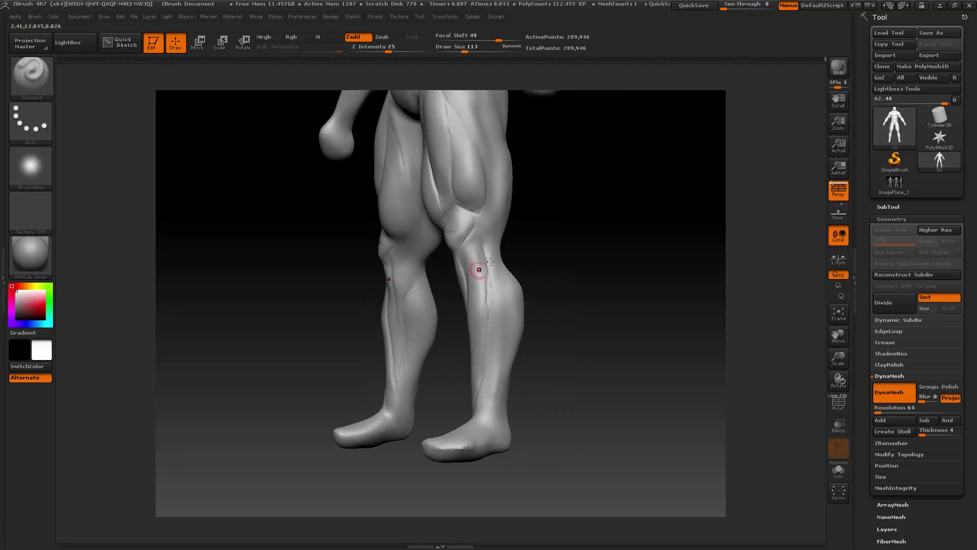
pyautogui.moveTo(418, 285)
pyautogui.mouseDown()
pyautogui.moveTo(432, 268)
pyautogui.moveTo(447, 276)
pyautogui.mouseUp()
# - Smooth the carved lines on the lower legs and the upper thighs at draw size 170
pyautogui.press('space')
pyautogui.keyDown('shift'); pyautogui.moveTo(314, 330); pyautogui.dragTo(347, 323); pyautogui.keyUp('shift')
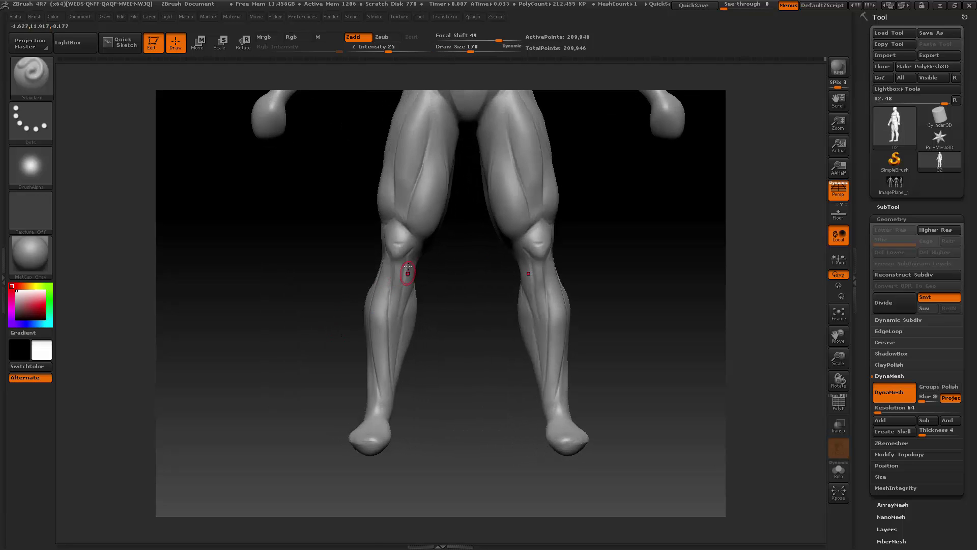
pyautogui.press('shift')
pyautogui.keyDown('shift'); pyautogui.moveTo(400, 298); pyautogui.dragTo(397, 321); pyautogui.keyUp('shift')
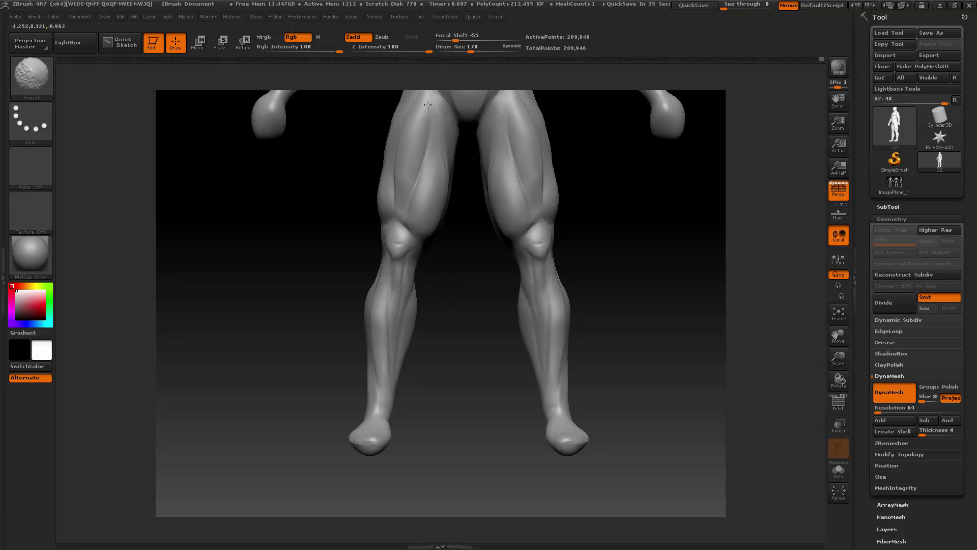
pyautogui.moveTo(840, 367); pyautogui.dragTo(679, 359)
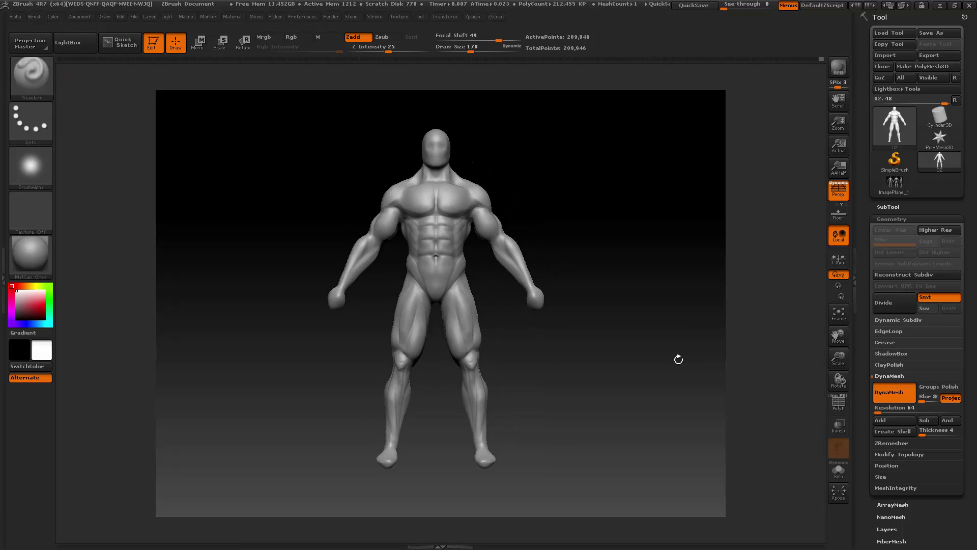
pyautogui.press('shift')
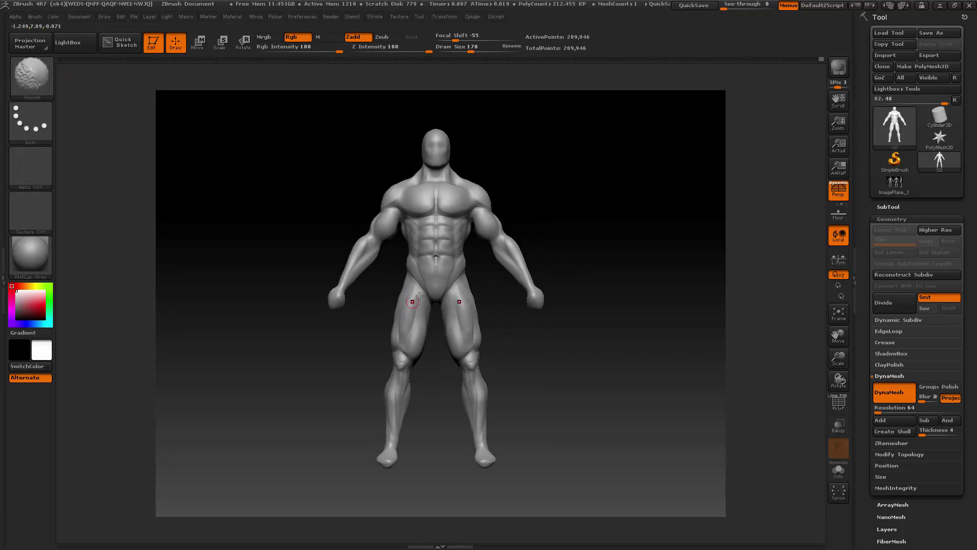
# - Carve the upper and outer thigh muscle lines from the hip with the Standard brush at draw size 155 and smooth the thighs
pyautogui.moveTo(838, 356); pyautogui.dragTo(644, 382)
pyautogui.press('space')
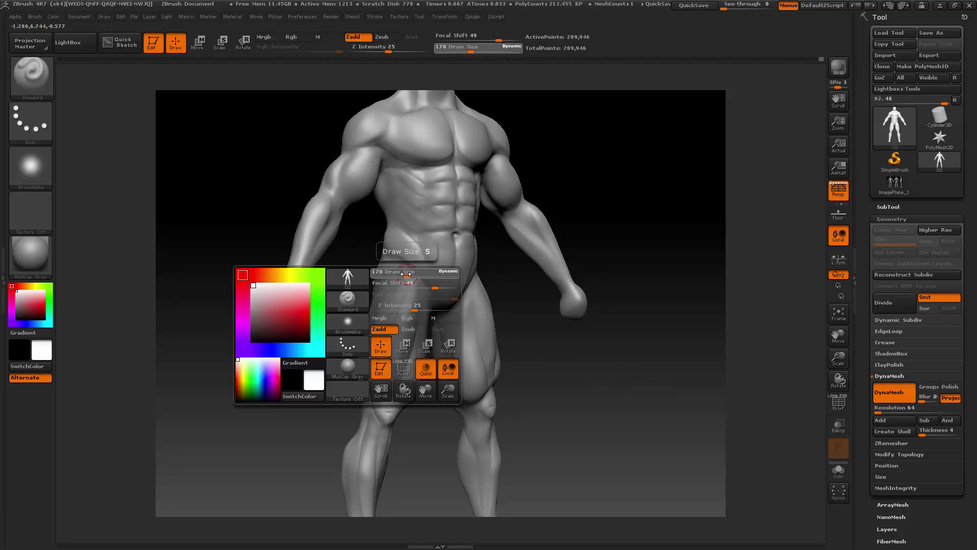
pyautogui.moveTo(410, 272); pyautogui.dragTo(404, 275)
pyautogui.moveTo(316, 315); pyautogui.dragTo(357, 306)
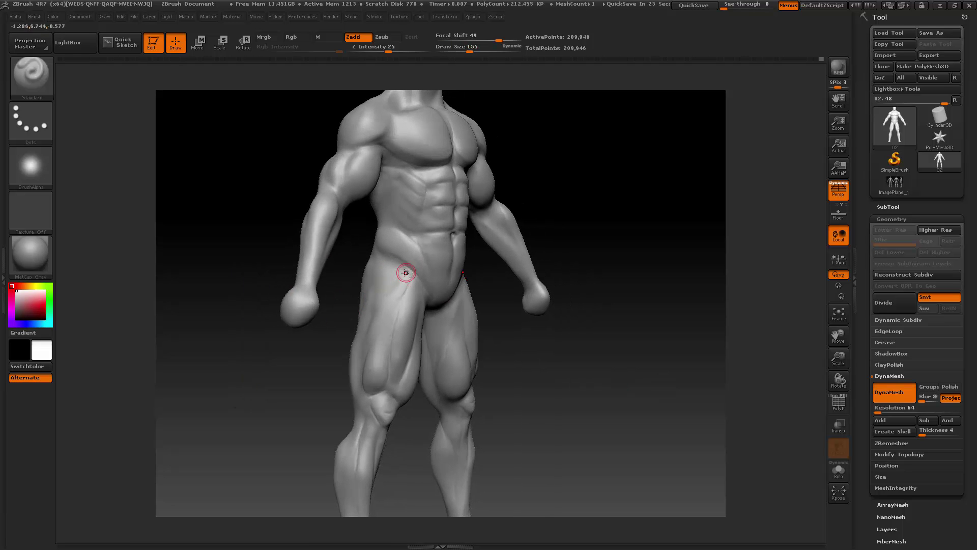
pyautogui.moveTo(403, 273); pyautogui.dragTo(381, 302)
pyautogui.moveTo(323, 372)
pyautogui.mouseDown()
pyautogui.moveTo(384, 301)
pyautogui.moveTo(364, 345)
pyautogui.mouseUp()
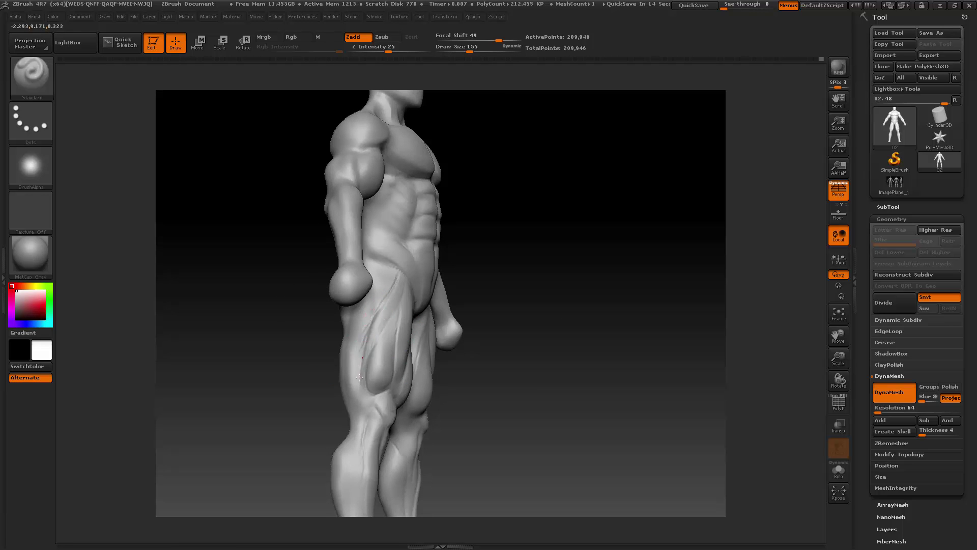
pyautogui.moveTo(544, 240); pyautogui.dragTo(412, 299)
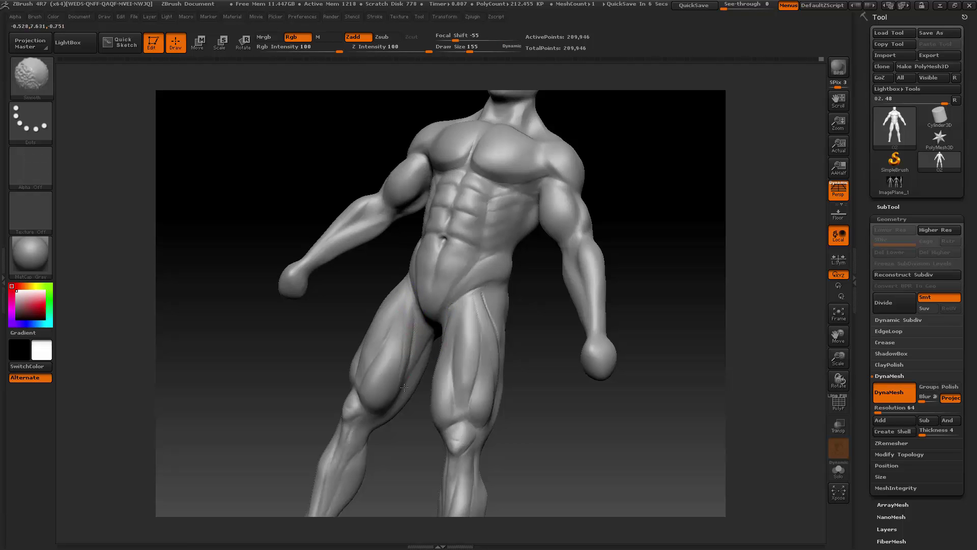
# - Smooth the hips and the front of the thighs, finishing with a draw size of 251
pyautogui.moveTo(342, 352)
pyautogui.mouseDown()
pyautogui.moveTo(300, 392)
pyautogui.moveTo(321, 387)
pyautogui.mouseUp()
pyautogui.press('shift')
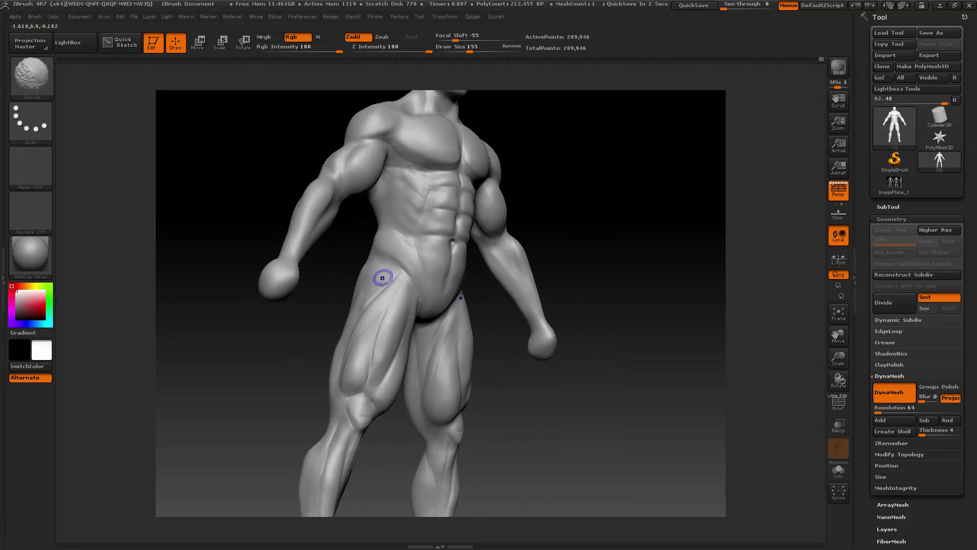
pyautogui.moveTo(618, 225); pyautogui.dragTo(620, 225)
pyautogui.moveTo(836, 358); pyautogui.dragTo(832, 338)
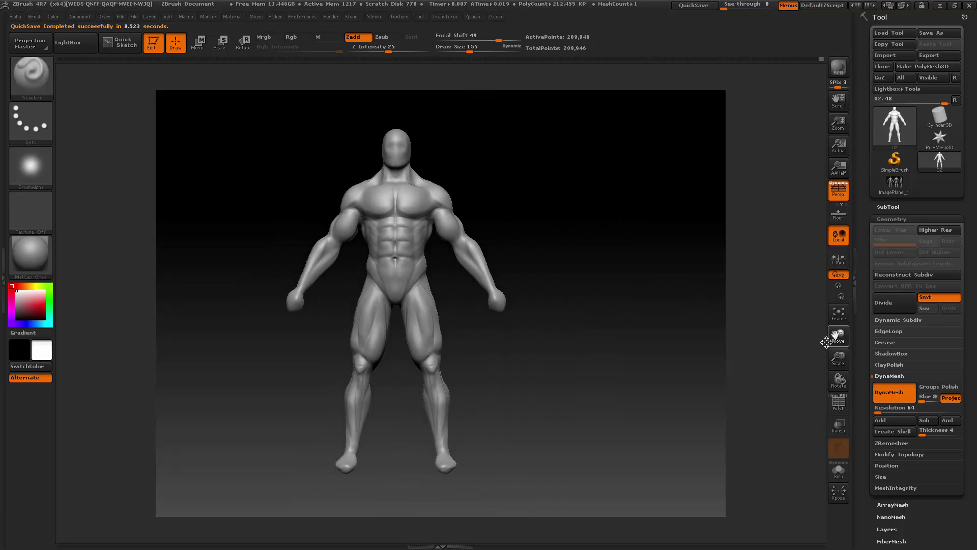
pyautogui.press('space')
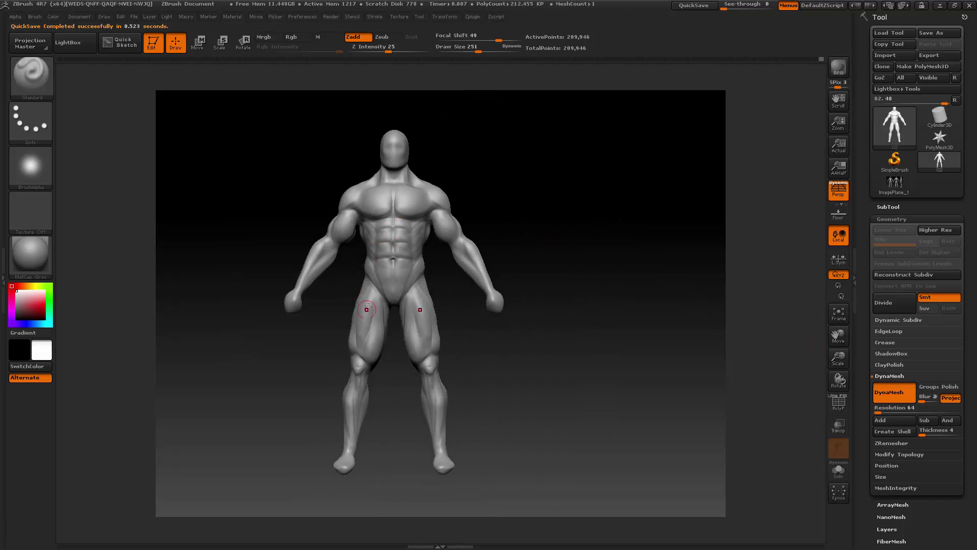
pyautogui.press('shift')
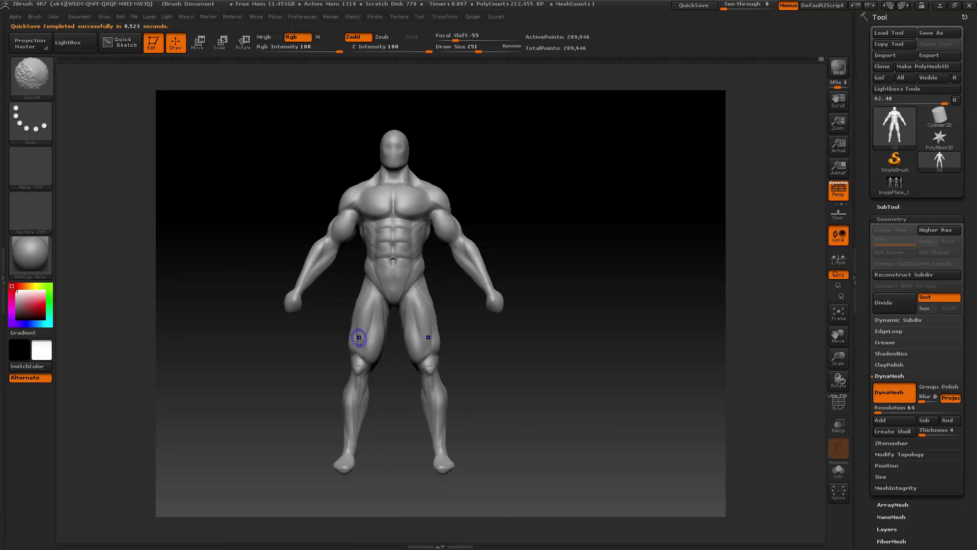
# - Smooth the muscle forms along the outer side of the thighs at draw size 251
pyautogui.moveTo(535, 220); pyautogui.dragTo(473, 231)
pyautogui.press('shift')
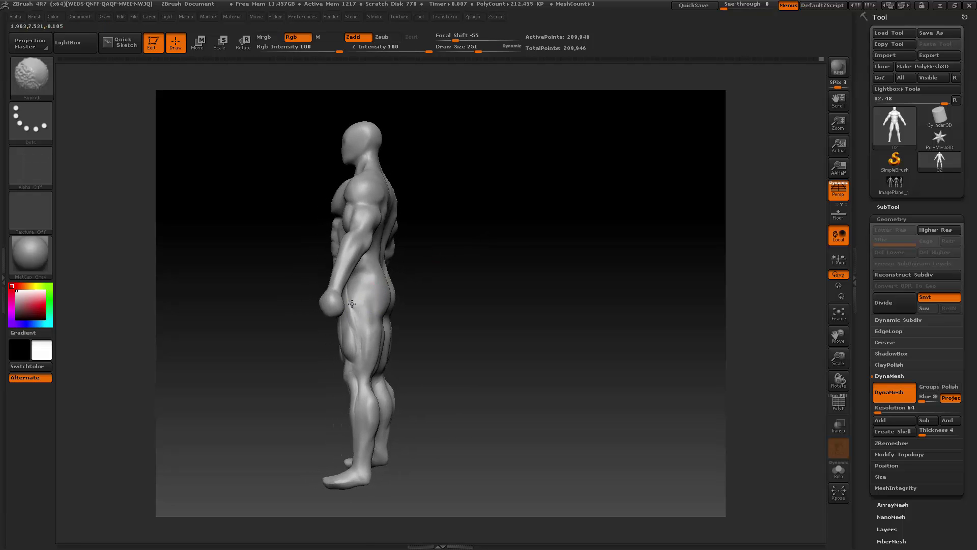
pyautogui.keyDown('shift'); pyautogui.moveTo(361, 358); pyautogui.dragTo(360, 360); pyautogui.keyUp('shift')
# - Carve the hamstring and calf muscle lines on the back of the legs with the Standard brush at draw size 220
pyautogui.keyDown('shift'); pyautogui.moveTo(479, 273); pyautogui.dragTo(434, 288); pyautogui.keyUp('shift')
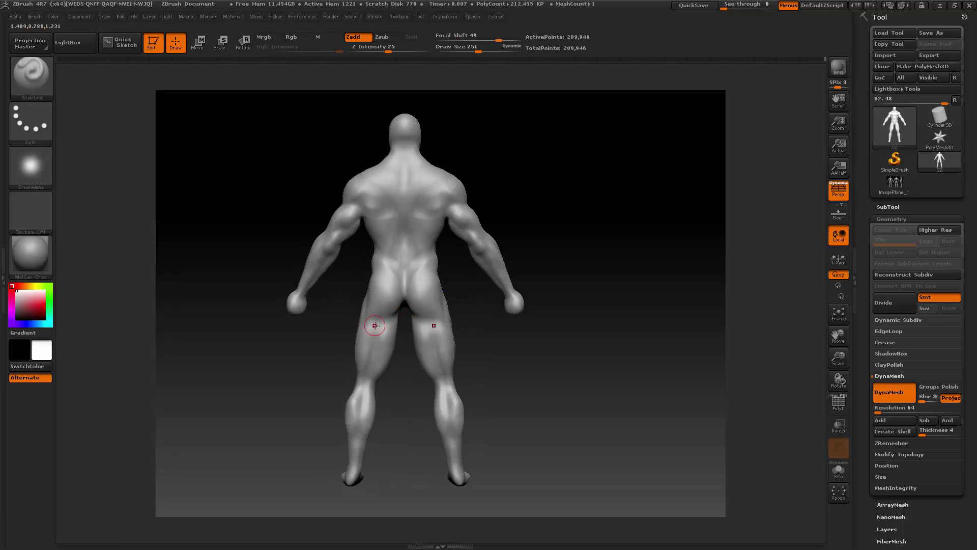
pyautogui.press('space')
pyautogui.moveTo(378, 324); pyautogui.dragTo(373, 322)
pyautogui.moveTo(316, 378); pyautogui.dragTo(339, 368)
pyautogui.moveTo(407, 369); pyautogui.dragTo(393, 377)
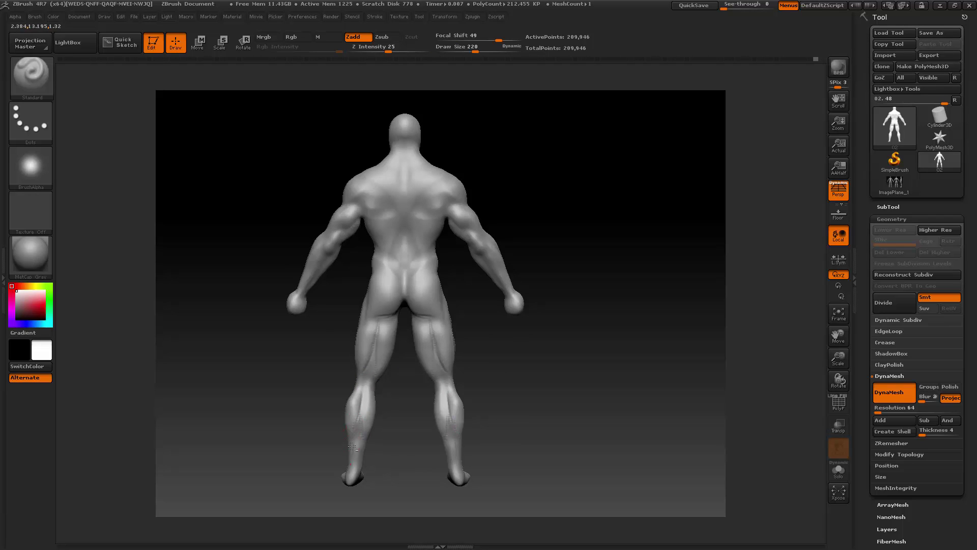
pyautogui.keyDown('alt'); pyautogui.moveTo(363, 426); pyautogui.dragTo(348, 432); pyautogui.keyUp('alt')
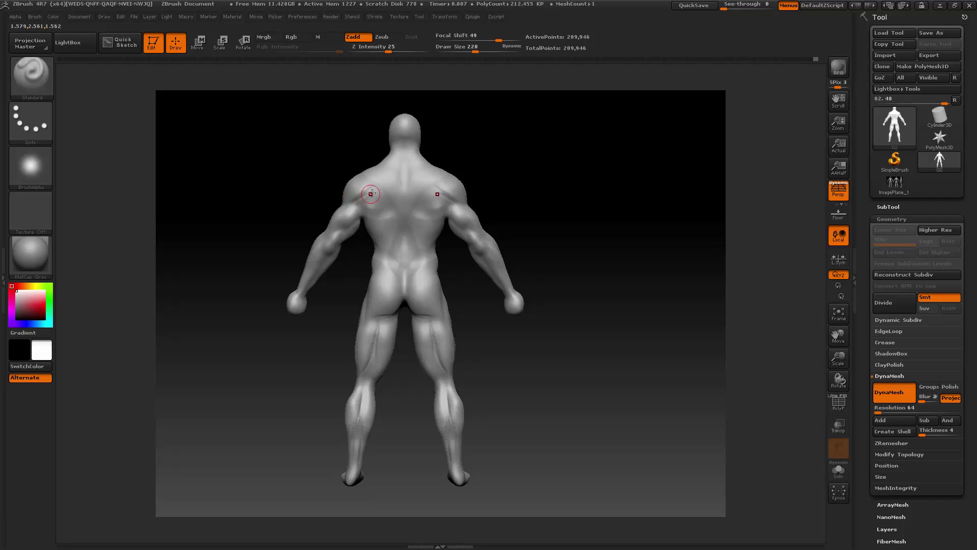
# - Define the creases behind the armpits with the Standard brush and smooth the backs of the shoulders and upper arms
pyautogui.press('shift')
pyautogui.press('shift')
pyautogui.moveTo(366, 240); pyautogui.dragTo(367, 209)
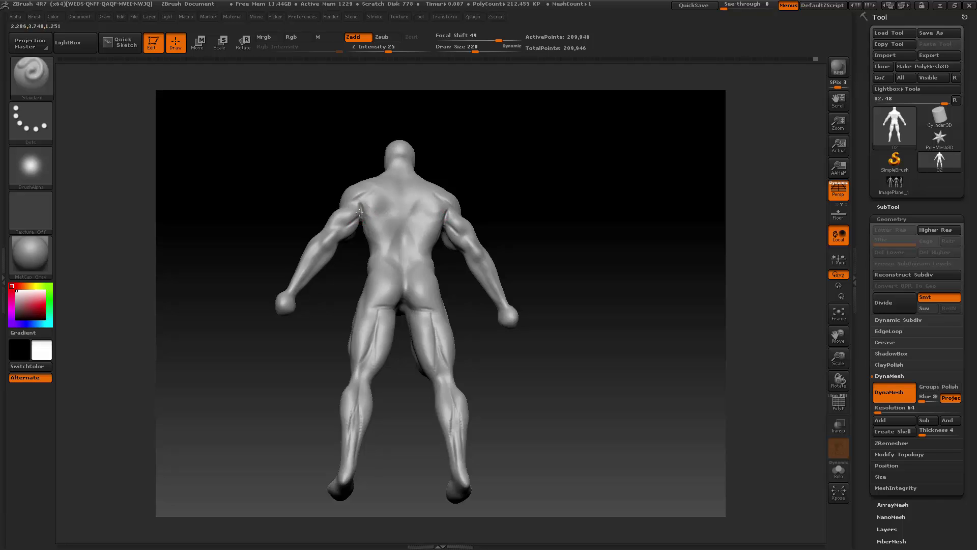
pyautogui.press('shift')
pyautogui.moveTo(288, 212); pyautogui.dragTo(293, 227)
pyautogui.press('shift')
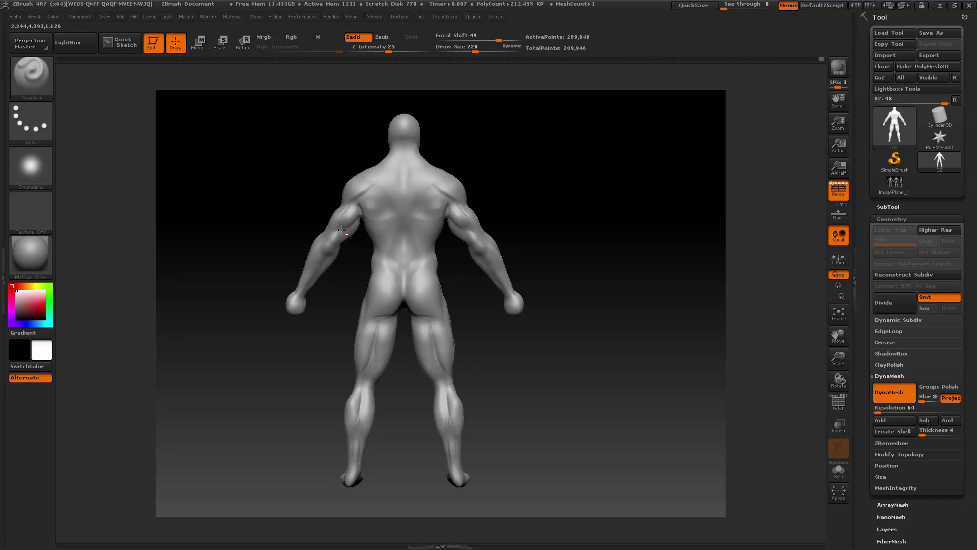
pyautogui.press('shift')
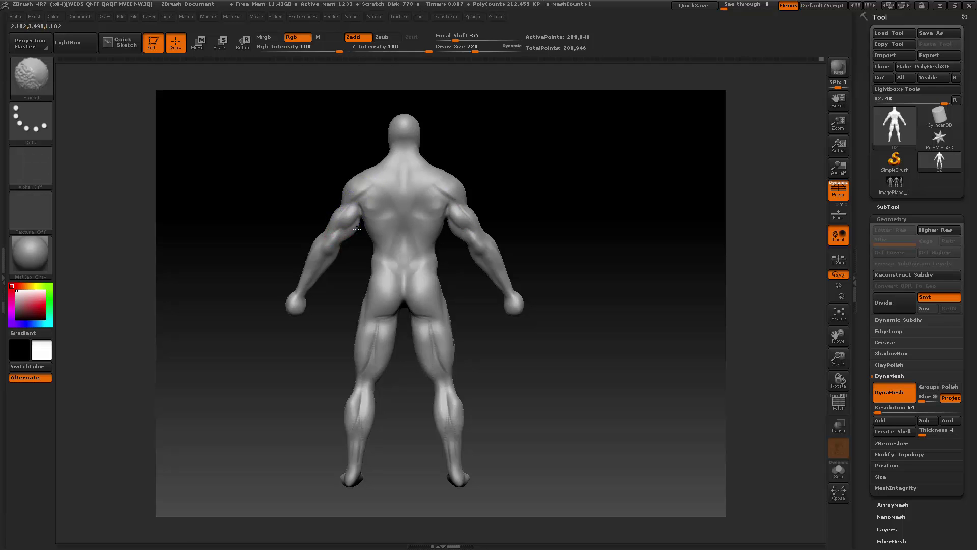
# - Reshape the profile of the buttocks and lower back with the Move brush at draw size 741
pyautogui.moveTo(343, 266)
pyautogui.mouseDown()
pyautogui.moveTo(299, 270)
pyautogui.moveTo(303, 255)
pyautogui.mouseUp()
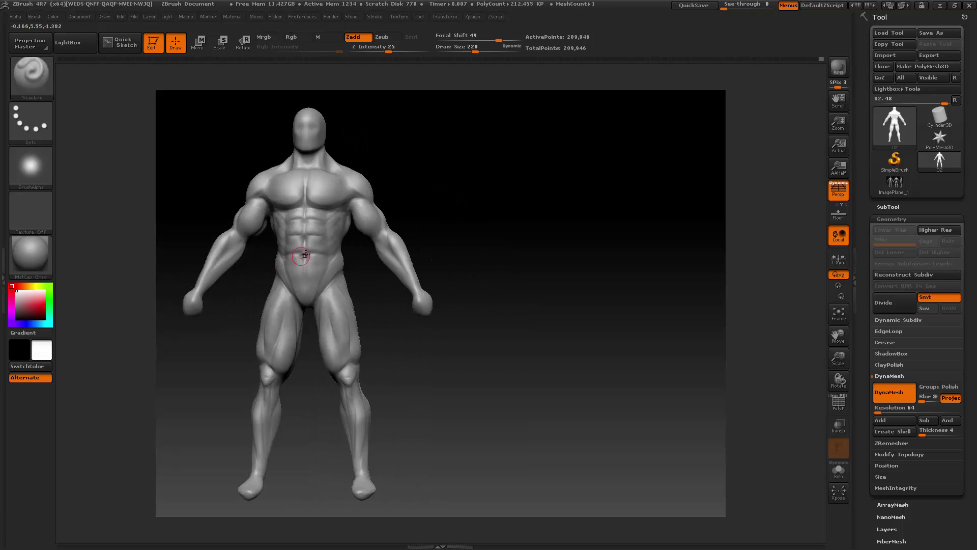
pyautogui.moveTo(839, 337); pyautogui.dragTo(872, 358)
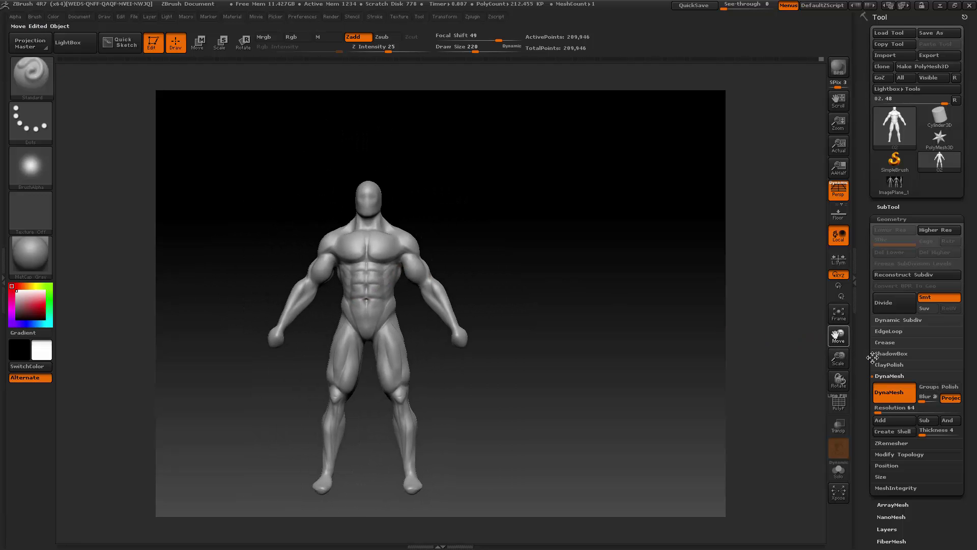
pyautogui.moveTo(661, 375); pyautogui.dragTo(593, 371)
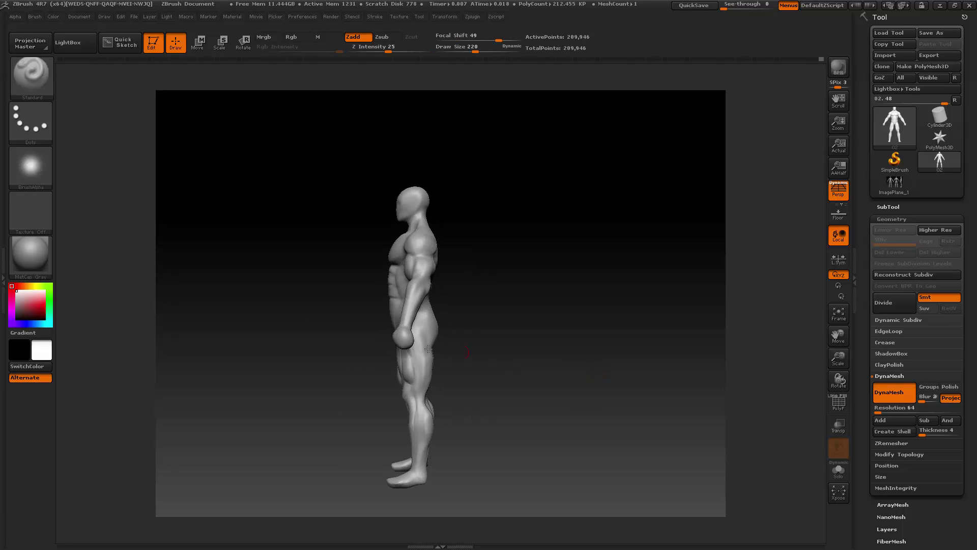
pyautogui.click(37, 80)
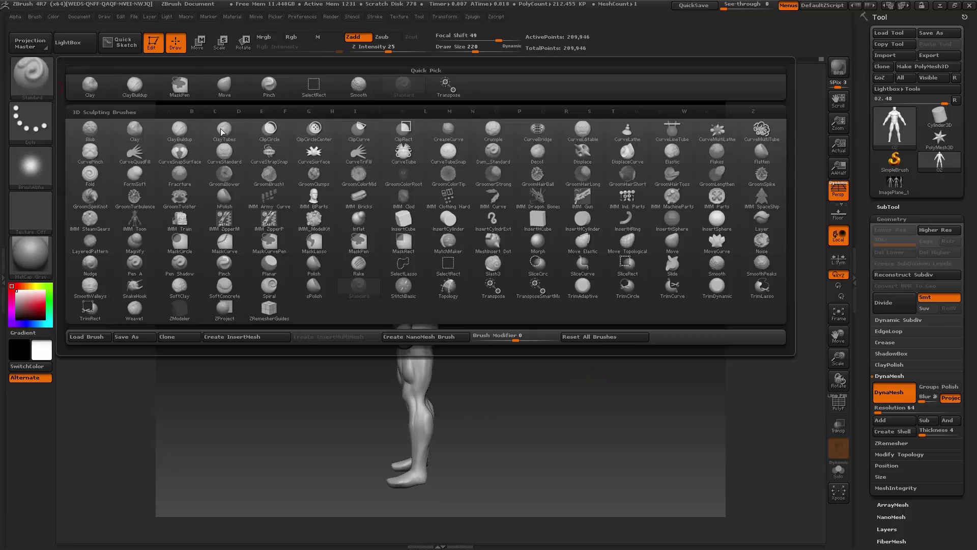
pyautogui.click(225, 89)
pyautogui.press('space')
pyautogui.moveTo(261, 142); pyautogui.dragTo(302, 142)
pyautogui.moveTo(839, 358); pyautogui.dragTo(852, 382)
pyautogui.moveTo(839, 337); pyautogui.dragTo(841, 297)
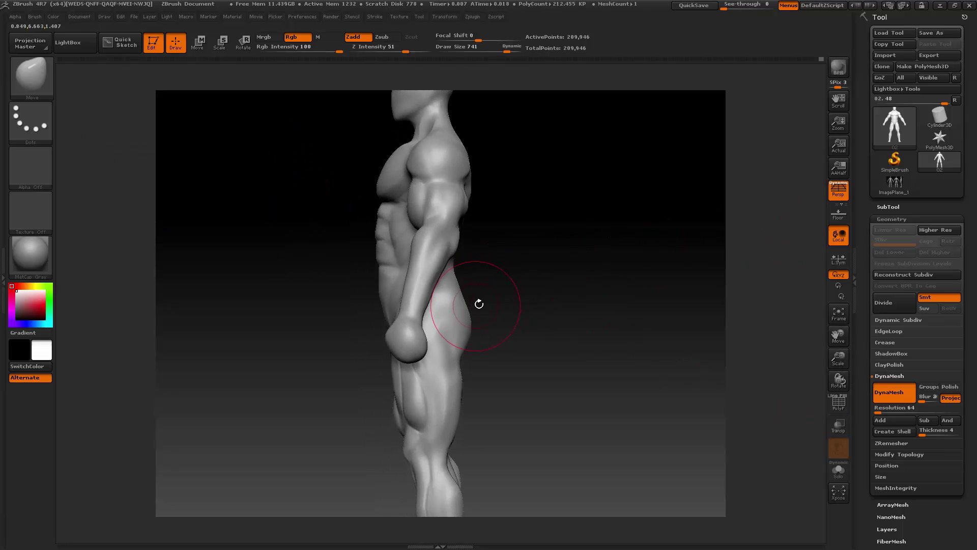
pyautogui.click(838, 191)
pyautogui.moveTo(550, 292)
pyautogui.mouseDown()
pyautogui.moveTo(484, 297)
pyautogui.moveTo(503, 309)
pyautogui.moveTo(448, 316)
pyautogui.mouseUp()
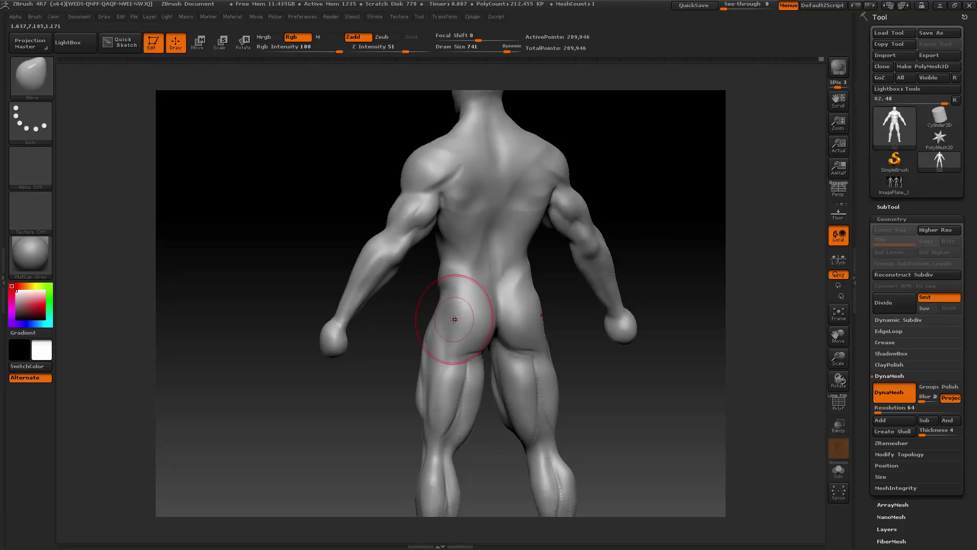
pyautogui.keyDown('shift'); pyautogui.moveTo(674, 261); pyautogui.dragTo(772, 296); pyautogui.keyUp('shift')
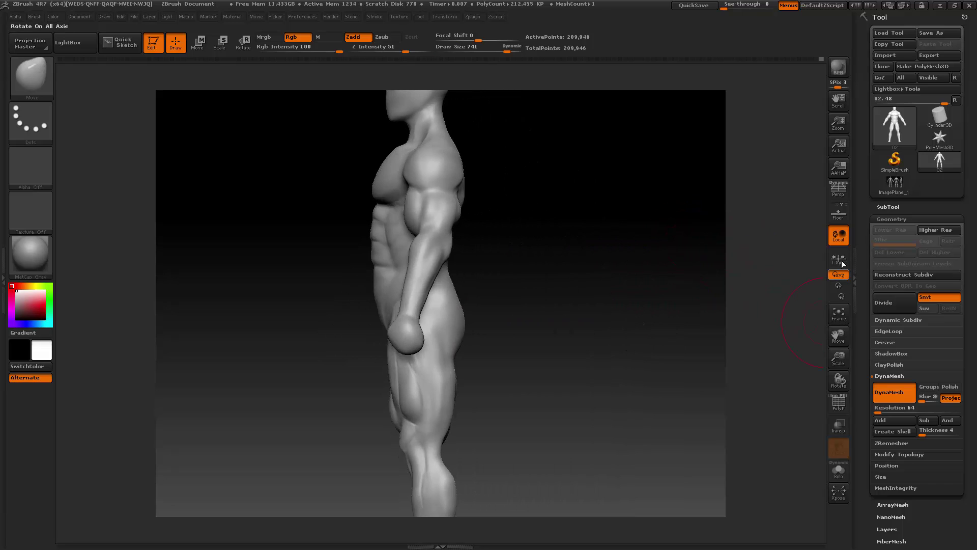
pyautogui.click(839, 189)
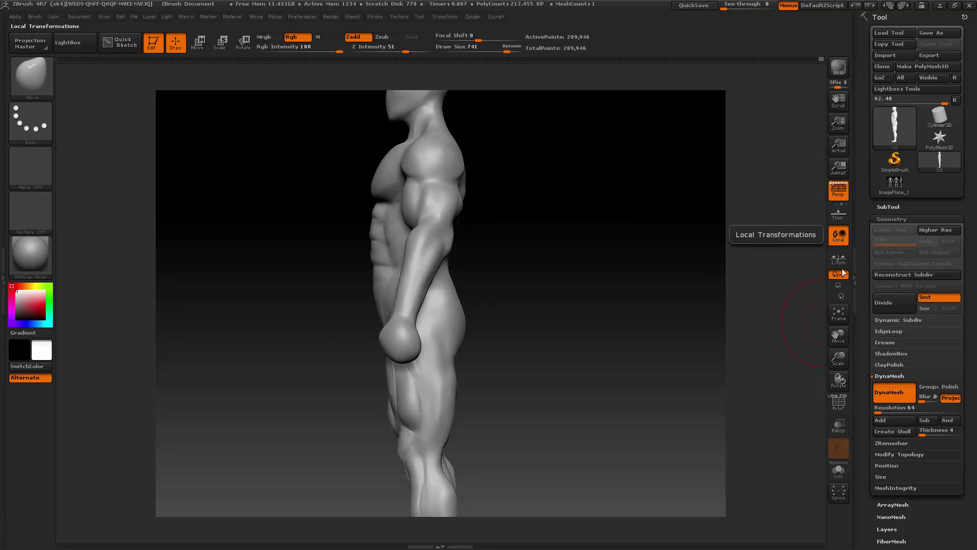
# - Carve the spine groove from the neck down to the buttocks with the Standard brush at draw size 192
pyautogui.click(839, 314)
pyautogui.moveTo(836, 355)
pyautogui.mouseDown()
pyautogui.moveTo(839, 336)
pyautogui.moveTo(839, 351)
pyautogui.mouseUp()
pyautogui.moveTo(592, 349); pyautogui.dragTo(646, 348)
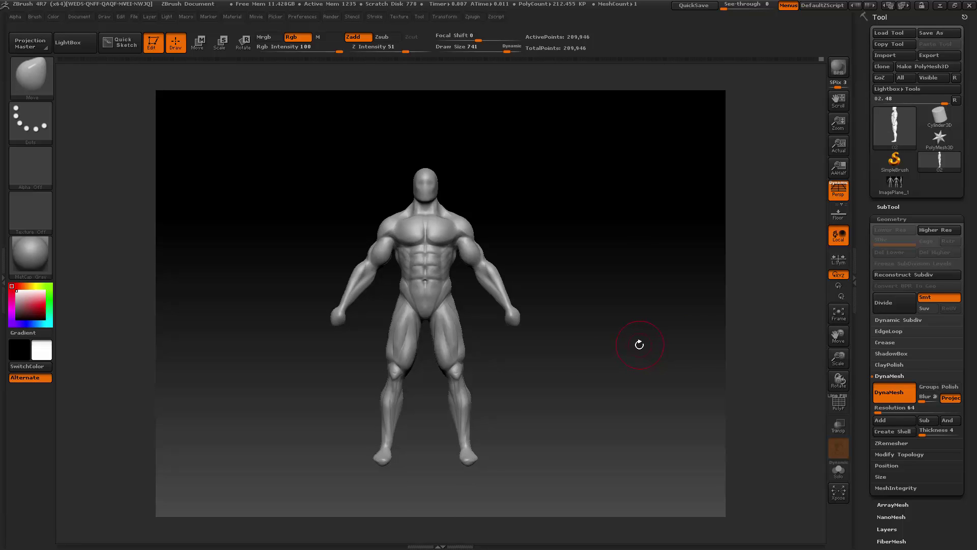
pyautogui.moveTo(576, 234); pyautogui.dragTo(564, 265)
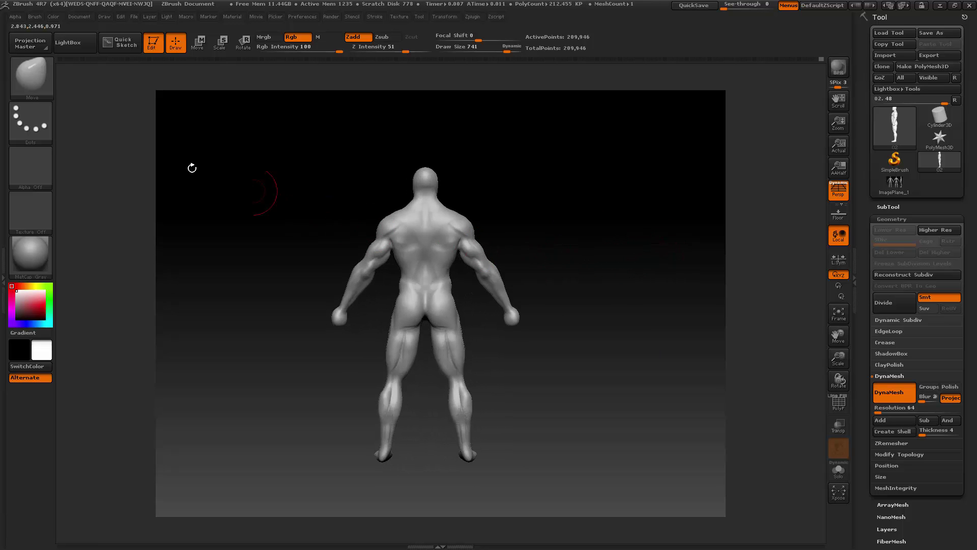
pyautogui.click(41, 78)
pyautogui.click(404, 87)
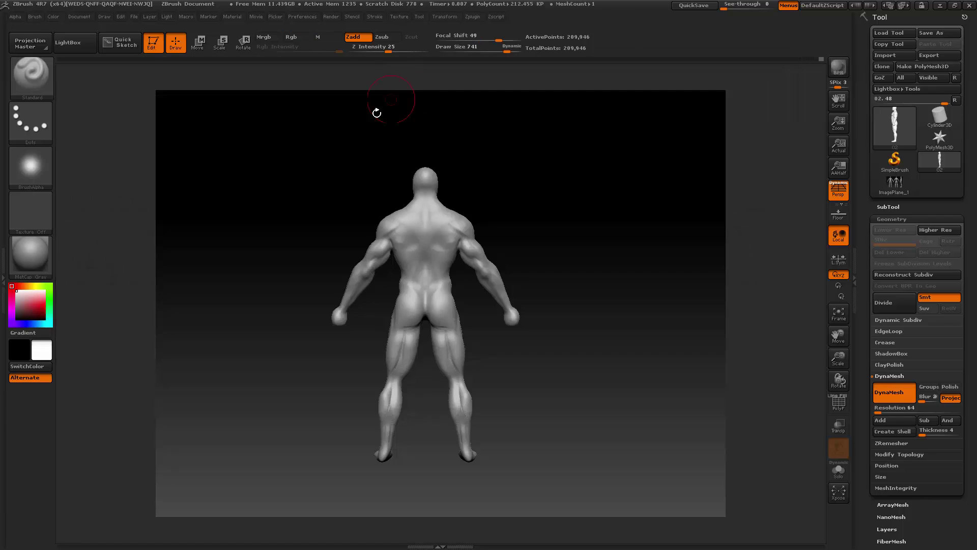
pyautogui.press('space')
pyautogui.moveTo(351, 171); pyautogui.dragTo(340, 170)
pyautogui.moveTo(838, 358); pyautogui.dragTo(837, 387)
pyautogui.moveTo(838, 333); pyautogui.dragTo(836, 357)
pyautogui.press('space')
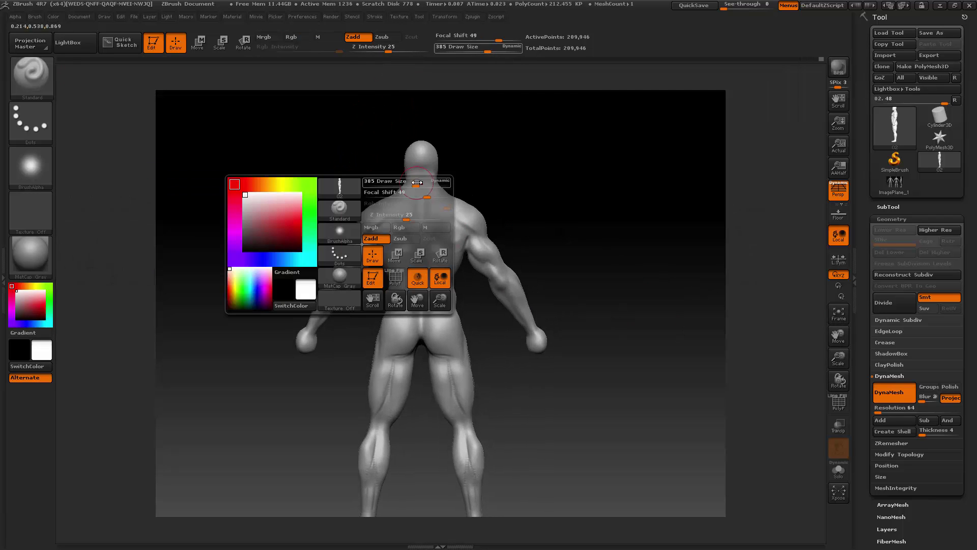
pyautogui.moveTo(417, 182)
pyautogui.mouseDown()
pyautogui.moveTo(400, 183)
pyautogui.moveTo(421, 208)
pyautogui.moveTo(420, 305)
pyautogui.mouseUp()
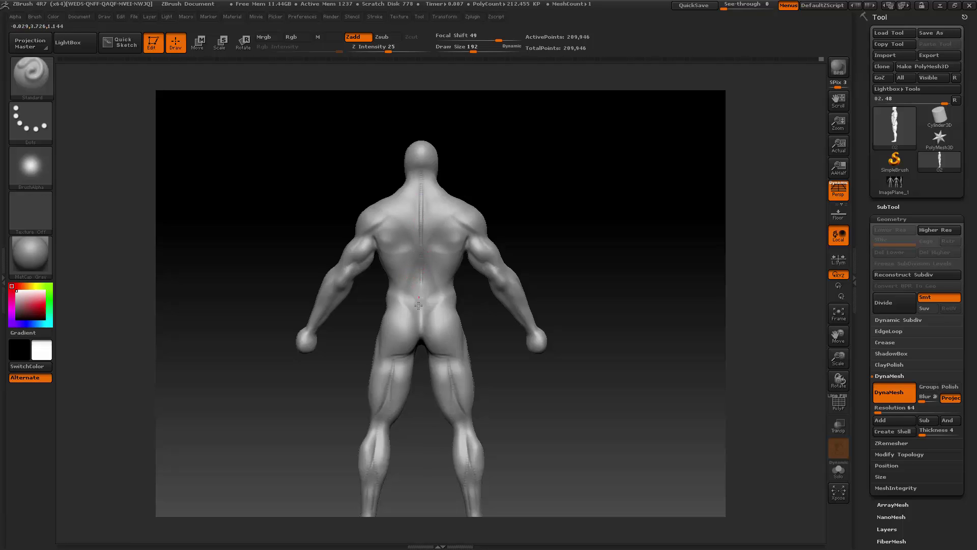
pyautogui.keyDown('alt'); pyautogui.moveTo(421, 261); pyautogui.dragTo(421, 326); pyautogui.keyUp('alt')
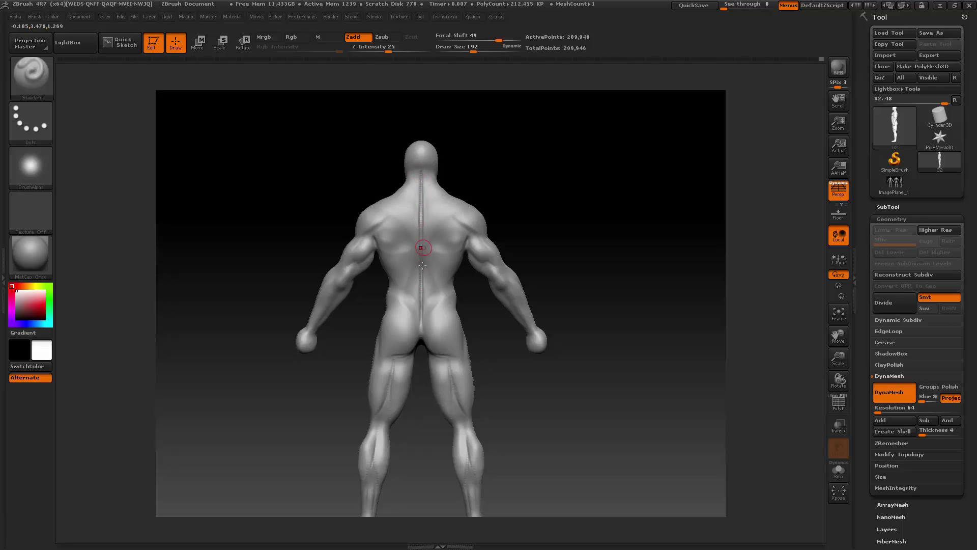
# - Smooth the spine groove between the neck and the upper back at draw size 257
pyautogui.press('space')
pyautogui.moveTo(430, 239); pyautogui.dragTo(437, 240)
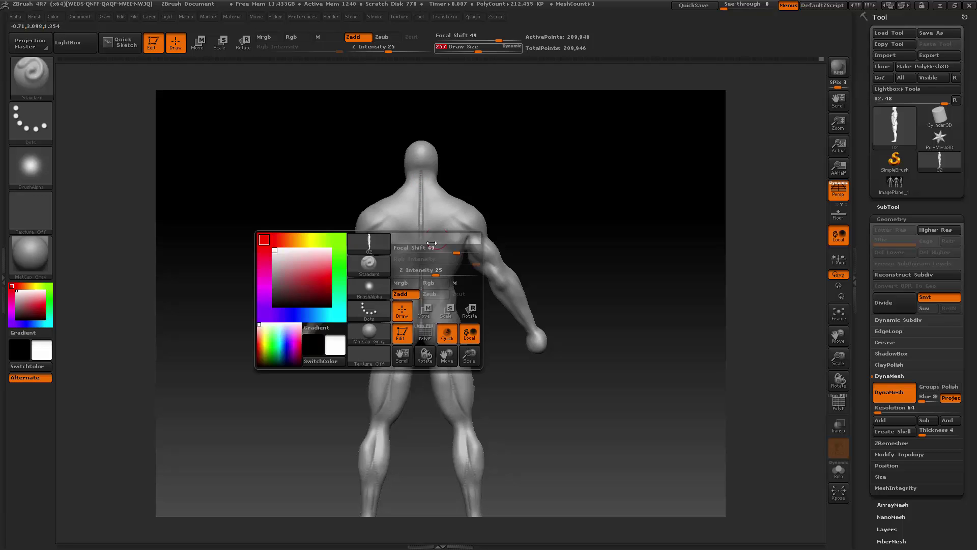
pyautogui.keyDown('shift'); pyautogui.moveTo(421, 183); pyautogui.dragTo(421, 215); pyautogui.keyUp('shift')
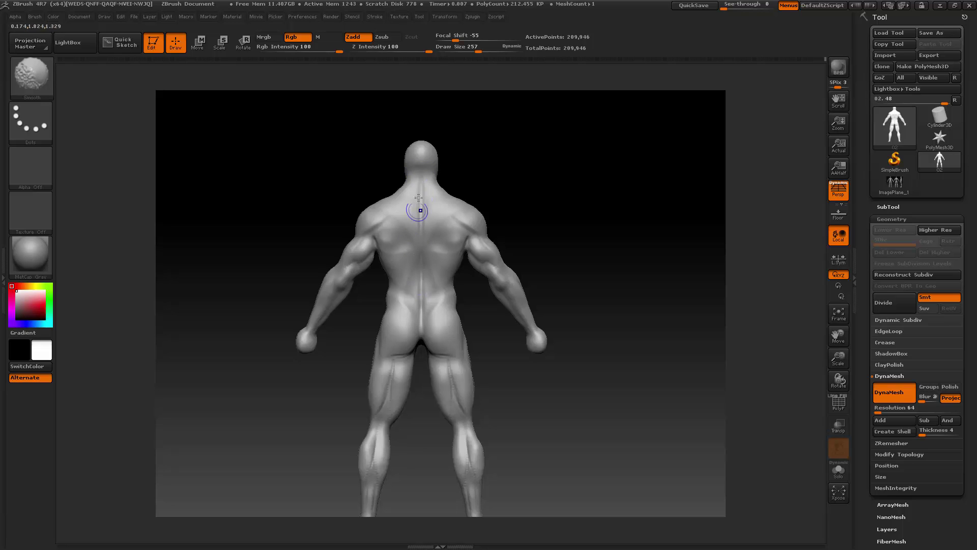
pyautogui.press('shift')
# - Adjust the upper back profile in side view with the Move brush at draw size 785 and perspective turned off
pyautogui.moveTo(839, 359); pyautogui.dragTo(792, 336)
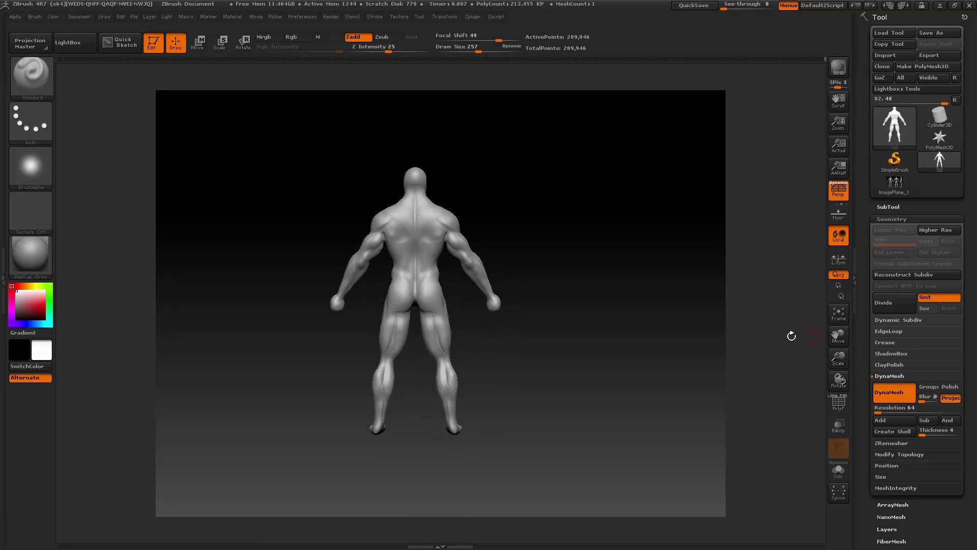
pyautogui.moveTo(605, 350); pyautogui.dragTo(682, 373)
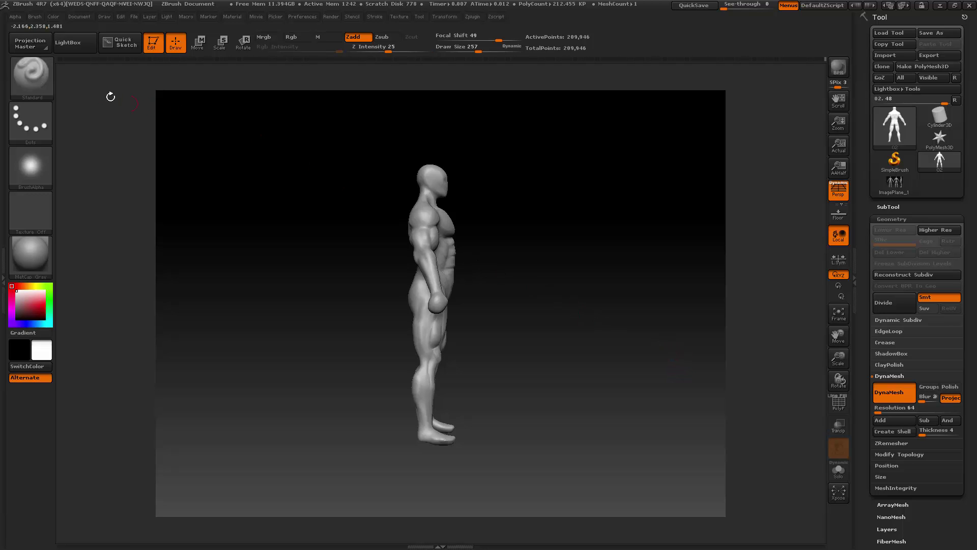
pyautogui.click(32, 72)
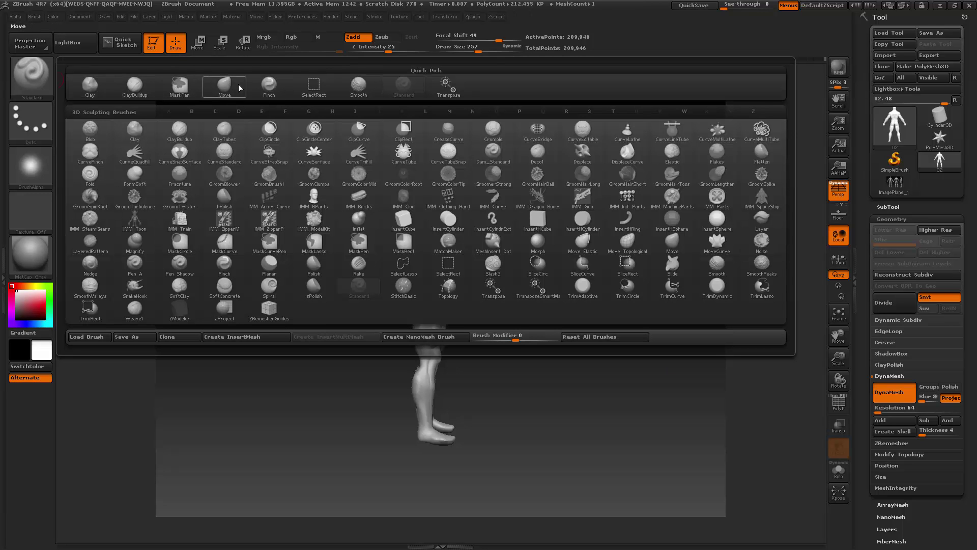
pyautogui.click(222, 84)
pyautogui.press('space')
pyautogui.moveTo(479, 224); pyautogui.dragTo(510, 224)
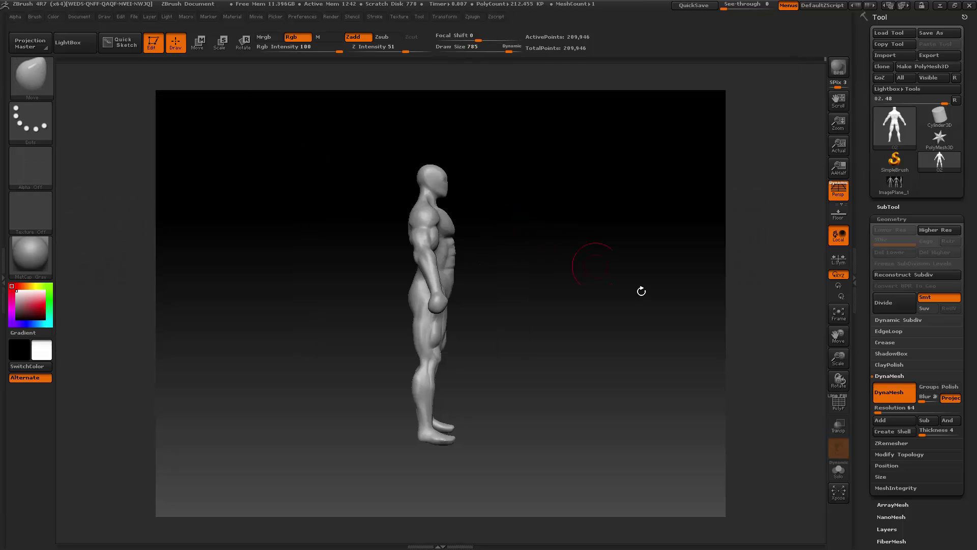
pyautogui.moveTo(683, 373); pyautogui.dragTo(562, 372)
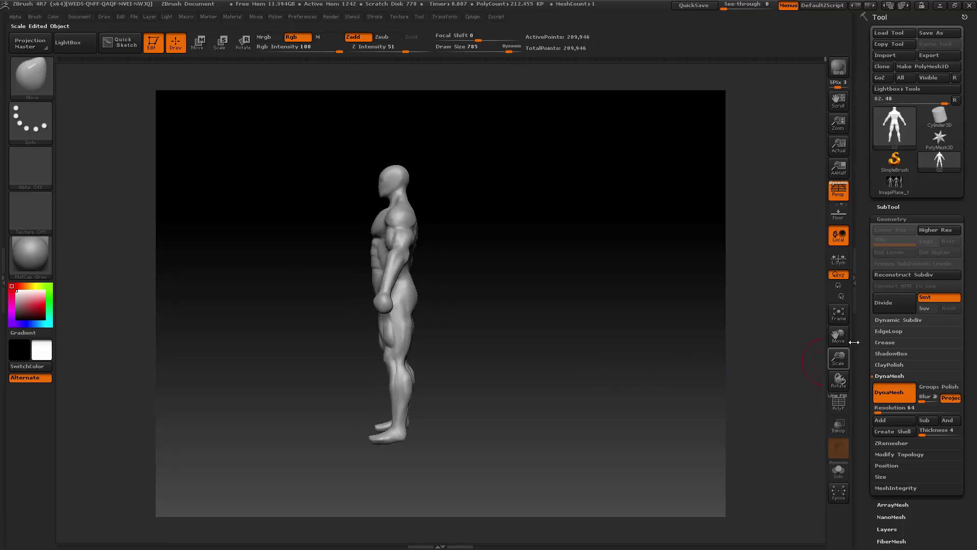
pyautogui.click(839, 194)
pyautogui.moveTo(839, 357); pyautogui.dragTo(756, 337)
pyautogui.moveTo(435, 254)
pyautogui.mouseDown()
pyautogui.moveTo(432, 287)
pyautogui.moveTo(433, 229)
pyautogui.moveTo(445, 288)
pyautogui.moveTo(434, 302)
pyautogui.moveTo(469, 294)
pyautogui.moveTo(459, 323)
pyautogui.moveTo(433, 304)
pyautogui.mouseUp()
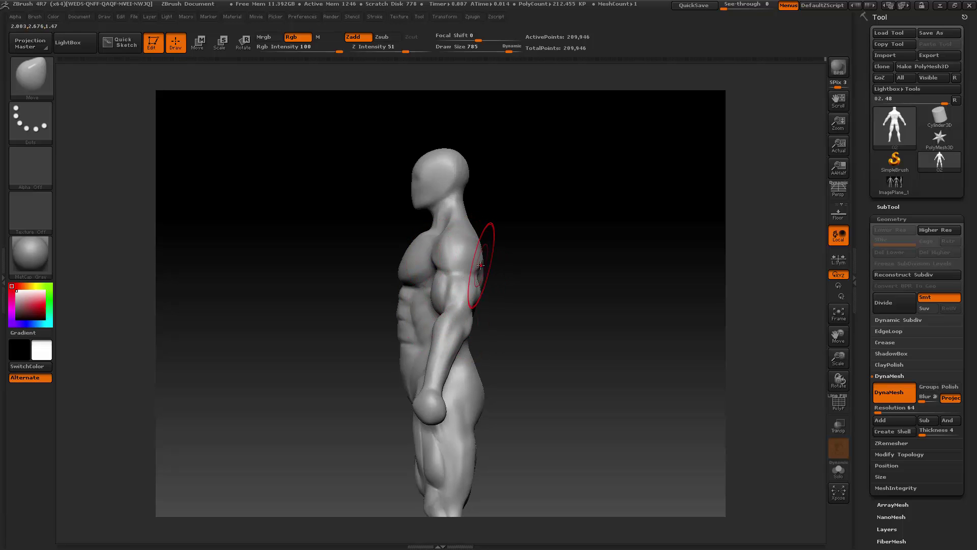
pyautogui.moveTo(526, 256); pyautogui.dragTo(575, 252)
# - Set the Move brush's draw size to 503 and turn perspective back on for the full front view
pyautogui.press('space')
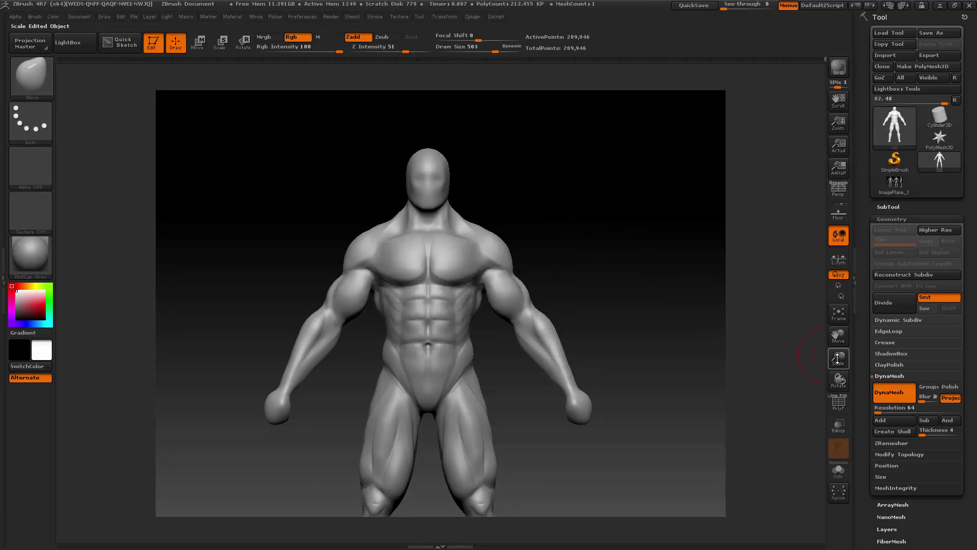
pyautogui.moveTo(838, 358); pyautogui.dragTo(835, 328)
pyautogui.click(835, 192)
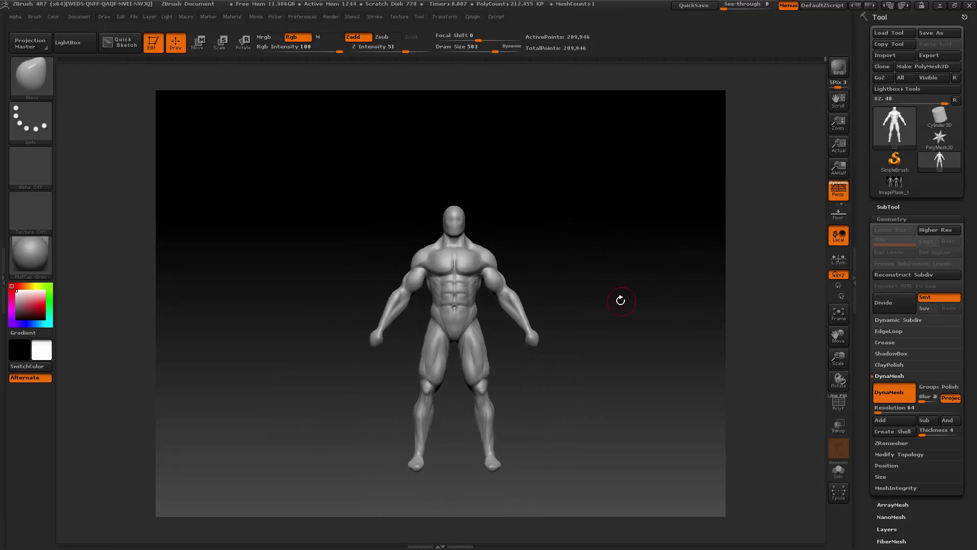
# - Adjust the upper arm shape near the armpits with the Move brush at draw size 426
pyautogui.moveTo(621, 300); pyautogui.dragTo(419, 300)
pyautogui.moveTo(600, 268)
pyautogui.mouseDown()
pyautogui.moveTo(582, 270)
pyautogui.moveTo(612, 280)
pyautogui.mouseUp()
pyautogui.moveTo(829, 350); pyautogui.dragTo(597, 330)
pyautogui.moveTo(604, 333); pyautogui.dragTo(591, 332)
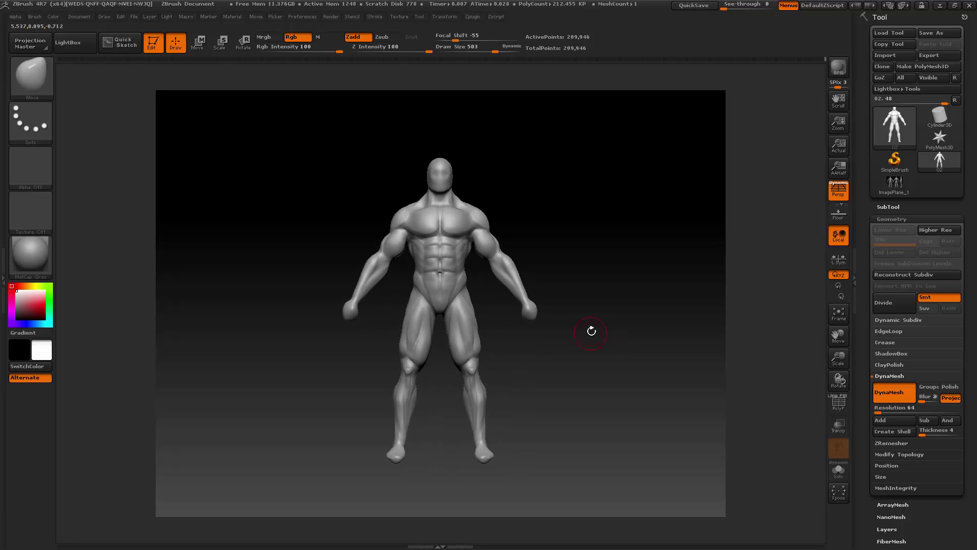
pyautogui.moveTo(840, 362); pyautogui.dragTo(840, 392)
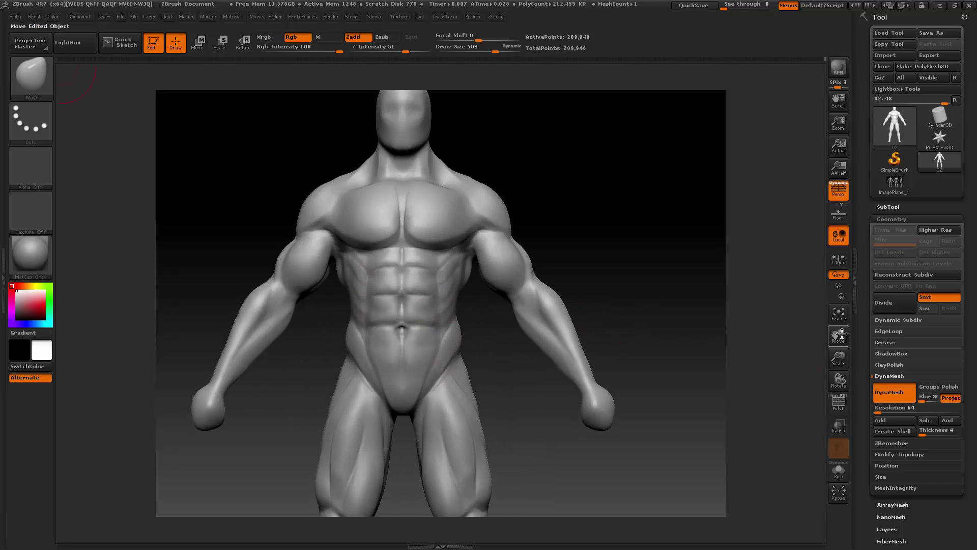
pyautogui.moveTo(838, 335); pyautogui.dragTo(863, 336)
pyautogui.press('space')
pyautogui.moveTo(345, 243); pyautogui.dragTo(338, 242)
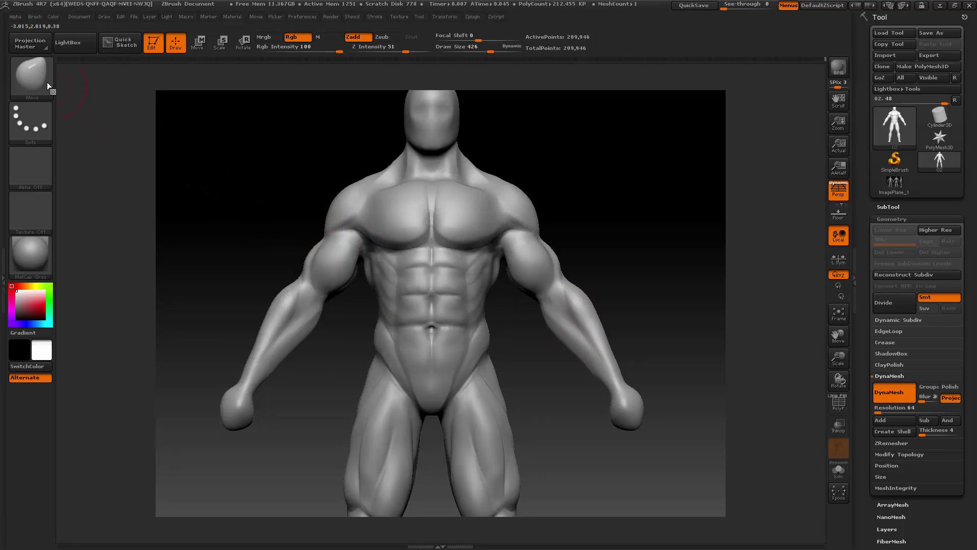
# - Carve the crease between the shoulder and upper arm with the Standard brush at draw size 97, and smooth it
pyautogui.click(46, 81)
pyautogui.click(403, 85)
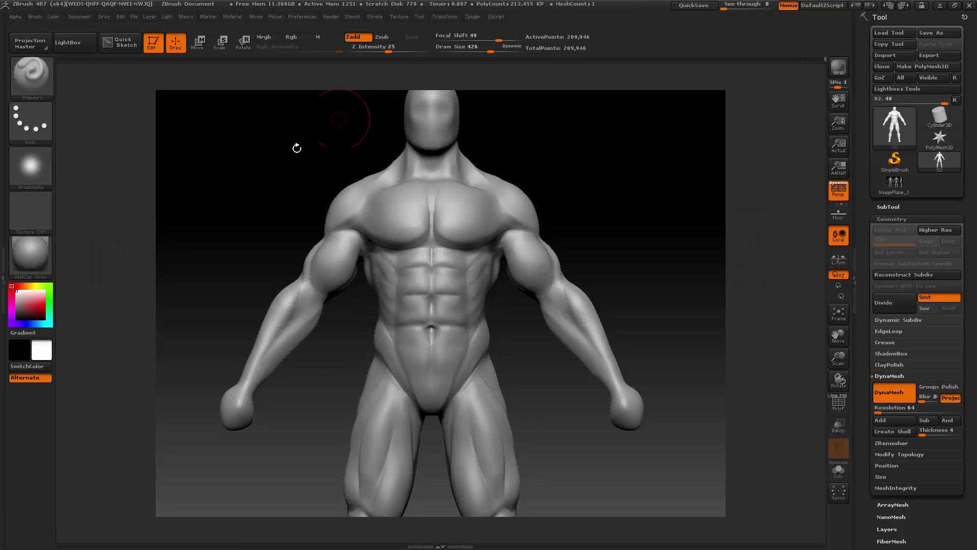
pyautogui.press('space')
pyautogui.moveTo(251, 186); pyautogui.dragTo(236, 192)
pyautogui.press('space')
pyautogui.moveTo(347, 229); pyautogui.dragTo(339, 228)
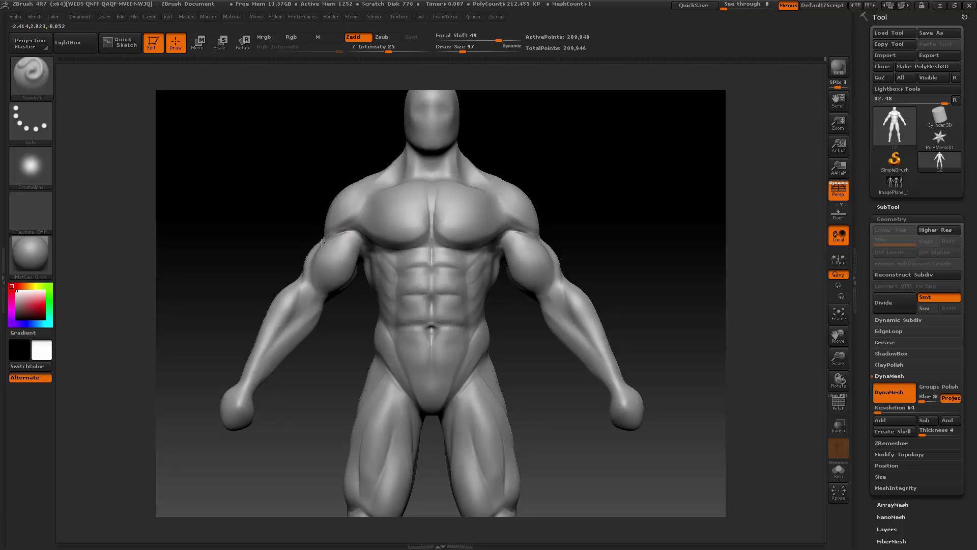
pyautogui.press('shift')
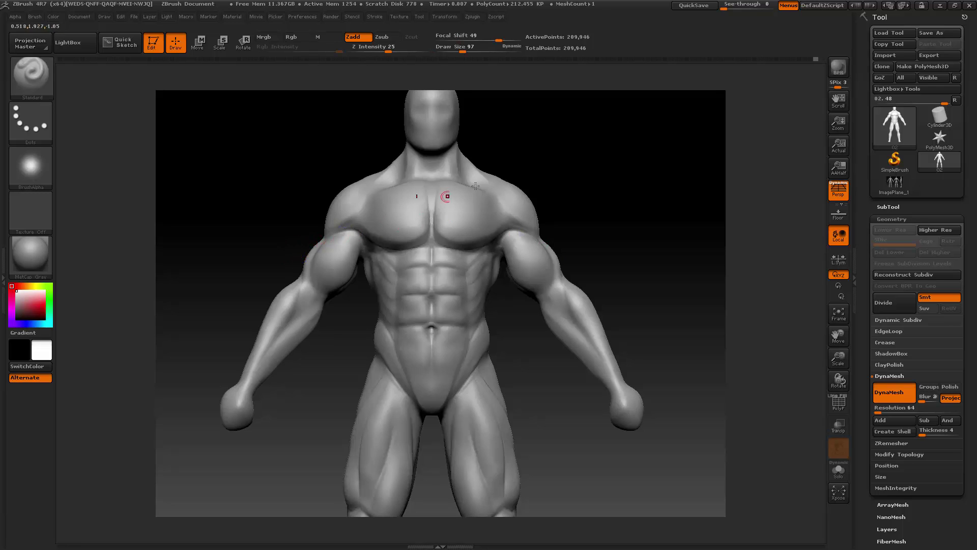
# - Define the armpit creases and the inner elbow area of both arms, smoothing the strokes
pyautogui.moveTo(558, 165); pyautogui.dragTo(563, 118)
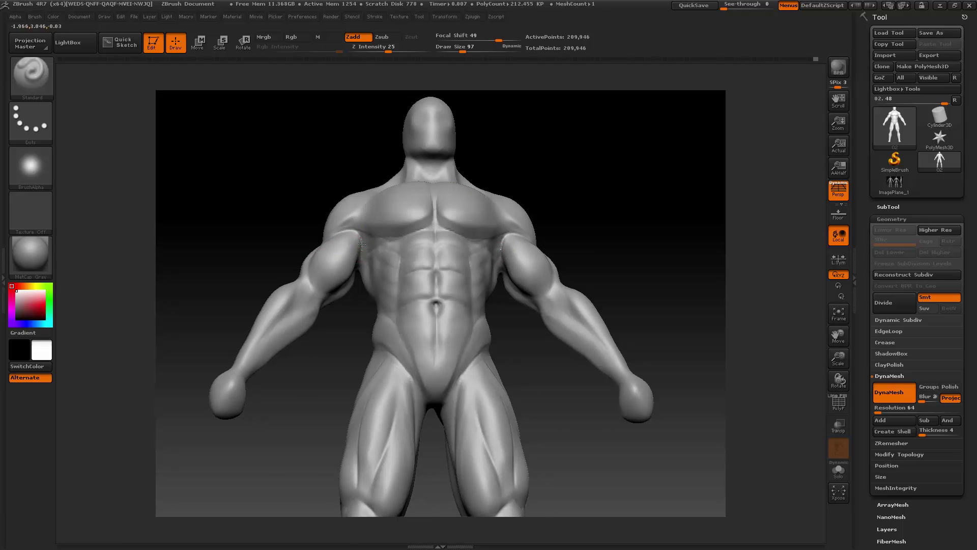
pyautogui.moveTo(530, 180)
pyautogui.mouseDown()
pyautogui.moveTo(533, 157)
pyautogui.moveTo(359, 236)
pyautogui.mouseUp()
pyautogui.press('shift')
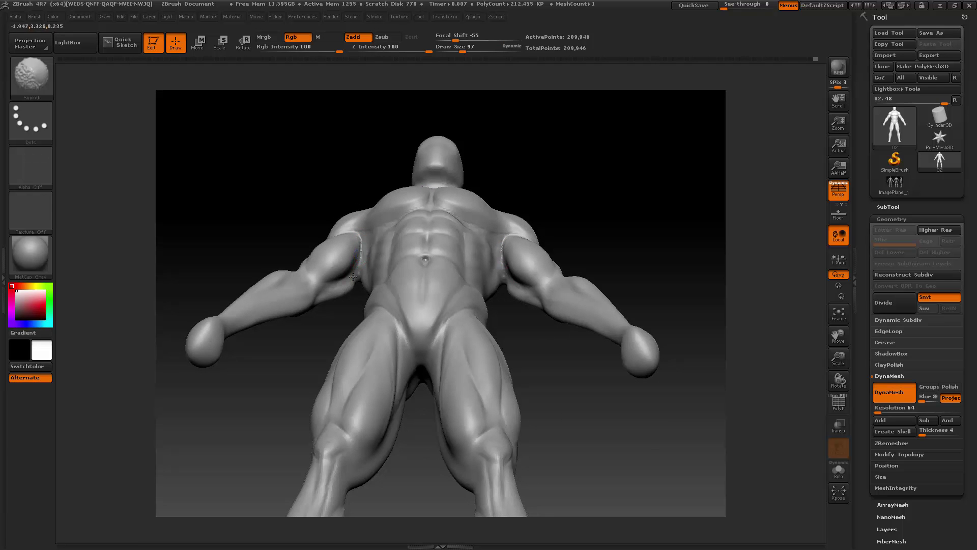
pyautogui.moveTo(330, 211); pyautogui.dragTo(332, 257)
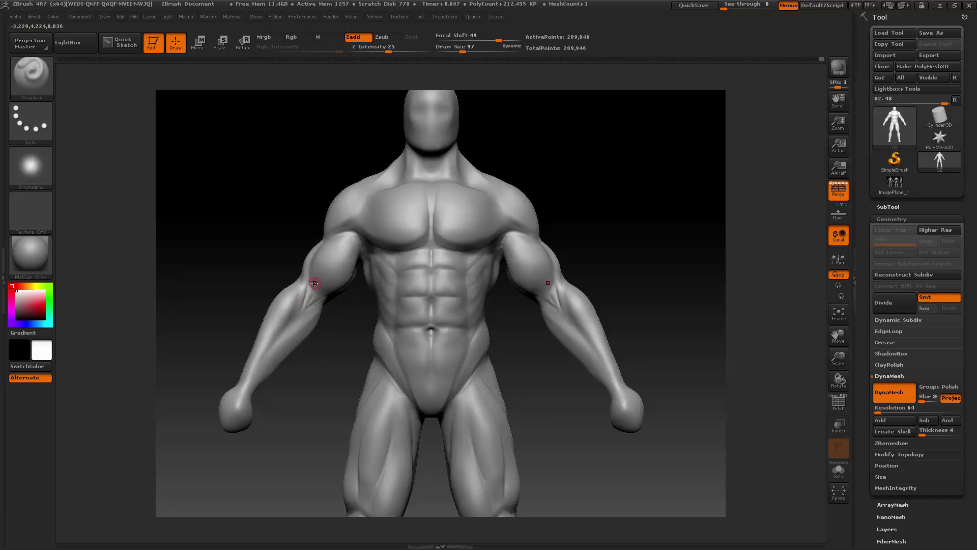
pyautogui.press('shift')
# - Smooth the crotch and upper inner thighs at draw size 311
pyautogui.moveTo(838, 359); pyautogui.dragTo(838, 329)
pyautogui.moveTo(588, 369); pyautogui.dragTo(775, 375)
pyautogui.moveTo(644, 388)
pyautogui.mouseDown()
pyautogui.moveTo(668, 391)
pyautogui.moveTo(657, 386)
pyautogui.moveTo(674, 379)
pyautogui.mouseUp()
pyautogui.press('space')
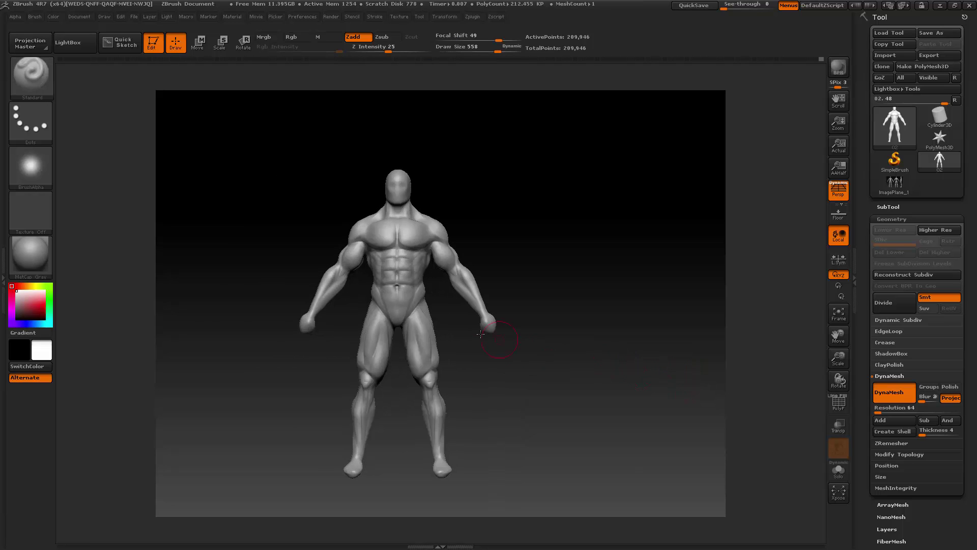
pyautogui.press('space')
pyautogui.moveTo(423, 300)
pyautogui.mouseDown()
pyautogui.moveTo(397, 301)
pyautogui.moveTo(405, 328)
pyautogui.mouseUp()
pyautogui.press('space')
pyautogui.press('space')
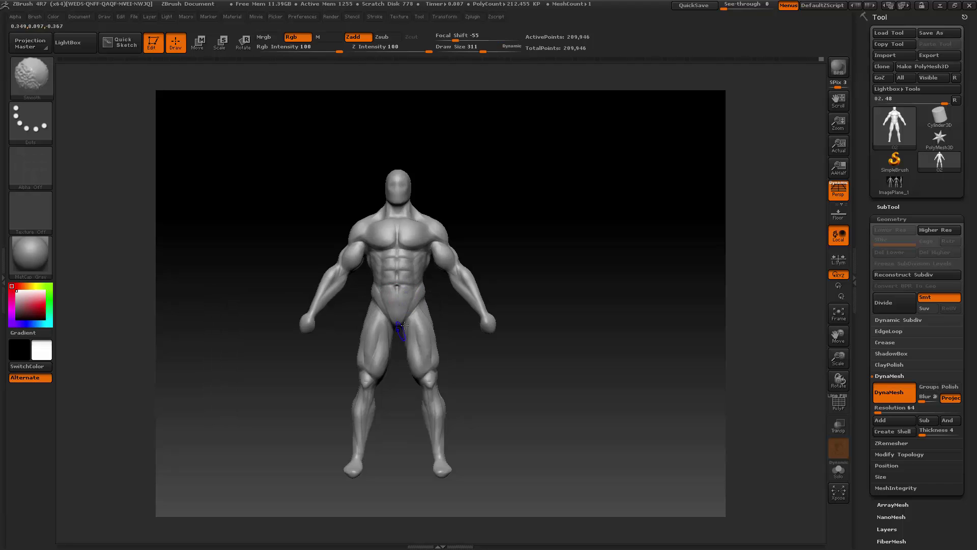
pyautogui.moveTo(548, 265)
pyautogui.mouseDown()
pyautogui.moveTo(515, 264)
pyautogui.moveTo(564, 261)
pyautogui.mouseUp()
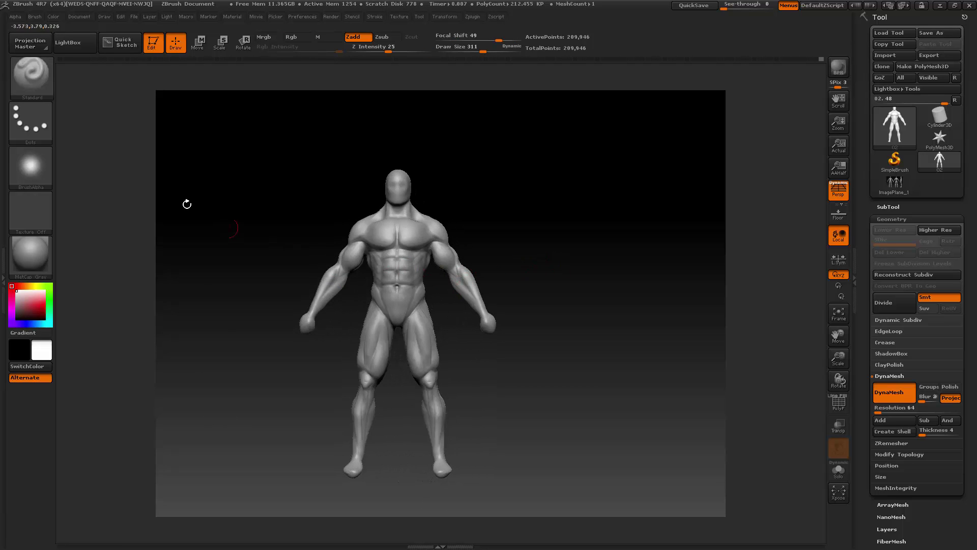
# - Carve the groin line from the inner thigh around the hip at draw size 165, and smooth its end behind the hip
pyautogui.moveTo(838, 359); pyautogui.dragTo(849, 415)
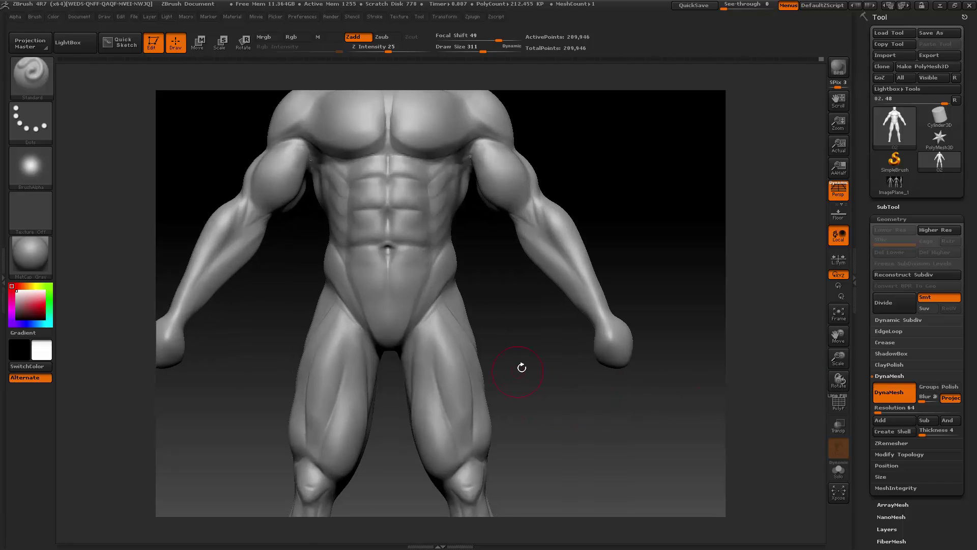
pyautogui.moveTo(522, 366); pyautogui.dragTo(497, 363)
pyautogui.press('space')
pyautogui.moveTo(474, 290)
pyautogui.mouseDown()
pyautogui.moveTo(466, 292)
pyautogui.moveTo(483, 276)
pyautogui.moveTo(504, 289)
pyautogui.moveTo(441, 304)
pyautogui.mouseUp()
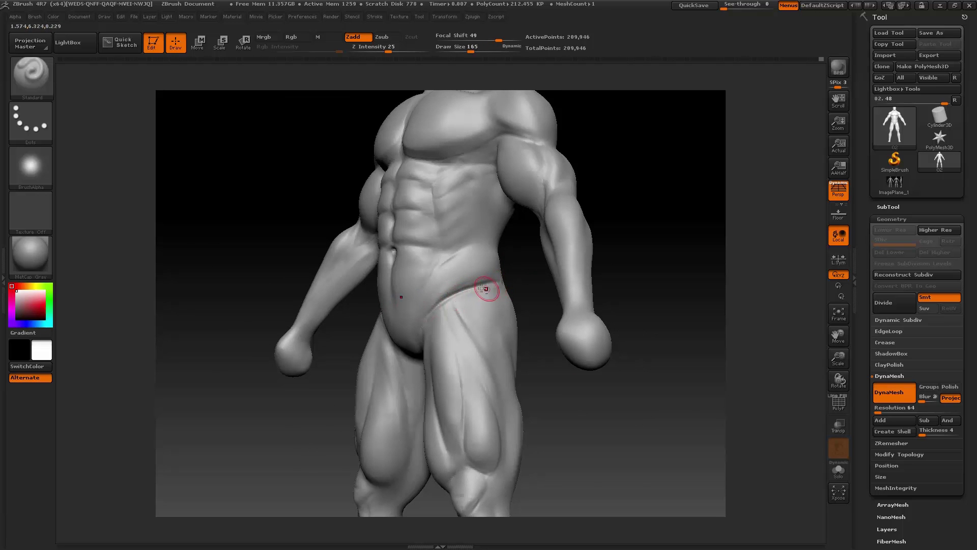
pyautogui.moveTo(639, 257); pyautogui.dragTo(599, 258)
pyautogui.moveTo(504, 281)
pyautogui.keyDown('alt'); pyautogui.mouseDown()
pyautogui.moveTo(519, 291)
pyautogui.moveTo(510, 288)
pyautogui.mouseUp(); pyautogui.keyUp('alt')
pyautogui.press('shift')
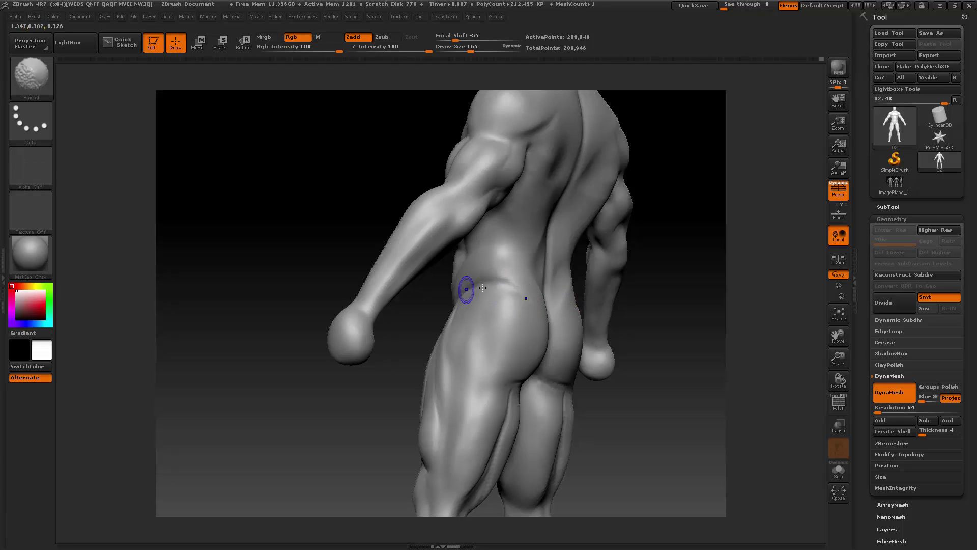
# - Sharpen the groin line in front view at draw size 113 and smooth its transition into the upper thigh
pyautogui.moveTo(285, 350); pyautogui.dragTo(387, 346)
pyautogui.press('space')
pyautogui.moveTo(494, 300); pyautogui.dragTo(483, 303)
pyautogui.press('shift')
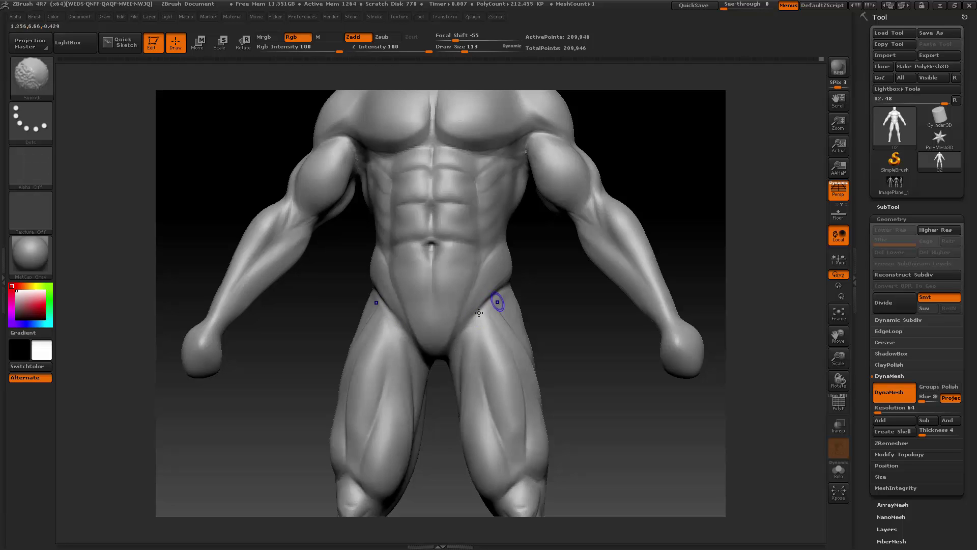
# - Carve the triceps grooves on the back of the upper arms with the Standard brush at draw size 113
pyautogui.moveTo(839, 357); pyautogui.dragTo(838, 340)
pyautogui.moveTo(836, 337); pyautogui.dragTo(819, 381)
pyautogui.moveTo(657, 362)
pyautogui.mouseDown()
pyautogui.moveTo(643, 366)
pyautogui.moveTo(777, 384)
pyautogui.mouseUp()
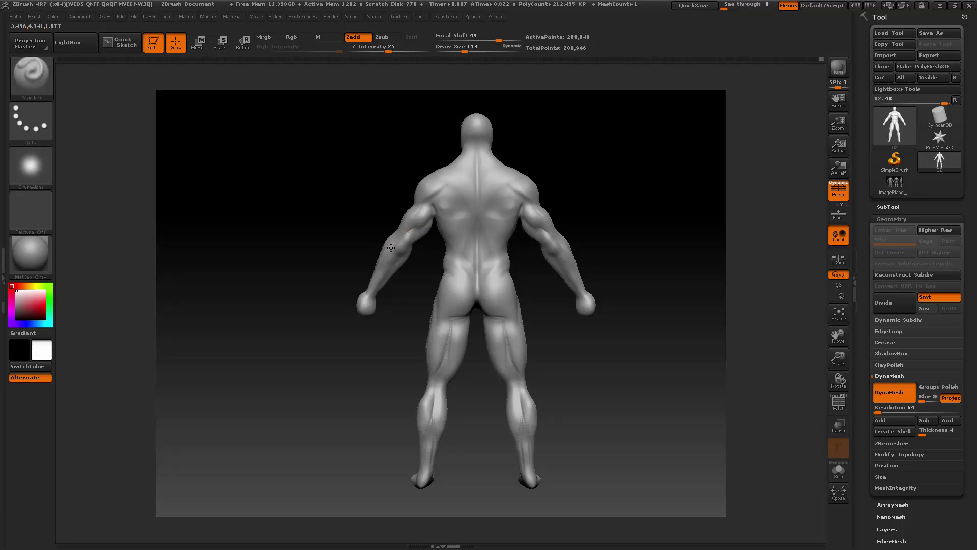
pyautogui.moveTo(361, 233); pyautogui.dragTo(433, 210)
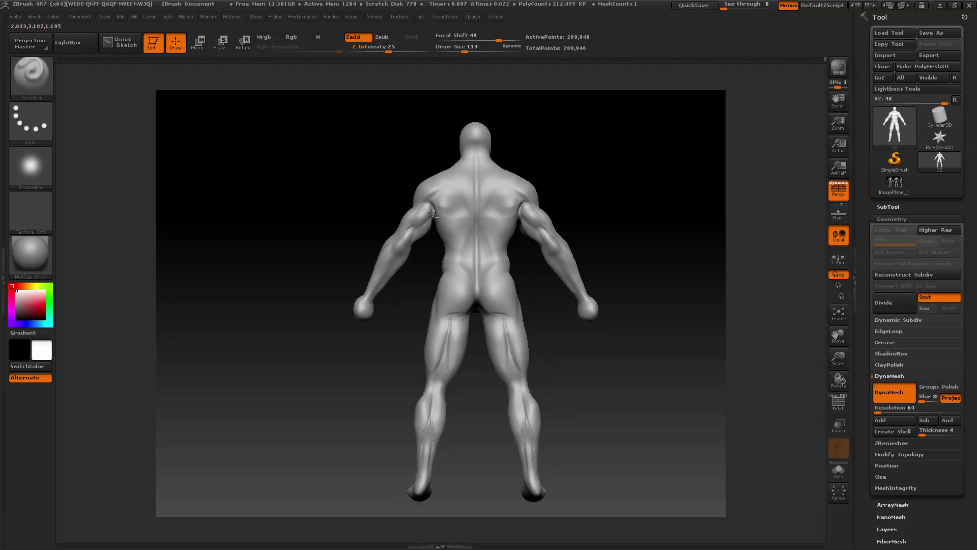
pyautogui.moveTo(364, 232); pyautogui.dragTo(413, 214)
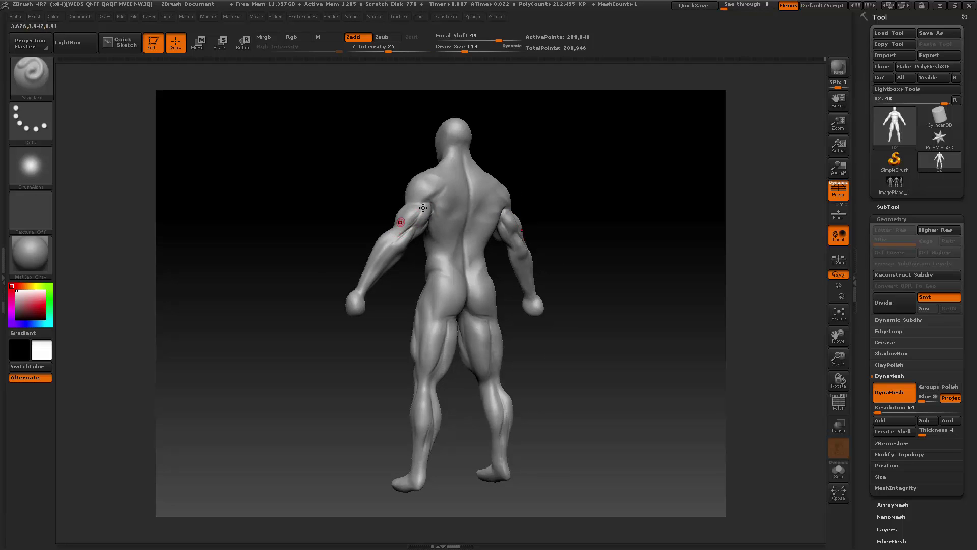
pyautogui.moveTo(538, 177); pyautogui.dragTo(562, 185)
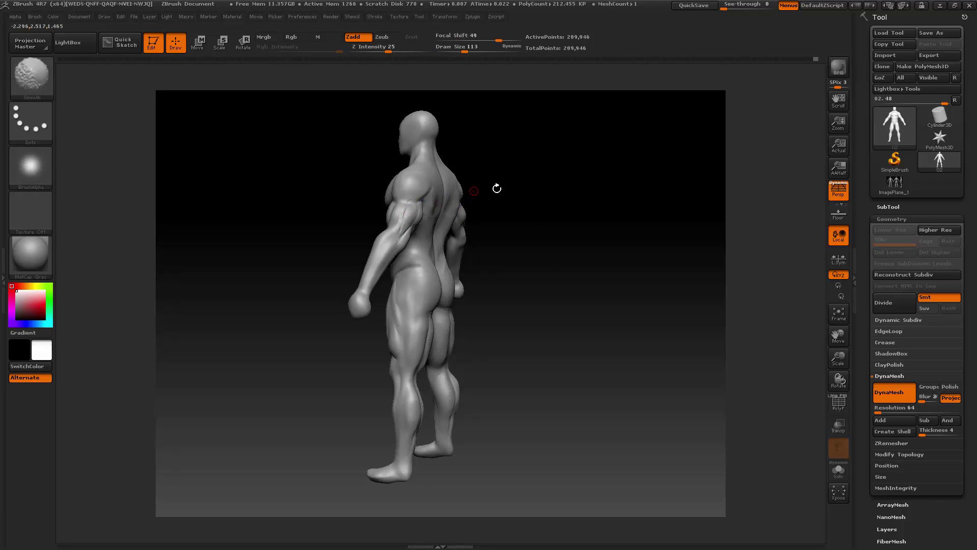
# - Carve the crease under the deltoid around the outer side of the upper arm
pyautogui.moveTo(516, 190); pyautogui.dragTo(450, 204)
pyautogui.moveTo(838, 358); pyautogui.dragTo(863, 423)
pyautogui.moveTo(838, 335); pyautogui.dragTo(864, 351)
pyautogui.moveTo(605, 193); pyautogui.dragTo(476, 212)
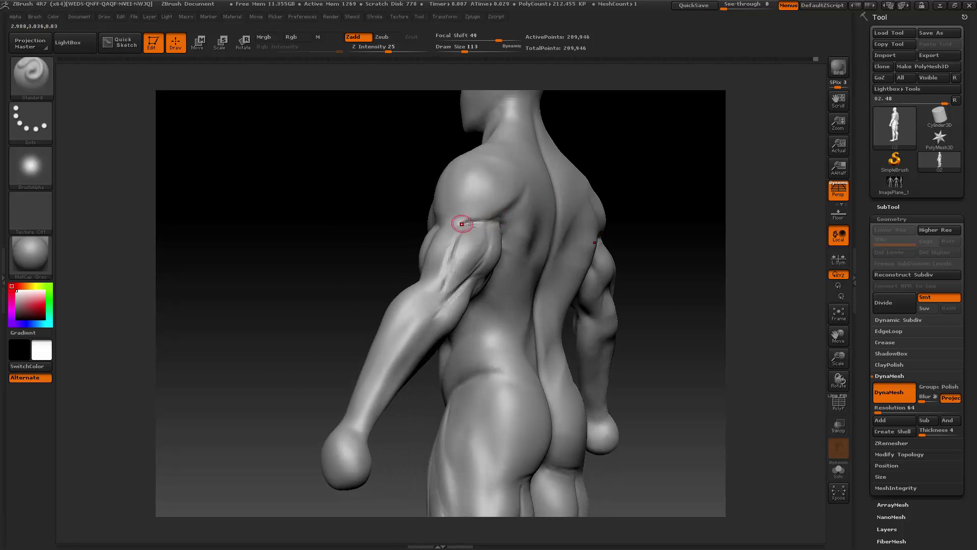
pyautogui.moveTo(375, 234); pyautogui.dragTo(441, 222)
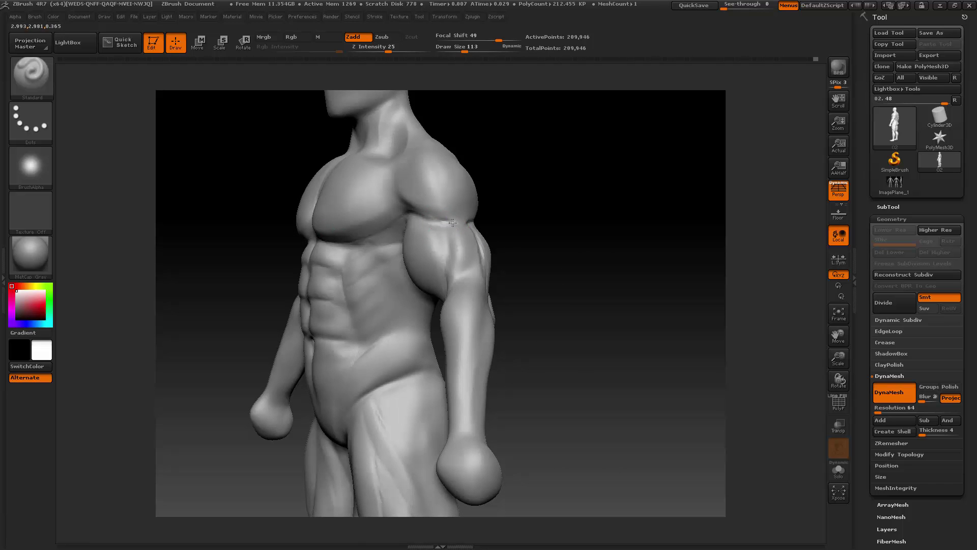
pyautogui.moveTo(519, 218); pyautogui.dragTo(474, 218)
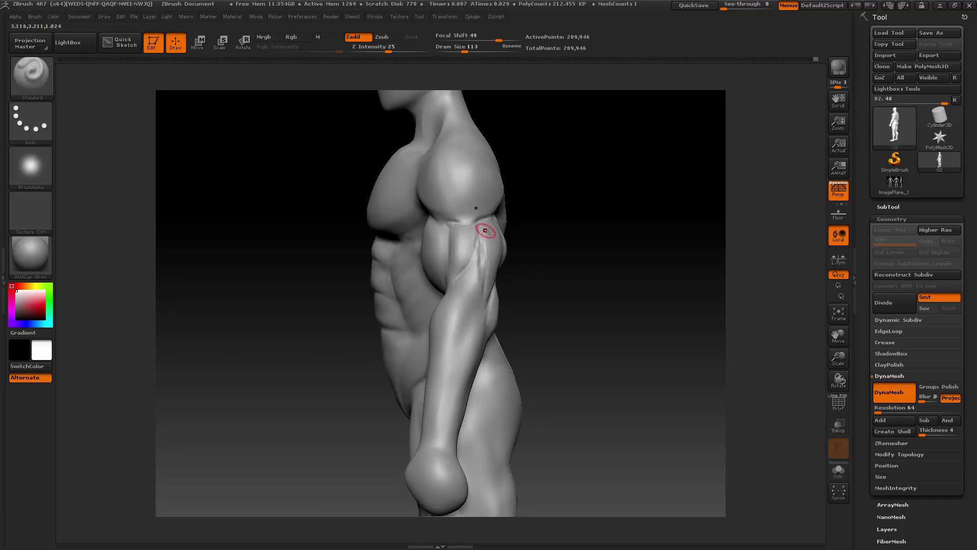
# - Smooth the triceps and the deltoid crease on the outer and back sides of the upper arm
pyautogui.press('shift')
pyautogui.moveTo(567, 216); pyautogui.dragTo(484, 228)
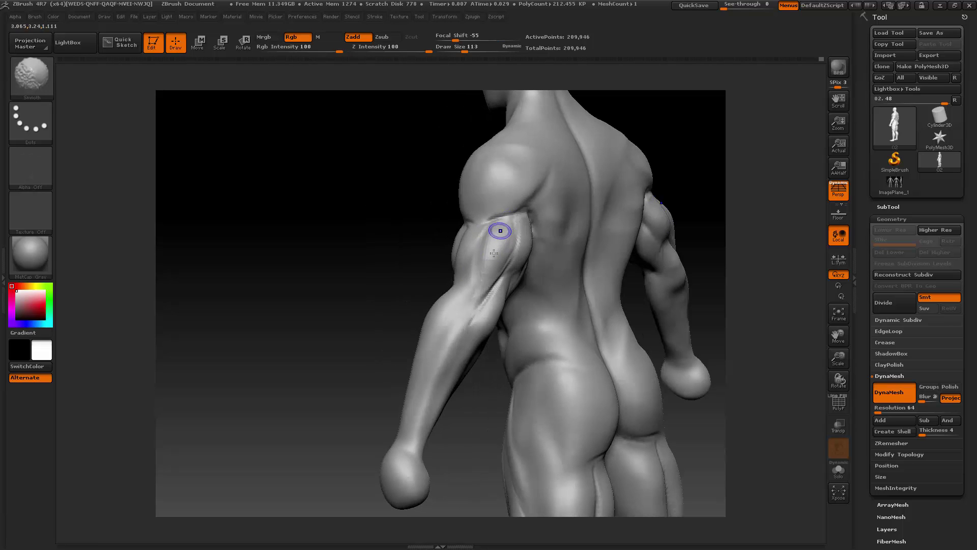
pyautogui.moveTo(409, 275); pyautogui.dragTo(386, 262)
pyautogui.press('shift')
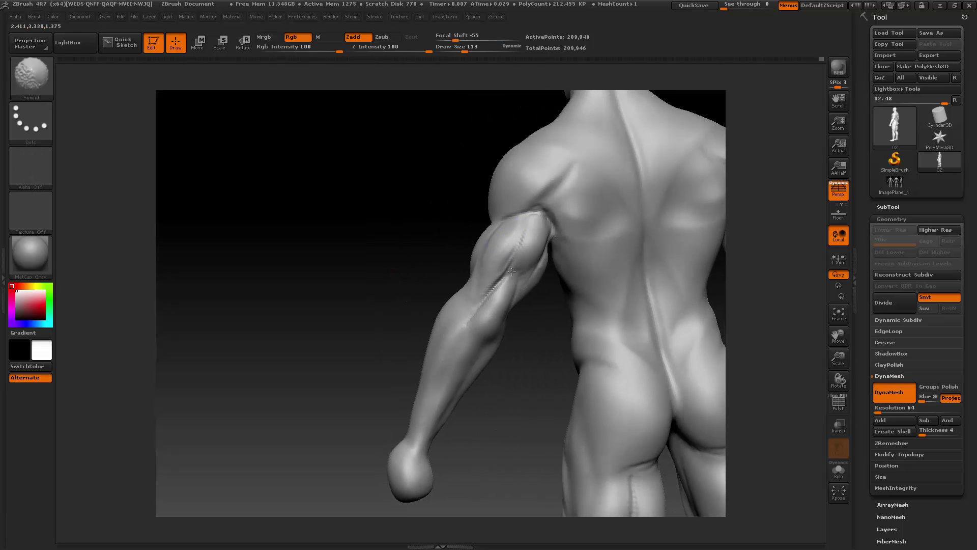
pyautogui.moveTo(446, 243); pyautogui.dragTo(458, 240)
pyautogui.press('shift')
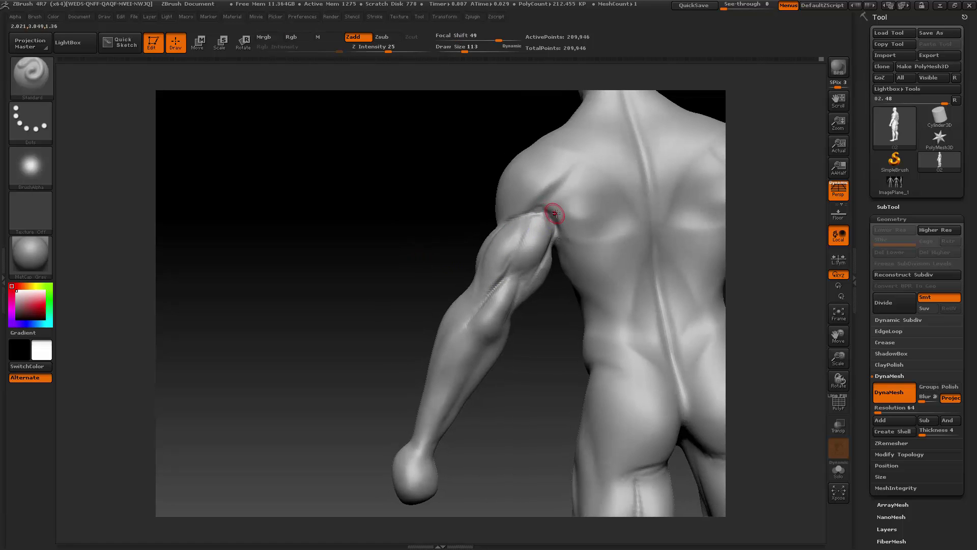
# - Deepen the rear armpit crease and the triceps groove toward the elbow, and smooth the lower triceps
pyautogui.moveTo(545, 209)
pyautogui.mouseDown()
pyautogui.moveTo(533, 210)
pyautogui.moveTo(563, 247)
pyautogui.moveTo(540, 214)
pyautogui.mouseUp()
pyautogui.moveTo(548, 250)
pyautogui.mouseDown()
pyautogui.moveTo(531, 280)
pyautogui.moveTo(490, 294)
pyautogui.mouseUp()
pyautogui.moveTo(506, 272)
pyautogui.keyDown('shift'); pyautogui.mouseDown()
pyautogui.moveTo(492, 290)
pyautogui.moveTo(514, 283)
pyautogui.mouseUp(); pyautogui.keyUp('shift')
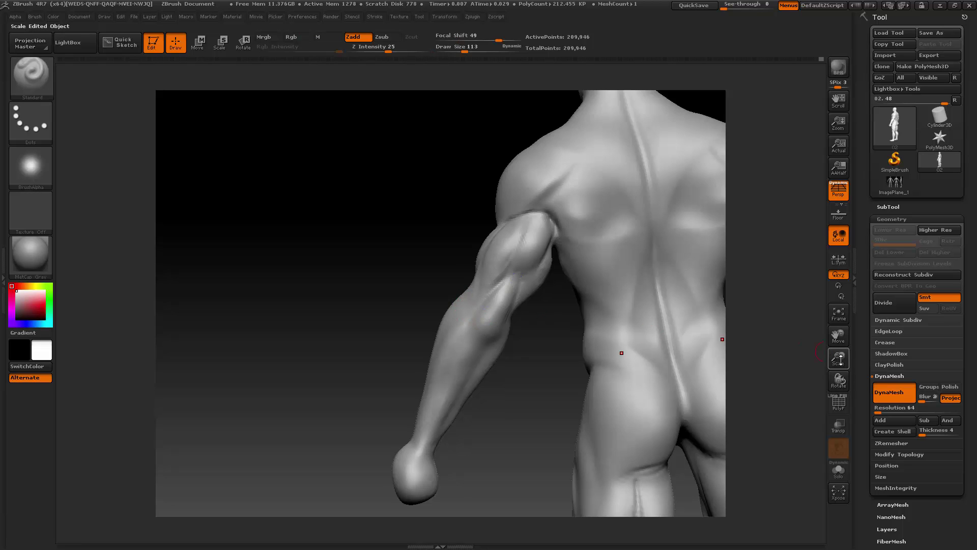
# - Carve a muscle groove along the back of the forearms toward the wrists and smooth it
pyautogui.moveTo(838, 358); pyautogui.dragTo(820, 342)
pyautogui.moveTo(839, 336); pyautogui.dragTo(805, 311)
pyautogui.moveTo(715, 364); pyautogui.dragTo(693, 360)
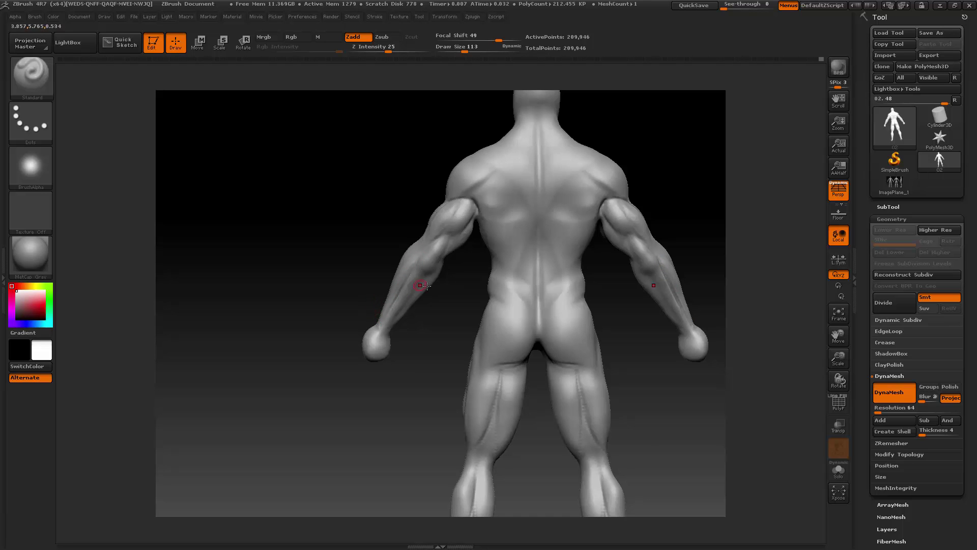
pyautogui.moveTo(437, 321); pyautogui.dragTo(431, 275)
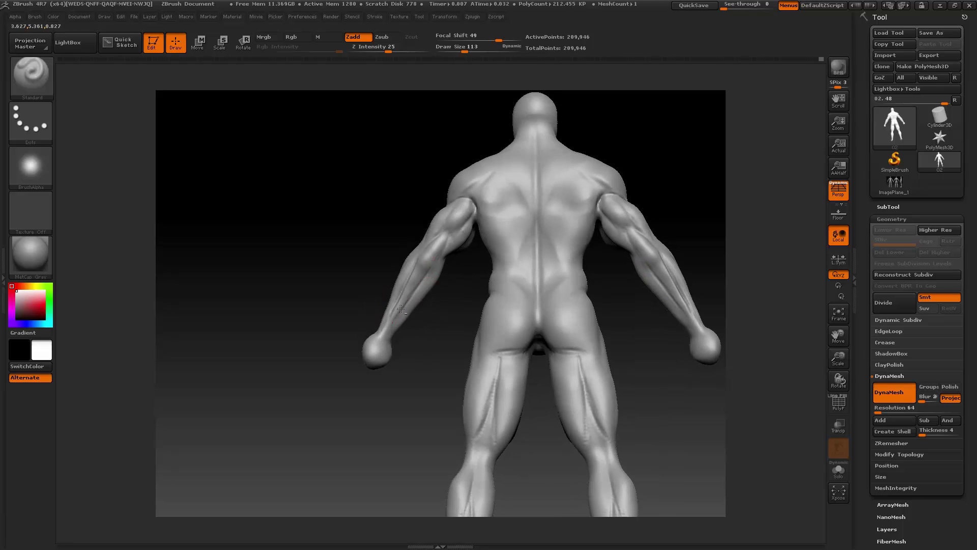
pyautogui.press('shift')
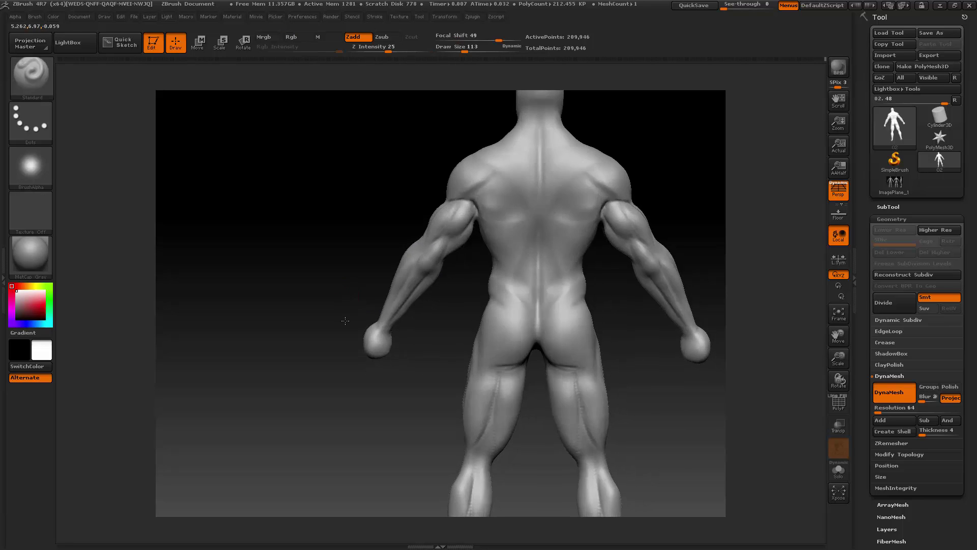
# - Smooth the calves from a rear three-quarter view at draw size 297
pyautogui.moveTo(356, 301); pyautogui.dragTo(439, 298)
pyautogui.moveTo(838, 358); pyautogui.dragTo(898, 347)
pyautogui.moveTo(567, 359); pyautogui.dragTo(692, 373)
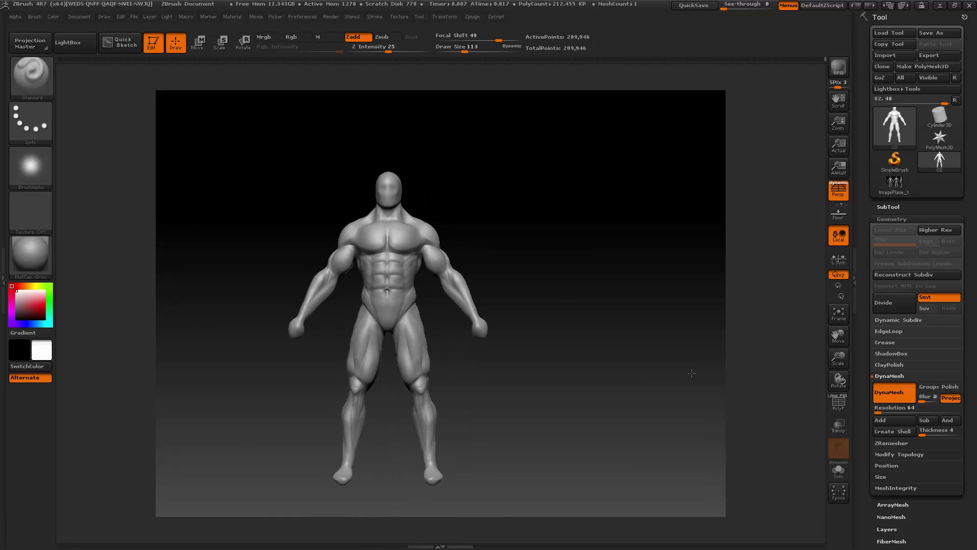
pyautogui.moveTo(839, 358); pyautogui.dragTo(839, 350)
pyautogui.moveTo(838, 338); pyautogui.dragTo(845, 332)
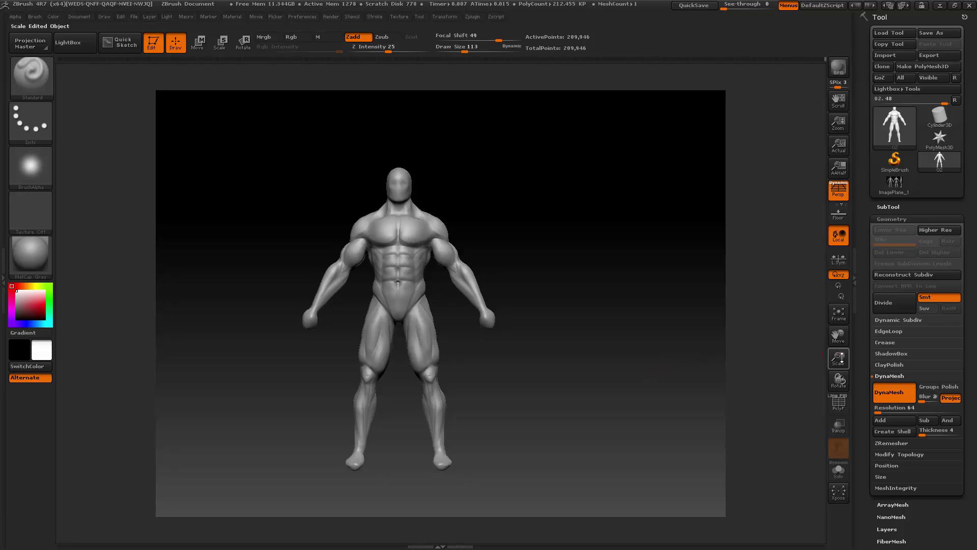
pyautogui.moveTo(839, 357); pyautogui.dragTo(835, 334)
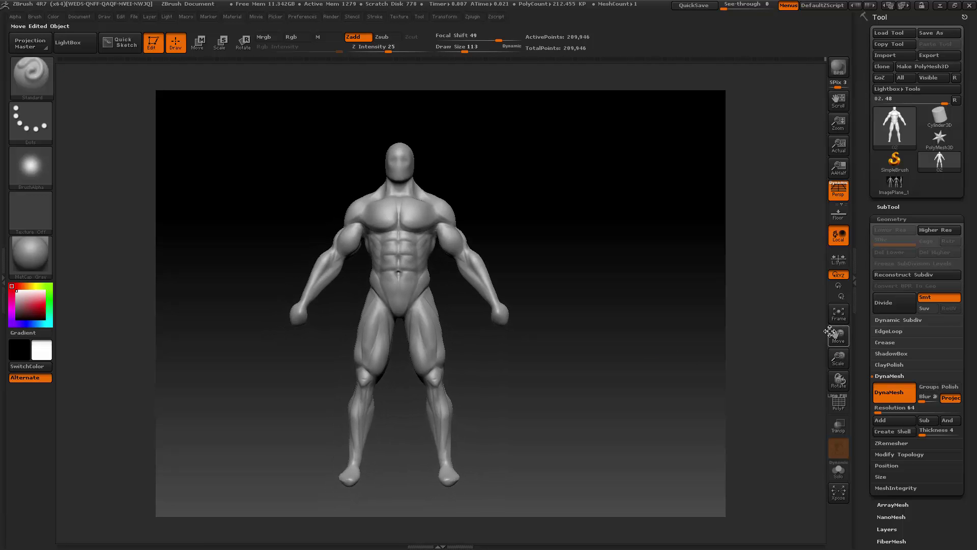
pyautogui.moveTo(576, 384)
pyautogui.mouseDown()
pyautogui.moveTo(601, 385)
pyautogui.moveTo(549, 385)
pyautogui.moveTo(506, 410)
pyautogui.moveTo(529, 383)
pyautogui.mouseUp()
pyautogui.press('space')
pyautogui.press('space')
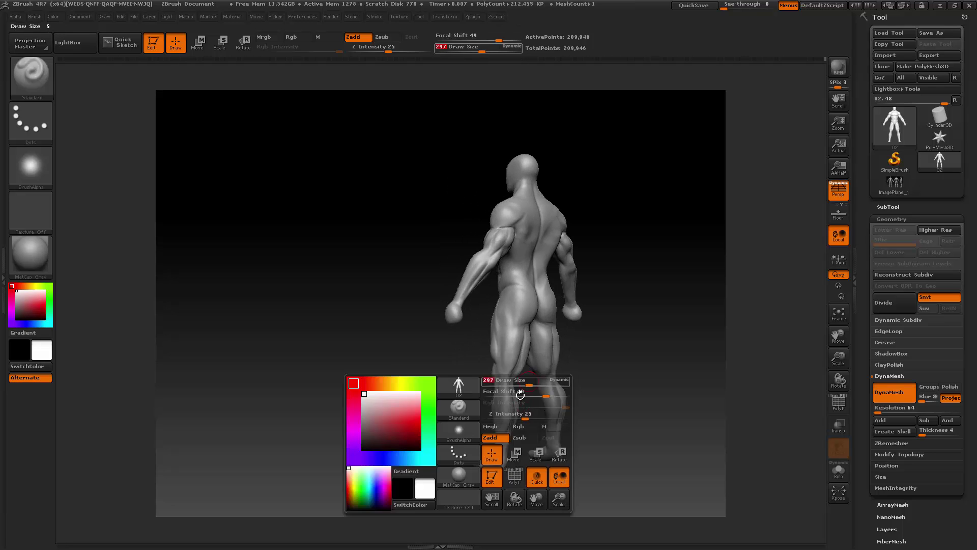
pyautogui.press('shift')
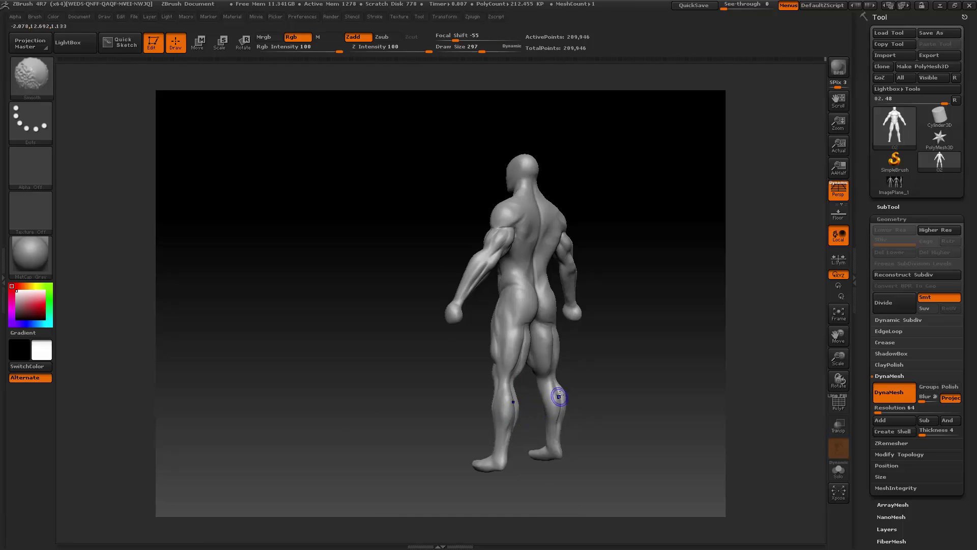
# - Centre the figure on the canvas and smooth the outer shoulder from a side view at draw size 297
pyautogui.moveTo(576, 401)
pyautogui.keyDown('shift'); pyautogui.mouseDown()
pyautogui.moveTo(566, 398)
pyautogui.moveTo(709, 392)
pyautogui.mouseUp(); pyautogui.keyUp('shift')
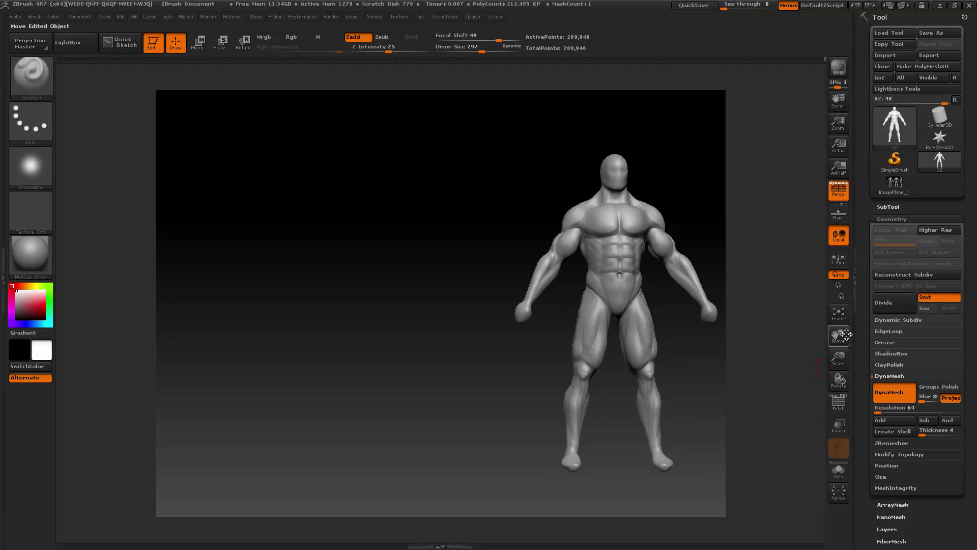
pyautogui.moveTo(846, 334); pyautogui.dragTo(620, 374)
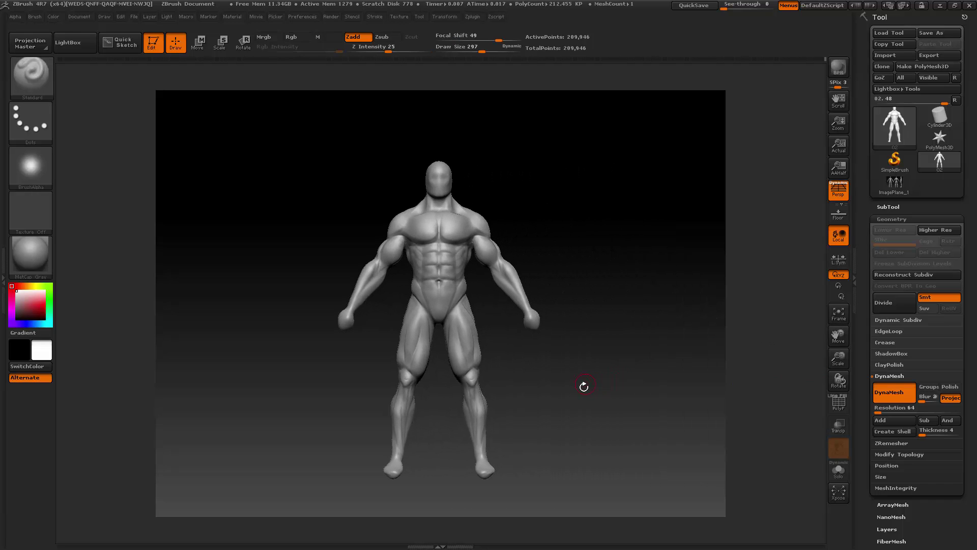
pyautogui.moveTo(581, 400); pyautogui.dragTo(661, 400)
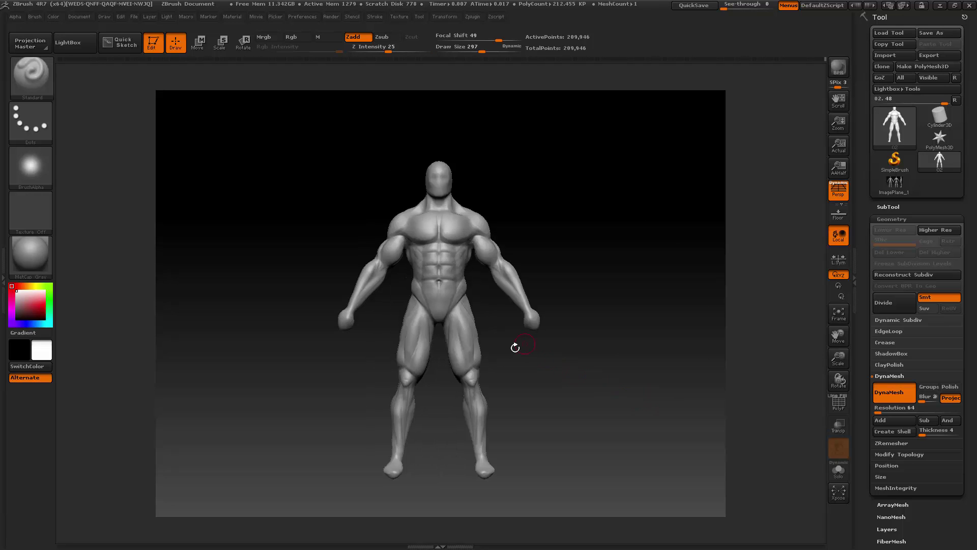
pyautogui.moveTo(525, 381); pyautogui.dragTo(572, 389)
pyautogui.press('shift')
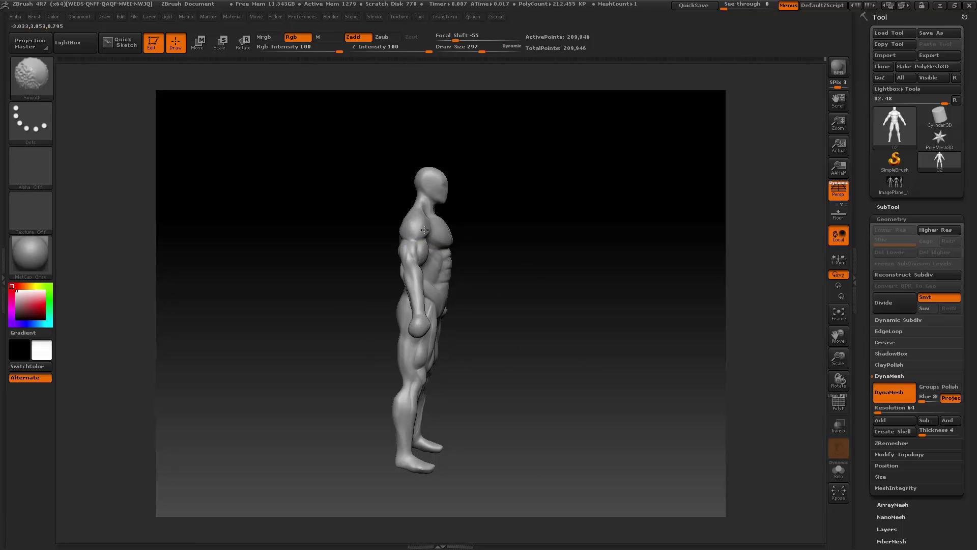
# - Set the draw size to 539 and smooth the head from the front and side
pyautogui.moveTo(467, 219)
pyautogui.mouseDown()
pyautogui.moveTo(515, 205)
pyautogui.moveTo(396, 234)
pyautogui.moveTo(579, 198)
pyautogui.moveTo(600, 201)
pyautogui.moveTo(542, 234)
pyautogui.moveTo(649, 235)
pyautogui.mouseUp()
pyautogui.moveTo(547, 239); pyautogui.dragTo(659, 234)
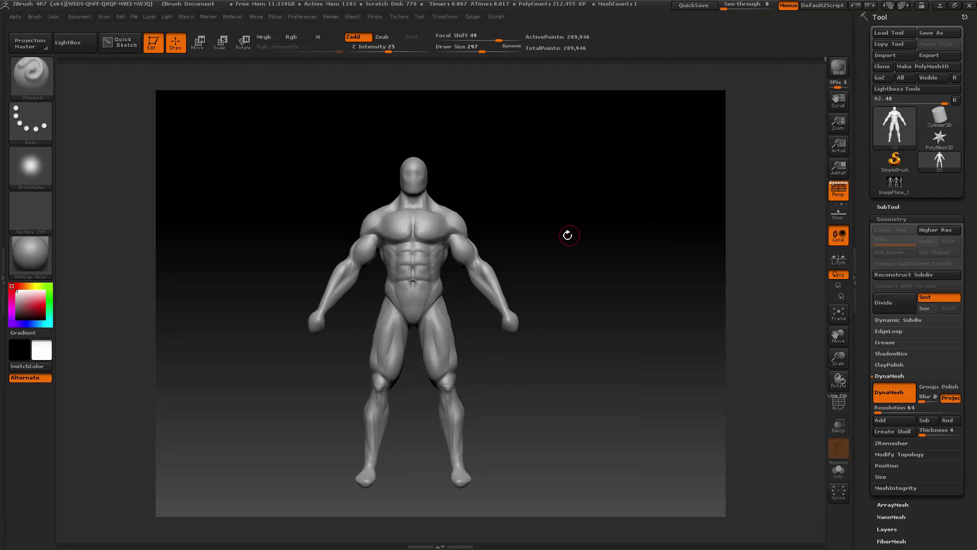
pyautogui.moveTo(572, 239)
pyautogui.mouseDown()
pyautogui.moveTo(640, 235)
pyautogui.moveTo(540, 237)
pyautogui.moveTo(605, 242)
pyautogui.moveTo(585, 240)
pyautogui.mouseUp()
pyautogui.press('space')
pyautogui.press('shift')
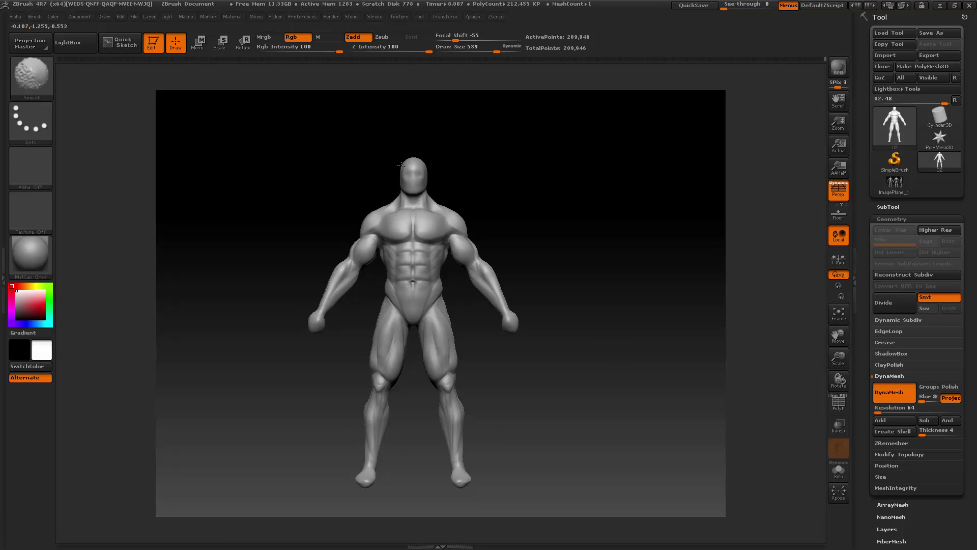
pyautogui.moveTo(484, 148); pyautogui.dragTo(434, 161)
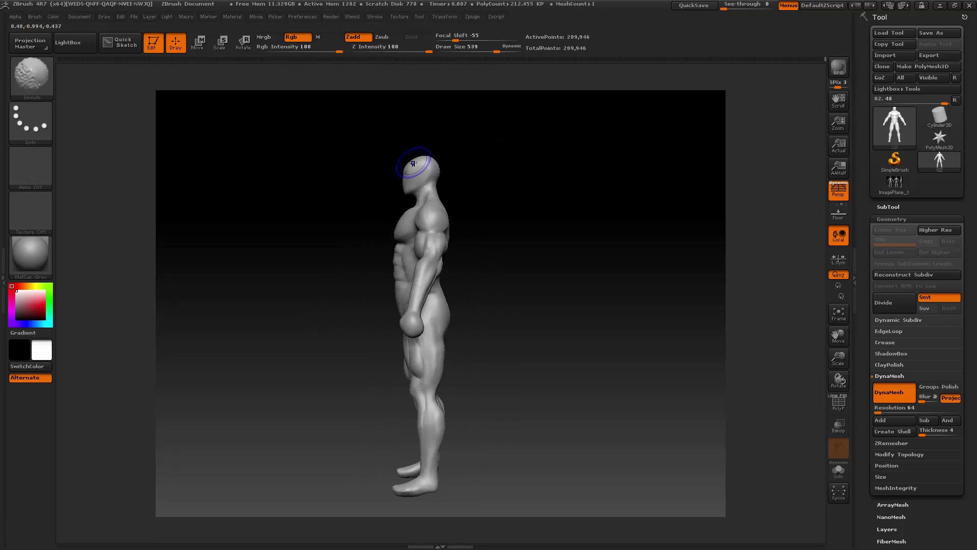
pyautogui.press('shift')
pyautogui.press('shift')
pyautogui.press('shift')
pyautogui.moveTo(485, 155); pyautogui.dragTo(339, 163)
pyautogui.press('shift')
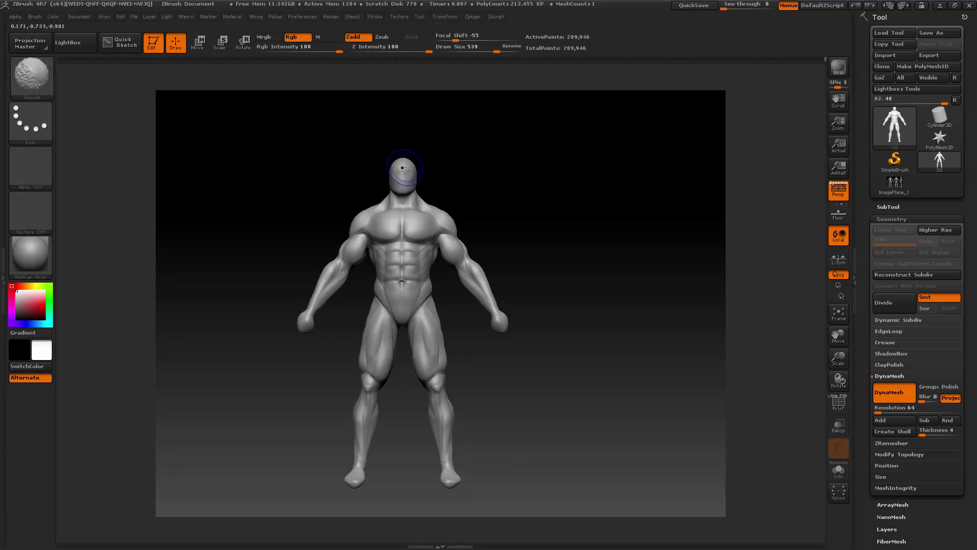
# - Reduce the draw size to 417 and smooth the face and the side of the head
pyautogui.press('space')
pyautogui.click(462, 145)
pyautogui.press('shift')
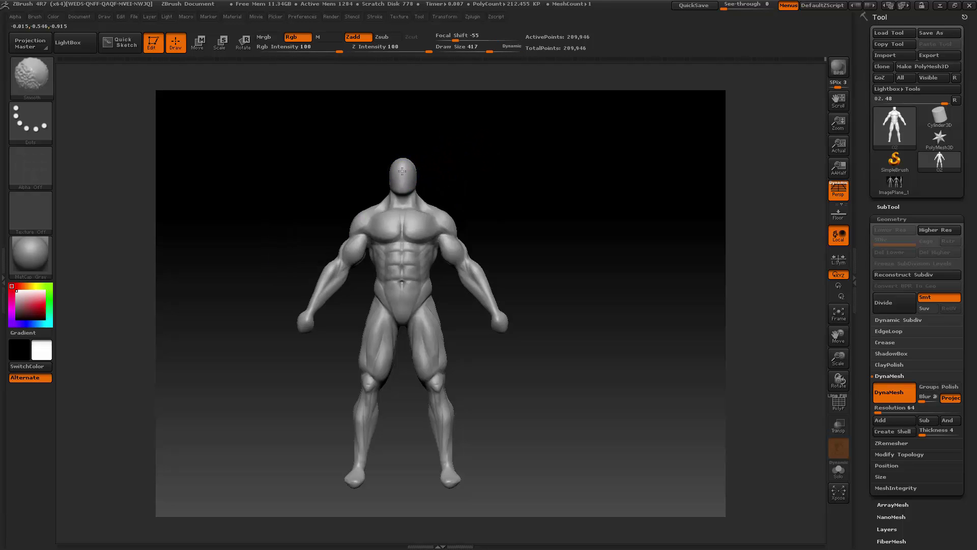
pyautogui.moveTo(460, 154); pyautogui.dragTo(336, 163)
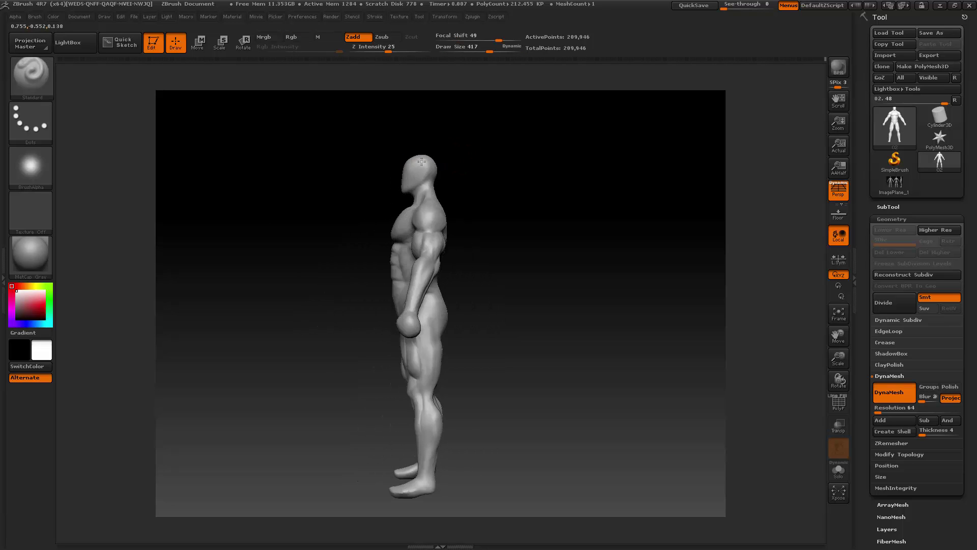
pyautogui.press('shift')
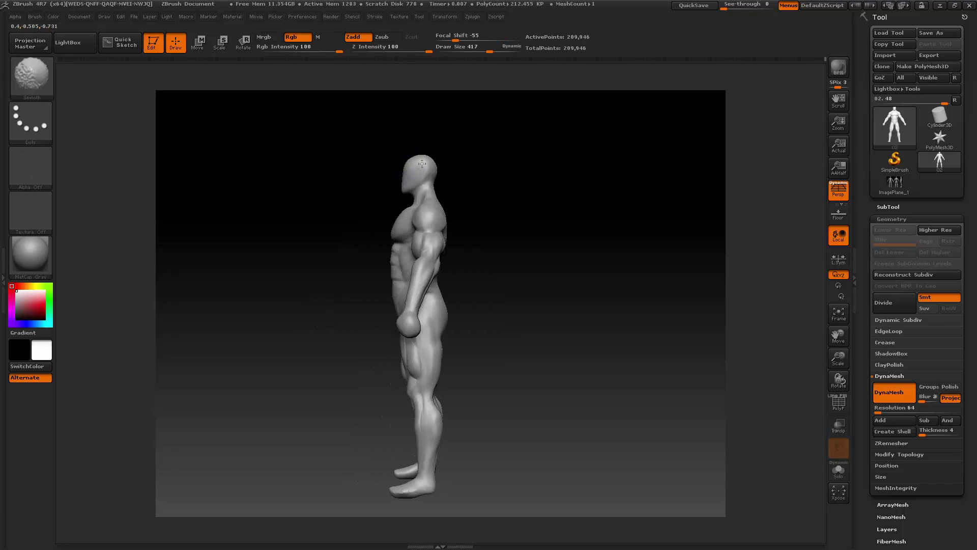
pyautogui.keyDown('shift'); pyautogui.moveTo(497, 146); pyautogui.dragTo(561, 148); pyautogui.keyUp('shift')
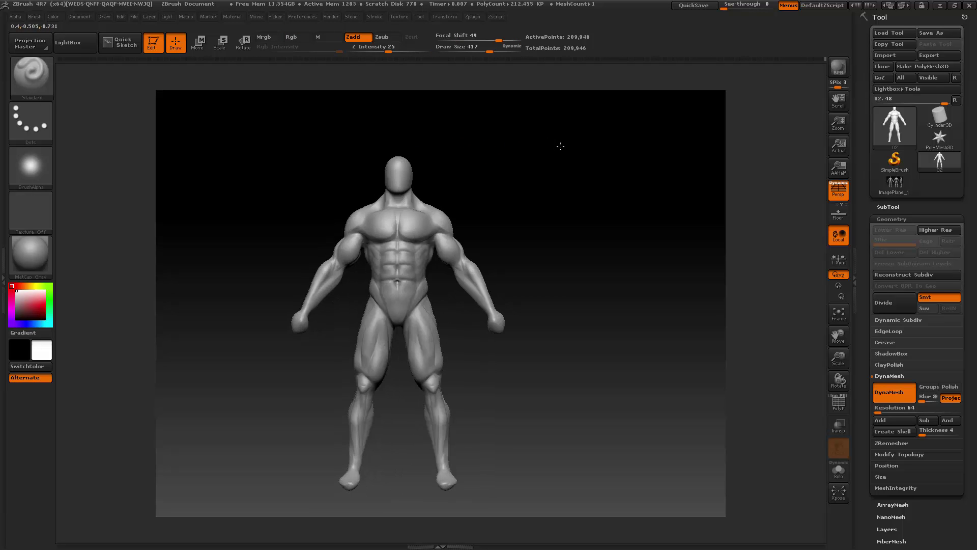
pyautogui.moveTo(544, 225); pyautogui.dragTo(555, 253)
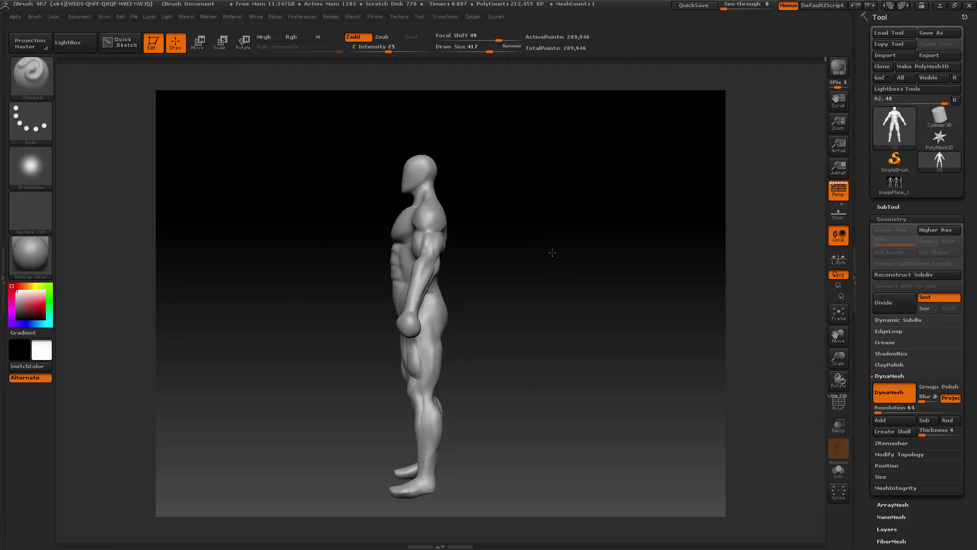
pyautogui.moveTo(586, 248); pyautogui.dragTo(664, 256)
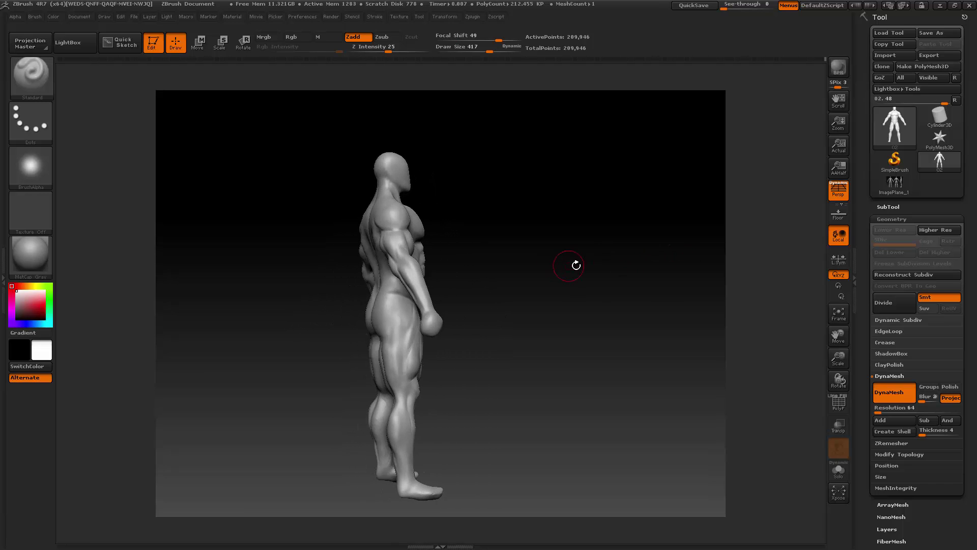